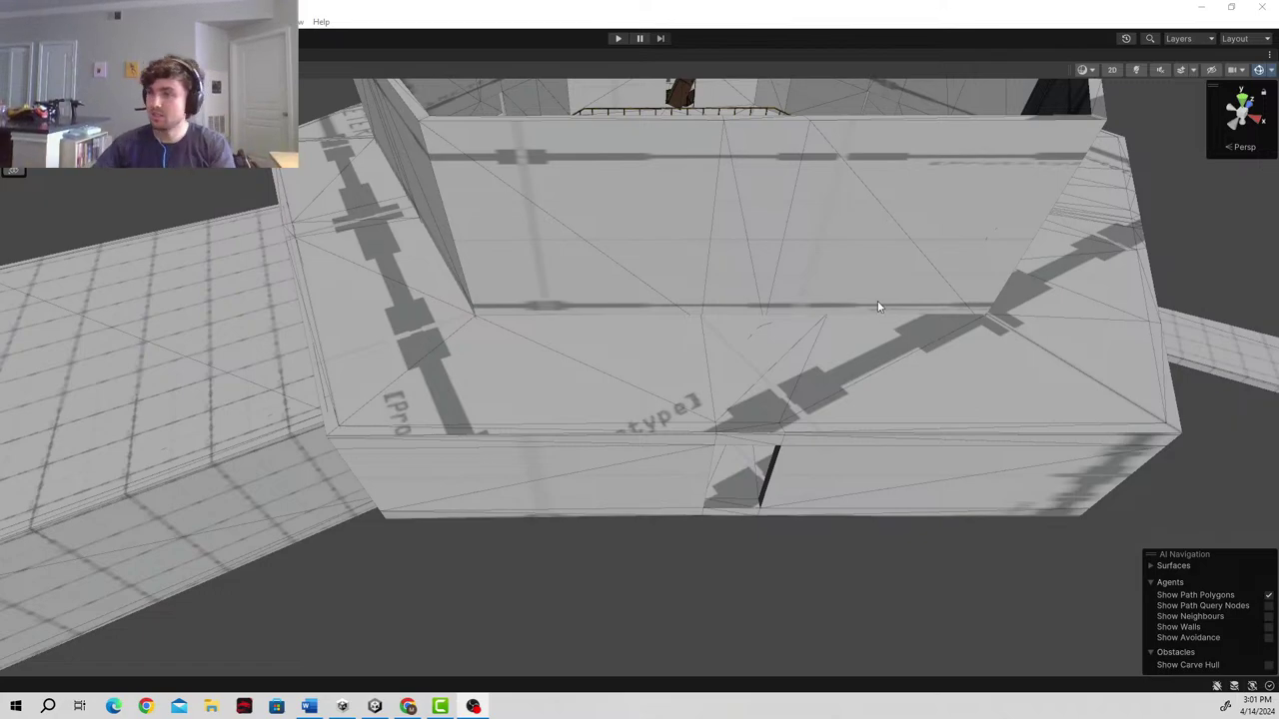
# - Examine the level's blockout, including the furnished room, the hexagonal hall with railings and the morgue with its cots and dividing wall
pyautogui.moveTo(757, 286)
pyautogui.mouseDown(button='right')
pyautogui.moveTo(651, 234)
pyautogui.moveTo(885, 209)
pyautogui.moveTo(1043, 159)
pyautogui.moveTo(1048, 186)
pyautogui.moveTo(944, 208)
pyautogui.moveTo(1039, 200)
pyautogui.moveTo(1107, 166)
pyautogui.moveTo(1149, 175)
pyautogui.moveTo(868, 252)
pyautogui.moveTo(676, 340)
pyautogui.moveTo(1164, 126)
pyautogui.moveTo(1184, 303)
pyautogui.moveTo(923, 320)
pyautogui.moveTo(748, 368)
pyautogui.mouseUp(button='right')
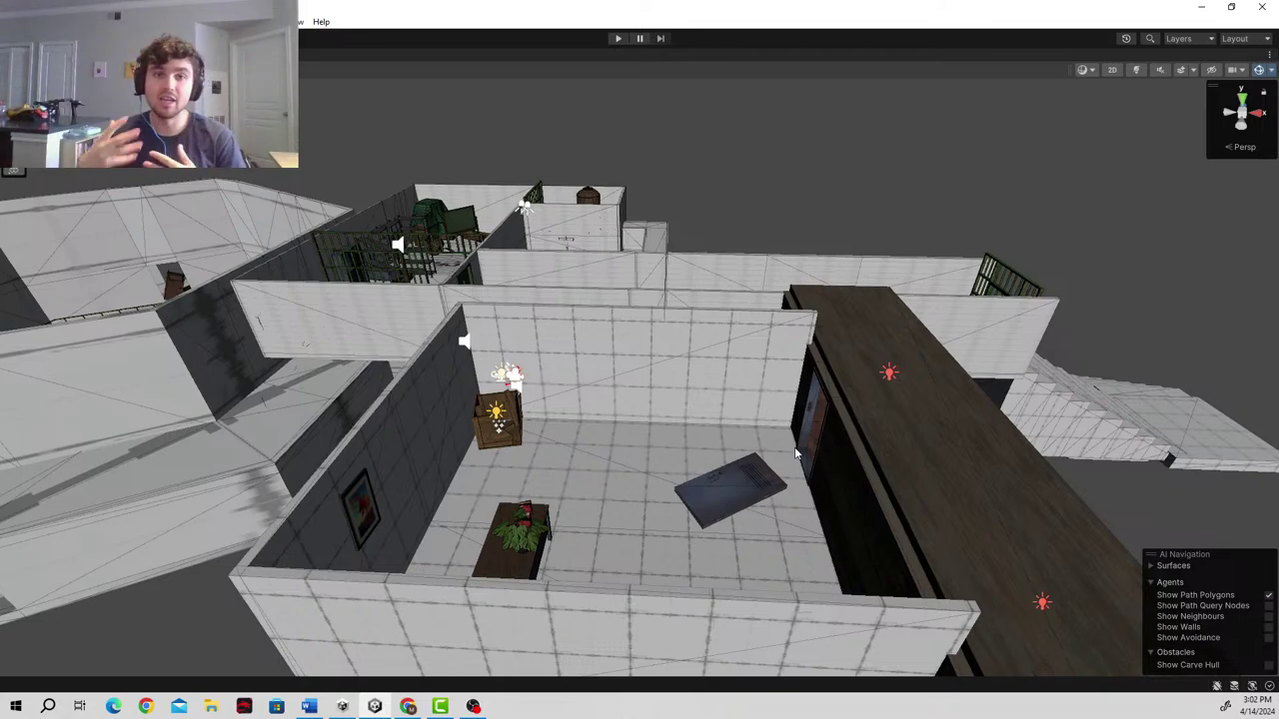
pyautogui.moveTo(819, 442); pyautogui.dragTo(544, 455, button='right')
pyautogui.press('d')
pyautogui.moveTo(801, 390); pyautogui.dragTo(560, 525, button='right')
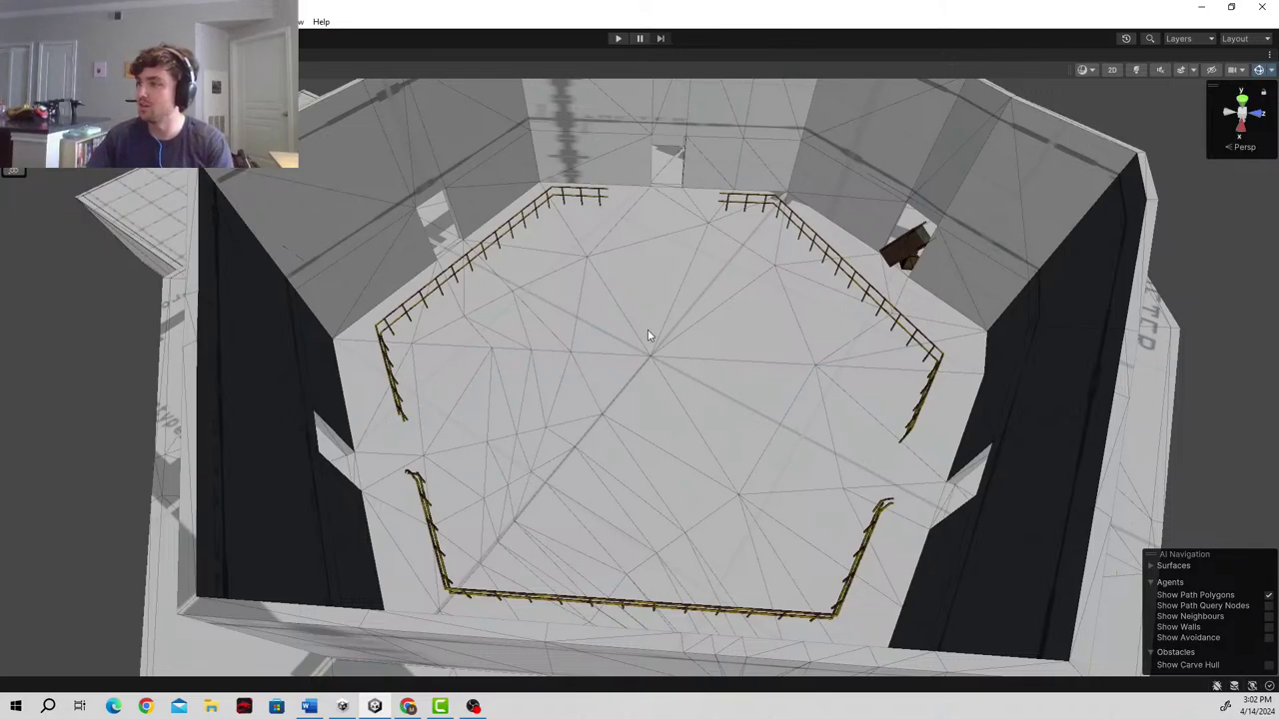
pyautogui.moveTo(569, 345); pyautogui.dragTo(1136, 298, button='right')
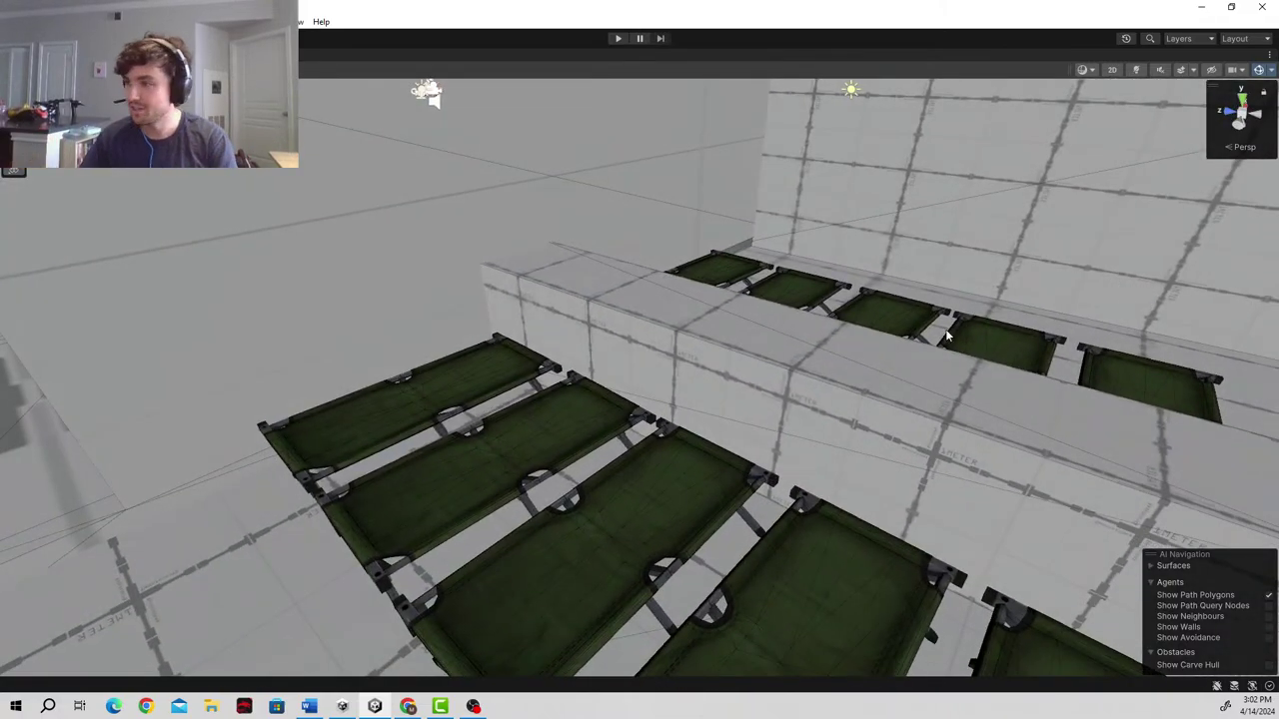
pyautogui.moveTo(695, 376); pyautogui.dragTo(571, 377, button='right')
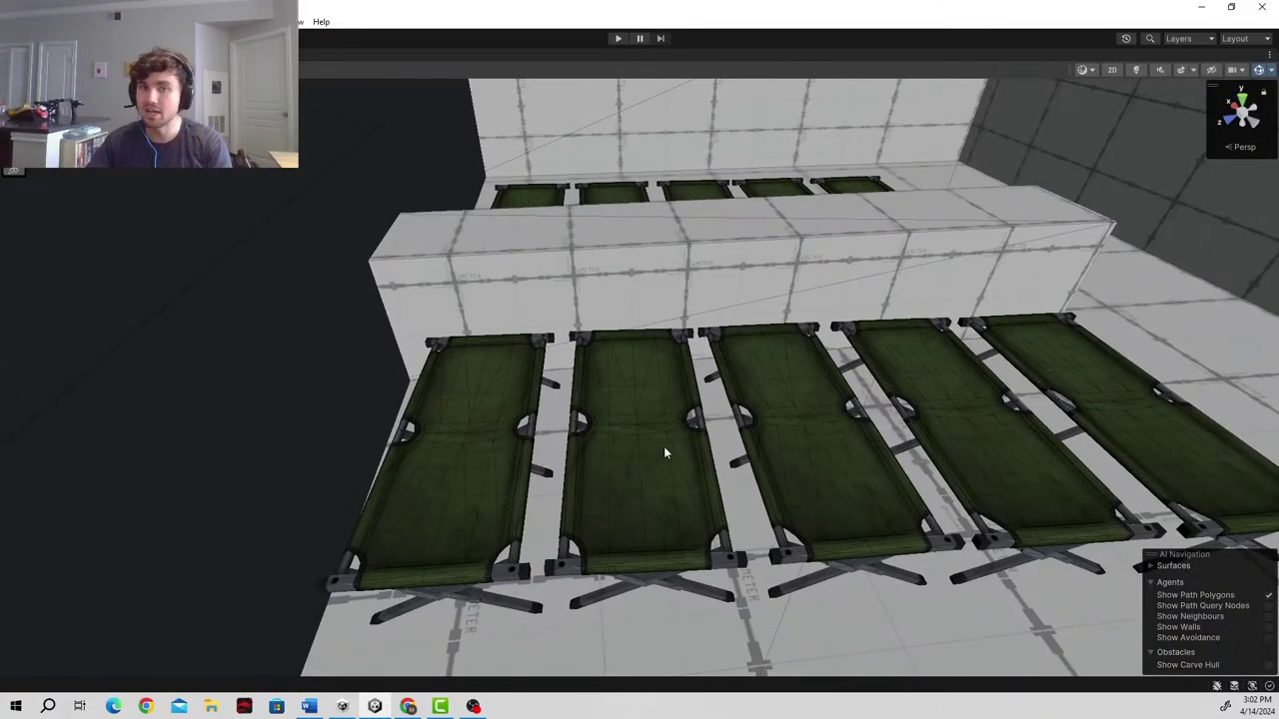
pyautogui.moveTo(639, 406); pyautogui.dragTo(451, 360, button='right')
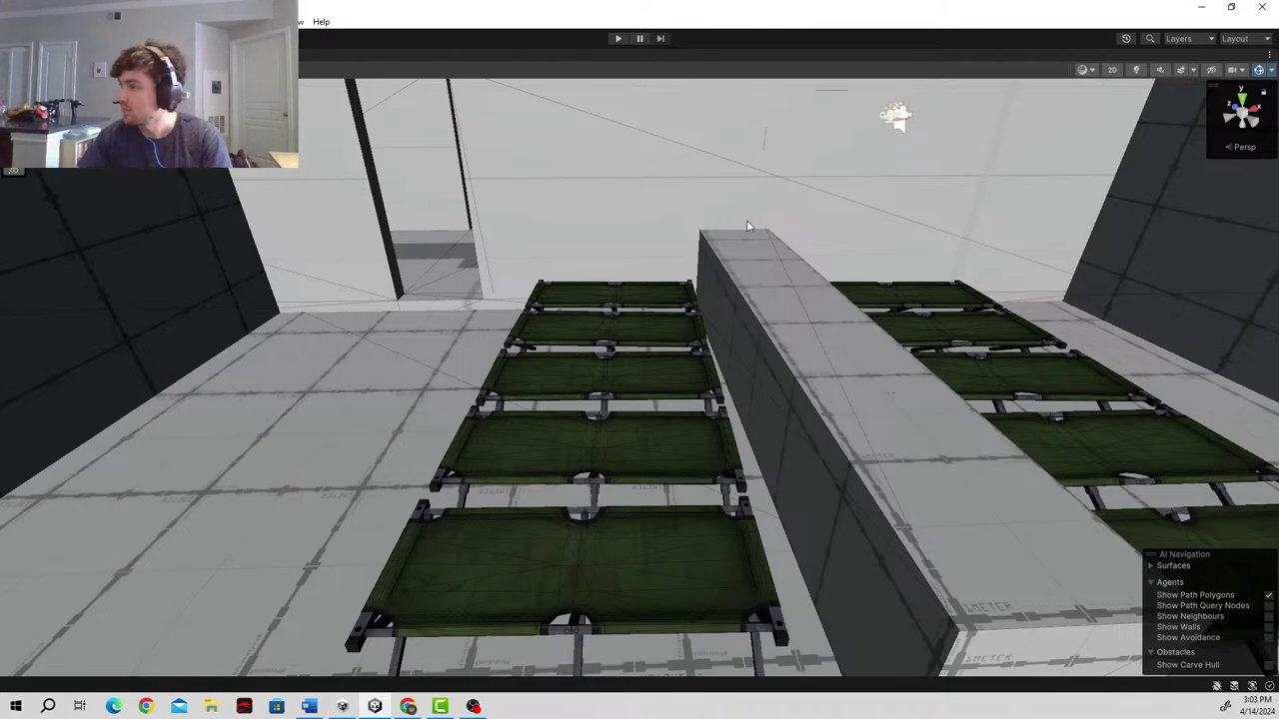
pyautogui.moveTo(950, 390); pyautogui.dragTo(589, 432, button='right')
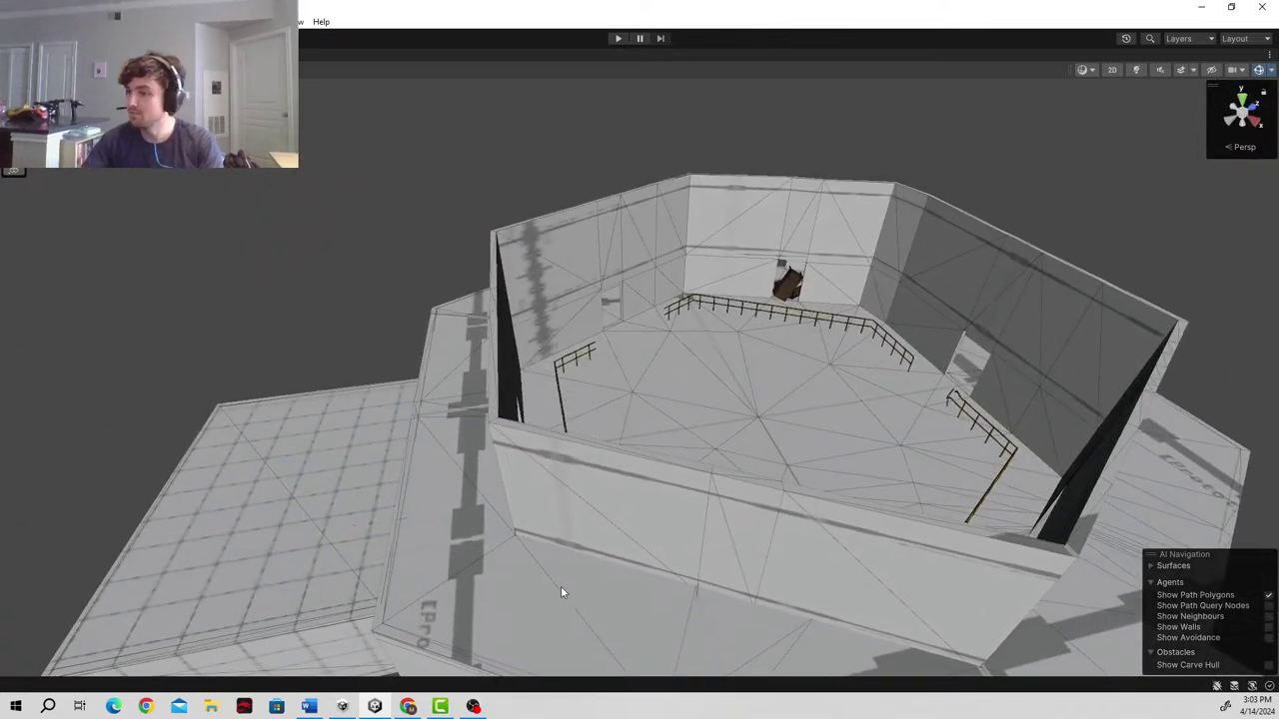
# - View hexagon_map.png from the Level Designs folder in File Explorer, and minimize it after studying the overall layout
pyautogui.click(210, 707)
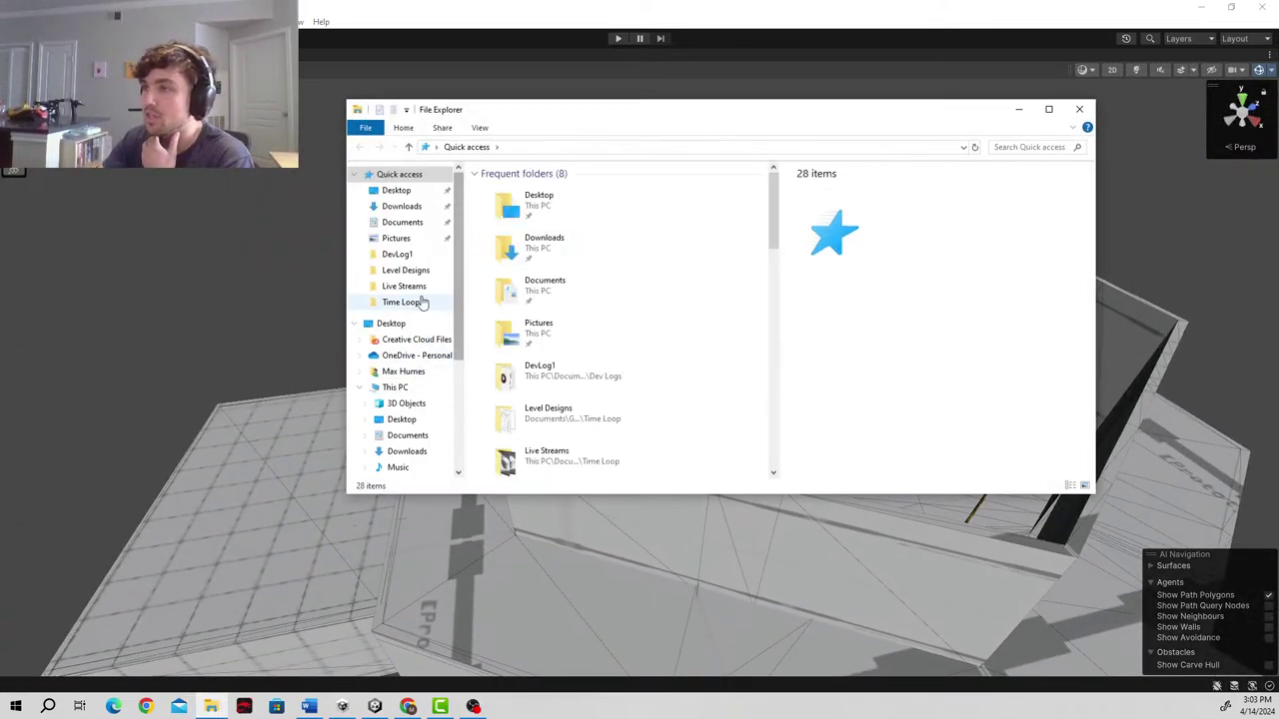
pyautogui.click(408, 270)
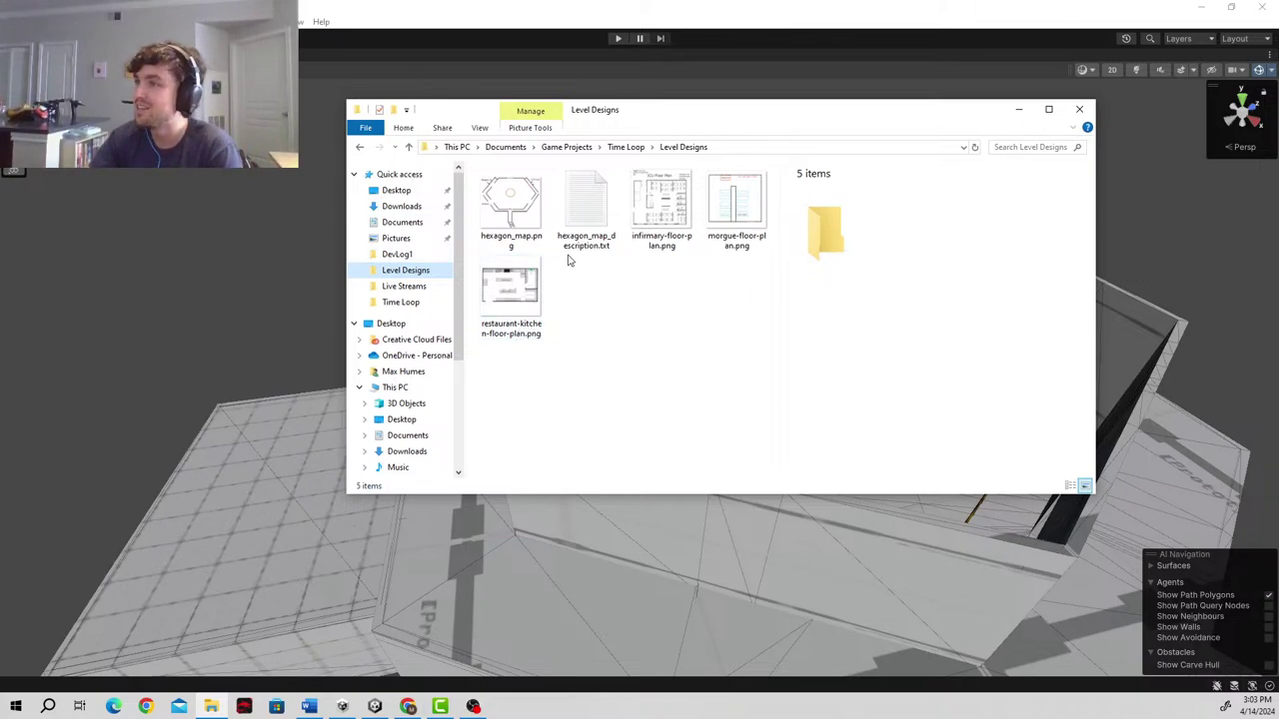
pyautogui.doubleClick(524, 211)
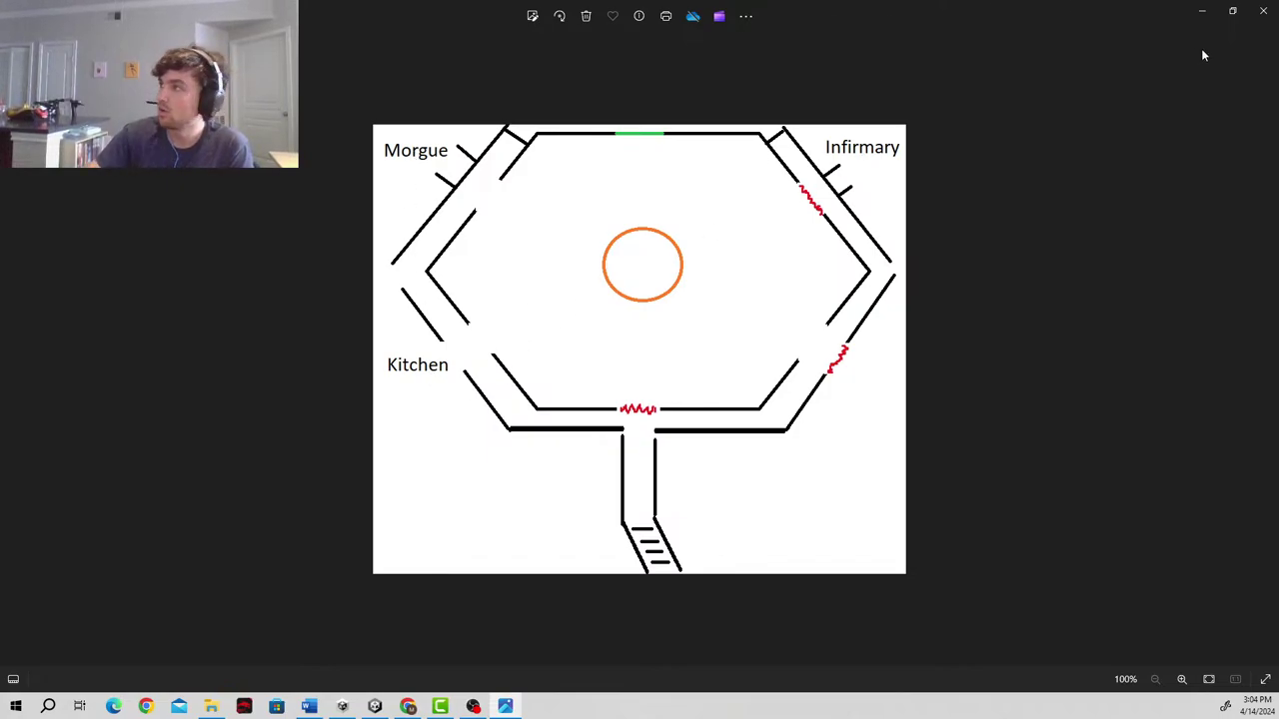
pyautogui.click(1202, 14)
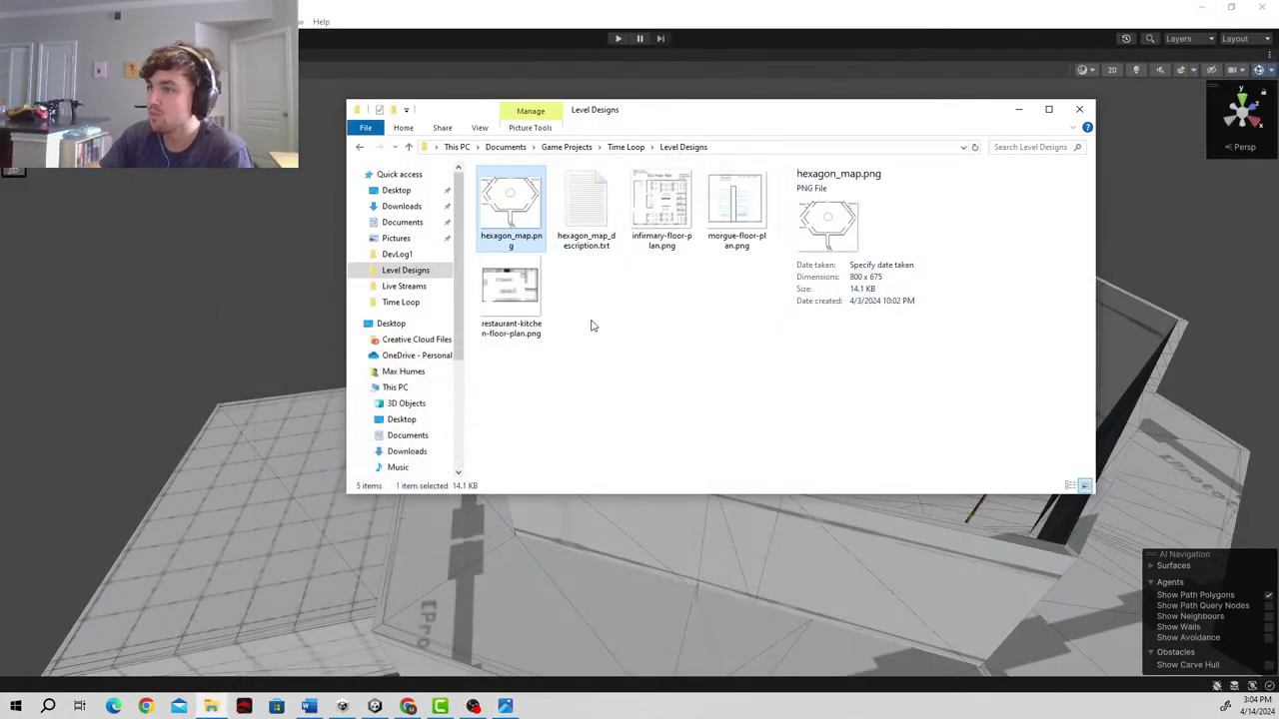
# - View restaurant-kitchen-floor-plan.png from the Level Designs folder at full window size, and minimize it after studying the kitchen layout
pyautogui.doubleClick(522, 302)
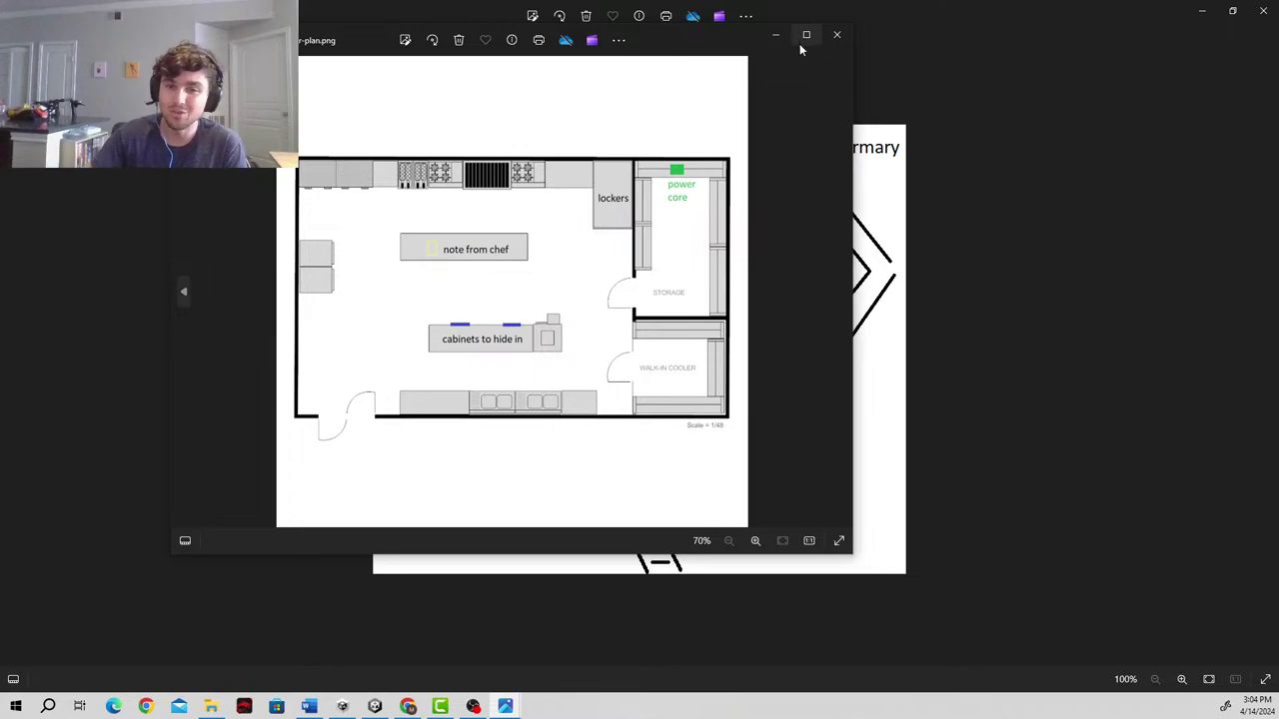
pyautogui.click(801, 46)
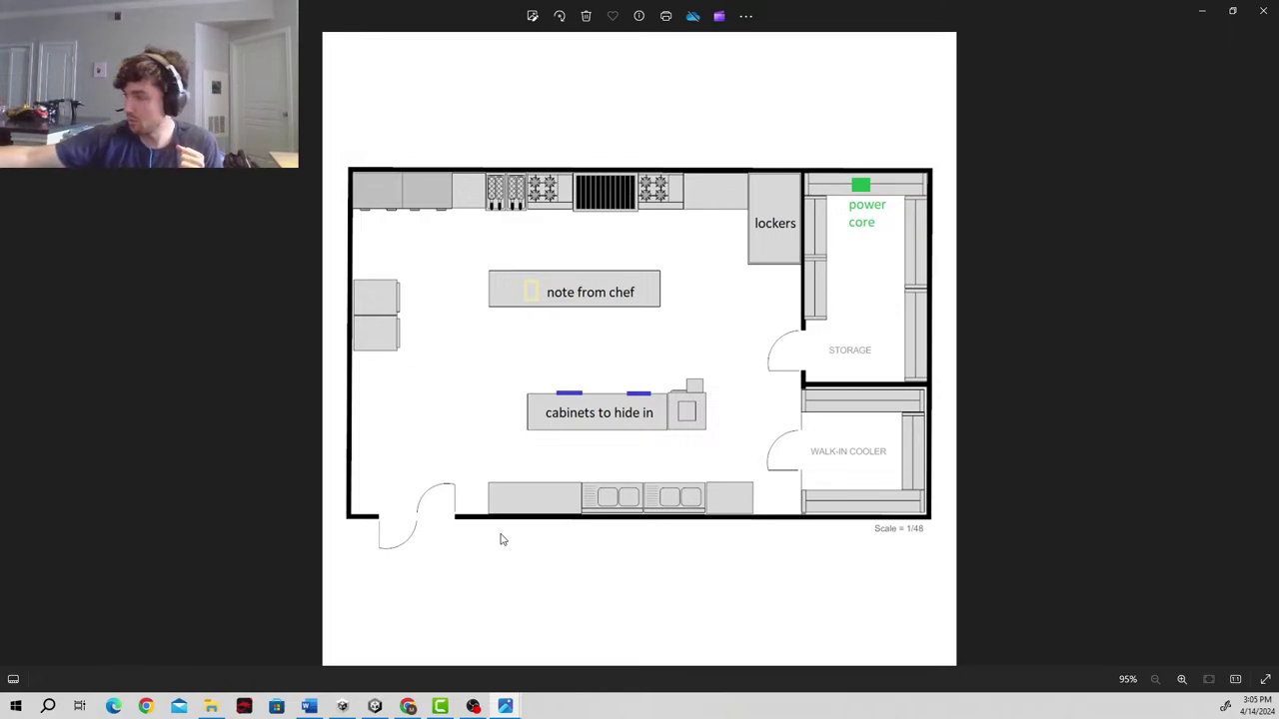
pyautogui.click(1202, 16)
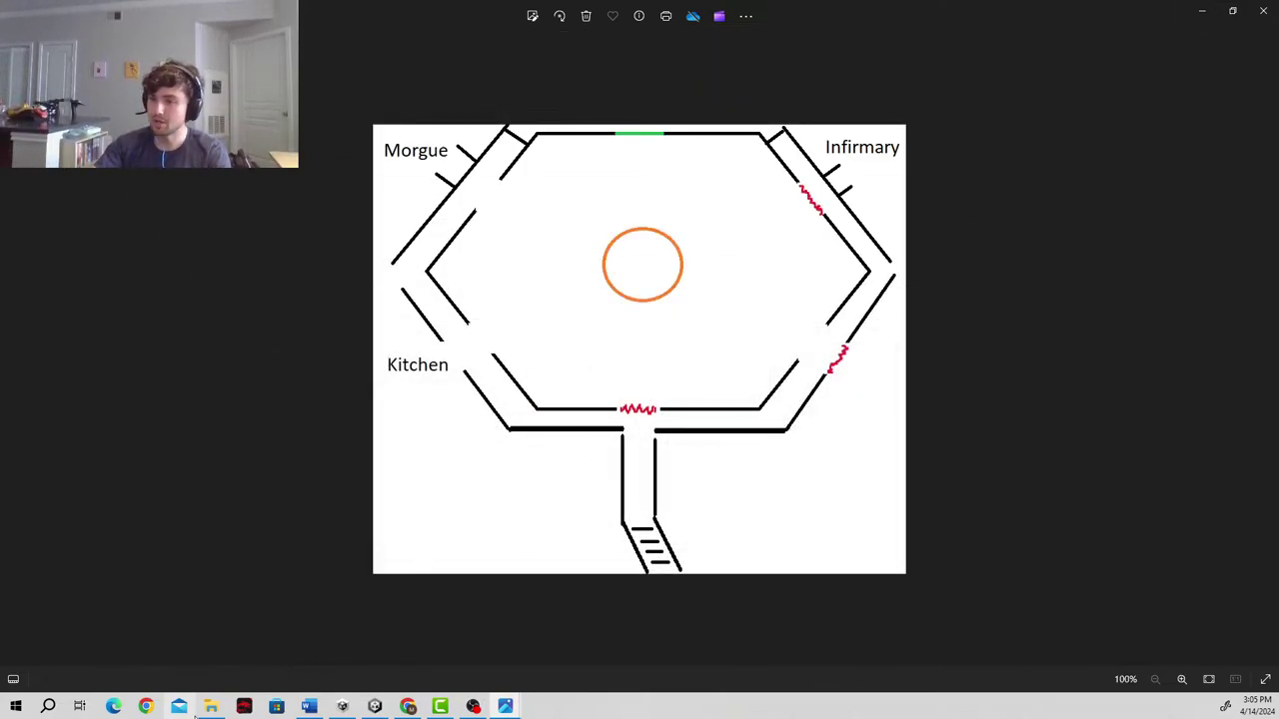
# - View morgue-floor-plan.png from the Level Designs folder, and minimize it after studying the bed and hiding item placement
pyautogui.click(210, 706)
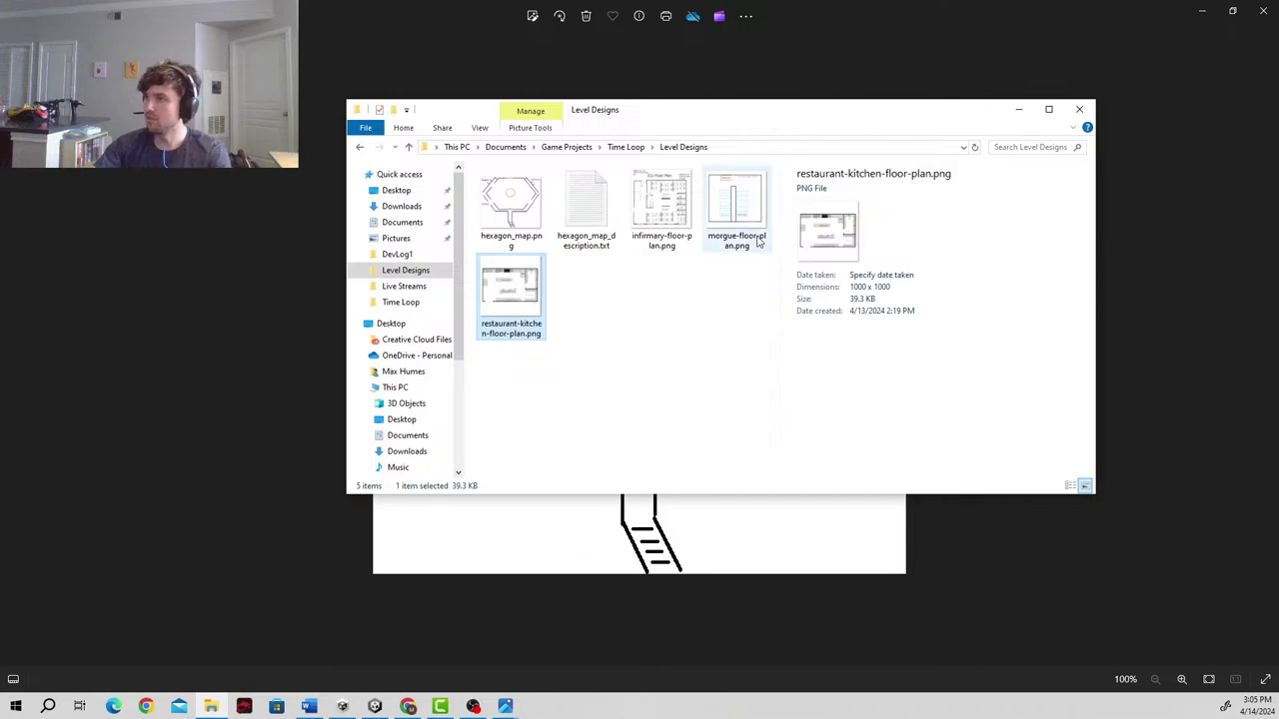
pyautogui.click(741, 208)
pyautogui.doubleClick(741, 209)
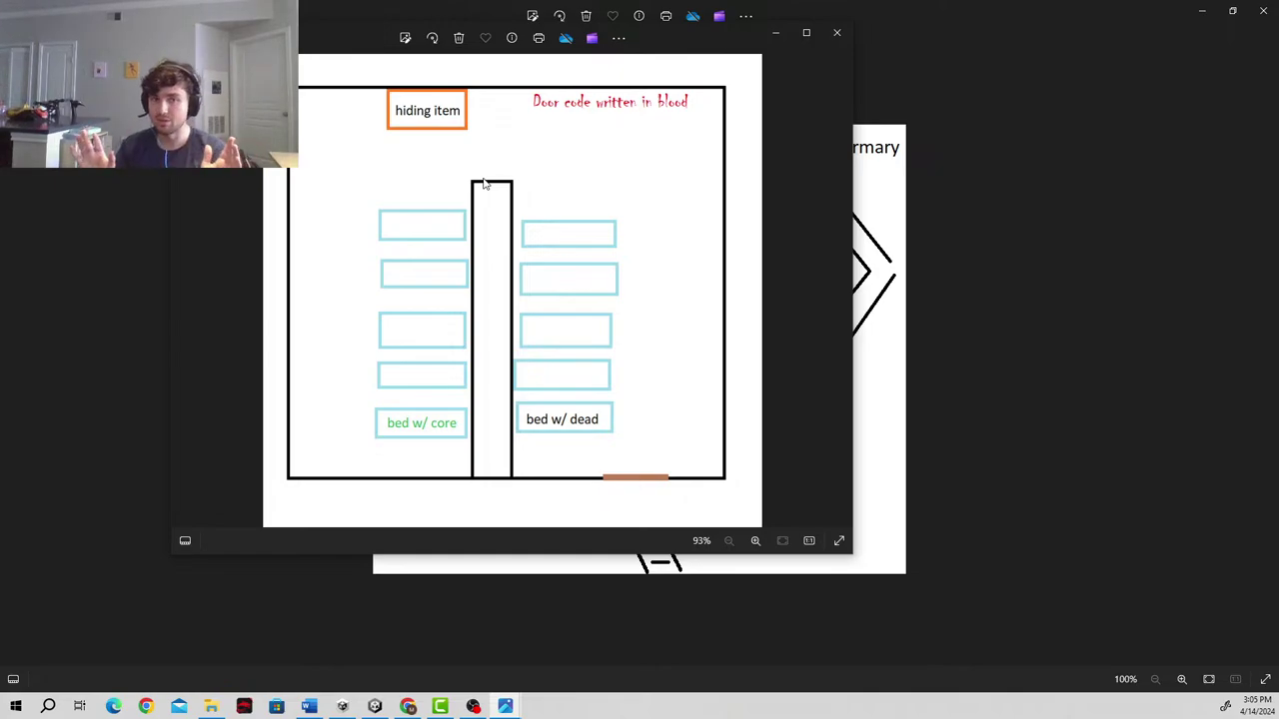
pyautogui.click(775, 32)
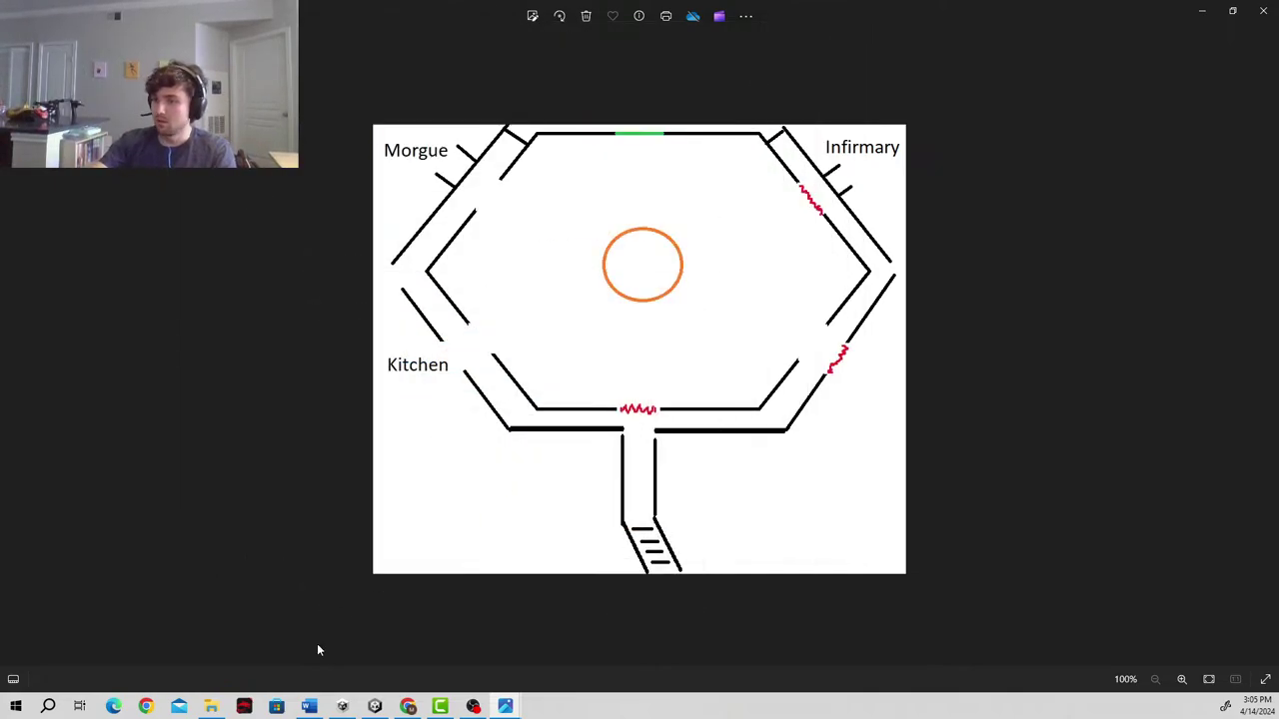
# - View infirmary-floor-plan.png from the Level Designs folder, compare it with the hexagon map behind it, and minimize the floor plan
pyautogui.click(210, 706)
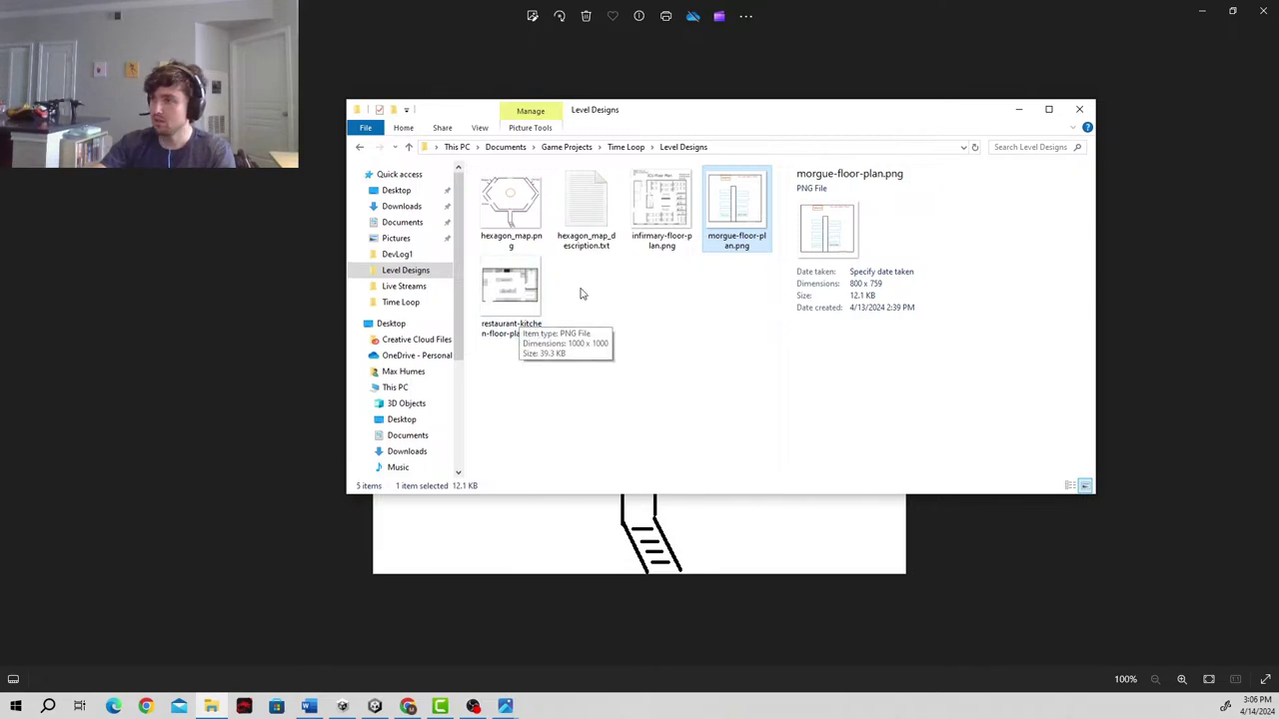
pyautogui.doubleClick(672, 212)
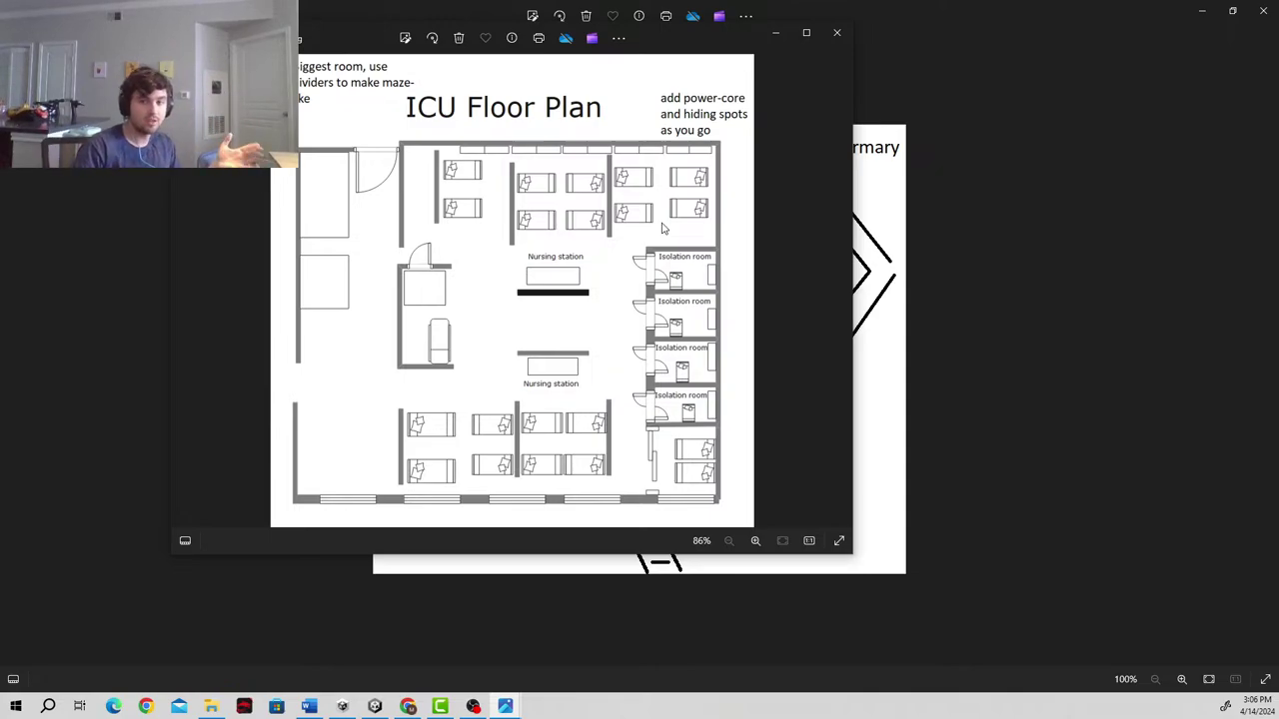
pyautogui.moveTo(655, 39); pyautogui.dragTo(1277, 155)
pyautogui.moveTo(1041, 26); pyautogui.dragTo(893, 651)
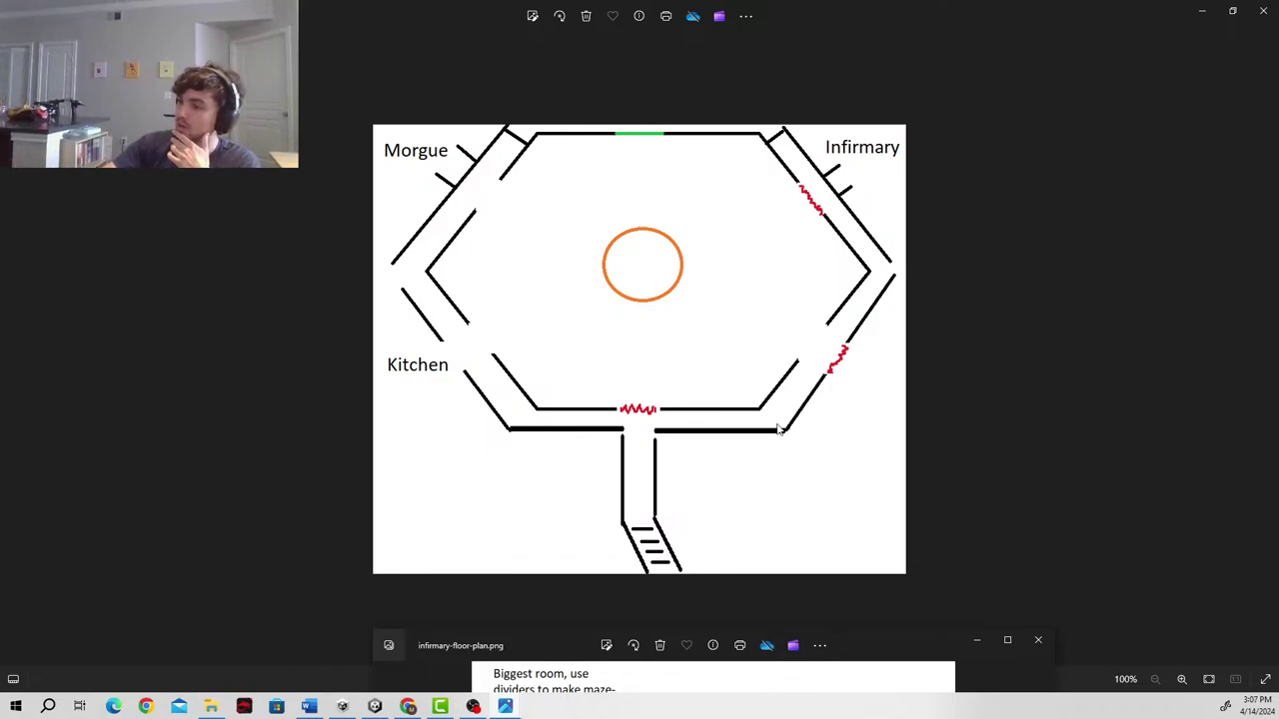
pyautogui.moveTo(504, 706)
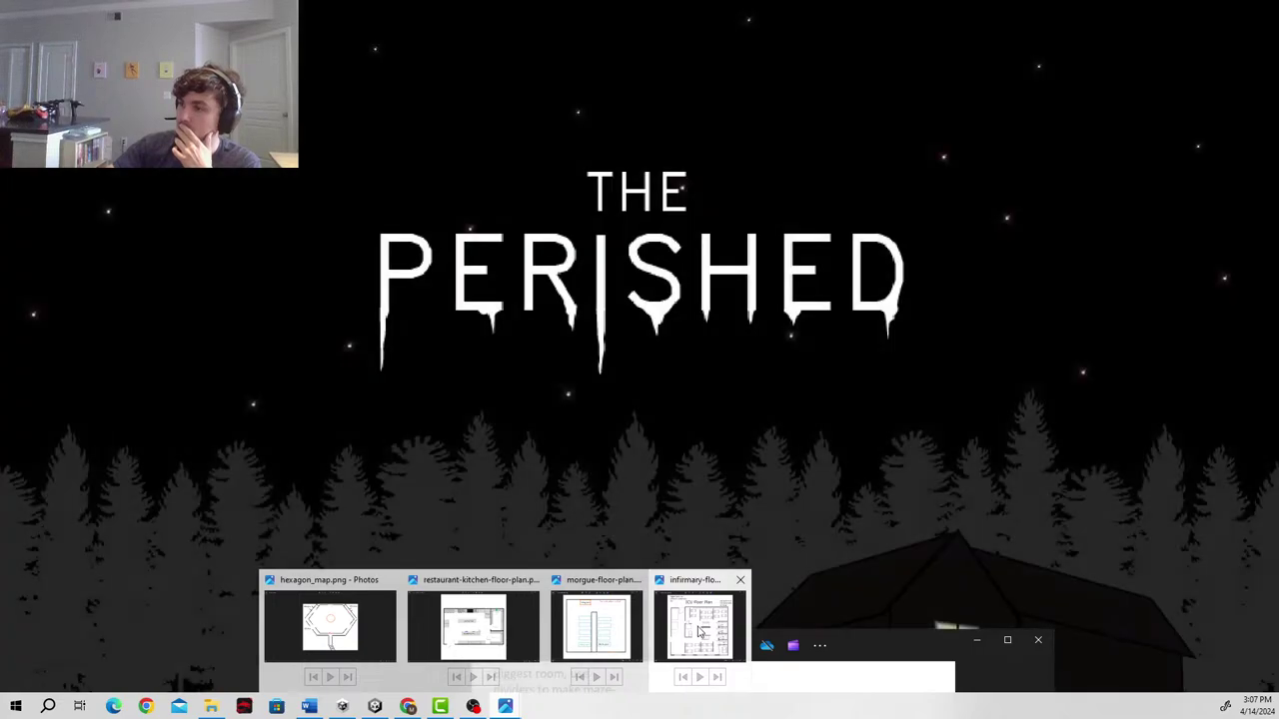
pyautogui.click(699, 632)
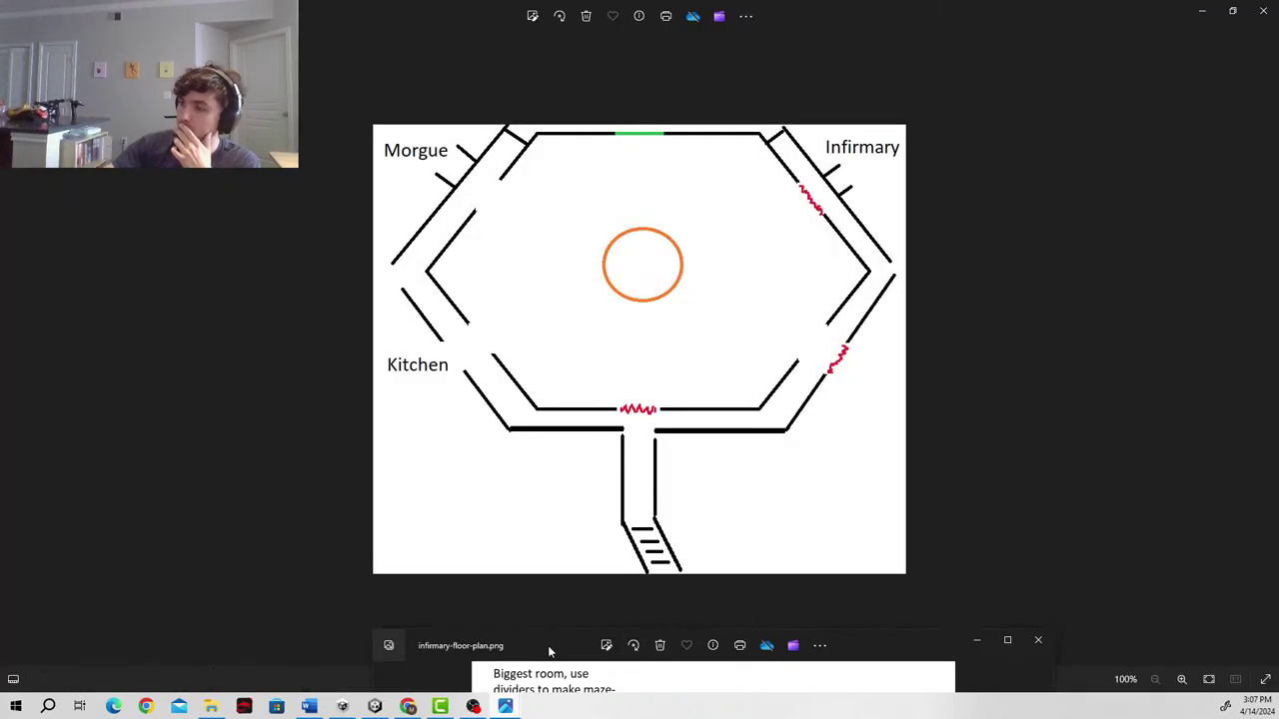
pyautogui.moveTo(547, 648); pyautogui.dragTo(559, 94)
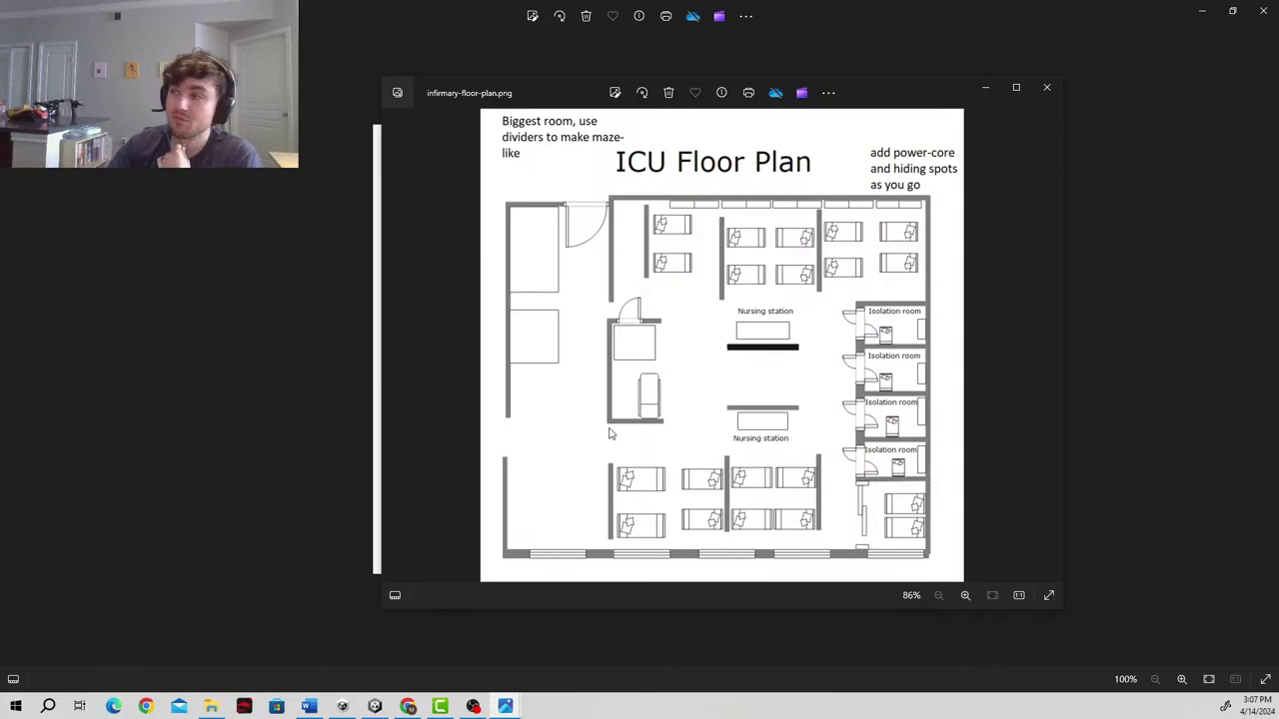
pyautogui.click(985, 87)
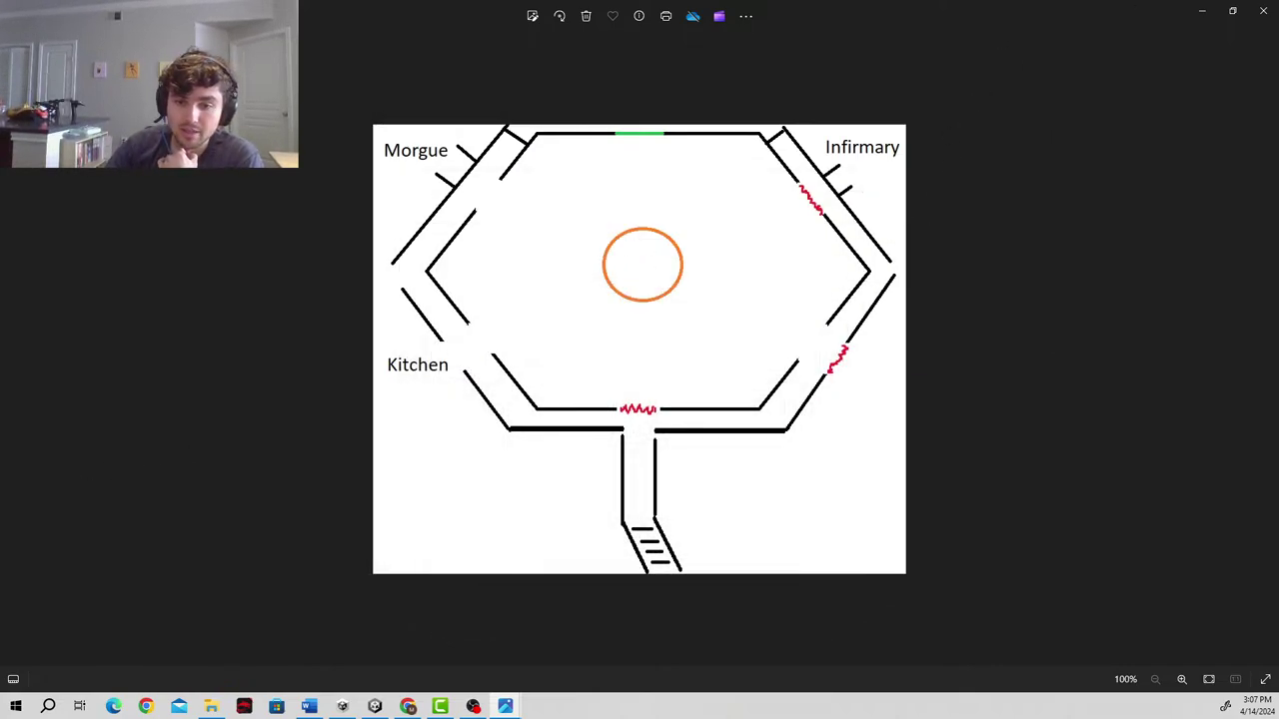
# - Return to the Unity scene and inspect the morgue's cots and the doorway in the hexagon's outer wall
pyautogui.click(505, 706)
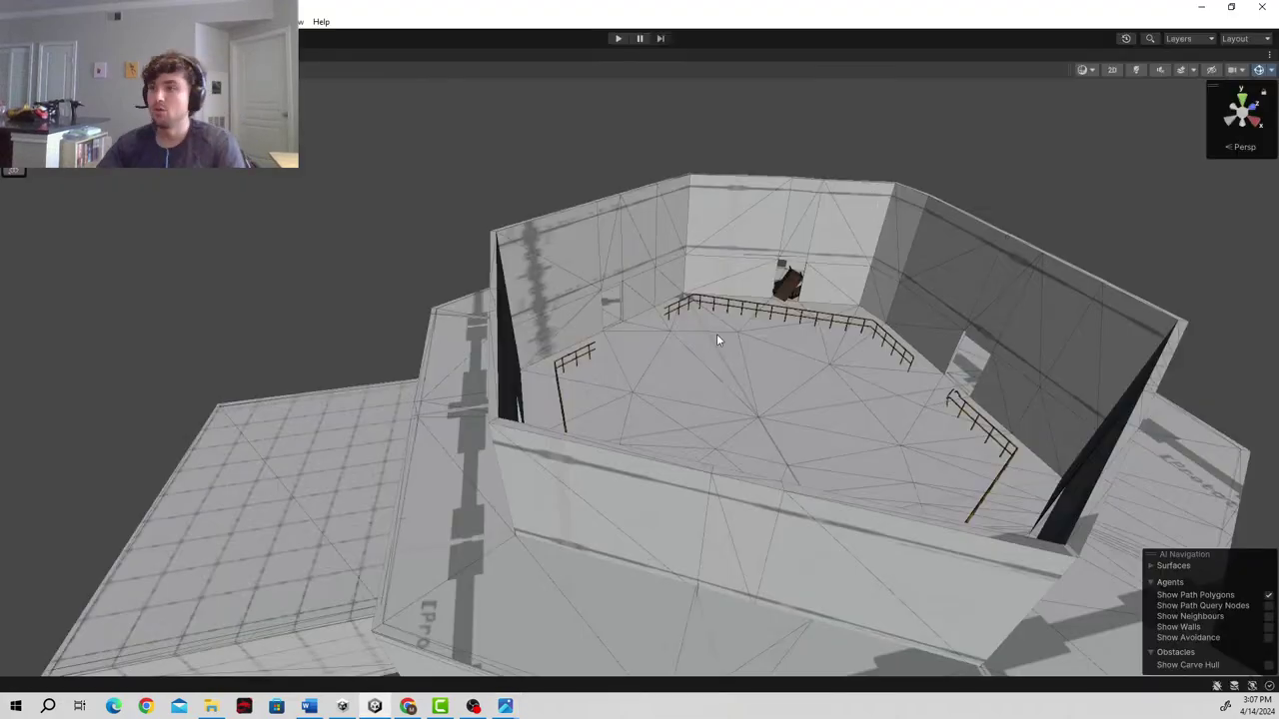
pyautogui.moveTo(716, 340); pyautogui.dragTo(583, 344, button='right')
pyautogui.keyDown('alt'); pyautogui.moveTo(691, 341); pyautogui.dragTo(865, 345); pyautogui.keyUp('alt')
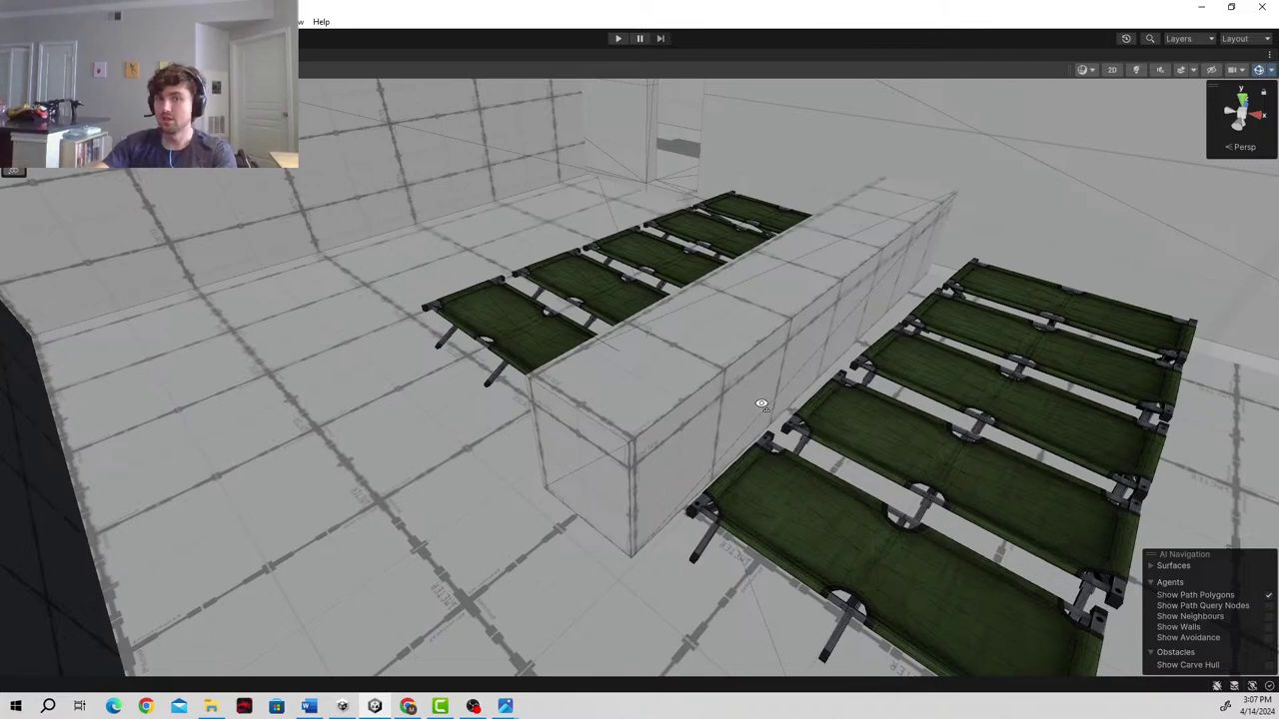
pyautogui.press('s')
pyautogui.moveTo(761, 403); pyautogui.dragTo(829, 333, button='right')
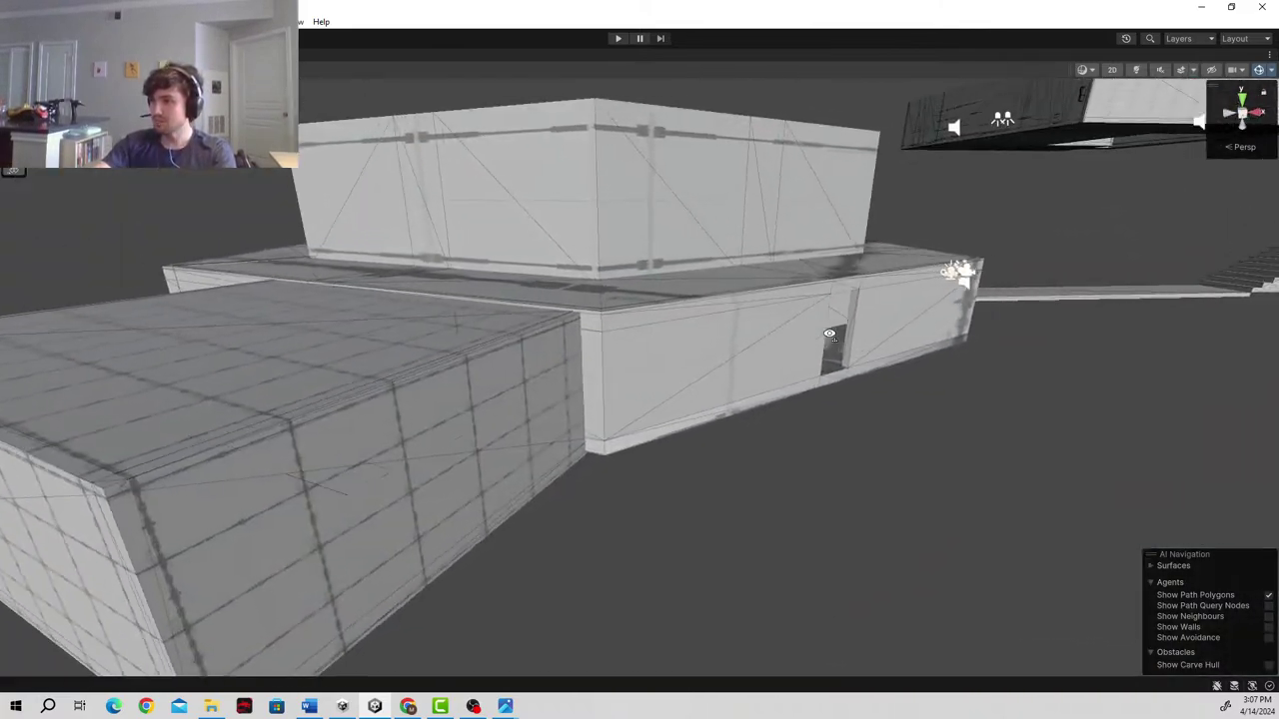
pyautogui.keyDown('alt'); pyautogui.moveTo(829, 335); pyautogui.dragTo(719, 394); pyautogui.keyUp('alt')
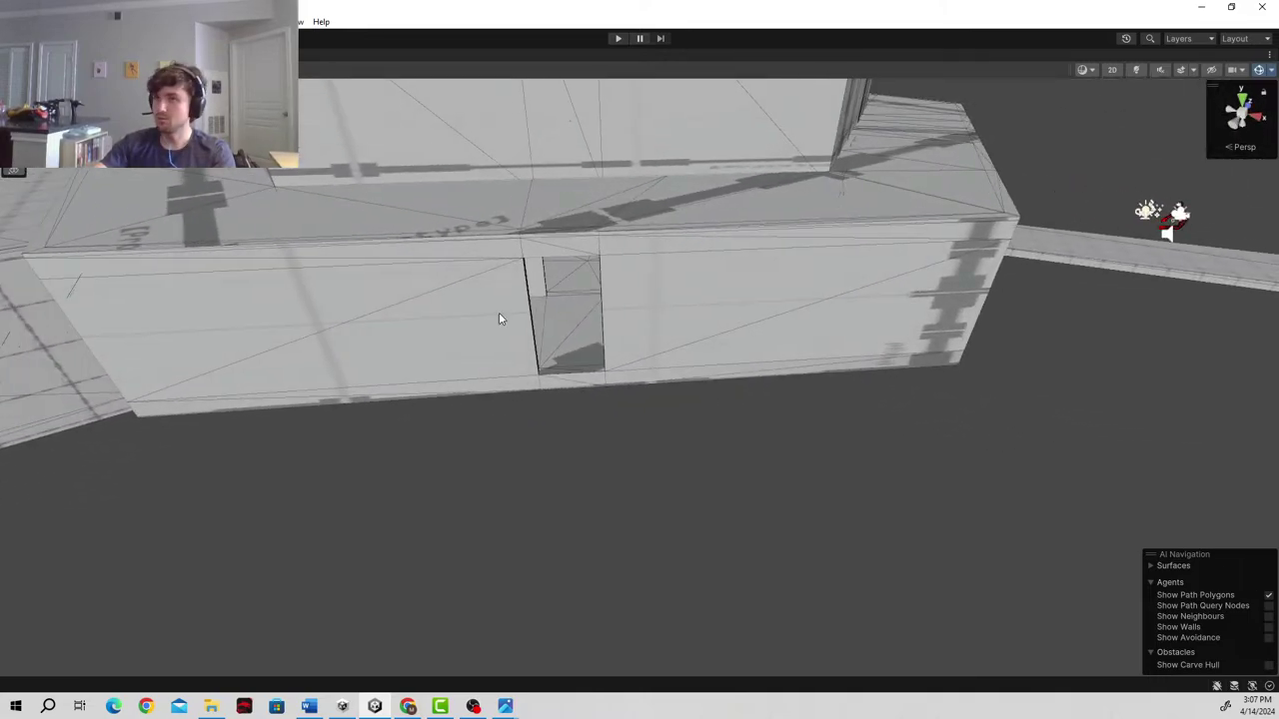
# - Open the ProBuilder window, start a new cube shape, and move the window clear of the shape creation settings
pyautogui.click(300, 21)
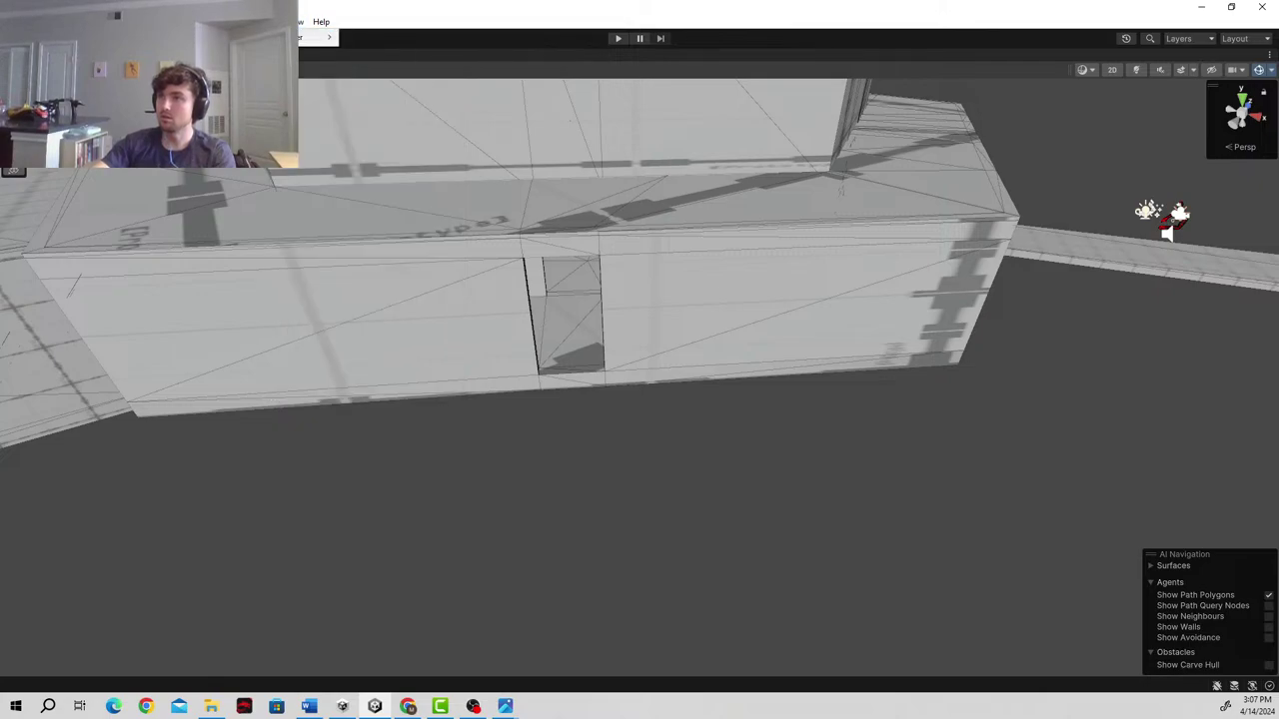
pyautogui.moveTo(327, 38)
pyautogui.click(392, 37)
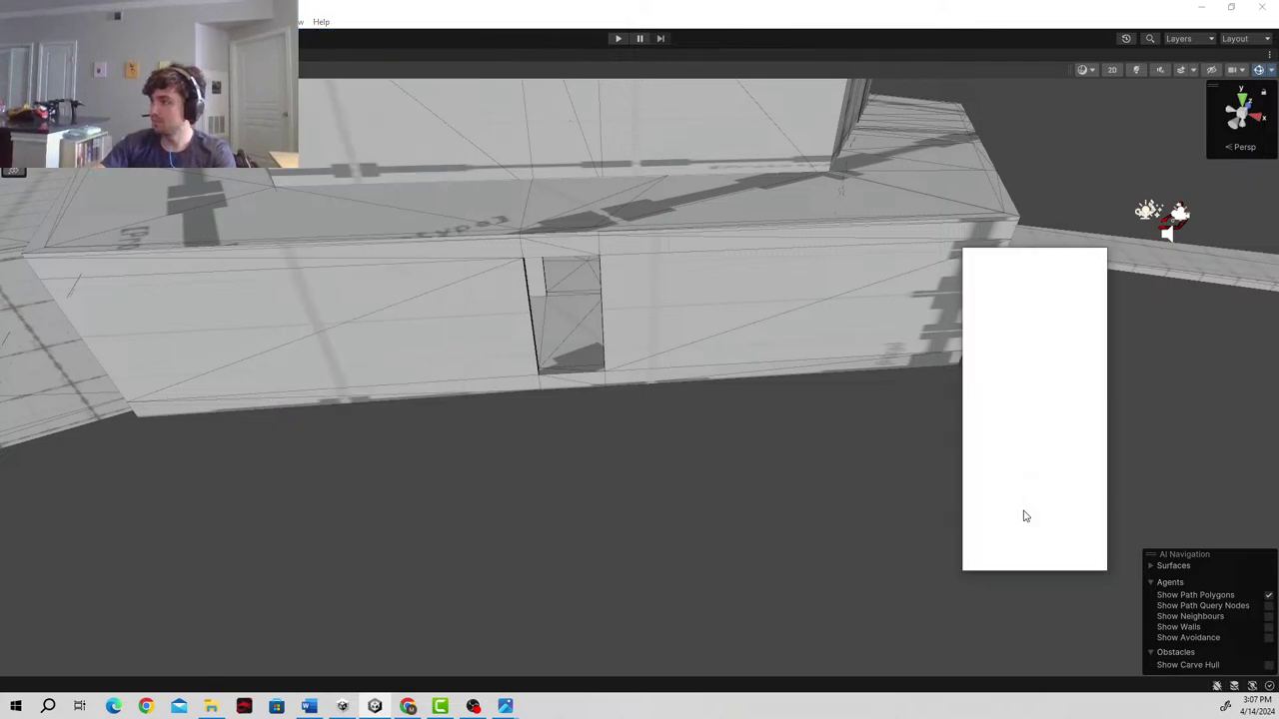
pyautogui.moveTo(1045, 259); pyautogui.dragTo(1195, 200)
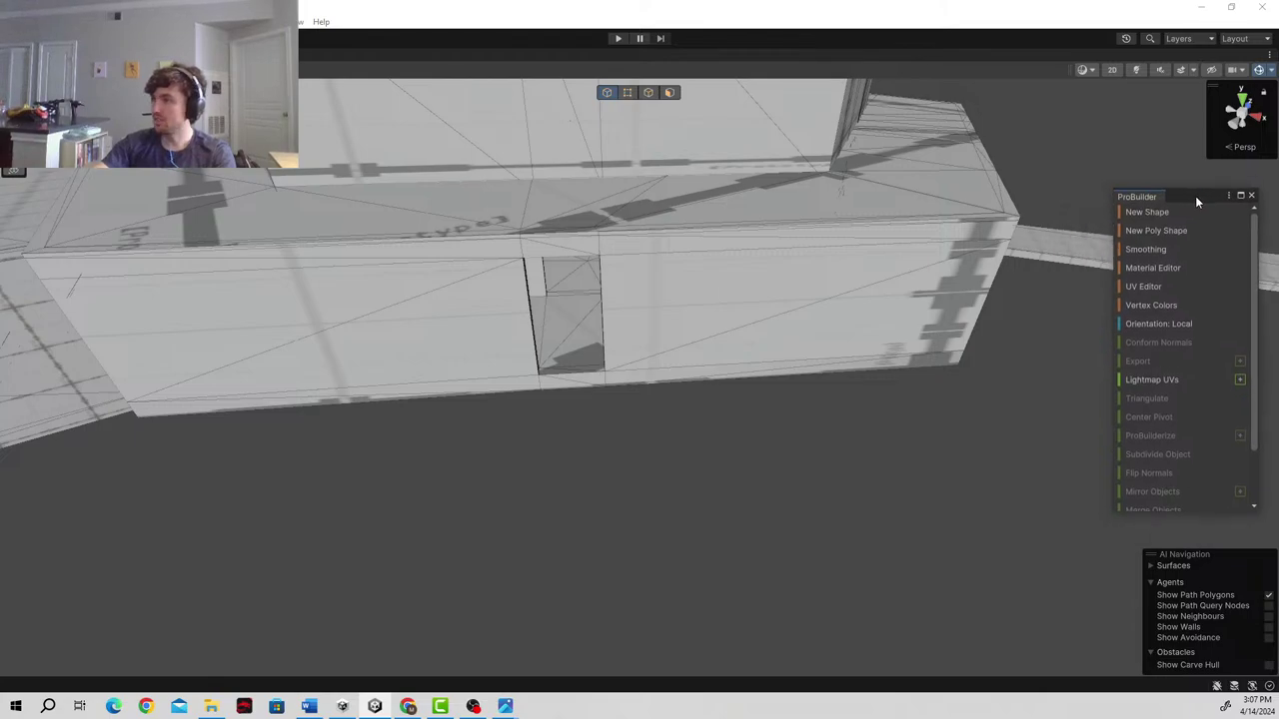
pyautogui.click(1157, 212)
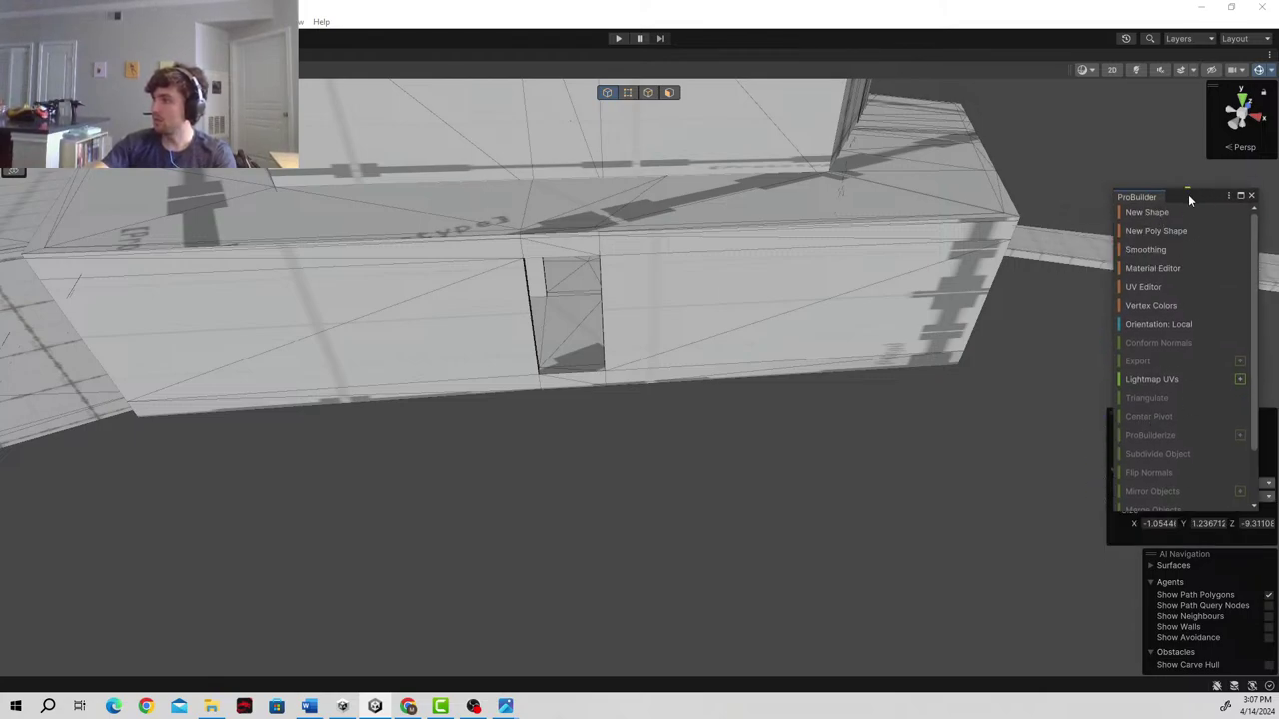
pyautogui.moveTo(1188, 197); pyautogui.dragTo(81, 355)
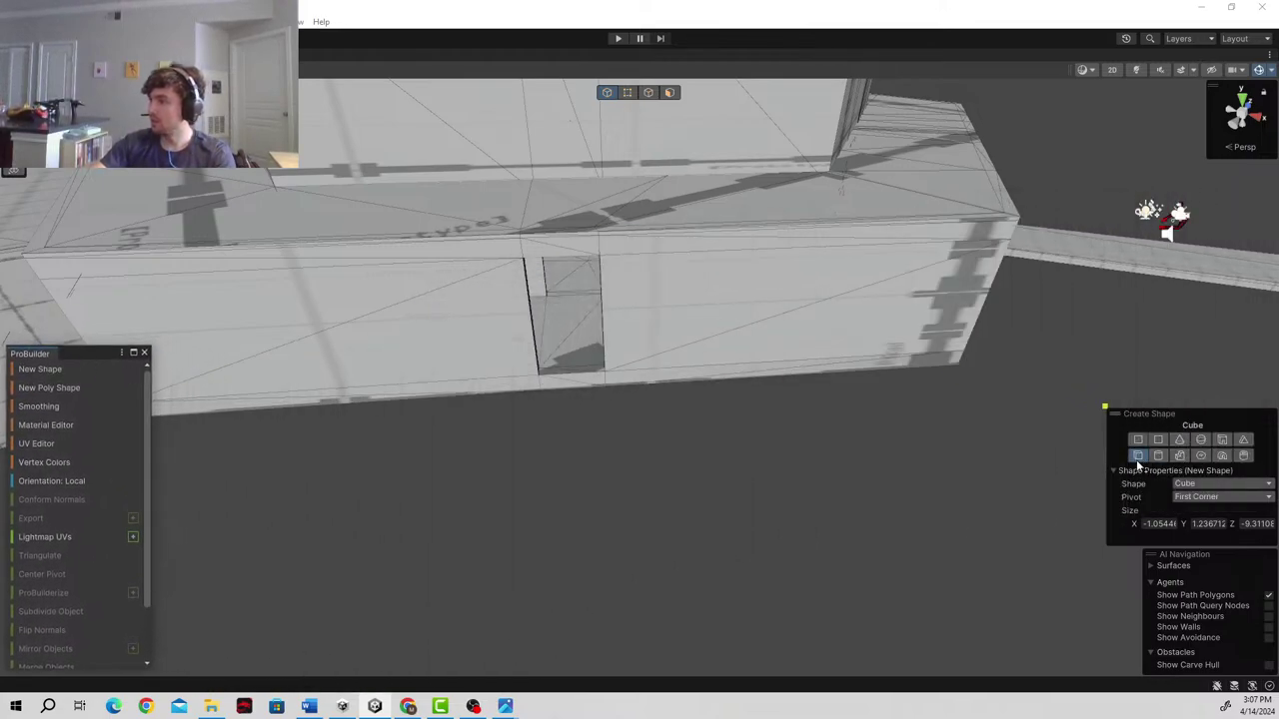
# - Bring up infirmary-floor-plan.png over the Unity scene as a reference for the area outside the outer wall's doorway
pyautogui.moveTo(559, 406)
pyautogui.mouseDown(button='right')
pyautogui.moveTo(584, 403)
pyautogui.moveTo(539, 404)
pyautogui.mouseUp(button='right')
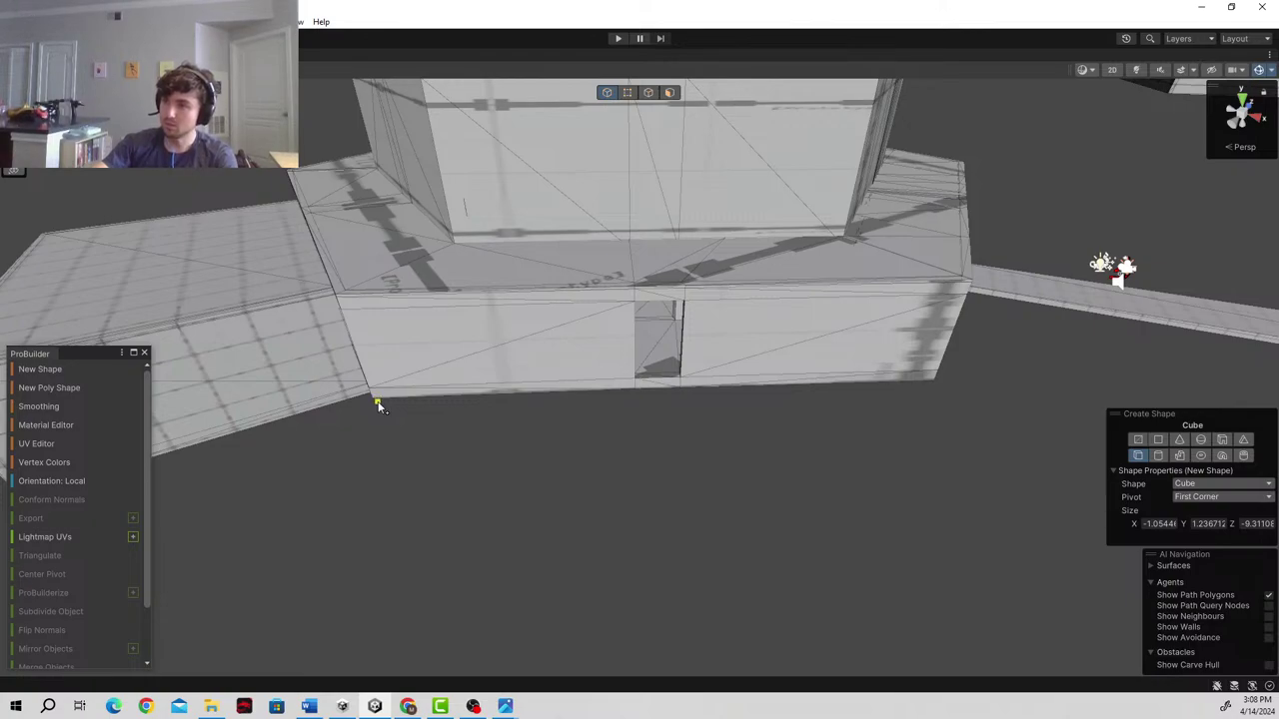
pyautogui.moveTo(367, 400); pyautogui.dragTo(429, 557, button='right')
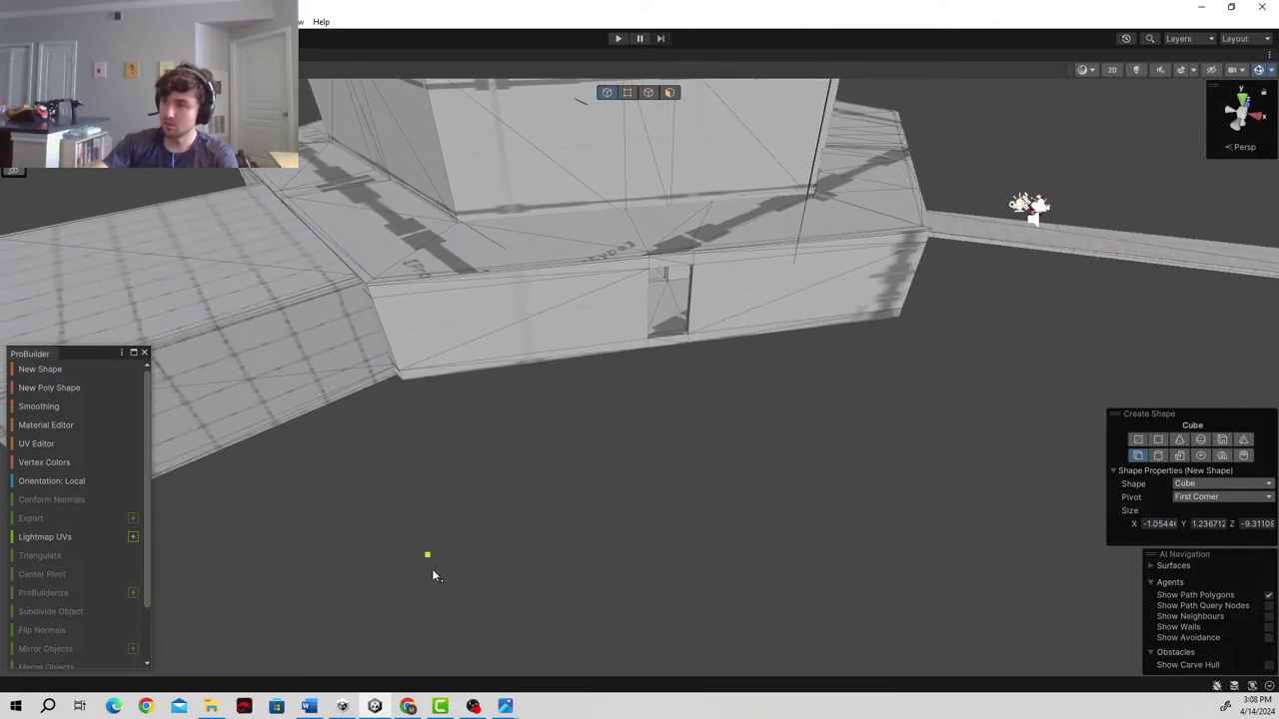
pyautogui.click(506, 707)
pyautogui.click(728, 596)
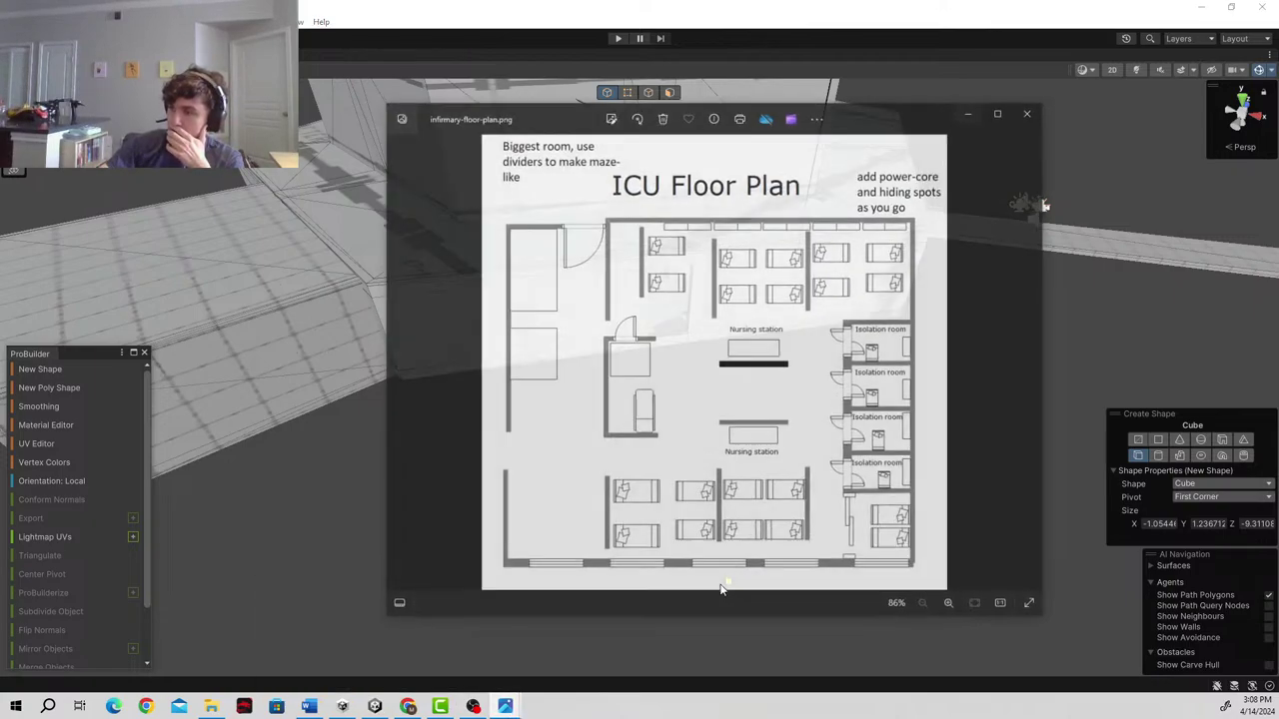
# - View restaurant-kitchen-floor-plan.png and bring it up in a smaller window over the Unity scene
pyautogui.click(1048, 88)
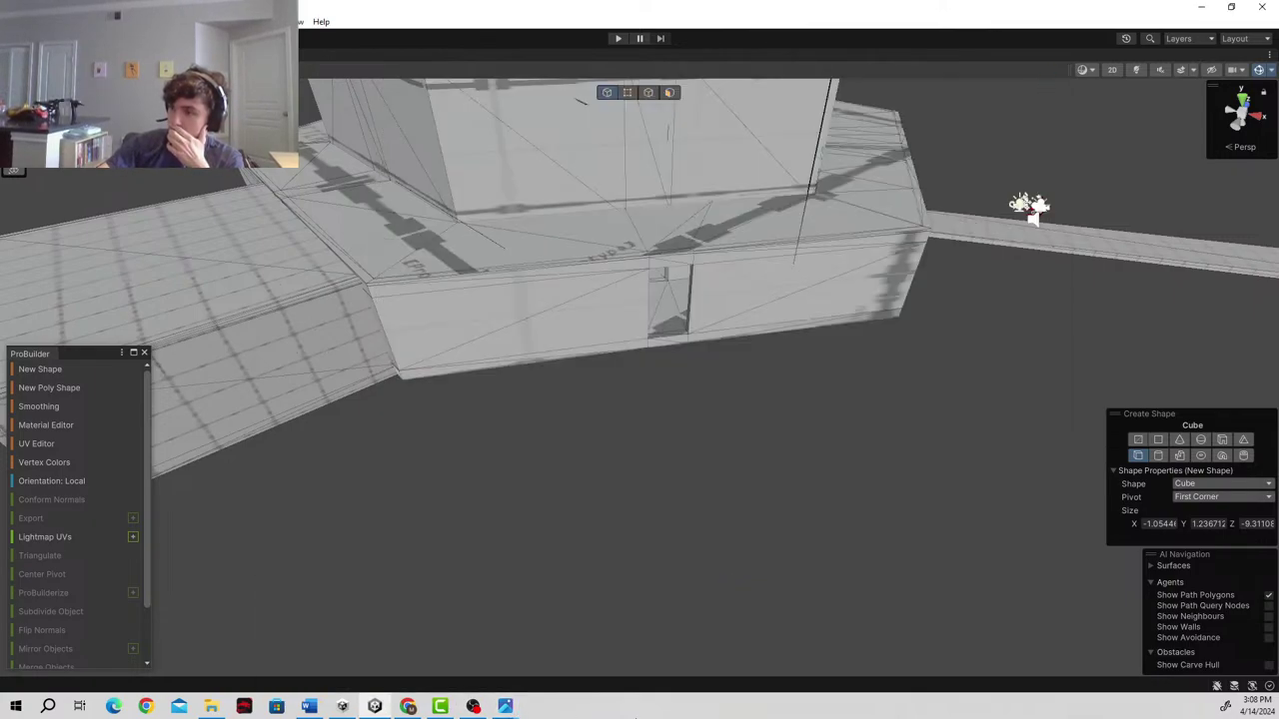
pyautogui.click(504, 706)
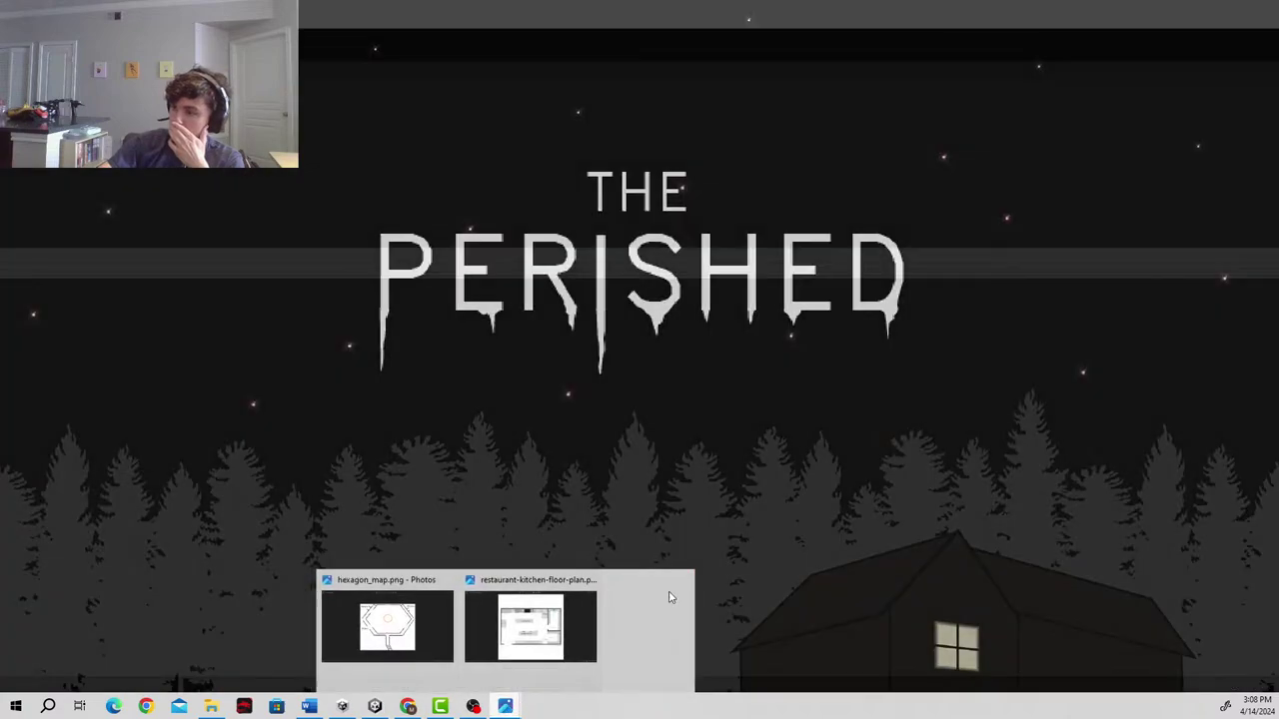
pyautogui.click(578, 642)
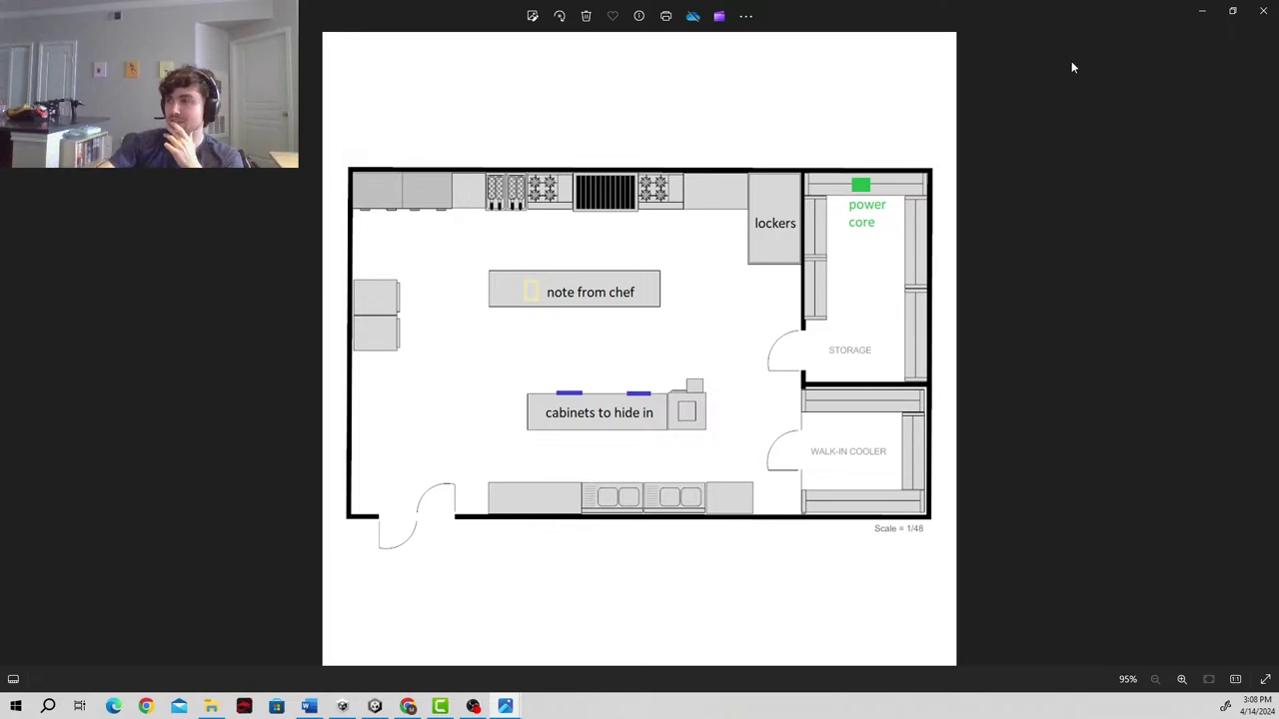
pyautogui.moveTo(1061, 27); pyautogui.dragTo(1020, 288)
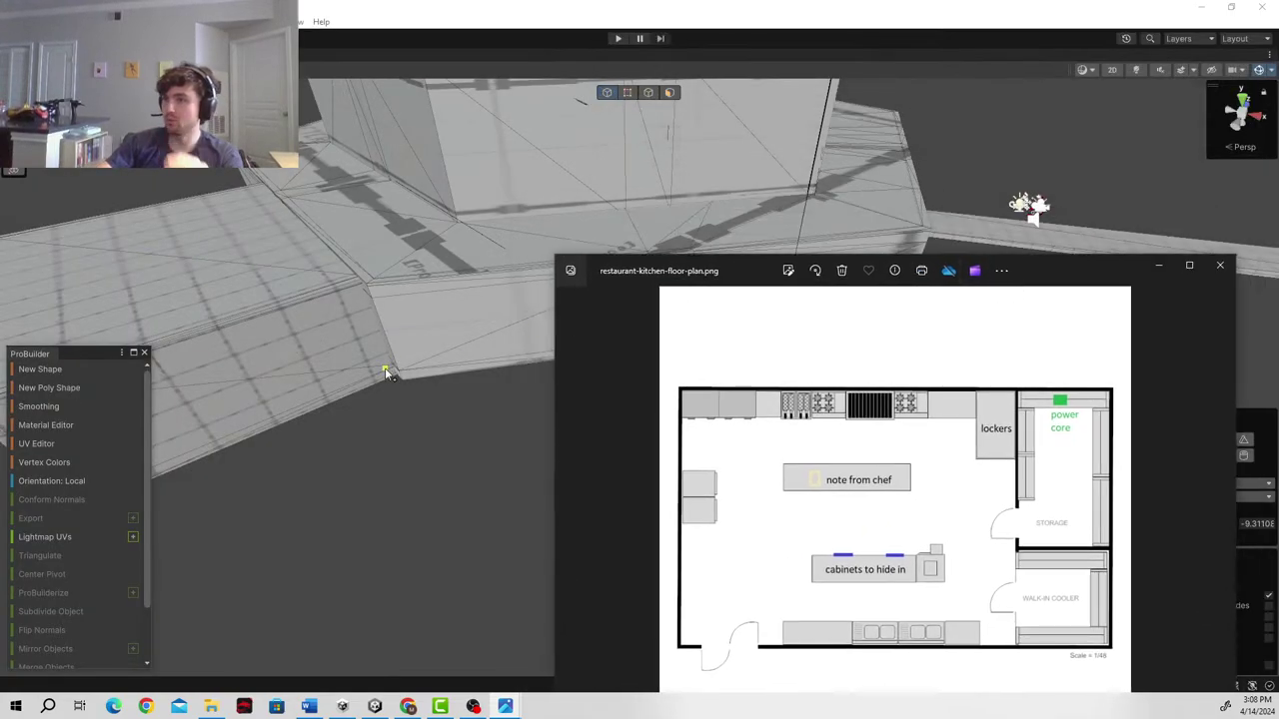
# - Inspect the doorway in the hexagon's outer wall and the space around it from outside and inside
pyautogui.moveTo(387, 370); pyautogui.dragTo(352, 338, button='right')
pyautogui.keyDown('alt'); pyautogui.moveTo(352, 338); pyautogui.dragTo(539, 359); pyautogui.keyUp('alt')
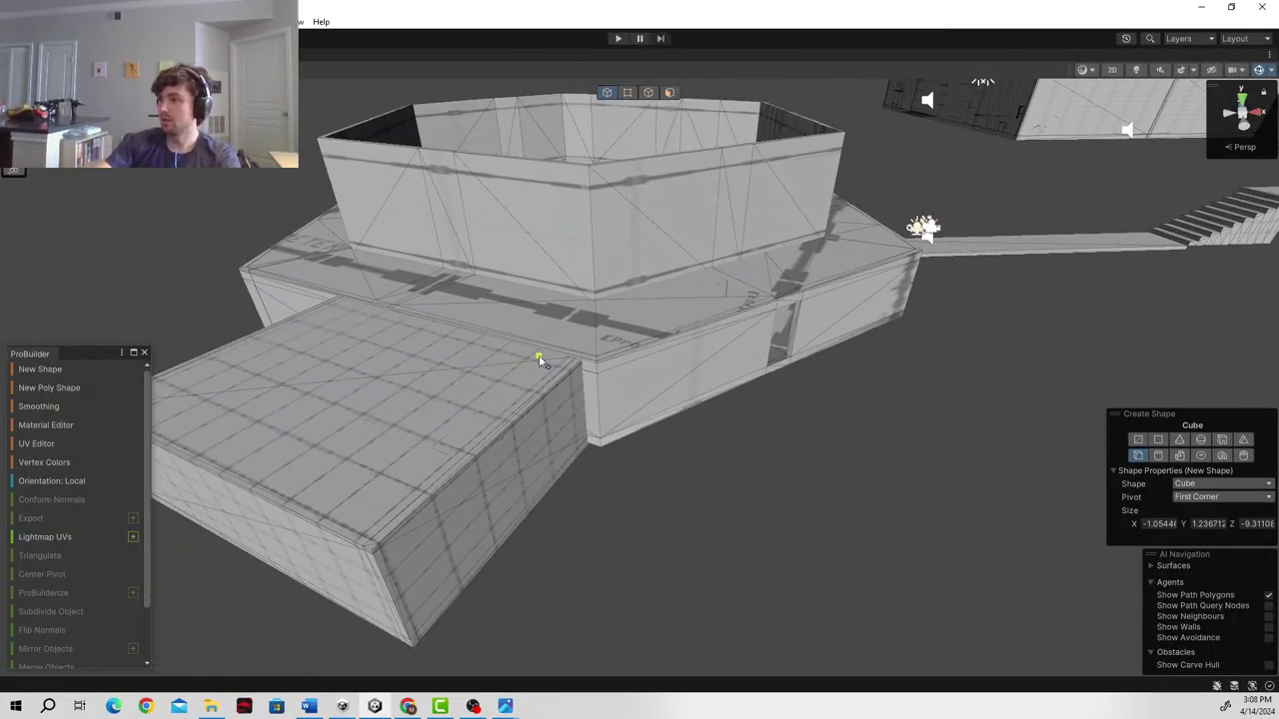
pyautogui.keyDown('alt'); pyautogui.moveTo(761, 348); pyautogui.dragTo(594, 332); pyautogui.keyUp('alt')
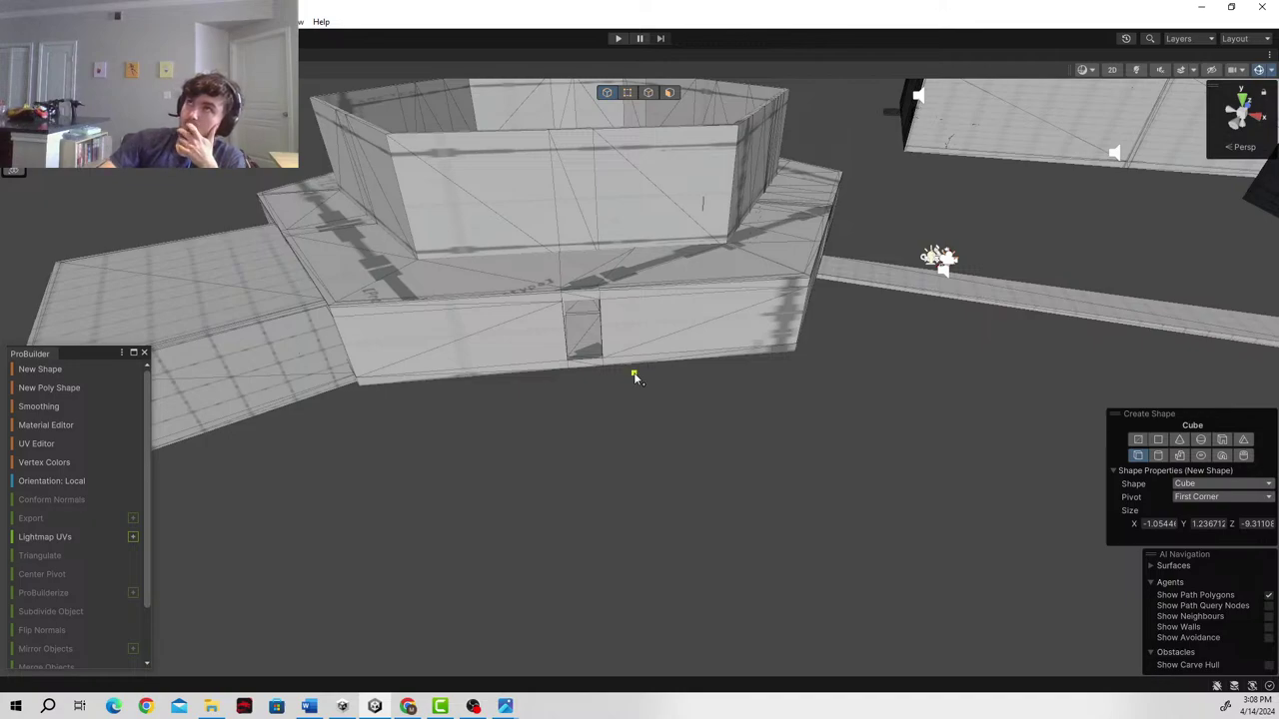
pyautogui.press('w')
pyautogui.moveTo(531, 343); pyautogui.dragTo(980, 254, button='right')
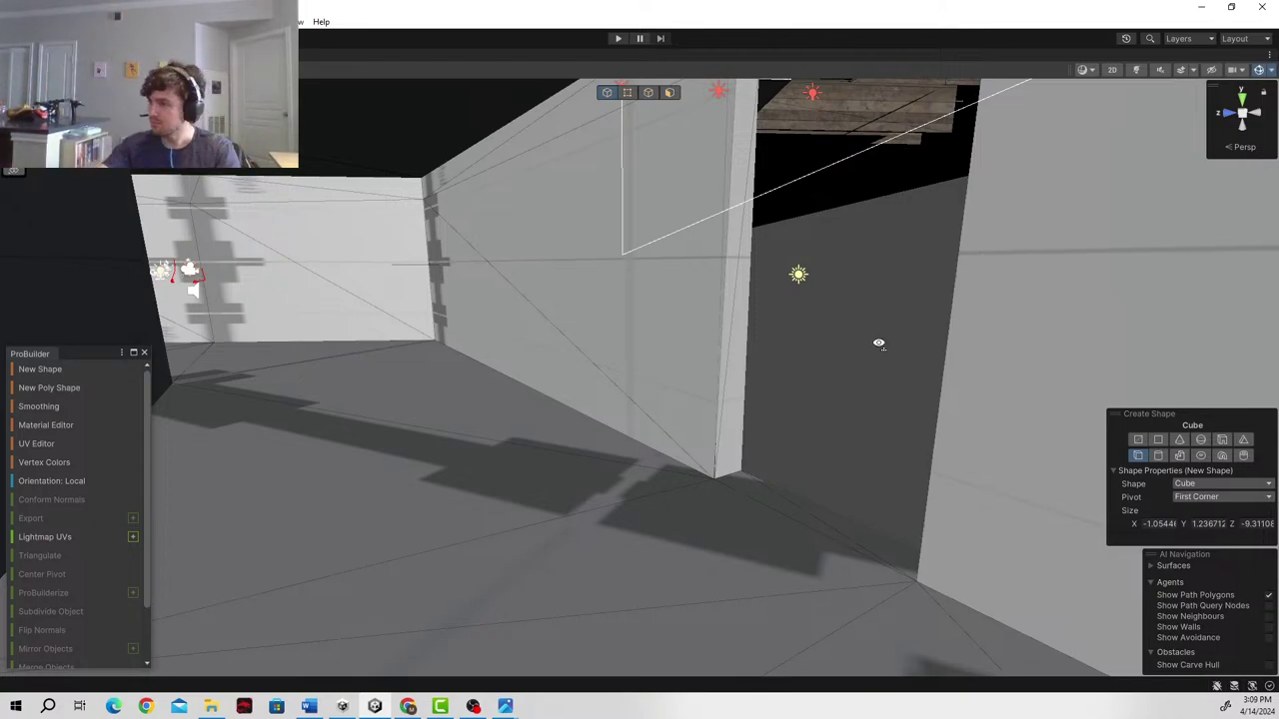
pyautogui.moveTo(879, 343); pyautogui.dragTo(778, 230, button='right')
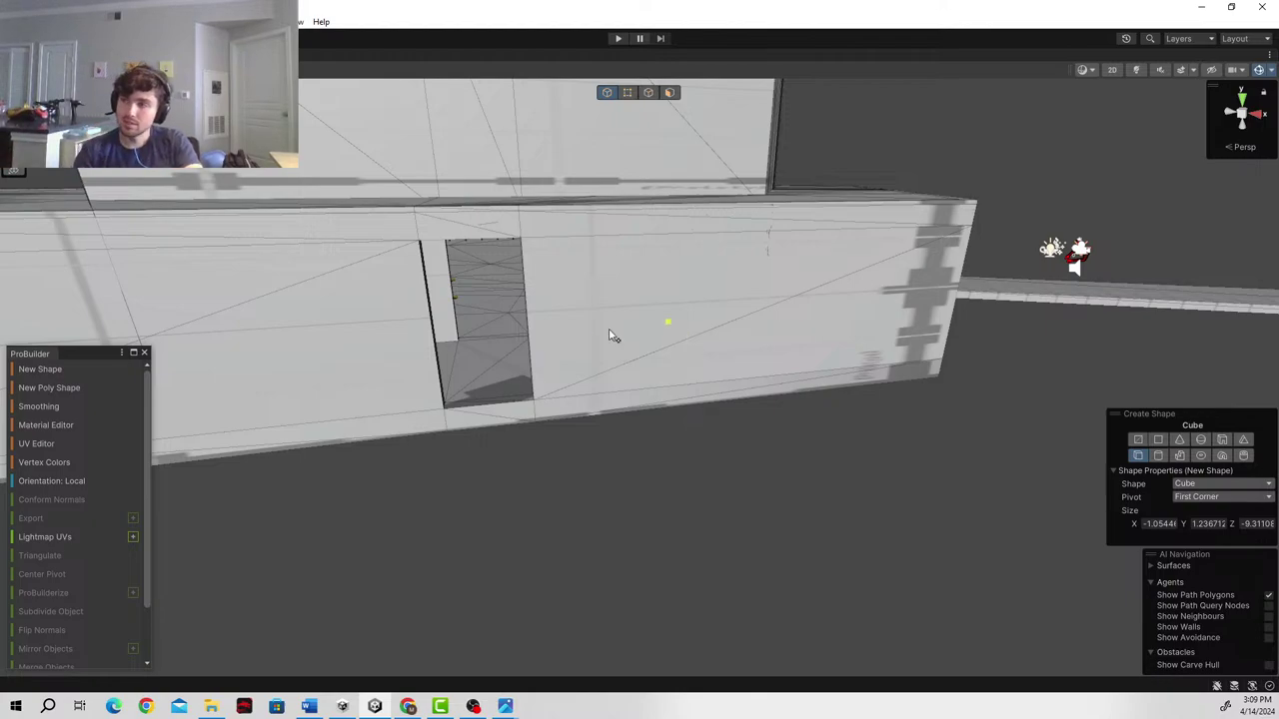
pyautogui.moveTo(612, 337); pyautogui.dragTo(765, 352, button='right')
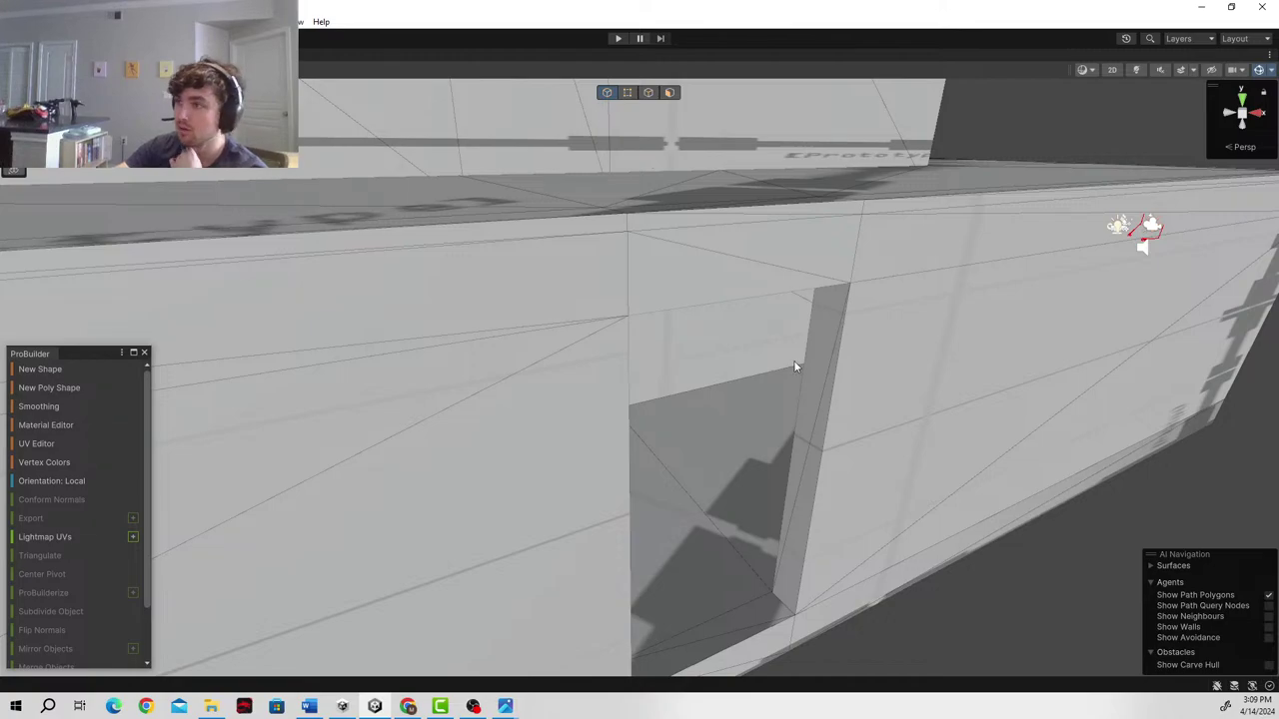
# - Switch to face editing and select the inner frame faces of the outer wall's doorway
pyautogui.click(669, 92)
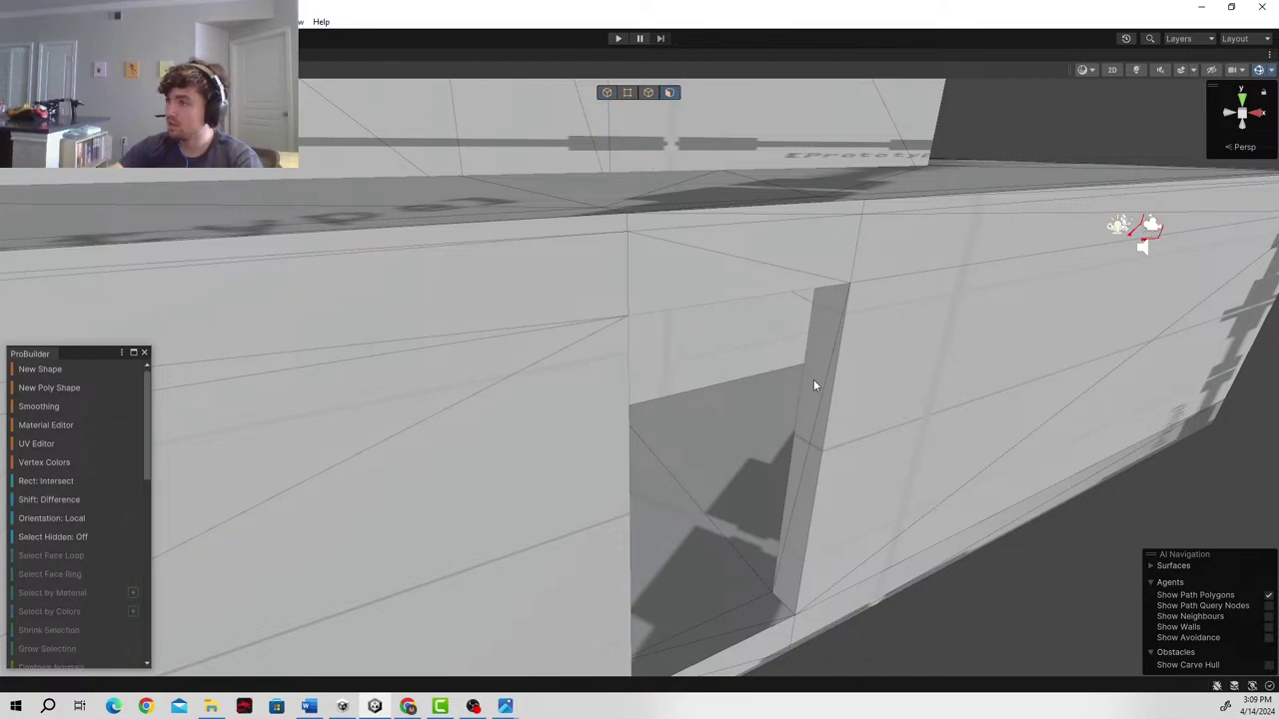
pyautogui.click(833, 405)
pyautogui.moveTo(833, 405); pyautogui.dragTo(859, 256, button='right')
pyautogui.click(828, 320)
pyautogui.moveTo(828, 319); pyautogui.dragTo(1104, 455, button='right')
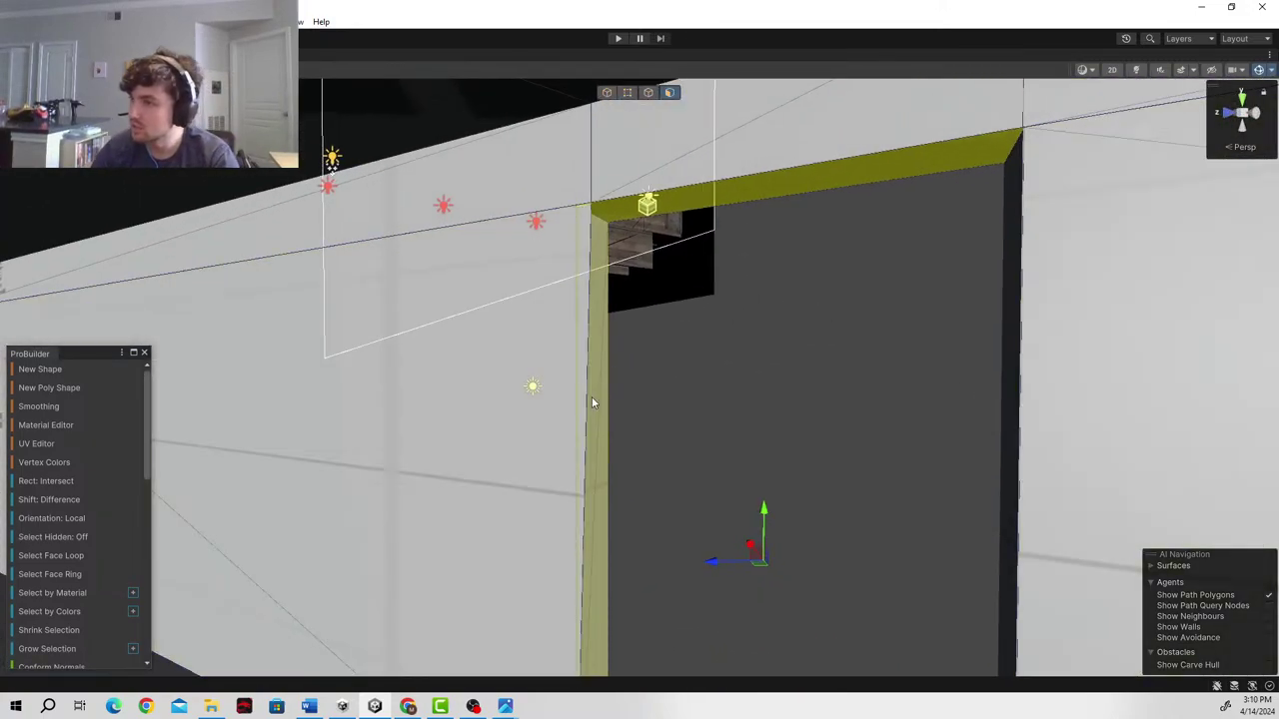
# - Switch to vertex editing, select the doorway's upper corner vertex, and examine how its geometry joins the wall
pyautogui.click(648, 92)
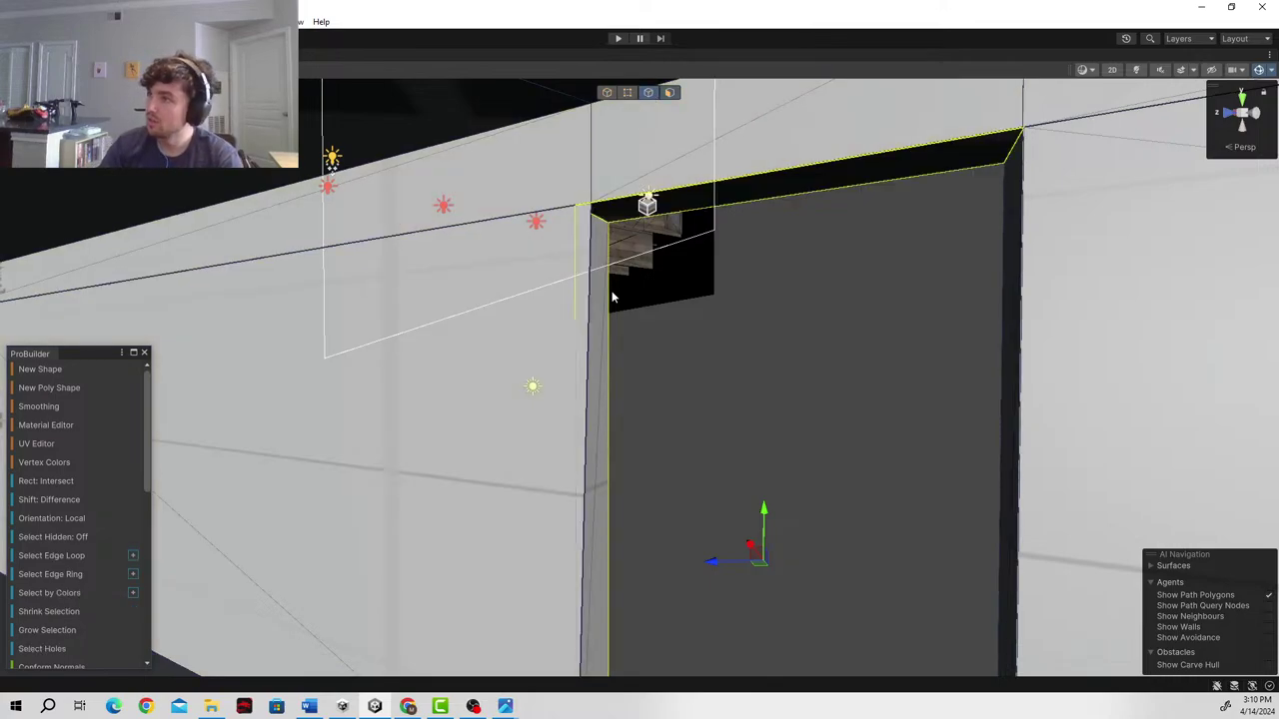
pyautogui.click(628, 92)
pyautogui.click(606, 211)
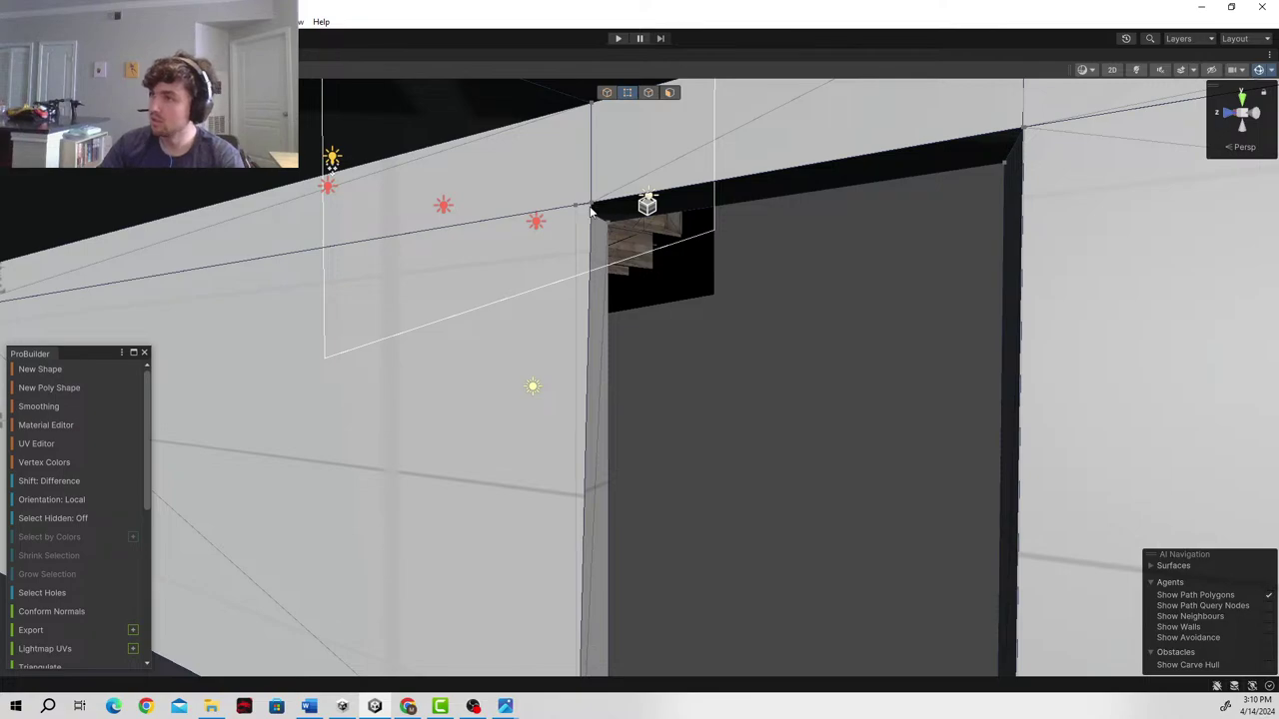
pyautogui.click(590, 202)
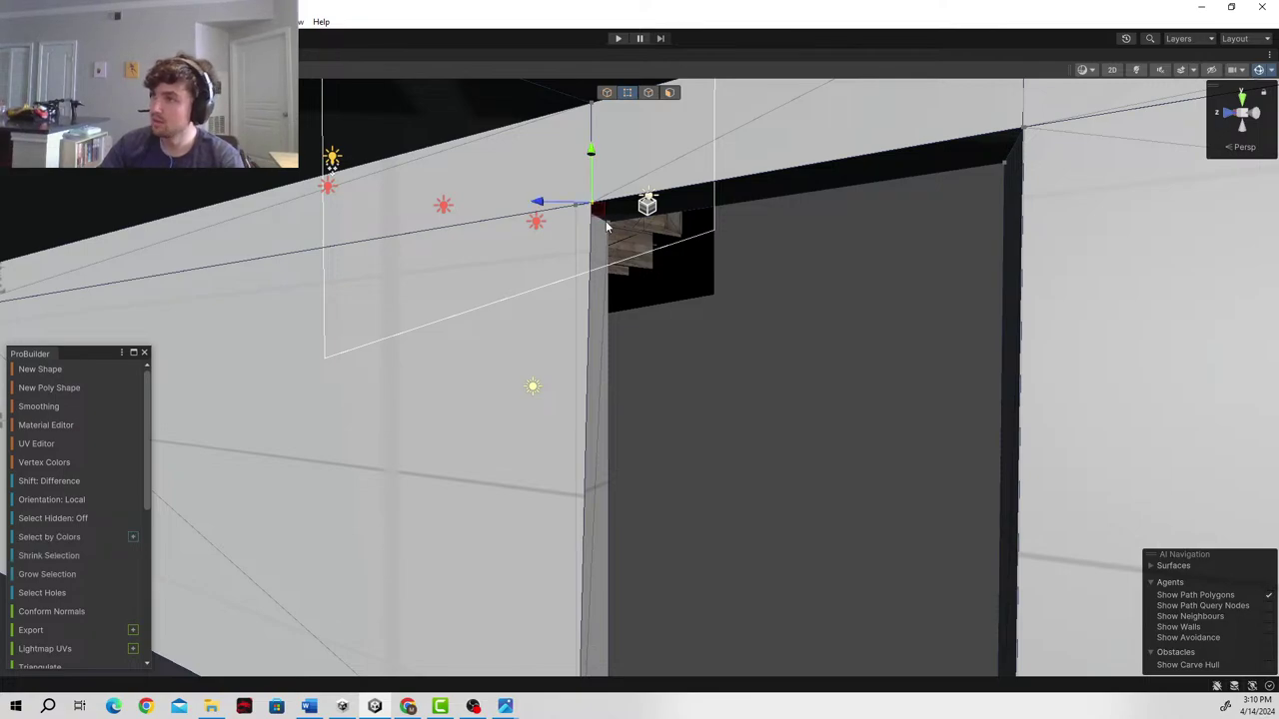
pyautogui.moveTo(588, 229); pyautogui.dragTo(682, 385, button='right')
pyautogui.keyDown('alt'); pyautogui.moveTo(683, 387); pyautogui.dragTo(629, 385); pyautogui.keyUp('alt')
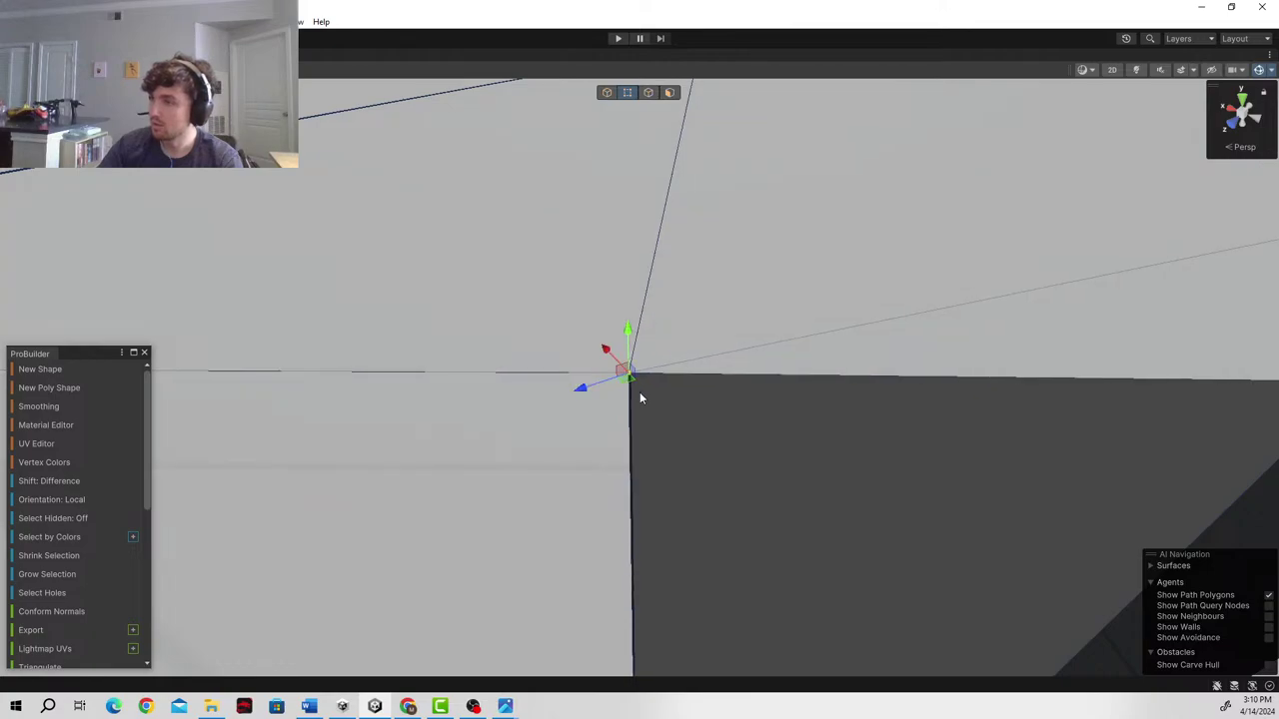
pyautogui.moveTo(640, 398)
pyautogui.mouseDown(button='right')
pyautogui.moveTo(579, 439)
pyautogui.moveTo(317, 337)
pyautogui.moveTo(358, 361)
pyautogui.moveTo(517, 389)
pyautogui.moveTo(687, 387)
pyautogui.moveTo(628, 377)
pyautogui.mouseUp(button='right')
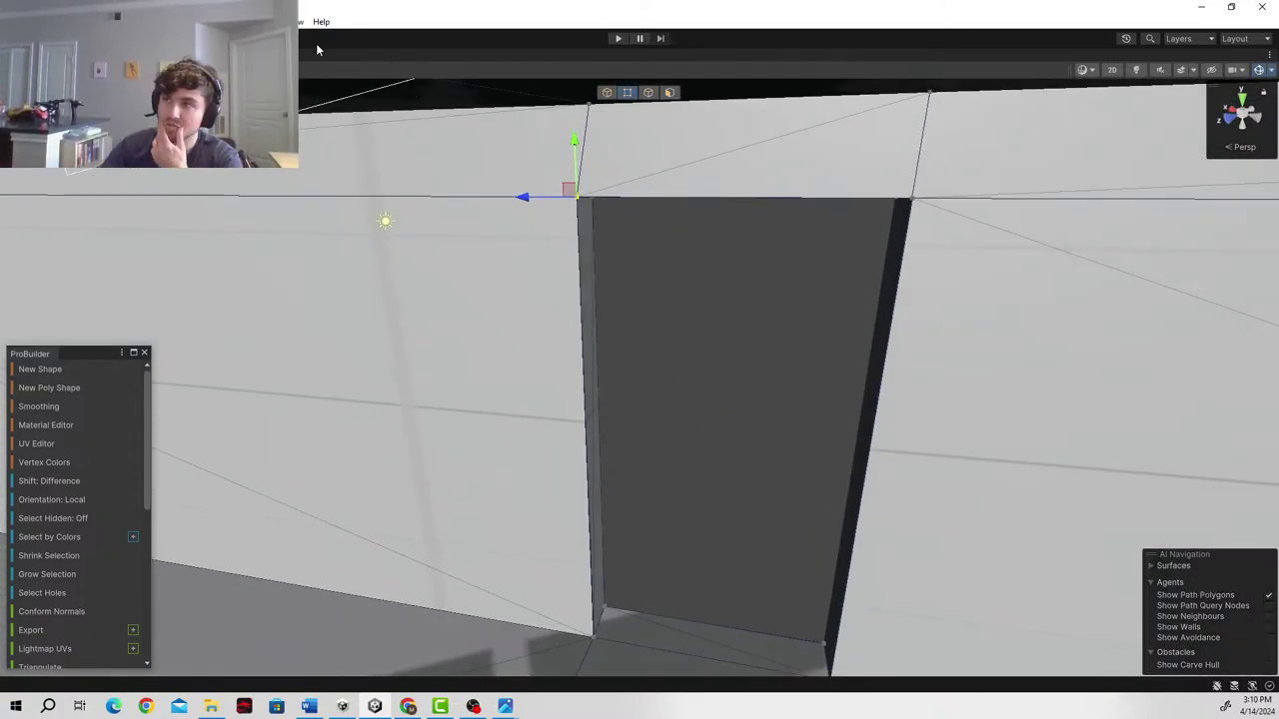
# - Select the doorway's top edge in edge editing and run Select Holes to select the edges around the opening
pyautogui.click(648, 92)
pyautogui.click(632, 197)
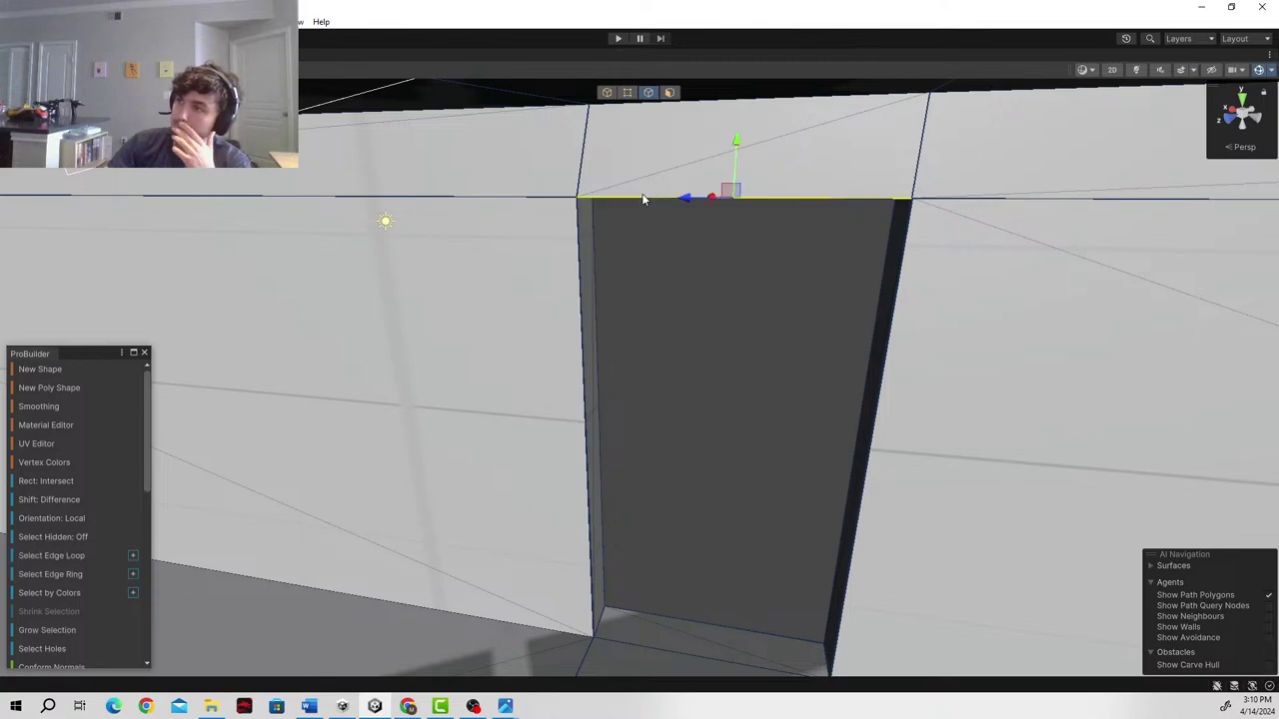
pyautogui.scroll(-5, 90, 520)
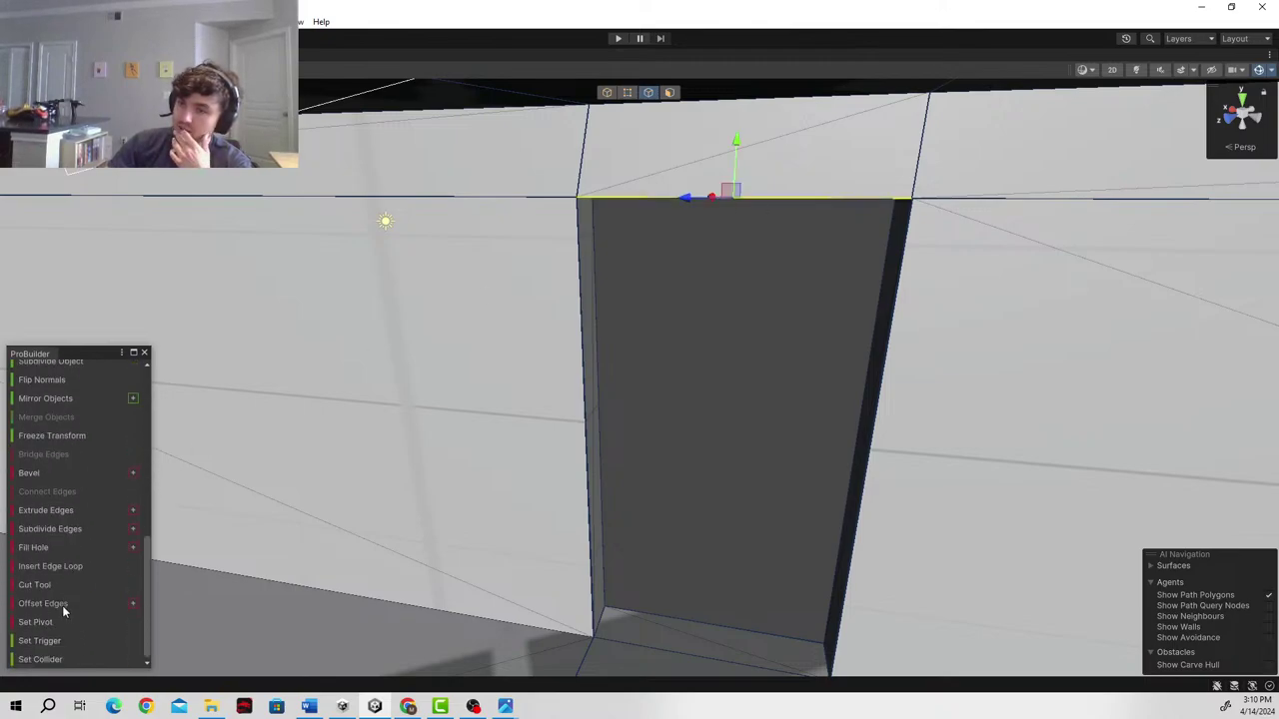
pyautogui.scroll(4, 69, 529)
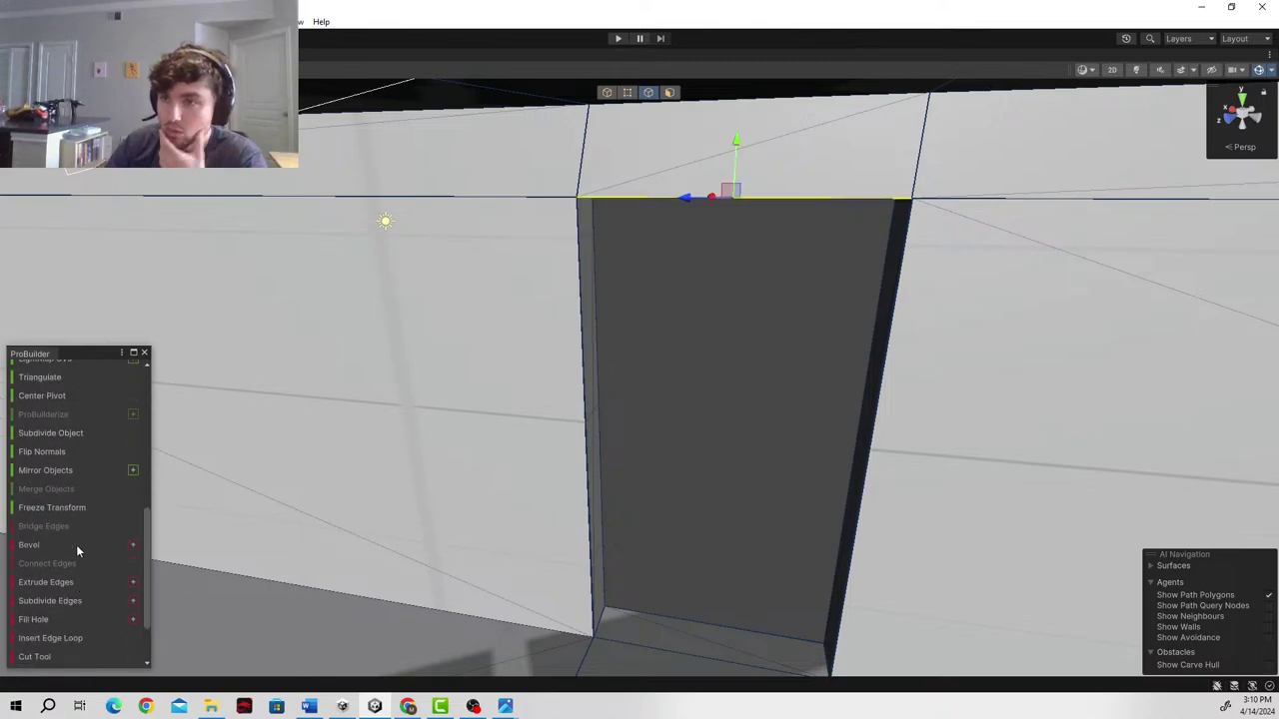
pyautogui.scroll(1, 88, 484)
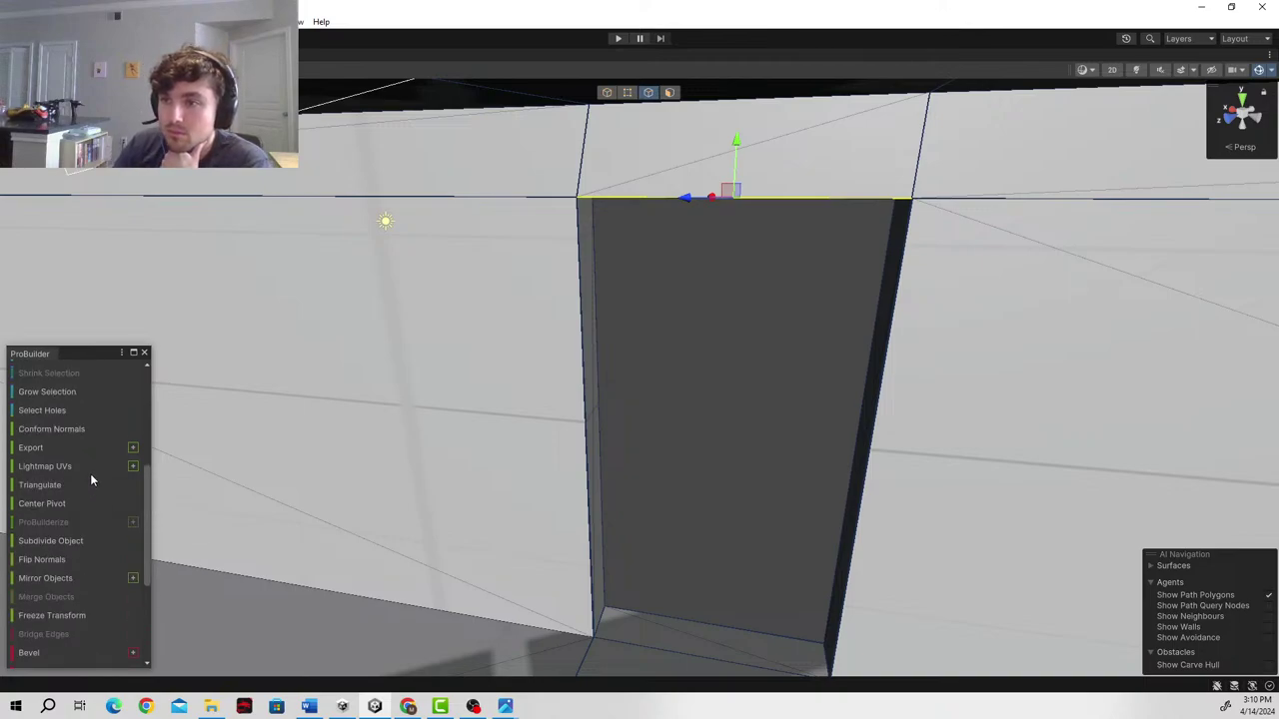
pyautogui.scroll(-5, 90, 473)
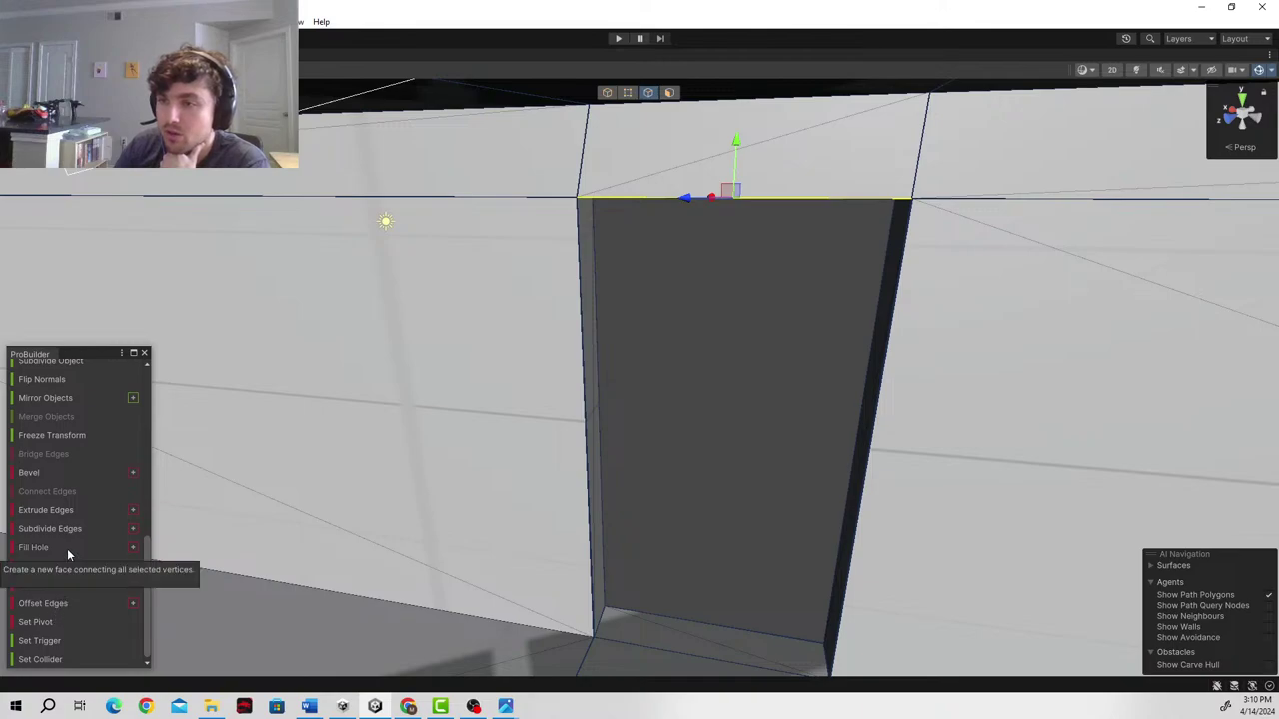
pyautogui.scroll(7, 67, 549)
pyautogui.scroll(2, 68, 544)
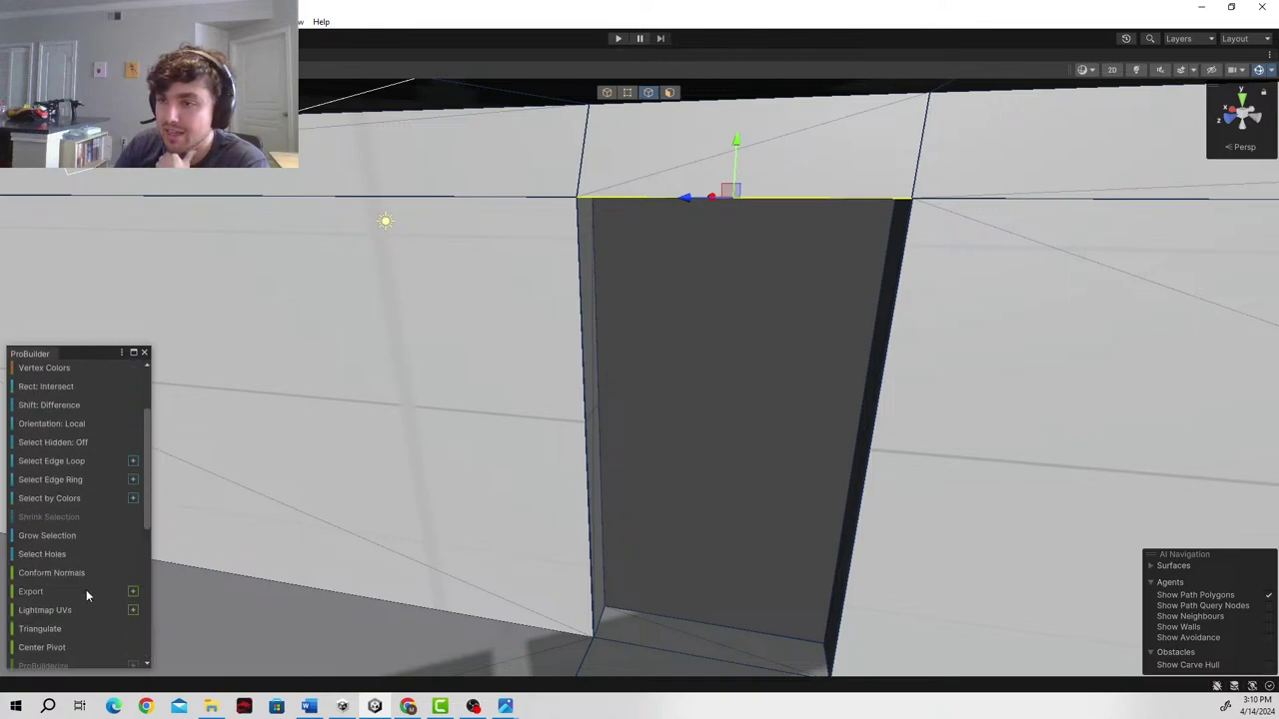
pyautogui.click(49, 554)
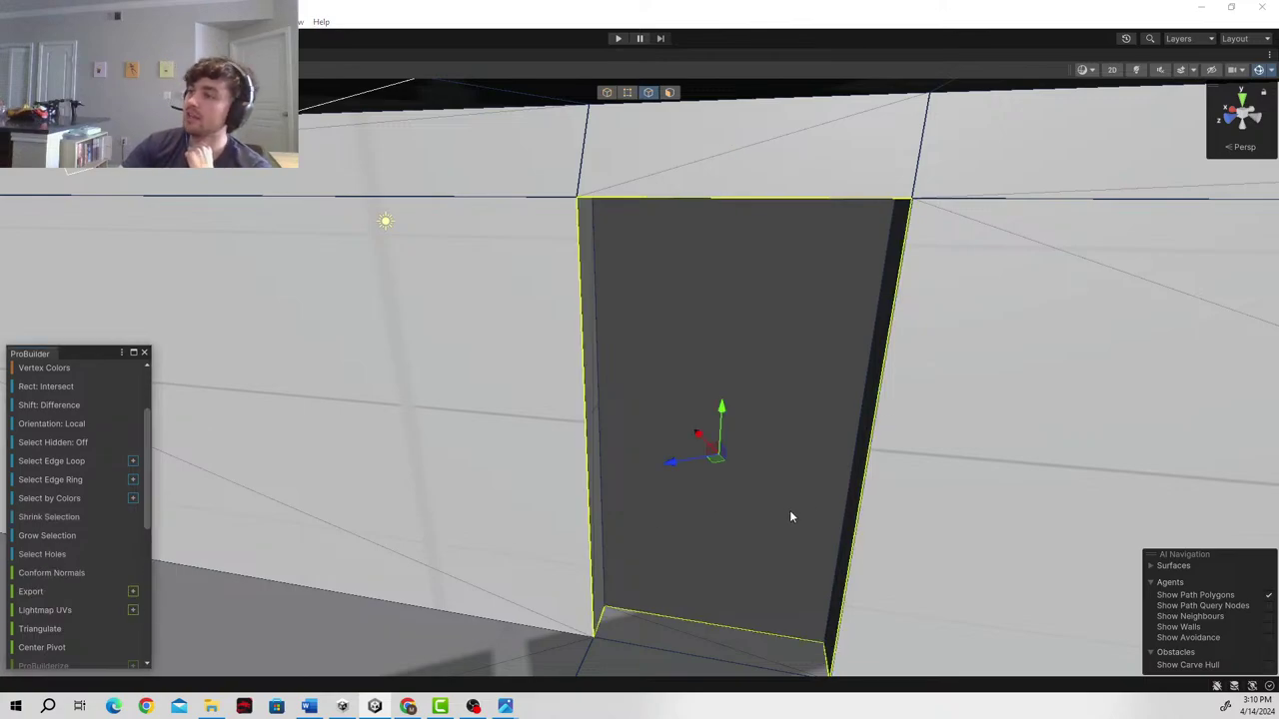
# - Extend the edge selection to both the inner and outer outlines of the doorway
pyautogui.moveTo(812, 572); pyautogui.dragTo(551, 587, button='right')
pyautogui.moveTo(527, 570); pyautogui.dragTo(1081, 475, button='right')
pyautogui.click(447, 441)
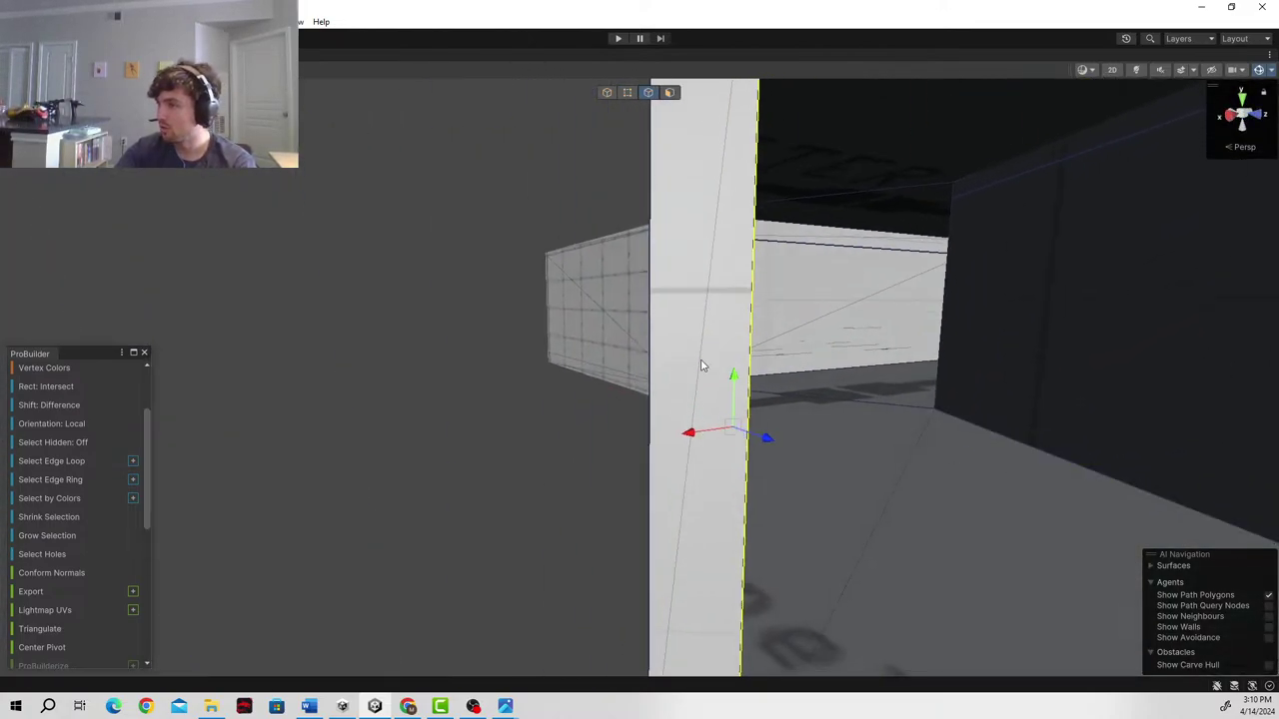
pyautogui.moveTo(741, 368); pyautogui.dragTo(676, 261, button='right')
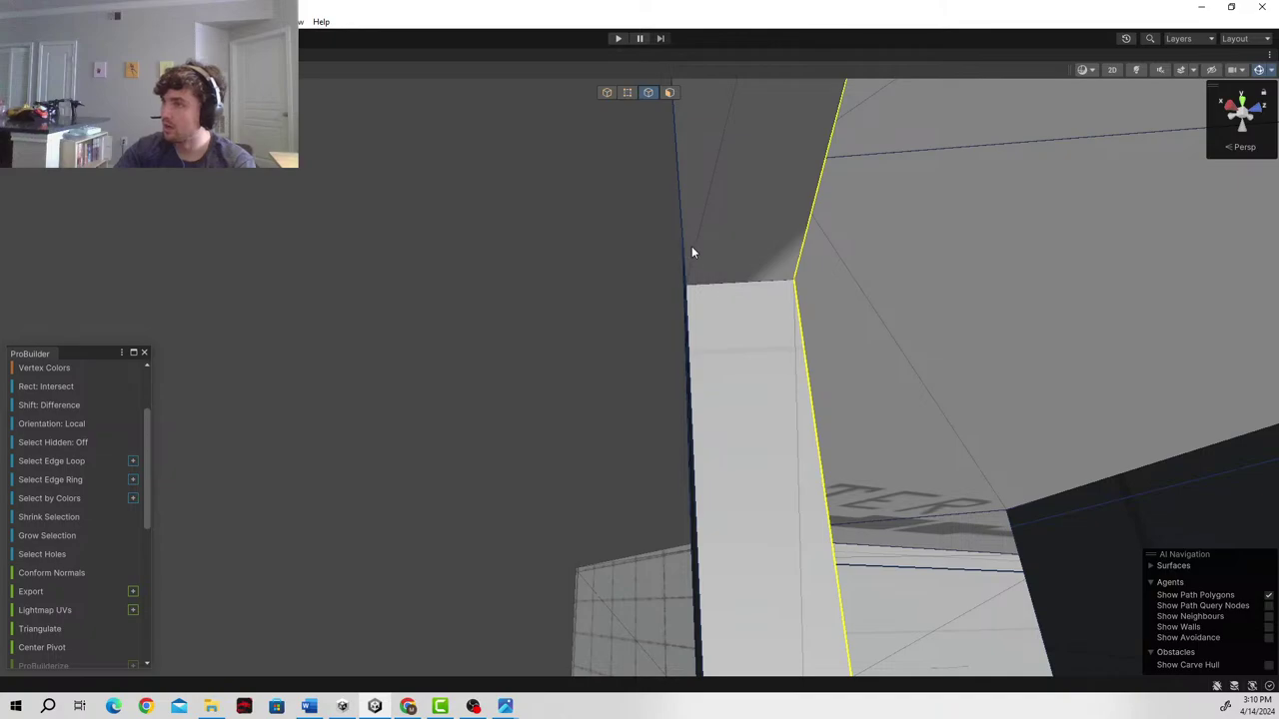
pyautogui.press('f')
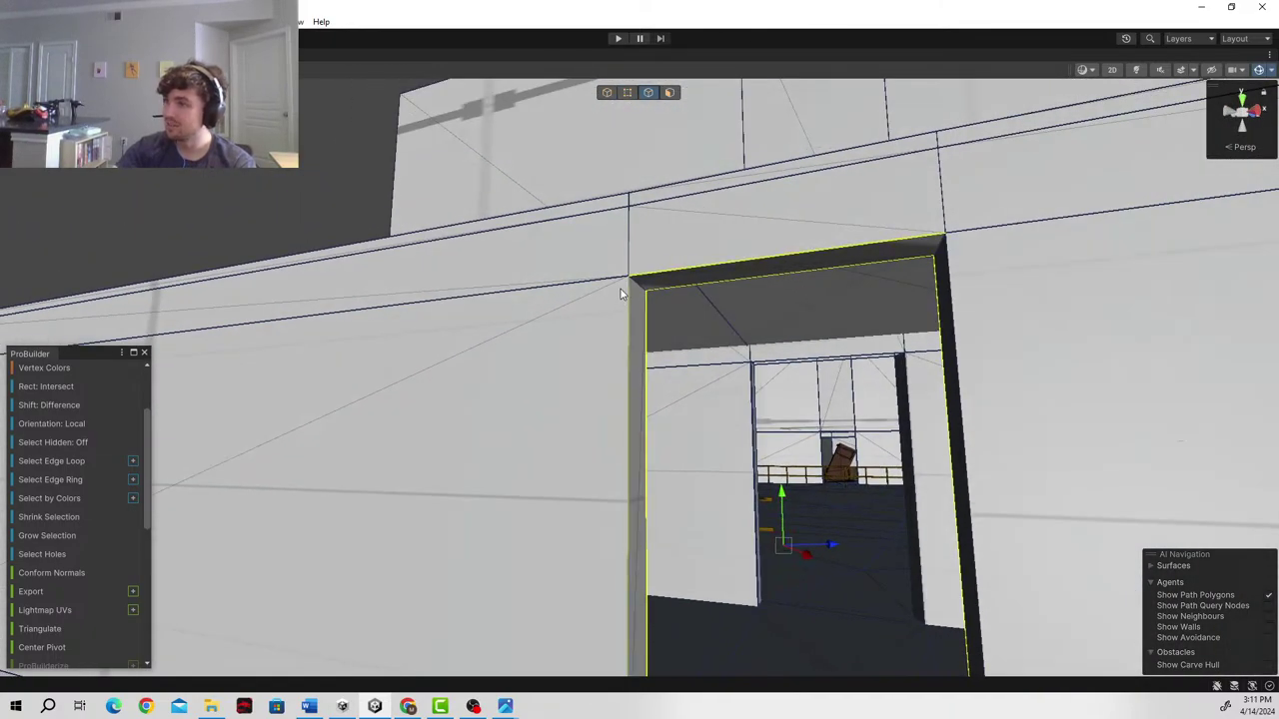
pyautogui.moveTo(754, 340); pyautogui.dragTo(701, 440, button='right')
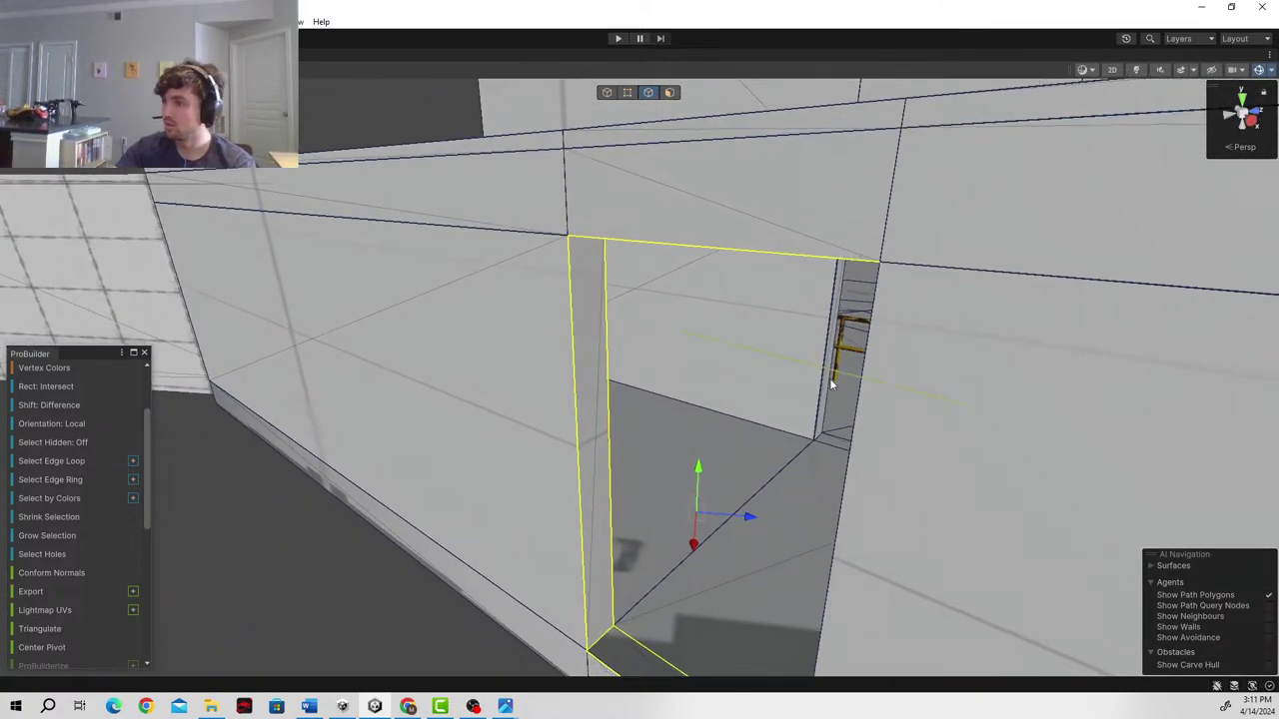
pyautogui.moveTo(494, 520); pyautogui.dragTo(641, 490, button='right')
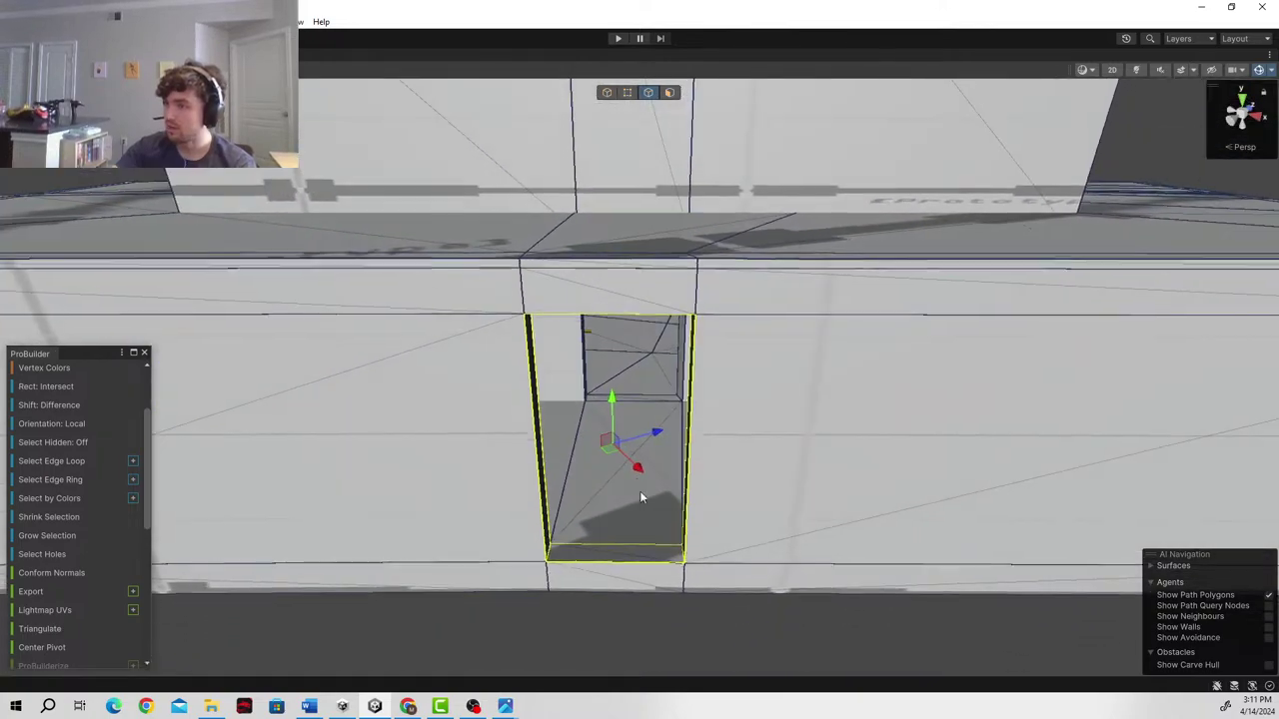
# - Add the vertical wall edges above and below the doorway to the selection, undoing the trial moves of the opening
pyautogui.moveTo(607, 448)
pyautogui.mouseDown()
pyautogui.moveTo(644, 452)
pyautogui.moveTo(550, 528)
pyautogui.moveTo(472, 509)
pyautogui.moveTo(456, 433)
pyautogui.moveTo(592, 454)
pyautogui.moveTo(722, 455)
pyautogui.moveTo(493, 437)
pyautogui.moveTo(611, 440)
pyautogui.moveTo(589, 455)
pyautogui.mouseUp()
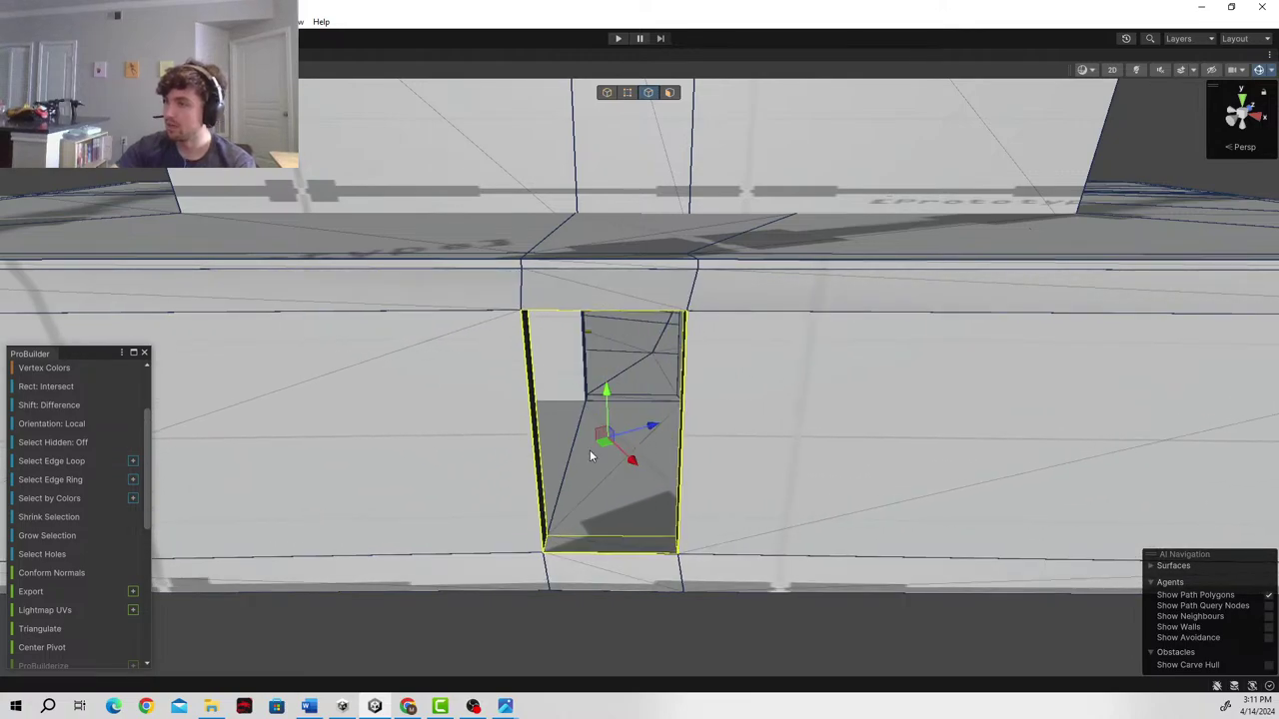
pyautogui.hotkey('ctrl', 'z')
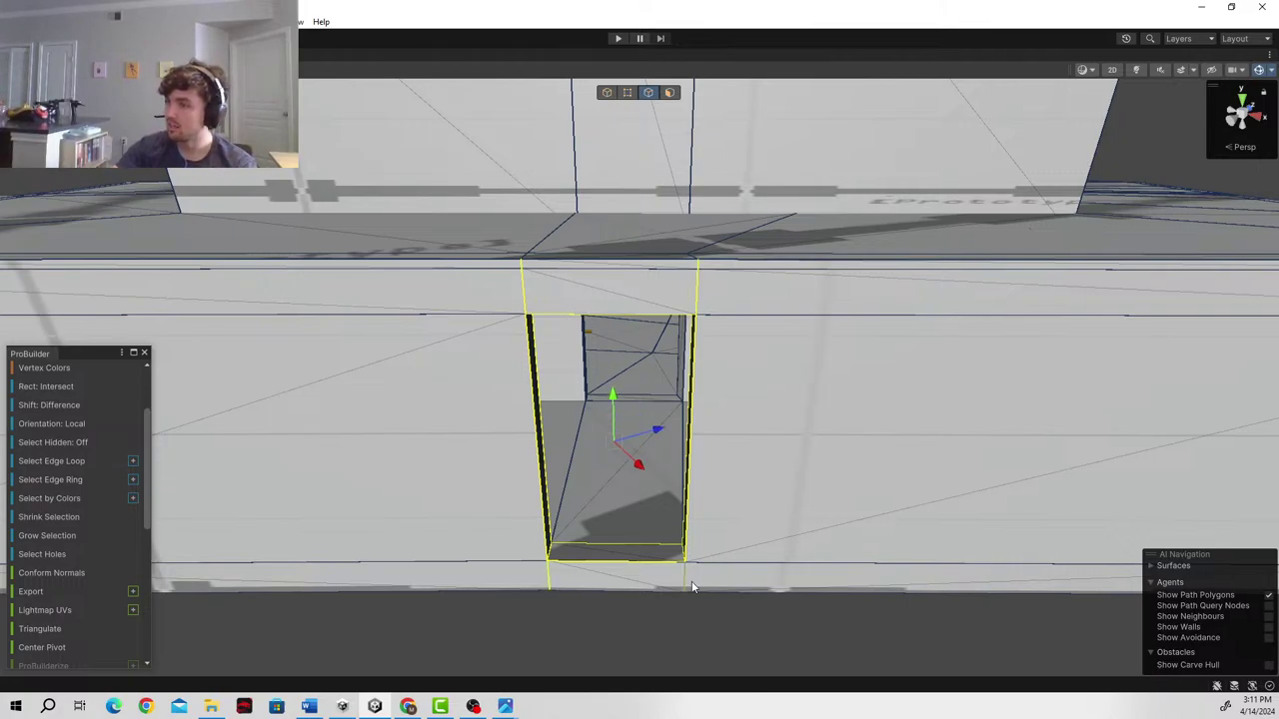
pyautogui.moveTo(761, 532); pyautogui.dragTo(130, 467, button='right')
pyautogui.press('w')
pyautogui.press('s')
pyautogui.moveTo(539, 315); pyautogui.dragTo(246, 323)
pyautogui.hotkey('ctrl', 'z')
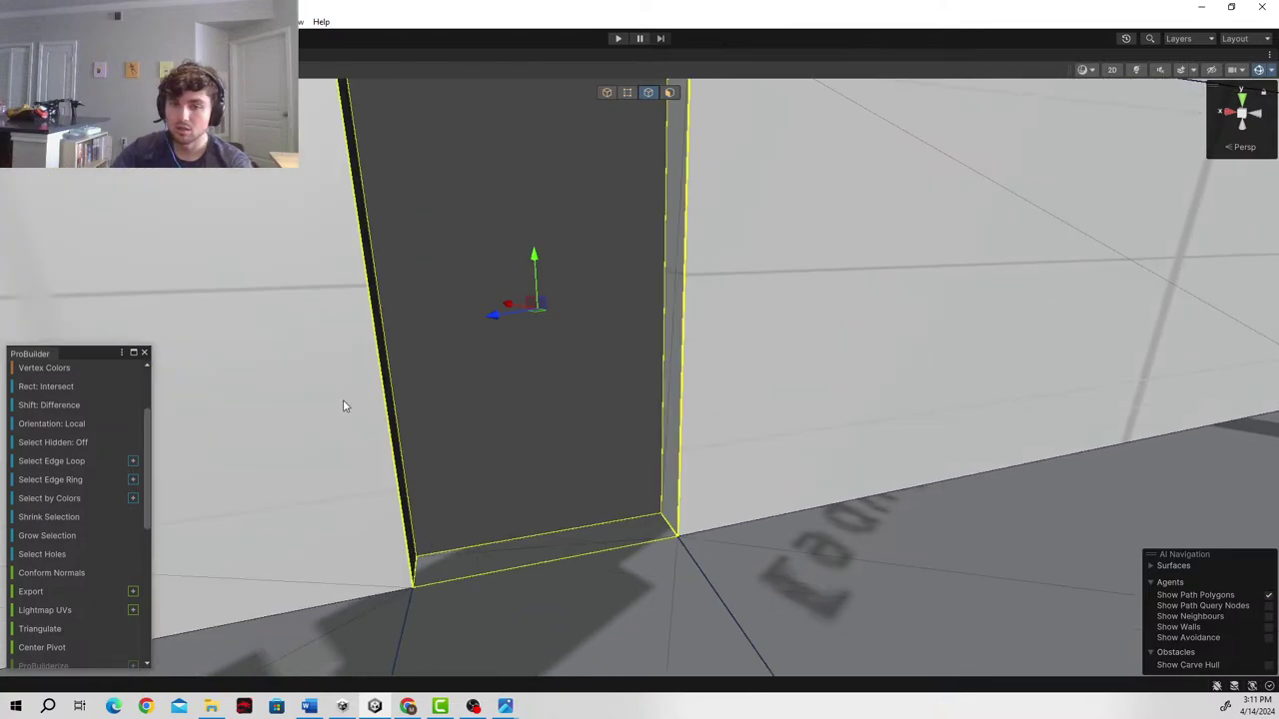
# - Move the doorway edges along the hexagon's outer wall towards the corner by the walkway and check the opening from inside
pyautogui.moveTo(275, 388); pyautogui.dragTo(907, 387, button='right')
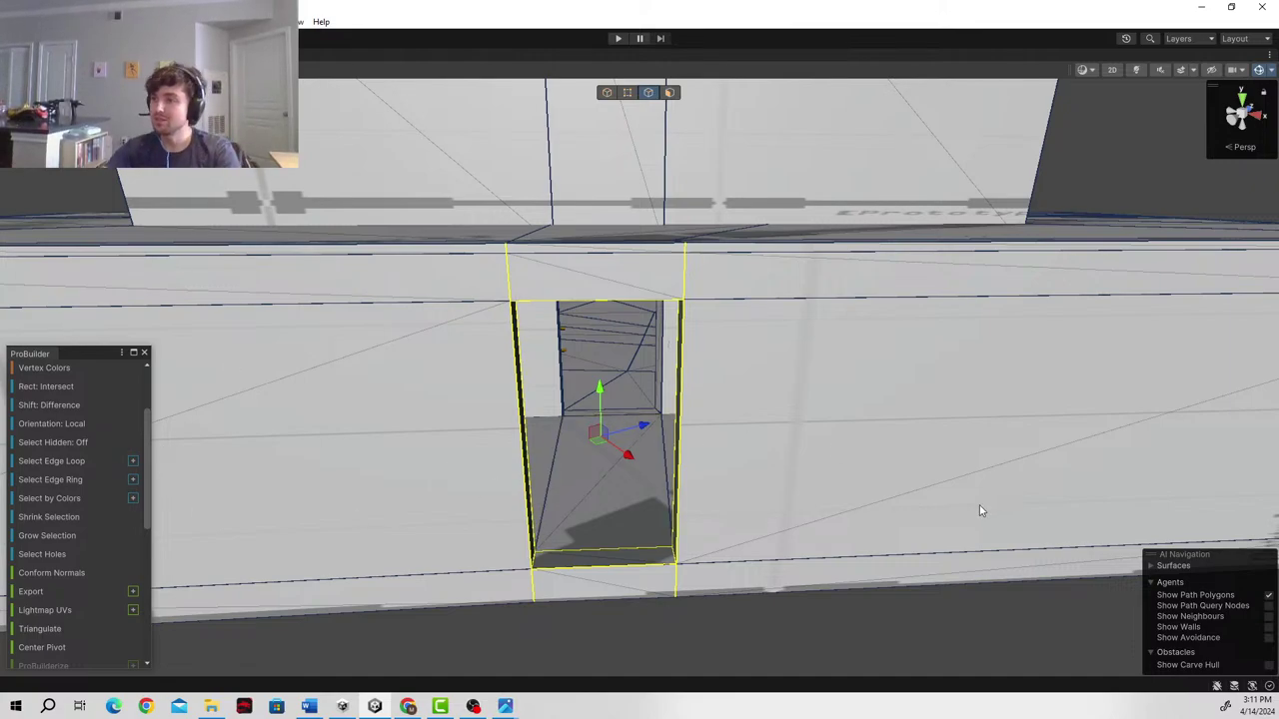
pyautogui.moveTo(979, 505); pyautogui.dragTo(937, 555, button='right')
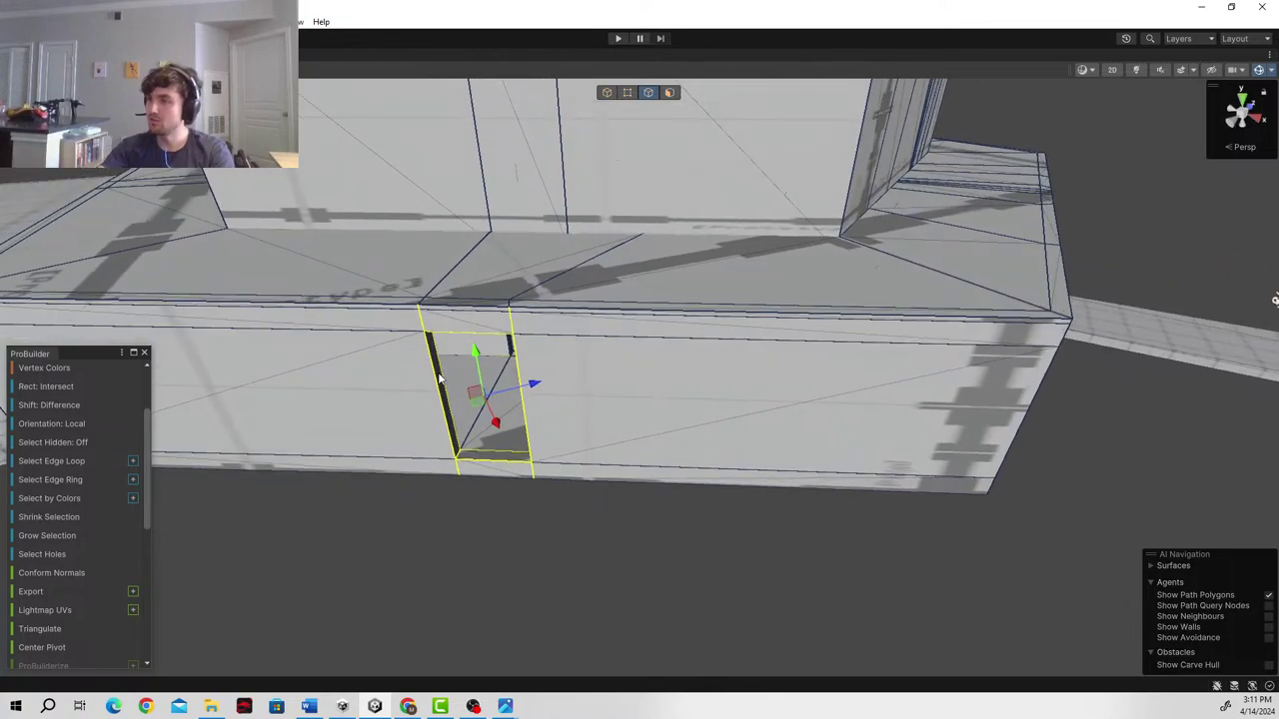
pyautogui.moveTo(481, 405); pyautogui.dragTo(766, 417)
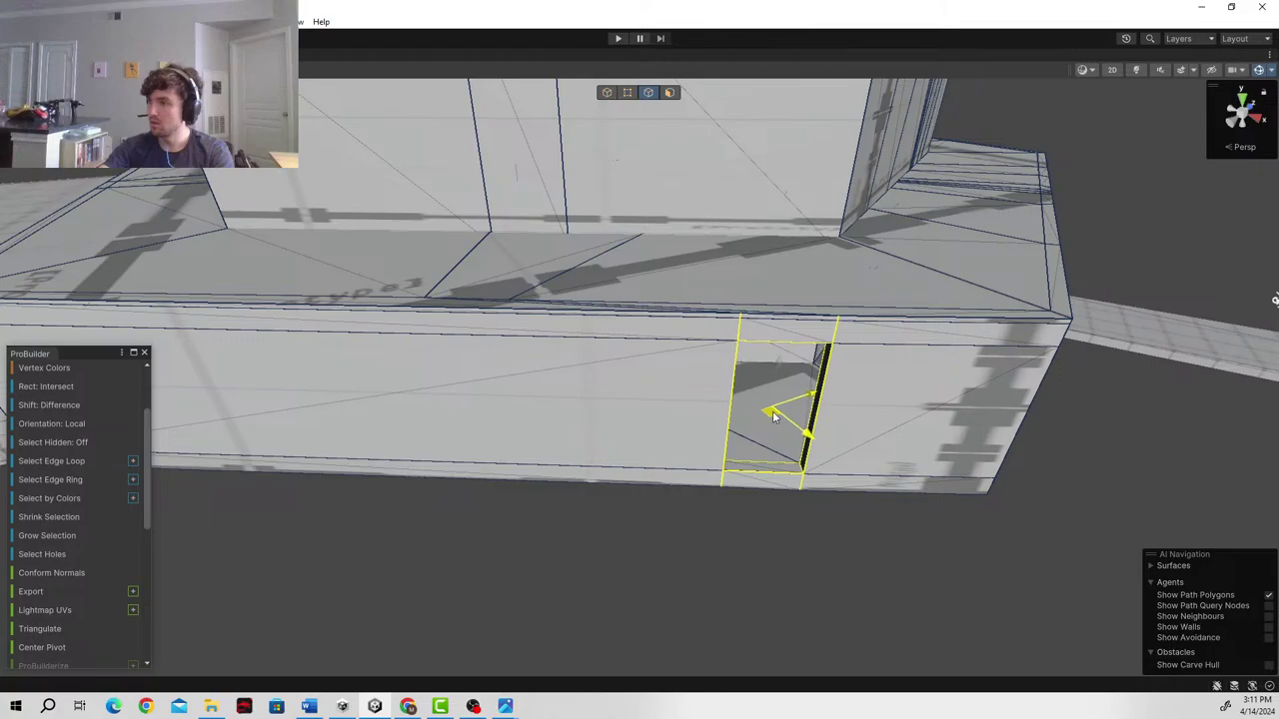
pyautogui.press('w')
pyautogui.moveTo(775, 416); pyautogui.dragTo(417, 388, button='right')
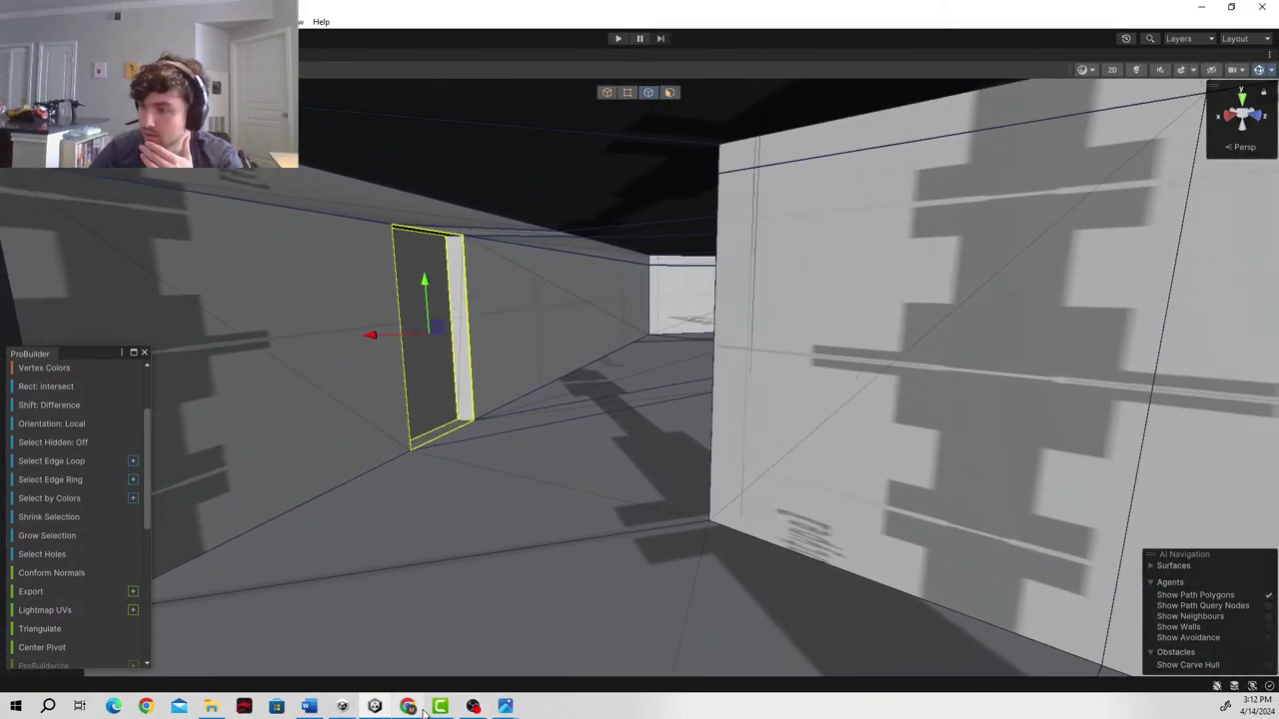
# - Check the restaurant kitchen floor plan and adjust the doorway edges' position along the hexagon's outer wall
pyautogui.moveTo(506, 706)
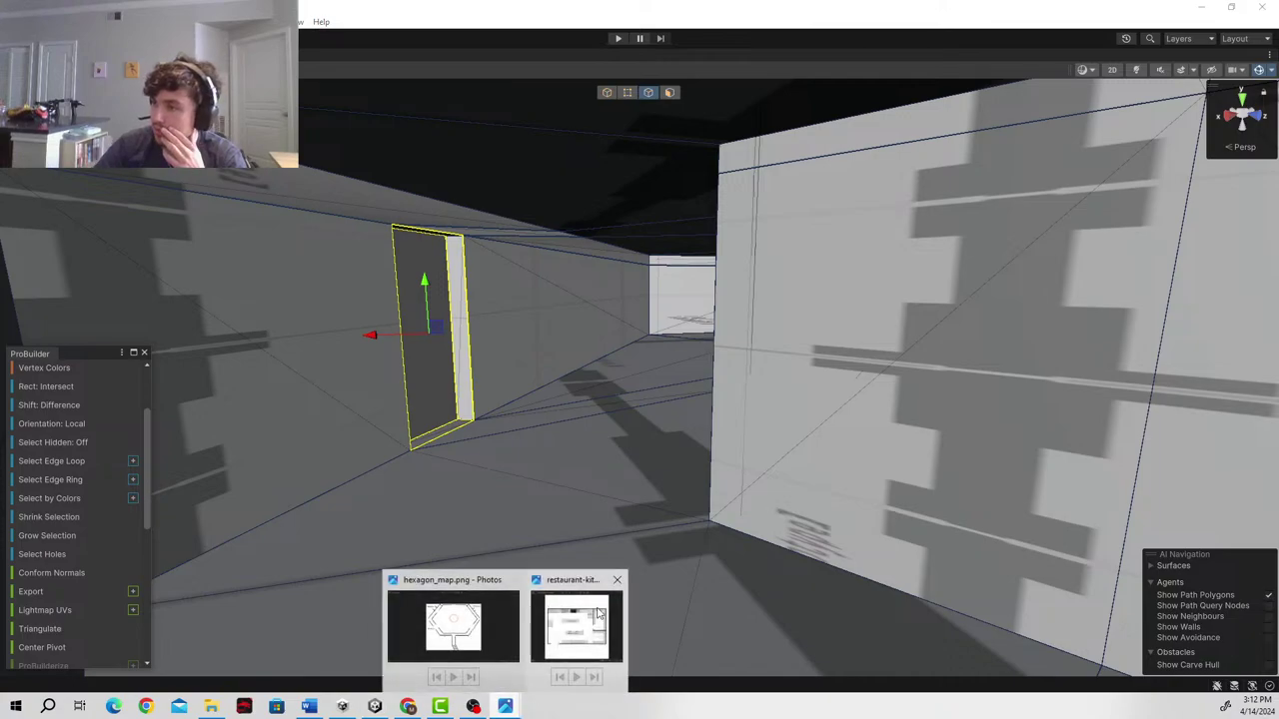
pyautogui.moveTo(589, 614)
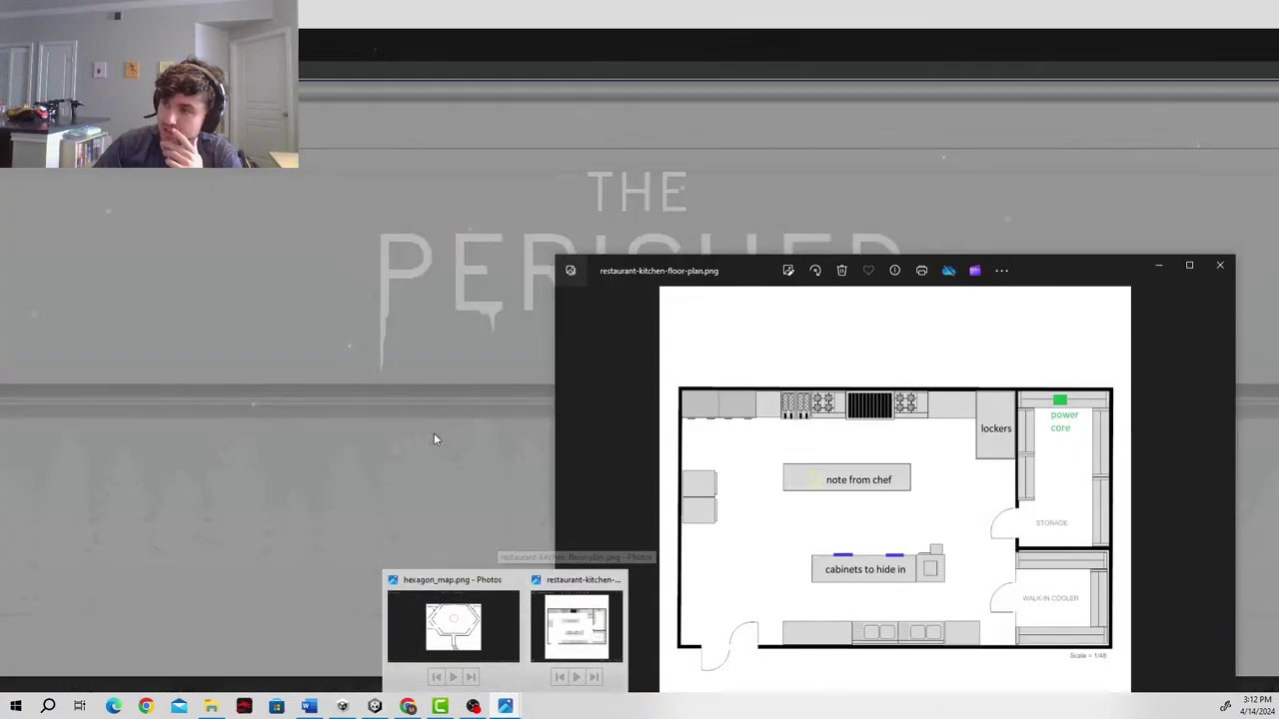
pyautogui.moveTo(379, 382); pyautogui.dragTo(678, 416, button='right')
pyautogui.press('a')
pyautogui.press('a')
pyautogui.press('w')
pyautogui.press('w')
pyautogui.moveTo(677, 416); pyautogui.dragTo(717, 415)
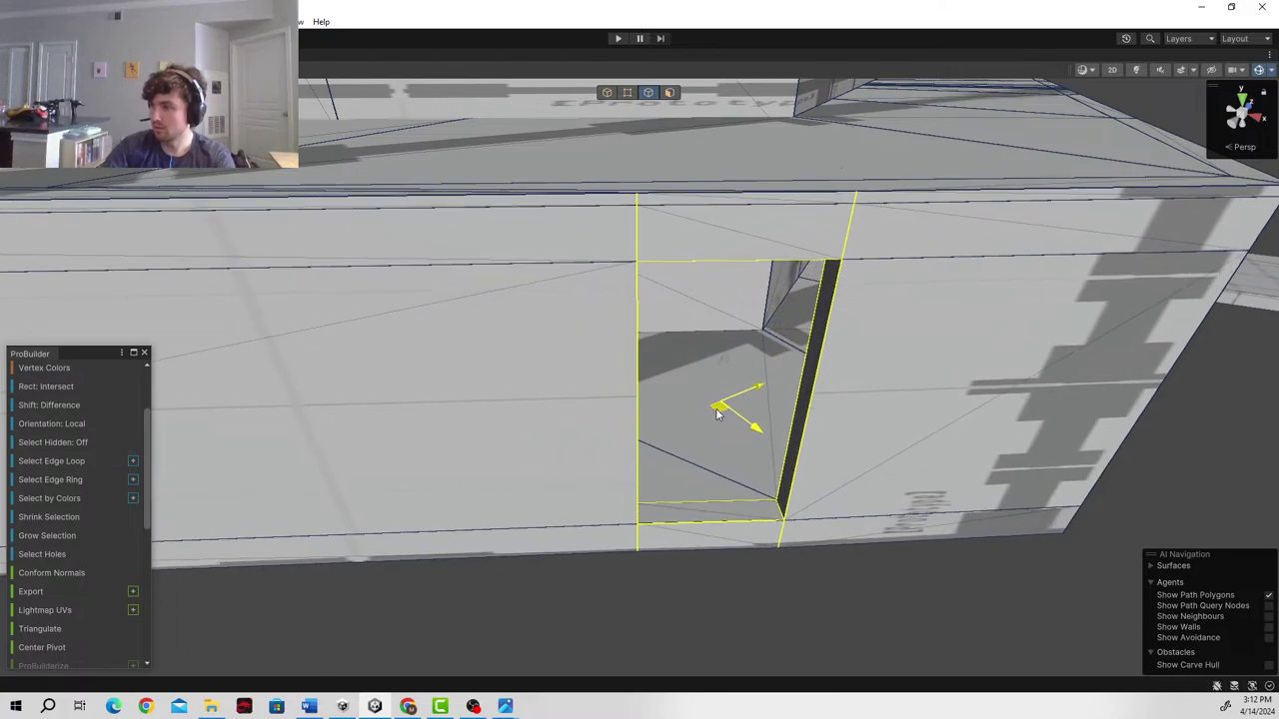
pyautogui.moveTo(885, 486)
pyautogui.mouseDown(button='right')
pyautogui.moveTo(893, 502)
pyautogui.moveTo(867, 503)
pyautogui.mouseUp(button='right')
pyautogui.scroll(3, 91, 441)
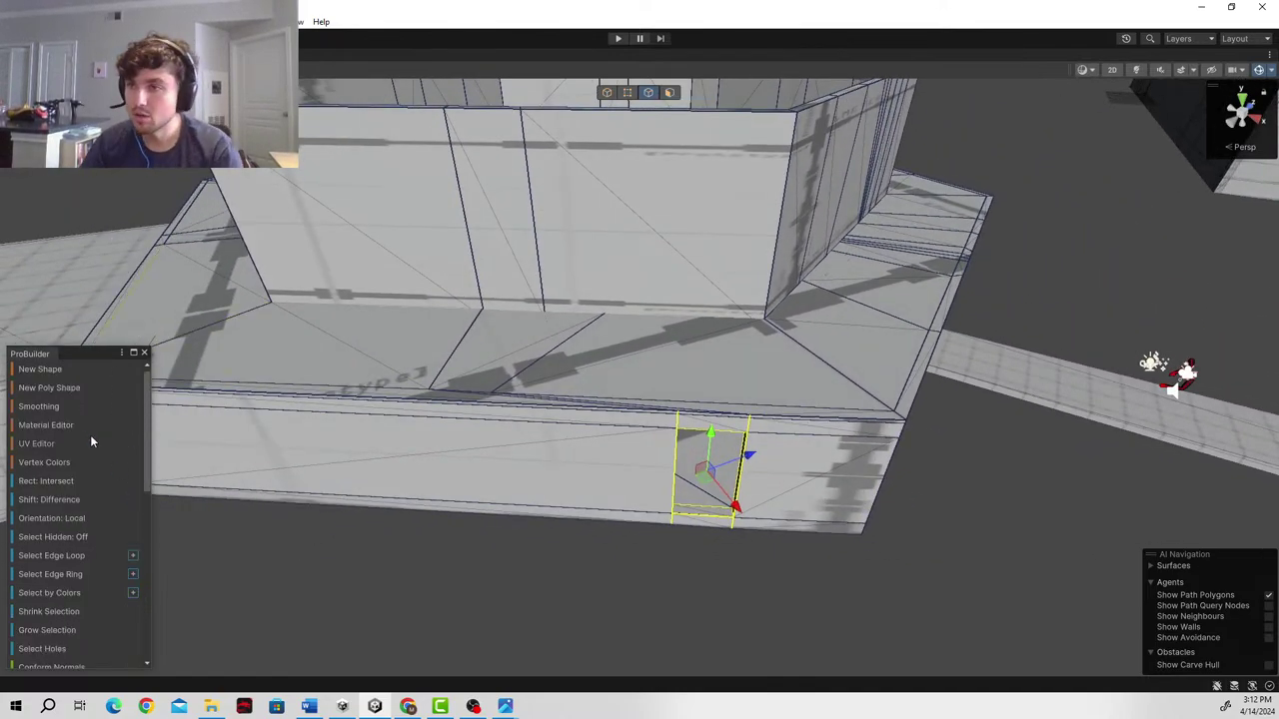
pyautogui.click(60, 370)
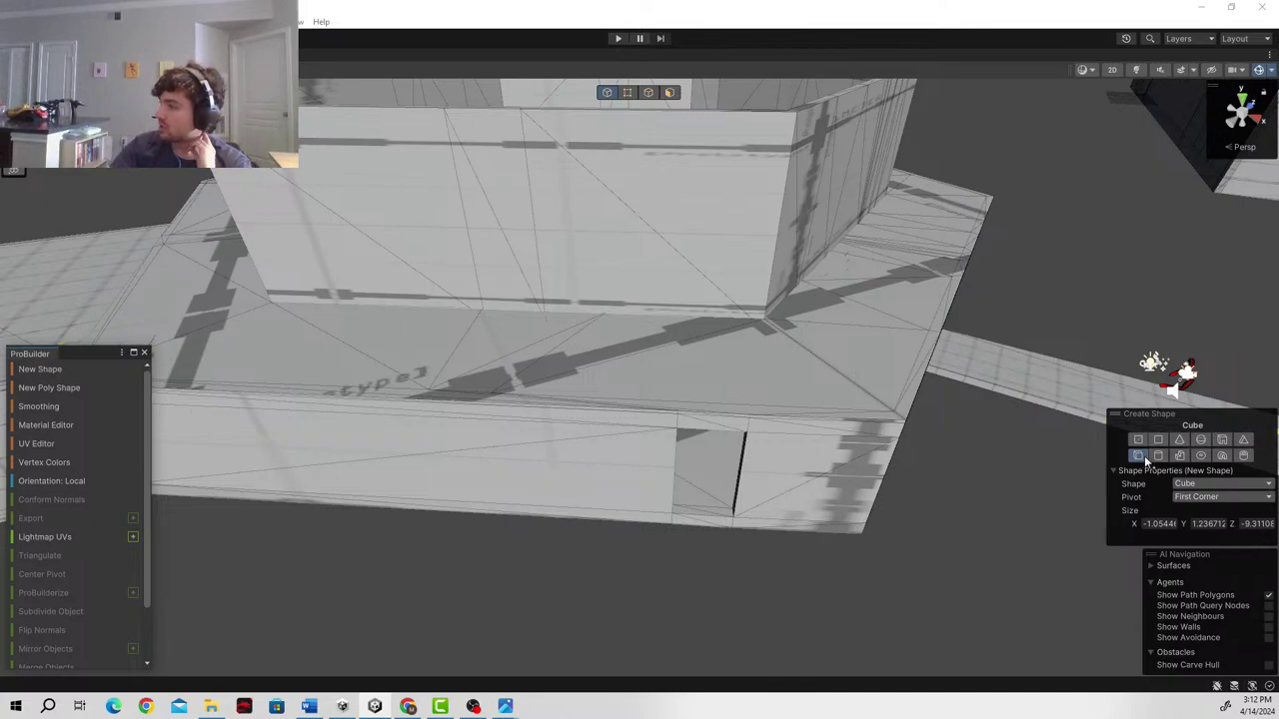
pyautogui.keyDown('alt'); pyautogui.moveTo(533, 541); pyautogui.dragTo(693, 485); pyautogui.keyUp('alt')
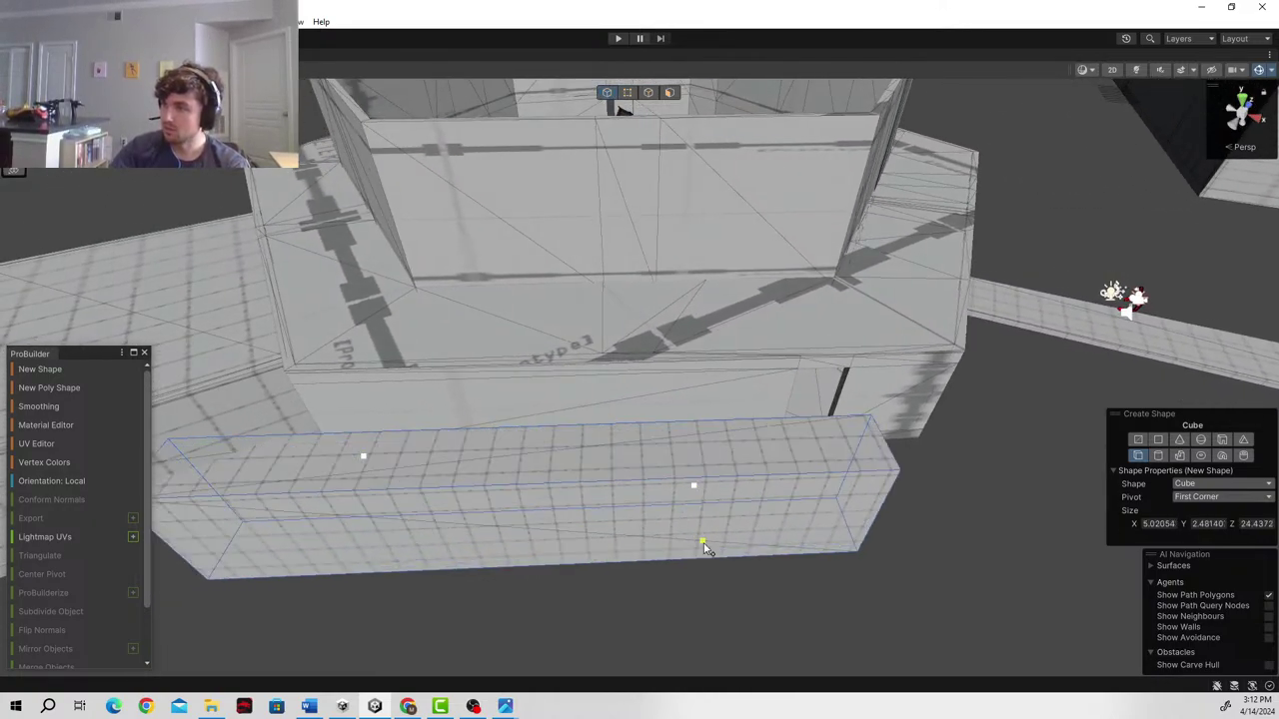
pyautogui.press('Escape')
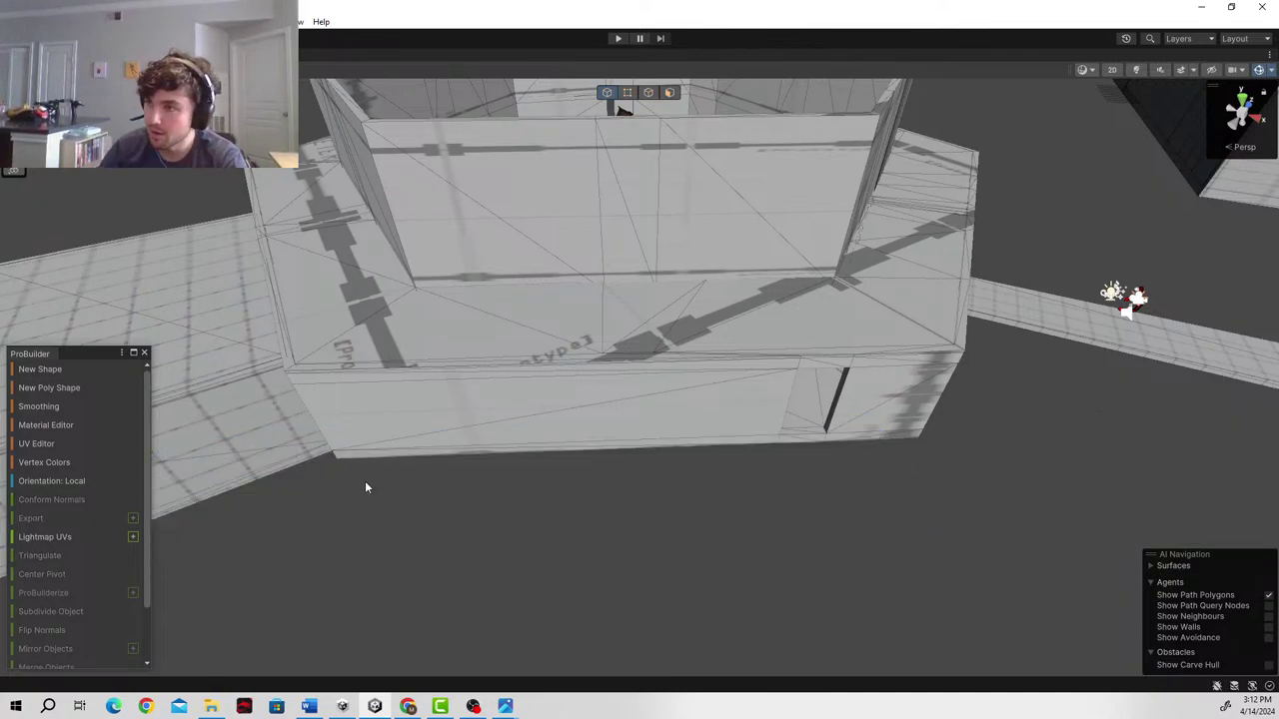
# - Create a flat cube shape as the kitchen's floor slab, about 22 by 11.6 units, along the doorway wall outside the hexagon
pyautogui.moveTo(364, 484); pyautogui.dragTo(407, 538, button='right')
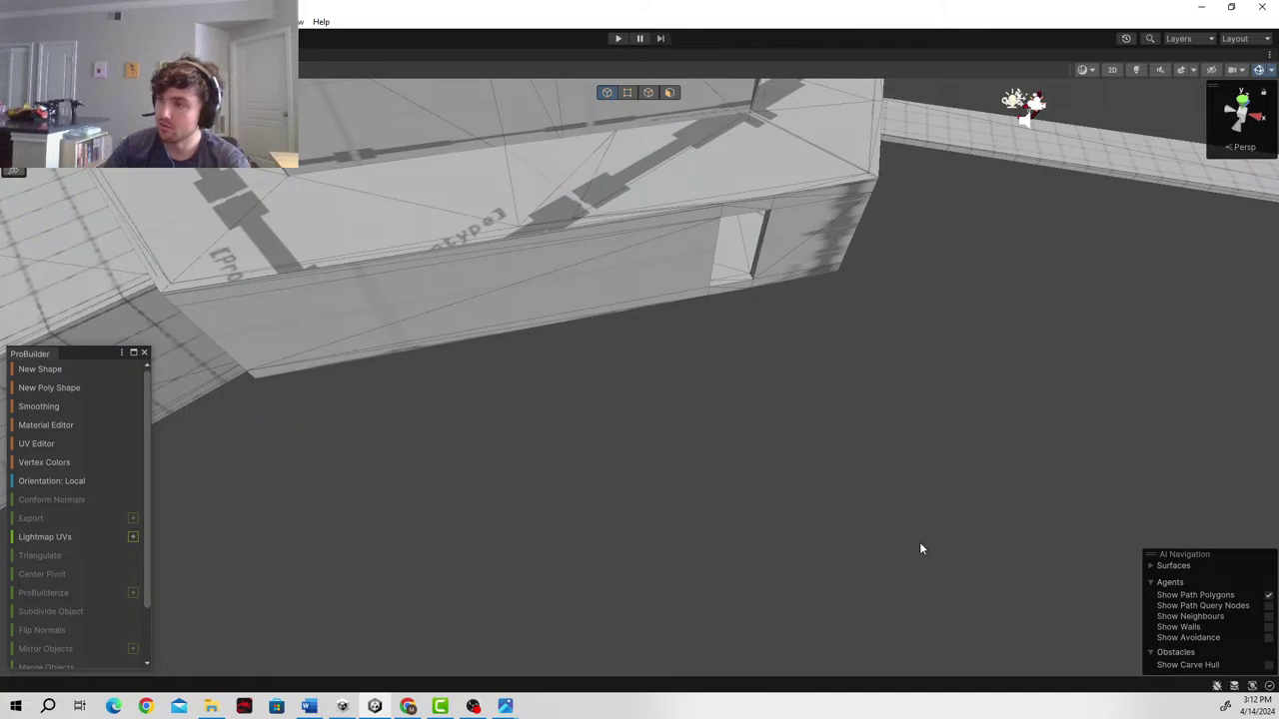
pyautogui.click(54, 371)
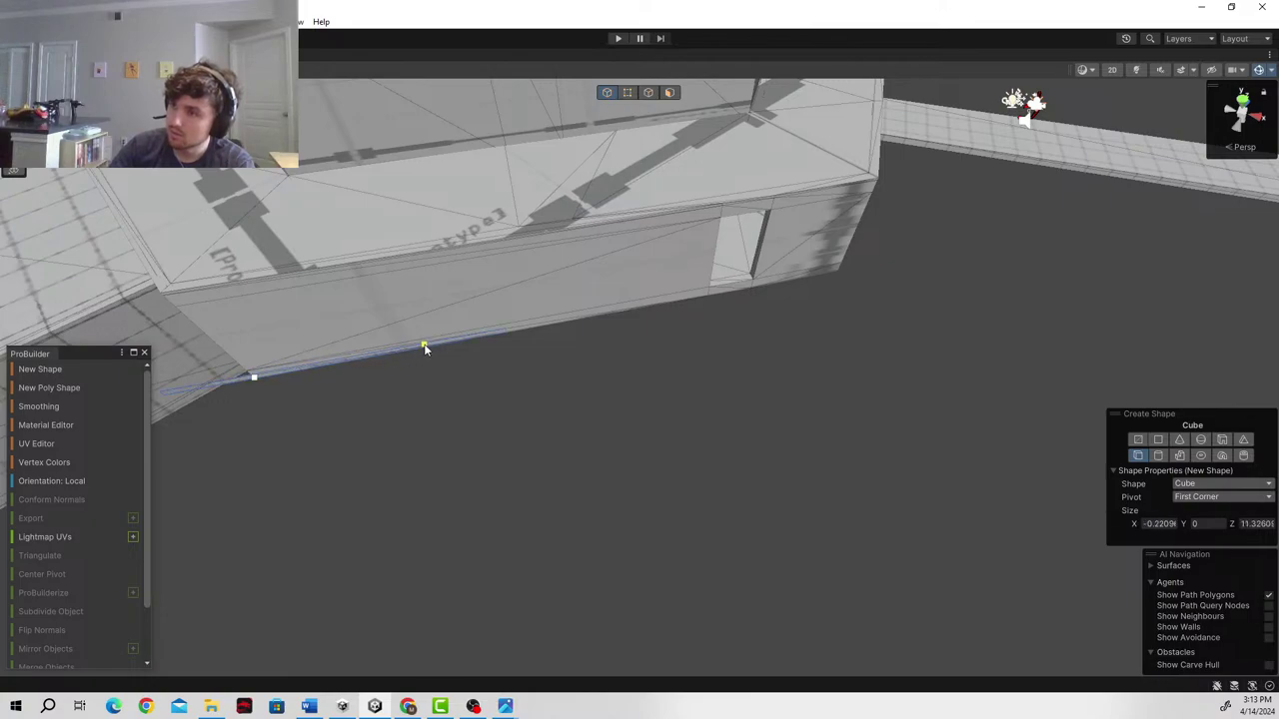
pyautogui.moveTo(461, 344)
pyautogui.mouseDown()
pyautogui.moveTo(493, 336)
pyautogui.moveTo(447, 343)
pyautogui.mouseUp()
pyautogui.press('Escape')
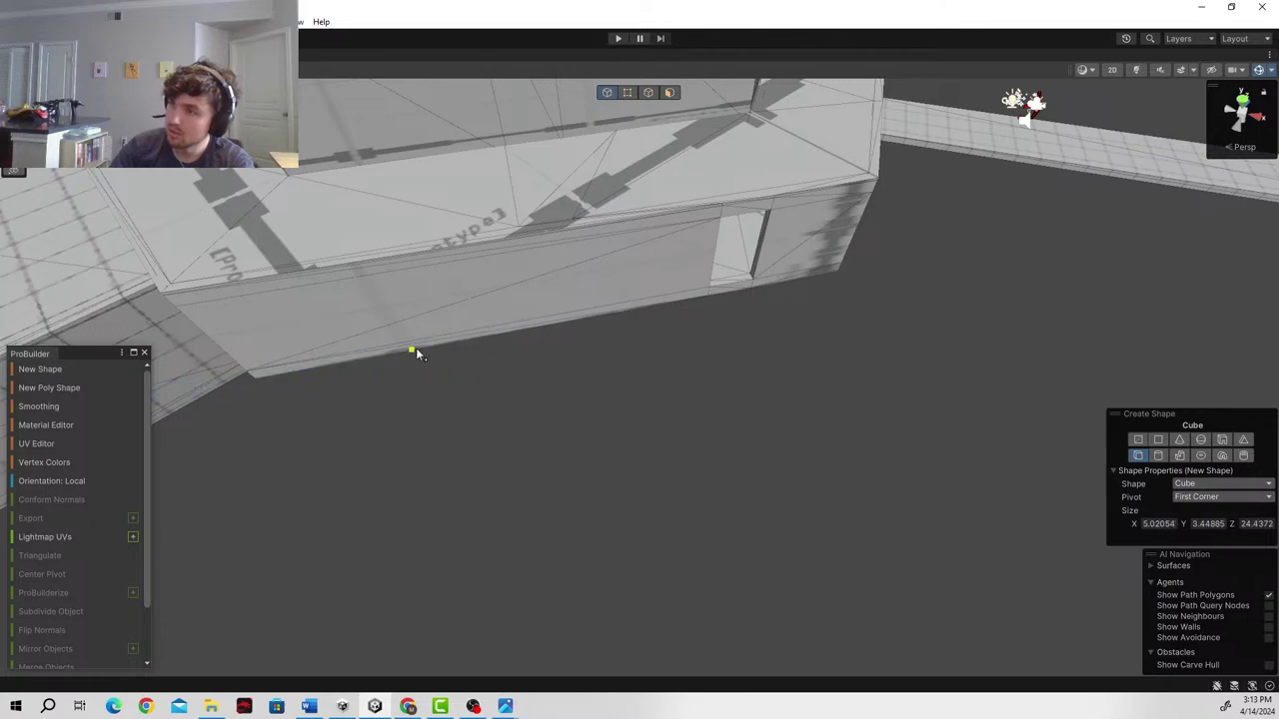
pyautogui.moveTo(437, 343); pyautogui.dragTo(730, 287)
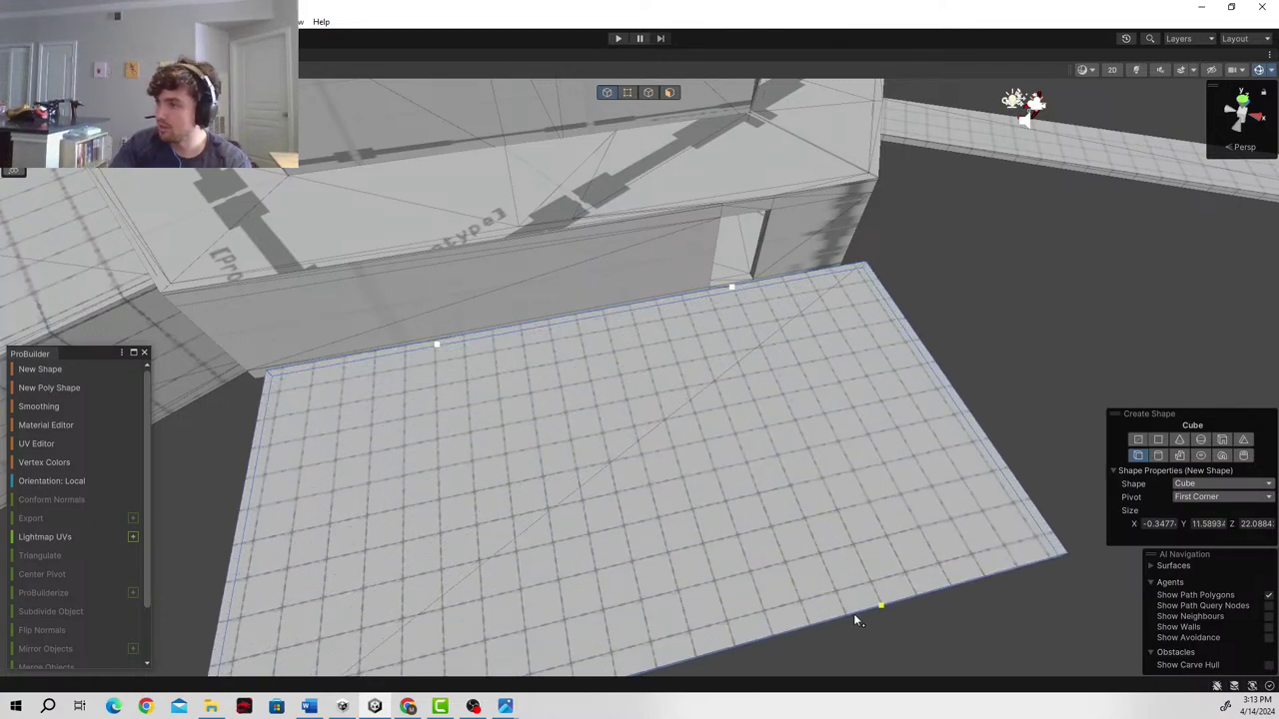
pyautogui.click(863, 632)
# - Compare the slab with the kitchen floor plan and adjust its height to line up with the doorway's floor
pyautogui.moveTo(489, 426); pyautogui.dragTo(236, 396, button='right')
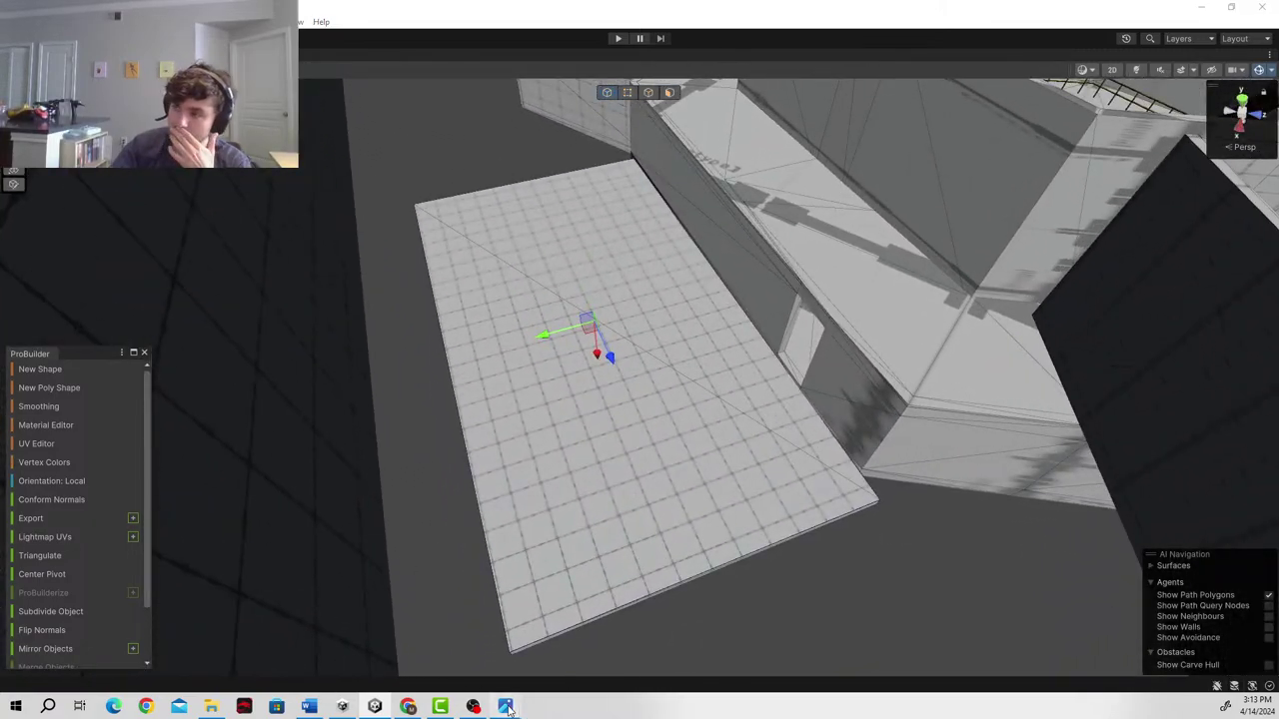
pyautogui.moveTo(506, 707)
pyautogui.moveTo(579, 639)
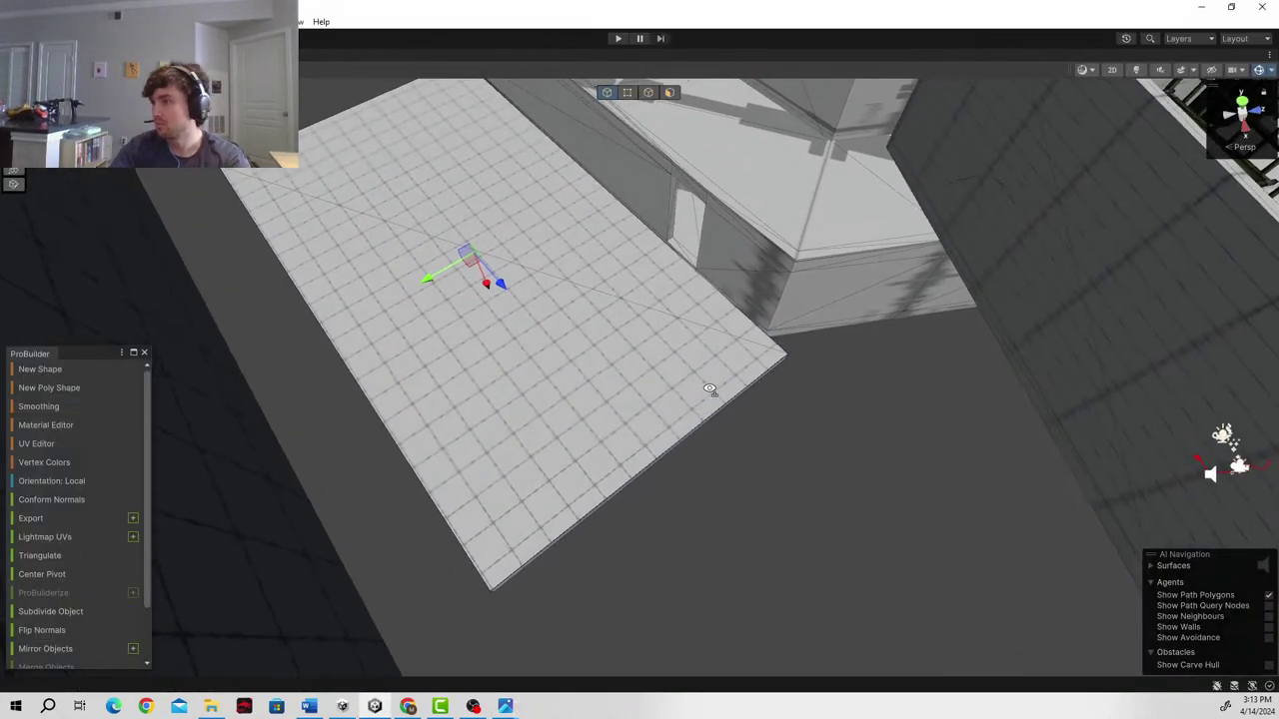
pyautogui.moveTo(709, 390); pyautogui.dragTo(452, 371, button='right')
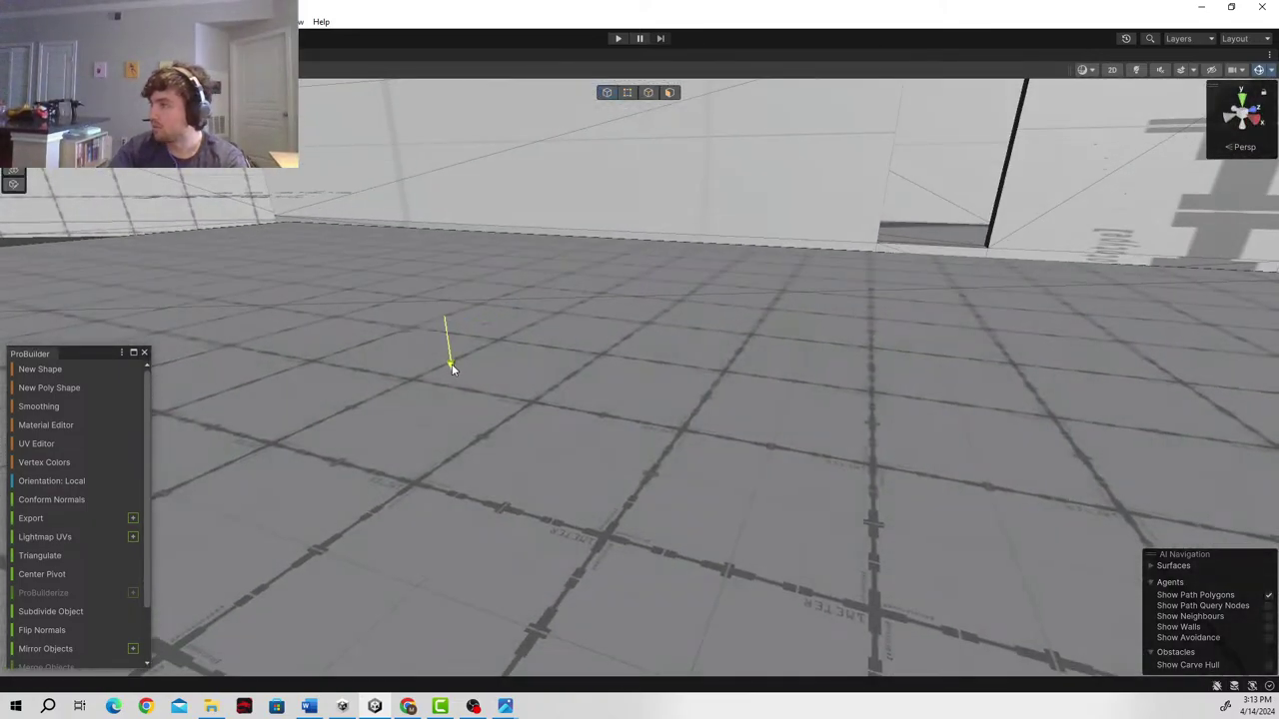
pyautogui.moveTo(452, 364); pyautogui.dragTo(501, 348)
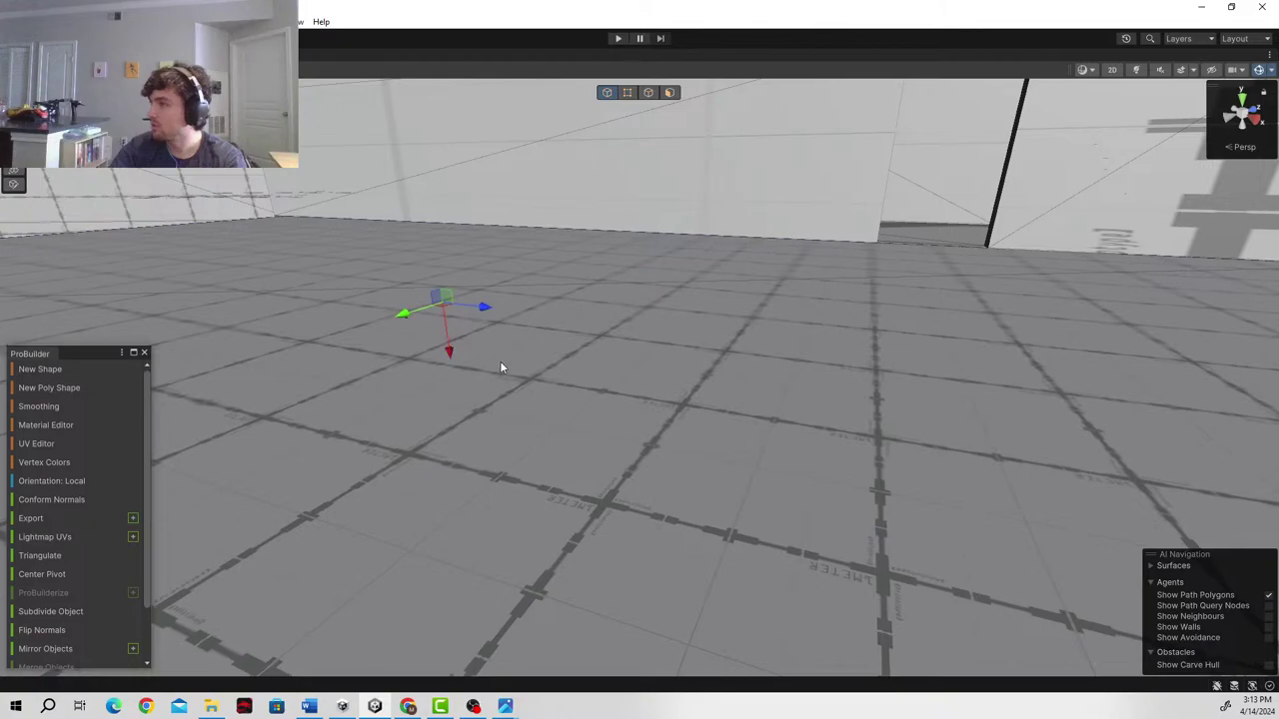
pyautogui.moveTo(698, 347); pyautogui.dragTo(682, 364, button='right')
pyautogui.keyDown('alt'); pyautogui.moveTo(682, 362); pyautogui.dragTo(686, 436); pyautogui.keyUp('alt')
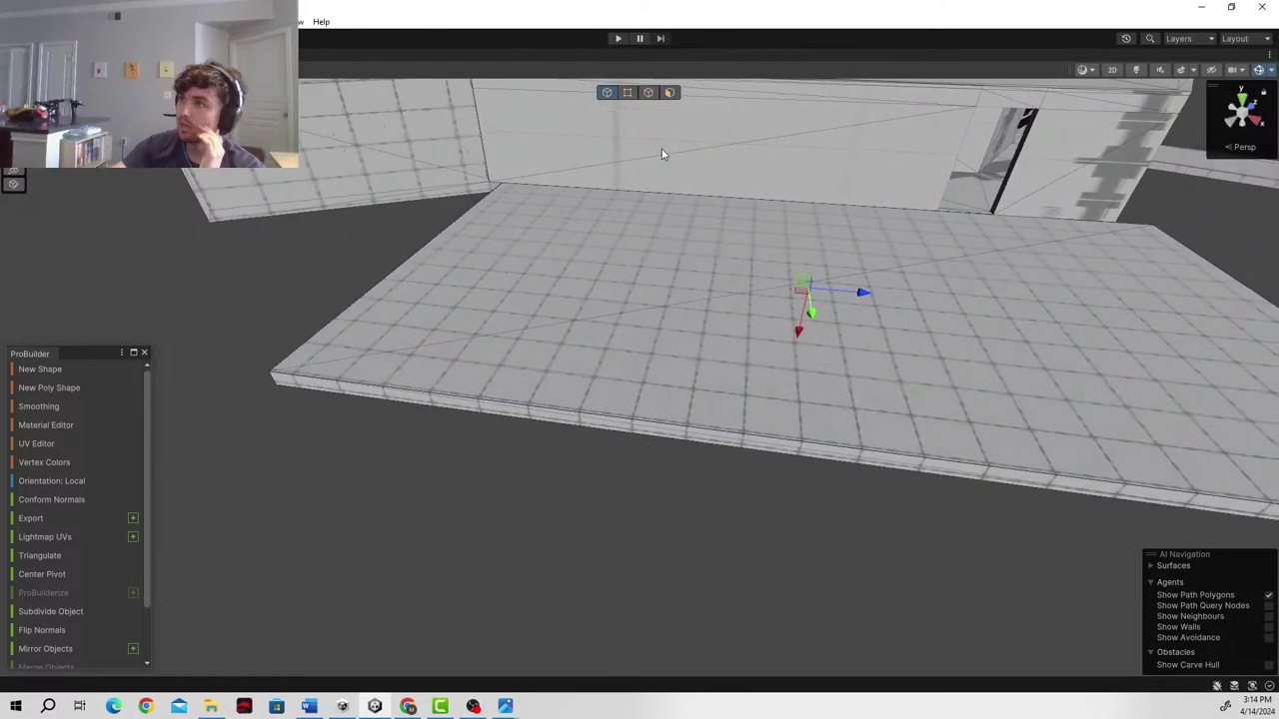
# - Insert an edge loop across the floor slab in edge editing and move it close to the short side farthest from the doorway
pyautogui.click(647, 92)
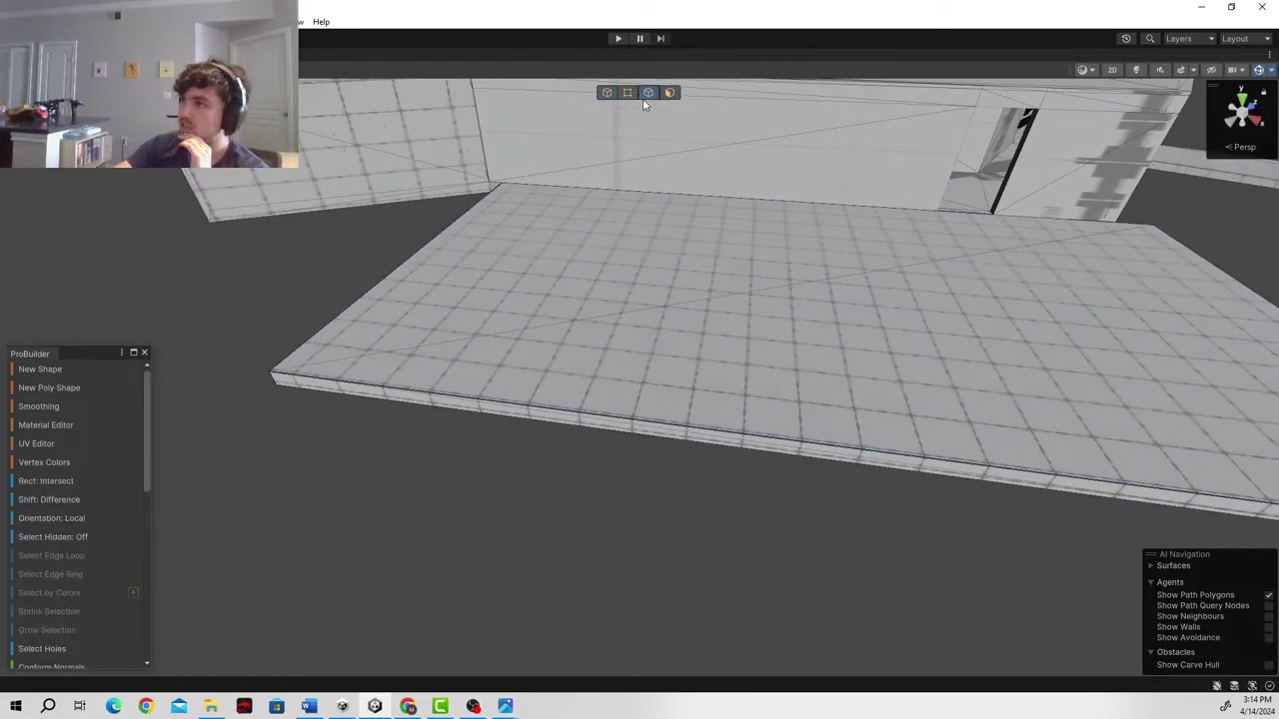
pyautogui.click(731, 448)
pyautogui.scroll(-5, 42, 556)
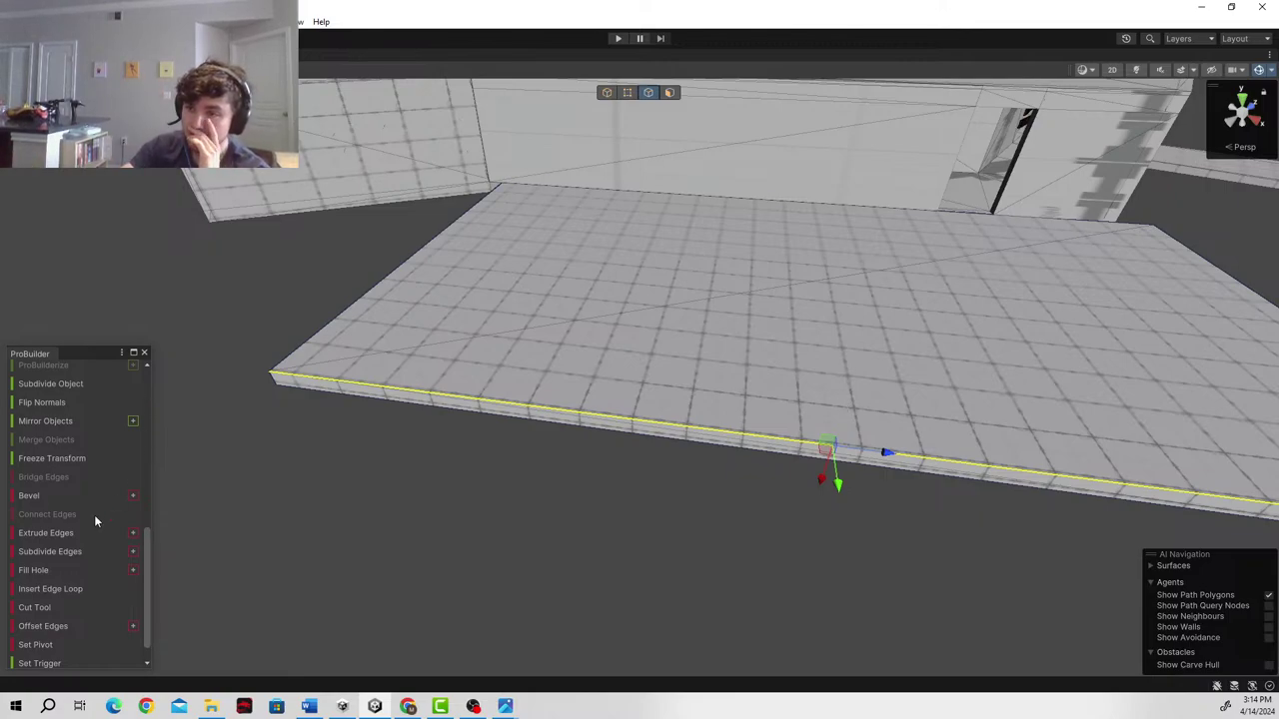
pyautogui.scroll(-1, 90, 560)
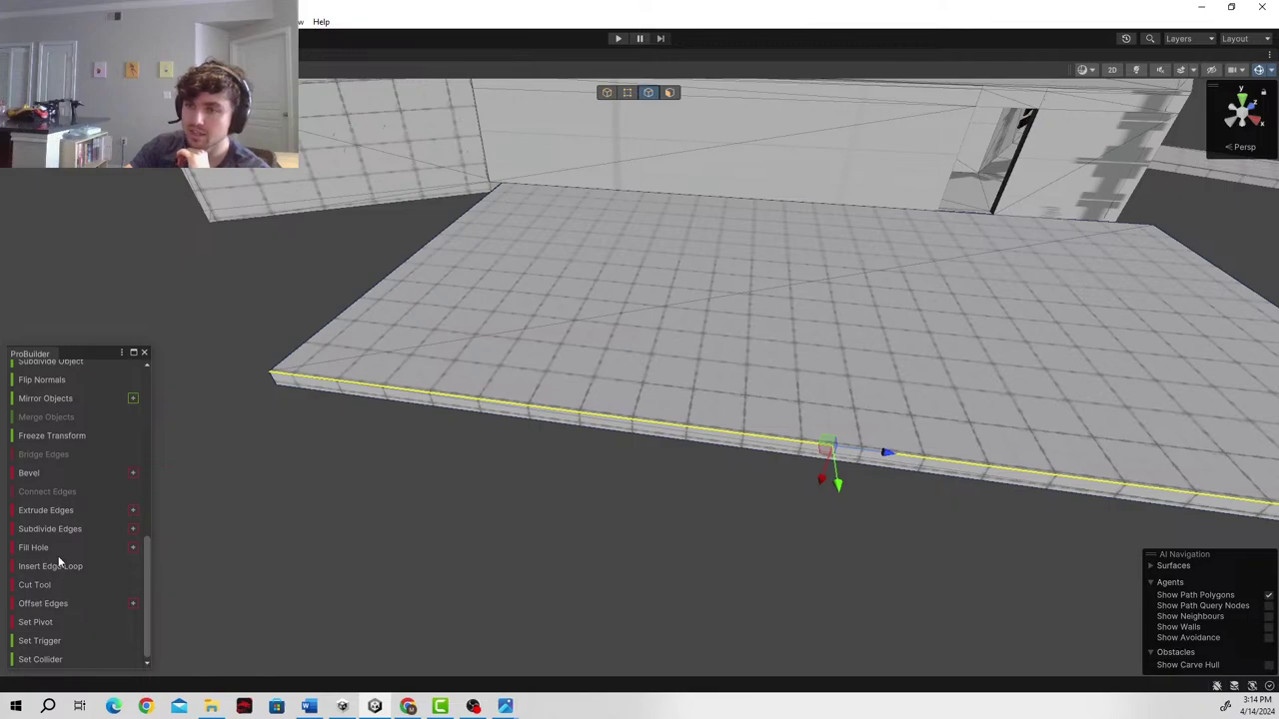
pyautogui.click(56, 567)
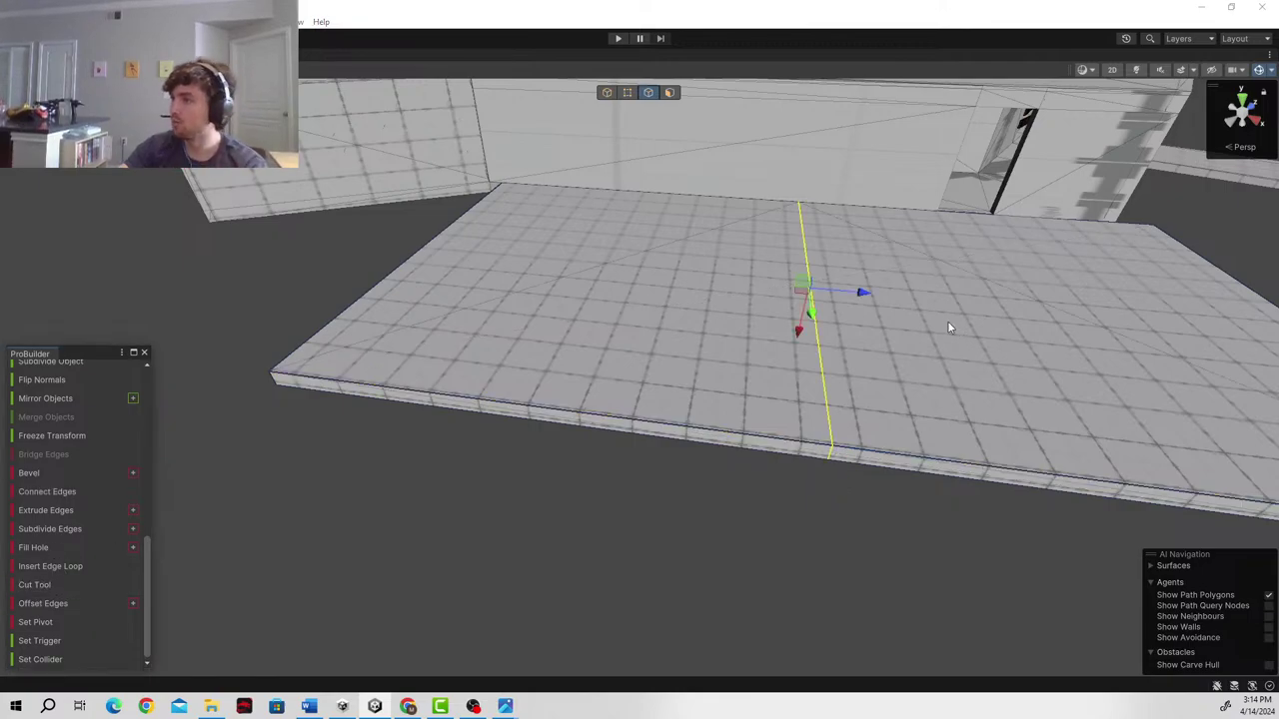
pyautogui.click(485, 314)
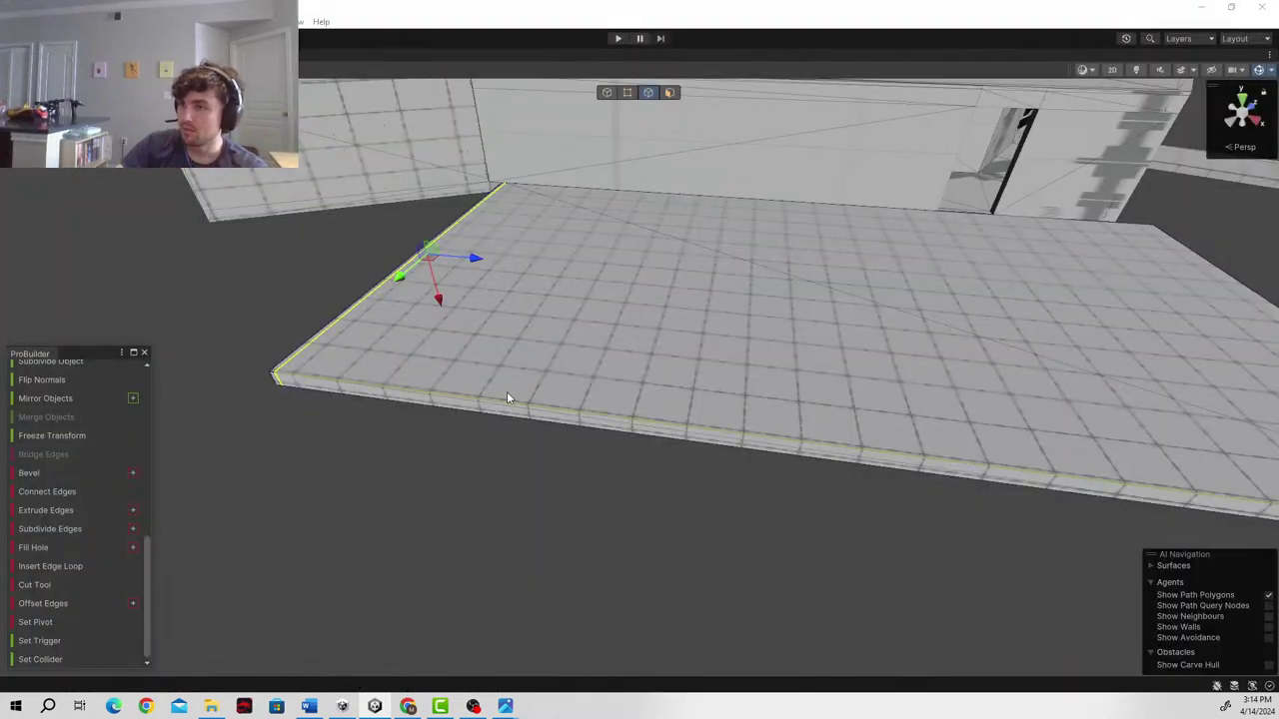
# - Insert a second edge loop across the slab and move it close to the short side nearest the doorway
pyautogui.click(564, 404)
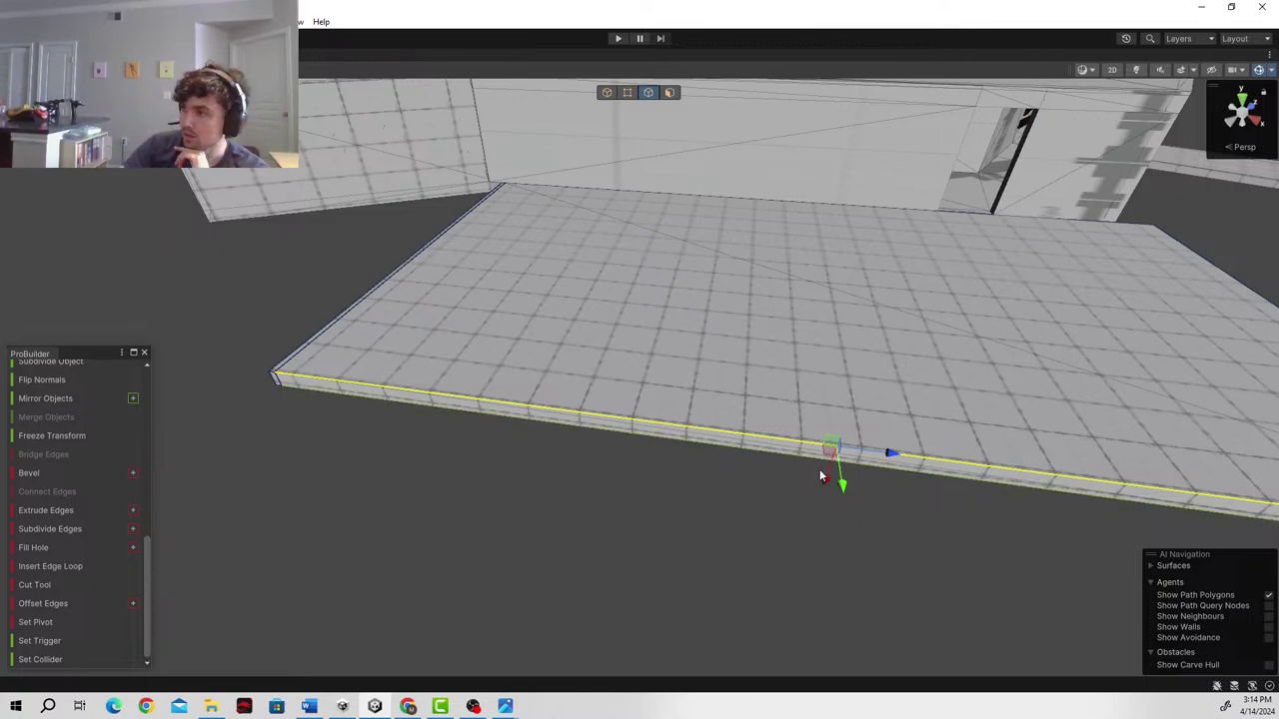
pyautogui.click(80, 565)
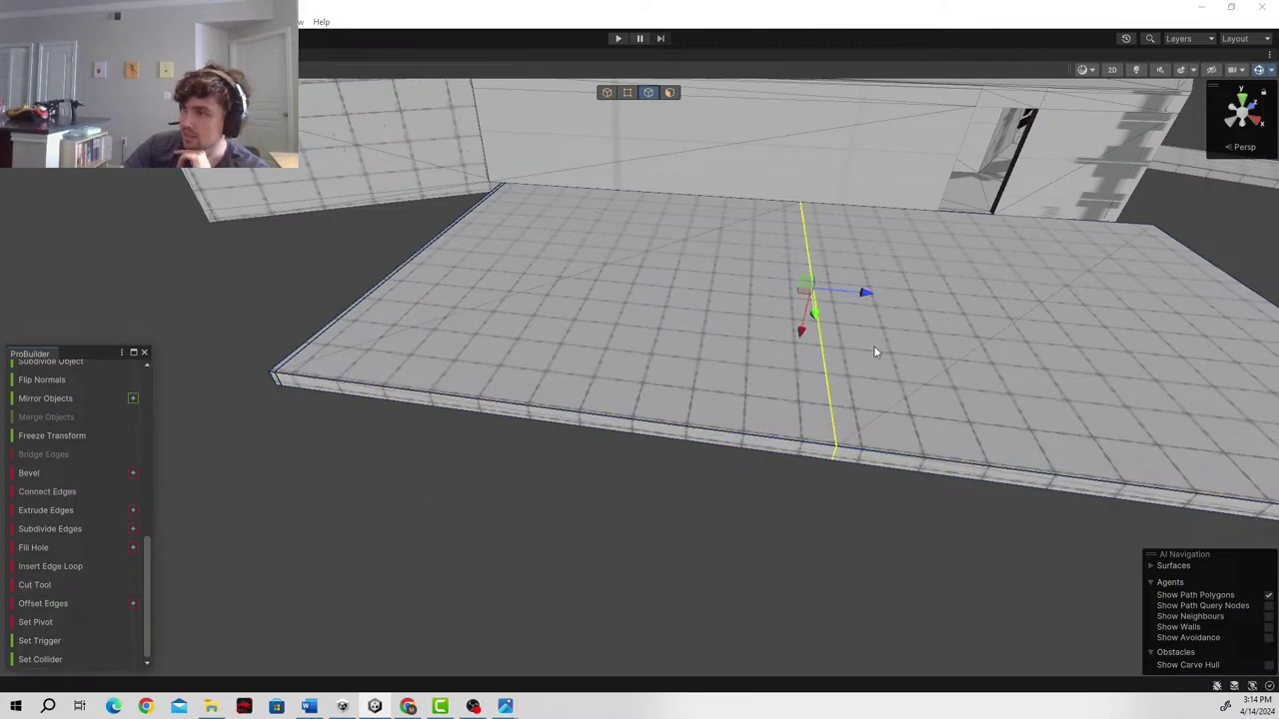
pyautogui.moveTo(875, 298); pyautogui.dragTo(1223, 351)
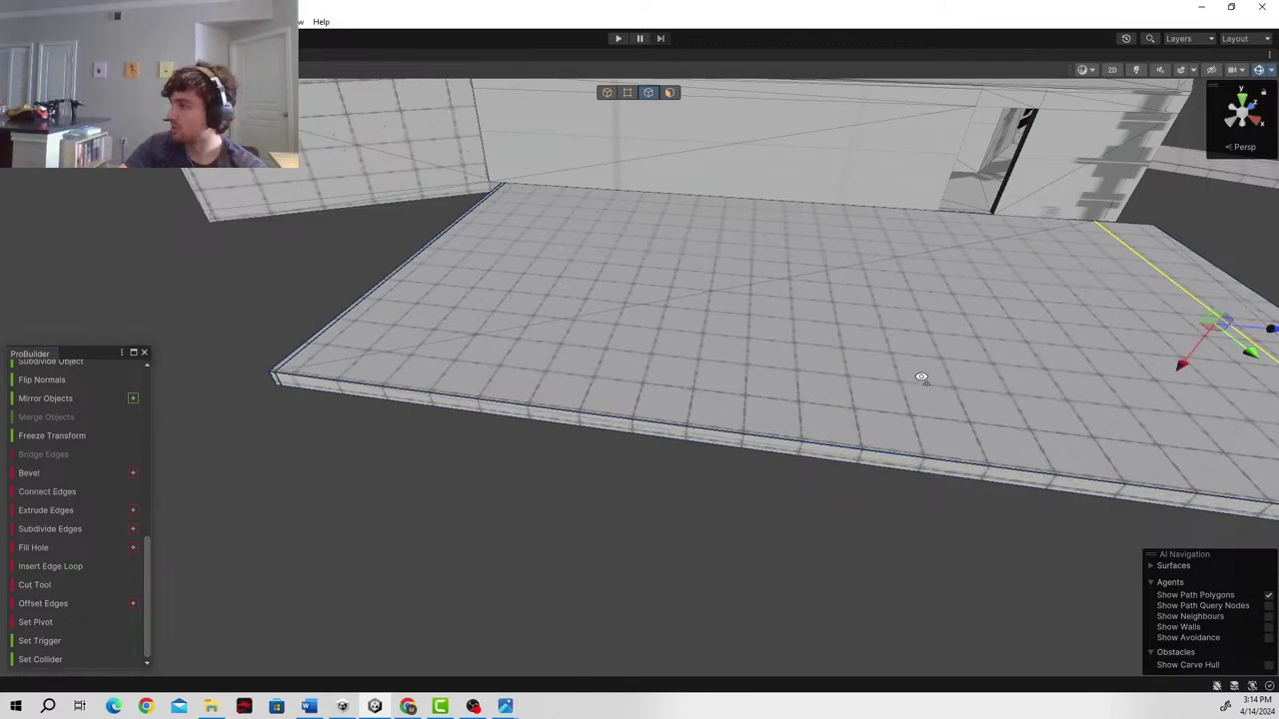
pyautogui.keyDown('alt'); pyautogui.moveTo(922, 378); pyautogui.dragTo(910, 334); pyautogui.keyUp('alt')
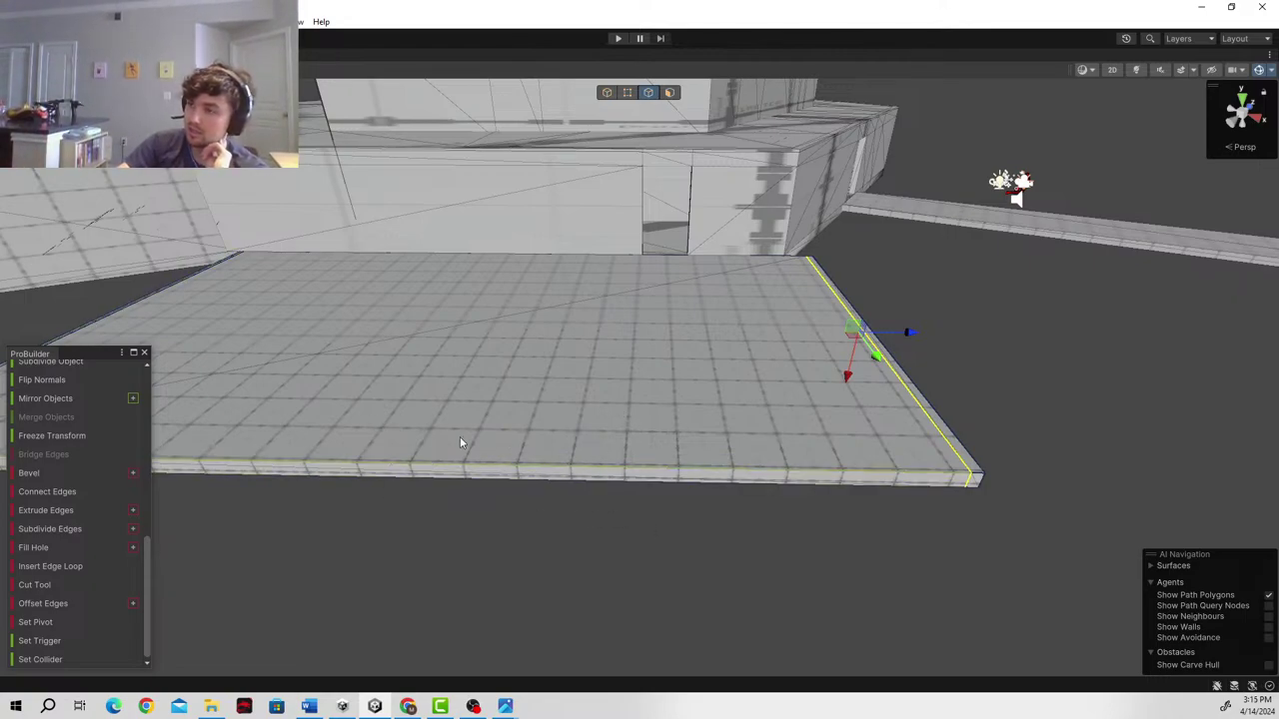
# - Insert a lengthwise edge loop through the floor slab and undo the accidental edge extrusion
pyautogui.click(70, 565)
pyautogui.keyDown('shift'); pyautogui.moveTo(460, 359); pyautogui.dragTo(484, 373); pyautogui.keyUp('shift')
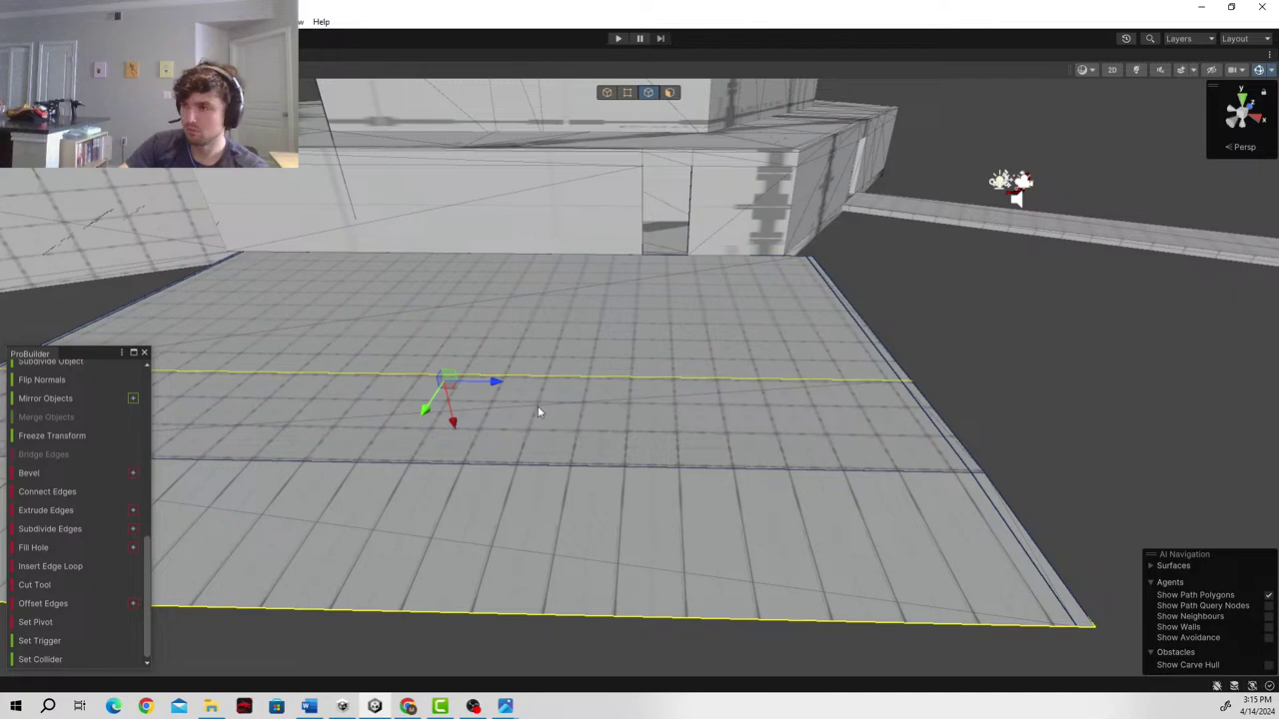
pyautogui.hotkey('ctrl', 'z')
# - Select only the slab's lengthwise edge loop and move it close to the long side opposite the hexagon wall
pyautogui.moveTo(806, 417); pyautogui.dragTo(577, 303, button='right')
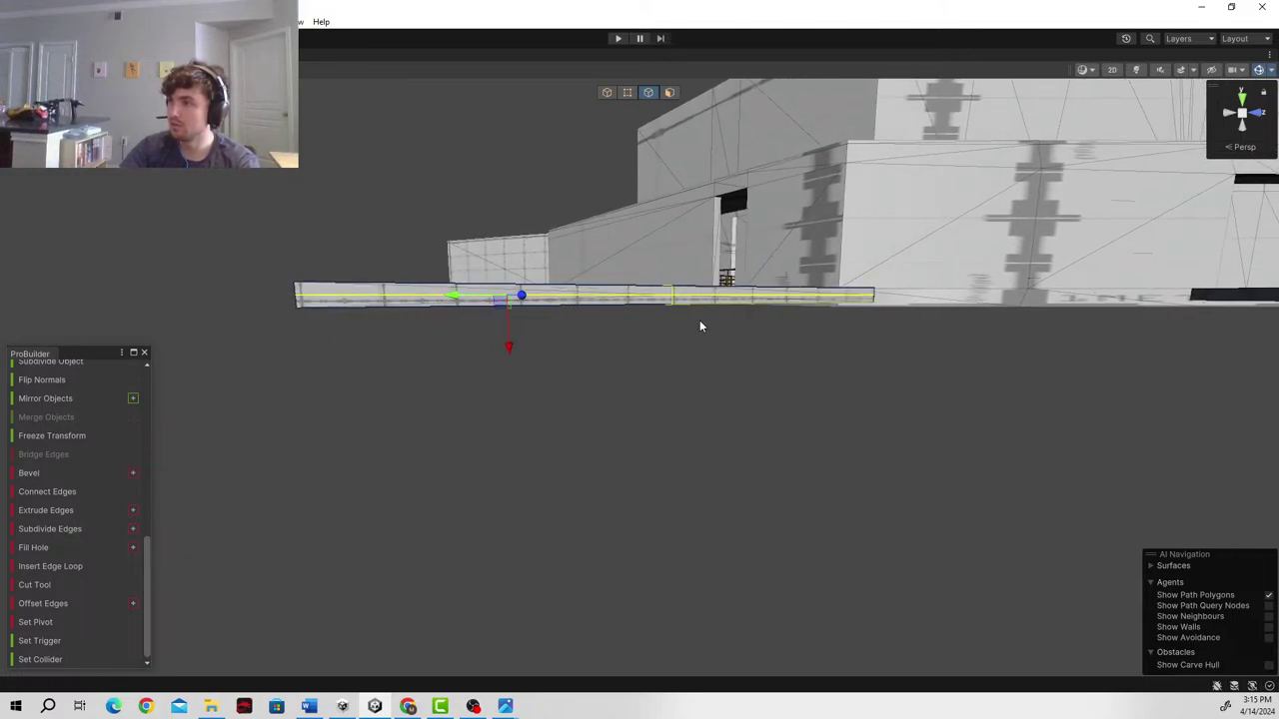
pyautogui.moveTo(673, 296); pyautogui.dragTo(638, 339, button='right')
pyautogui.click(640, 345)
pyautogui.scroll(5, 78, 472)
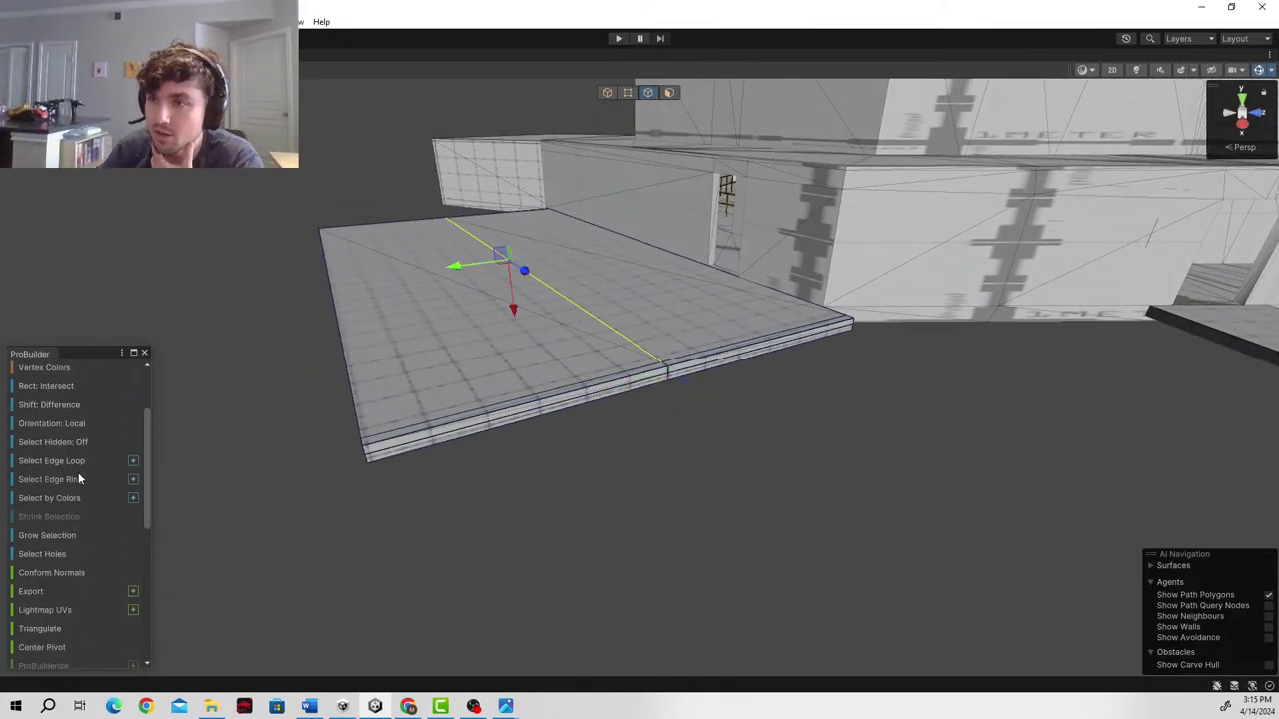
pyautogui.click(81, 533)
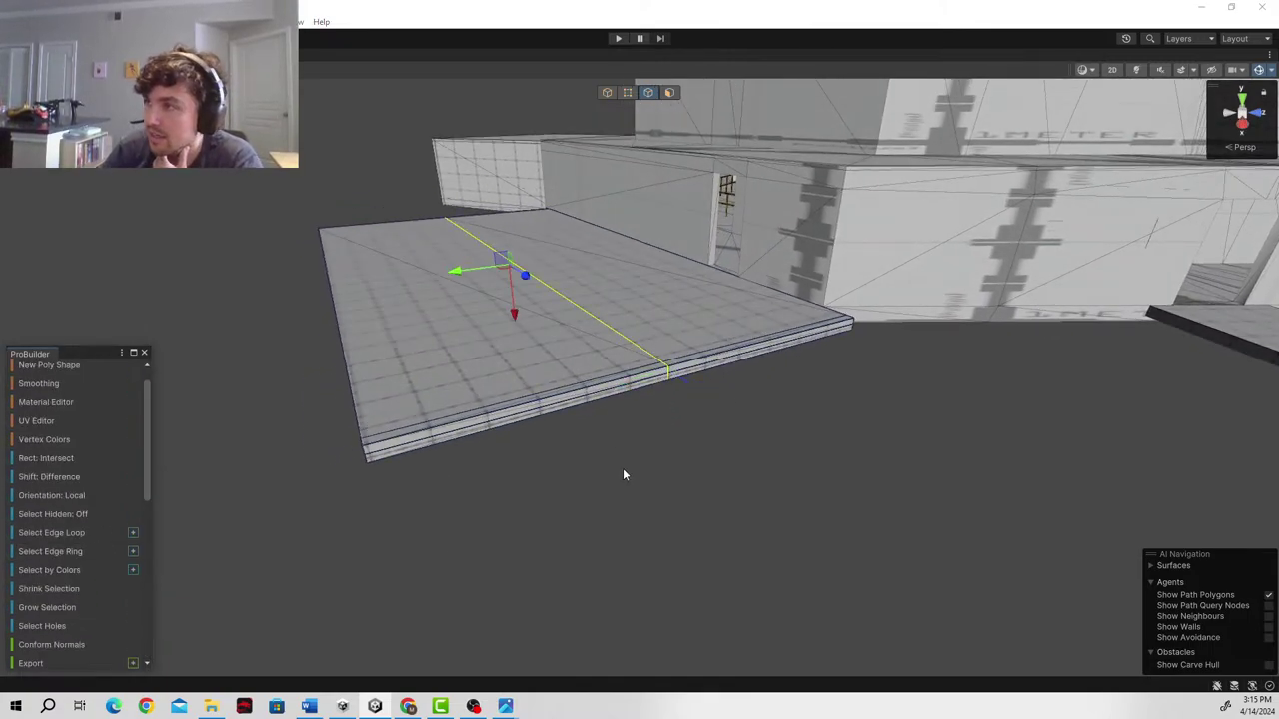
pyautogui.moveTo(456, 277); pyautogui.dragTo(293, 370)
pyautogui.moveTo(440, 404); pyautogui.dragTo(640, 389, button='right')
pyautogui.keyDown('alt'); pyautogui.moveTo(639, 171); pyautogui.dragTo(669, 117); pyautogui.keyUp('alt')
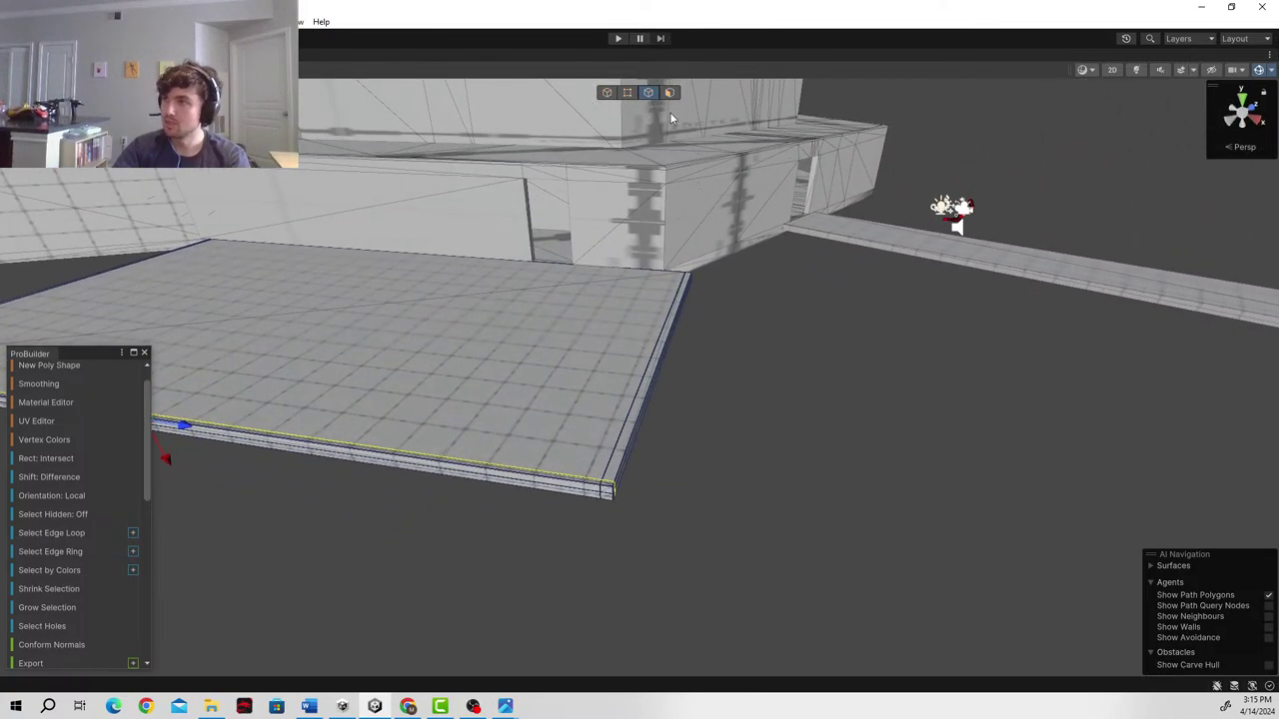
# - Select the narrow top border faces and corners along the slab's short sides and outer long side in face editing
pyautogui.click(670, 92)
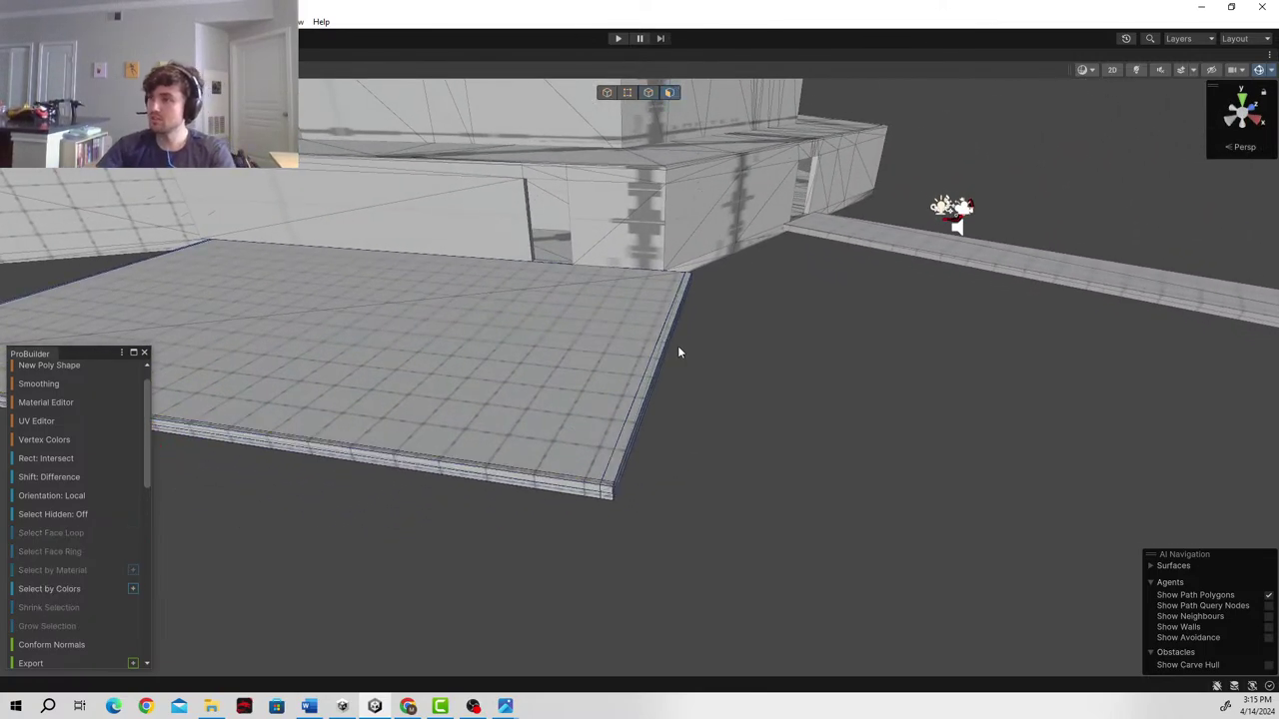
pyautogui.moveTo(644, 427); pyautogui.dragTo(666, 480, button='right')
pyautogui.press('w')
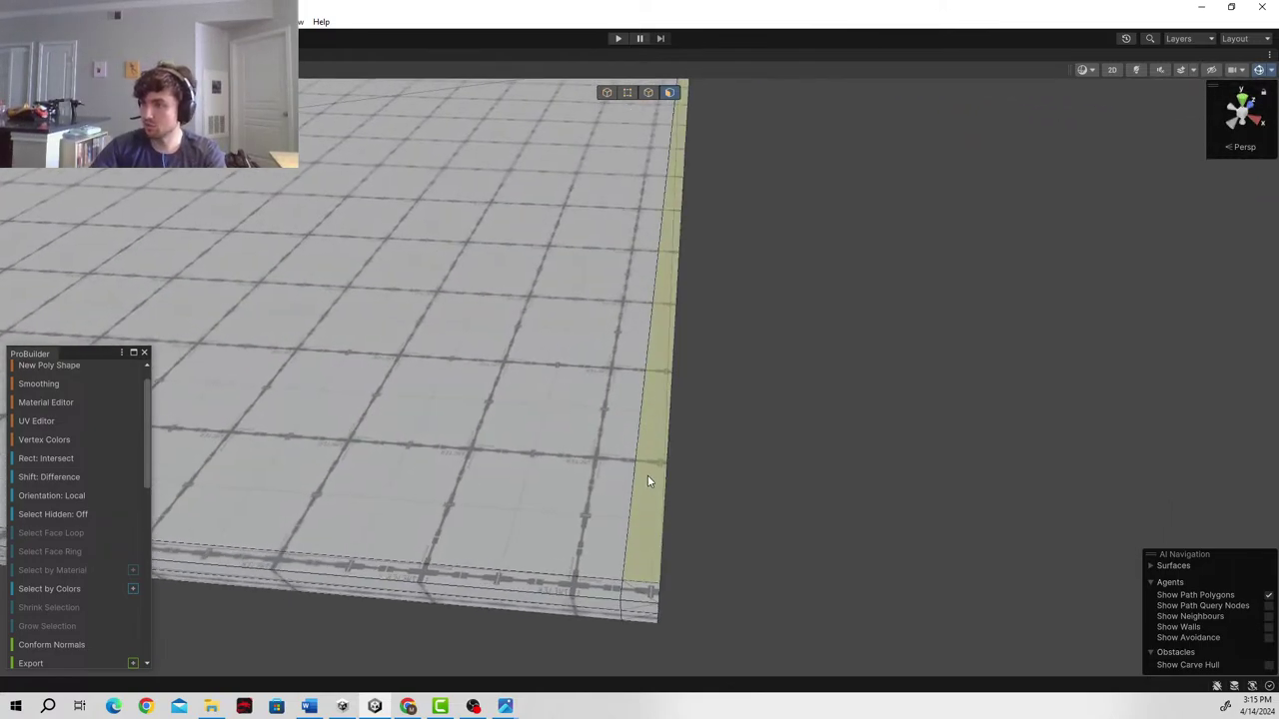
pyautogui.click(646, 480)
pyautogui.keyDown('alt'); pyautogui.moveTo(646, 480); pyautogui.dragTo(694, 457); pyautogui.keyUp('alt')
pyautogui.keyDown('shift'); pyautogui.click(681, 465); pyautogui.keyUp('shift')
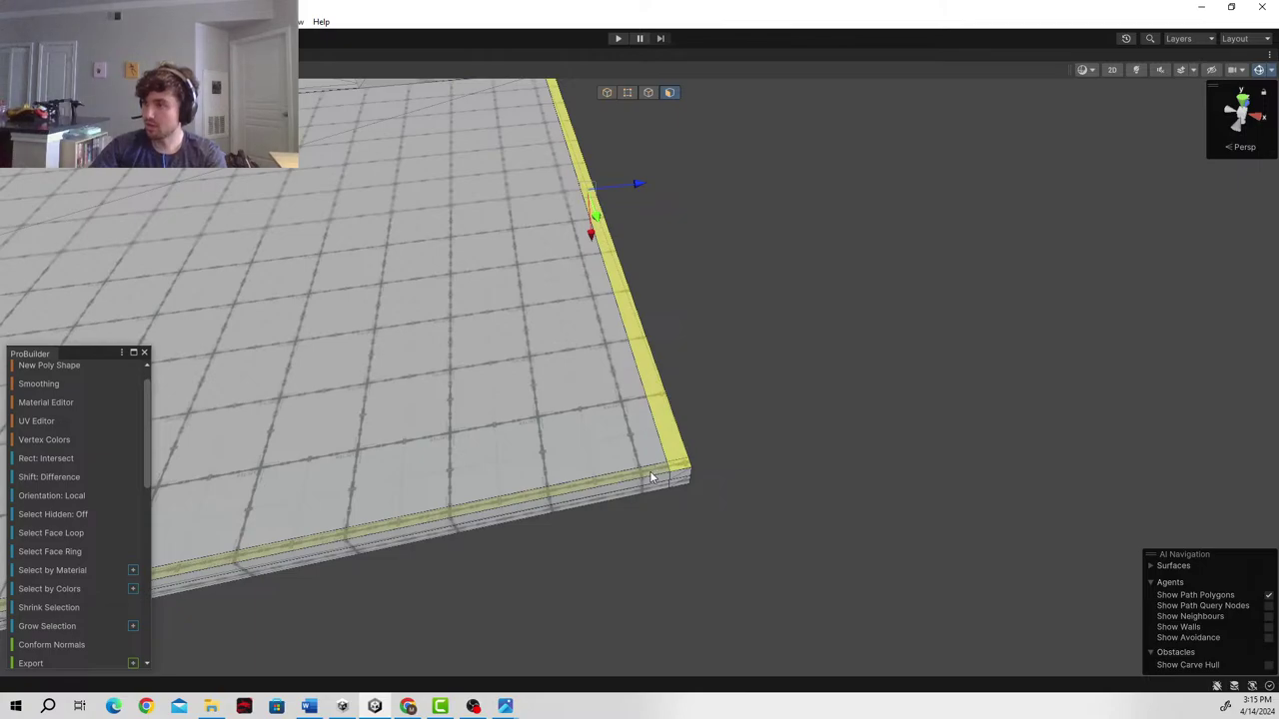
pyautogui.keyDown('alt'); pyautogui.moveTo(887, 422); pyautogui.dragTo(908, 391); pyautogui.keyUp('alt')
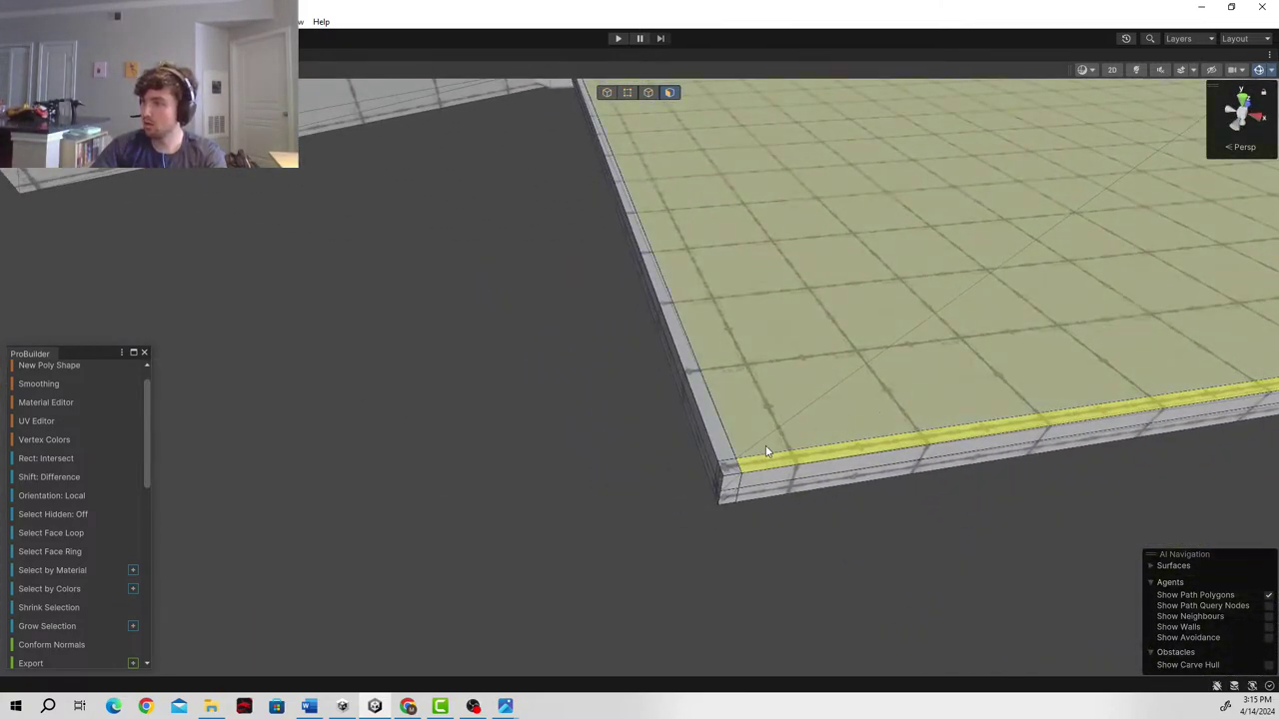
pyautogui.keyDown('alt'); pyautogui.moveTo(729, 465); pyautogui.dragTo(992, 170); pyautogui.keyUp('alt')
pyautogui.moveTo(992, 170); pyautogui.dragTo(1051, 163, button='right')
pyautogui.scroll(-10, 60, 468)
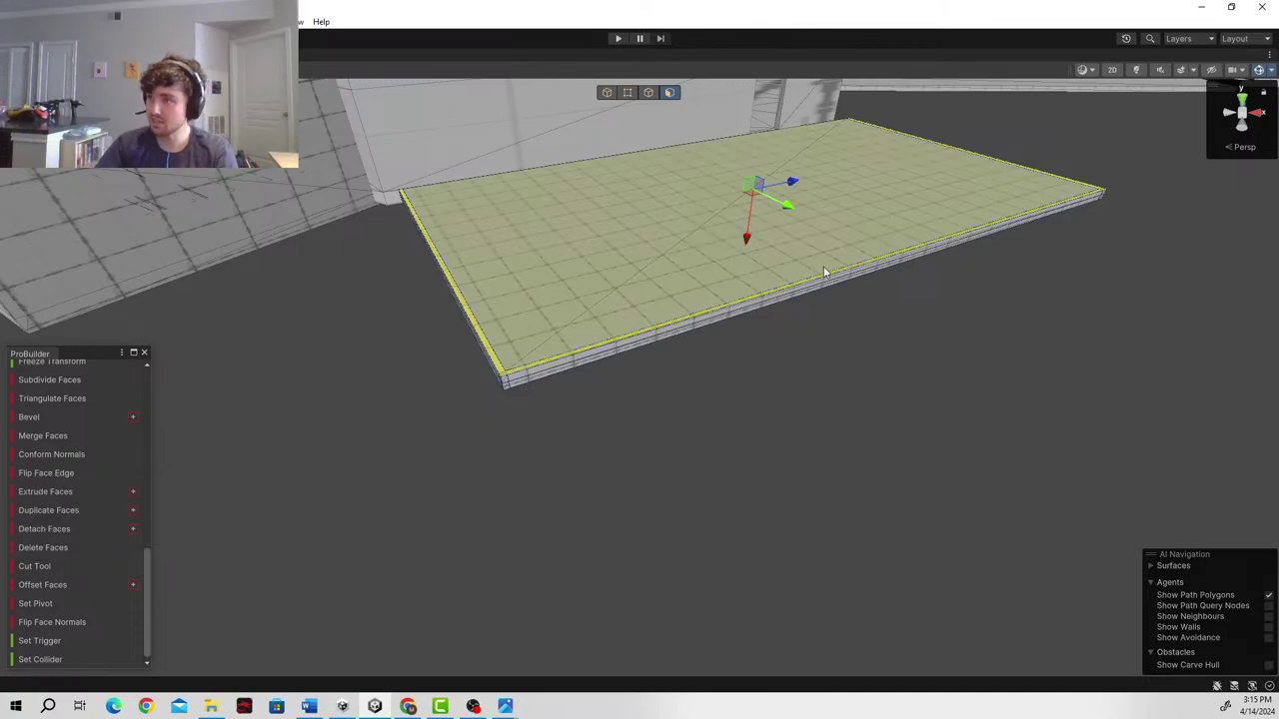
# - Extrude the selected border faces upward to form walls around three sides of the kitchen floor
pyautogui.press('e')
pyautogui.keyDown('alt'); pyautogui.moveTo(924, 246); pyautogui.dragTo(834, 305); pyautogui.keyUp('alt')
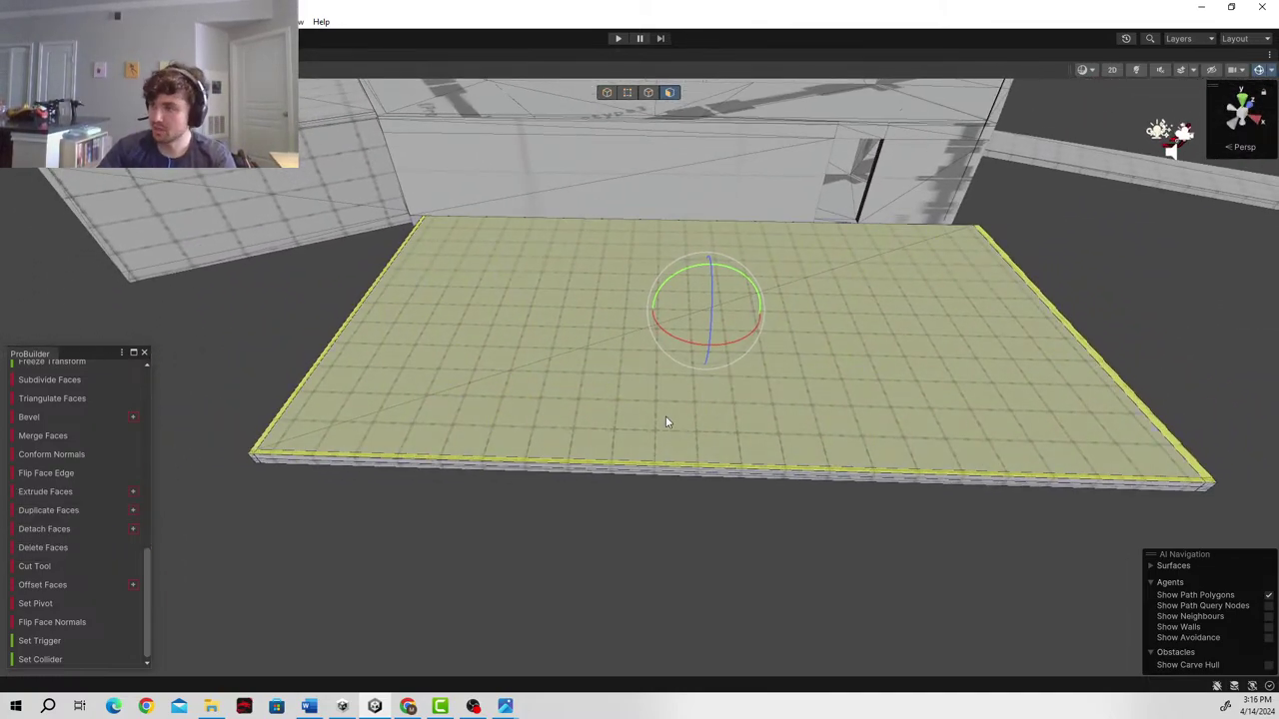
pyautogui.press('w')
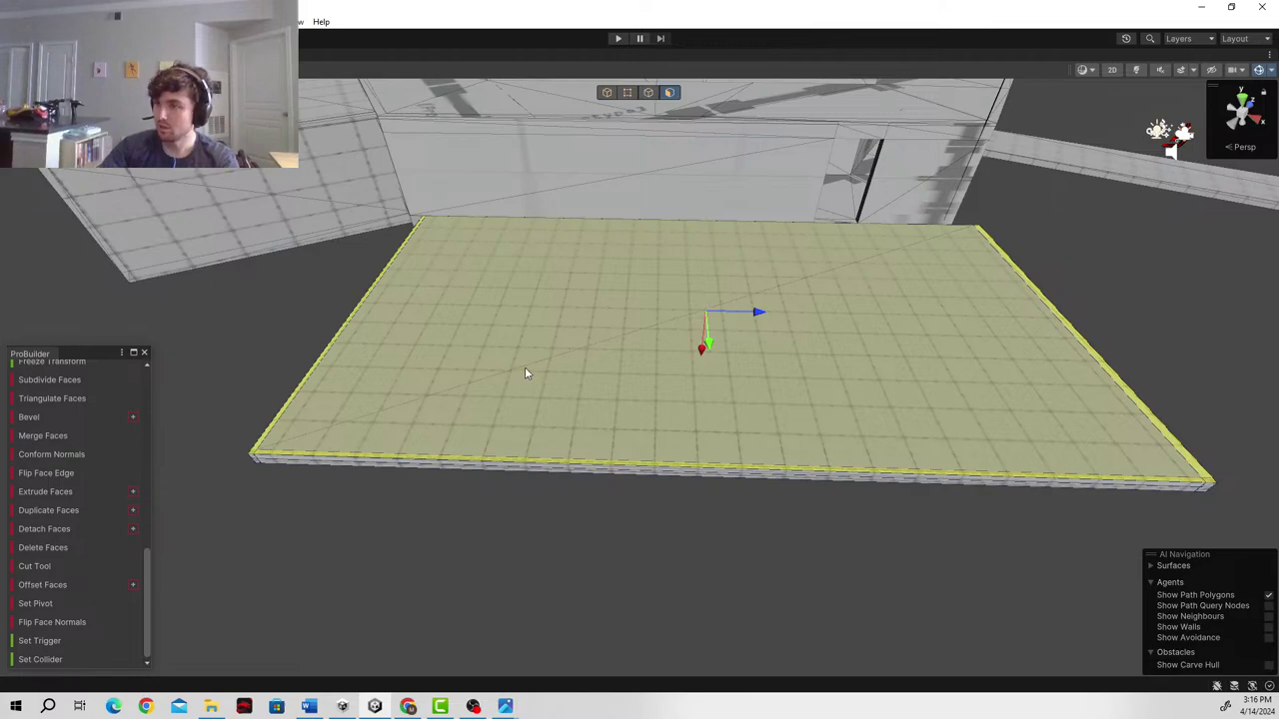
pyautogui.keyDown('shift'); pyautogui.moveTo(701, 358); pyautogui.dragTo(703, 254); pyautogui.keyUp('shift')
pyautogui.moveTo(544, 268); pyautogui.dragTo(597, 205, button='right')
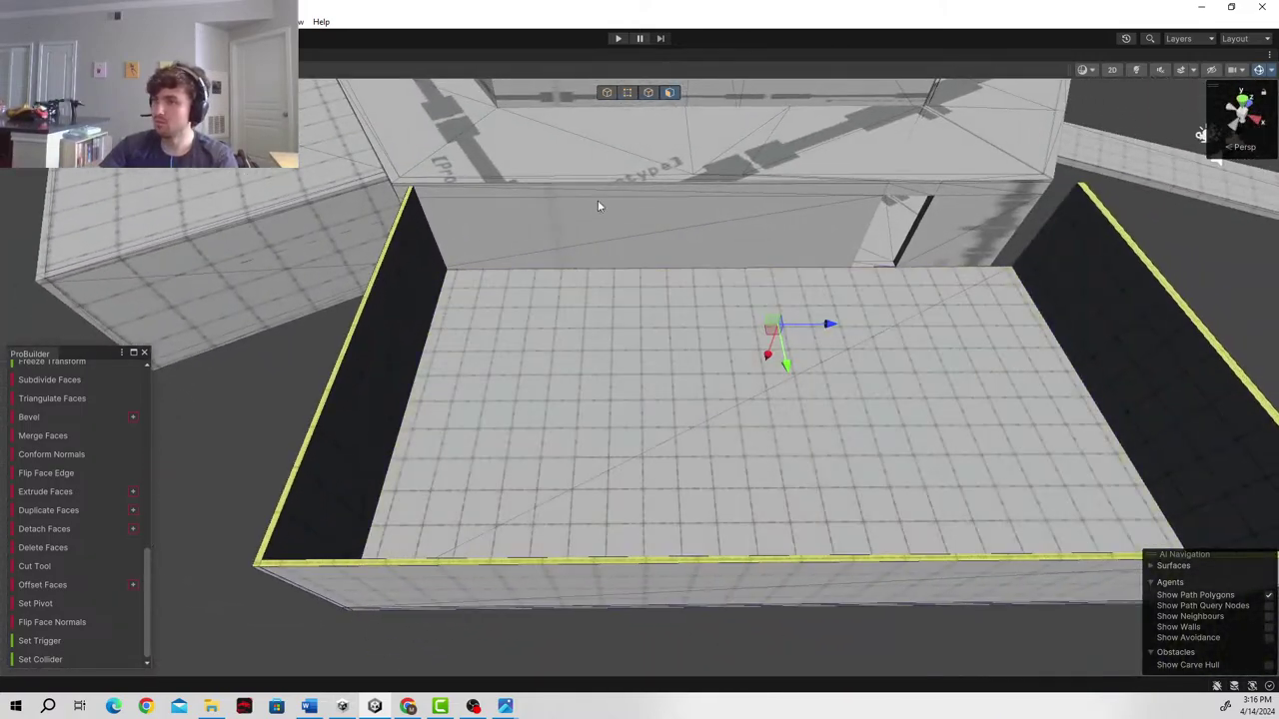
# - Move the whole kitchen object slightly along its length toward the neighbouring angled room
pyautogui.click(607, 92)
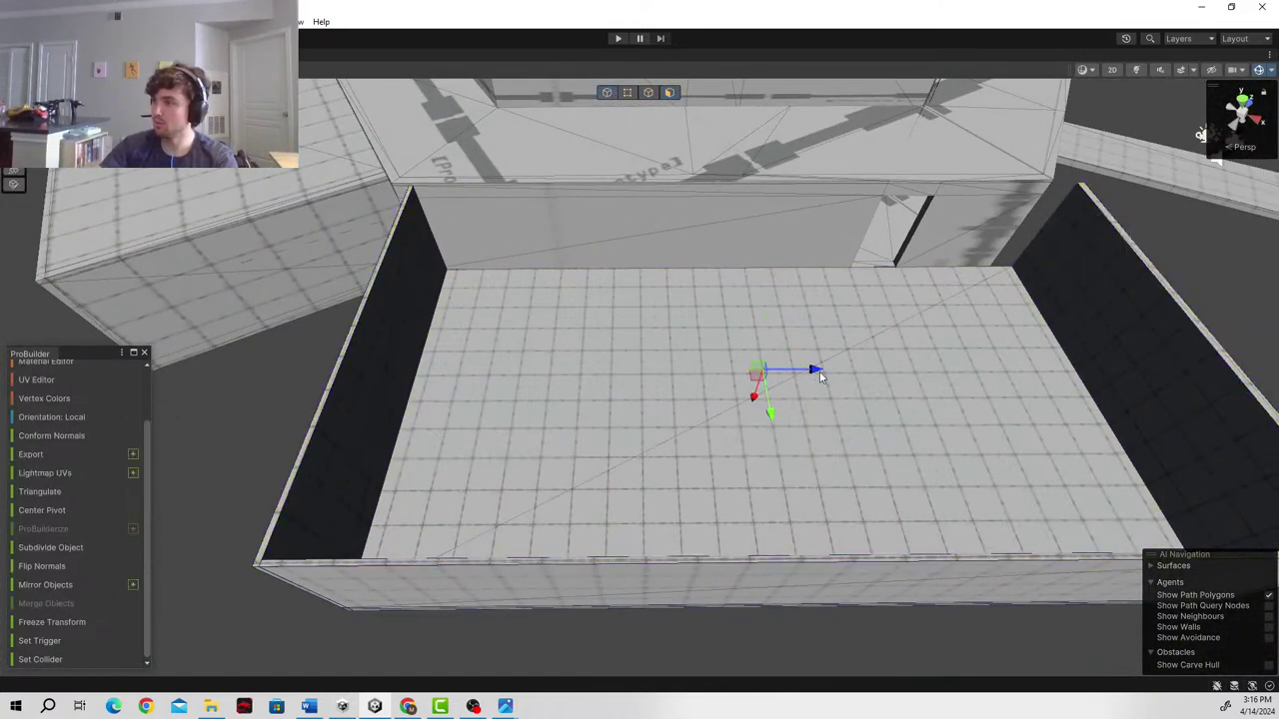
pyautogui.moveTo(819, 372); pyautogui.dragTo(777, 370)
pyautogui.moveTo(712, 370); pyautogui.dragTo(813, 370, button='right')
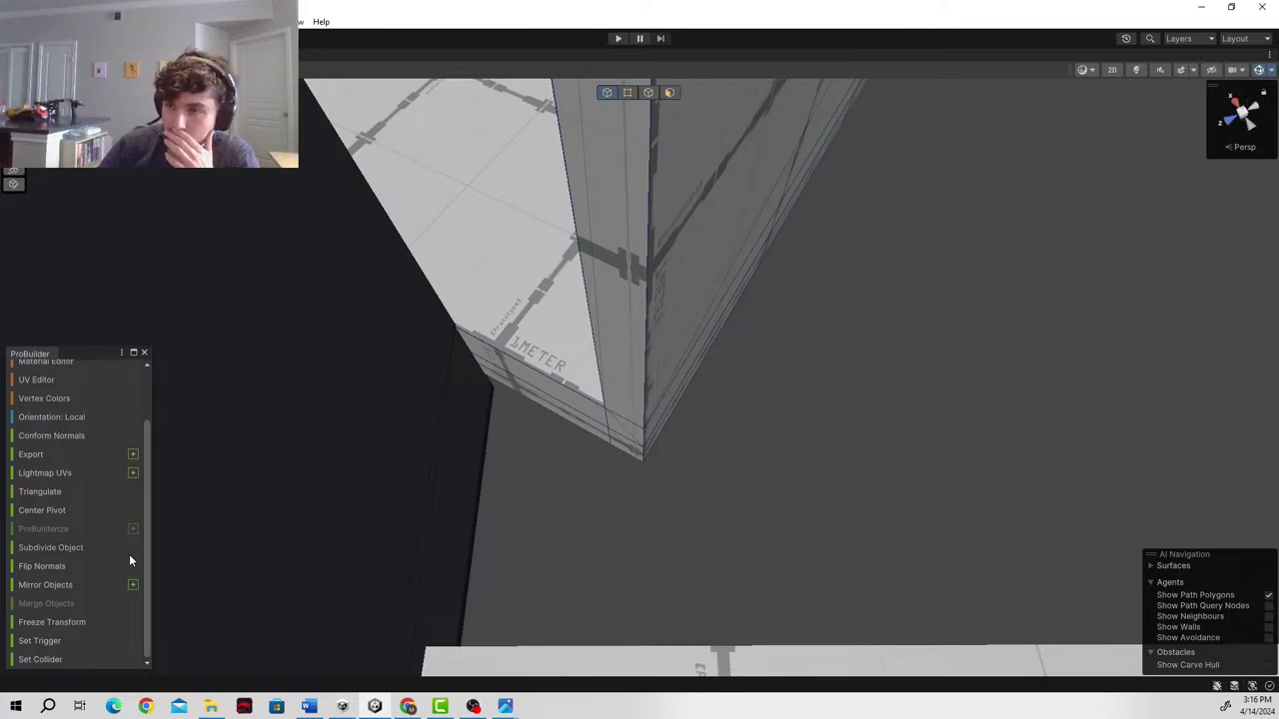
# - Switch to edge editing and examine the corner between the slab's short wall and its open hexagon side
pyautogui.scroll(3, 82, 415)
pyautogui.scroll(-3, 76, 495)
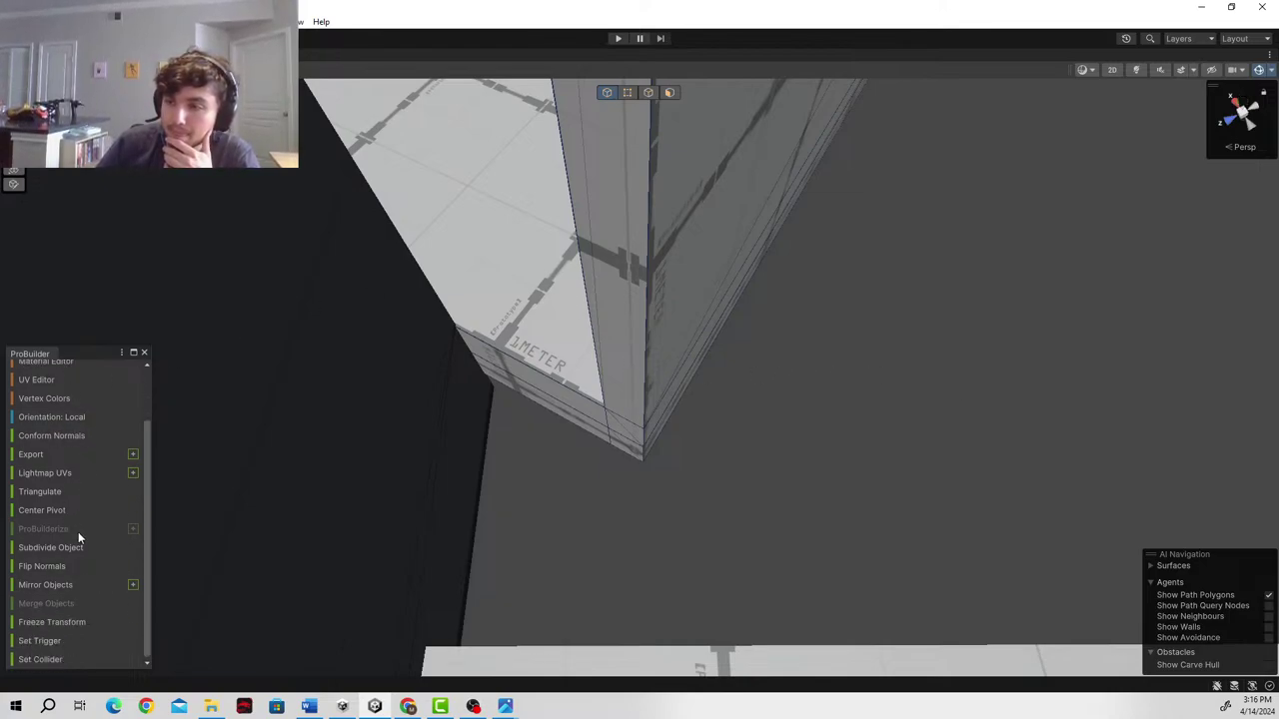
pyautogui.click(669, 93)
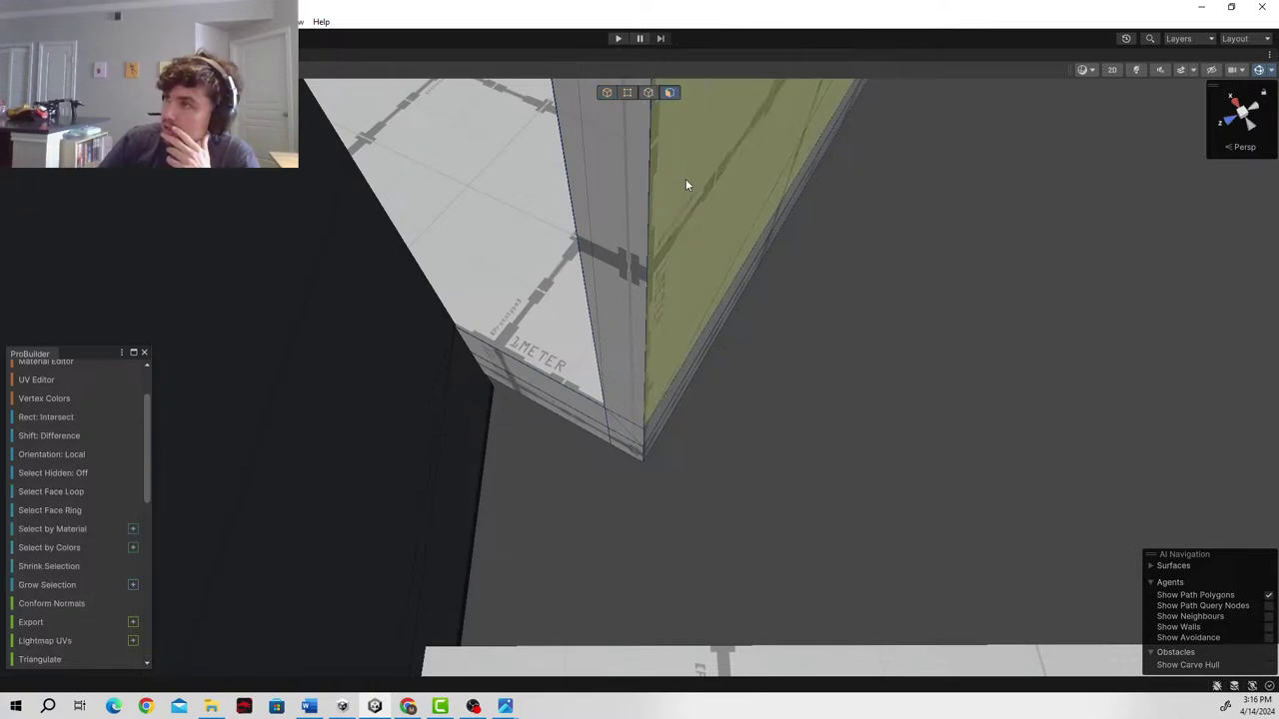
pyautogui.click(650, 93)
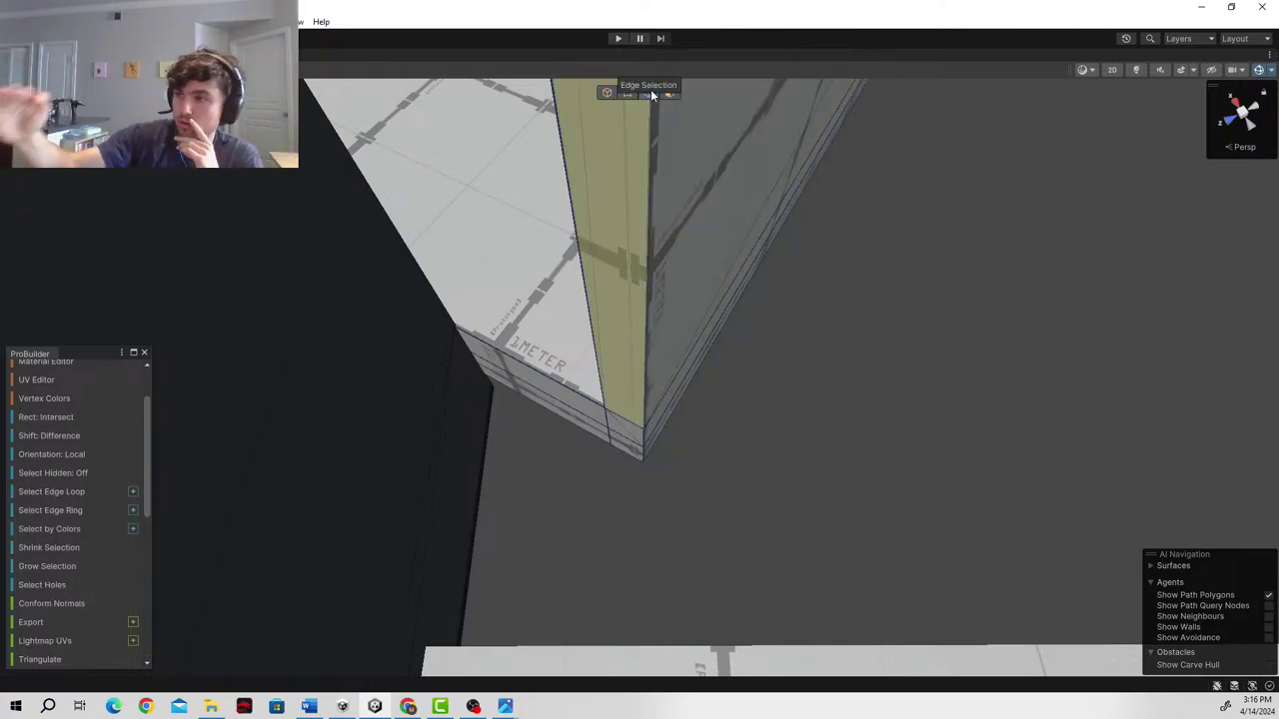
pyautogui.keyDown('alt'); pyautogui.moveTo(548, 390); pyautogui.dragTo(724, 387); pyautogui.keyUp('alt')
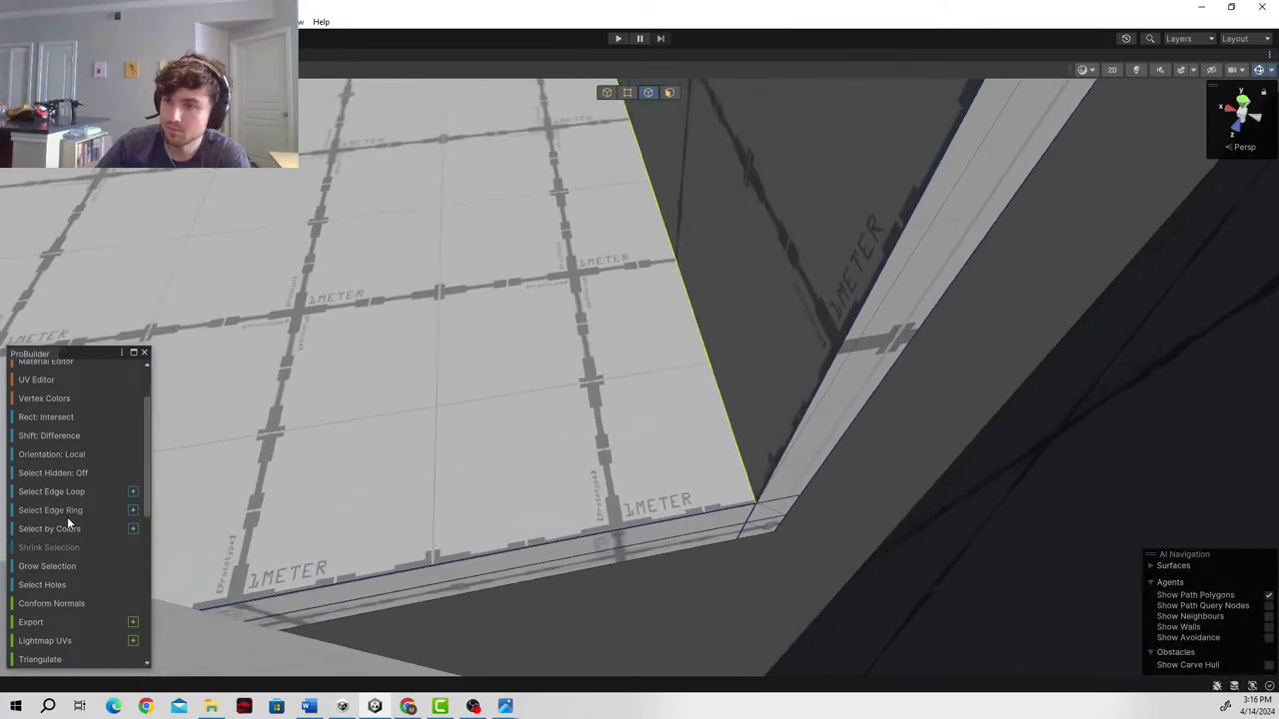
pyautogui.scroll(-6, 67, 517)
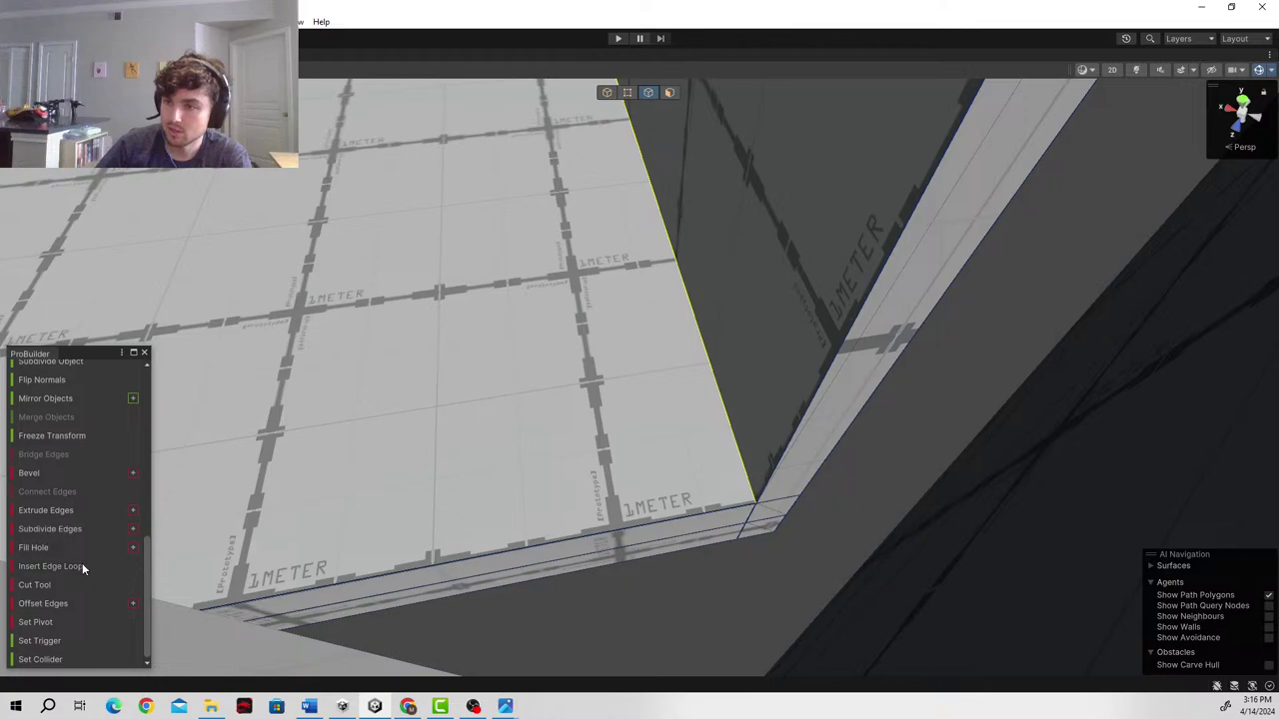
pyautogui.keyDown('alt'); pyautogui.moveTo(610, 287); pyautogui.dragTo(593, 138); pyautogui.keyUp('alt')
pyautogui.moveTo(593, 138); pyautogui.dragTo(460, 140, button='right')
pyautogui.keyDown('alt'); pyautogui.moveTo(459, 140); pyautogui.dragTo(213, 287); pyautogui.keyUp('alt')
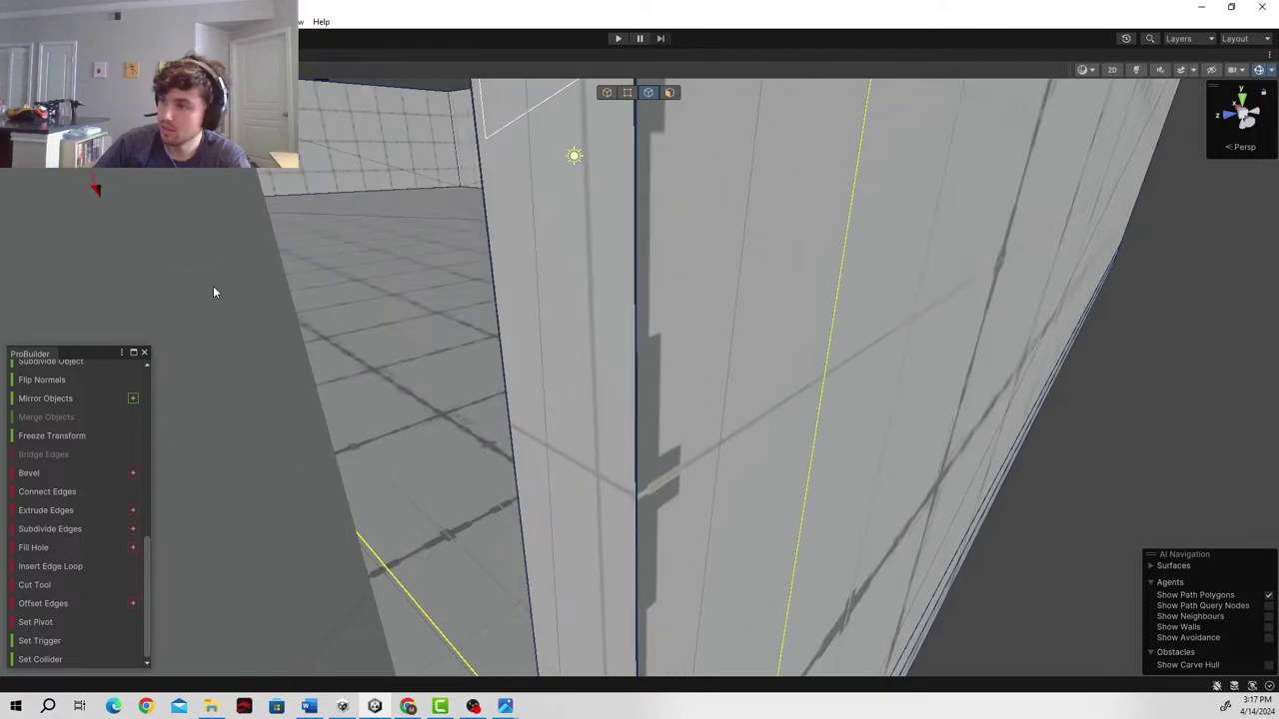
pyautogui.moveTo(399, 360); pyautogui.dragTo(549, 442, button='right')
pyautogui.keyDown('alt'); pyautogui.moveTo(547, 442); pyautogui.dragTo(697, 368); pyautogui.keyUp('alt')
pyautogui.click(698, 368)
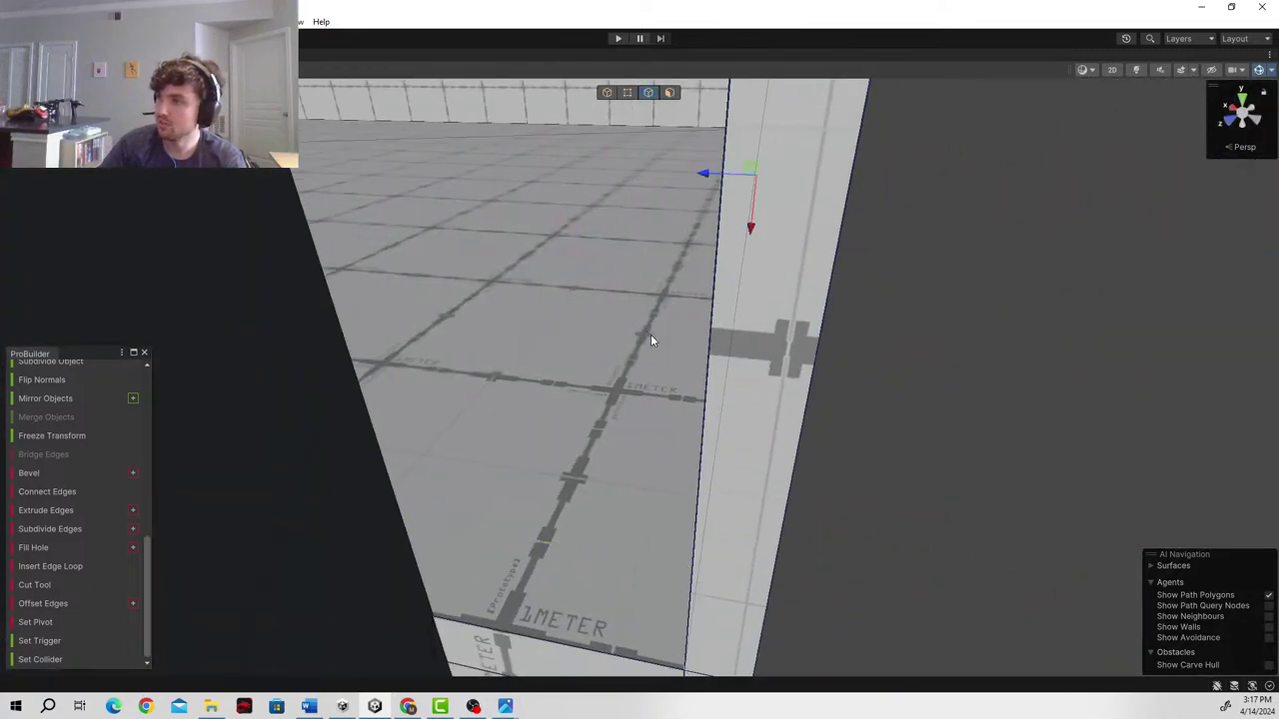
# - Select the slab's top edge on the open hexagon side and insert an edge loop across the floor
pyautogui.moveTo(563, 452); pyautogui.dragTo(582, 499, button='right')
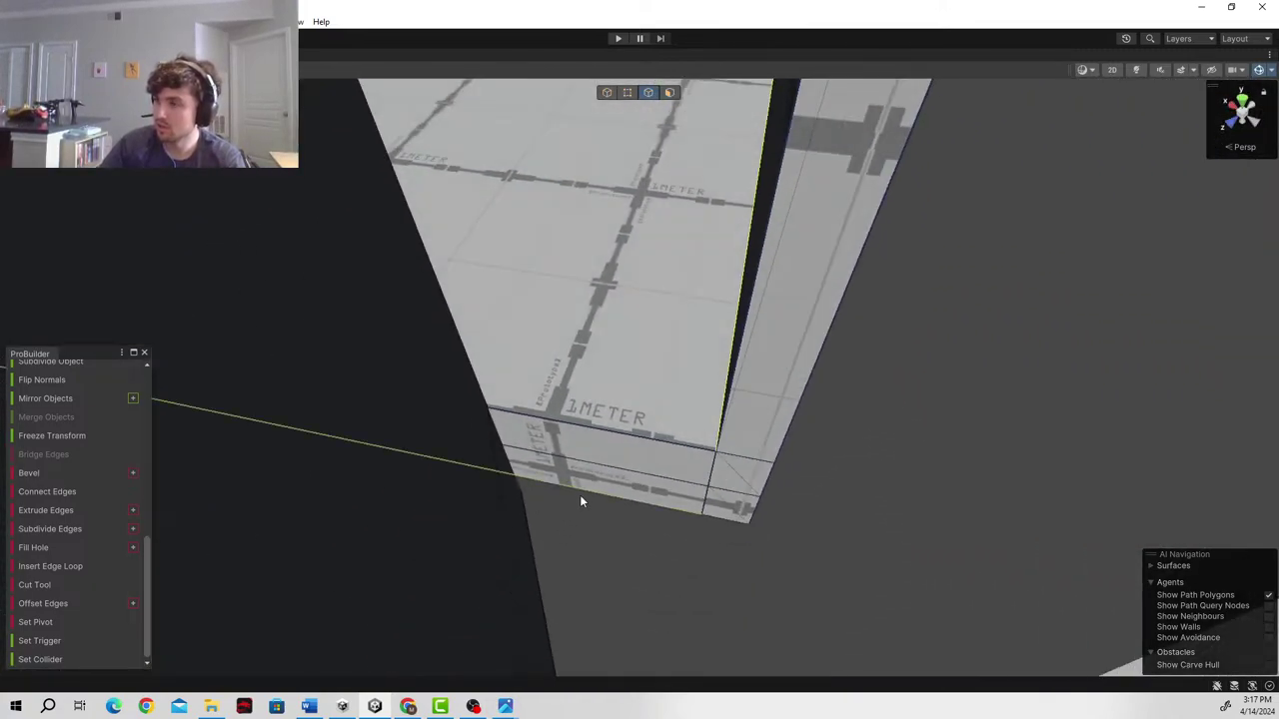
pyautogui.click(609, 441)
pyautogui.scroll(5, 41, 527)
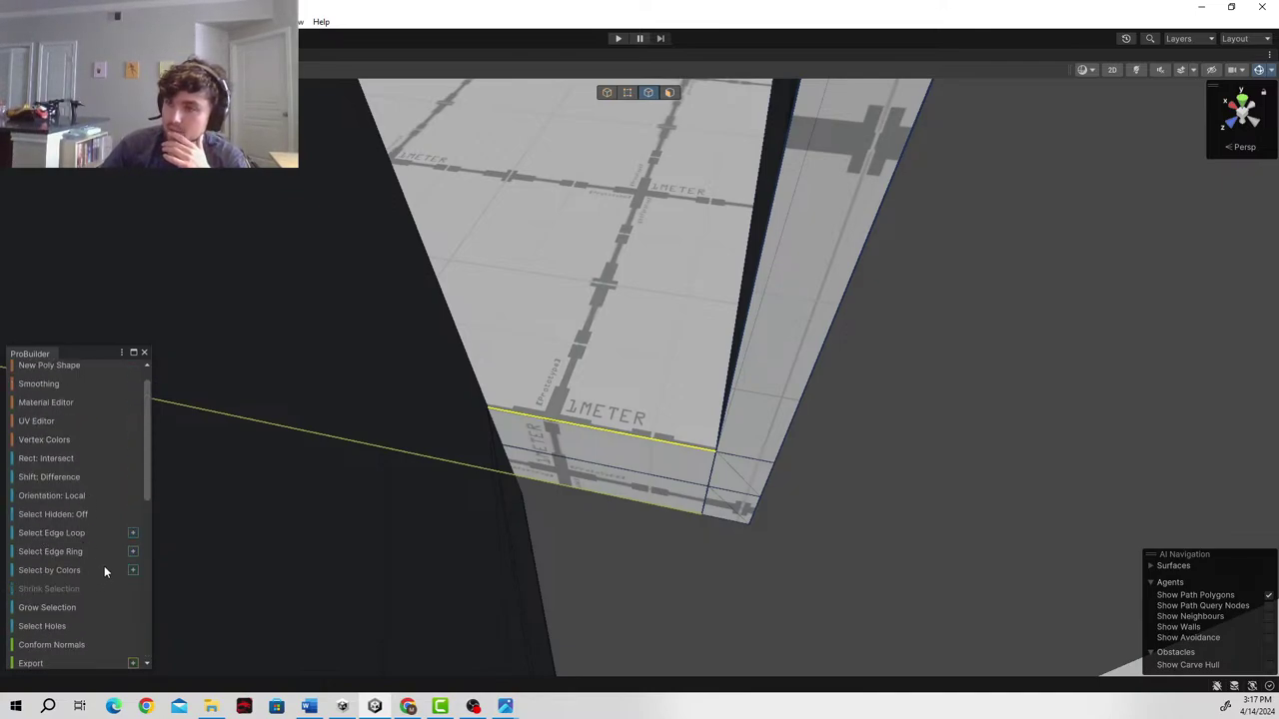
pyautogui.scroll(-10, 100, 575)
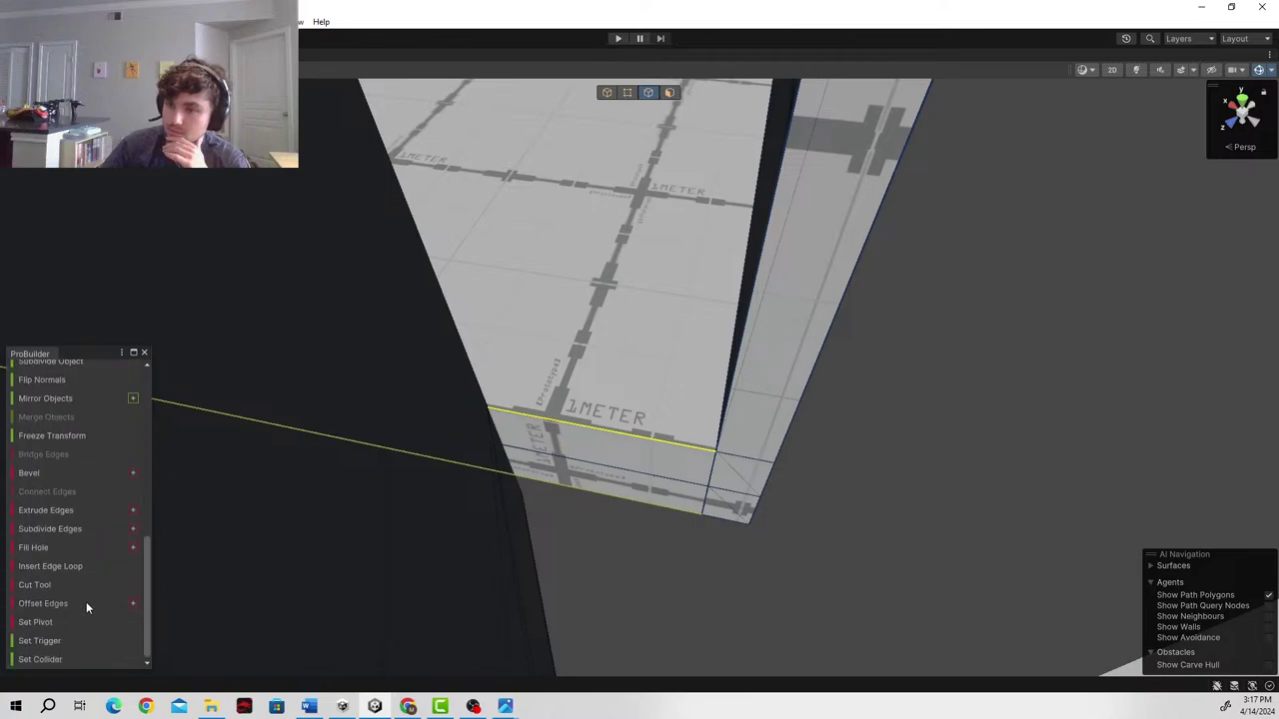
pyautogui.scroll(5, 82, 611)
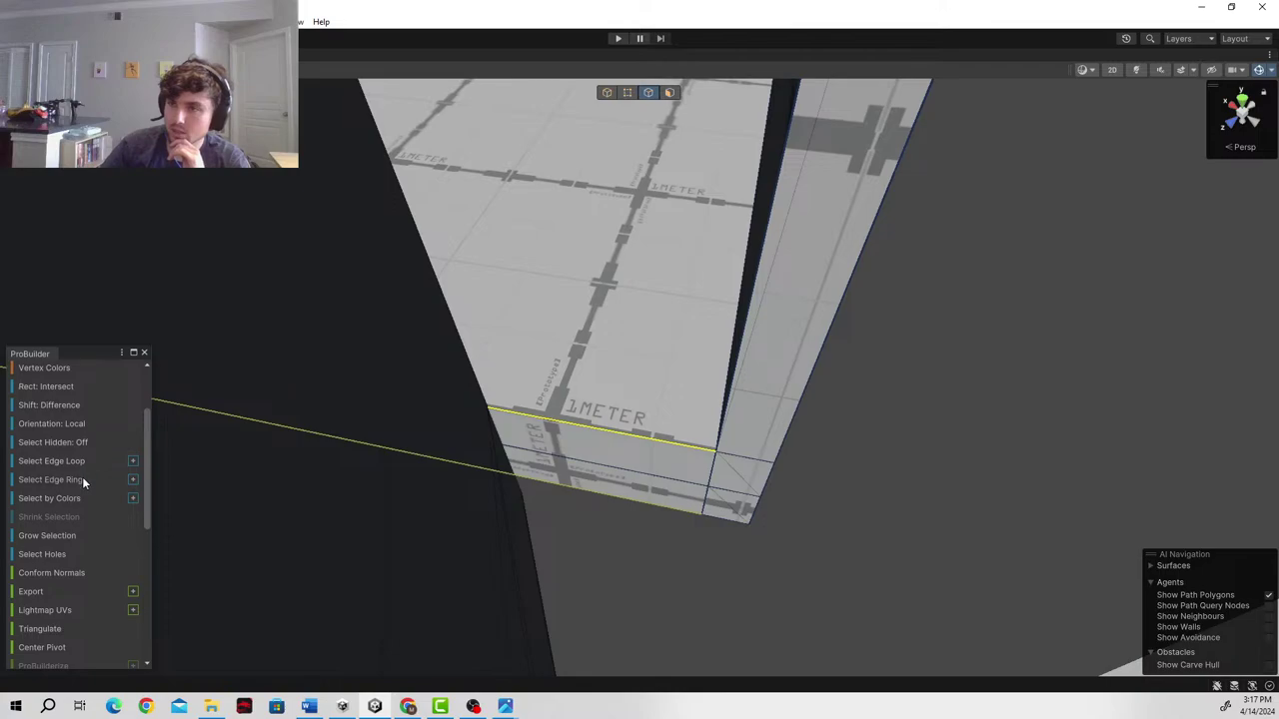
pyautogui.scroll(-10, 80, 490)
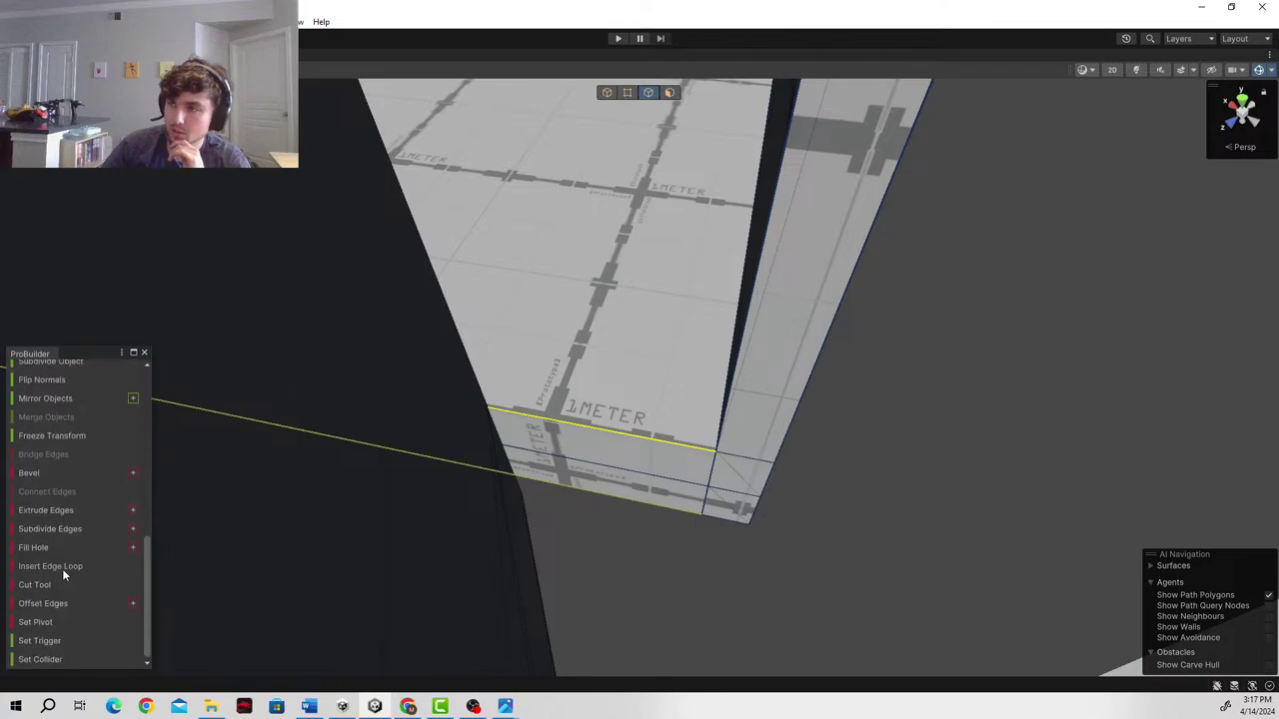
pyautogui.click(62, 567)
# - Move the new floor edge loop close to the kitchen's short wall beside the angled room
pyautogui.press('w')
pyautogui.moveTo(736, 270); pyautogui.dragTo(617, 197, button='right')
pyautogui.moveTo(610, 200); pyautogui.dragTo(638, 179)
pyautogui.moveTo(588, 143); pyautogui.dragTo(910, 311)
pyautogui.moveTo(910, 310); pyautogui.dragTo(394, 334, button='right')
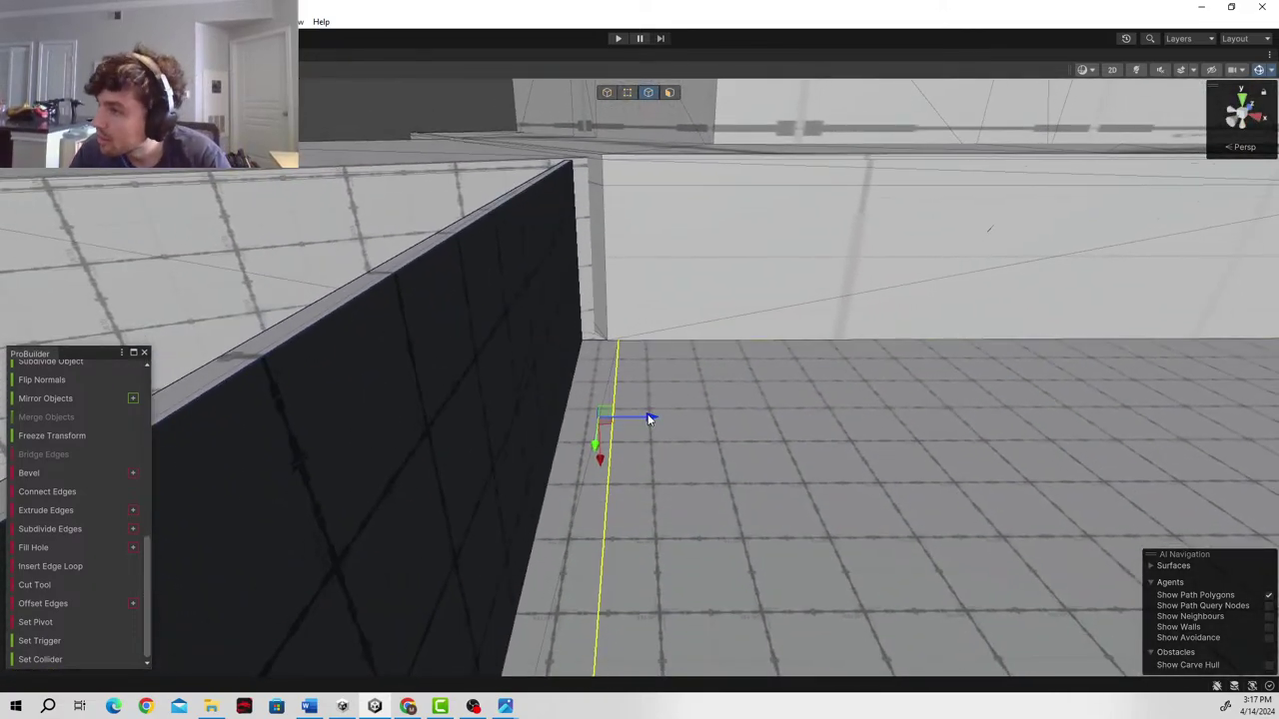
pyautogui.moveTo(651, 414); pyautogui.dragTo(627, 420)
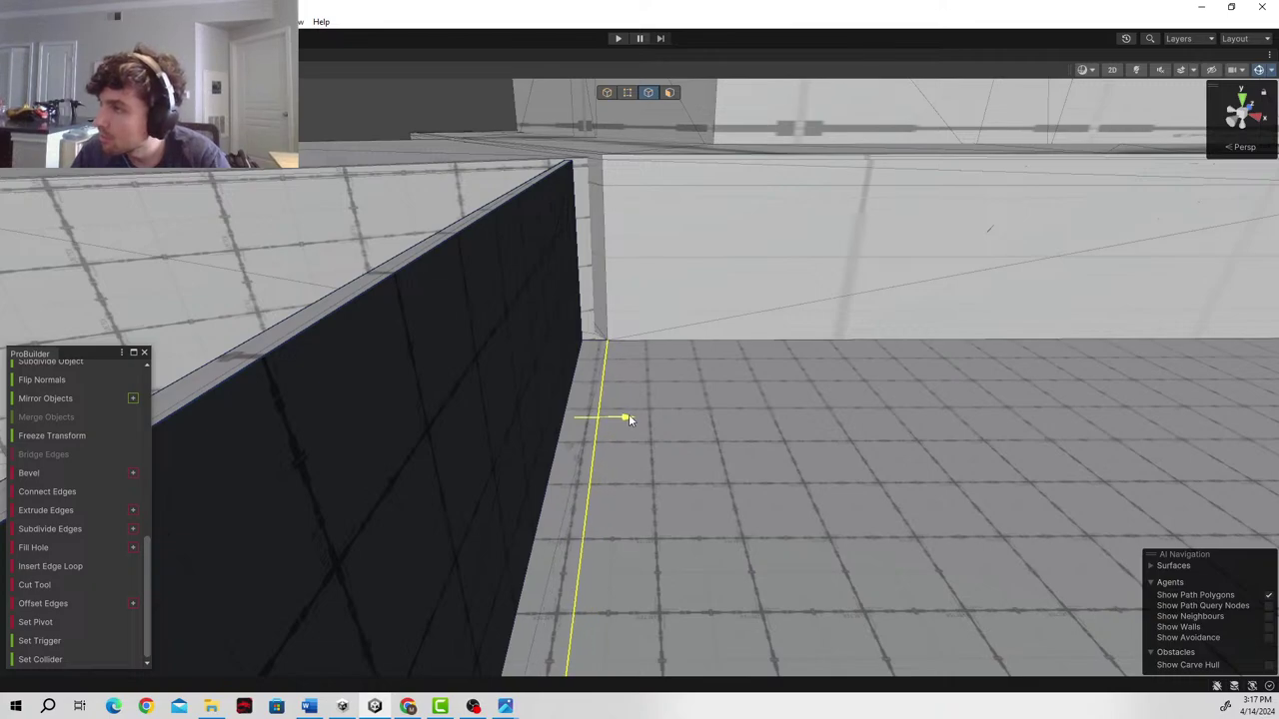
# - Select the small slab side face between the new loop and the short wall, and extrude it outward into the gap beside the hexagon
pyautogui.moveTo(637, 387); pyautogui.dragTo(767, 457, button='right')
pyautogui.click(669, 92)
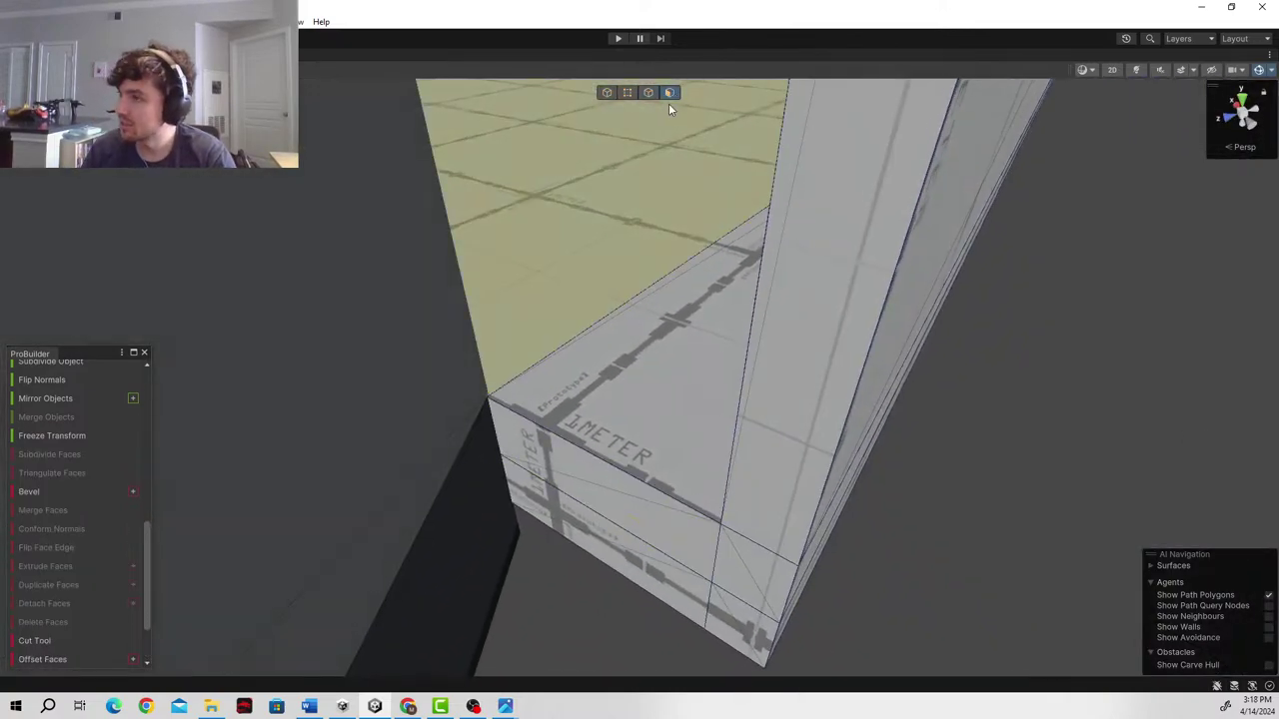
pyautogui.click(605, 491)
pyautogui.moveTo(606, 490); pyautogui.dragTo(642, 374, button='right')
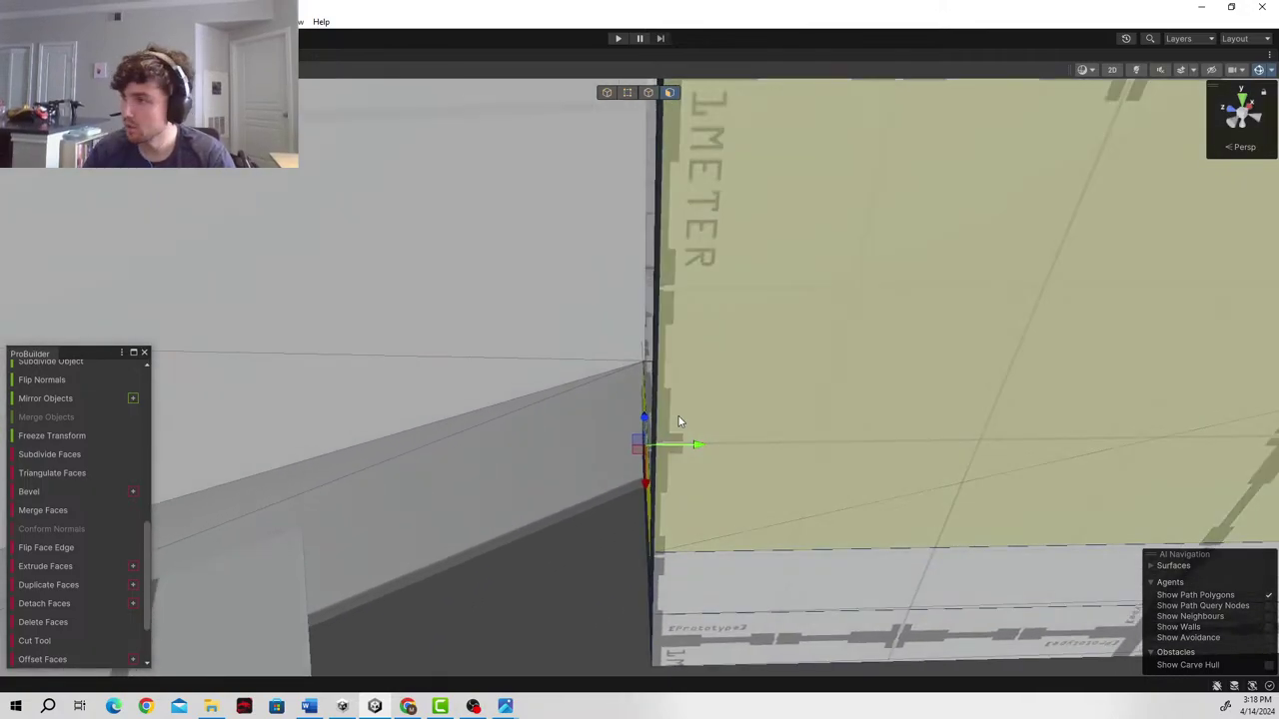
pyautogui.moveTo(694, 444); pyautogui.dragTo(656, 446)
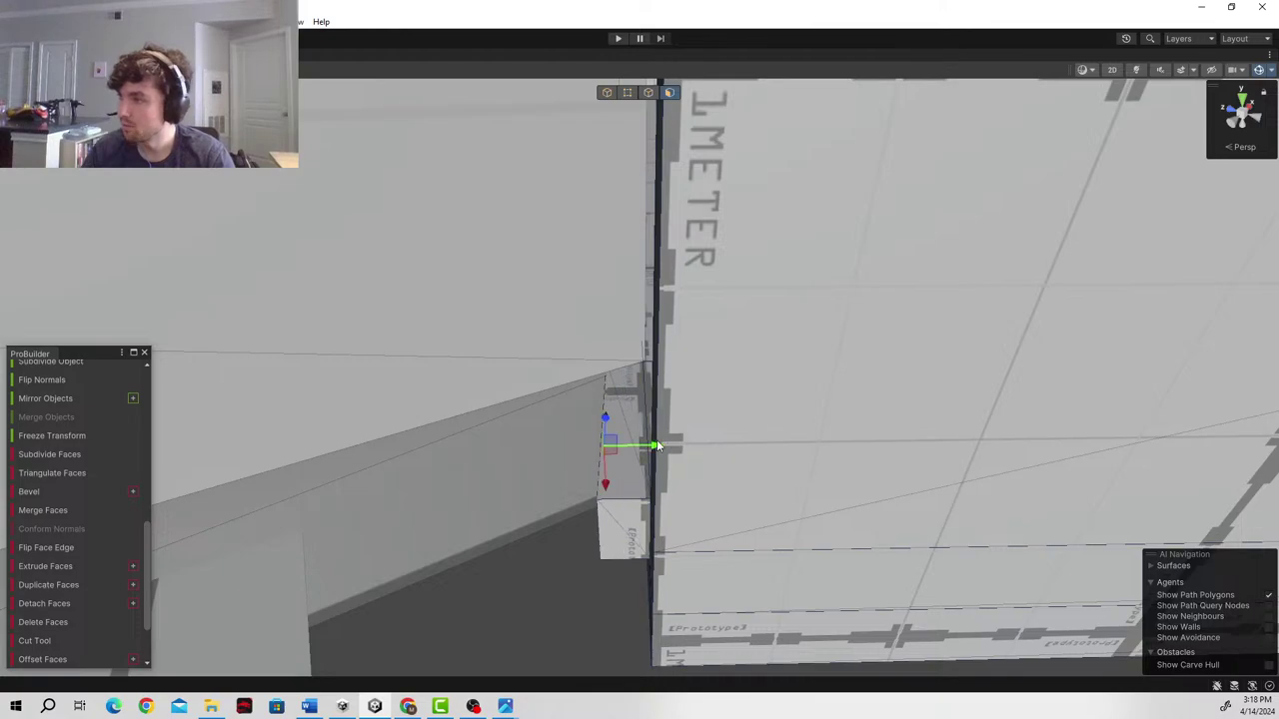
# - Raise the top face of the extruded corner block level with the top of the kitchen walls
pyautogui.moveTo(615, 402); pyautogui.dragTo(369, 456, button='right')
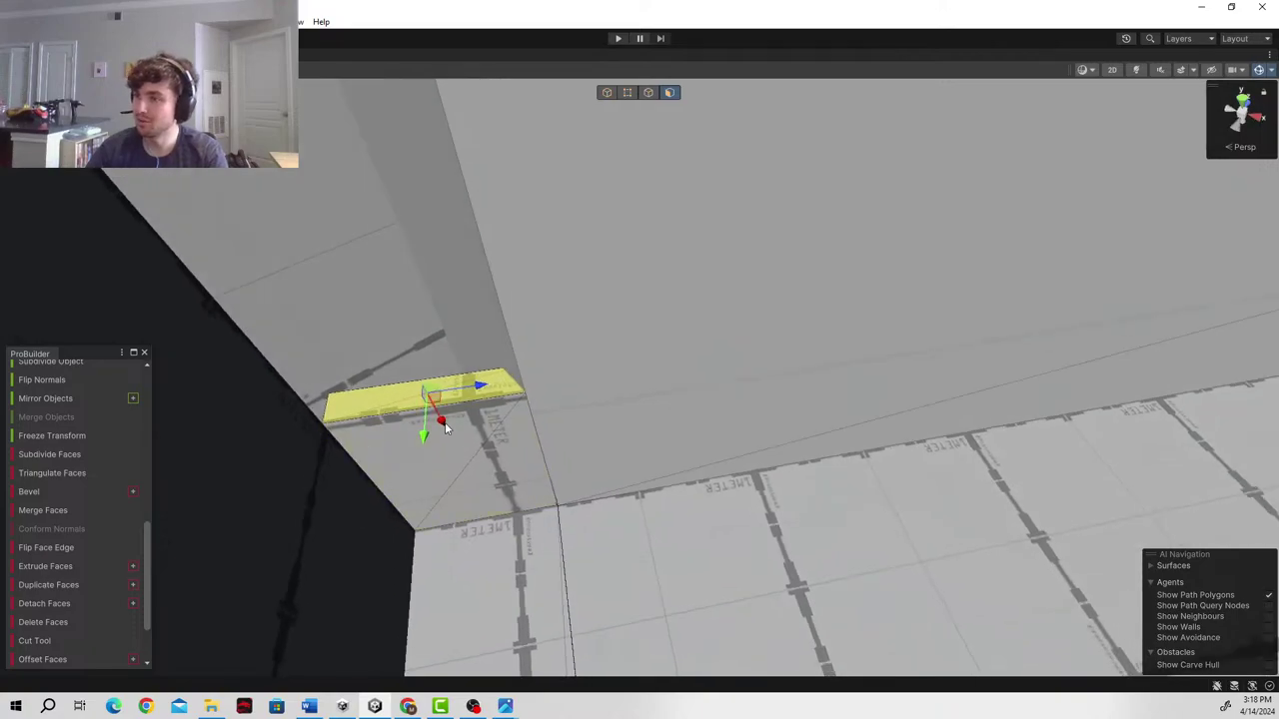
pyautogui.moveTo(441, 427); pyautogui.dragTo(351, 129)
pyautogui.moveTo(490, 300); pyautogui.dragTo(494, 386, button='right')
pyautogui.moveTo(591, 620); pyautogui.dragTo(488, 186)
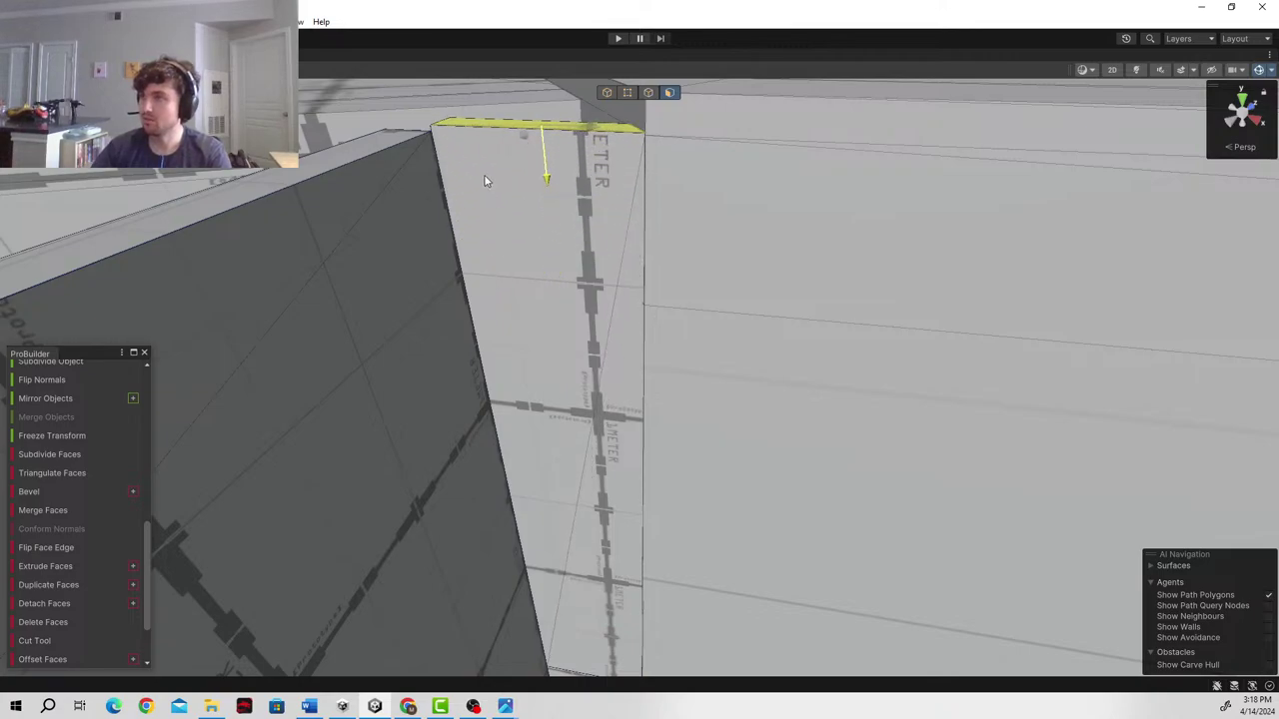
pyautogui.click(482, 182)
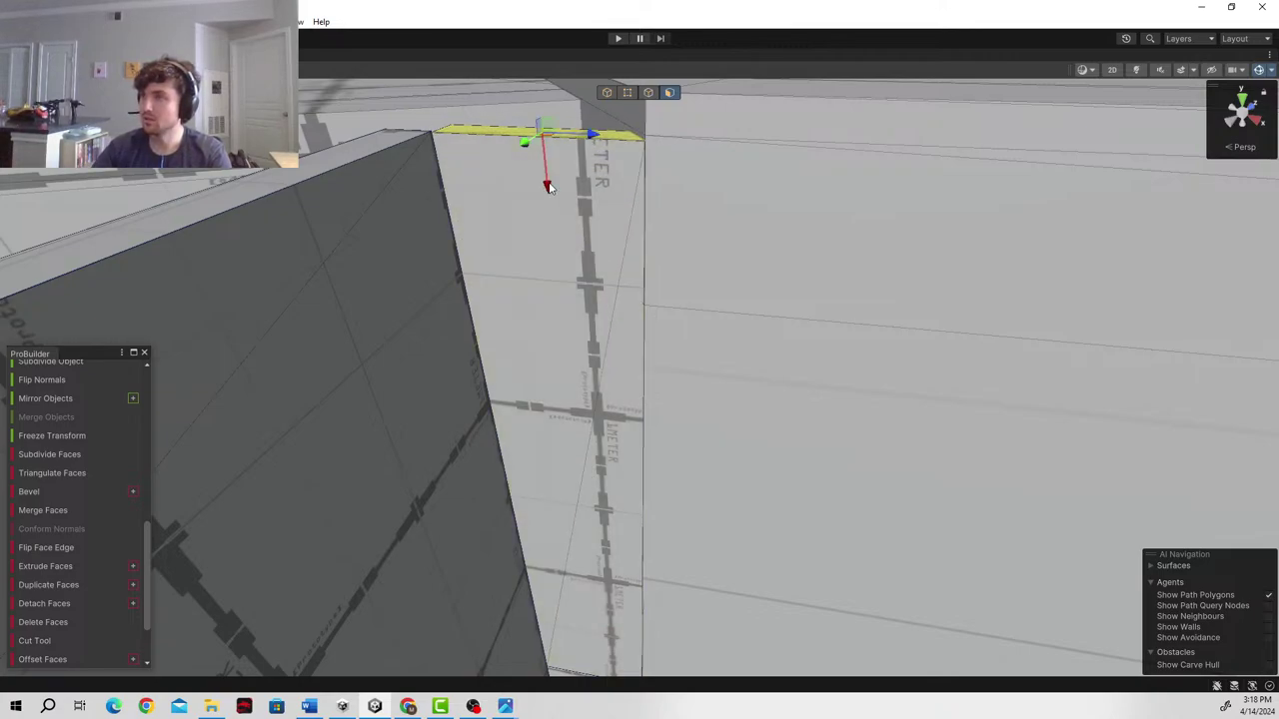
pyautogui.moveTo(547, 186); pyautogui.dragTo(545, 184)
# - Inspect the raised corner block and the surrounding kitchen walls, and switch to edge editing
pyautogui.moveTo(624, 243); pyautogui.dragTo(937, 325, button='right')
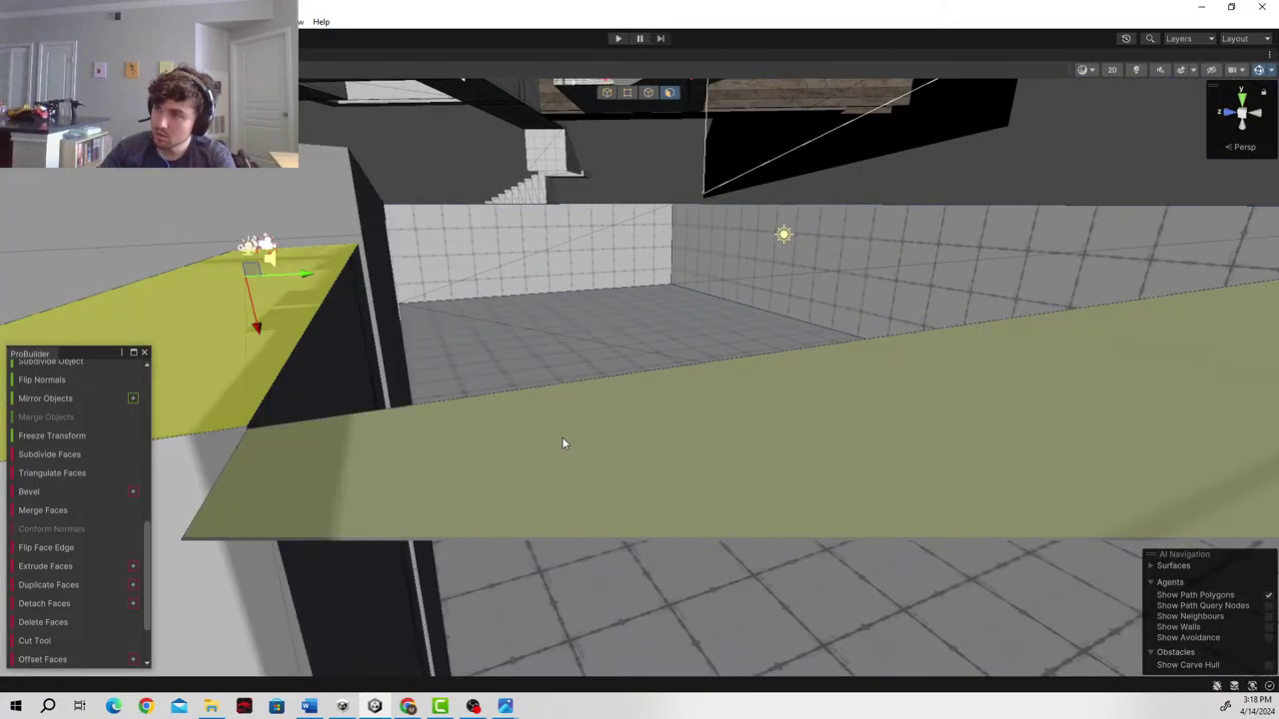
pyautogui.moveTo(375, 341); pyautogui.dragTo(381, 337, button='middle')
pyautogui.scroll(-2, 380, 337)
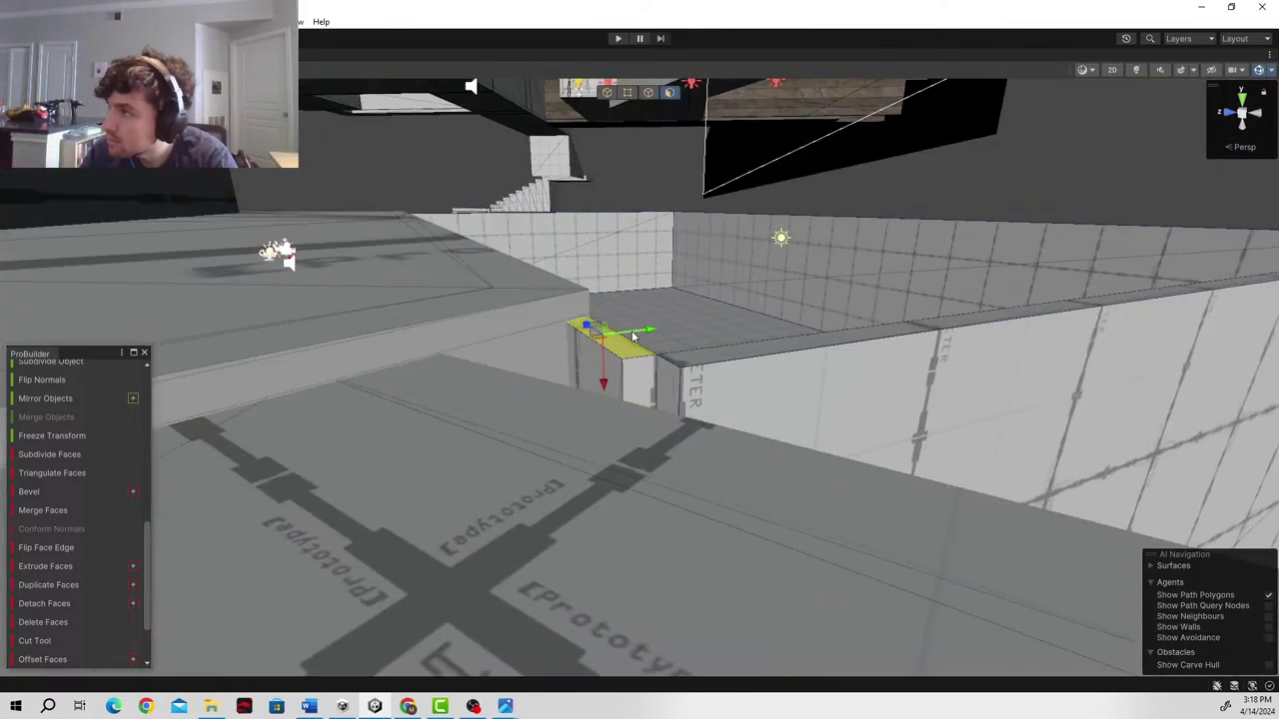
pyautogui.scroll(1, 686, 380)
pyautogui.scroll(-1, 704, 378)
pyautogui.scroll(-1, 703, 377)
pyautogui.scroll(2, 698, 388)
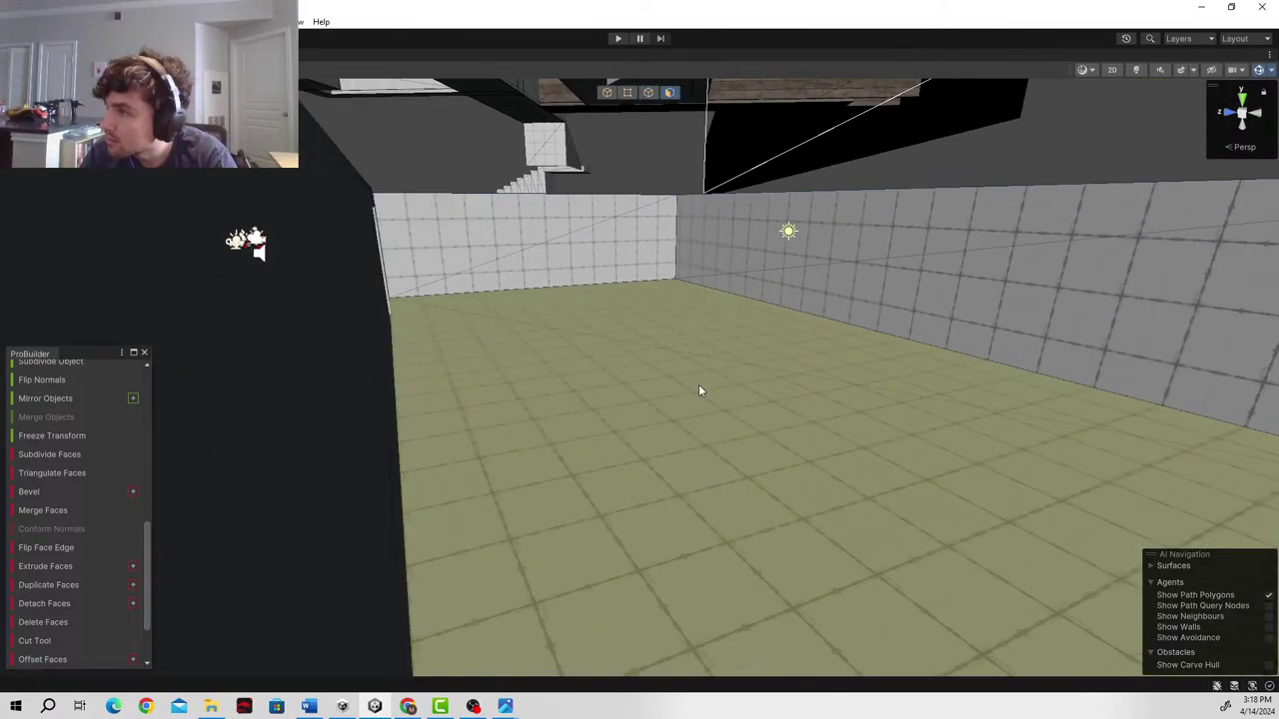
pyautogui.scroll(-2, 699, 390)
pyautogui.moveTo(845, 361); pyautogui.dragTo(875, 375, button='right')
pyautogui.press('d')
pyautogui.press('w')
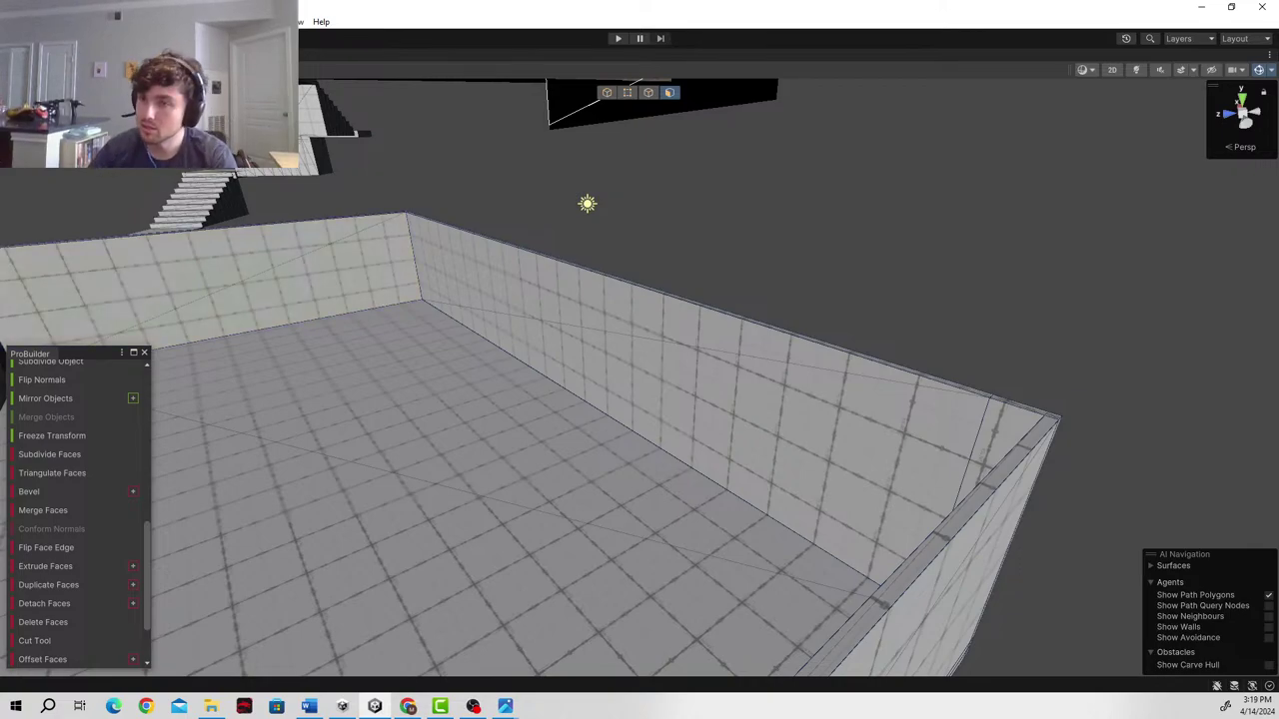
pyautogui.click(648, 93)
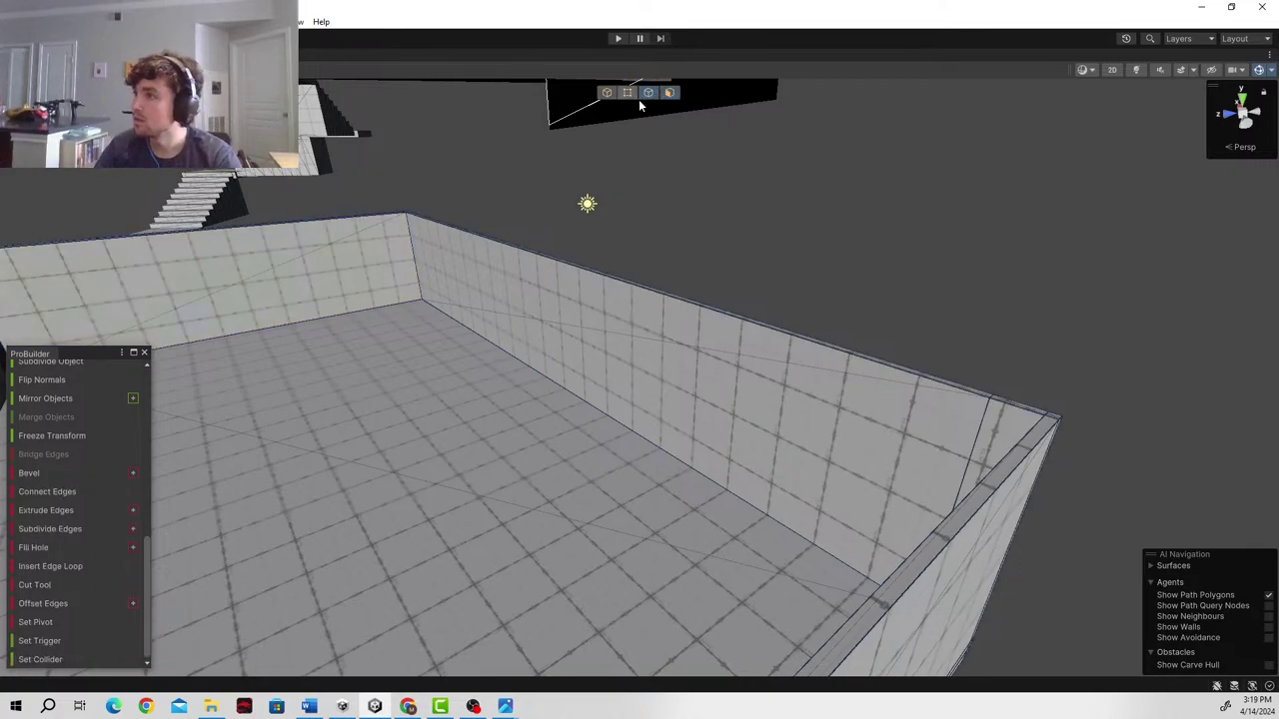
pyautogui.click(823, 346)
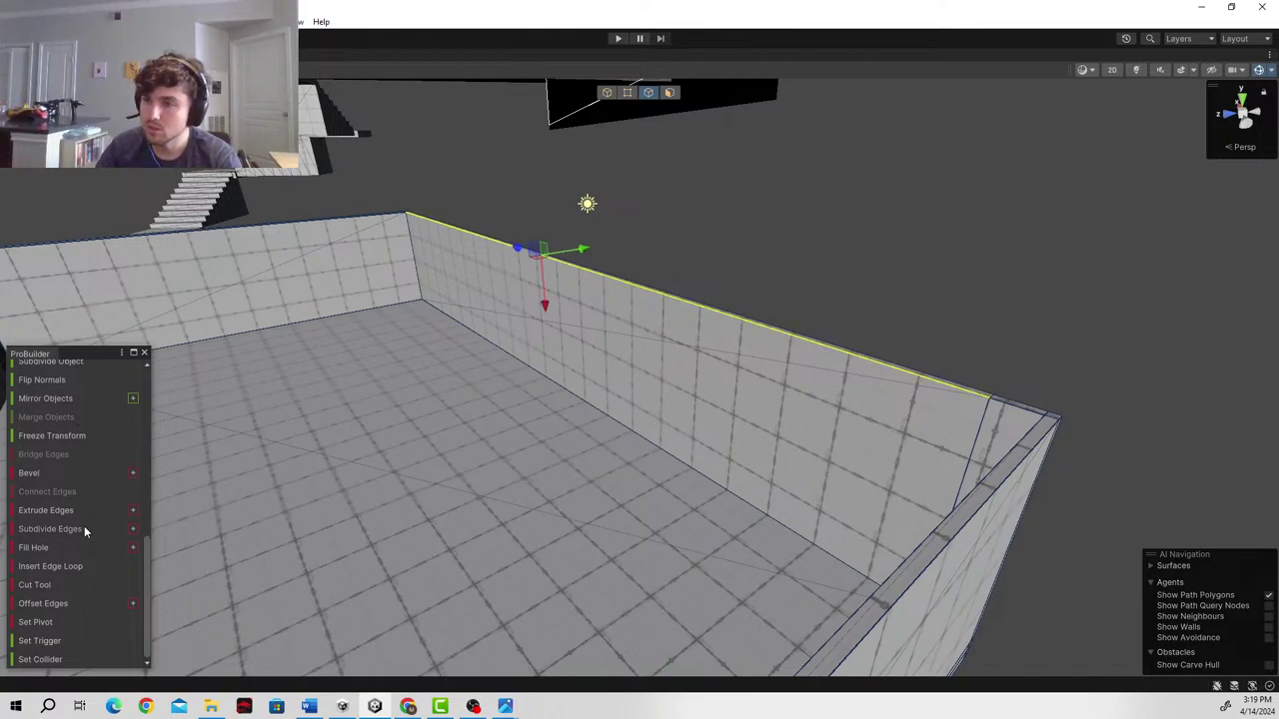
pyautogui.click(84, 564)
pyautogui.hotkey('ctrl', 'z')
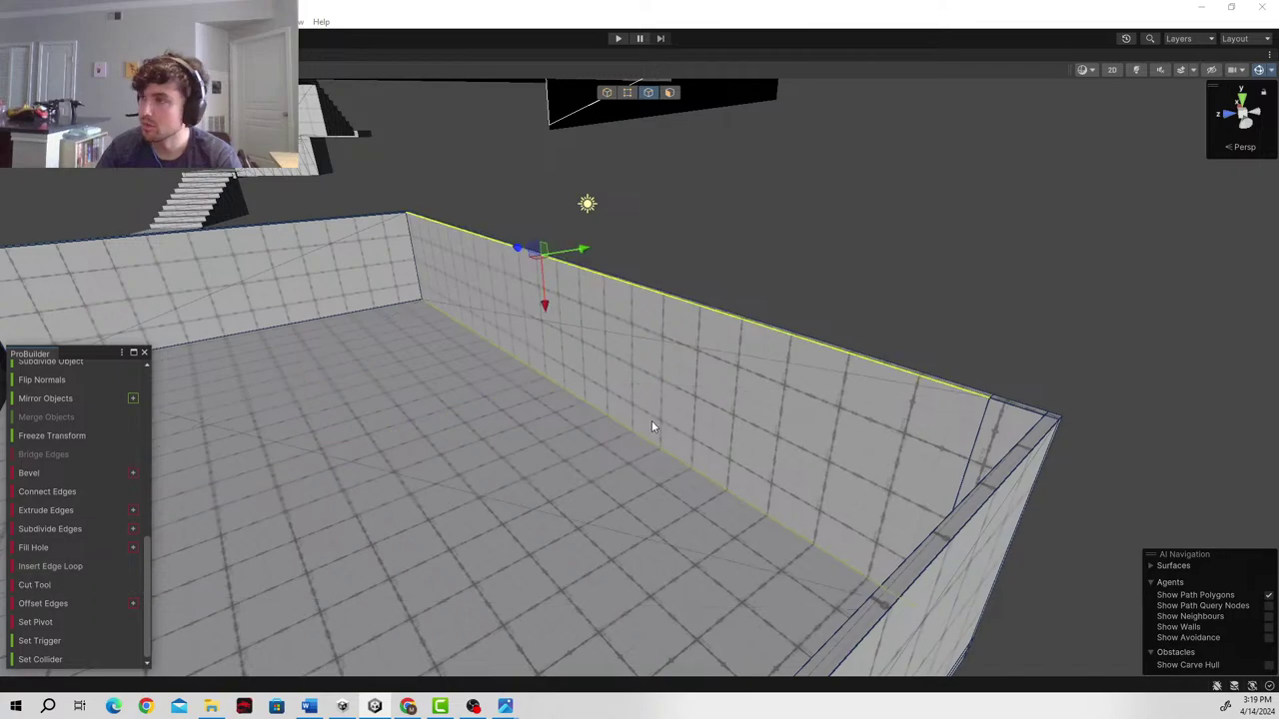
# - Select the vertical edge at the kitchen's inner wall corner and insert a horizontal edge loop around the walls
pyautogui.moveTo(651, 421); pyautogui.dragTo(856, 432, button='right')
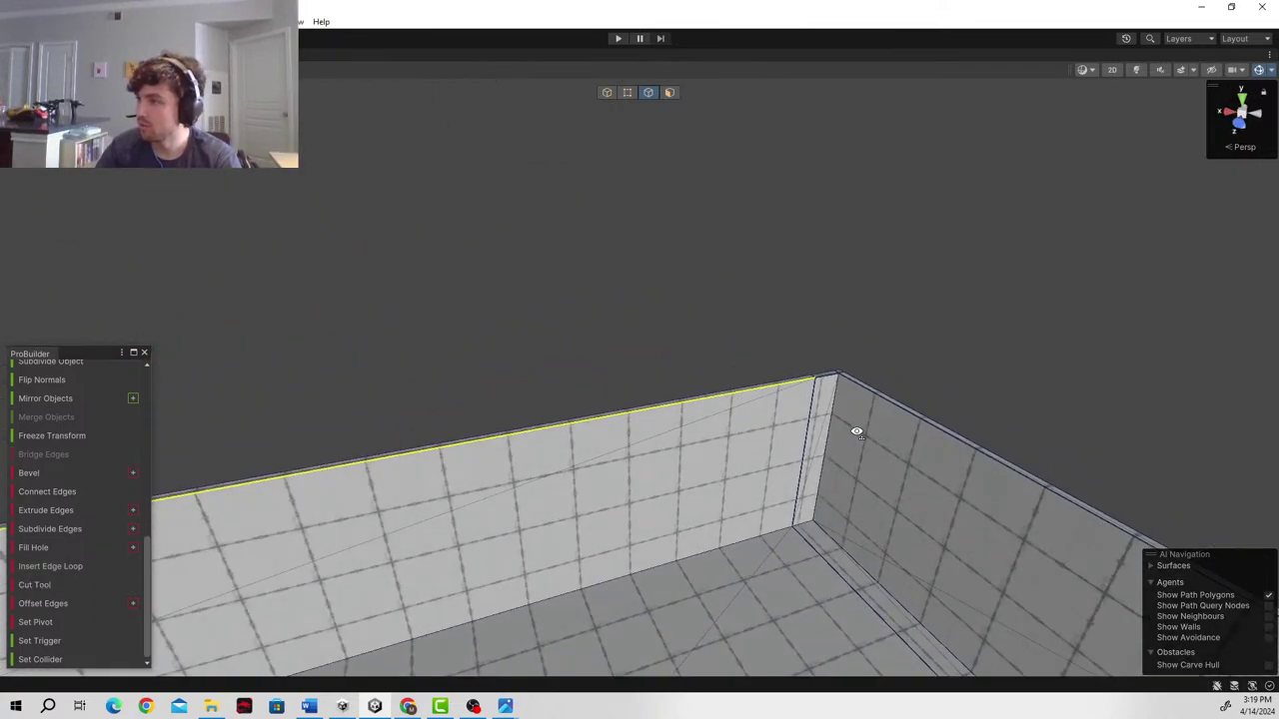
pyautogui.keyDown('alt'); pyautogui.moveTo(856, 432); pyautogui.dragTo(840, 431); pyautogui.keyUp('alt')
pyautogui.click(851, 438)
pyautogui.moveTo(783, 482); pyautogui.dragTo(939, 503, button='right')
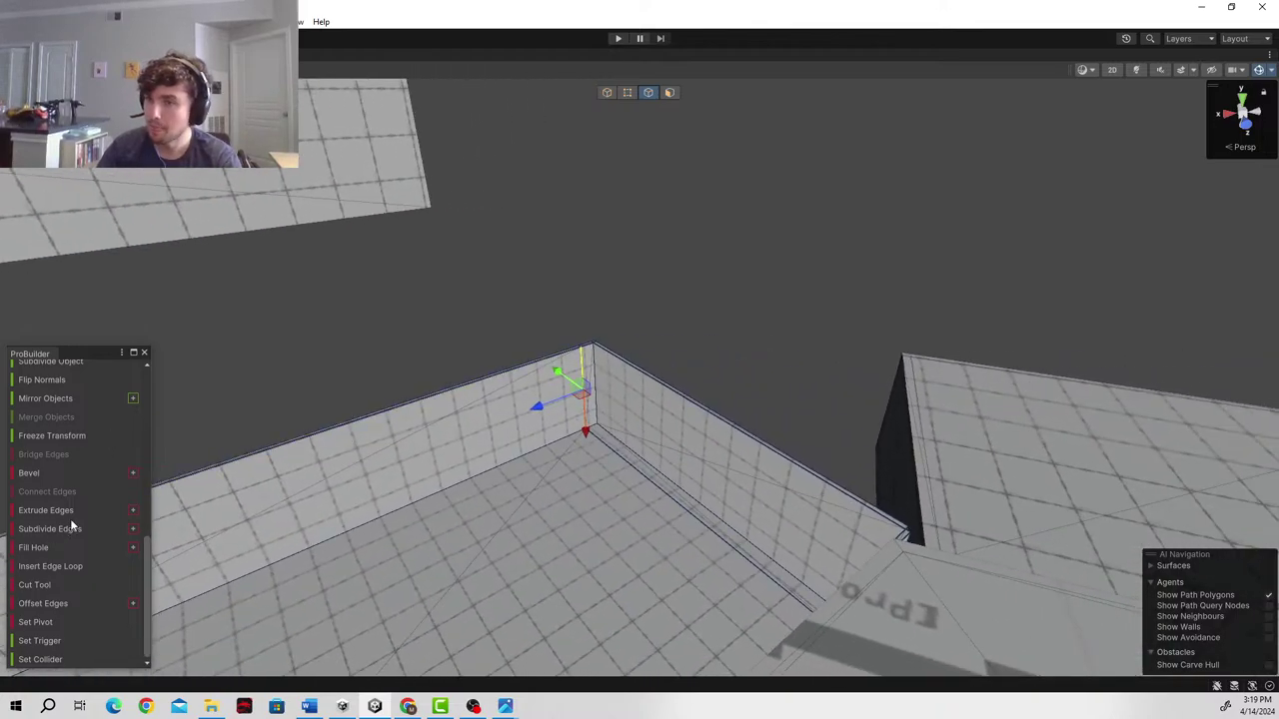
pyautogui.click(77, 566)
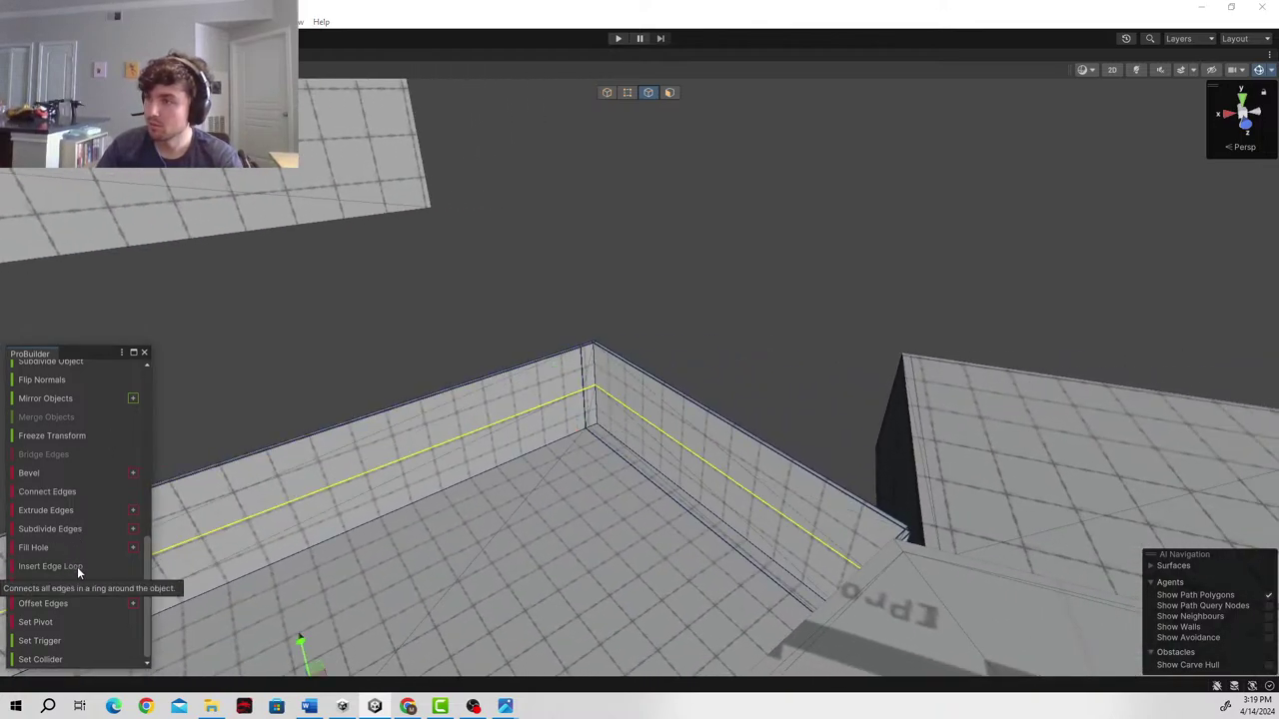
# - Raise the inserted edge loop to just below the top of the kitchen walls, leaving a narrow strip above it
pyautogui.moveTo(703, 476)
pyautogui.keyDown('alt'); pyautogui.mouseDown()
pyautogui.moveTo(425, 520)
pyautogui.moveTo(697, 473)
pyautogui.mouseUp(); pyautogui.keyUp('alt')
pyautogui.press('a')
pyautogui.moveTo(697, 472); pyautogui.dragTo(751, 398, button='right')
pyautogui.keyDown('alt'); pyautogui.moveTo(751, 400); pyautogui.dragTo(745, 314); pyautogui.keyUp('alt')
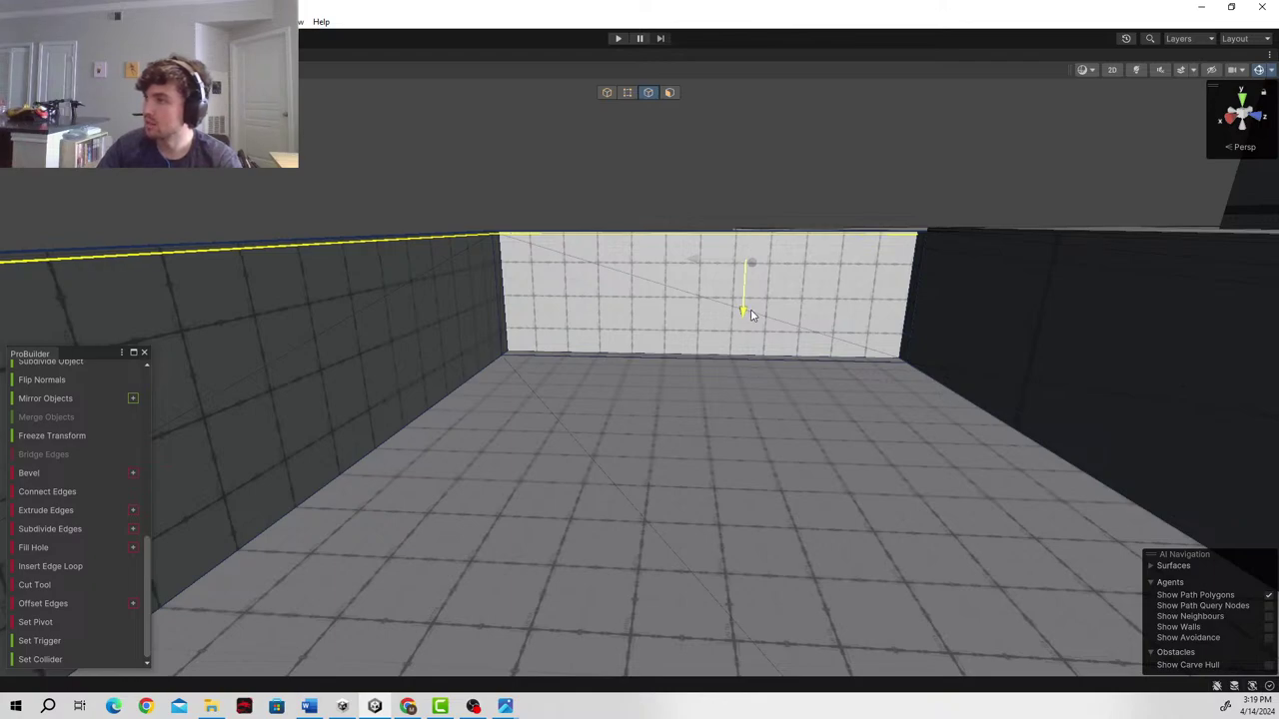
pyautogui.moveTo(753, 314); pyautogui.dragTo(752, 315)
pyautogui.moveTo(899, 272)
pyautogui.mouseDown(button='right')
pyautogui.moveTo(882, 286)
pyautogui.moveTo(922, 306)
pyautogui.moveTo(880, 259)
pyautogui.mouseUp(button='right')
pyautogui.press('e')
pyautogui.press('w')
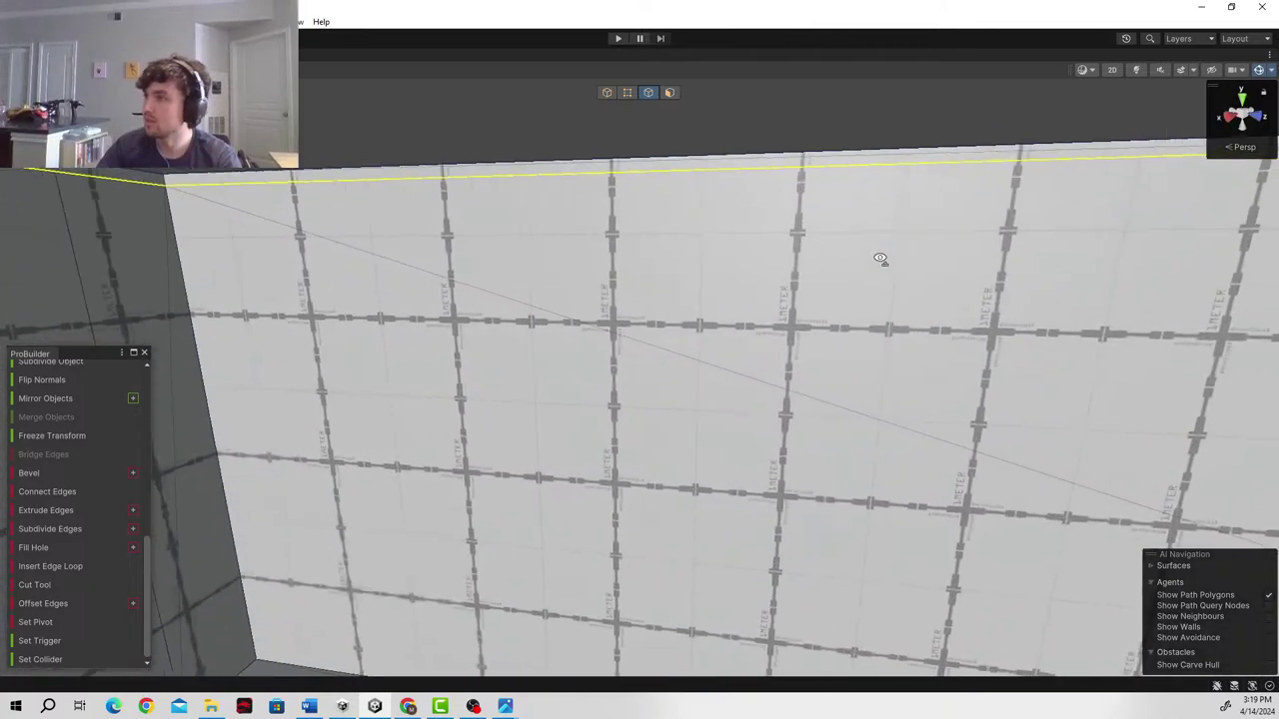
pyautogui.keyDown('alt'); pyautogui.moveTo(879, 259); pyautogui.dragTo(776, 244); pyautogui.keyUp('alt')
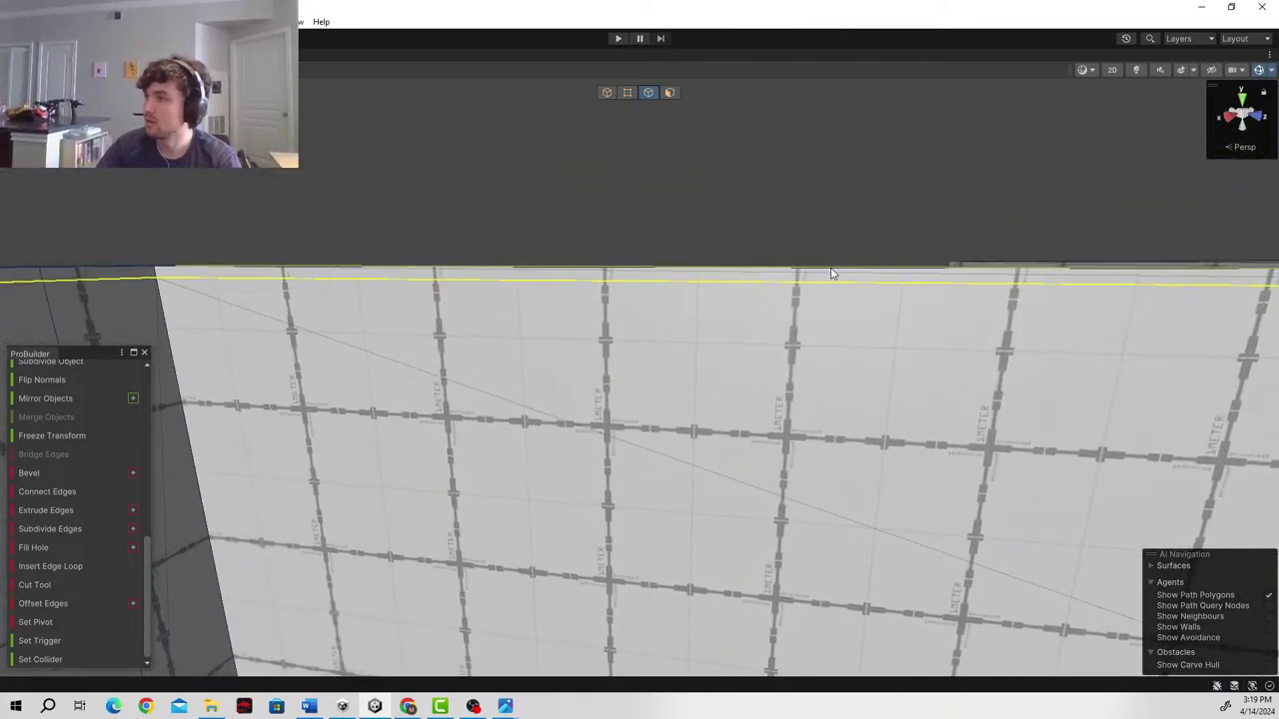
# - Select the narrow top strip face on the kitchen's end wall and extrude it across the room to form a ceiling
pyautogui.click(669, 92)
pyautogui.click(762, 281)
pyautogui.keyDown('alt'); pyautogui.moveTo(762, 280); pyautogui.dragTo(735, 373); pyautogui.keyUp('alt')
pyautogui.press('s')
pyautogui.moveTo(736, 373); pyautogui.dragTo(922, 408, button='right')
pyautogui.press('d')
pyautogui.keyDown('alt'); pyautogui.moveTo(920, 409); pyautogui.dragTo(913, 415); pyautogui.keyUp('alt')
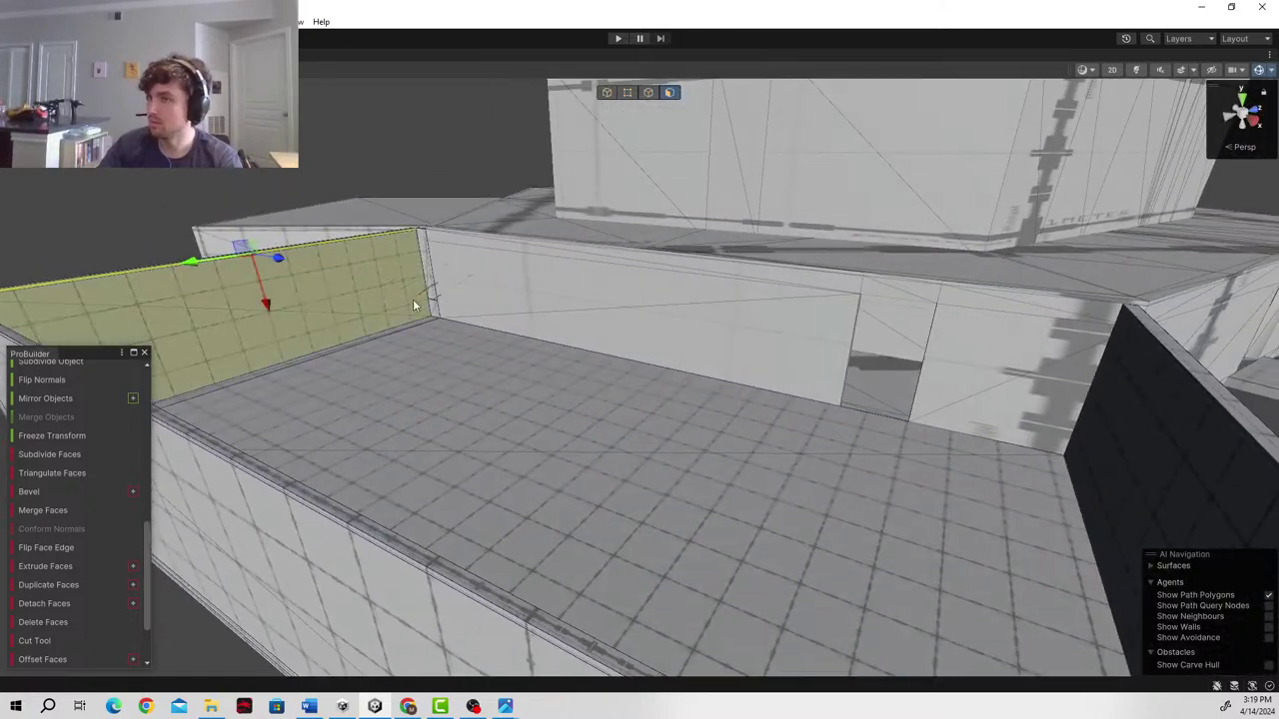
pyautogui.keyDown('shift'); pyautogui.moveTo(279, 259); pyautogui.dragTo(1091, 367); pyautogui.keyUp('shift')
pyautogui.moveTo(1044, 400); pyautogui.dragTo(1077, 417, button='right')
pyautogui.keyDown('alt'); pyautogui.moveTo(1077, 418); pyautogui.dragTo(1046, 421); pyautogui.keyUp('alt')
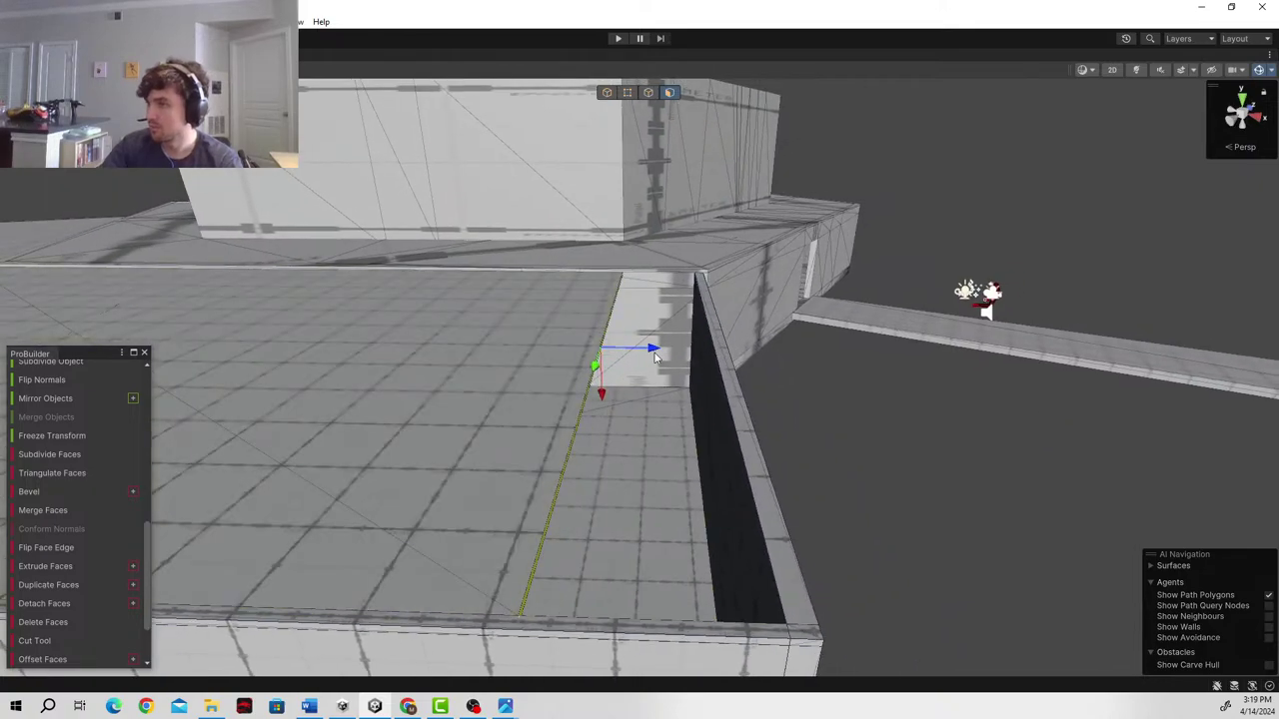
# - Adjust the ceiling's leading face to close the remaining gap at the opposite kitchen wall
pyautogui.moveTo(652, 354); pyautogui.dragTo(621, 353)
pyautogui.press('w')
pyautogui.moveTo(623, 355); pyautogui.dragTo(968, 298, button='right')
pyautogui.keyDown('alt'); pyautogui.moveTo(967, 297); pyautogui.dragTo(672, 330); pyautogui.keyUp('alt')
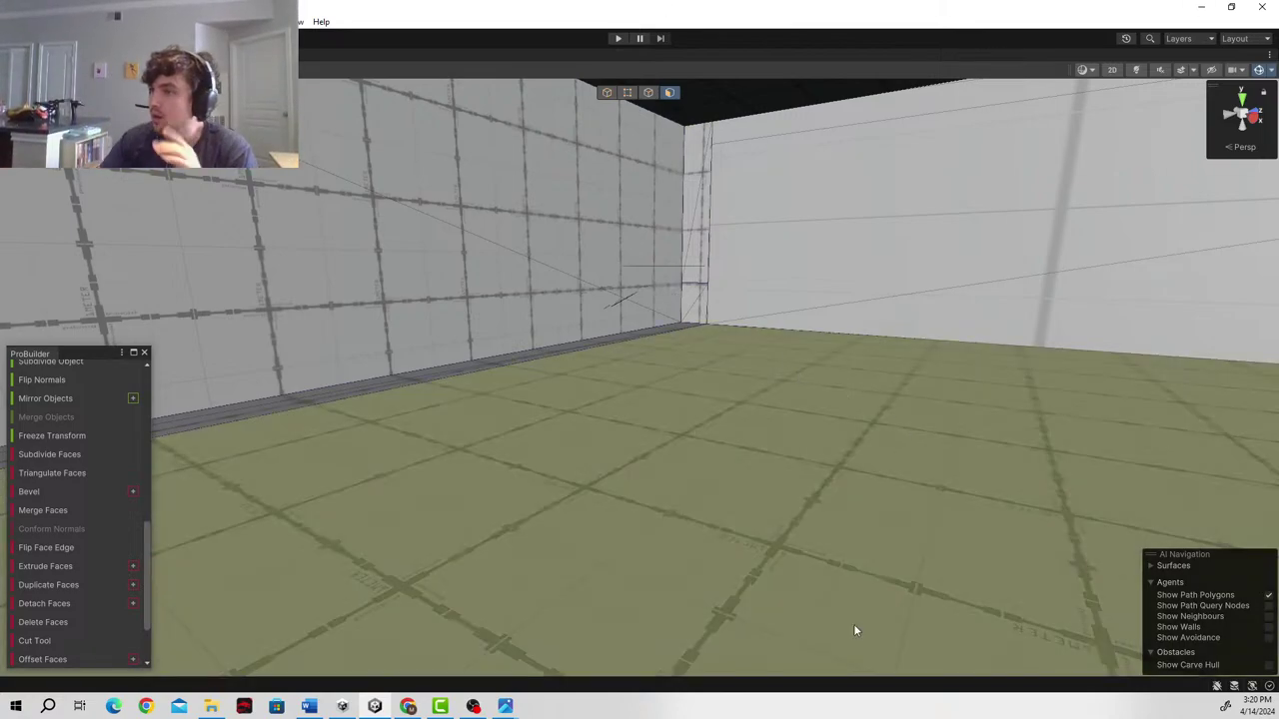
# - Examine the enclosed kitchen's interior against restaurant-kitchen-floor-plan.png, checking the layout of the storage room and walk-in cooler
pyautogui.moveTo(774, 353); pyautogui.dragTo(494, 459, button='right')
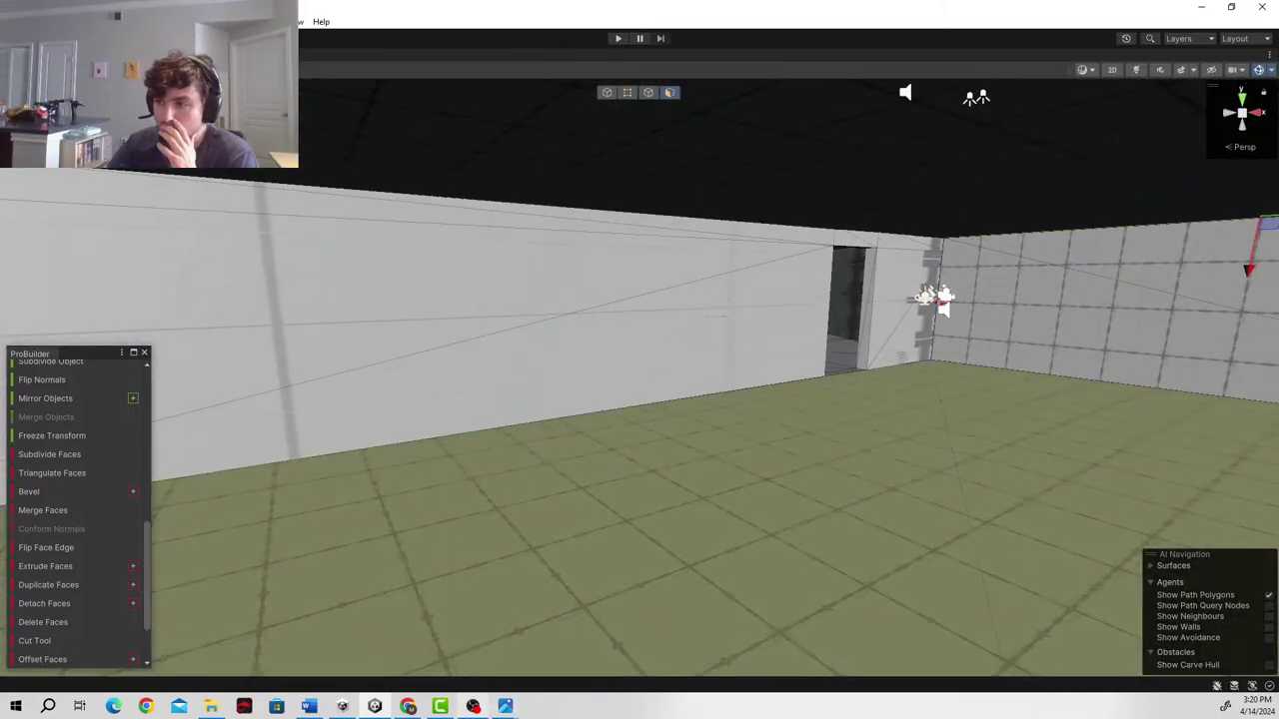
pyautogui.moveTo(507, 711)
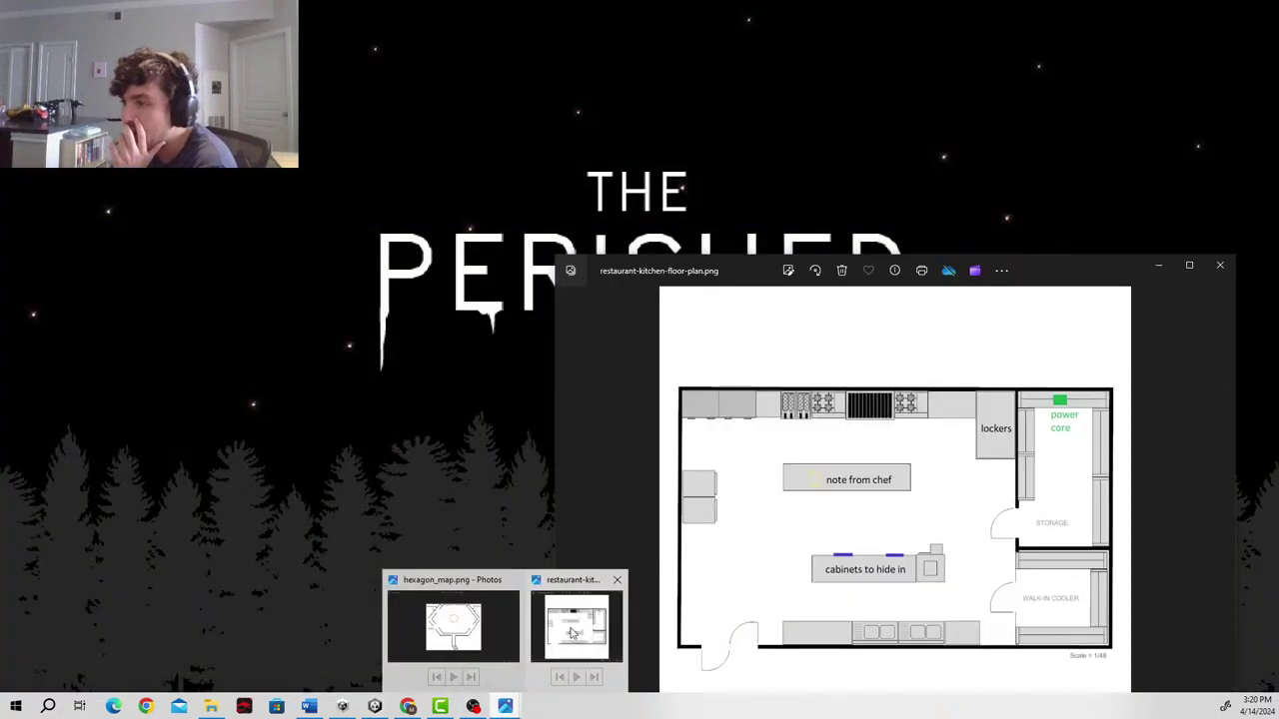
pyautogui.click(577, 628)
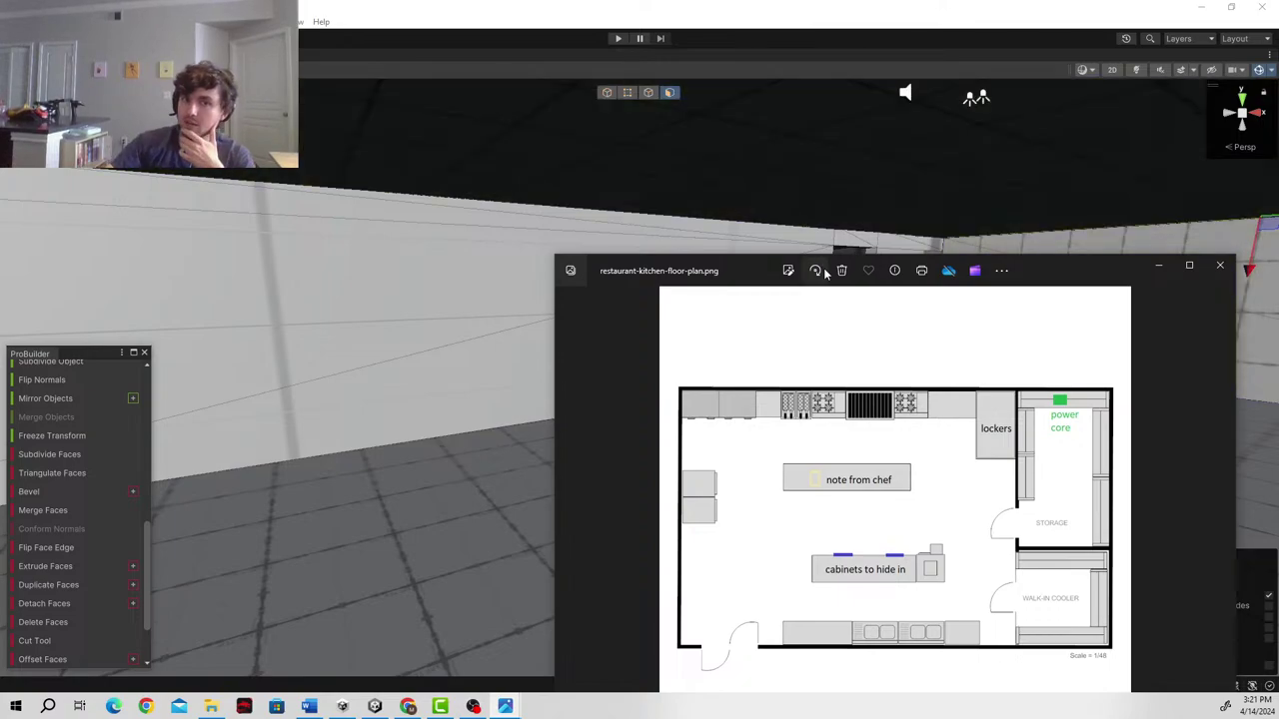
pyautogui.moveTo(346, 296); pyautogui.dragTo(930, 449, button='right')
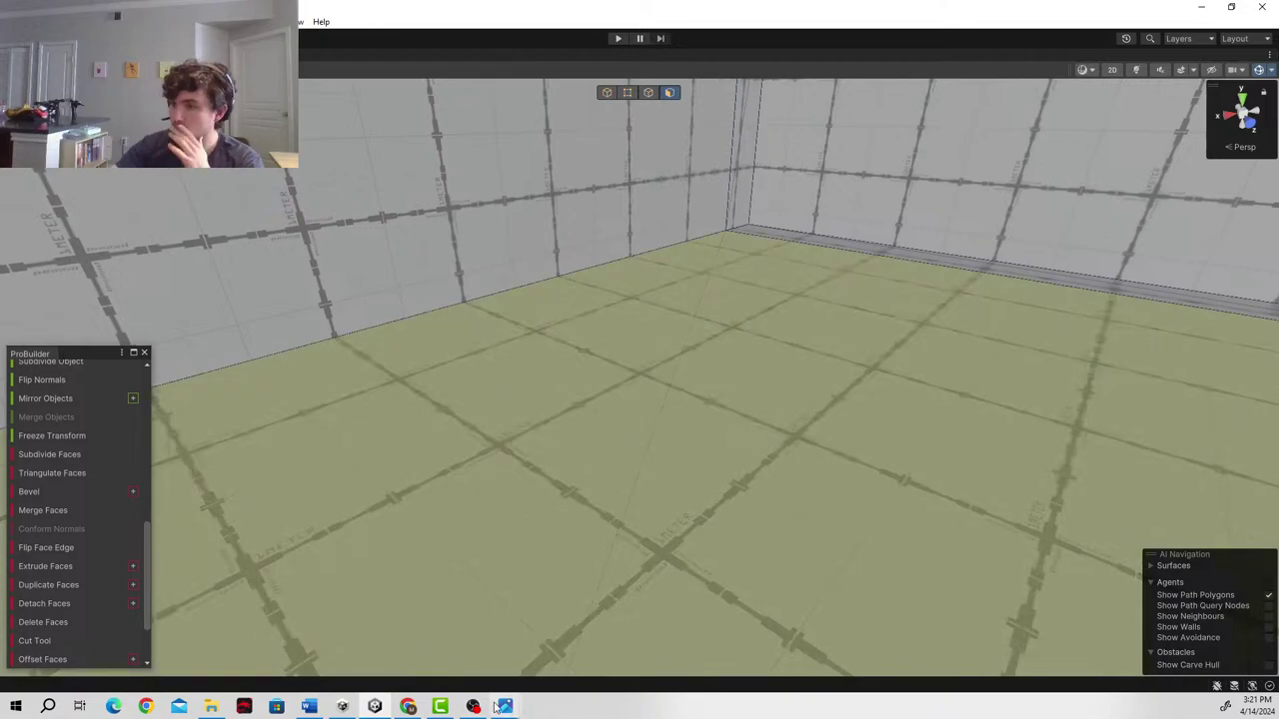
pyautogui.moveTo(504, 706)
pyautogui.click(595, 630)
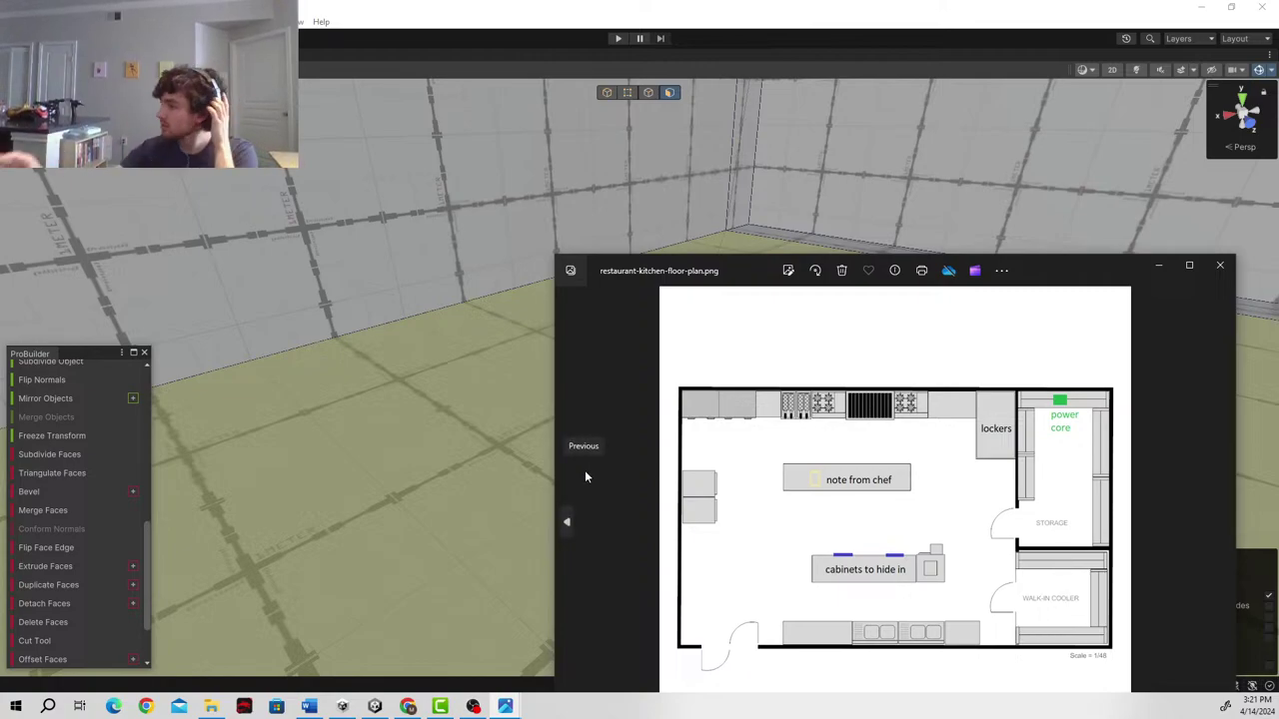
pyautogui.click(1159, 269)
# - Create a thin cube wall on the kitchen roof, about 0.32 thick, 3.5 high and 7.7 long
pyautogui.moveTo(1099, 307); pyautogui.dragTo(865, 339, button='right')
pyautogui.scroll(10, 45, 420)
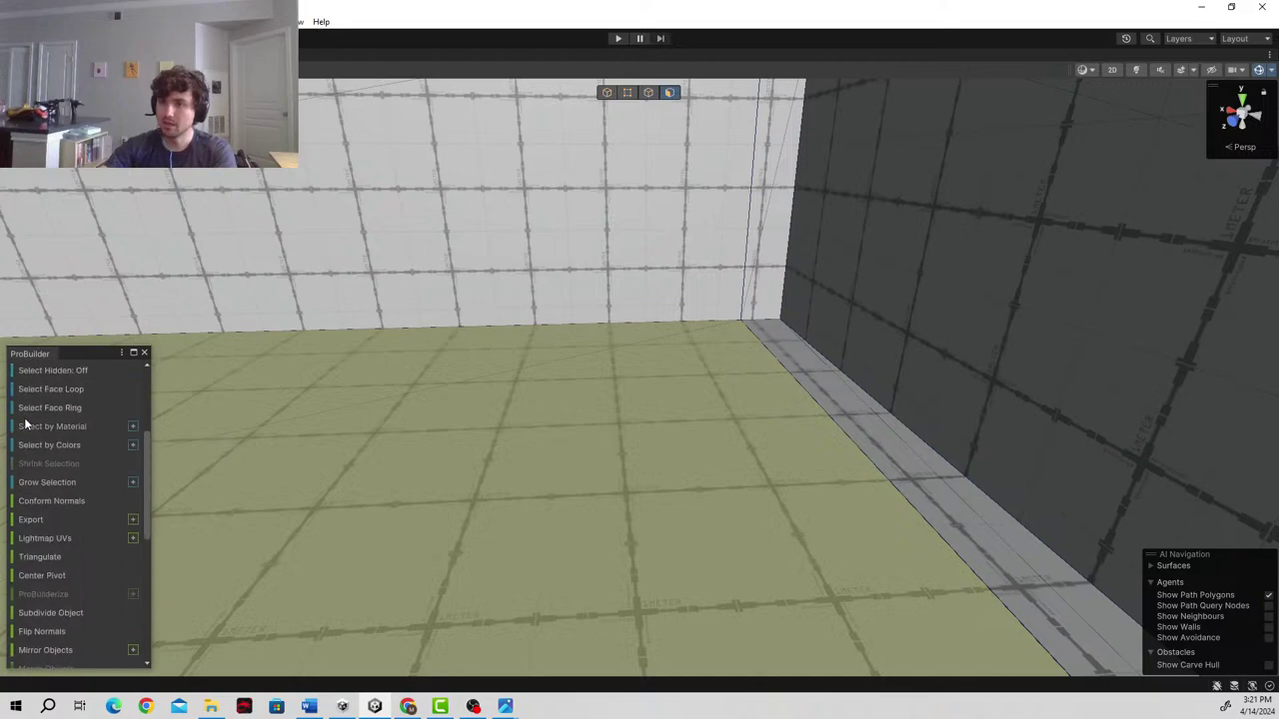
pyautogui.click(42, 371)
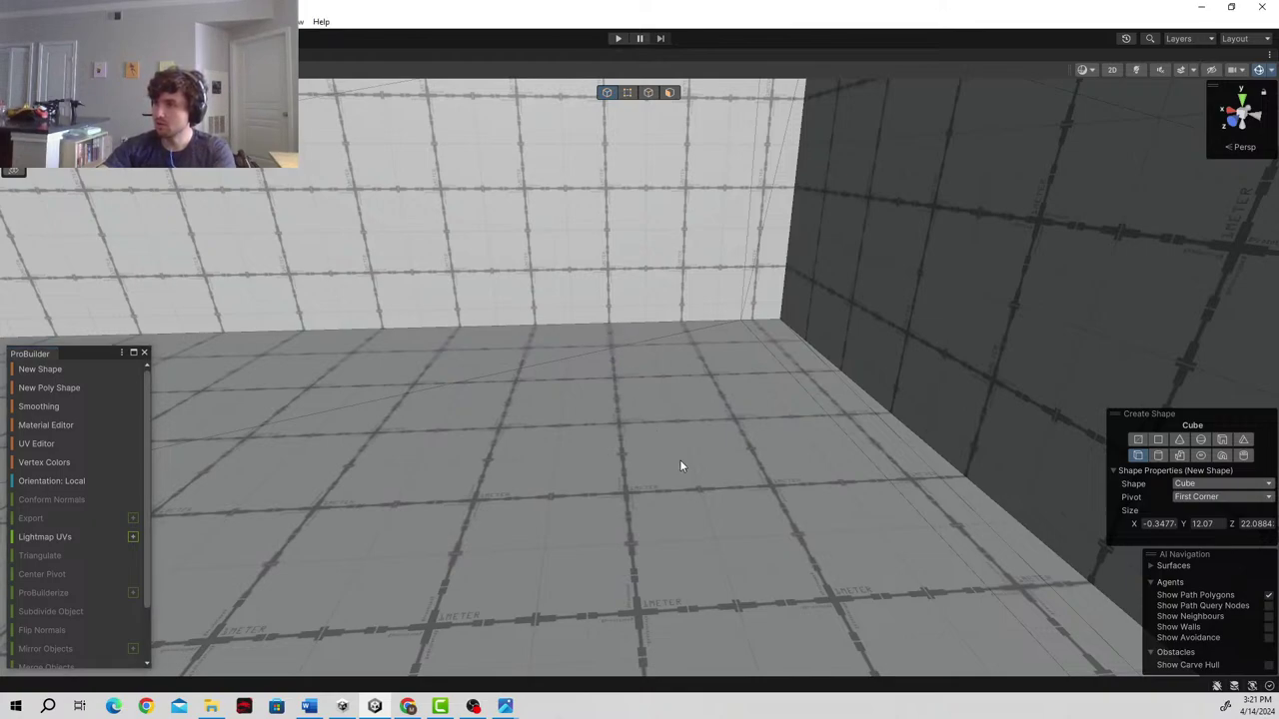
pyautogui.moveTo(736, 297); pyautogui.dragTo(532, 353, button='right')
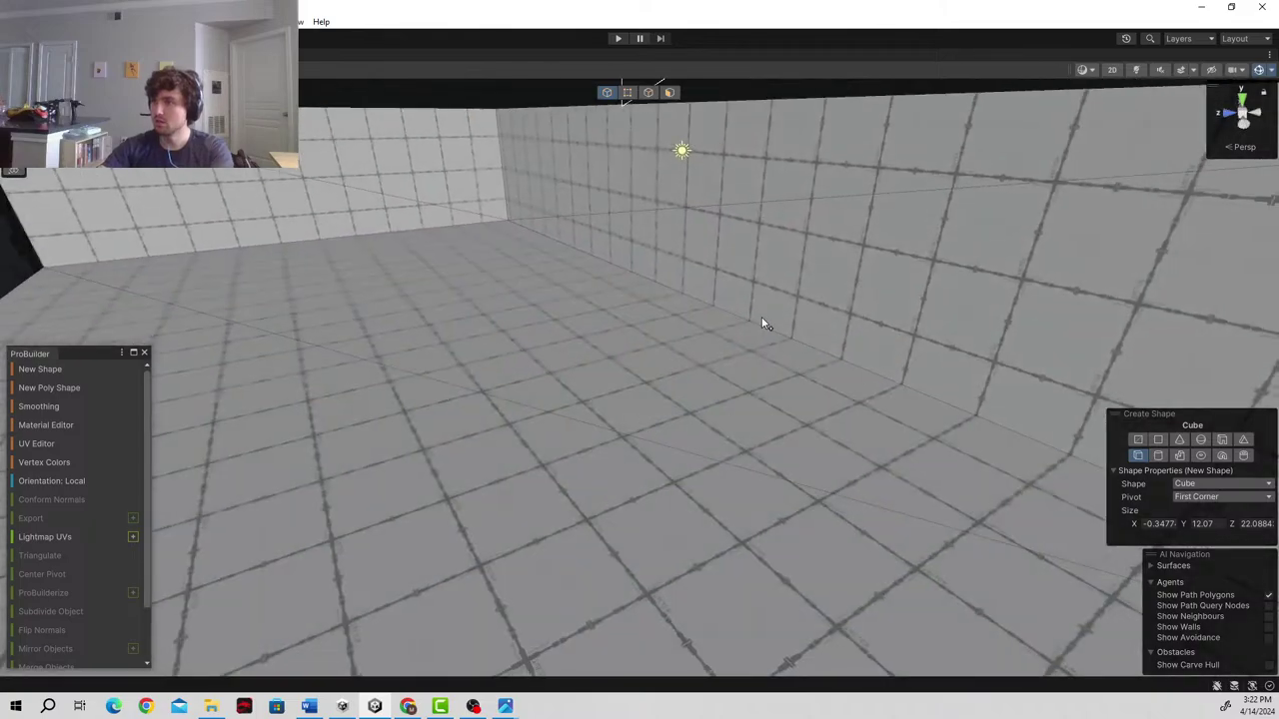
pyautogui.moveTo(898, 270); pyautogui.dragTo(707, 307, button='right')
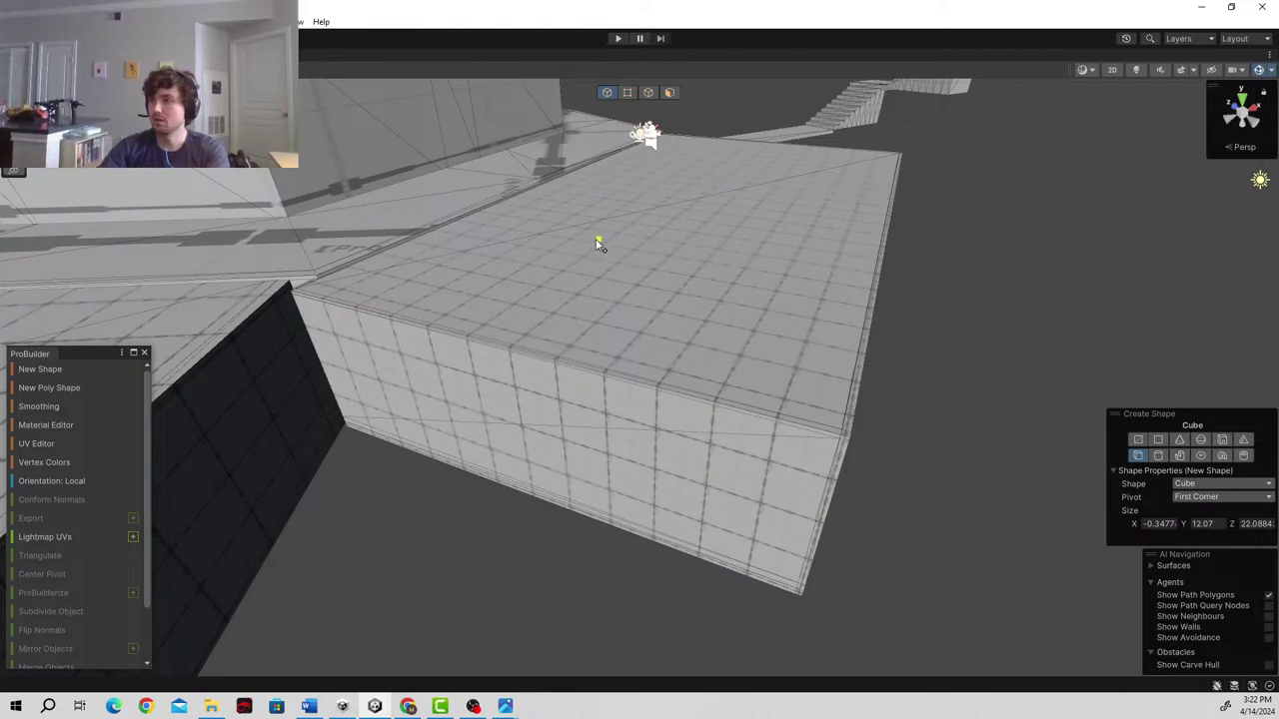
pyautogui.moveTo(580, 237); pyautogui.dragTo(778, 367)
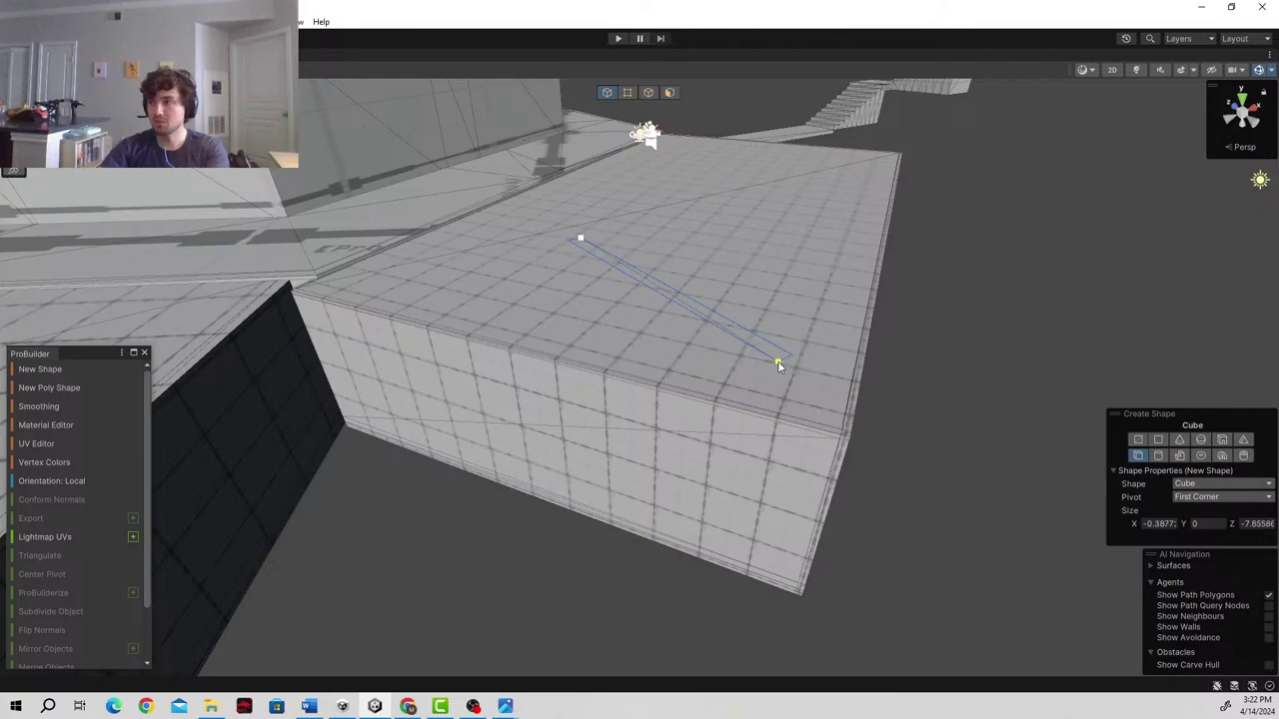
pyautogui.moveTo(778, 367); pyautogui.dragTo(783, 363)
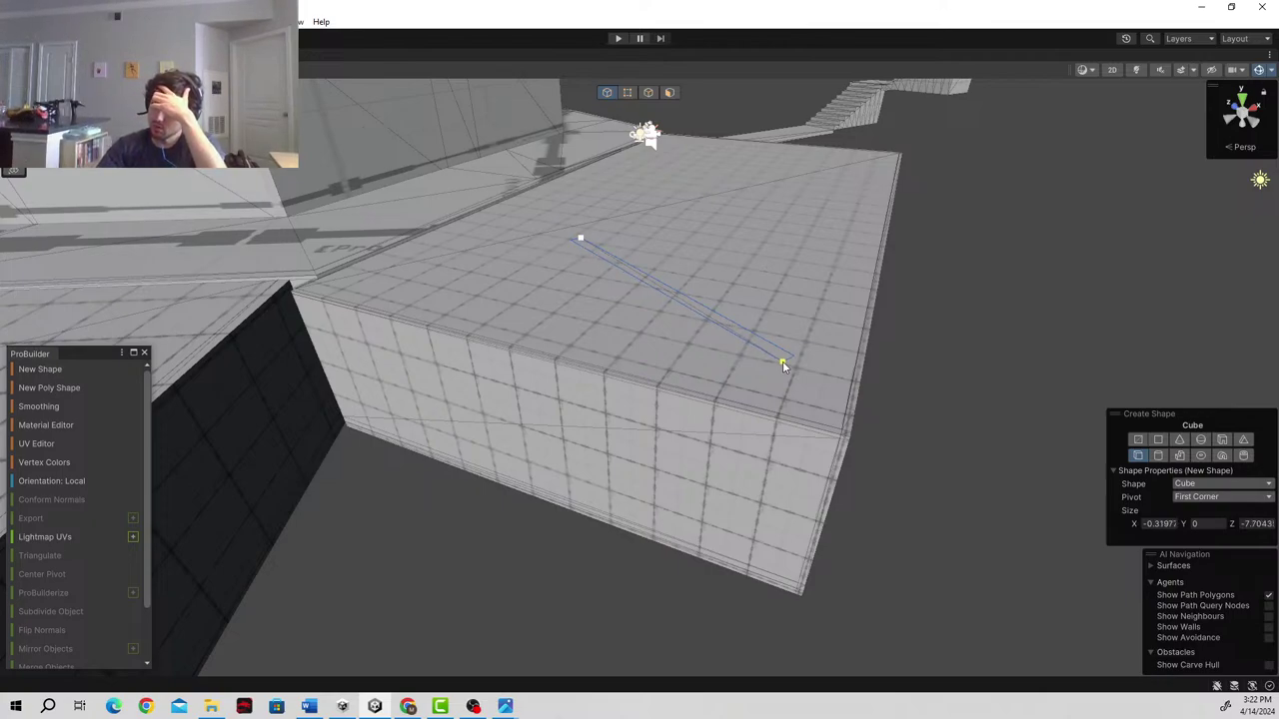
pyautogui.moveTo(782, 361); pyautogui.dragTo(785, 362)
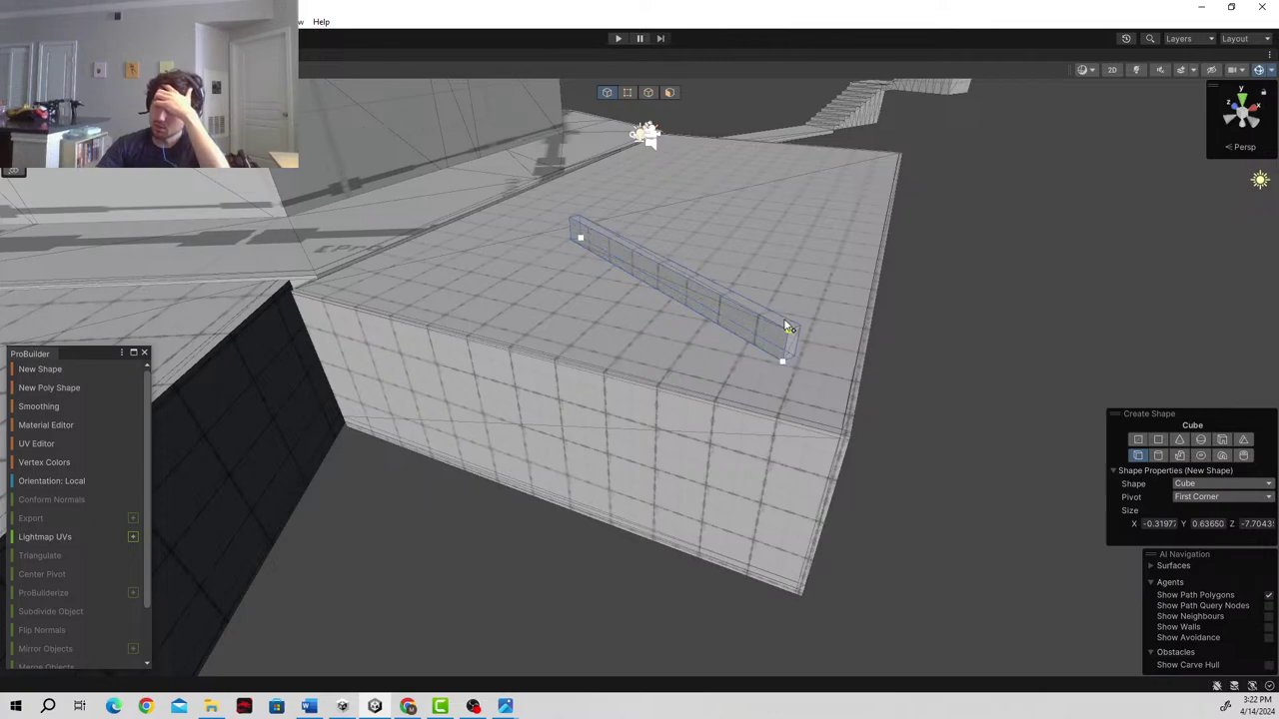
pyautogui.click(809, 153)
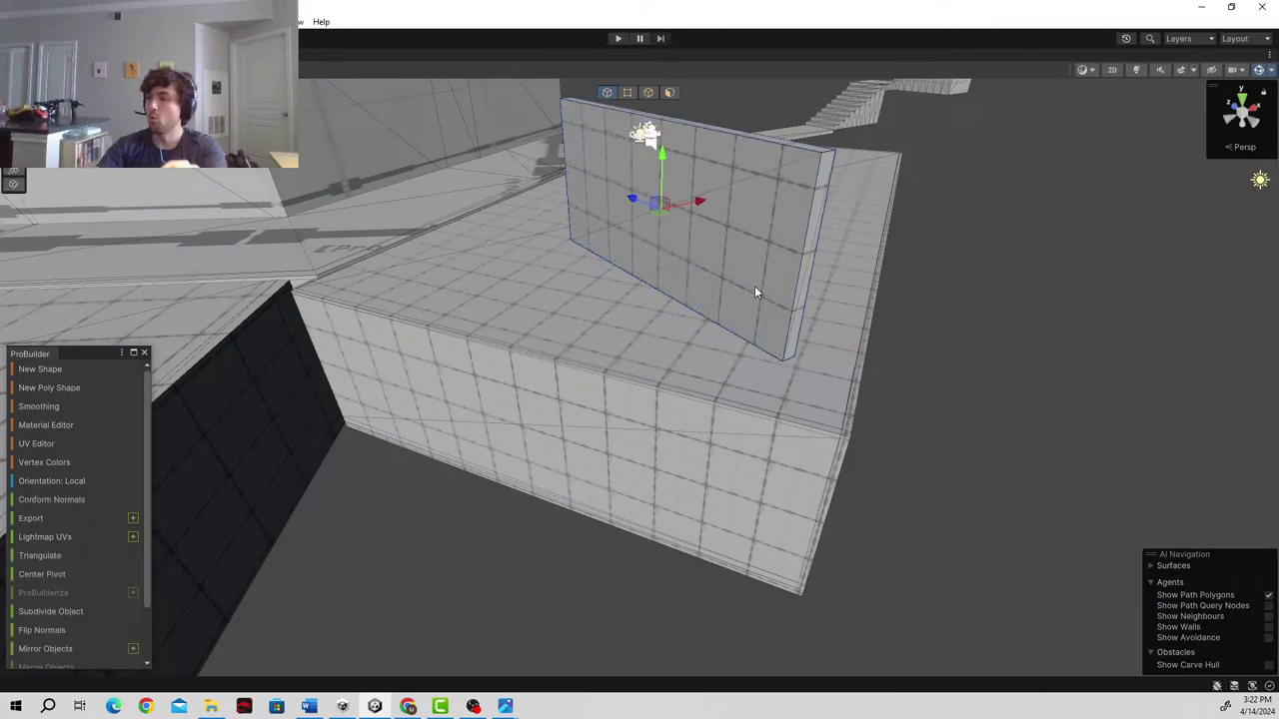
# - Try to shift the new wall block across the kitchen roof, and undo the move
pyautogui.moveTo(754, 285); pyautogui.dragTo(729, 219, button='right')
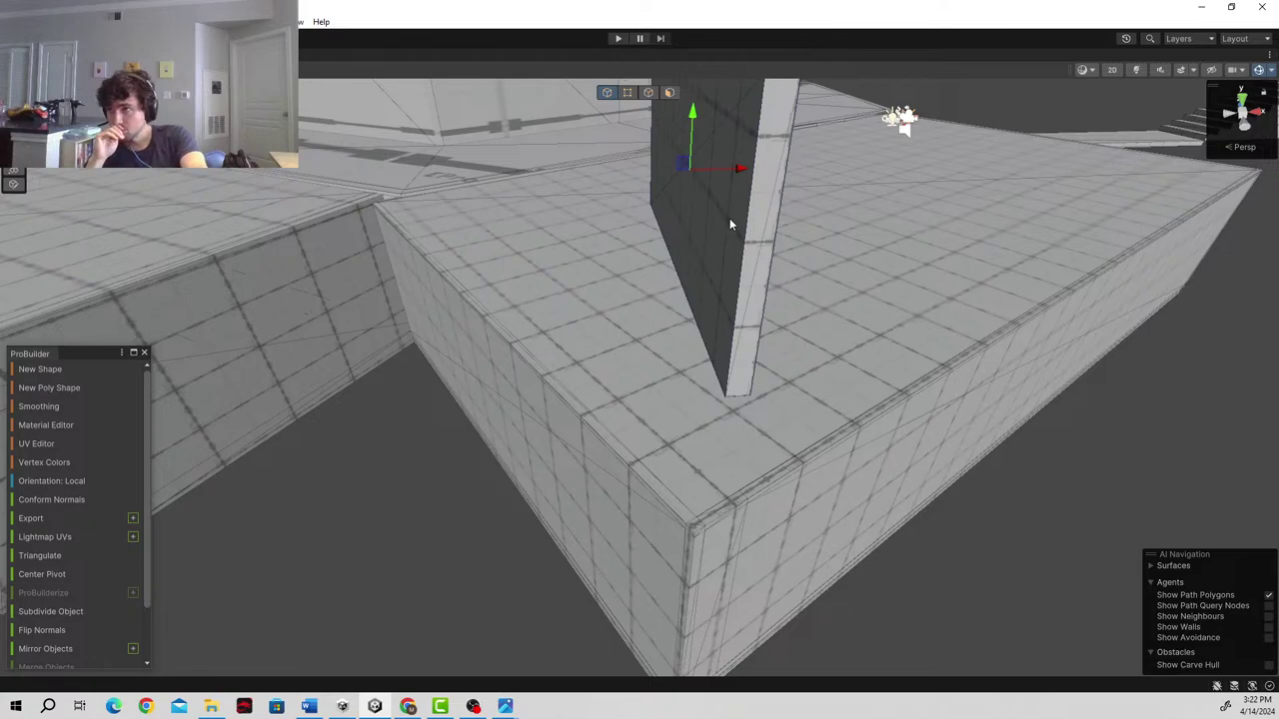
pyautogui.moveTo(514, 305); pyautogui.dragTo(615, 377, button='right')
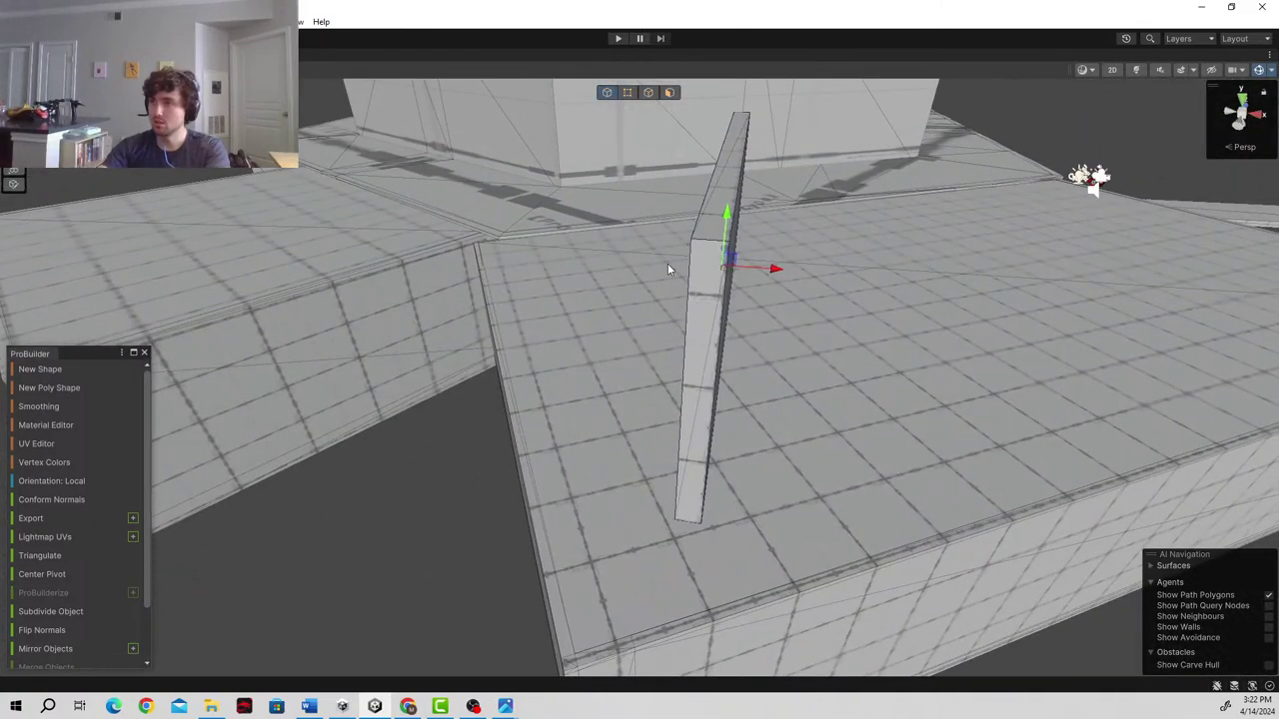
pyautogui.moveTo(1041, 283); pyautogui.dragTo(1072, 356, button='right')
pyautogui.moveTo(907, 449); pyautogui.dragTo(757, 490, button='right')
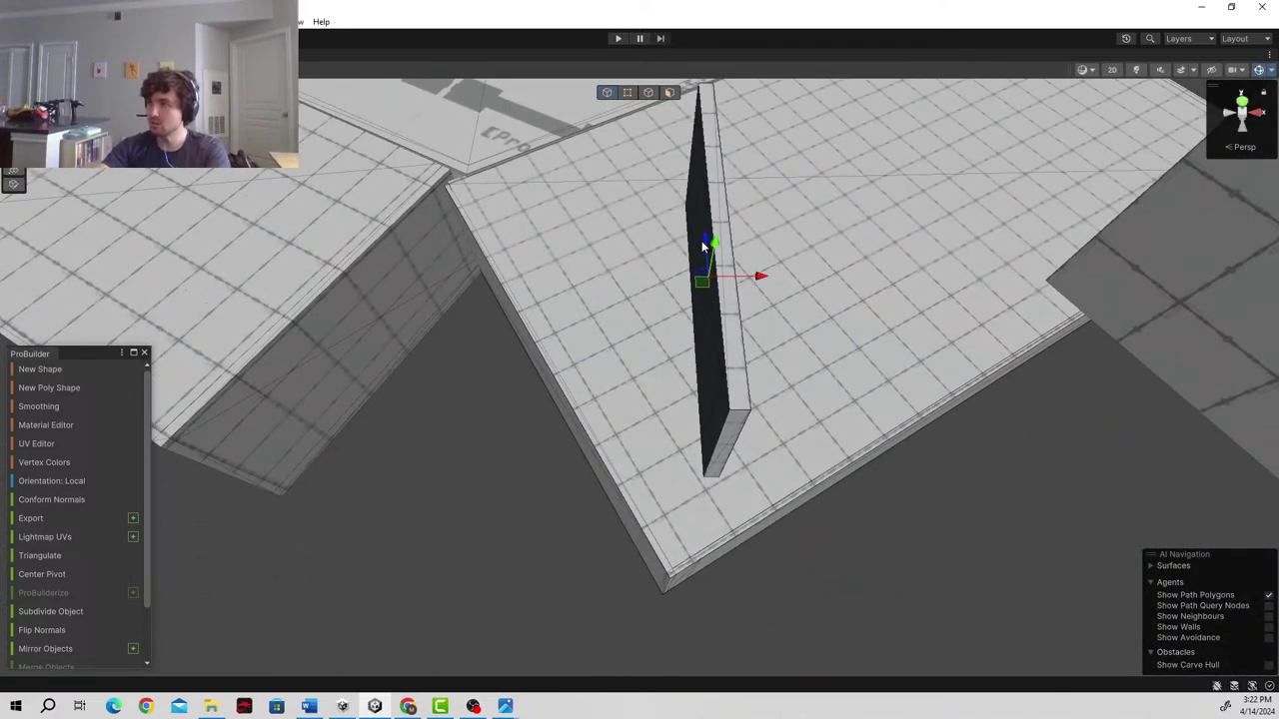
pyautogui.moveTo(702, 246); pyautogui.dragTo(766, 263)
pyautogui.hotkey('ctrl', 'z')
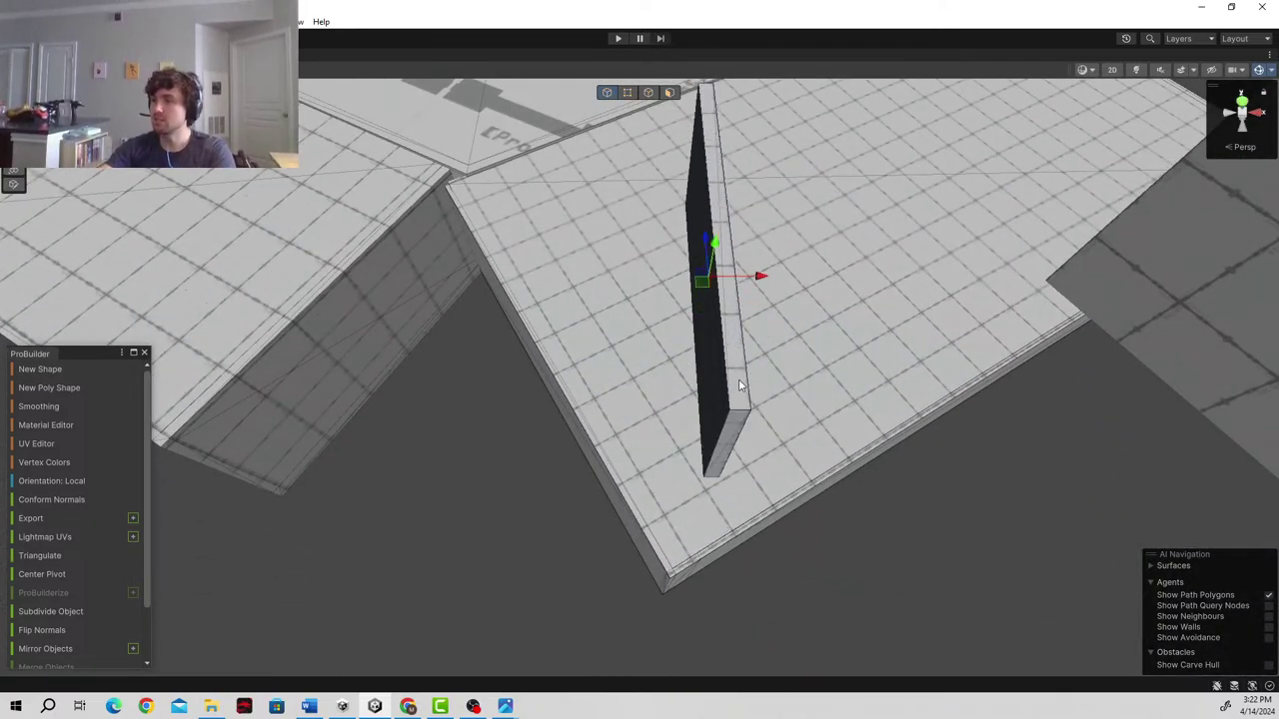
pyautogui.moveTo(740, 385); pyautogui.dragTo(812, 293, button='right')
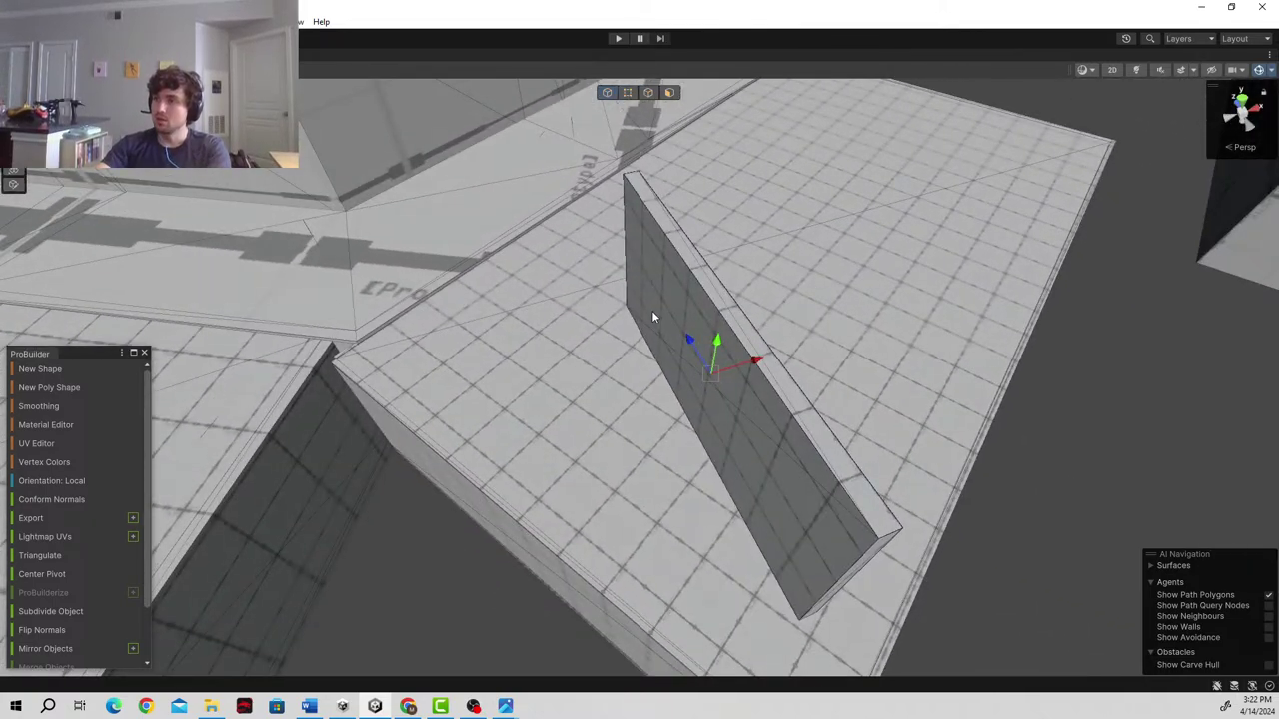
# - Restore the full editor layout, try Y rotations of 60 and -60 on the wall block, and set it to -30
pyautogui.hotkey('shift', 'space')
pyautogui.moveTo(597, 220); pyautogui.dragTo(435, 201, button='right')
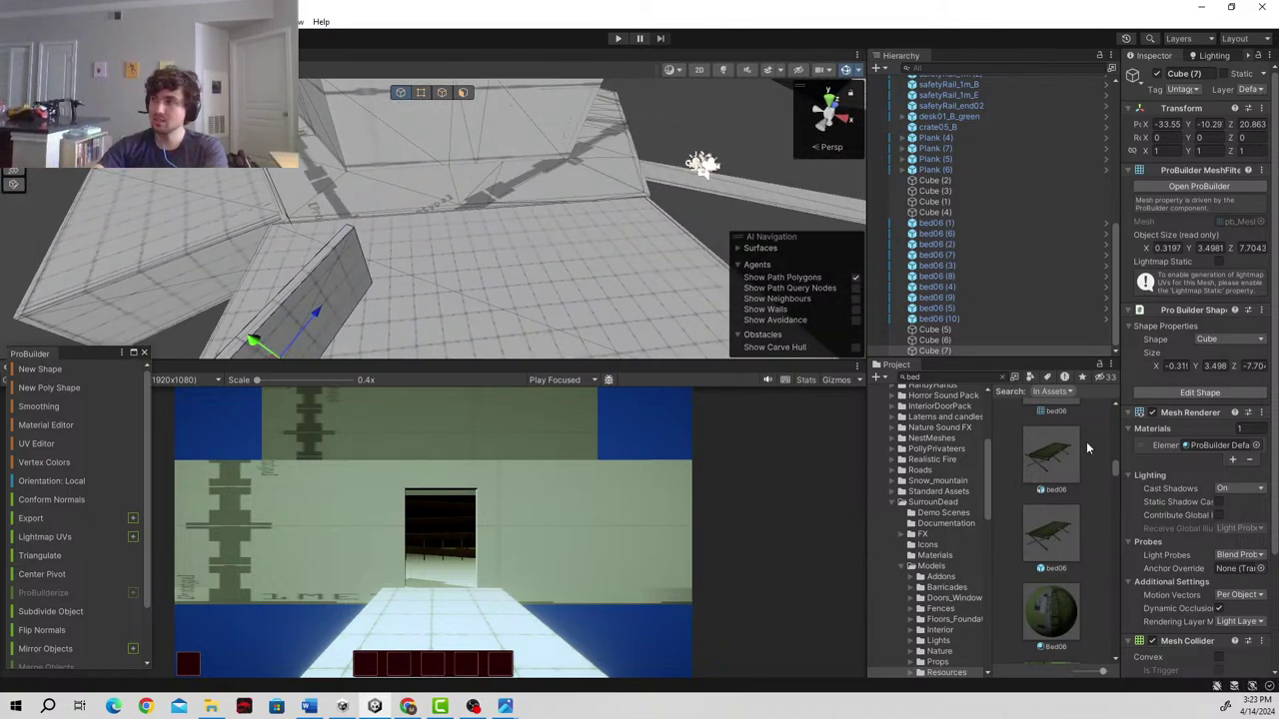
pyautogui.moveTo(667, 289); pyautogui.dragTo(603, 367, button='right')
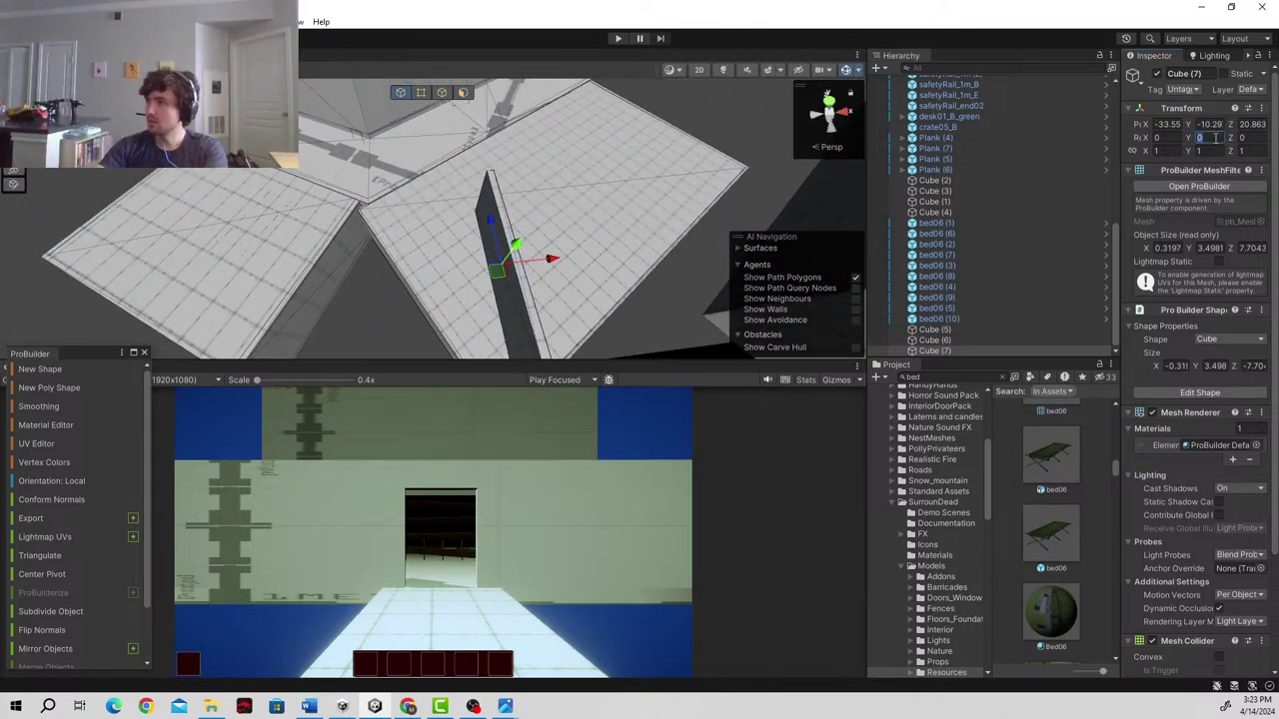
pyautogui.write('60')
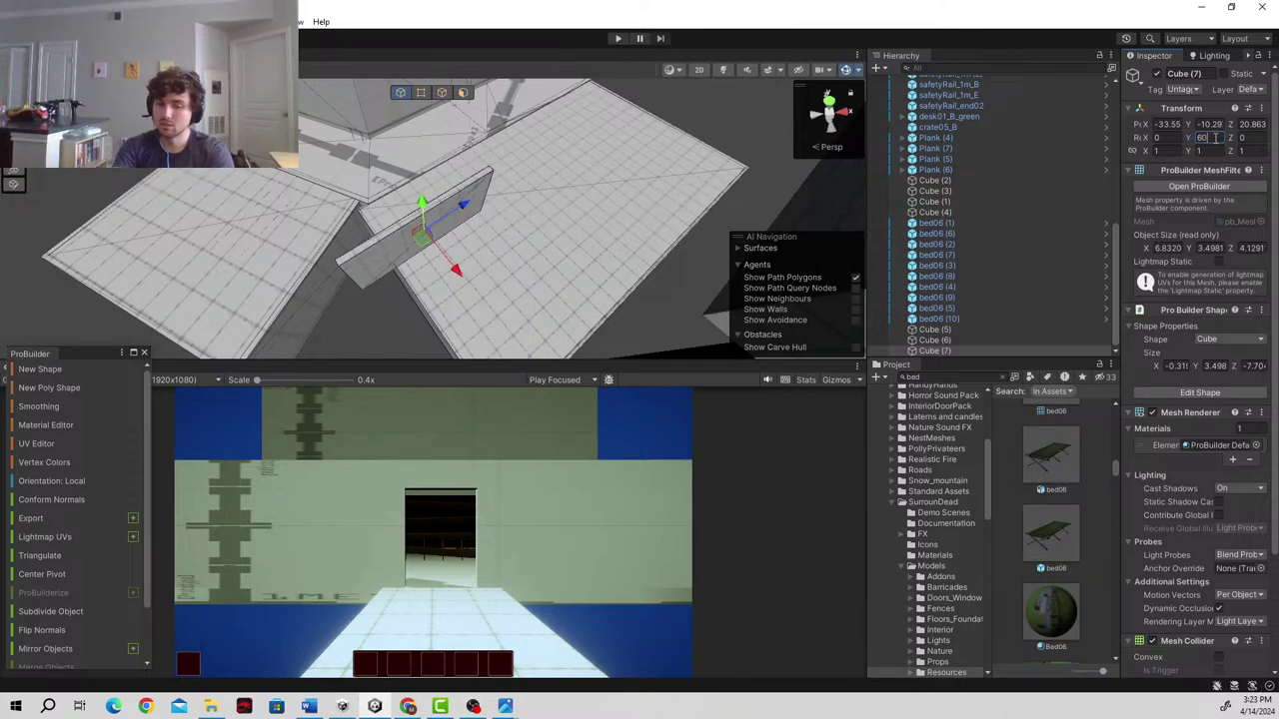
pyautogui.write('0')
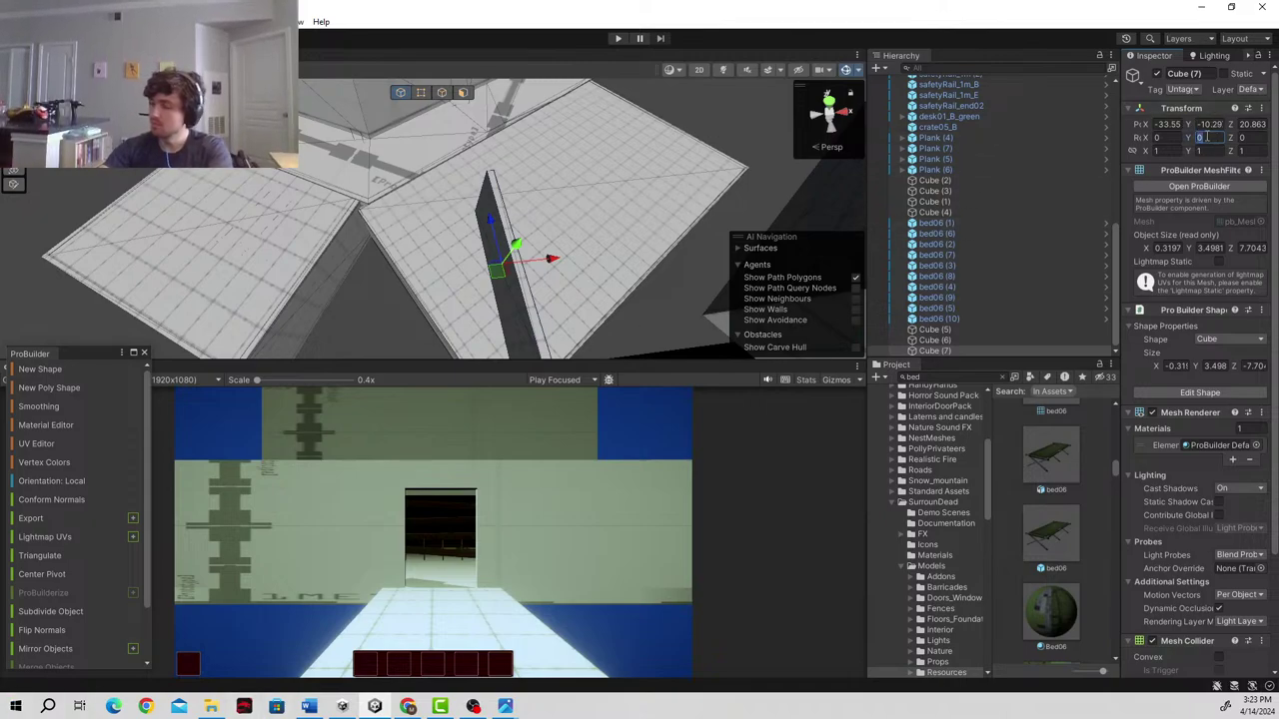
pyautogui.write('-60')
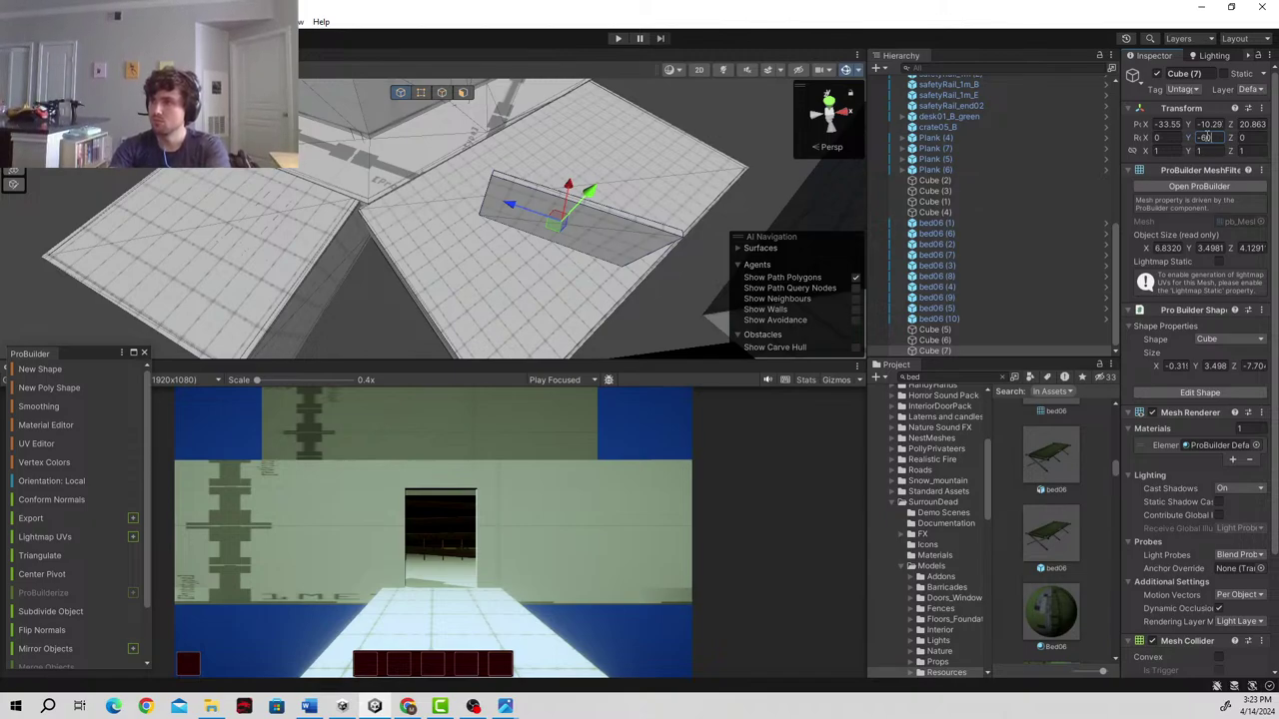
pyautogui.press('BackSpace')
pyautogui.press('BackSpace')
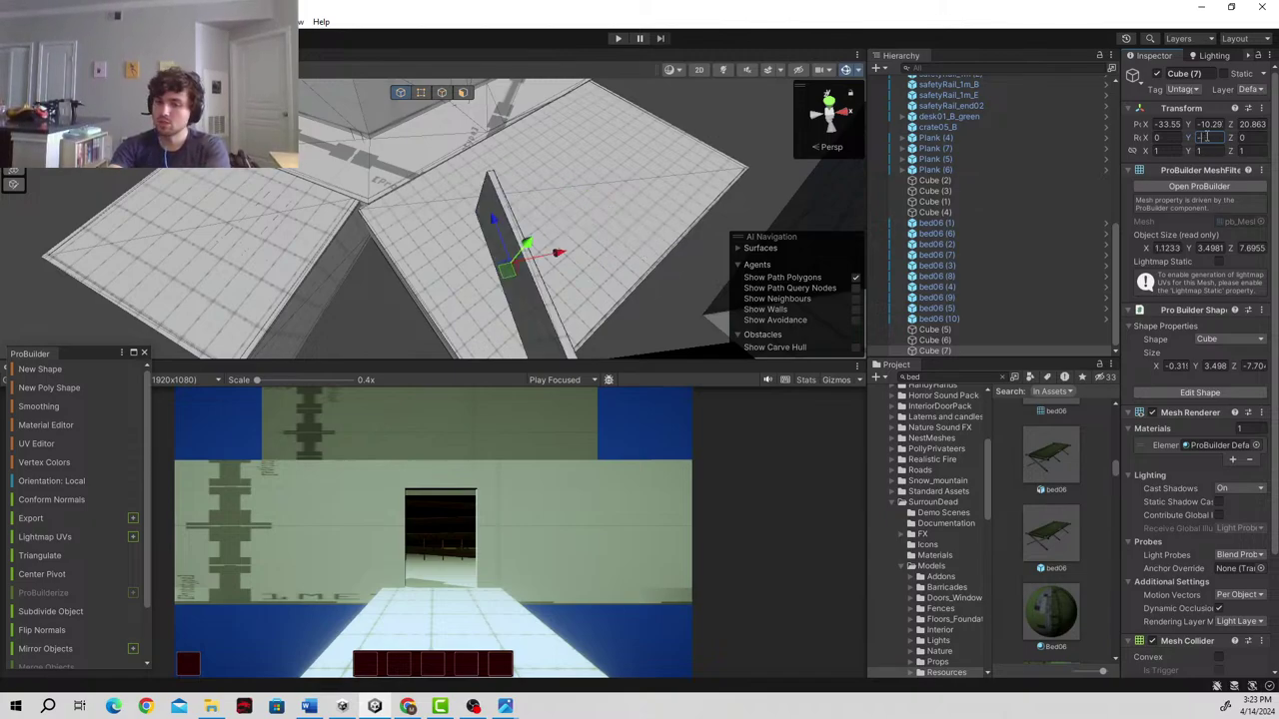
pyautogui.press('BackSpace')
pyautogui.write('30')
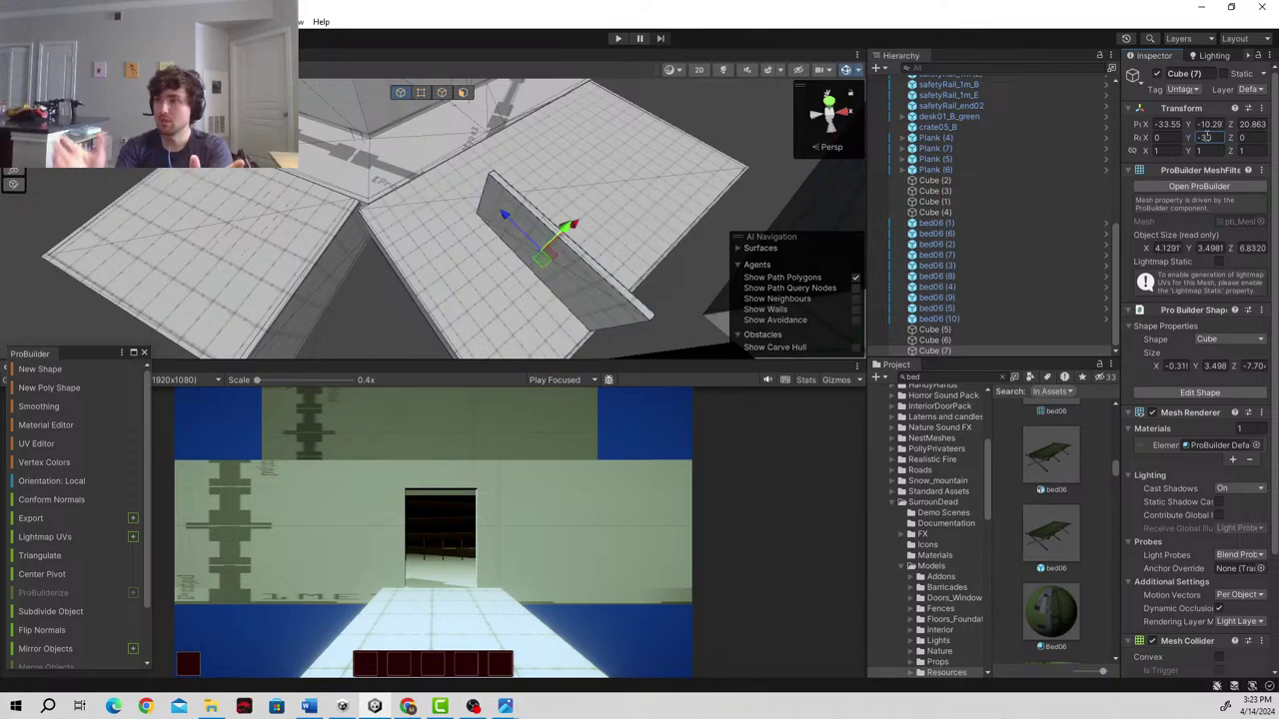
# - Lower the wall block from the roof into the kitchen, to a Y position of about -13.98
pyautogui.moveTo(562, 172); pyautogui.dragTo(637, 178, button='right')
pyautogui.keyDown('alt'); pyautogui.moveTo(636, 176); pyautogui.dragTo(611, 242); pyautogui.keyUp('alt')
pyautogui.moveTo(611, 243); pyautogui.dragTo(652, 156, button='right')
pyautogui.keyDown('alt'); pyautogui.moveTo(653, 158); pyautogui.dragTo(444, 149); pyautogui.keyUp('alt')
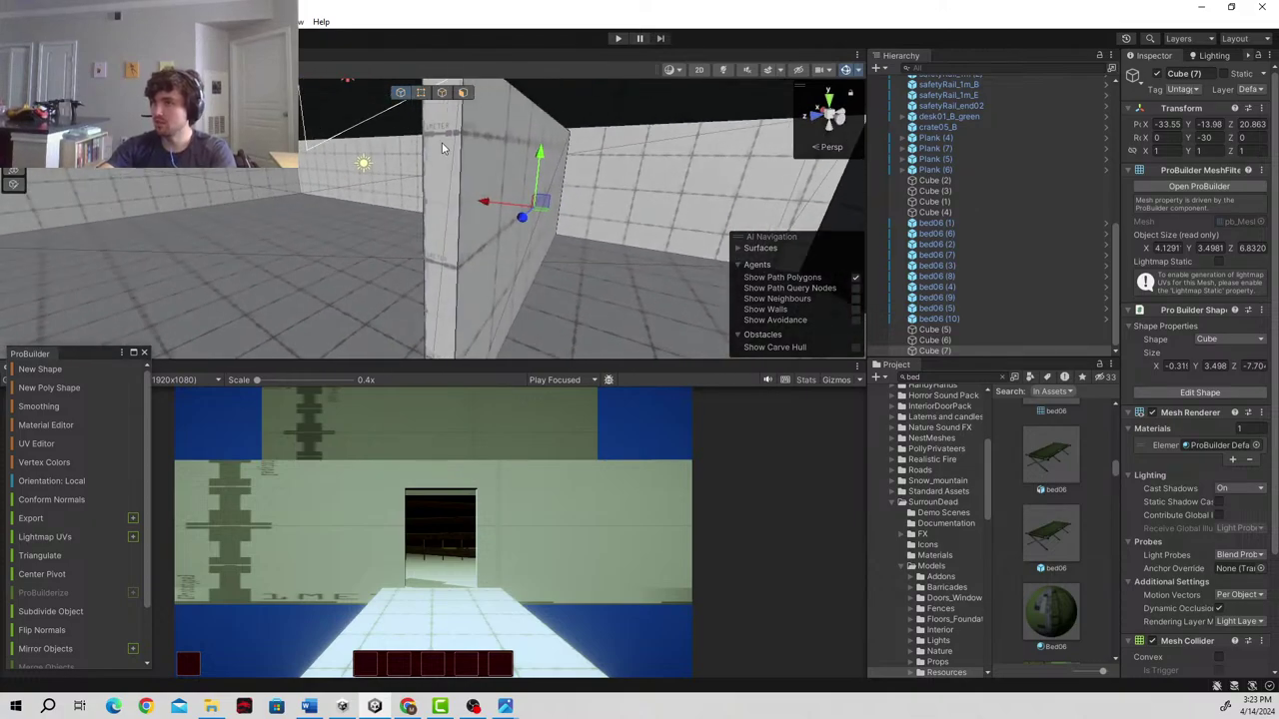
# - Select the wall block's broad side face and move it inward to make the partition thinner
pyautogui.click(462, 92)
pyautogui.click(523, 269)
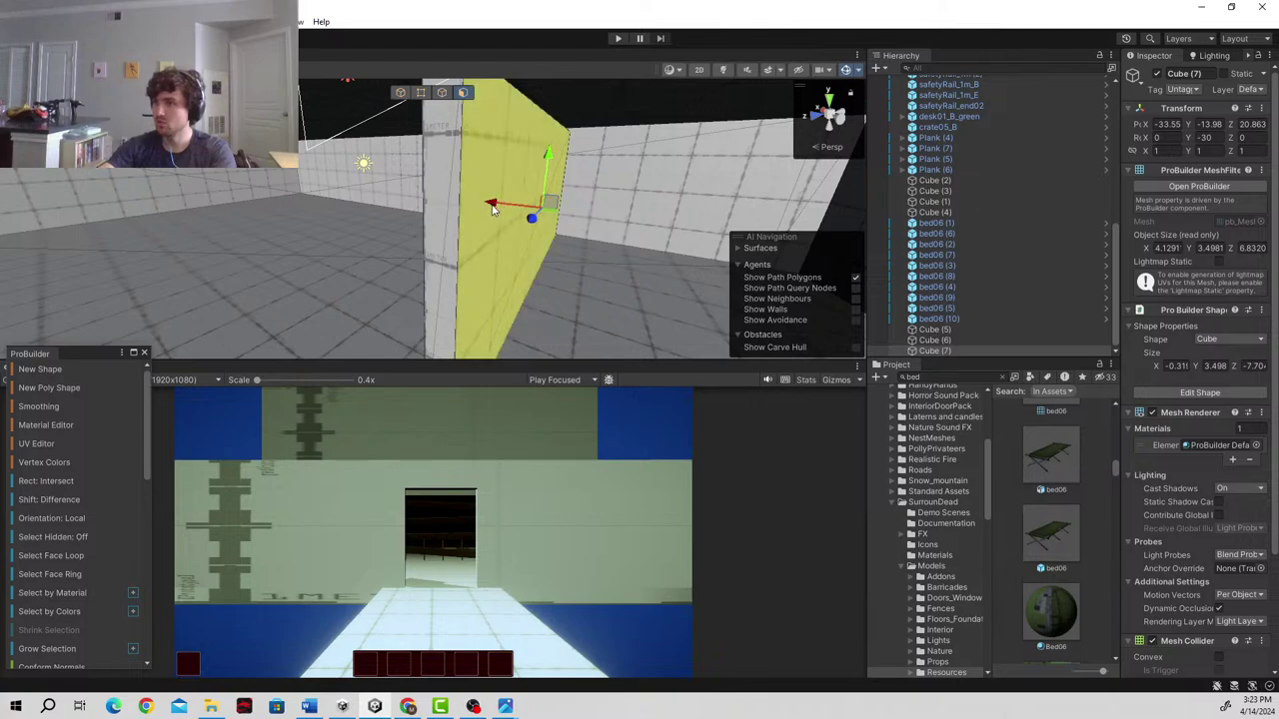
pyautogui.moveTo(496, 208); pyautogui.dragTo(480, 211)
pyautogui.press('a')
pyautogui.moveTo(487, 232); pyautogui.dragTo(518, 260, button='right')
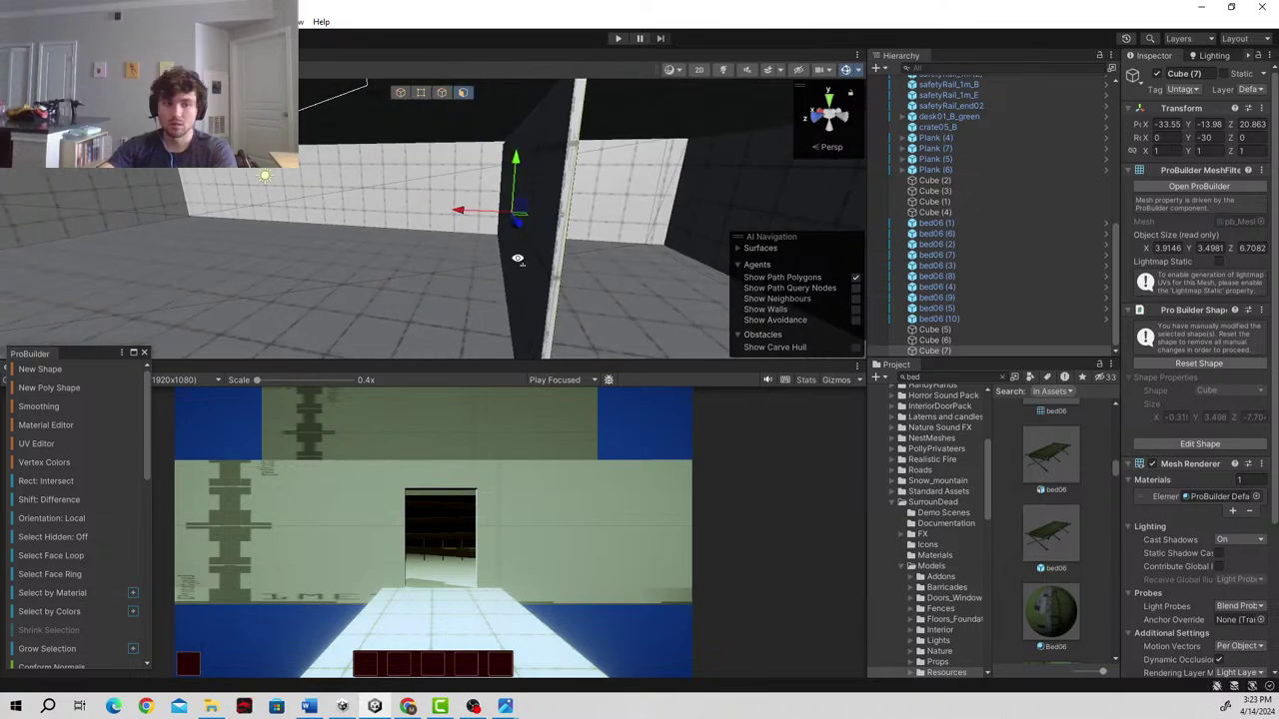
pyautogui.keyDown('alt'); pyautogui.moveTo(518, 259); pyautogui.dragTo(507, 254); pyautogui.keyUp('alt')
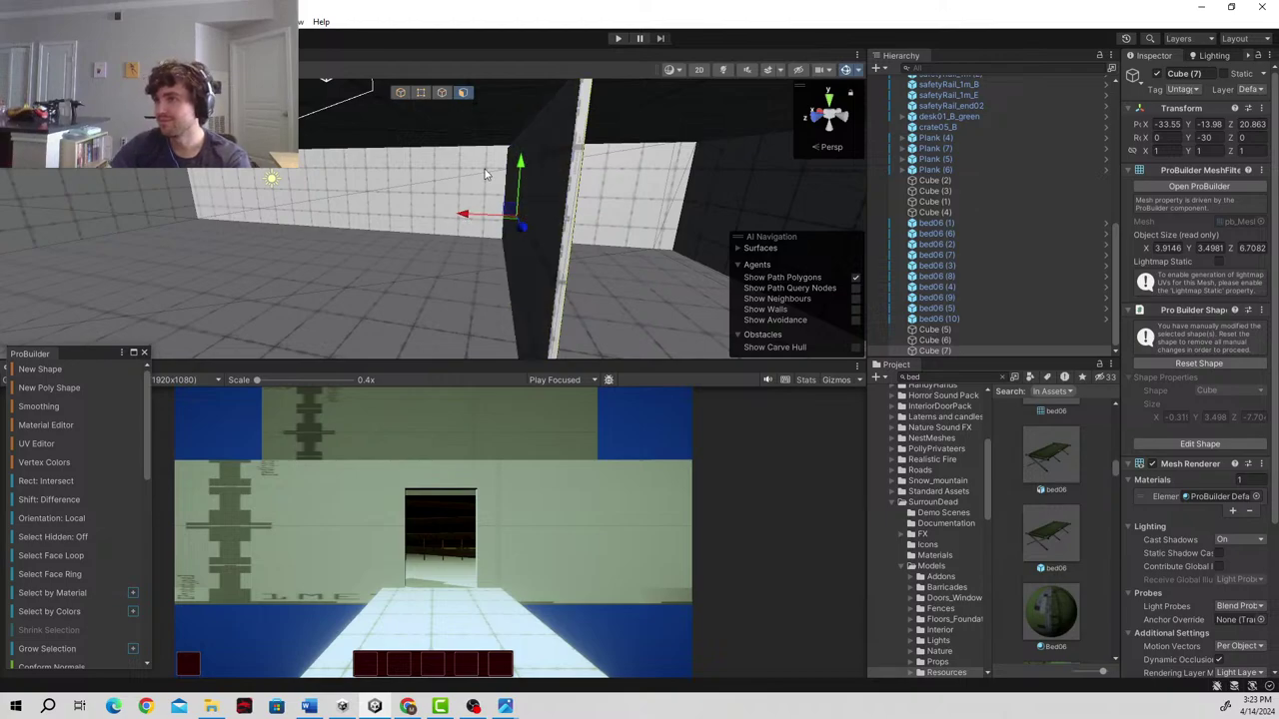
# - Slide the whole partition wall block across the kitchen to about X -34.08, Z 20.56
pyautogui.click(400, 92)
pyautogui.moveTo(472, 217); pyautogui.dragTo(501, 221)
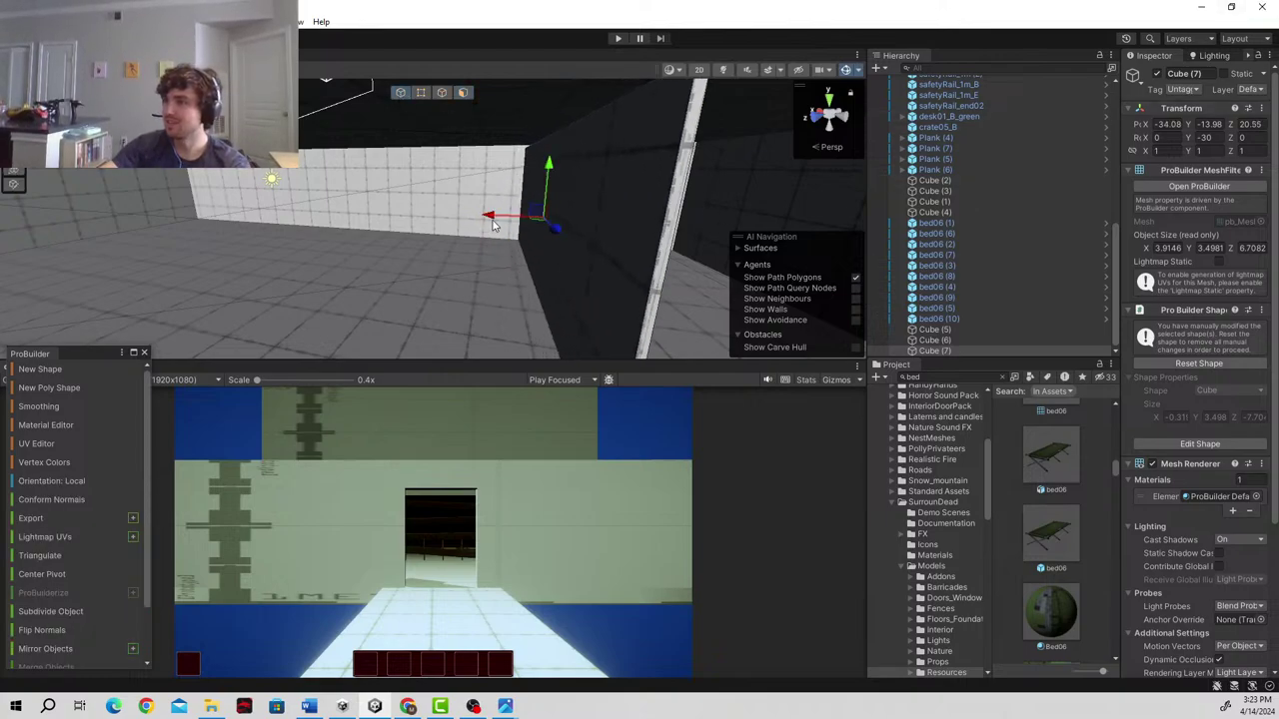
pyautogui.press('w')
pyautogui.moveTo(500, 222); pyautogui.dragTo(772, 281, button='right')
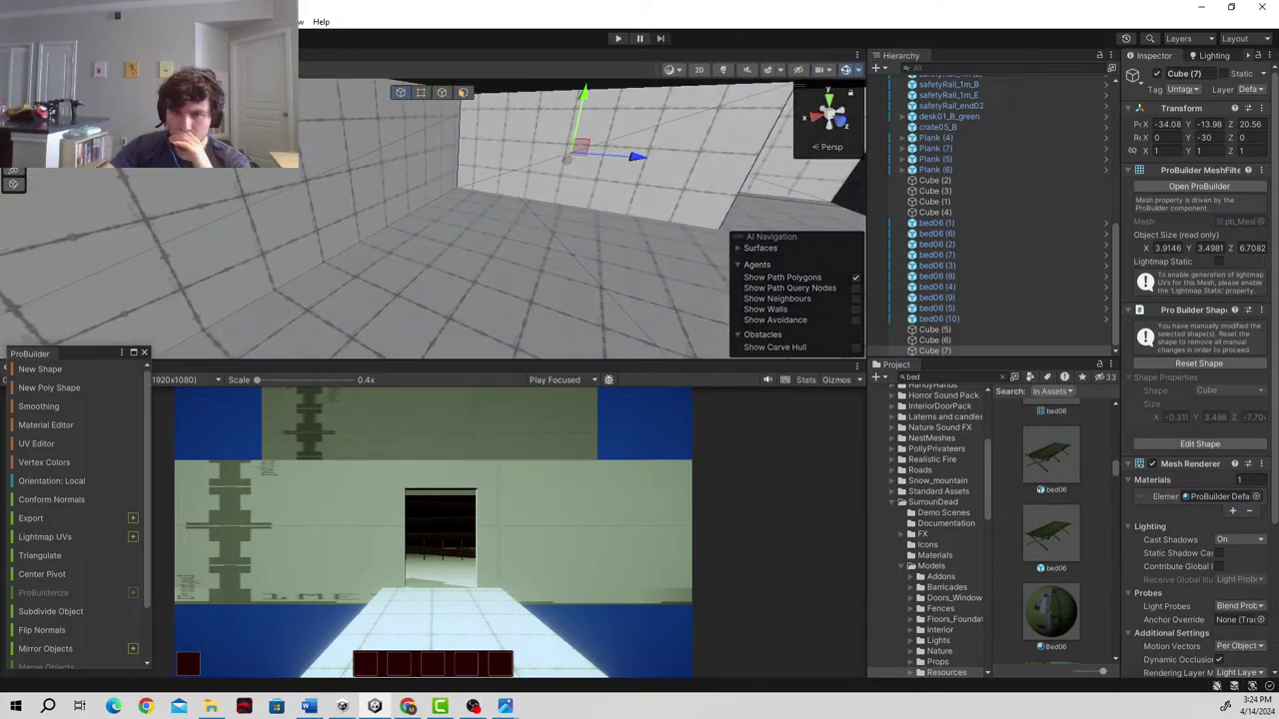
# - Check the restaurant kitchen floor plan, and slide the partition wall further to about X -34.61, Z 20.25
pyautogui.hotkey('alt', 'Tab')
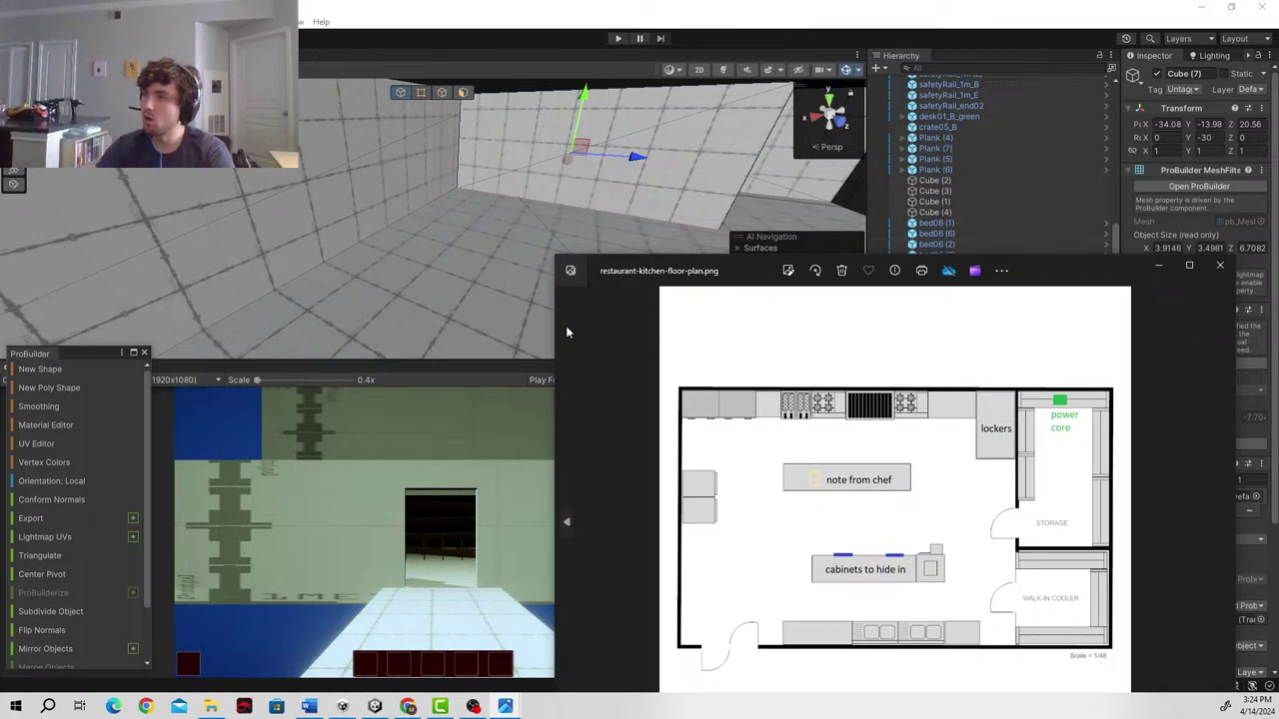
pyautogui.click(1157, 266)
pyautogui.moveTo(470, 266); pyautogui.dragTo(314, 193, button='right')
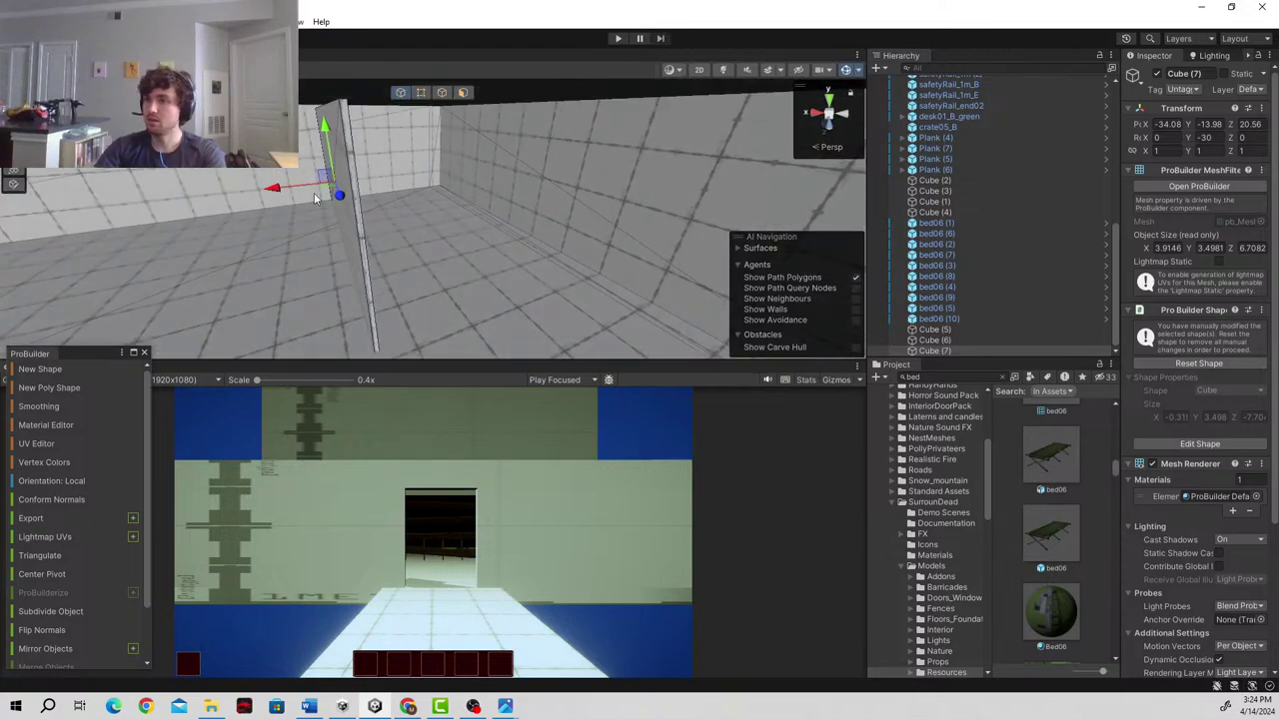
pyautogui.moveTo(276, 190); pyautogui.dragTo(335, 189)
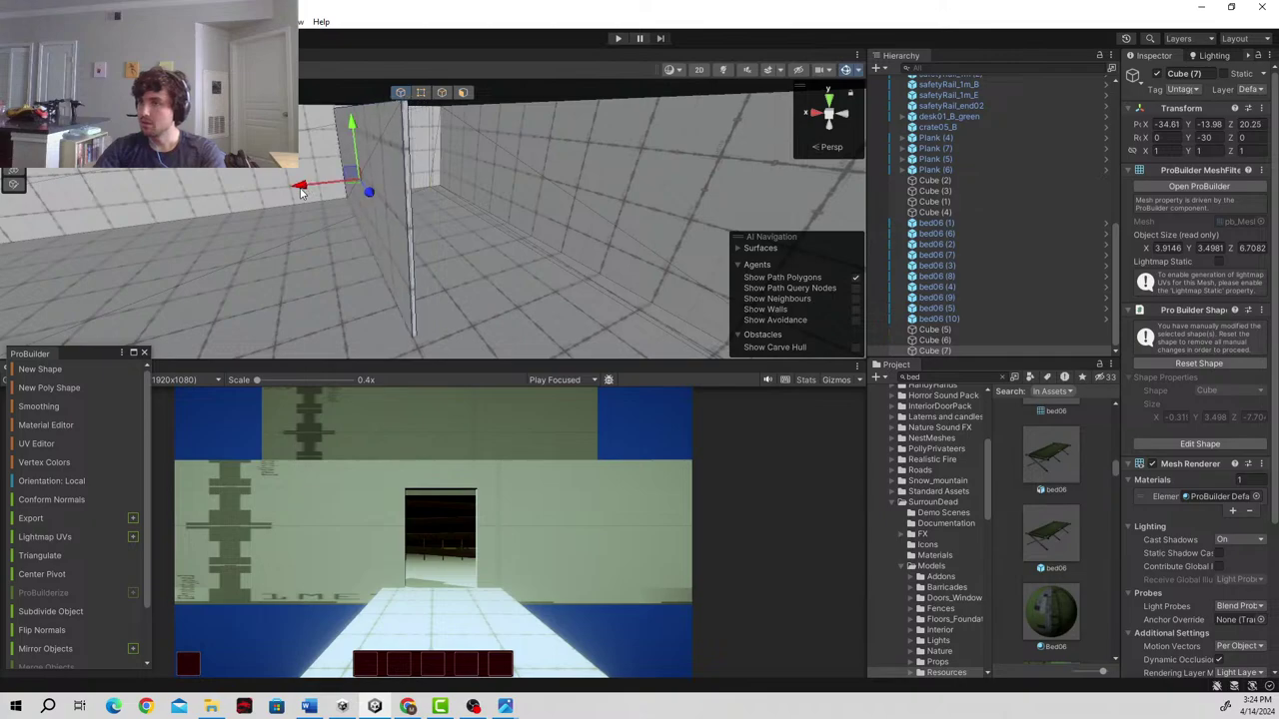
# - Select the partition wall's narrow end face and extend it along its length to the far kitchen wall
pyautogui.moveTo(335, 190); pyautogui.dragTo(324, 160, button='right')
pyautogui.click(465, 92)
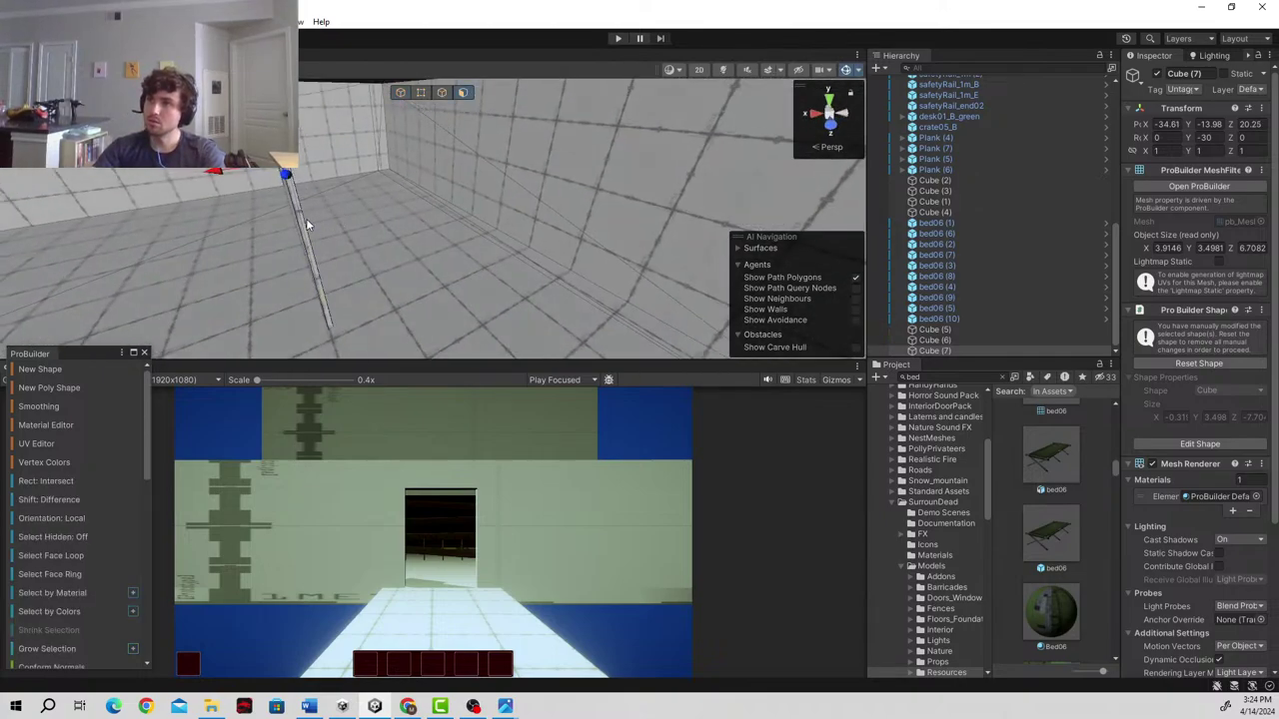
pyautogui.click(303, 223)
pyautogui.moveTo(306, 223); pyautogui.dragTo(559, 248, button='right')
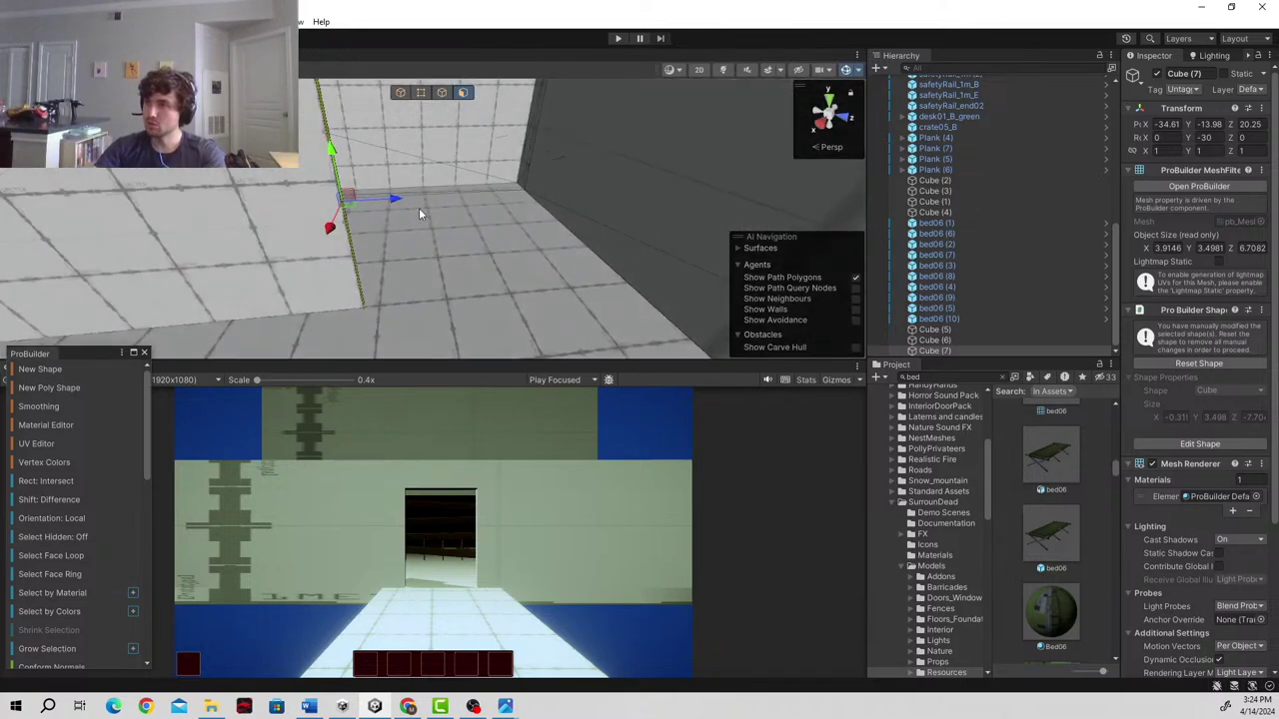
pyautogui.moveTo(392, 206); pyautogui.dragTo(717, 194, button='right')
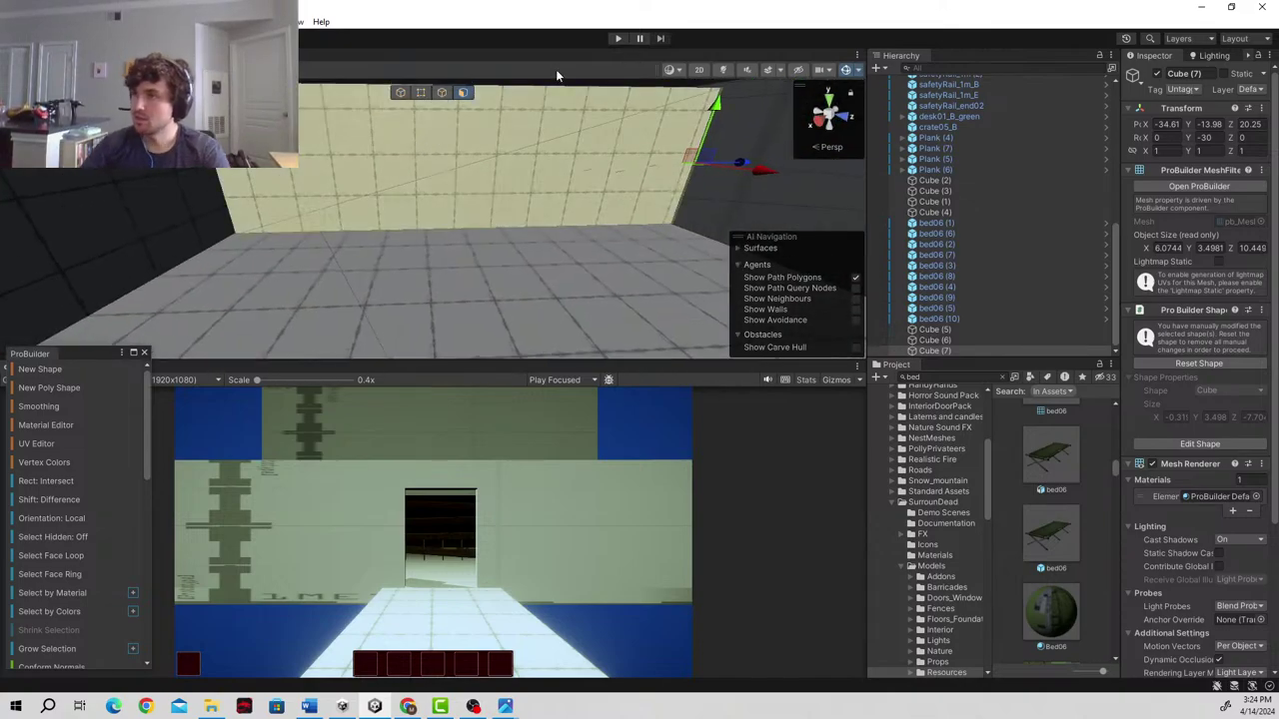
# - Try to select the partition wall's long lower edge in edge mode with Wireframe shading
pyautogui.press('j')
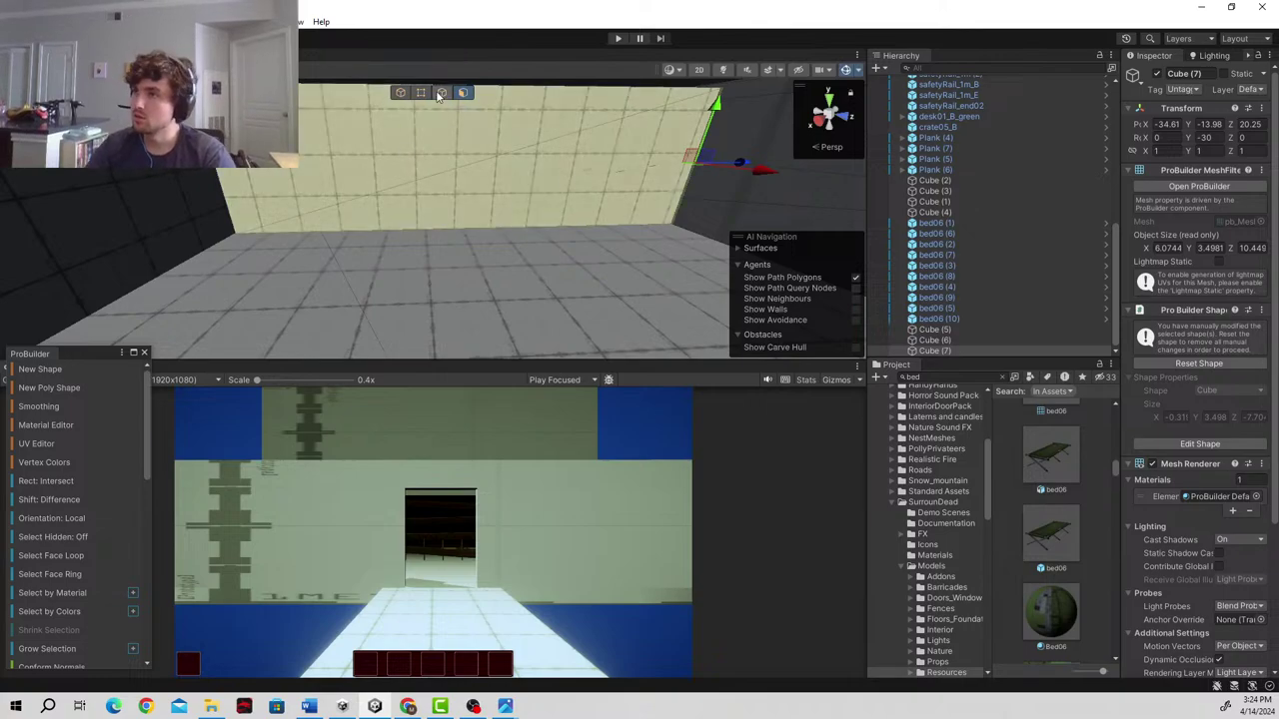
pyautogui.moveTo(634, 191); pyautogui.dragTo(587, 171, button='right')
pyautogui.scroll(4, 591, 155)
pyautogui.click(474, 250)
pyautogui.moveTo(497, 250); pyautogui.dragTo(400, 258, button='right')
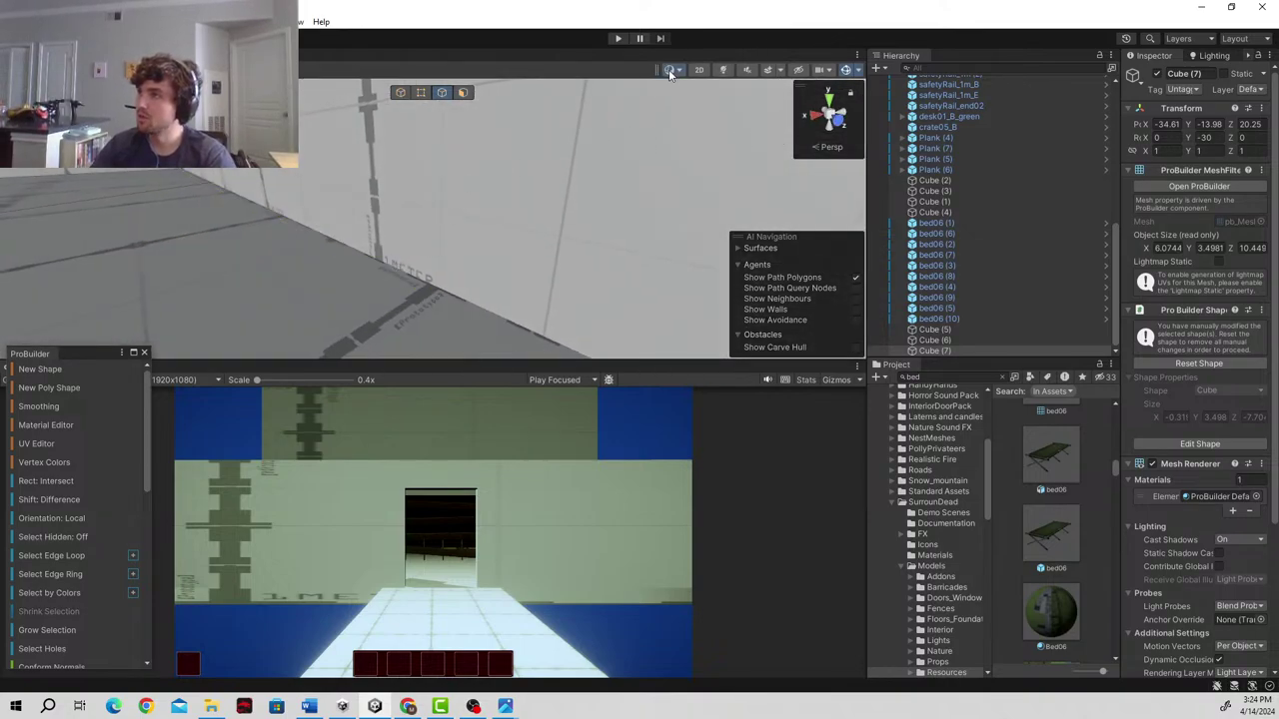
pyautogui.click(669, 71)
pyautogui.click(700, 106)
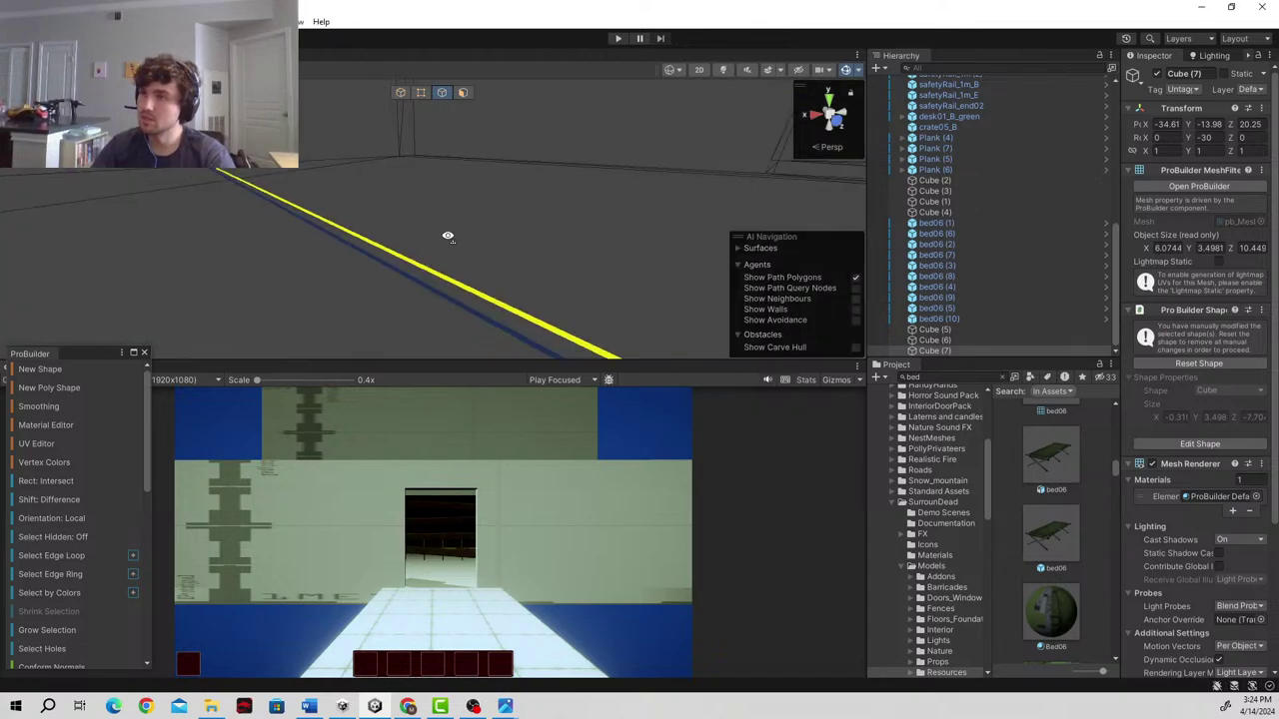
pyautogui.click(248, 285)
pyautogui.moveTo(248, 285); pyautogui.dragTo(364, 170, button='right')
pyautogui.click(406, 262)
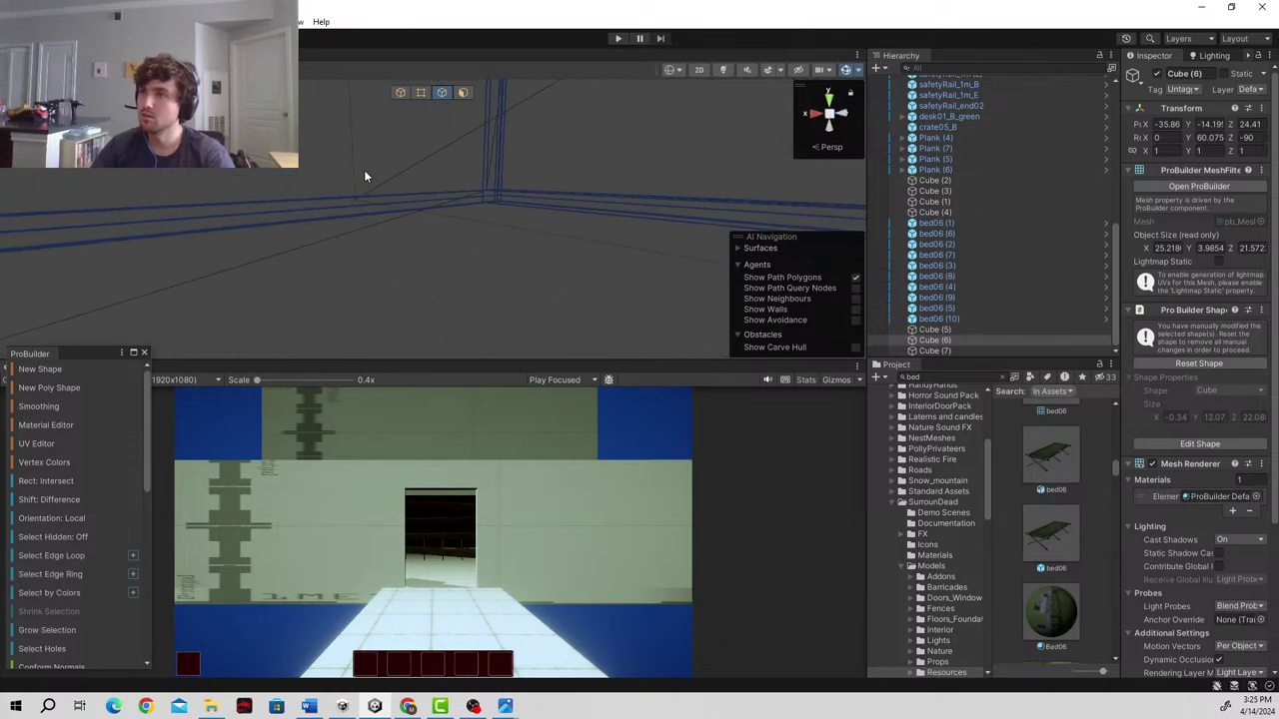
# - Change the scene shading to Shaded Wireframe and reselect the partition wall as a whole object
pyautogui.click(670, 68)
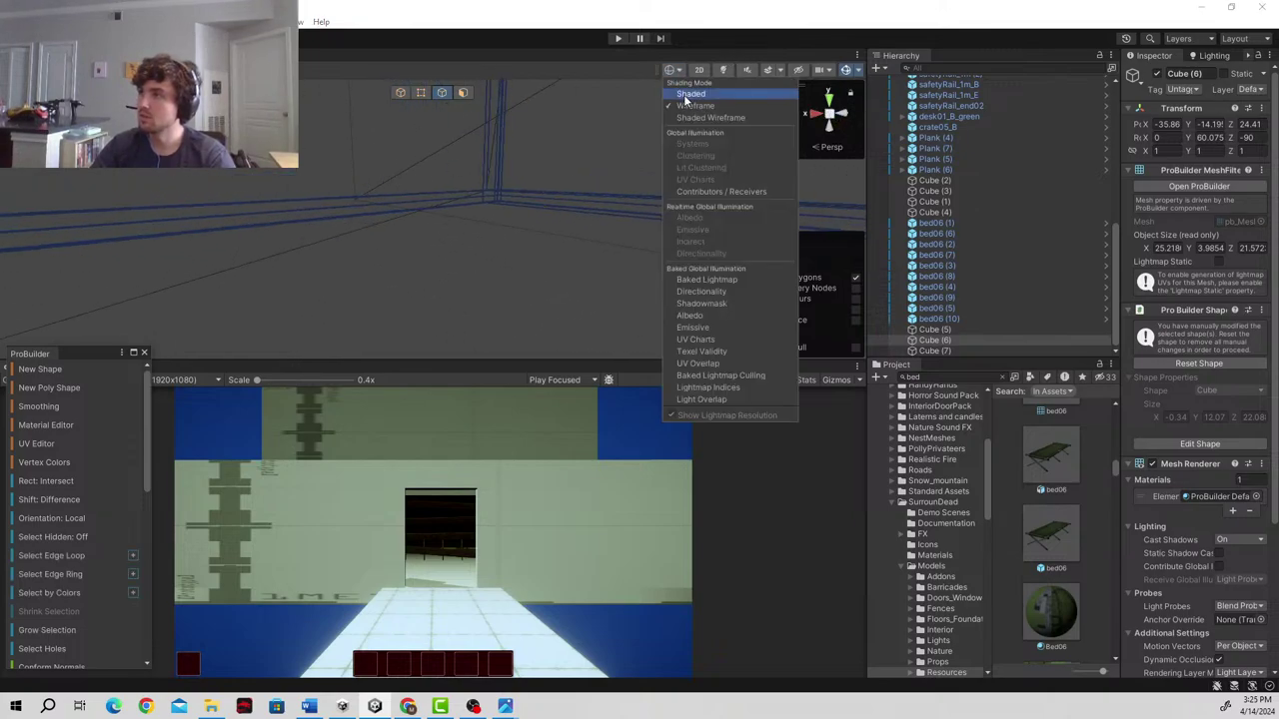
pyautogui.click(704, 118)
pyautogui.moveTo(439, 173)
pyautogui.mouseDown(button='right')
pyautogui.moveTo(668, 234)
pyautogui.moveTo(925, 210)
pyautogui.moveTo(486, 103)
pyautogui.mouseUp(button='right')
pyautogui.click(399, 93)
pyautogui.moveTo(407, 157); pyautogui.dragTo(610, 248, button='right')
pyautogui.click(494, 251)
pyautogui.moveTo(494, 251); pyautogui.dragTo(752, 89, button='right')
# - Switch to Wireframe shading, select the partition wall's long lower edge, and insert an edge loop across it
pyautogui.click(440, 93)
pyautogui.click(672, 69)
pyautogui.click(705, 111)
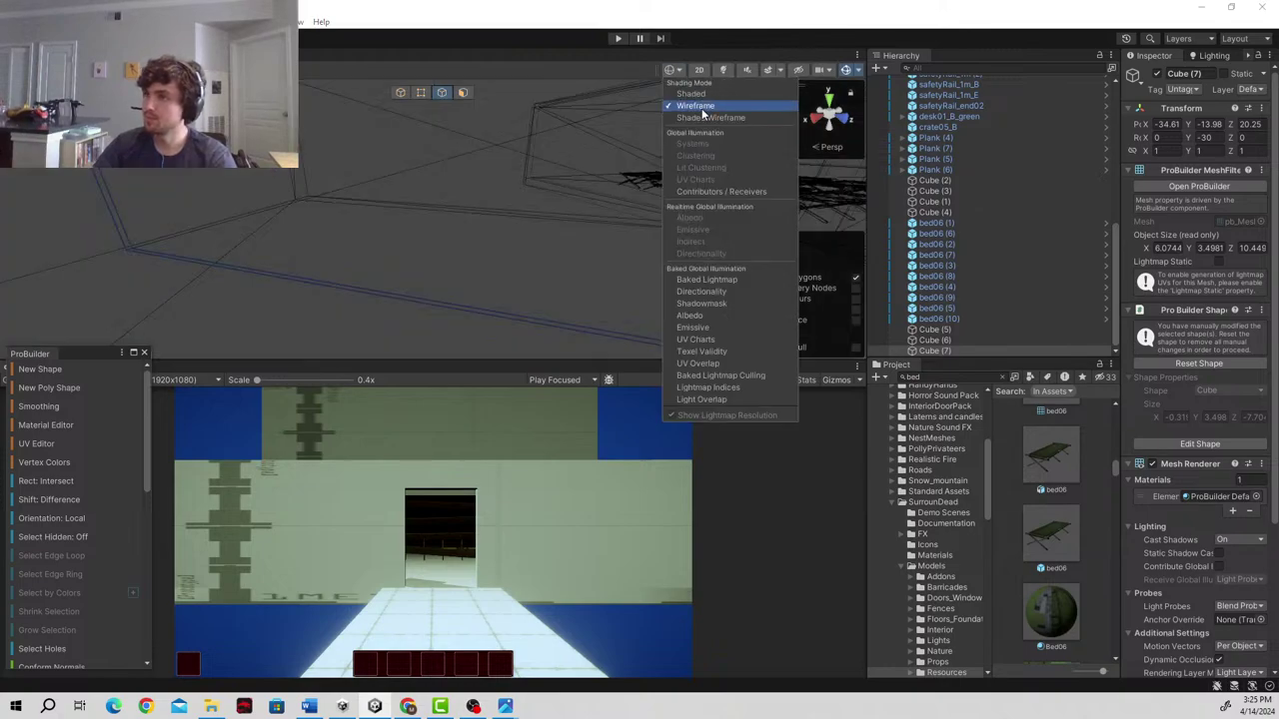
pyautogui.moveTo(469, 268)
pyautogui.mouseDown(button='right')
pyautogui.moveTo(419, 287)
pyautogui.moveTo(312, 262)
pyautogui.mouseUp(button='right')
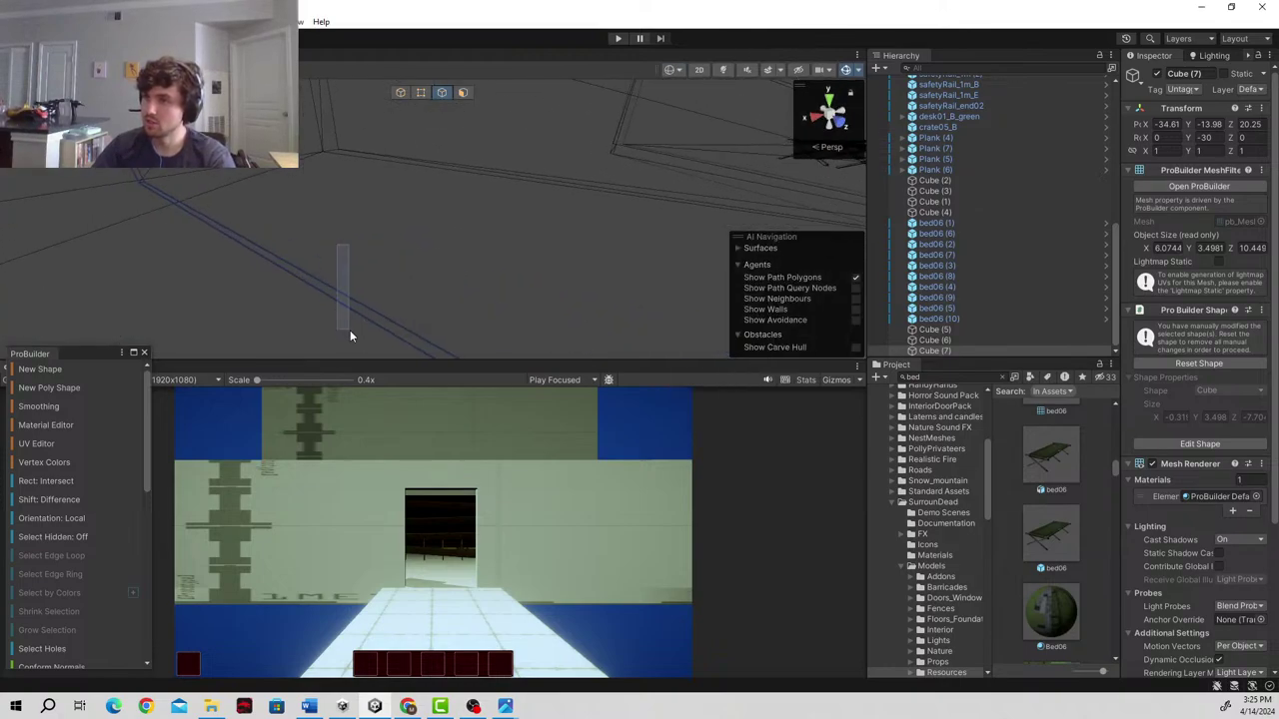
pyautogui.click(351, 336)
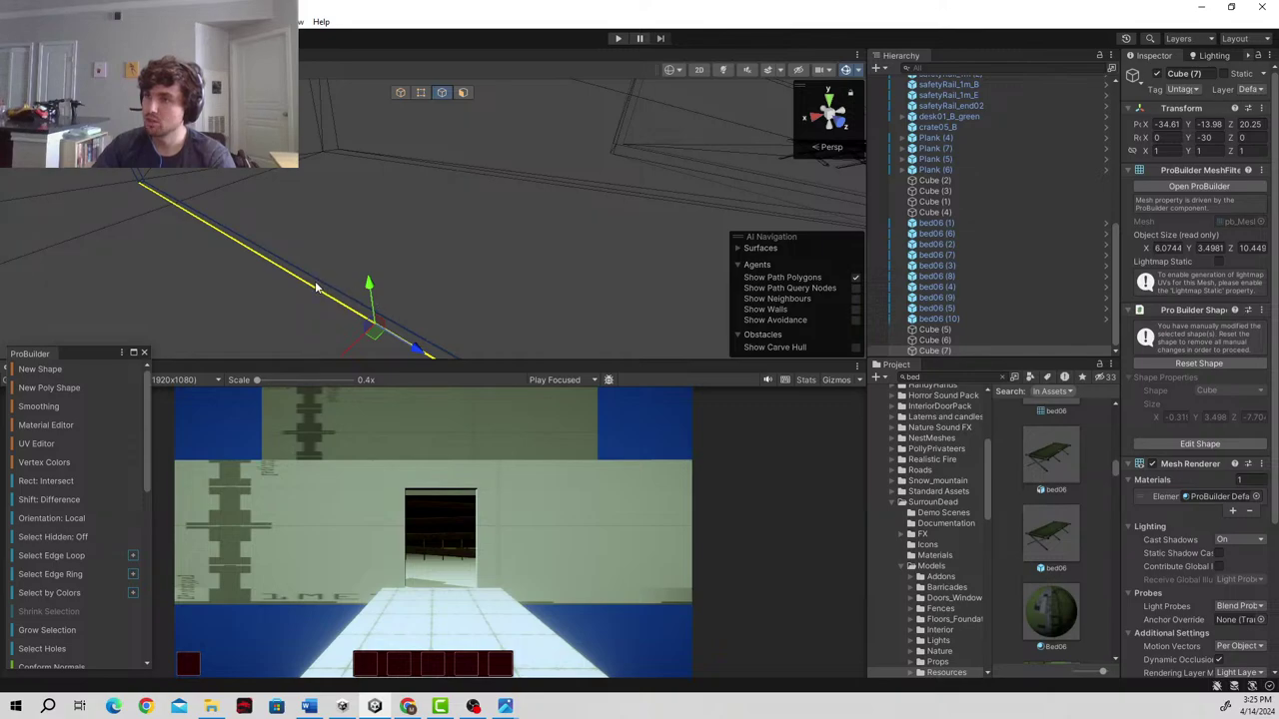
pyautogui.moveTo(319, 287); pyautogui.dragTo(353, 262, button='right')
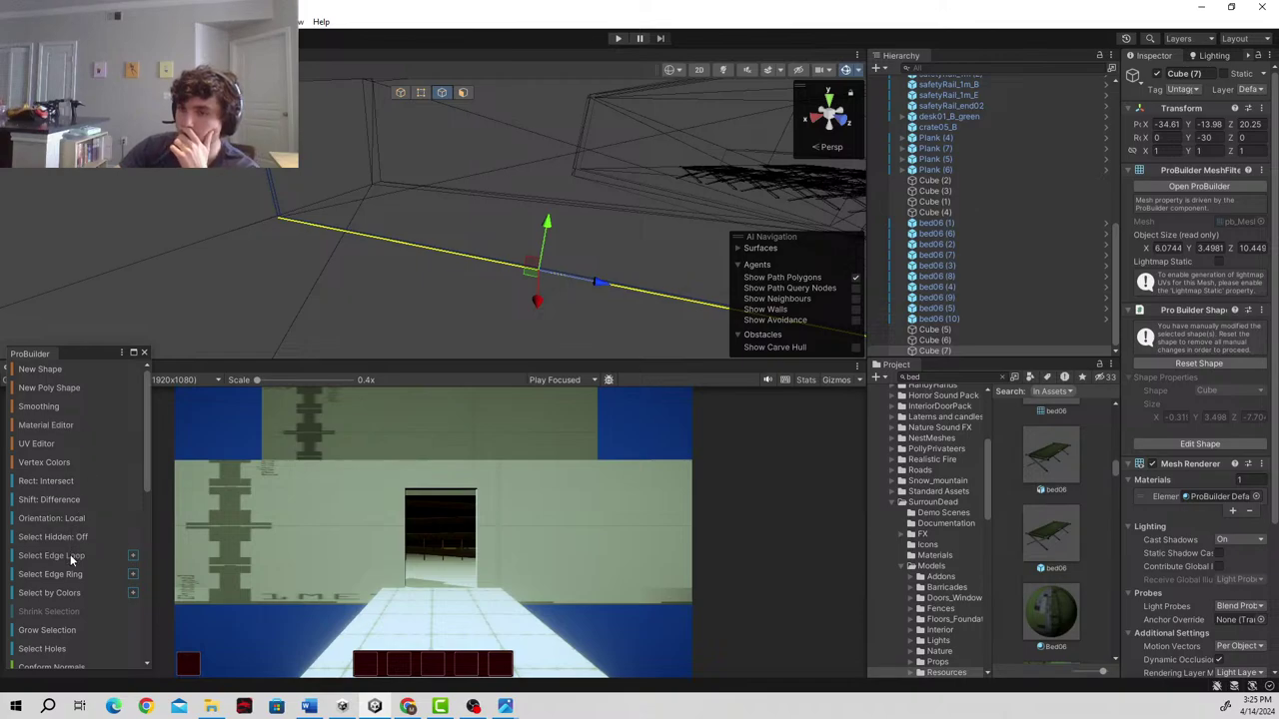
pyautogui.scroll(-8, 81, 555)
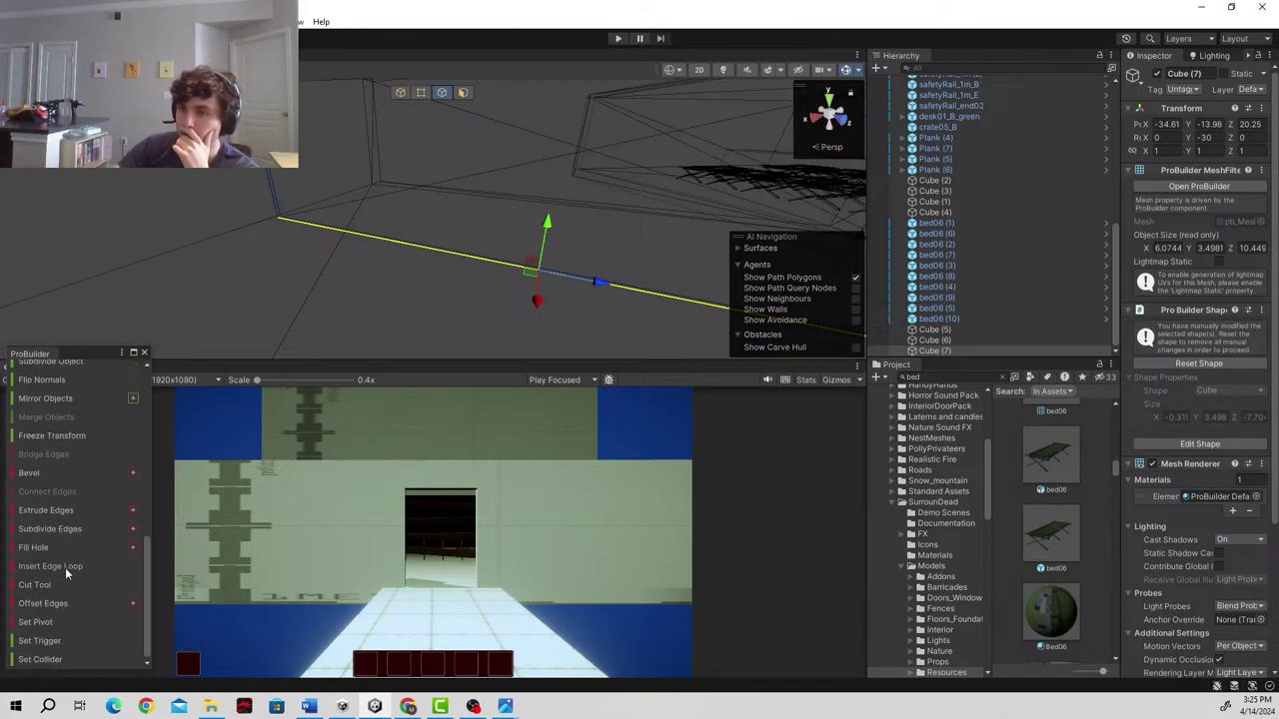
pyautogui.click(65, 567)
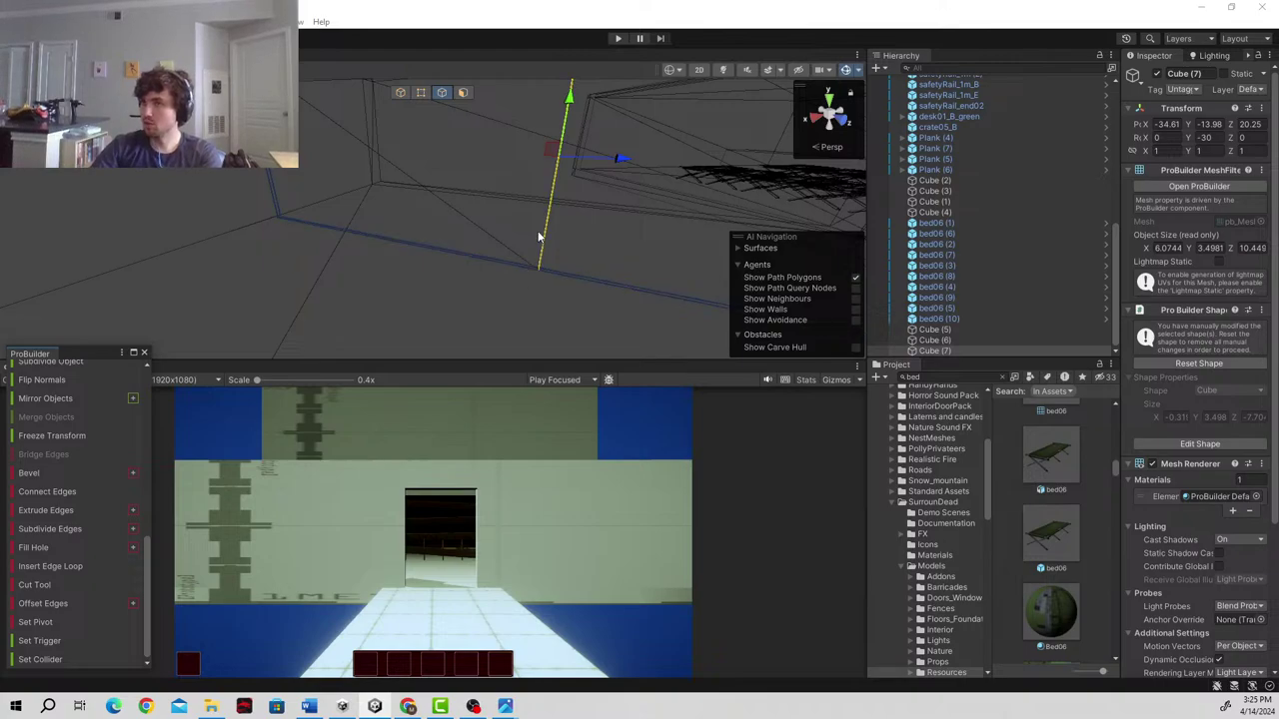
# - Check the restaurant kitchen floor plan, and slide the new edge loop toward the partition wall's end to mark a doorway side
pyautogui.moveTo(470, 240); pyautogui.dragTo(477, 240, button='right')
pyautogui.keyDown('alt'); pyautogui.moveTo(477, 240); pyautogui.dragTo(463, 192); pyautogui.keyUp('alt')
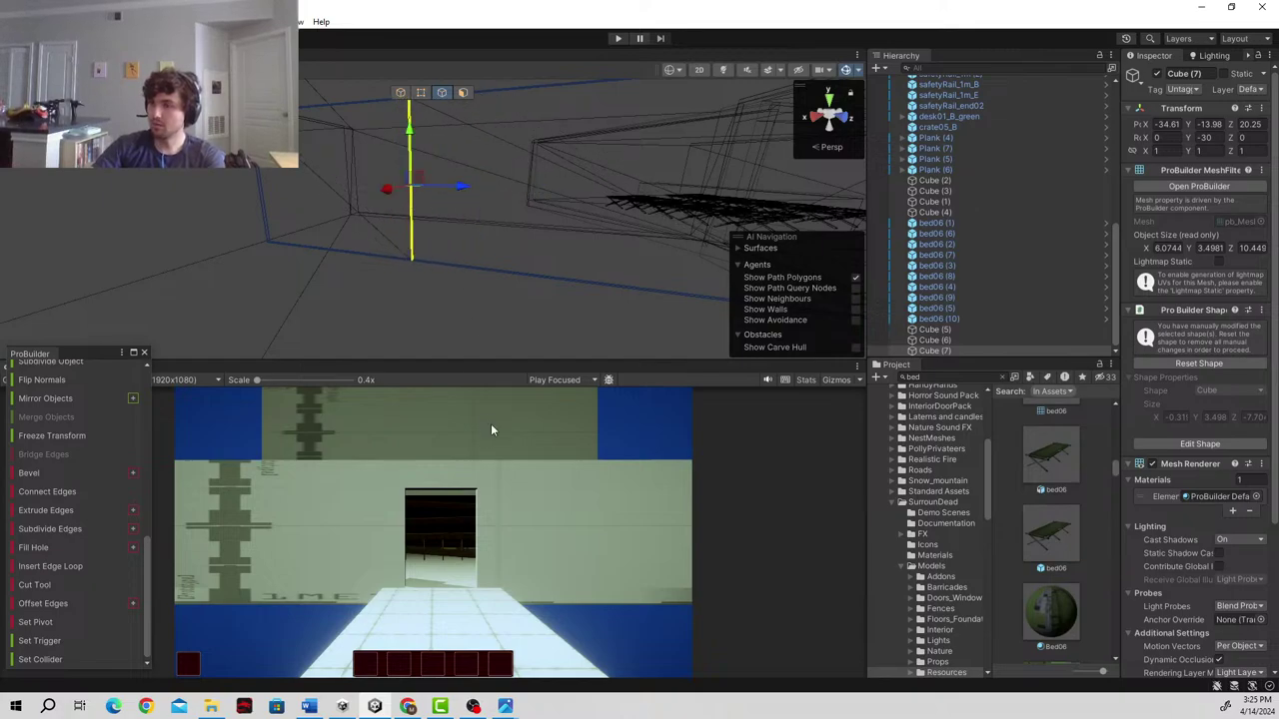
pyautogui.moveTo(506, 706)
pyautogui.click(578, 639)
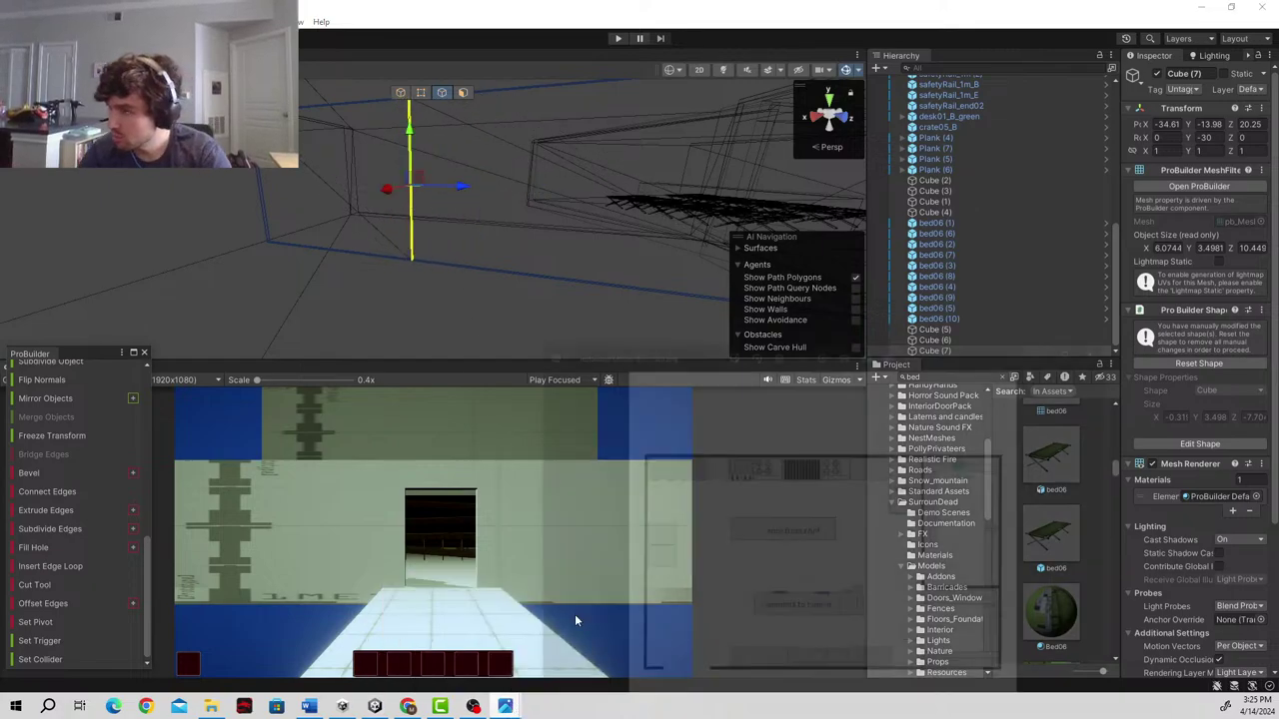
pyautogui.keyDown('alt'); pyautogui.moveTo(374, 192); pyautogui.dragTo(457, 199); pyautogui.keyUp('alt')
pyautogui.moveTo(505, 706)
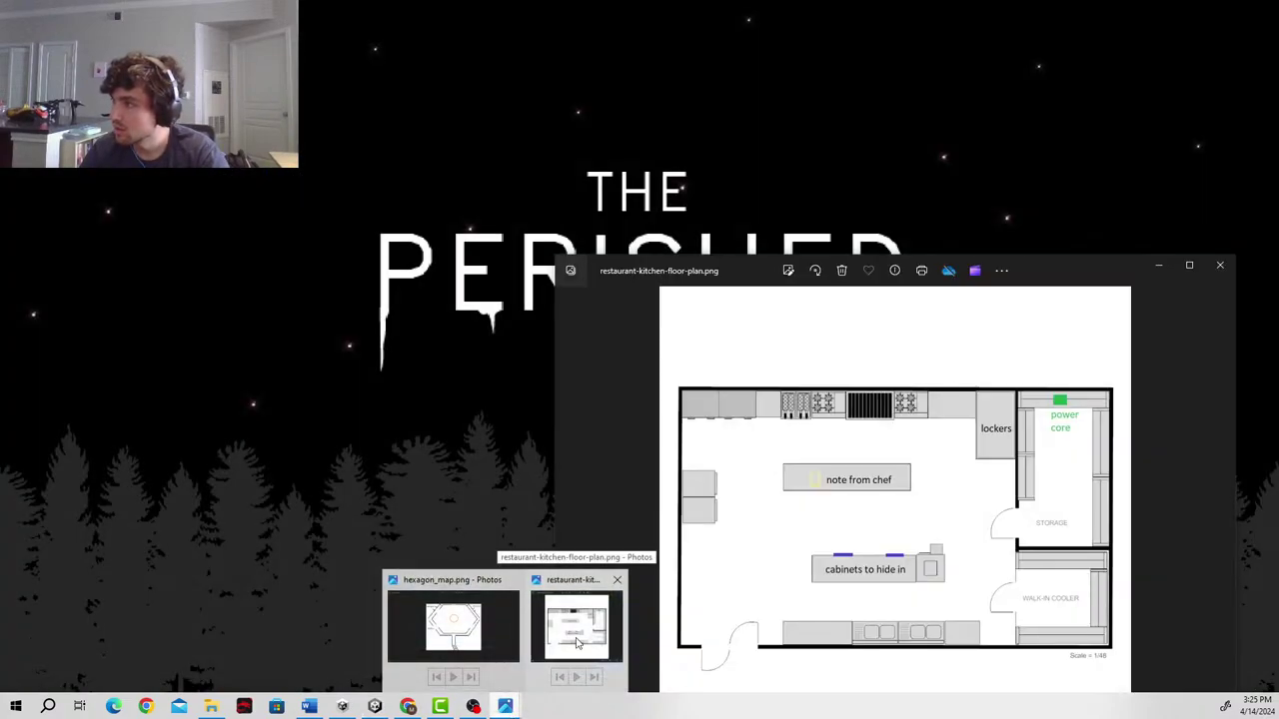
pyautogui.click(577, 642)
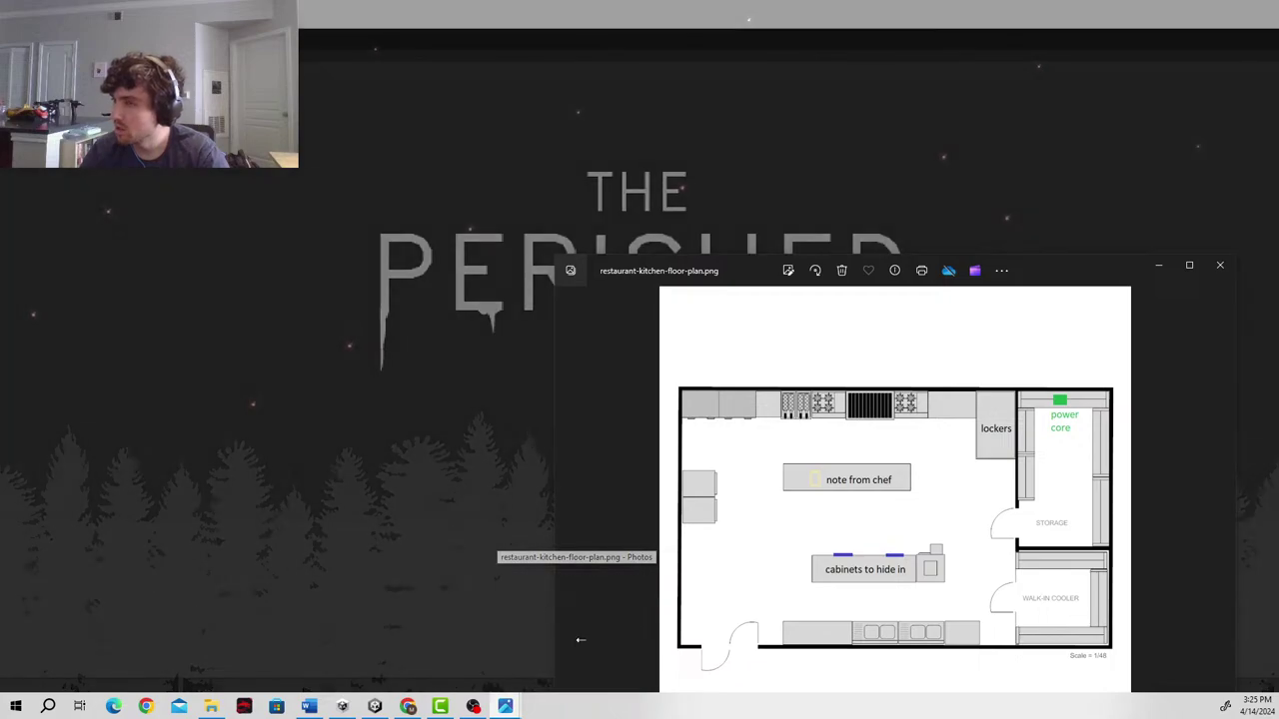
pyautogui.click(466, 203)
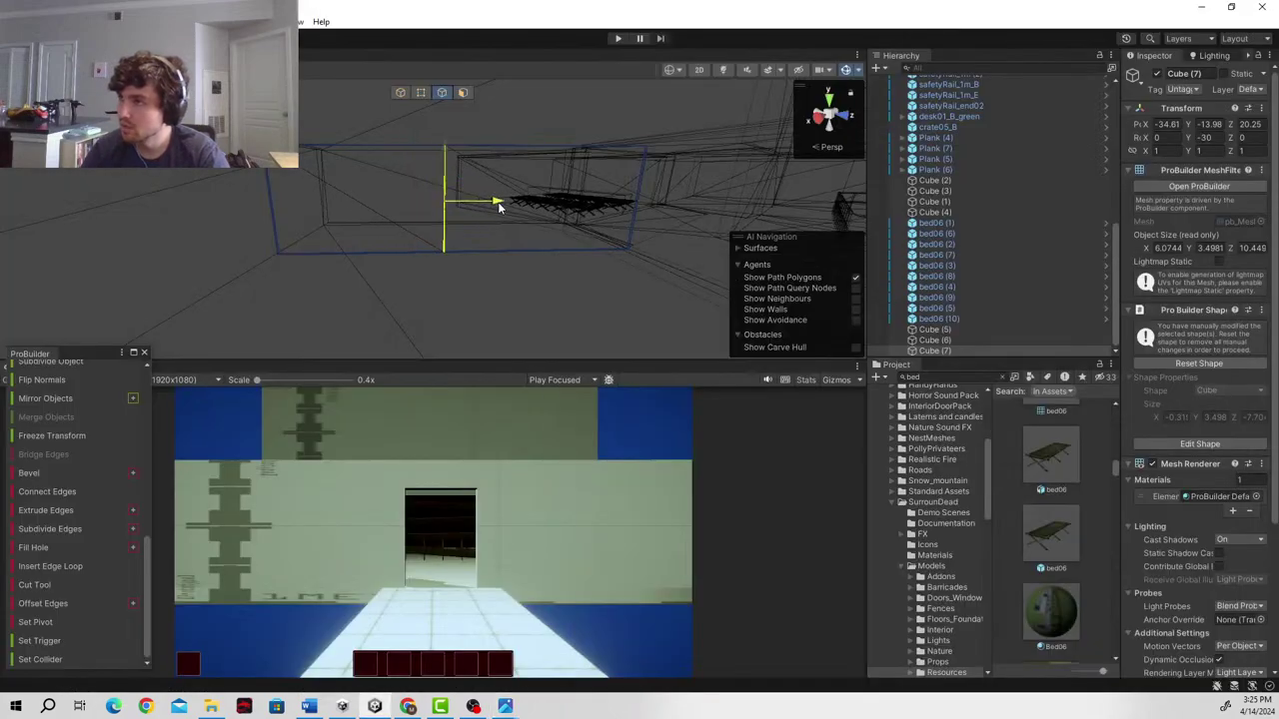
pyautogui.keyDown('alt'); pyautogui.moveTo(491, 198); pyautogui.dragTo(569, 236); pyautogui.keyUp('alt')
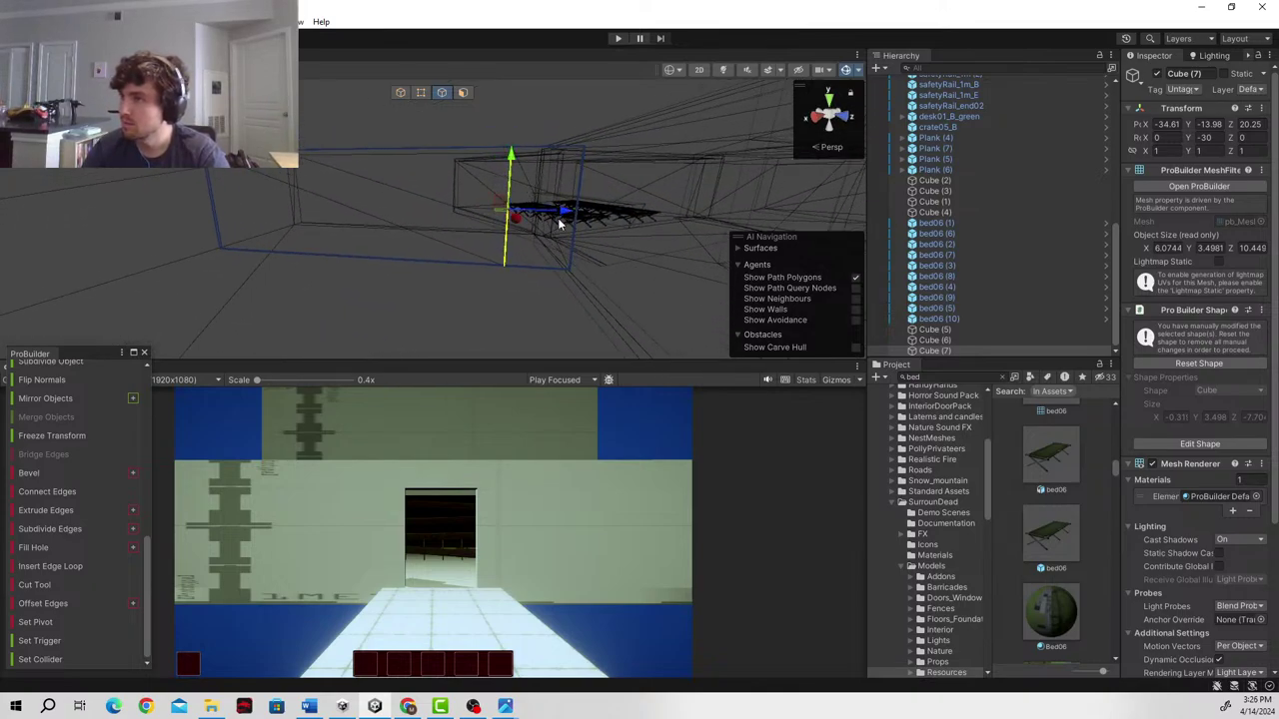
# - Insert a second edge loop between the first loop and the wall's end, and nudge the first loop slightly
pyautogui.click(533, 265)
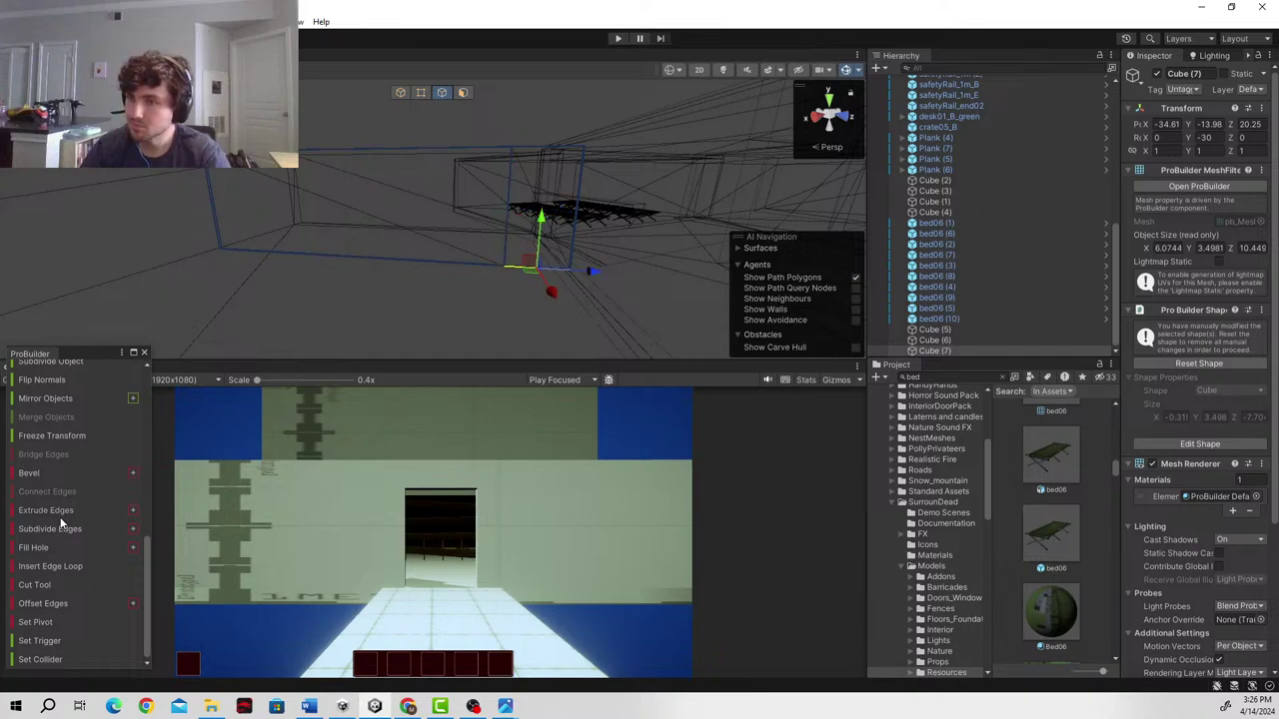
pyautogui.click(68, 567)
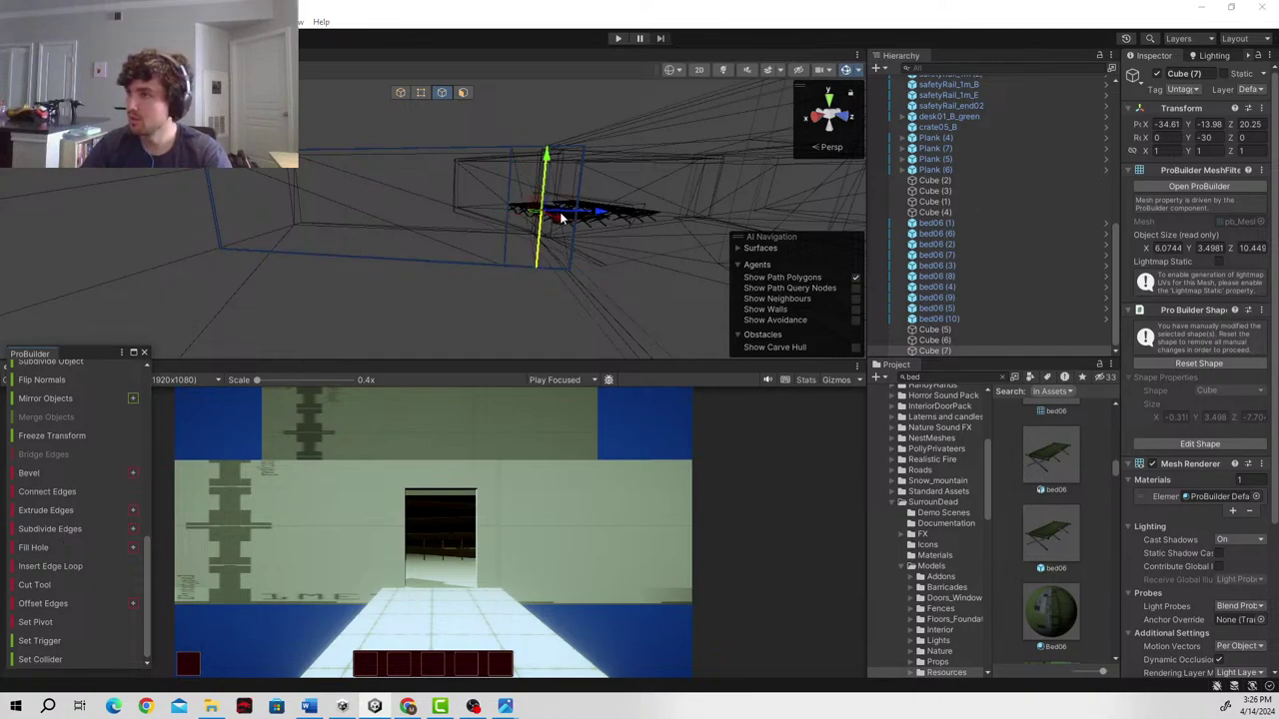
pyautogui.click(510, 219)
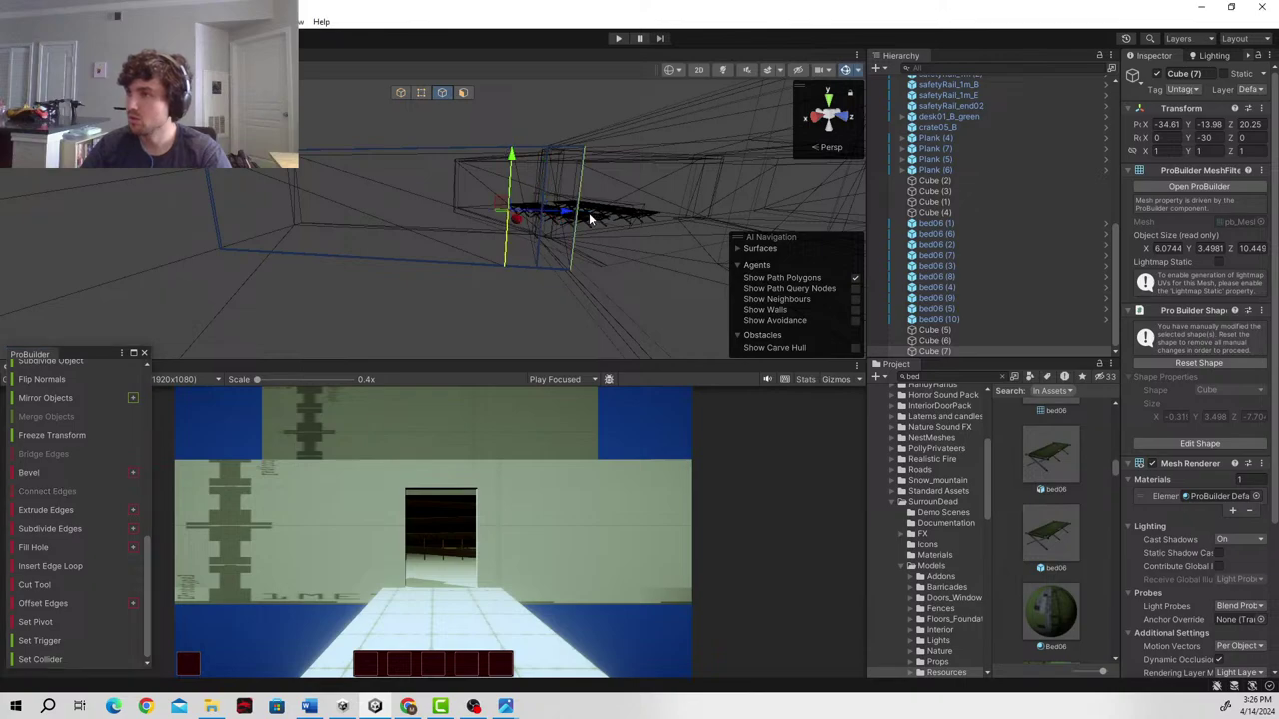
pyautogui.moveTo(563, 215); pyautogui.dragTo(556, 215)
# - Select the first edge loop all the way around the partition wall and shift it along the wall
pyautogui.moveTo(556, 278); pyautogui.dragTo(466, 222, button='right')
pyautogui.press('w')
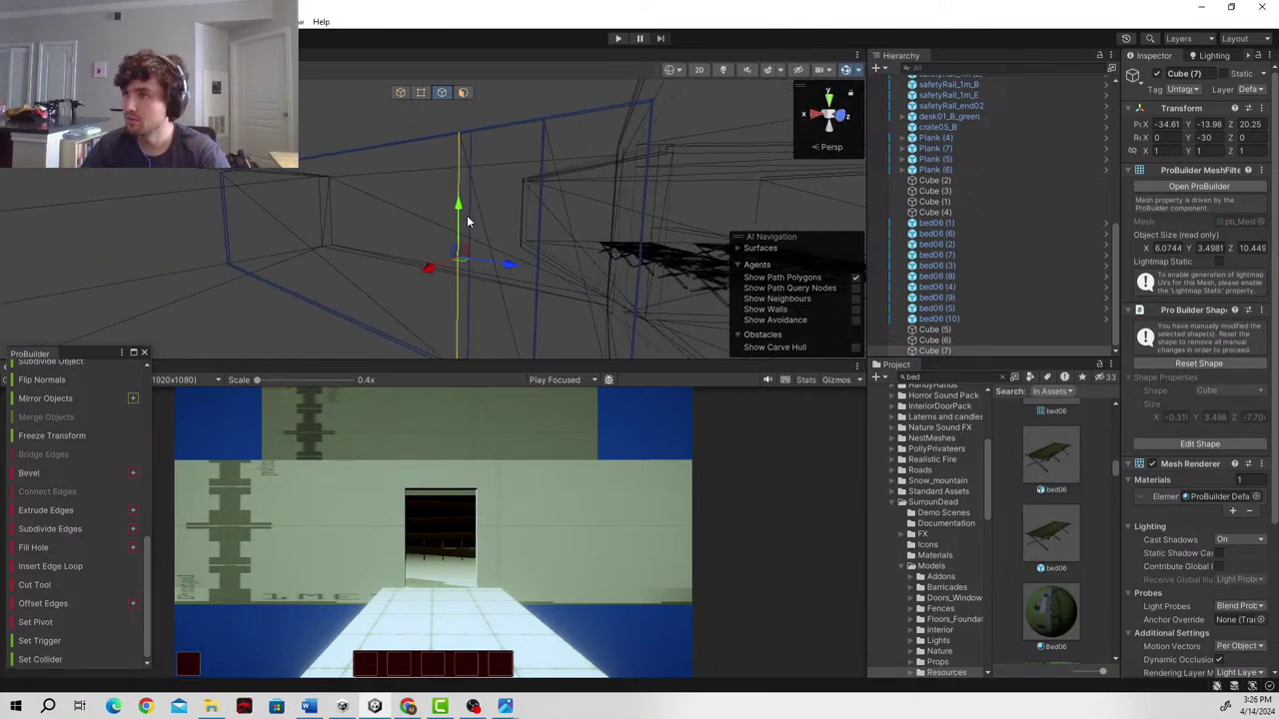
pyautogui.click(466, 220)
pyautogui.scroll(8, 56, 490)
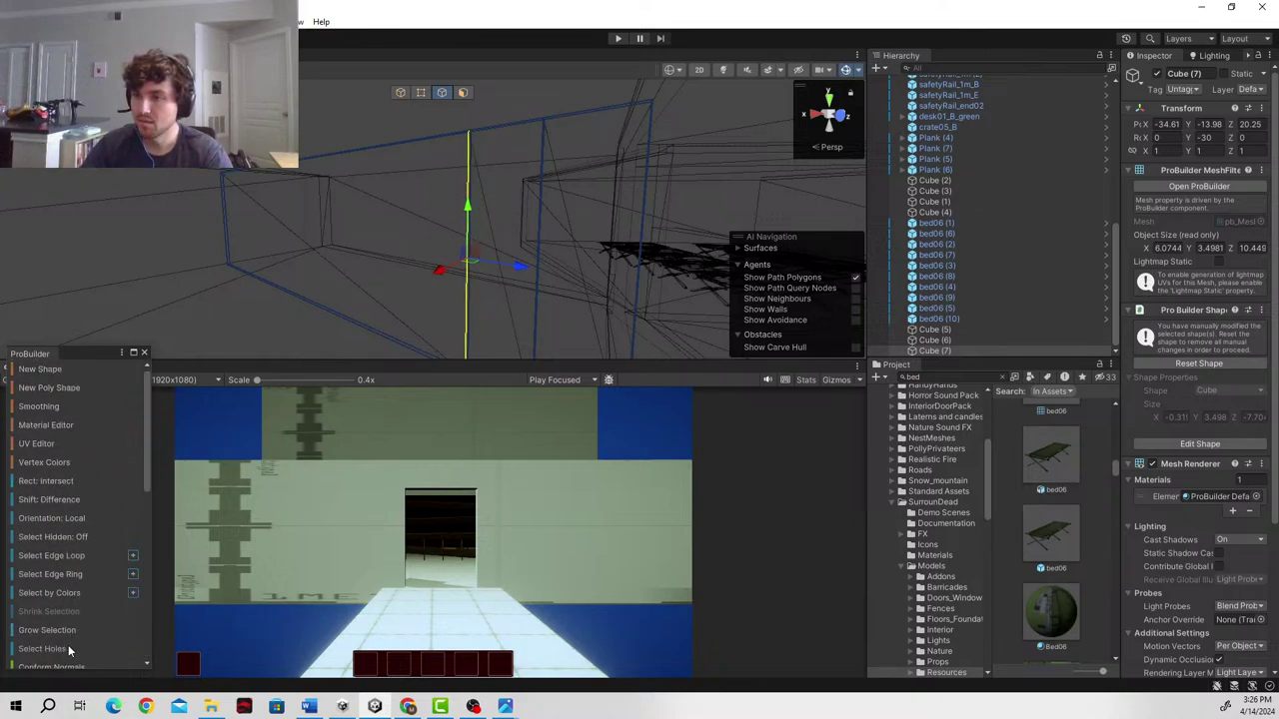
pyautogui.click(77, 559)
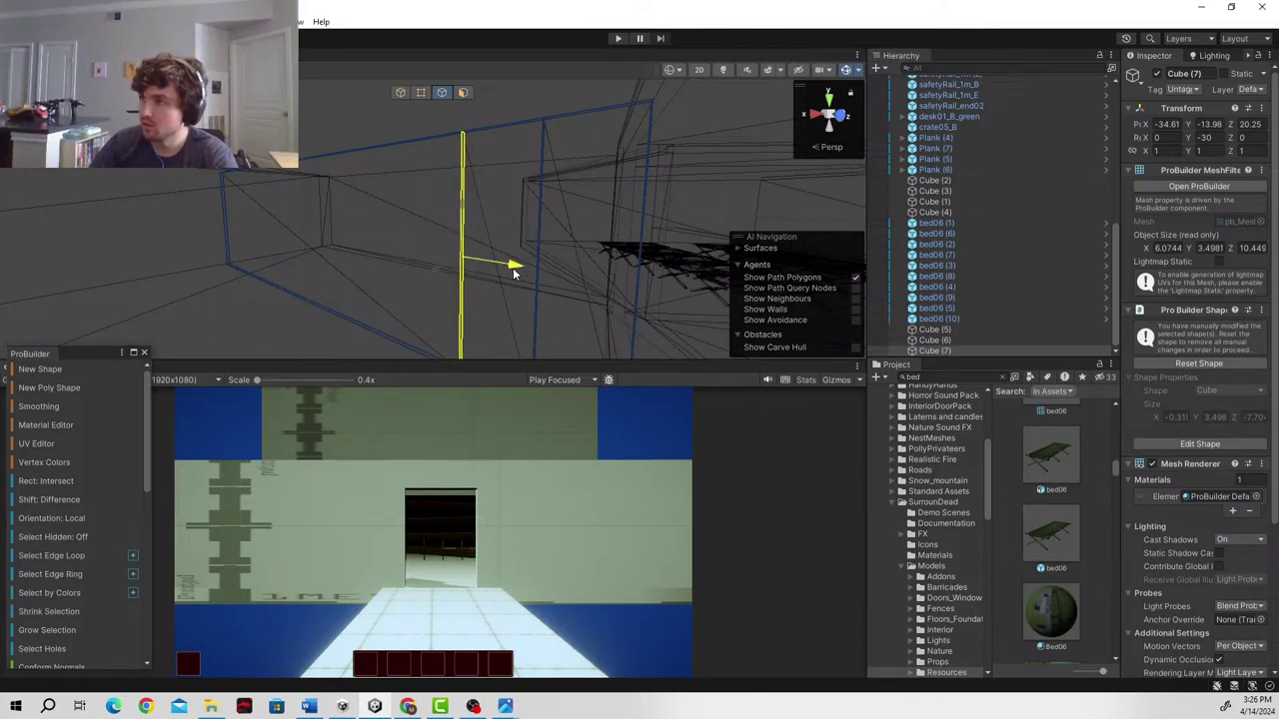
pyautogui.keyDown('alt'); pyautogui.moveTo(508, 272); pyautogui.dragTo(659, 240); pyautogui.keyUp('alt')
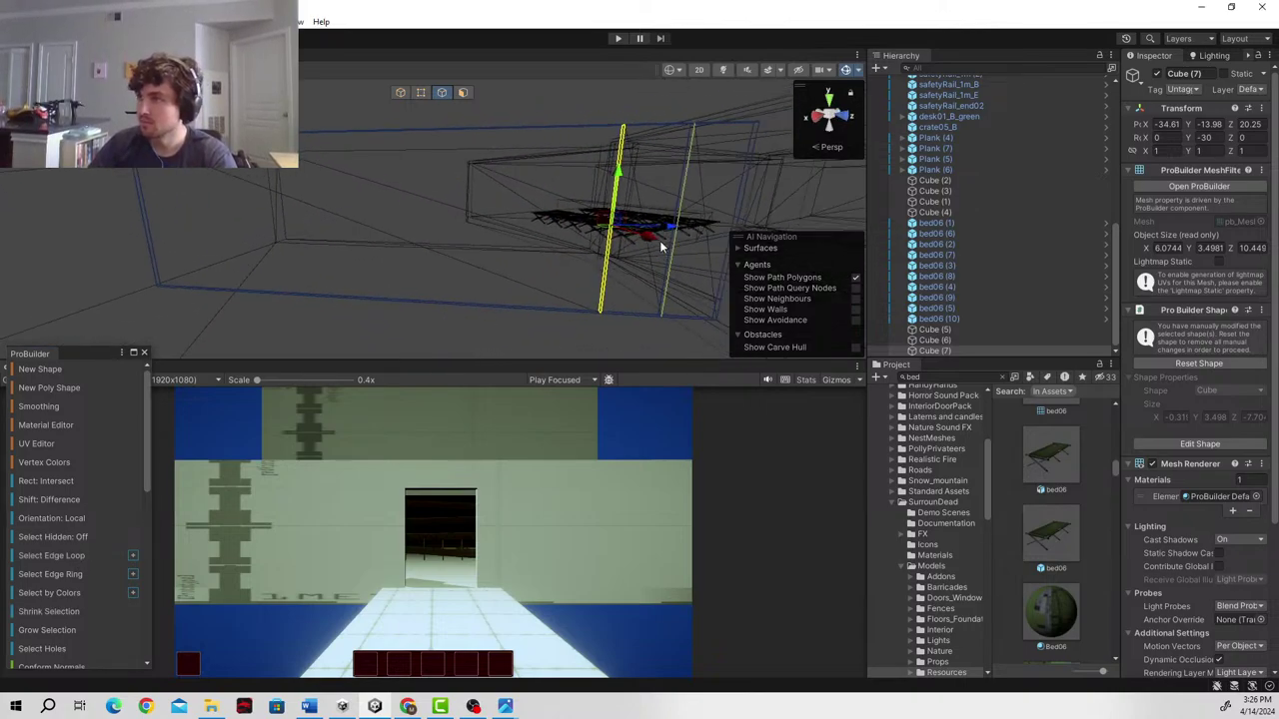
# - Move the first loop's edges slightly closer to the second loop, and select the edges of both loops together
pyautogui.click(683, 200)
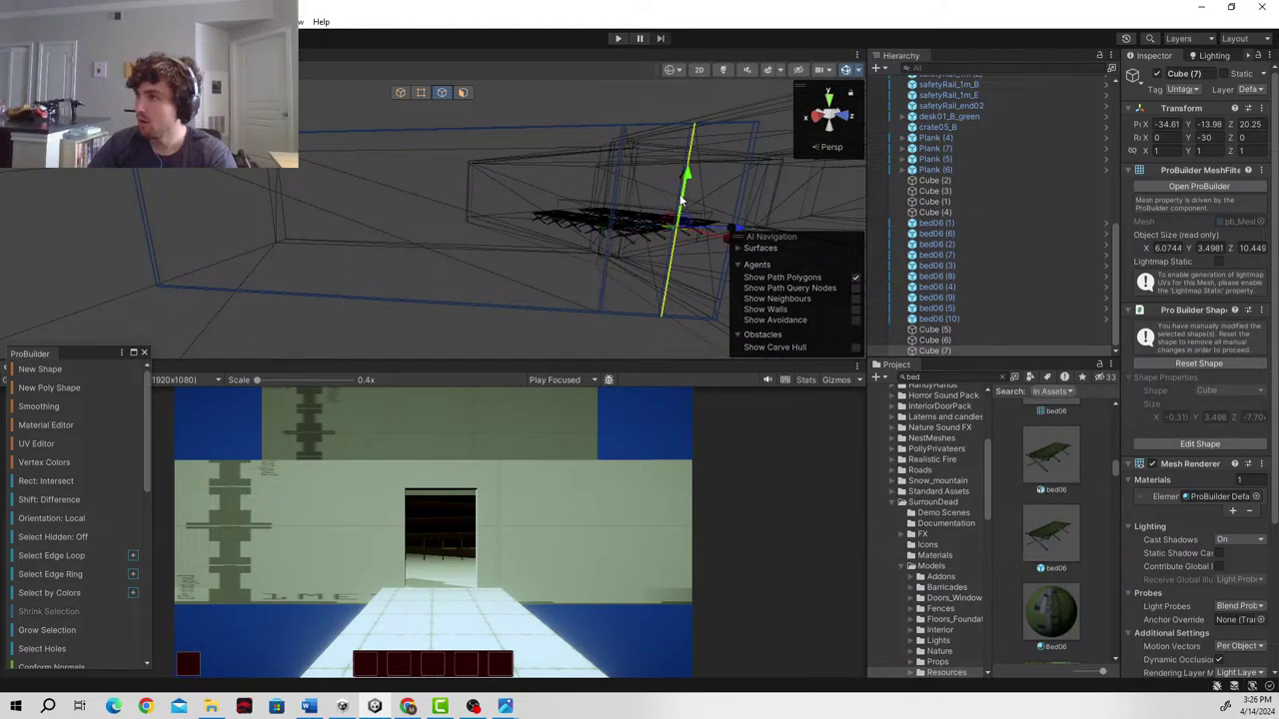
pyautogui.click(636, 223)
pyautogui.click(639, 229)
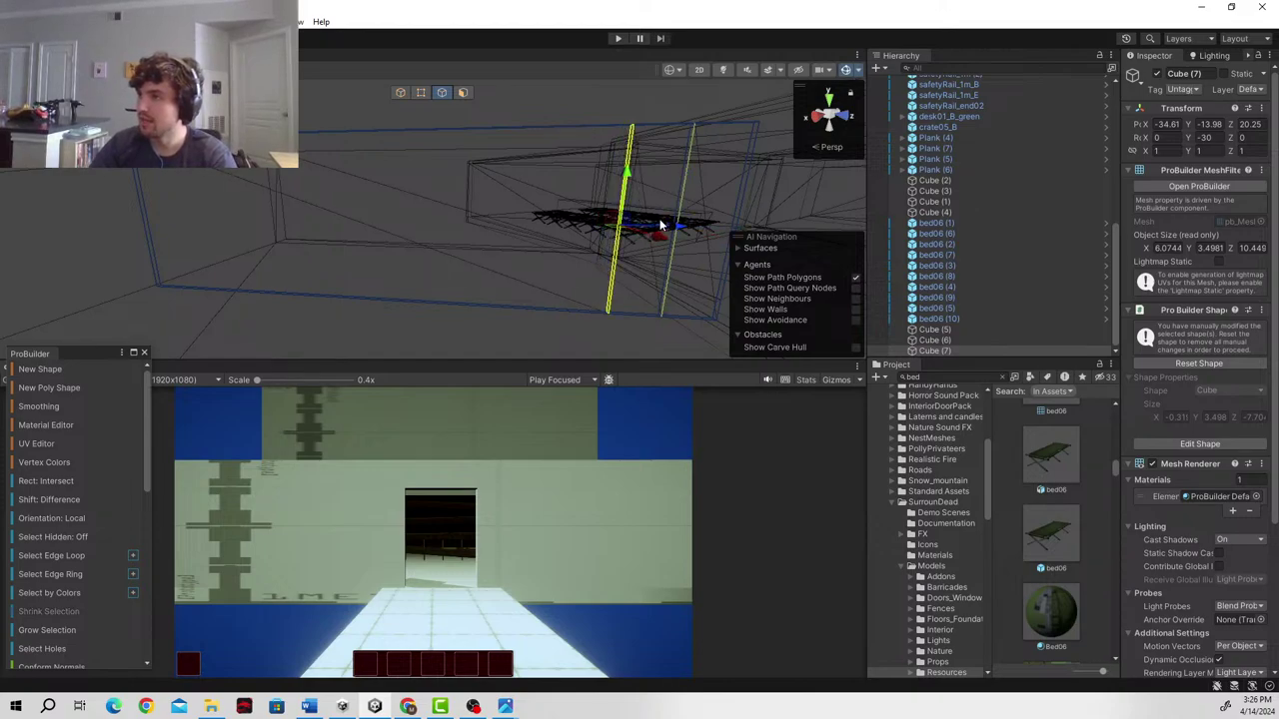
pyautogui.press('f')
pyautogui.keyDown('shift'); pyautogui.click(627, 217); pyautogui.keyUp('shift')
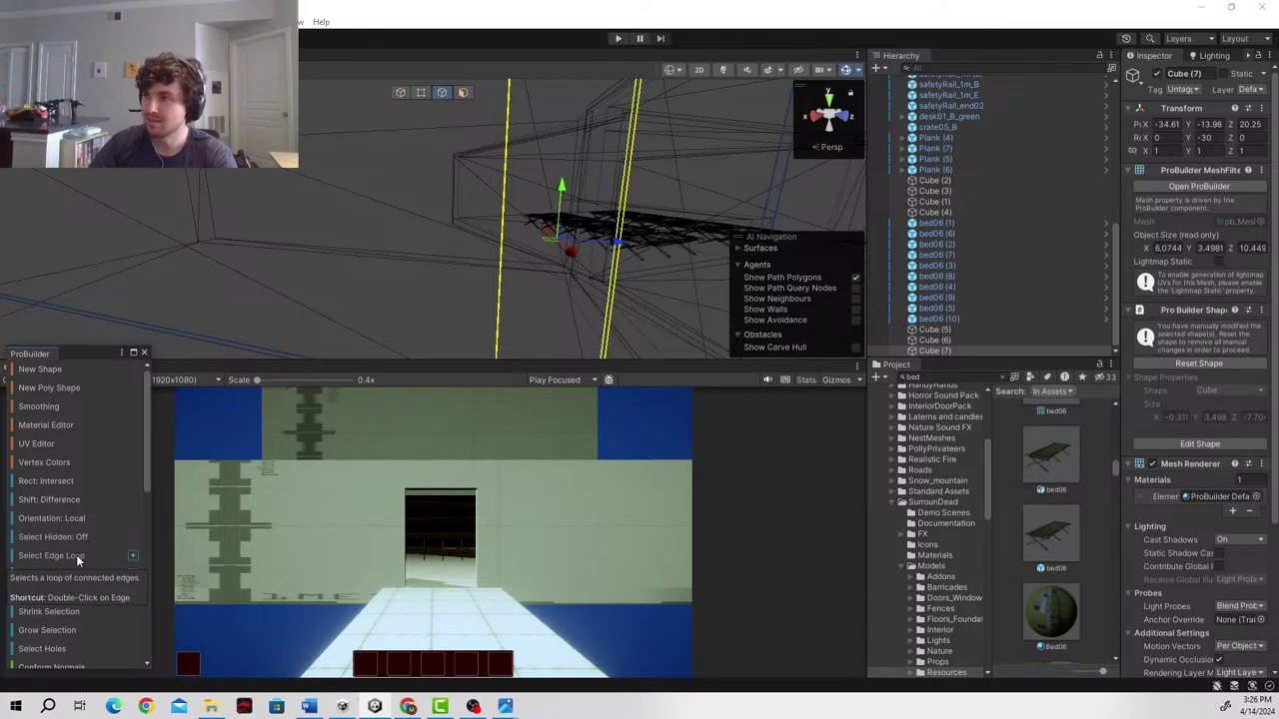
# - Try to slide both selected edge loops together toward the middle of the partition wall, and undo the move
pyautogui.scroll(-5, 599, 250)
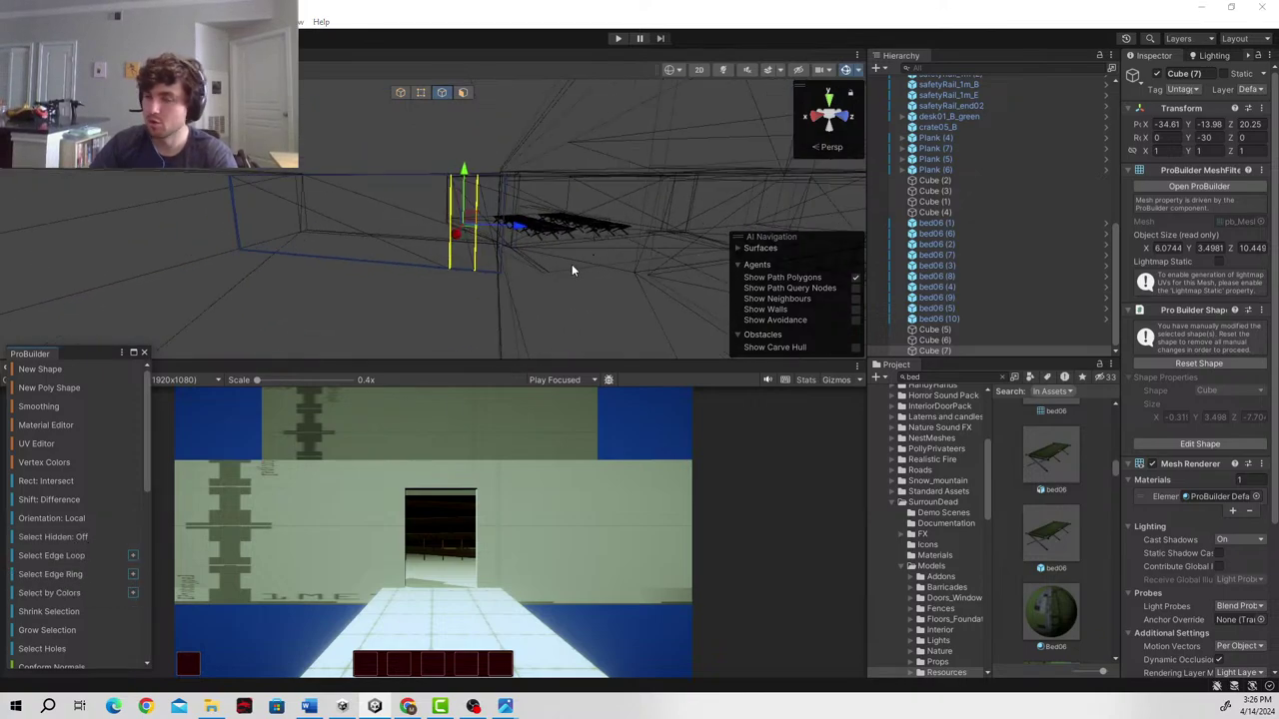
pyautogui.scroll(3, 567, 265)
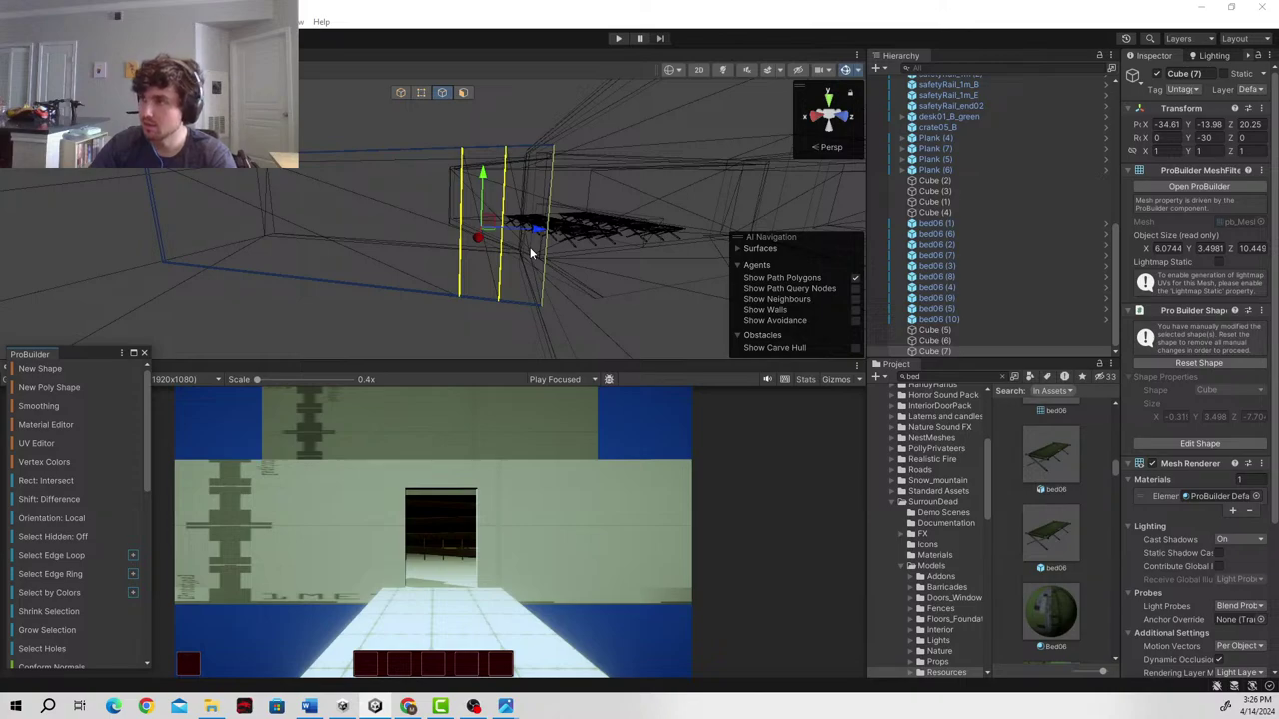
pyautogui.moveTo(536, 229); pyautogui.dragTo(428, 225)
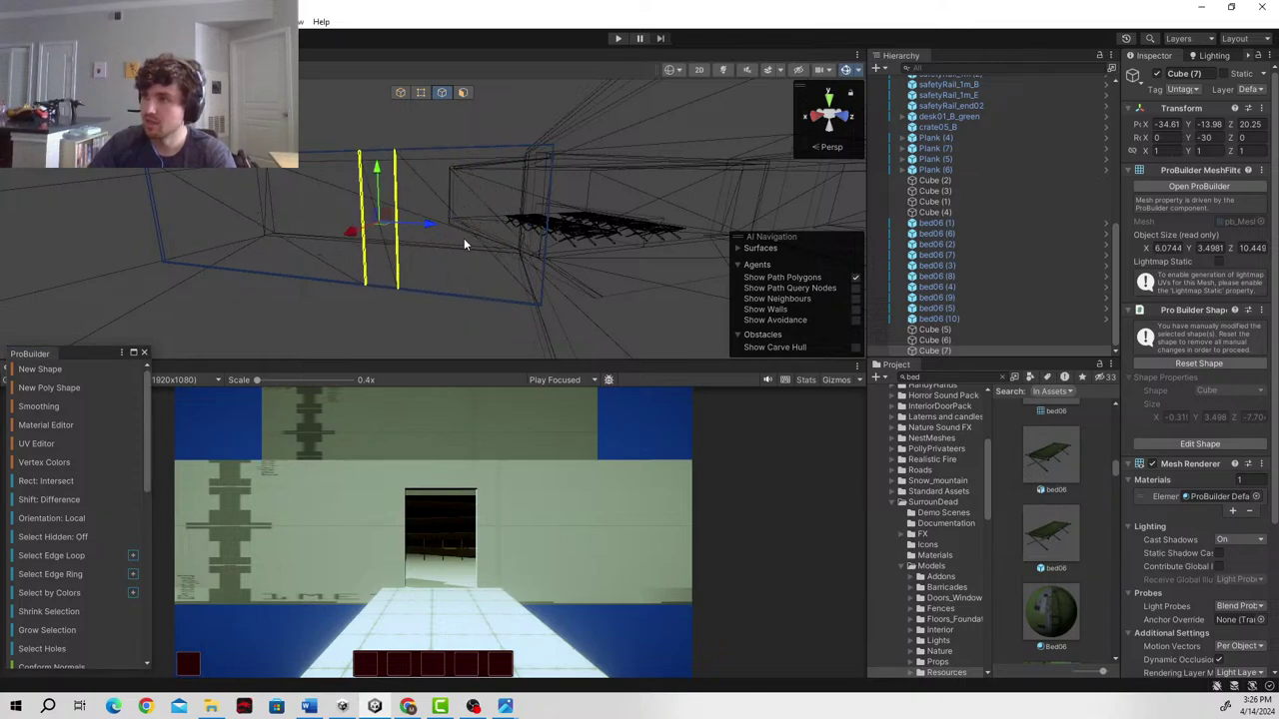
pyautogui.hotkey('ctrl', 'z')
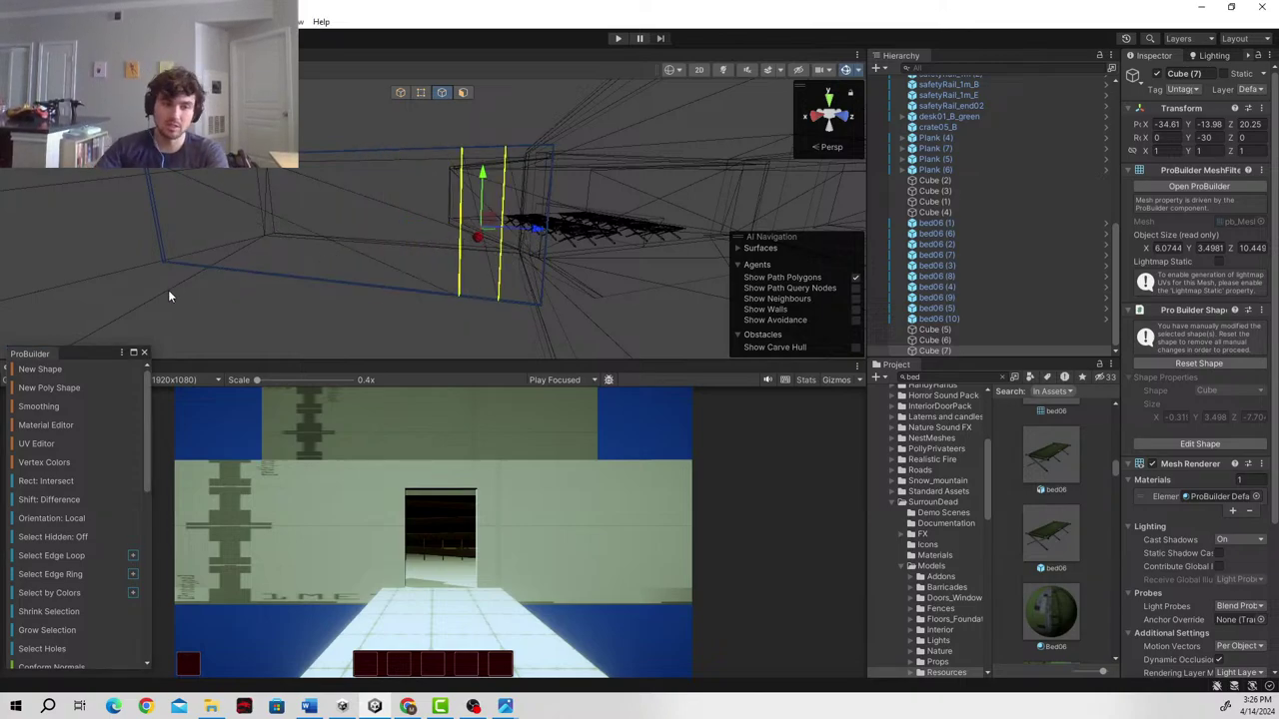
# - Insert a third vertical edge loop in the partition wall's long section and slide it slightly toward the existing pair
pyautogui.click(354, 285)
pyautogui.press('w')
pyautogui.moveTo(354, 290); pyautogui.dragTo(375, 310, button='right')
pyautogui.scroll(-6, 122, 569)
pyautogui.scroll(-5, 100, 589)
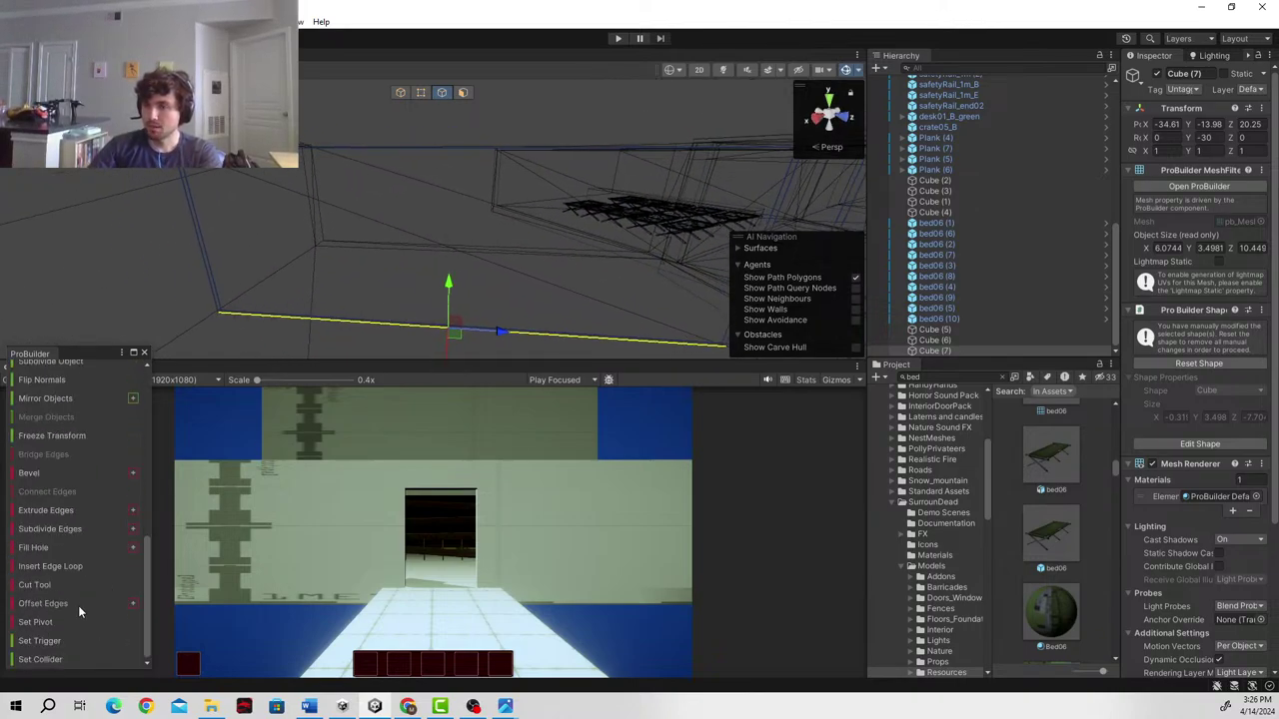
pyautogui.click(68, 559)
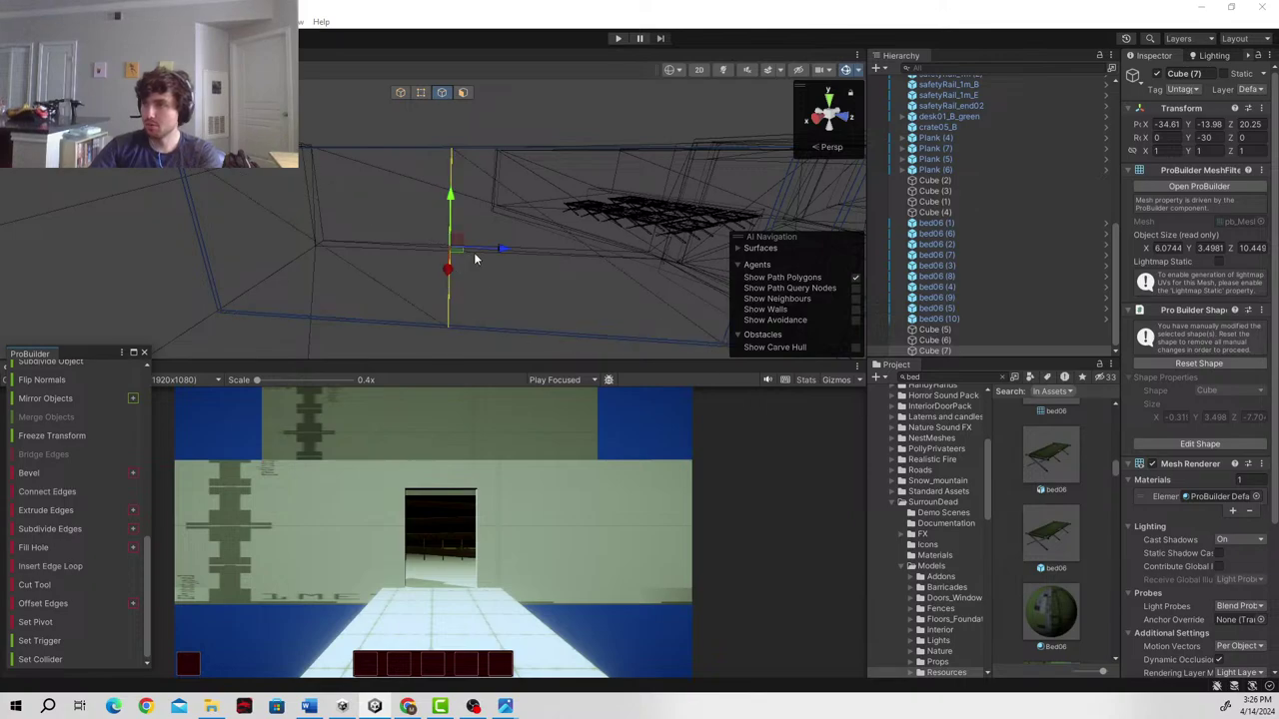
pyautogui.press('d')
pyautogui.moveTo(637, 259); pyautogui.dragTo(618, 251, button='right')
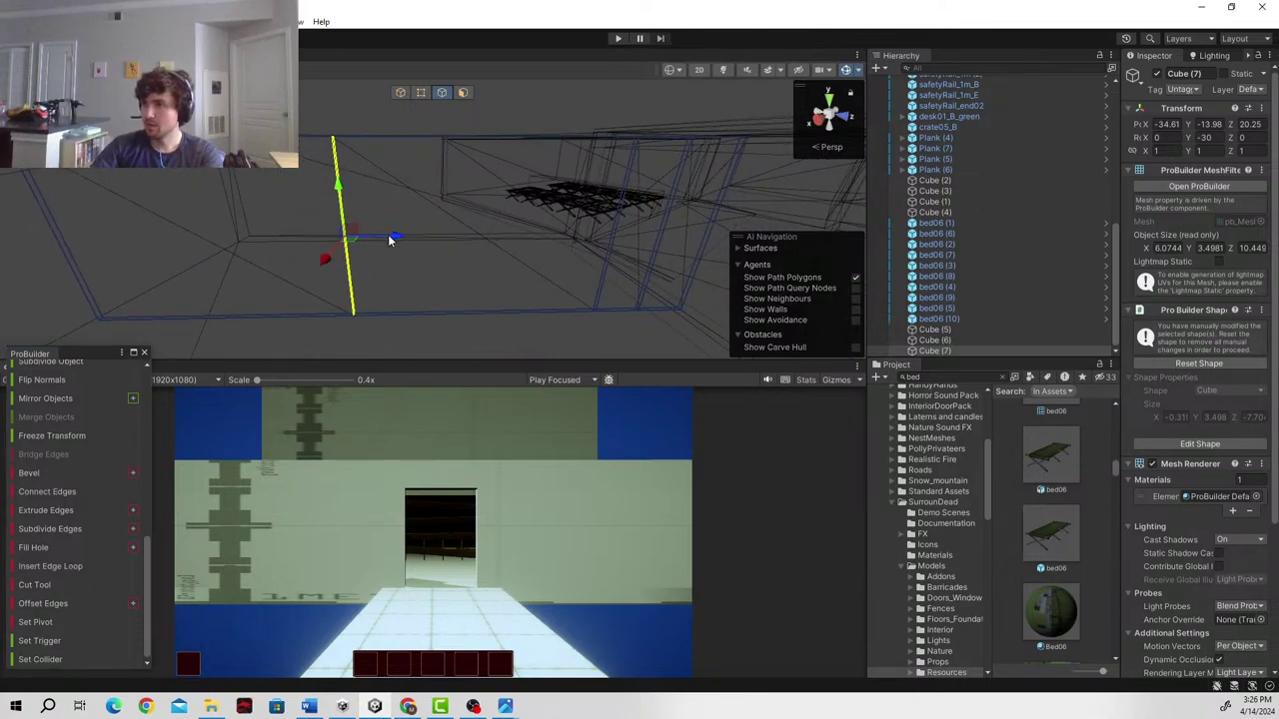
pyautogui.moveTo(396, 240); pyautogui.dragTo(439, 236)
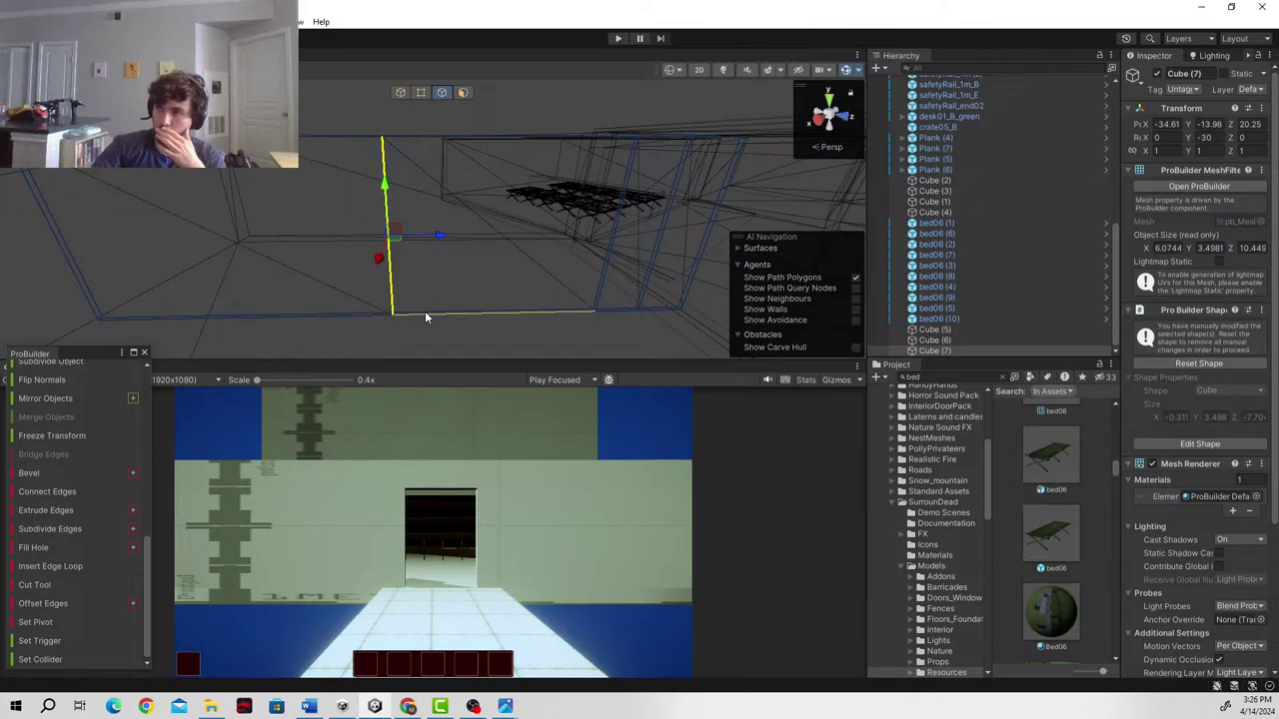
# - Insert a fourth vertical edge loop between the third loop and the existing pair, and slide it close to the third loop
pyautogui.click(425, 313)
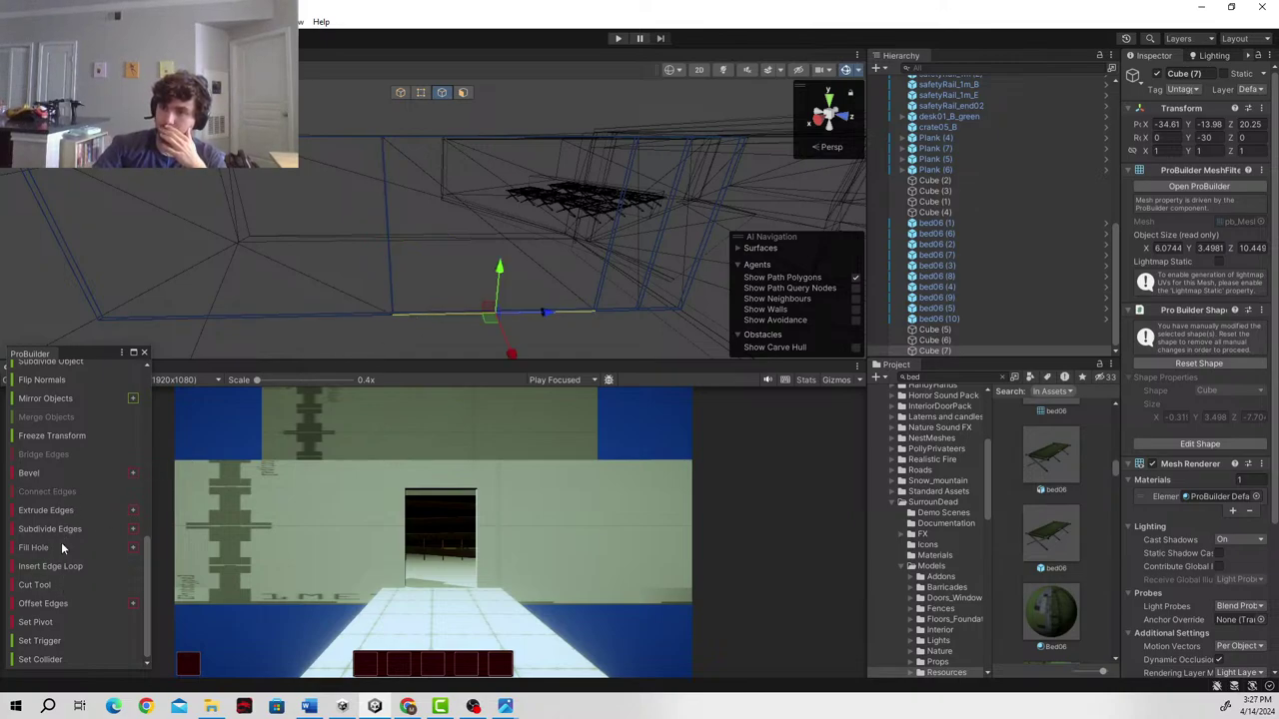
pyautogui.click(80, 566)
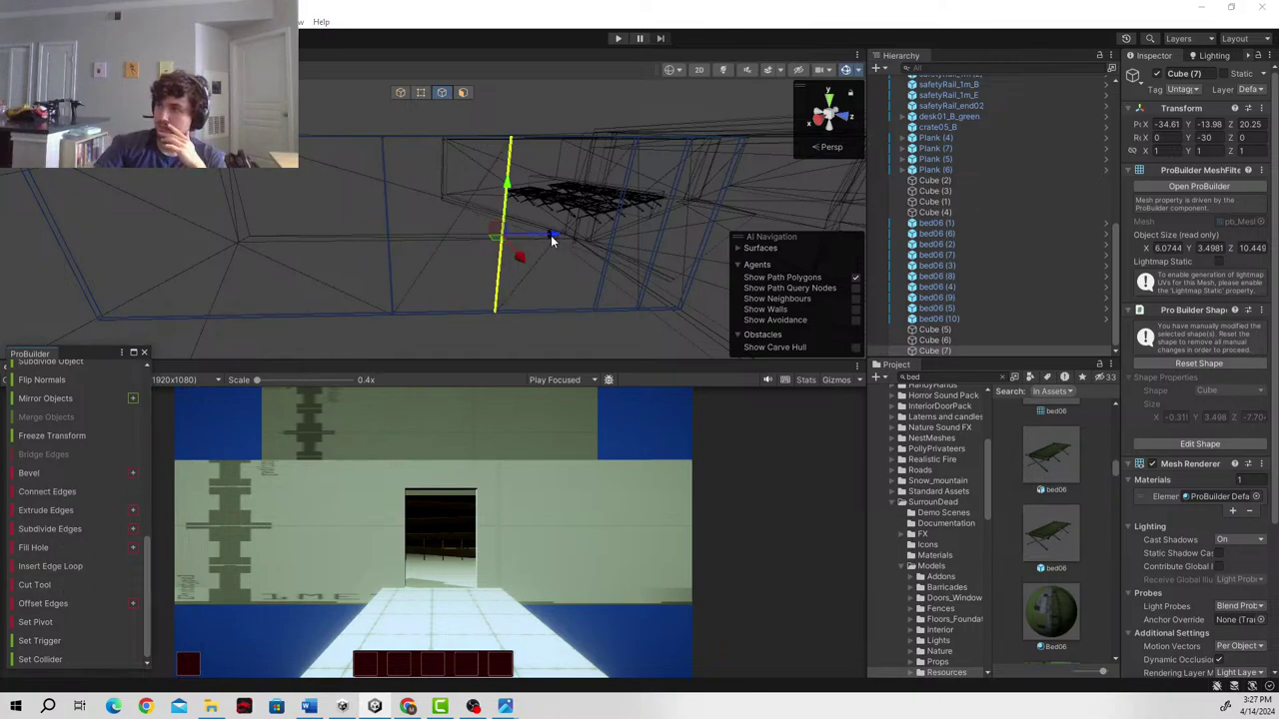
pyautogui.moveTo(550, 234); pyautogui.dragTo(491, 248)
pyautogui.moveTo(551, 239); pyautogui.dragTo(529, 231, button='right')
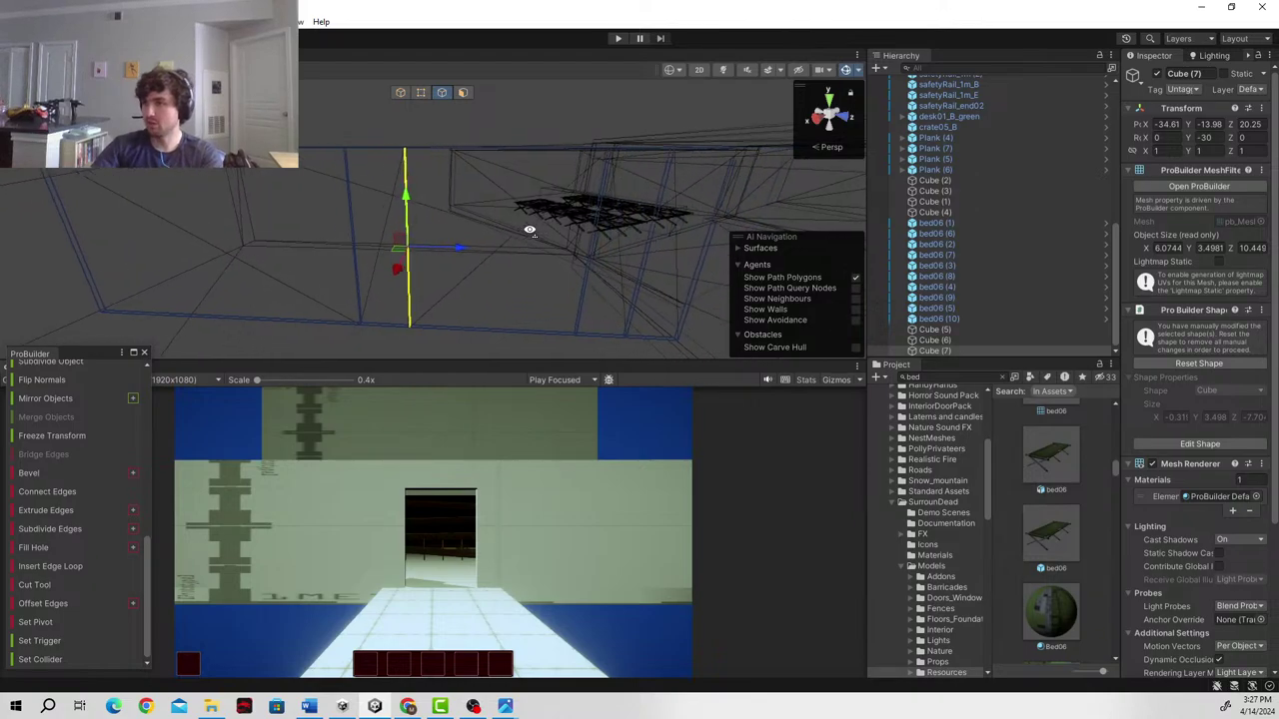
pyautogui.keyDown('alt'); pyautogui.moveTo(529, 230); pyautogui.dragTo(459, 164); pyautogui.keyUp('alt')
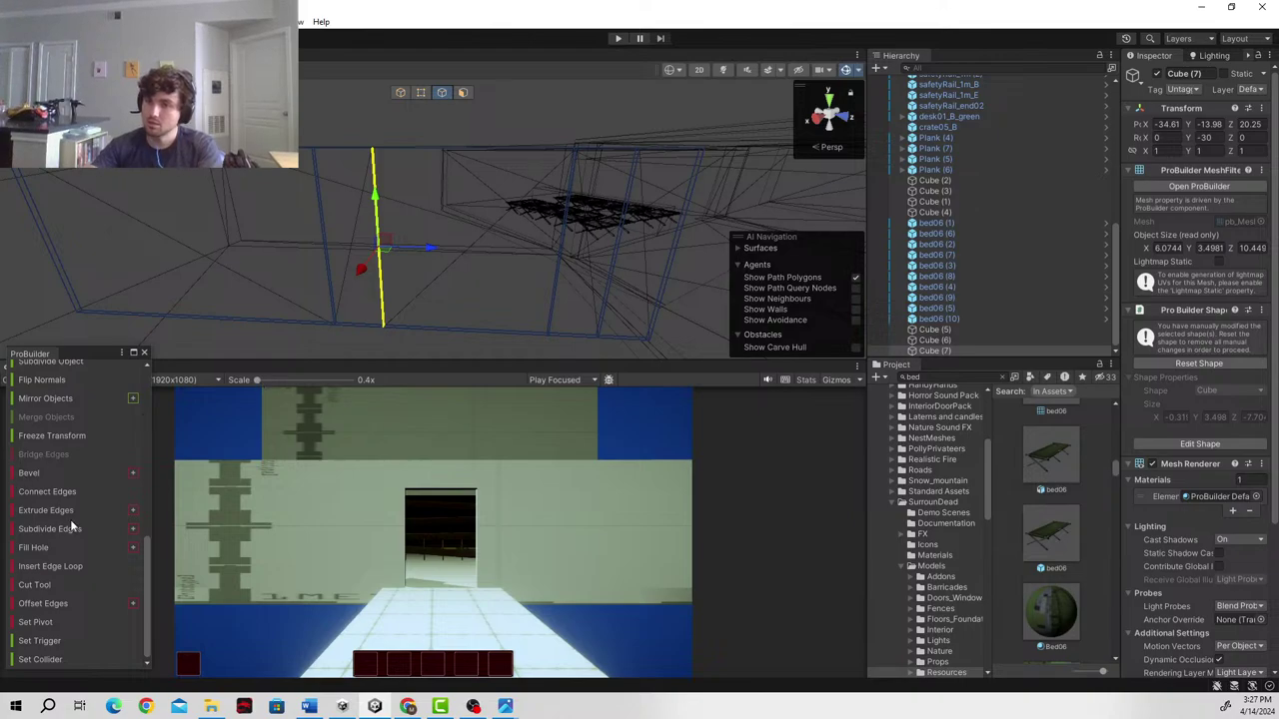
# - Select the fourth loop's vertical edge on the partition wall and switch the scene view to Shaded Wireframe
pyautogui.click(374, 174)
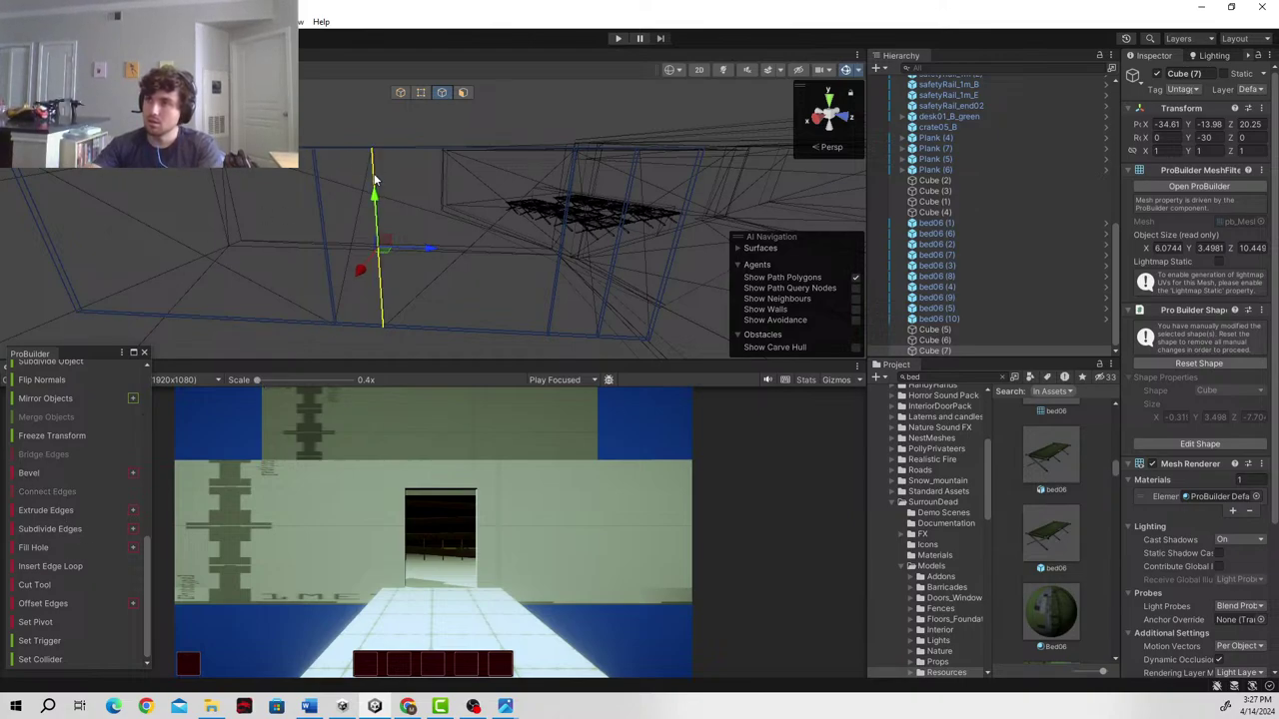
pyautogui.click(671, 72)
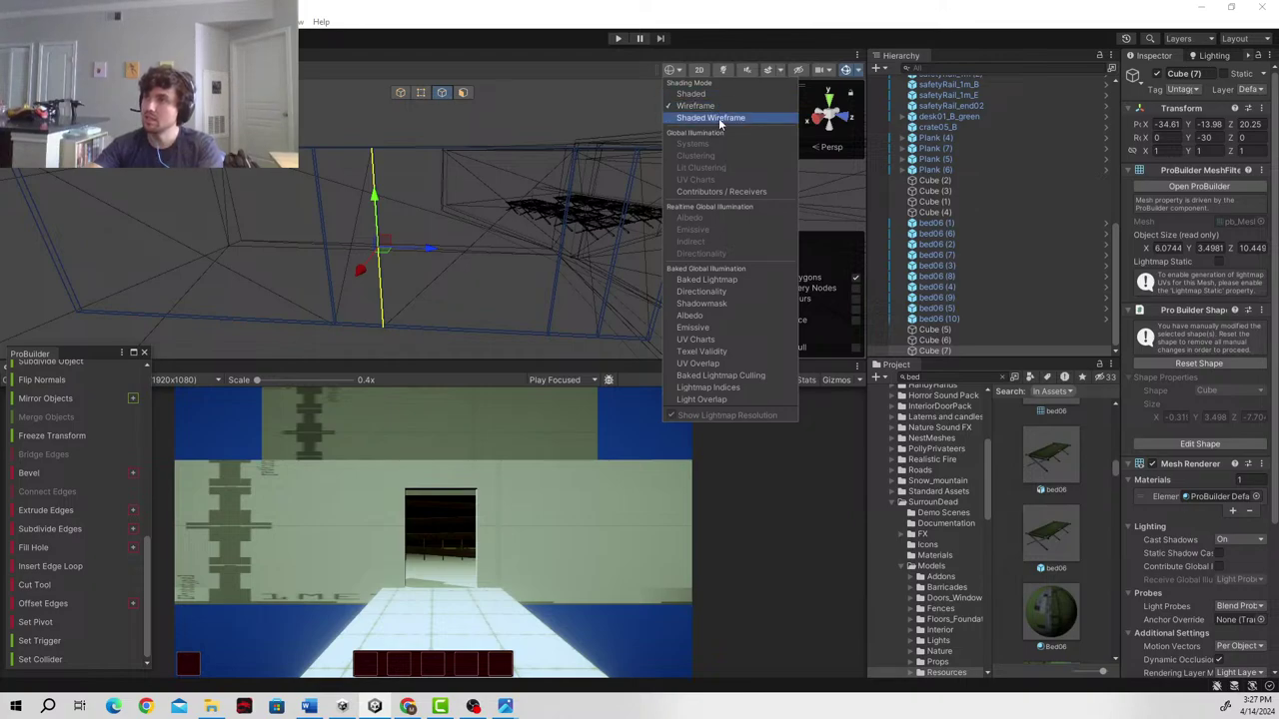
pyautogui.click(720, 119)
pyautogui.press('w')
pyautogui.moveTo(361, 309)
pyautogui.mouseDown(button='right')
pyautogui.moveTo(414, 202)
pyautogui.moveTo(443, 180)
pyautogui.mouseUp(button='right')
pyautogui.keyDown('alt'); pyautogui.moveTo(443, 180); pyautogui.dragTo(449, 183); pyautogui.keyUp('alt')
pyautogui.press('s')
pyautogui.moveTo(462, 186); pyautogui.dragTo(528, 228, button='right')
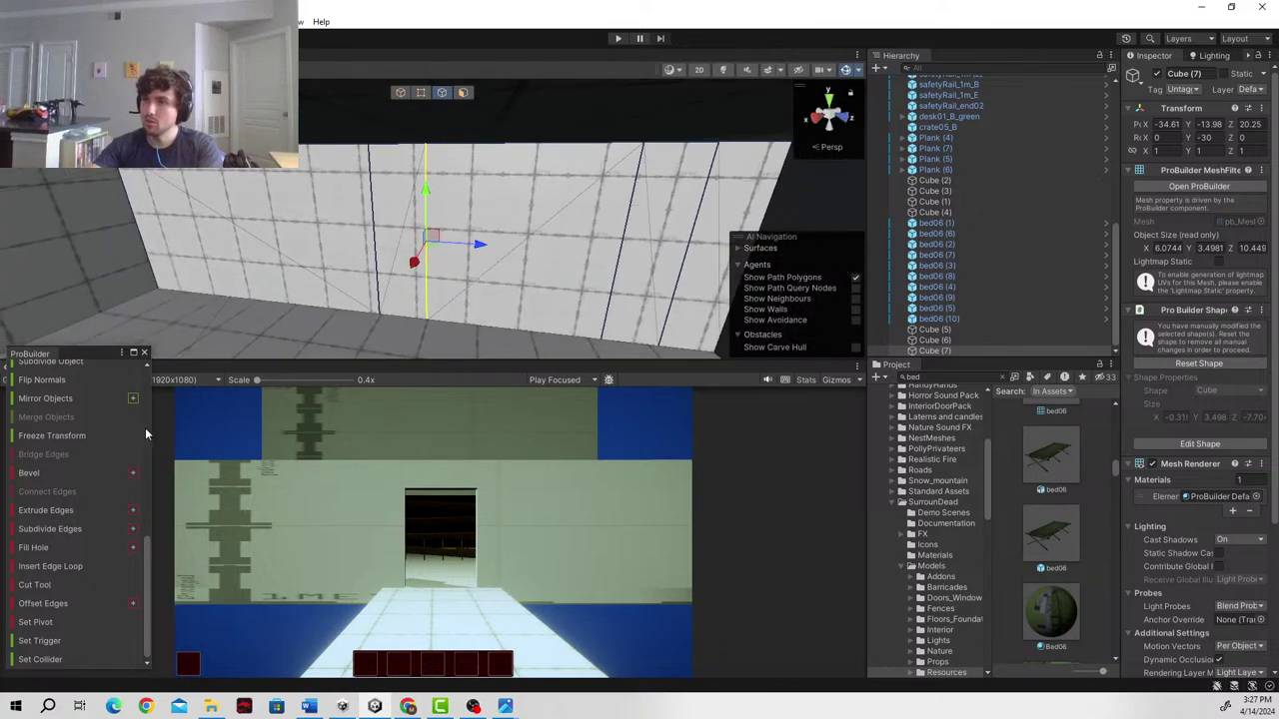
# - Insert a horizontal edge loop across the partition wall and raise it to mark the top of the doorways
pyautogui.click(76, 566)
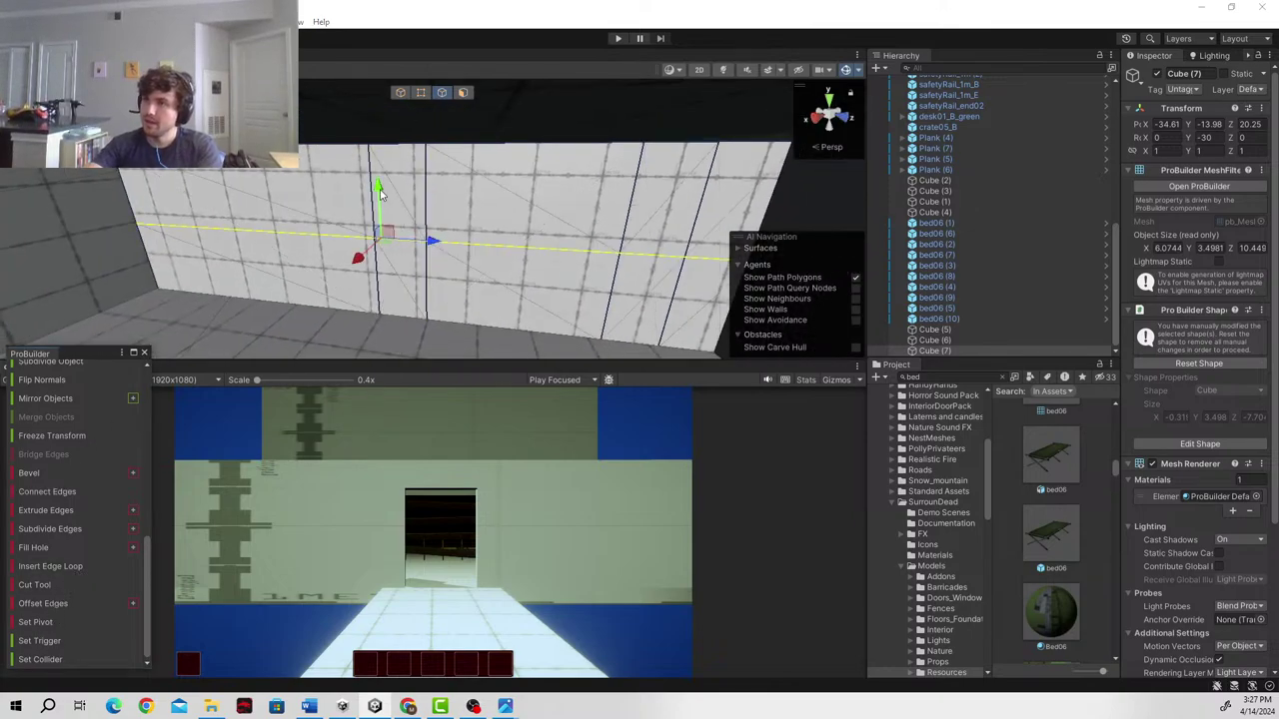
pyautogui.moveTo(379, 193); pyautogui.dragTo(393, 159)
pyautogui.moveTo(519, 268); pyautogui.dragTo(420, 269, button='right')
pyautogui.press('s')
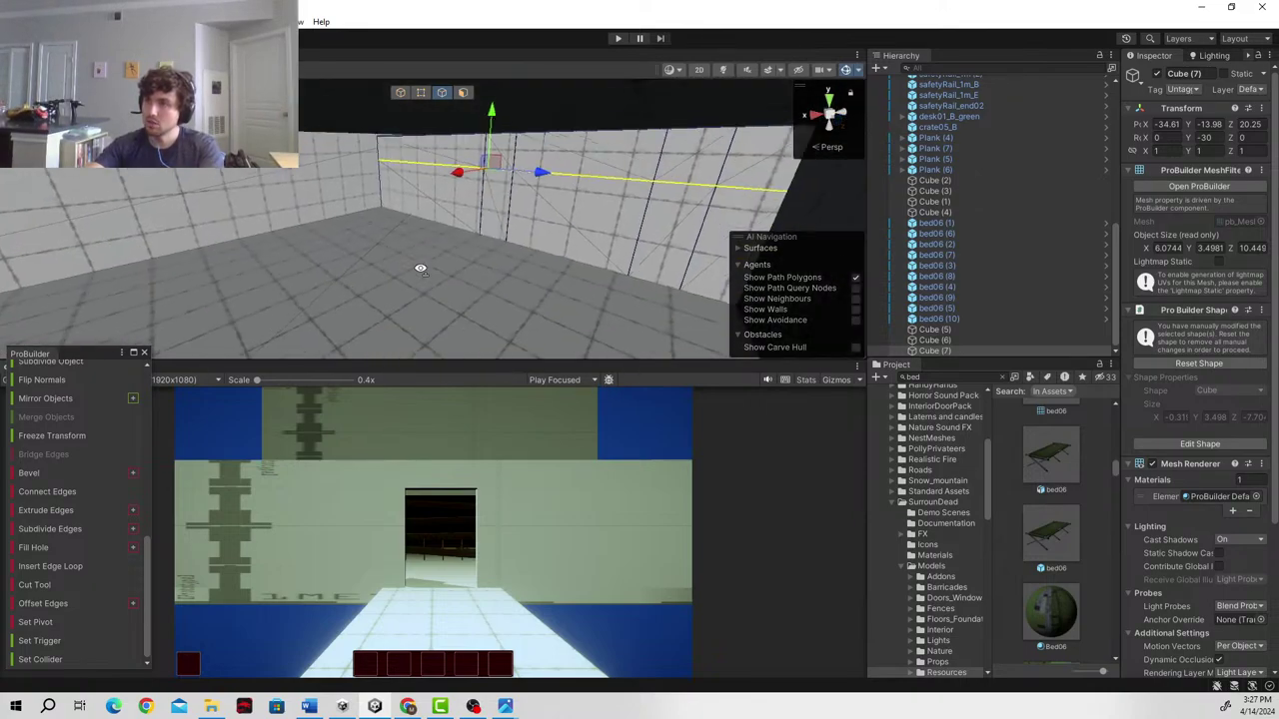
pyautogui.keyDown('alt'); pyautogui.moveTo(421, 268); pyautogui.dragTo(397, 168); pyautogui.keyUp('alt')
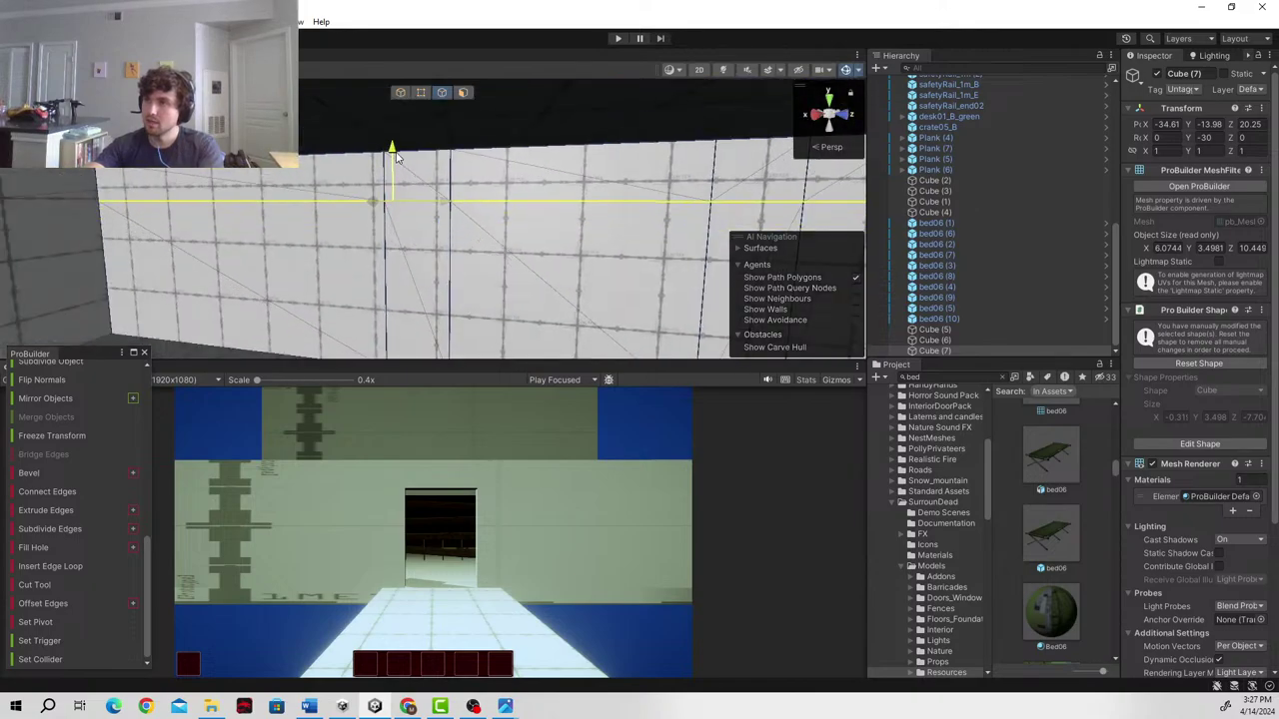
# - Select the full inner edge loop of the doorway near the wall's end and slide it outward to widen the doorway
pyautogui.keyDown('alt'); pyautogui.moveTo(549, 224); pyautogui.dragTo(474, 243); pyautogui.keyUp('alt')
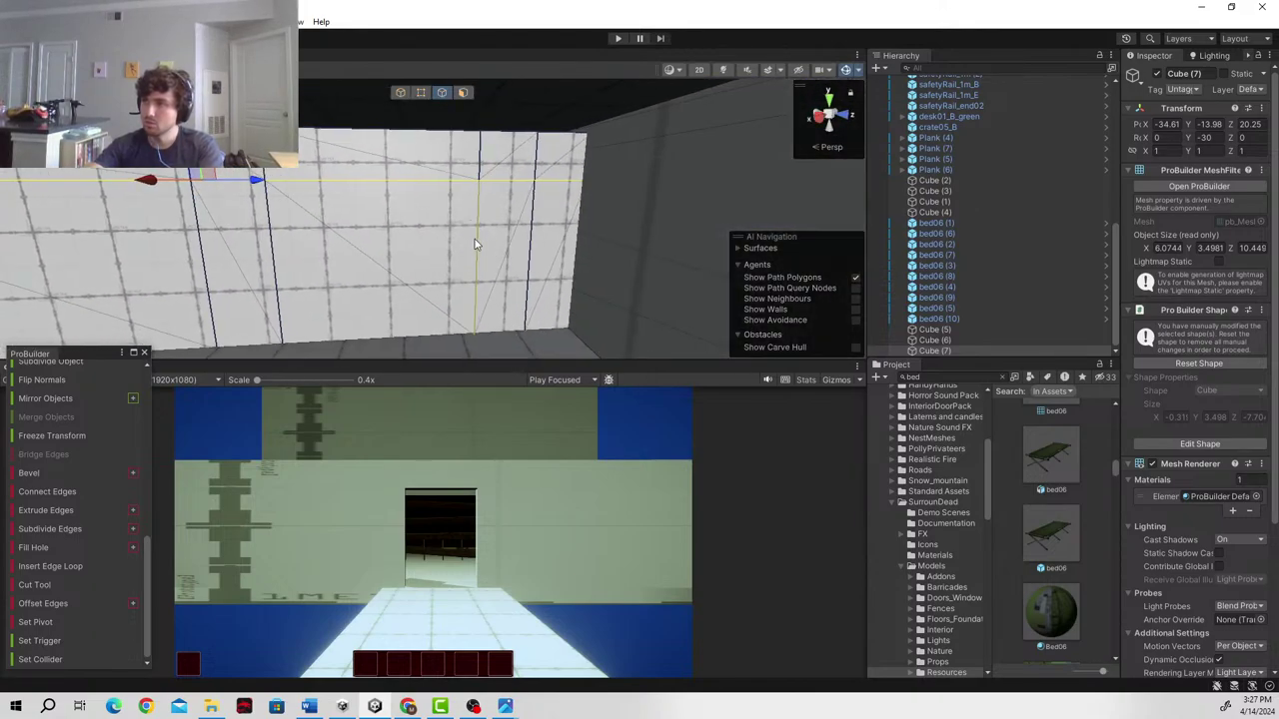
pyautogui.click(480, 220)
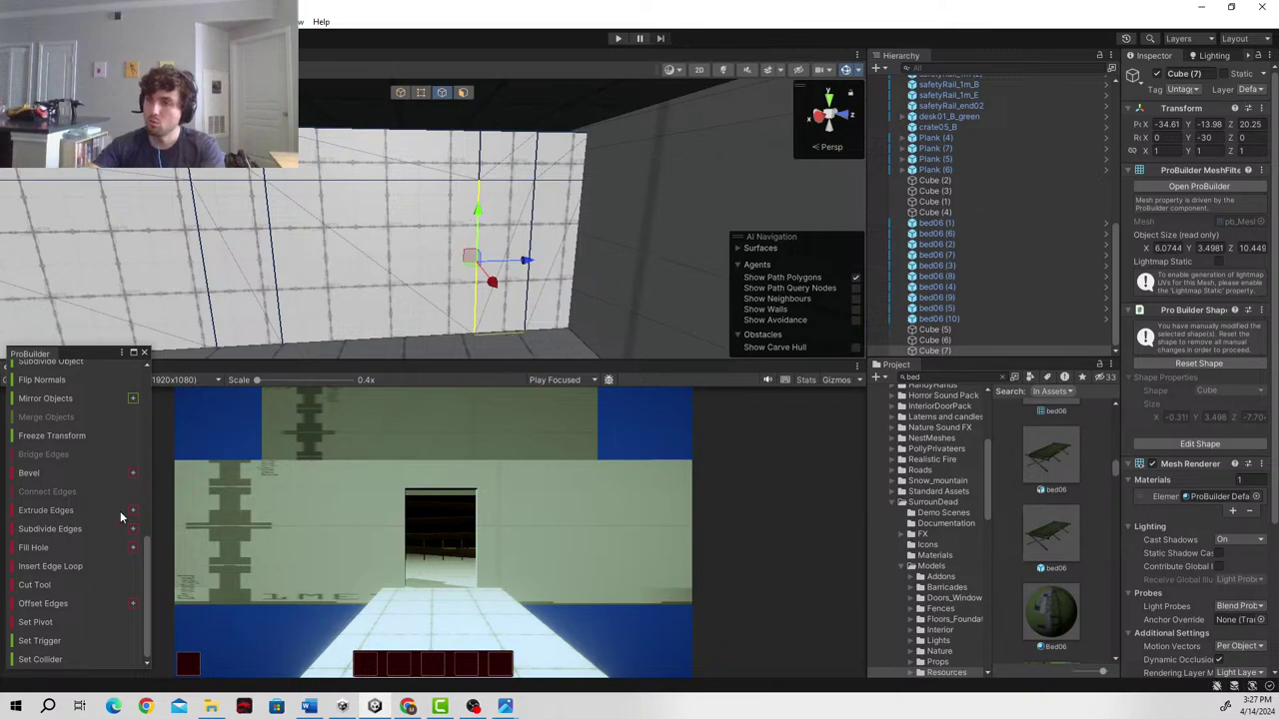
pyautogui.scroll(2, 56, 543)
pyautogui.scroll(5, 68, 559)
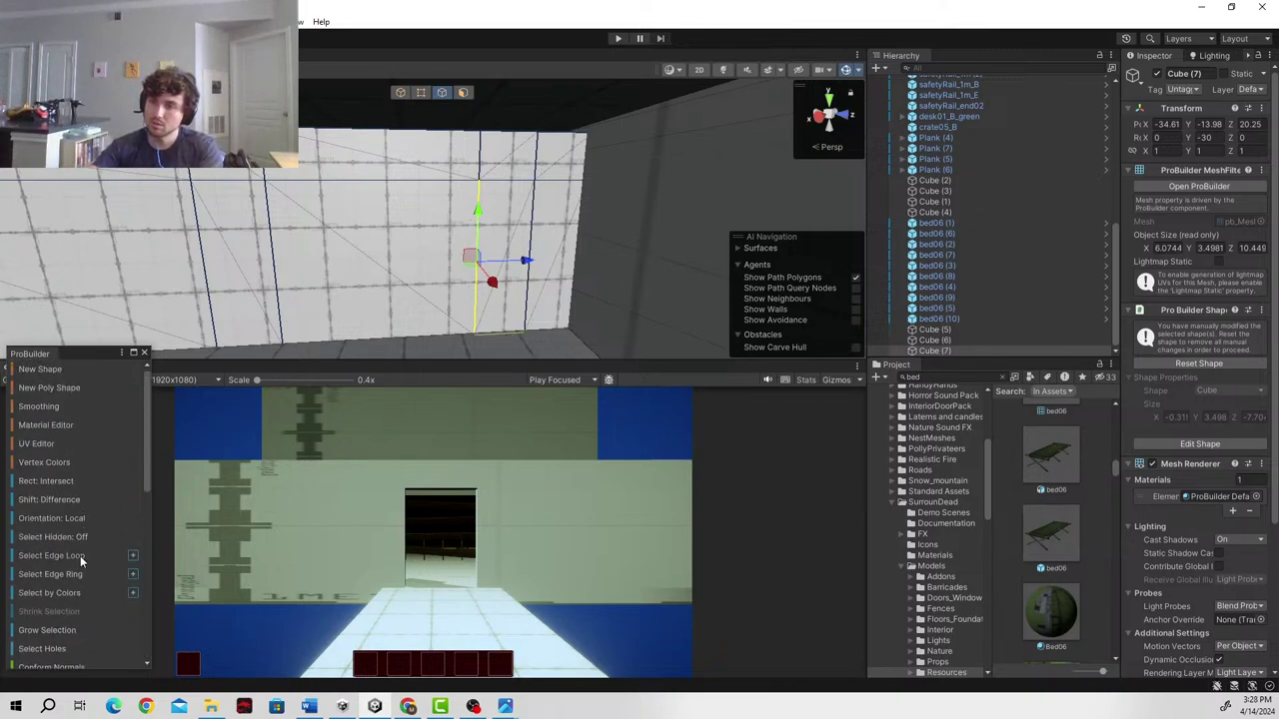
pyautogui.click(78, 556)
pyautogui.moveTo(527, 242); pyautogui.dragTo(504, 242)
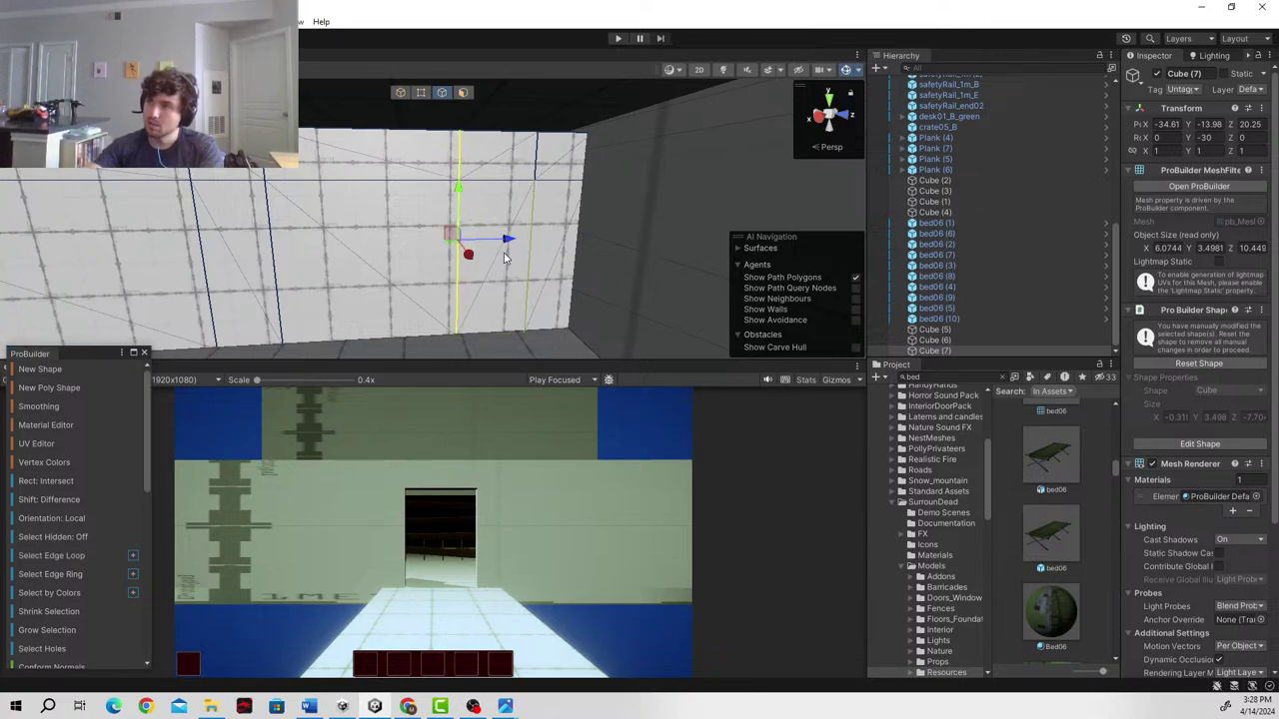
# - Select the full outer edge loop of the middle doorway and slide it away from its partner to widen the doorway
pyautogui.click(207, 258)
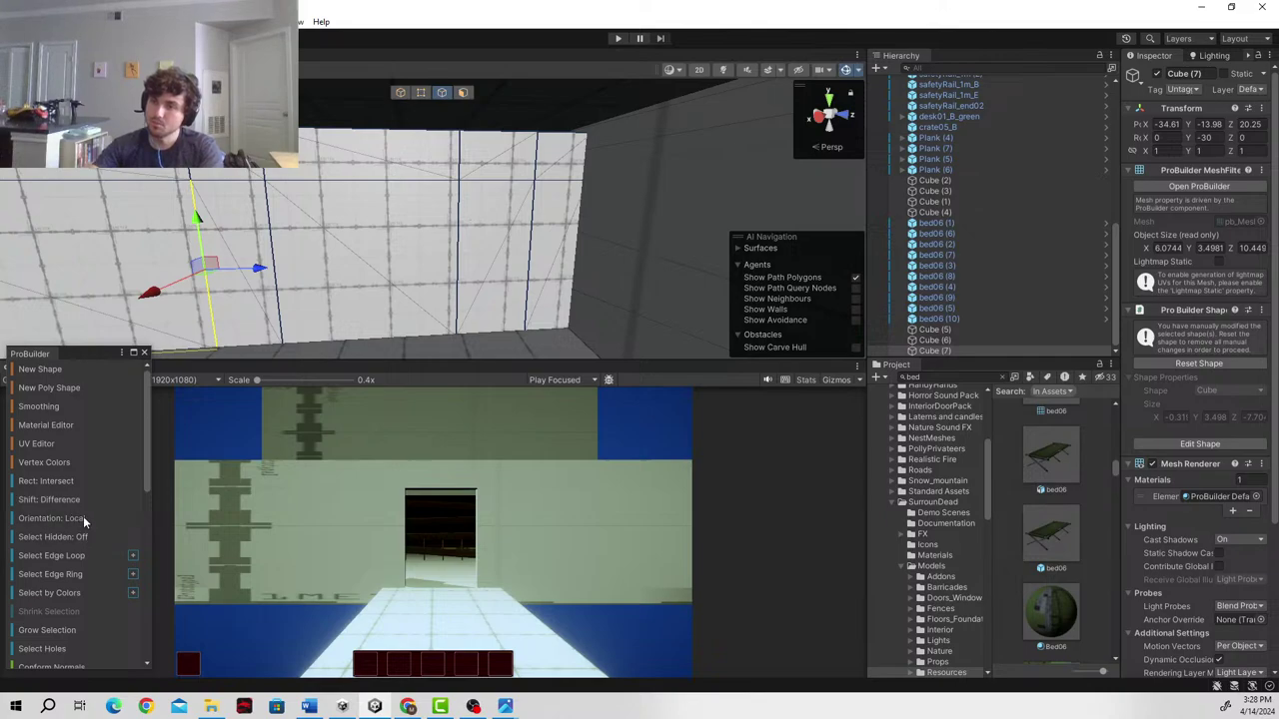
pyautogui.click(83, 559)
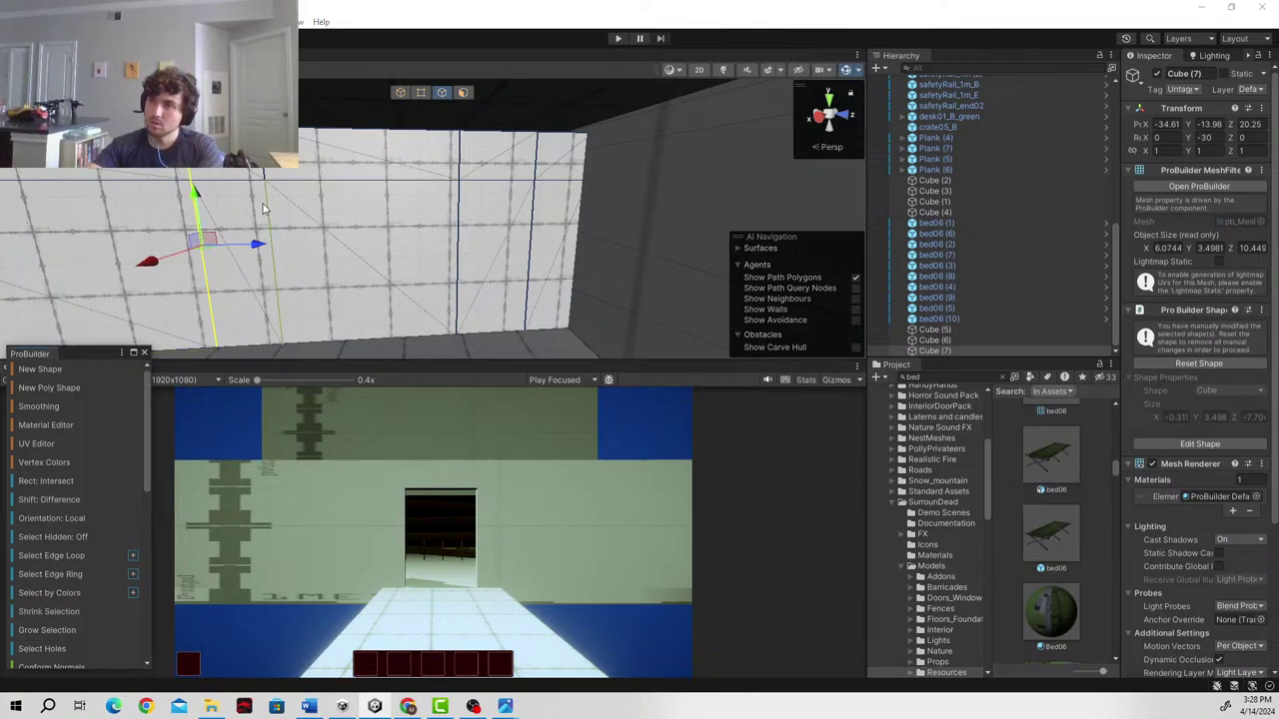
pyautogui.moveTo(252, 246); pyautogui.dragTo(230, 250)
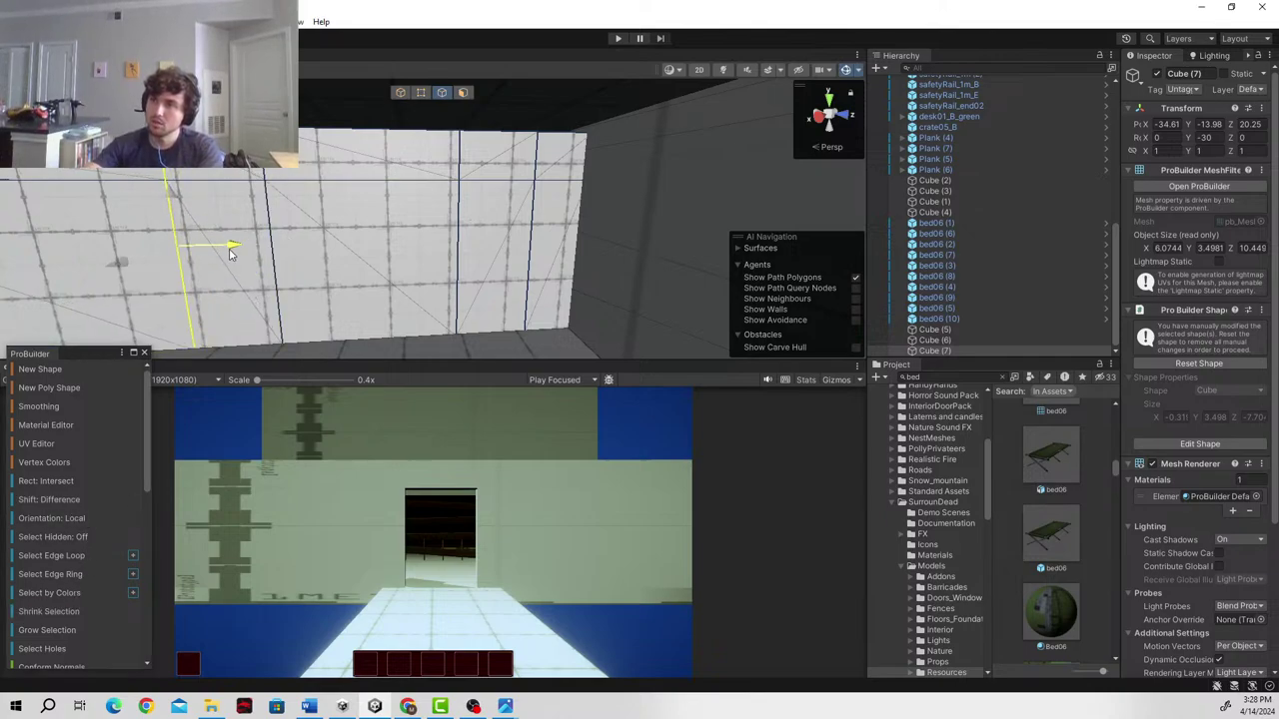
# - Select the horizontal edge loop around the whole wall and adjust its height to set the doorway tops
pyautogui.click(344, 180)
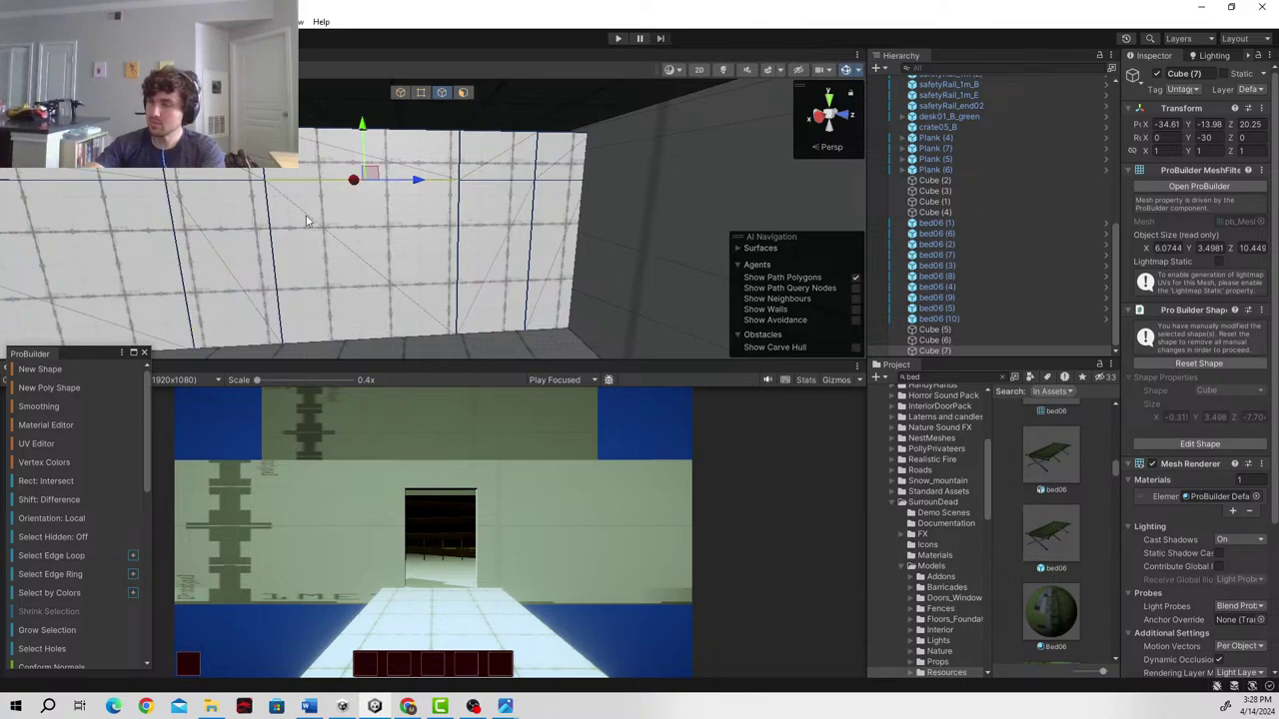
pyautogui.click(85, 554)
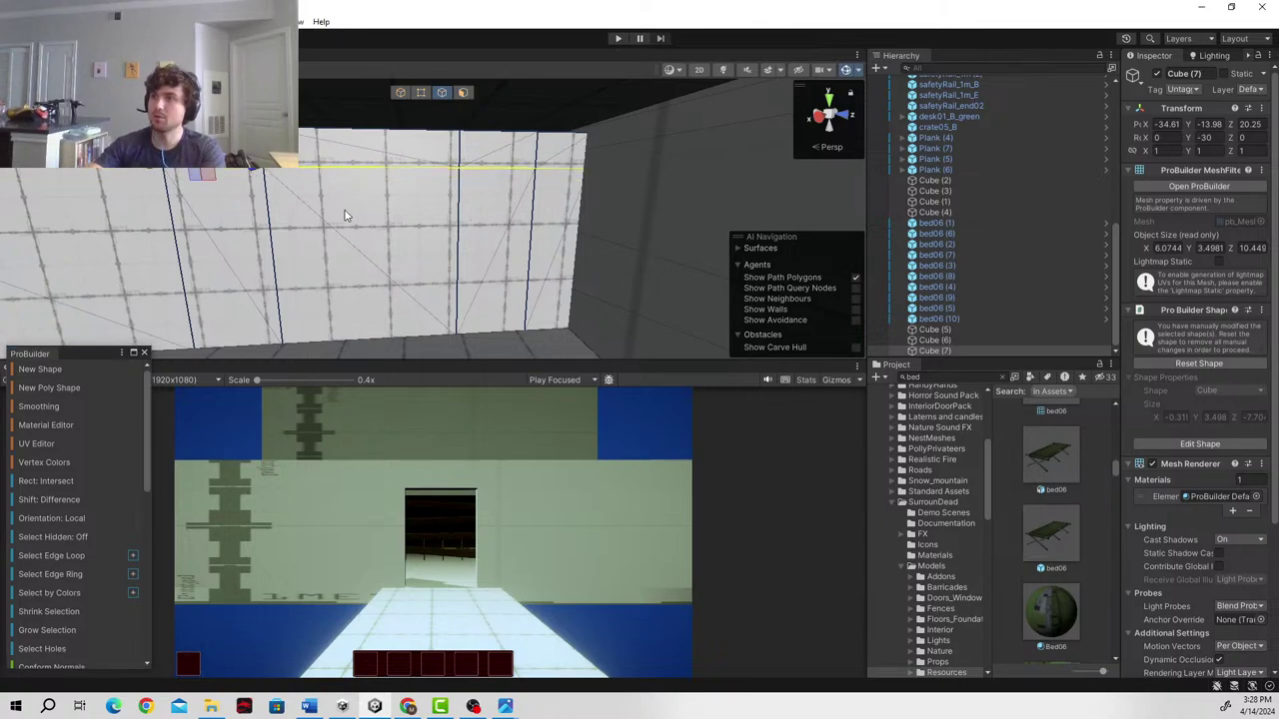
pyautogui.moveTo(342, 209); pyautogui.dragTo(277, 201, button='right')
pyautogui.moveTo(212, 177); pyautogui.dragTo(213, 157)
pyautogui.moveTo(215, 175); pyautogui.dragTo(336, 213, button='right')
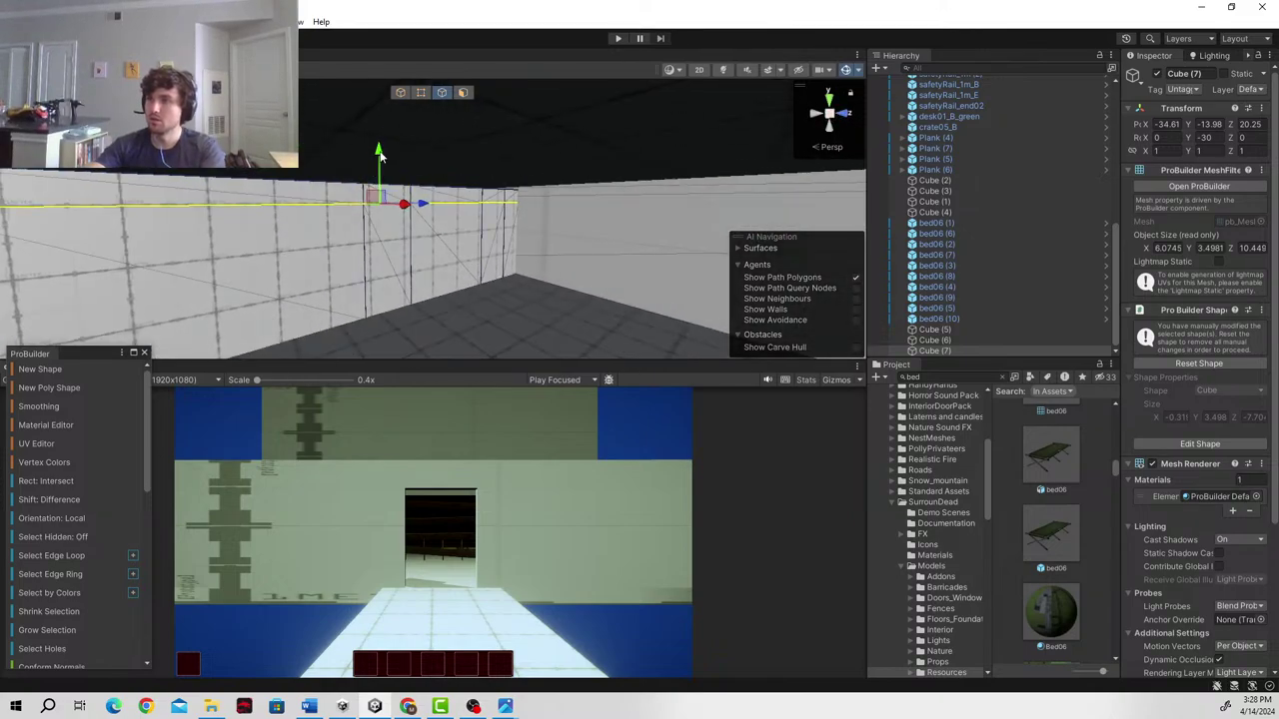
pyautogui.moveTo(379, 150); pyautogui.dragTo(379, 159)
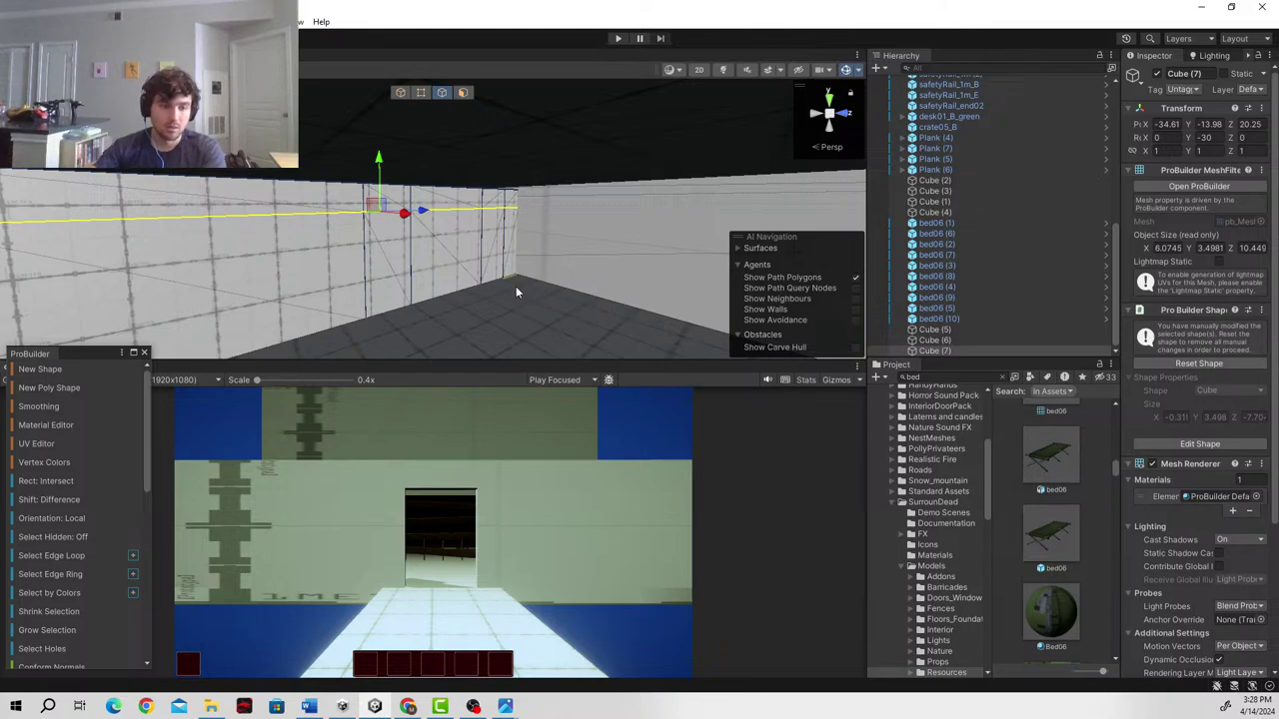
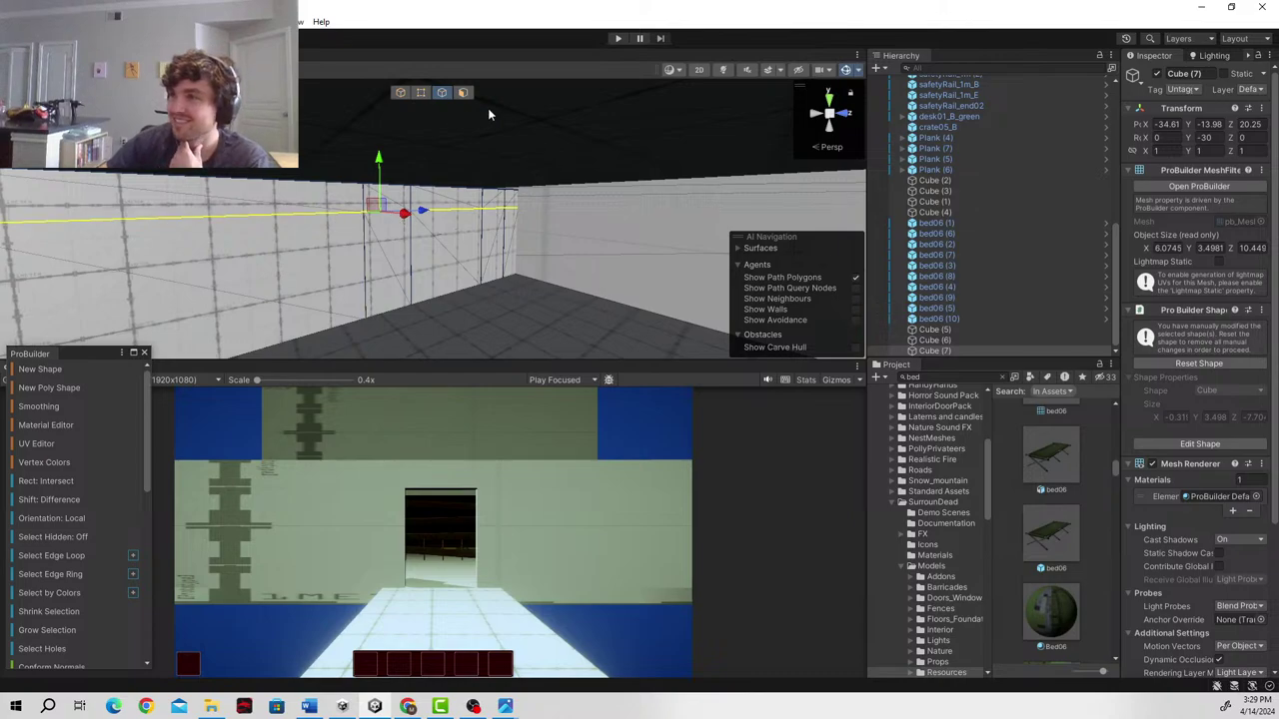
# - Select the two doorway faces below the horizontal loop in face mode and delete them to open both doorways
pyautogui.click(462, 92)
pyautogui.moveTo(469, 148); pyautogui.dragTo(500, 242, button='right')
pyautogui.click(634, 206)
pyautogui.click(460, 224)
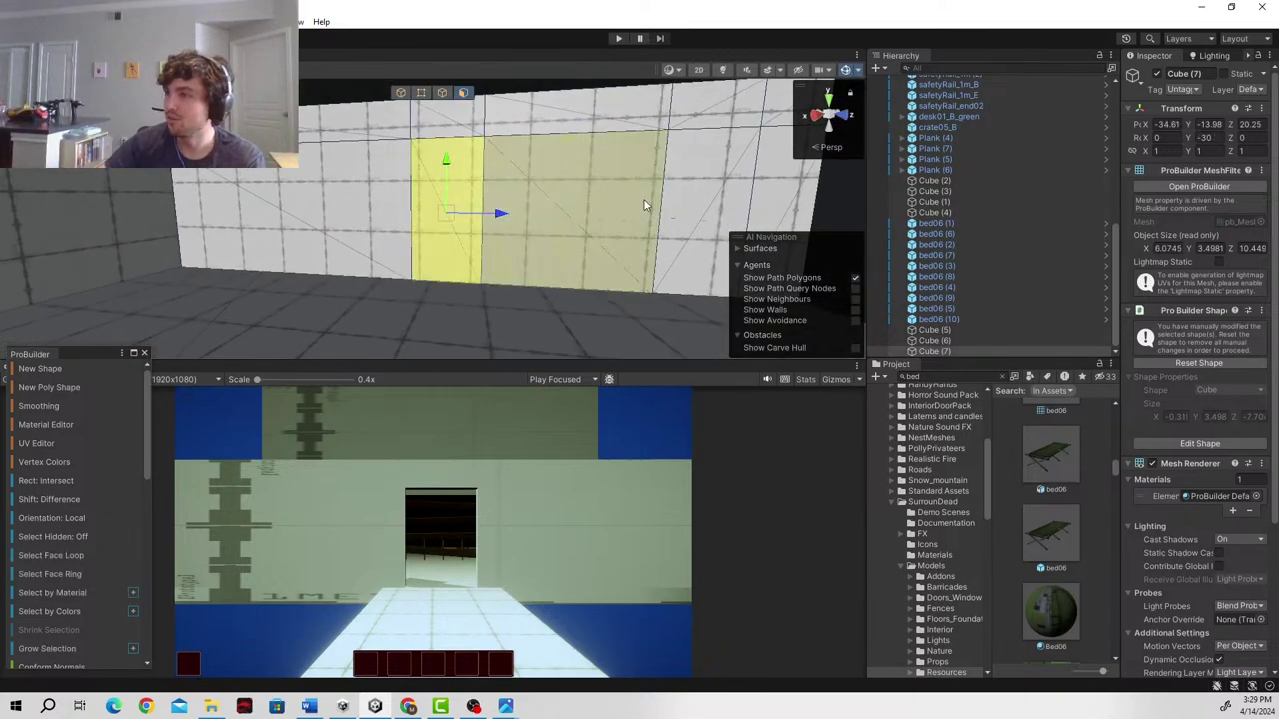
pyautogui.keyDown('shift'); pyautogui.click(705, 204); pyautogui.keyUp('shift')
pyautogui.moveTo(705, 205); pyautogui.dragTo(403, 260, button='right')
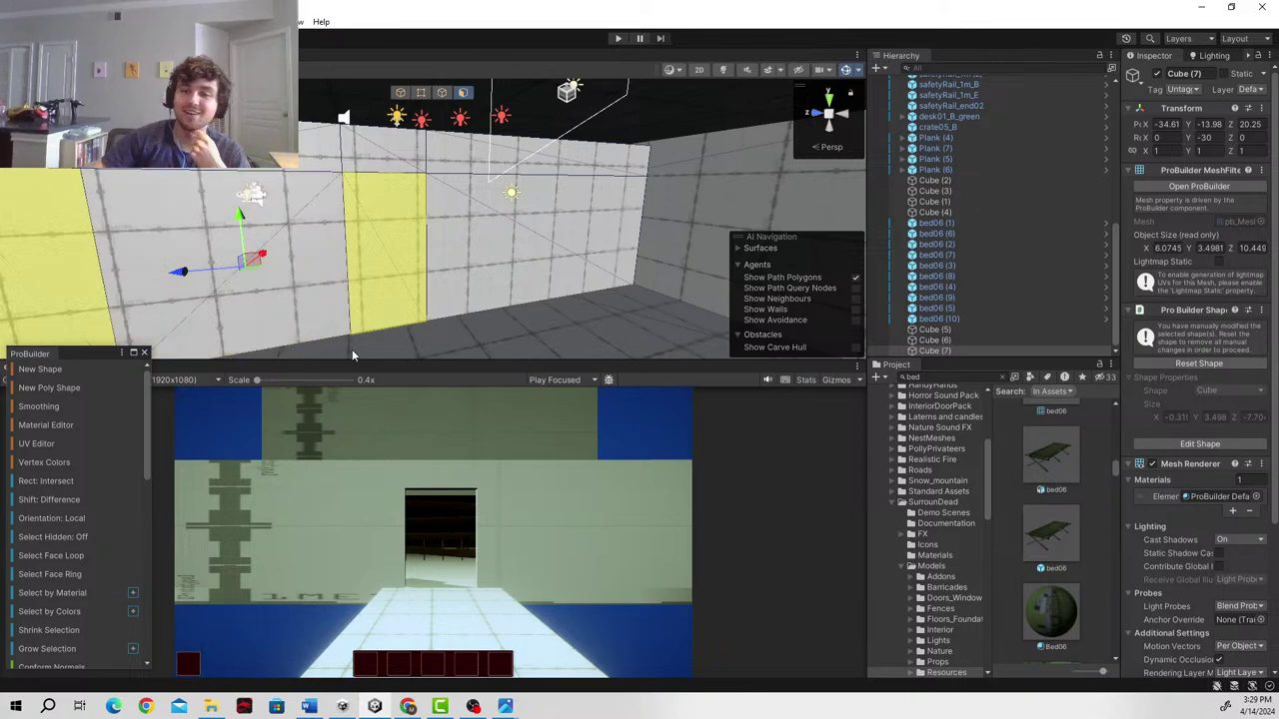
pyautogui.moveTo(658, 227)
pyautogui.mouseDown(button='right')
pyautogui.moveTo(842, 198)
pyautogui.moveTo(1167, 214)
pyautogui.moveTo(1179, 231)
pyautogui.moveTo(28, 223)
pyautogui.moveTo(1269, 219)
pyautogui.moveTo(665, 230)
pyautogui.mouseUp(button='right')
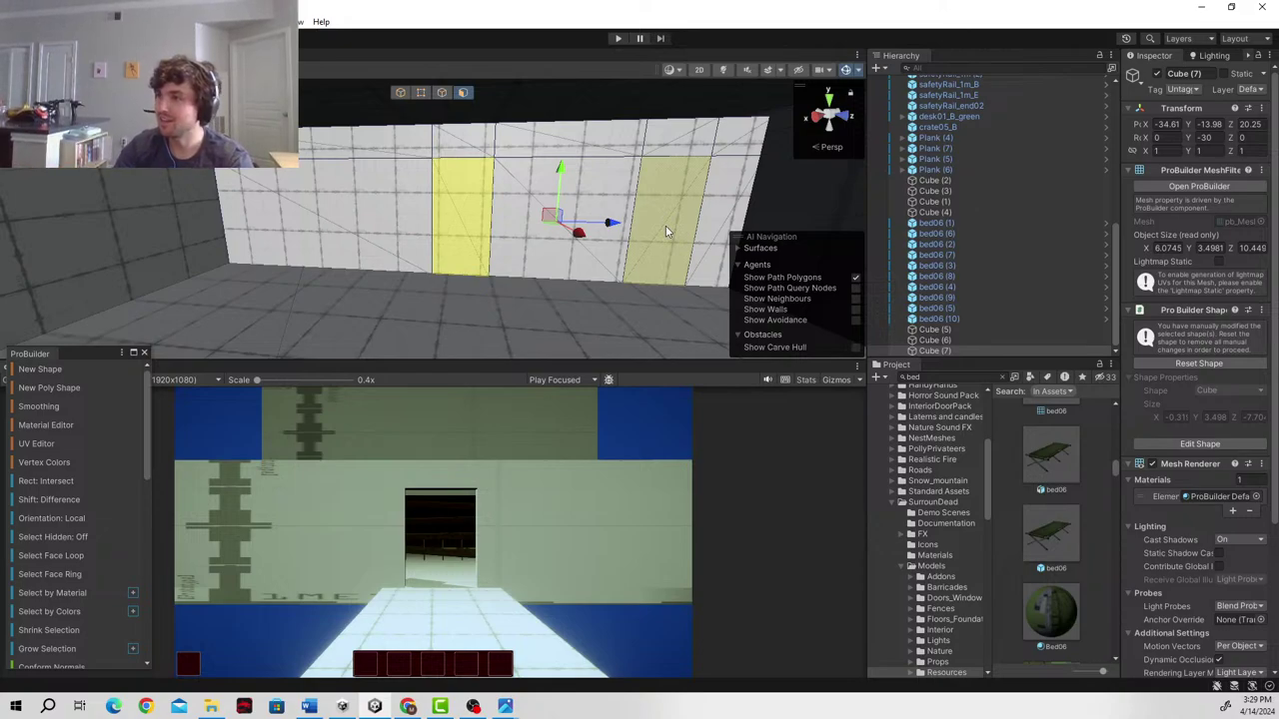
pyautogui.scroll(-6, 65, 536)
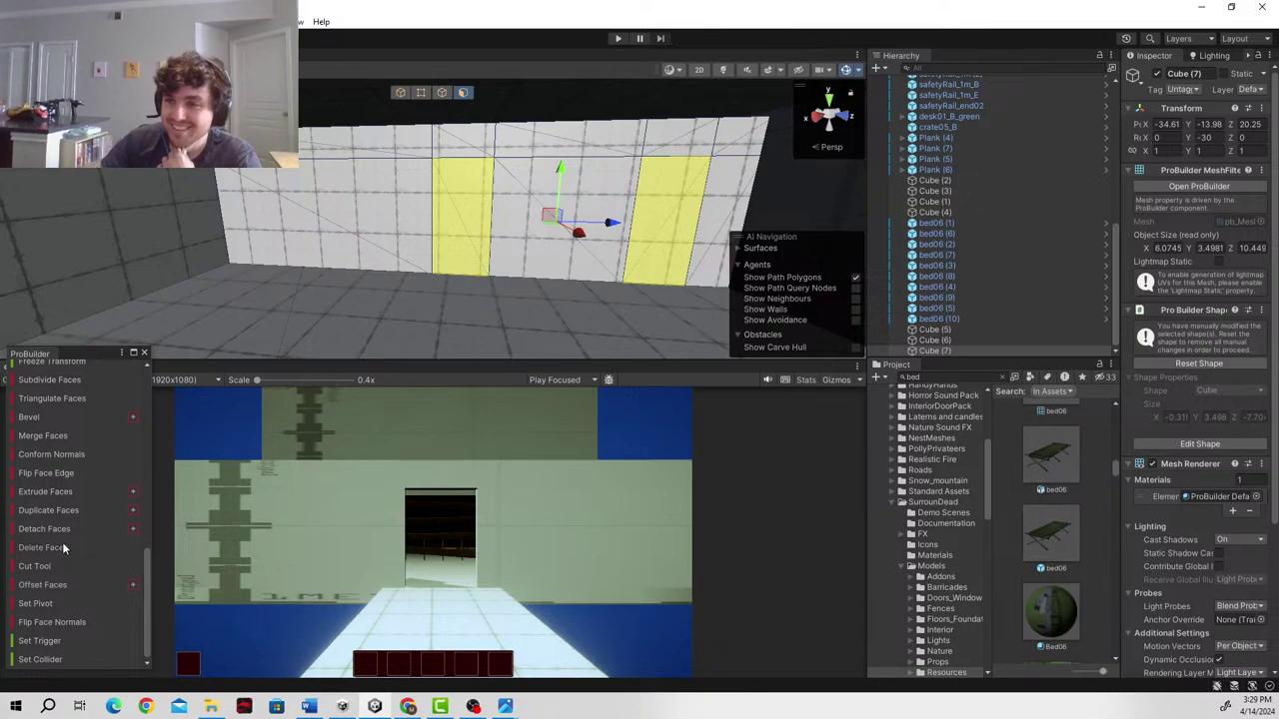
pyautogui.click(61, 547)
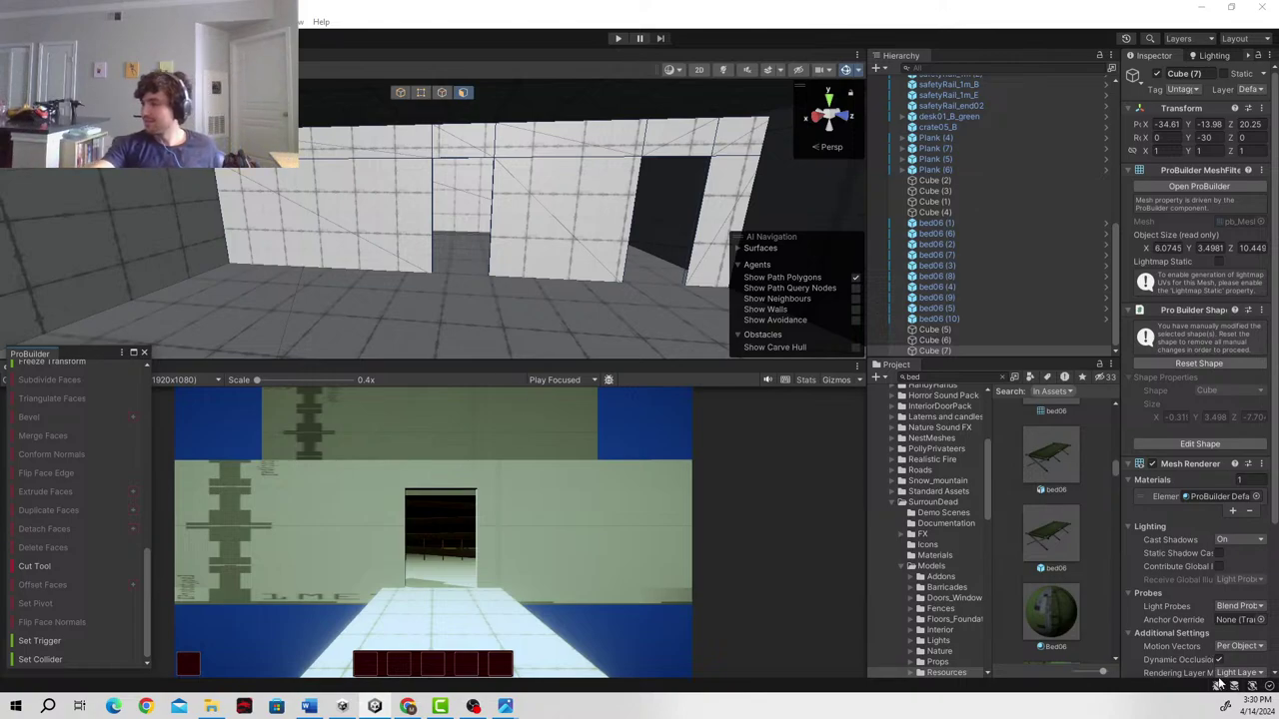
pyautogui.click(1254, 711)
pyautogui.scroll(-2, 1161, 430)
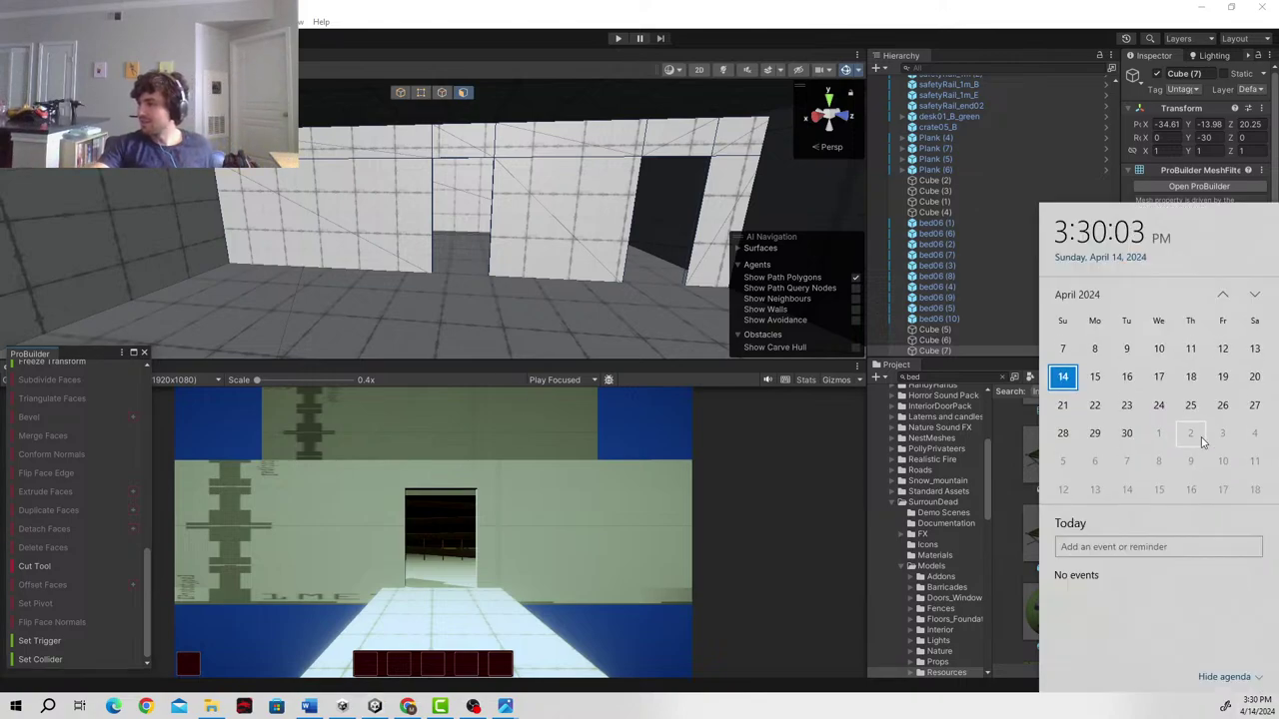
pyautogui.click(1127, 715)
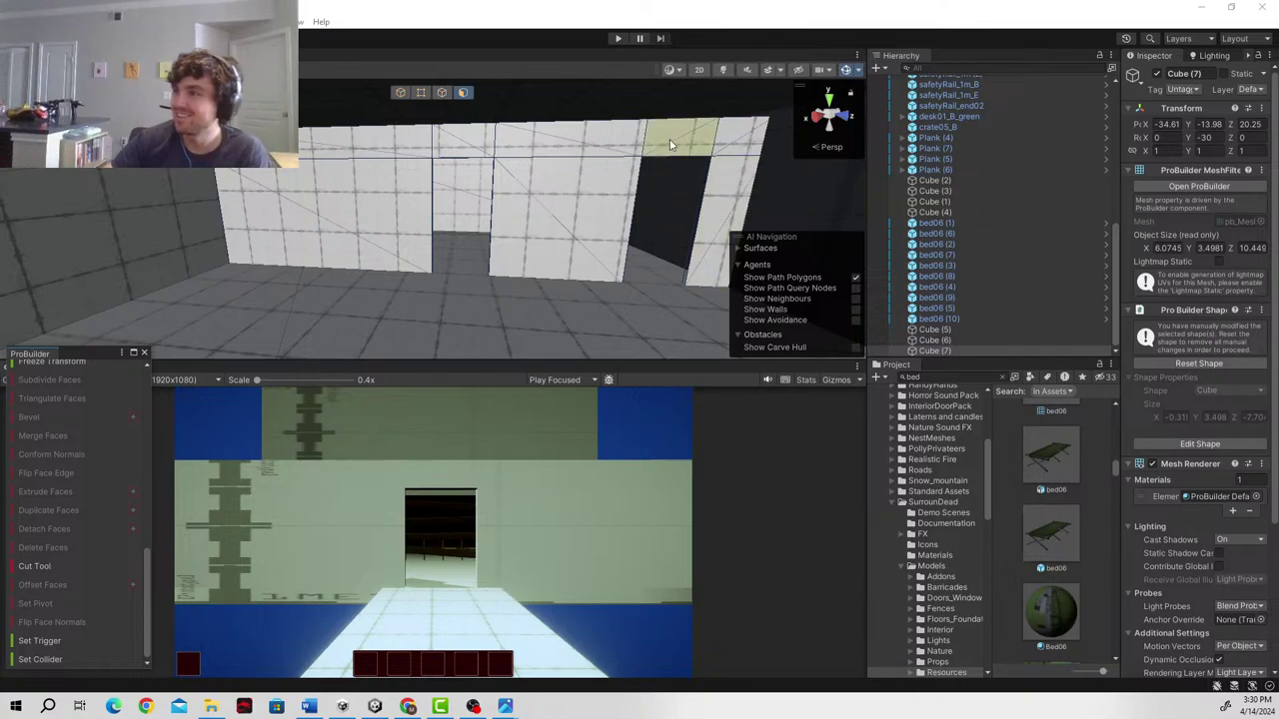
pyautogui.press('w')
pyautogui.moveTo(740, 213); pyautogui.dragTo(694, 215, button='right')
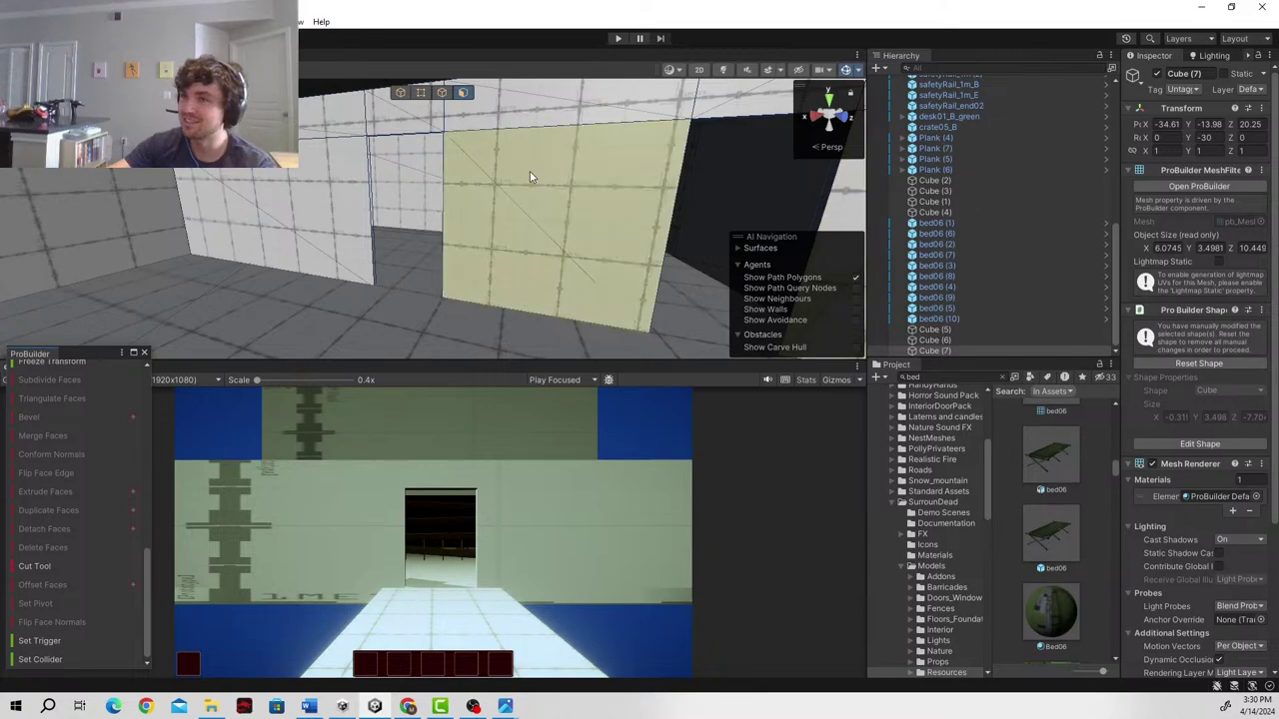
pyautogui.moveTo(573, 193); pyautogui.dragTo(699, 199, button='right')
pyautogui.click(441, 92)
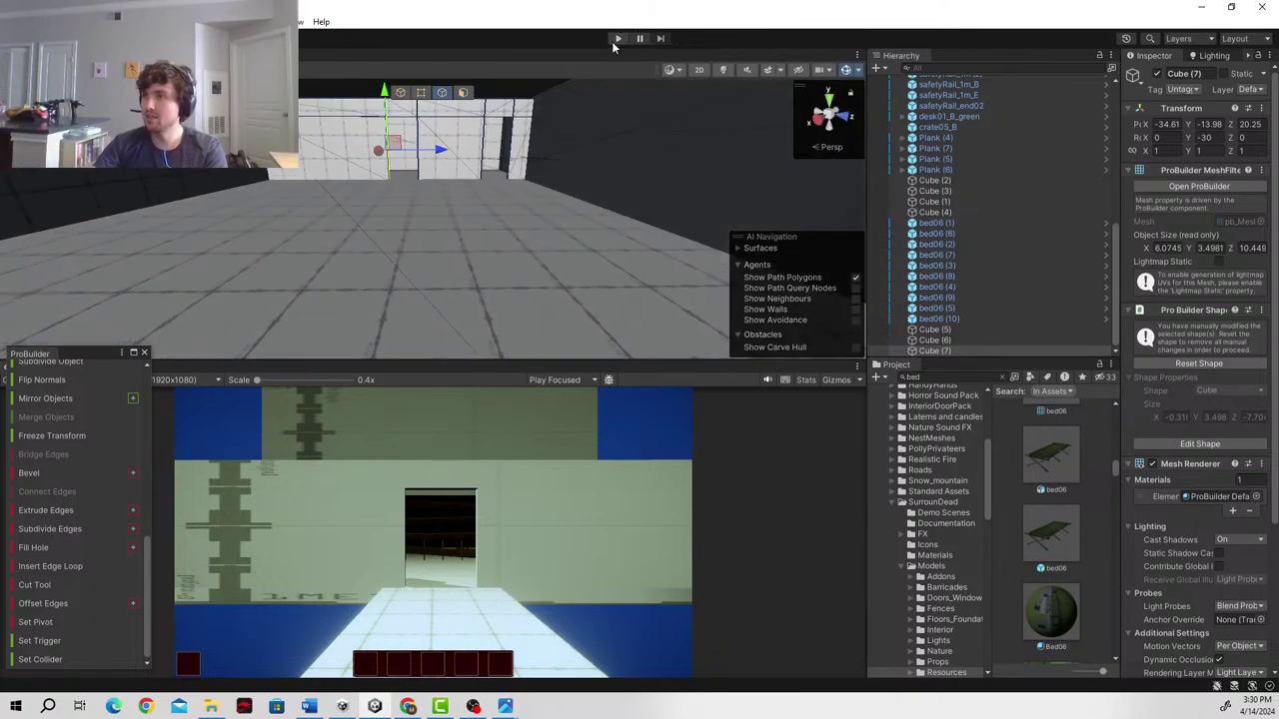
# - Start a play test and walk from the entrance walkway into the building, inspecting the boarded-up opening and the corridor
pyautogui.click(617, 39)
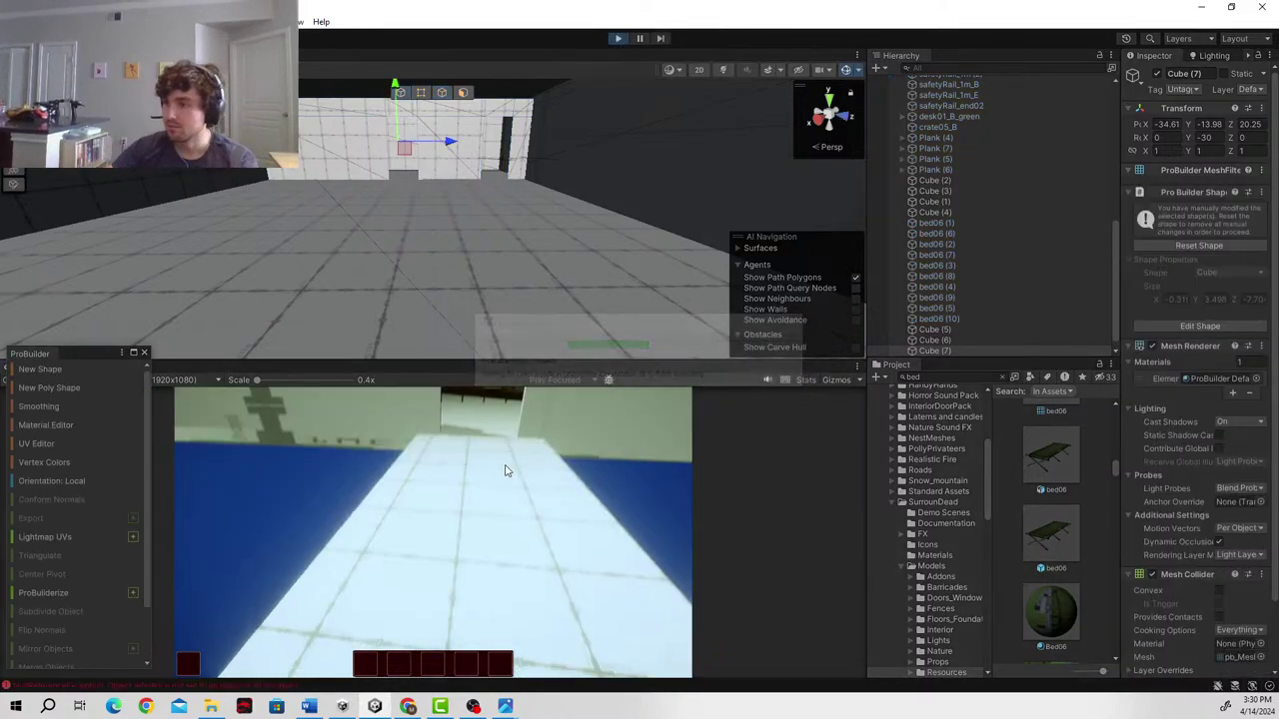
pyautogui.press('w')
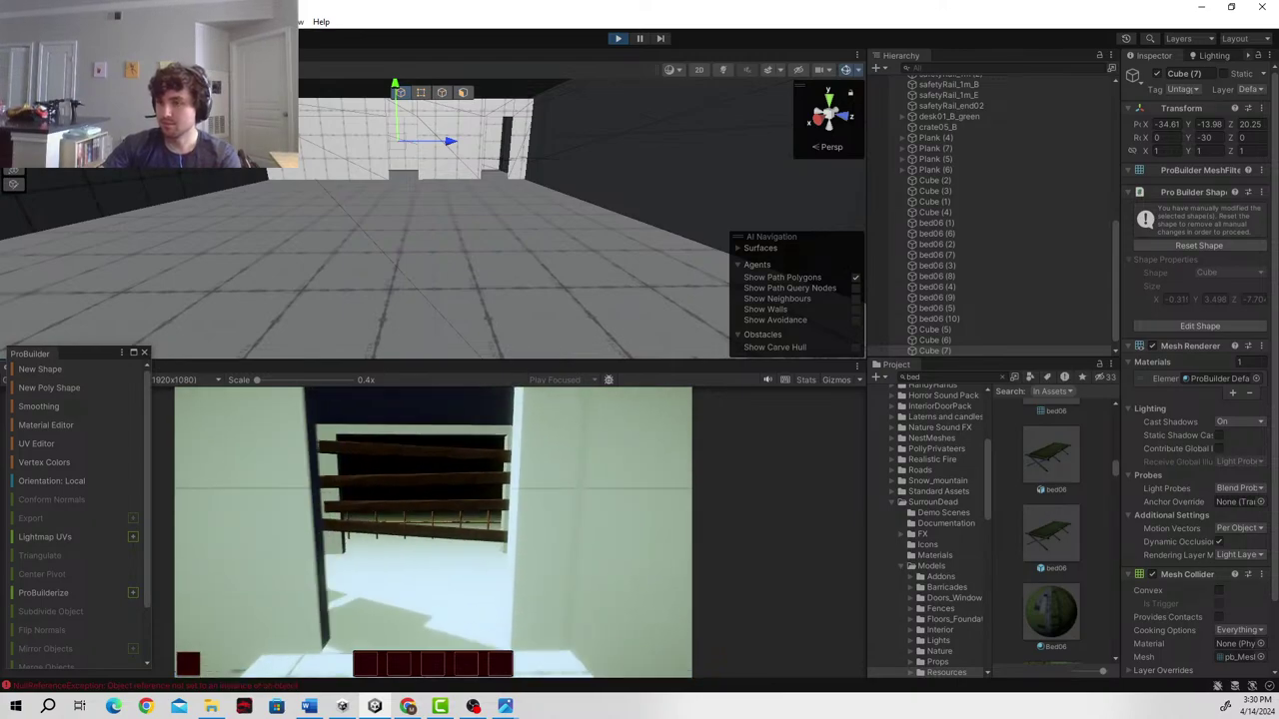
pyautogui.press('w')
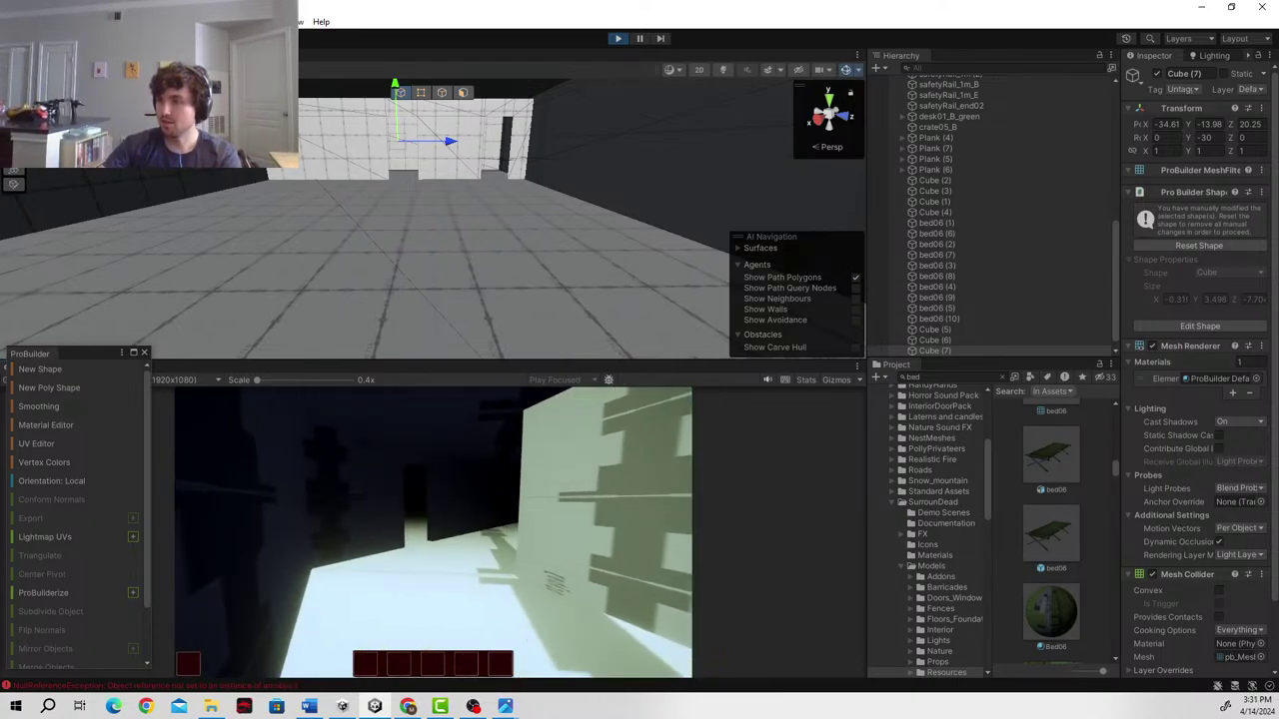
pyautogui.press('w')
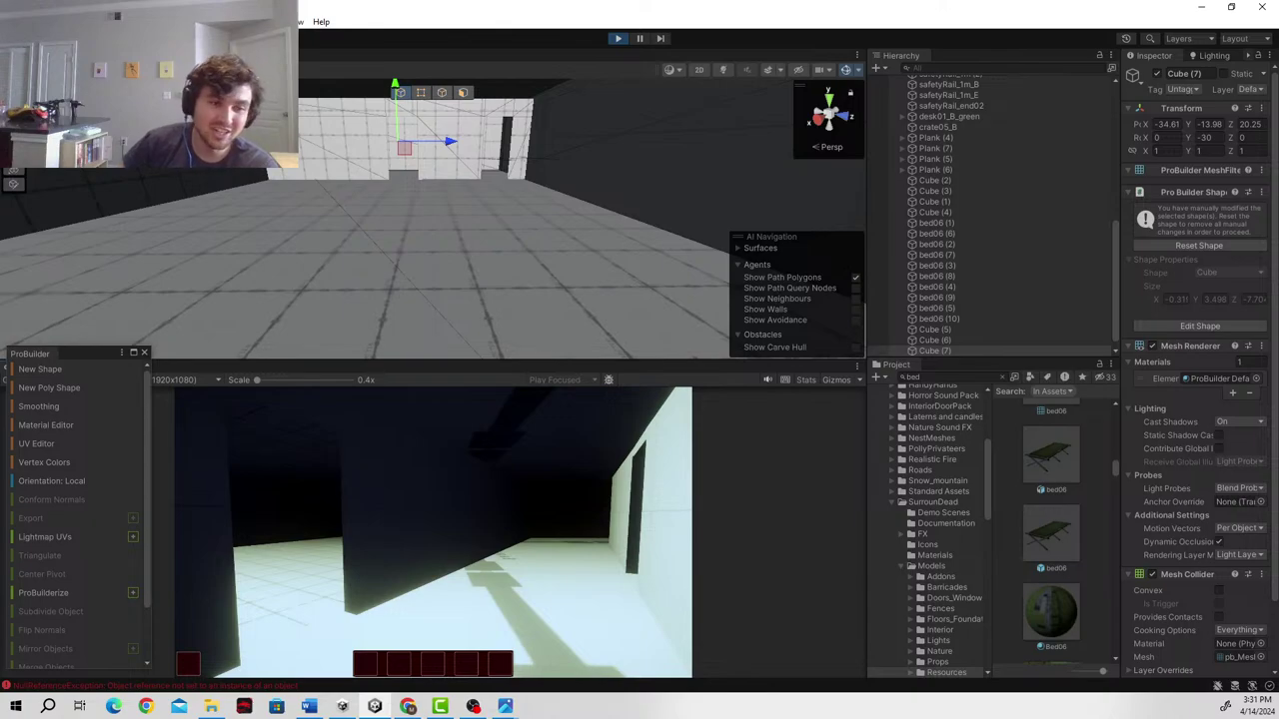
pyautogui.press('w')
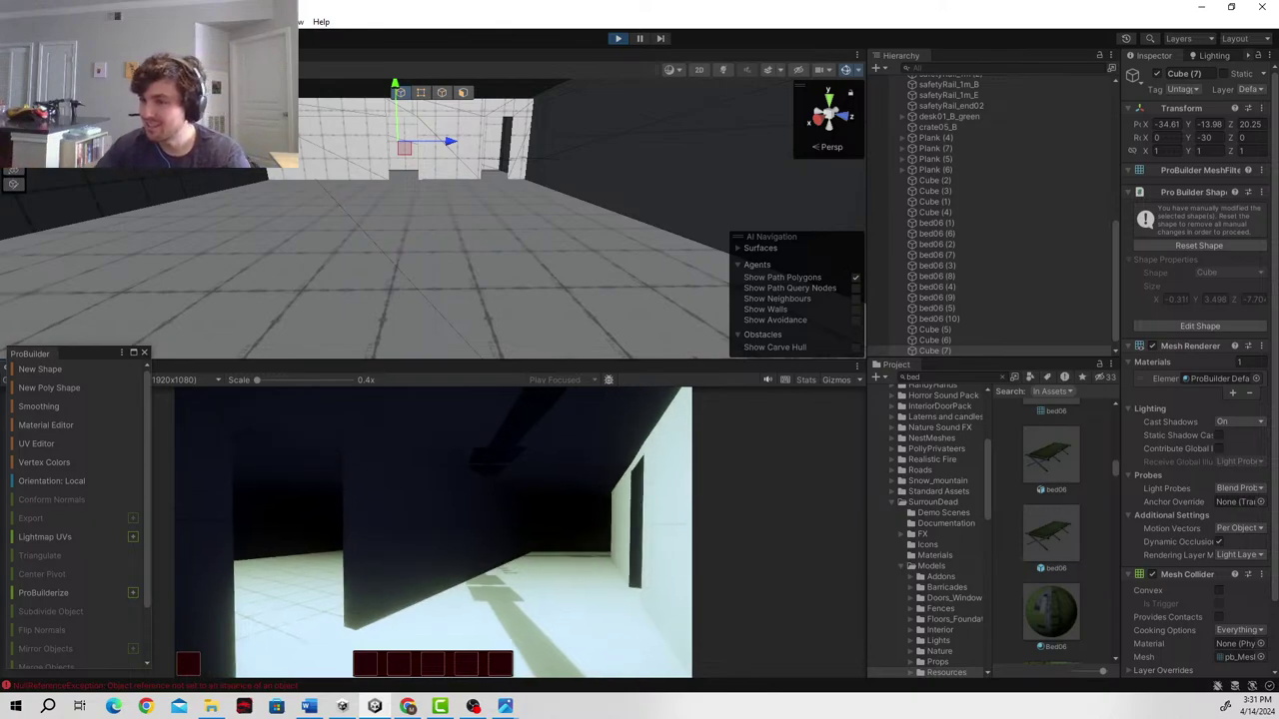
pyautogui.press('w')
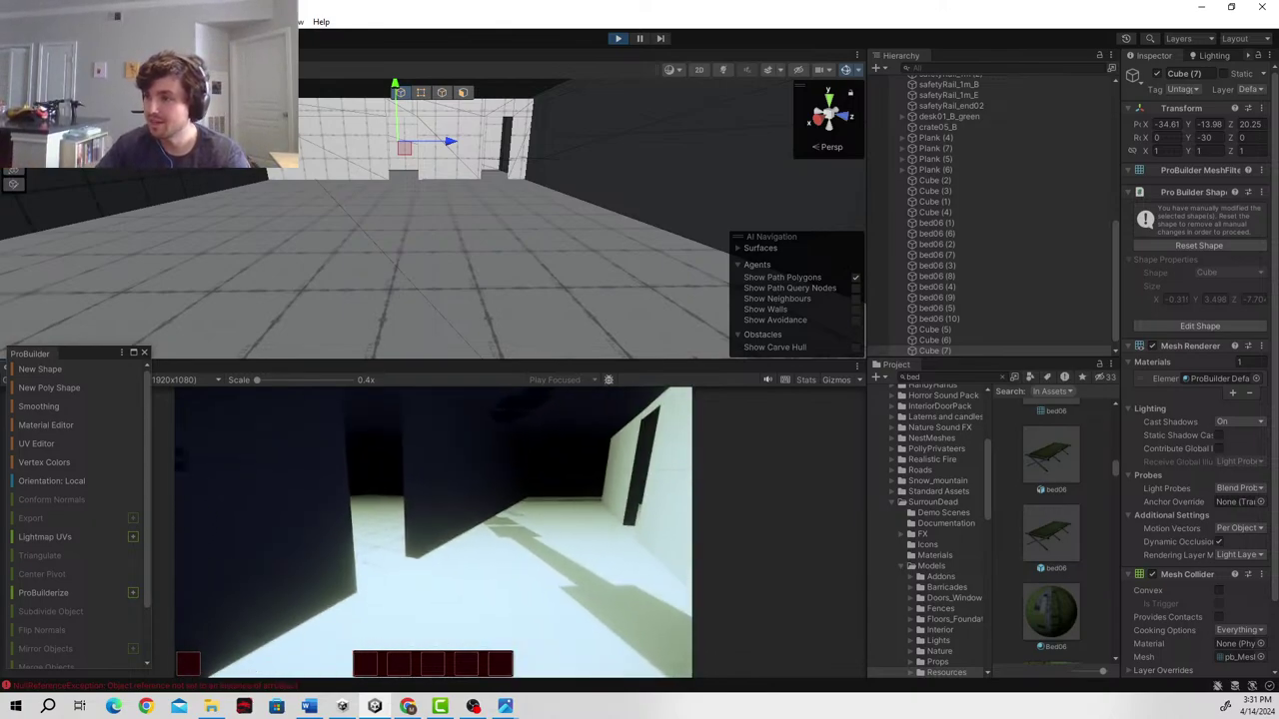
pyautogui.press('w')
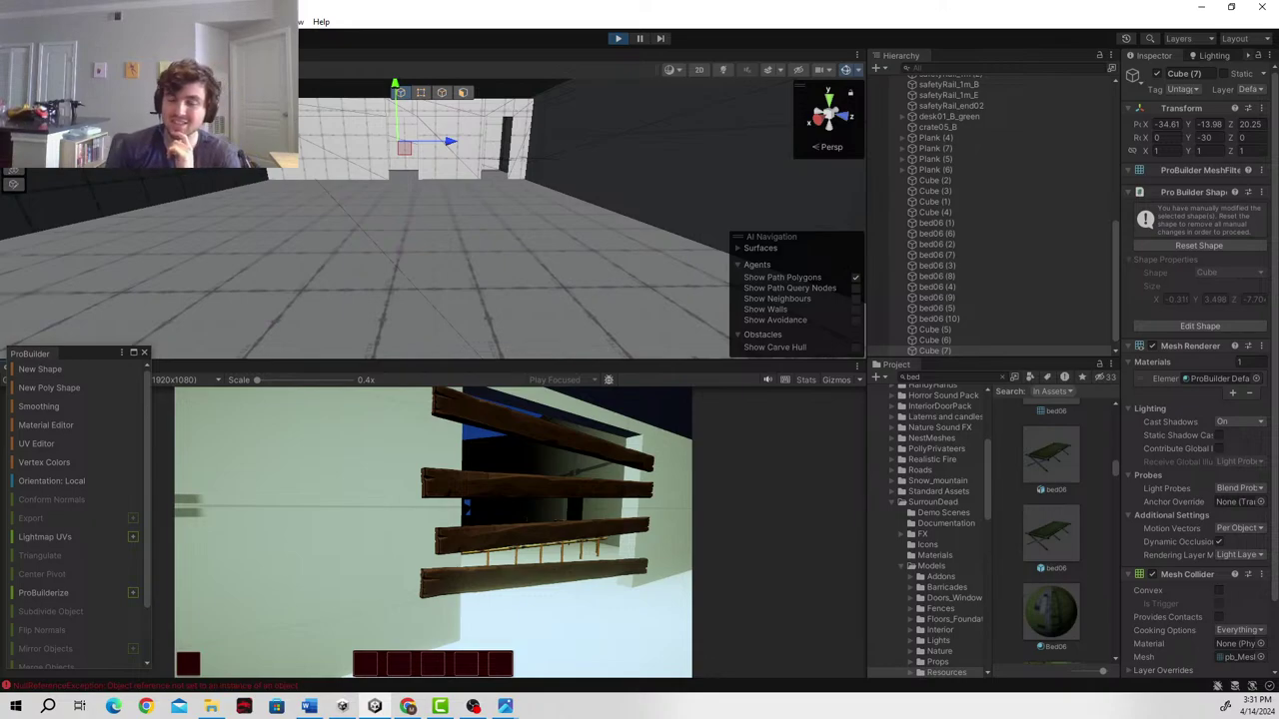
pyautogui.press('w')
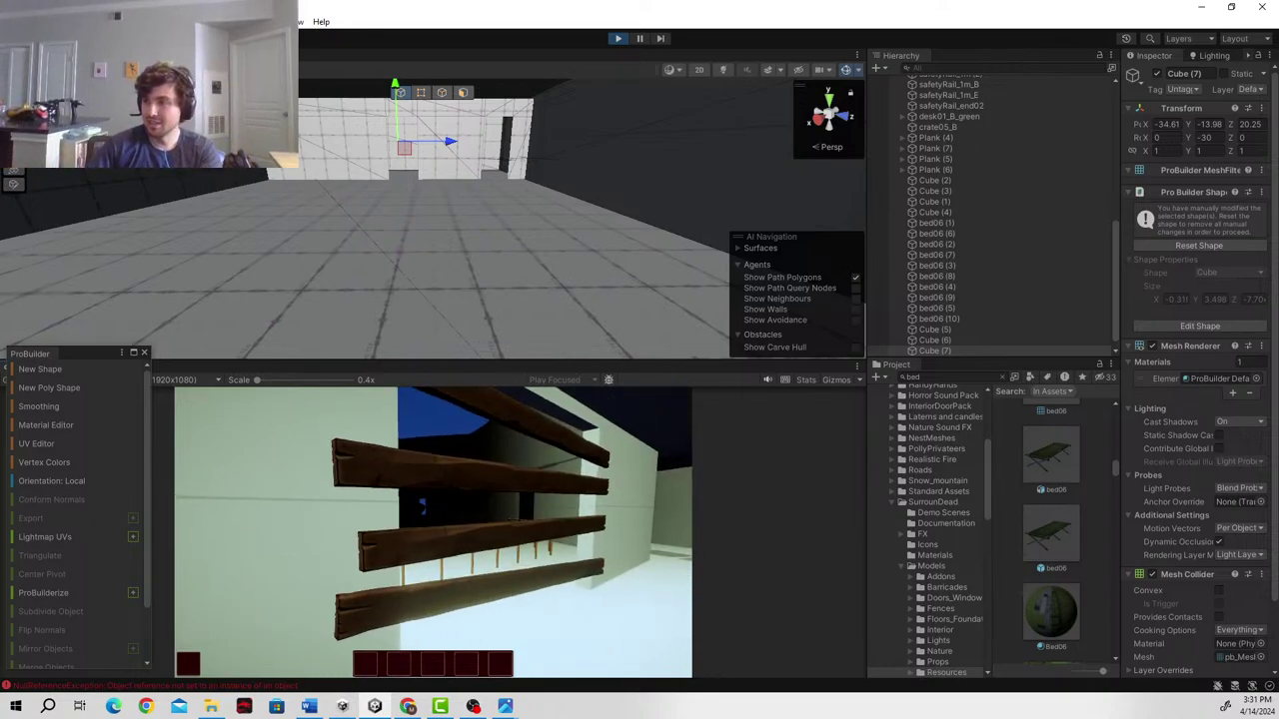
pyautogui.press('a')
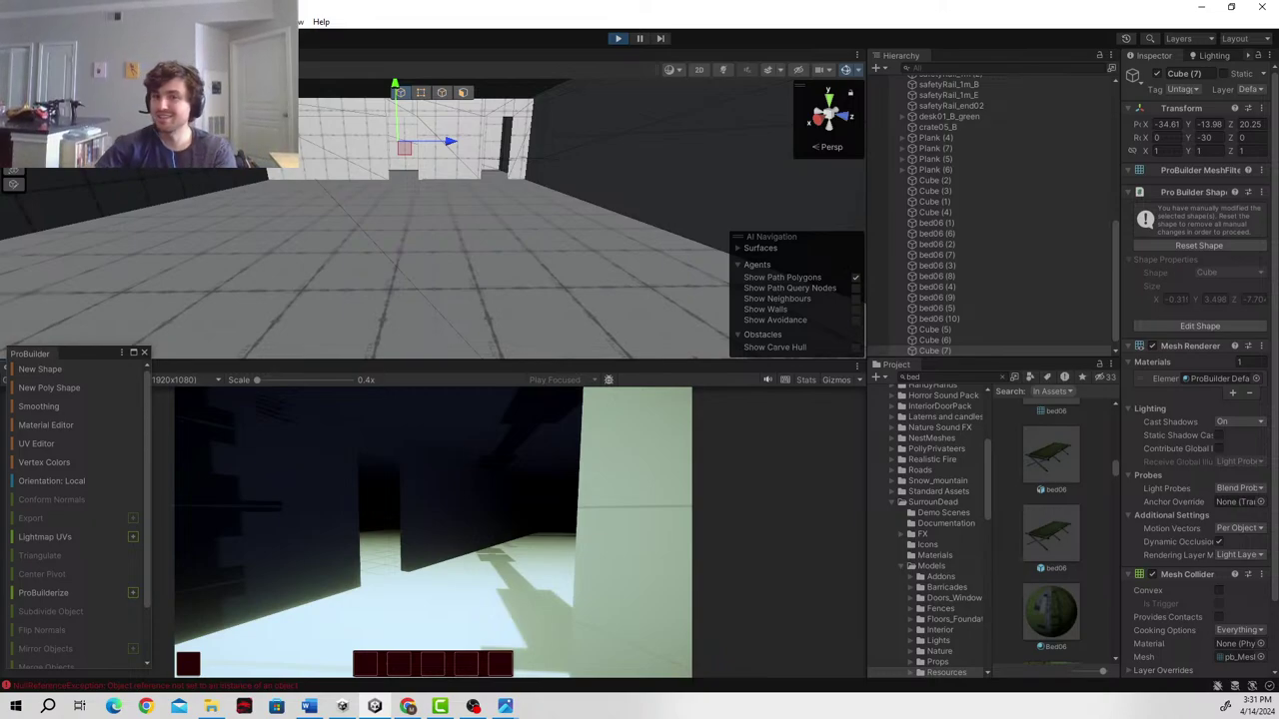
# - Walk through the dark corridor's side opening and across the kitchen to the partition wall with the two new doorways
pyautogui.press('w')
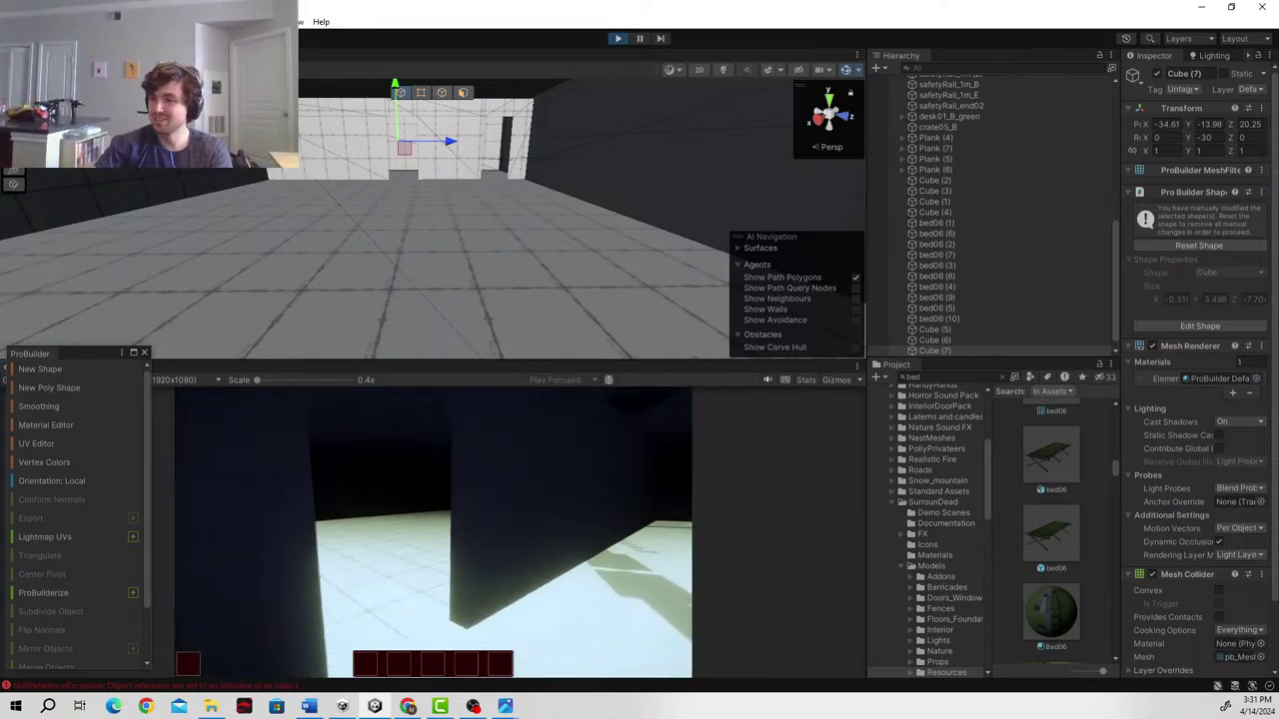
pyautogui.press('w')
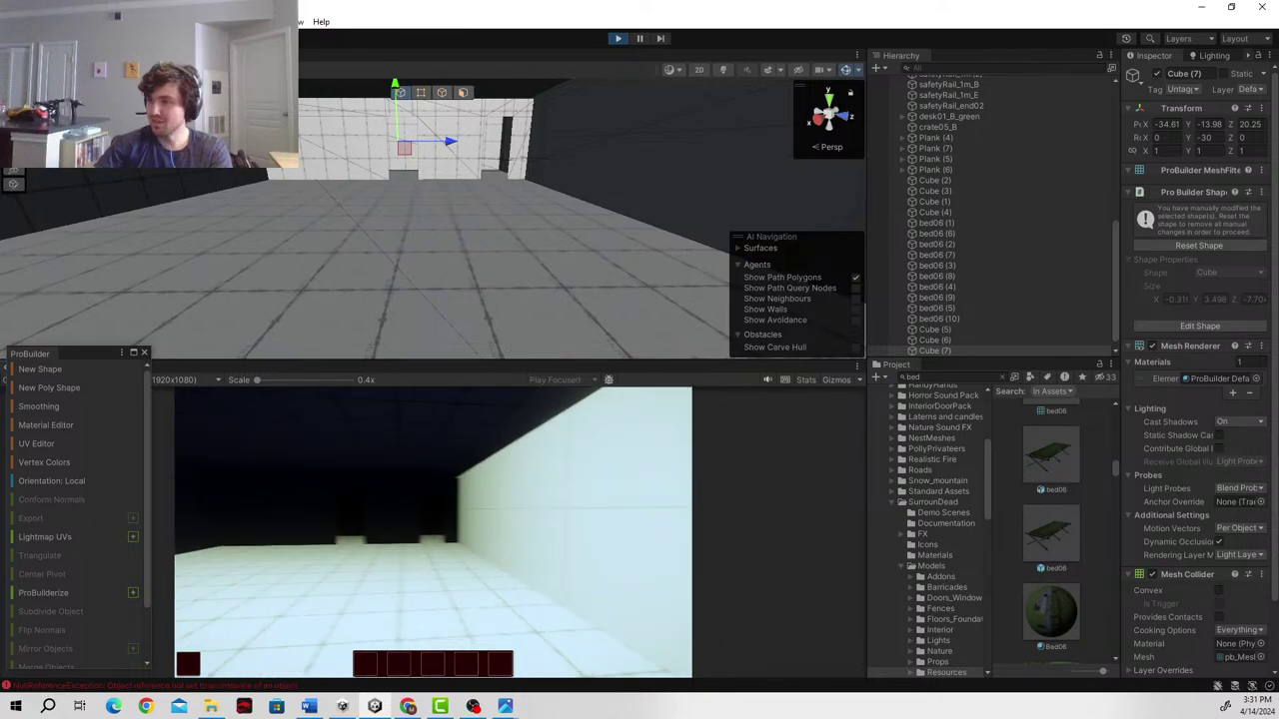
pyautogui.press('w')
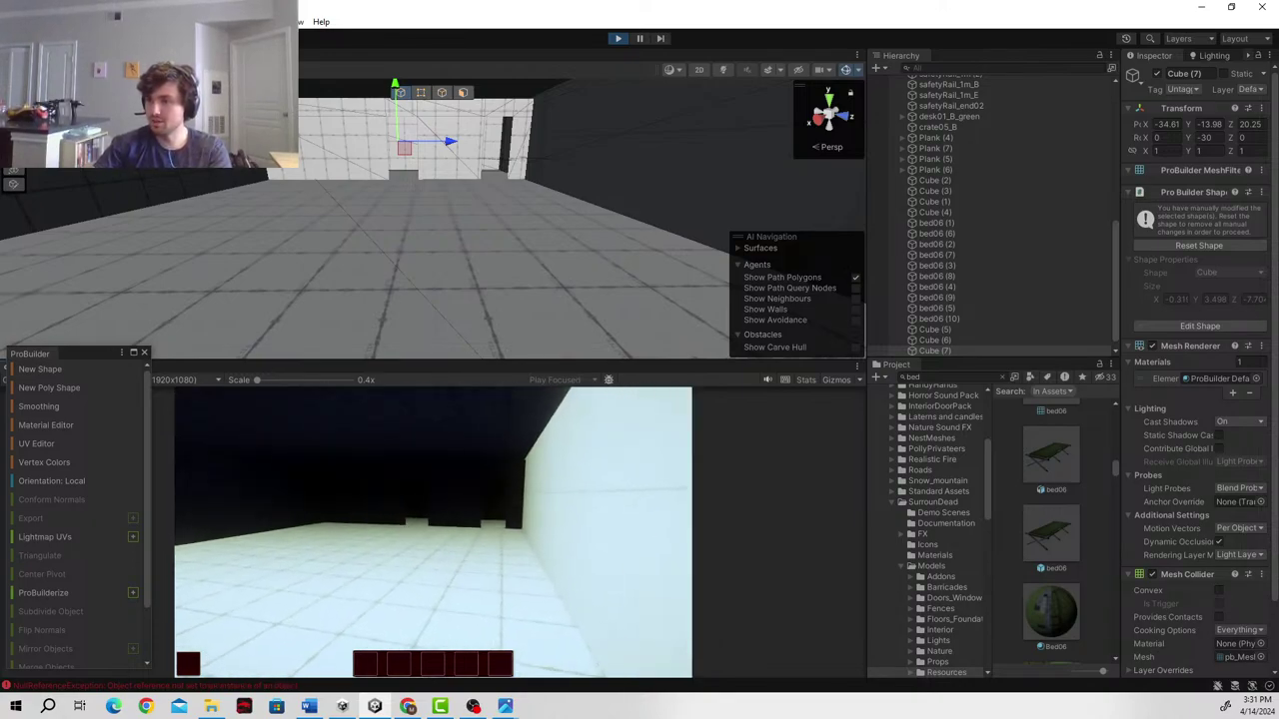
pyautogui.press('w')
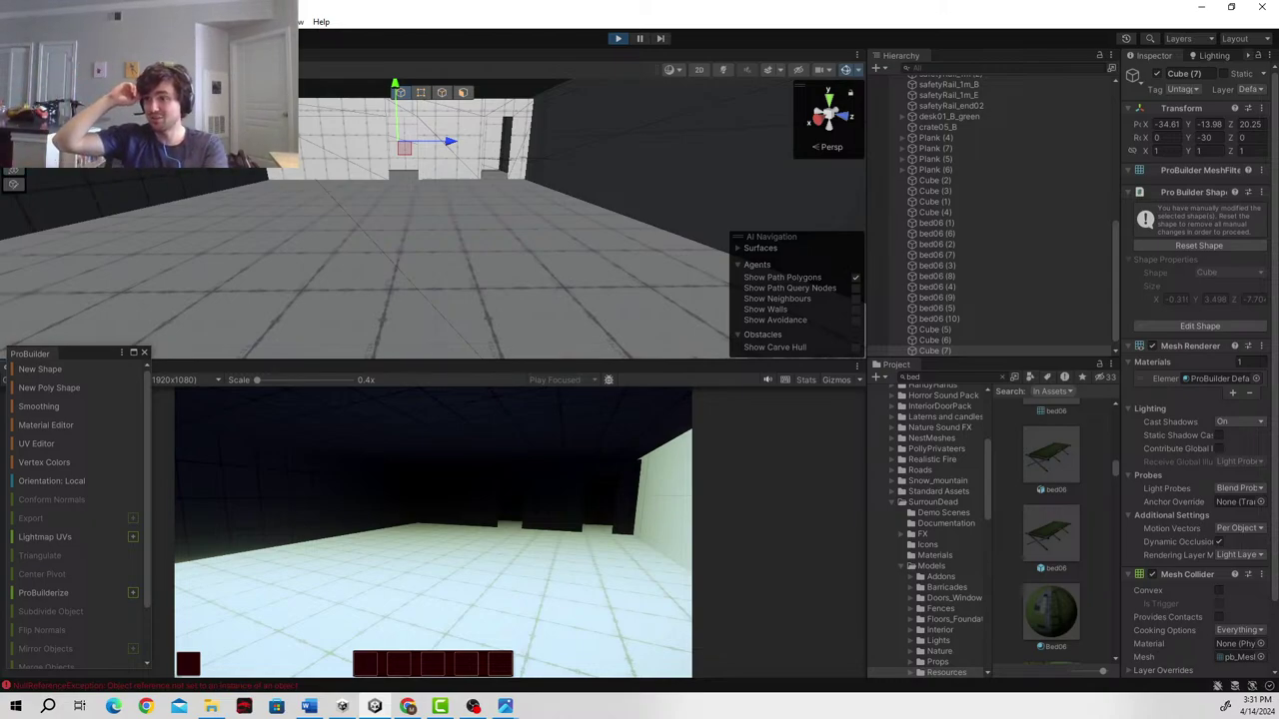
pyautogui.press('w')
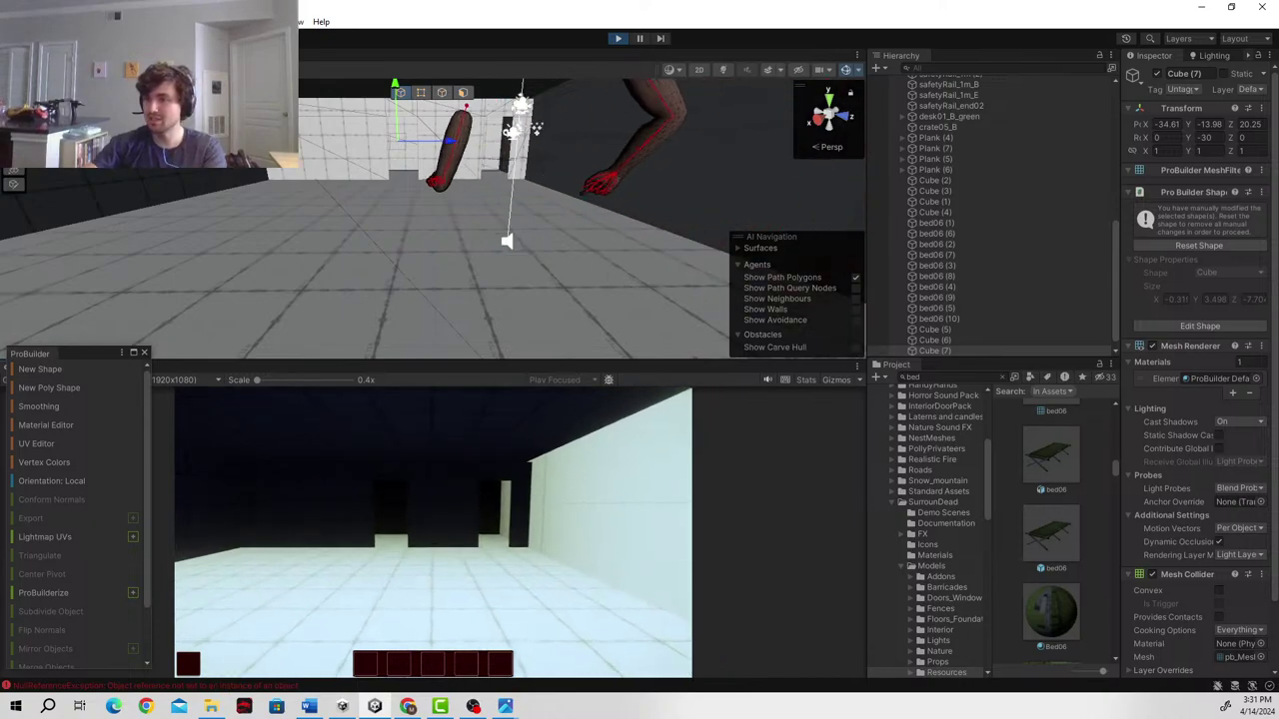
pyautogui.press('w')
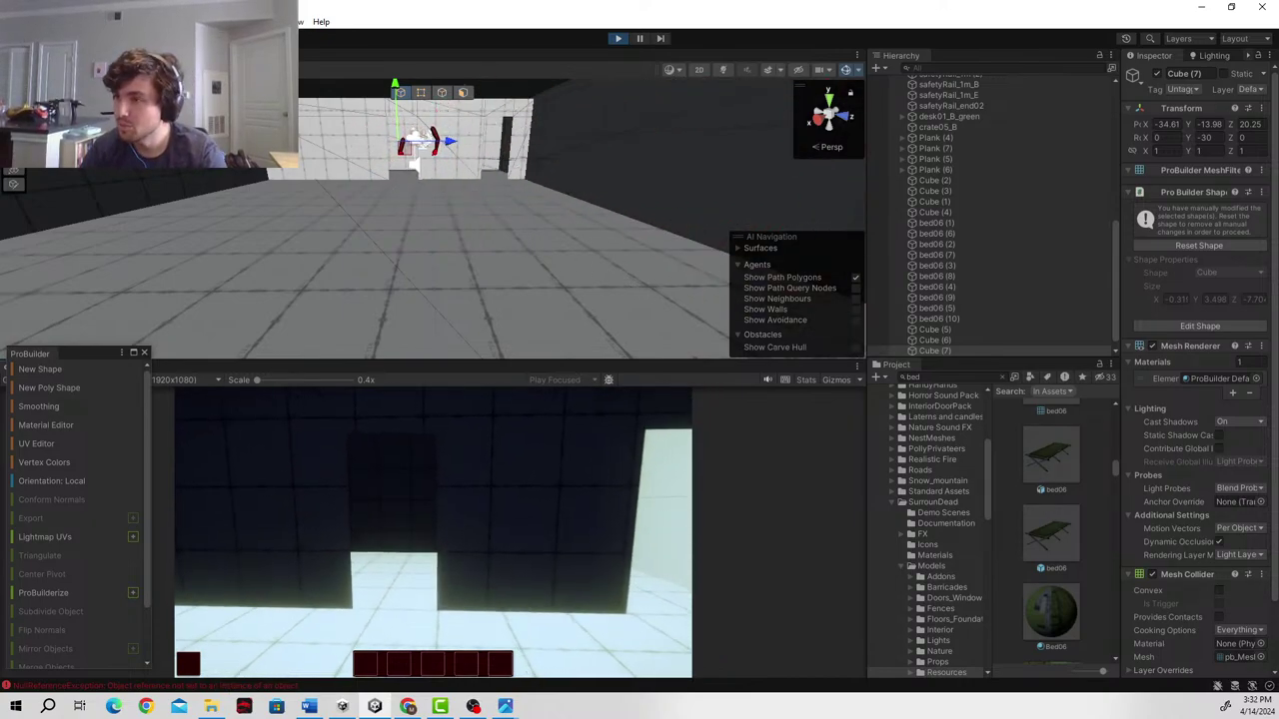
# - Test walking through both new doorways in the partition wall, checking the space behind it, and exit play mode
pyautogui.press('w')
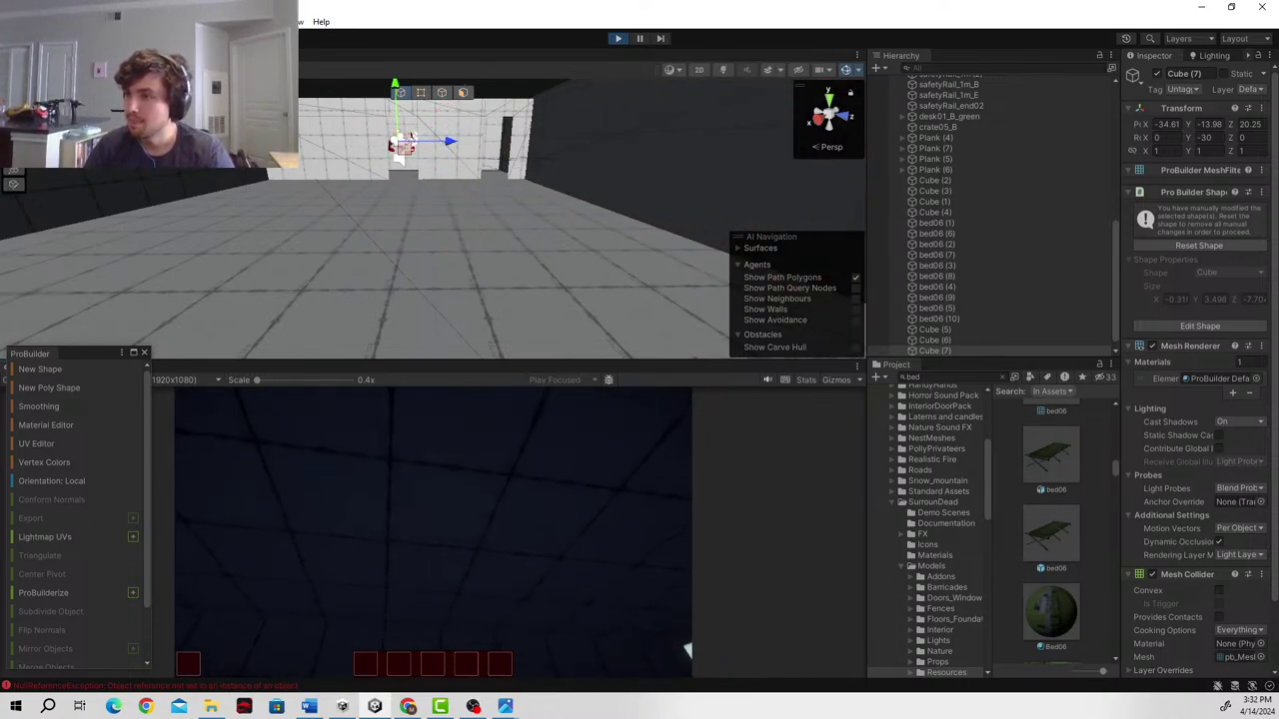
pyautogui.press('w')
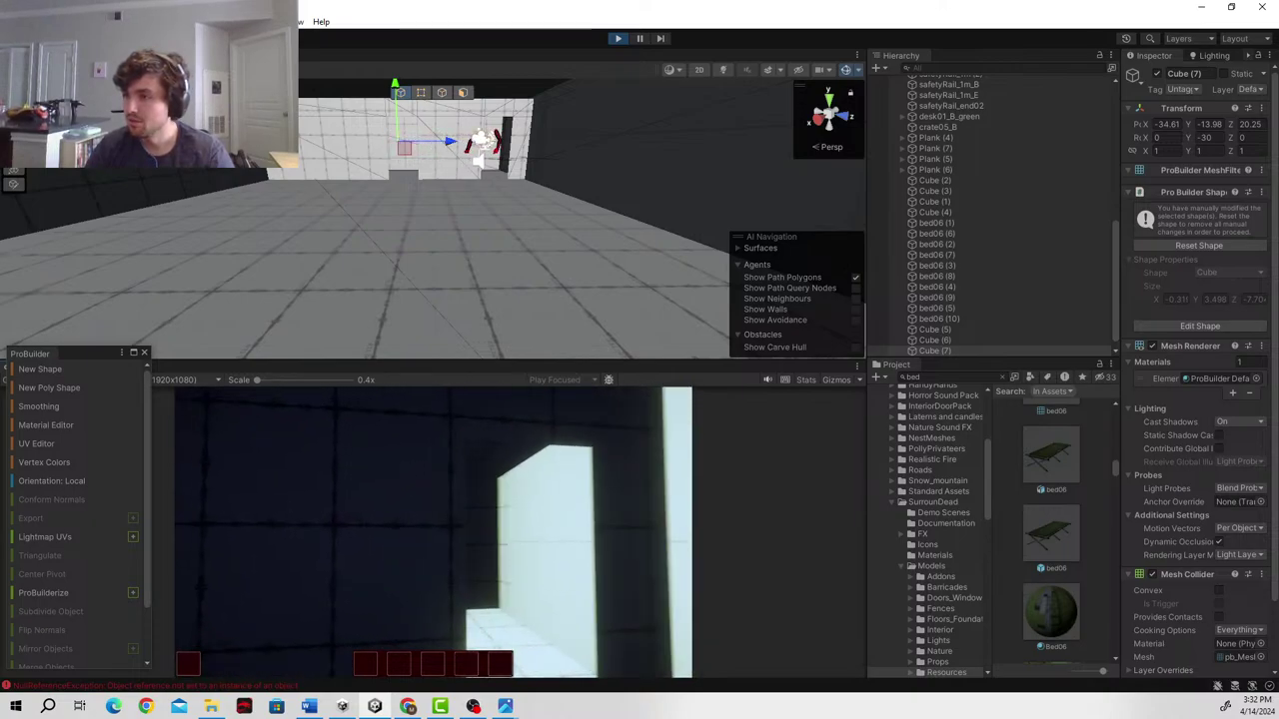
pyautogui.press('w')
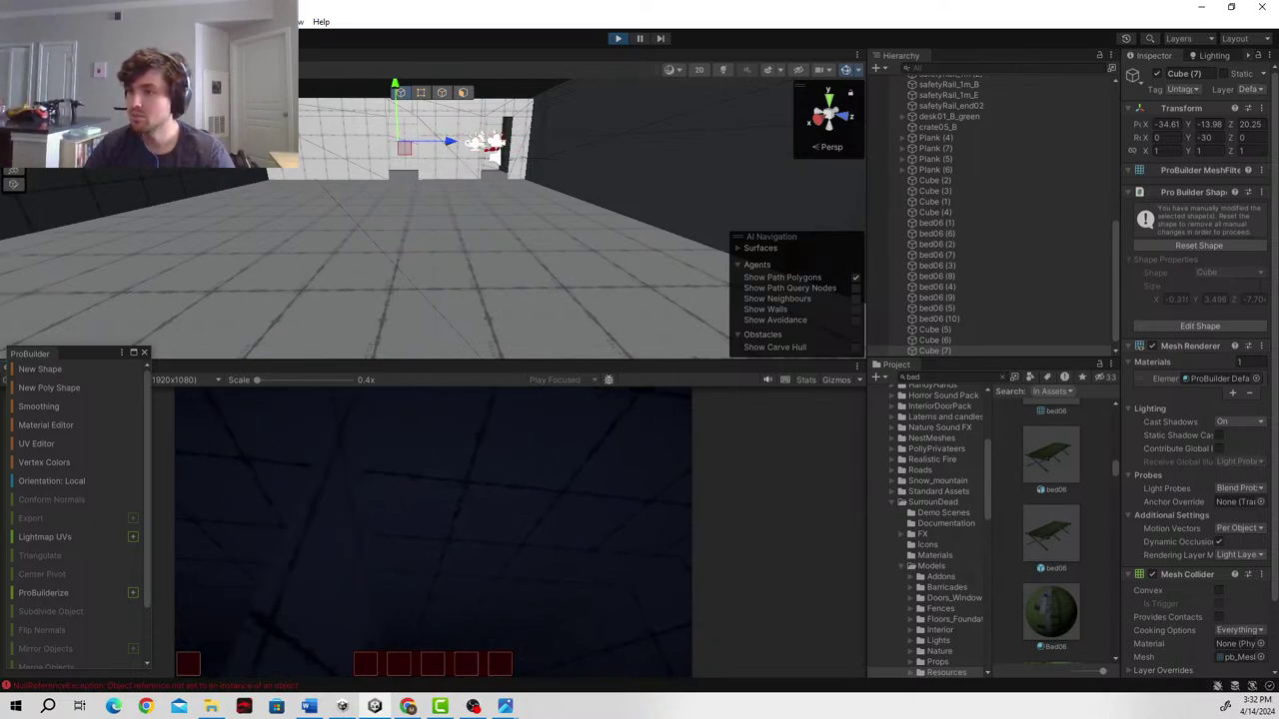
pyautogui.press('w')
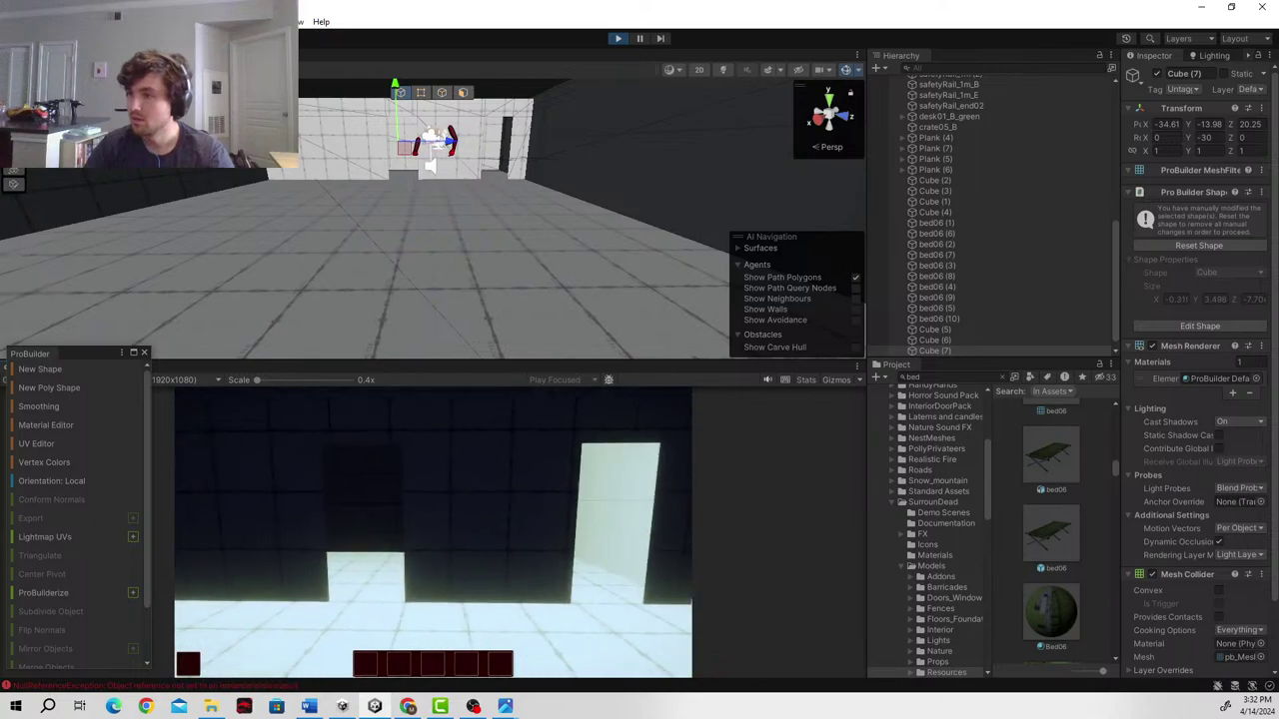
pyautogui.press('w')
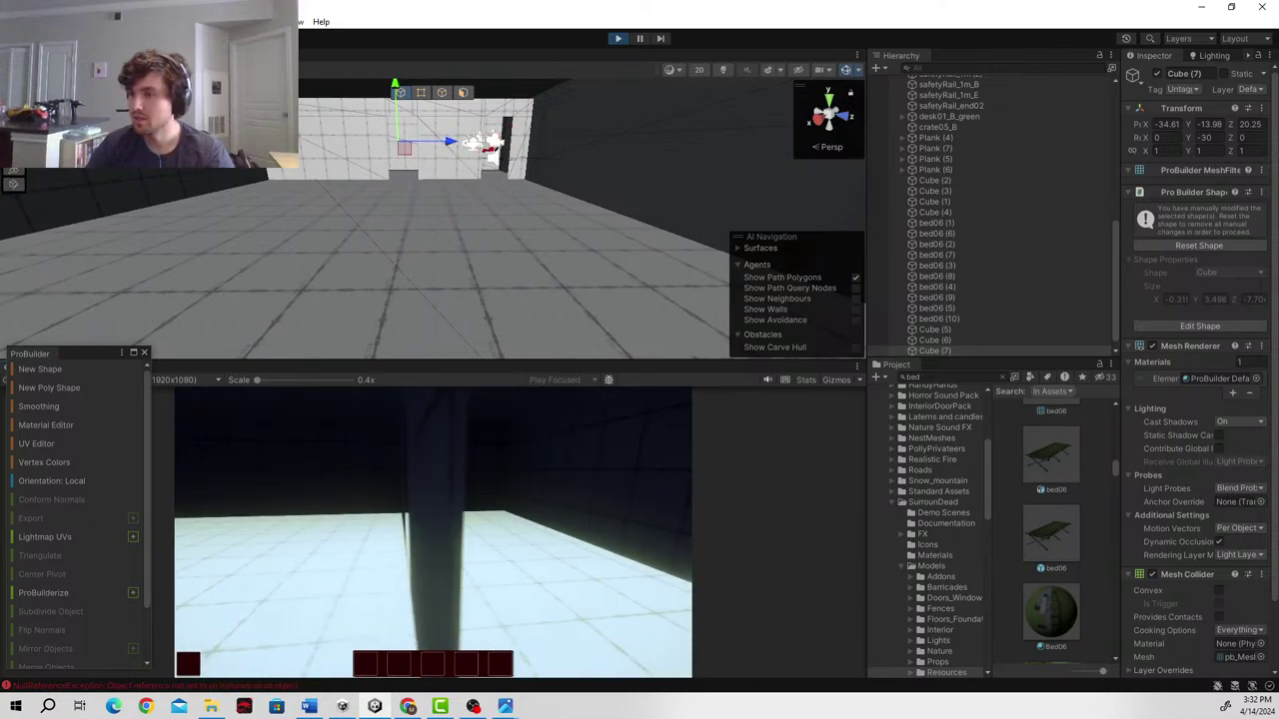
pyautogui.press('w')
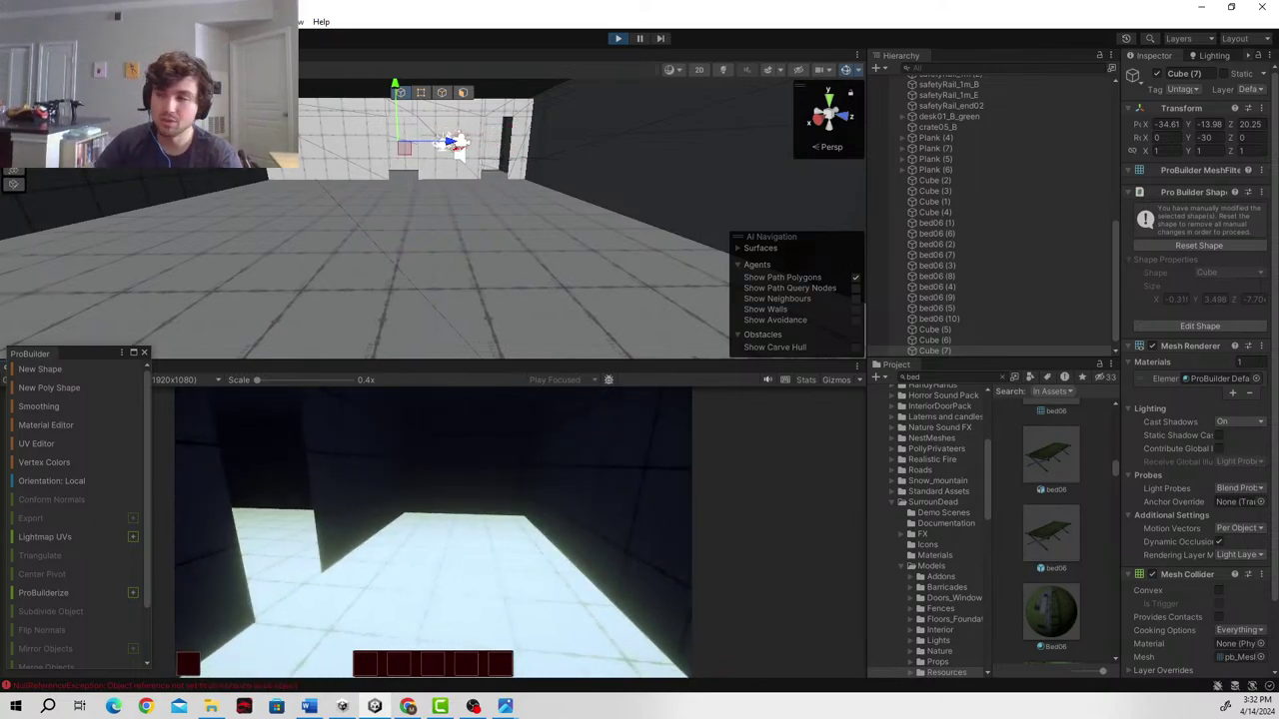
pyautogui.press('w')
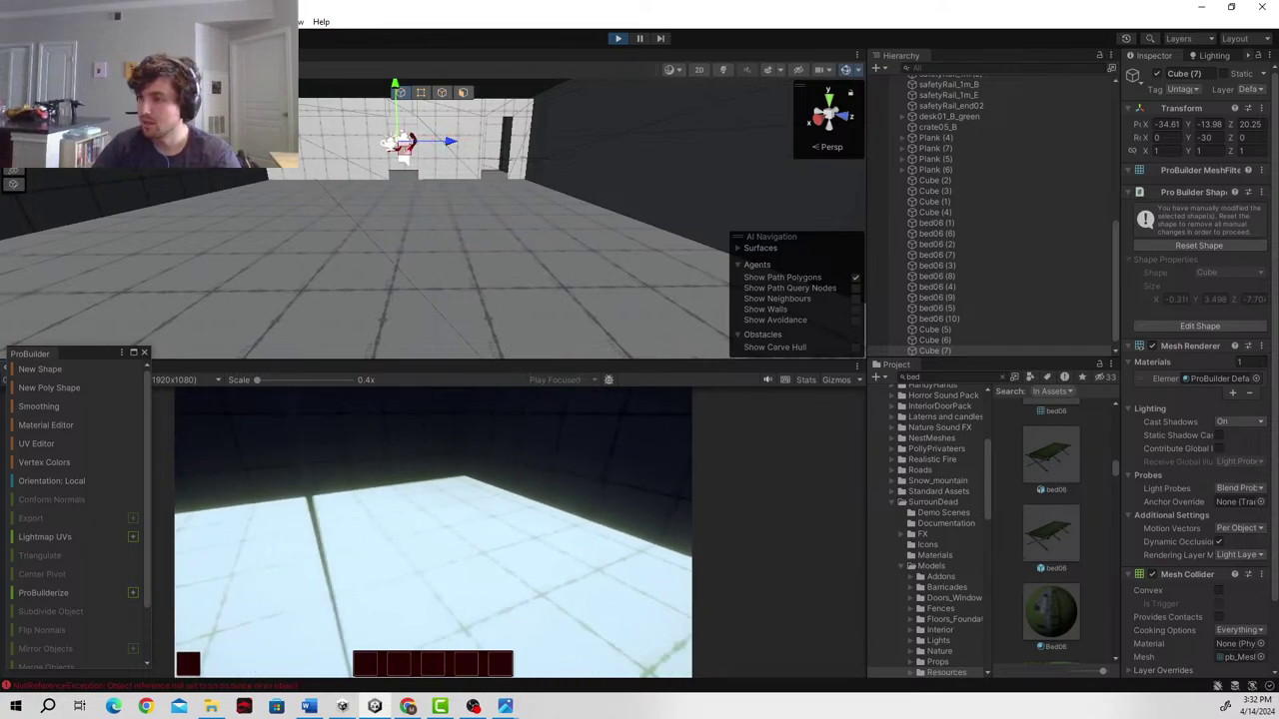
pyautogui.press('w')
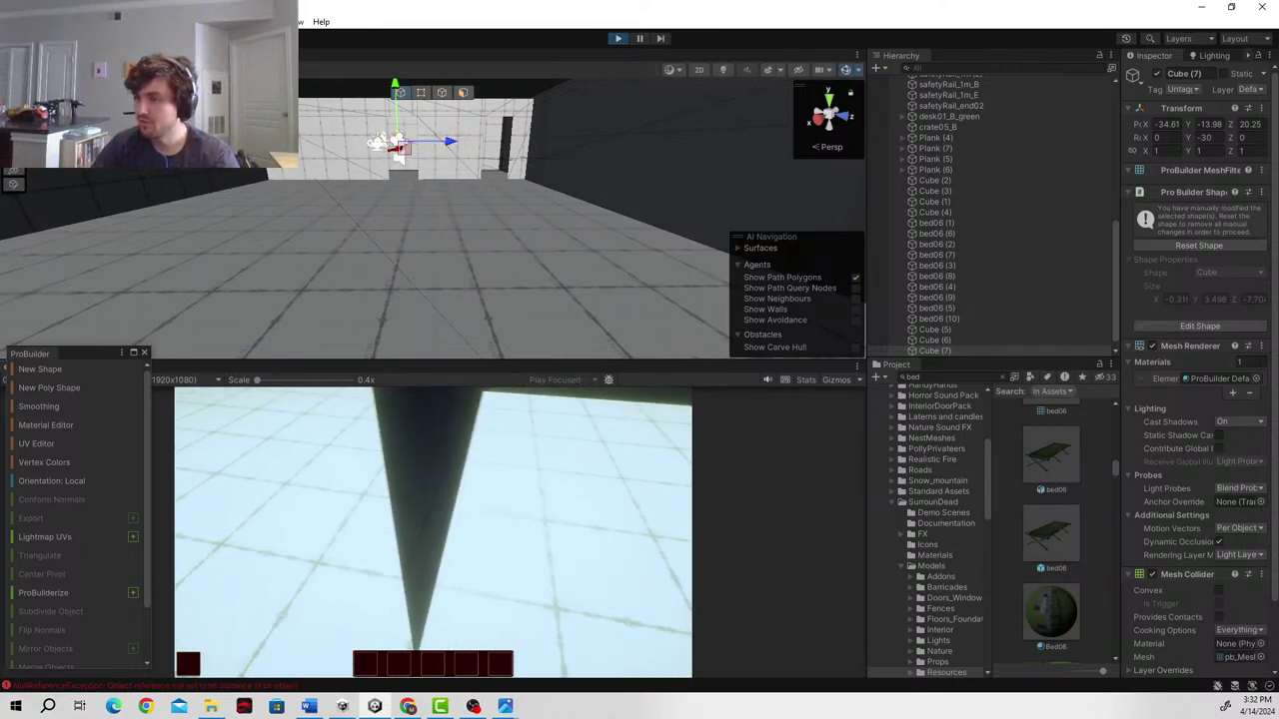
pyautogui.press('Escape')
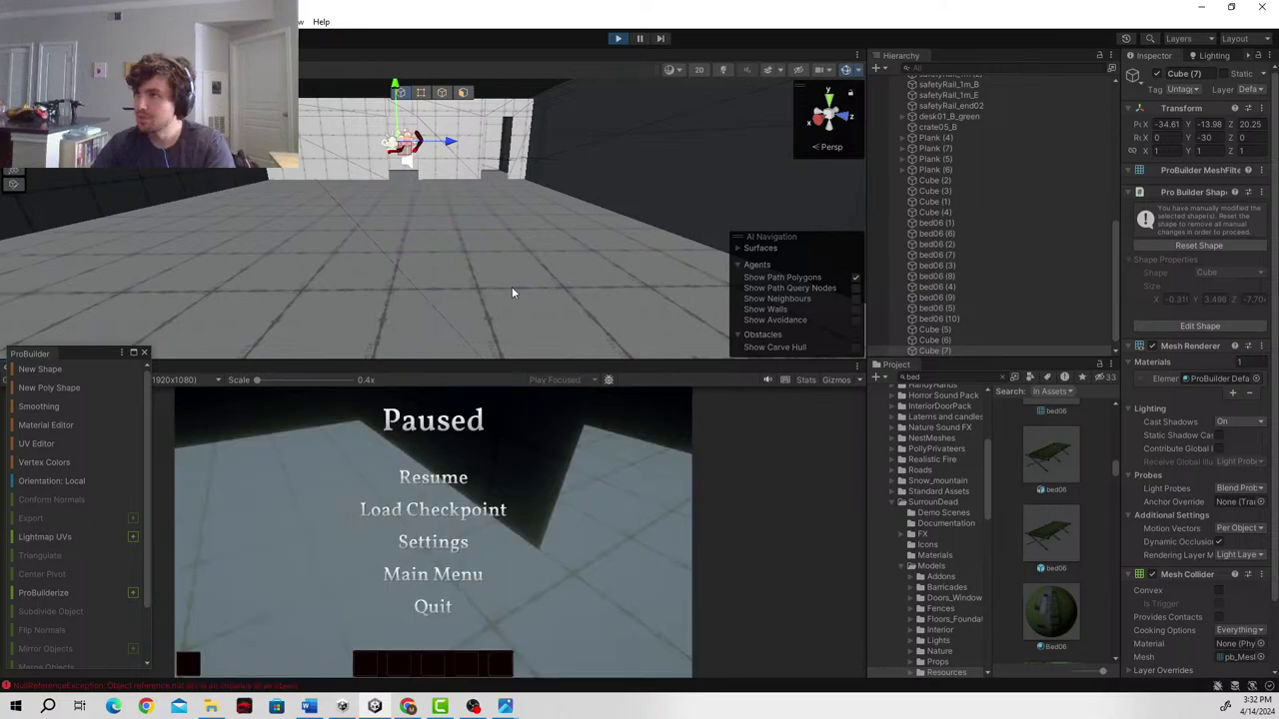
pyautogui.click(617, 40)
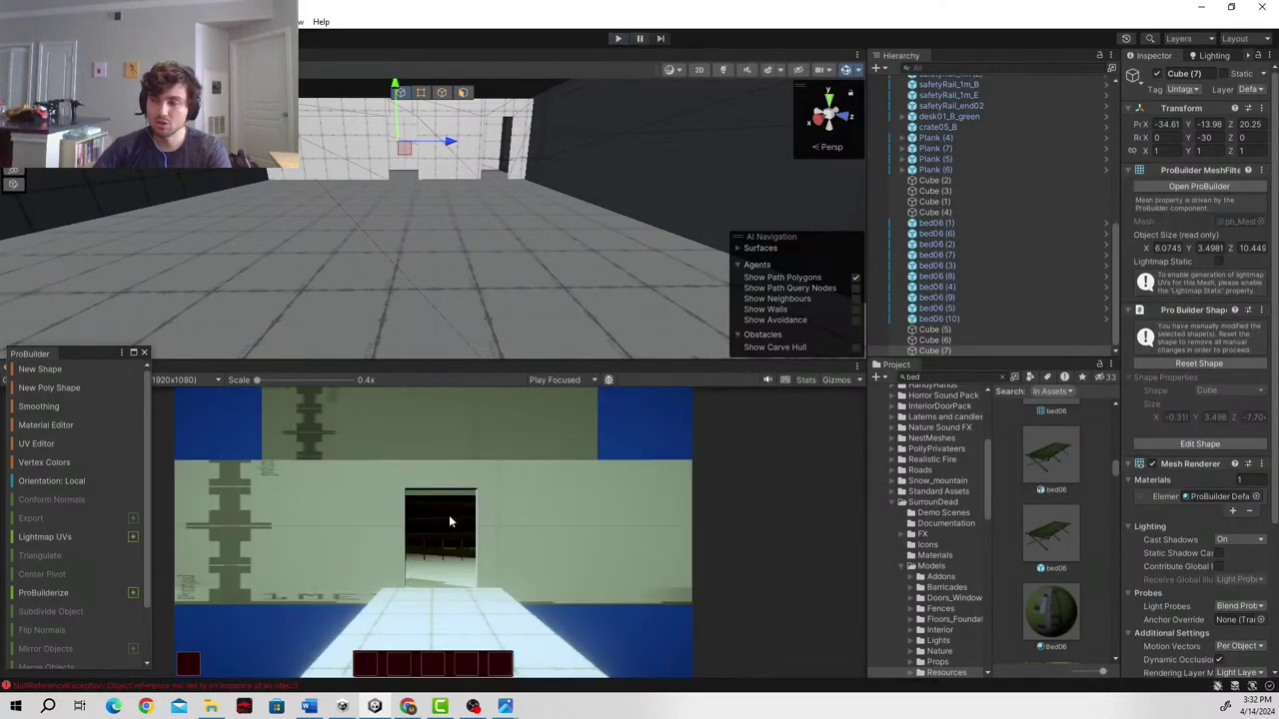
pyautogui.moveTo(474, 183); pyautogui.dragTo(459, 225, button='right')
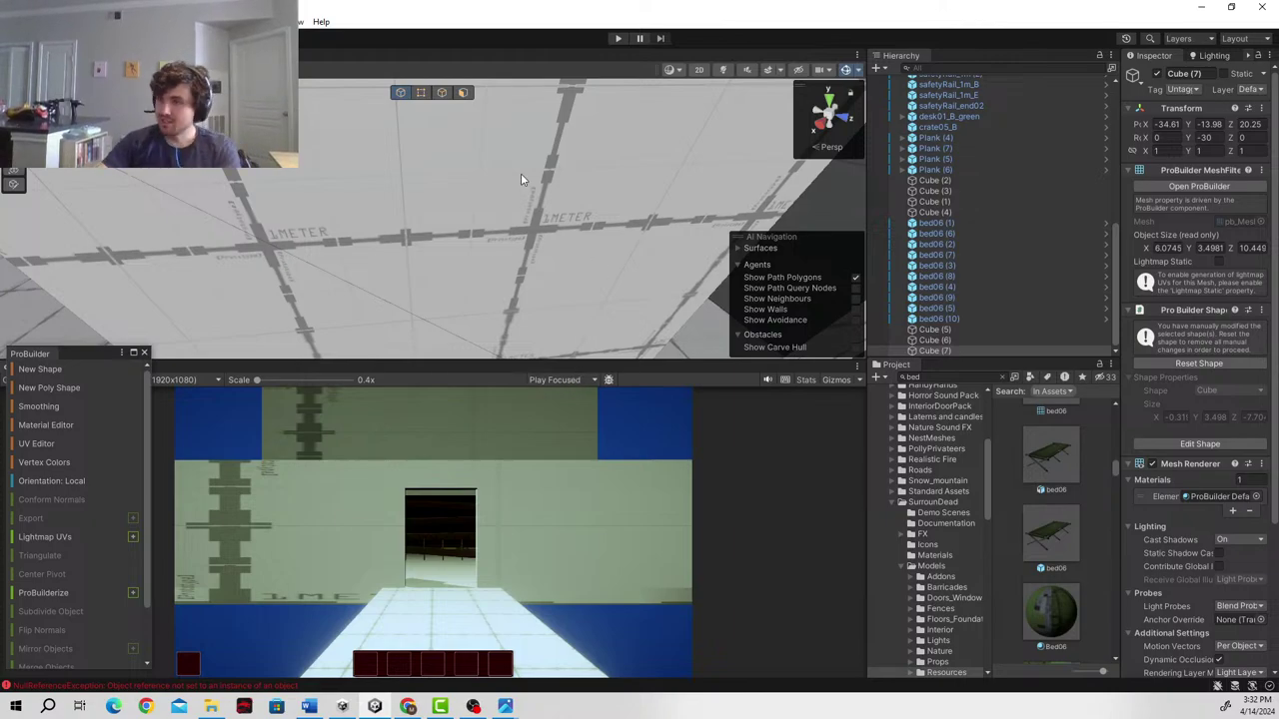
# - Try to select the open edges at the free end of the wall, using Select Holes from its vertical edge
pyautogui.moveTo(522, 177); pyautogui.dragTo(492, 169, button='right')
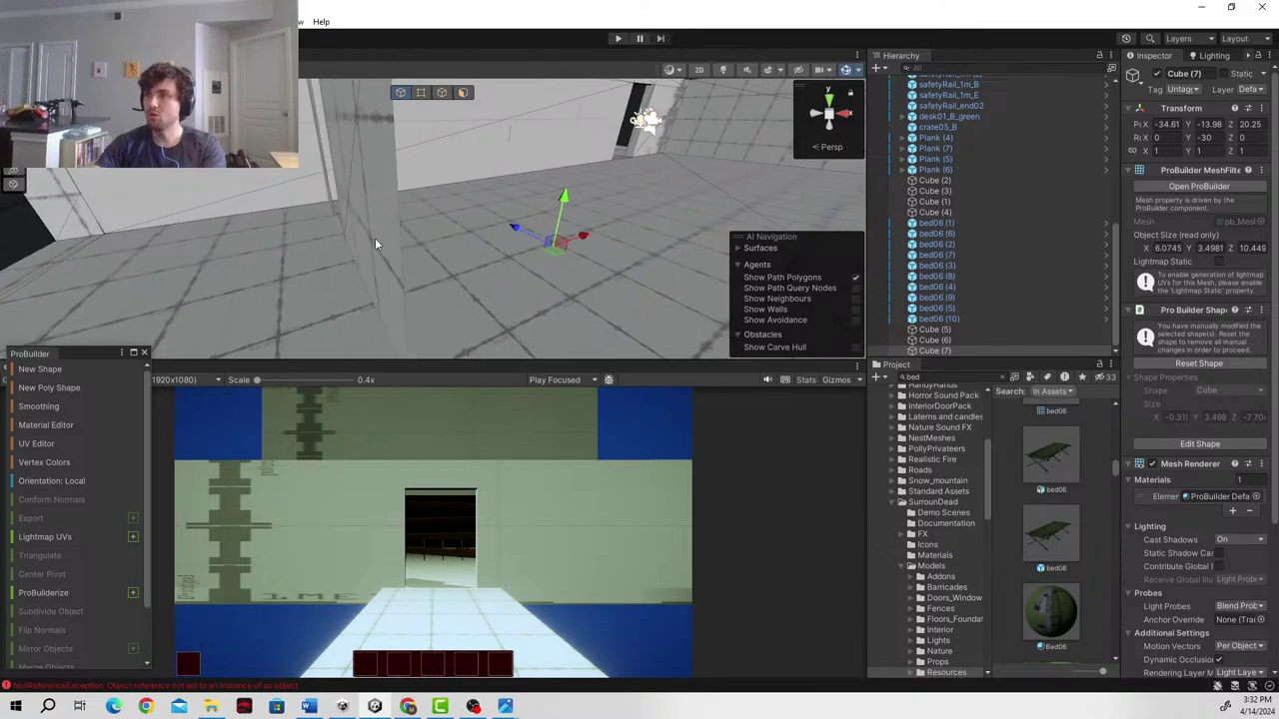
pyautogui.moveTo(391, 102); pyautogui.dragTo(371, 234, button='right')
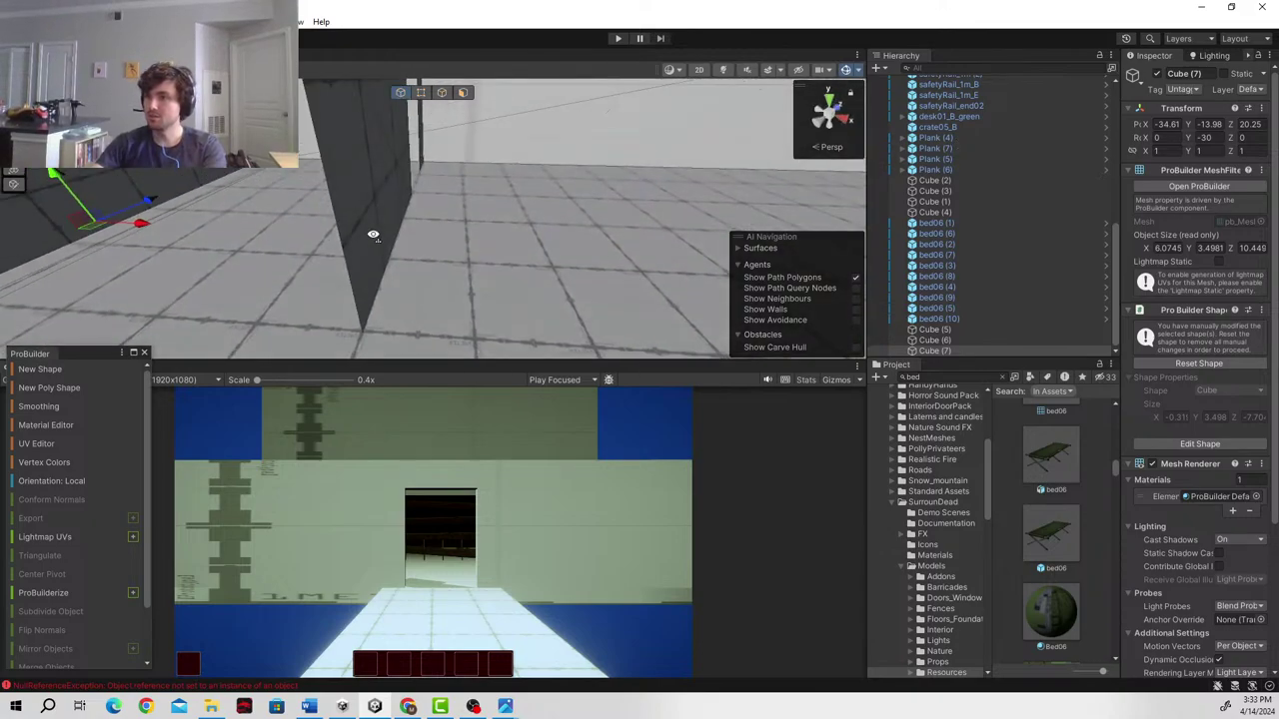
pyautogui.click(444, 92)
pyautogui.moveTo(450, 258); pyautogui.dragTo(661, 155, button='right')
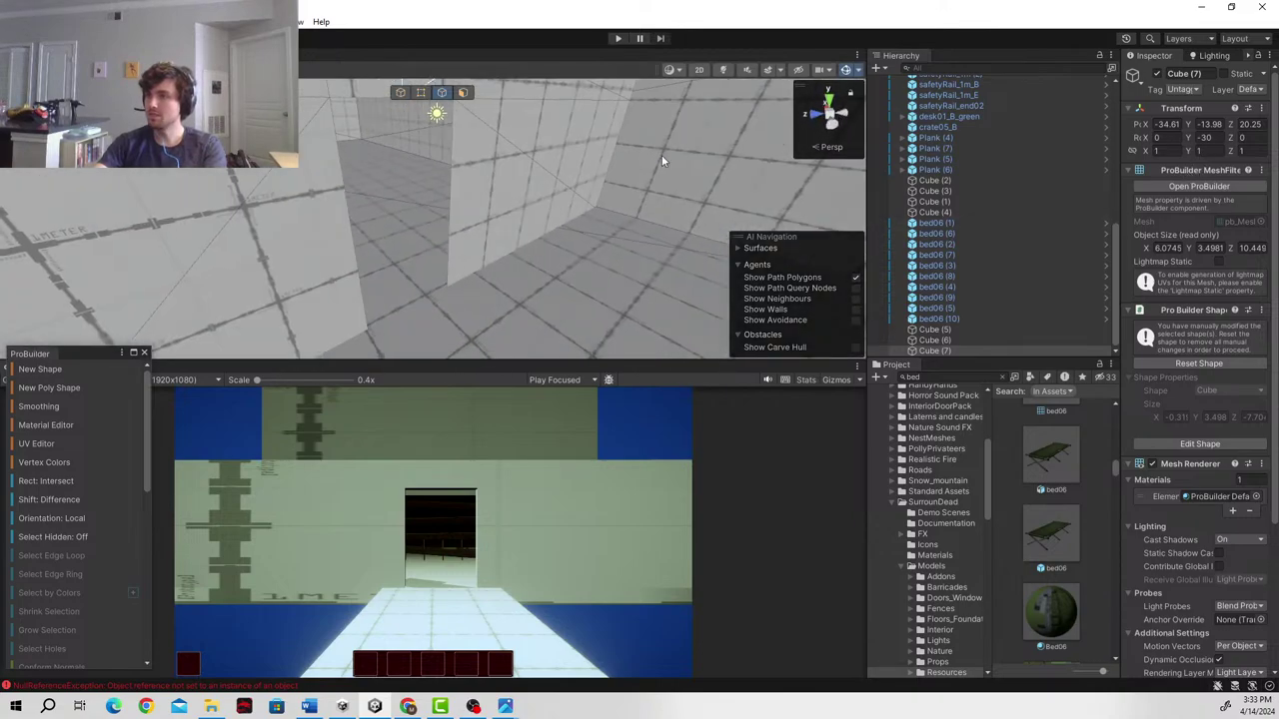
pyautogui.moveTo(509, 171); pyautogui.dragTo(587, 236, button='right')
pyautogui.click(472, 215)
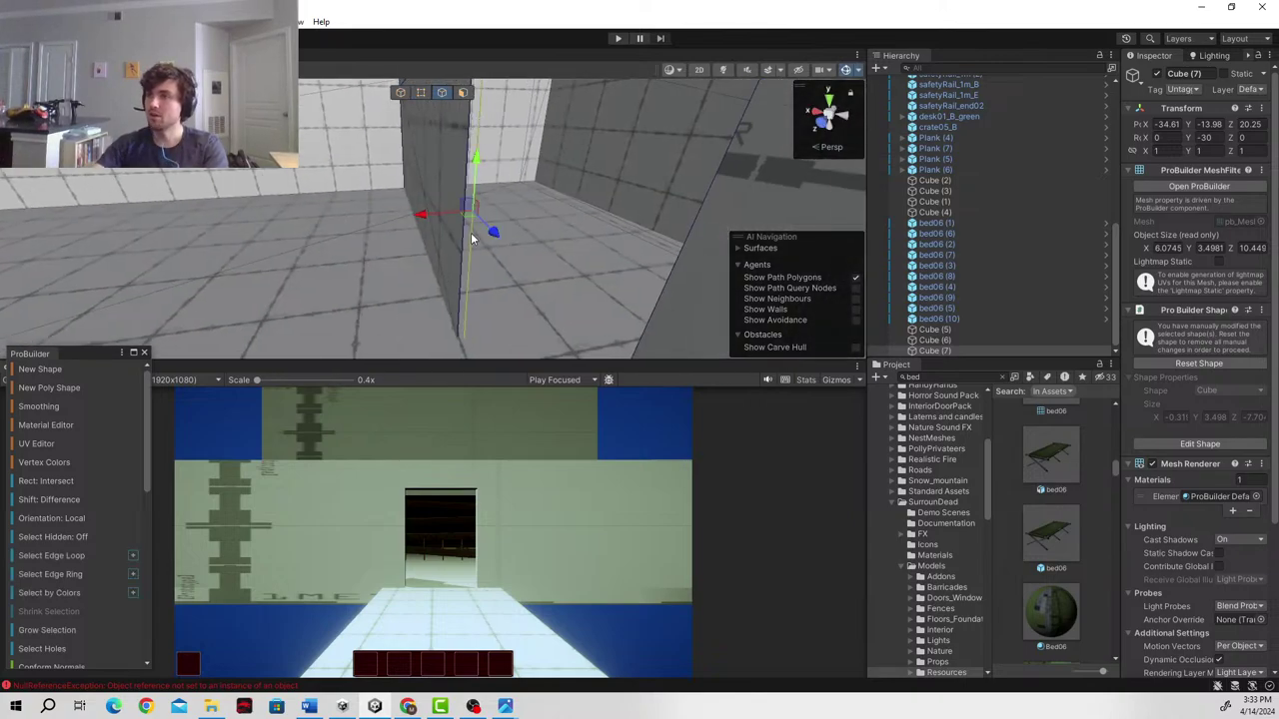
pyautogui.scroll(-5, 58, 505)
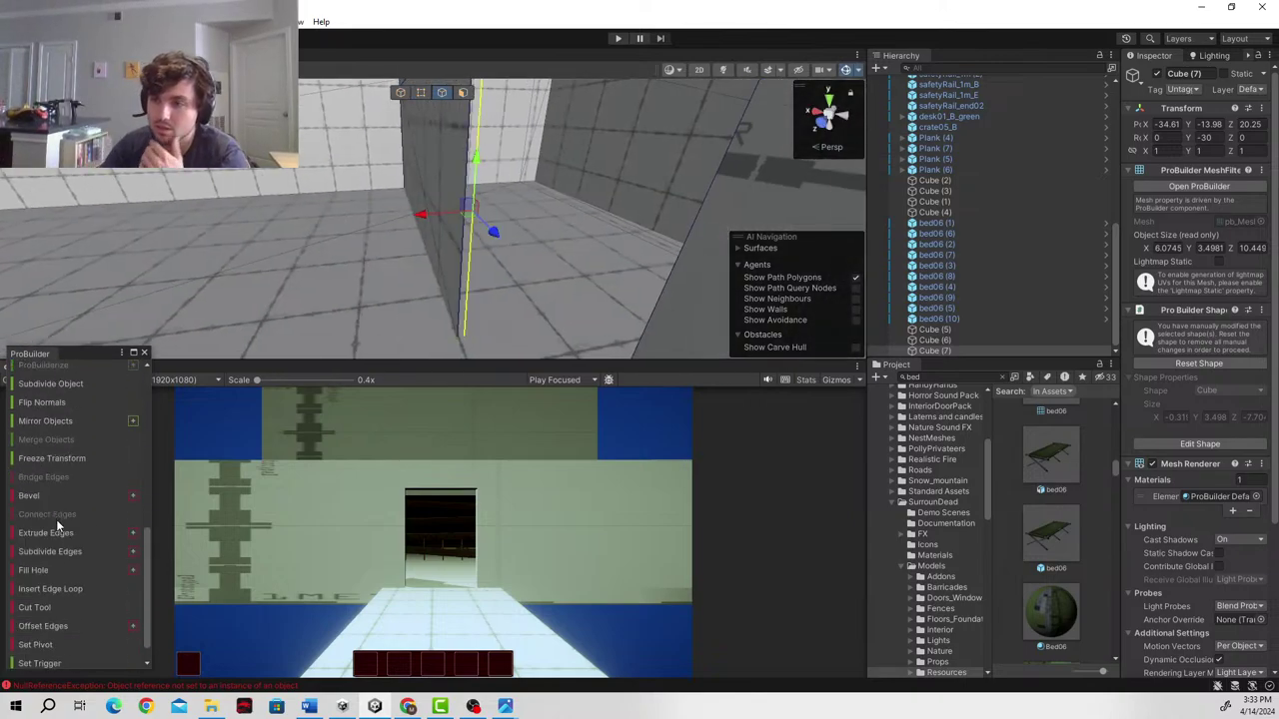
pyautogui.scroll(5, 80, 565)
pyautogui.scroll(-2, 76, 560)
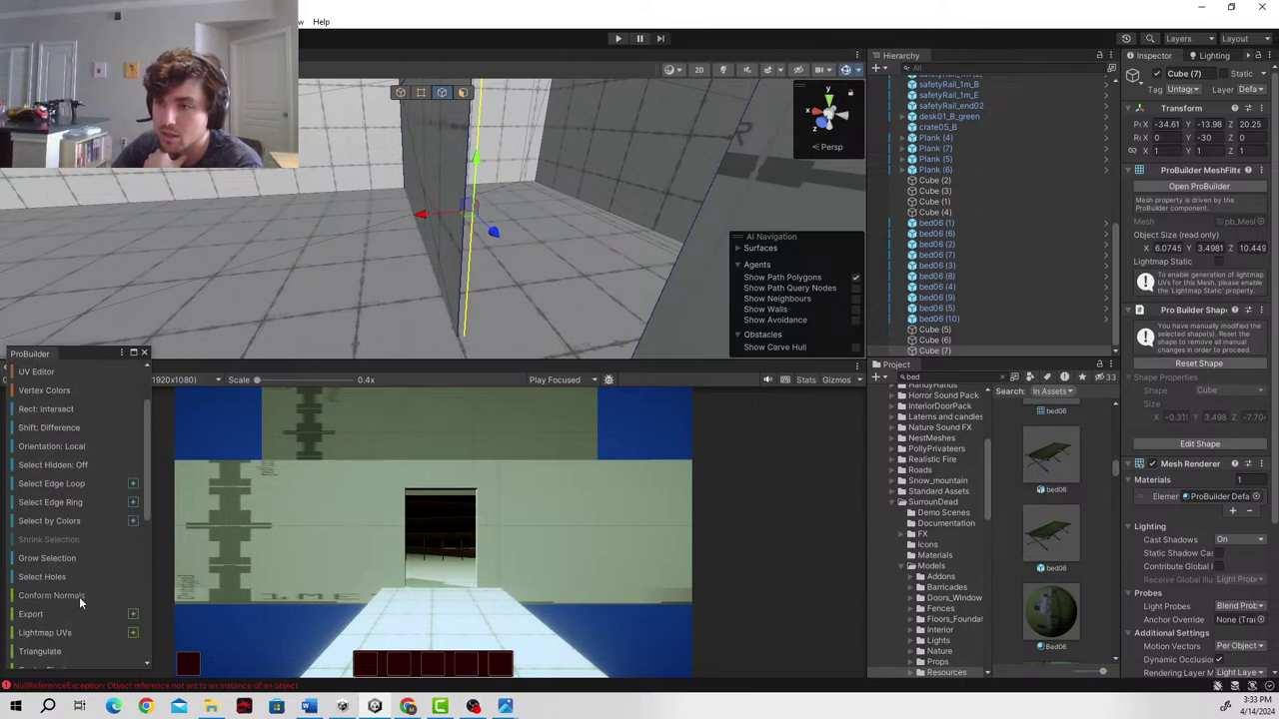
pyautogui.click(64, 576)
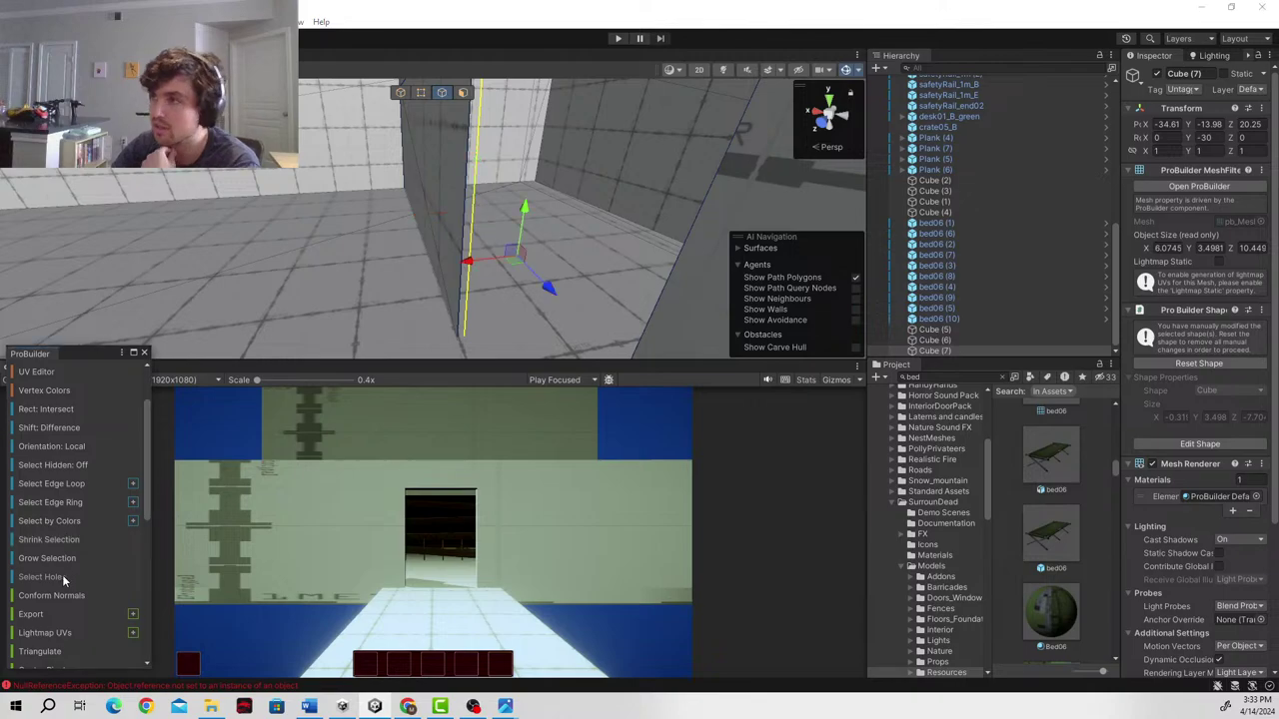
# - Try Select Edge Ring on a vertical edge of the wall opening, and reselect the single edge
pyautogui.moveTo(532, 232); pyautogui.dragTo(1013, 222, button='right')
pyautogui.moveTo(458, 206); pyautogui.dragTo(460, 207)
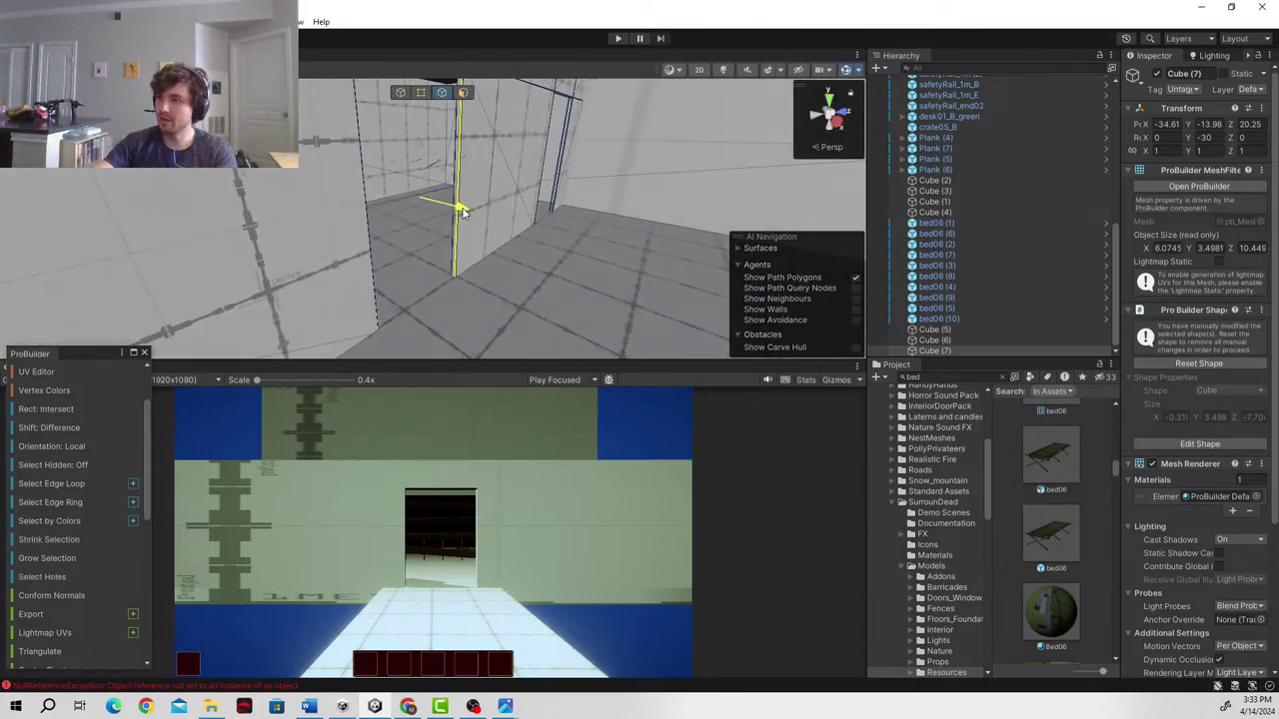
pyautogui.moveTo(460, 245); pyautogui.dragTo(593, 232, button='right')
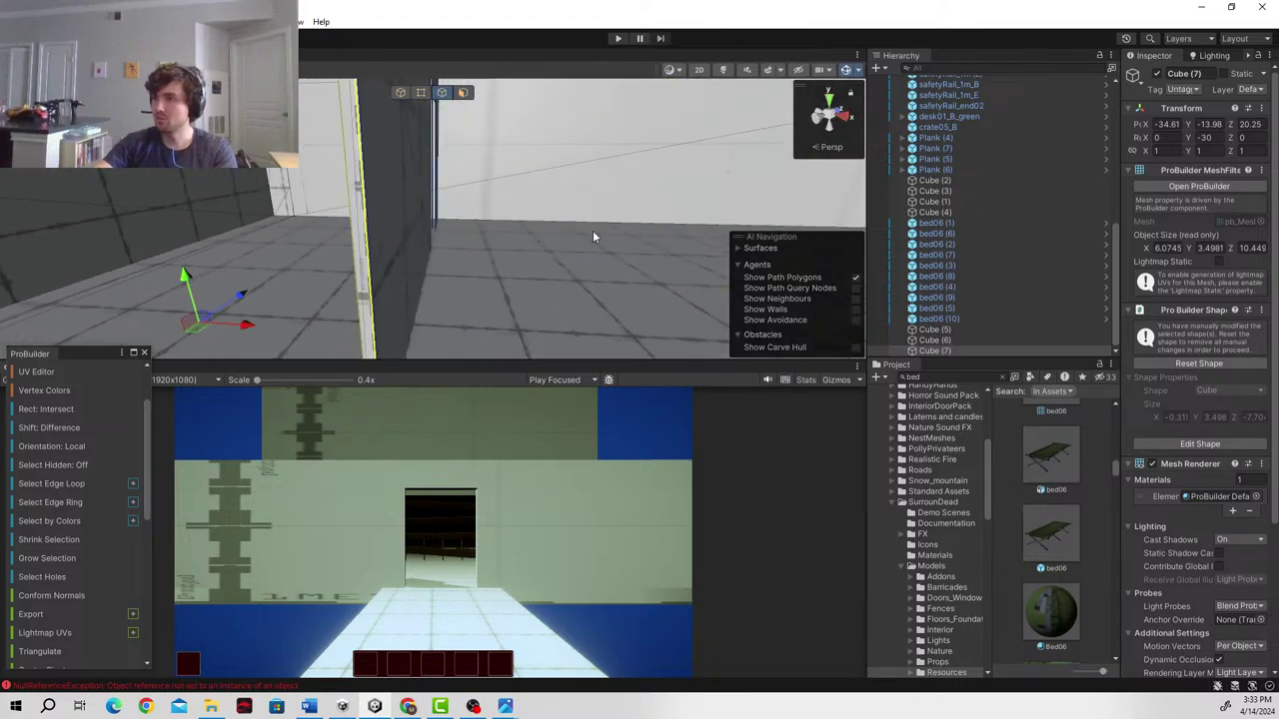
pyautogui.moveTo(247, 330); pyautogui.dragTo(251, 333)
pyautogui.moveTo(590, 226); pyautogui.dragTo(425, 276, button='right')
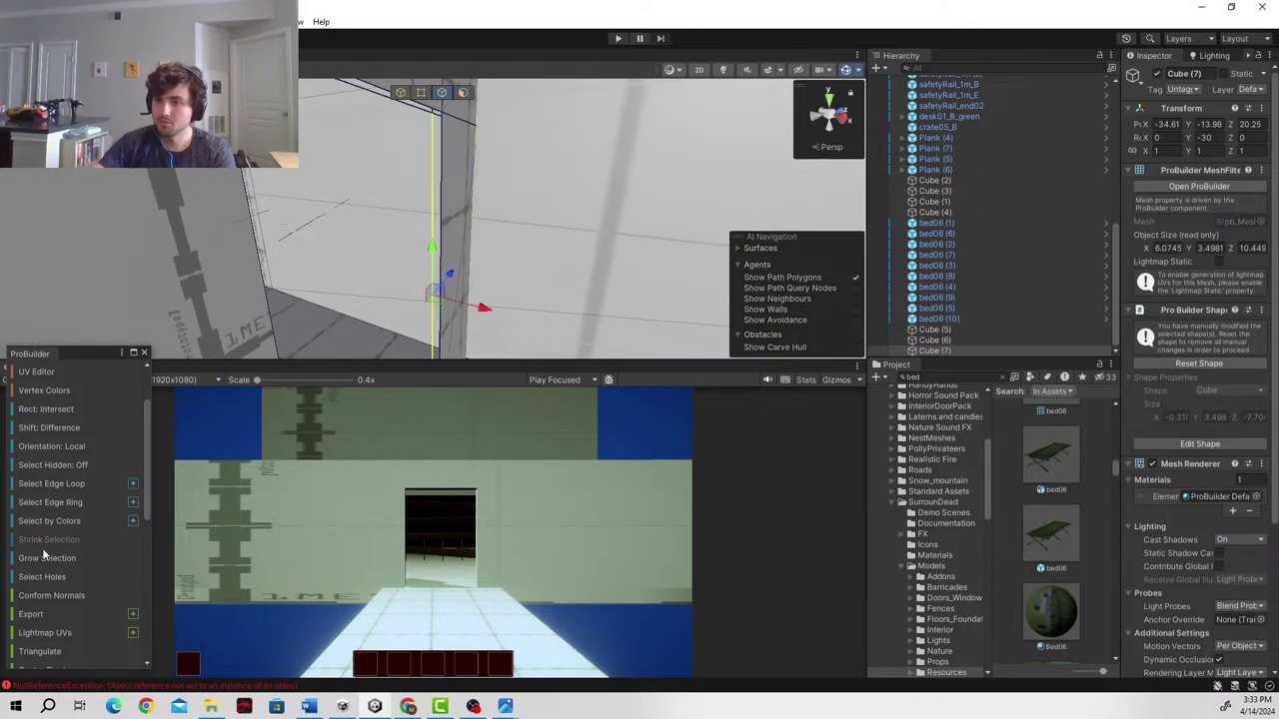
pyautogui.click(89, 501)
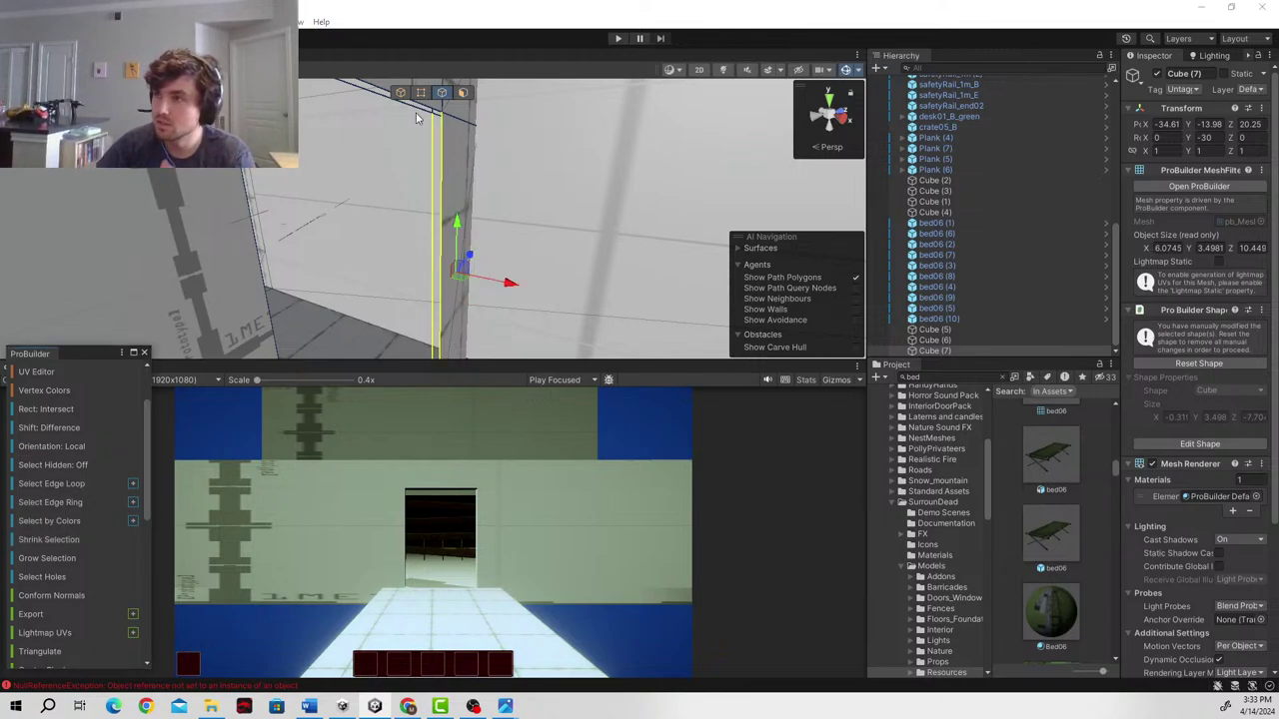
pyautogui.click(429, 167)
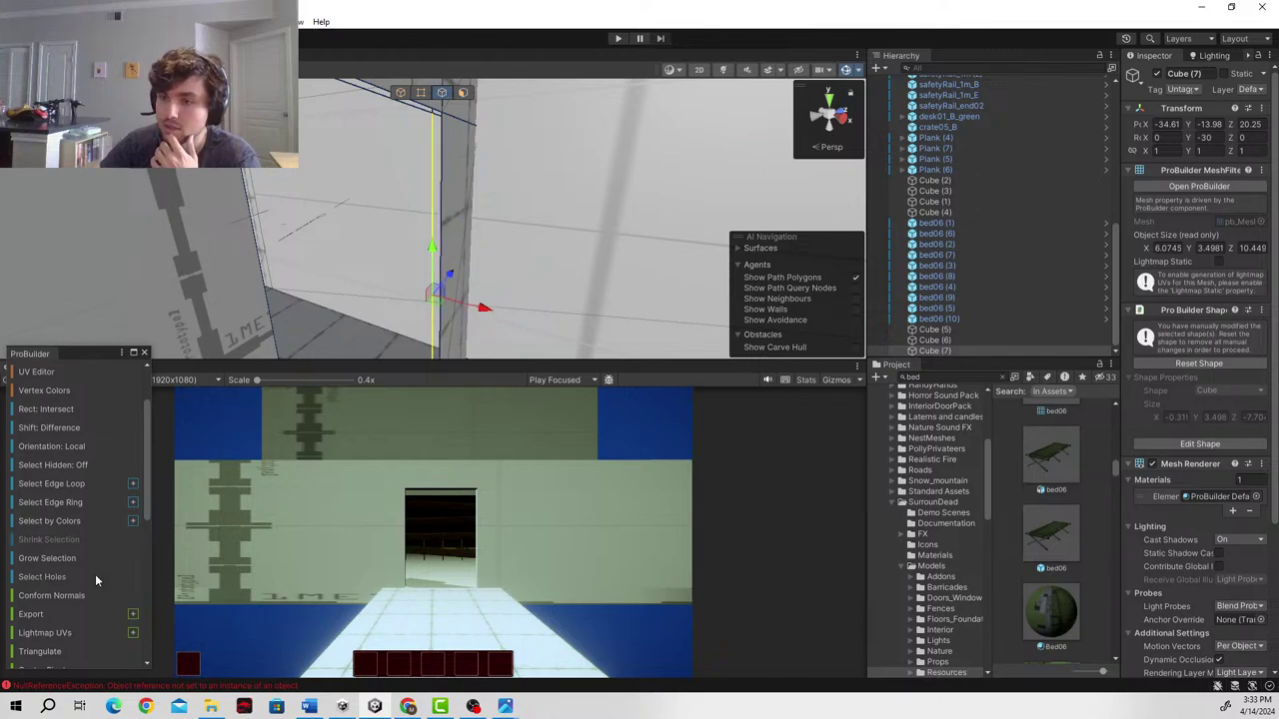
# - Try to select the doorway's open boundary by applying Select Holes and adding its vertical side edge
pyautogui.click(47, 578)
pyautogui.scroll(-2, 437, 261)
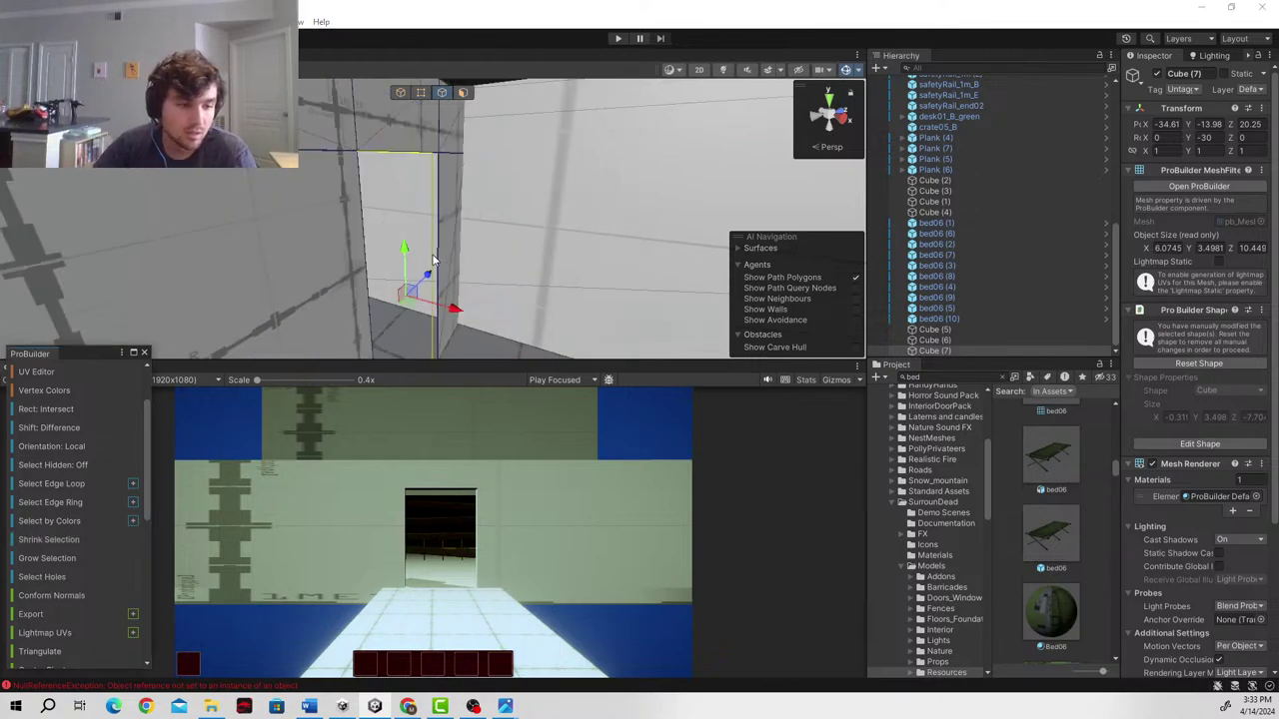
pyautogui.click(435, 297)
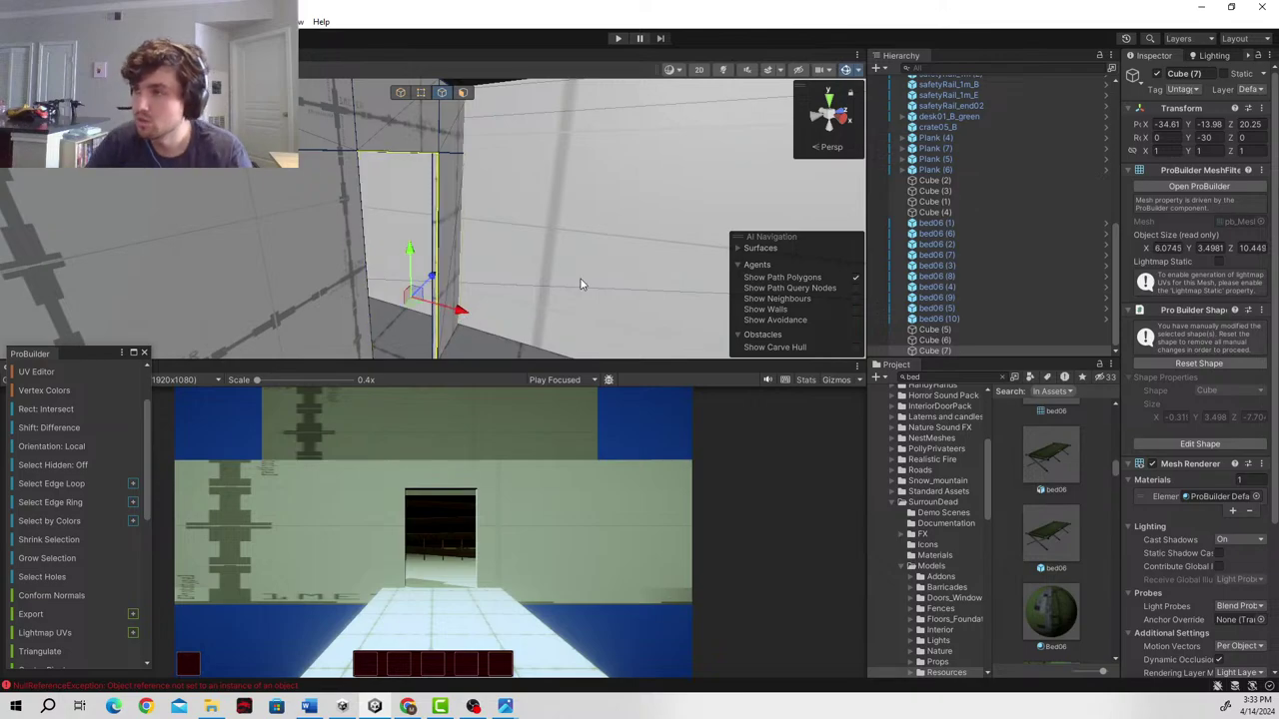
pyautogui.press('s')
pyautogui.moveTo(580, 279); pyautogui.dragTo(573, 364, button='right')
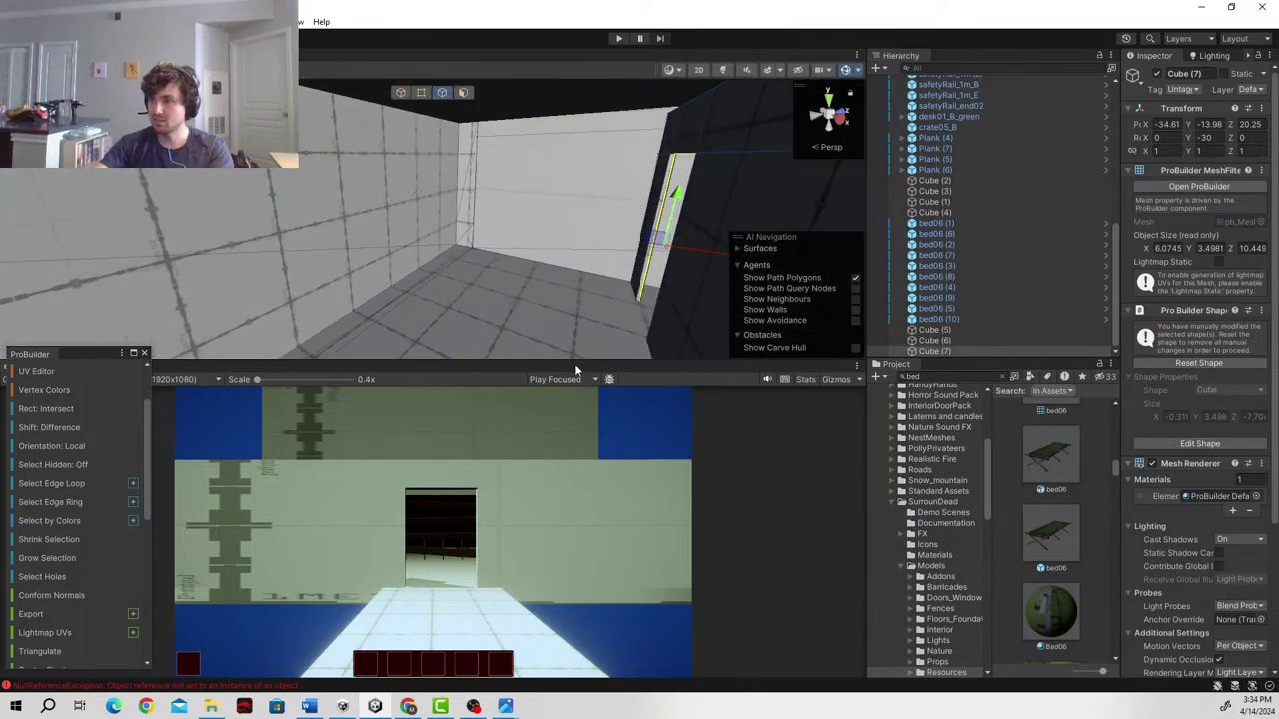
# - Check the room layout in the restaurant-kitchen-floor-plan.png image and return to the Unity scene
pyautogui.moveTo(505, 706)
pyautogui.click(590, 622)
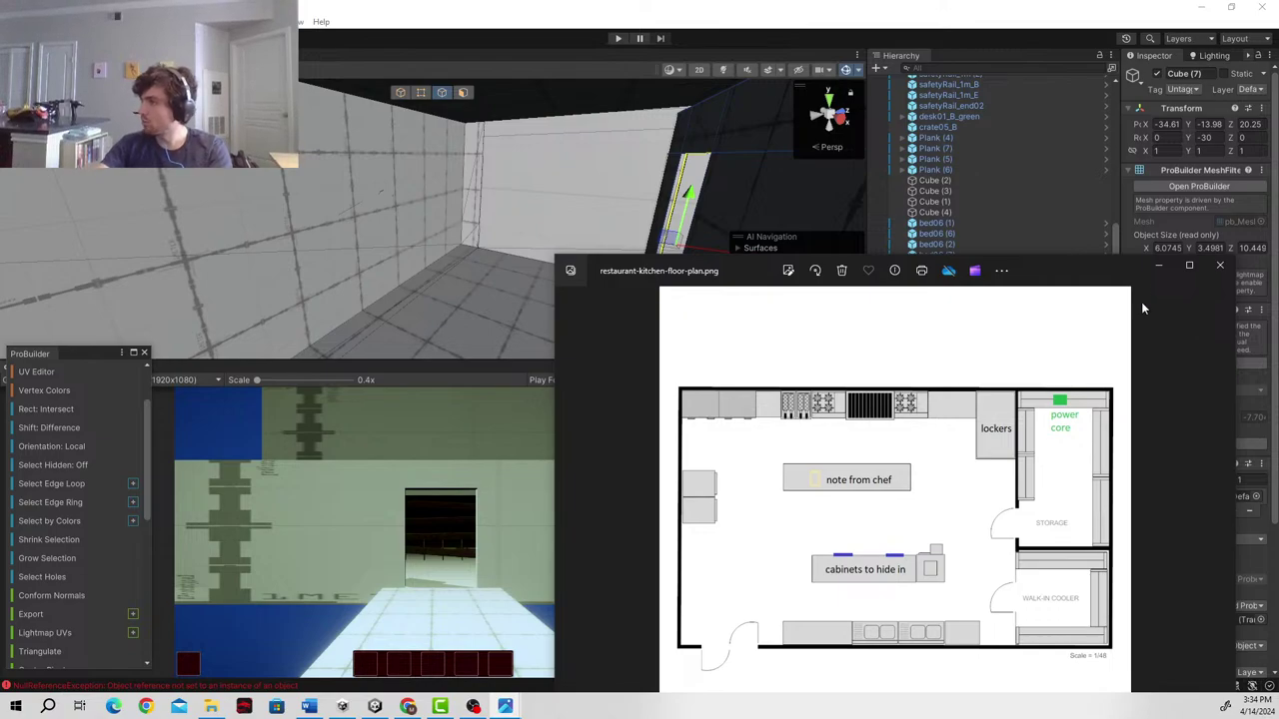
pyautogui.click(1158, 266)
# - Create a ProBuilder cube as a wall panel about 6.54 m long, 2.72 m high and 0.25 m thick
pyautogui.moveTo(466, 261); pyautogui.dragTo(375, 239, button='right')
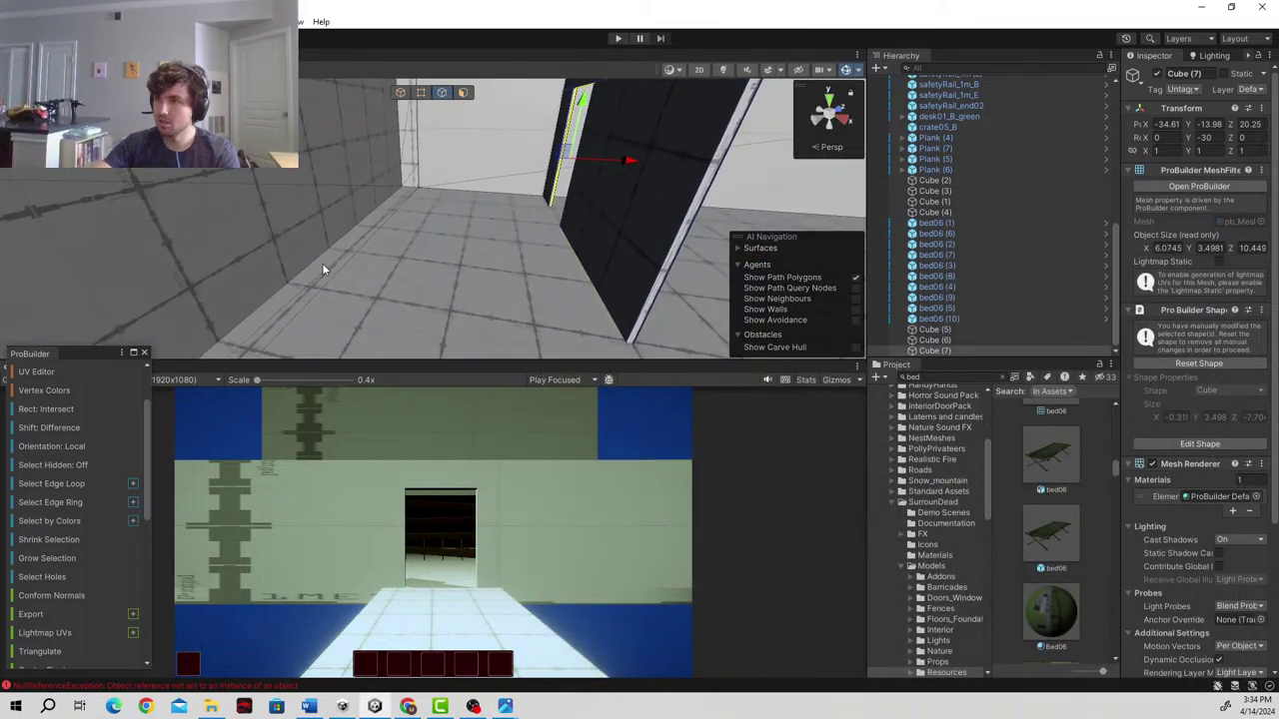
pyautogui.hotkey('shift', 'space')
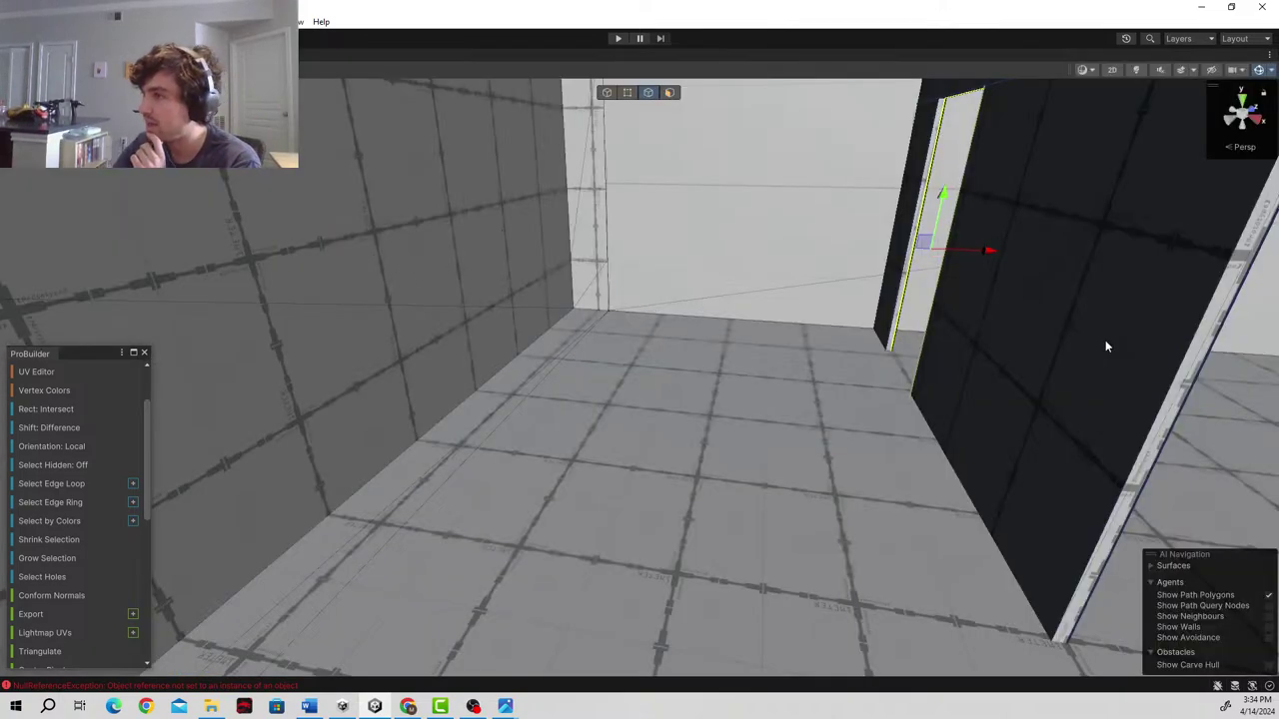
pyautogui.scroll(2, 89, 444)
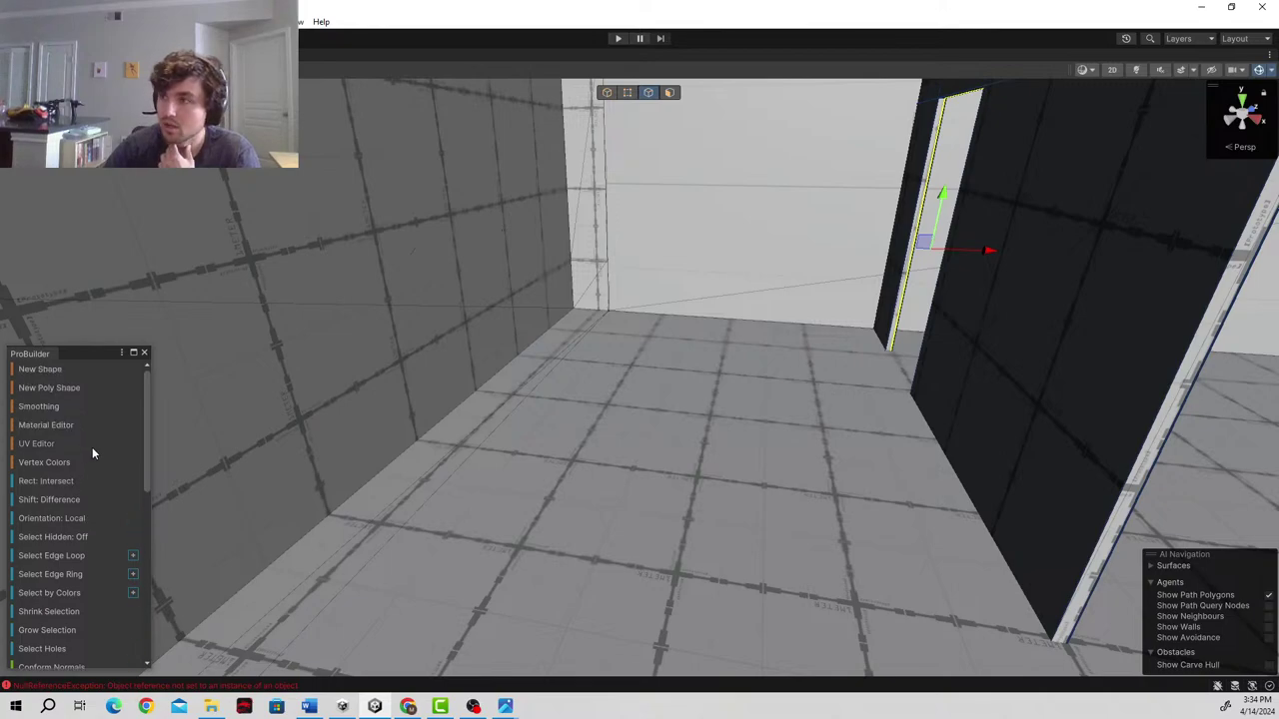
pyautogui.click(48, 370)
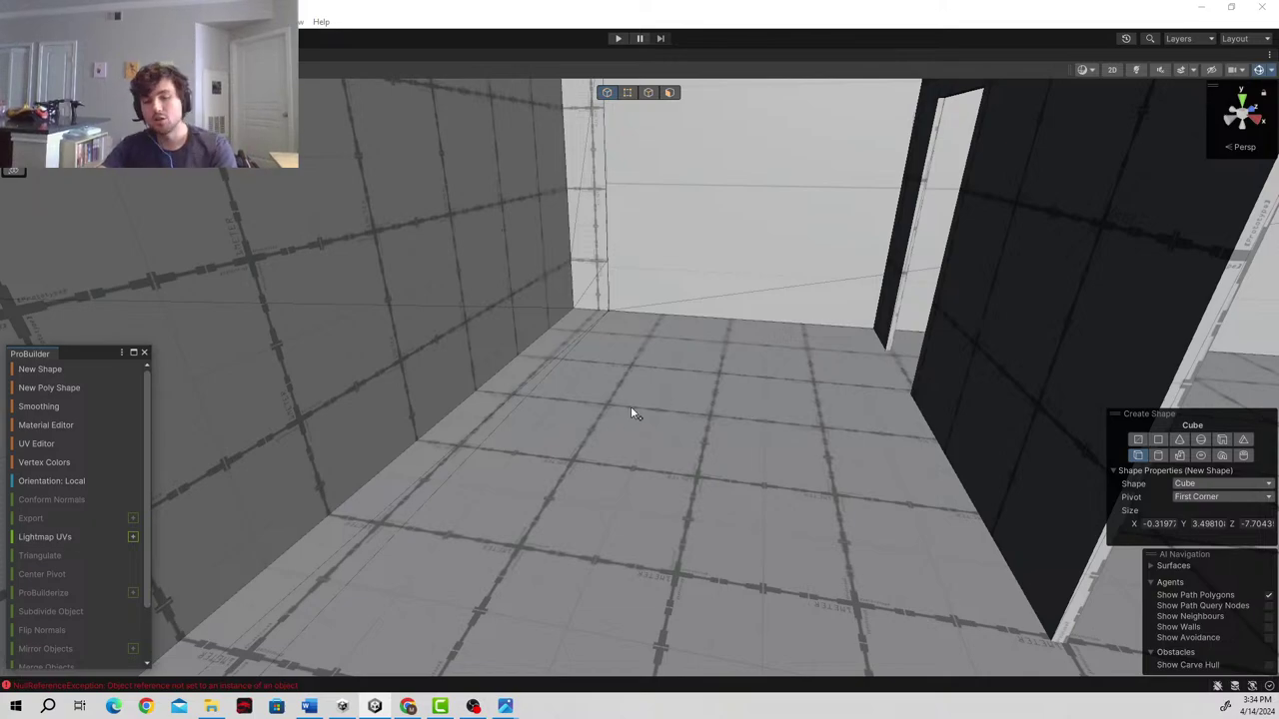
pyautogui.moveTo(632, 412); pyautogui.dragTo(825, 403, button='right')
pyautogui.press('w')
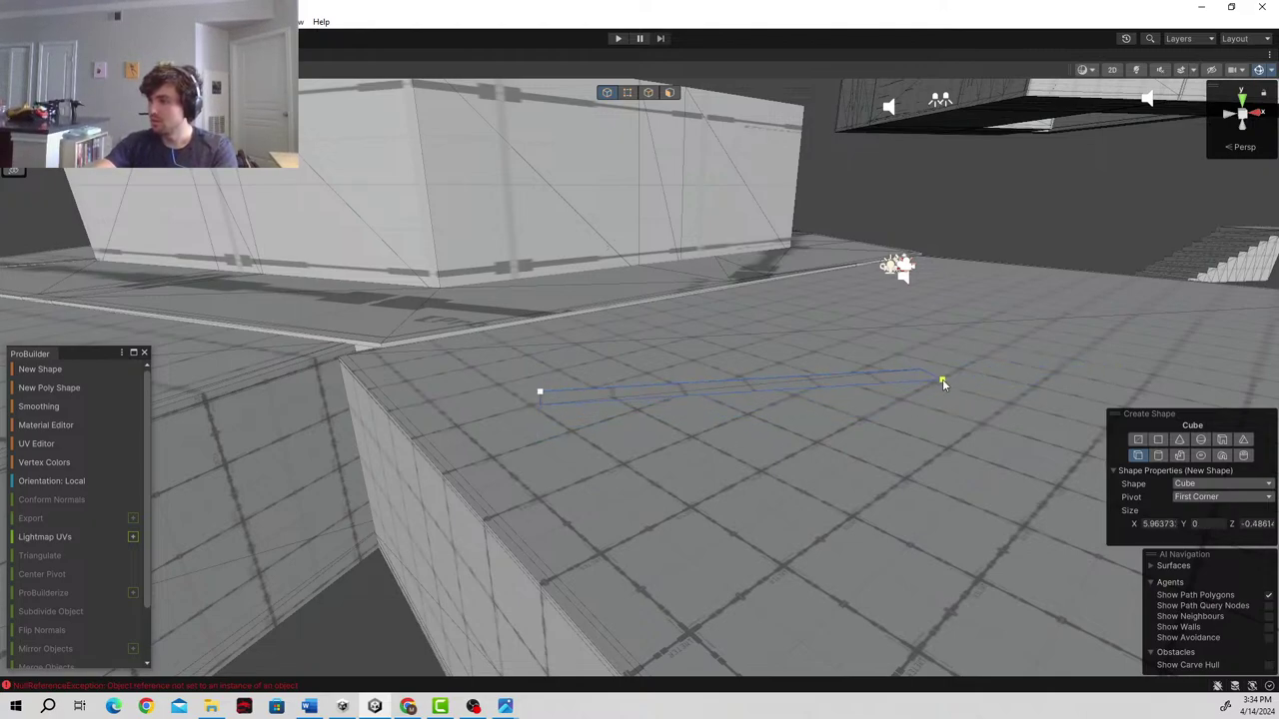
pyautogui.moveTo(965, 371); pyautogui.dragTo(964, 372)
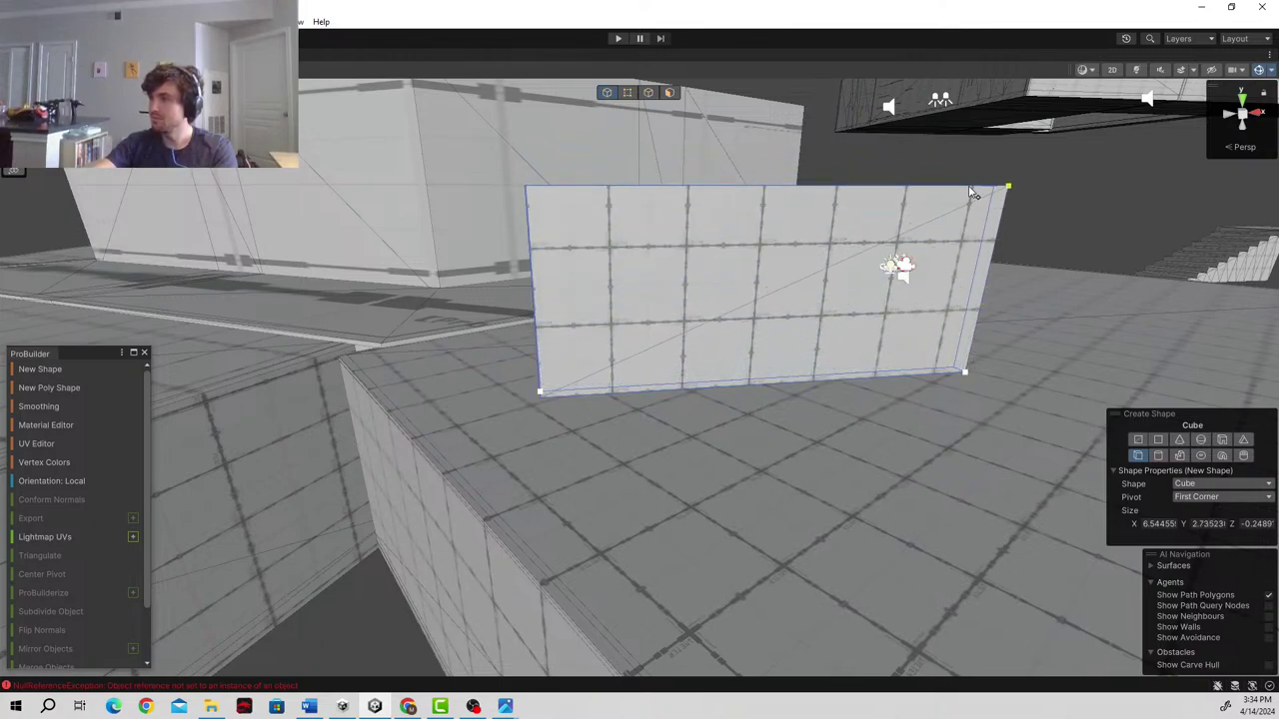
pyautogui.click(967, 200)
# - Move the new wall panel down into the room and set its Y rotation to -30
pyautogui.moveTo(774, 247); pyautogui.dragTo(757, 441)
pyautogui.moveTo(758, 443); pyautogui.dragTo(731, 429, button='right')
pyautogui.hotkey('shift', 'space')
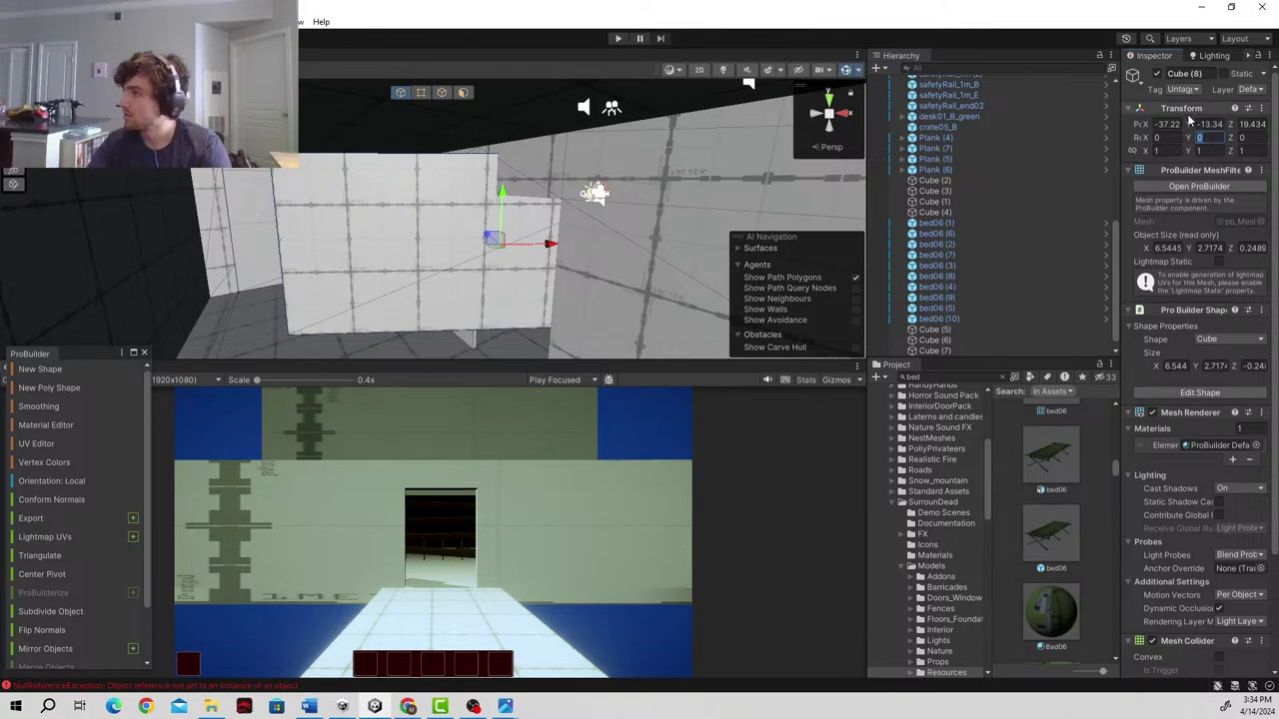
pyautogui.write('-30')
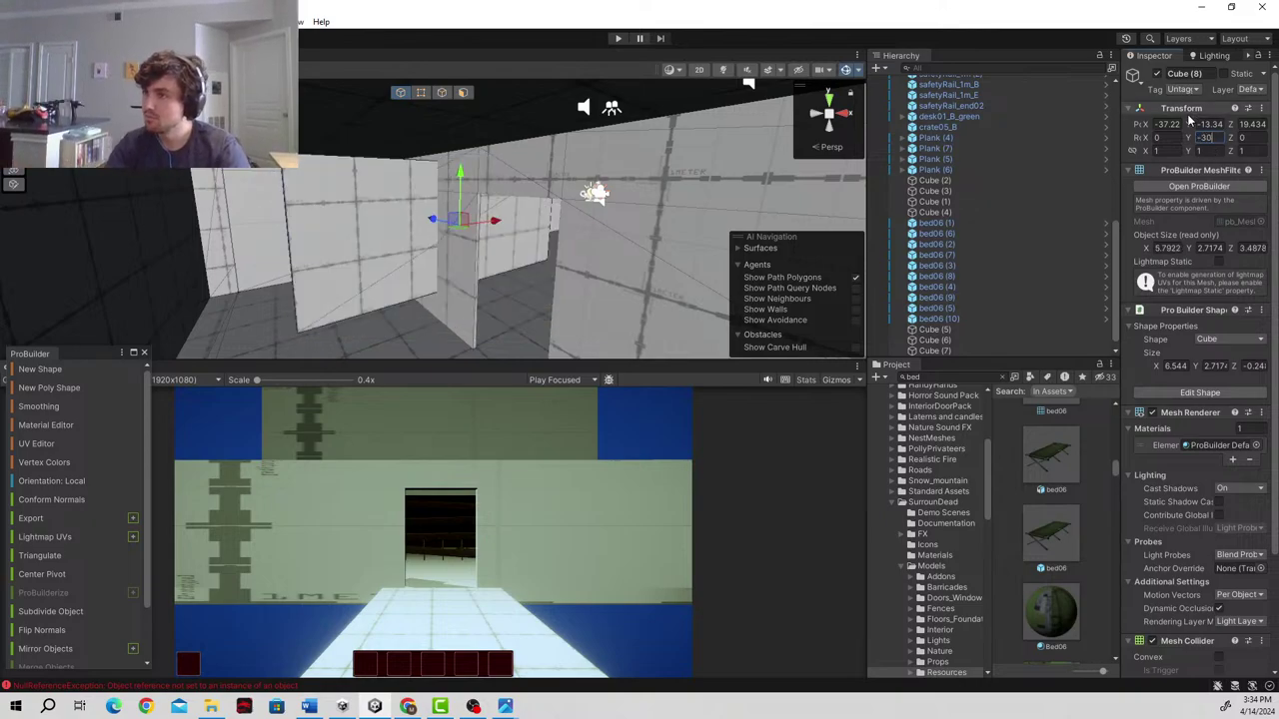
# - Thin the new wall by moving one of its broad faces toward the opposite face
pyautogui.moveTo(537, 306); pyautogui.dragTo(610, 242, button='right')
pyautogui.click(463, 92)
pyautogui.click(461, 257)
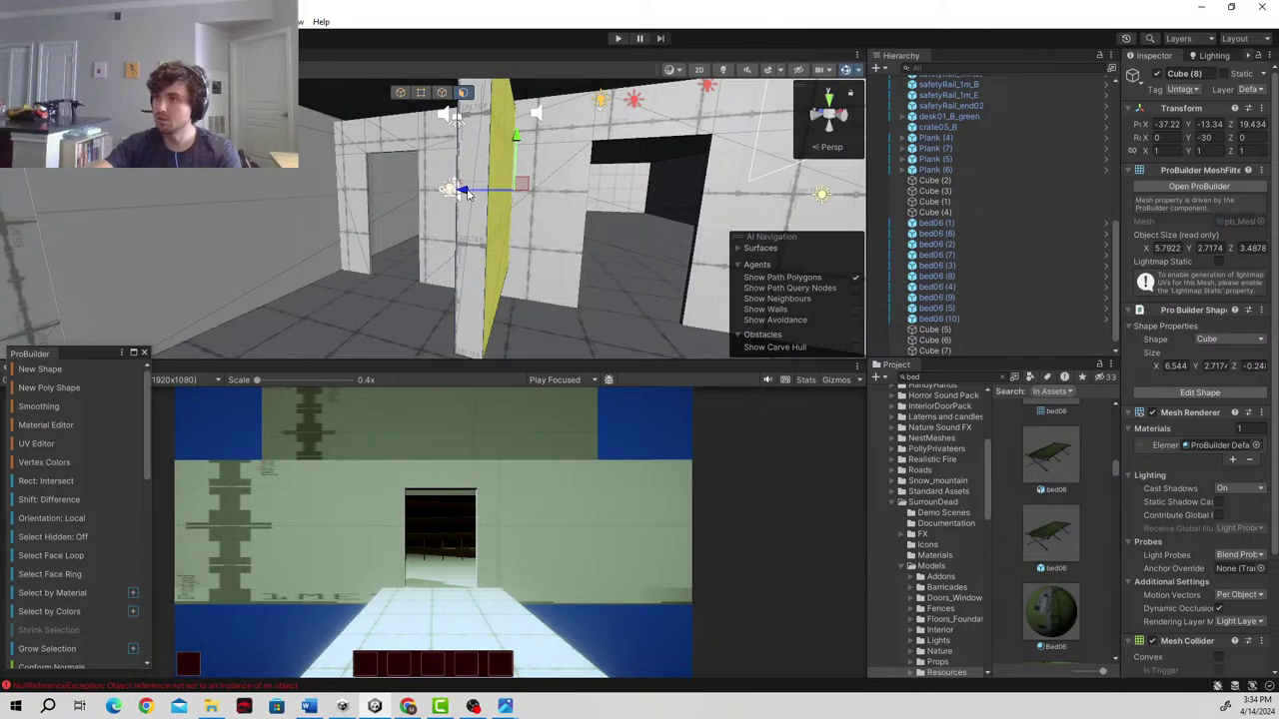
pyautogui.hotkey('shift', 'space')
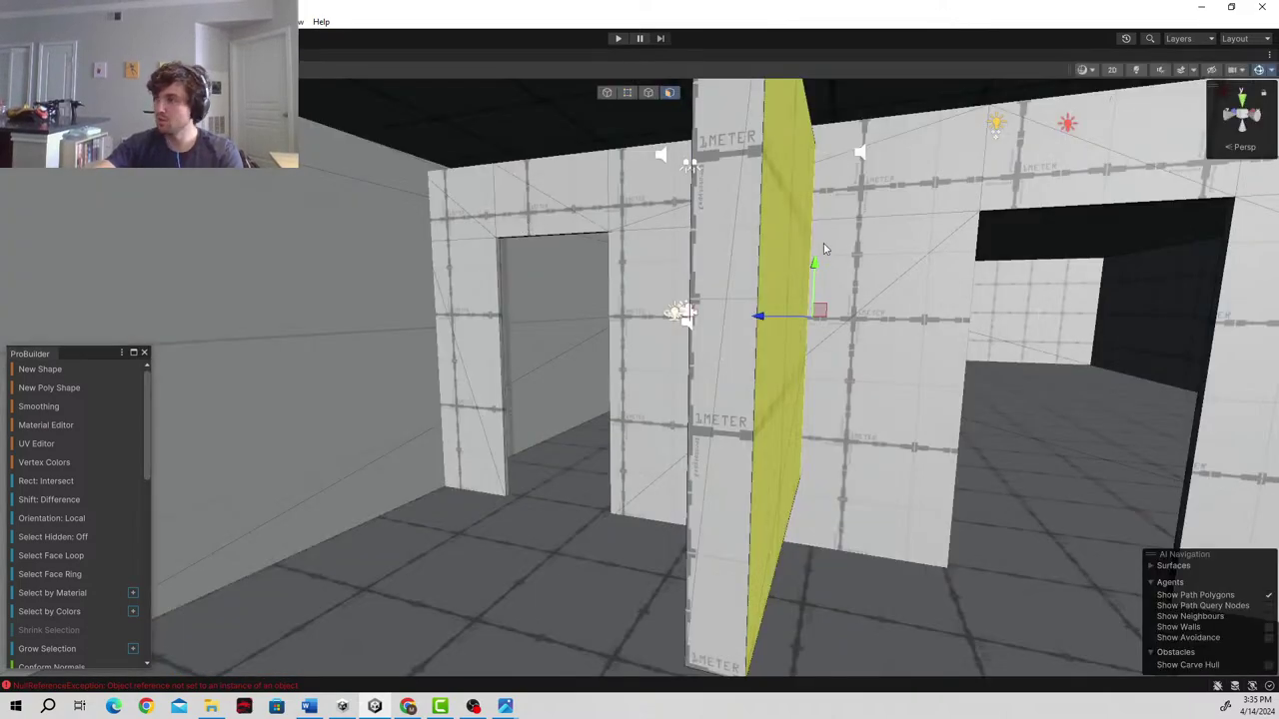
pyautogui.moveTo(757, 318); pyautogui.dragTo(741, 320)
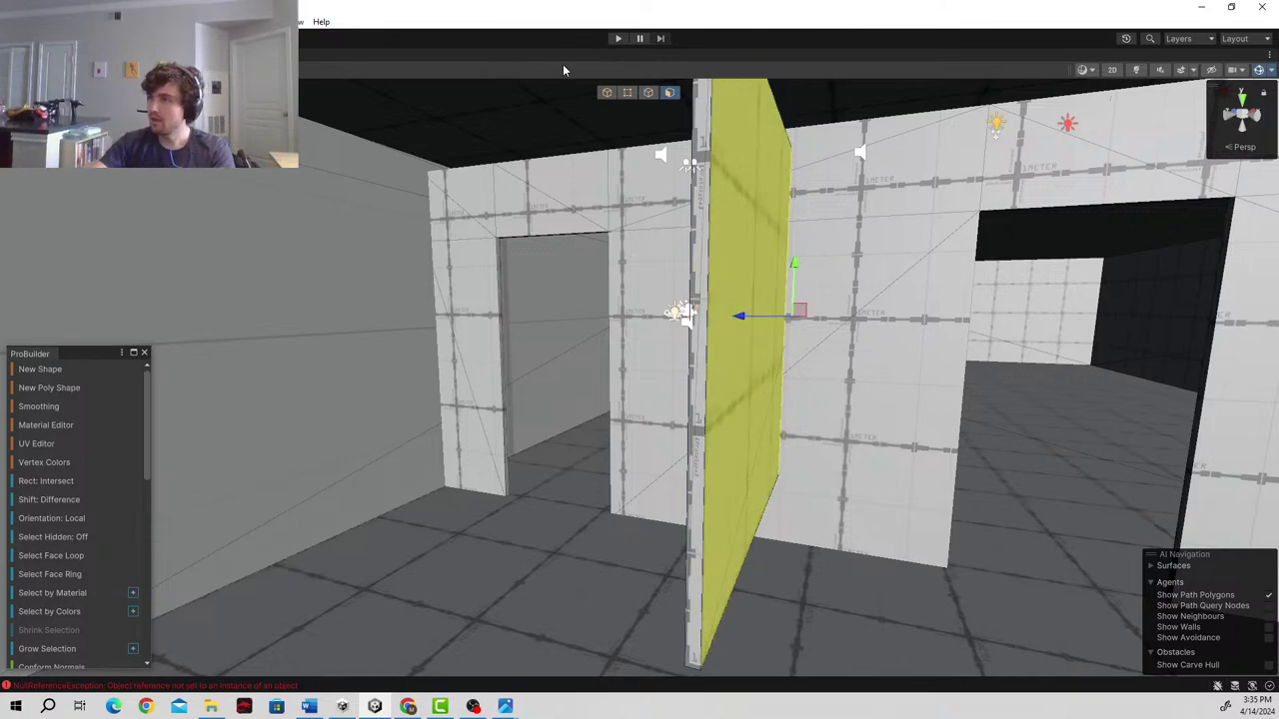
# - Reposition the whole thinned wall inside the room, lowering it toward the floor
pyautogui.click(606, 95)
pyautogui.moveTo(739, 215); pyautogui.dragTo(713, 284, button='right')
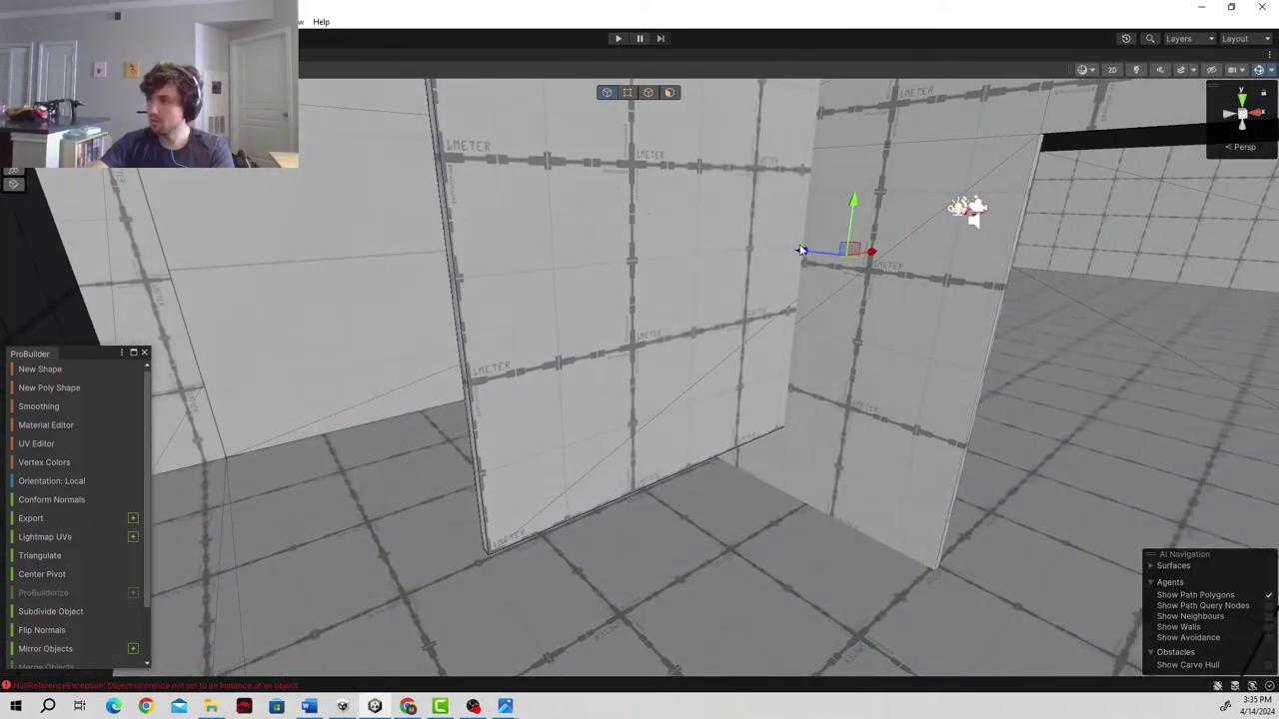
pyautogui.moveTo(848, 261); pyautogui.dragTo(622, 267, button='right')
pyautogui.moveTo(647, 252); pyautogui.dragTo(647, 343)
pyautogui.moveTo(647, 343); pyautogui.dragTo(758, 377, button='right')
# - Raise the top face of the longer wall adjoining the new partition up to the ceiling
pyautogui.click(668, 92)
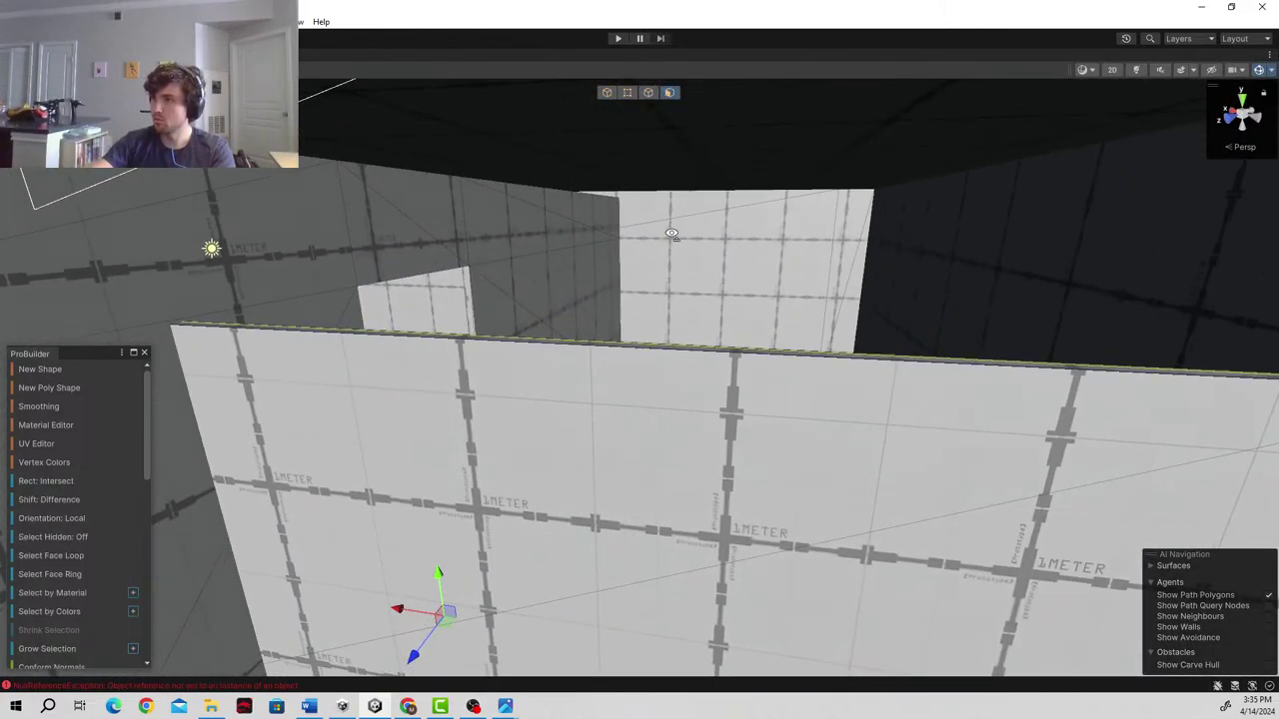
pyautogui.moveTo(589, 239); pyautogui.dragTo(525, 246, button='right')
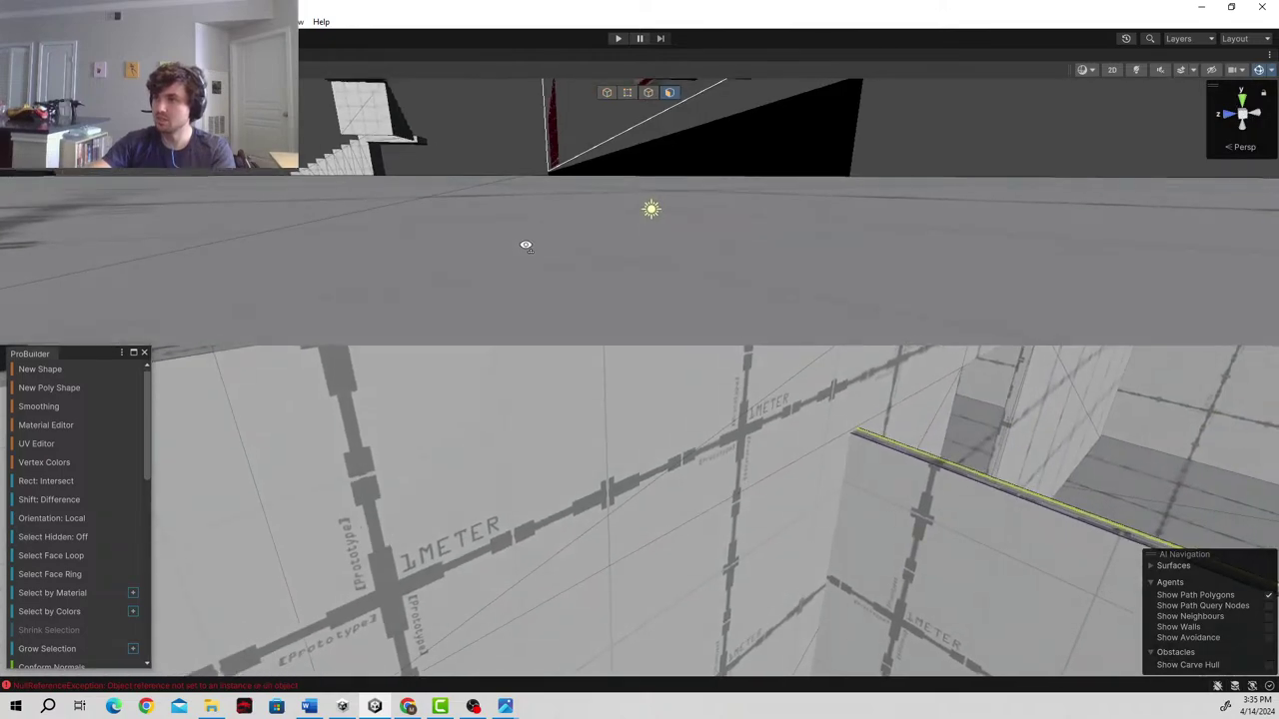
pyautogui.moveTo(382, 322); pyautogui.dragTo(359, 294, button='right')
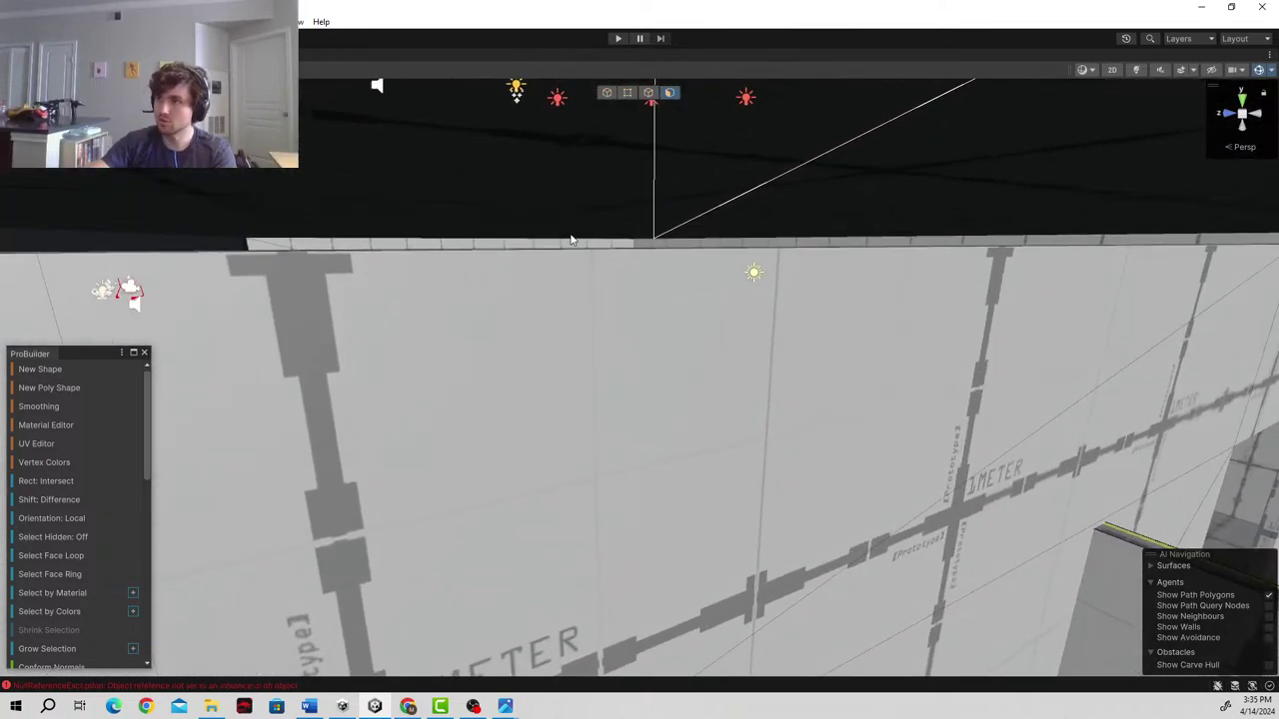
pyautogui.moveTo(571, 237); pyautogui.dragTo(616, 352, button='middle')
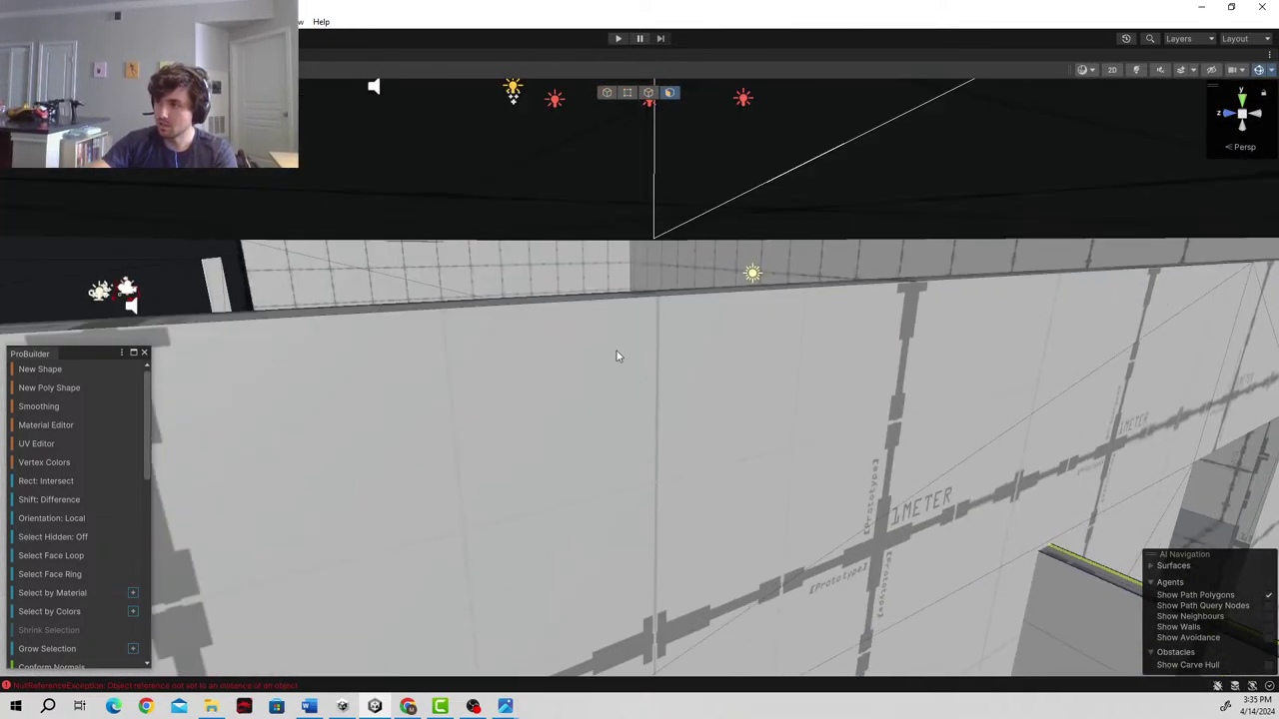
pyautogui.click(600, 297)
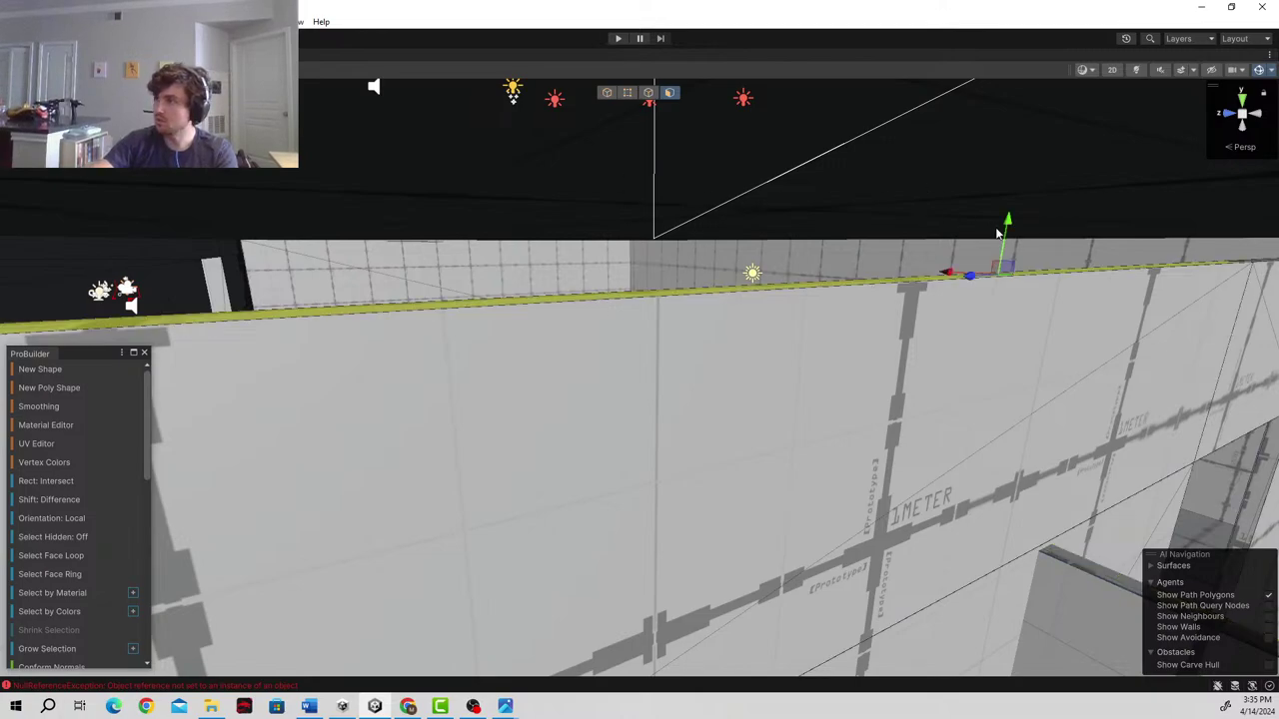
pyautogui.moveTo(1009, 230); pyautogui.dragTo(1032, 112)
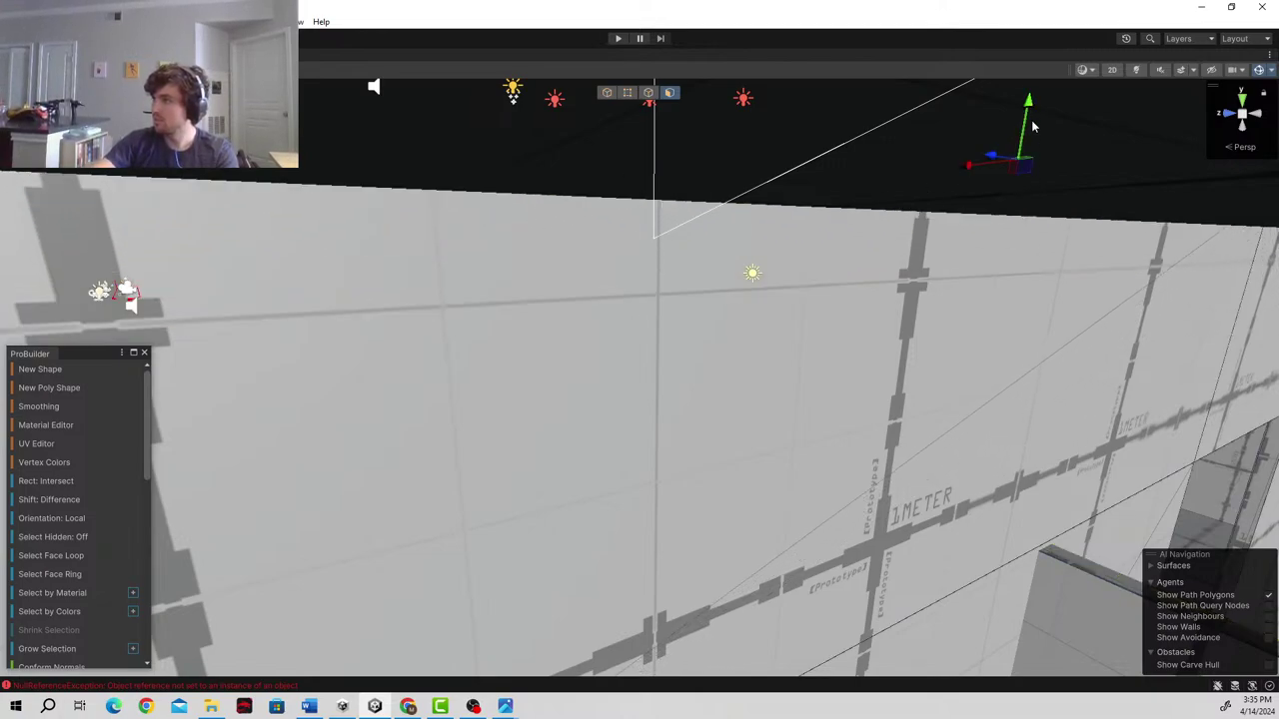
pyautogui.moveTo(1020, 162); pyautogui.dragTo(1022, 152)
pyautogui.moveTo(767, 465); pyautogui.dragTo(988, 486, button='right')
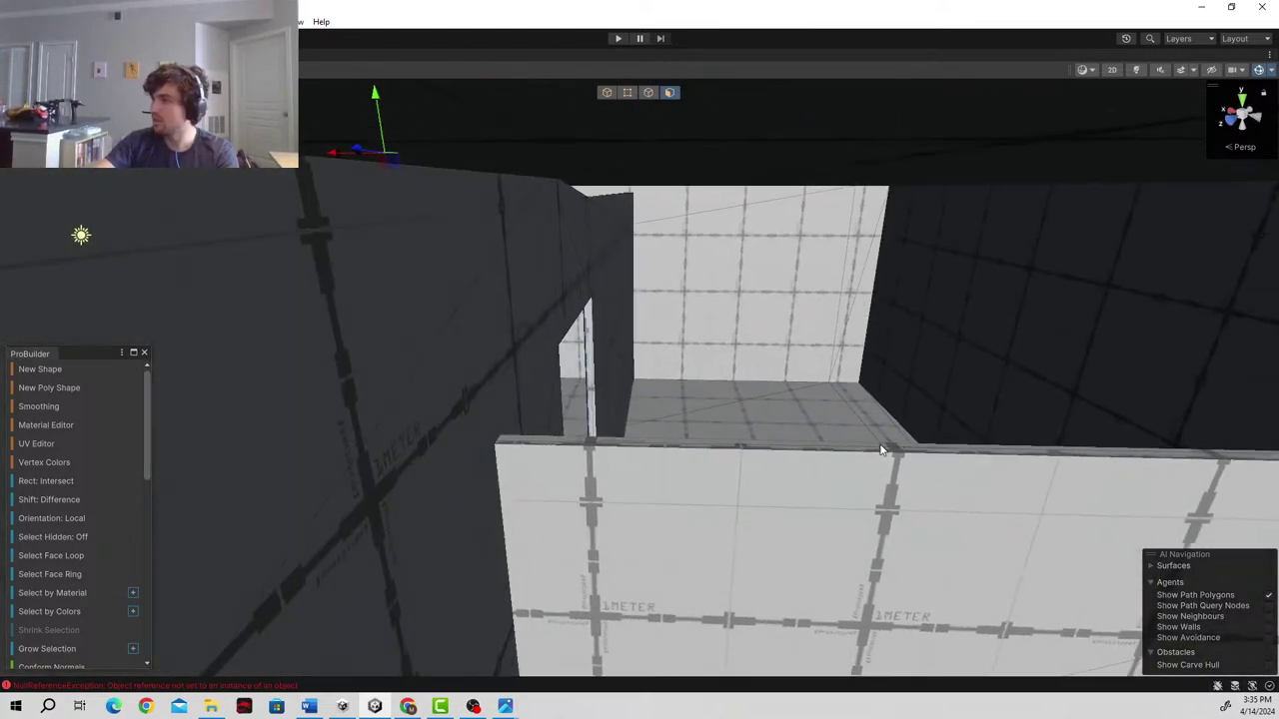
# - Try to raise the top face of the low partition wall up to the ceiling
pyautogui.click(883, 448)
pyautogui.moveTo(819, 406); pyautogui.dragTo(826, 105)
pyautogui.click(726, 220)
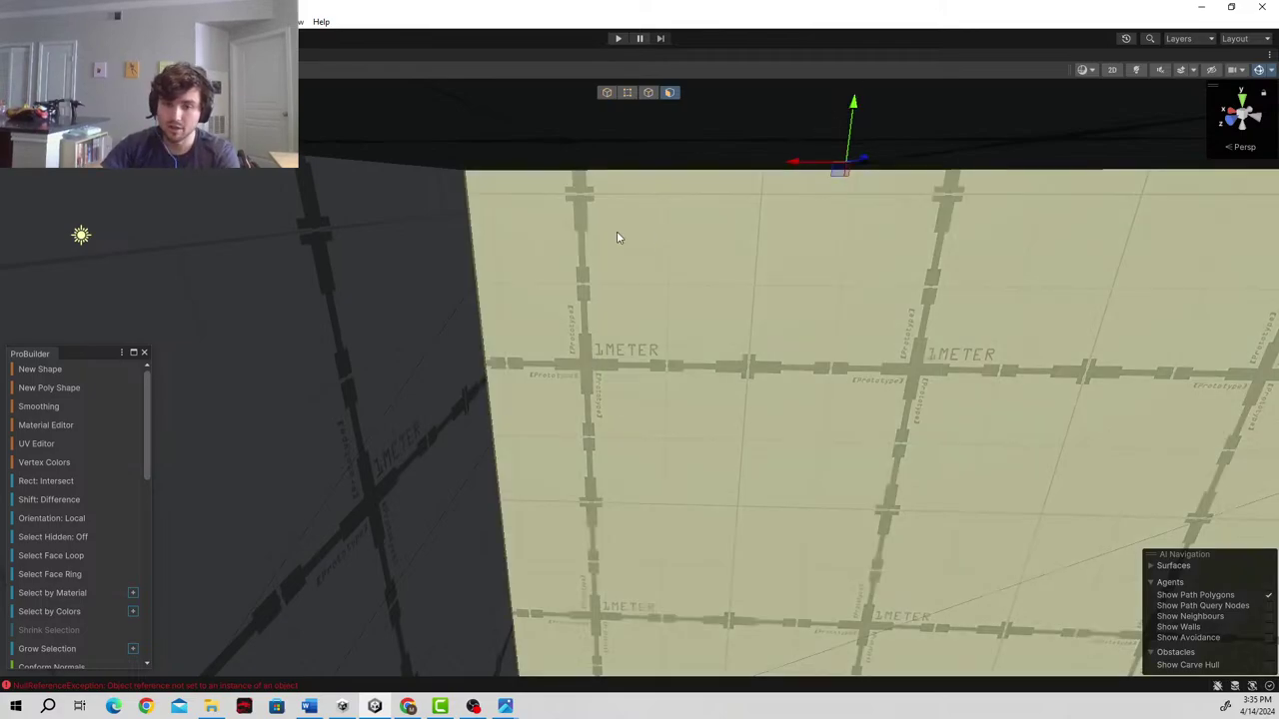
# - Undo the last three changes made while raising the low partition wall
pyautogui.moveTo(619, 234); pyautogui.dragTo(810, 486, button='right')
pyautogui.hotkey('ctrl', 'z')
pyautogui.hotkey('ctrl', 'z')
pyautogui.hotkey('ctrl', 'z')
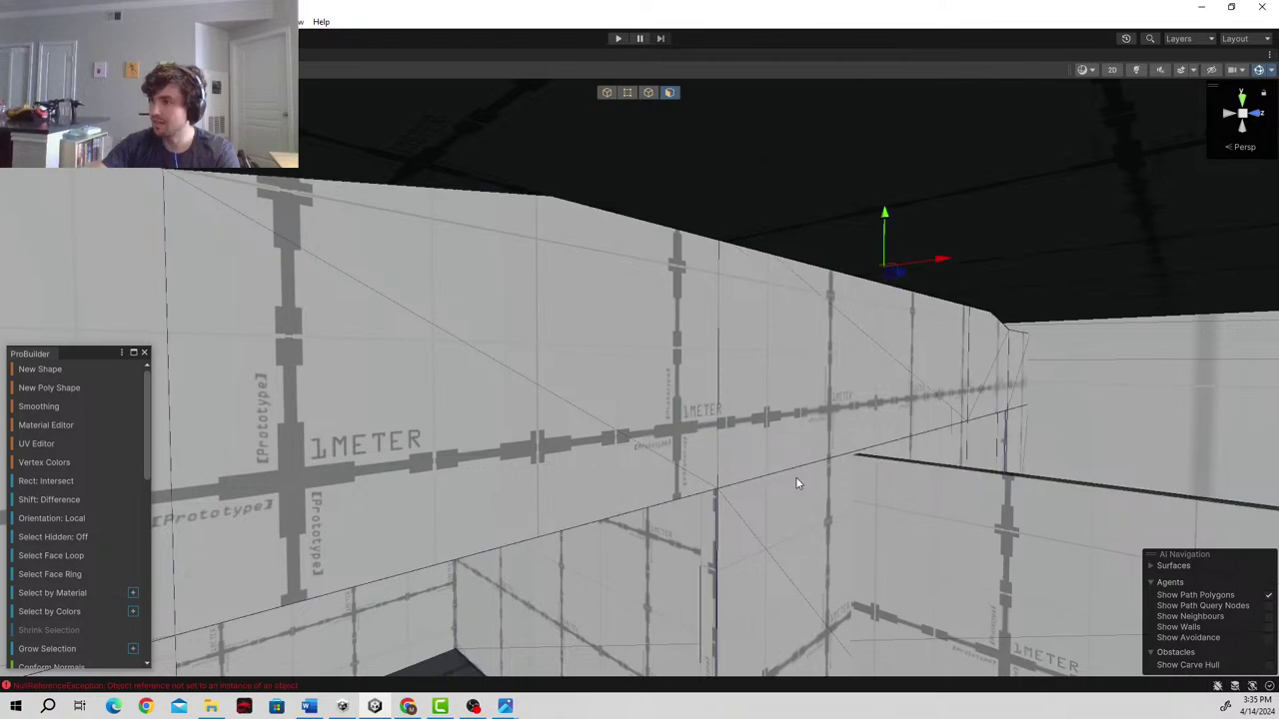
# - Select the top faces along the long doorway wall together and raise them to meet the ceiling
pyautogui.moveTo(770, 394); pyautogui.dragTo(925, 507, button='middle')
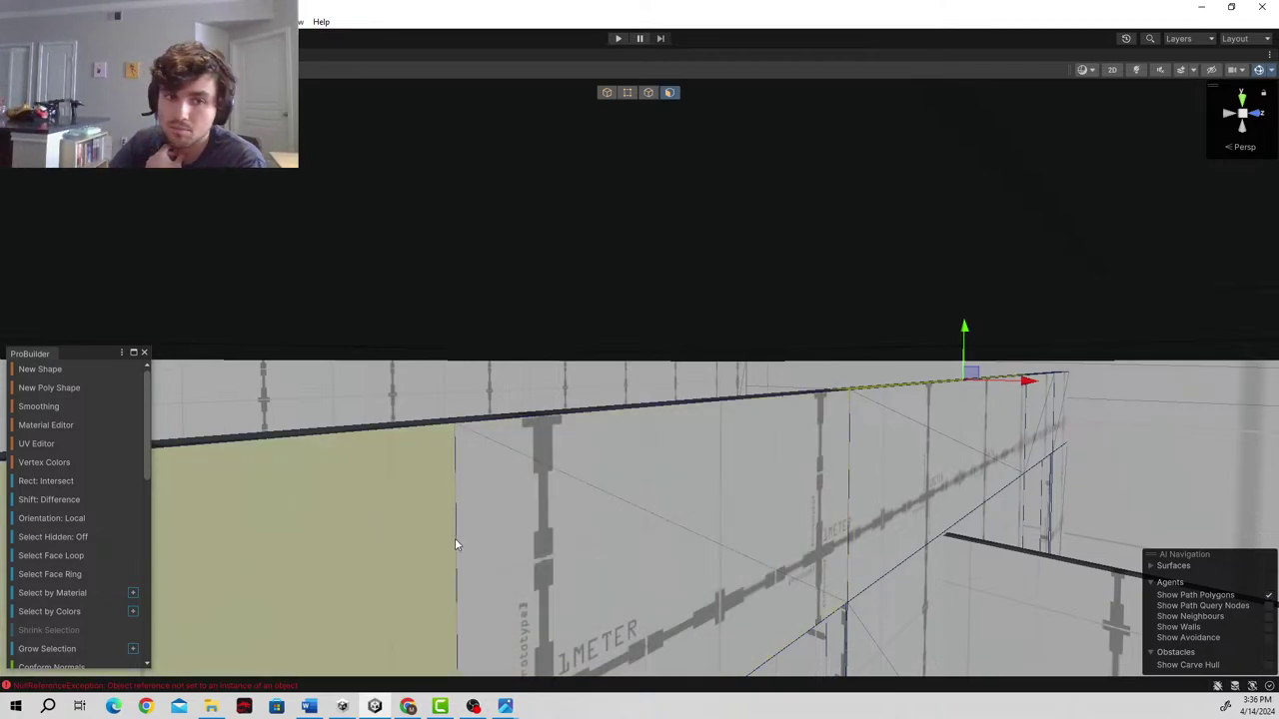
pyautogui.keyDown('shift'); pyautogui.click(517, 414); pyautogui.keyUp('shift')
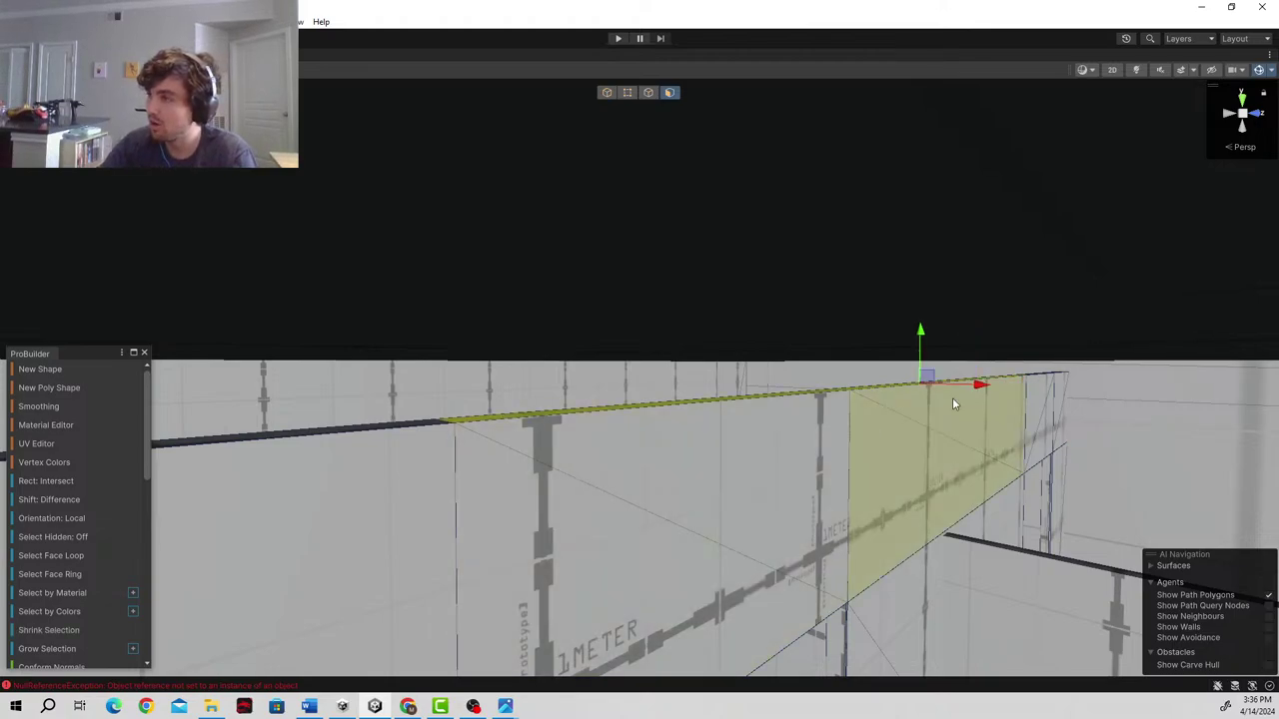
pyautogui.keyDown('shift'); pyautogui.click(411, 425); pyautogui.keyUp('shift')
pyautogui.moveTo(639, 462); pyautogui.dragTo(1004, 297, button='right')
pyautogui.moveTo(1084, 373); pyautogui.dragTo(548, 336, button='right')
pyautogui.moveTo(637, 427); pyautogui.dragTo(632, 382, button='right')
pyautogui.moveTo(654, 441); pyautogui.dragTo(690, 345, button='middle')
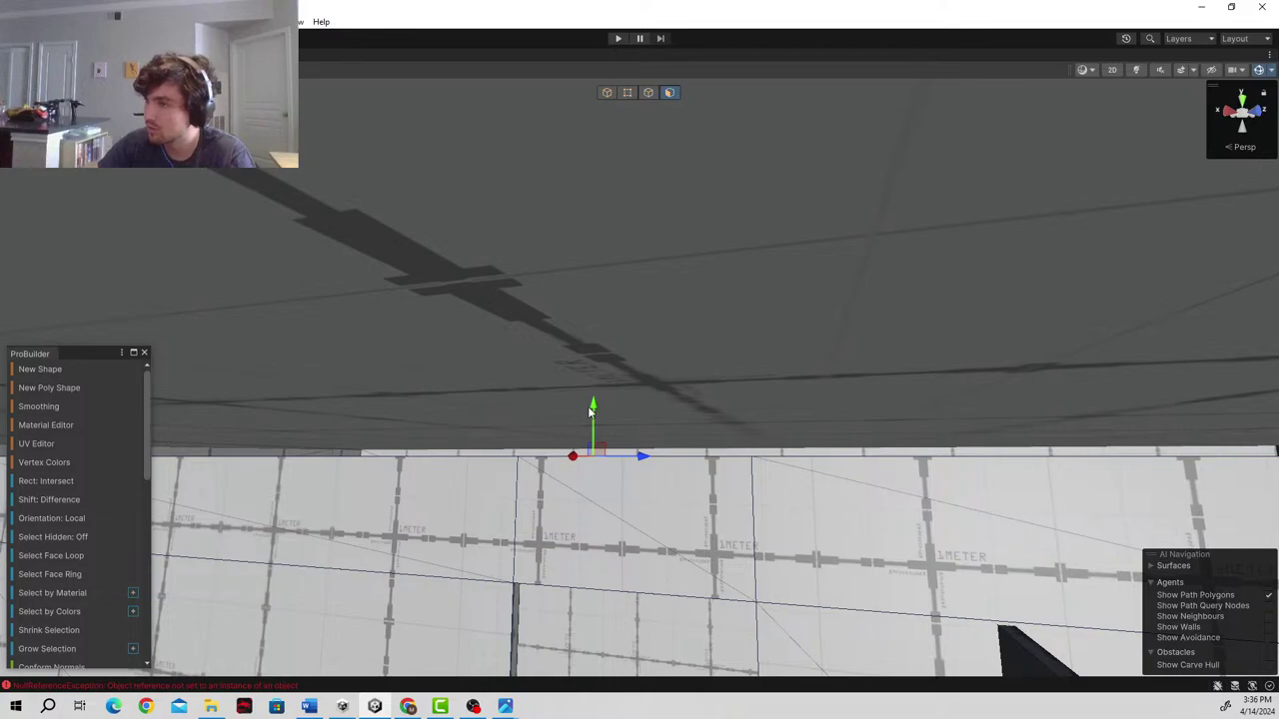
pyautogui.moveTo(593, 407); pyautogui.dragTo(626, 386)
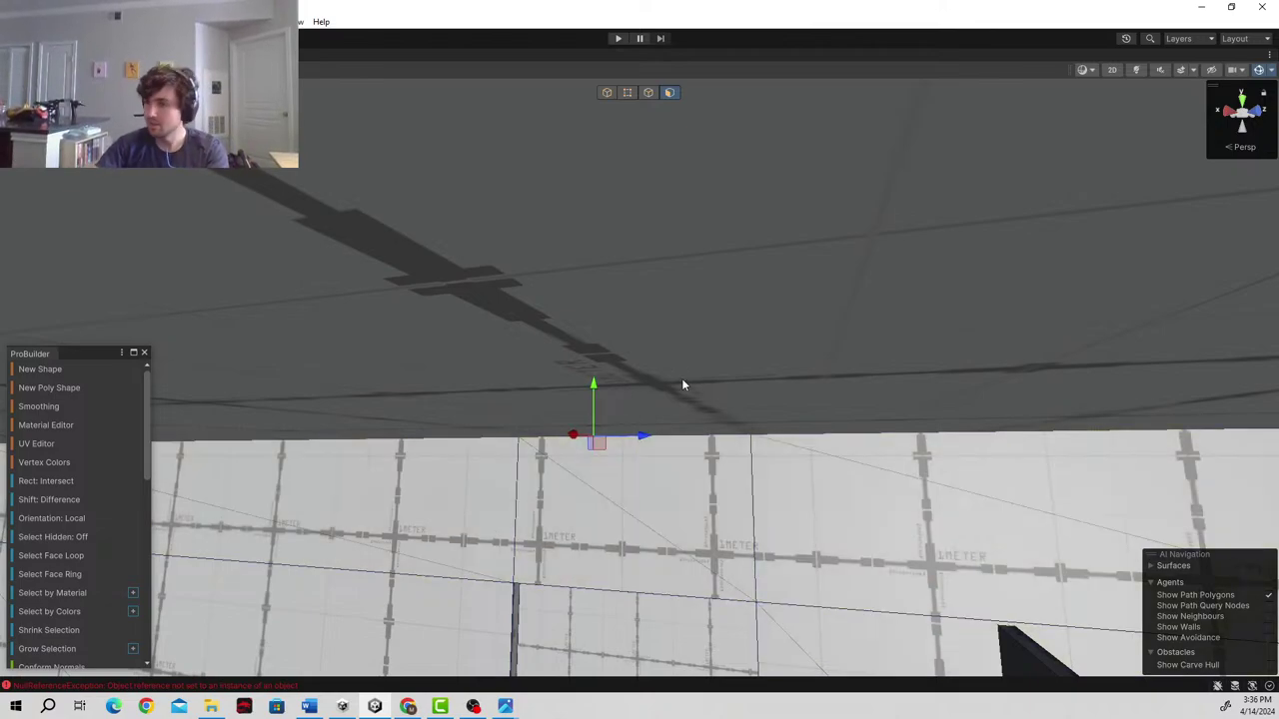
# - Raise the top face of the partition wall until it reaches the ceiling
pyautogui.moveTo(683, 379); pyautogui.dragTo(984, 315, button='right')
pyautogui.moveTo(915, 291); pyautogui.dragTo(928, 205)
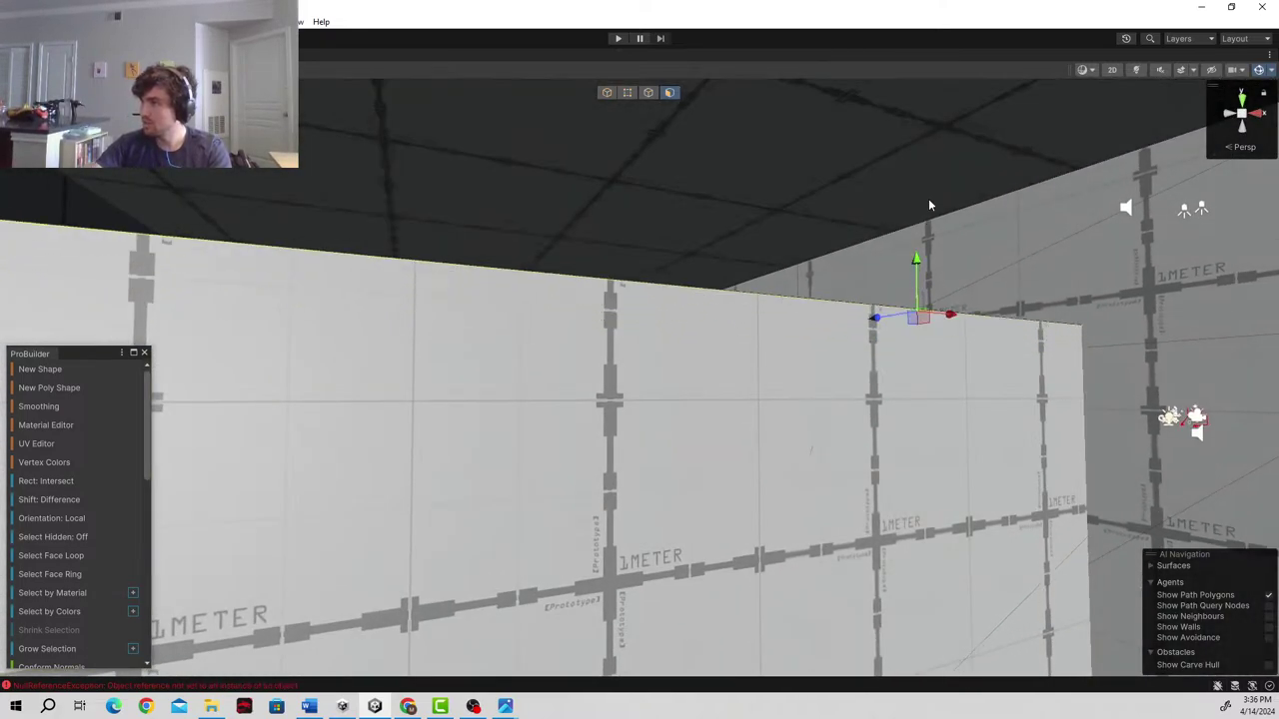
pyautogui.moveTo(912, 258); pyautogui.dragTo(956, 65)
# - Shorten the partition by moving its free end face back to the wall with the door openings
pyautogui.press('s')
pyautogui.moveTo(1092, 306); pyautogui.dragTo(721, 379, button='right')
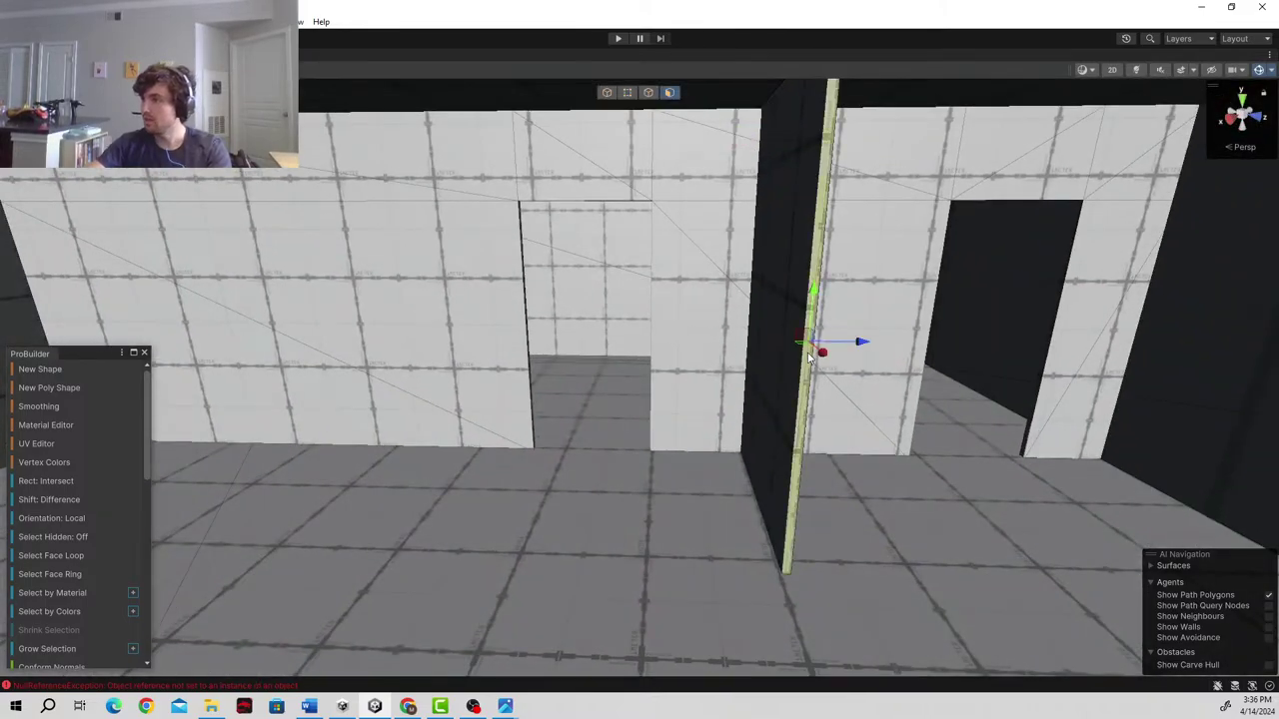
pyautogui.press('d')
pyautogui.moveTo(809, 357); pyautogui.dragTo(641, 407, button='right')
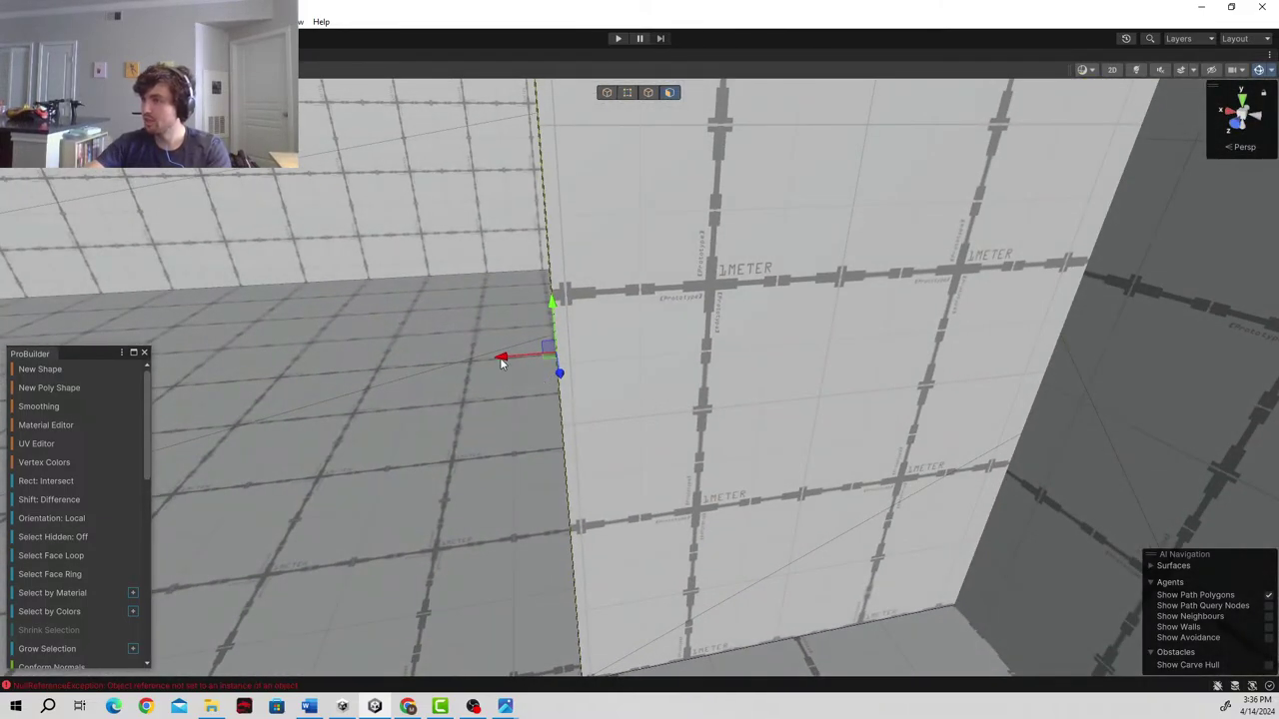
pyautogui.moveTo(501, 363); pyautogui.dragTo(1022, 351)
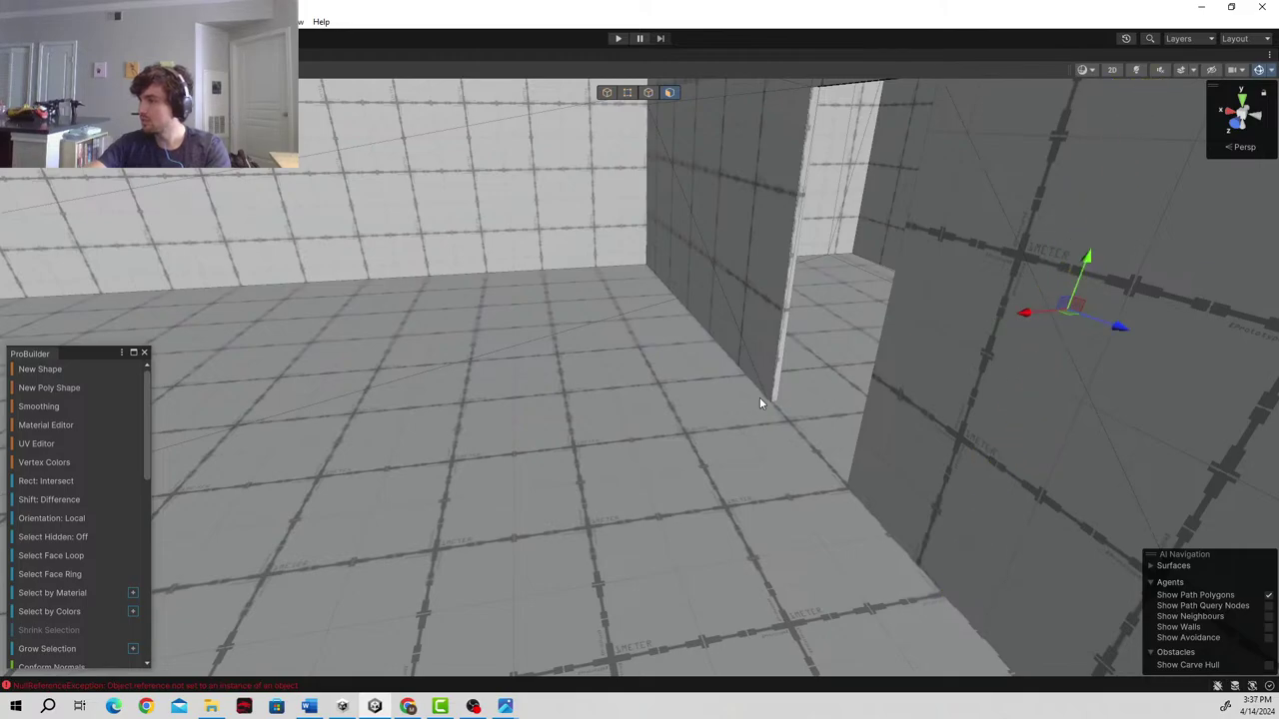
# - Inspect the finished partition and doorways, and compare the room with the restaurant-kitchen-floor-plan.png image
pyautogui.moveTo(759, 398); pyautogui.dragTo(497, 403, button='right')
pyautogui.press('w')
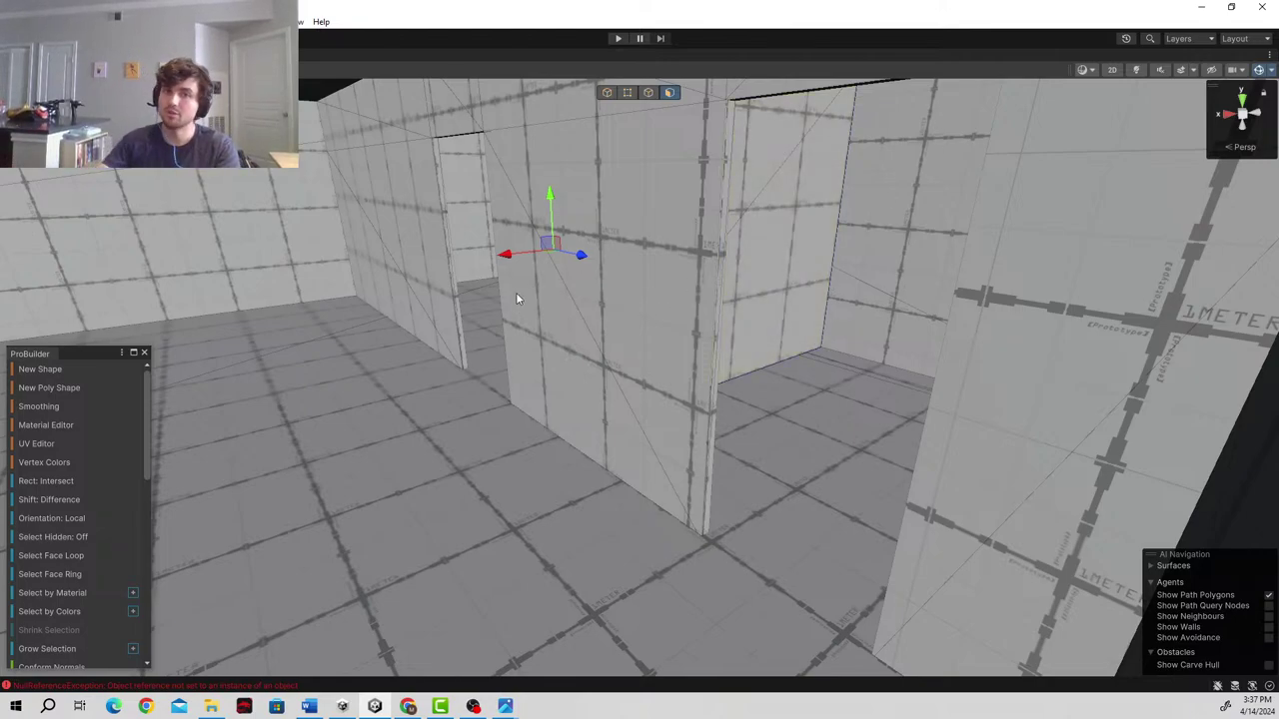
pyautogui.moveTo(516, 292); pyautogui.dragTo(77, 272, button='right')
pyautogui.press('w')
pyautogui.moveTo(63, 264); pyautogui.dragTo(628, 320, button='right')
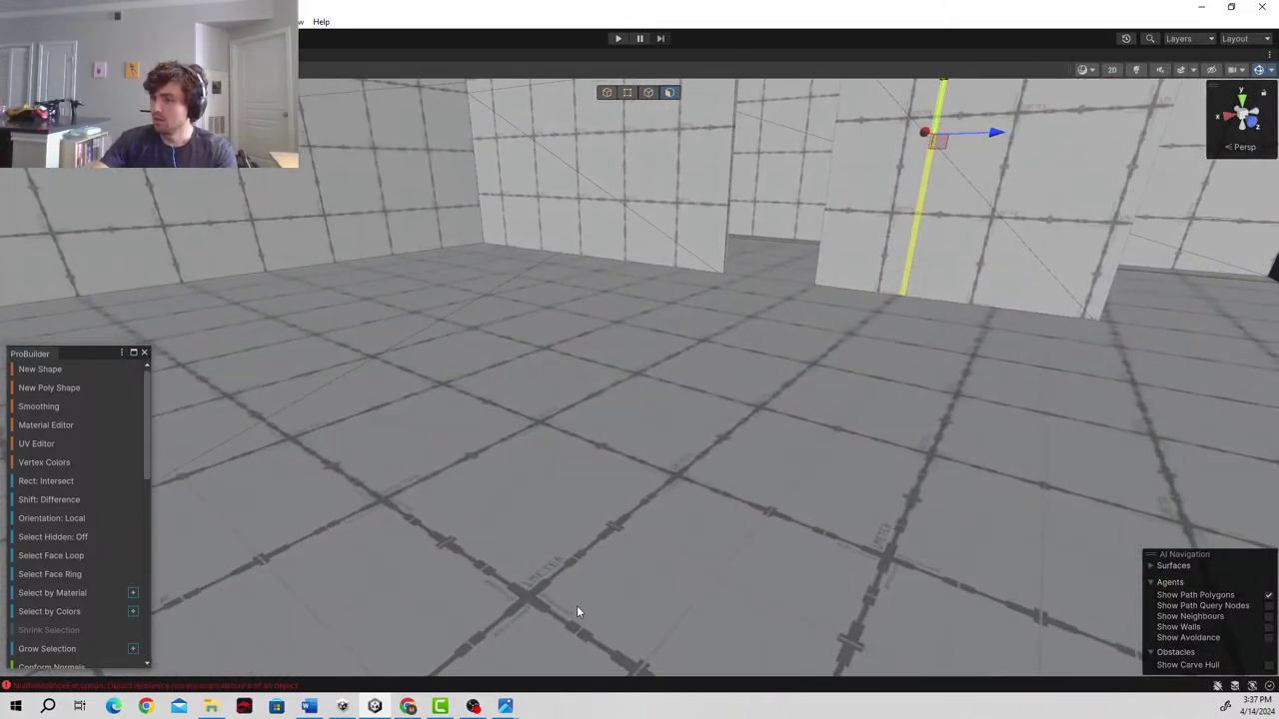
pyautogui.moveTo(515, 709)
pyautogui.click(598, 616)
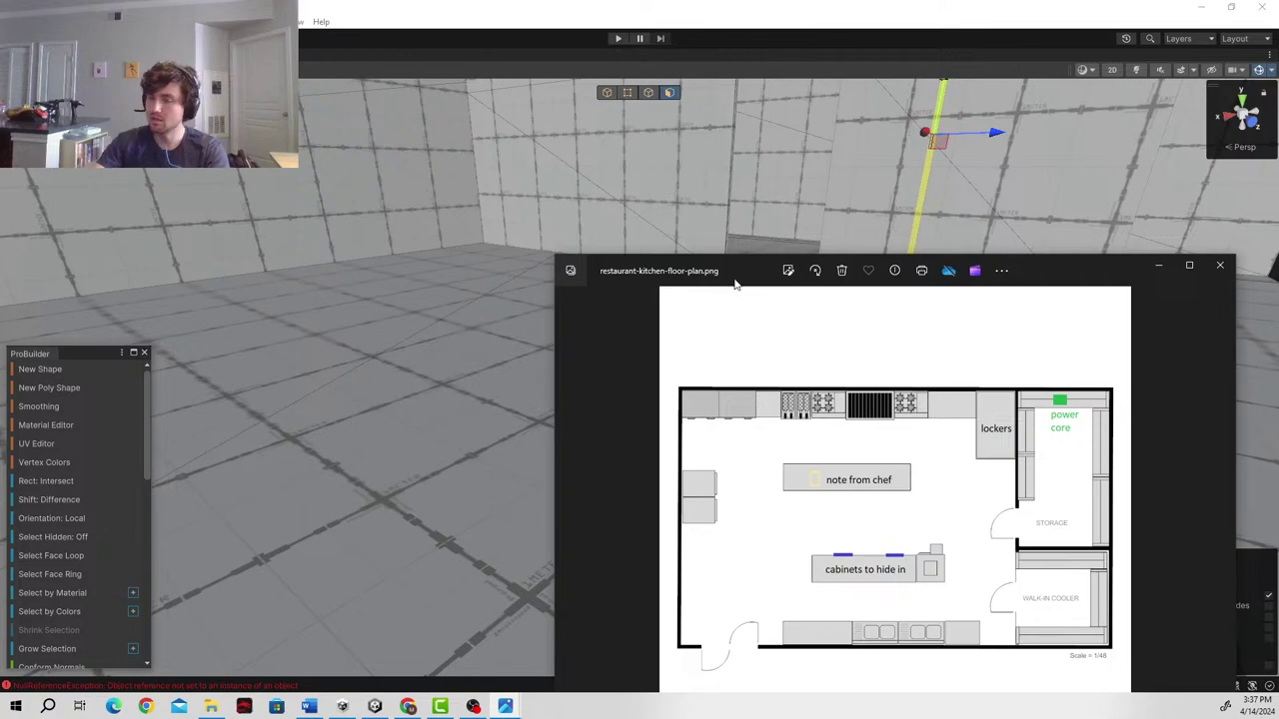
pyautogui.moveTo(734, 284); pyautogui.dragTo(0, 265)
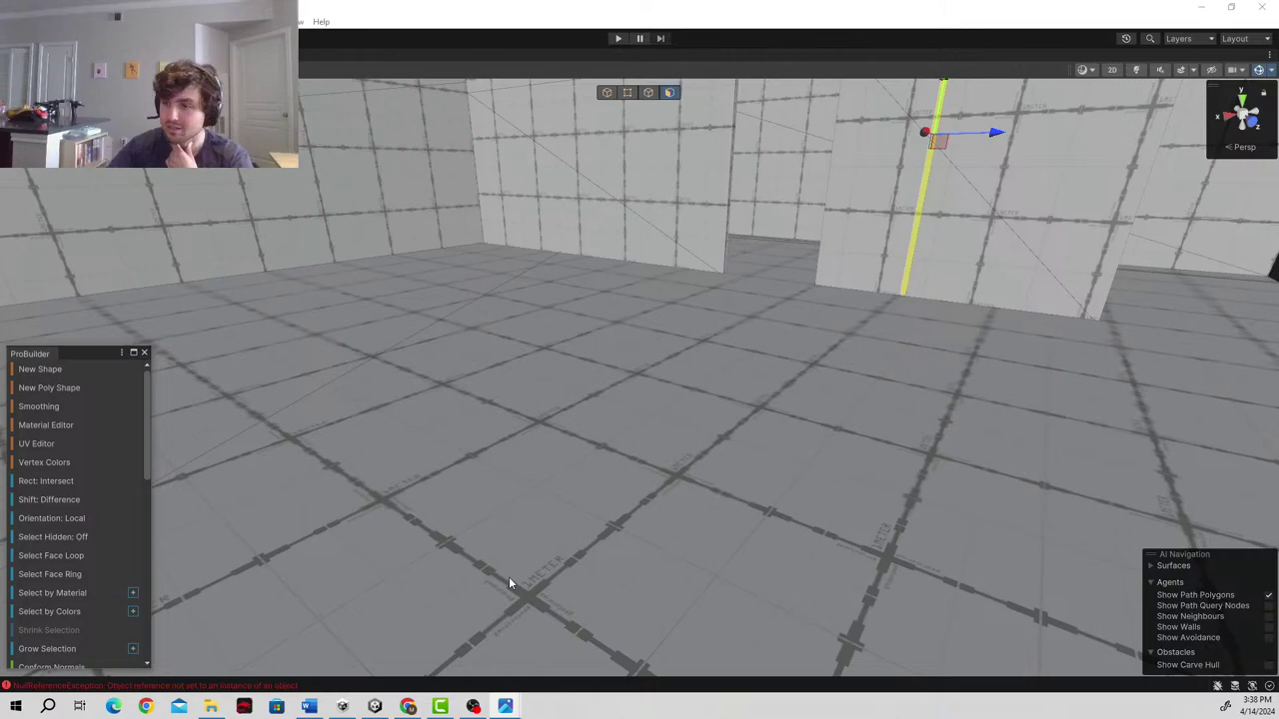
# - Create a ProBuilder cube about 3.7 m long, 1.1 m wide and 0.7 m high for the kitchen counter
pyautogui.moveTo(449, 293); pyautogui.dragTo(214, 320, button='right')
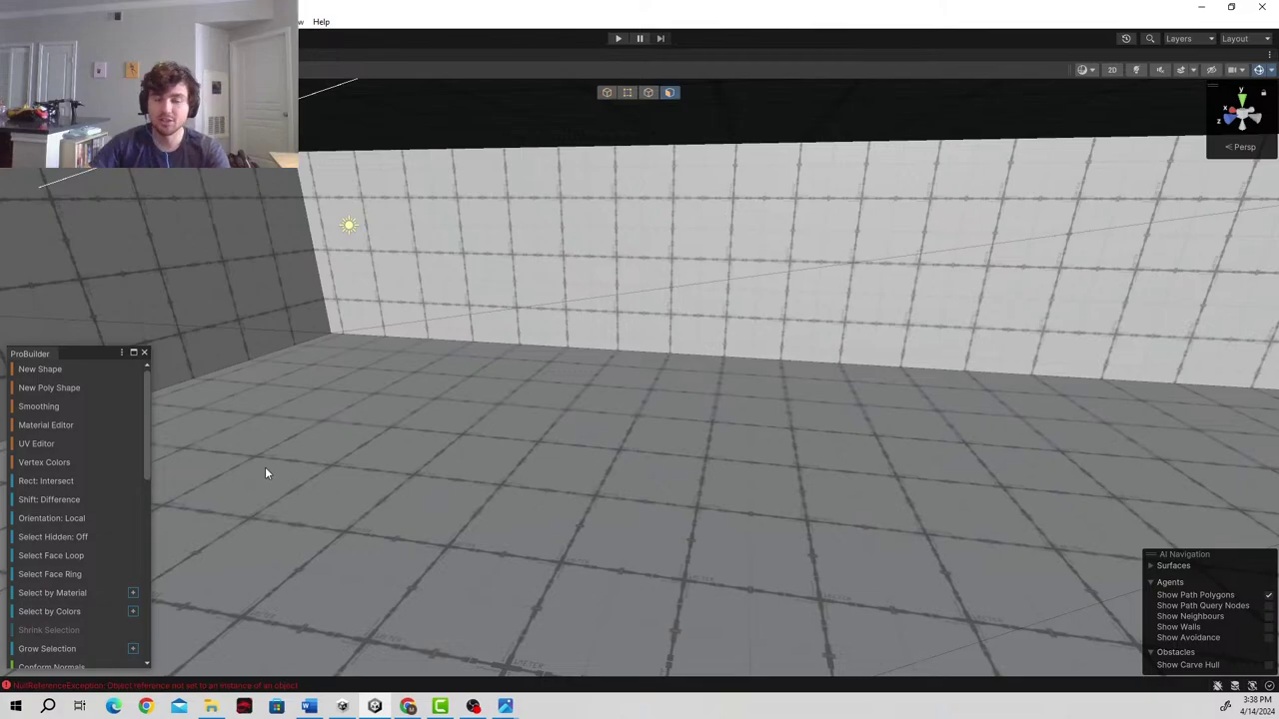
pyautogui.moveTo(492, 324); pyautogui.dragTo(339, 355, button='right')
pyautogui.click(42, 372)
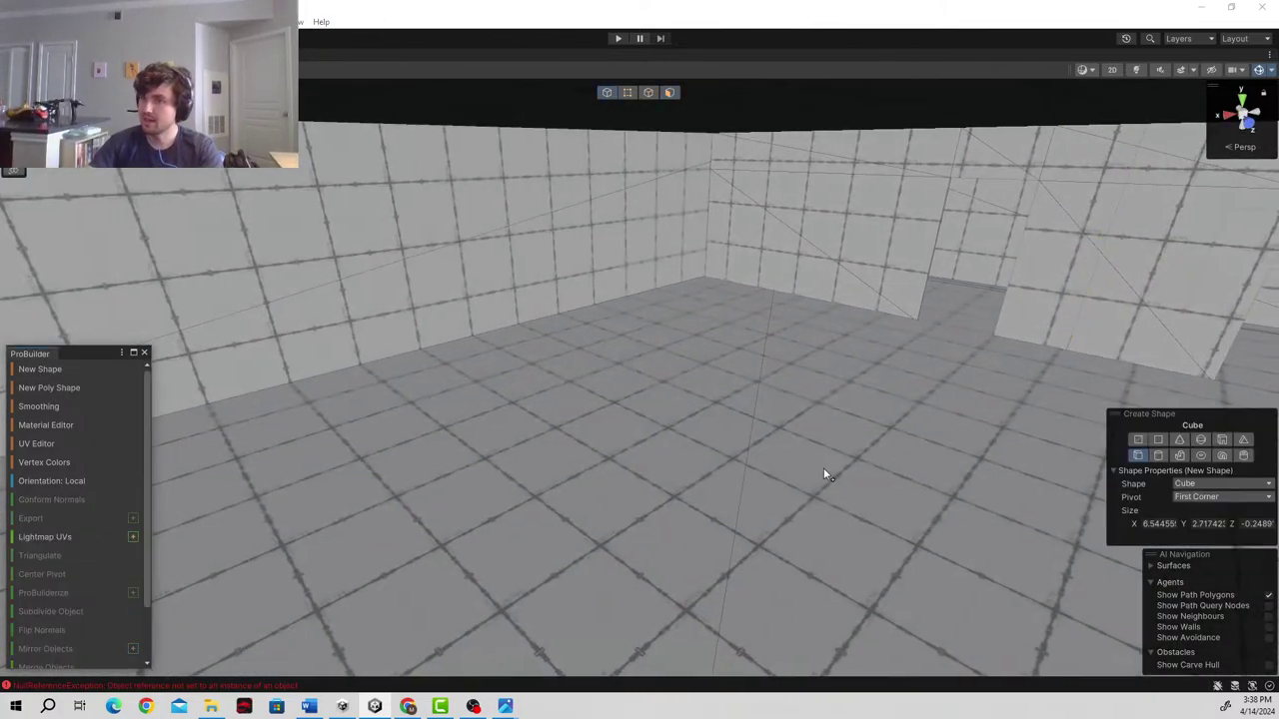
pyautogui.moveTo(653, 371); pyautogui.dragTo(946, 416, button='right')
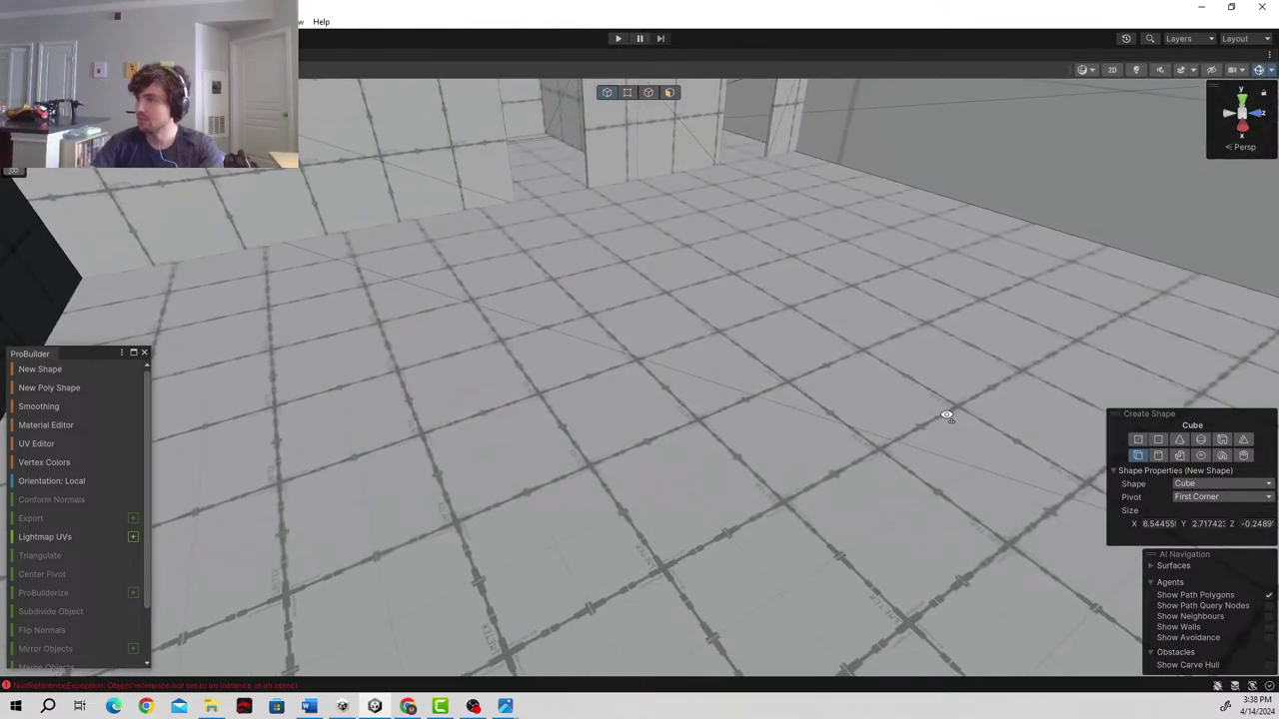
pyautogui.moveTo(590, 556); pyautogui.dragTo(125, 482, button='right')
pyautogui.moveTo(621, 381); pyautogui.dragTo(708, 438)
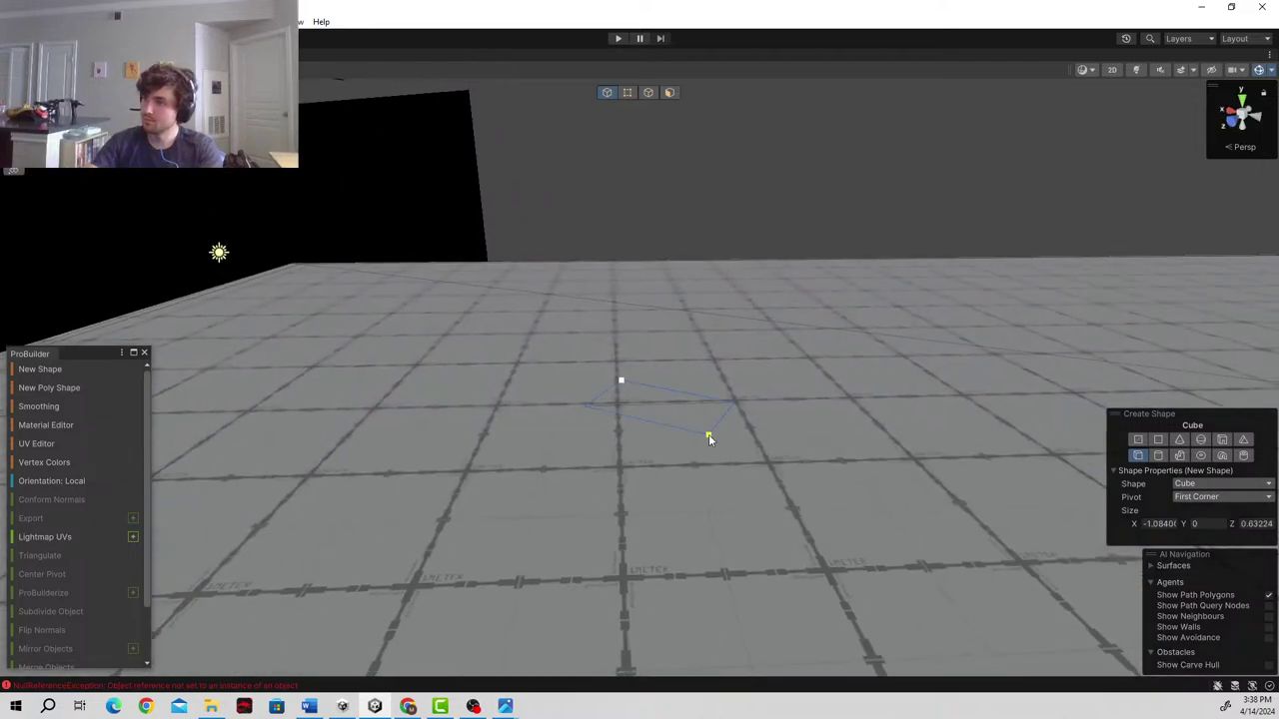
pyautogui.moveTo(845, 475); pyautogui.dragTo(1219, 612)
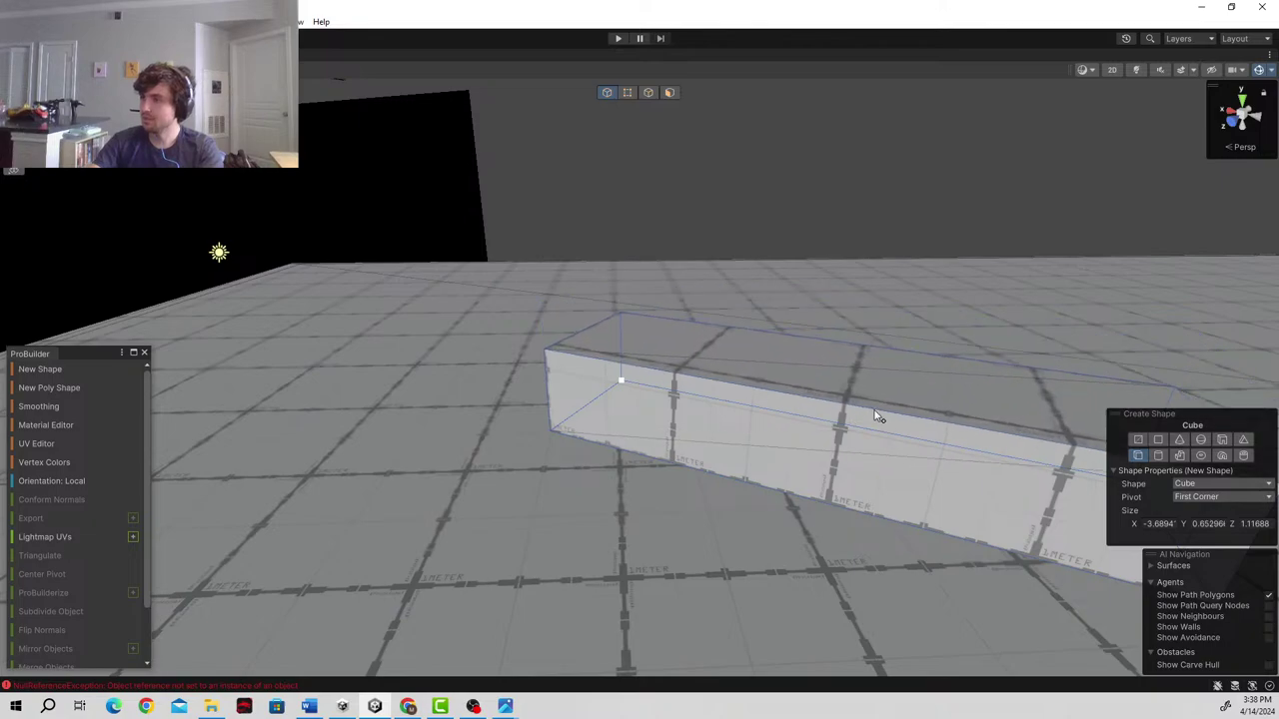
pyautogui.click(887, 405)
# - Set the new counter block's Y rotation to -30 to align it with the kitchen walls
pyautogui.keyDown('alt'); pyautogui.moveTo(225, 503); pyautogui.dragTo(549, 487); pyautogui.keyUp('alt')
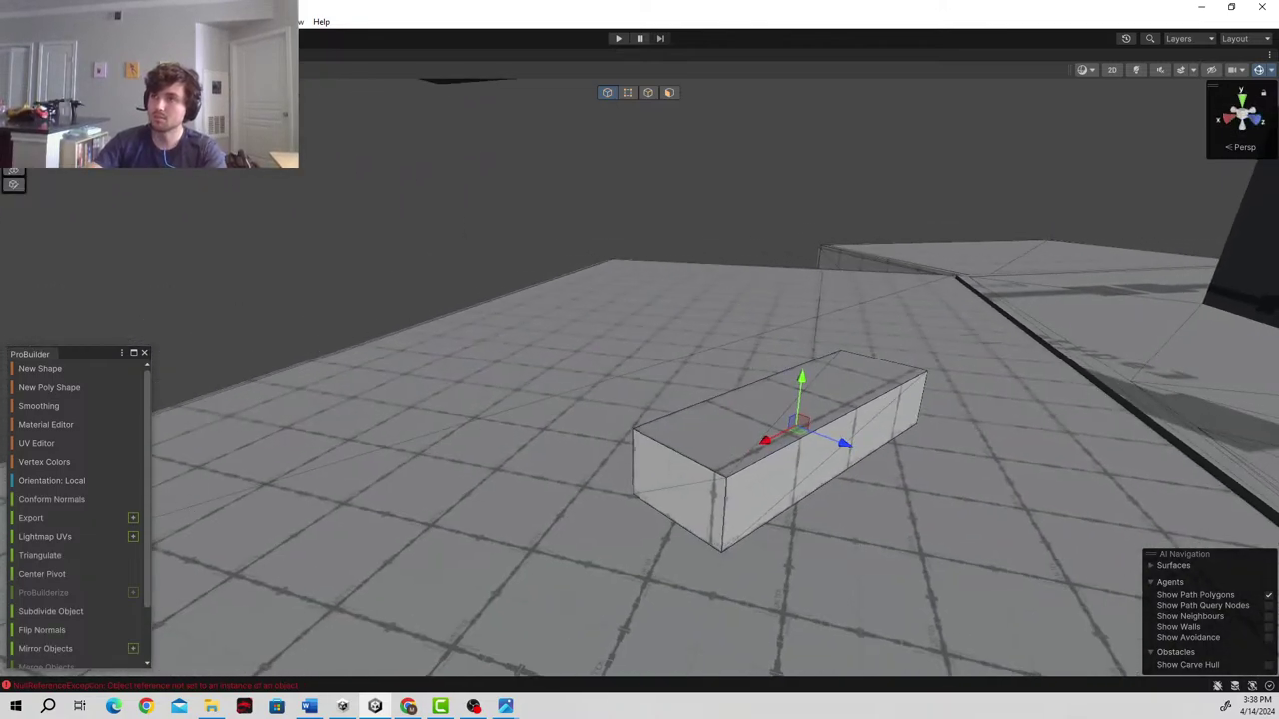
pyautogui.hotkey('shift', 'space')
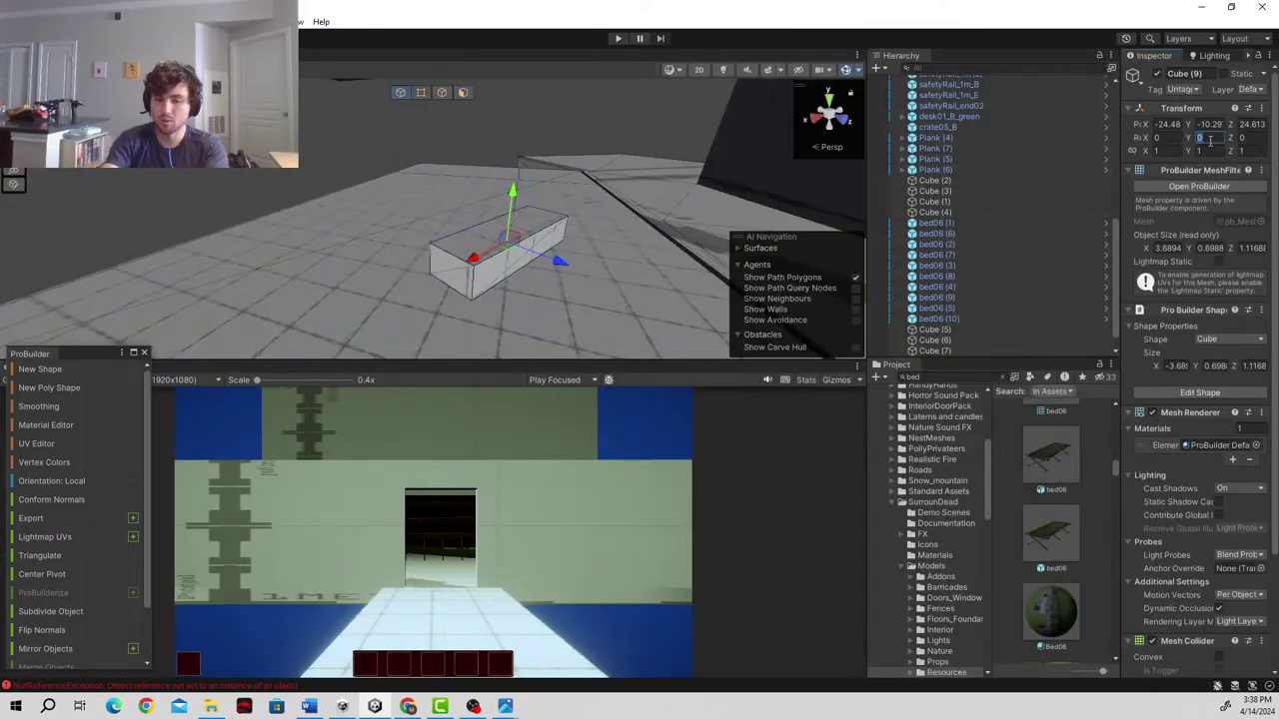
pyautogui.write('30')
pyautogui.press('BackSpace')
pyautogui.press('BackSpace')
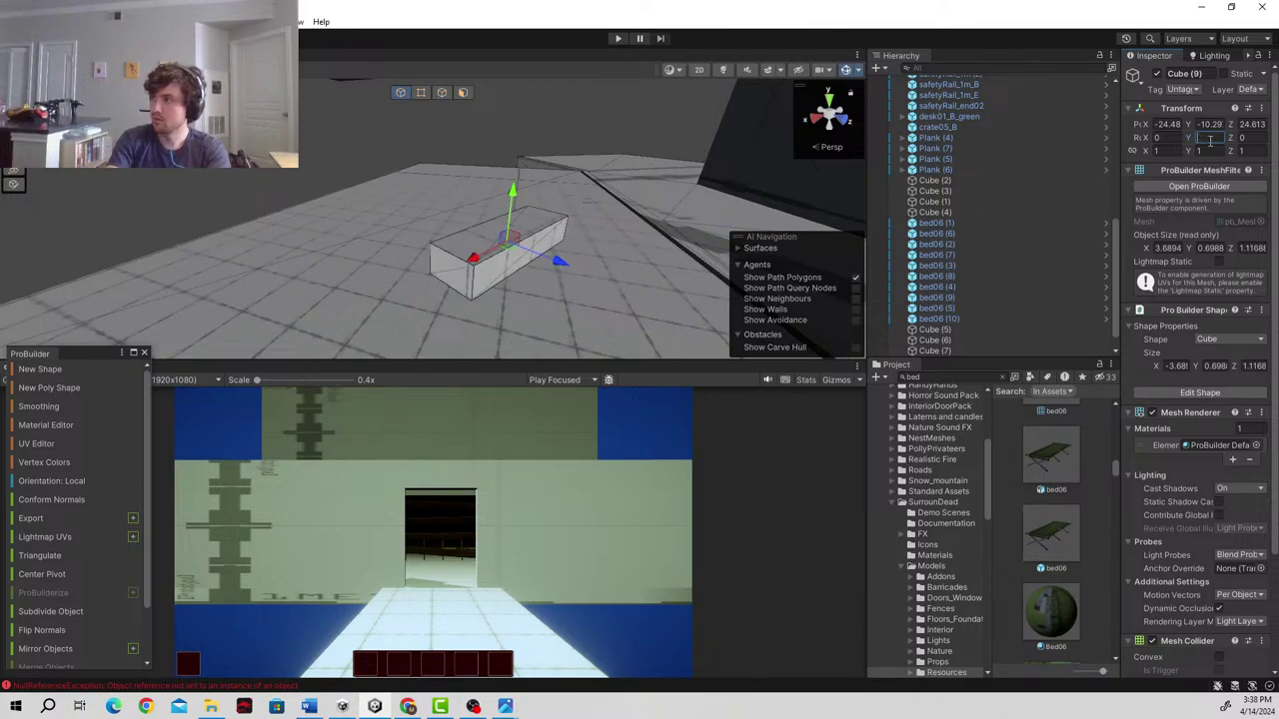
pyautogui.write('-30')
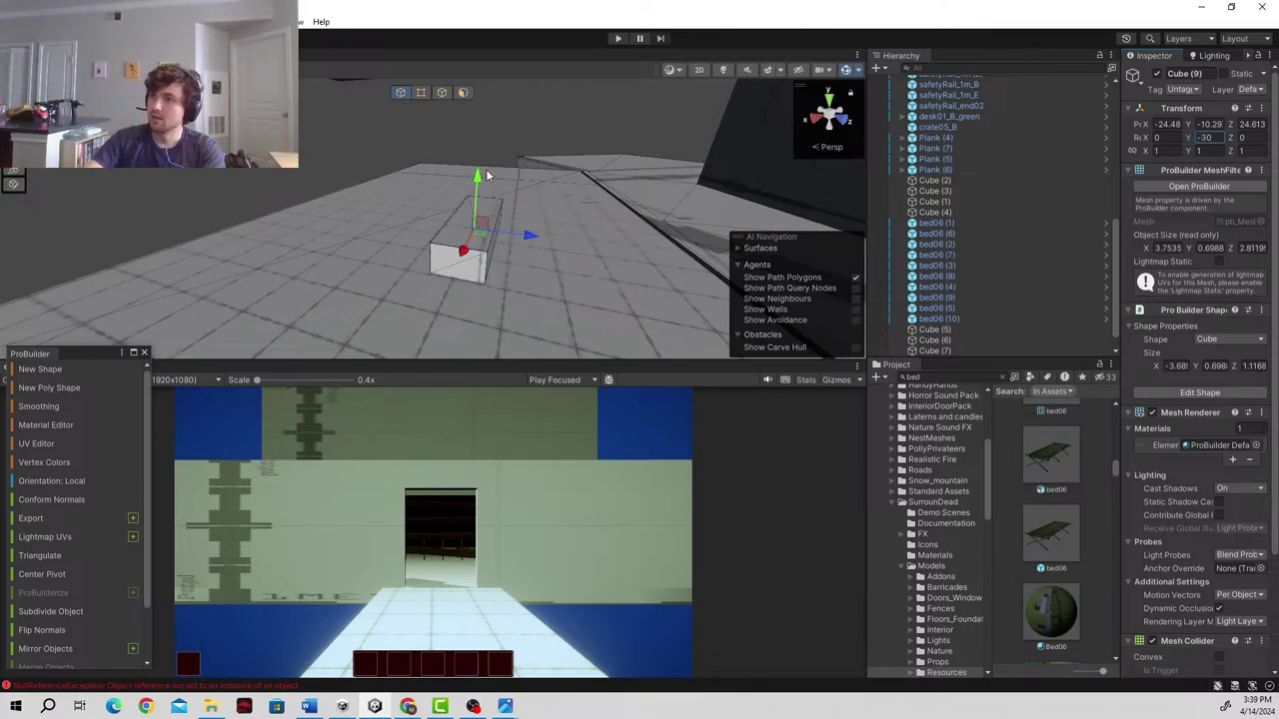
# - Lower the counter block onto the kitchen floor and slide it against the long wall
pyautogui.moveTo(477, 181); pyautogui.dragTo(460, 322)
pyautogui.moveTo(459, 322); pyautogui.dragTo(464, 262, button='right')
pyautogui.moveTo(463, 256); pyautogui.dragTo(469, 221)
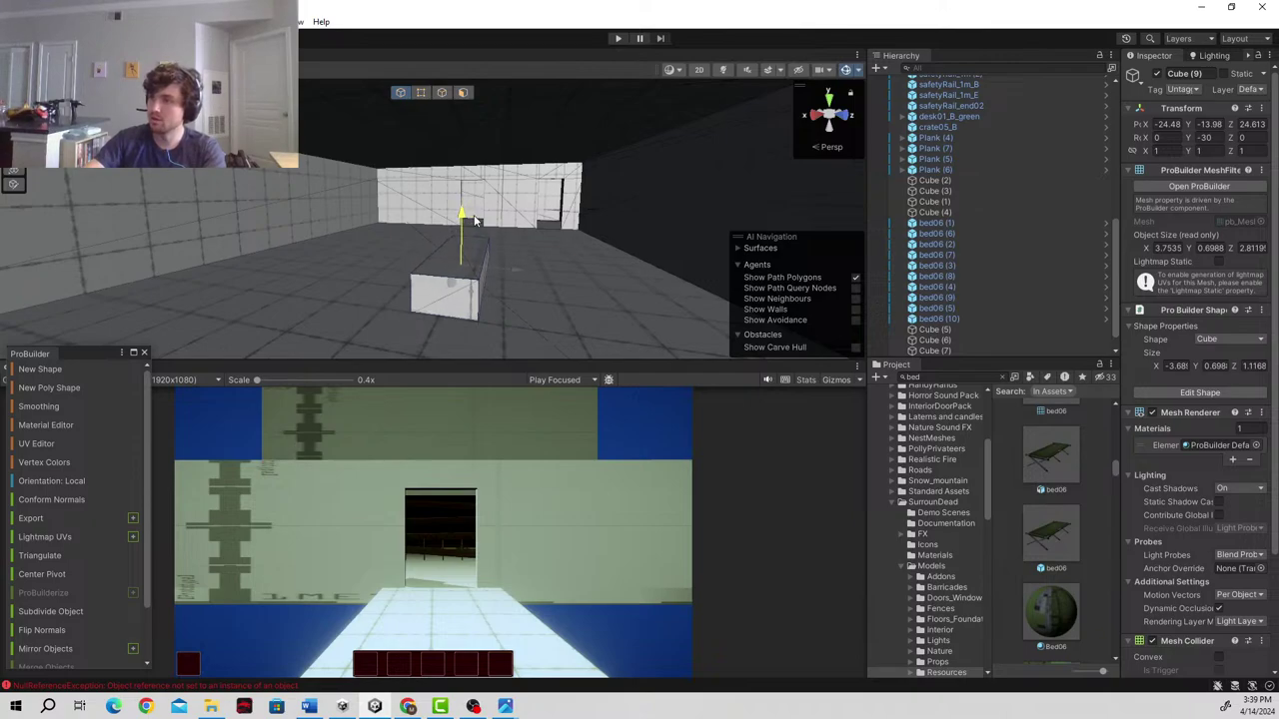
pyautogui.moveTo(515, 269); pyautogui.dragTo(337, 264)
pyautogui.moveTo(338, 265); pyautogui.dragTo(114, 303, button='right')
pyautogui.press('w')
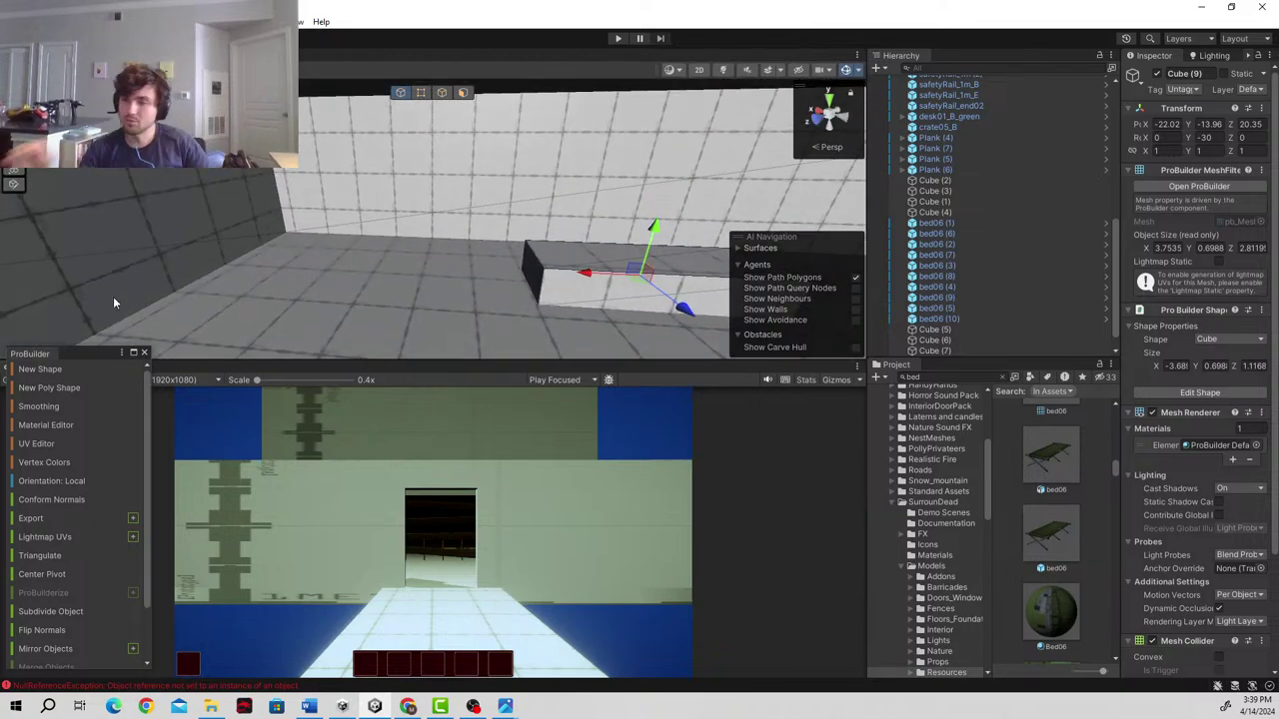
pyautogui.moveTo(682, 300); pyautogui.dragTo(623, 271)
# - Raise the counter block's top face to make it about 1.05 m high
pyautogui.moveTo(622, 271); pyautogui.dragTo(445, 229, button='right')
pyautogui.click(462, 91)
pyautogui.click(454, 259)
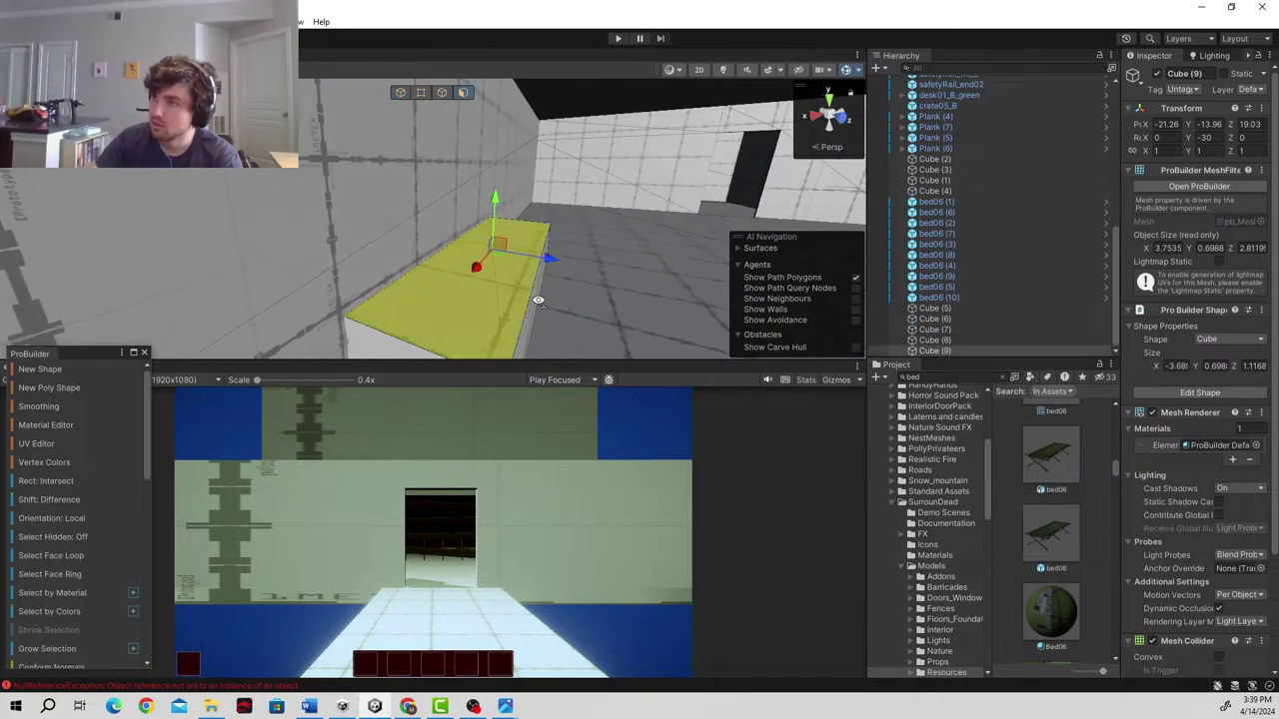
pyautogui.scroll(-3, 469, 230)
pyautogui.moveTo(480, 198)
pyautogui.mouseDown()
pyautogui.moveTo(484, 161)
pyautogui.moveTo(483, 186)
pyautogui.mouseUp()
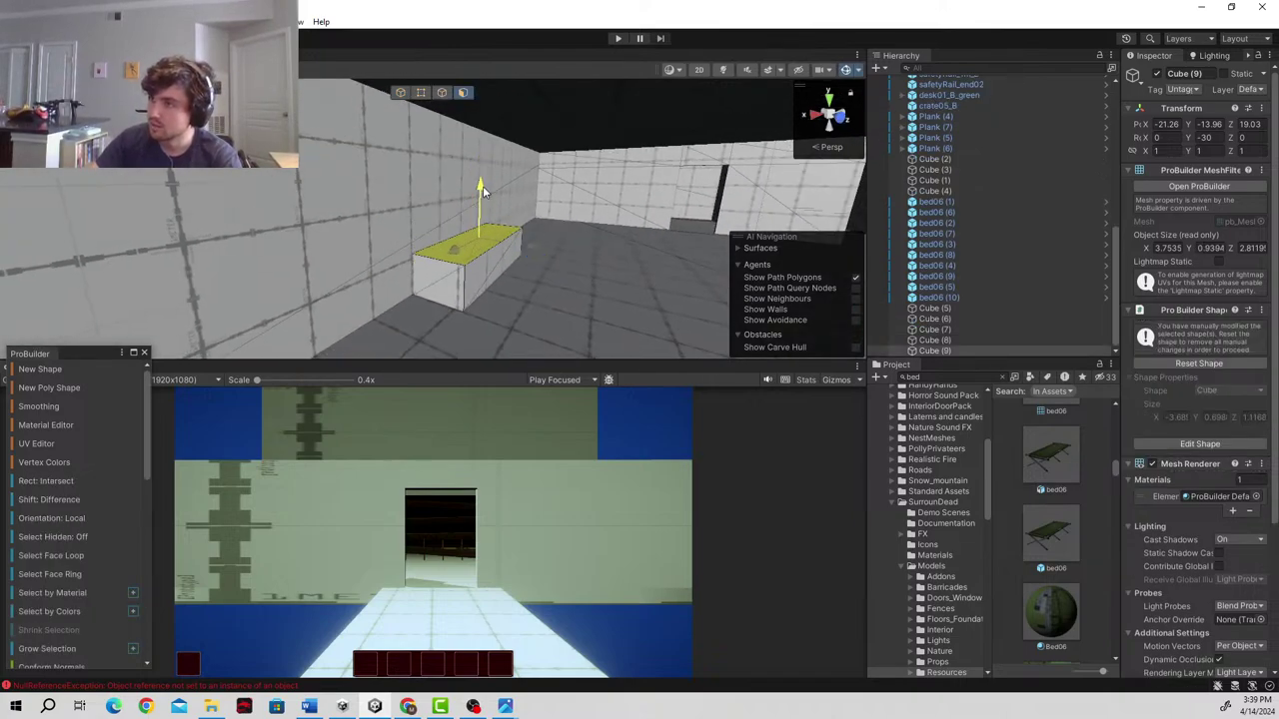
pyautogui.moveTo(522, 226); pyautogui.dragTo(426, 202, button='right')
pyautogui.moveTo(426, 202); pyautogui.dragTo(429, 187)
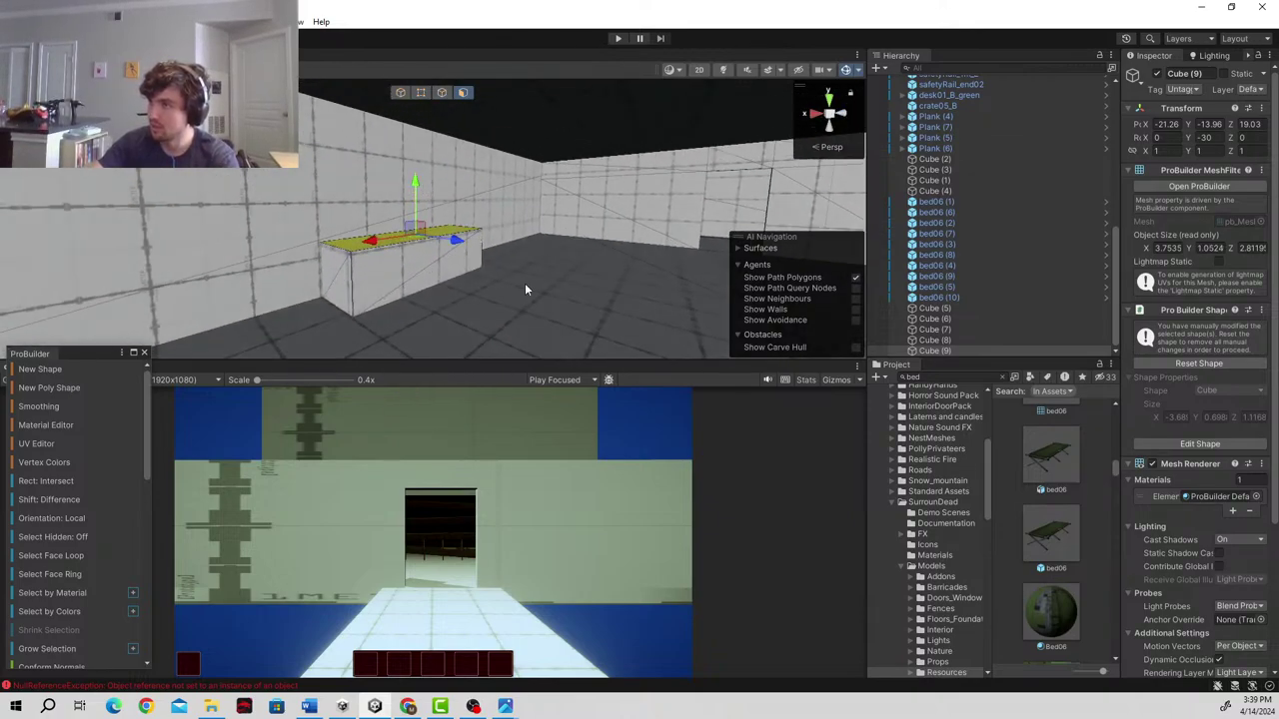
# - Lengthen the counter by extending one end face along the long wall toward the room's corner
pyautogui.press('d')
pyautogui.moveTo(525, 284); pyautogui.dragTo(440, 278, button='right')
pyautogui.click(291, 283)
pyautogui.press('a')
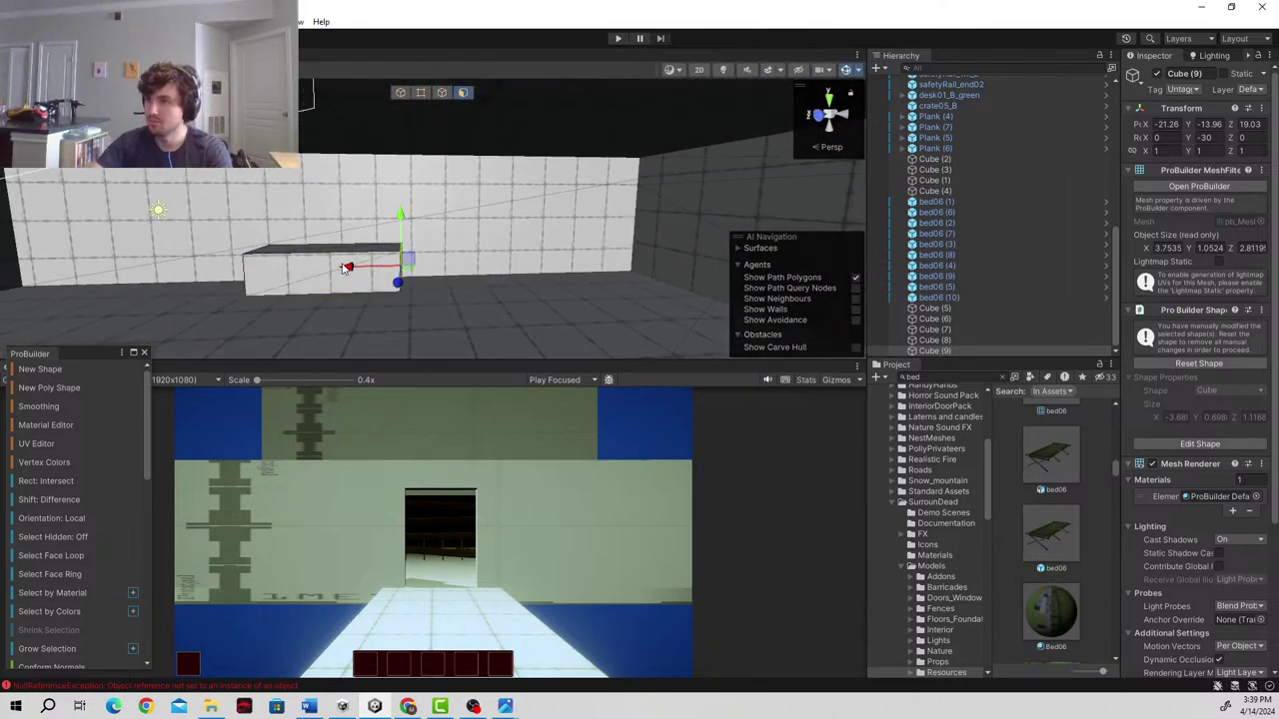
pyautogui.moveTo(344, 267); pyautogui.dragTo(509, 264)
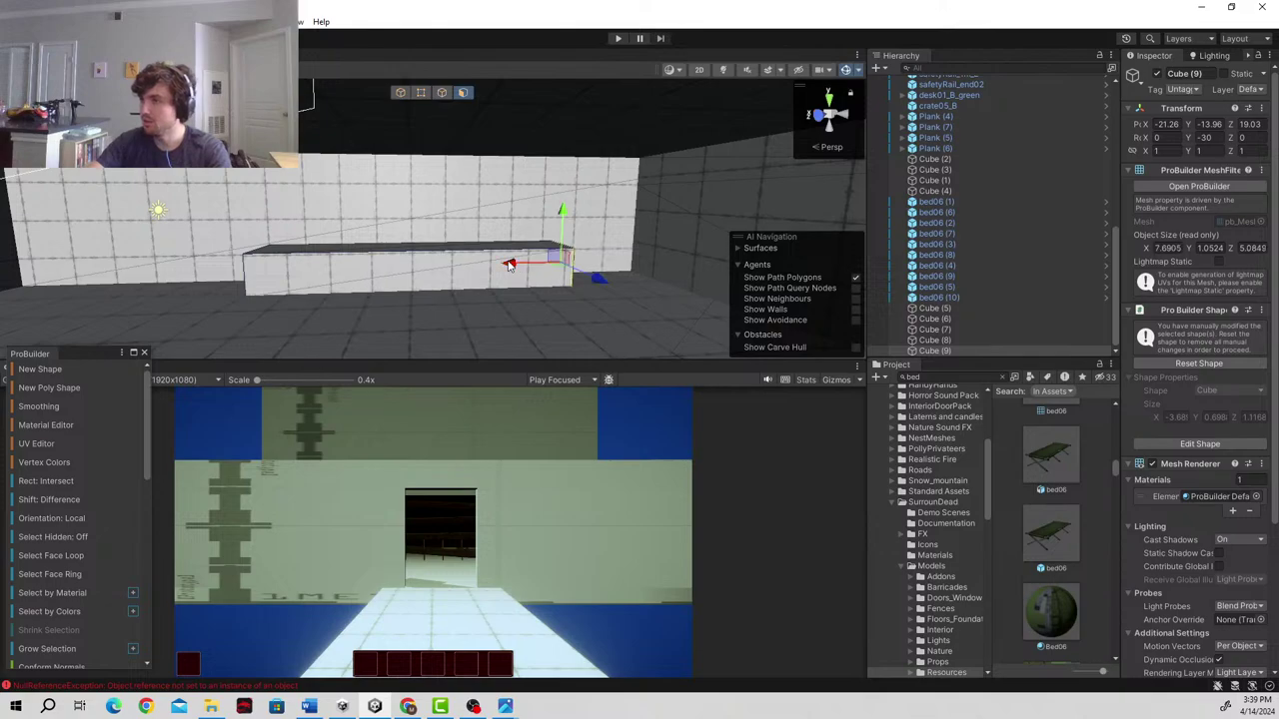
# - Check the counter layout against the restaurant kitchen floor plan image
pyautogui.press('a')
pyautogui.moveTo(337, 292); pyautogui.dragTo(459, 292, button='right')
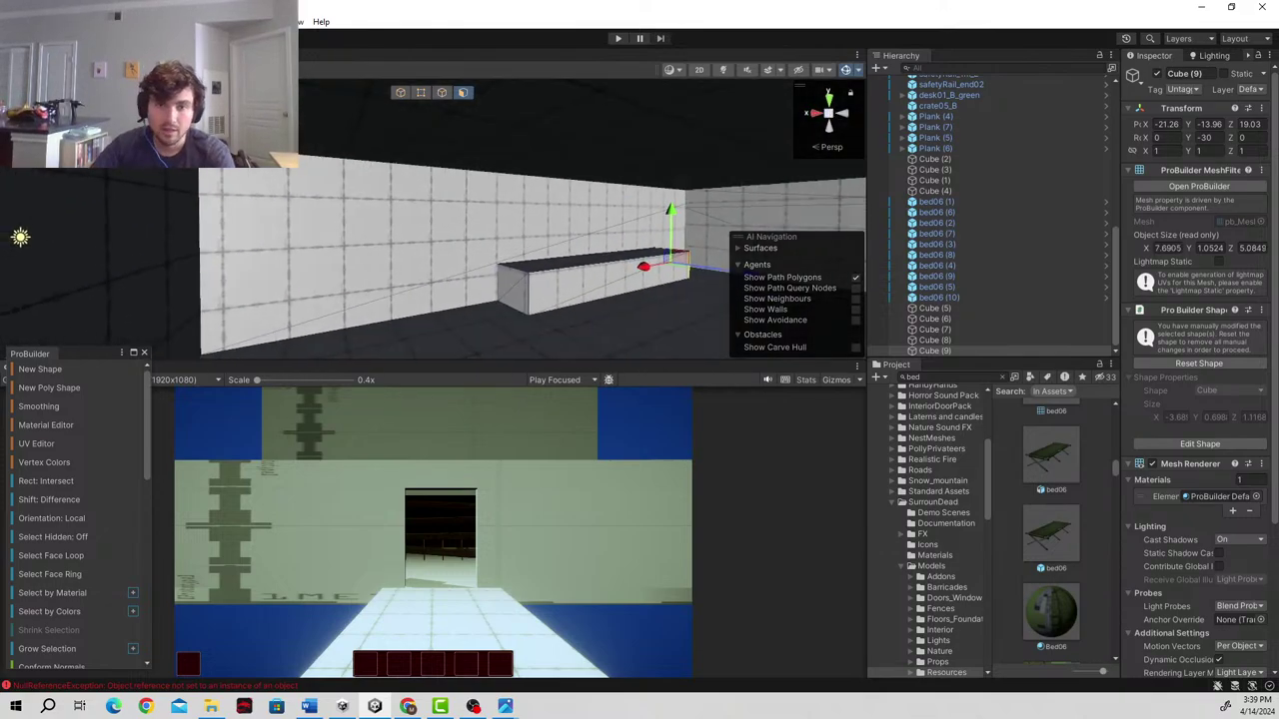
pyautogui.moveTo(0, 38); pyautogui.dragTo(680, 114)
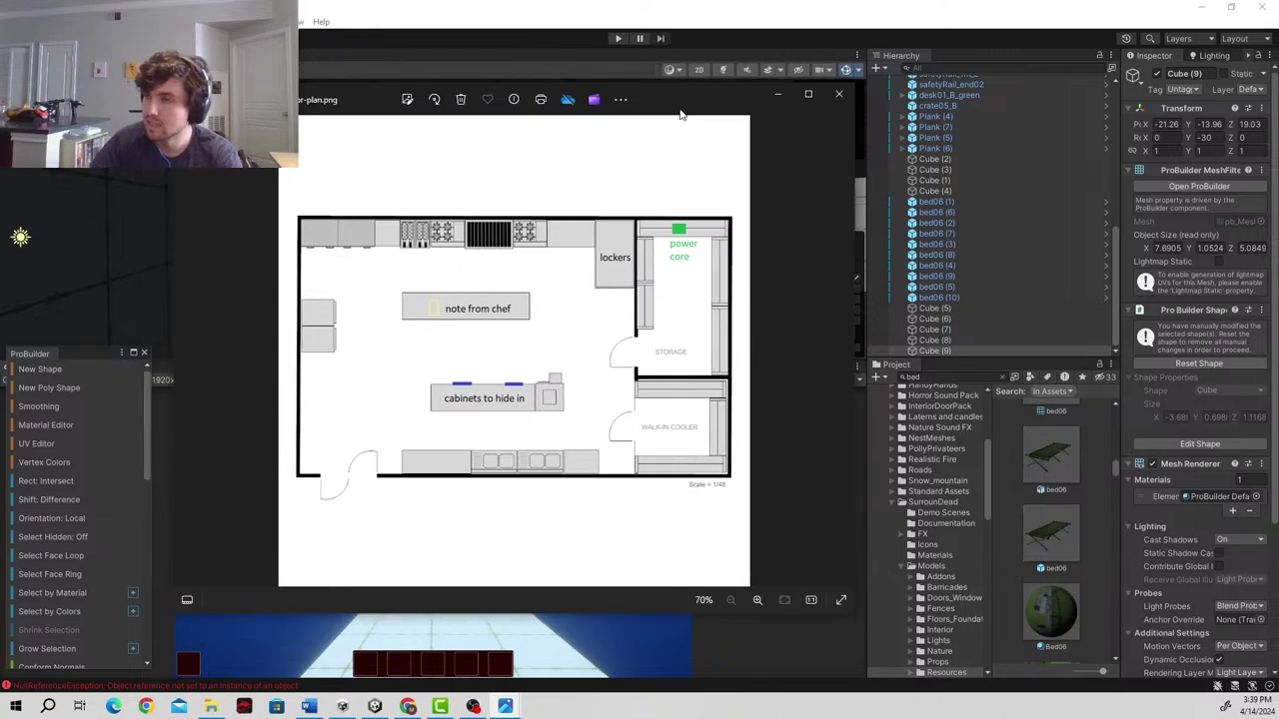
pyautogui.hotkey('alt', 'Tab')
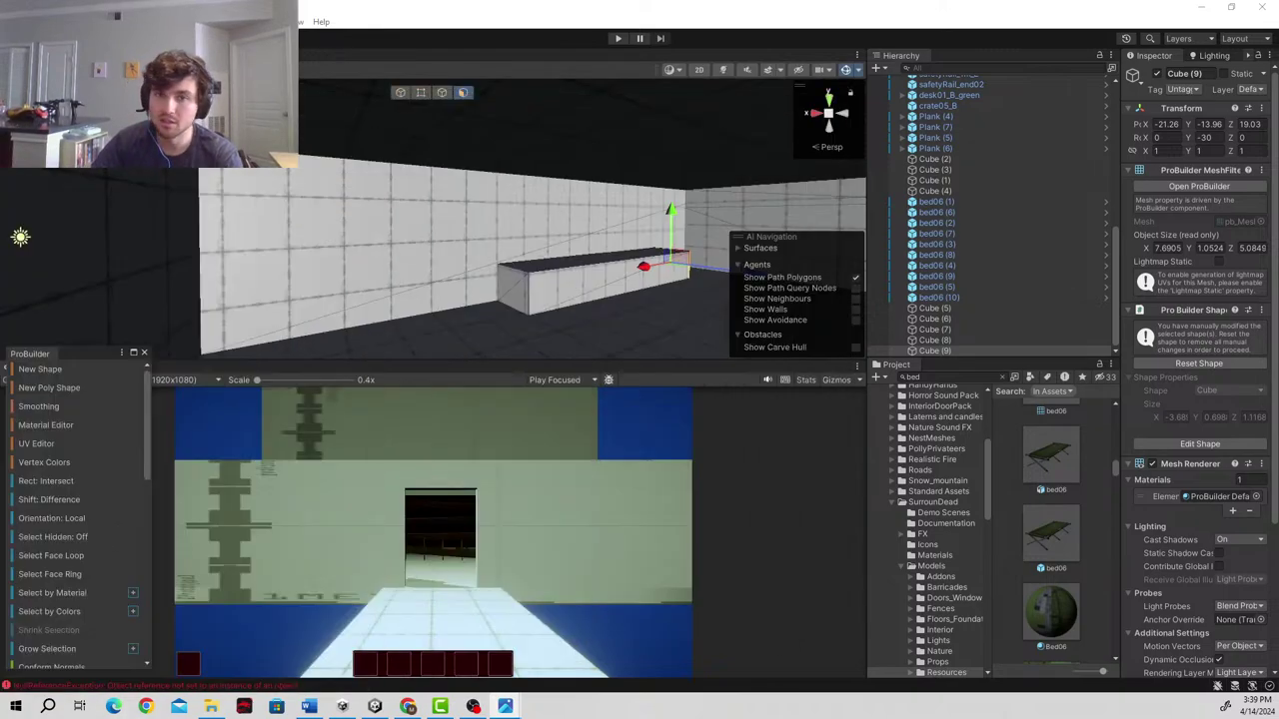
# - Extend the counter's opposite end face along the long wall to the other side wall
pyautogui.click(513, 292)
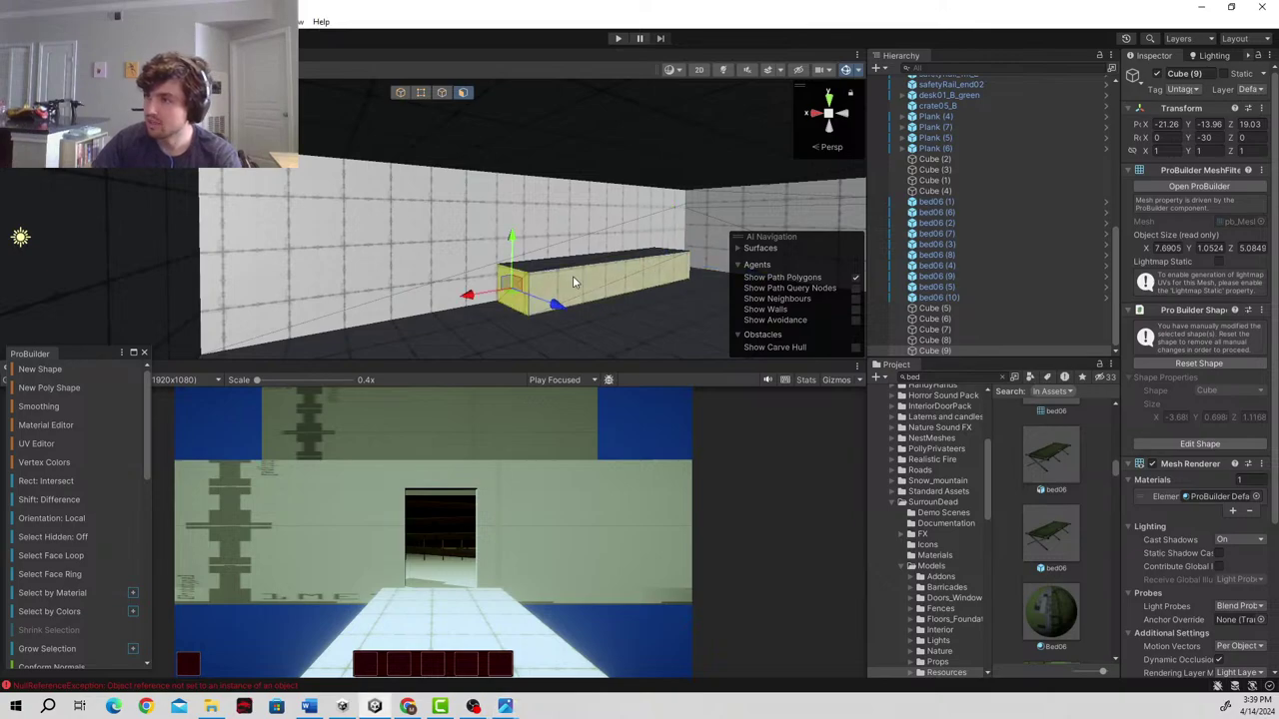
pyautogui.moveTo(573, 276); pyautogui.dragTo(545, 284, button='right')
pyautogui.moveTo(548, 283); pyautogui.dragTo(229, 289)
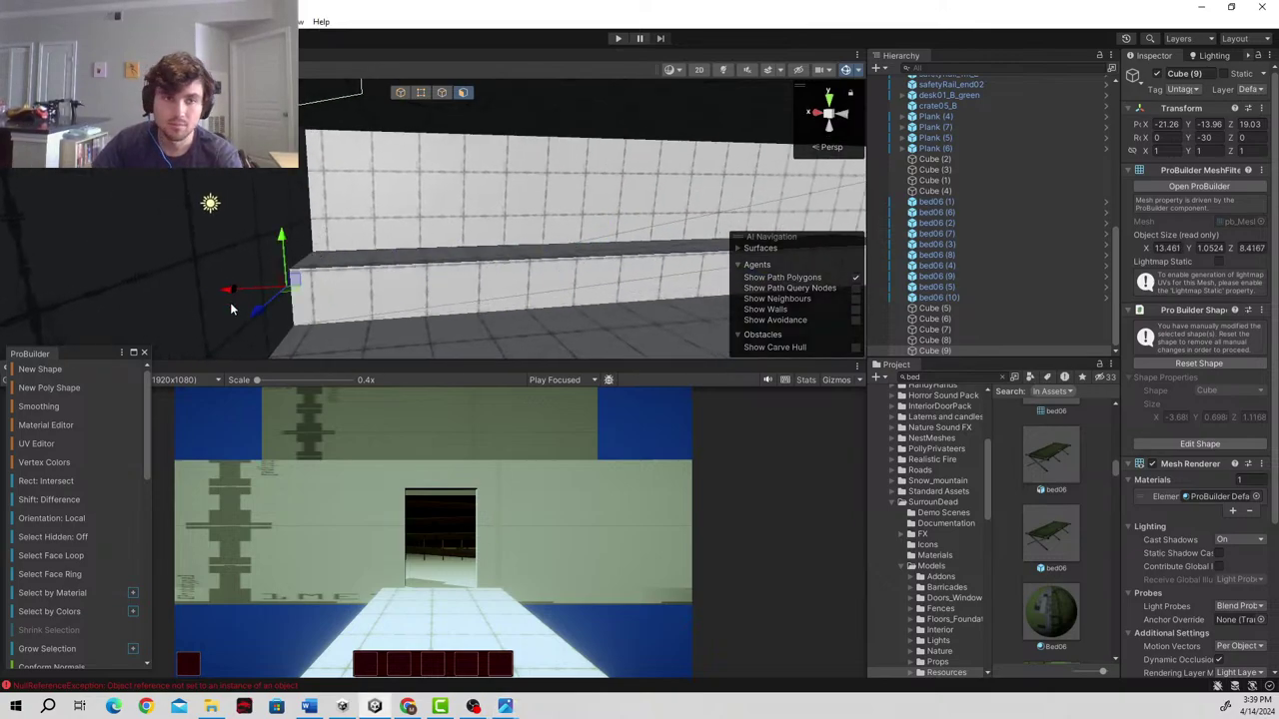
# - Draw a new ProBuilder cube block about 1.2 m by 4.5 m and 0.83 m high on the room's roof surface
pyautogui.hotkey('alt', 'Tab')
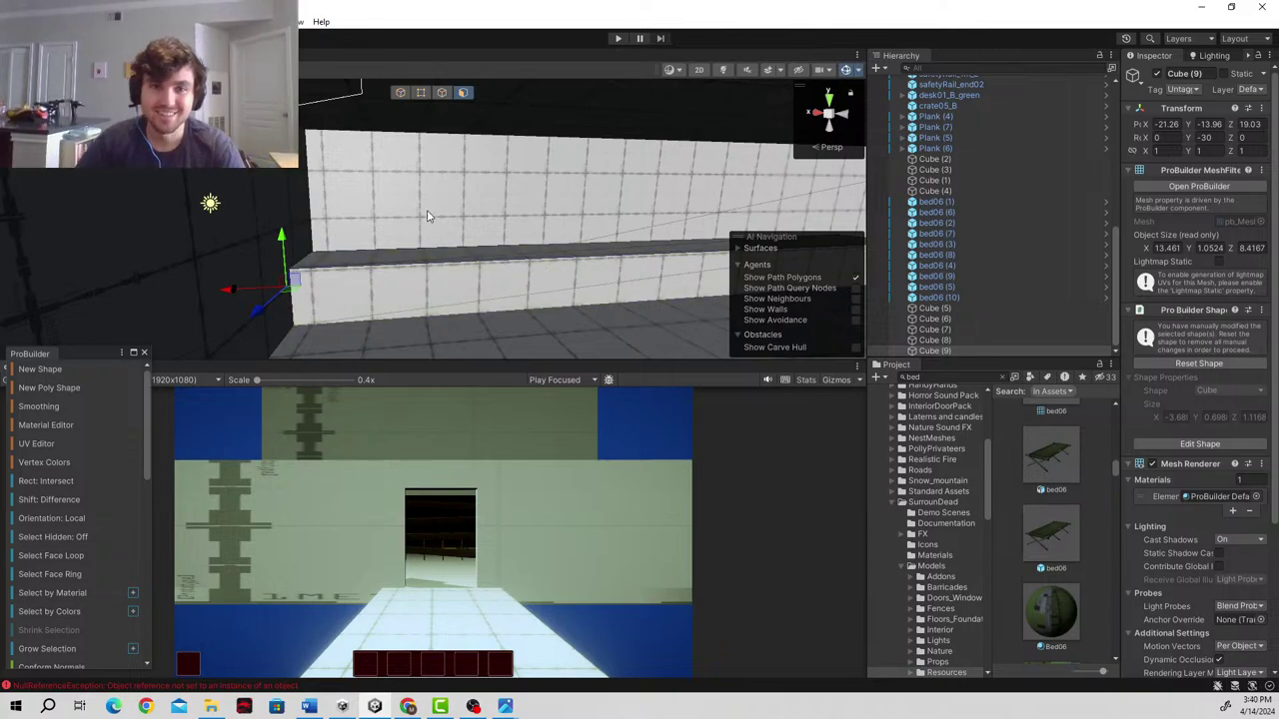
pyautogui.moveTo(451, 251); pyautogui.dragTo(613, 629, button='right')
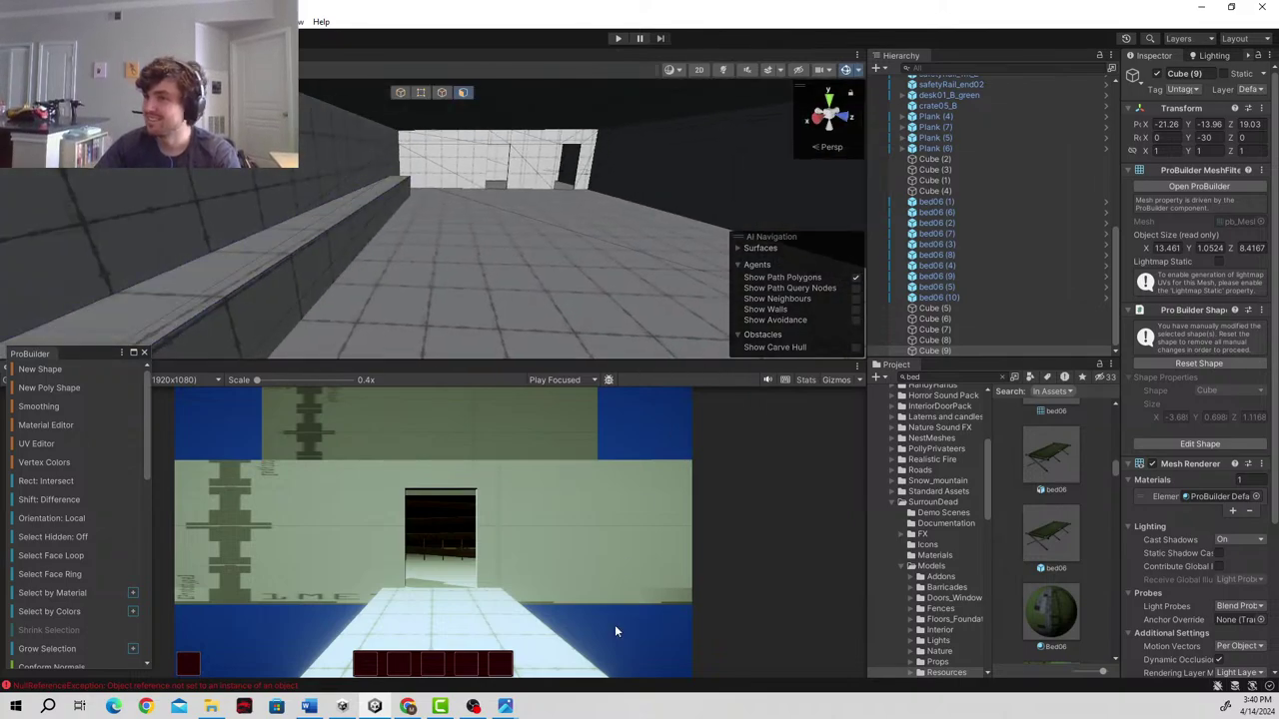
pyautogui.moveTo(502, 710)
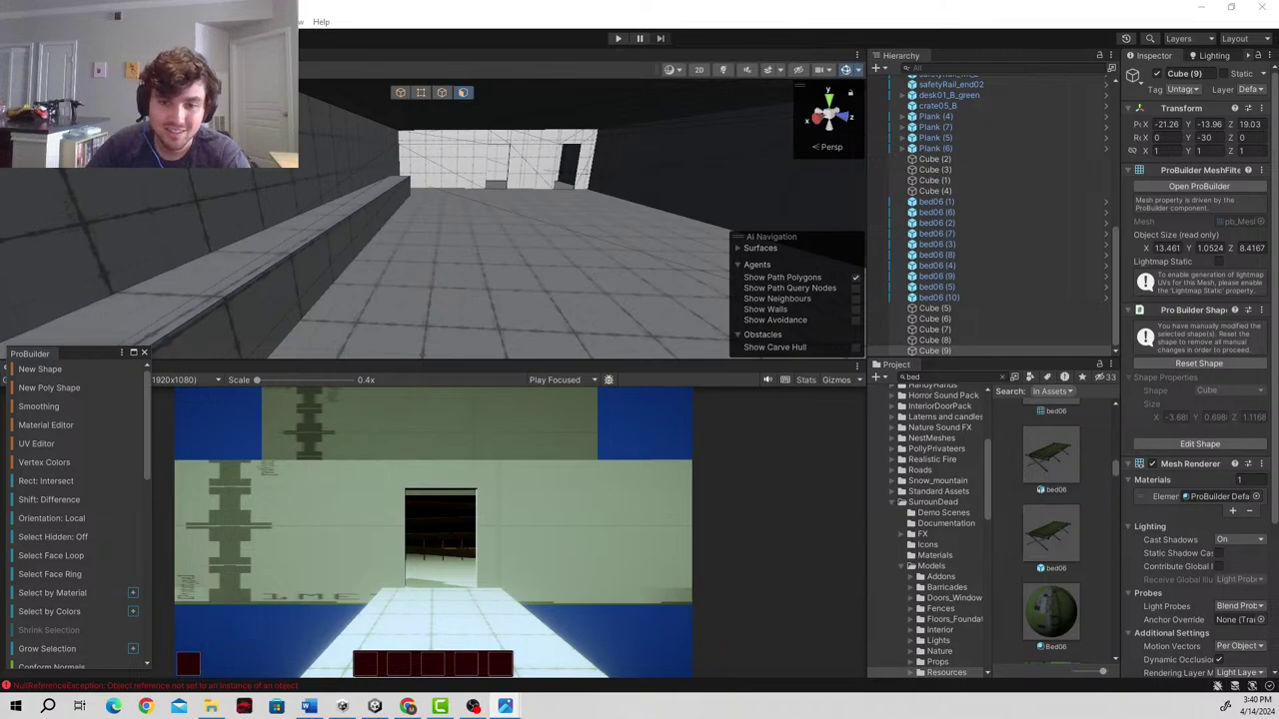
pyautogui.moveTo(630, 119); pyautogui.dragTo(407, 256, button='right')
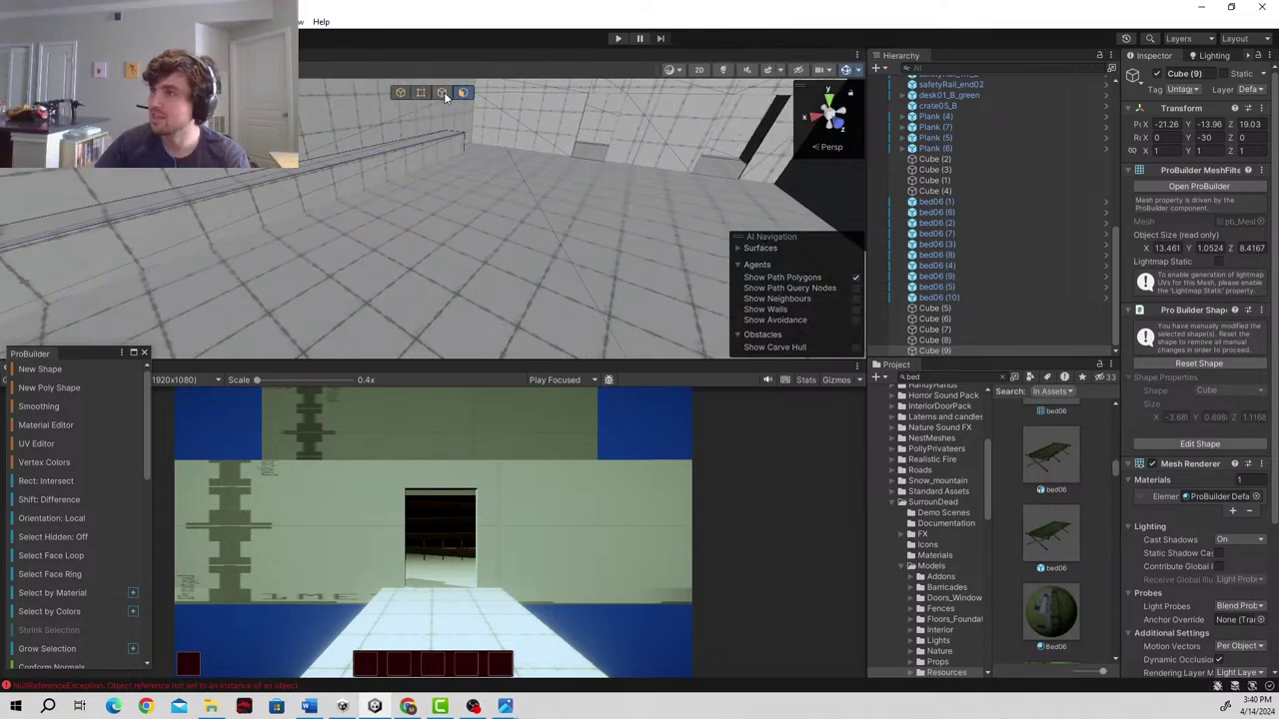
pyautogui.click(61, 374)
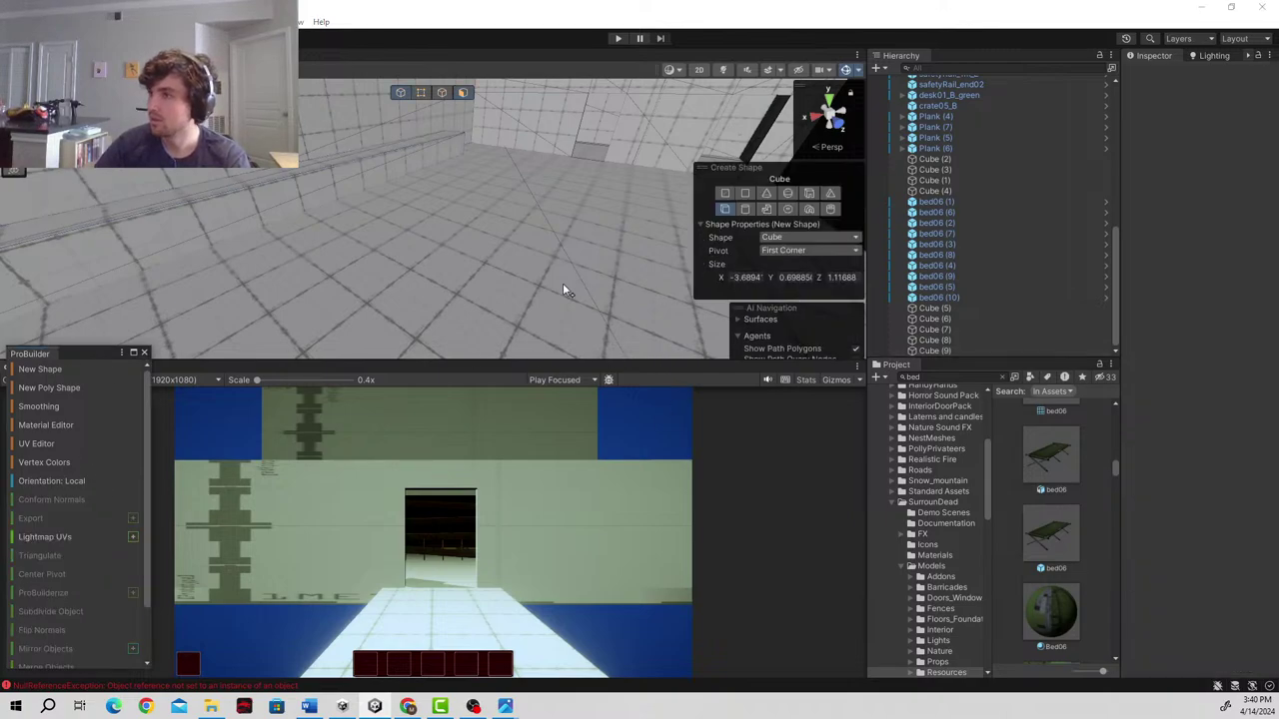
pyautogui.hotkey('shift', 'space')
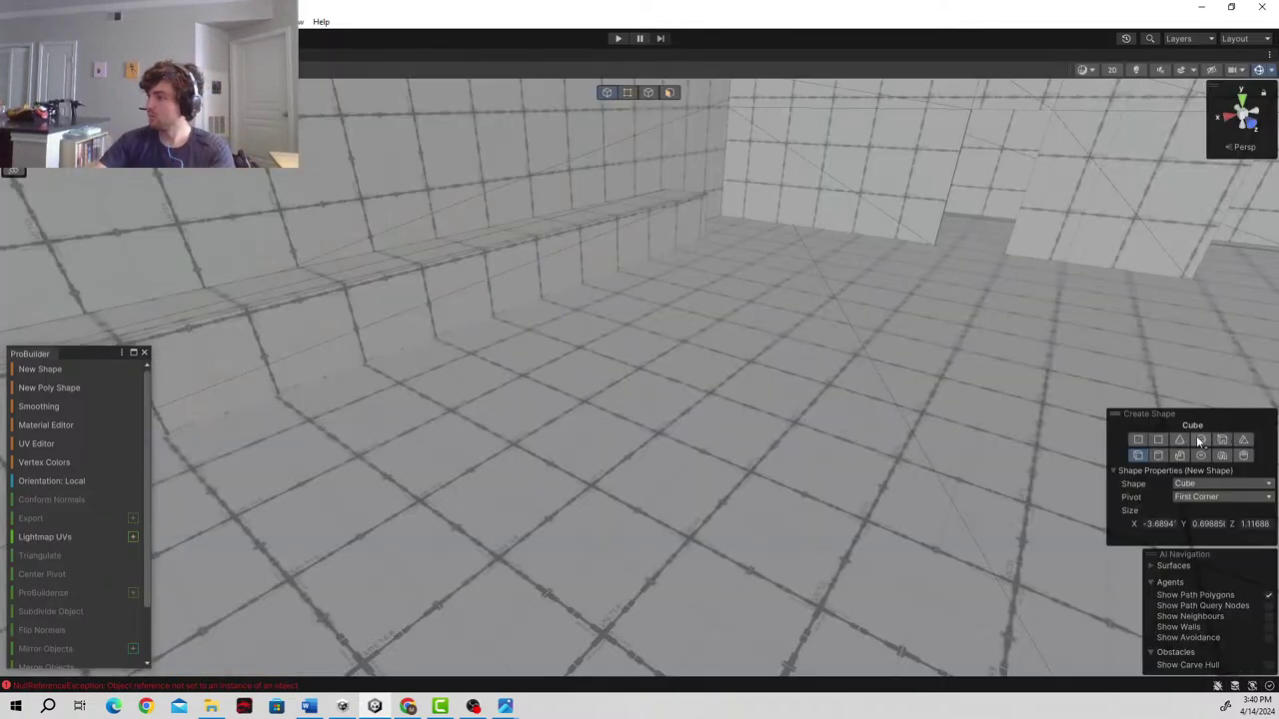
pyautogui.press('s')
pyautogui.moveTo(619, 311); pyautogui.dragTo(762, 309, button='right')
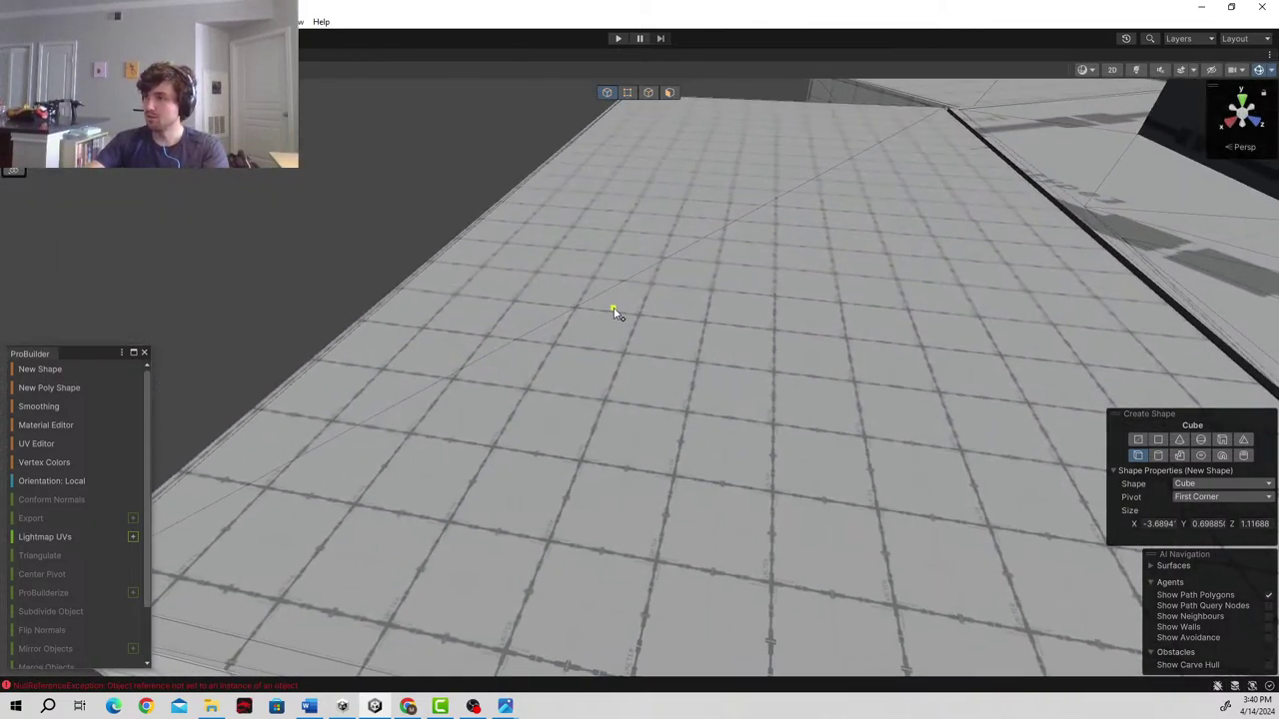
pyautogui.moveTo(614, 296); pyautogui.dragTo(913, 370)
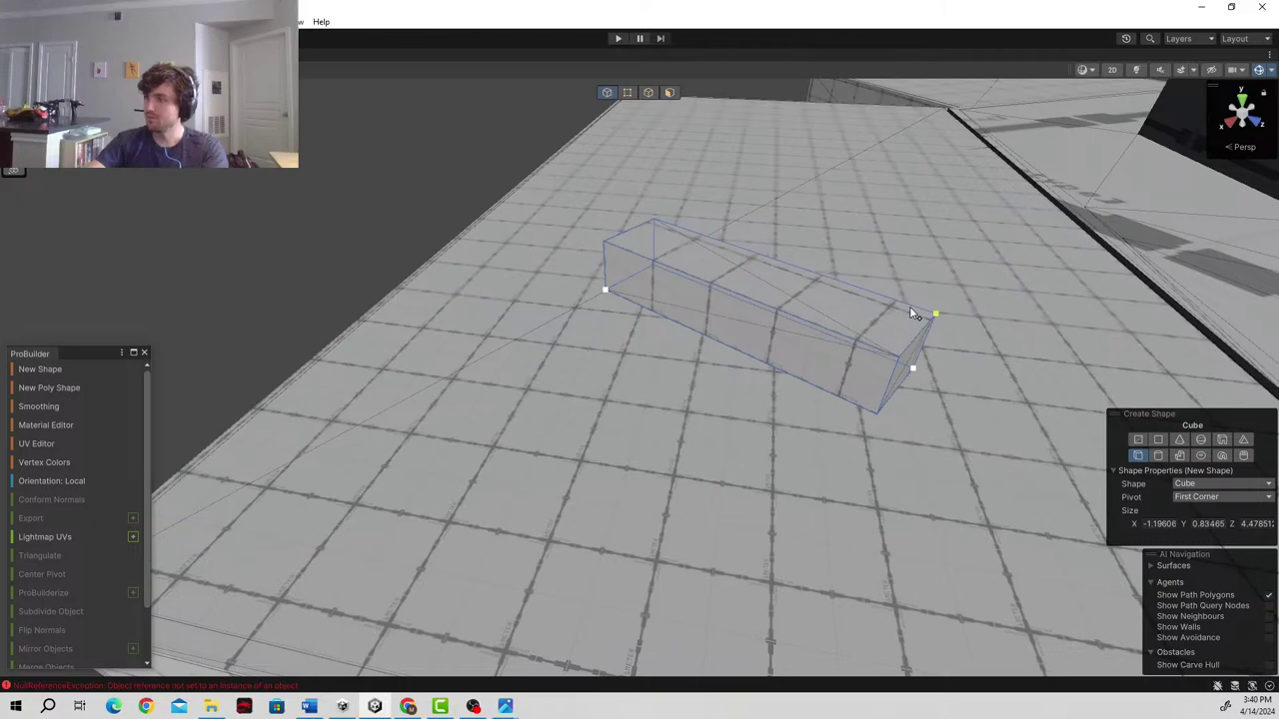
pyautogui.click(931, 310)
# - Lower the new block through the roof onto the kitchen floor beside the long wall counter
pyautogui.moveTo(758, 252); pyautogui.dragTo(747, 366)
pyautogui.moveTo(780, 400); pyautogui.dragTo(892, 292, button='right')
pyautogui.press('w')
pyautogui.press('s')
pyautogui.moveTo(879, 262); pyautogui.dragTo(863, 432)
pyautogui.moveTo(867, 431); pyautogui.dragTo(866, 440)
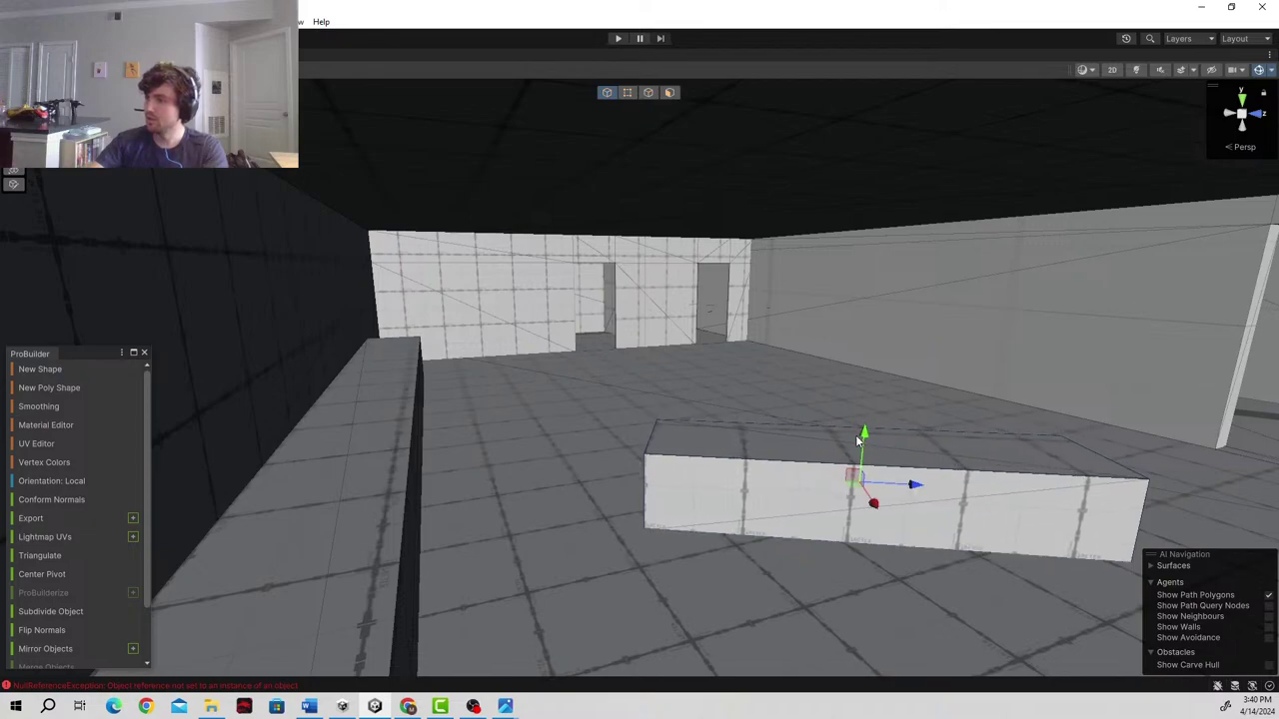
# - Raise the new block's top face to make it about 1.01 m high
pyautogui.click(669, 92)
pyautogui.click(777, 423)
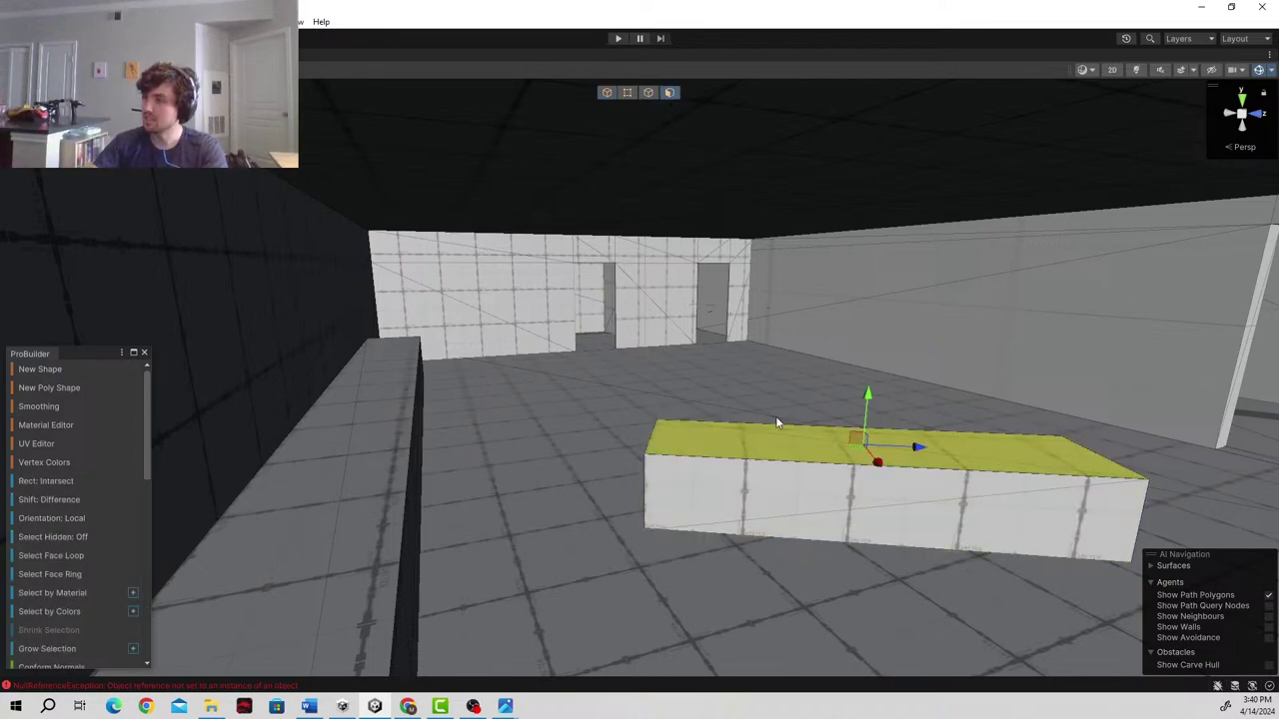
pyautogui.moveTo(876, 402); pyautogui.dragTo(875, 379)
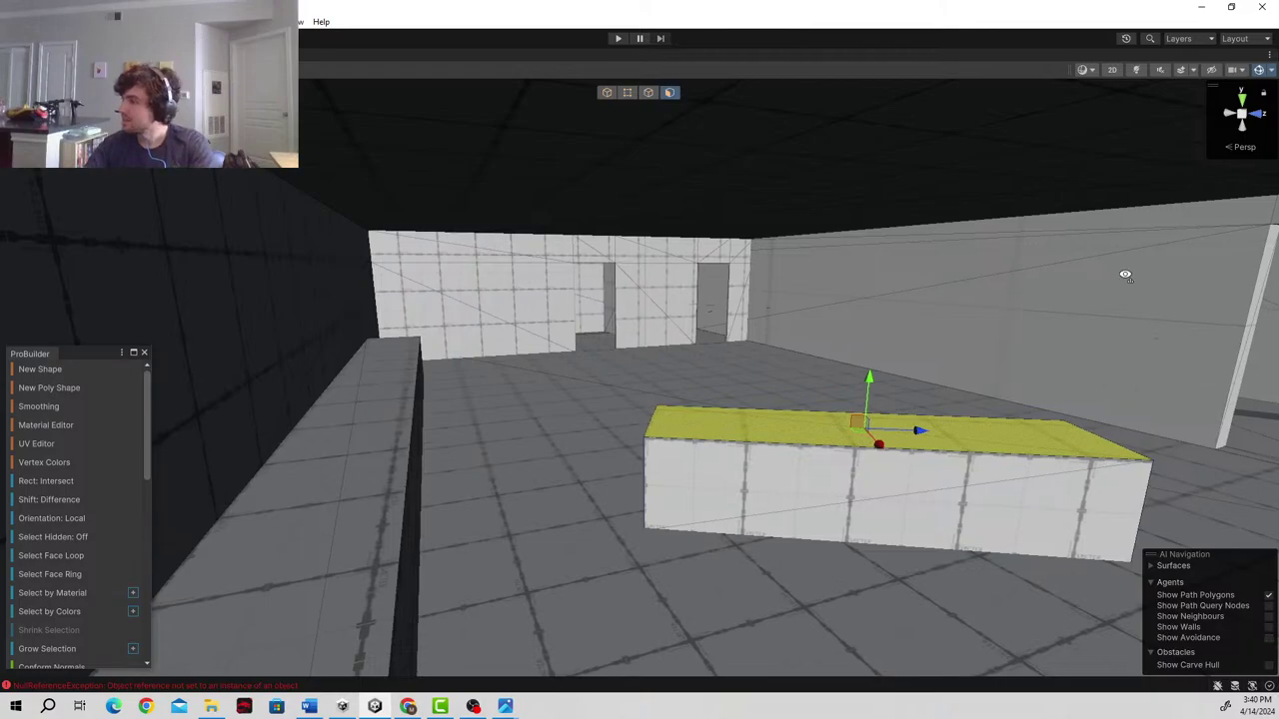
# - Pull one end face of the block inward to shorten it to about 3.93 m
pyautogui.moveTo(1125, 274); pyautogui.dragTo(1090, 332, button='right')
pyautogui.press('d')
pyautogui.keyDown('alt'); pyautogui.moveTo(1090, 332); pyautogui.dragTo(949, 317); pyautogui.keyUp('alt')
pyautogui.scroll(5, 704, 340)
pyautogui.scroll(-5, 705, 340)
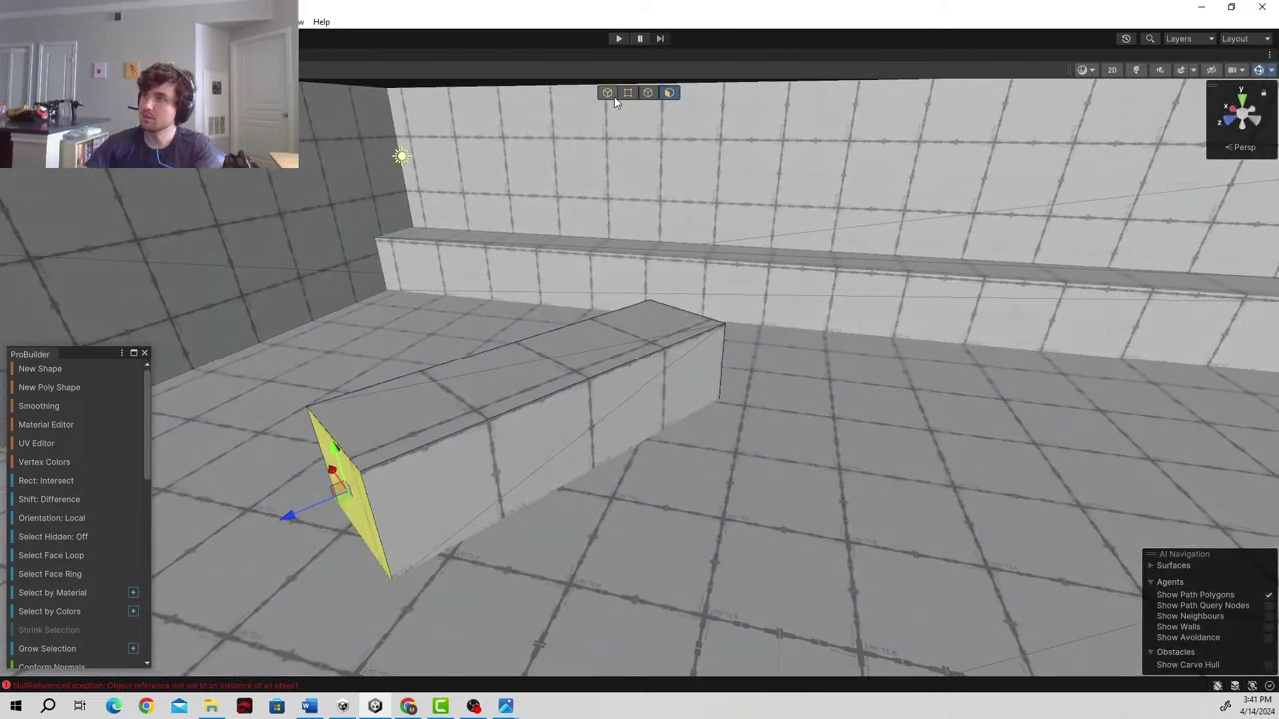
# - Rotate the whole block about its Y axis, trying 30 and -30 degrees before setting 60
pyautogui.hotkey('shift', 'space')
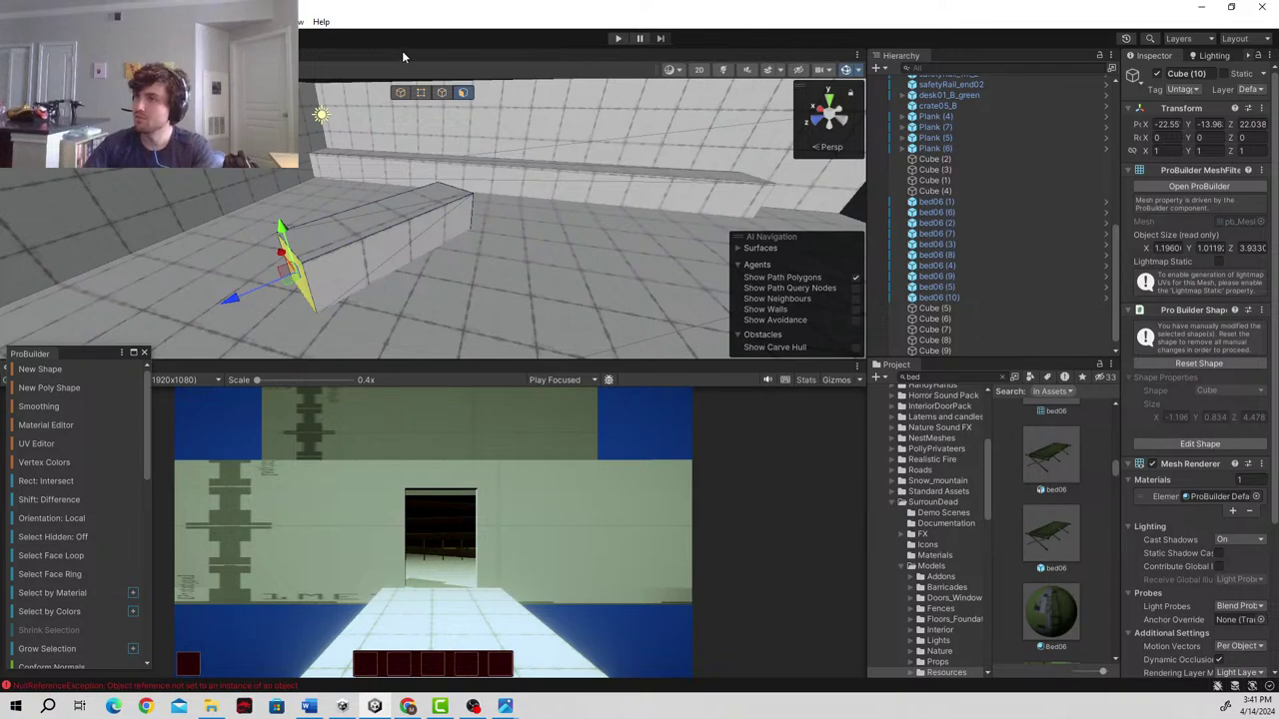
pyautogui.click(400, 93)
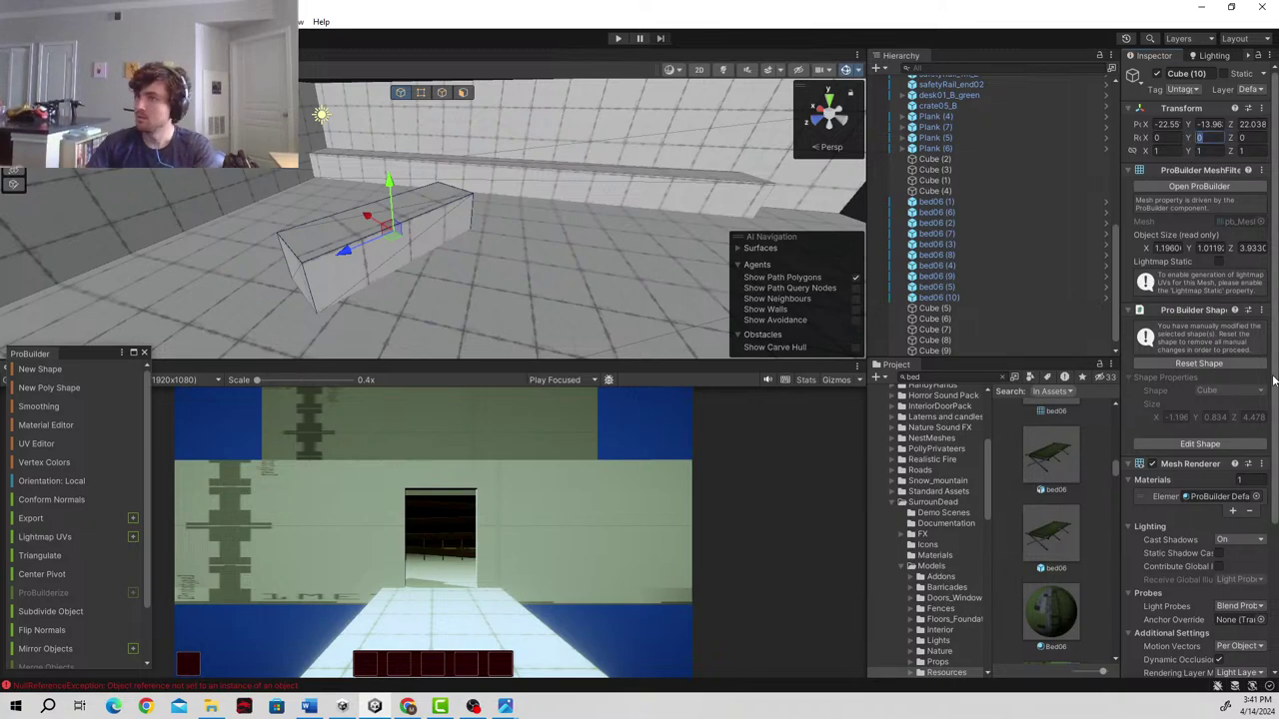
pyautogui.write('30')
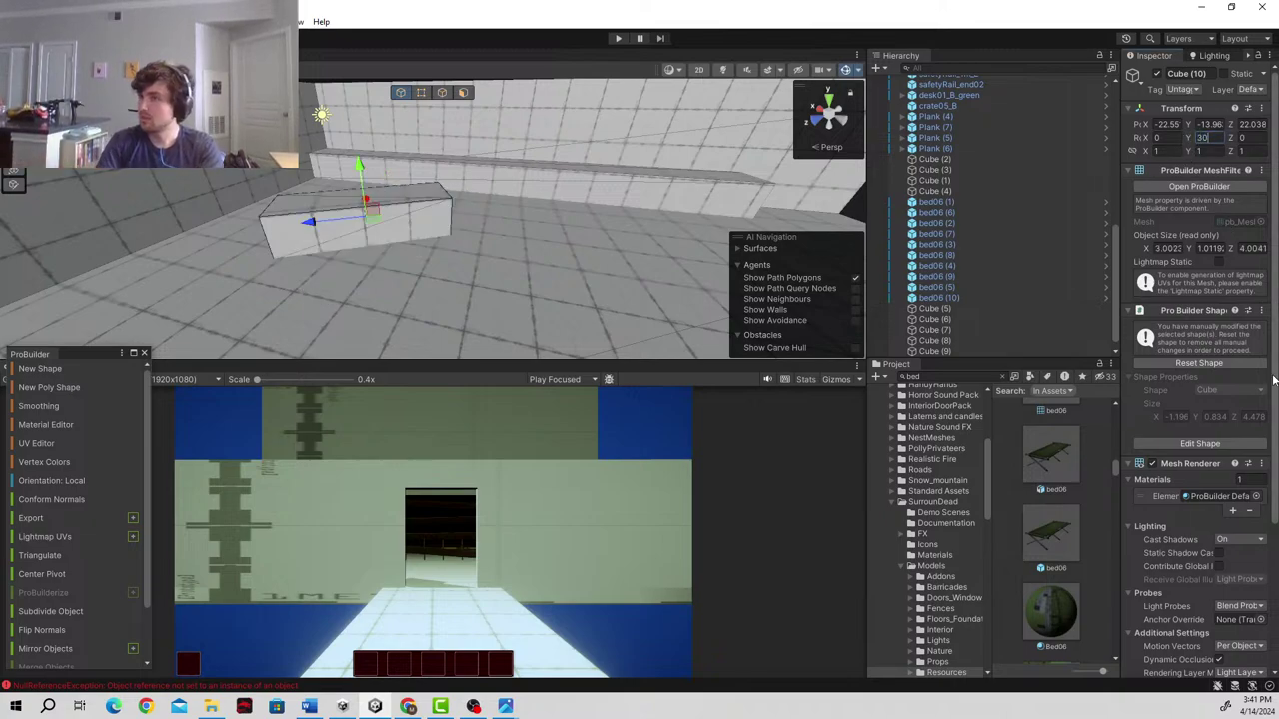
pyautogui.press('BackSpace')
pyautogui.press('BackSpace')
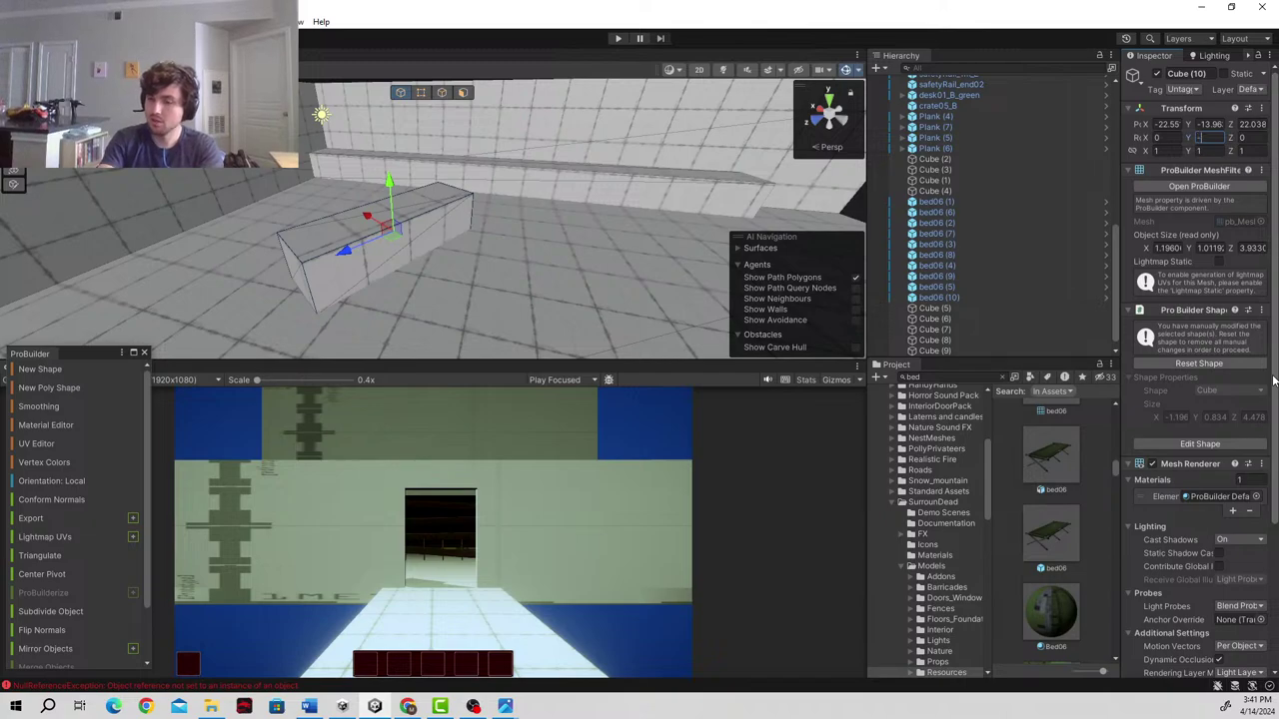
pyautogui.write('-30')
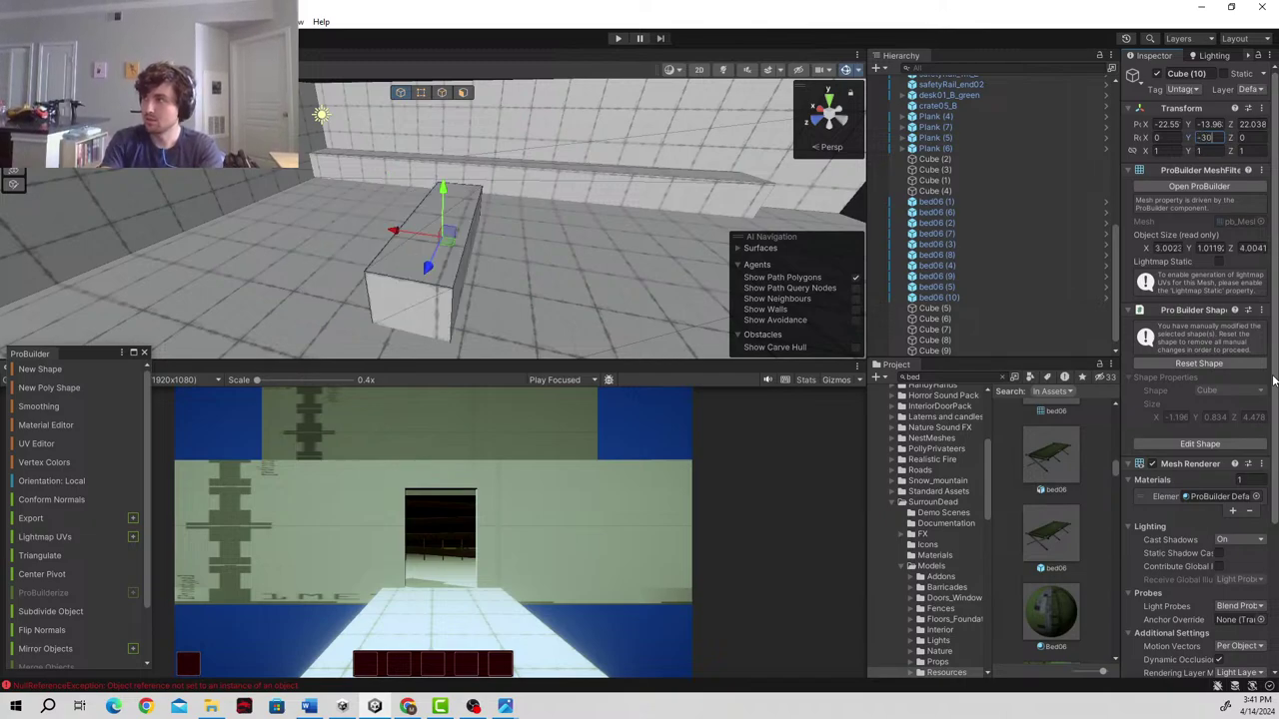
pyautogui.press('BackSpace')
pyautogui.press('BackSpace')
pyautogui.press('BackSpace')
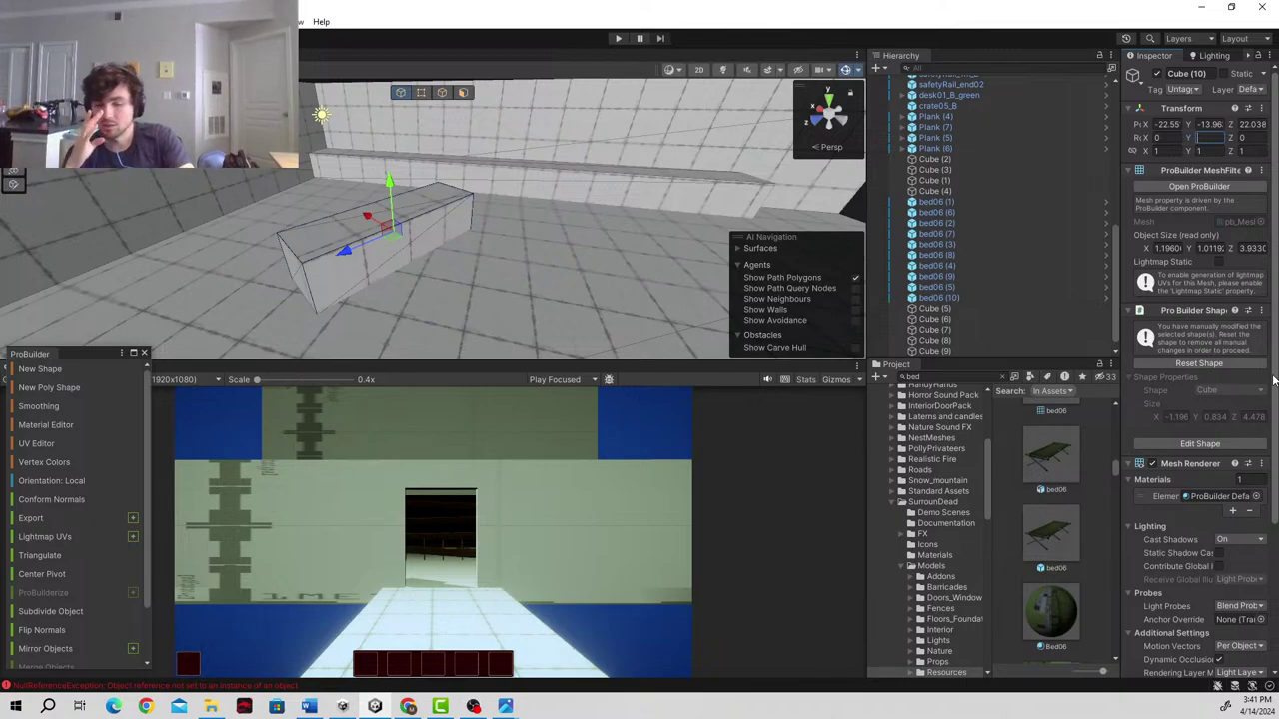
pyautogui.write('60')
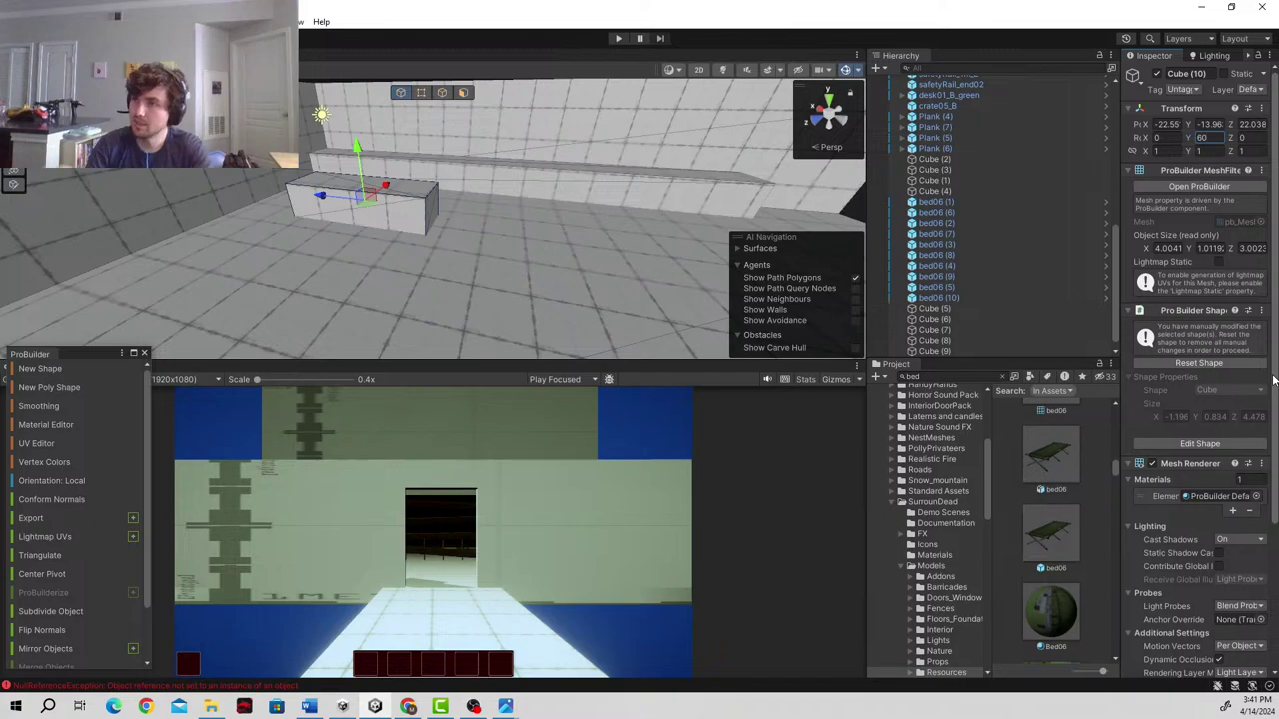
# - Move the rotated block across the floor into place as an island in front of the long wall counter
pyautogui.moveTo(415, 253); pyautogui.dragTo(530, 246, button='right')
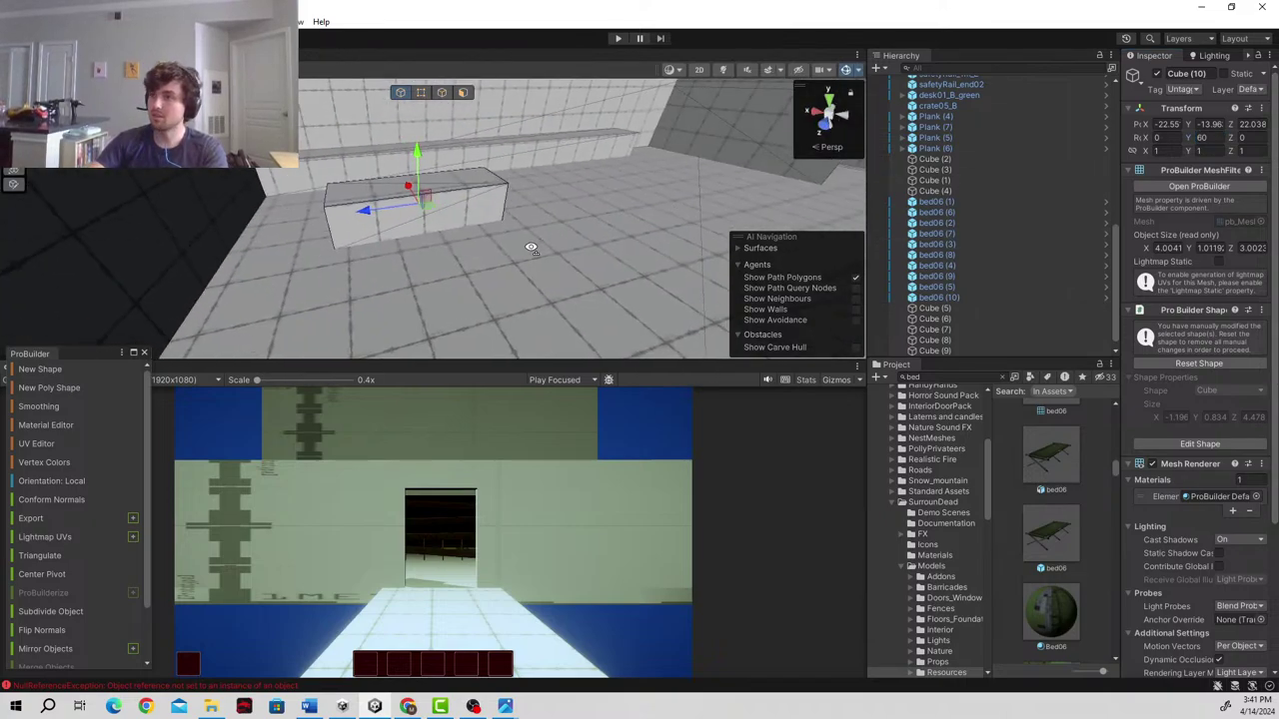
pyautogui.moveTo(414, 199); pyautogui.dragTo(698, 228)
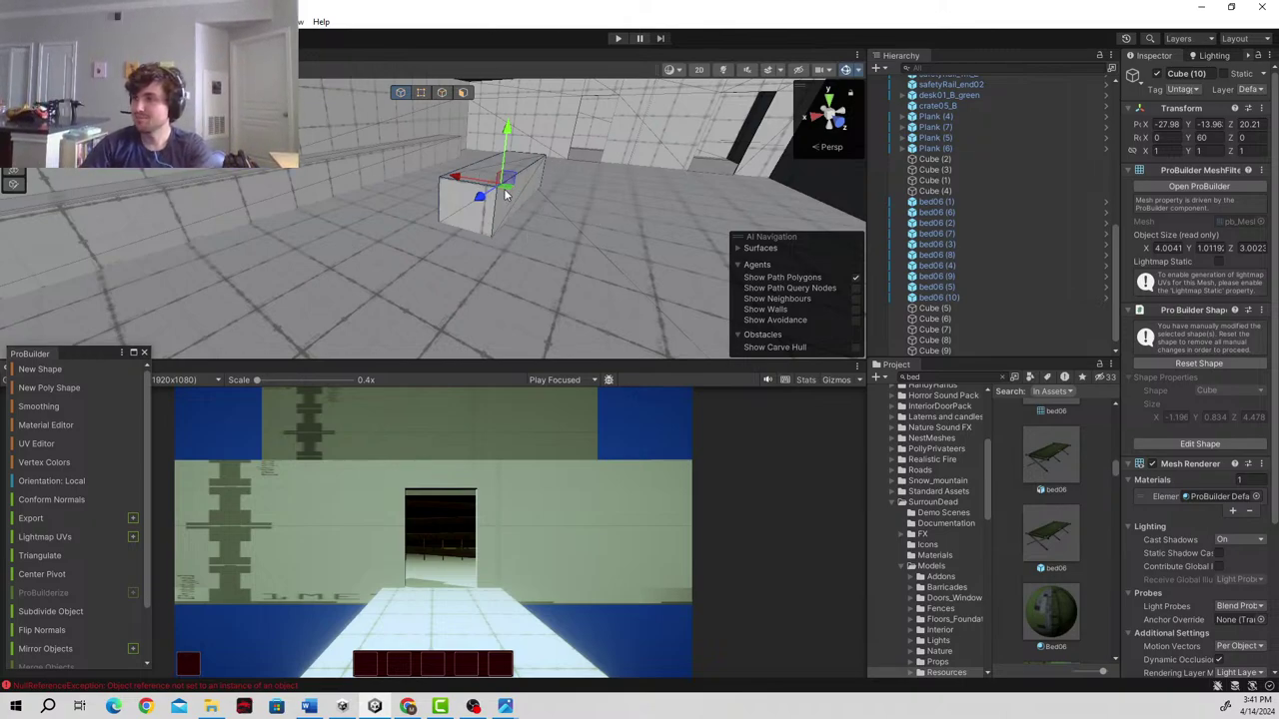
pyautogui.moveTo(504, 190); pyautogui.dragTo(419, 187)
# - Lengthen the island counter by extending its end face parallel to the long wall counter
pyautogui.click(462, 92)
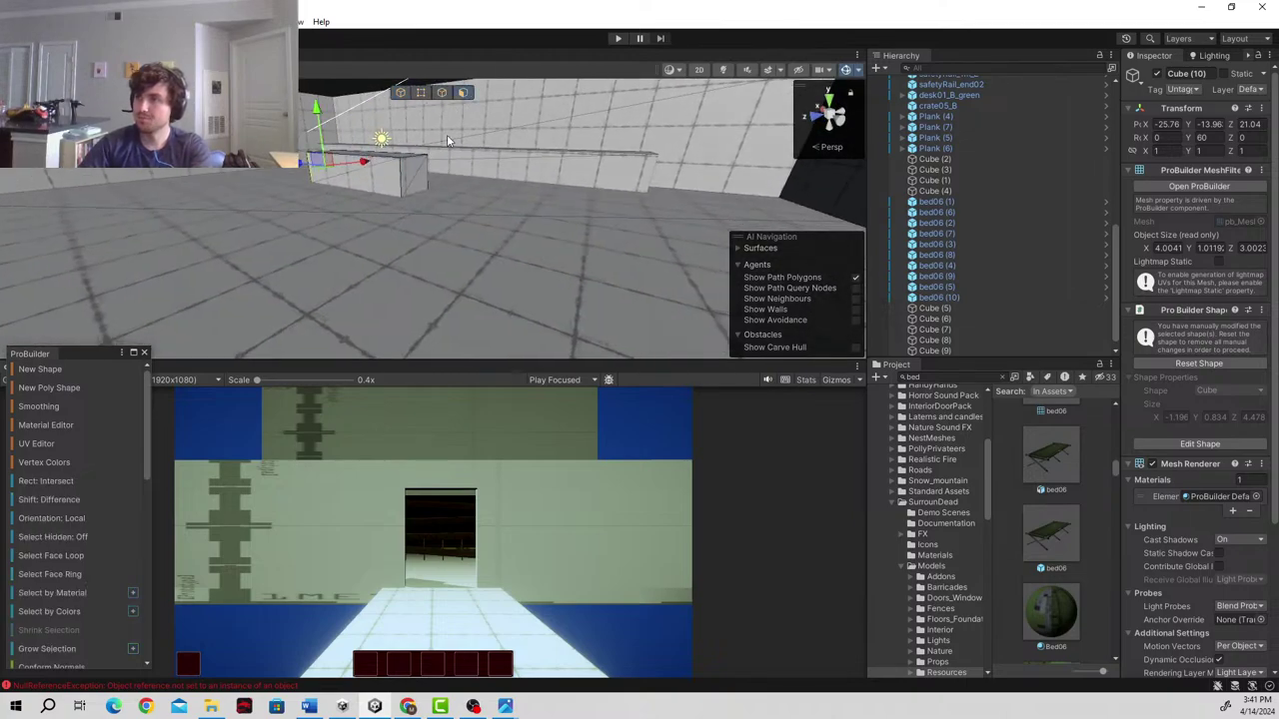
pyautogui.click(421, 177)
pyautogui.moveTo(378, 174); pyautogui.dragTo(431, 195)
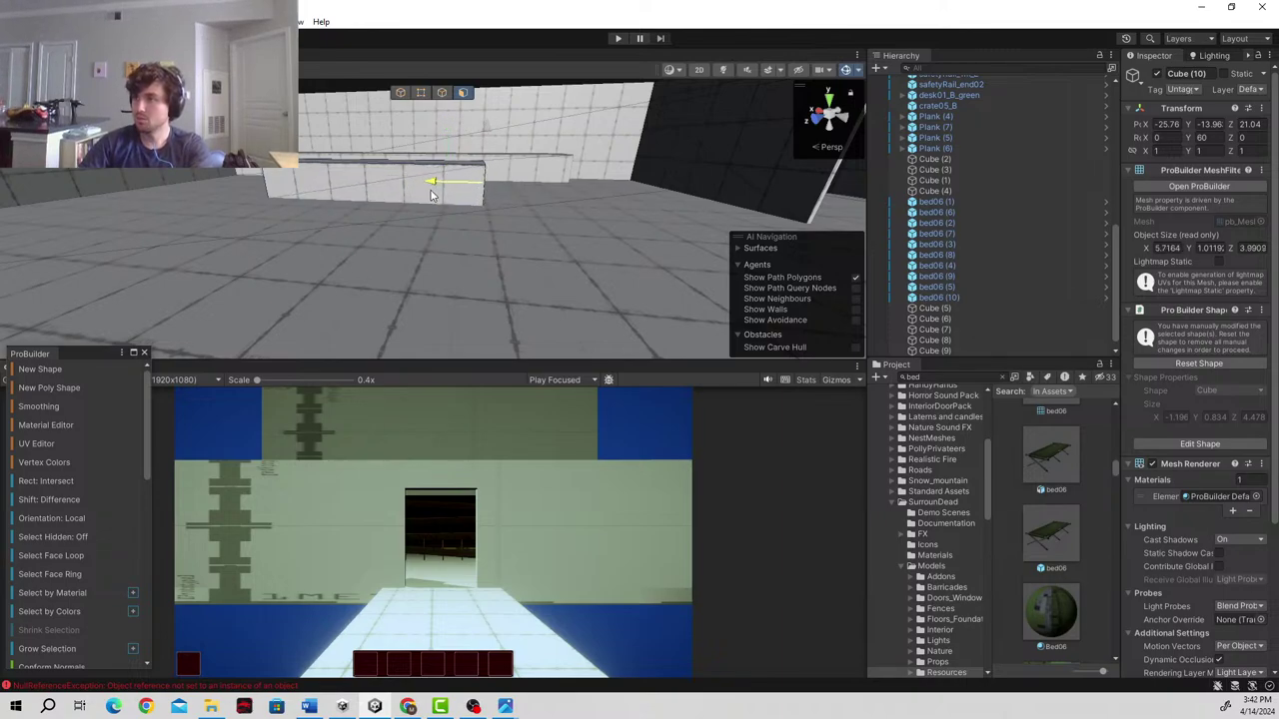
# - Duplicate the island counter and move the copy farther from the long wall counter to form a second, parallel island
pyautogui.click(398, 93)
pyautogui.hotkey('ctrl', 'd')
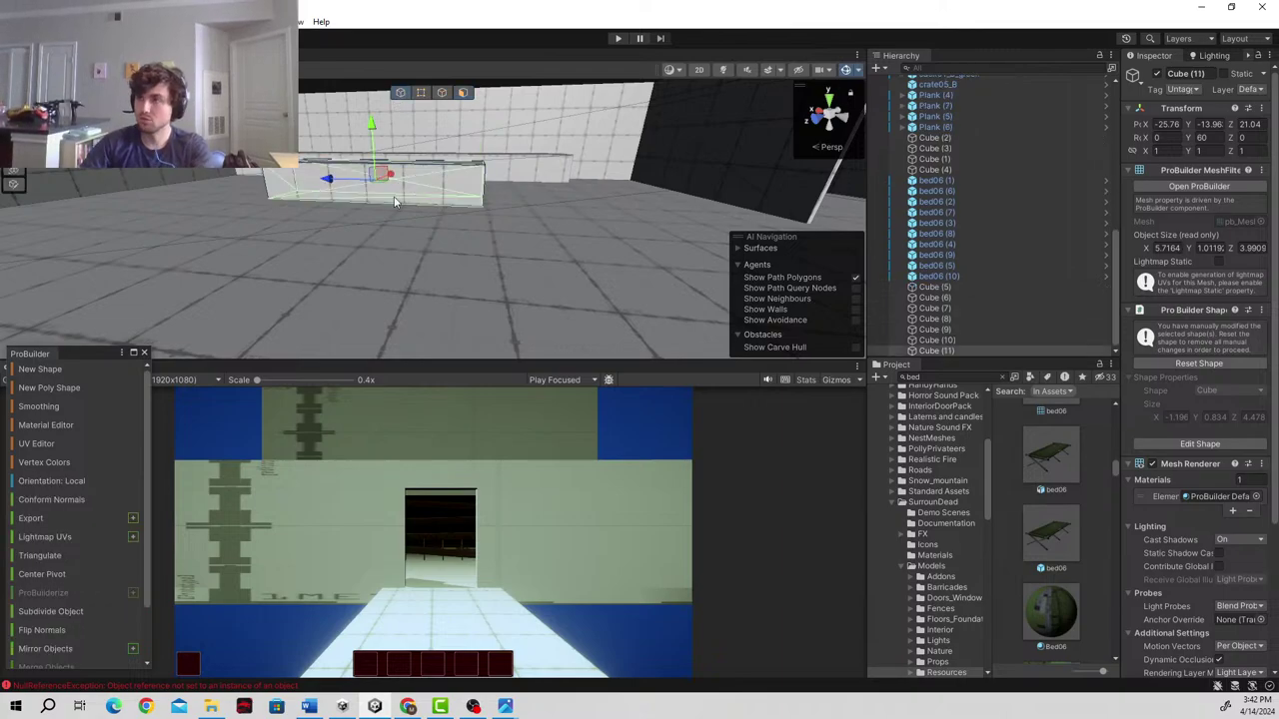
pyautogui.keyDown('alt'); pyautogui.moveTo(404, 186); pyautogui.dragTo(556, 238); pyautogui.keyUp('alt')
pyautogui.moveTo(414, 229); pyautogui.dragTo(612, 222)
pyautogui.moveTo(635, 239)
pyautogui.mouseDown(button='right')
pyautogui.moveTo(685, 268)
pyautogui.moveTo(646, 240)
pyautogui.moveTo(651, 228)
pyautogui.moveTo(616, 237)
pyautogui.moveTo(615, 219)
pyautogui.moveTo(642, 222)
pyautogui.mouseUp(button='right')
pyautogui.press('s')
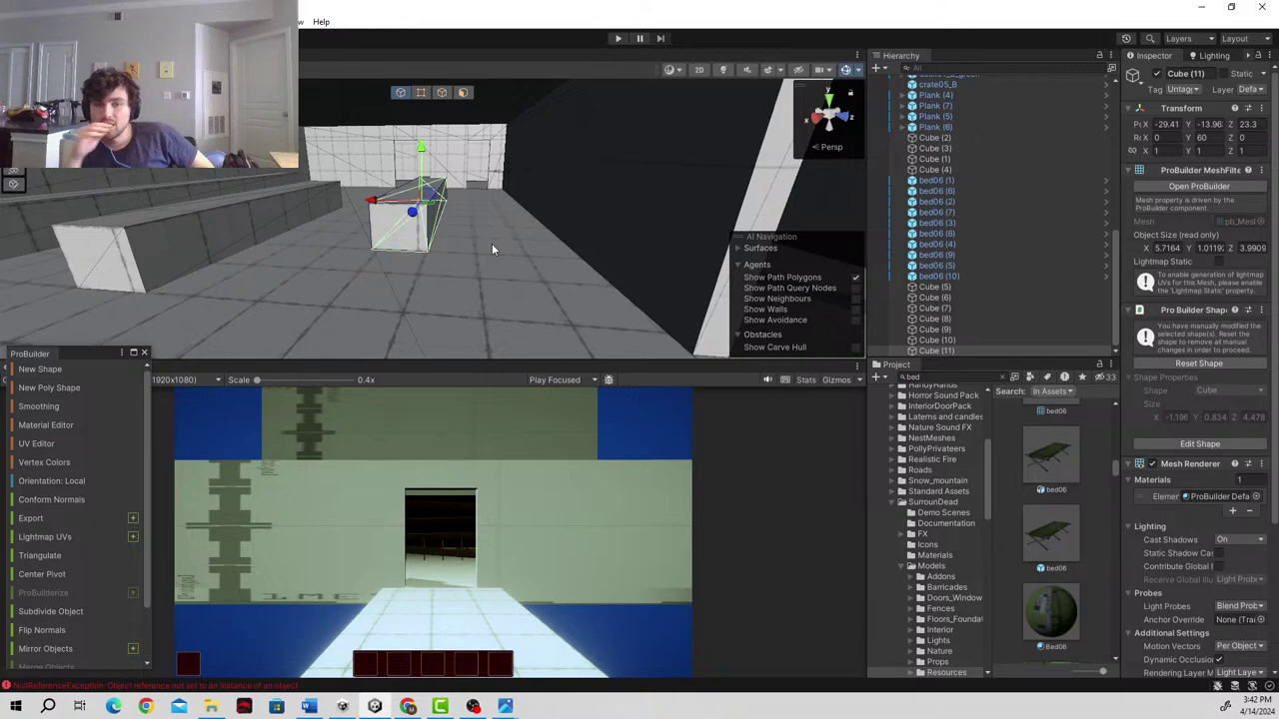
# - Check the restaurant kitchen floor plan image and shift the first island slightly toward the long wall counter
pyautogui.moveTo(0, 60); pyautogui.dragTo(917, 41)
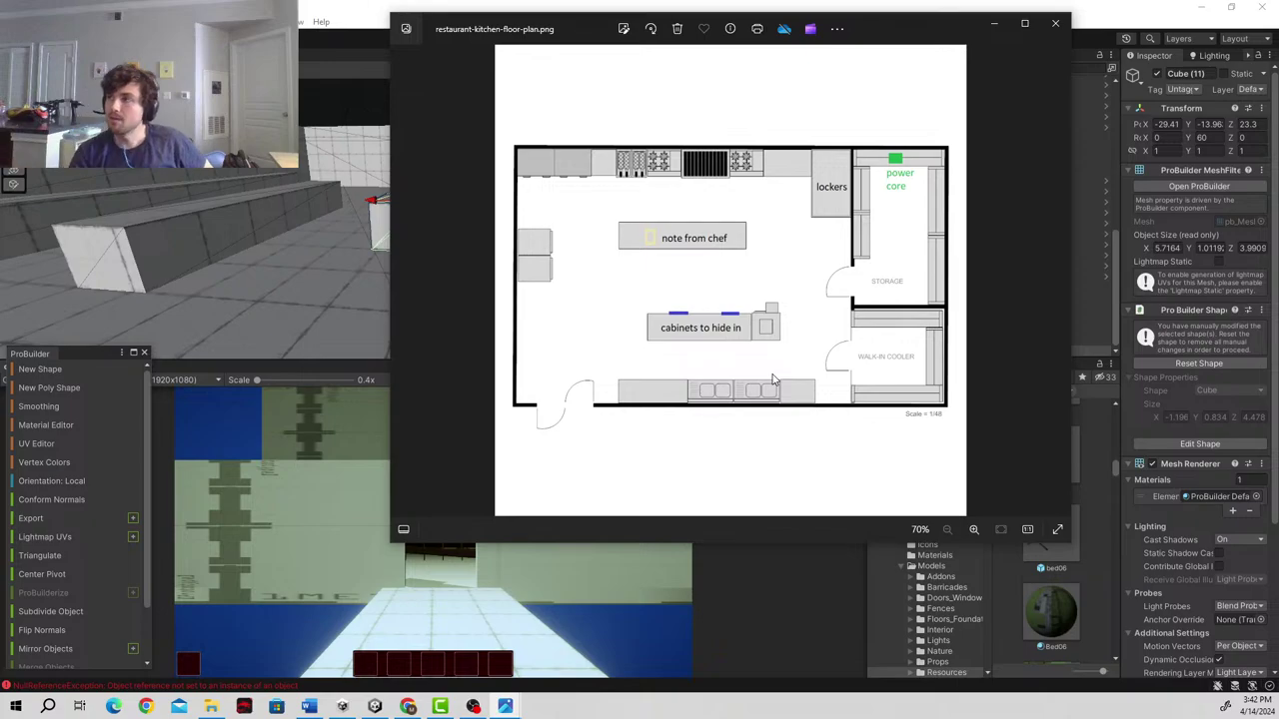
pyautogui.click(993, 22)
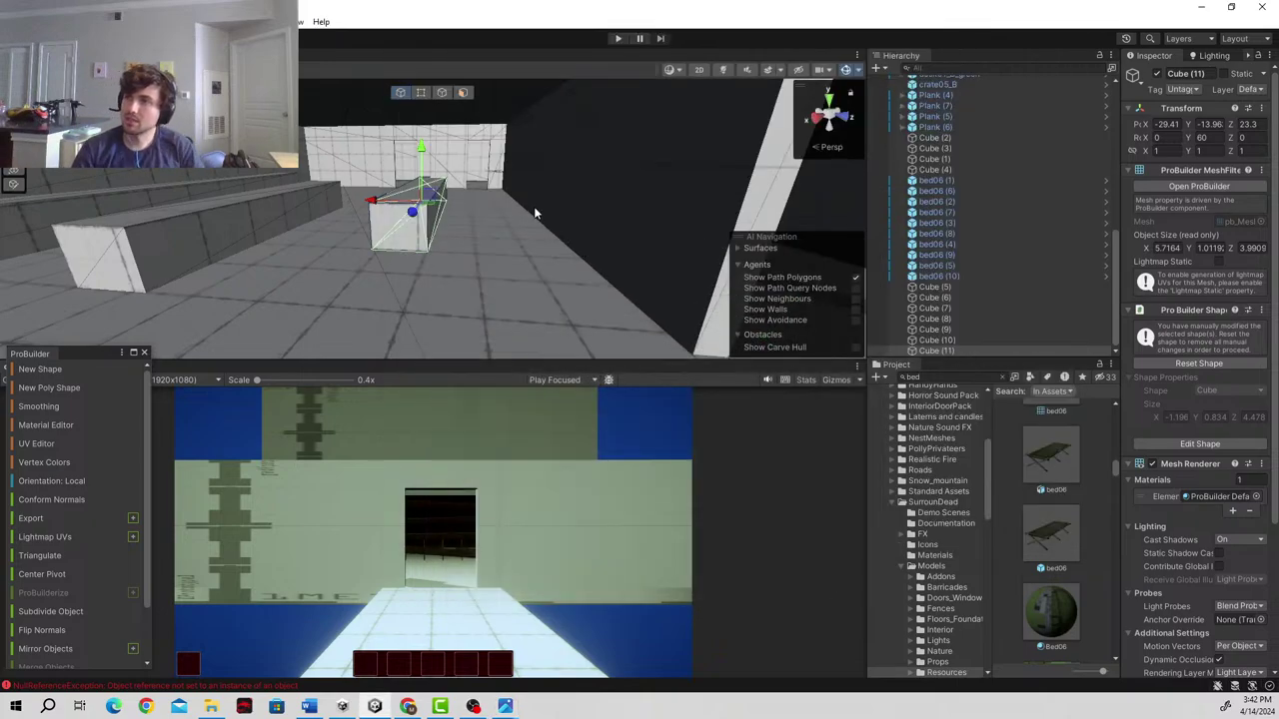
pyautogui.moveTo(469, 260); pyautogui.dragTo(478, 223, button='right')
pyautogui.press('a')
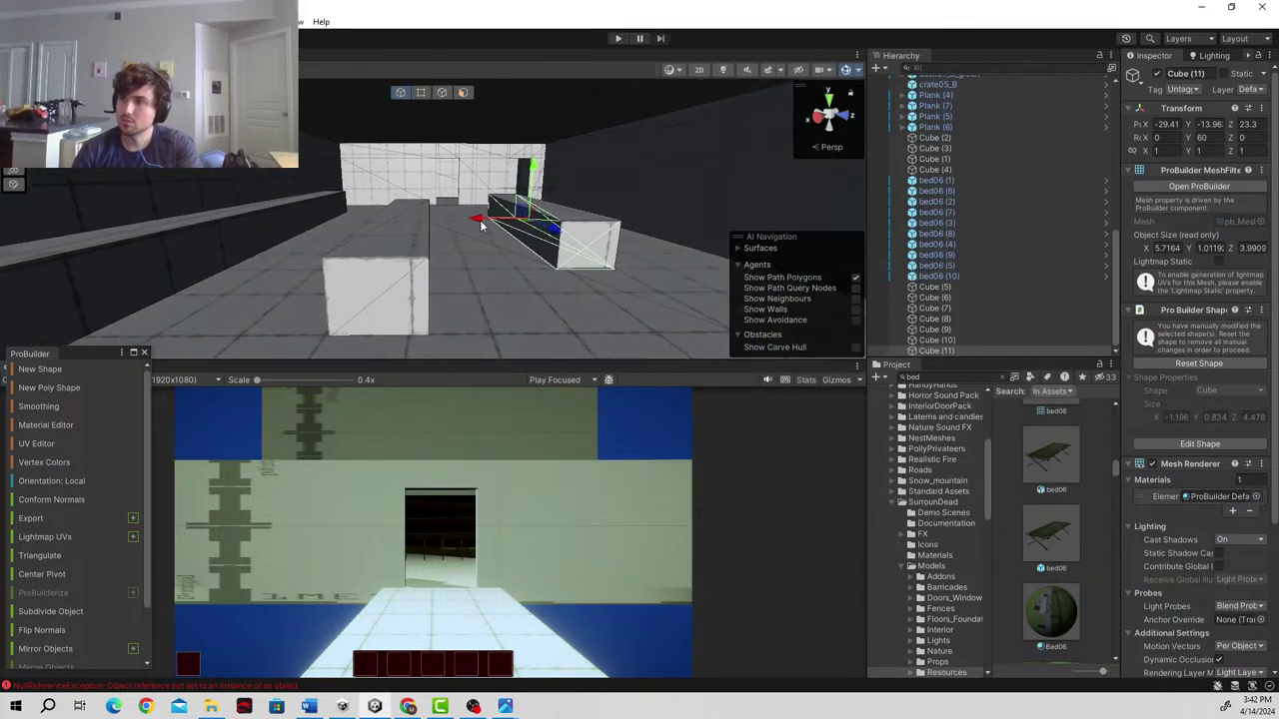
pyautogui.click(413, 235)
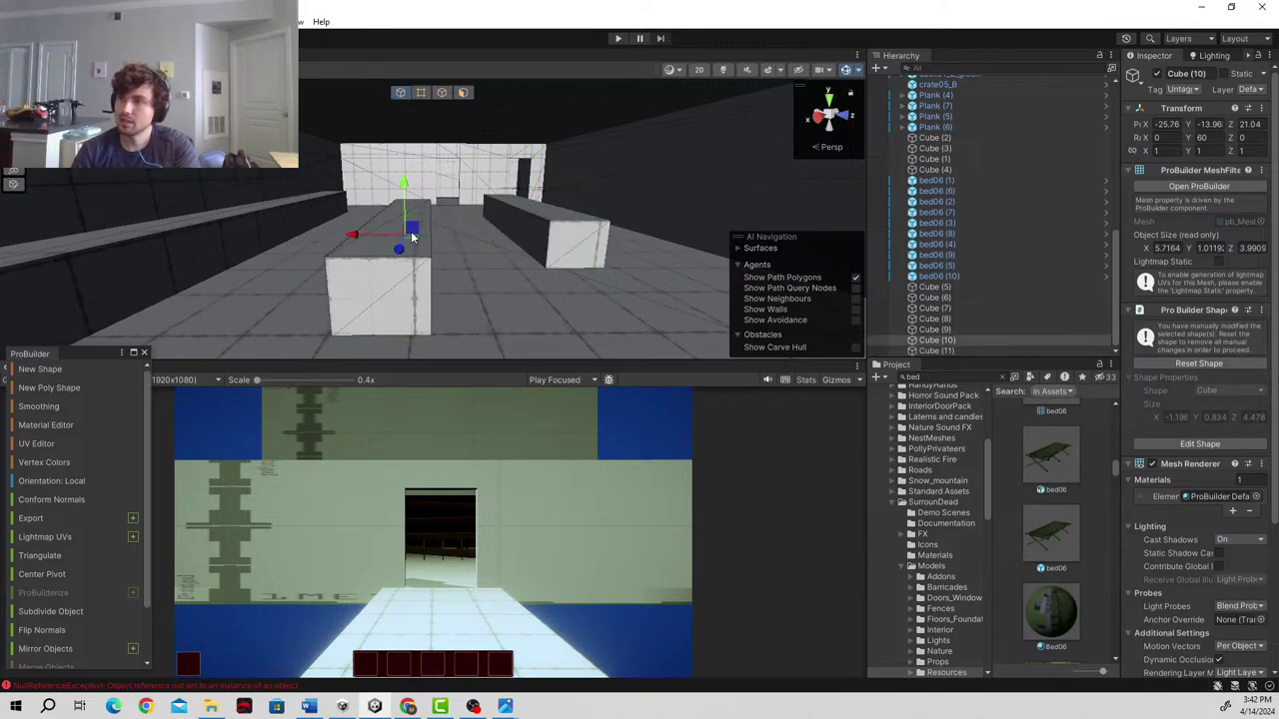
pyautogui.moveTo(359, 236); pyautogui.dragTo(344, 239)
# - Shift the second island counter closer to the first one
pyautogui.click(514, 212)
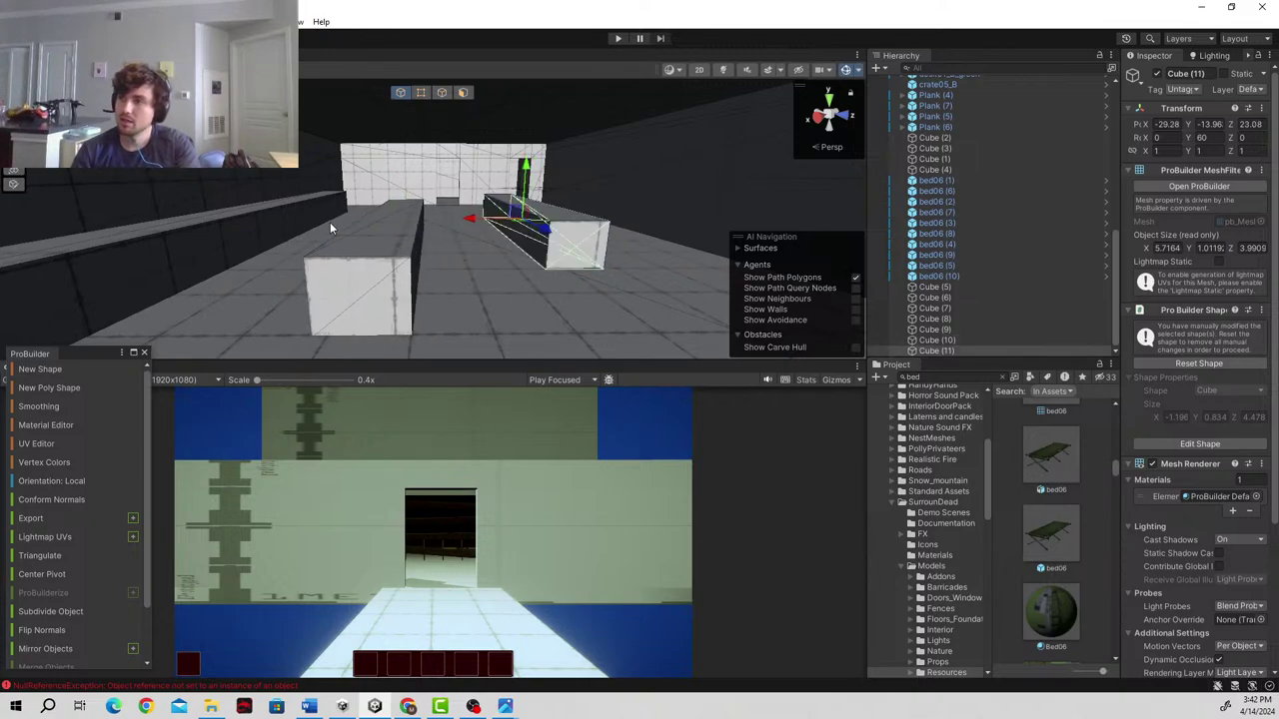
pyautogui.moveTo(471, 219); pyautogui.dragTo(445, 222)
pyautogui.click(384, 237)
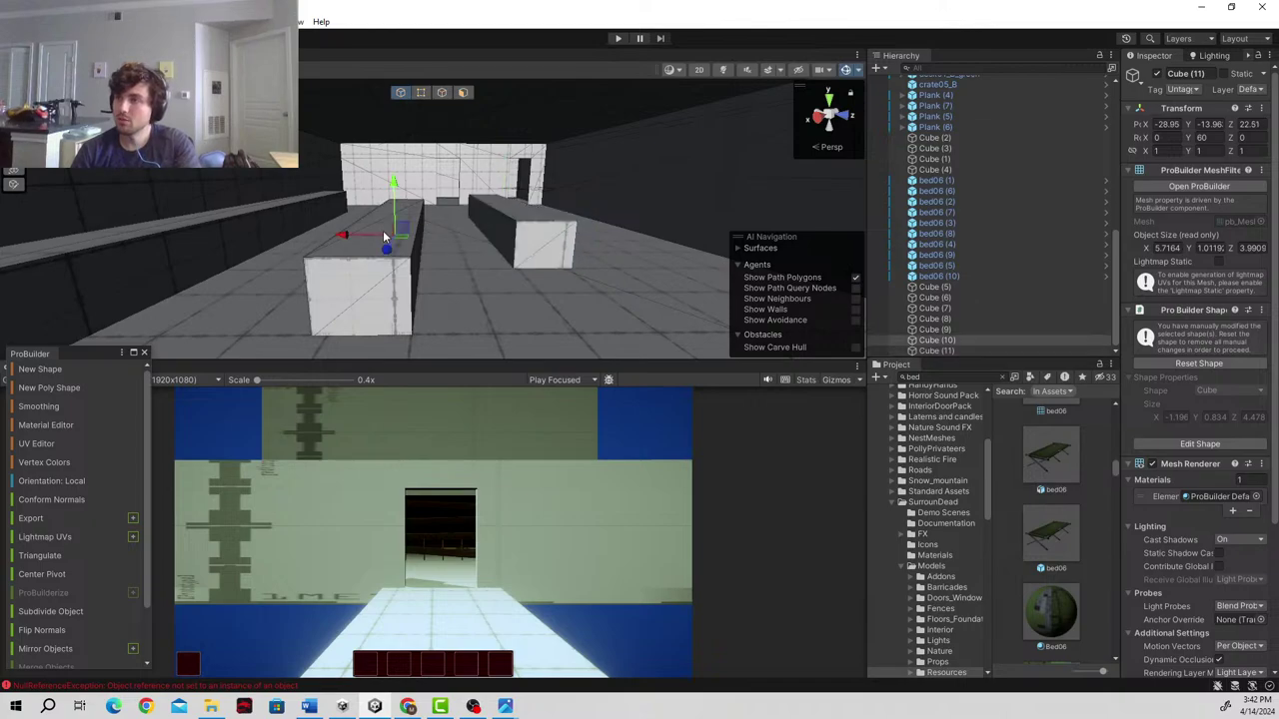
# - Check the kitchen floor plan, duplicate the second island counter and move the copy against the wall opposite the long wall counter
pyautogui.press('d')
pyautogui.moveTo(562, 238); pyautogui.dragTo(467, 257, button='right')
pyautogui.press('a')
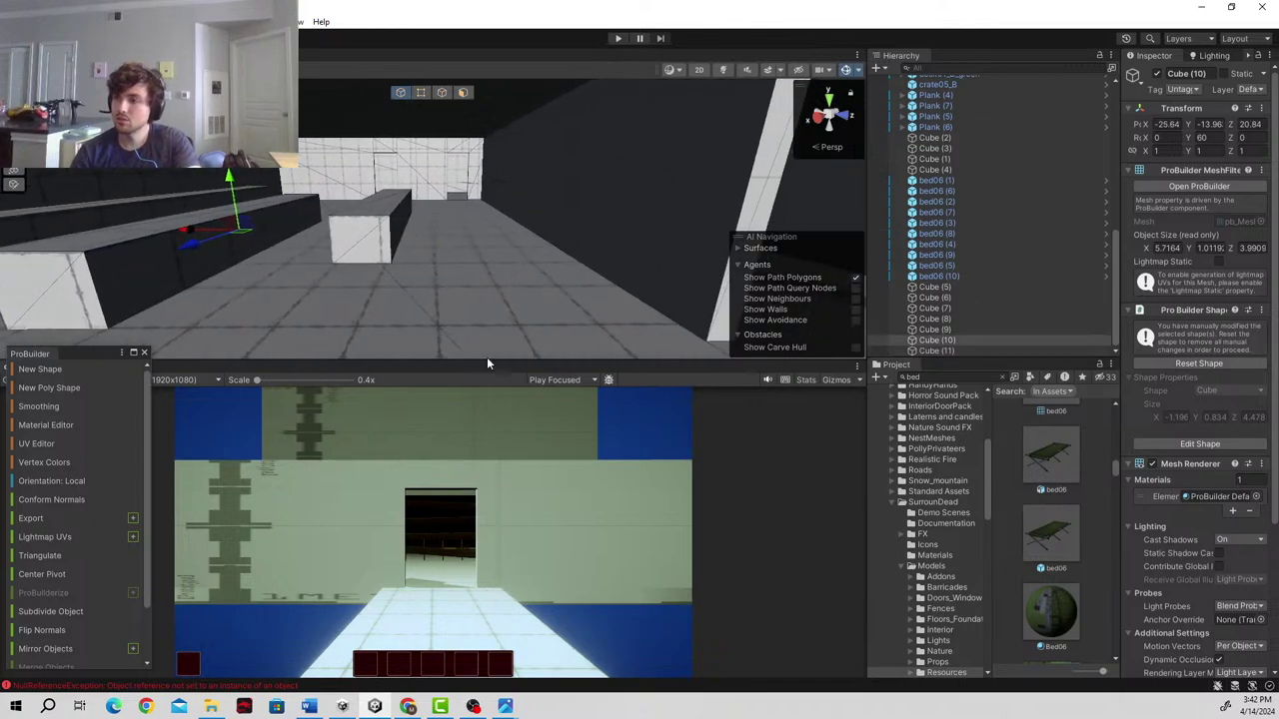
pyautogui.moveTo(507, 704)
pyautogui.moveTo(591, 655)
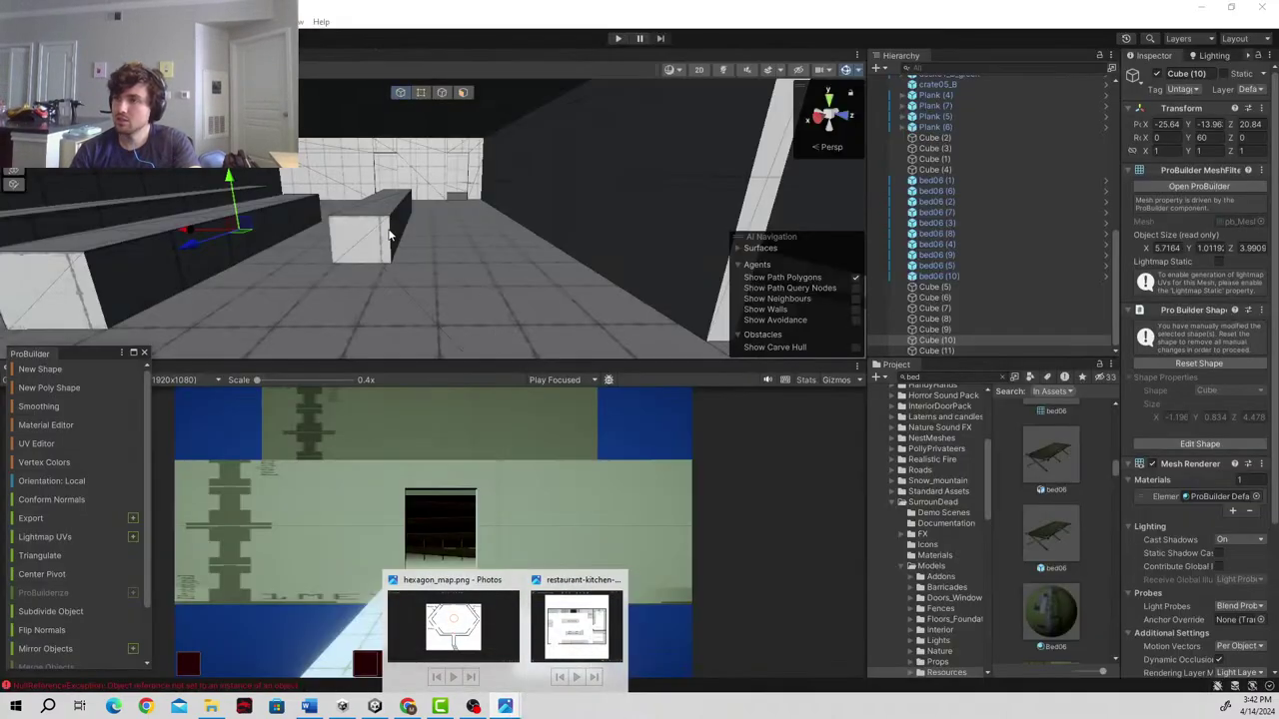
pyautogui.click(389, 235)
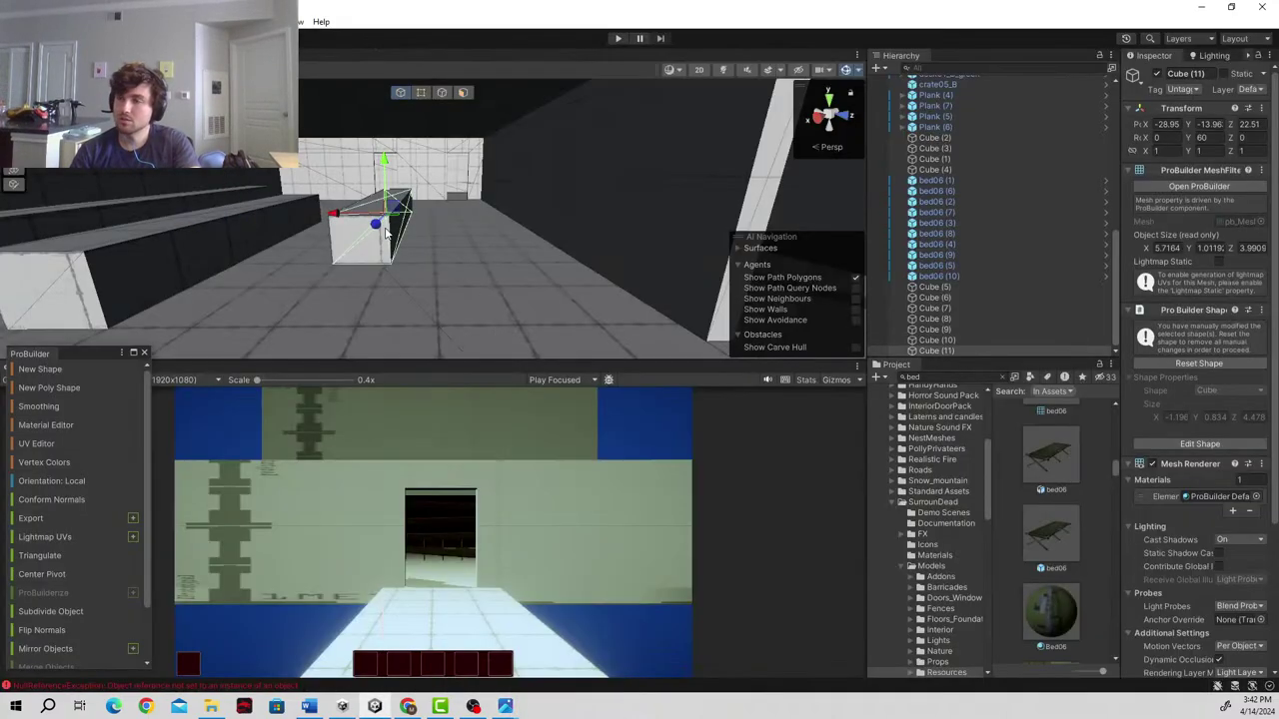
pyautogui.hotkey('ctrl', 'd')
pyautogui.moveTo(319, 211); pyautogui.dragTo(195, 177, button='right')
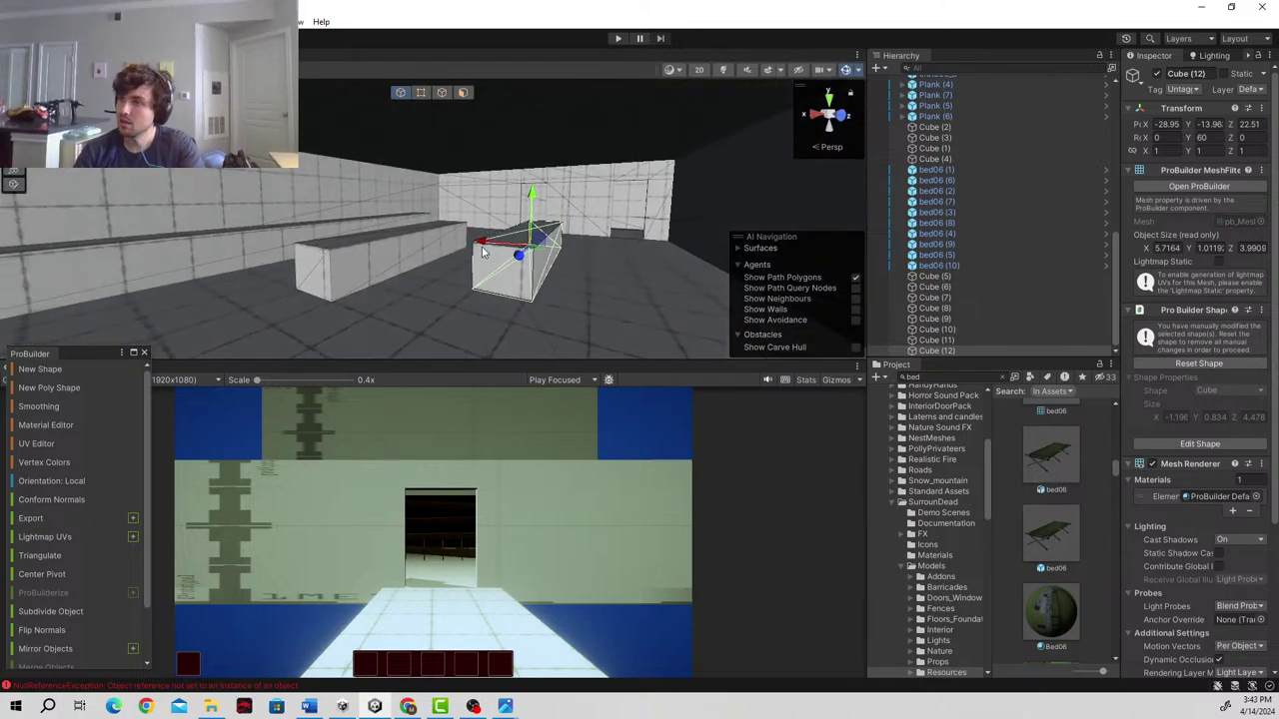
pyautogui.moveTo(480, 246); pyautogui.dragTo(636, 263)
pyautogui.press('d')
pyautogui.moveTo(459, 245); pyautogui.dragTo(635, 261, button='right')
pyautogui.keyDown('alt'); pyautogui.moveTo(633, 262); pyautogui.dragTo(494, 235); pyautogui.keyUp('alt')
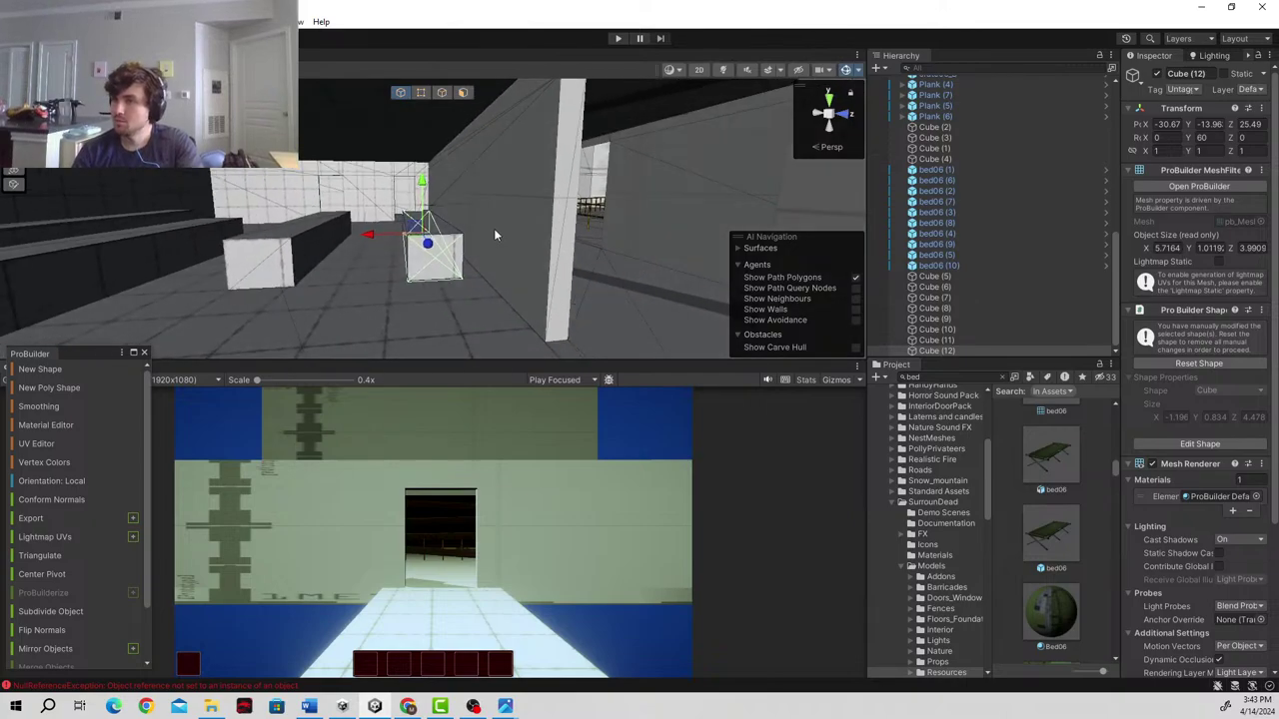
# - Raise the new wall counter's top face slightly so the counter is about 1.18 units high
pyautogui.click(463, 90)
pyautogui.click(430, 224)
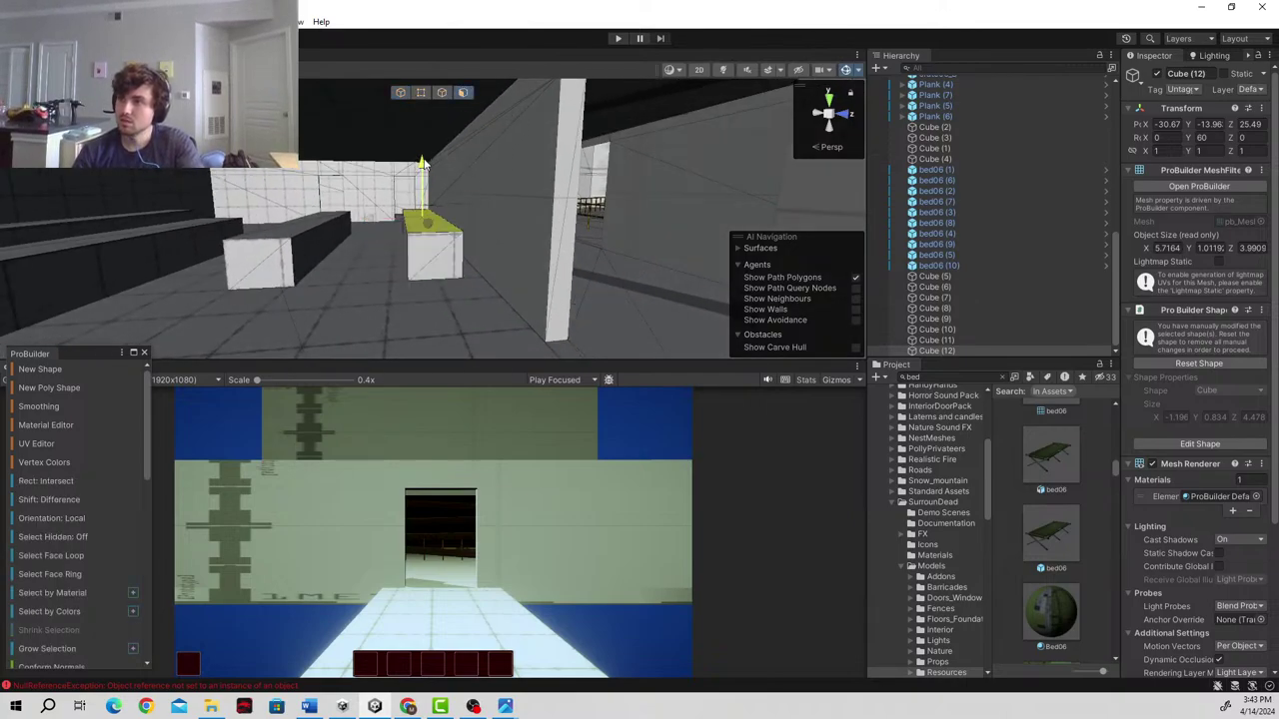
pyautogui.moveTo(424, 164); pyautogui.dragTo(423, 161)
pyautogui.keyDown('alt'); pyautogui.moveTo(405, 302); pyautogui.dragTo(627, 308); pyautogui.keyUp('alt')
# - Consult the restaurant kitchen floor plan and lengthen the new wall counter by extending its end face along the wall
pyautogui.moveTo(504, 706)
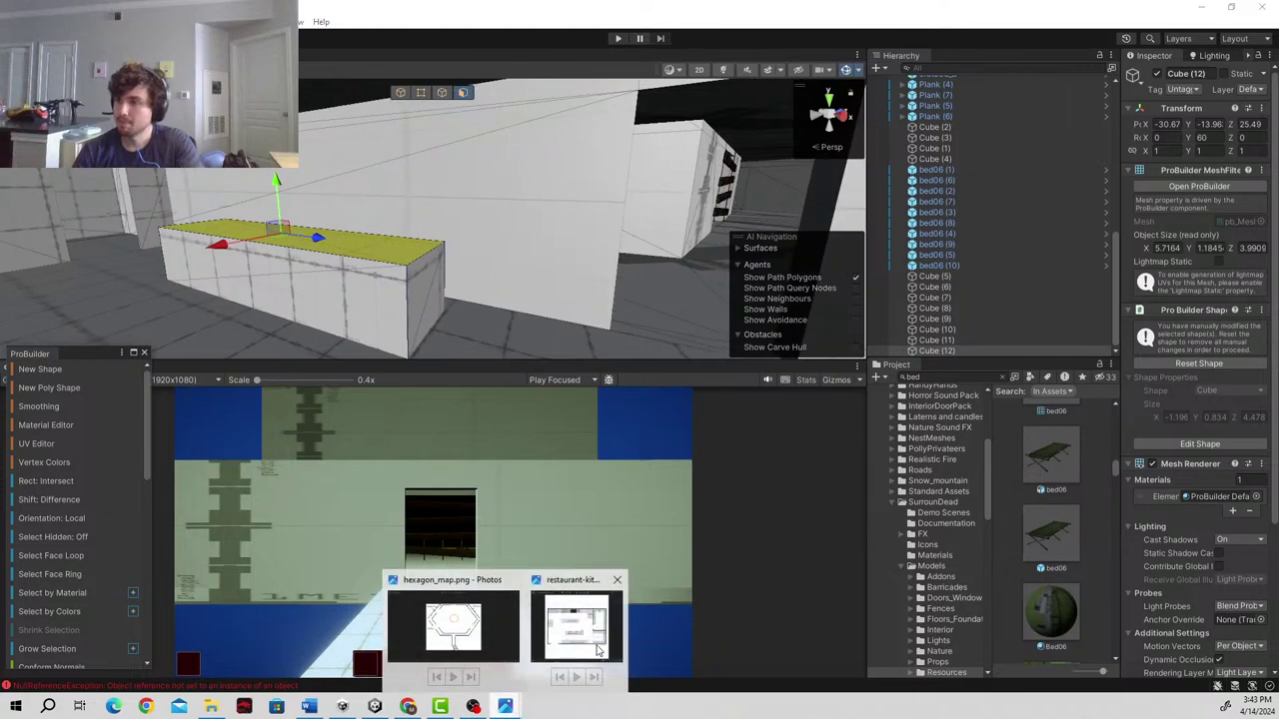
pyautogui.click(596, 650)
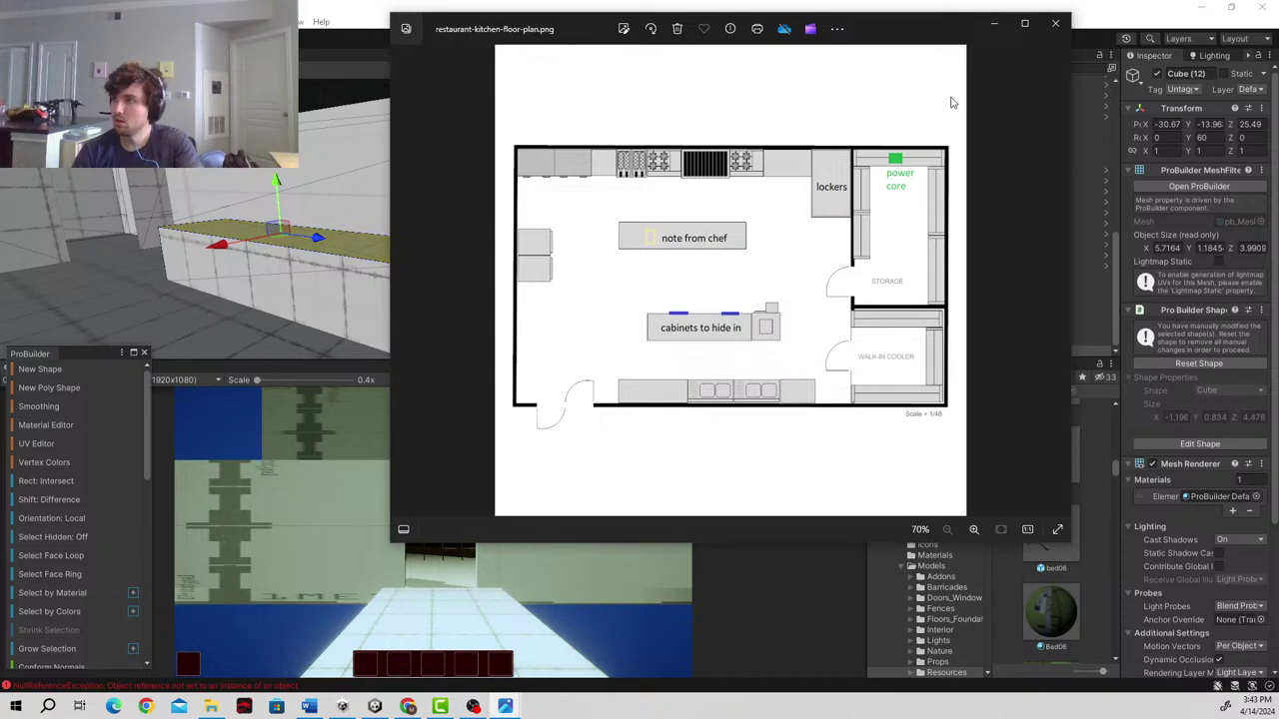
pyautogui.click(994, 22)
pyautogui.scroll(4, 413, 314)
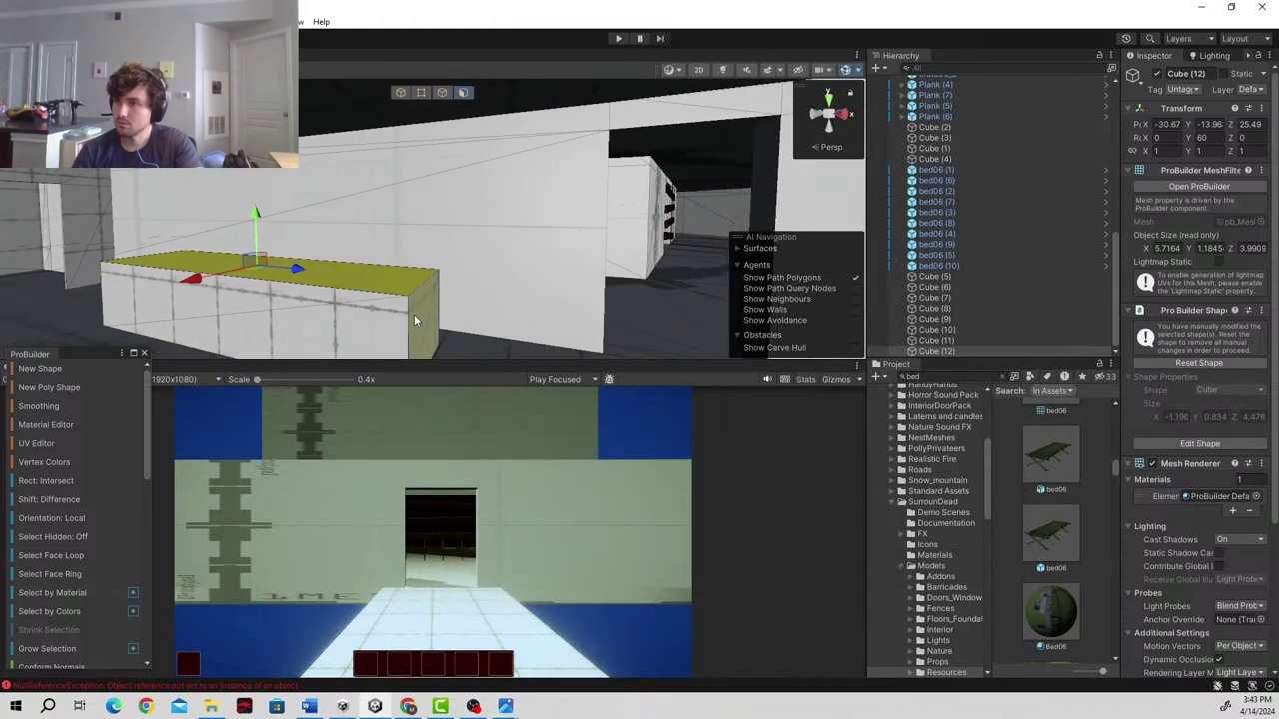
pyautogui.click(414, 316)
pyautogui.moveTo(418, 317); pyautogui.dragTo(530, 306, button='right')
pyautogui.click(508, 287)
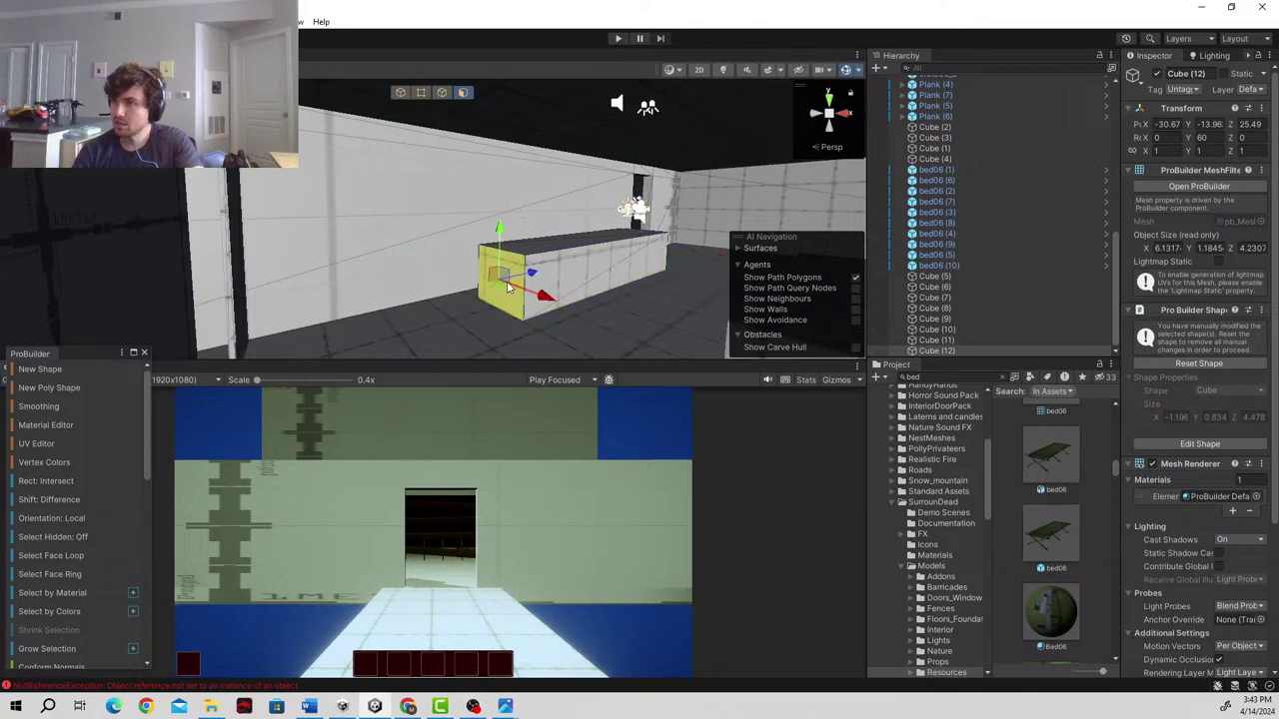
pyautogui.moveTo(532, 271); pyautogui.dragTo(448, 314)
# - Make the new wall counter narrower by moving its long front face toward the wall, and return to object selection
pyautogui.click(539, 284)
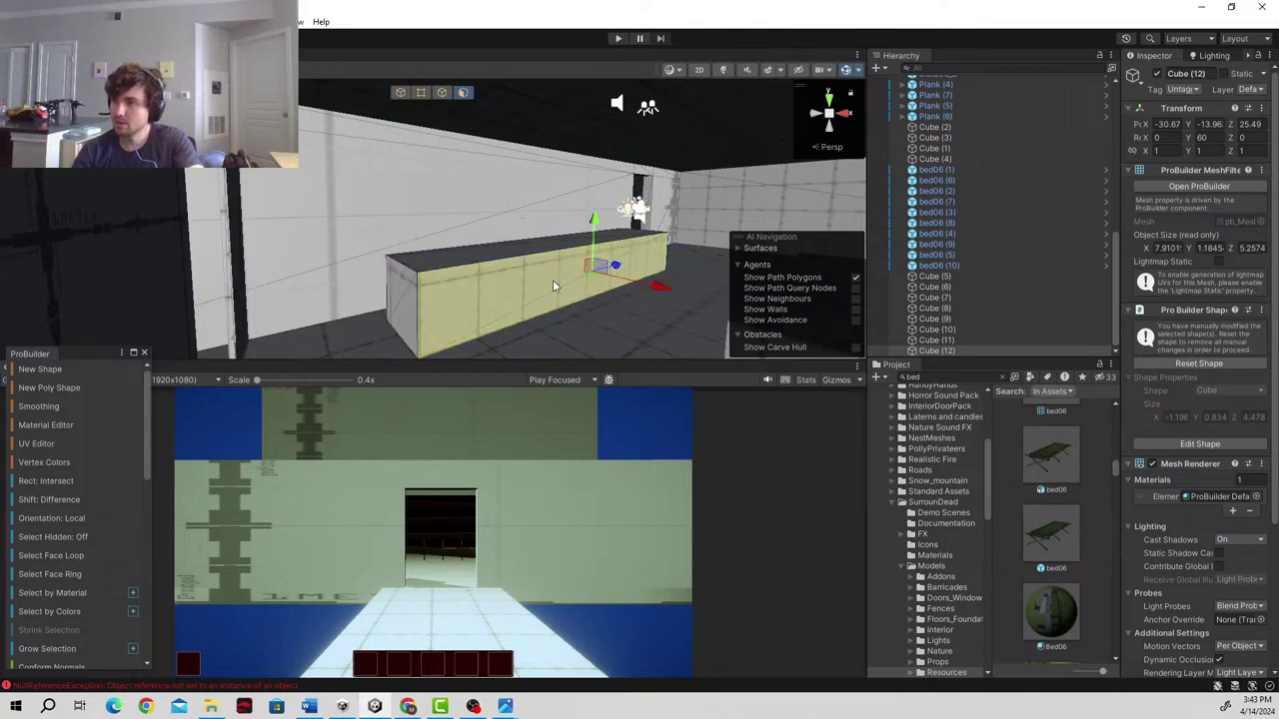
pyautogui.moveTo(659, 289); pyautogui.dragTo(646, 292)
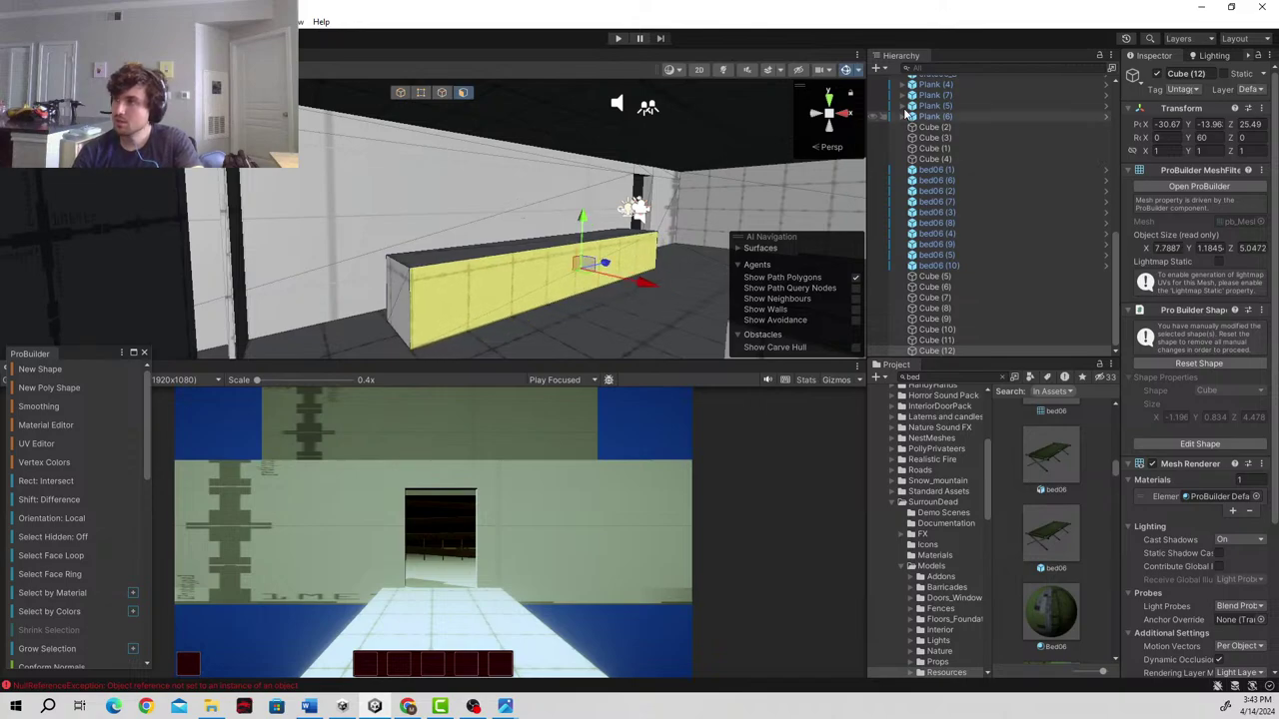
pyautogui.click(399, 92)
pyautogui.keyDown('alt'); pyautogui.moveTo(392, 150); pyautogui.dragTo(532, 228); pyautogui.keyUp('alt')
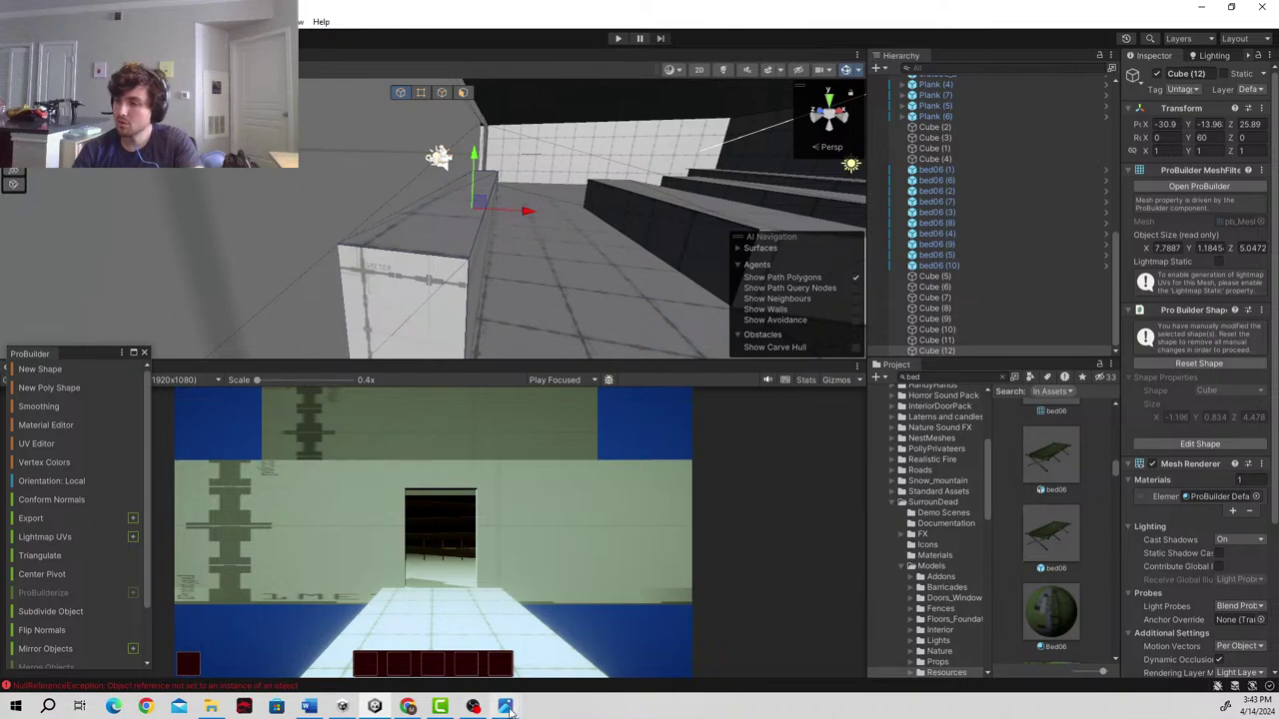
# - Check the restaurant kitchen floor plan again and duplicate the first island counter
pyautogui.moveTo(509, 707)
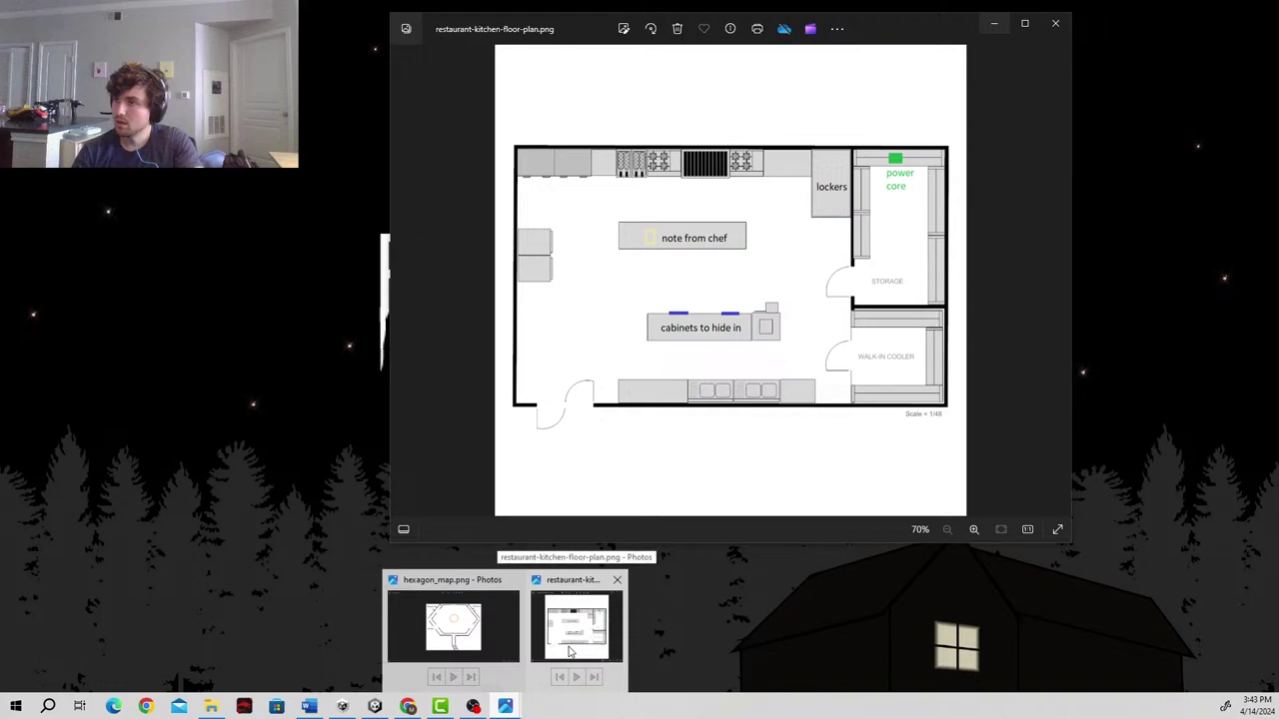
pyautogui.click(569, 651)
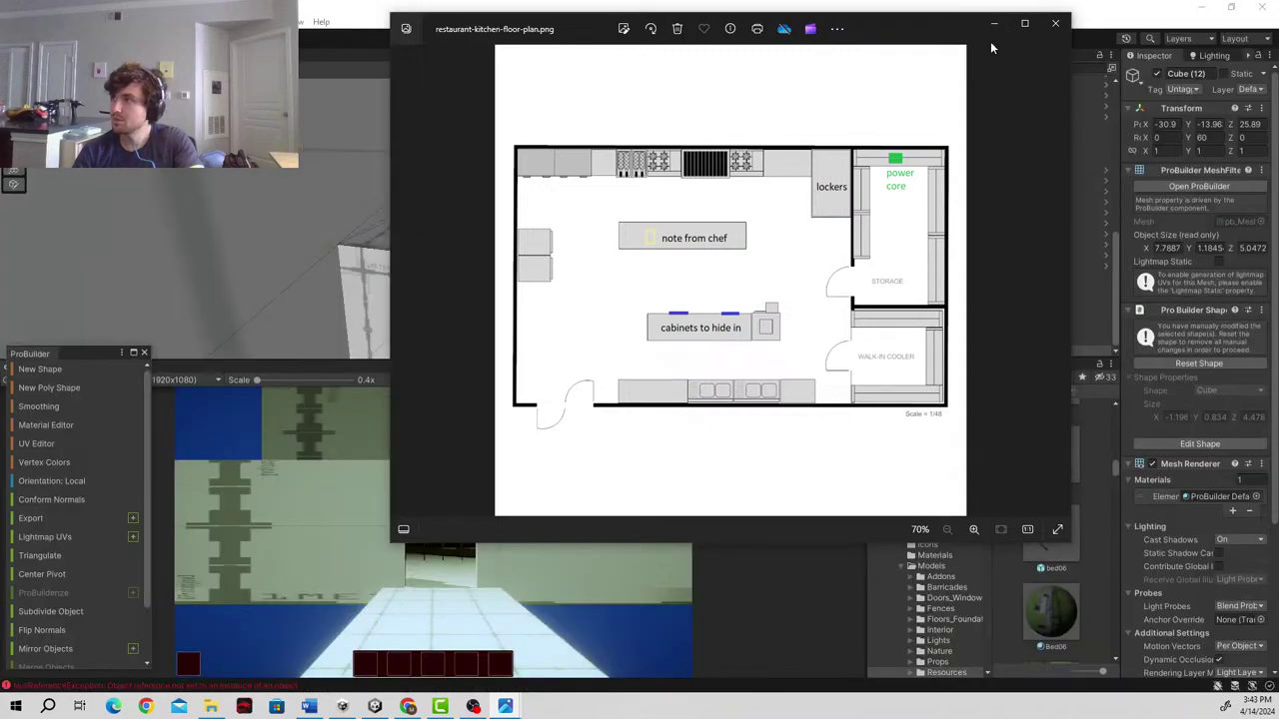
pyautogui.click(996, 22)
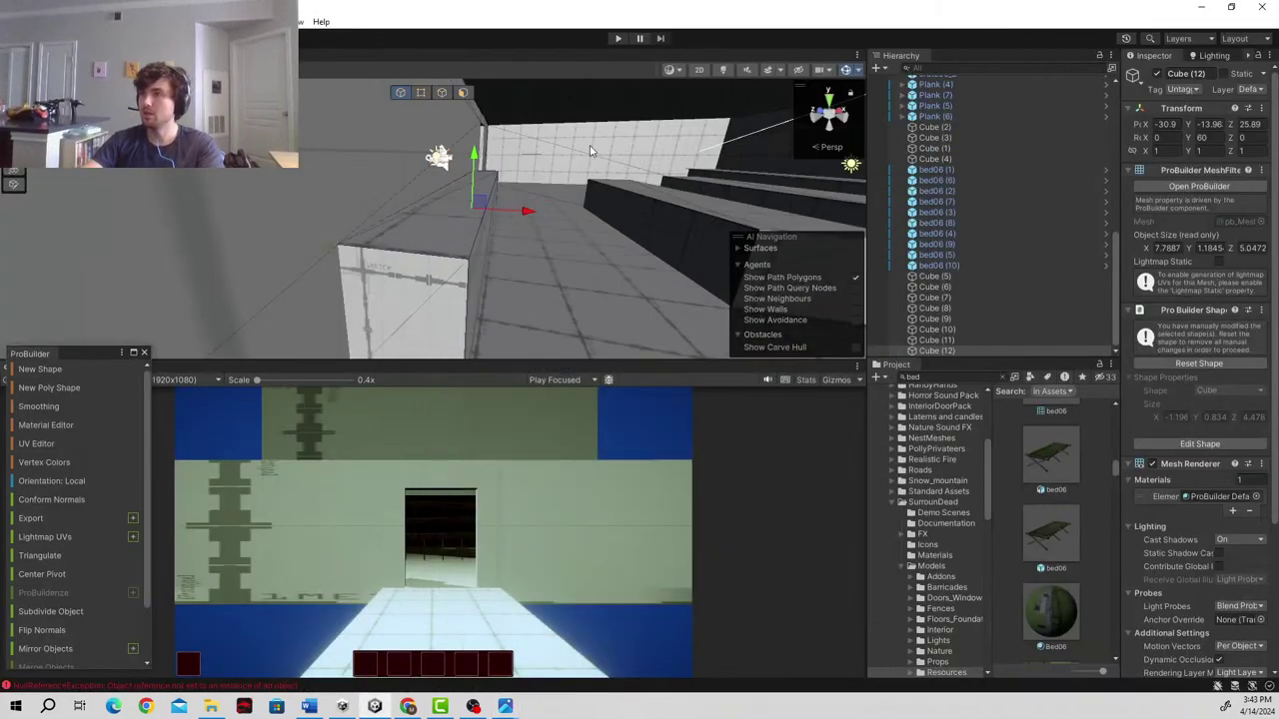
pyautogui.moveTo(590, 150); pyautogui.dragTo(636, 209, button='right')
pyautogui.press('w')
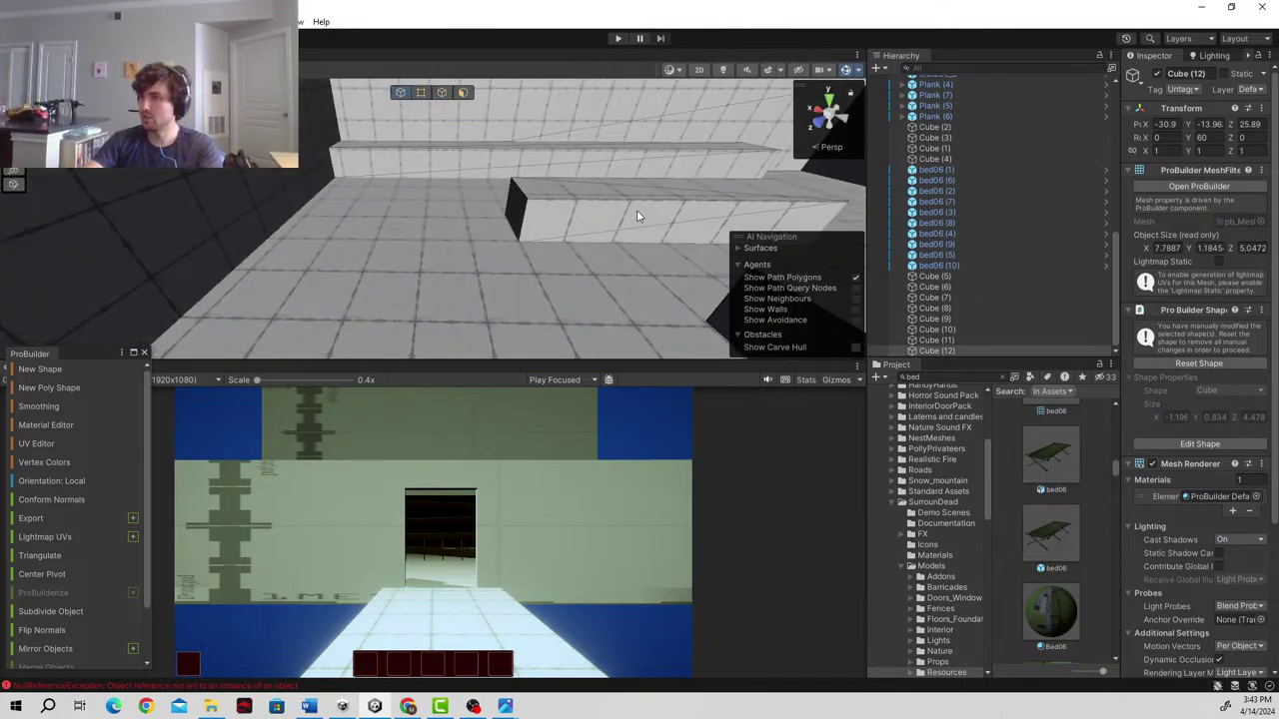
pyautogui.click(636, 210)
pyautogui.hotkey('ctrl', 'd')
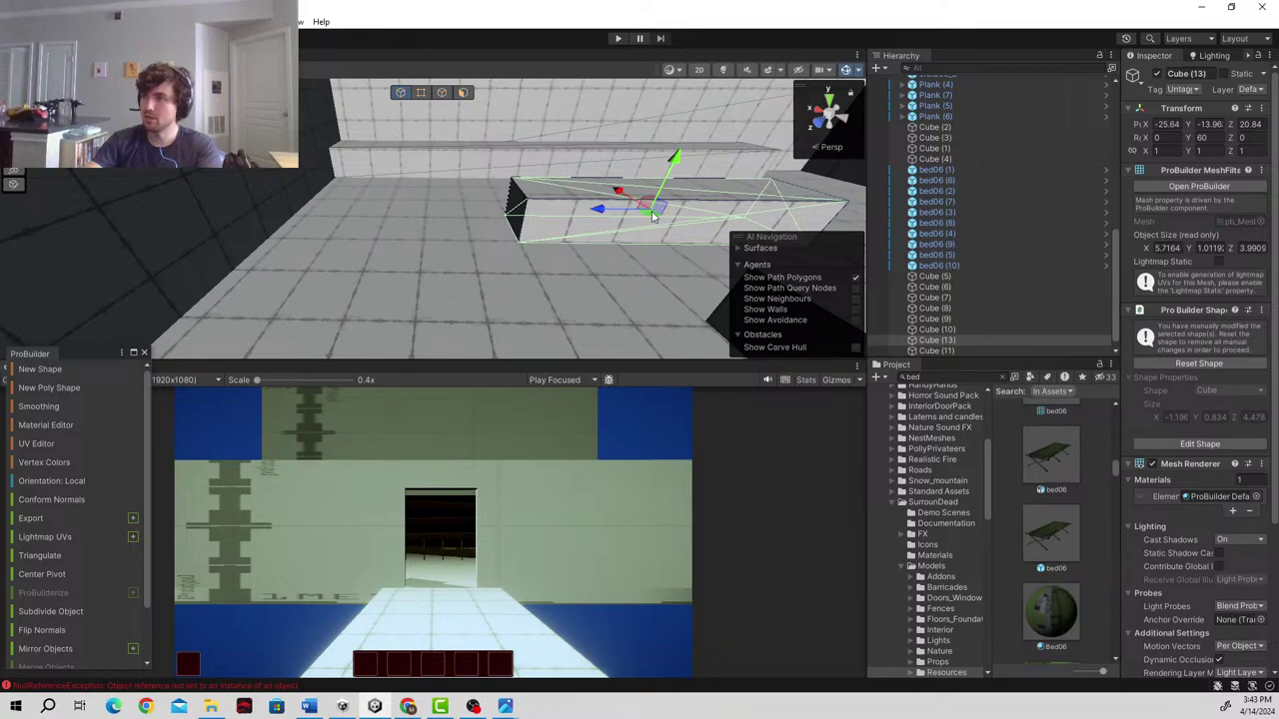
# - Move the duplicated island counter onto the open floor in front of the islands and set its Y rotation to -30
pyautogui.moveTo(652, 215); pyautogui.dragTo(404, 226)
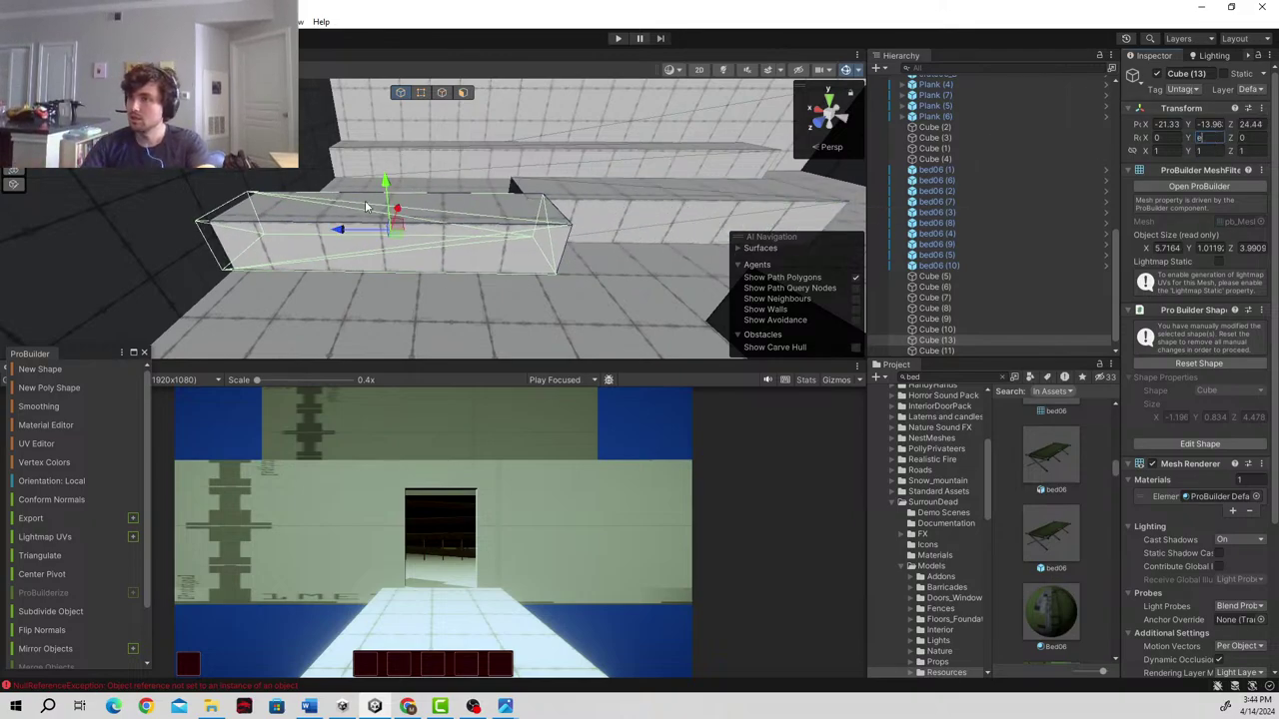
pyautogui.hotkey('ctrl', 'z')
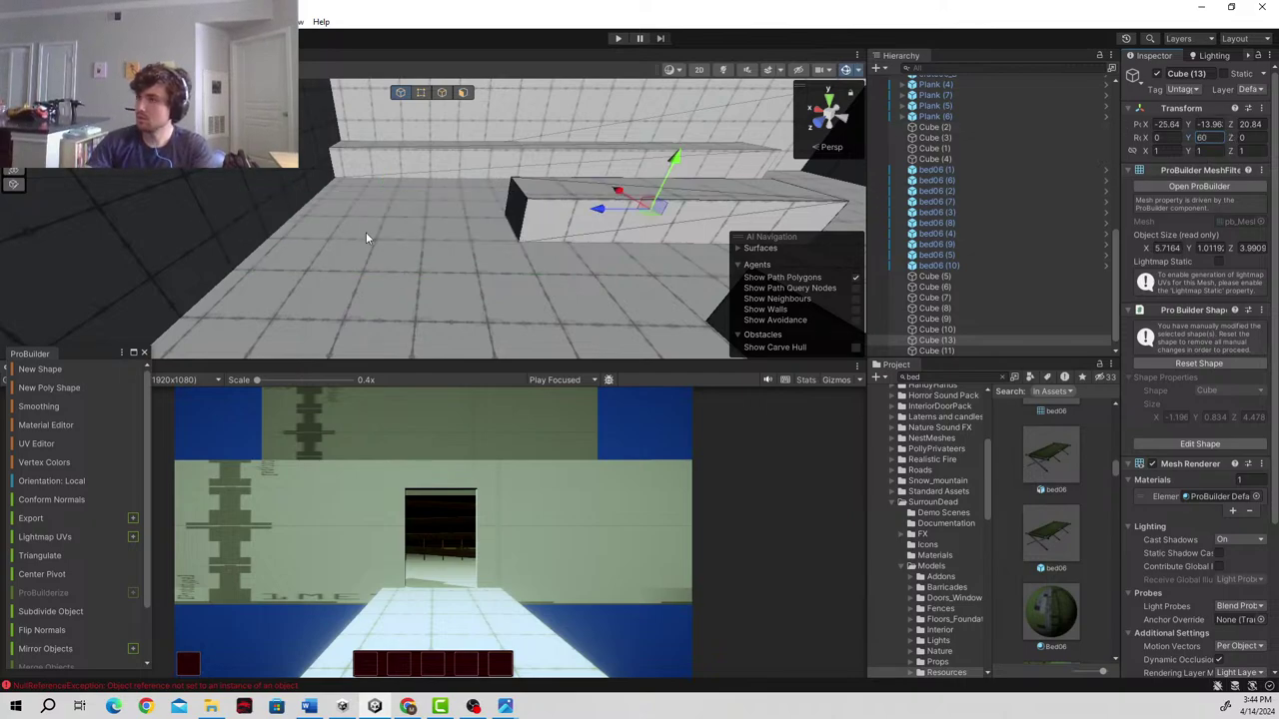
pyautogui.moveTo(656, 212); pyautogui.dragTo(426, 268)
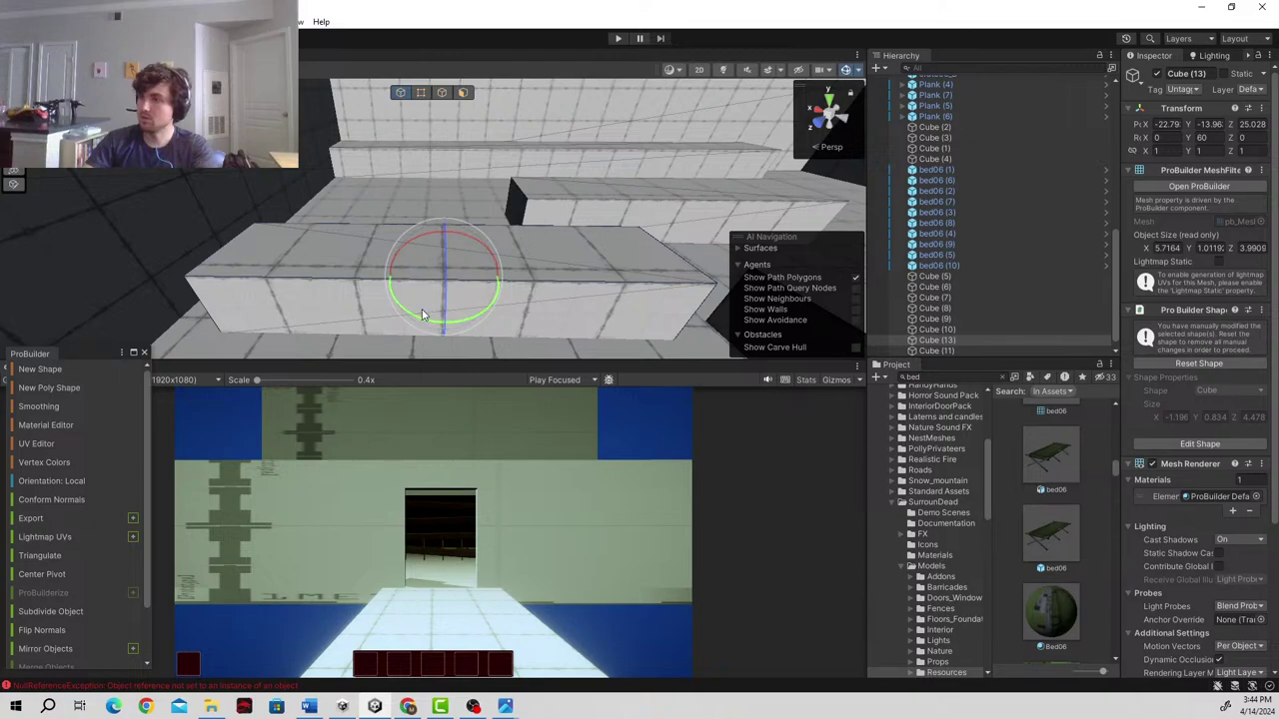
pyautogui.moveTo(421, 308); pyautogui.dragTo(463, 320)
pyautogui.hotkey('ctrl', 'z')
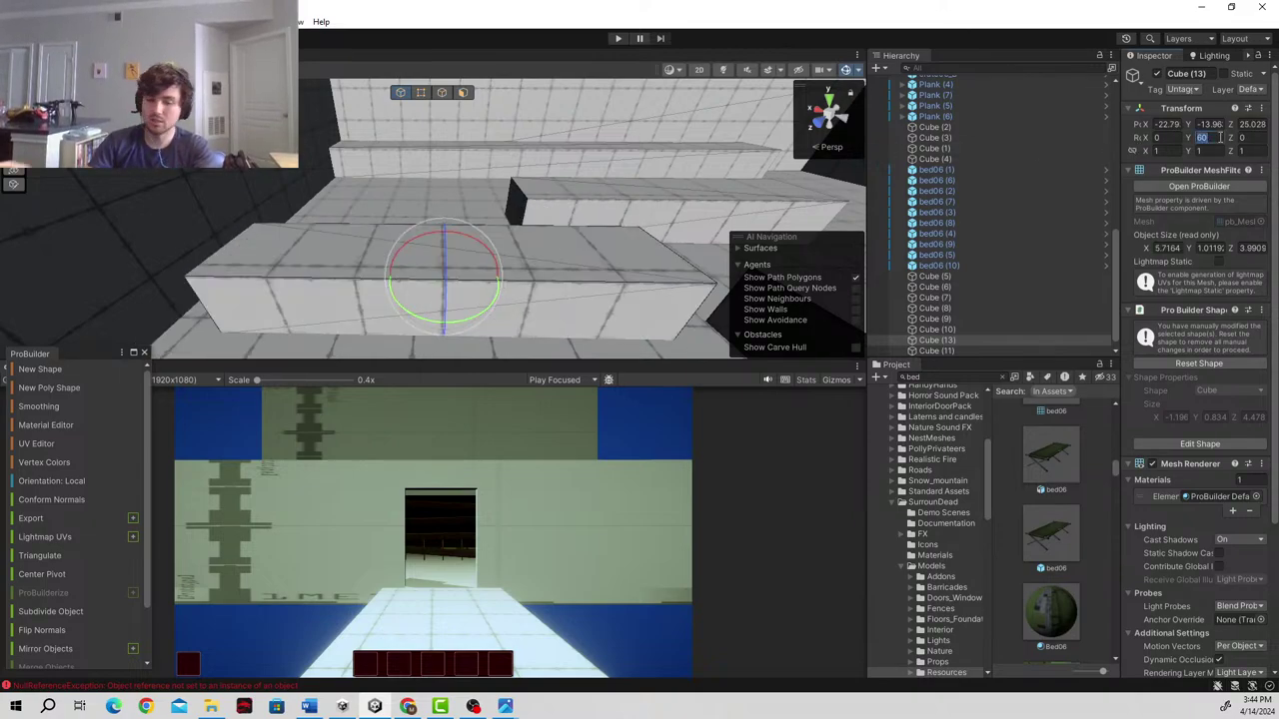
pyautogui.write('-30')
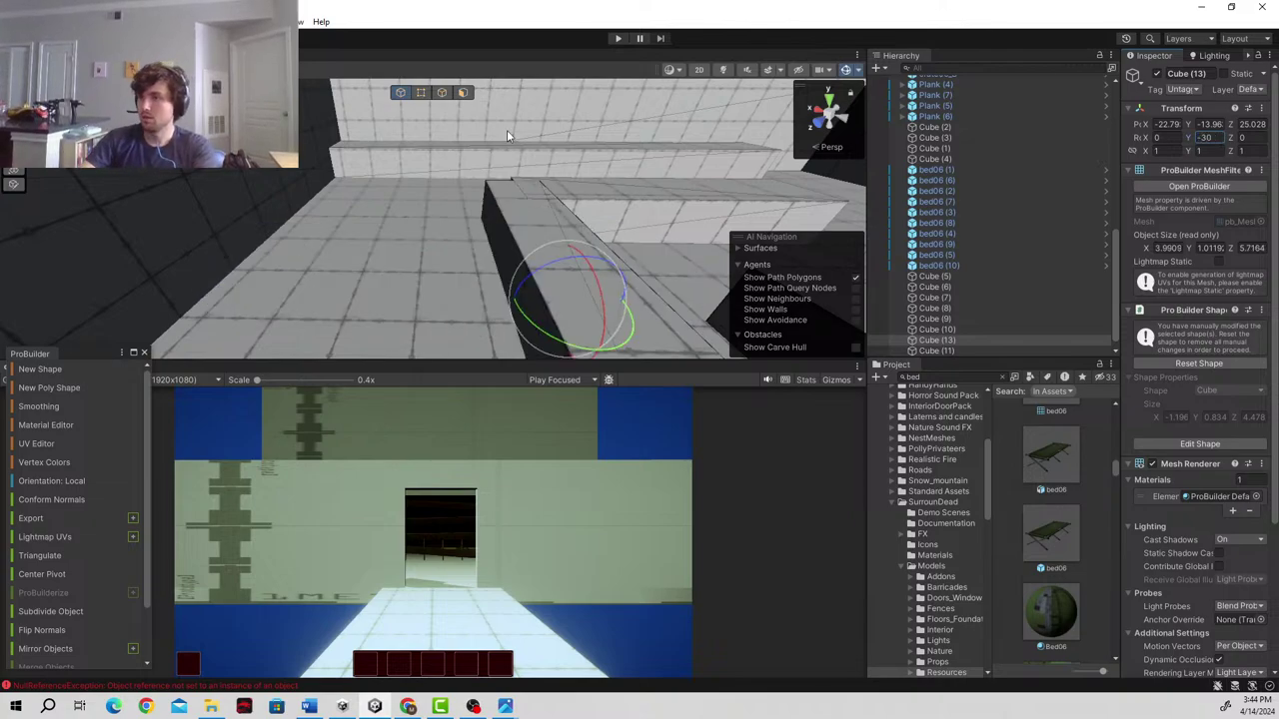
# - Move the rotated counter flush against the room's end wall, perpendicular to the islands
pyautogui.write('w')
pyautogui.moveTo(563, 304); pyautogui.dragTo(270, 249)
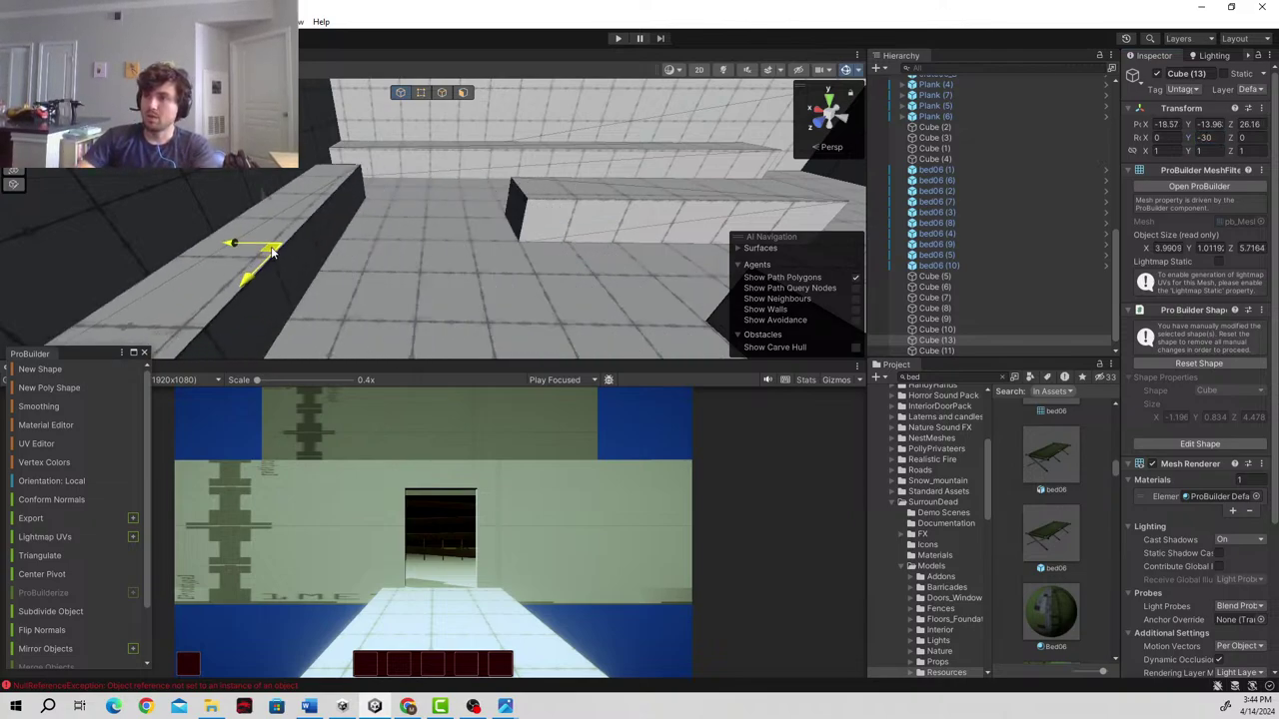
pyautogui.press('f')
pyautogui.moveTo(376, 179); pyautogui.dragTo(343, 145, button='right')
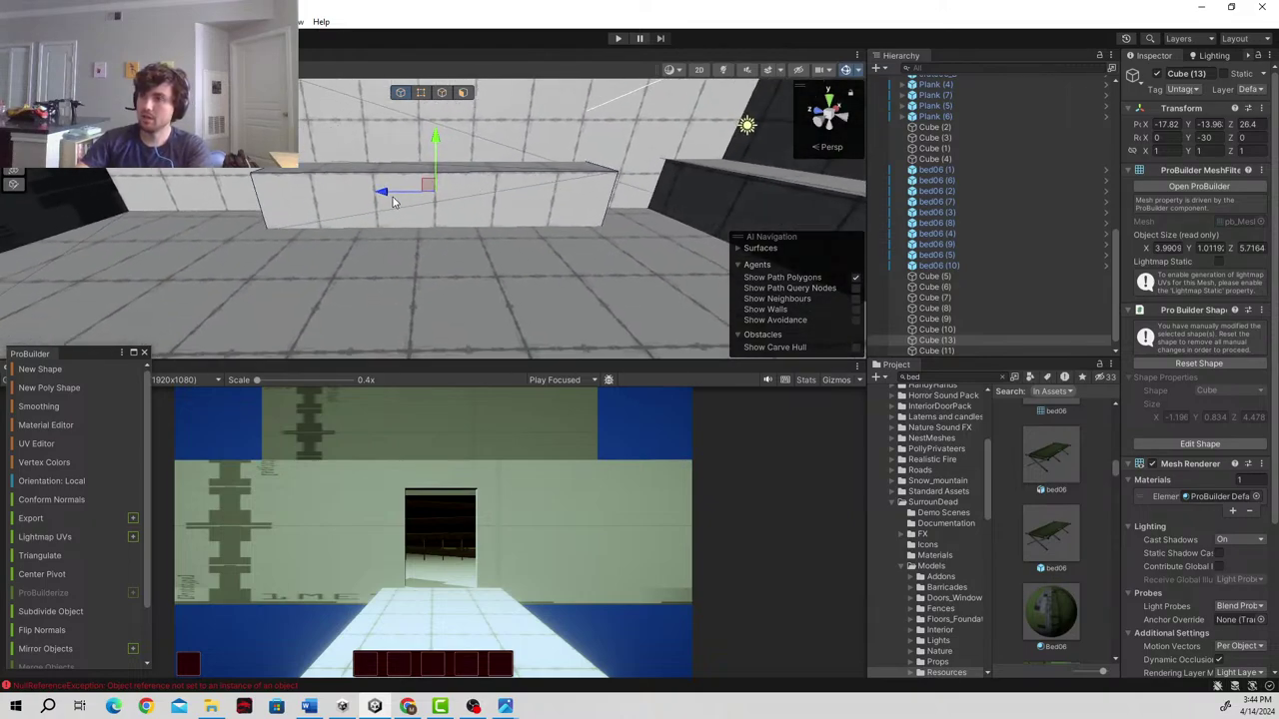
# - Shorten the end-wall counter into a compact block by moving its end face inward along the wall
pyautogui.press('e')
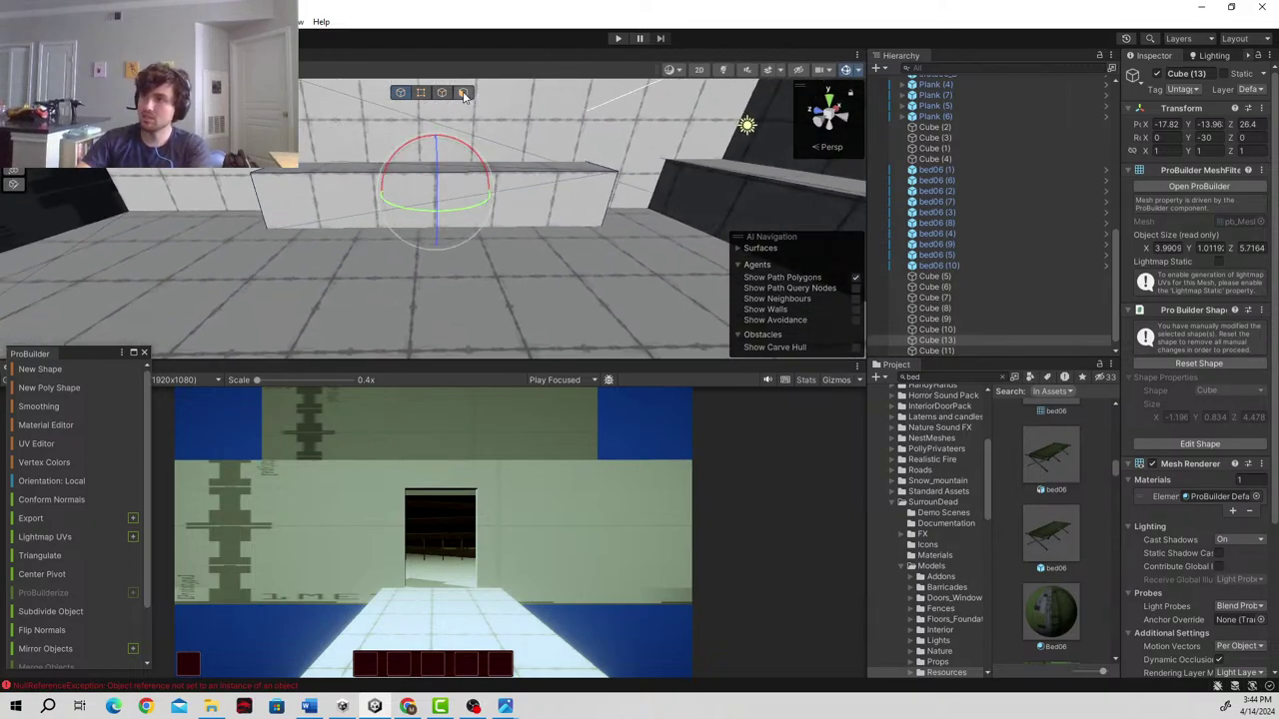
pyautogui.keyDown('alt'); pyautogui.moveTo(449, 91); pyautogui.dragTo(486, 152); pyautogui.keyUp('alt')
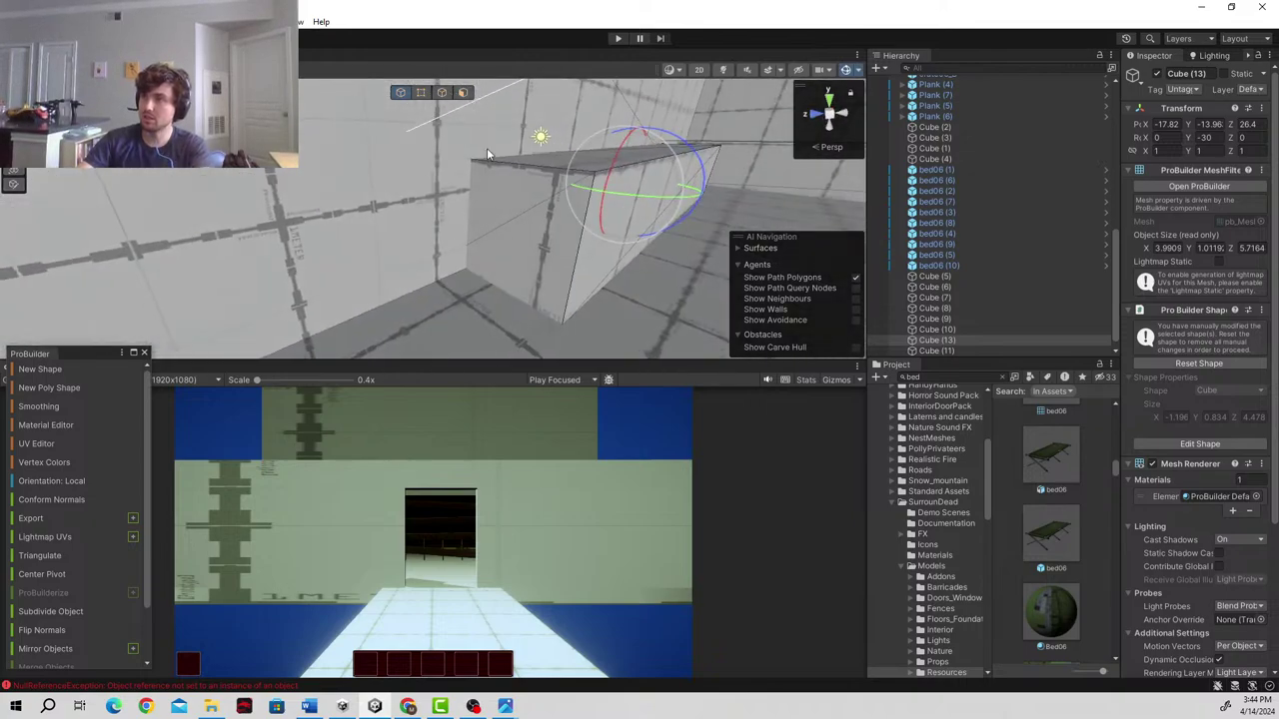
pyautogui.click(463, 93)
pyautogui.click(514, 245)
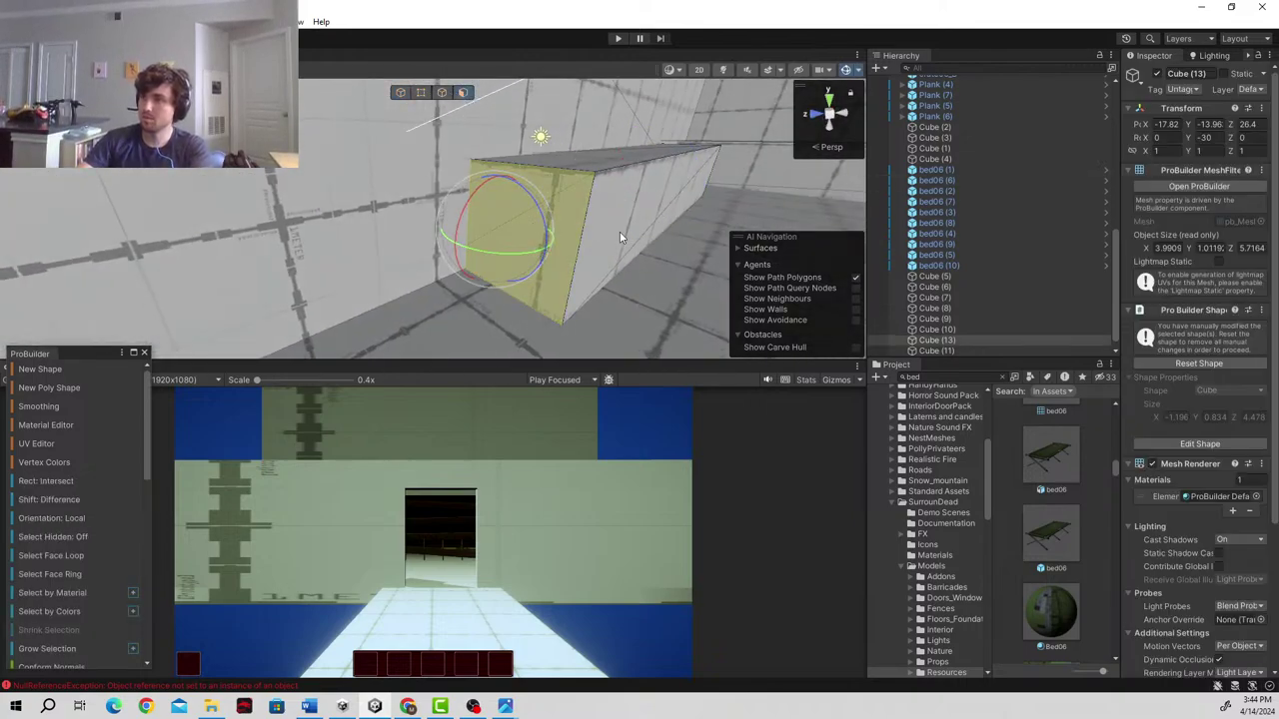
pyautogui.moveTo(620, 236); pyautogui.dragTo(548, 268, button='right')
pyautogui.press('w')
pyautogui.click(325, 219)
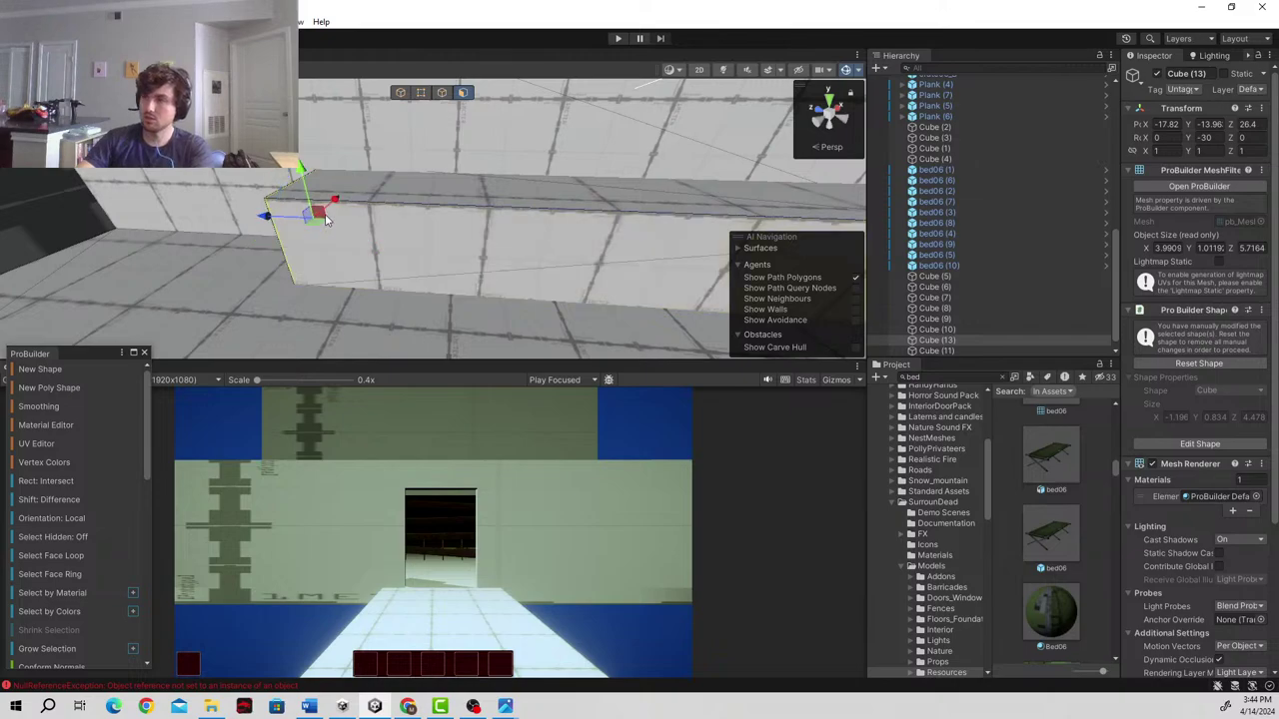
pyautogui.moveTo(268, 219); pyautogui.dragTo(516, 220)
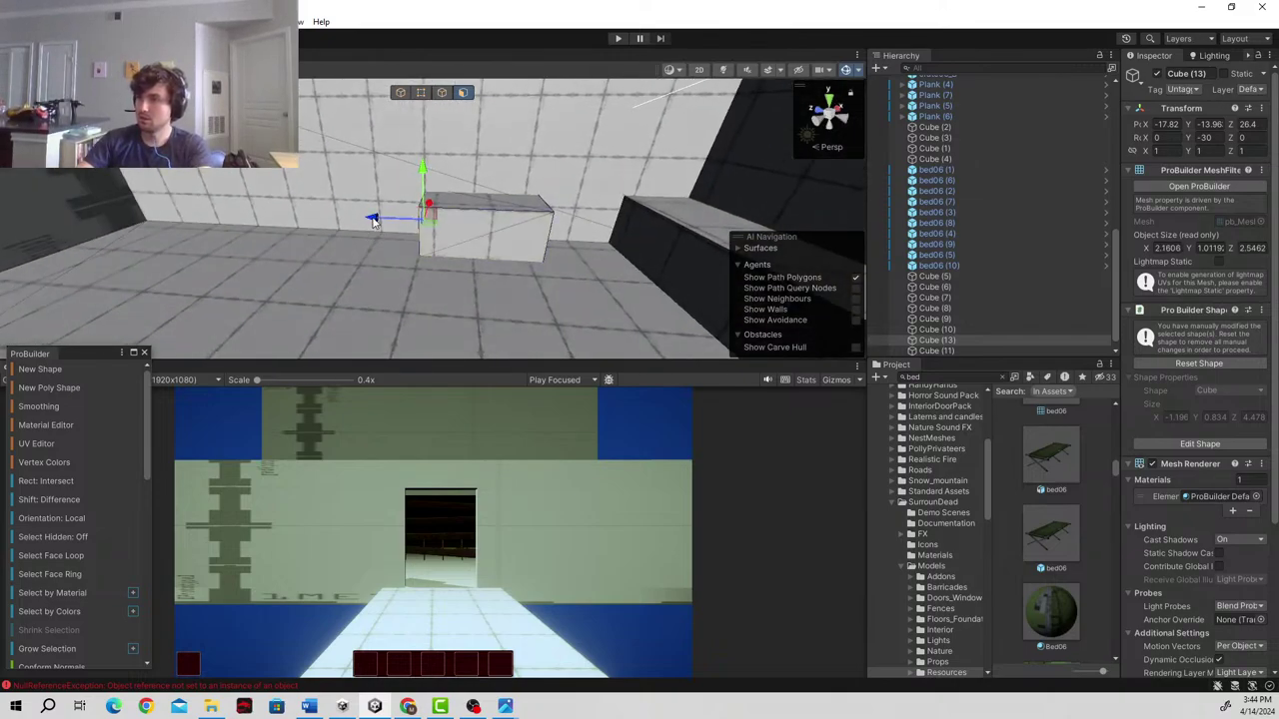
pyautogui.moveTo(372, 220); pyautogui.dragTo(513, 116)
# - Raise the end-wall block's top face until the block is about 2.82 units tall
pyautogui.click(502, 225)
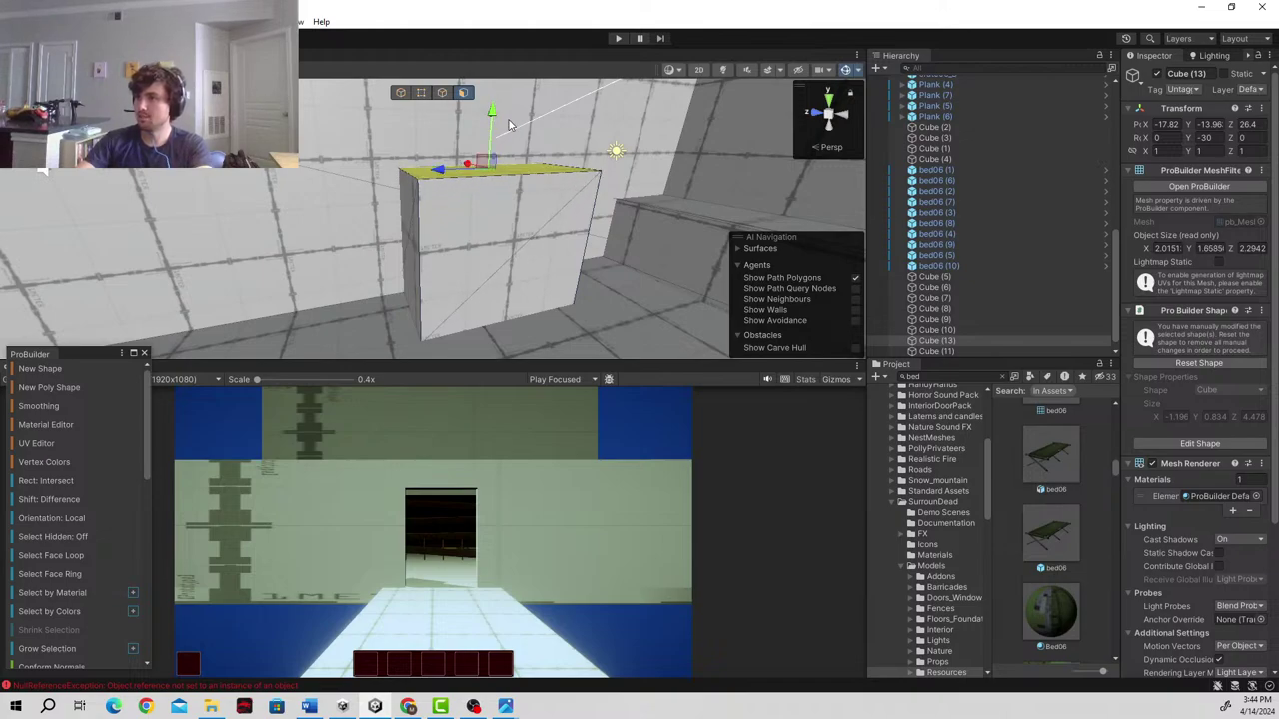
pyautogui.scroll(-3, 601, 261)
pyautogui.moveTo(650, 255)
pyautogui.keyDown('alt'); pyautogui.mouseDown()
pyautogui.moveTo(770, 258)
pyautogui.moveTo(659, 240)
pyautogui.mouseUp(); pyautogui.keyUp('alt')
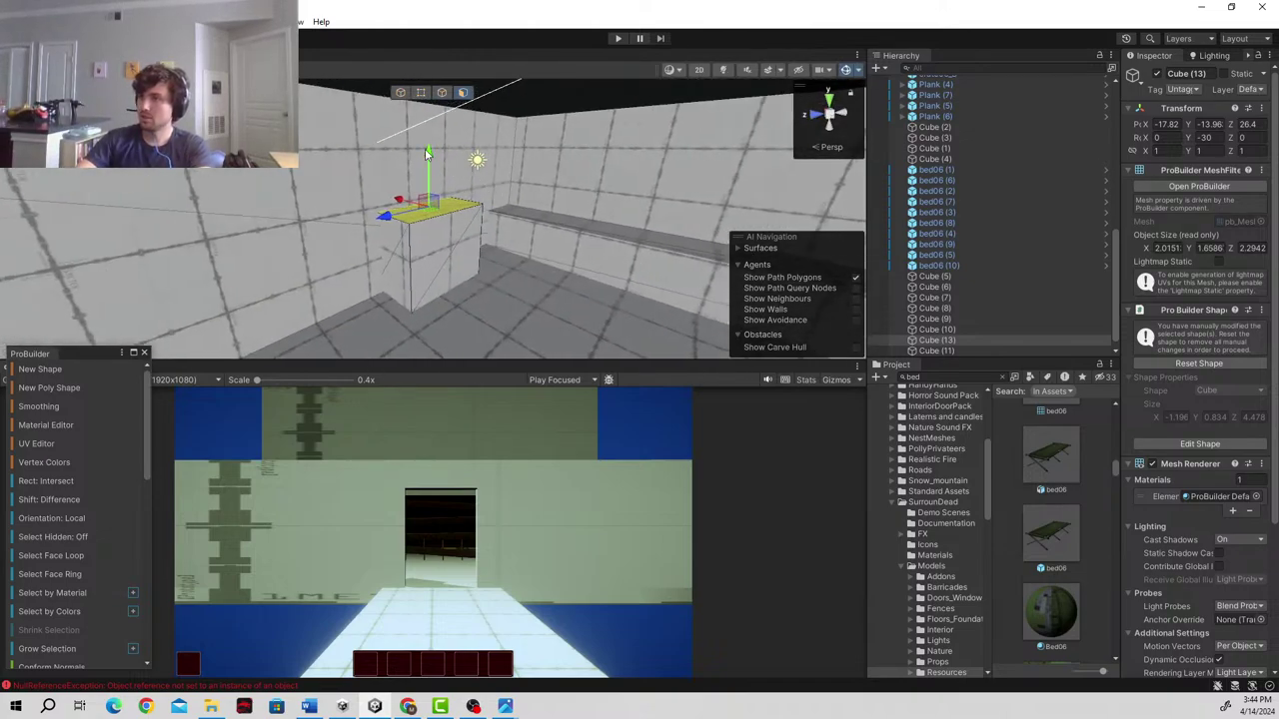
pyautogui.moveTo(425, 153); pyautogui.dragTo(439, 95)
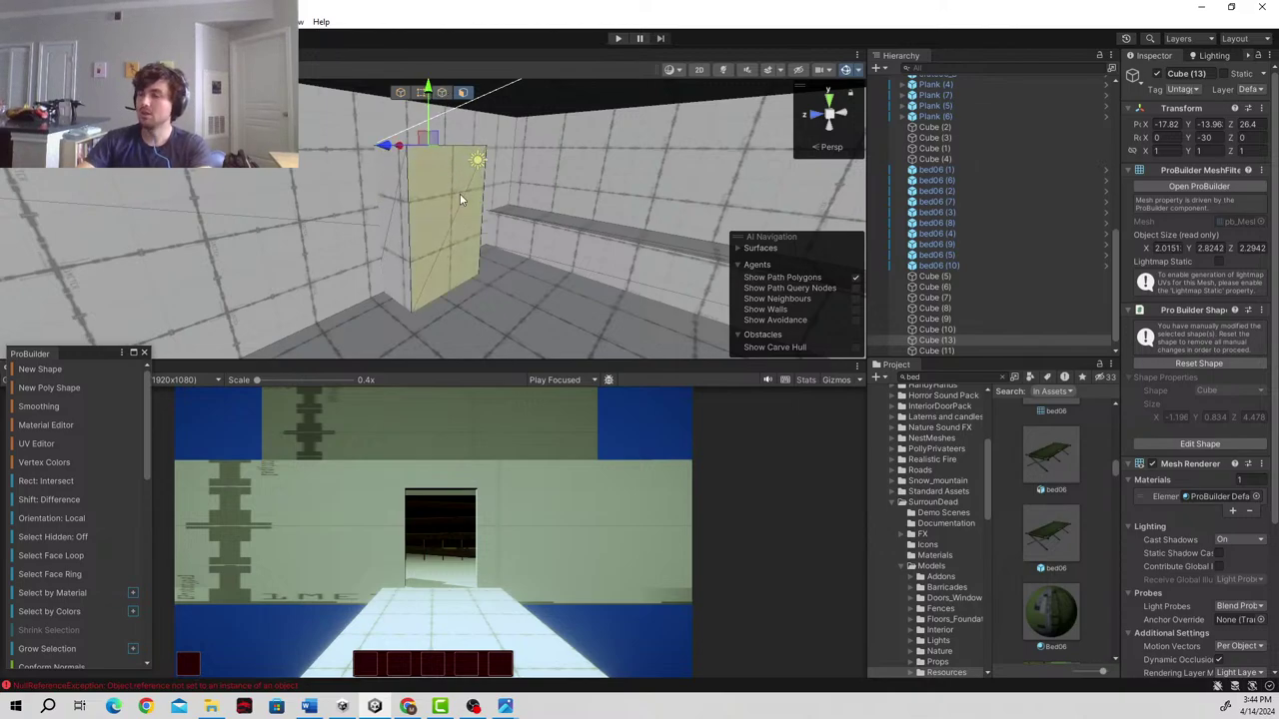
# - Compare the room around the tall end-wall block with the restaurant kitchen floor plan image
pyautogui.moveTo(382, 272); pyautogui.dragTo(466, 228, button='right')
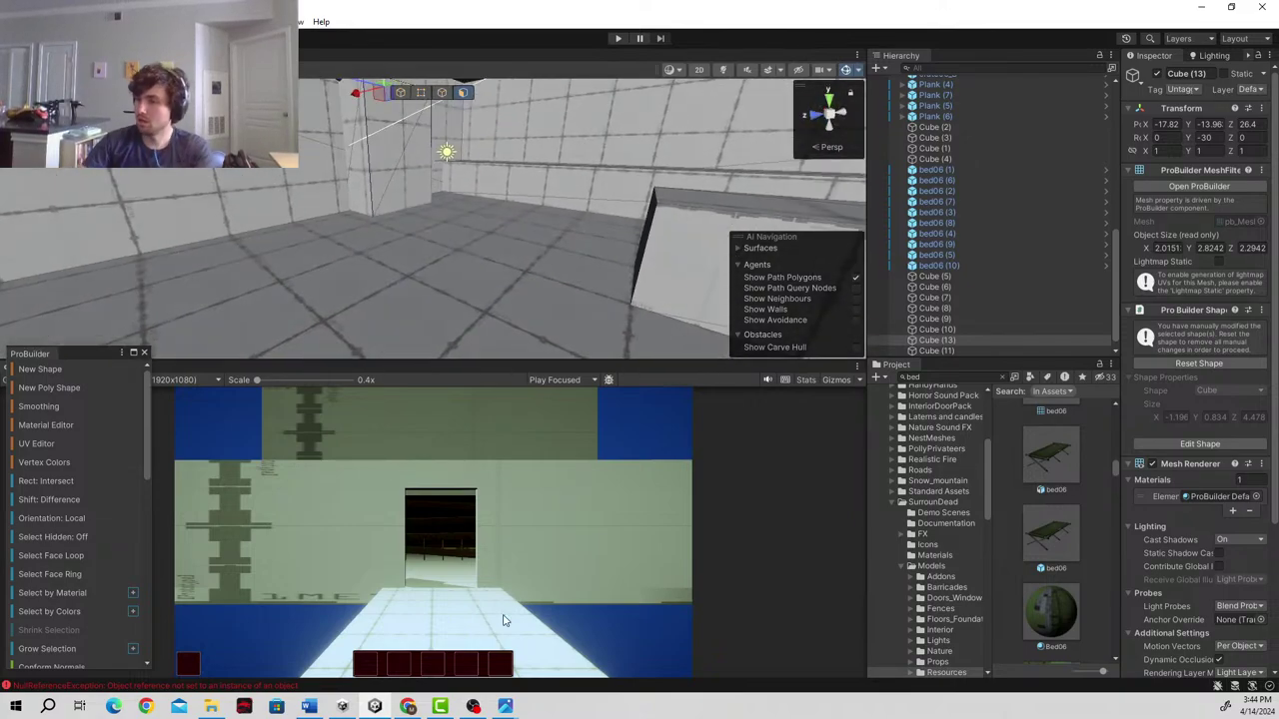
pyautogui.moveTo(505, 706)
pyautogui.moveTo(582, 636)
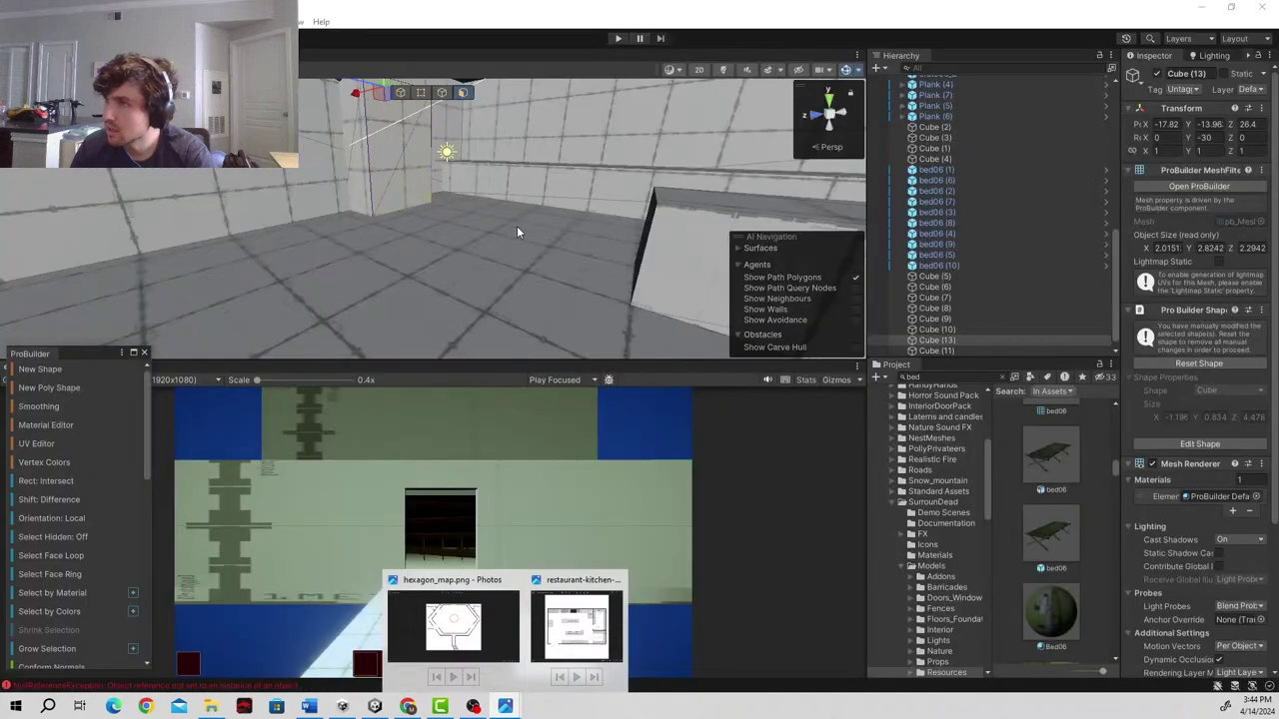
# - Raise the end-wall block's top to about 2.89 units and slide the whole block along the wall to X -18.17, Z 27
pyautogui.moveTo(517, 226); pyautogui.dragTo(411, 125, button='right')
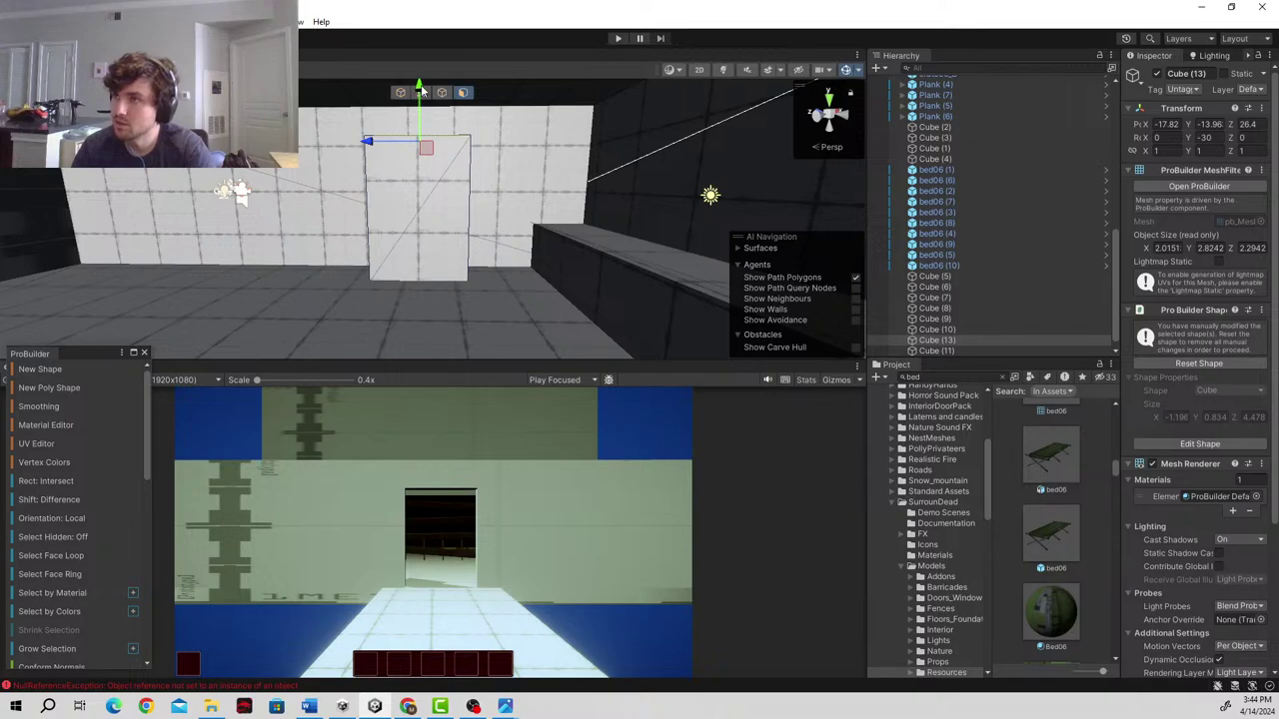
pyautogui.click(400, 93)
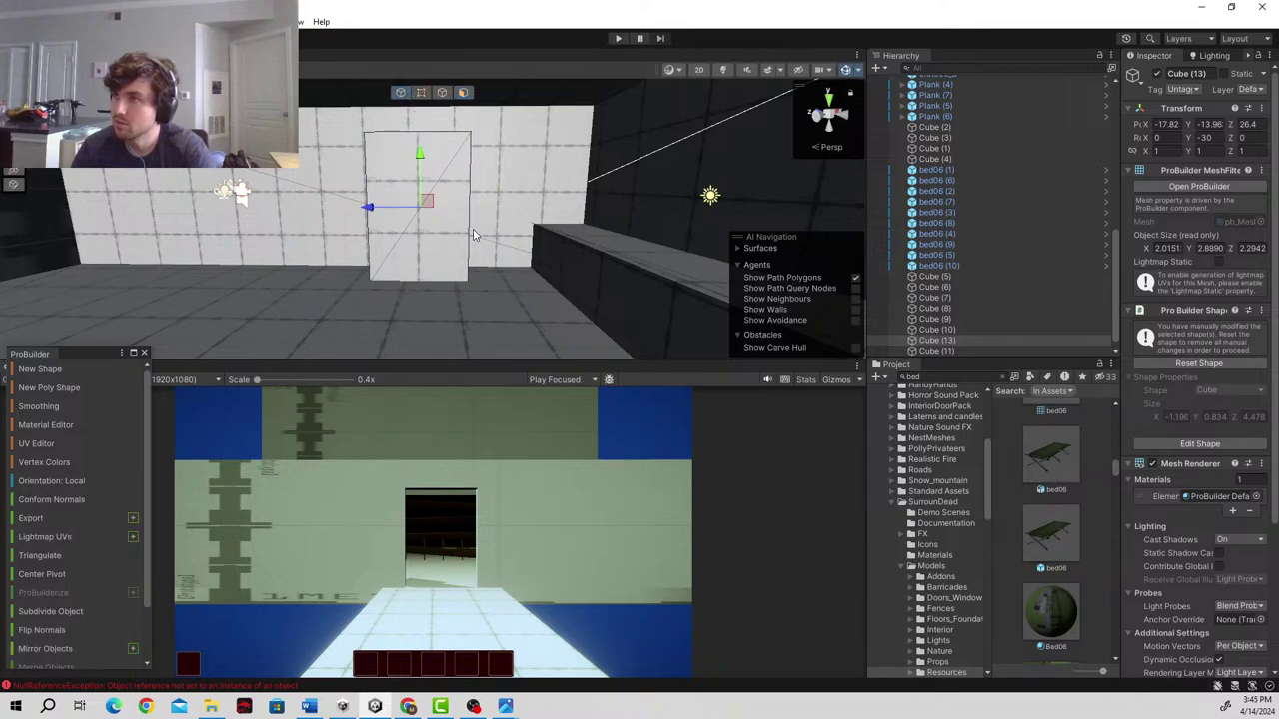
pyautogui.press('s')
pyautogui.moveTo(486, 214); pyautogui.dragTo(418, 218, button='right')
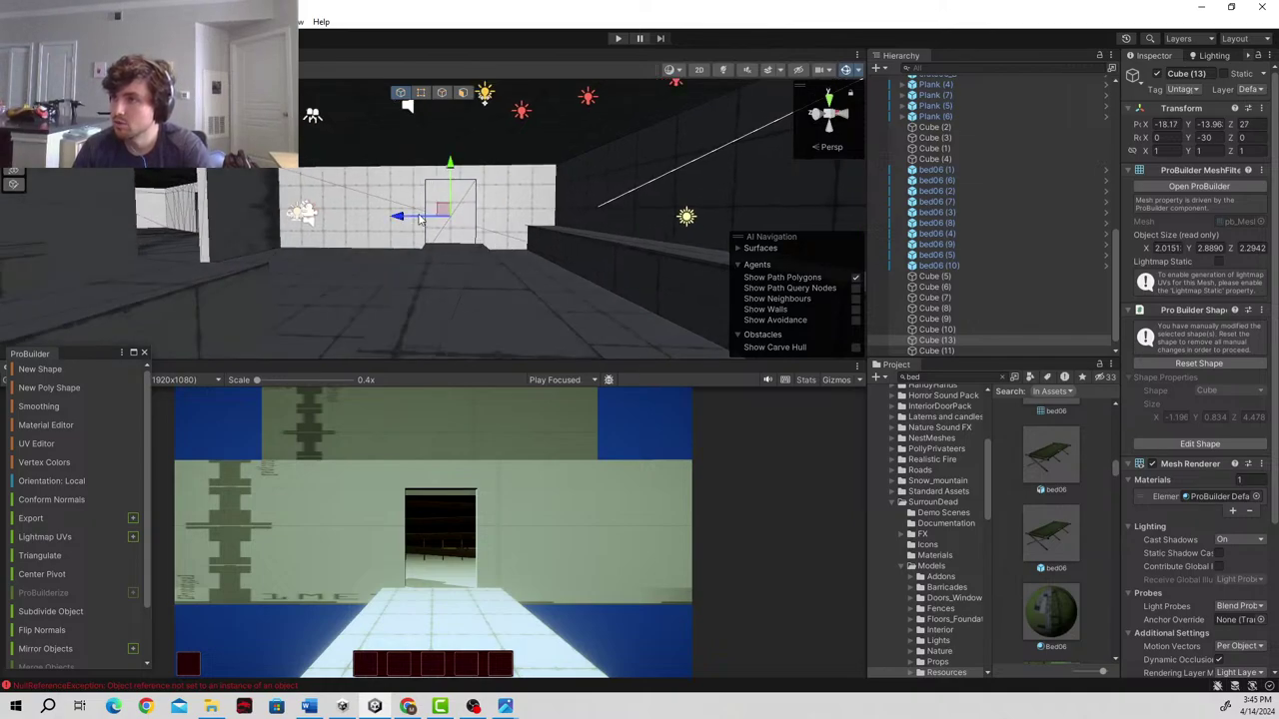
pyautogui.scroll(-5, 419, 217)
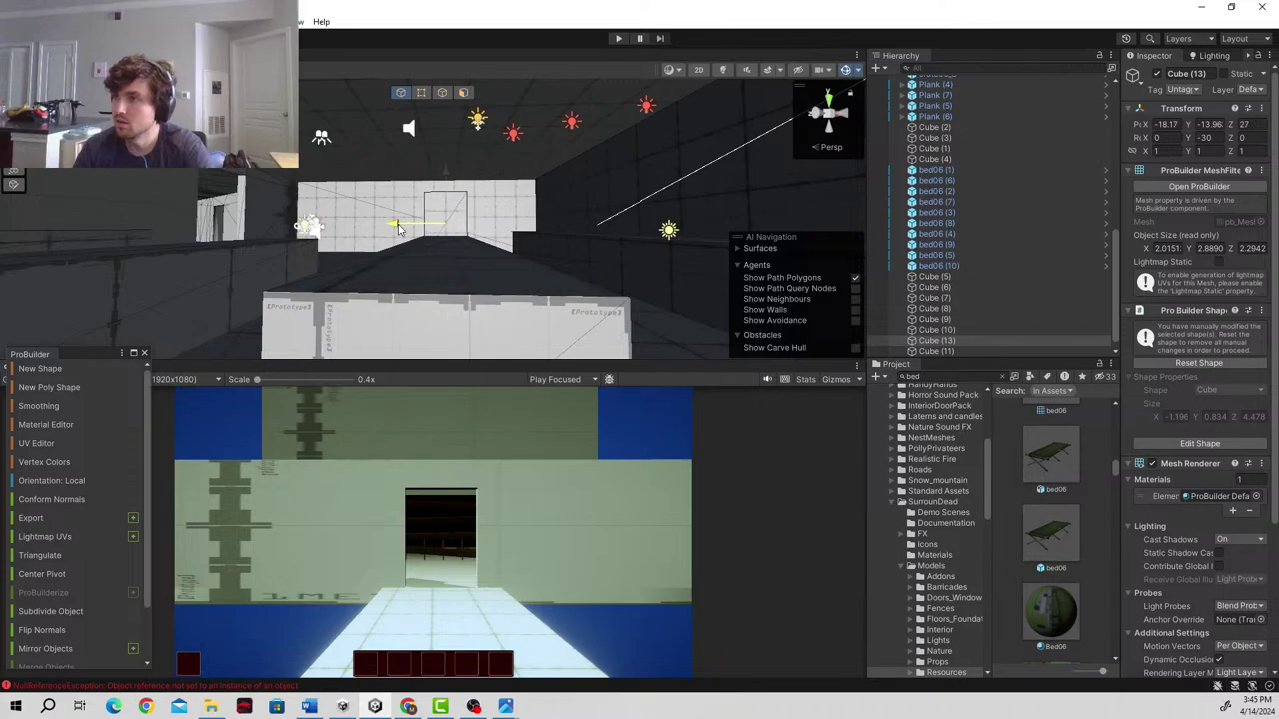
# - Check the floor plan and try to shift the tall end-wall block's narrow side face along the wall
pyautogui.moveTo(506, 708)
pyautogui.moveTo(582, 640)
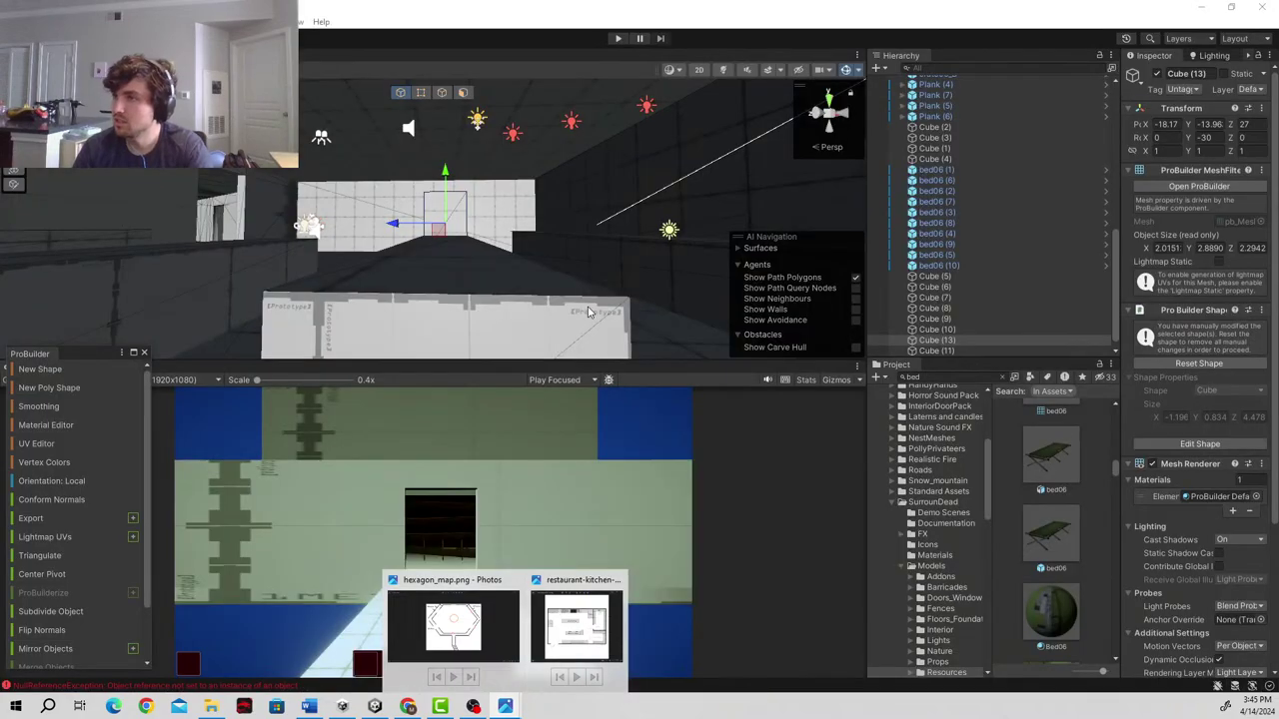
pyautogui.press('w')
pyautogui.moveTo(520, 258); pyautogui.dragTo(583, 307, button='right')
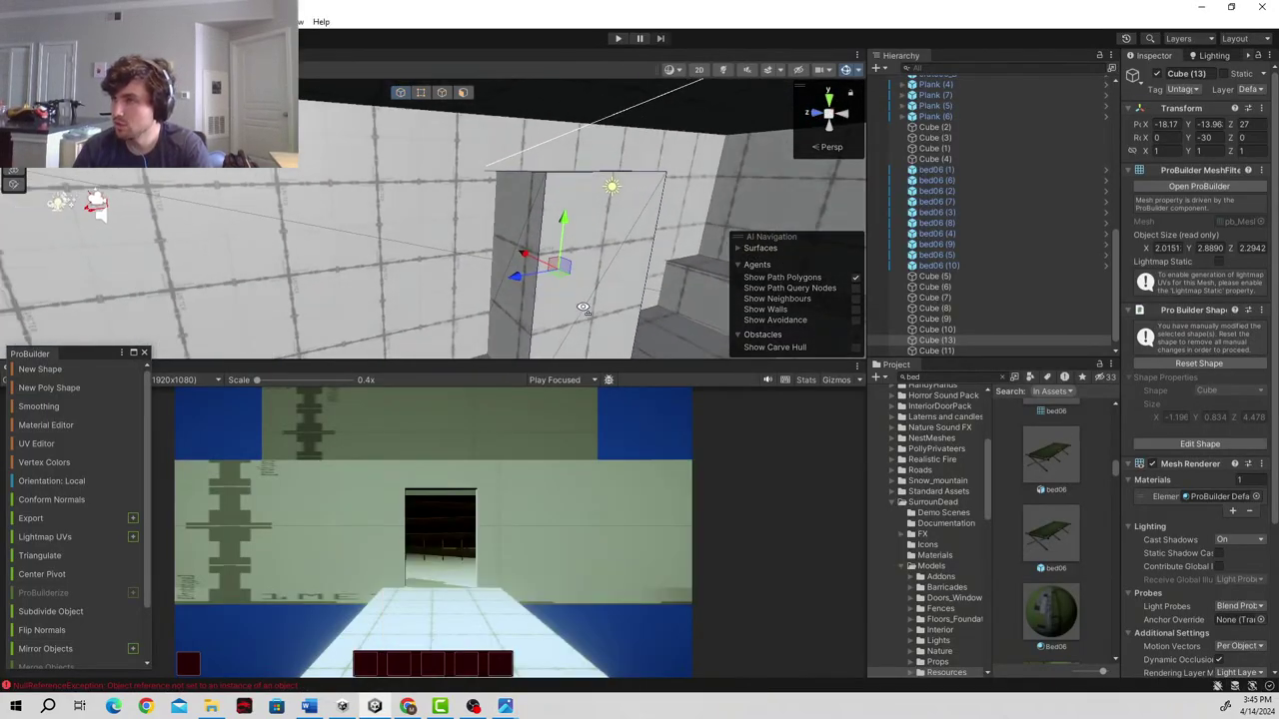
pyautogui.click(462, 93)
pyautogui.click(525, 238)
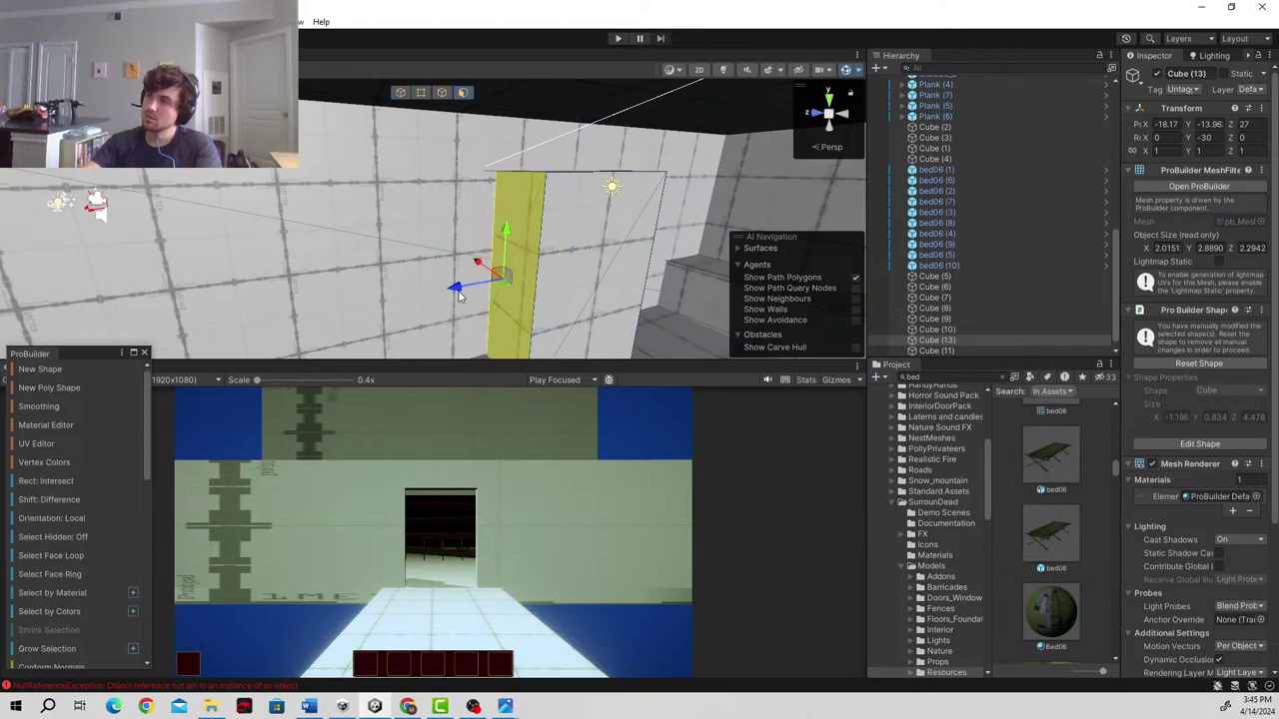
pyautogui.moveTo(458, 293); pyautogui.dragTo(464, 292)
pyautogui.hotkey('ctrl', 'z')
# - Start a play test of the level and close the floating ProBuilder window
pyautogui.moveTo(602, 260); pyautogui.dragTo(1025, 228, button='right')
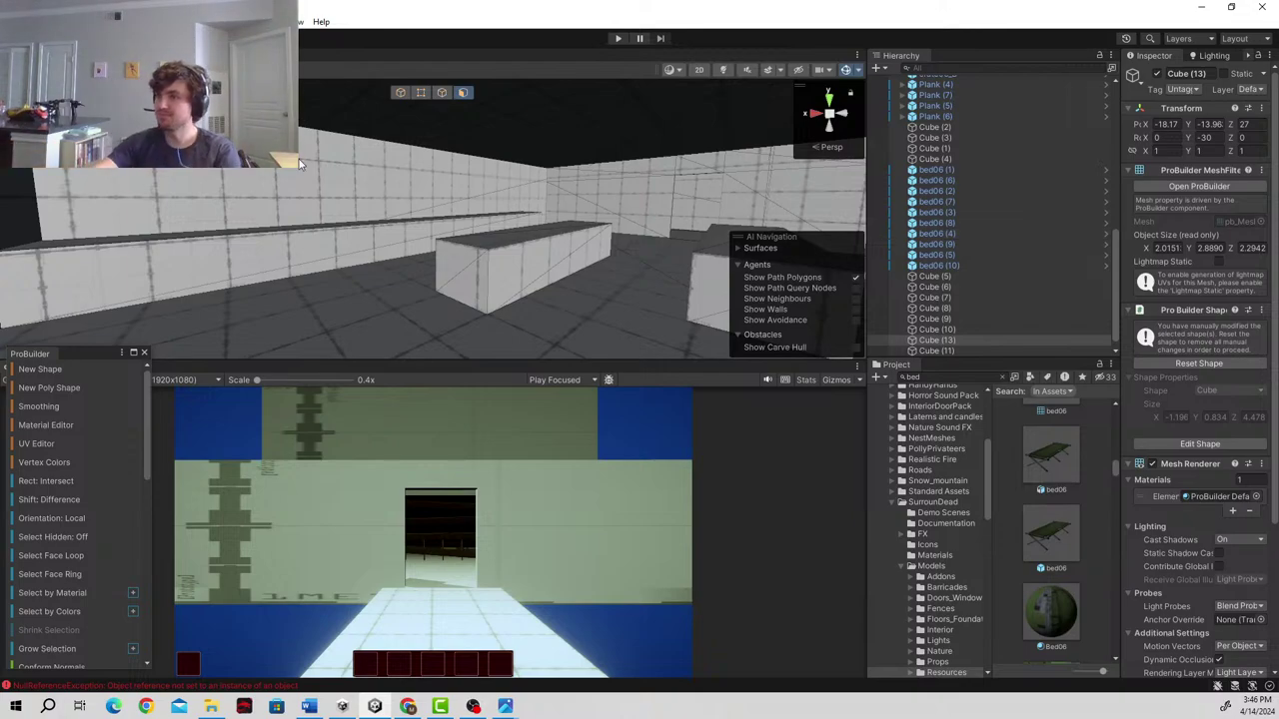
pyautogui.moveTo(440, 285); pyautogui.dragTo(685, 280, button='right')
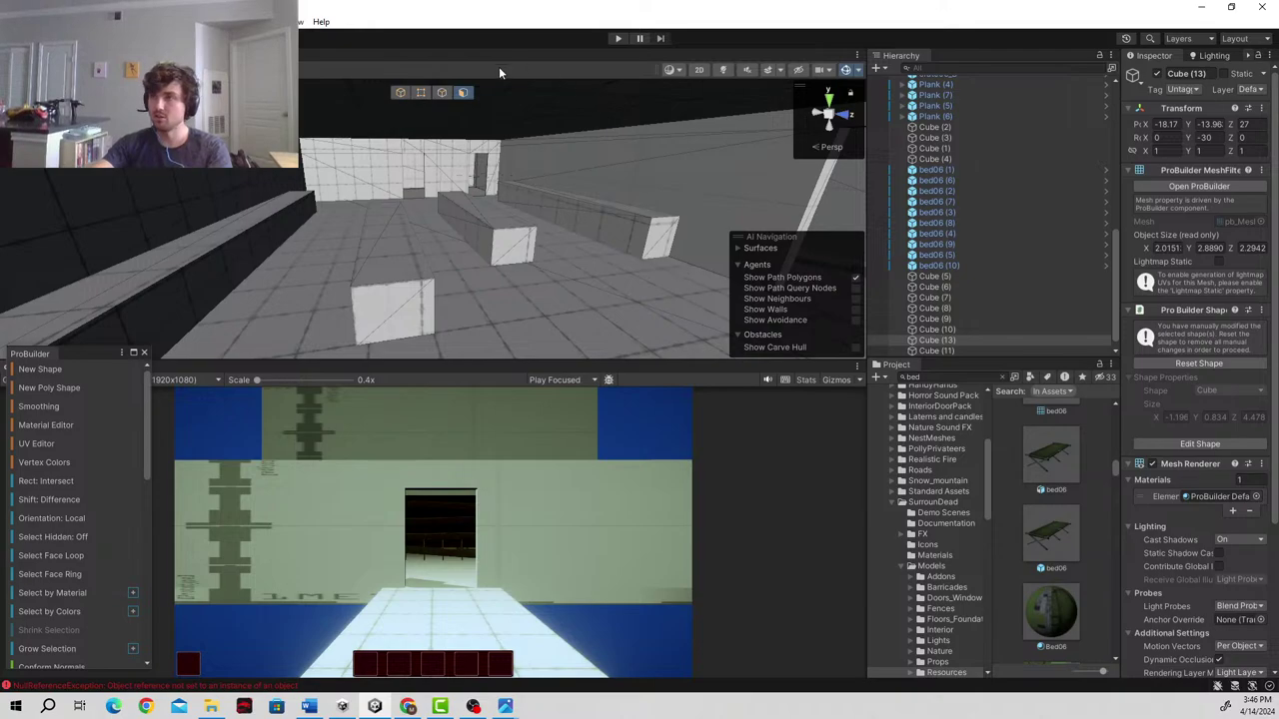
pyautogui.click(616, 37)
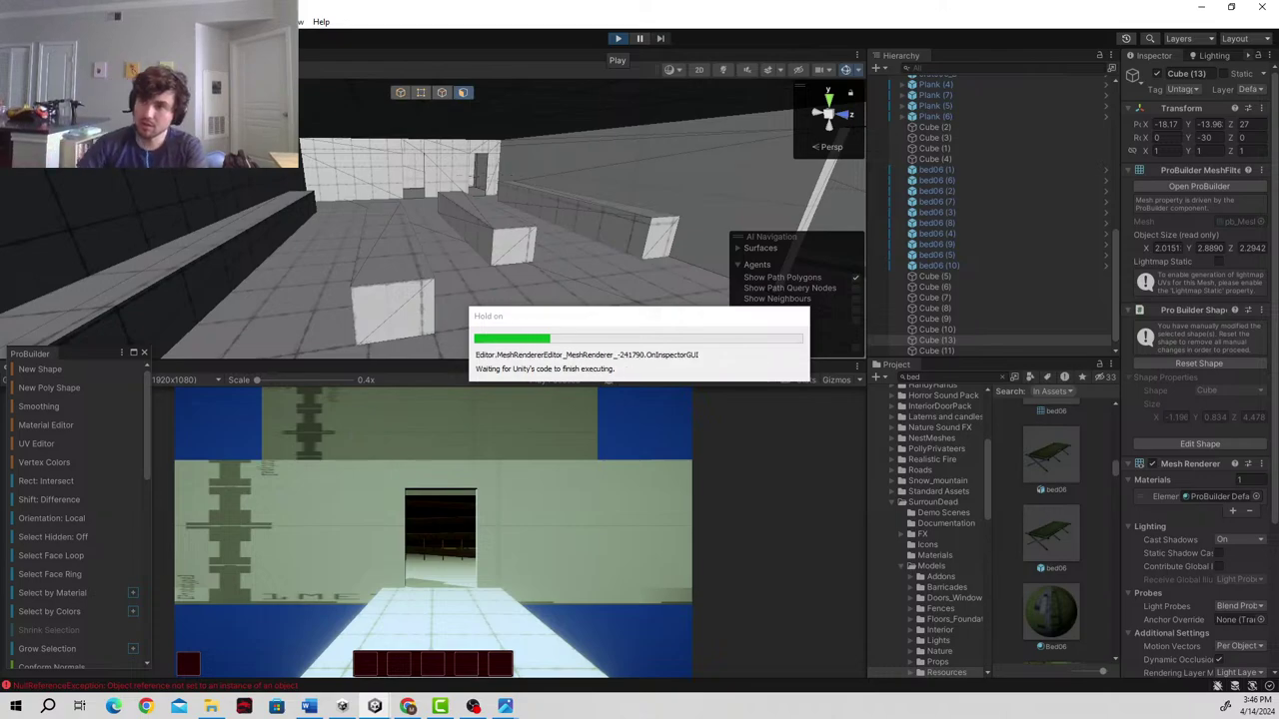
pyautogui.click(145, 353)
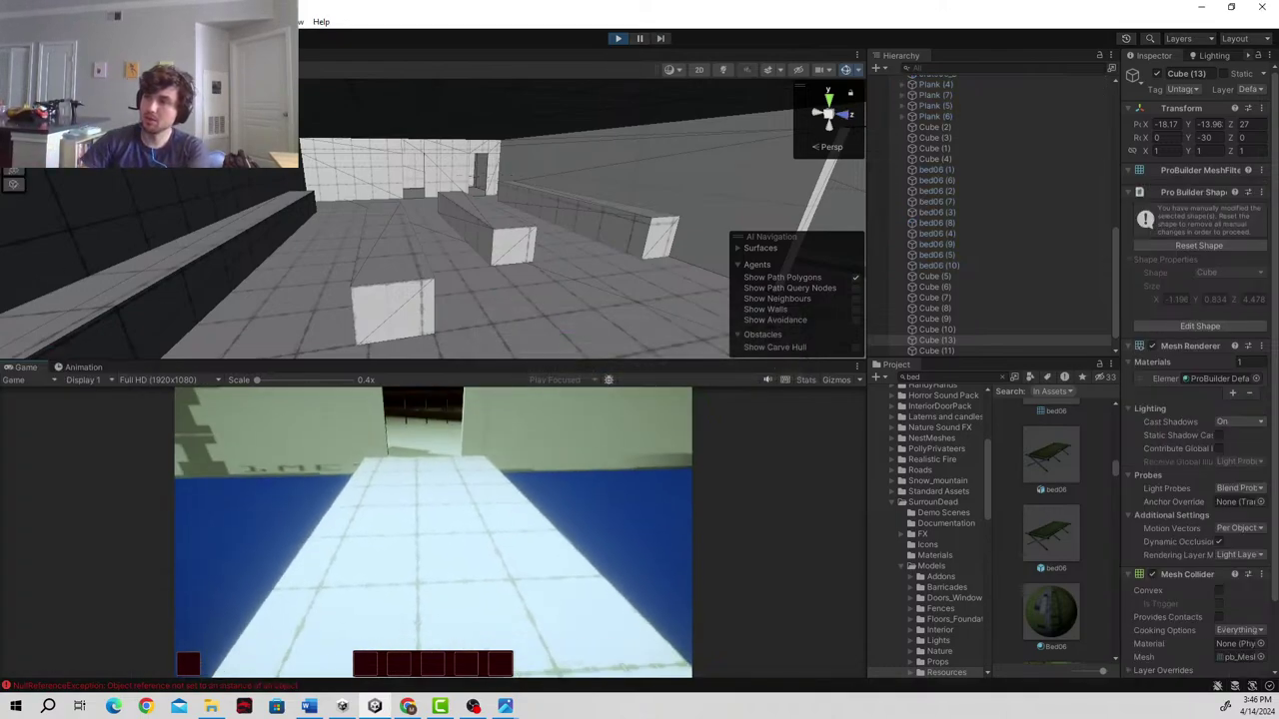
# - Walk the player through the boarded entrance area into the kitchen, past the counters to the end-wall blocks, and back along the islands
pyautogui.press('w')
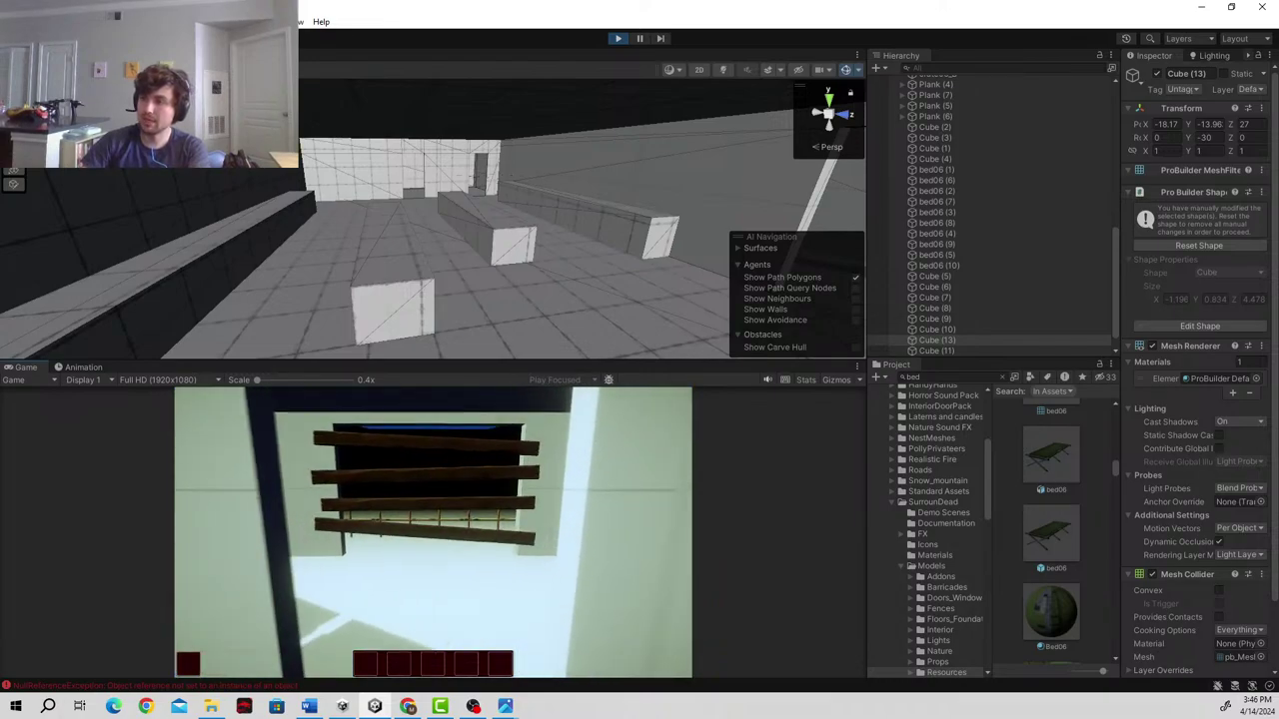
pyautogui.press('w')
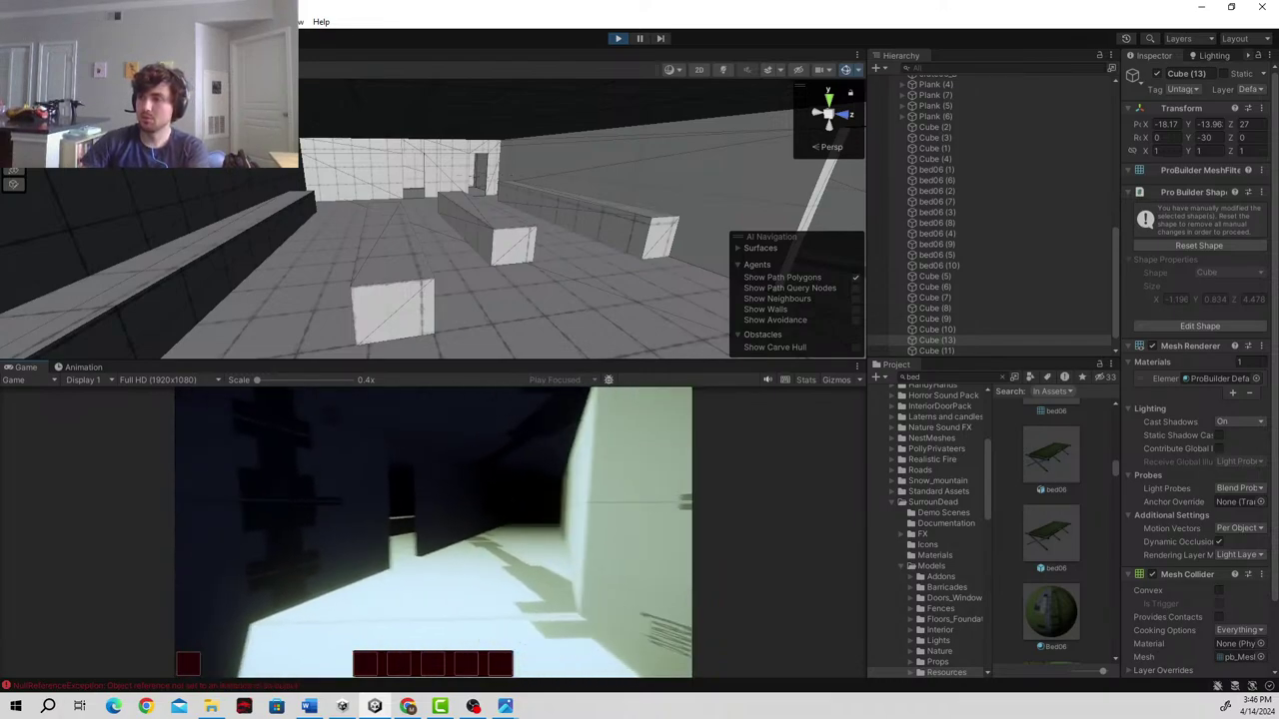
pyautogui.press('w')
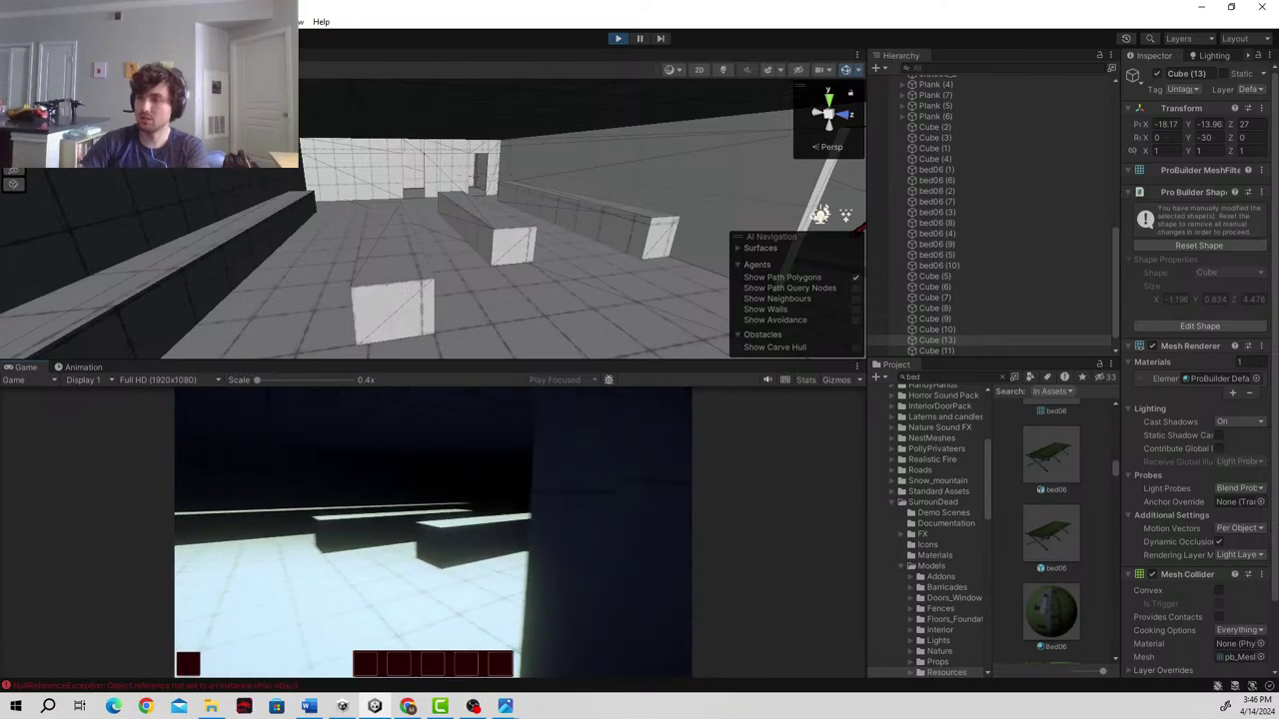
pyautogui.press('w')
pyautogui.press('w')
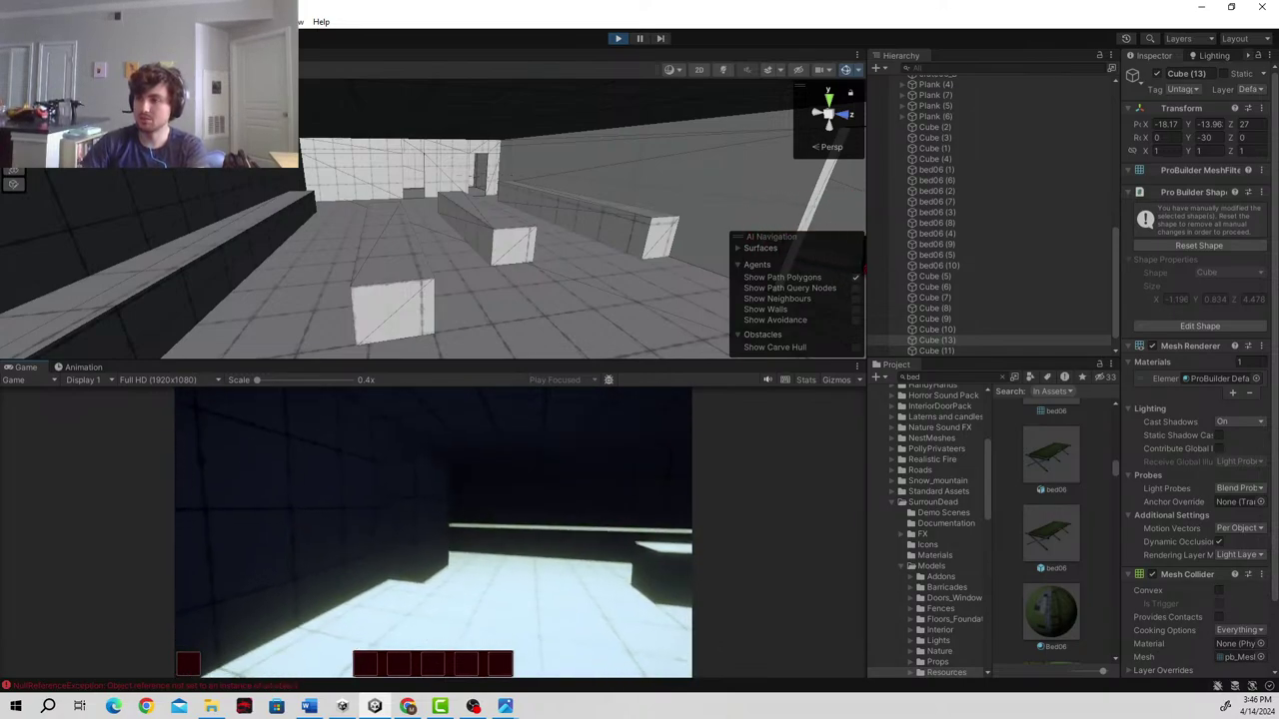
pyautogui.press('w')
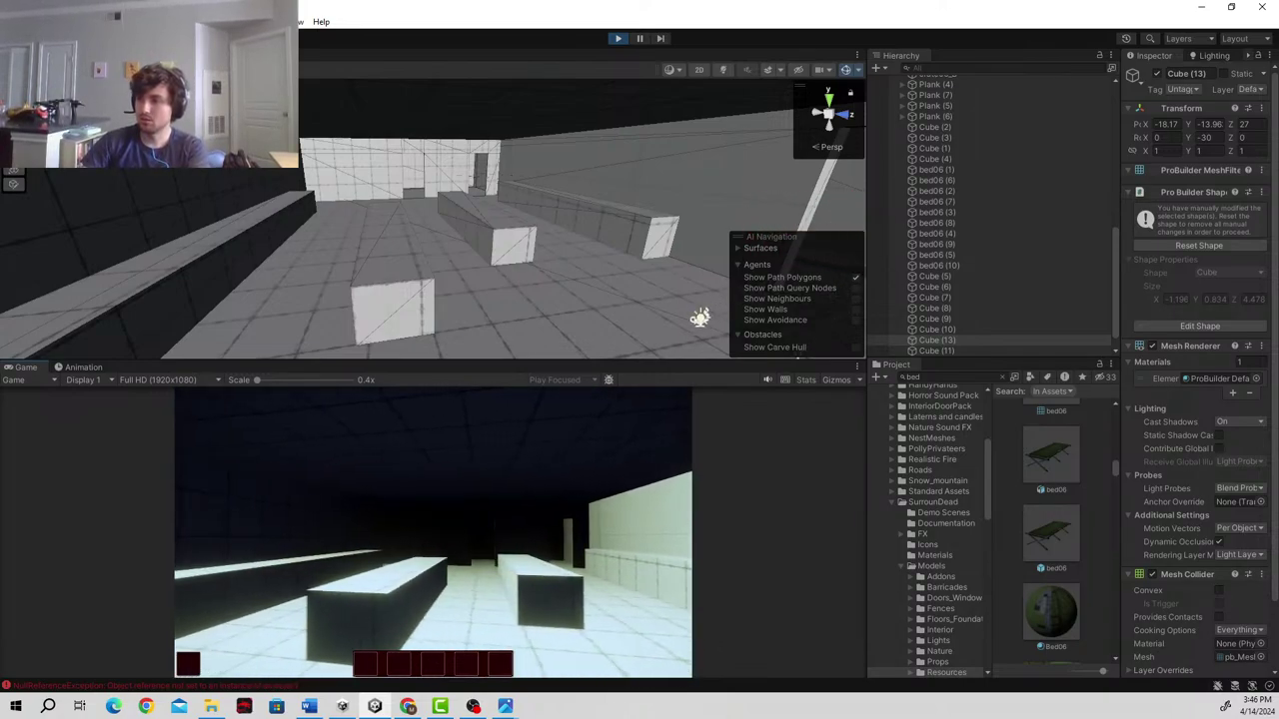
pyautogui.press('w')
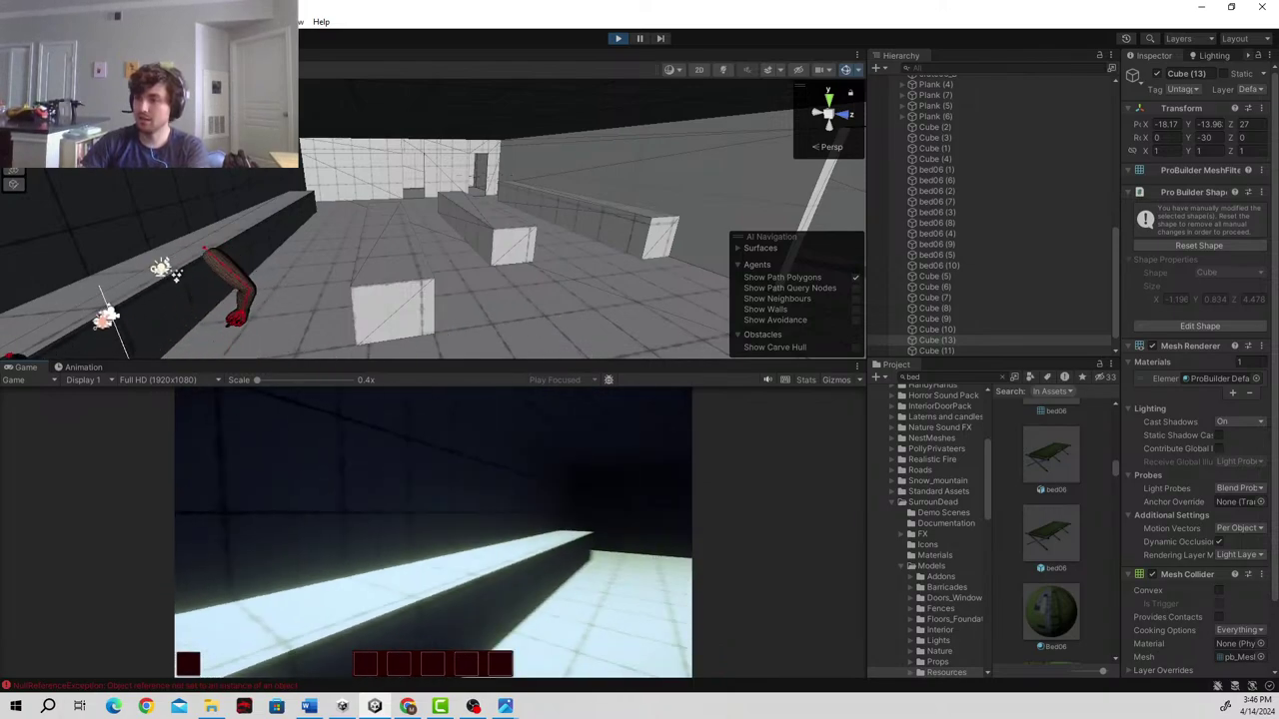
pyautogui.press('w')
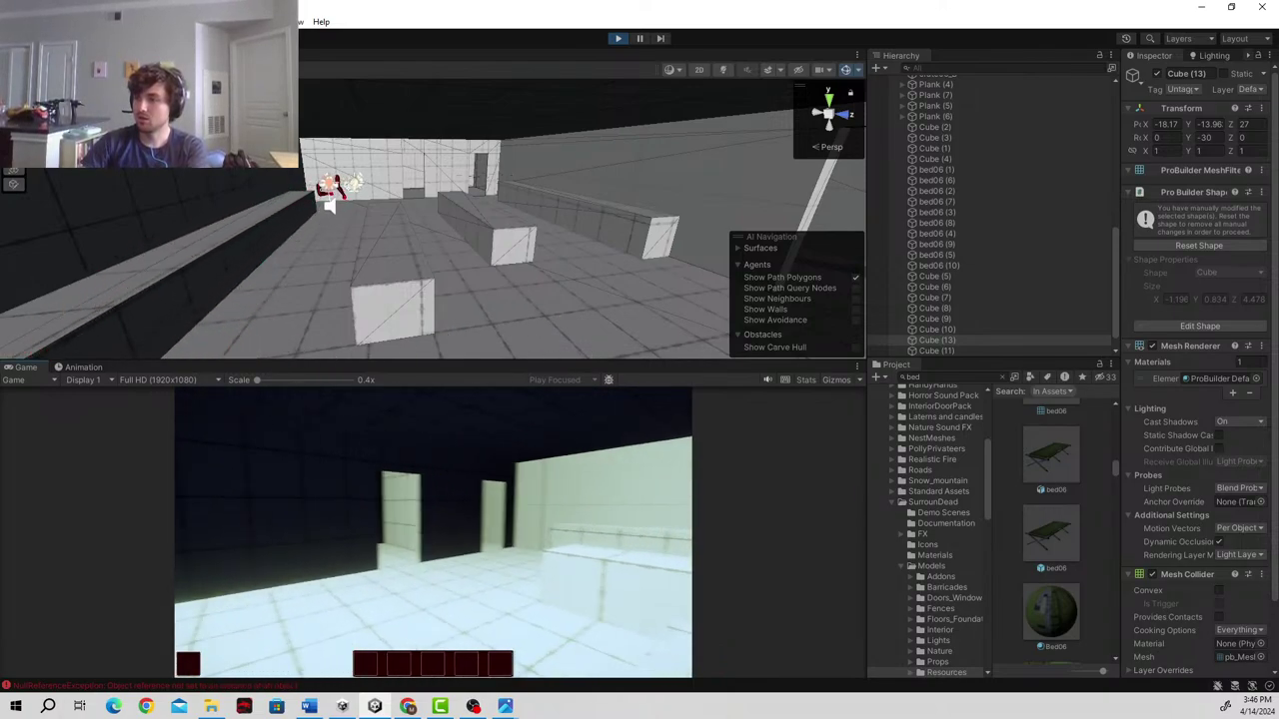
pyautogui.press('w')
pyautogui.press('w')
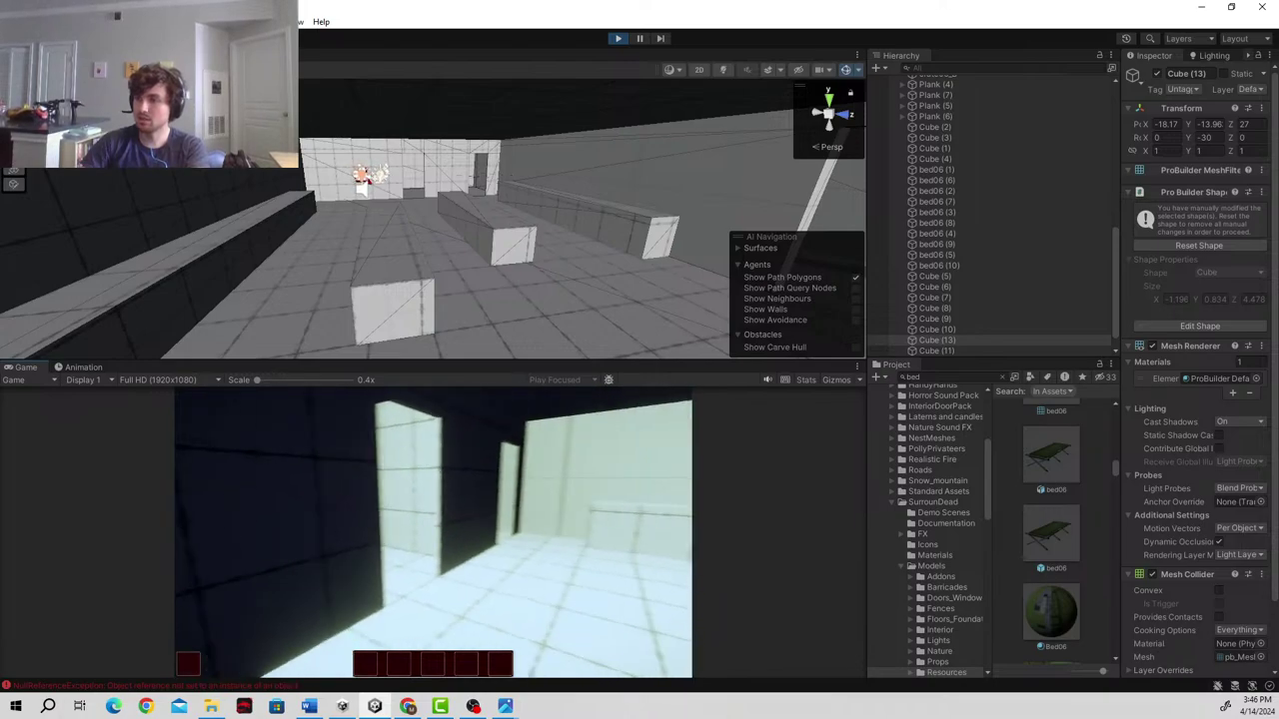
pyautogui.press('w')
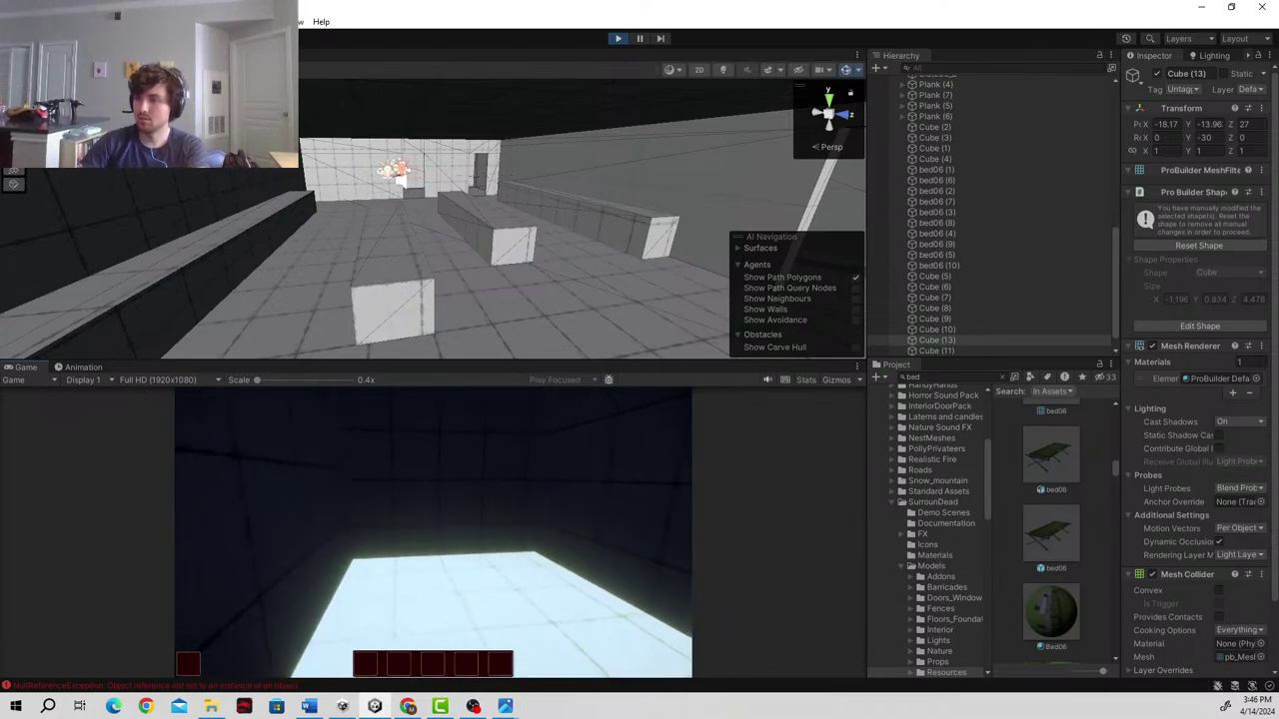
pyautogui.press('w')
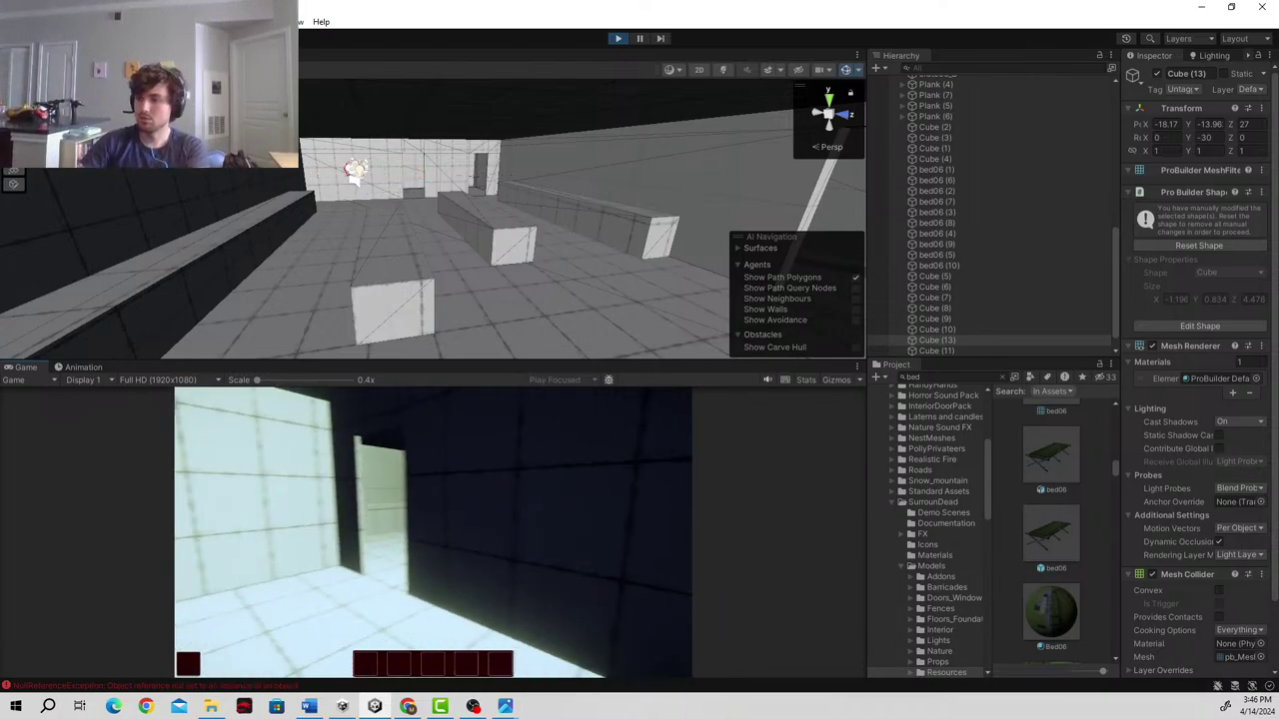
pyautogui.press('w')
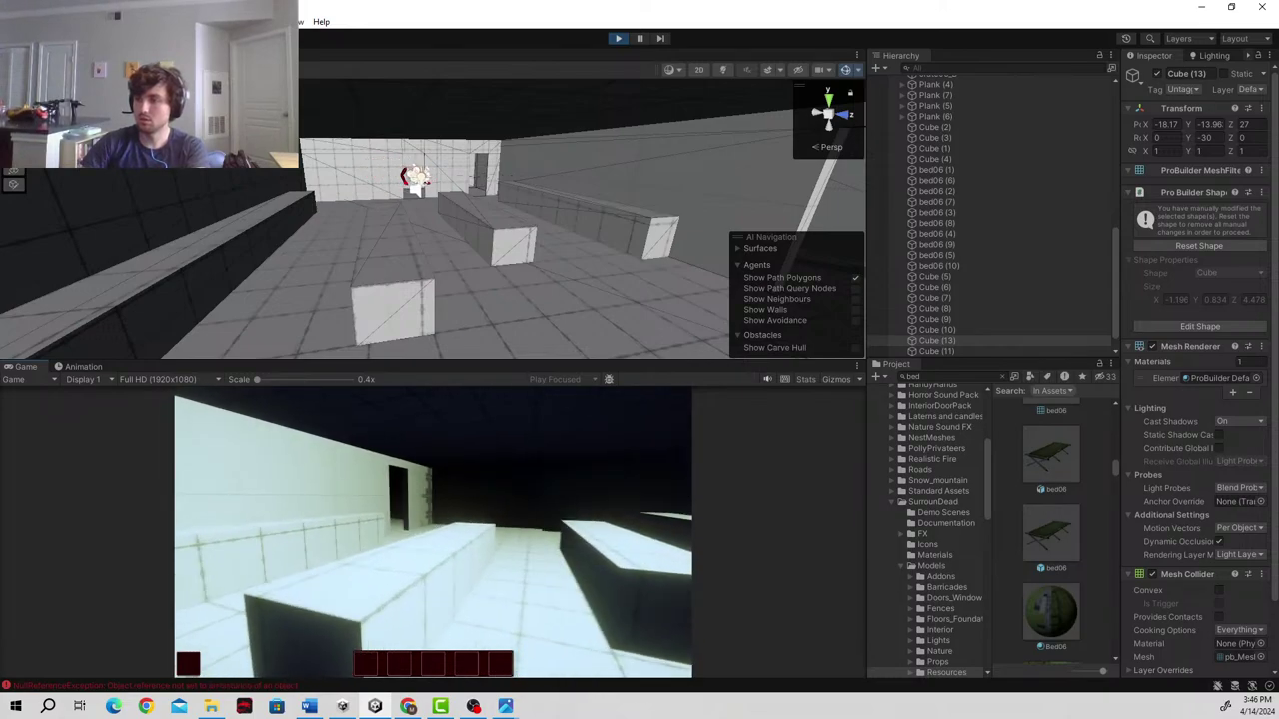
pyautogui.press('w')
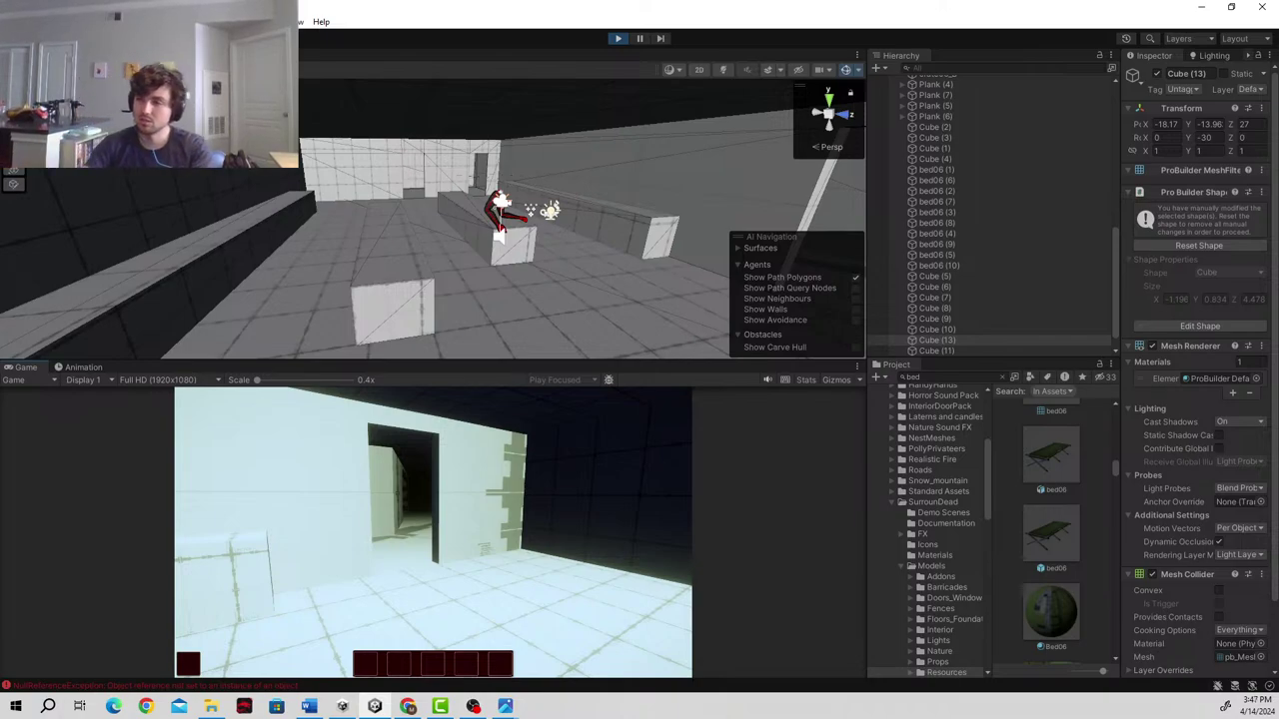
# - Re-enter the kitchen in the play test, inspect the spacing between the islands and wall counters, and end the play test
pyautogui.press('w')
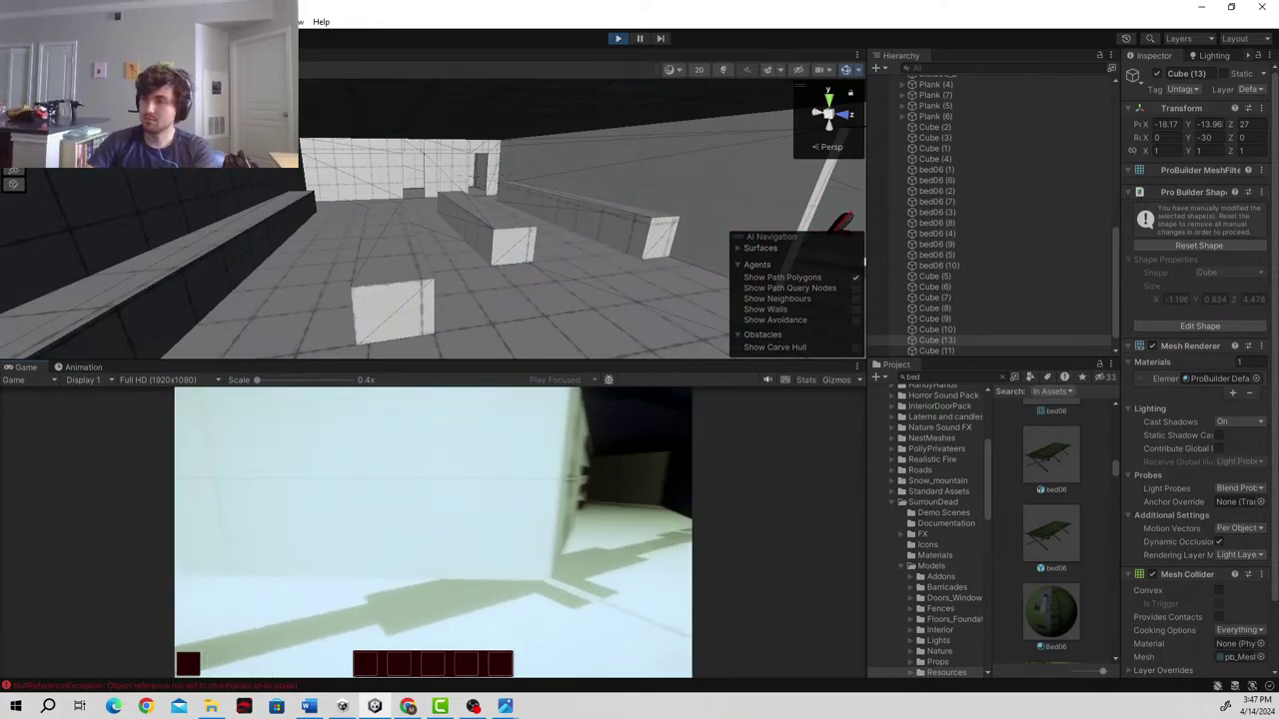
pyautogui.press('w')
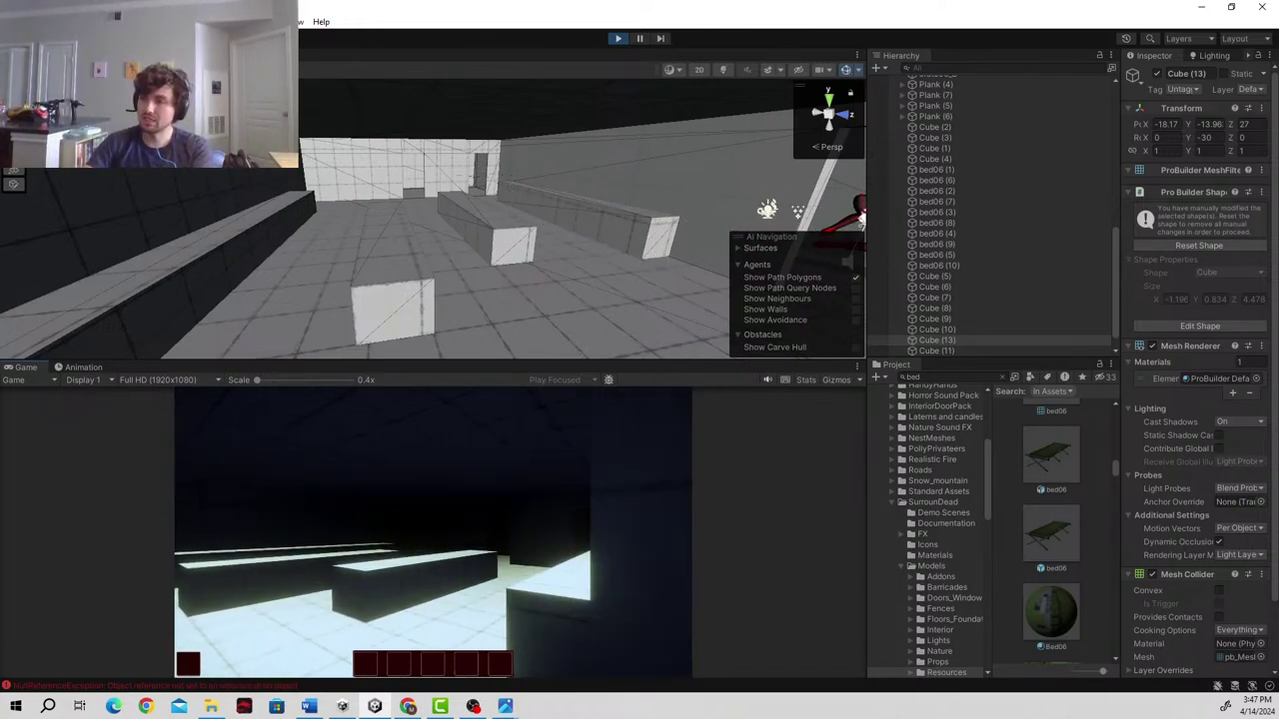
pyautogui.press('w')
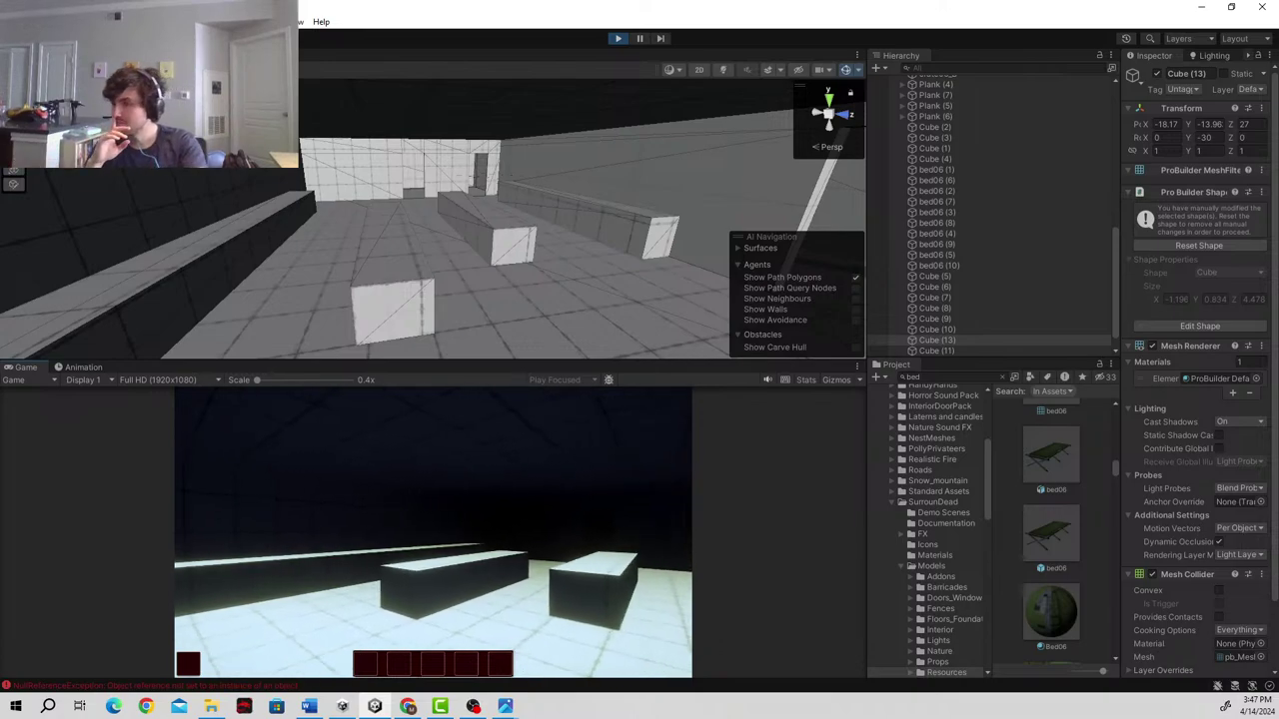
pyautogui.press('w')
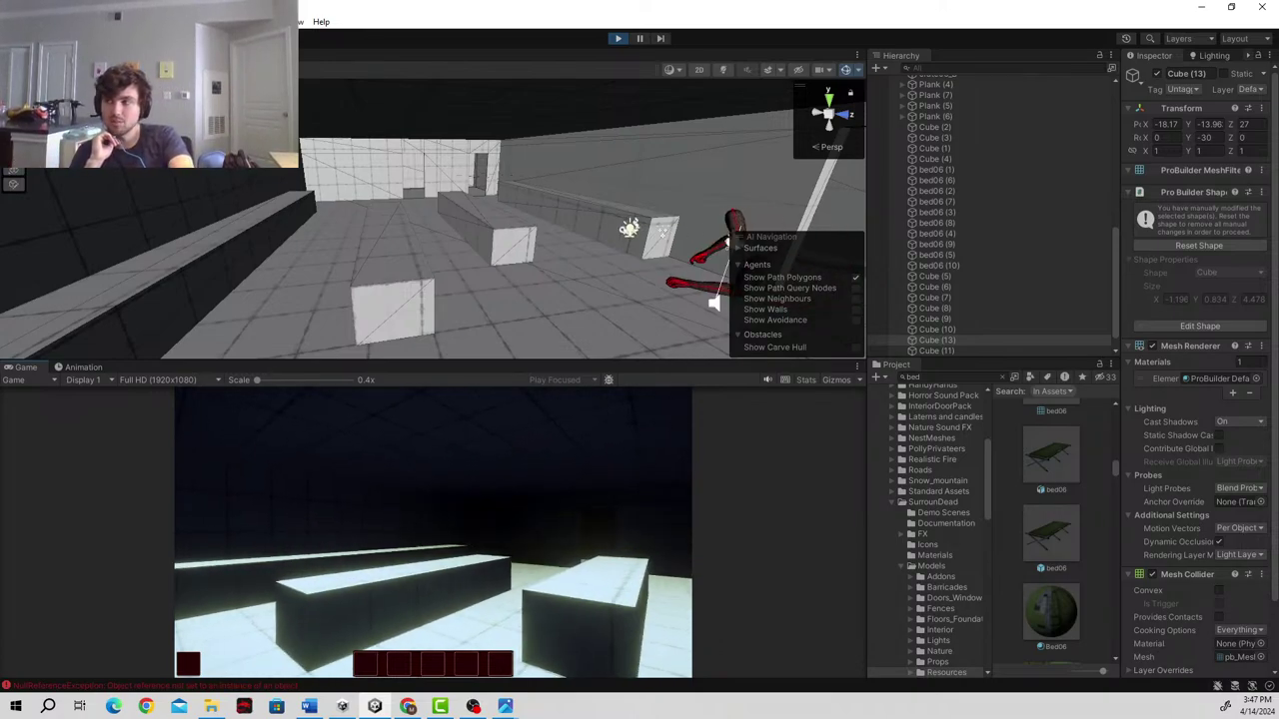
pyautogui.press('a')
pyautogui.press('w')
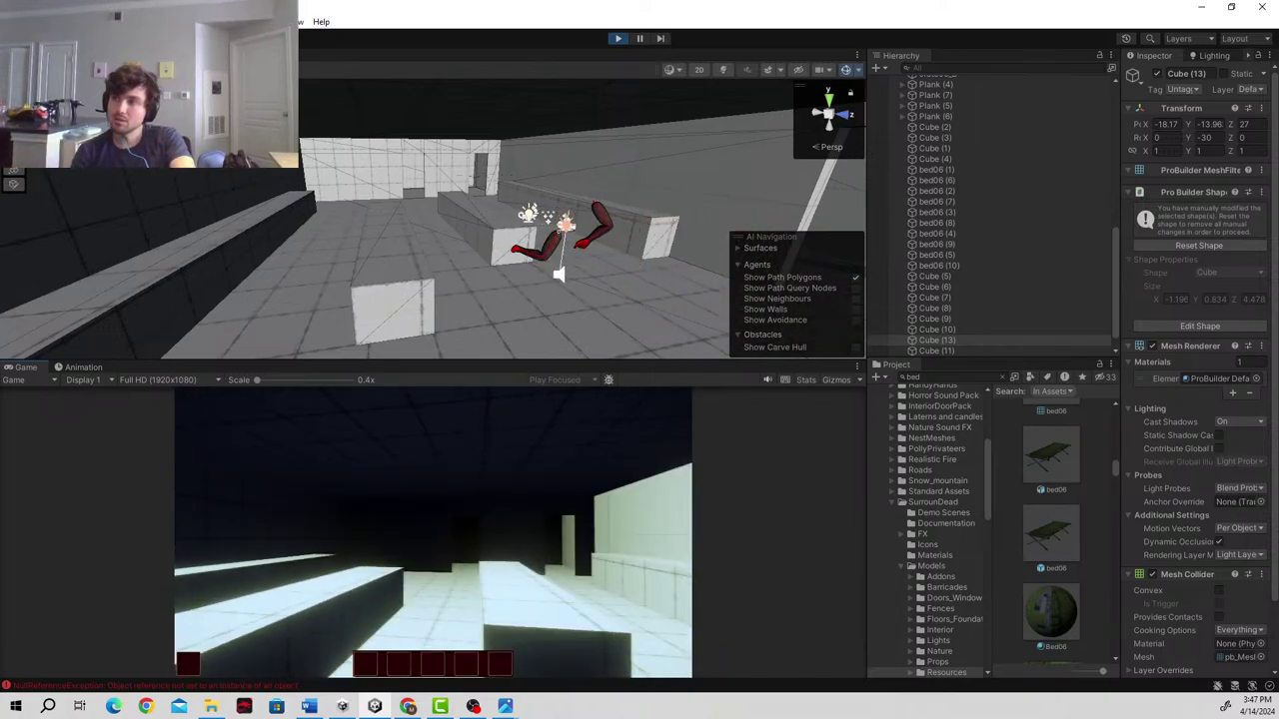
pyautogui.press('s')
pyautogui.press('w')
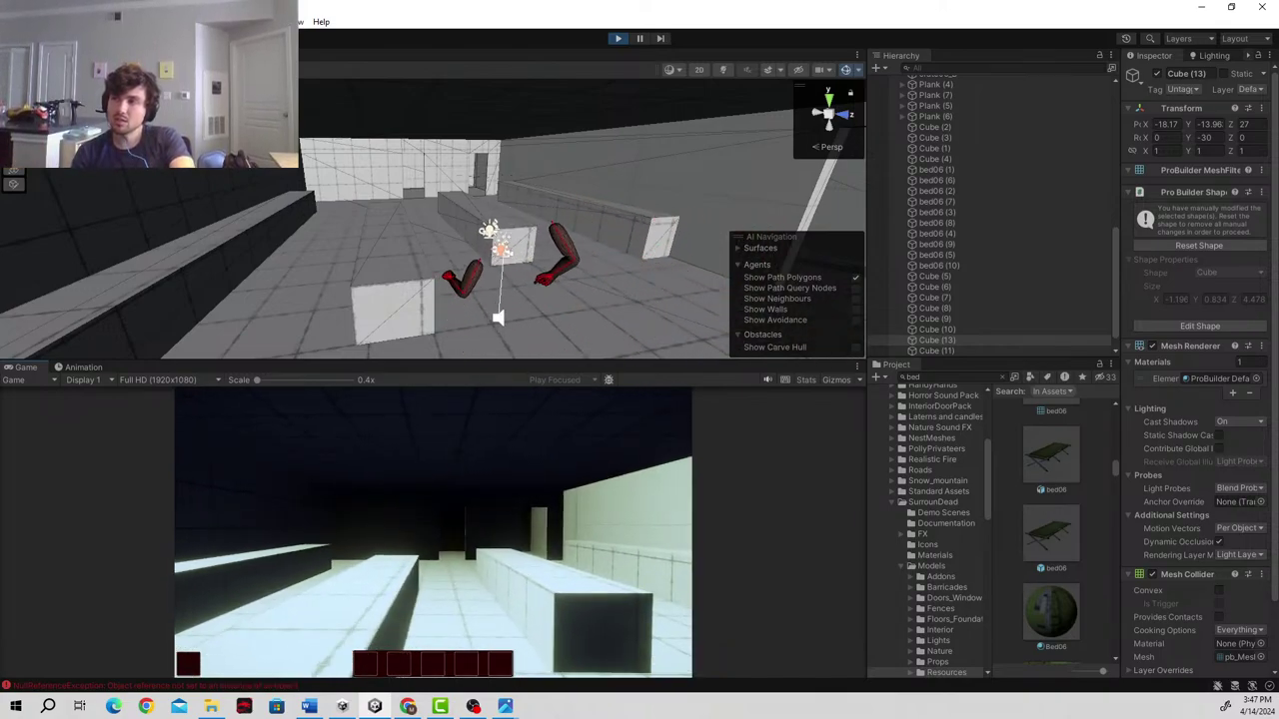
pyautogui.press('d')
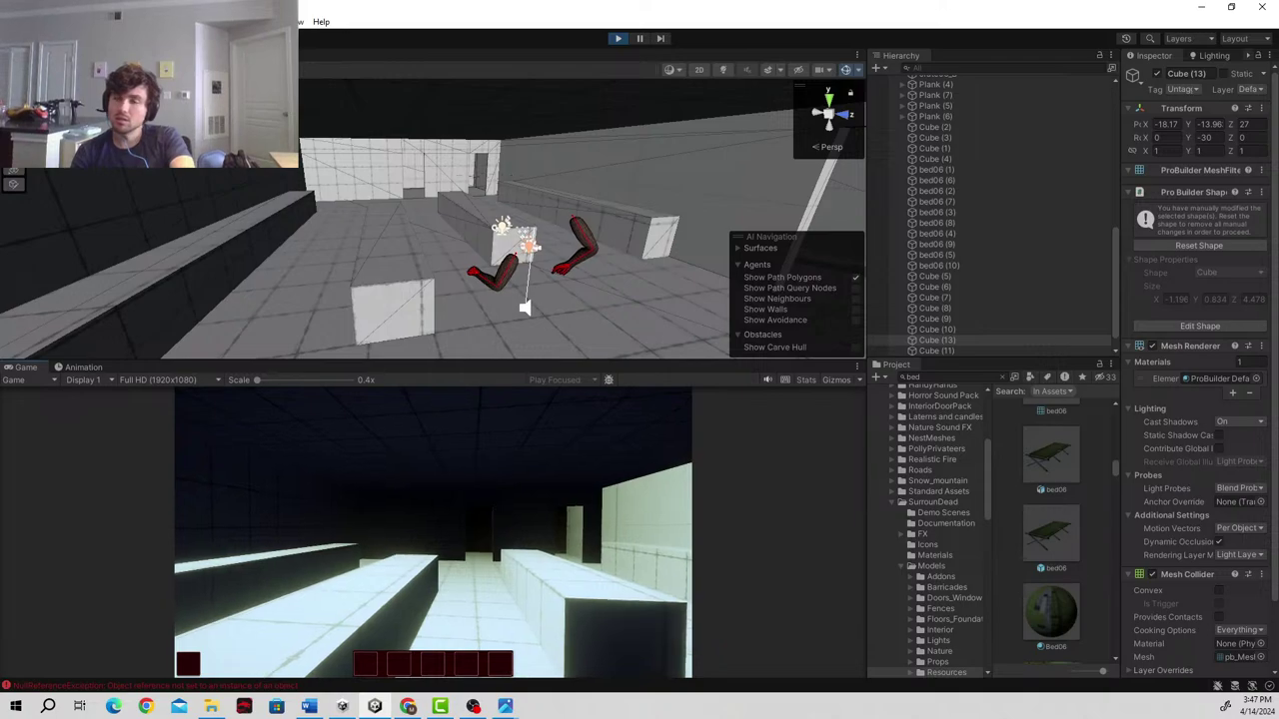
pyautogui.press('w')
pyautogui.press('Escape')
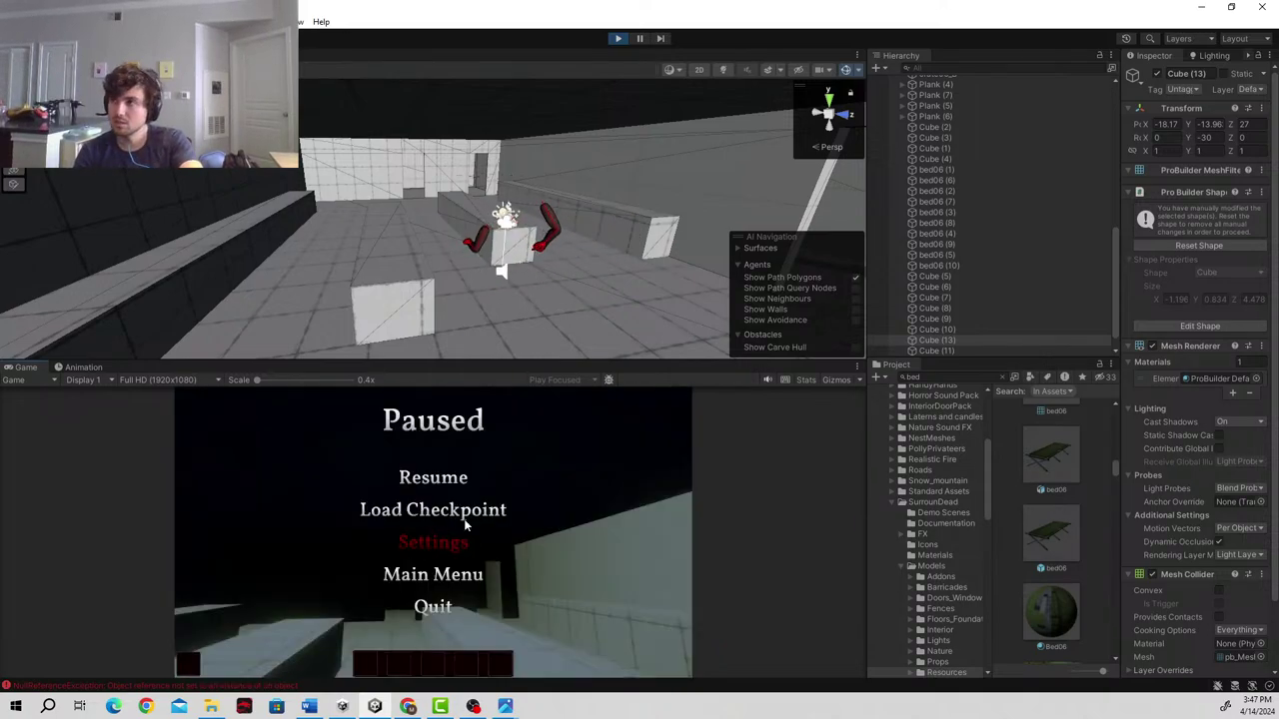
pyautogui.click(616, 39)
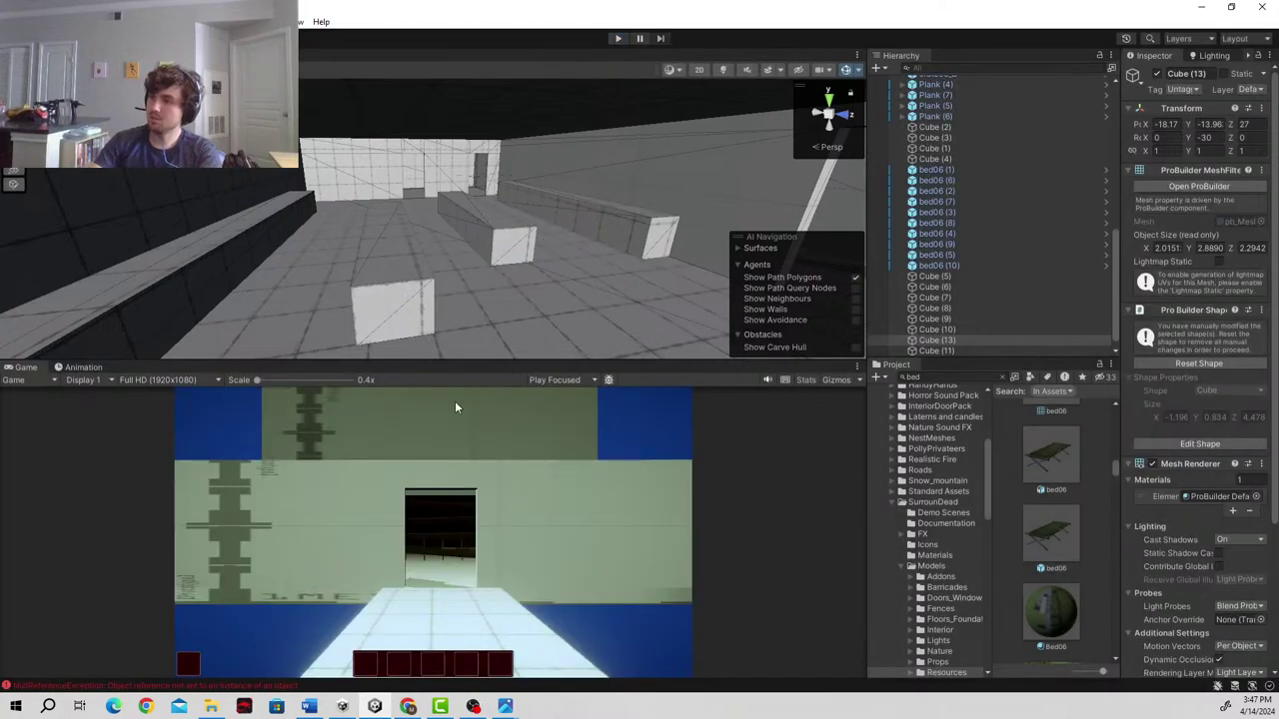
# - Browse the SurrounDead package's Models folder and its Walls subfolder for usable assets, then collapse the package folder
pyautogui.moveTo(484, 270); pyautogui.dragTo(171, 216, button='right')
pyautogui.press('w')
pyautogui.moveTo(131, 218); pyautogui.dragTo(131, 211, button='right')
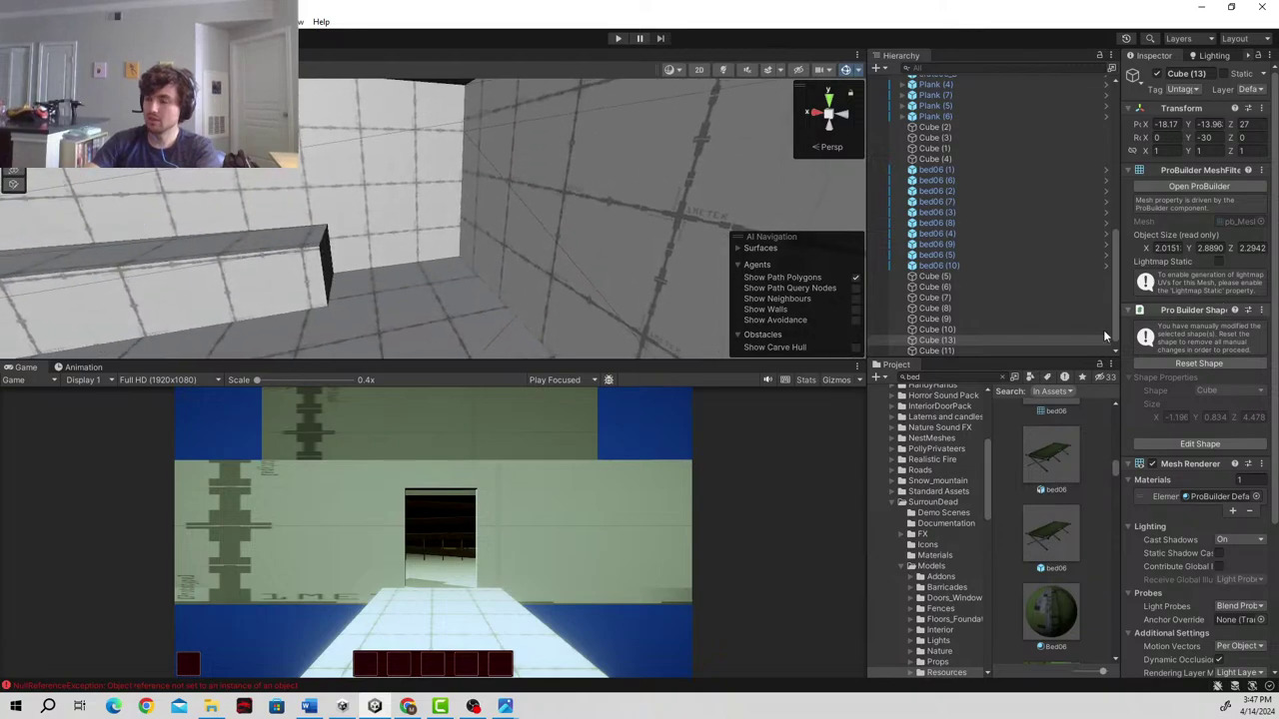
pyautogui.scroll(2, 1017, 469)
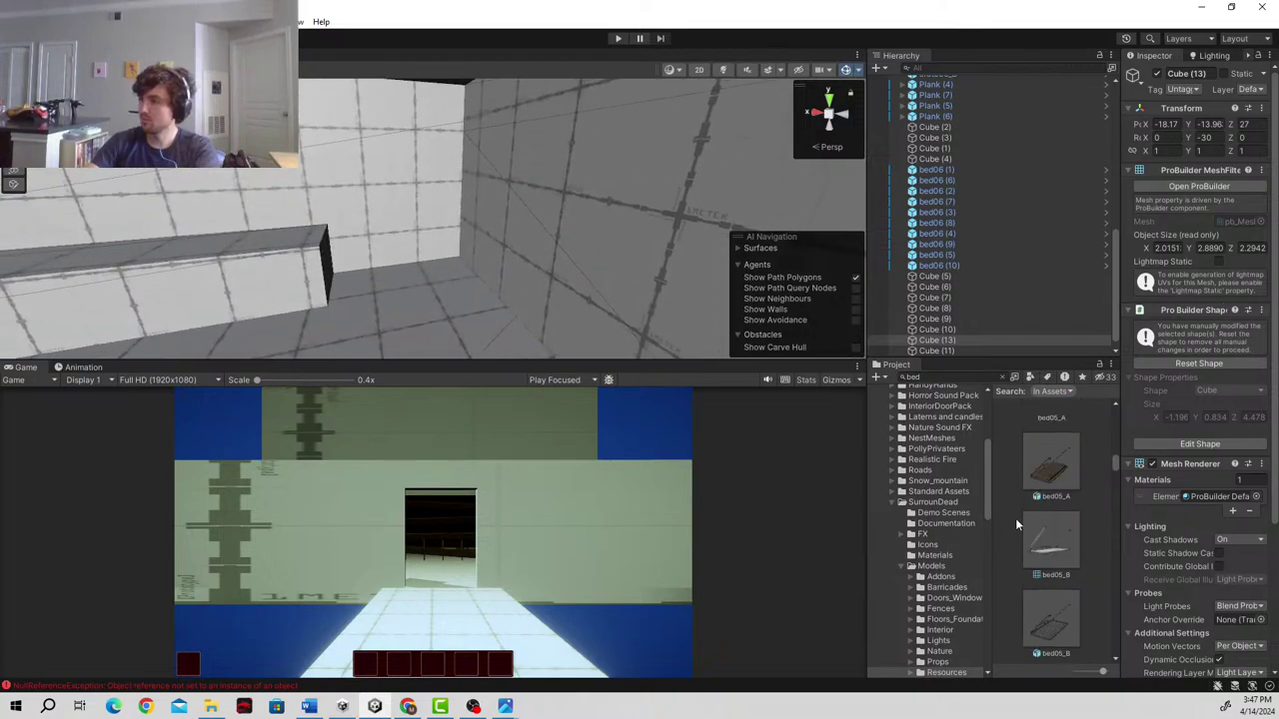
pyautogui.scroll(1, 965, 528)
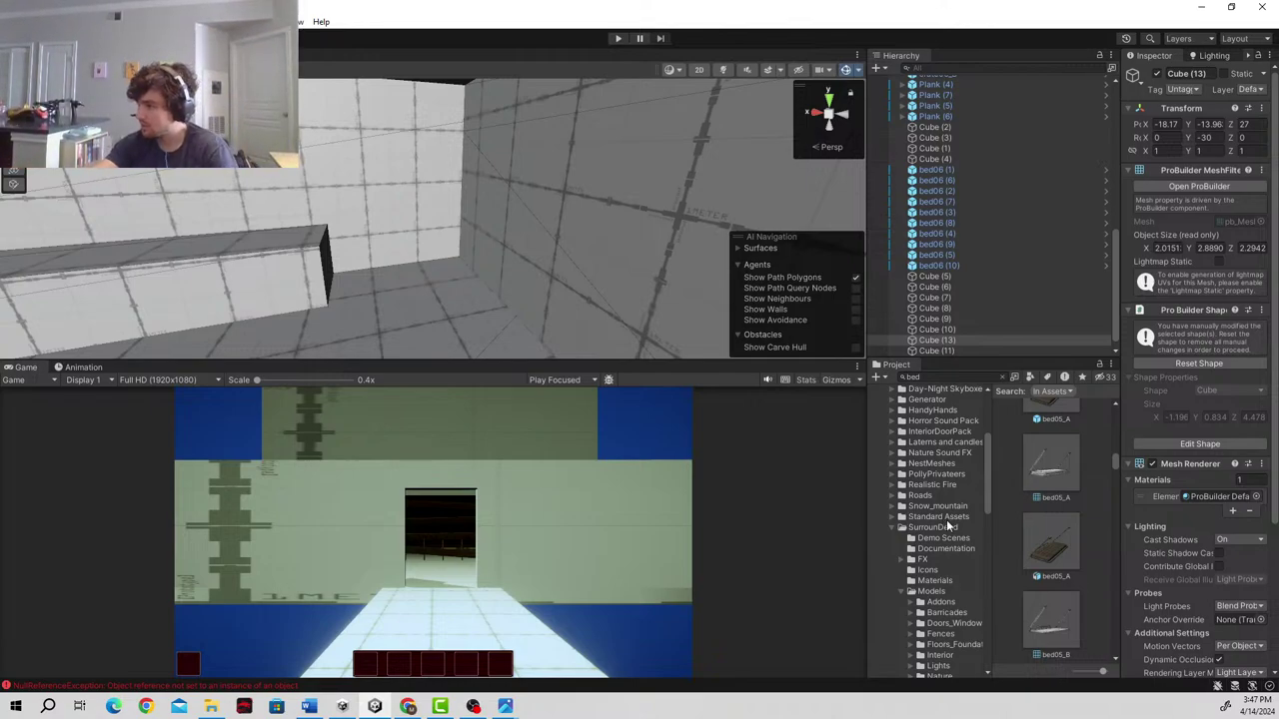
pyautogui.click(947, 526)
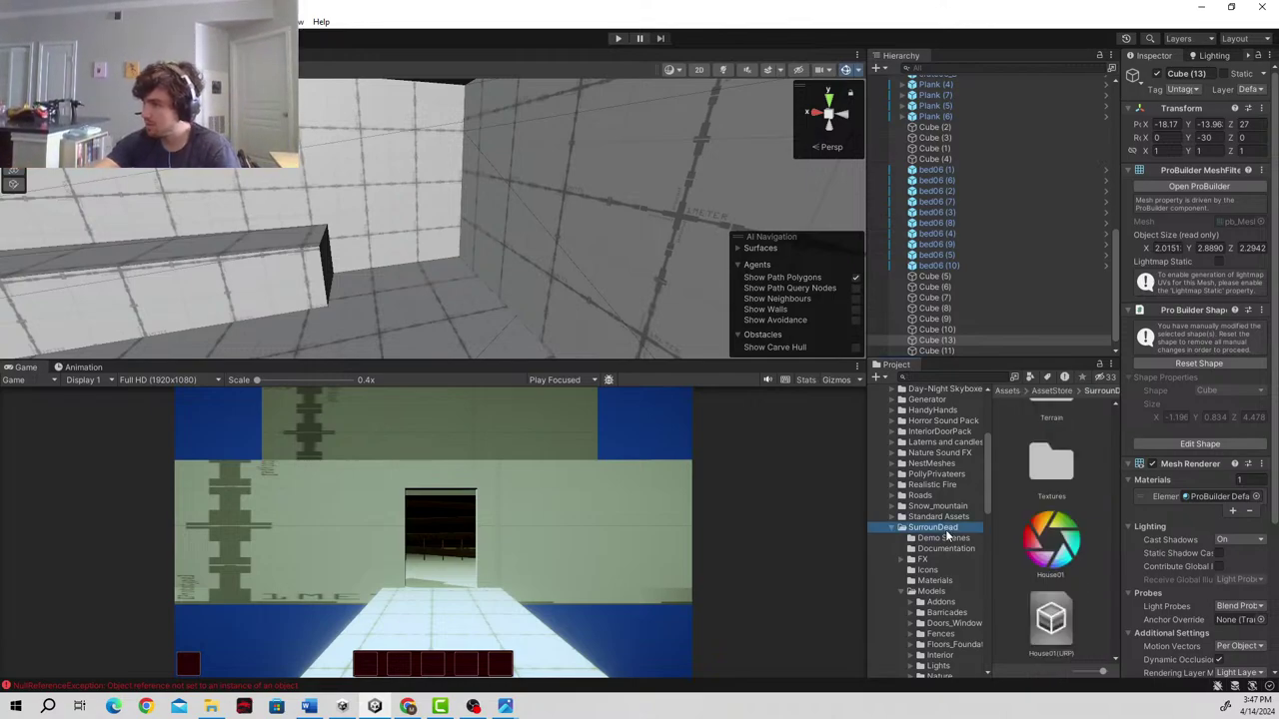
pyautogui.click(931, 590)
pyautogui.scroll(-5, 1084, 525)
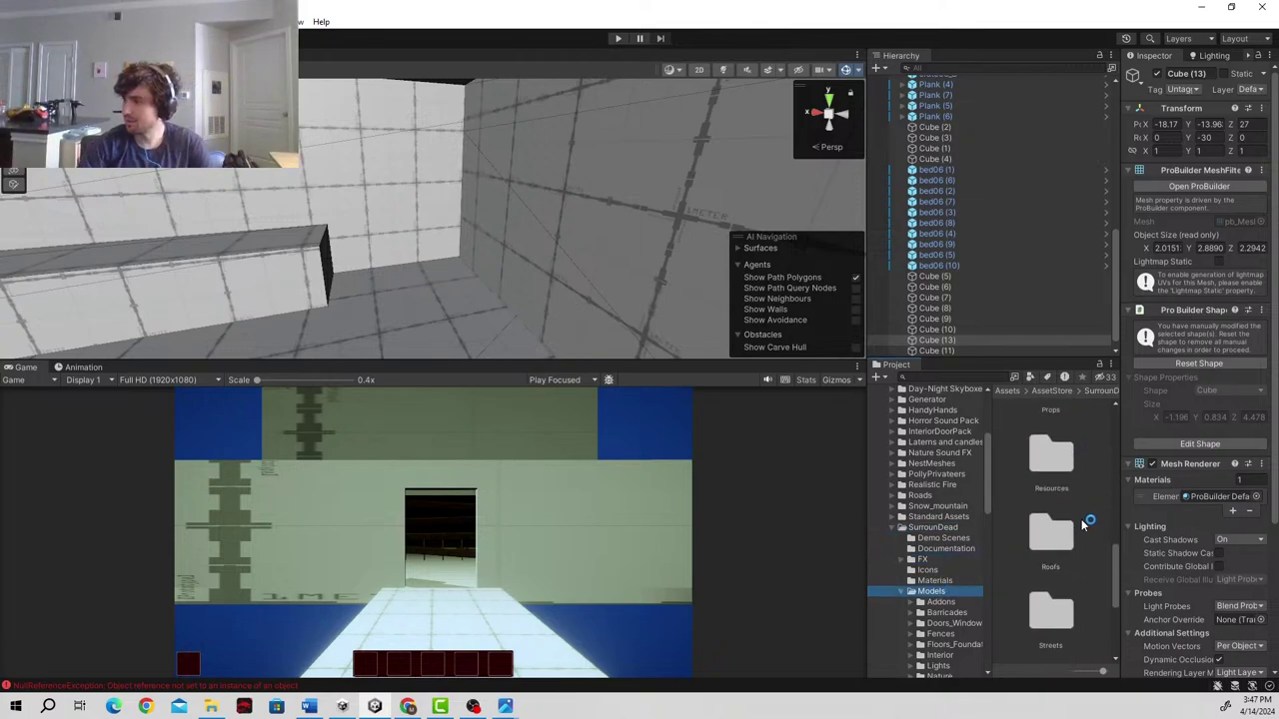
pyautogui.scroll(-3, 1086, 549)
pyautogui.scroll(-6, 949, 599)
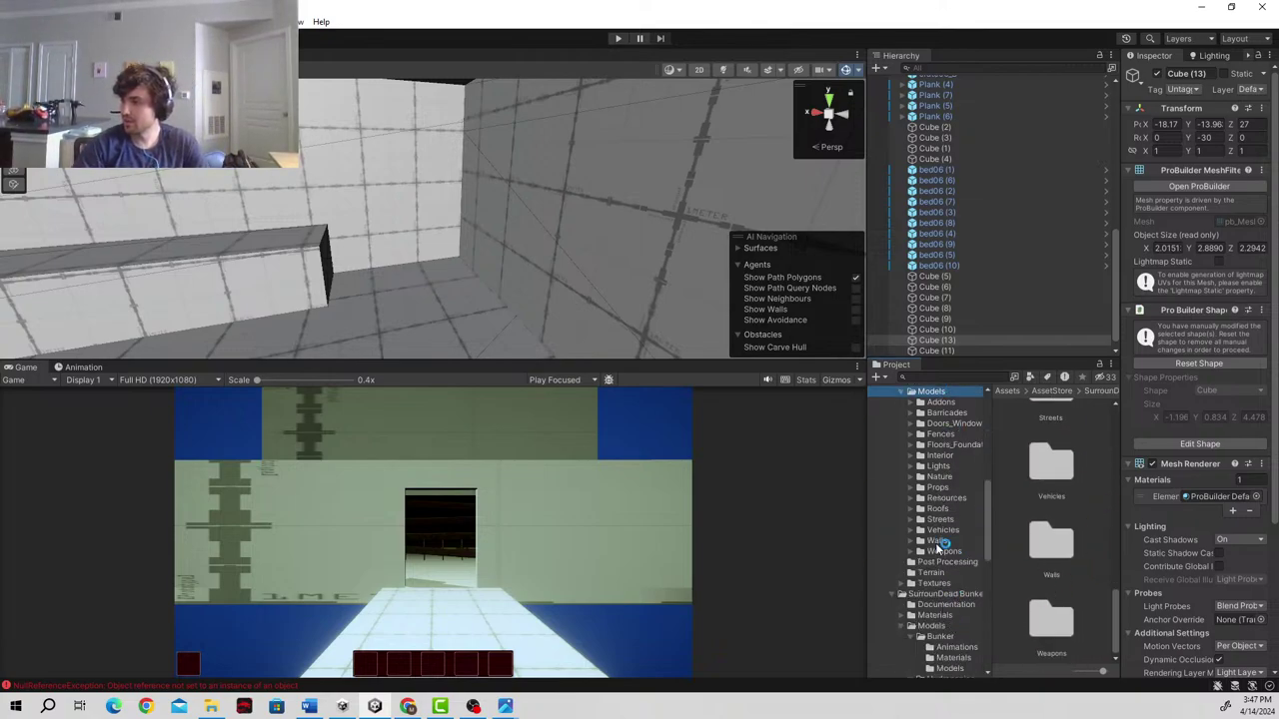
pyautogui.click(936, 540)
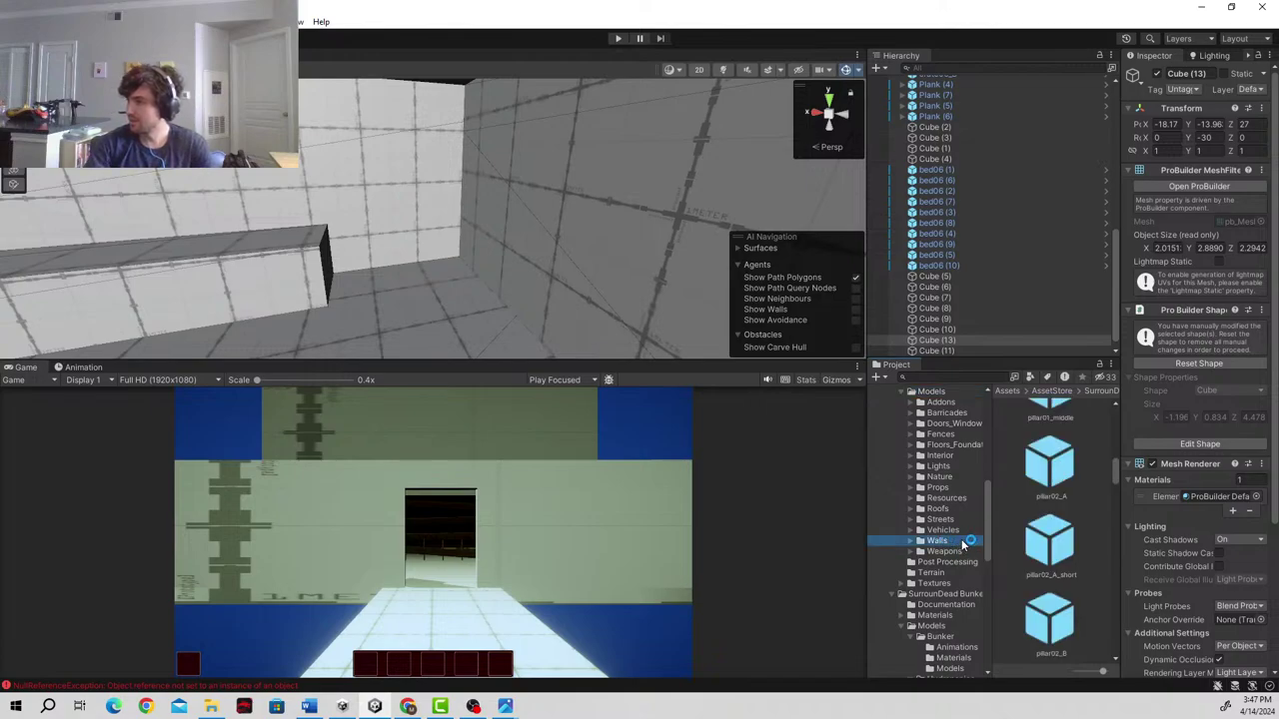
pyautogui.scroll(5, 964, 544)
pyautogui.click(902, 526)
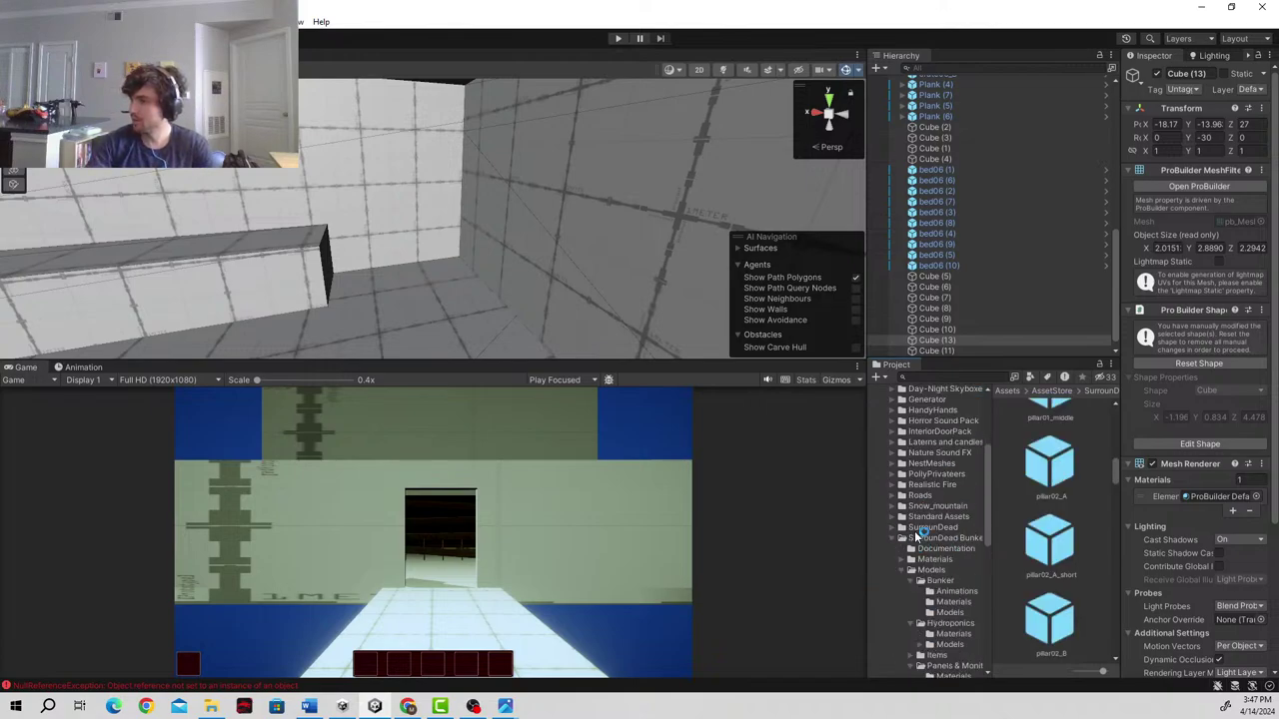
# - Look through the prefabs in the Props folder of the SurrounDead Bunker models for props that suit the room
pyautogui.scroll(-2, 929, 545)
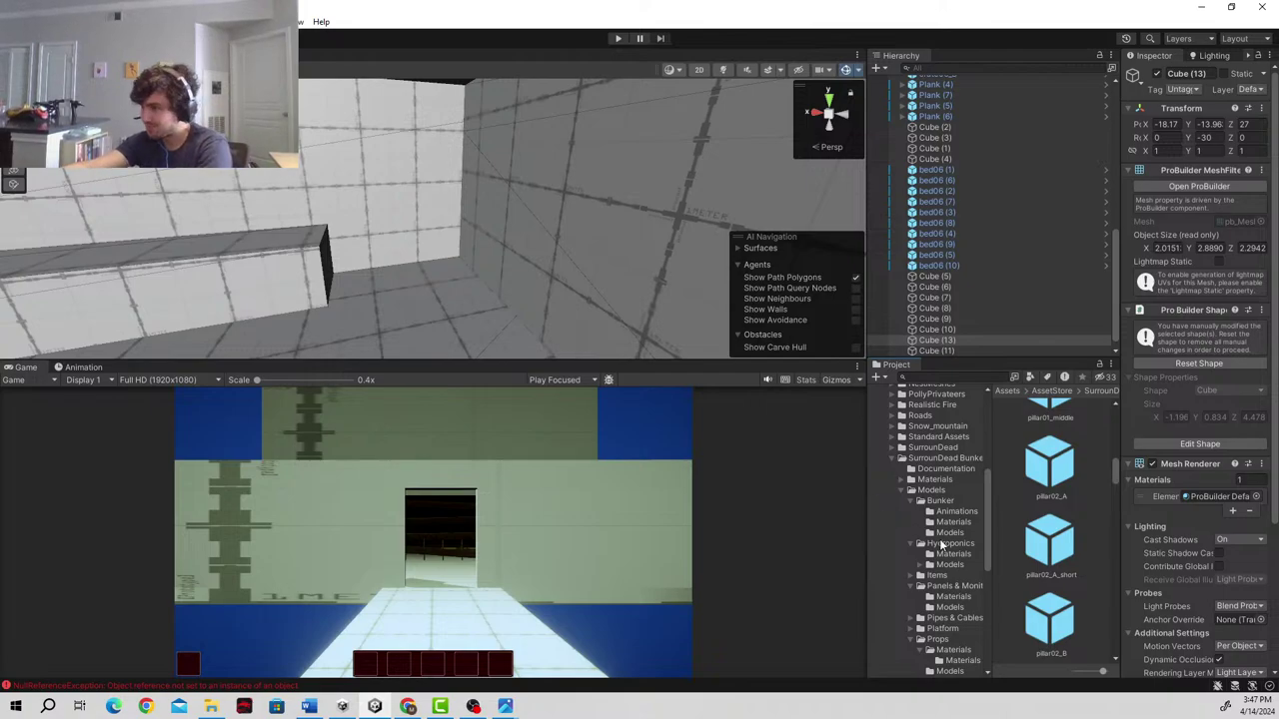
pyautogui.scroll(-3, 941, 544)
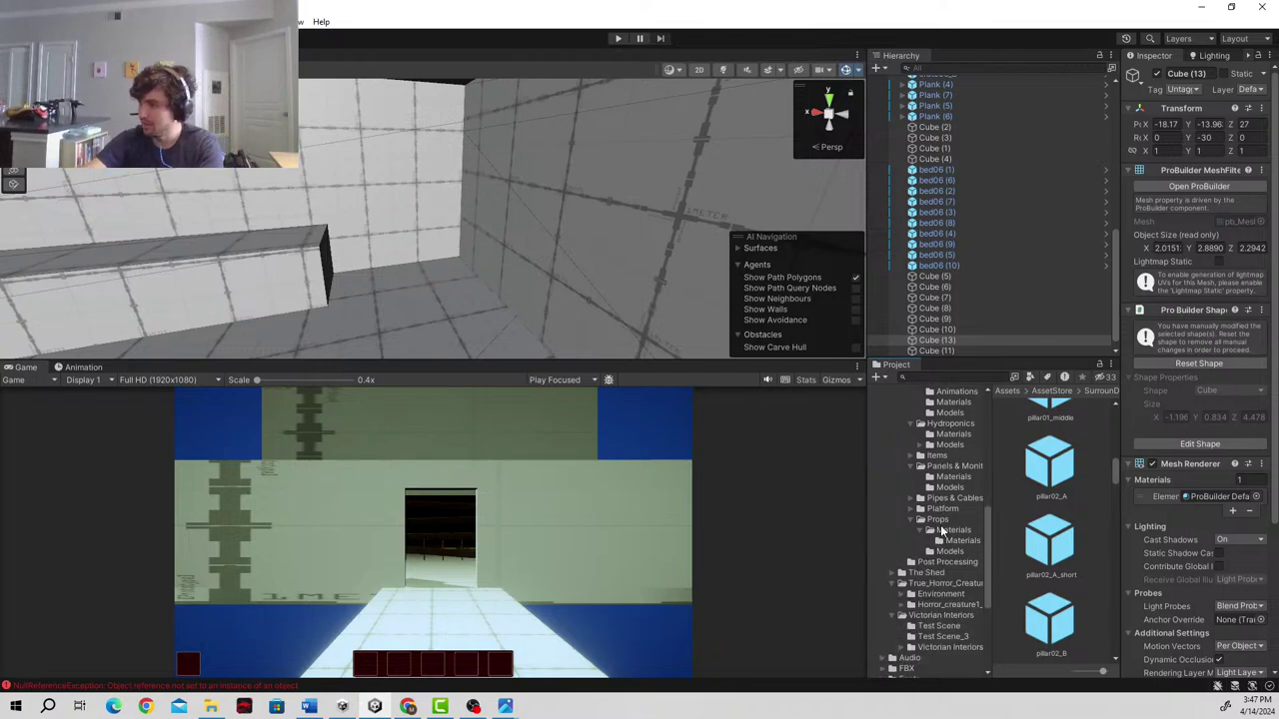
pyautogui.scroll(1, 941, 533)
pyautogui.click(947, 560)
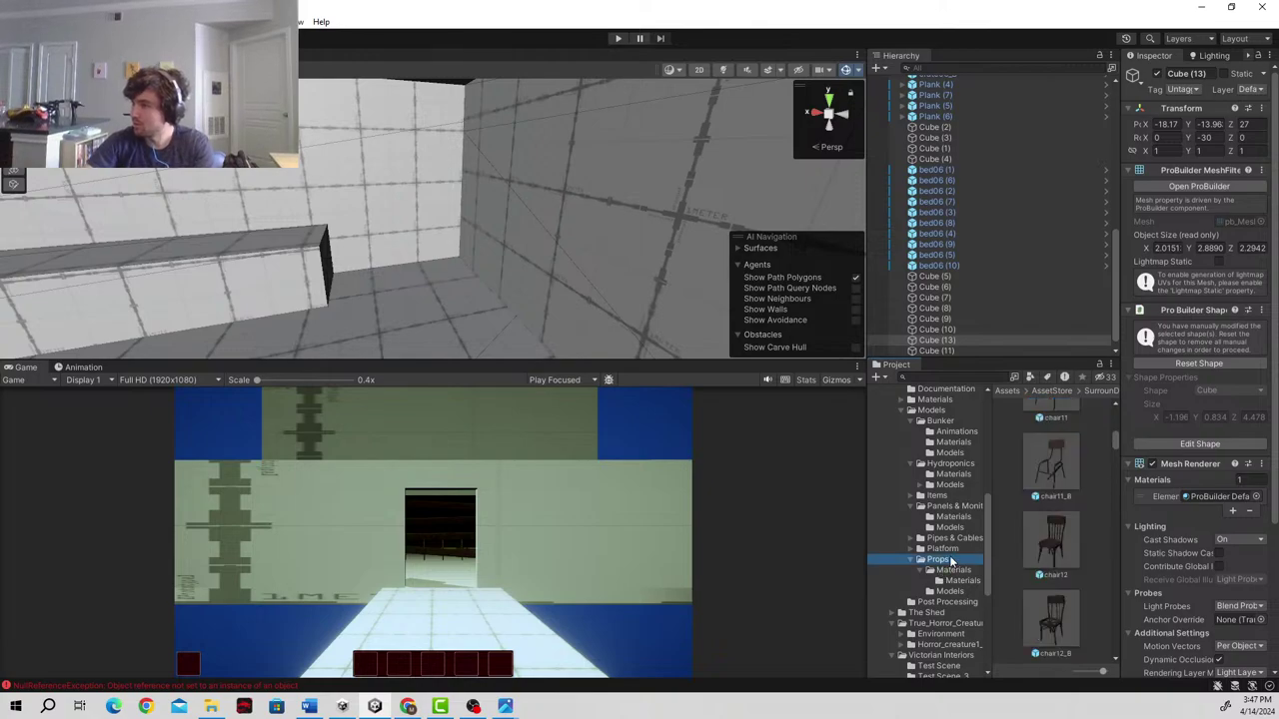
pyautogui.scroll(10, 1061, 545)
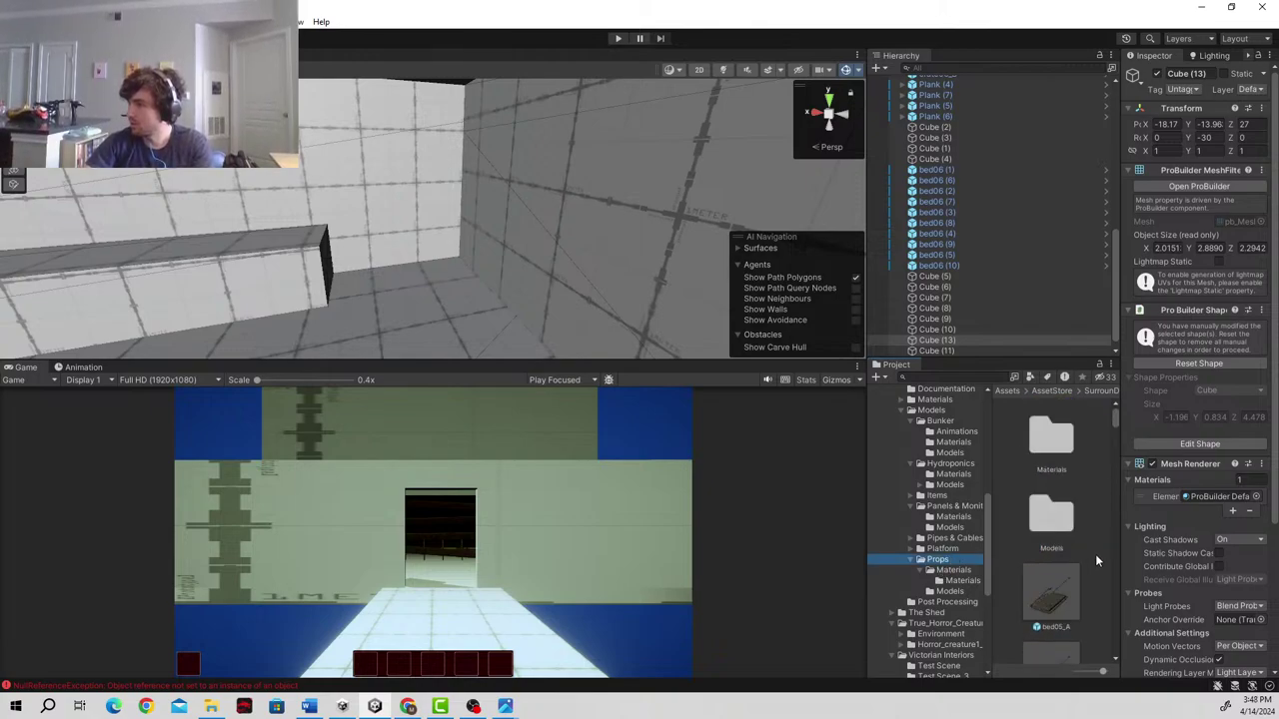
pyautogui.scroll(-8, 1084, 529)
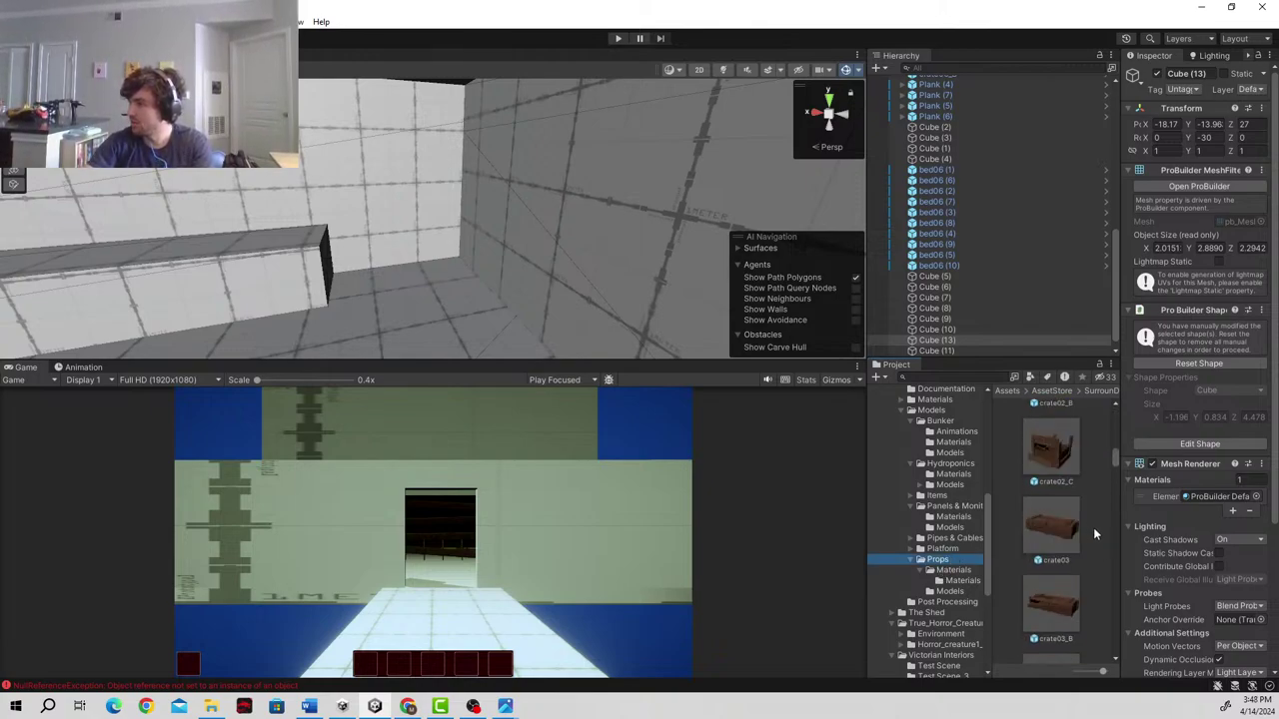
pyautogui.scroll(-6, 1095, 537)
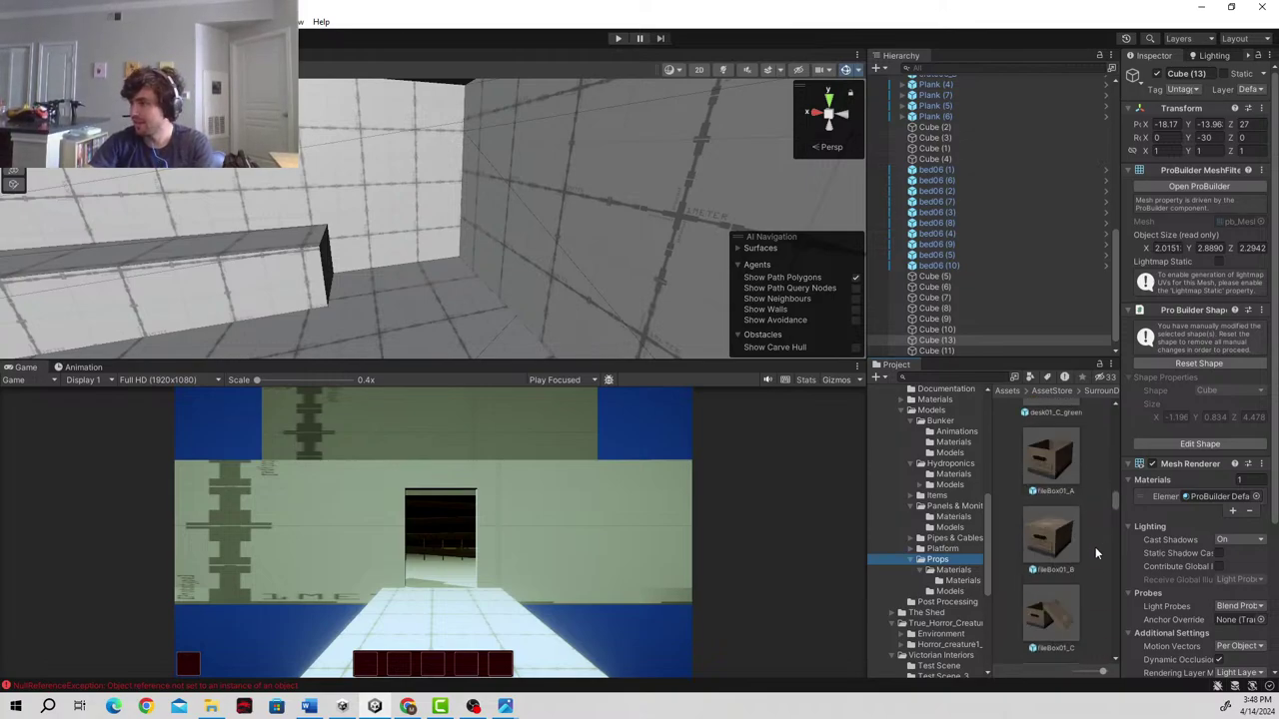
pyautogui.scroll(-8, 1081, 544)
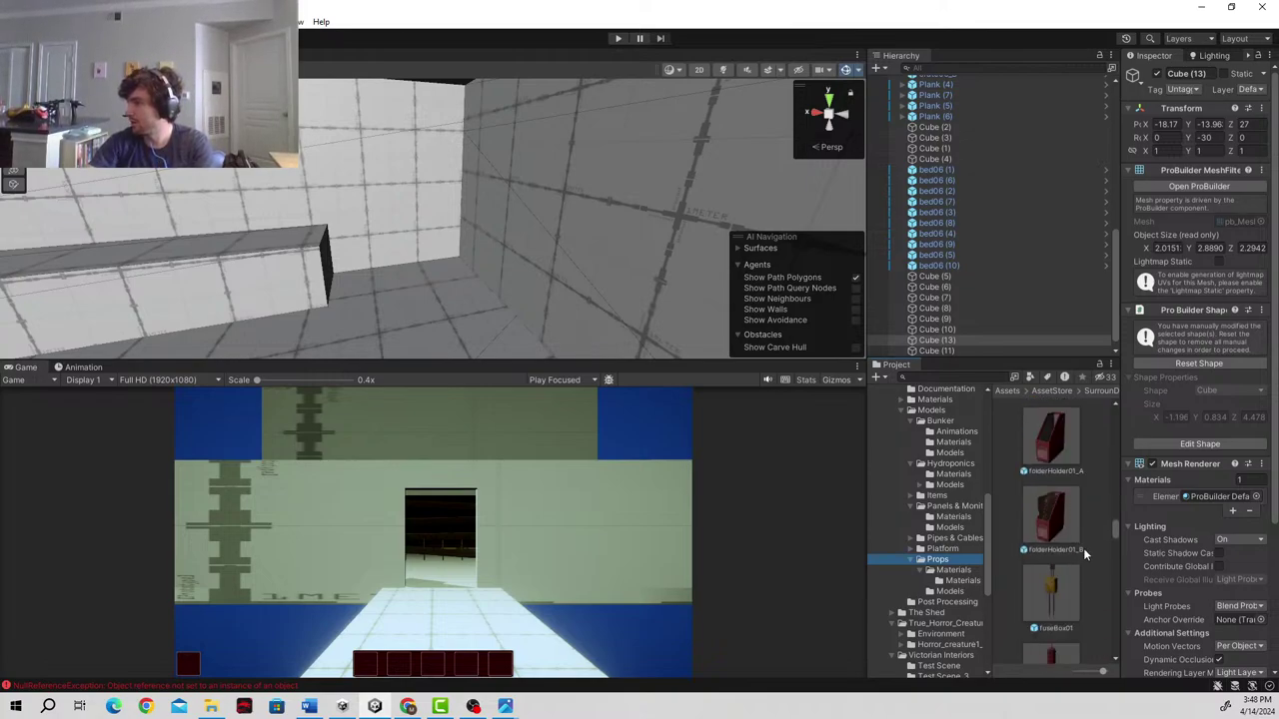
pyautogui.scroll(-8, 1084, 555)
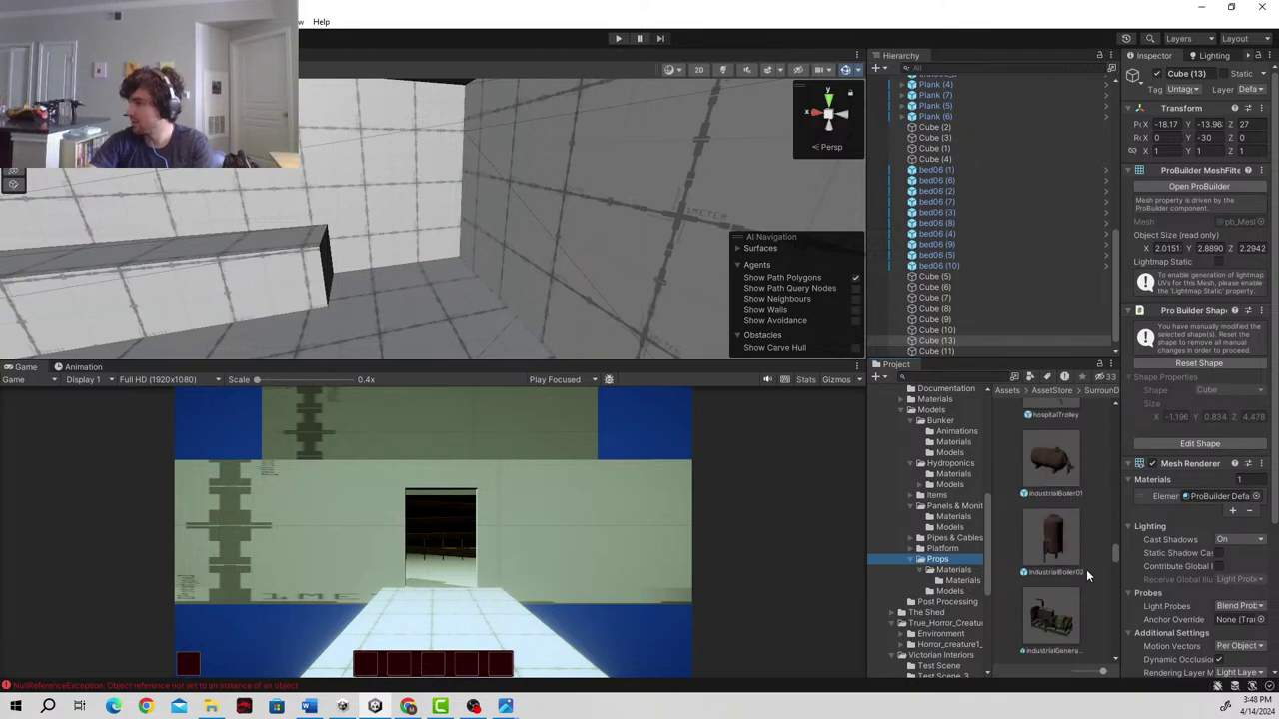
pyautogui.scroll(-8, 1088, 579)
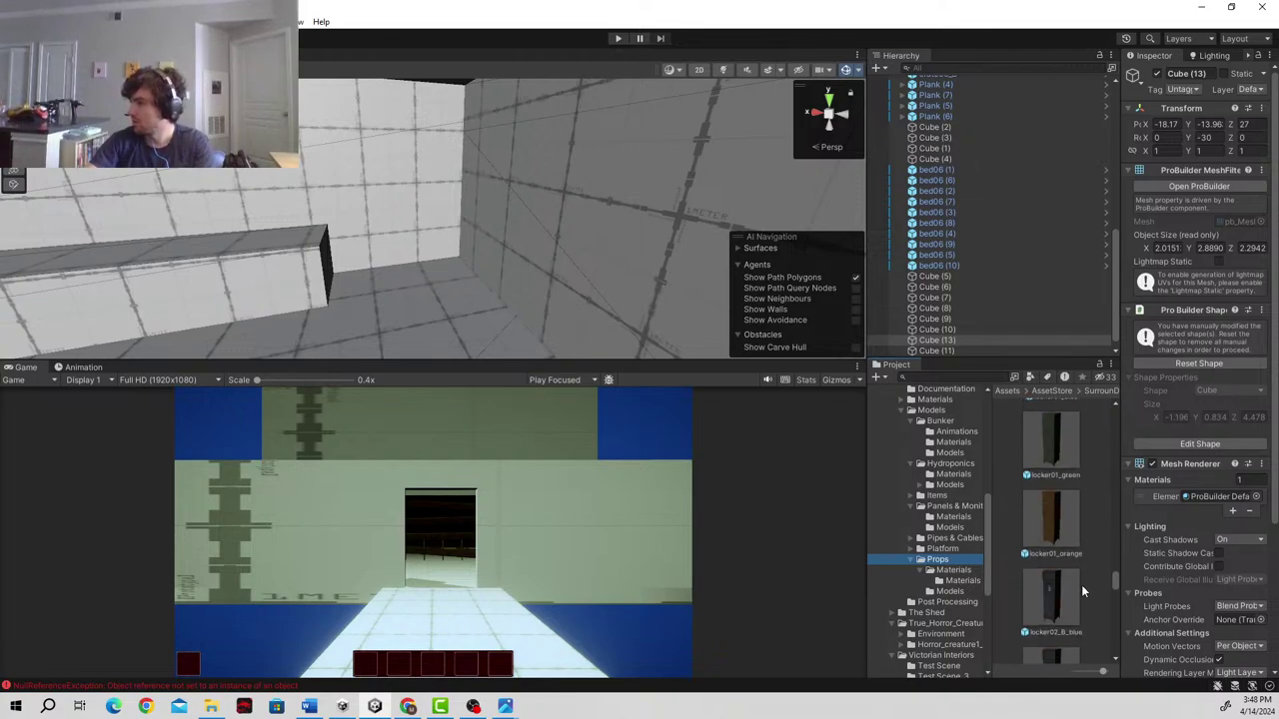
pyautogui.scroll(-8, 1081, 591)
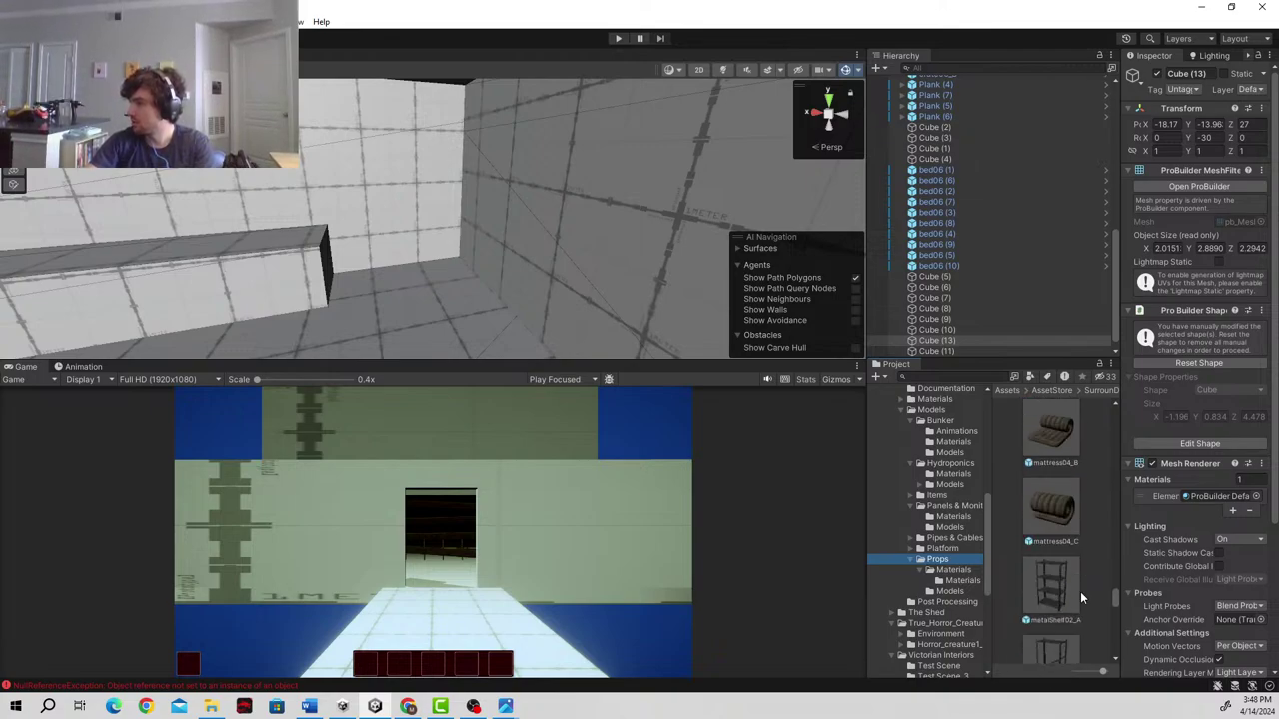
pyautogui.scroll(-8, 1080, 591)
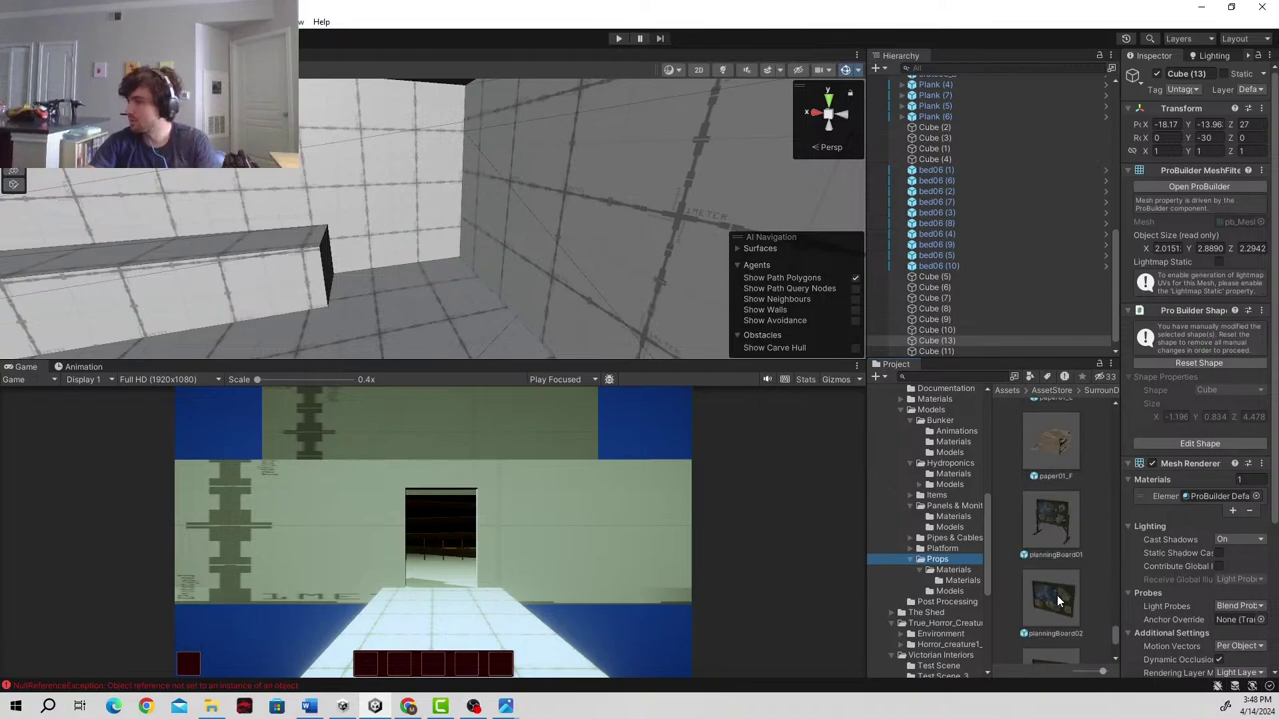
# - Search the project assets for "locker" and place the locker01_orange prefab on the floor beyond the counter's end
pyautogui.click(946, 375)
pyautogui.write('locker')
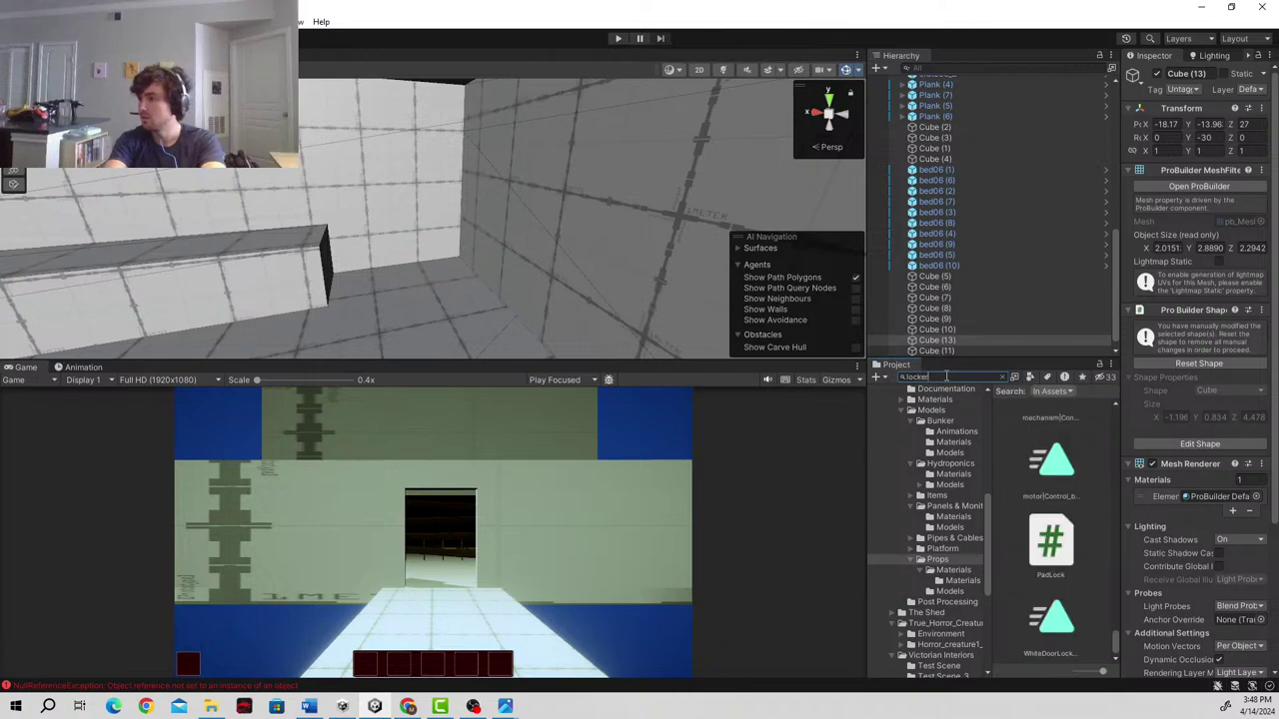
pyautogui.scroll(-6, 1083, 564)
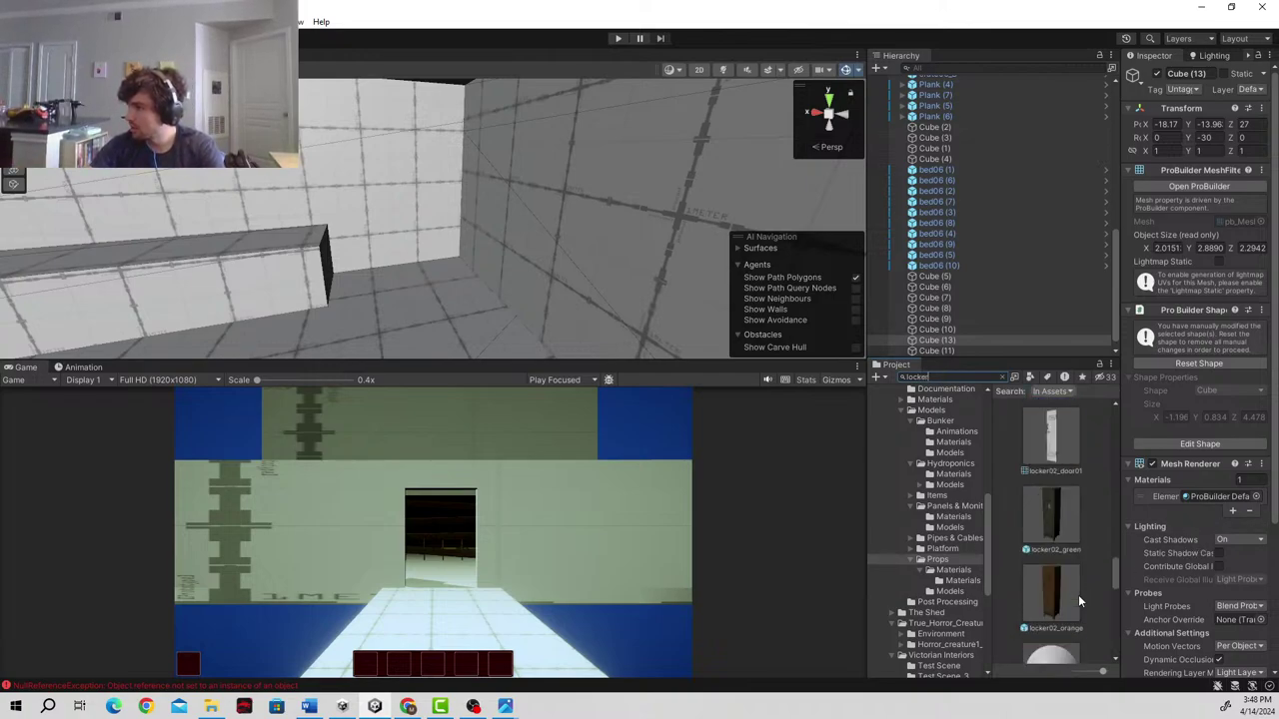
pyautogui.scroll(4, 1069, 512)
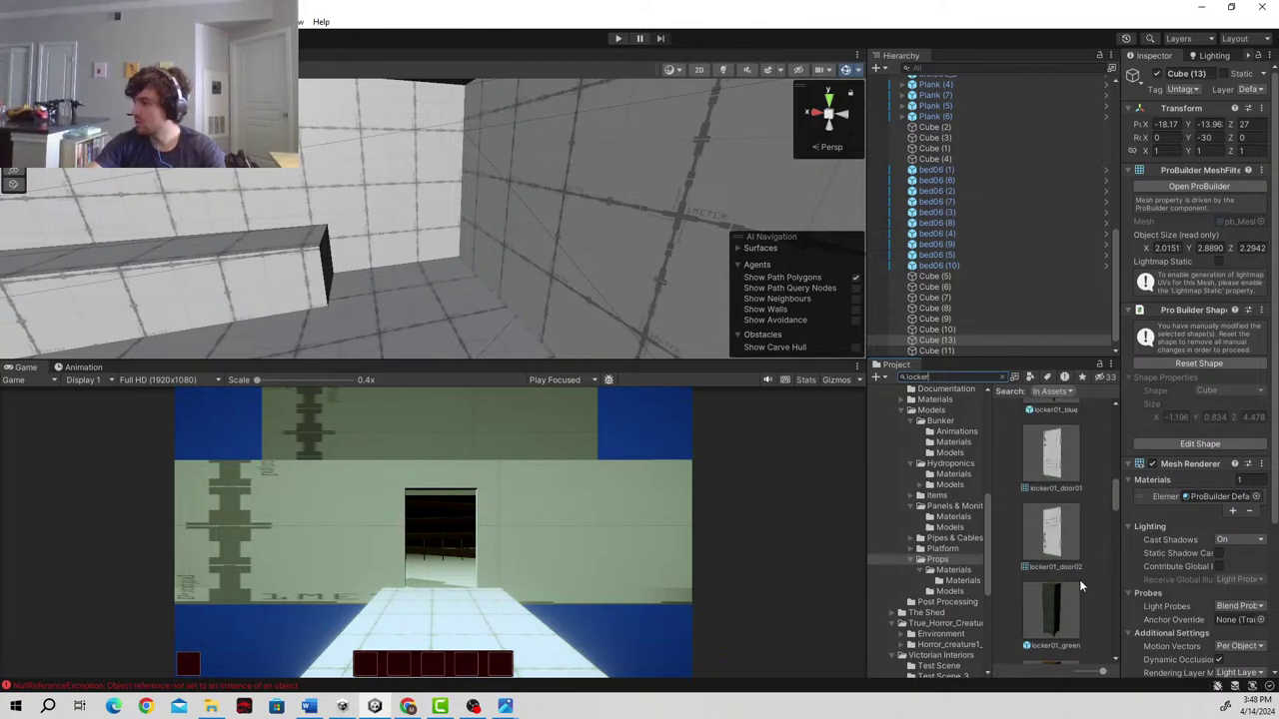
pyautogui.scroll(-2, 1079, 579)
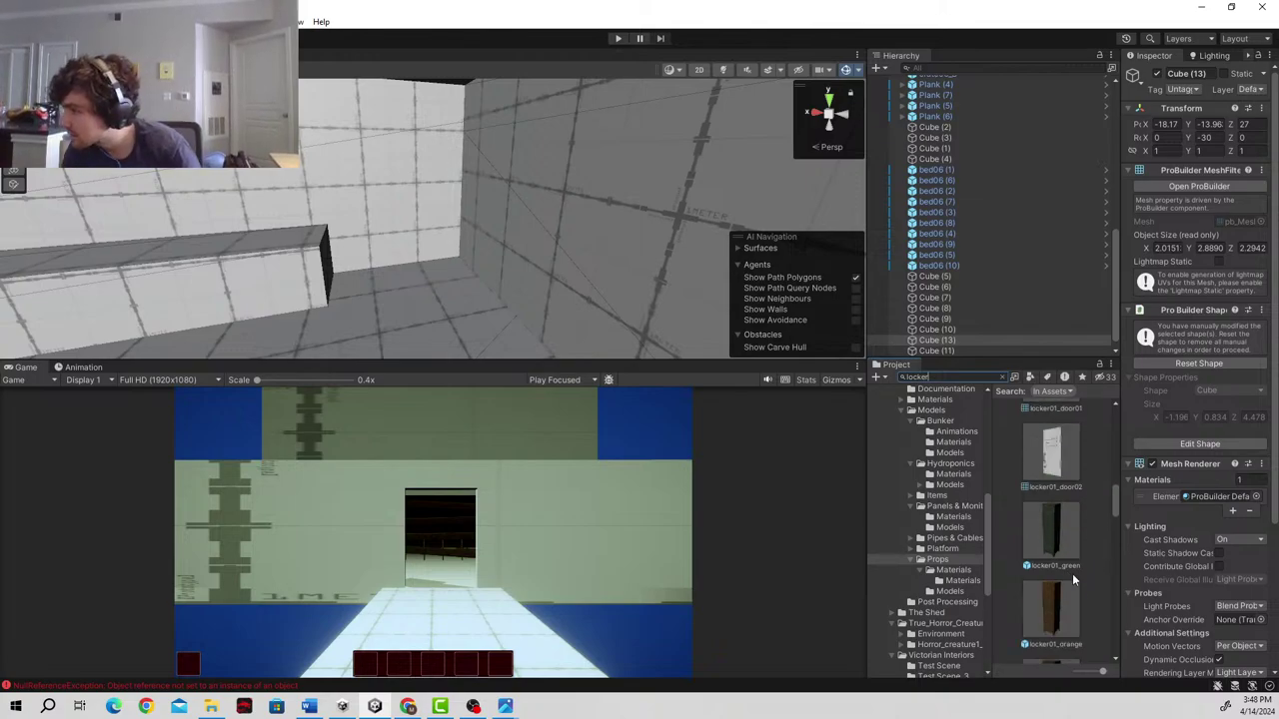
pyautogui.scroll(-2, 1051, 555)
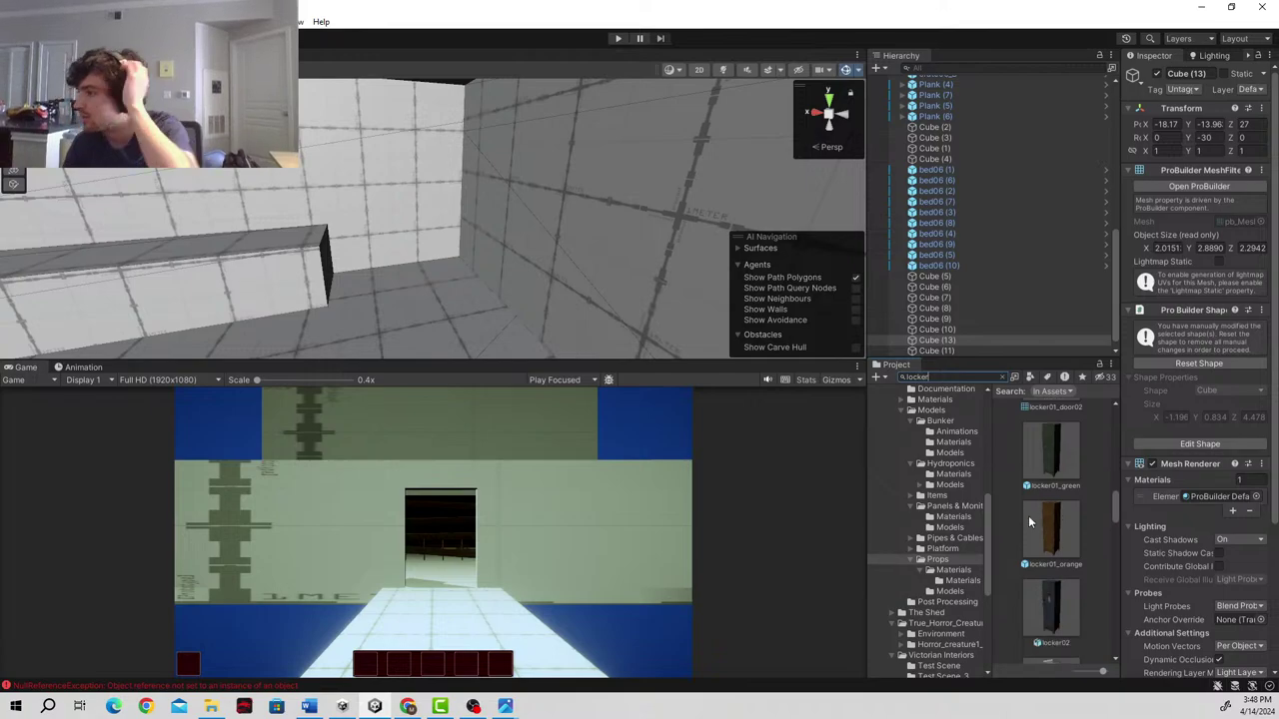
pyautogui.moveTo(1047, 515); pyautogui.dragTo(382, 290)
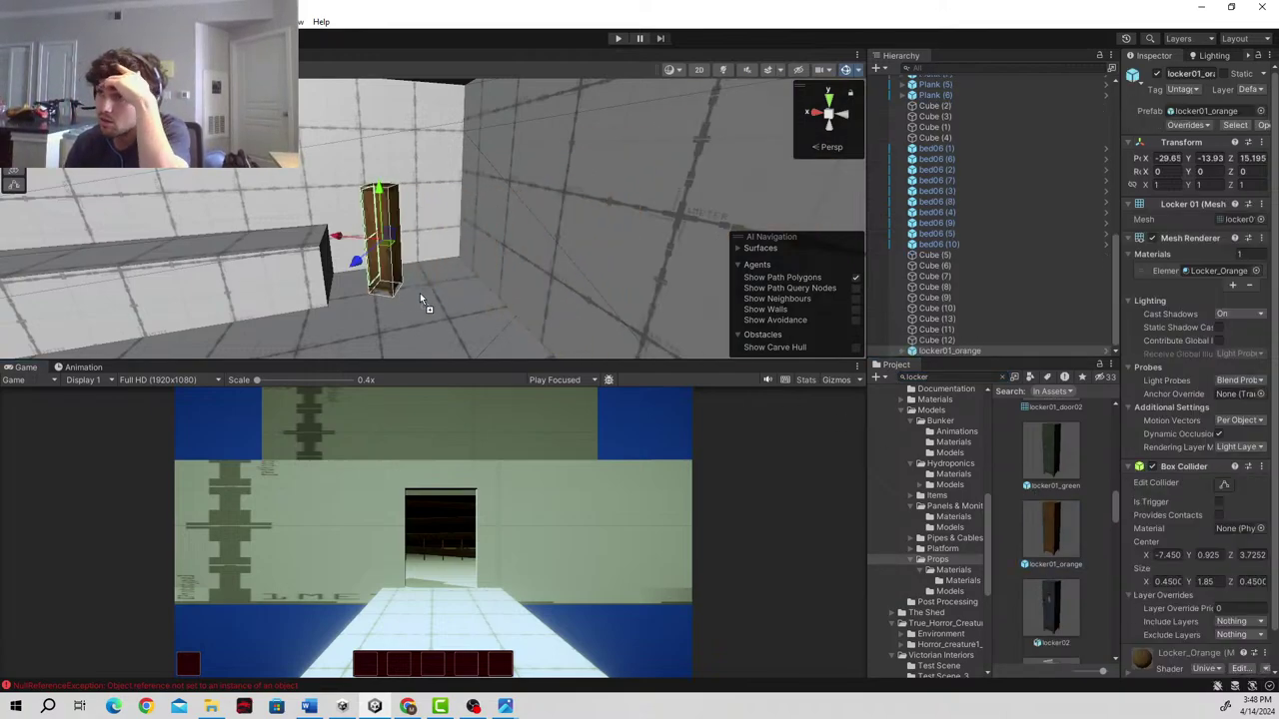
# - Try uniform scales of 1.2 and 1.4 on the orange locker and settle on 1.3
pyautogui.moveTo(424, 297); pyautogui.dragTo(805, 191, button='right')
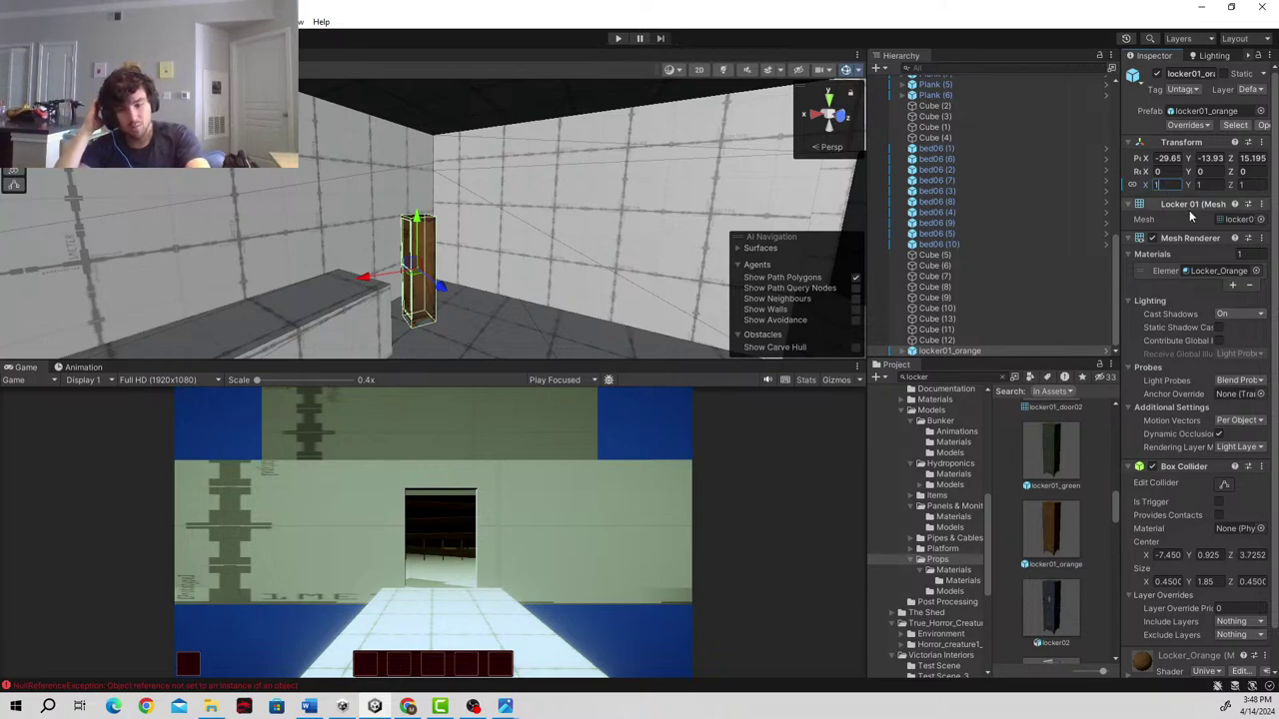
pyautogui.write('.2')
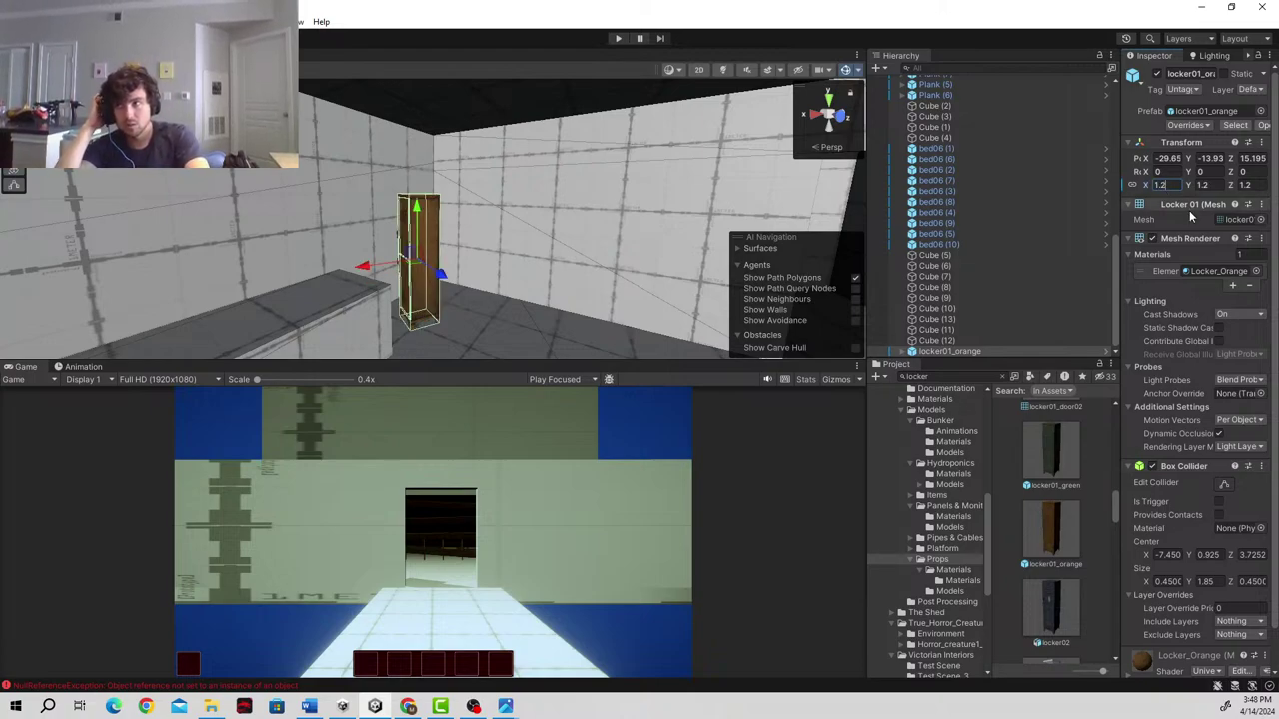
pyautogui.press('BackSpace')
pyautogui.write('4')
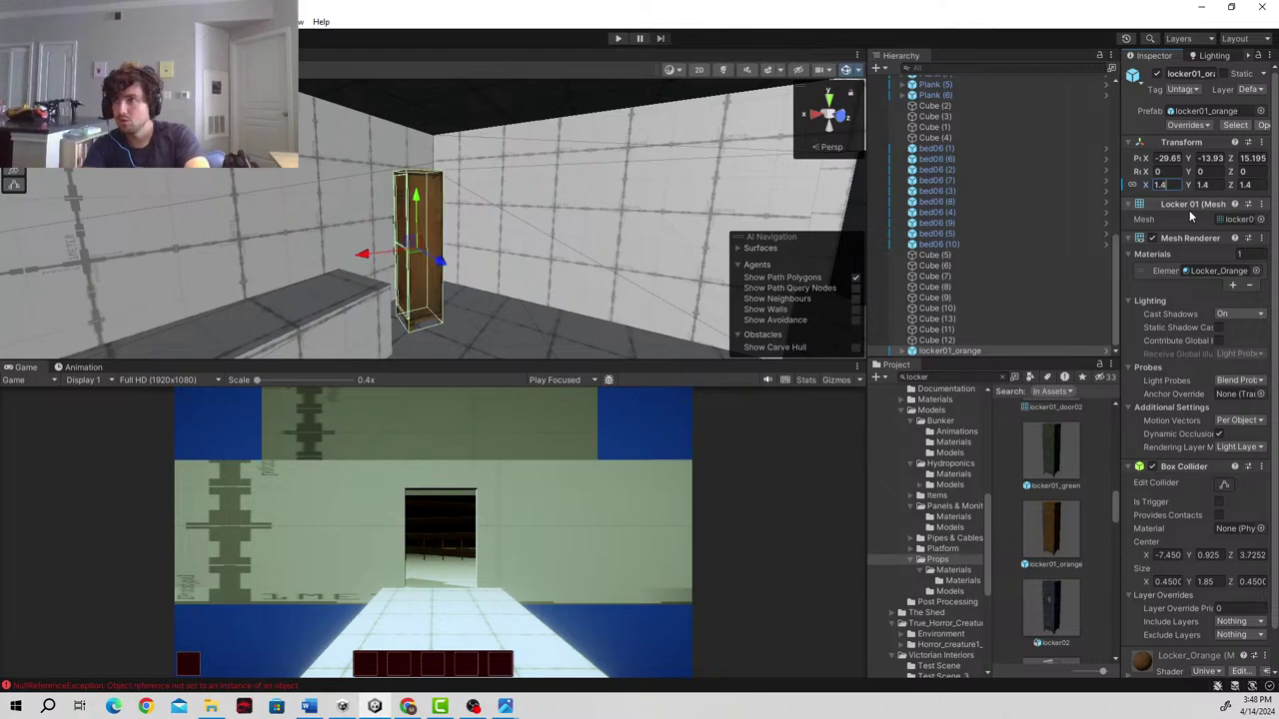
pyautogui.moveTo(519, 190); pyautogui.dragTo(587, 196, button='right')
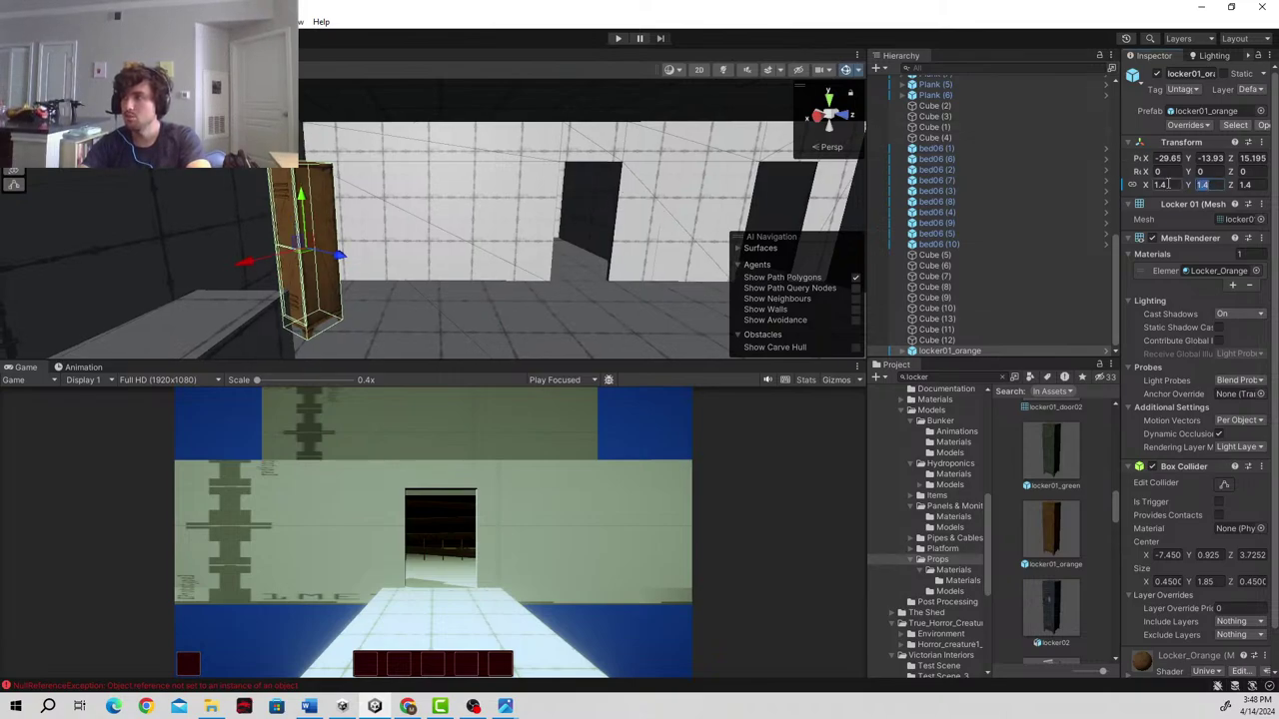
pyautogui.press('BackSpace')
pyautogui.write('3')
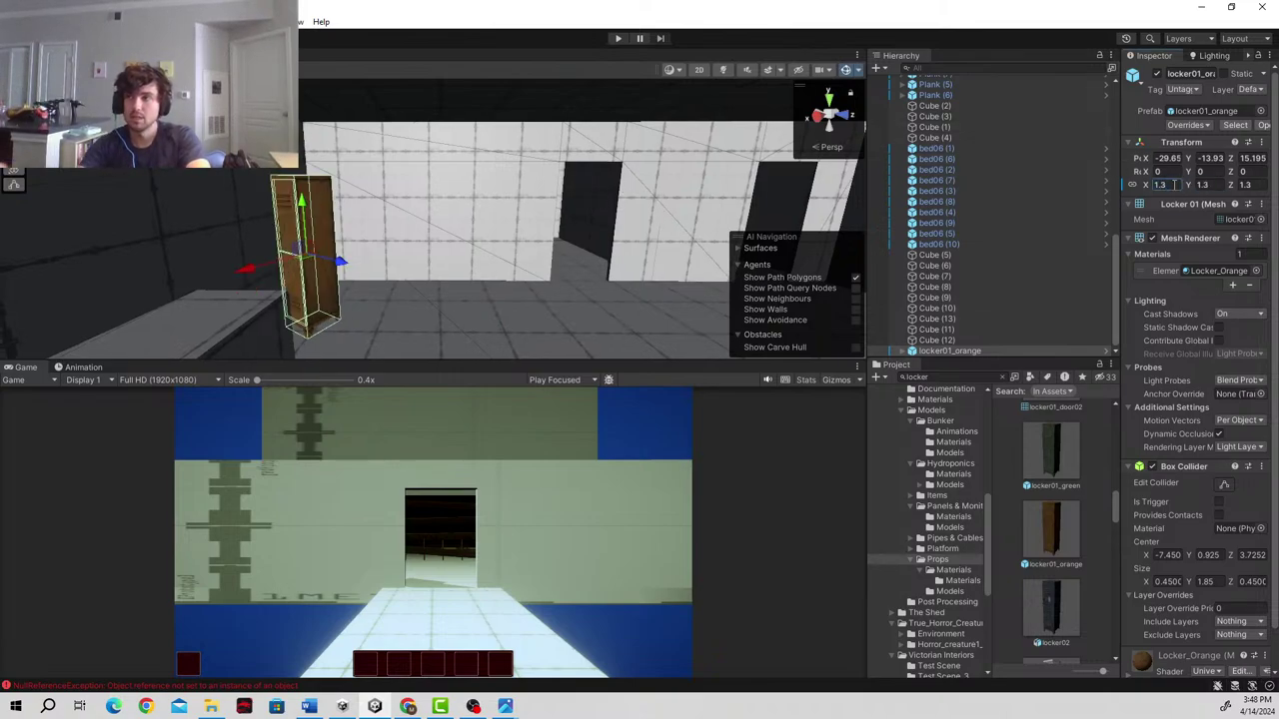
# - Rotate the orange locker about its Y axis, trying -30 degrees and settling on -120 degrees
pyautogui.write('e')
pyautogui.moveTo(470, 272); pyautogui.dragTo(364, 269, button='right')
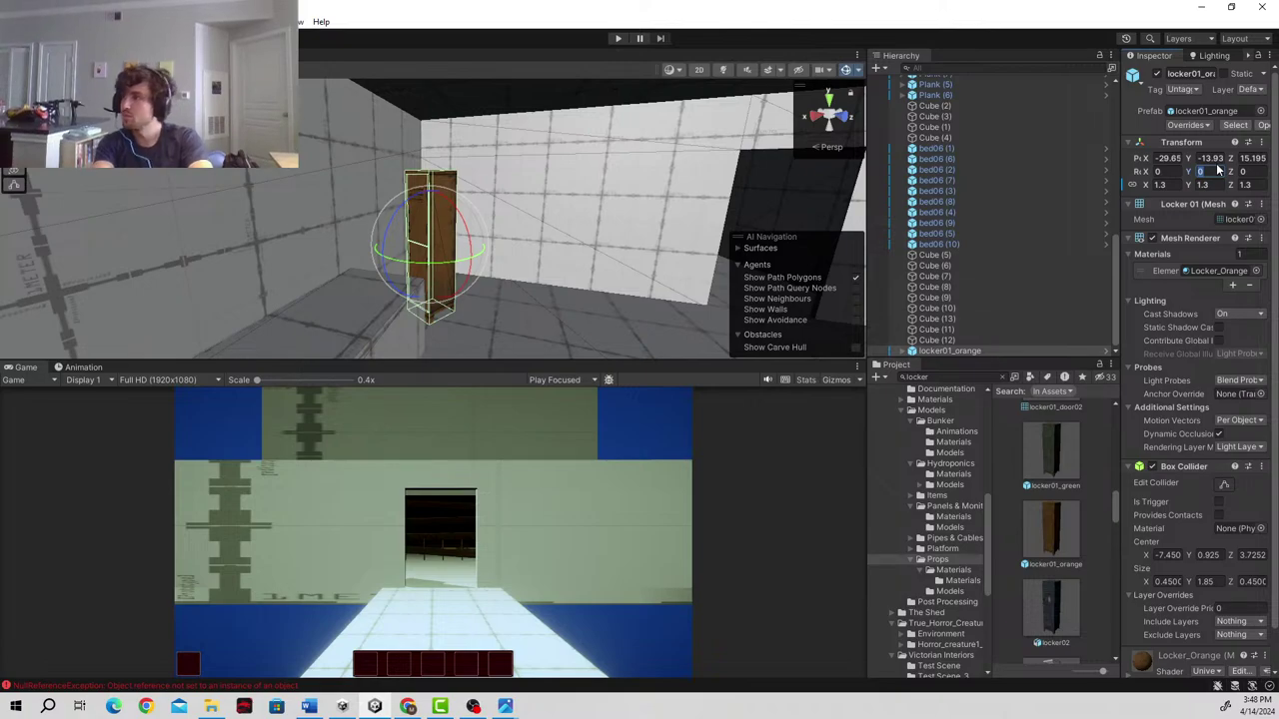
pyautogui.write('30')
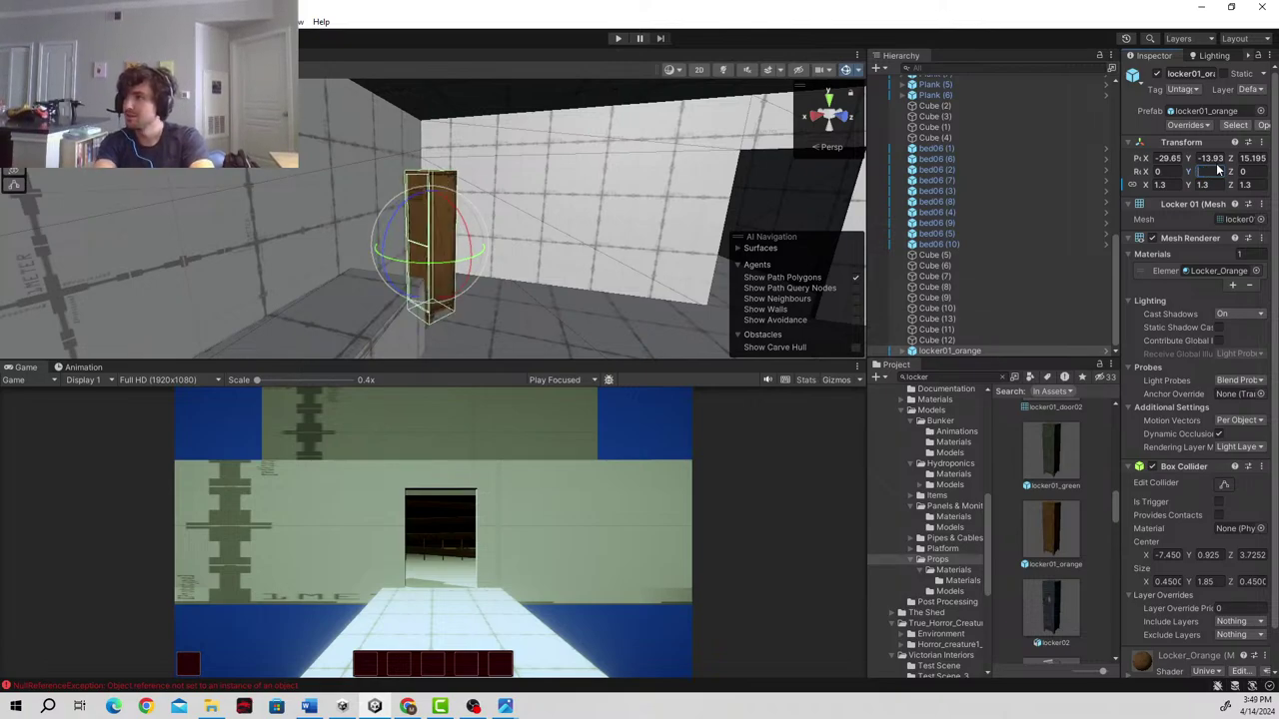
pyautogui.press('Home')
pyautogui.write('-')
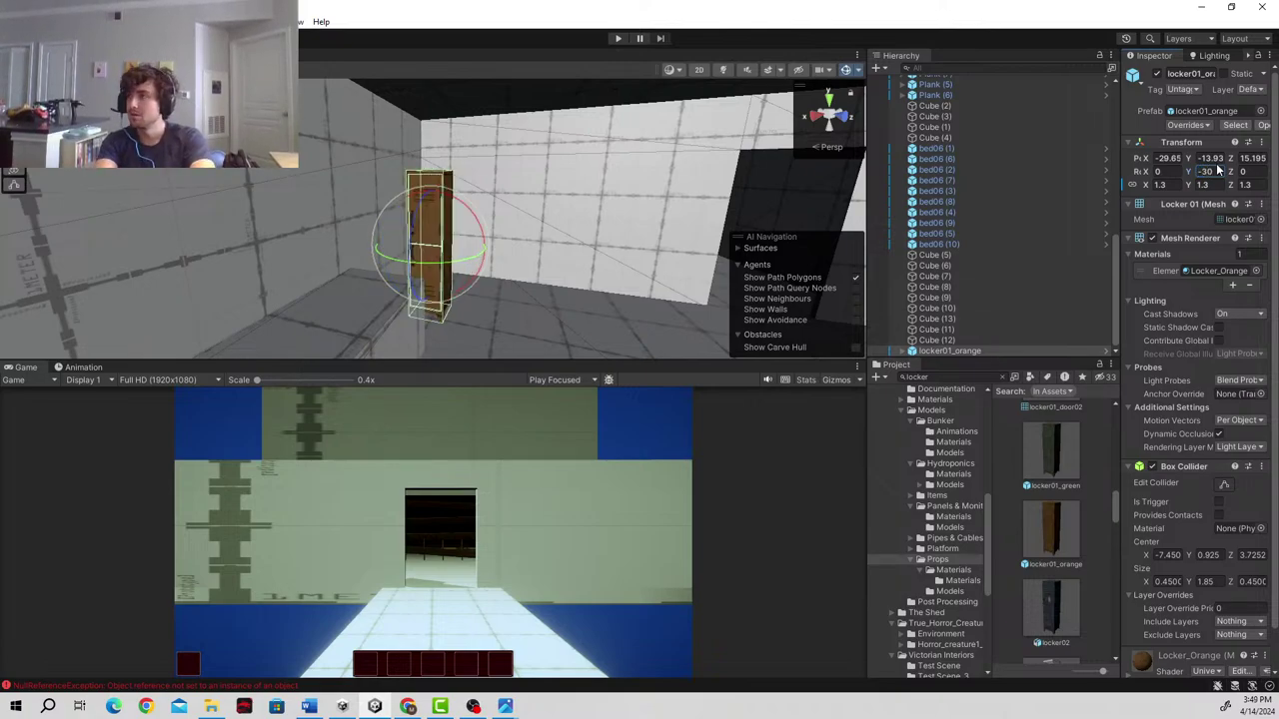
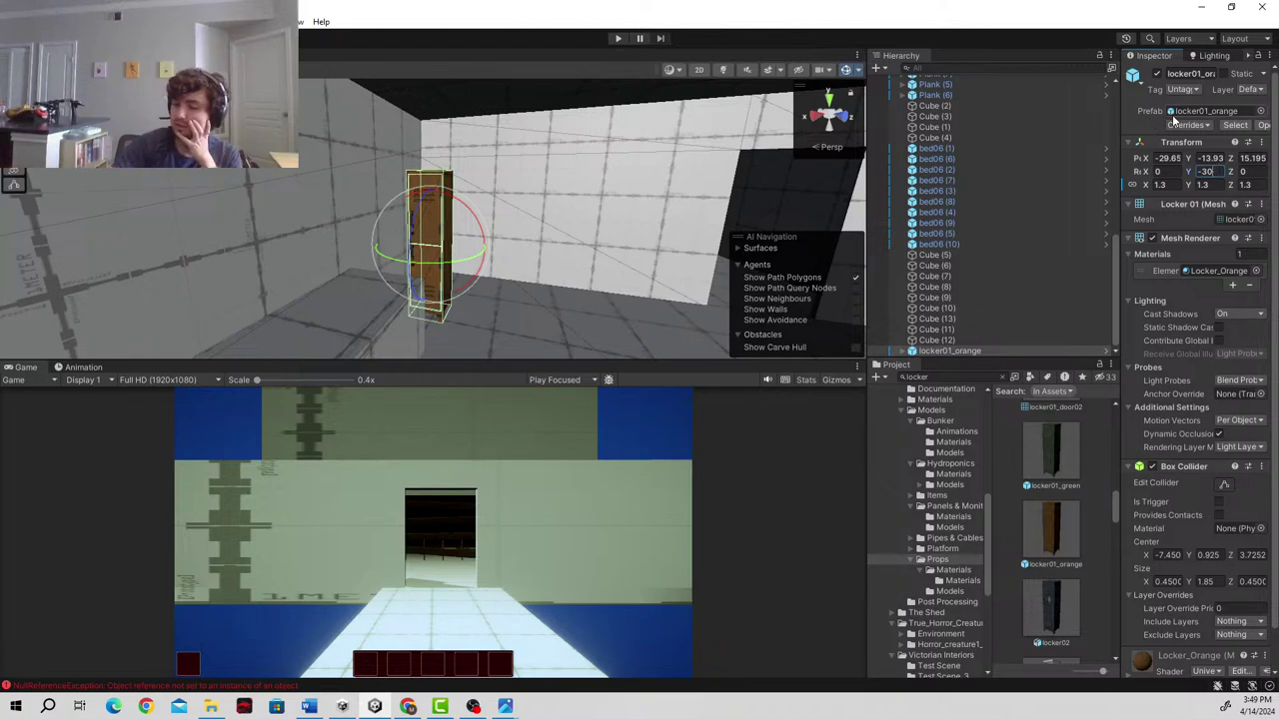
pyautogui.write('90')
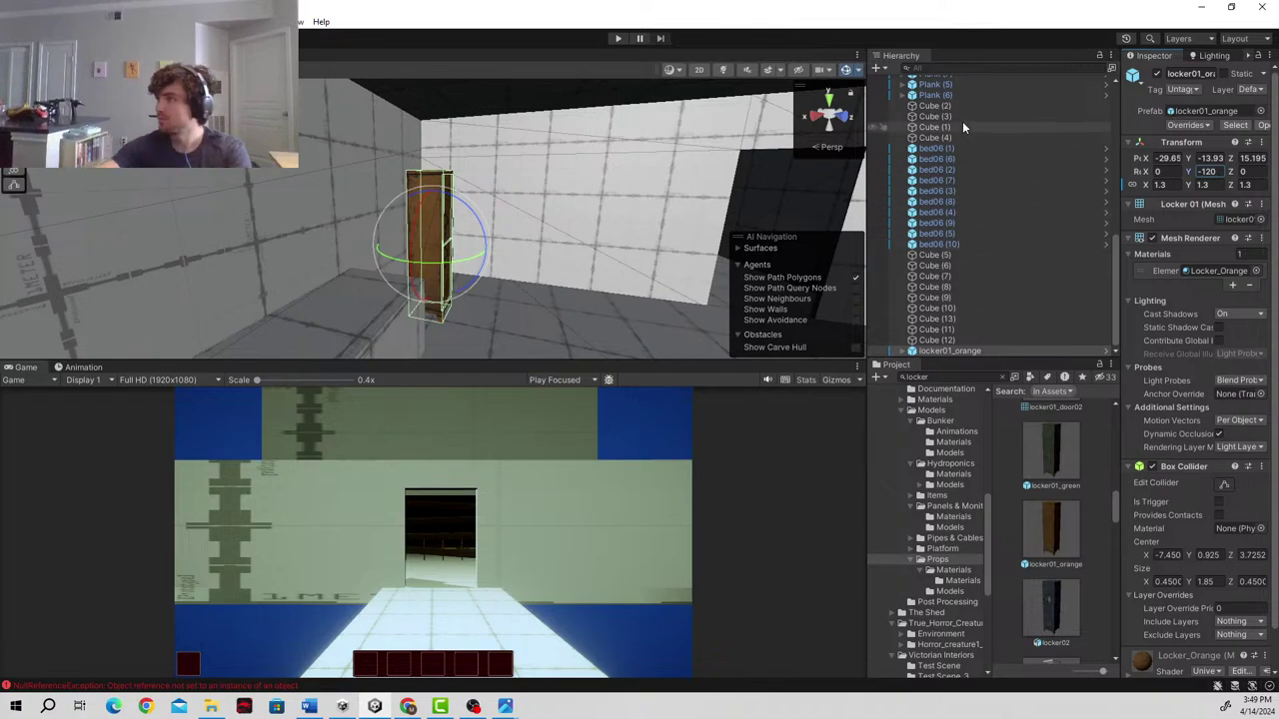
# - Shift the orange locker into place beside the counter's end, at about X -29.46, Z 14.88
pyautogui.keyDown('alt'); pyautogui.moveTo(612, 250); pyautogui.dragTo(299, 266); pyautogui.keyUp('alt')
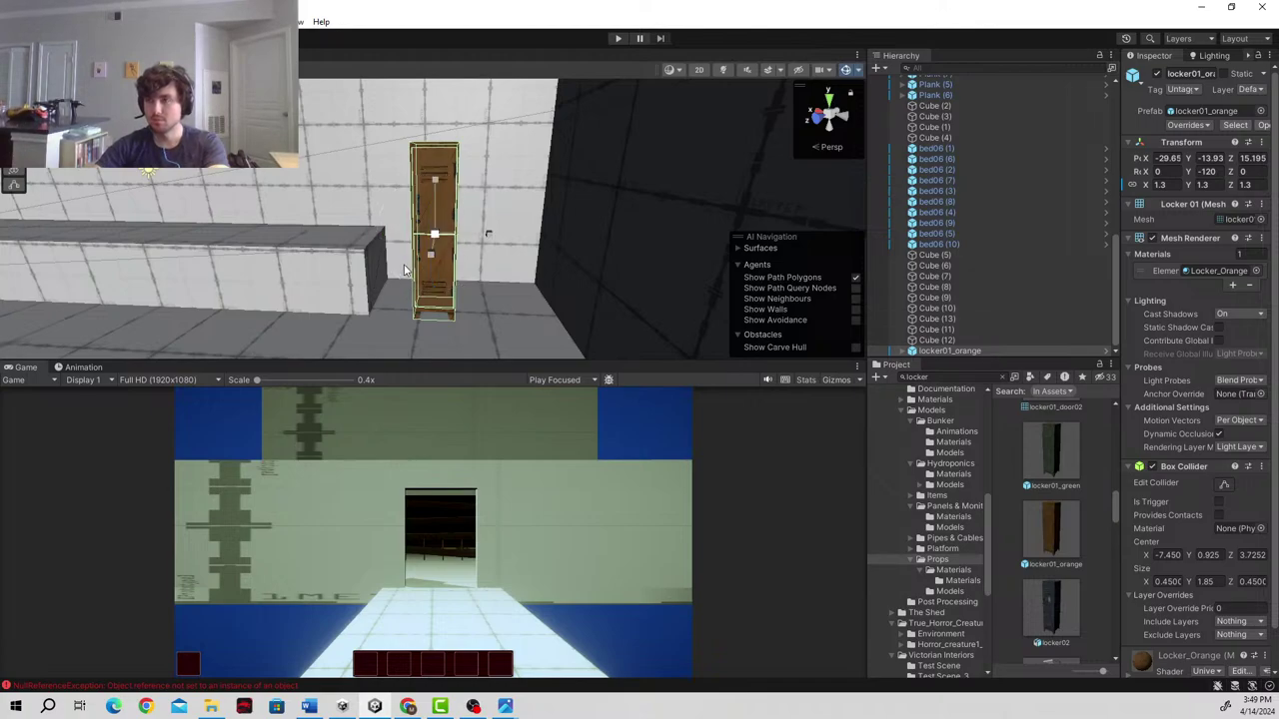
pyautogui.press('r')
pyautogui.moveTo(452, 270)
pyautogui.mouseDown(button='right')
pyautogui.moveTo(440, 274)
pyautogui.moveTo(452, 279)
pyautogui.mouseUp(button='right')
pyautogui.press('w')
pyautogui.keyDown('alt'); pyautogui.moveTo(441, 279); pyautogui.dragTo(637, 300); pyautogui.keyUp('alt')
pyautogui.press('w')
pyautogui.moveTo(578, 257); pyautogui.dragTo(527, 269)
pyautogui.press('s')
pyautogui.moveTo(530, 267); pyautogui.dragTo(357, 262, button='right')
pyautogui.press('w')
# - Duplicate the orange locker and place the copy next to it at about X -30.21, Z 14.45
pyautogui.hotkey('ctrl', 'd')
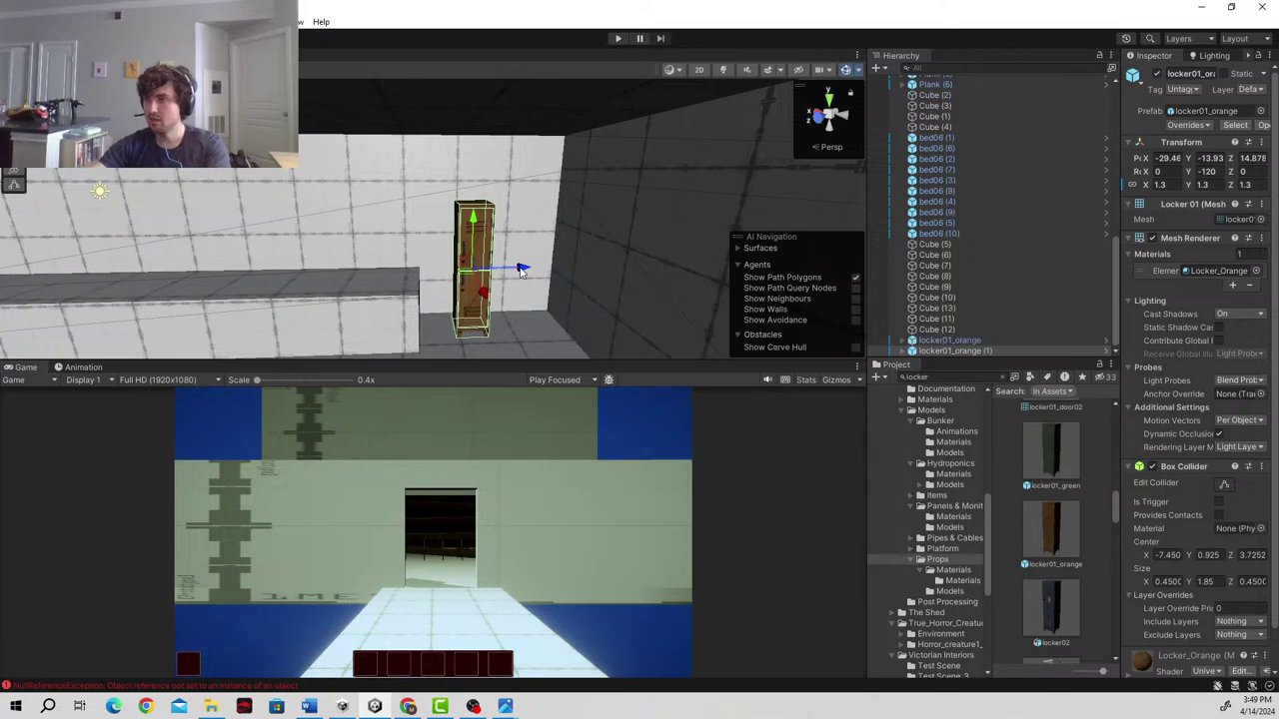
pyautogui.moveTo(522, 268); pyautogui.dragTo(568, 264)
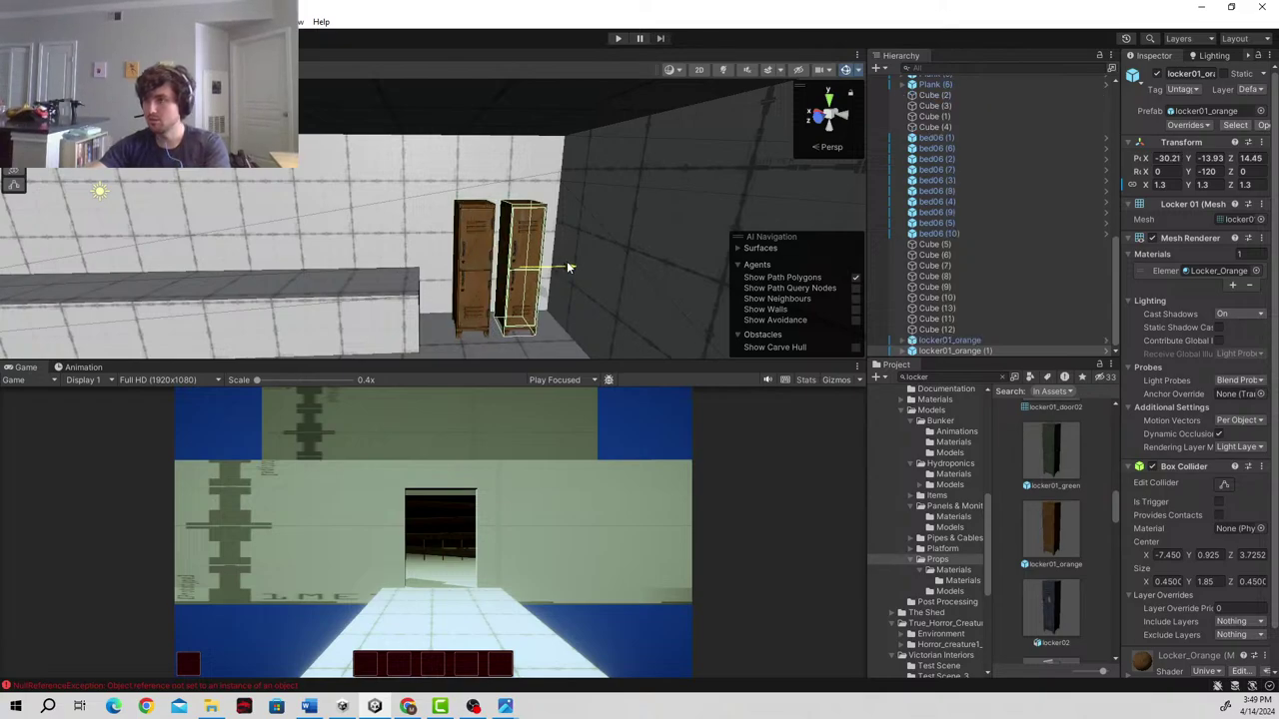
pyautogui.moveTo(500, 287)
pyautogui.mouseDown(button='right')
pyautogui.moveTo(465, 283)
pyautogui.moveTo(479, 282)
pyautogui.mouseUp(button='right')
pyautogui.press('s')
pyautogui.keyDown('alt'); pyautogui.moveTo(480, 281); pyautogui.dragTo(859, 319); pyautogui.keyUp('alt')
pyautogui.keyDown('alt'); pyautogui.moveTo(945, 343); pyautogui.dragTo(612, 175); pyautogui.keyUp('alt')
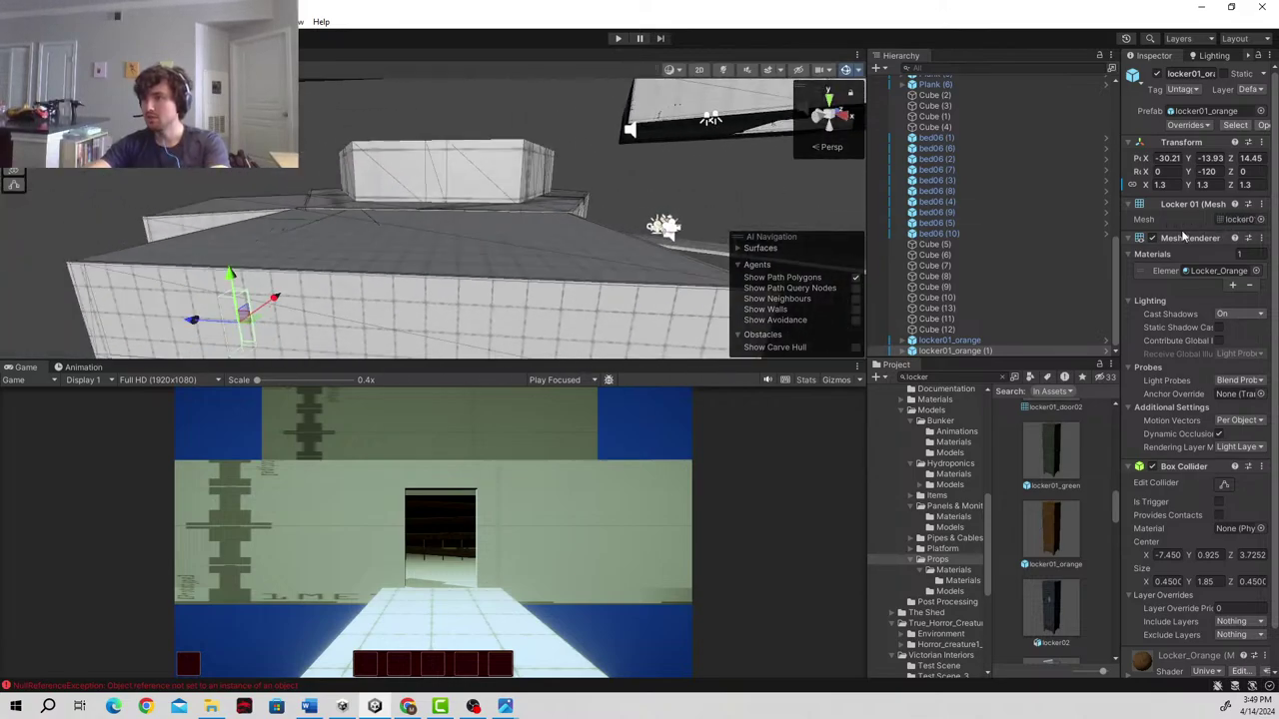
pyautogui.click(616, 177)
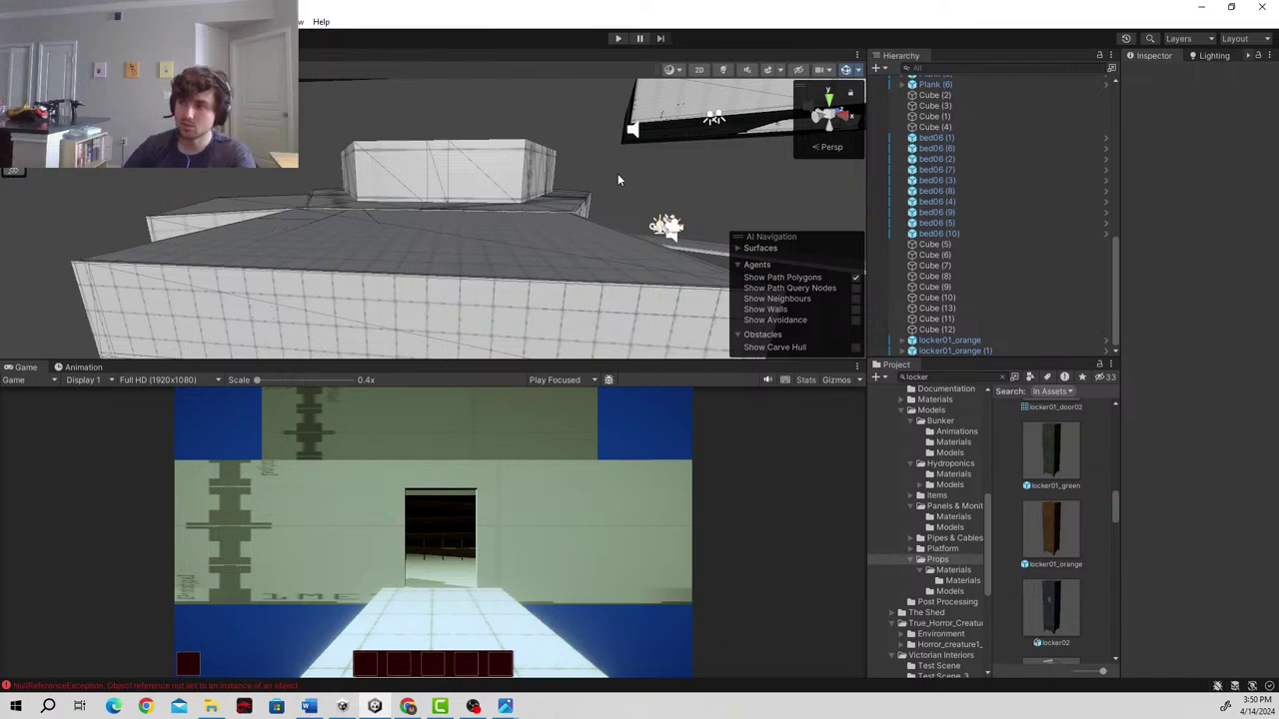
# - Maximize the Scene view on the lower storey's outside doorway and open the ProBuilder window
pyautogui.press('w')
pyautogui.moveTo(543, 177); pyautogui.dragTo(1145, 255, button='right')
pyautogui.press('s')
pyautogui.press('w')
pyautogui.press('w')
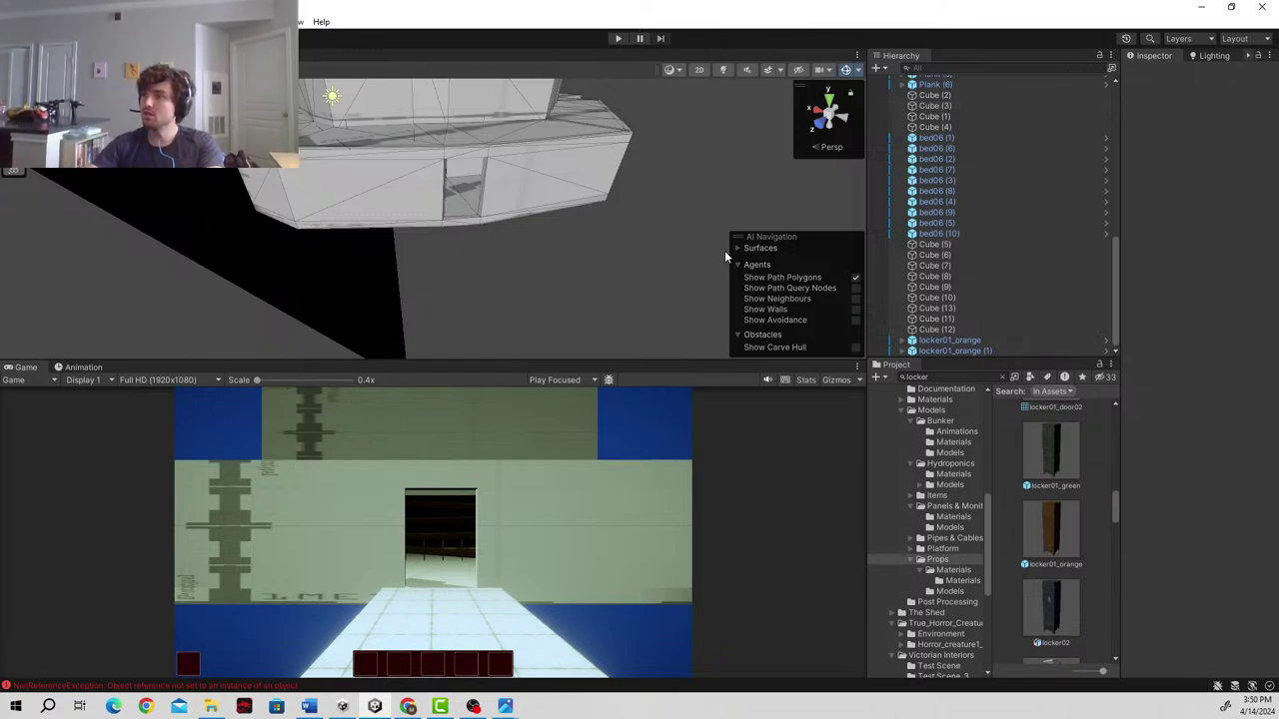
pyautogui.hotkey('shift', 'space')
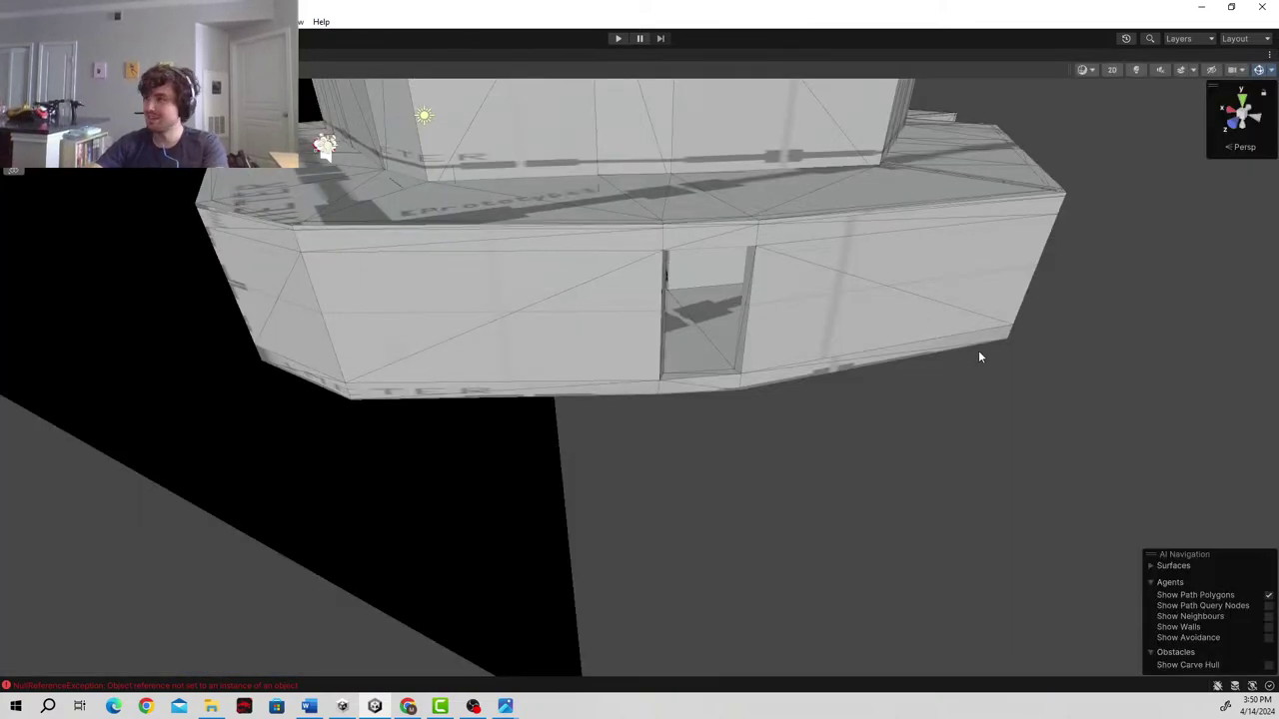
pyautogui.click(150, 21)
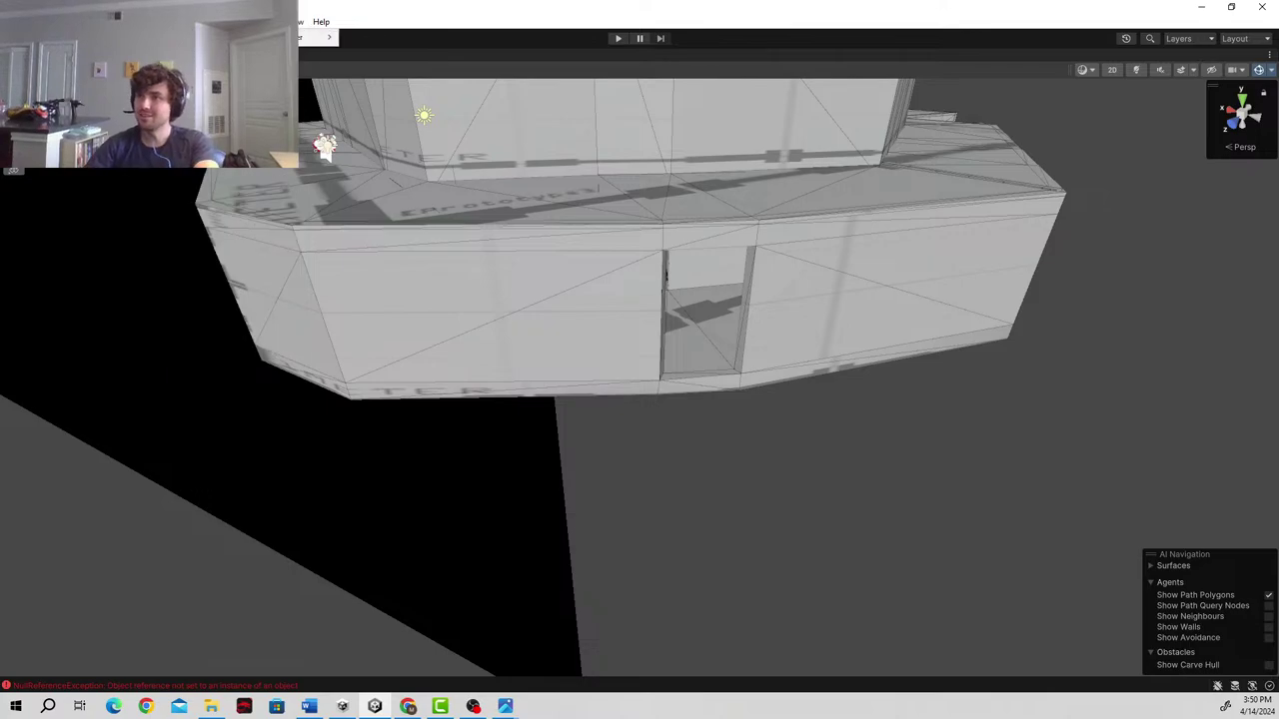
pyautogui.moveTo(290, 37)
pyautogui.click(384, 37)
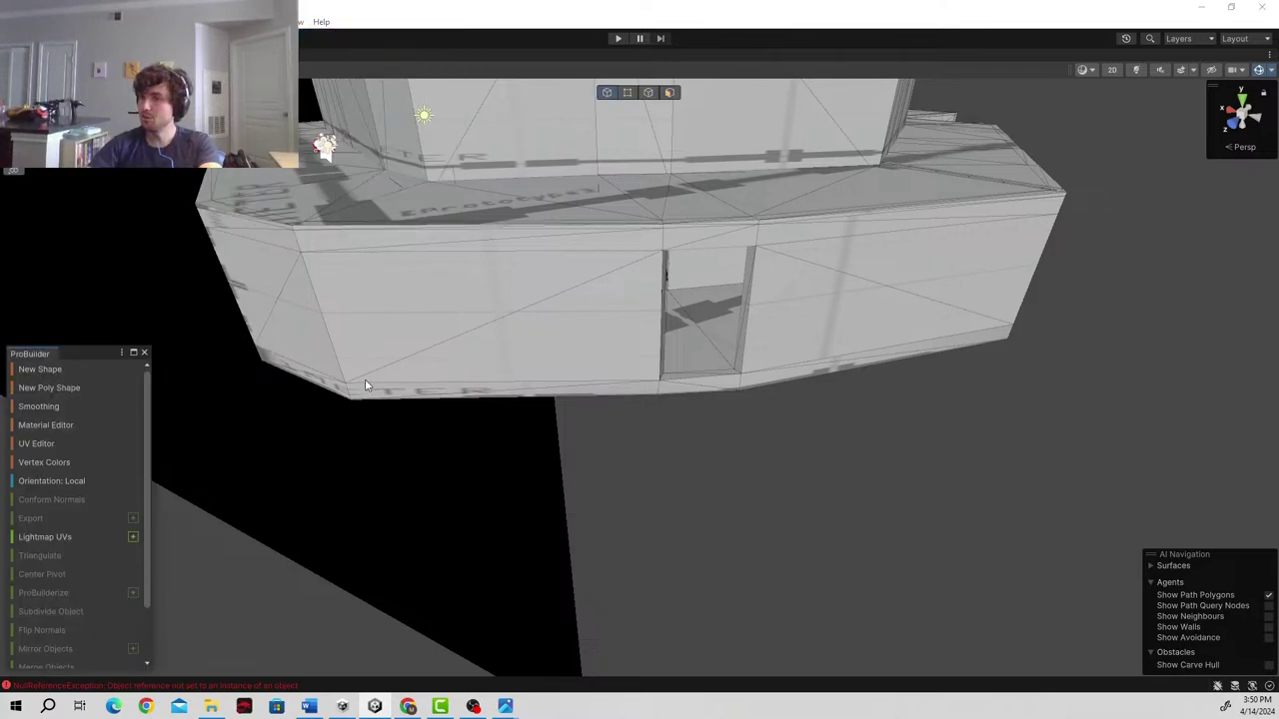
# - Draw a thin ProBuilder cube slab about 26.7 m long outward from the base of the wall with the doorway
pyautogui.click(71, 369)
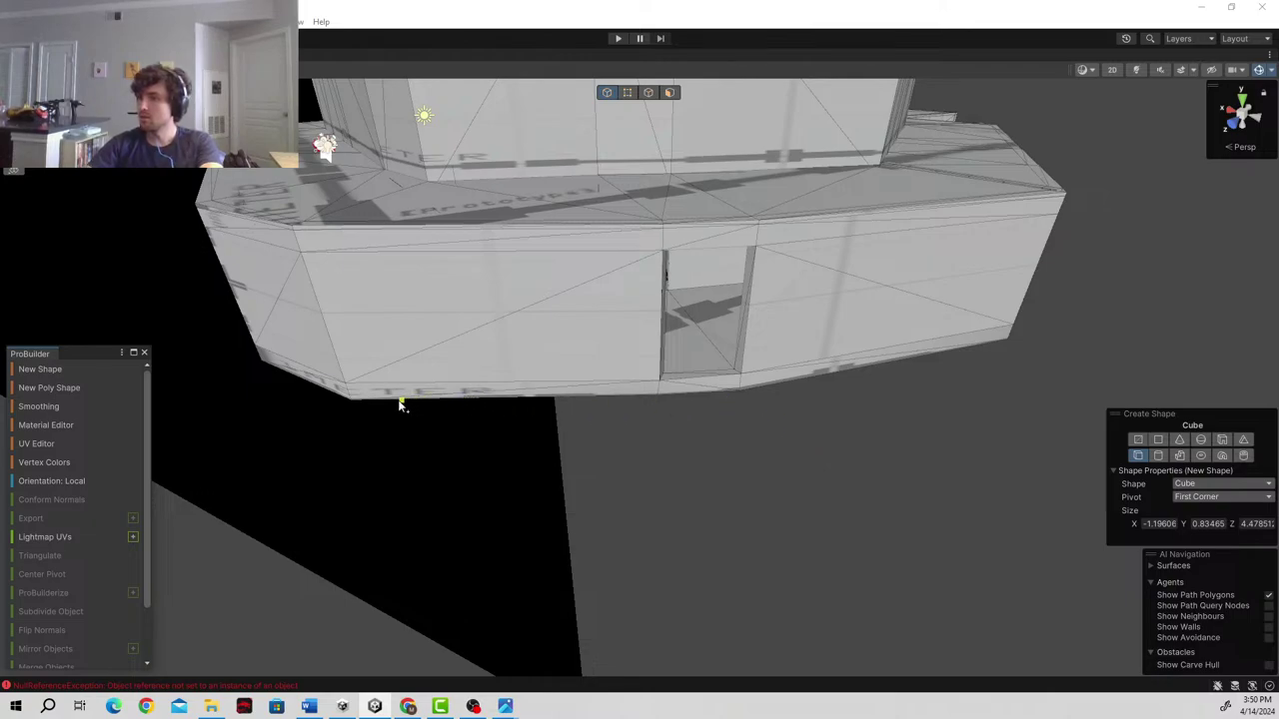
pyautogui.moveTo(353, 399); pyautogui.dragTo(824, 391)
pyautogui.moveTo(828, 393); pyautogui.dragTo(855, 391)
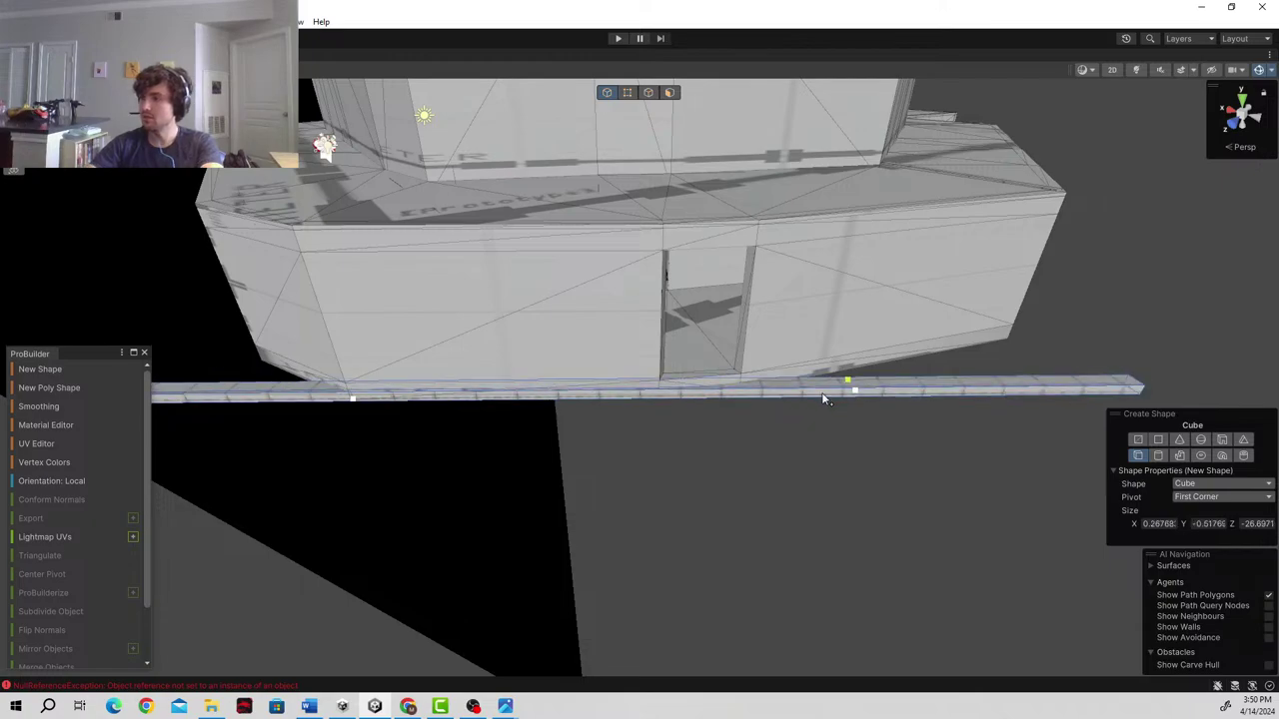
pyautogui.click(784, 631)
pyautogui.moveTo(444, 409); pyautogui.dragTo(621, 481, button='right')
pyautogui.keyDown('alt'); pyautogui.moveTo(621, 482); pyautogui.dragTo(549, 478); pyautogui.keyUp('alt')
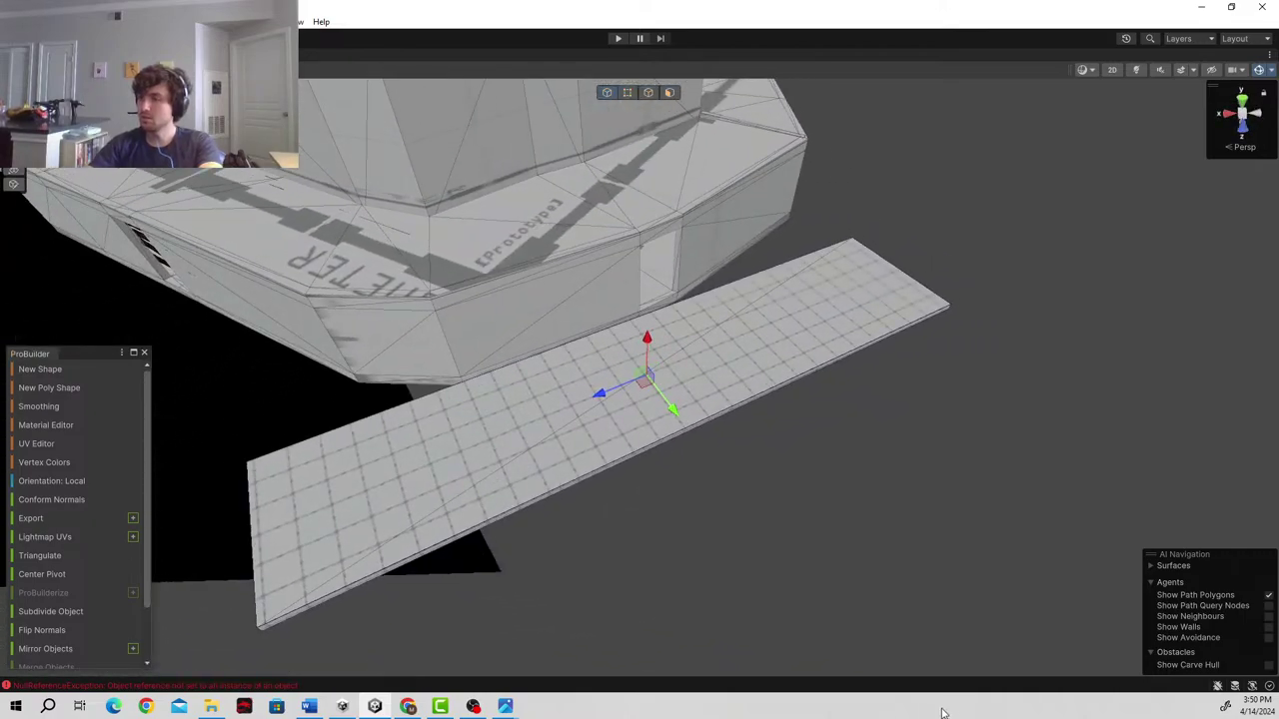
# - Pull the slab's outer long side face outward to widen it into a large floor, undoing the extra face move
pyautogui.click(669, 92)
pyautogui.click(706, 427)
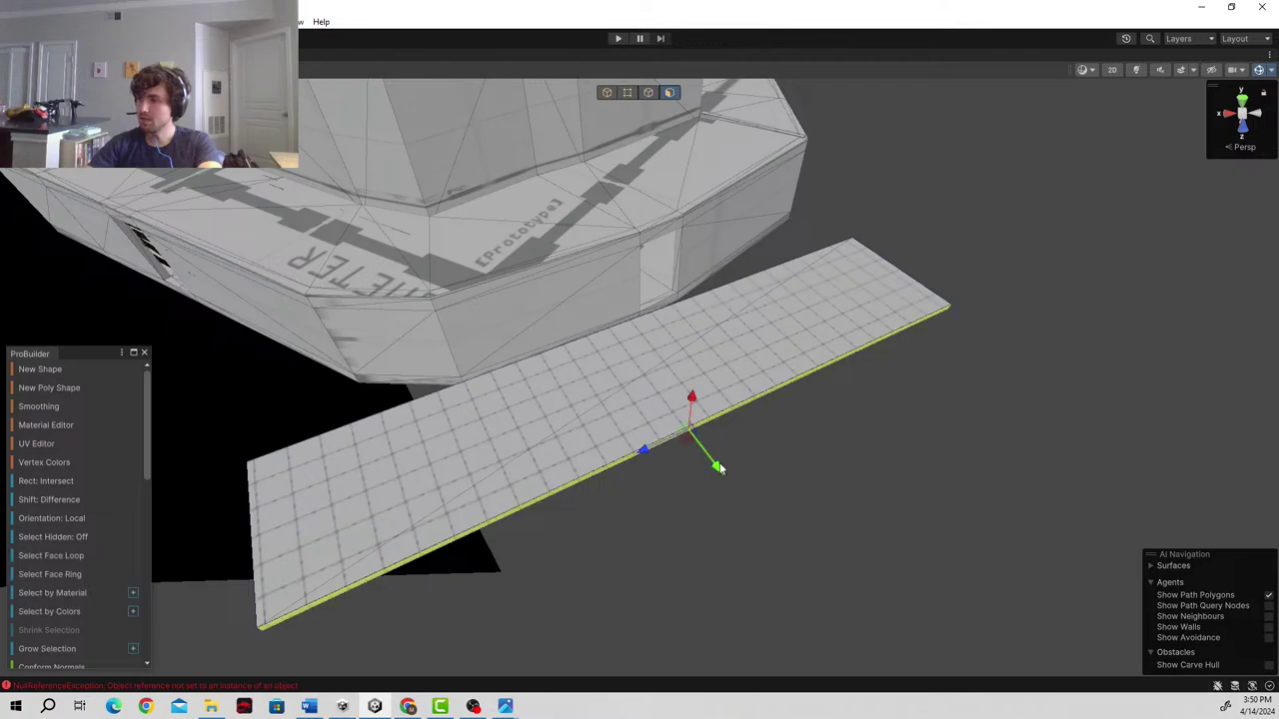
pyautogui.moveTo(715, 465); pyautogui.dragTo(503, 442)
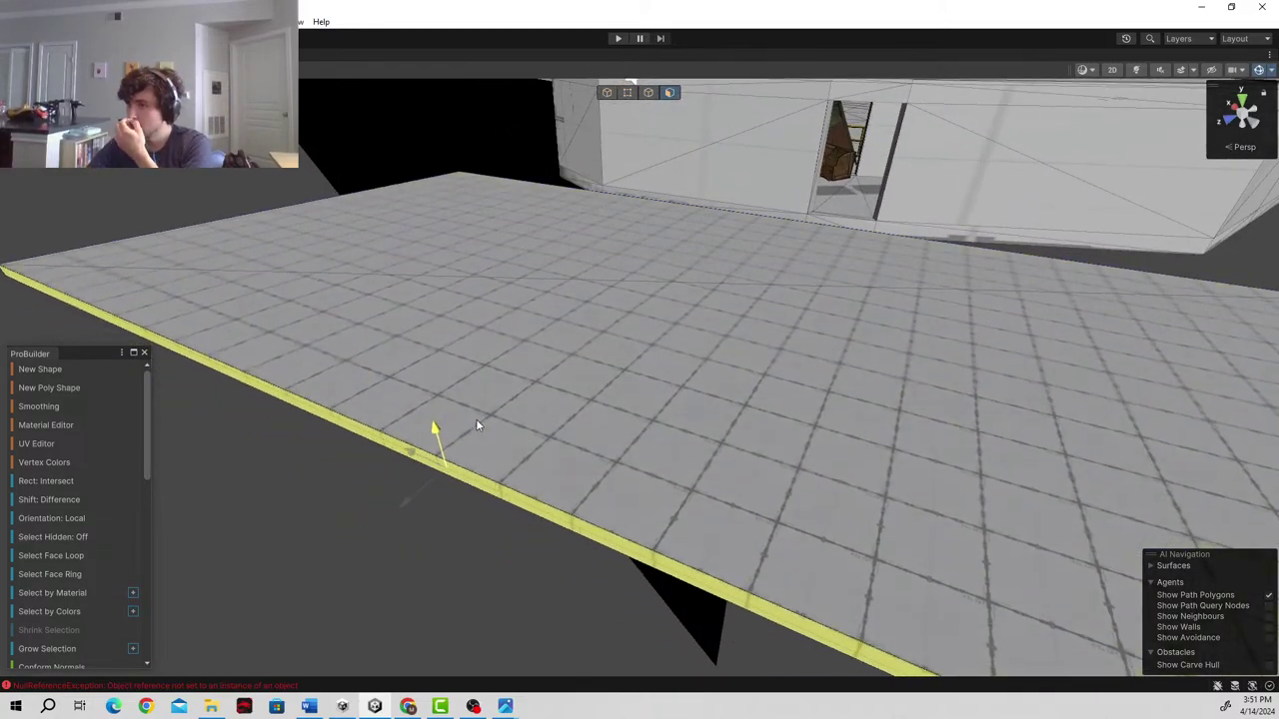
pyautogui.click(478, 416)
pyautogui.hotkey('ctrl', 'z')
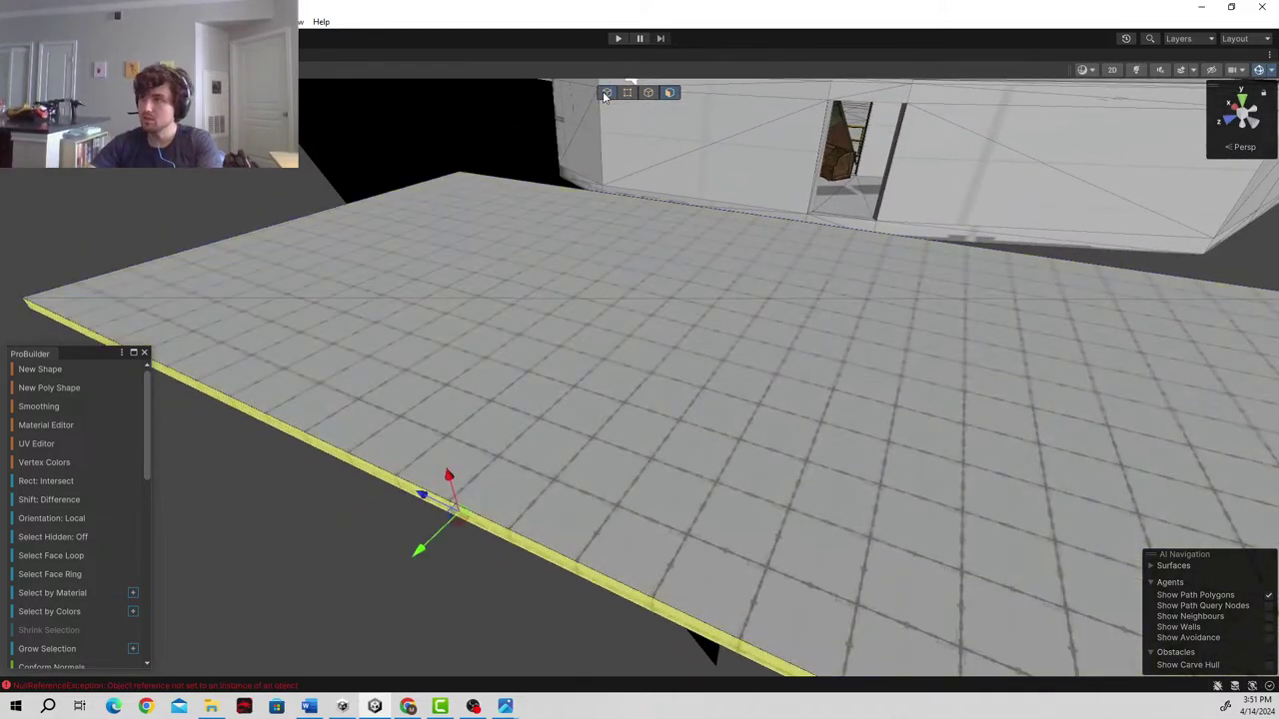
# - Raise the whole floor slab slightly towards the level of the doorway's threshold
pyautogui.click(606, 93)
pyautogui.moveTo(678, 268); pyautogui.dragTo(685, 248)
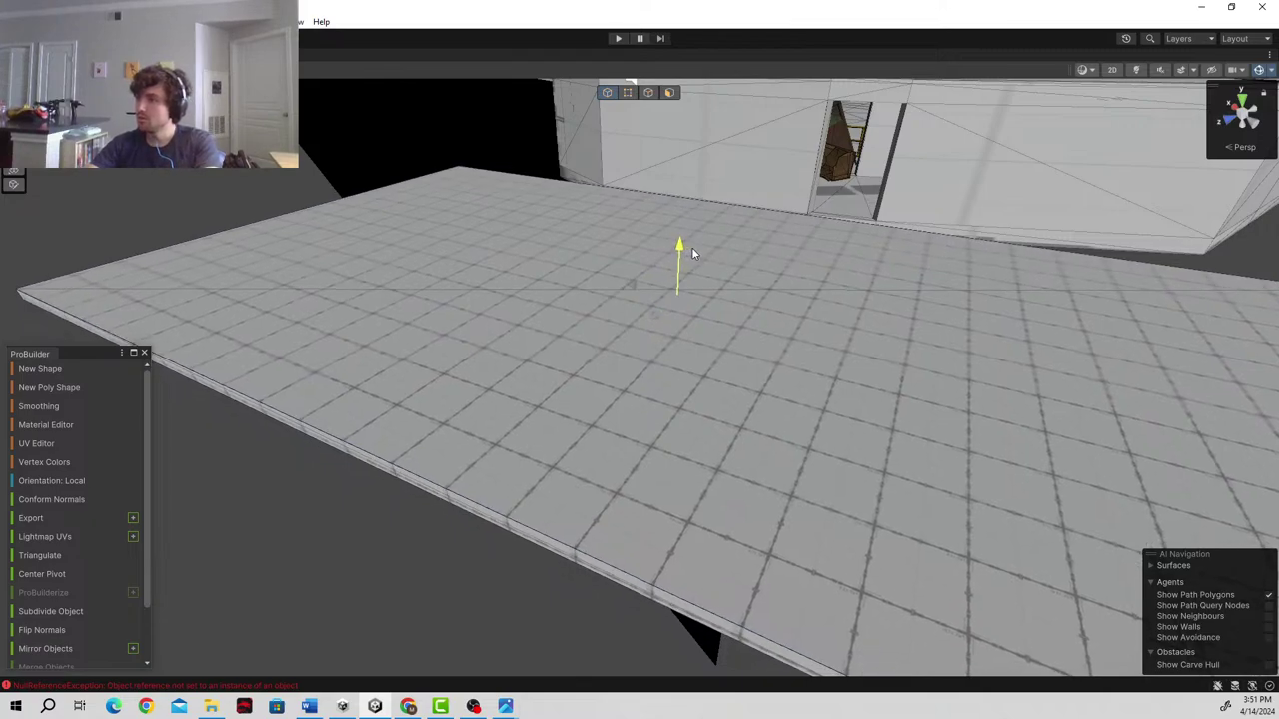
pyautogui.press('w')
pyautogui.moveTo(885, 206); pyautogui.dragTo(797, 304, button='right')
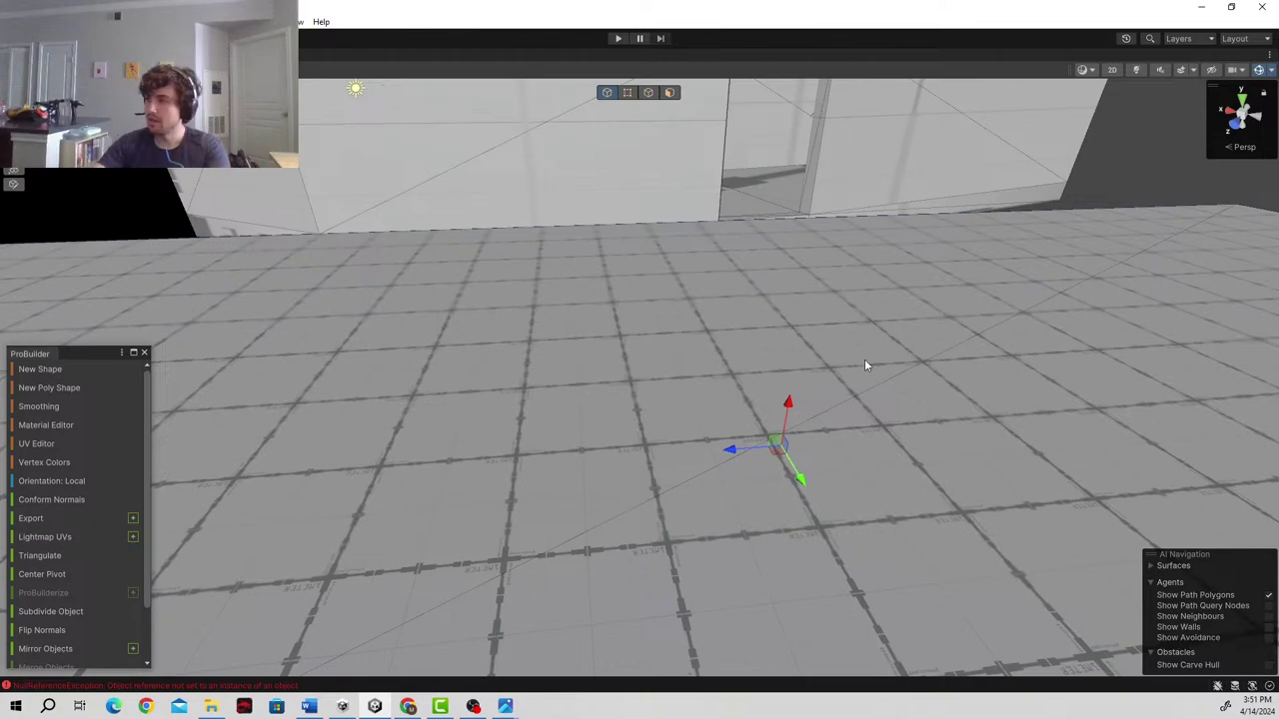
# - Rotate the floor slab about the vertical axis in small turns to align its edge with the doorway wall
pyautogui.press('e')
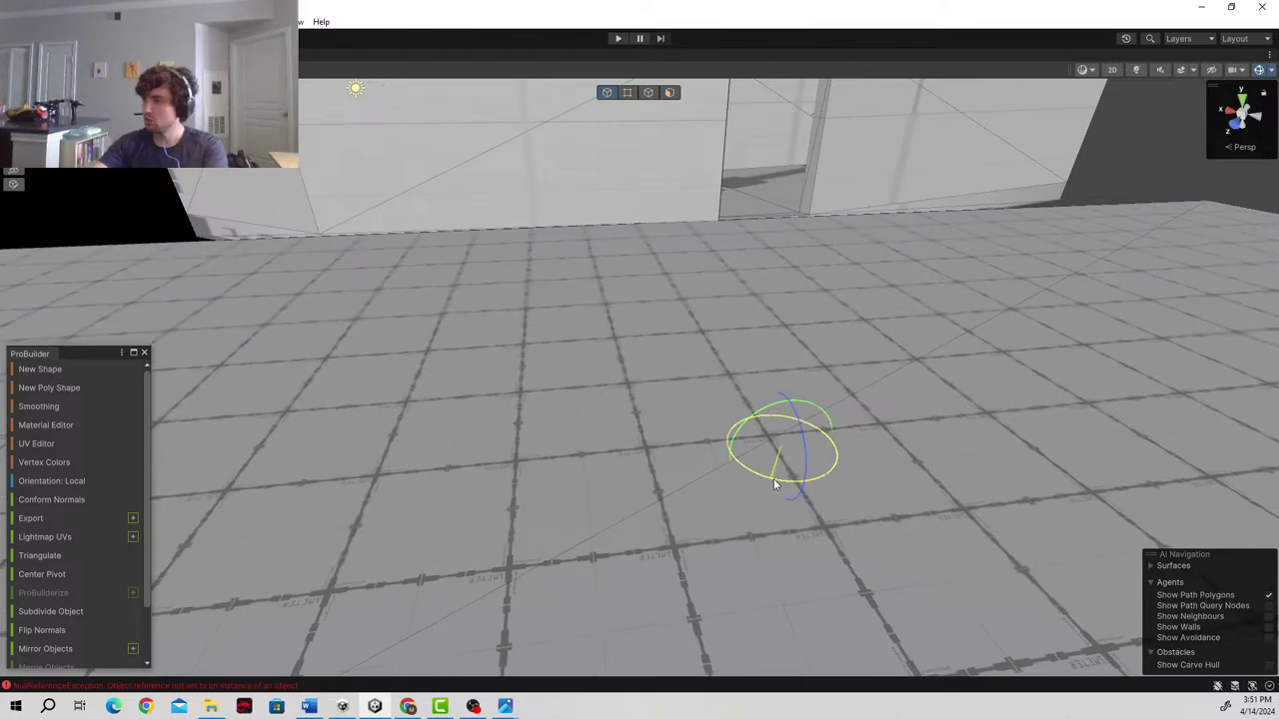
pyautogui.moveTo(773, 478); pyautogui.dragTo(780, 479)
pyautogui.press('w')
pyautogui.moveTo(821, 378); pyautogui.dragTo(716, 383, button='right')
pyautogui.press('s')
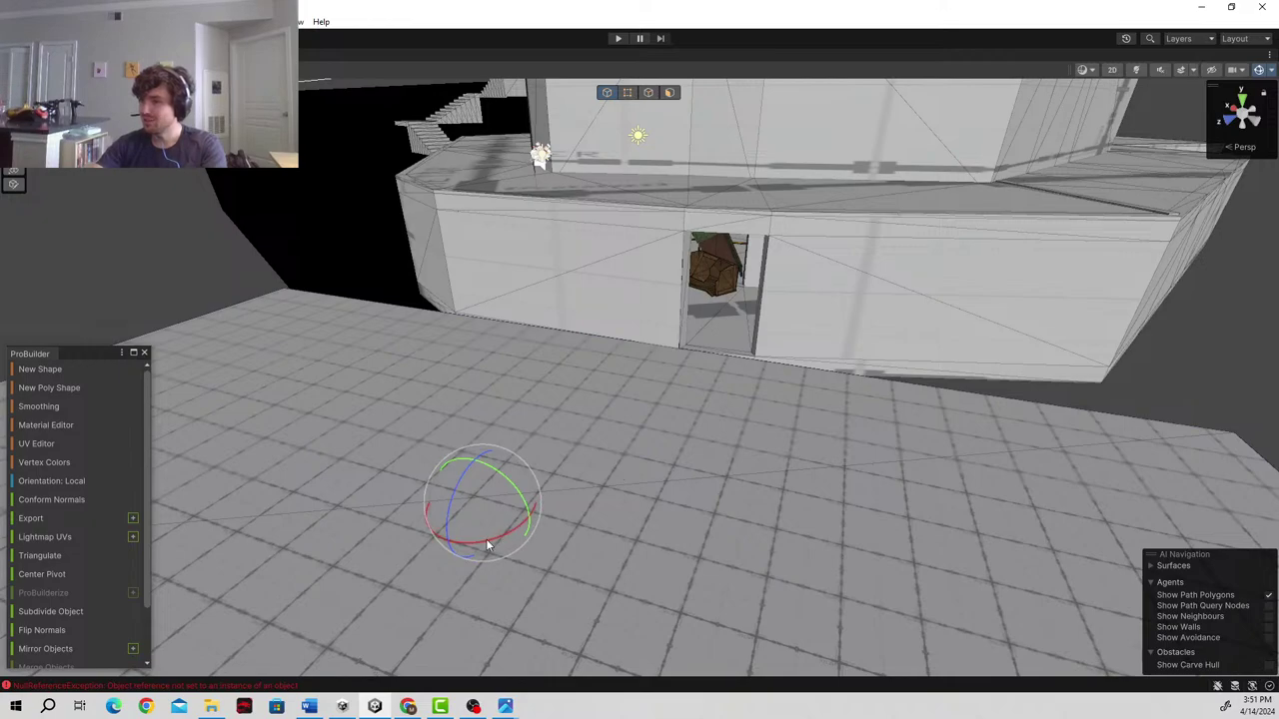
pyautogui.moveTo(486, 539); pyautogui.dragTo(509, 523)
pyautogui.press('w')
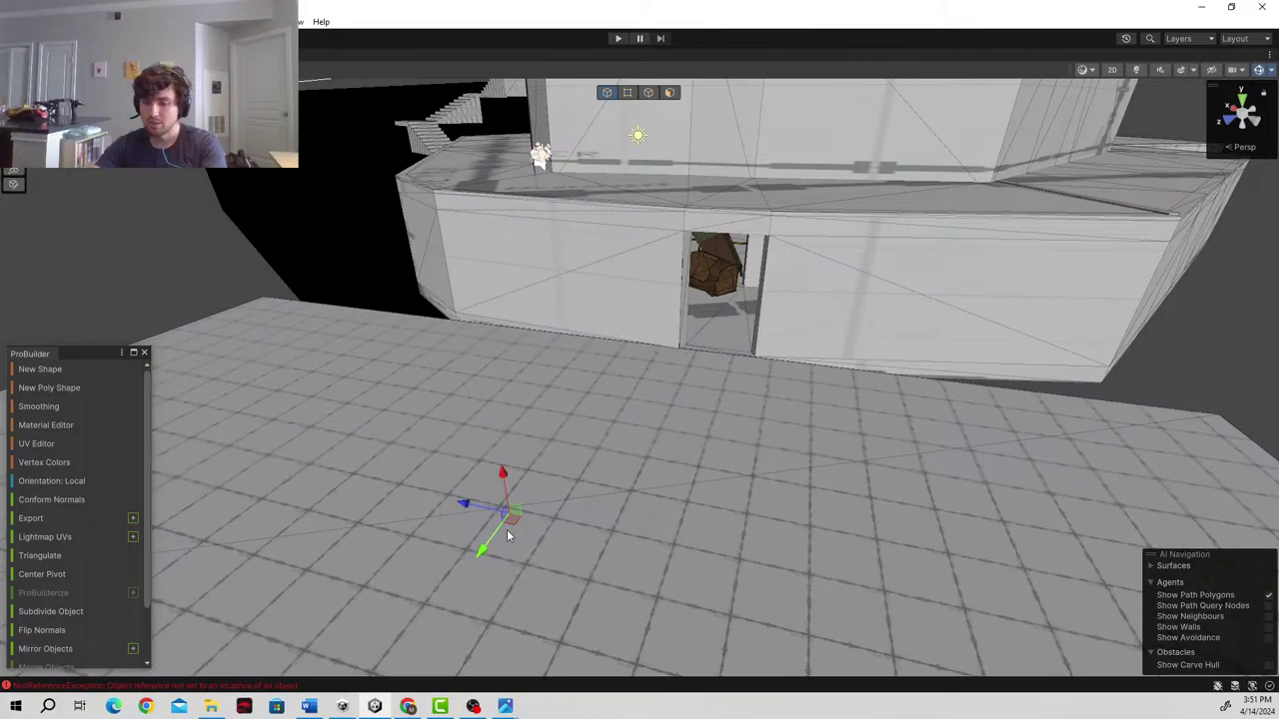
pyautogui.press('e')
pyautogui.moveTo(734, 436)
pyautogui.mouseDown(button='right')
pyautogui.moveTo(759, 420)
pyautogui.moveTo(737, 433)
pyautogui.mouseUp(button='right')
pyautogui.keyDown('alt'); pyautogui.moveTo(738, 433); pyautogui.dragTo(650, 485); pyautogui.keyUp('alt')
pyautogui.moveTo(354, 658); pyautogui.dragTo(362, 663)
pyautogui.scroll(-3, 563, 517)
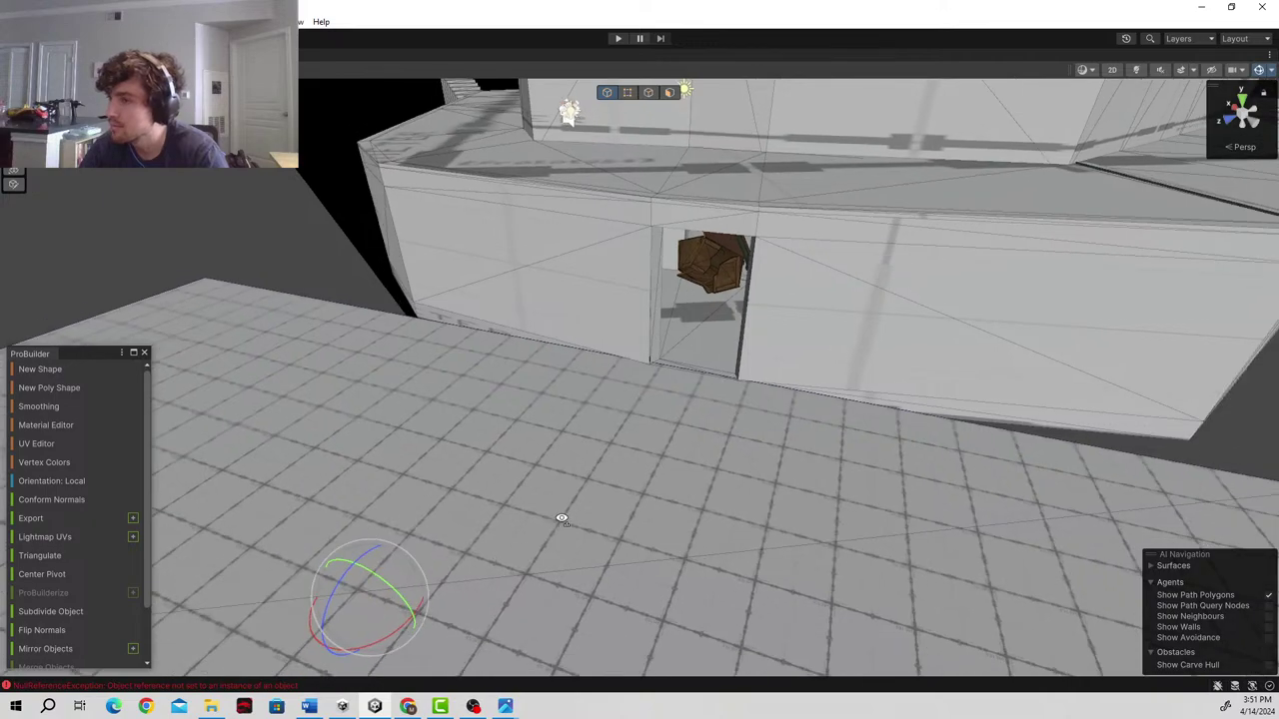
# - Nudge the floor slab horizontally so its inner edge meets the base of the doorway wall
pyautogui.moveTo(502, 584); pyautogui.dragTo(493, 502, button='middle')
pyautogui.press('w')
pyautogui.moveTo(427, 459); pyautogui.dragTo(430, 470)
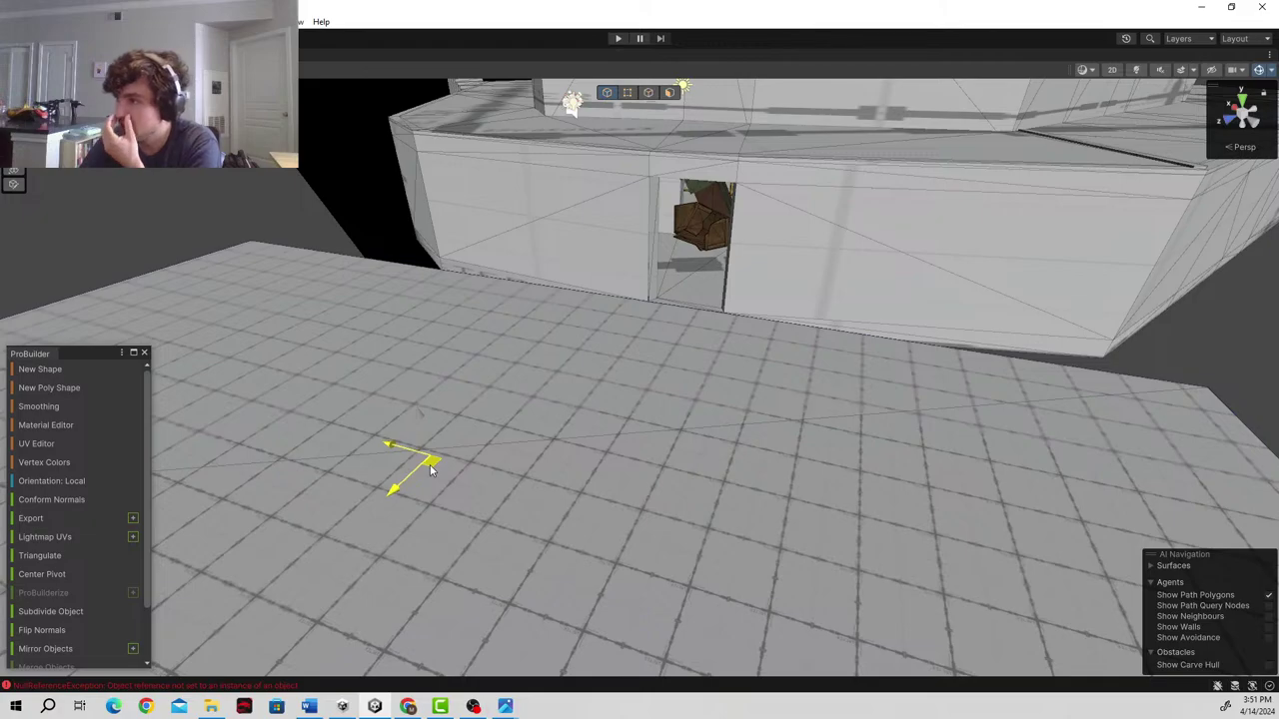
pyautogui.moveTo(708, 333); pyautogui.dragTo(628, 385, button='right')
pyautogui.keyDown('alt'); pyautogui.moveTo(627, 386); pyautogui.dragTo(729, 286); pyautogui.keyUp('alt')
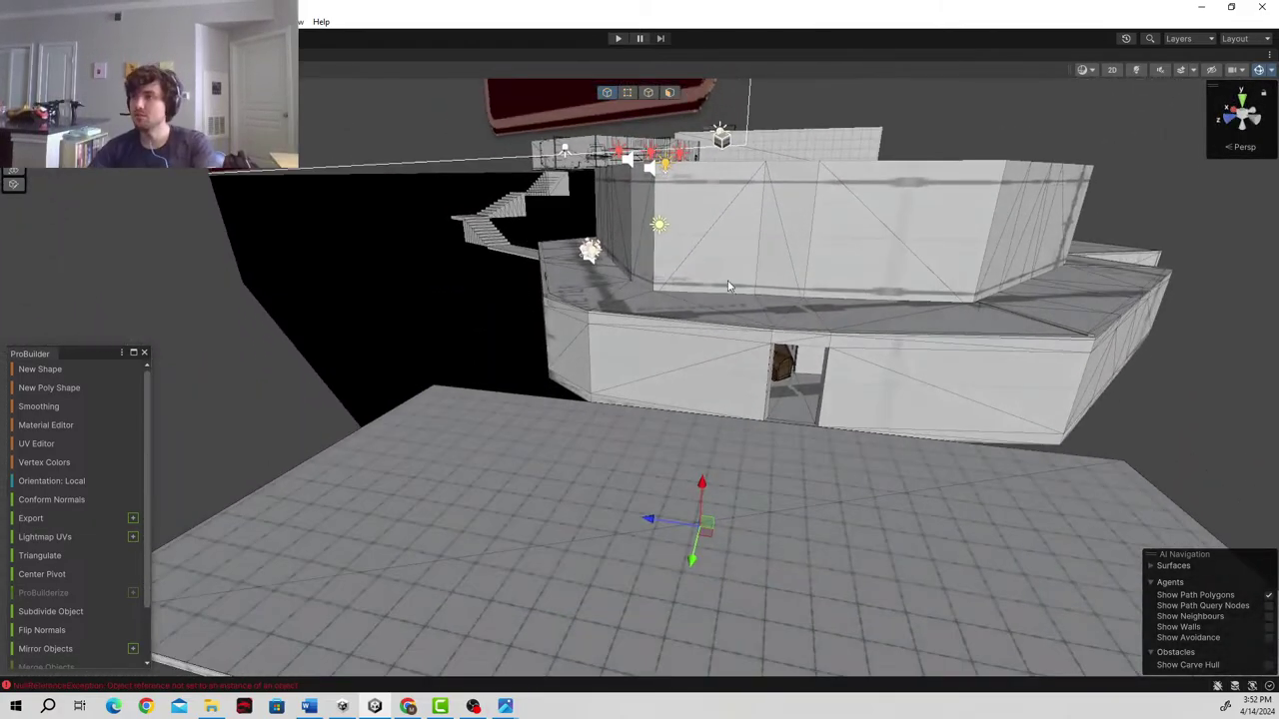
# - Delete the long box-shaped block running through the walled office with the desk and plant
pyautogui.click(648, 92)
pyautogui.keyDown('alt'); pyautogui.moveTo(434, 587); pyautogui.dragTo(526, 508); pyautogui.keyUp('alt')
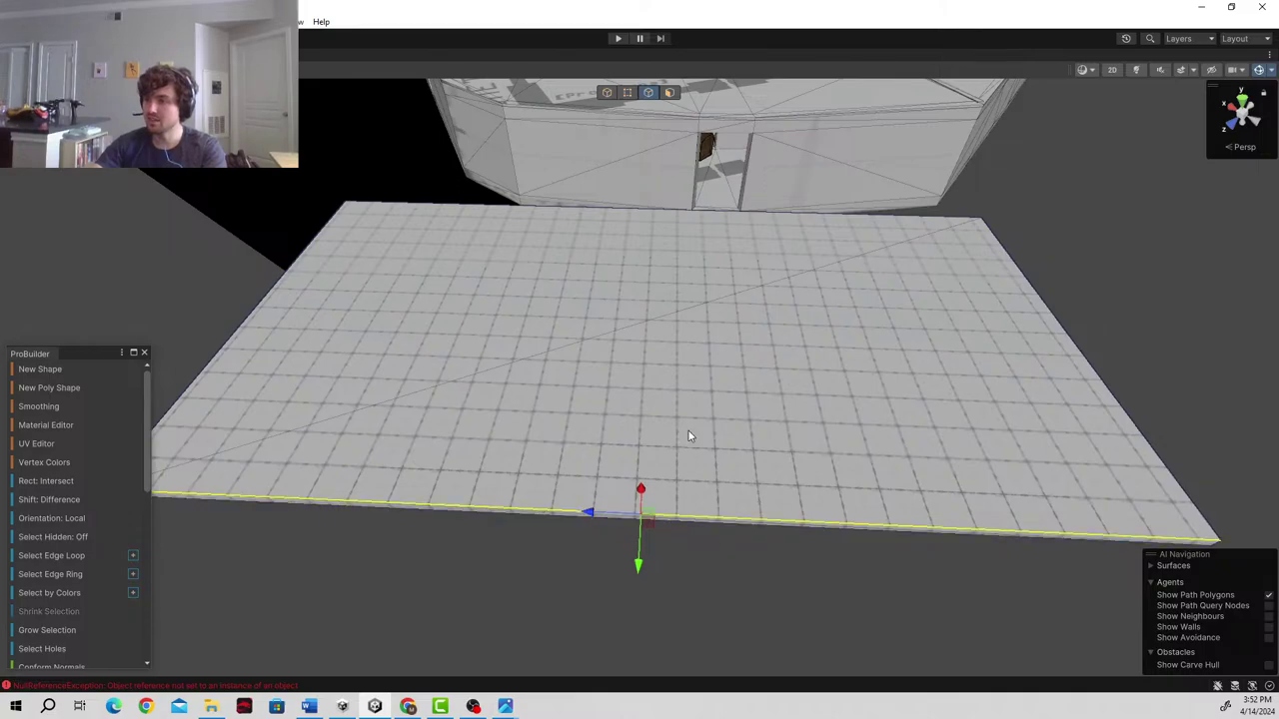
pyautogui.keyDown('alt'); pyautogui.moveTo(688, 437); pyautogui.dragTo(621, 221); pyautogui.keyUp('alt')
pyautogui.press('w')
pyautogui.moveTo(621, 221); pyautogui.dragTo(726, 309, button='right')
pyautogui.keyDown('alt'); pyautogui.moveTo(725, 311); pyautogui.dragTo(615, 303); pyautogui.keyUp('alt')
pyautogui.click(605, 93)
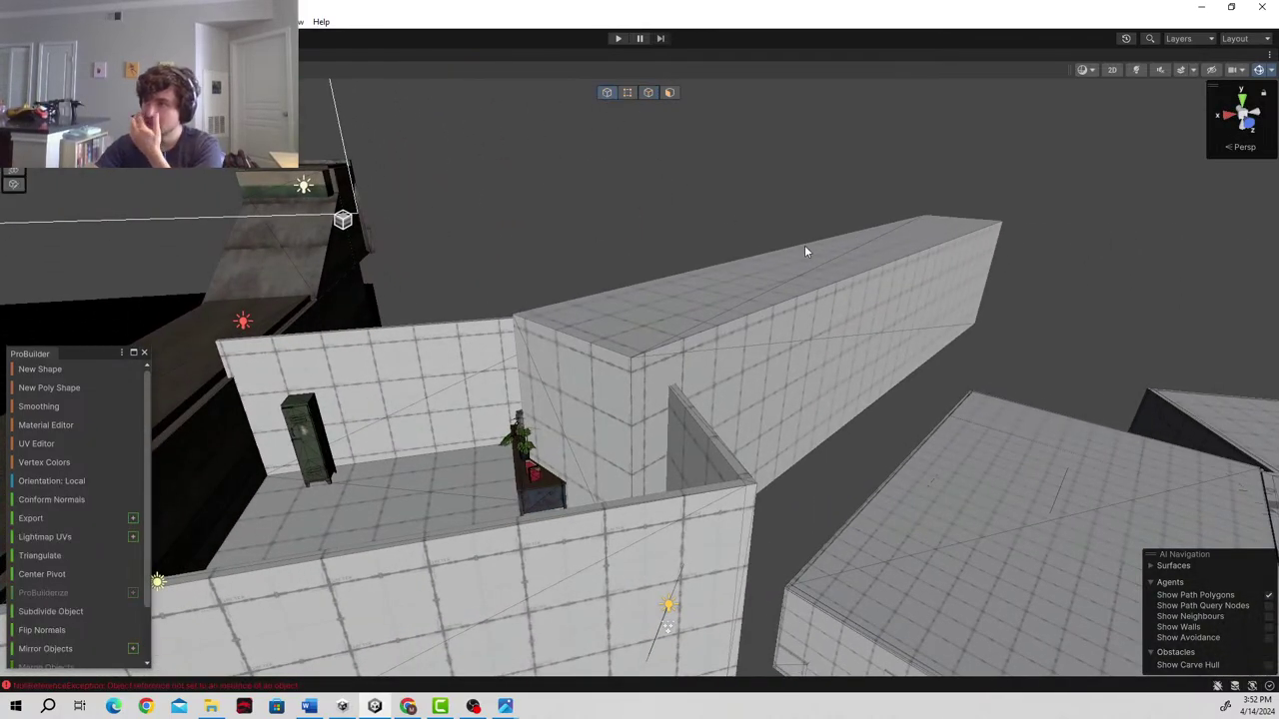
pyautogui.click(812, 282)
pyautogui.press('Delete')
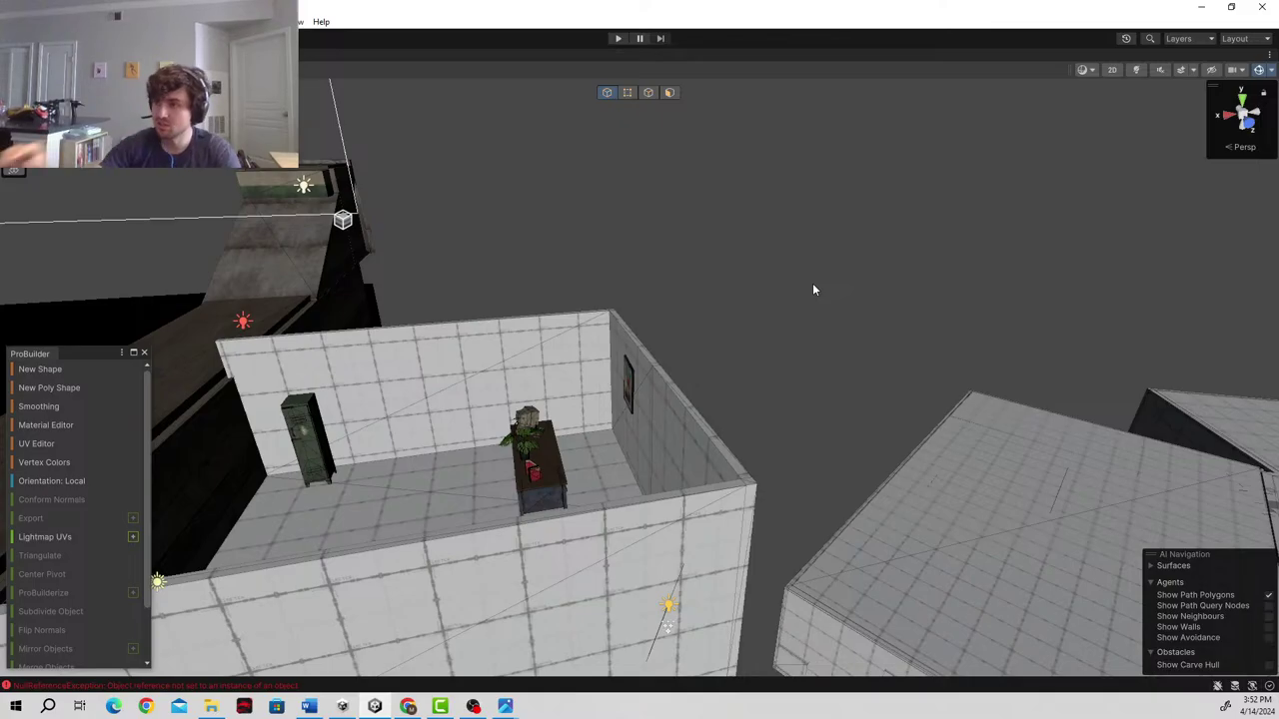
# - Insert an edge loop around the upper walls of the large room with yellow railings and raise it close to the walls' top
pyautogui.moveTo(624, 386); pyautogui.dragTo(792, 429, button='right')
pyautogui.press('w')
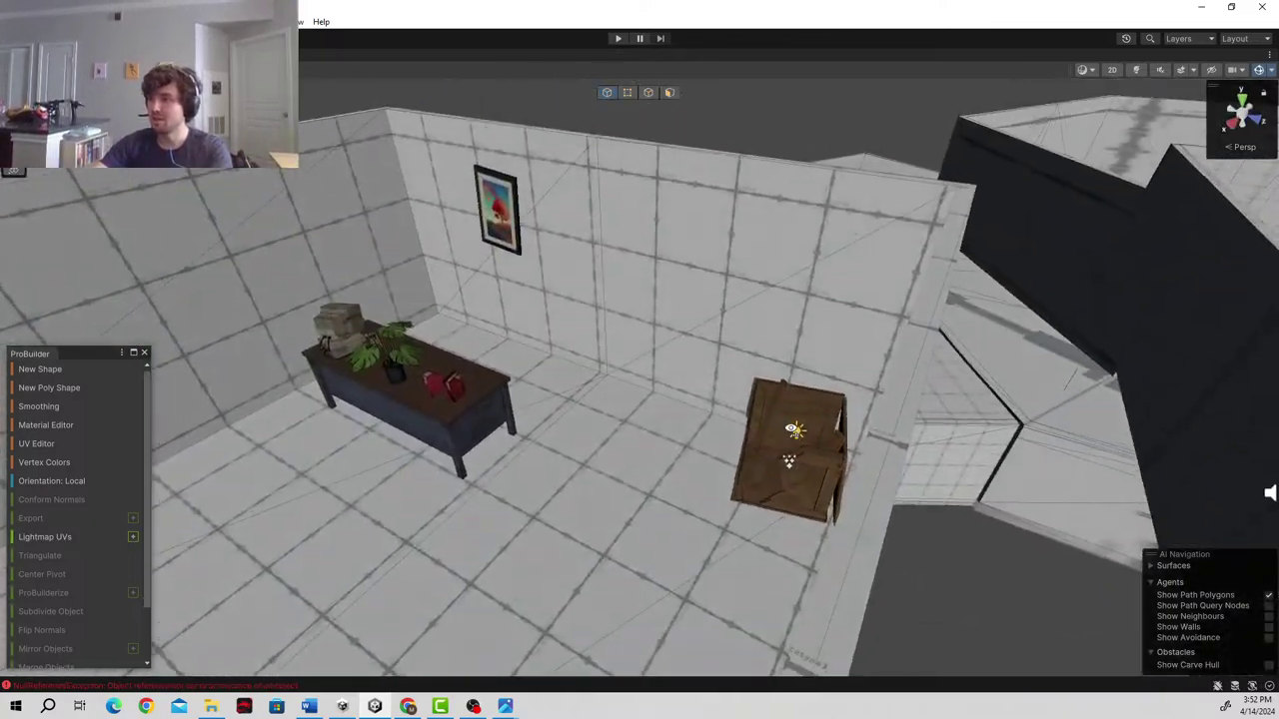
pyautogui.keyDown('alt'); pyautogui.moveTo(792, 430); pyautogui.dragTo(677, 361); pyautogui.keyUp('alt')
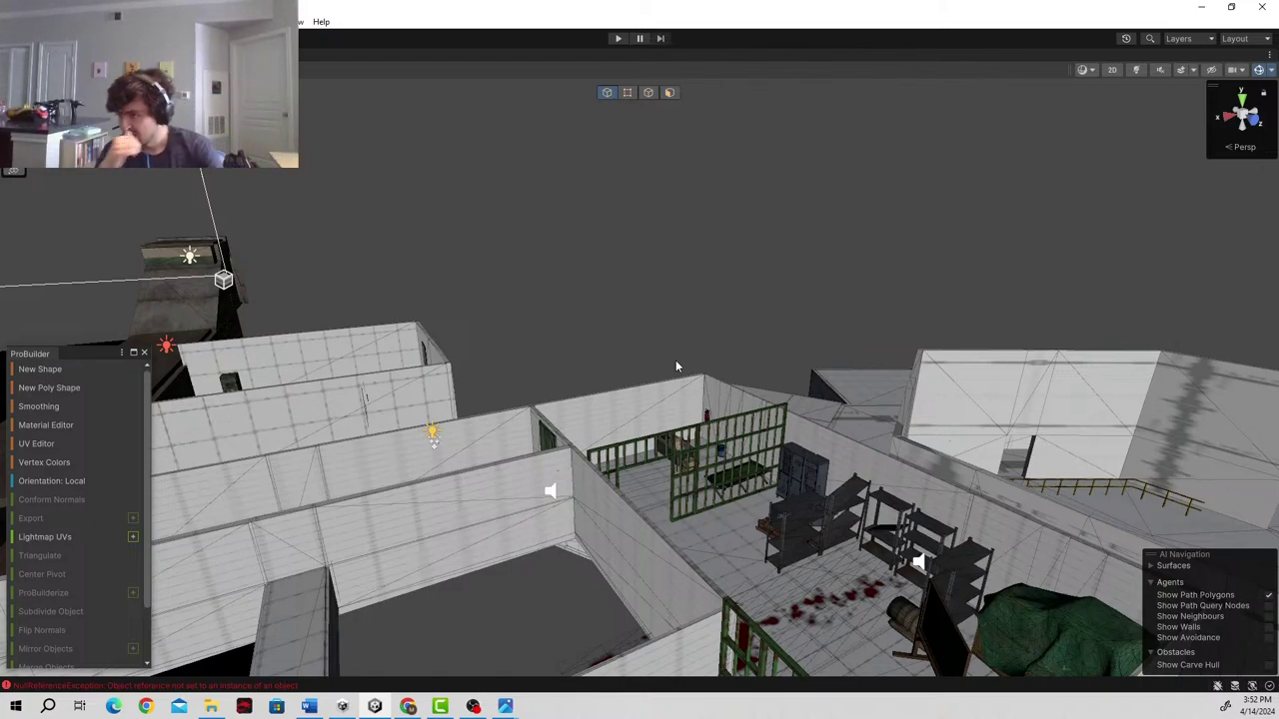
pyautogui.keyDown('alt'); pyautogui.moveTo(762, 367); pyautogui.dragTo(466, 448); pyautogui.keyUp('alt')
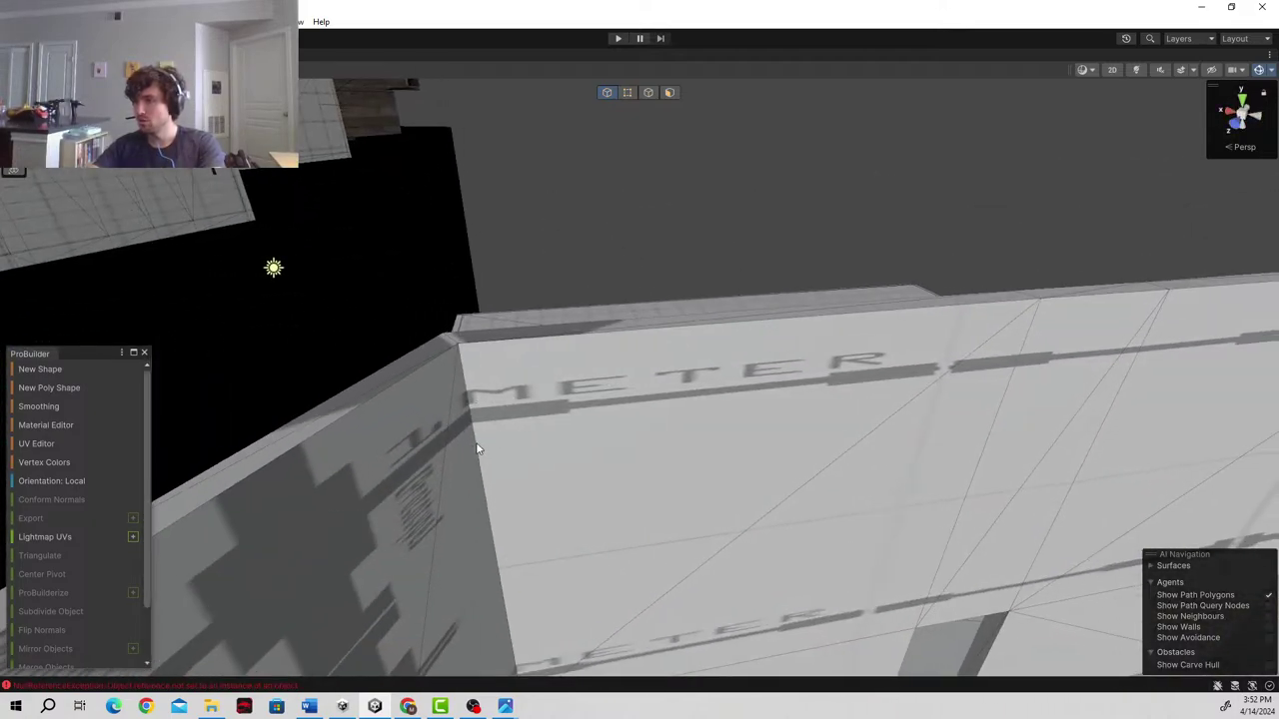
pyautogui.click(634, 424)
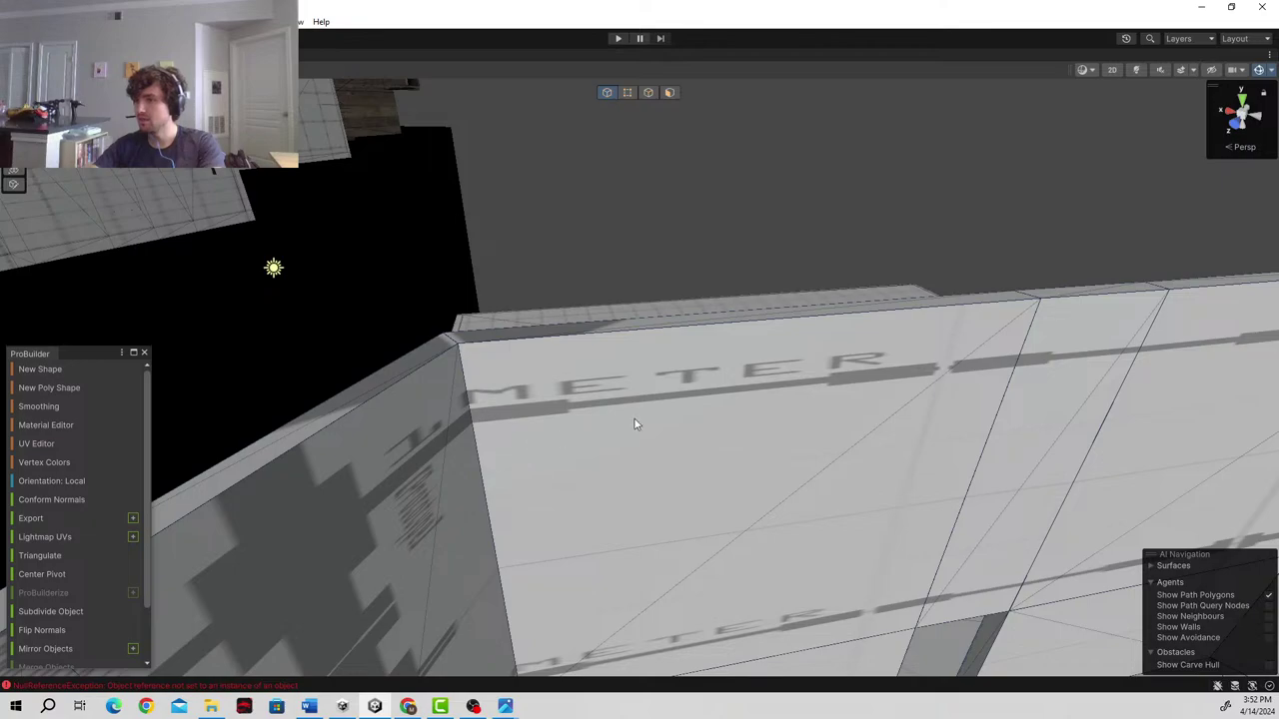
pyautogui.click(668, 92)
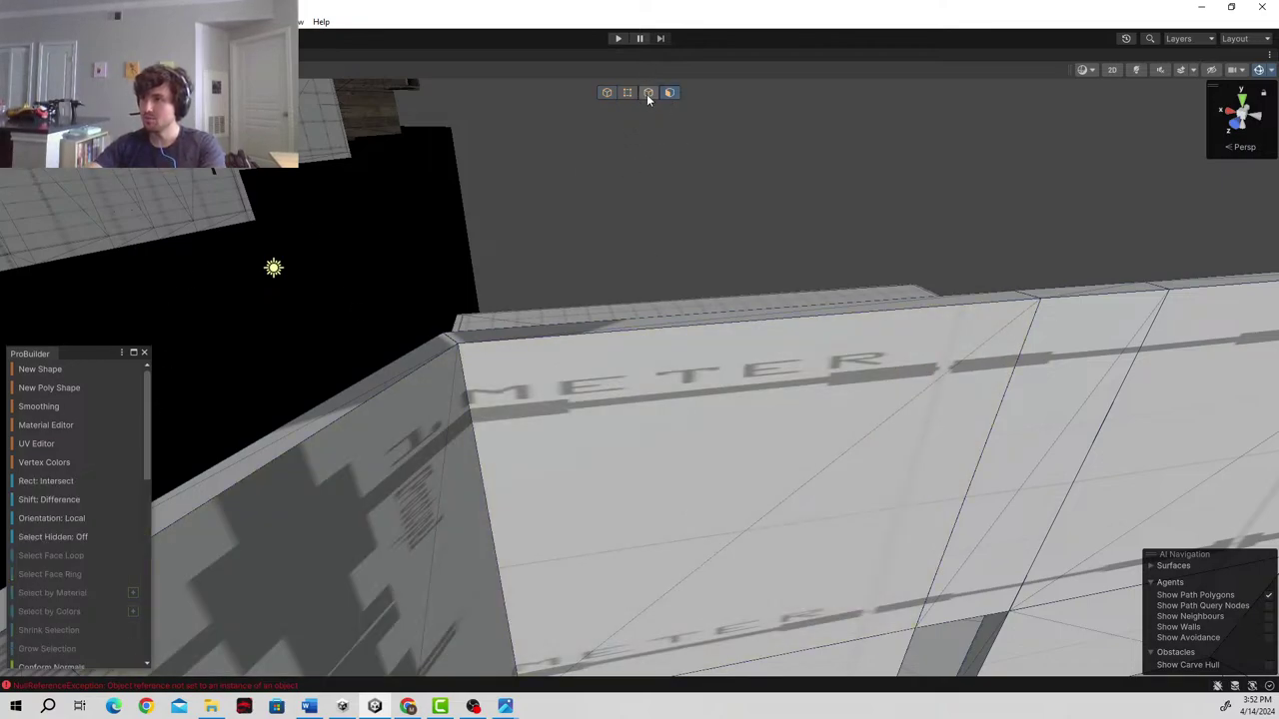
pyautogui.click(647, 92)
pyautogui.keyDown('alt'); pyautogui.moveTo(481, 457); pyautogui.dragTo(750, 423); pyautogui.keyUp('alt')
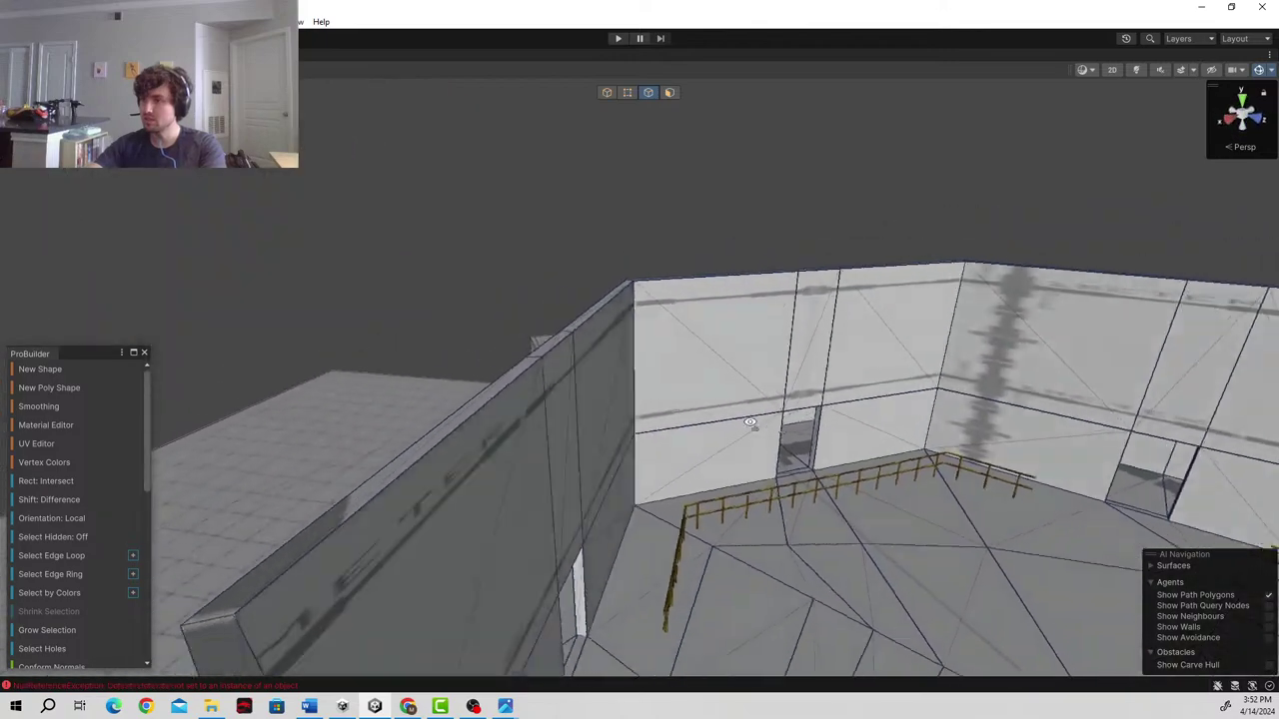
pyautogui.press('d')
pyautogui.moveTo(750, 422); pyautogui.dragTo(556, 472, button='right')
pyautogui.scroll(-7, 67, 489)
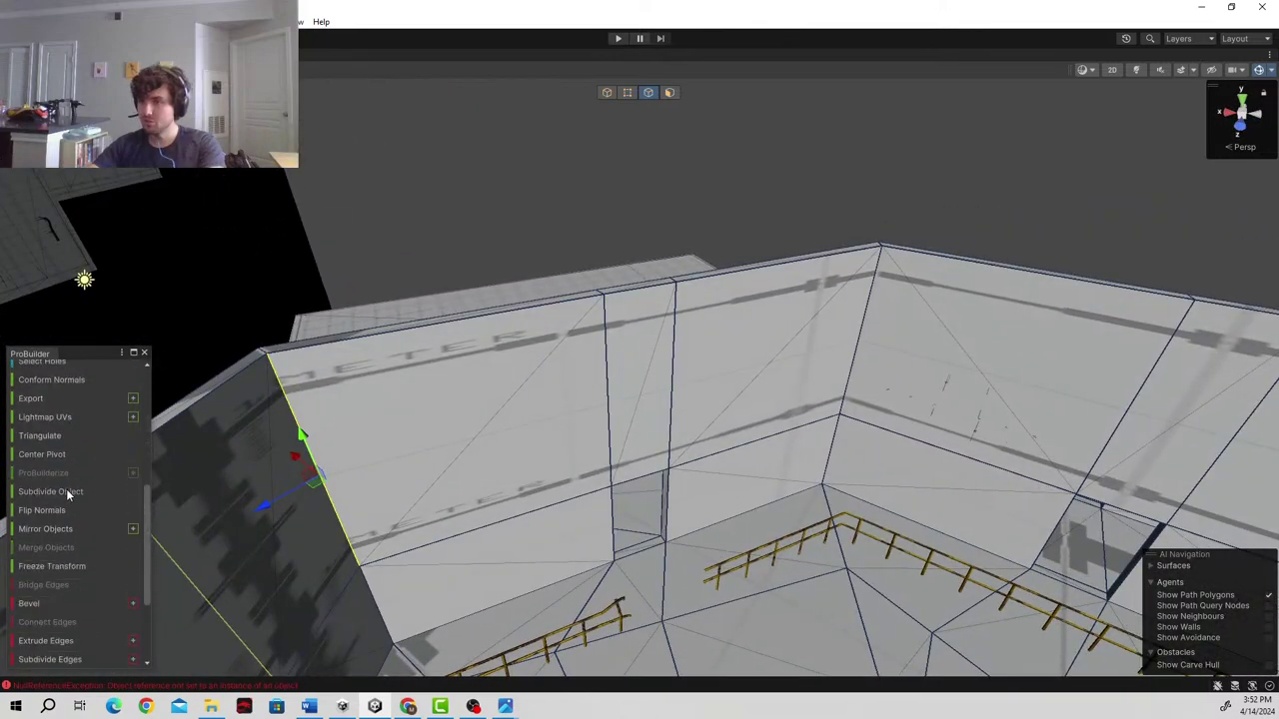
pyautogui.scroll(-3, 66, 489)
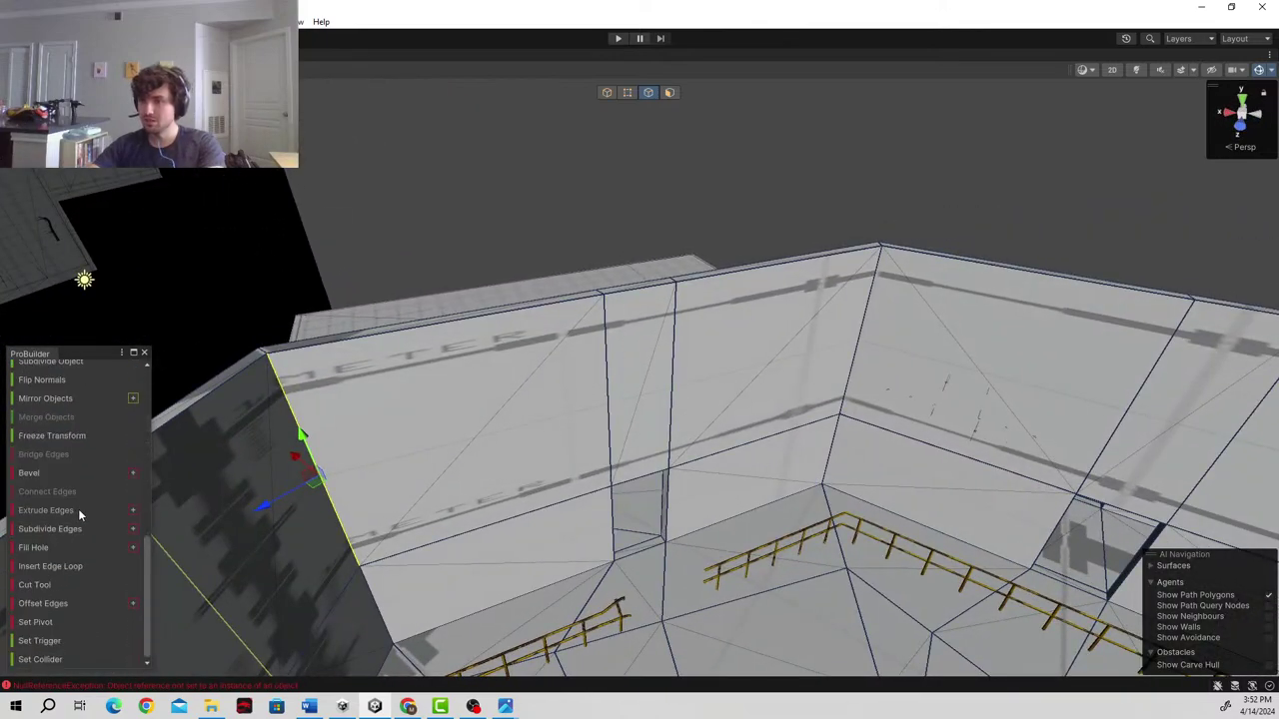
pyautogui.click(72, 565)
pyautogui.keyDown('alt'); pyautogui.moveTo(699, 470); pyautogui.dragTo(851, 433); pyautogui.keyUp('alt')
pyautogui.moveTo(789, 400); pyautogui.dragTo(874, 284)
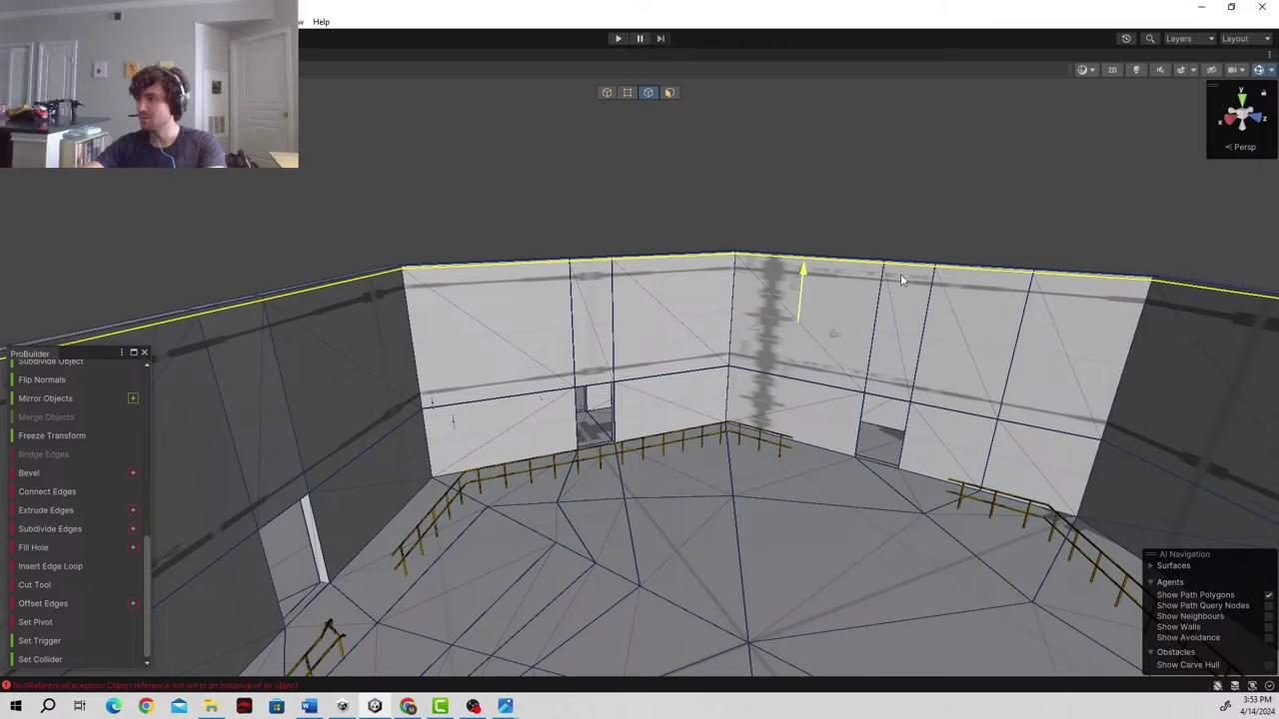
# - Select the full ring of narrow faces running around the upper edge of the large room's walls
pyautogui.keyDown('alt'); pyautogui.moveTo(901, 279); pyautogui.dragTo(986, 352); pyautogui.keyUp('alt')
pyautogui.moveTo(986, 352); pyautogui.dragTo(796, 359, button='right')
pyautogui.press('d')
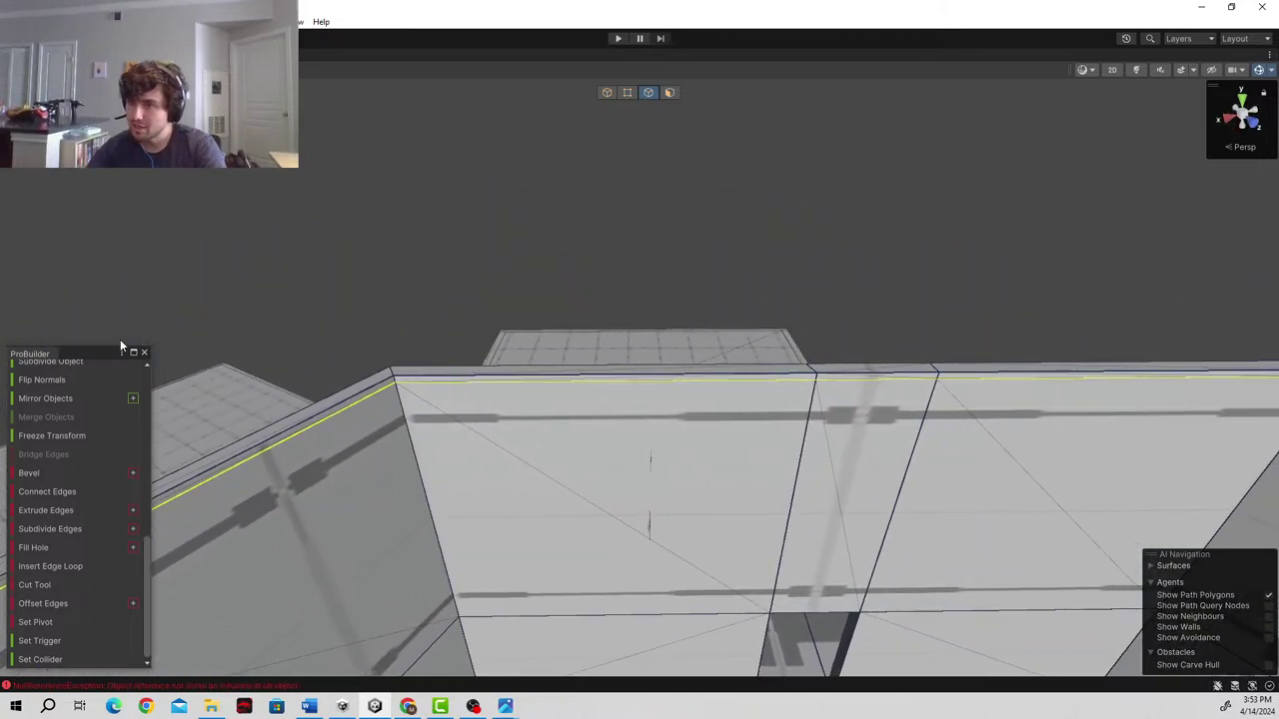
pyautogui.click(669, 93)
pyautogui.click(746, 378)
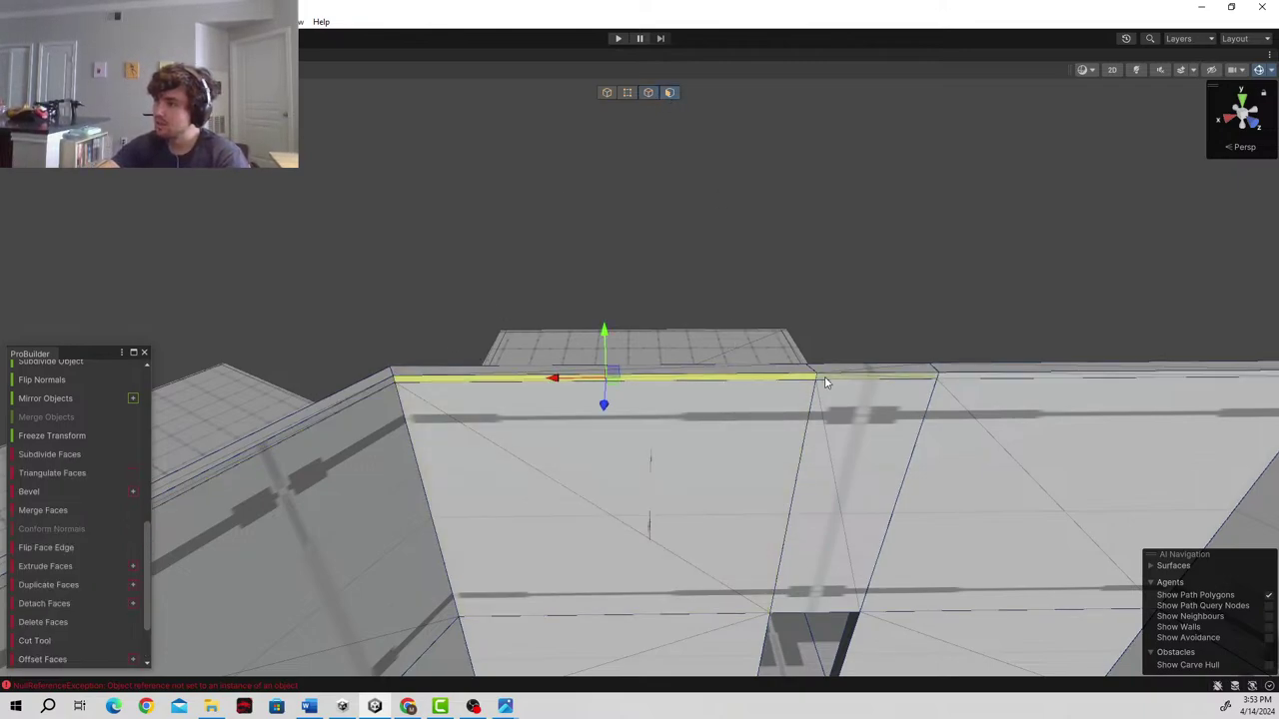
pyautogui.scroll(-2, 122, 567)
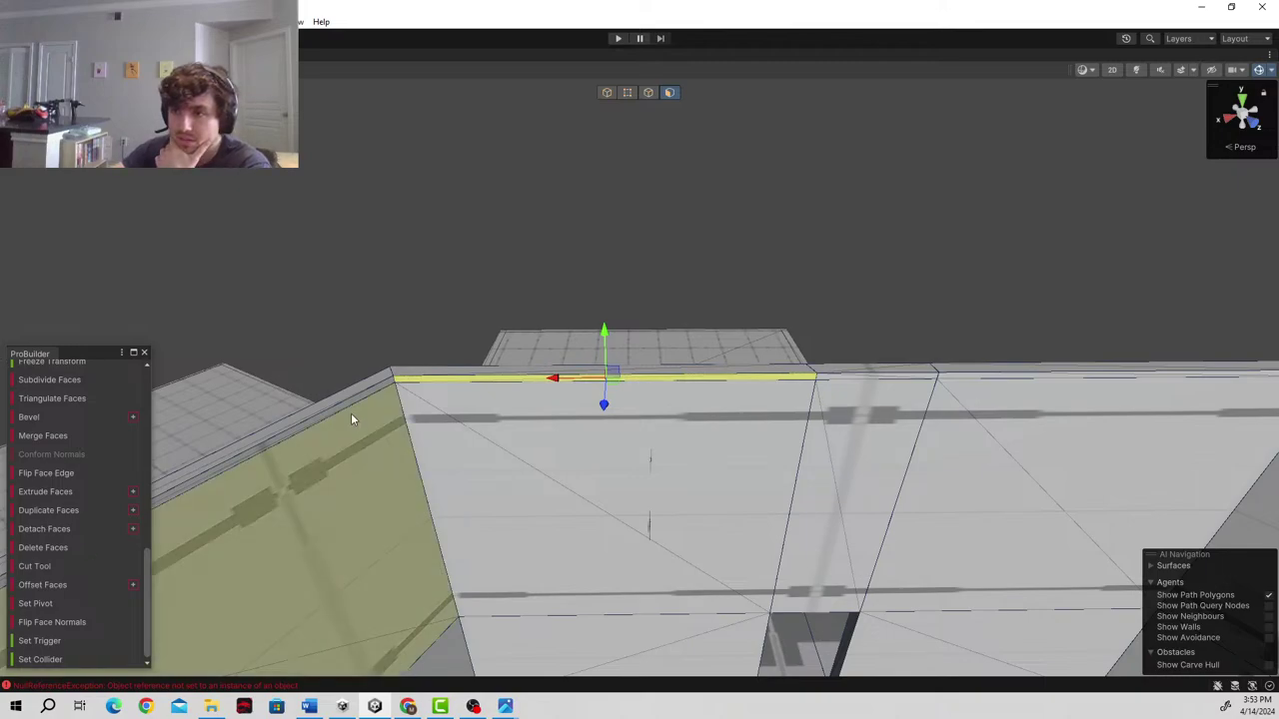
pyautogui.scroll(10, 113, 469)
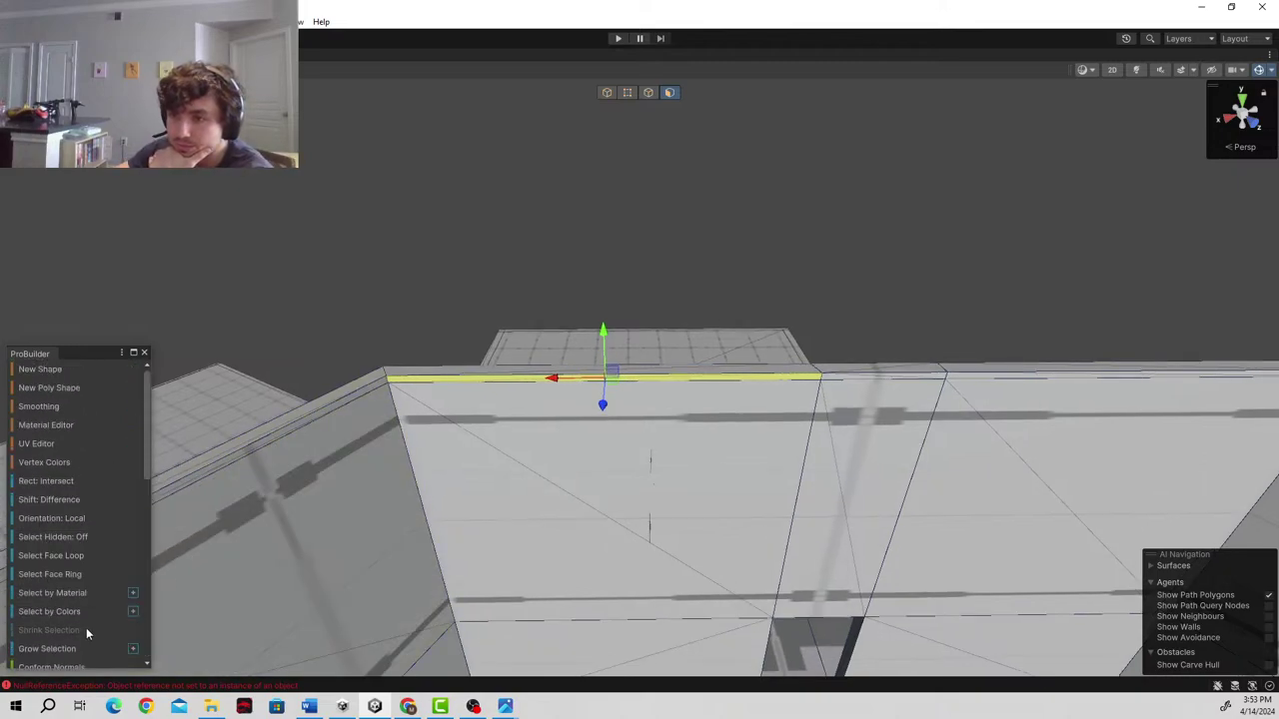
pyautogui.click(59, 571)
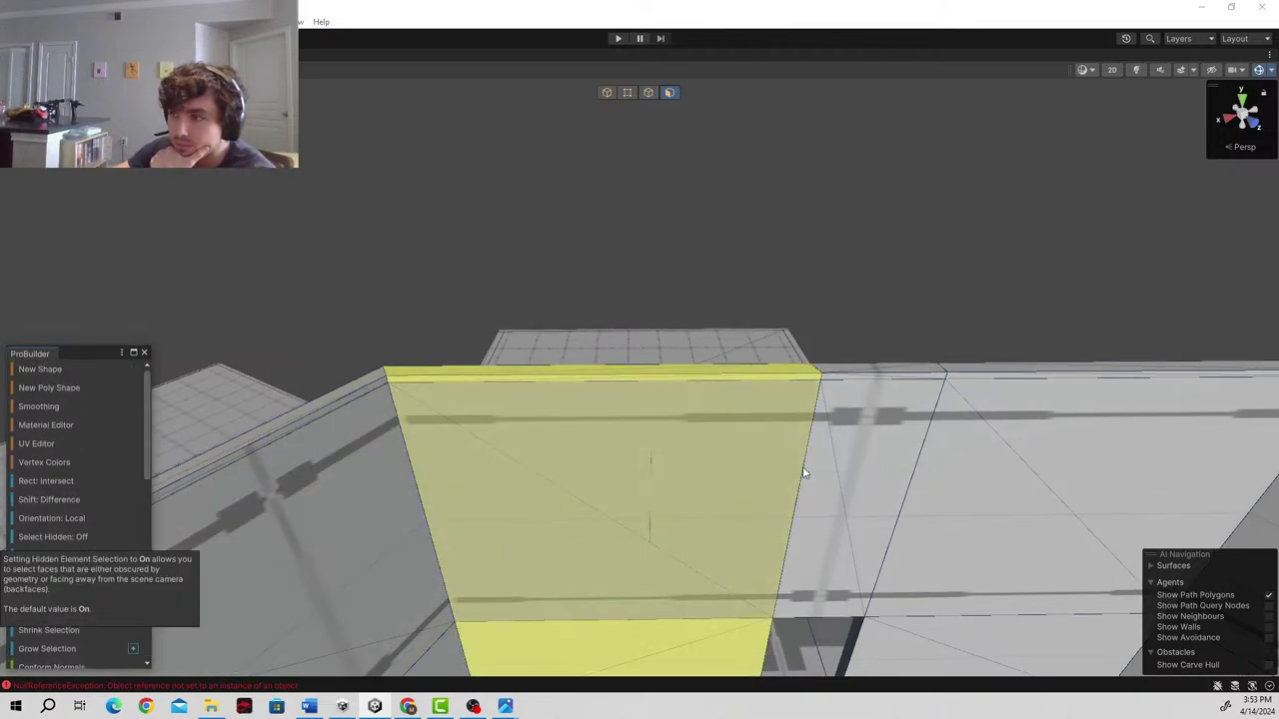
pyautogui.click(839, 377)
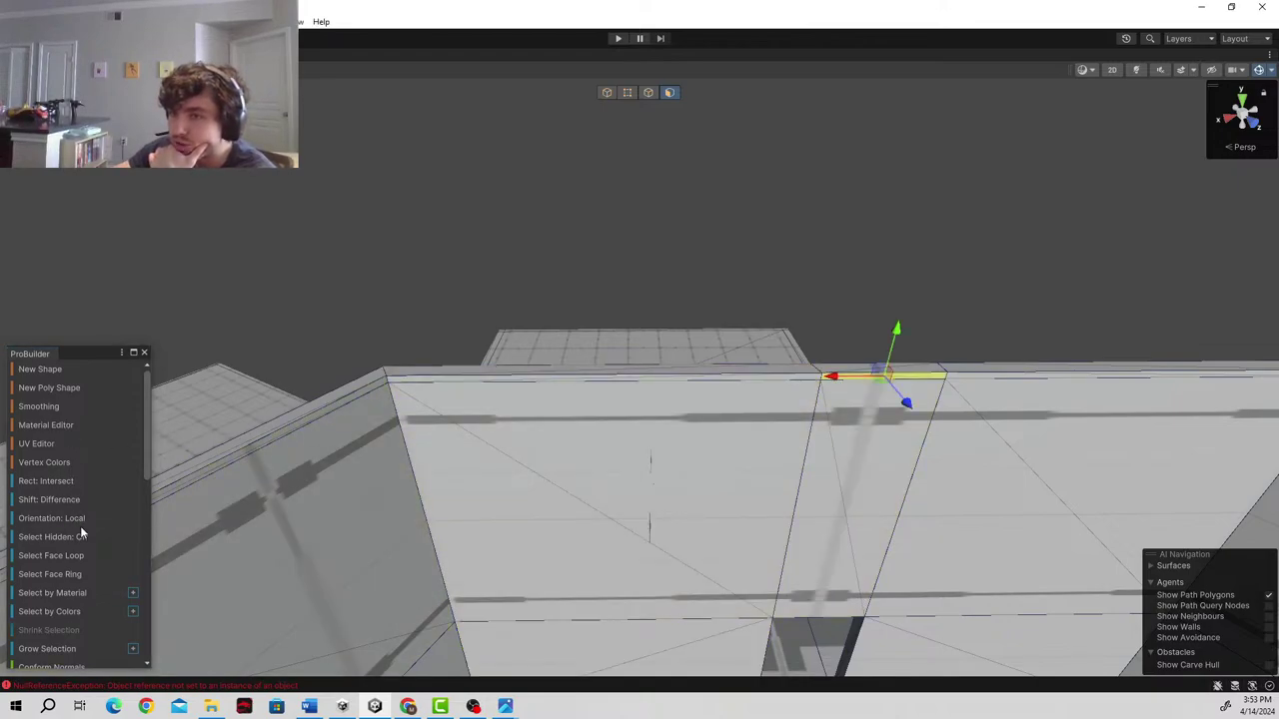
pyautogui.click(87, 573)
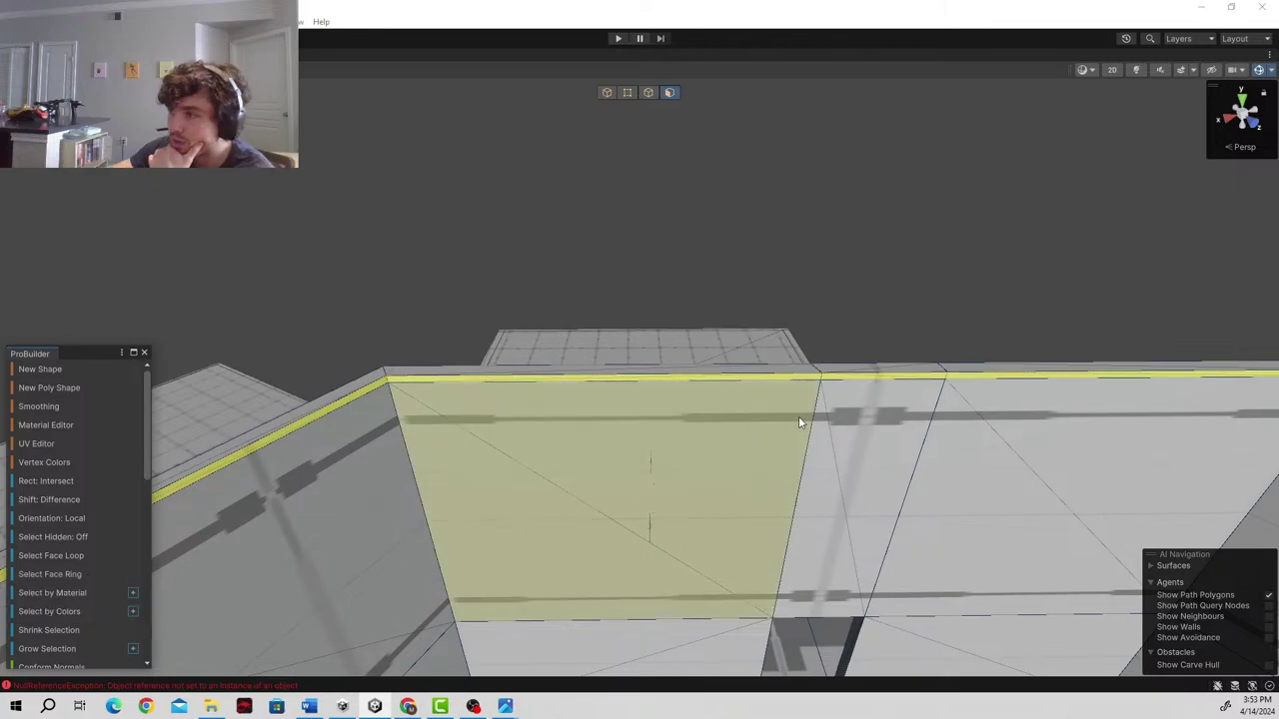
pyautogui.keyDown('alt'); pyautogui.moveTo(622, 402); pyautogui.dragTo(1016, 465); pyautogui.keyUp('alt')
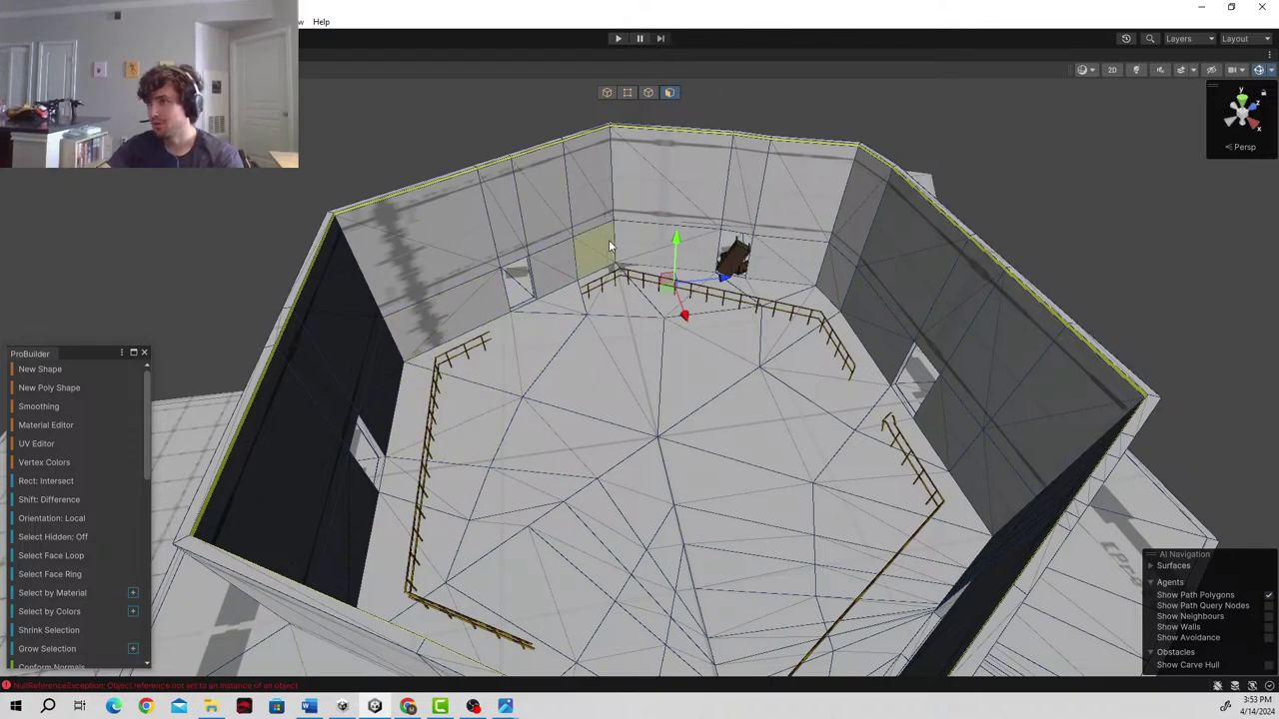
pyautogui.scroll(-10, 78, 510)
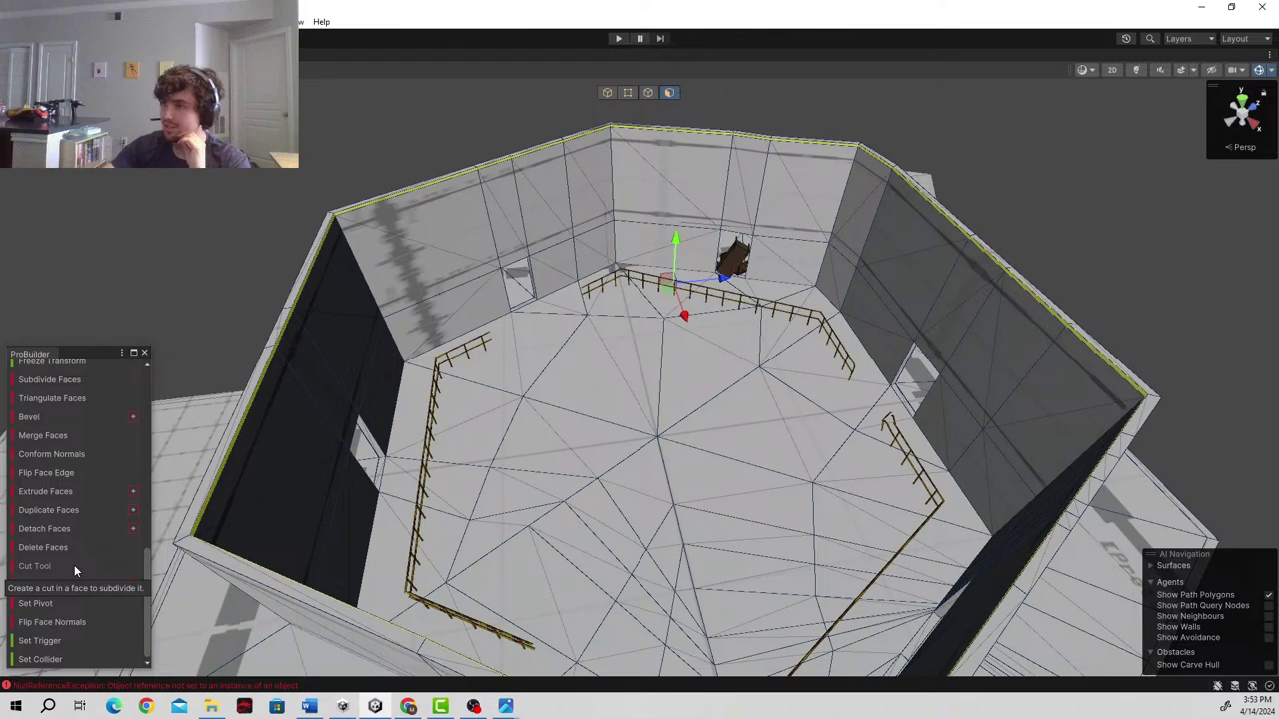
# - Select the narrow top strip along one doorway wall of the large room and extrude it inward as a ceiling panel
pyautogui.click(463, 175)
pyautogui.moveTo(616, 155); pyautogui.dragTo(603, 211, button='right')
pyautogui.press('w')
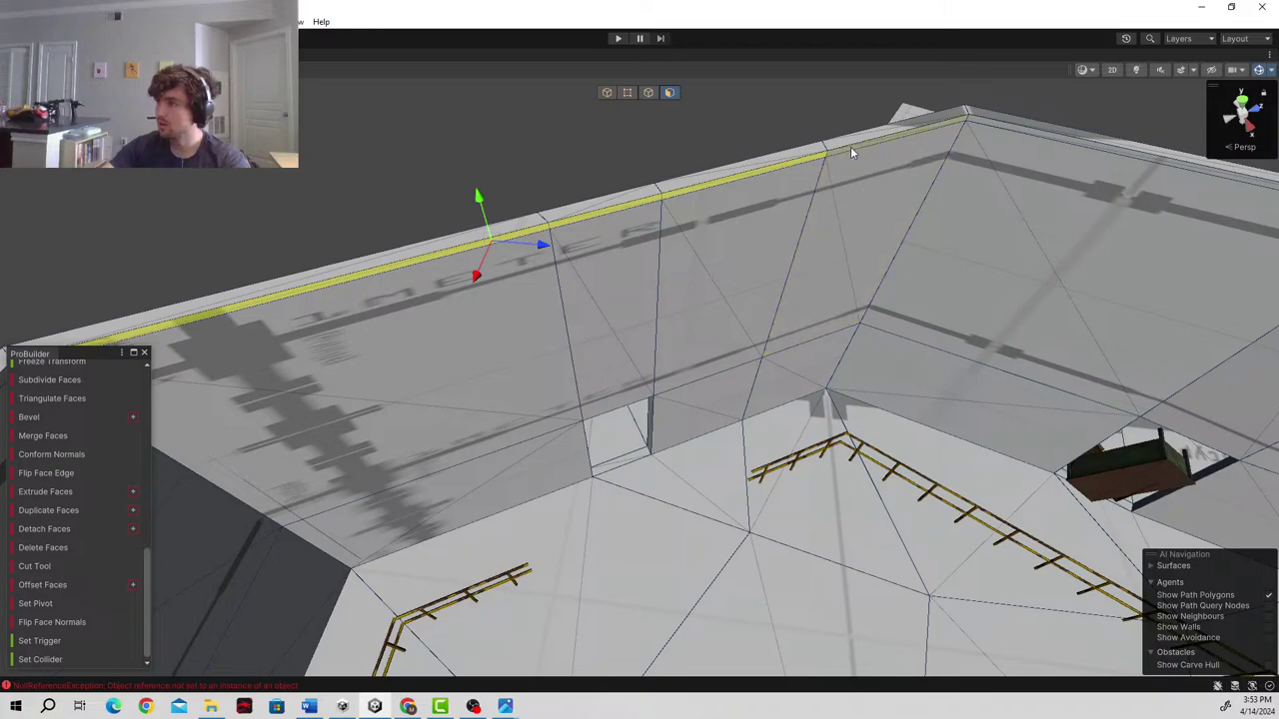
pyautogui.moveTo(850, 146); pyautogui.dragTo(689, 266, button='right')
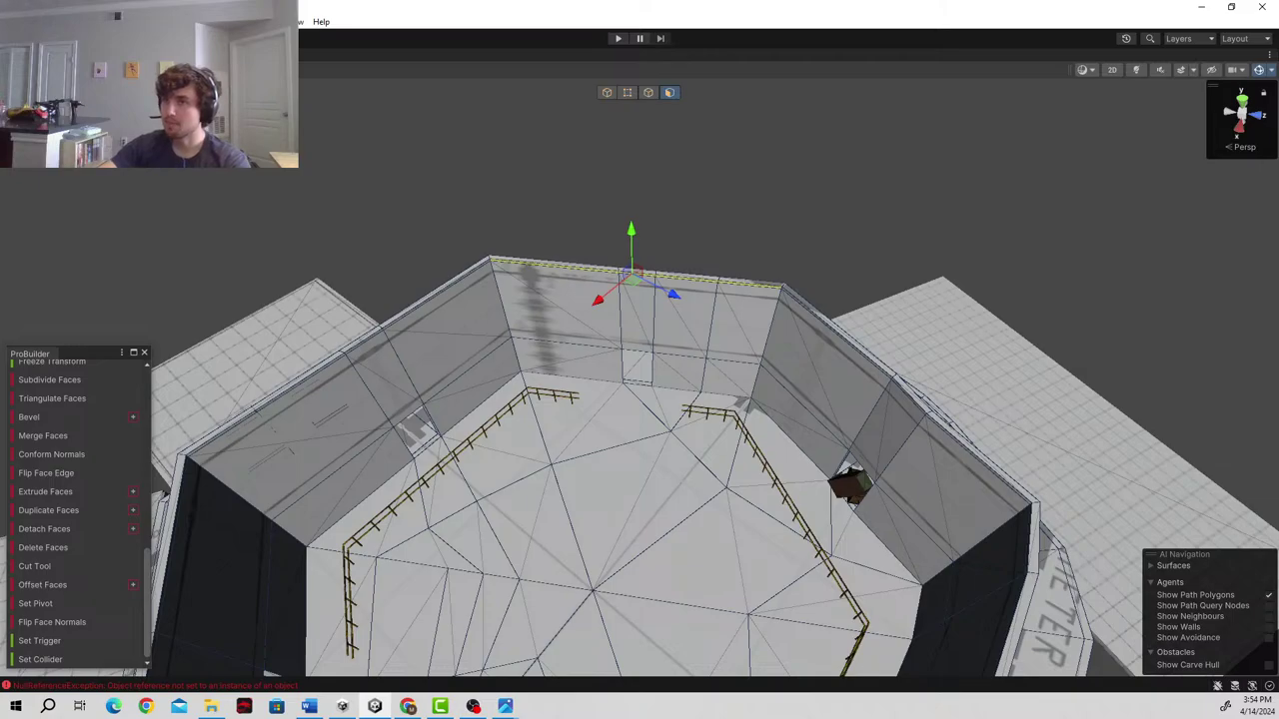
pyautogui.moveTo(703, 286); pyautogui.dragTo(757, 237, button='right')
pyautogui.moveTo(776, 183); pyautogui.dragTo(1112, 264, button='right')
pyautogui.press('s')
pyautogui.press('d')
pyautogui.moveTo(362, 336); pyautogui.dragTo(951, 379)
pyautogui.press('w')
pyautogui.moveTo(899, 379); pyautogui.dragTo(468, 381, button='right')
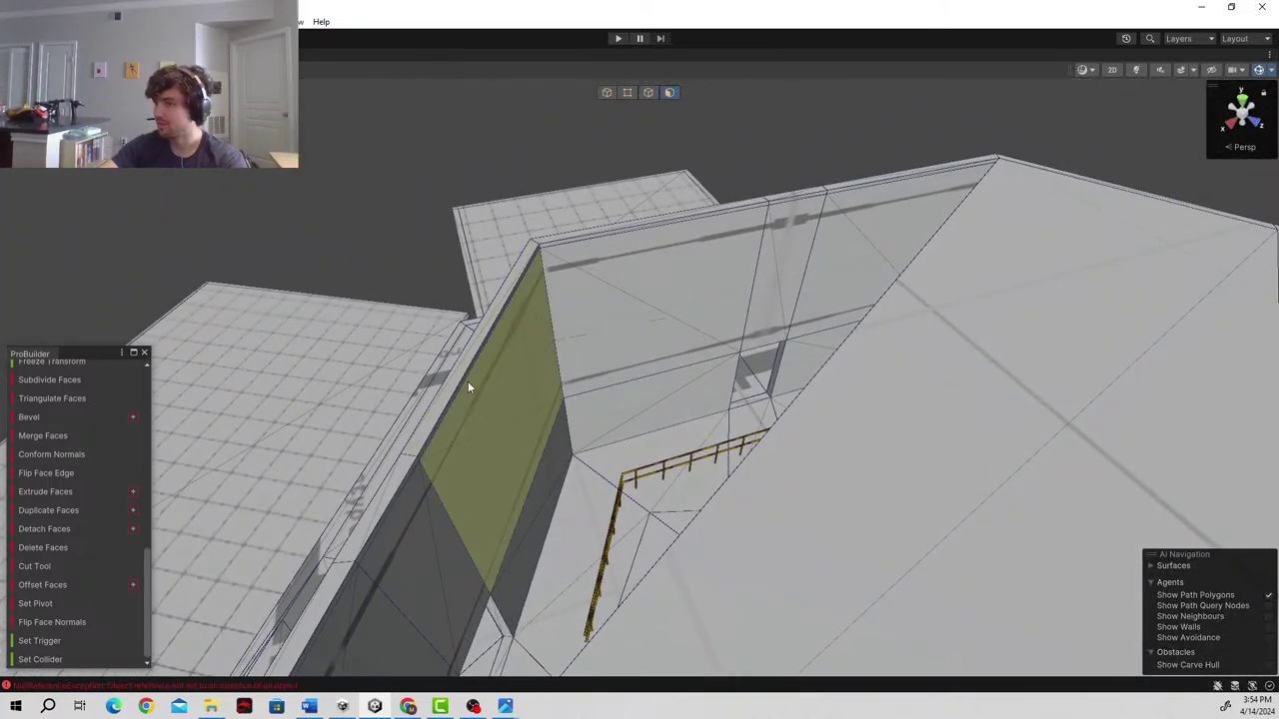
# - Select the top strip of the wall beside the large grid-textured floor slab and extrude it inward as a second ceiling panel
pyautogui.click(534, 255)
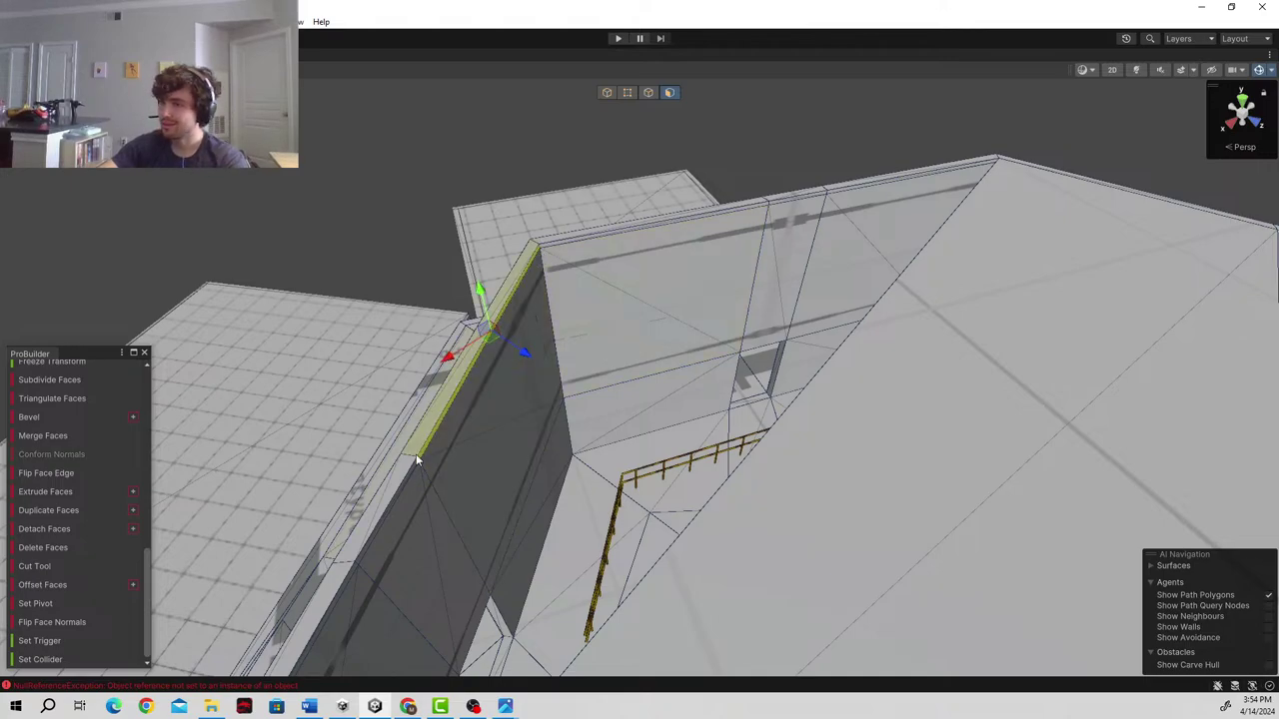
pyautogui.moveTo(415, 457); pyautogui.dragTo(565, 406, button='right')
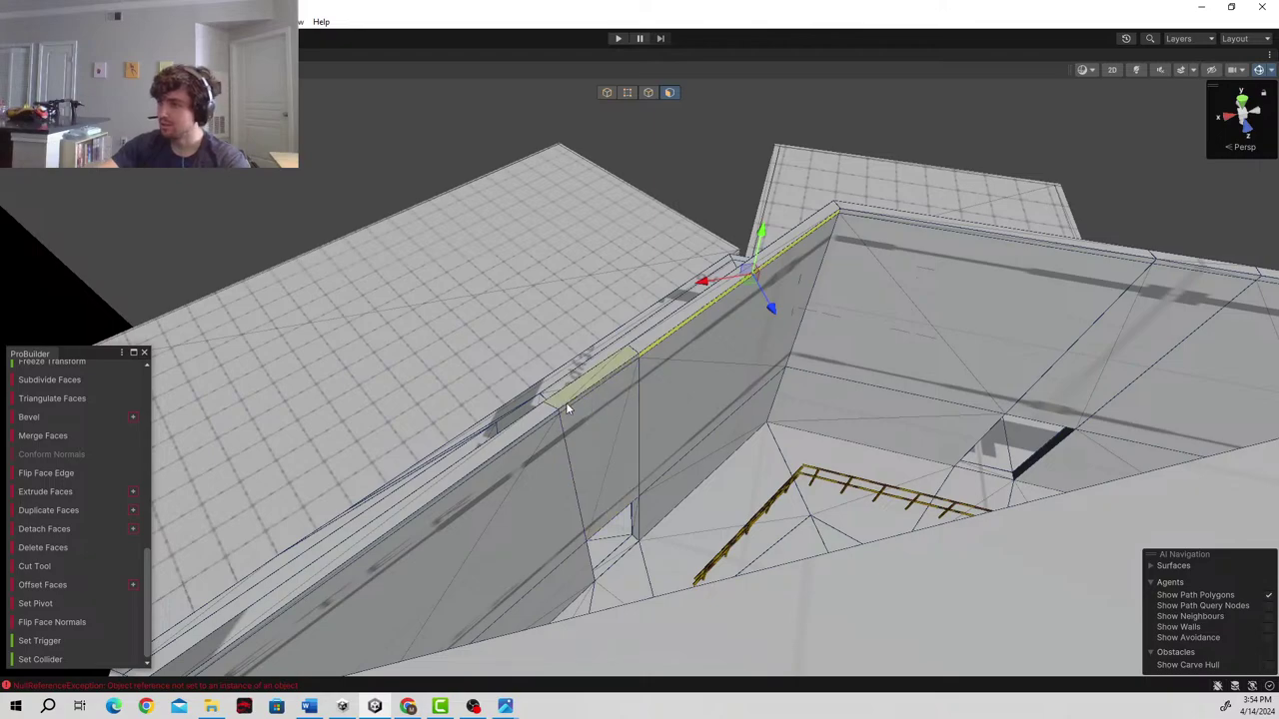
pyautogui.click(566, 401)
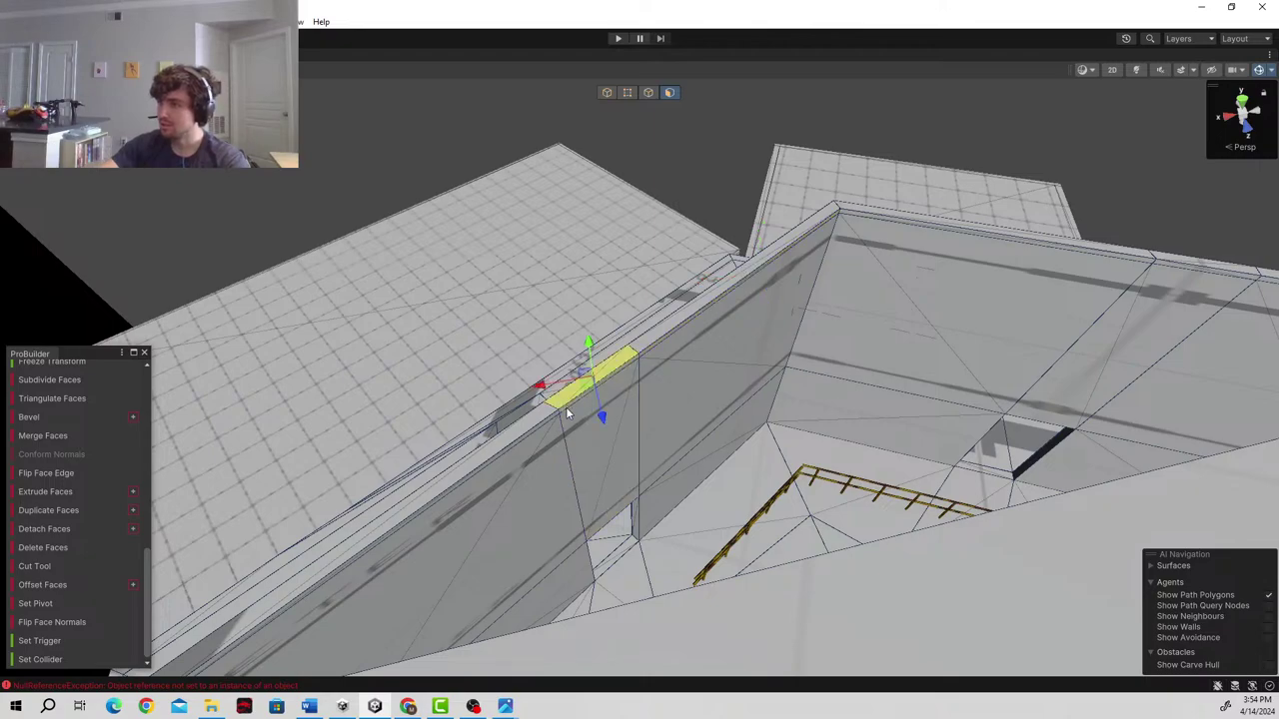
pyautogui.click(661, 342)
pyautogui.click(490, 467)
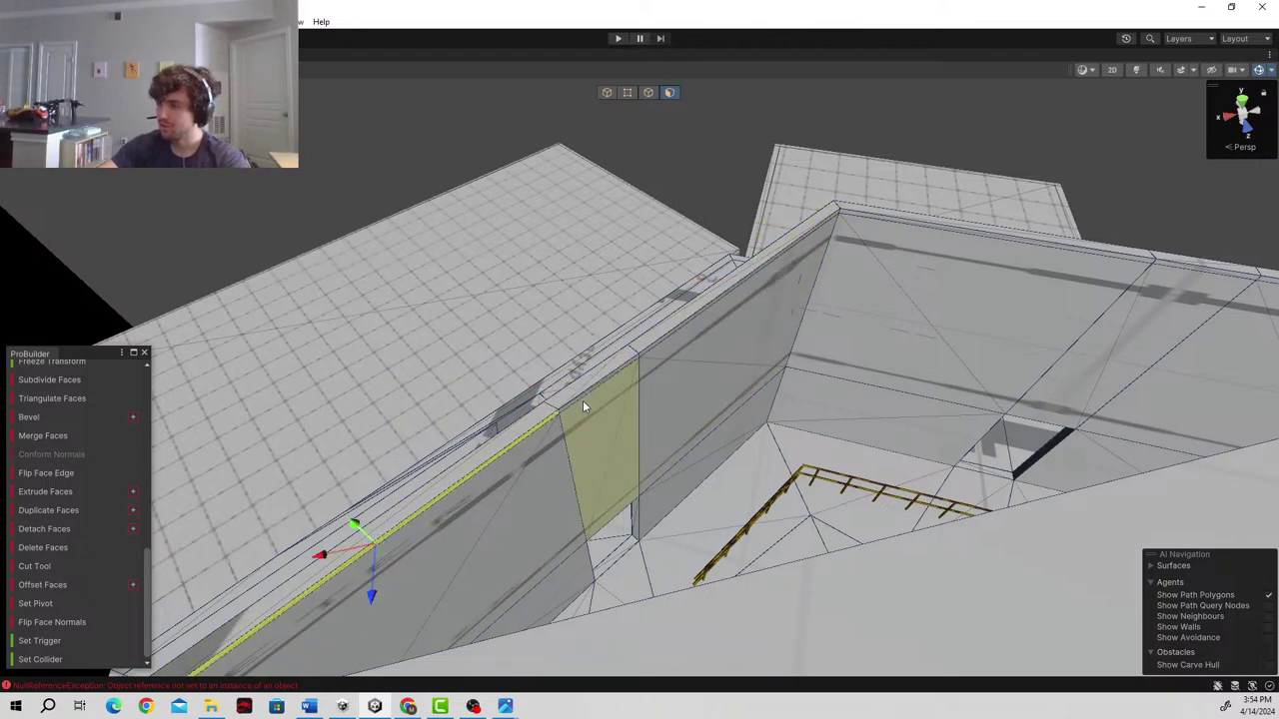
pyautogui.click(656, 342)
pyautogui.moveTo(688, 451); pyautogui.dragTo(533, 361, button='right')
pyautogui.press('d')
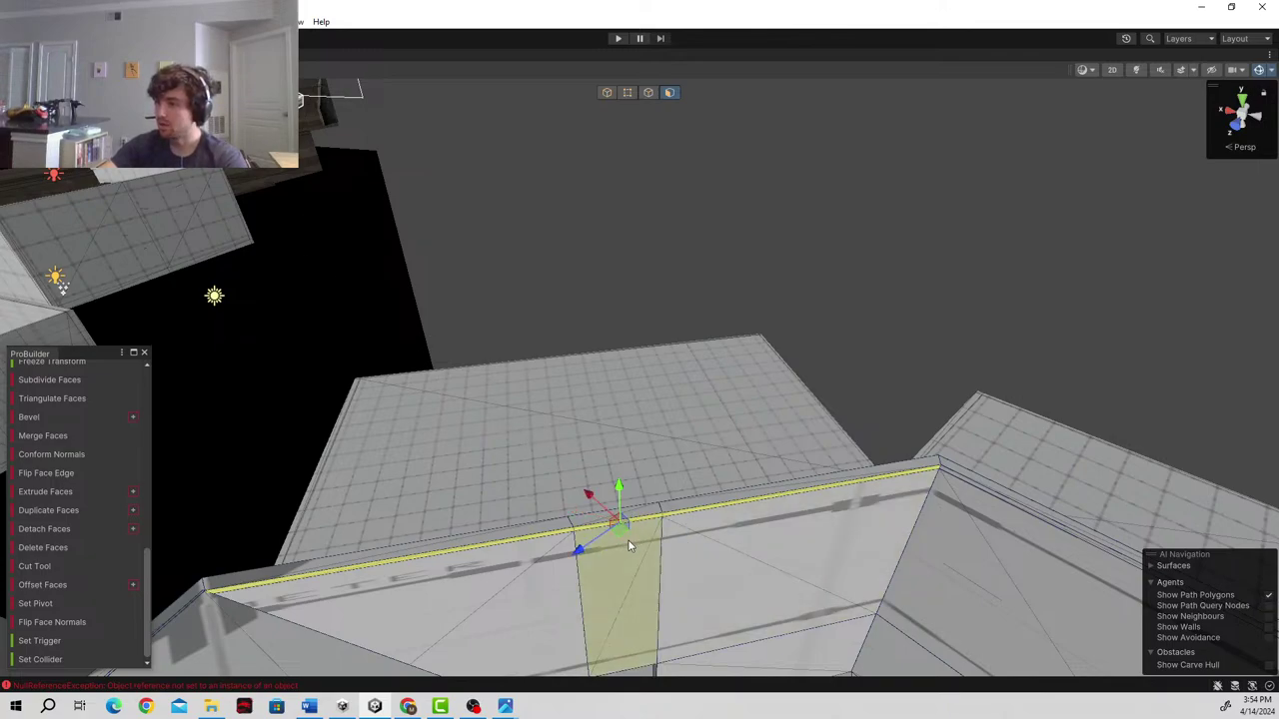
pyautogui.keyDown('alt'); pyautogui.moveTo(629, 546); pyautogui.dragTo(544, 473); pyautogui.keyUp('alt')
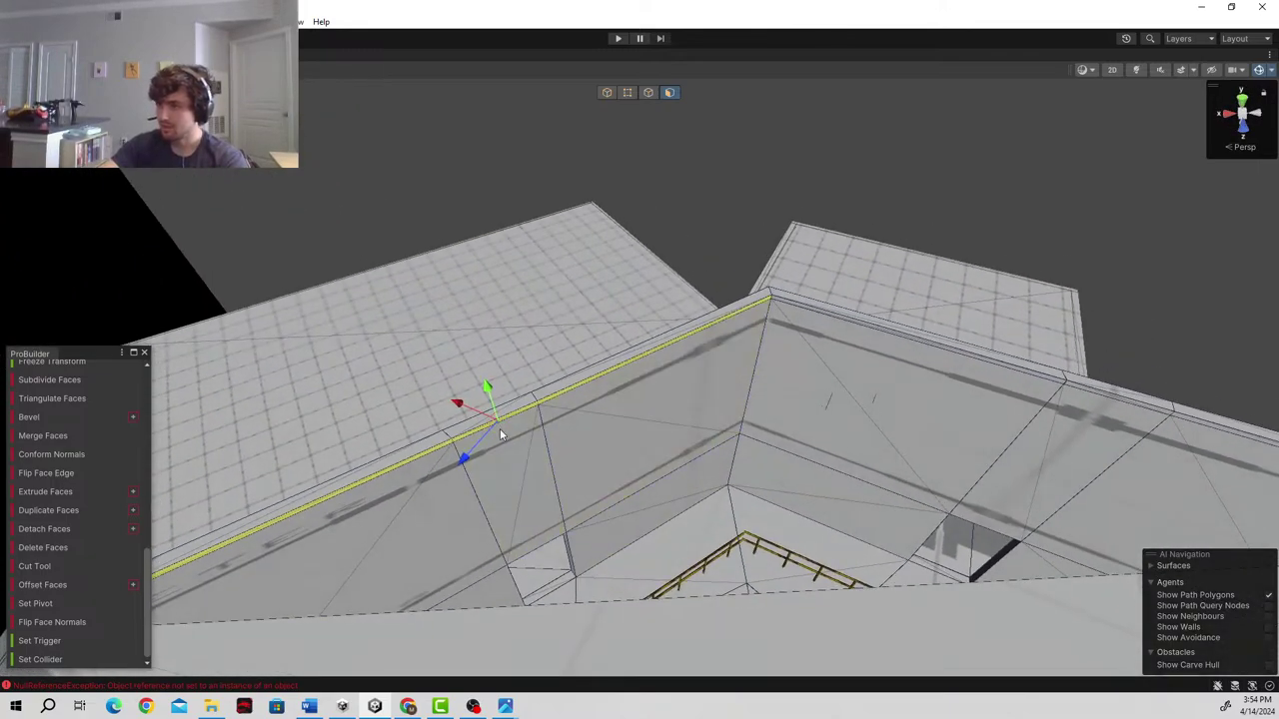
pyautogui.moveTo(499, 426); pyautogui.dragTo(629, 401)
pyautogui.hotkey('ctrl', 'z')
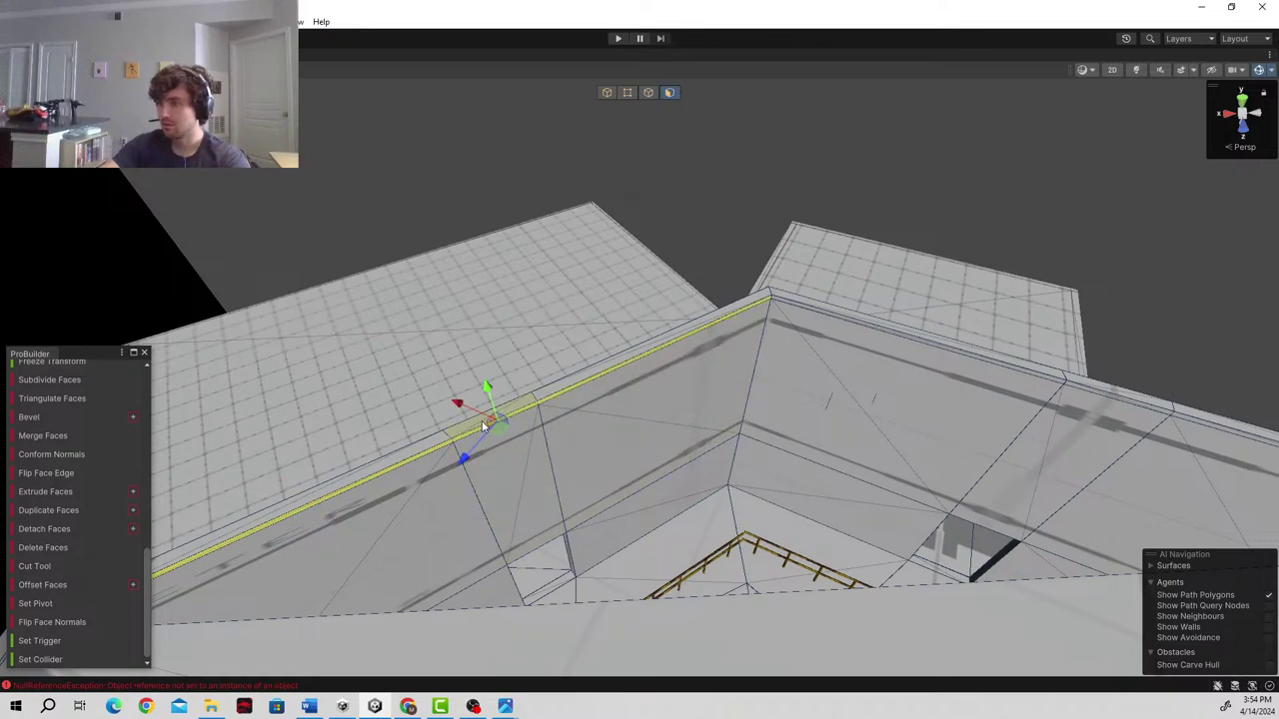
pyautogui.moveTo(457, 410); pyautogui.dragTo(609, 582)
# - Extrude the top strip of the doorway wall between the two ceiling panels inward to cover more of the room
pyautogui.moveTo(813, 482); pyautogui.dragTo(705, 514, button='right')
pyautogui.keyDown('alt'); pyautogui.moveTo(705, 514); pyautogui.dragTo(883, 524); pyautogui.keyUp('alt')
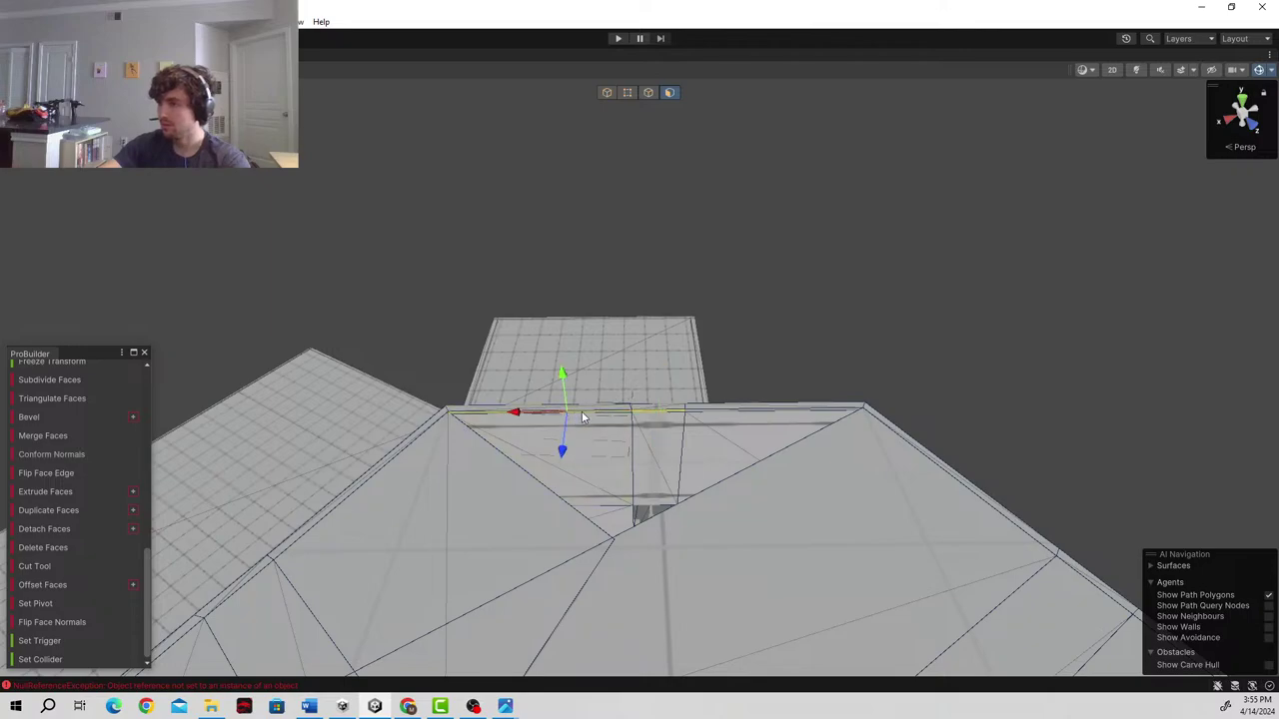
pyautogui.keyDown('shift'); pyautogui.click(725, 411); pyautogui.keyUp('shift')
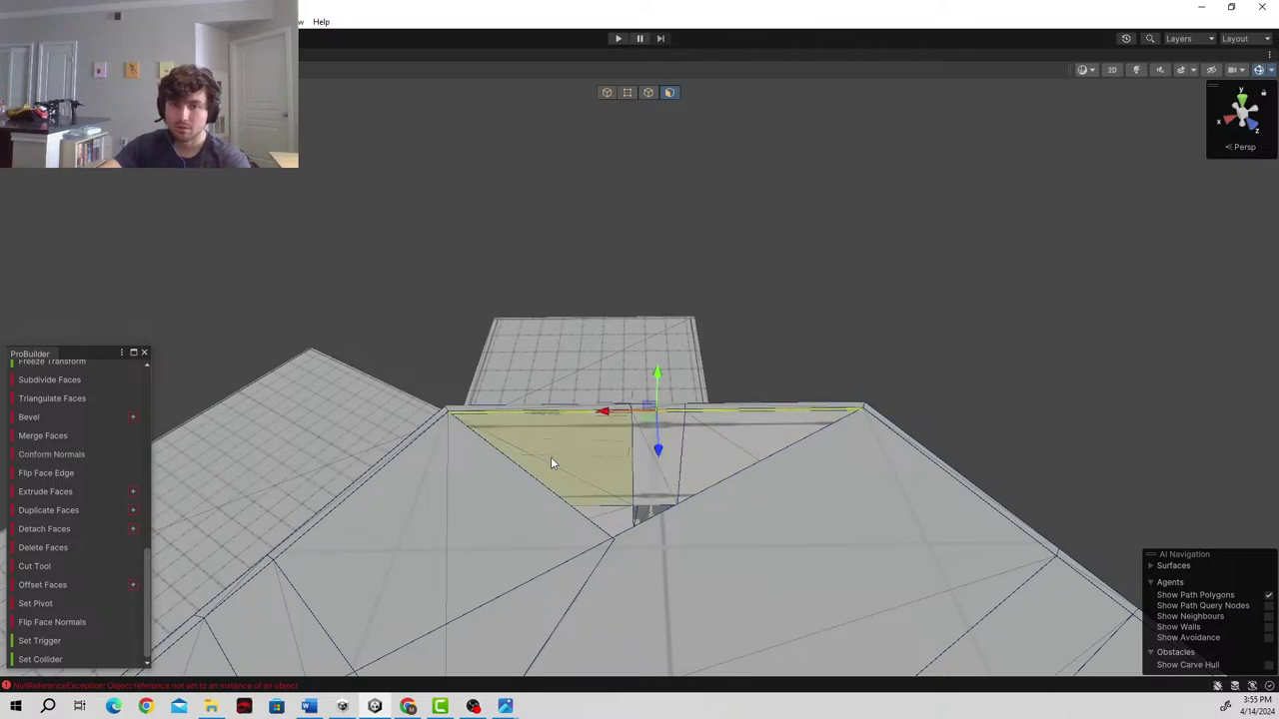
pyautogui.moveTo(650, 419); pyautogui.dragTo(648, 457)
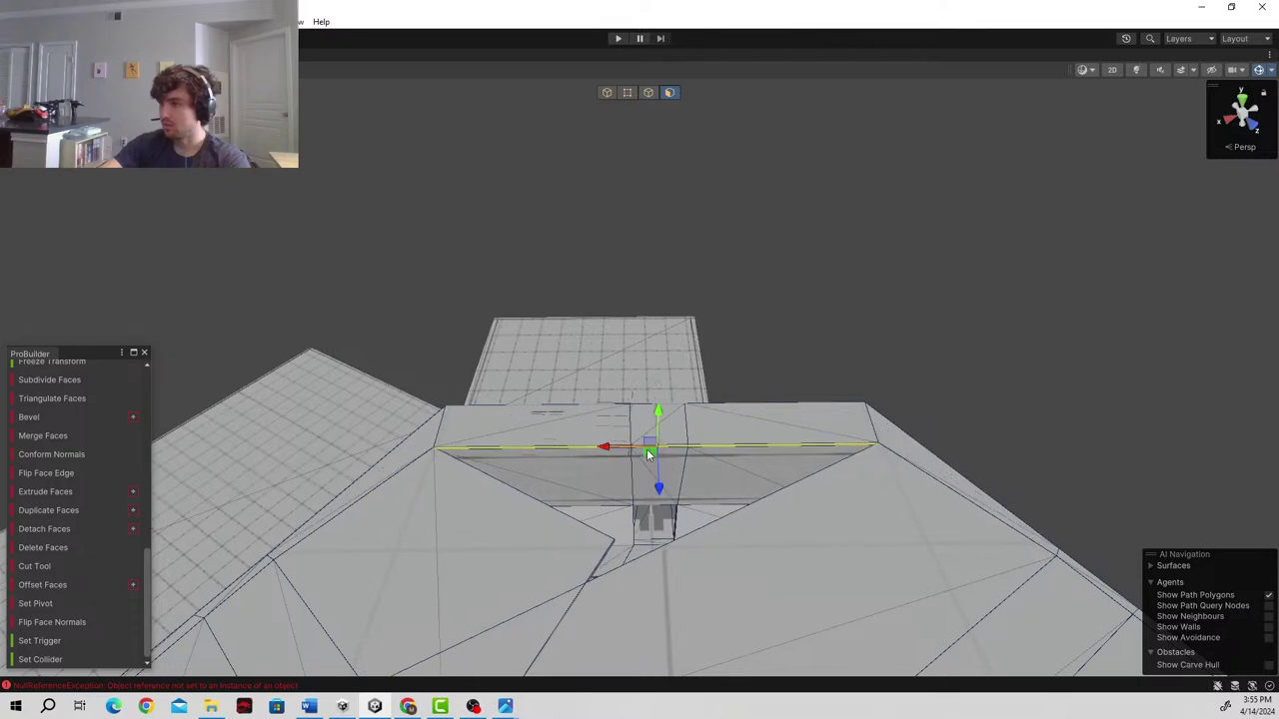
pyautogui.hotkey('ctrl', 'z')
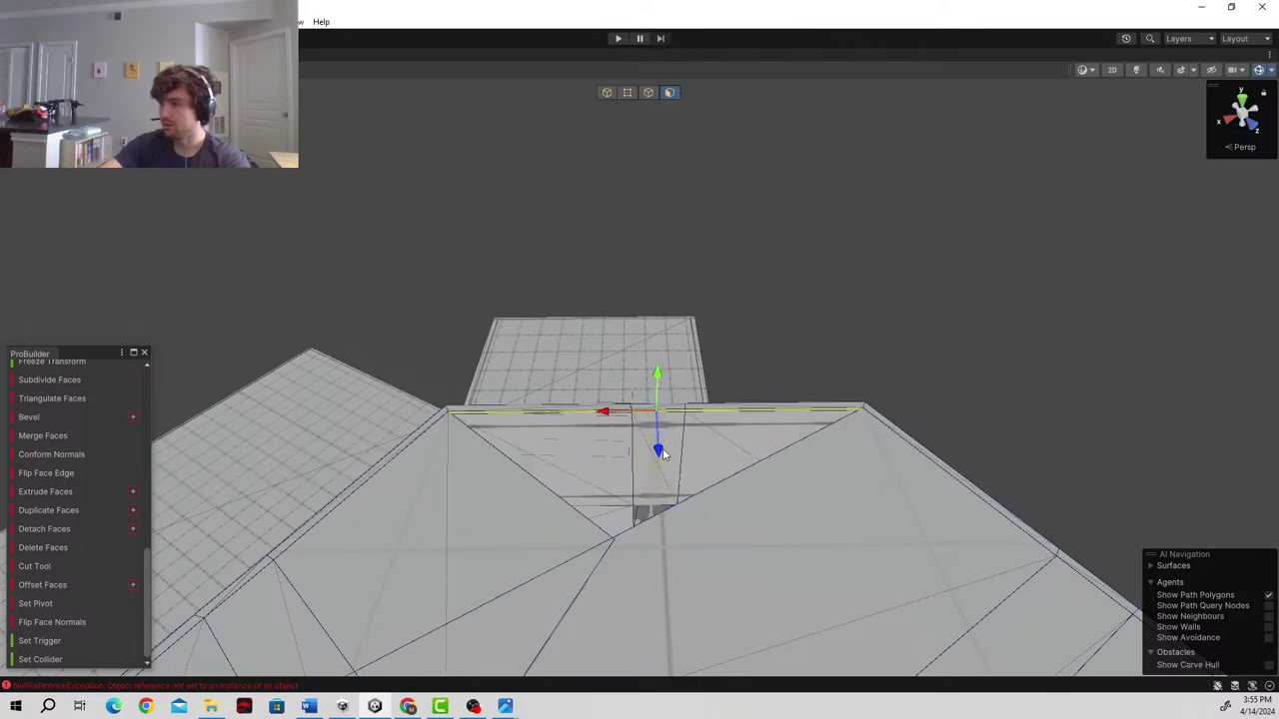
pyautogui.moveTo(657, 455); pyautogui.dragTo(662, 593)
pyautogui.moveTo(663, 589); pyautogui.dragTo(983, 535, button='right')
# - Extrude the top strip of the wall whose doorway shows the brown furniture inward to extend the ceiling
pyautogui.keyDown('alt'); pyautogui.moveTo(981, 535); pyautogui.dragTo(654, 473); pyautogui.keyUp('alt')
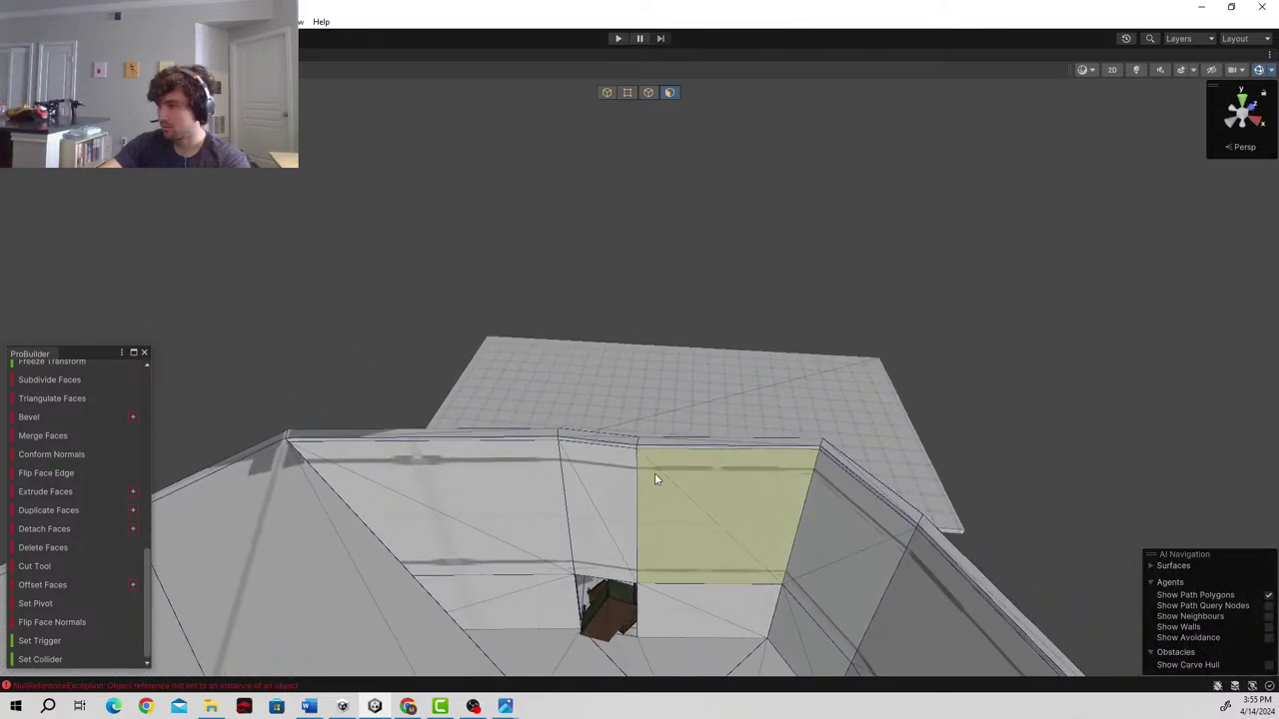
pyautogui.click(539, 440)
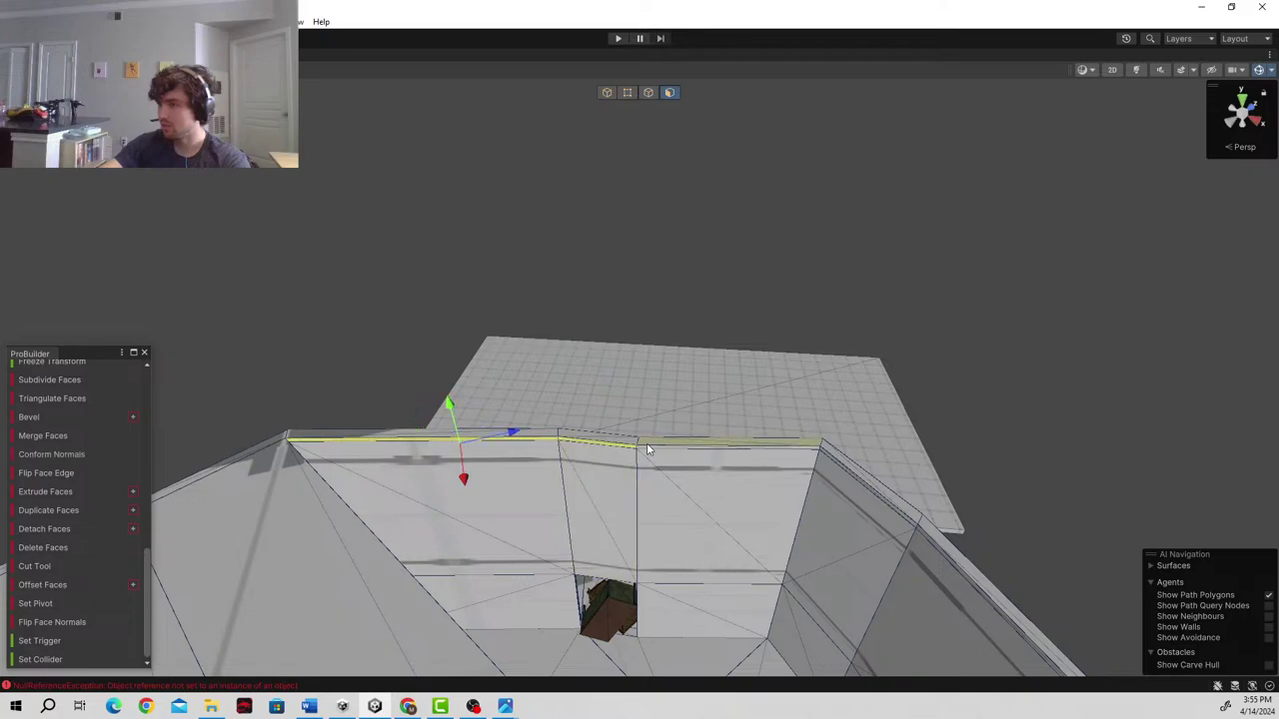
pyautogui.keyDown('alt'); pyautogui.moveTo(654, 452); pyautogui.dragTo(729, 679); pyautogui.keyUp('alt')
# - Select the top strip faces along the remaining open wall and extrude them inward to close the ceiling over the room
pyautogui.moveTo(889, 555); pyautogui.dragTo(997, 511, button='right')
pyautogui.keyDown('alt'); pyautogui.moveTo(996, 510); pyautogui.dragTo(542, 419); pyautogui.keyUp('alt')
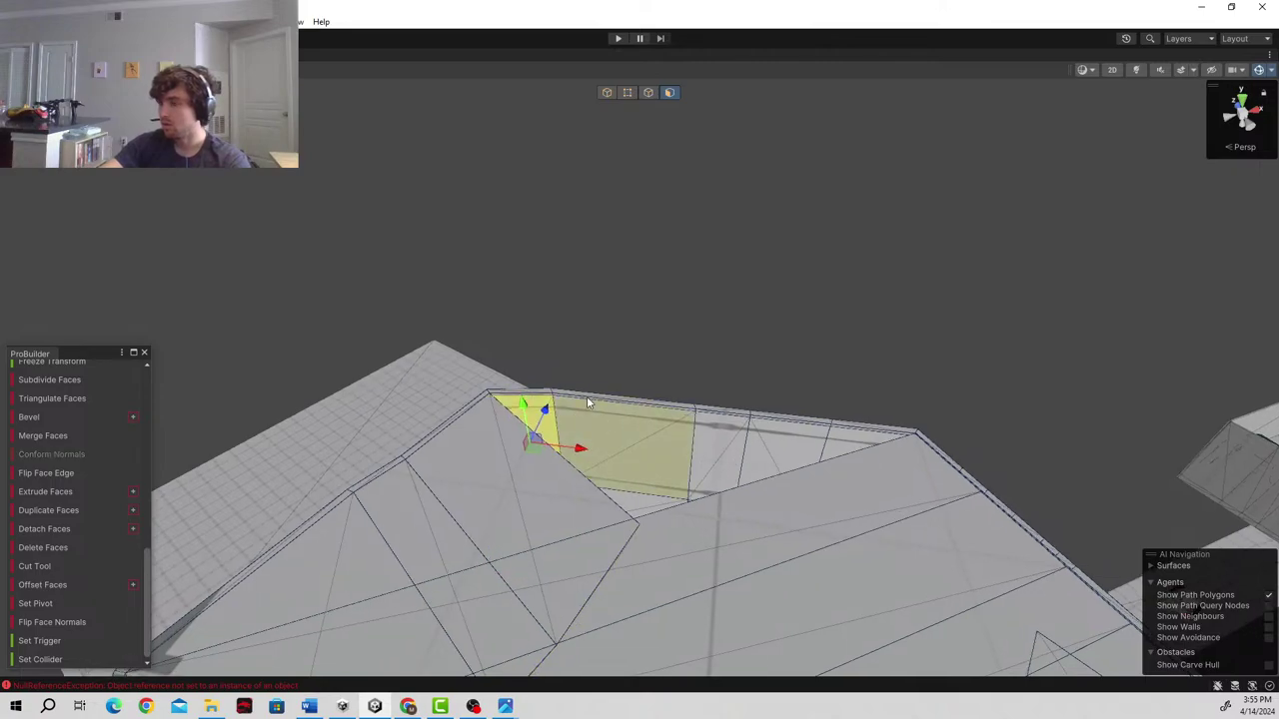
pyautogui.moveTo(567, 413)
pyautogui.keyDown('alt'); pyautogui.mouseDown()
pyautogui.moveTo(570, 394)
pyautogui.moveTo(581, 431)
pyautogui.mouseUp(); pyautogui.keyUp('alt')
pyautogui.moveTo(581, 431); pyautogui.dragTo(561, 420, button='right')
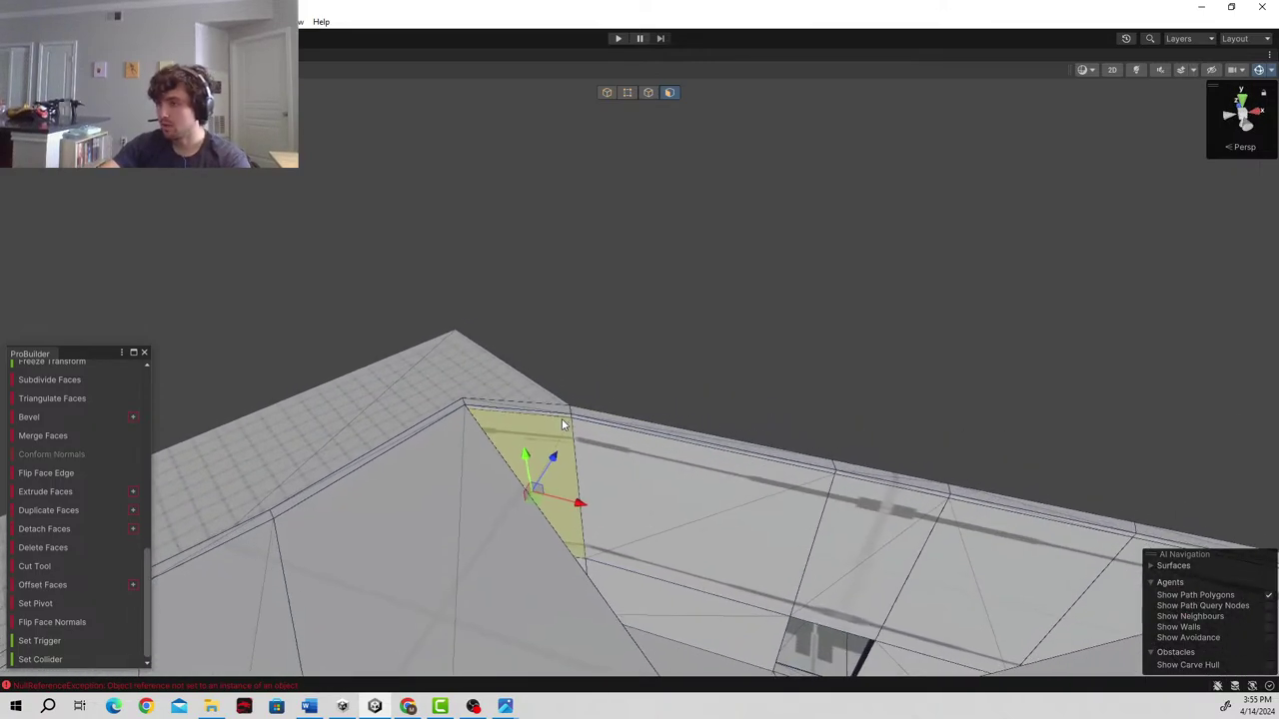
pyautogui.click(559, 415)
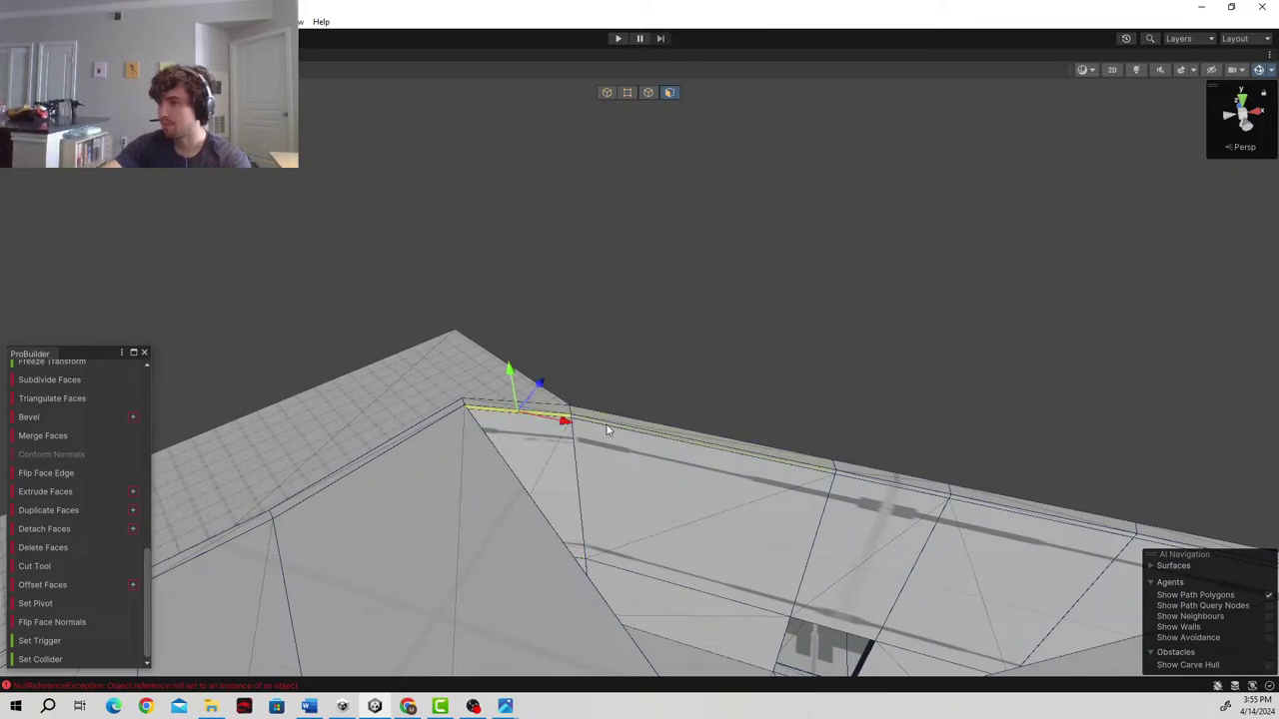
pyautogui.keyDown('alt'); pyautogui.moveTo(854, 480); pyautogui.dragTo(945, 480); pyautogui.keyUp('alt')
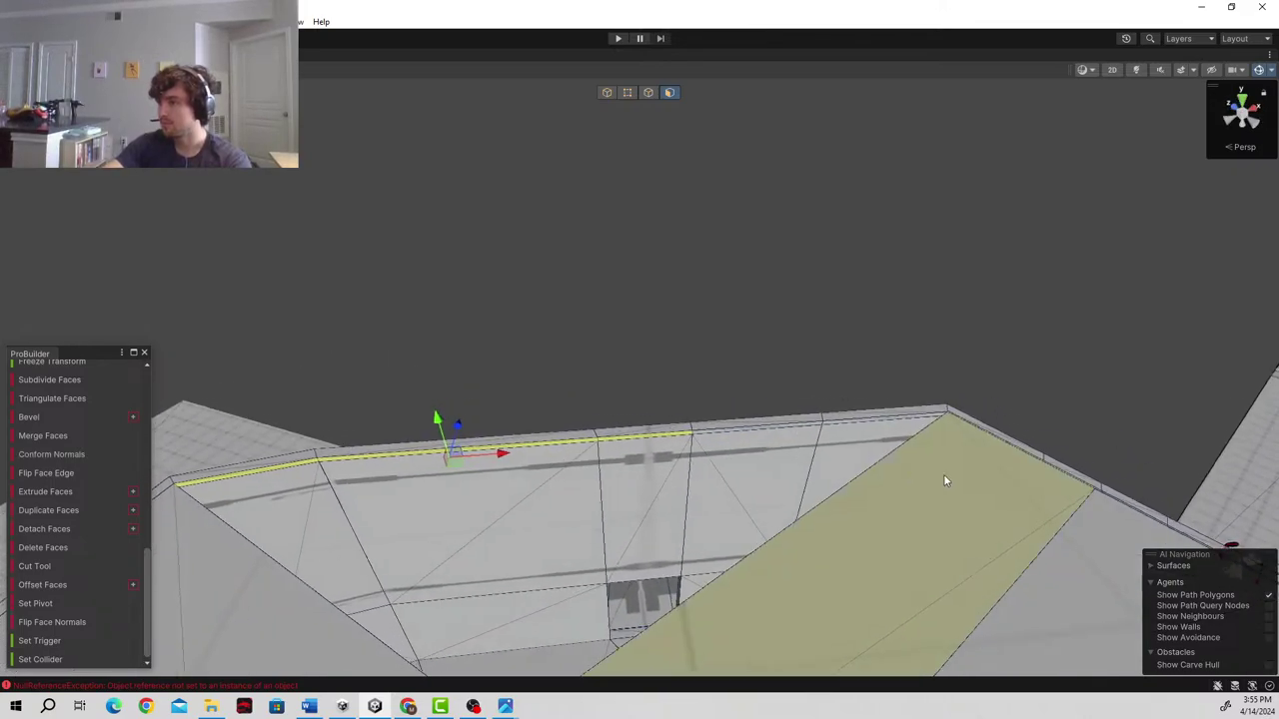
pyautogui.keyDown('shift'); pyautogui.click(843, 421); pyautogui.keyUp('shift')
pyautogui.press('s')
pyautogui.moveTo(688, 486); pyautogui.dragTo(674, 496, button='right')
pyautogui.keyDown('alt'); pyautogui.moveTo(673, 495); pyautogui.dragTo(680, 412); pyautogui.keyUp('alt')
pyautogui.click(797, 494)
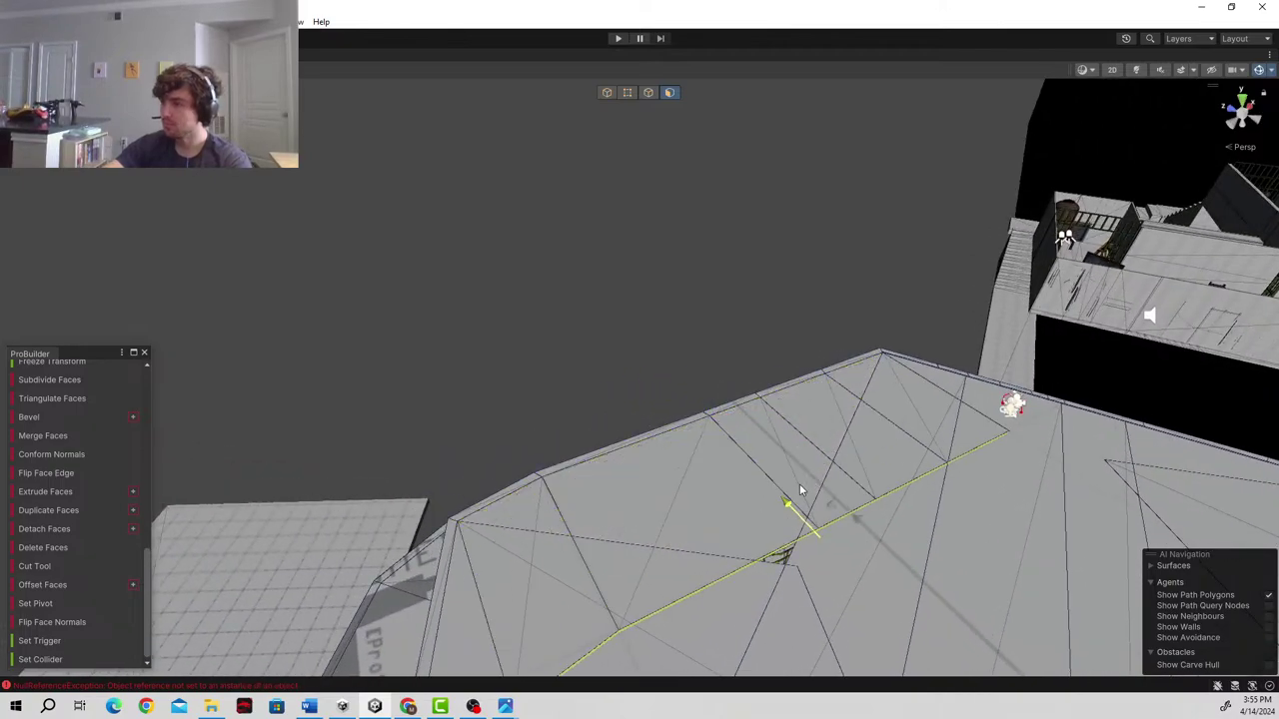
# - Examine the new ceiling from inside the large room and the building from outside
pyautogui.press('s')
pyautogui.moveTo(812, 506); pyautogui.dragTo(1067, 533, button='right')
pyautogui.keyDown('alt'); pyautogui.moveTo(1067, 533); pyautogui.dragTo(456, 270); pyautogui.keyUp('alt')
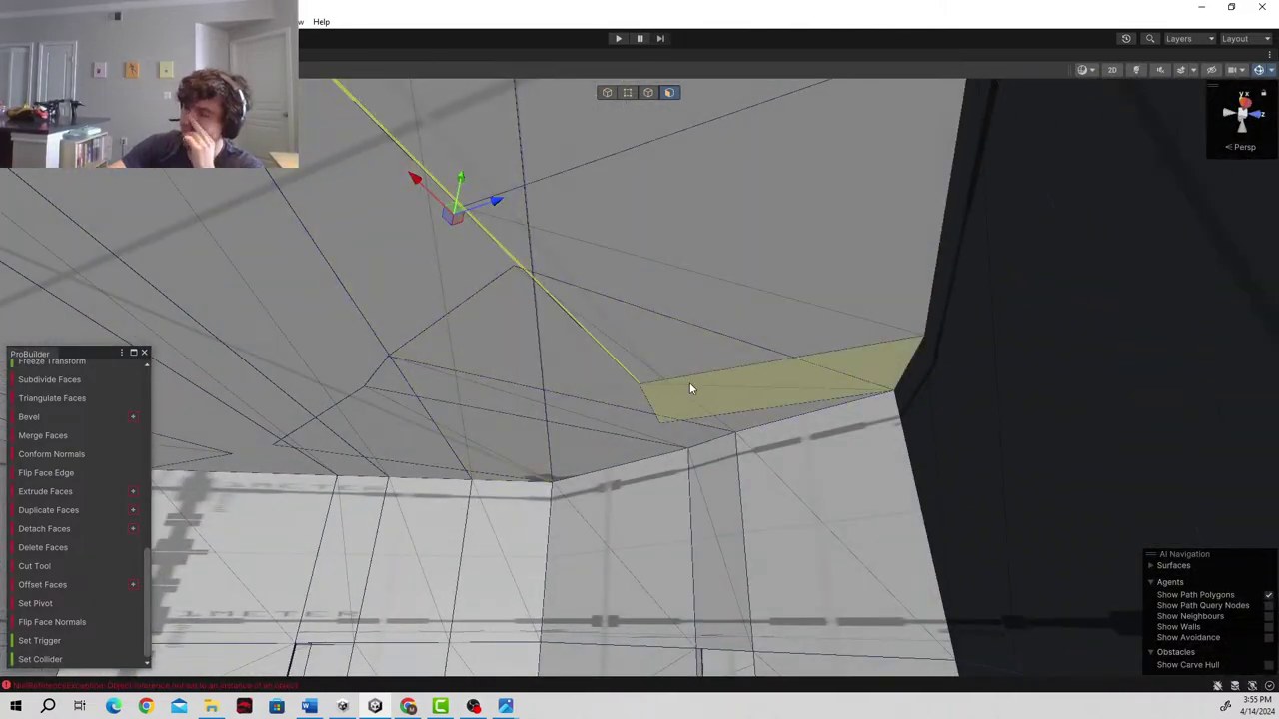
pyautogui.keyDown('alt'); pyautogui.moveTo(690, 391); pyautogui.dragTo(593, 432); pyautogui.keyUp('alt')
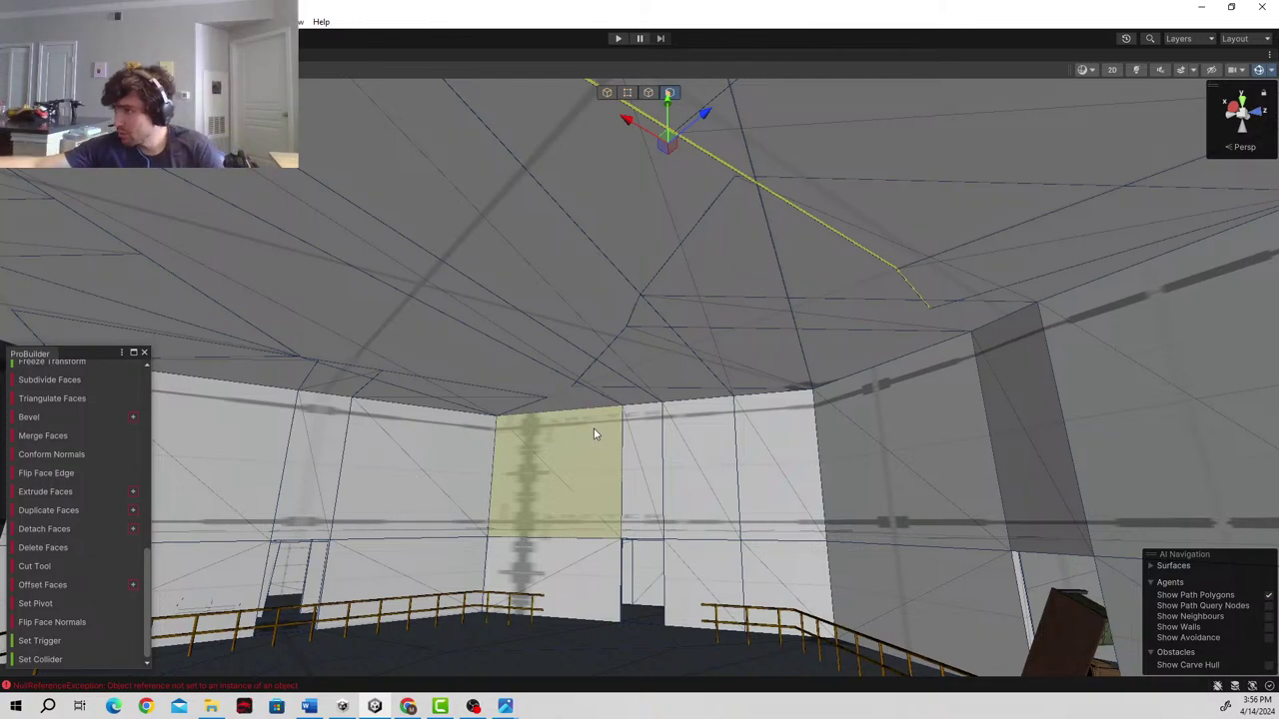
pyautogui.moveTo(928, 331); pyautogui.dragTo(734, 479, button='right')
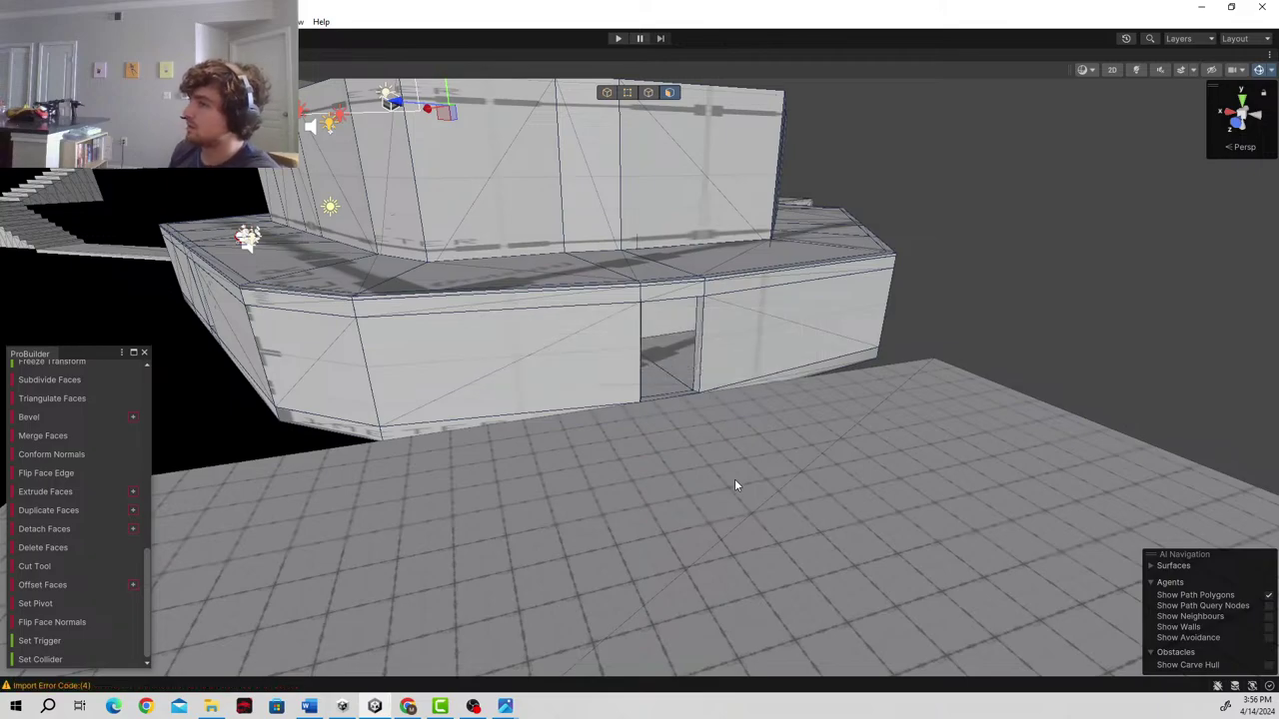
# - Rotate the floor slab outside the doorway slightly about the vertical axis so its edge lines up with the door threshold
pyautogui.press('w')
pyautogui.moveTo(736, 486); pyautogui.dragTo(291, 501, button='right')
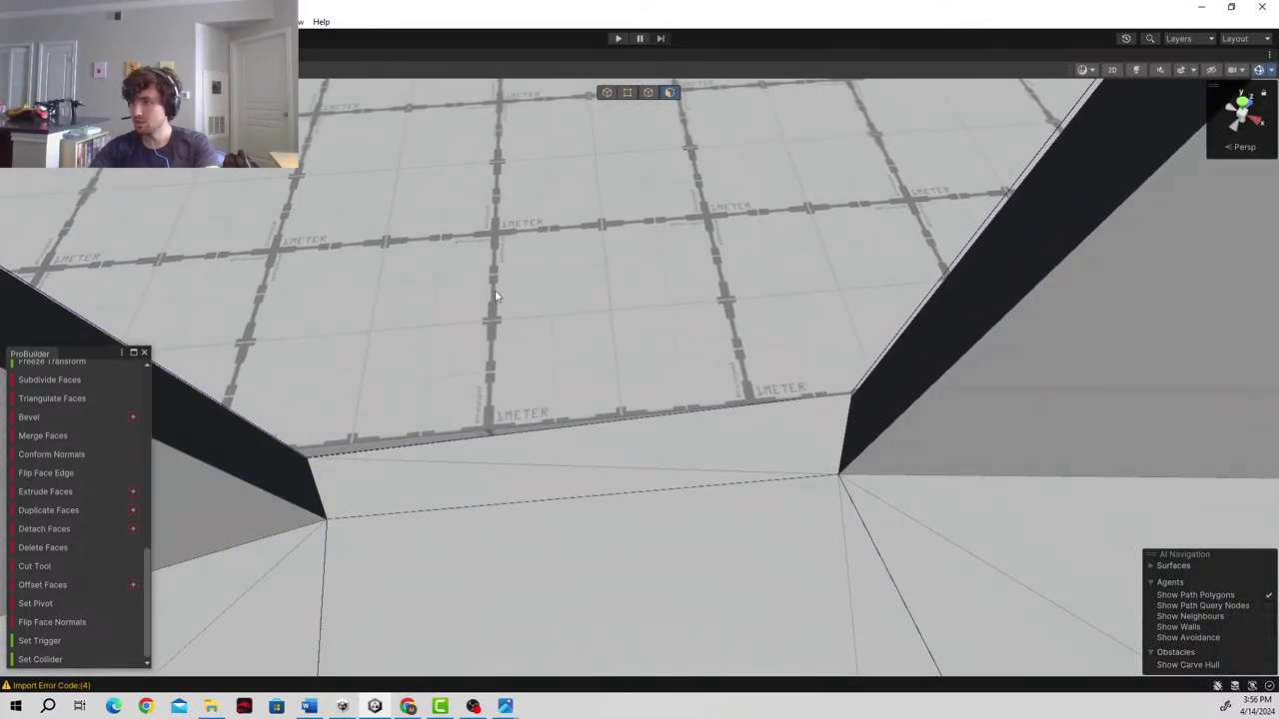
pyautogui.click(561, 328)
pyautogui.click(608, 92)
pyautogui.moveTo(614, 107); pyautogui.dragTo(717, 151, button='right')
pyautogui.press('e')
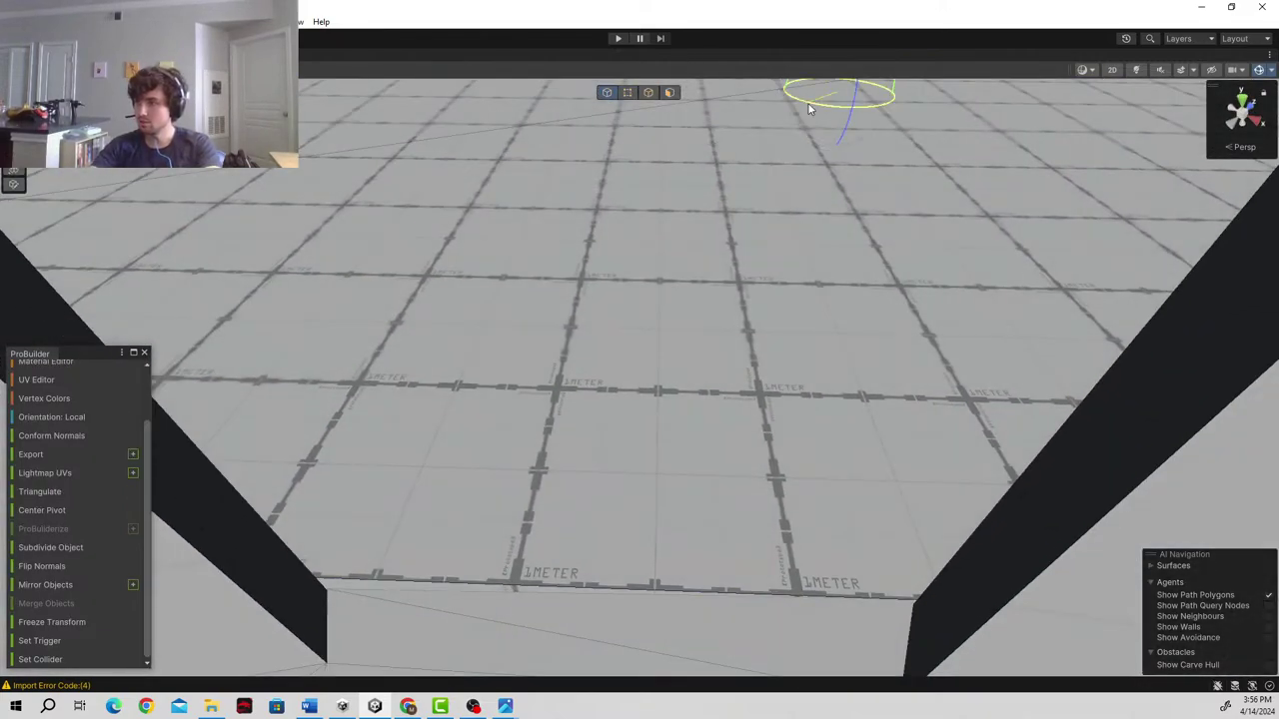
pyautogui.scroll(2, 810, 108)
pyautogui.moveTo(810, 104); pyautogui.dragTo(808, 107)
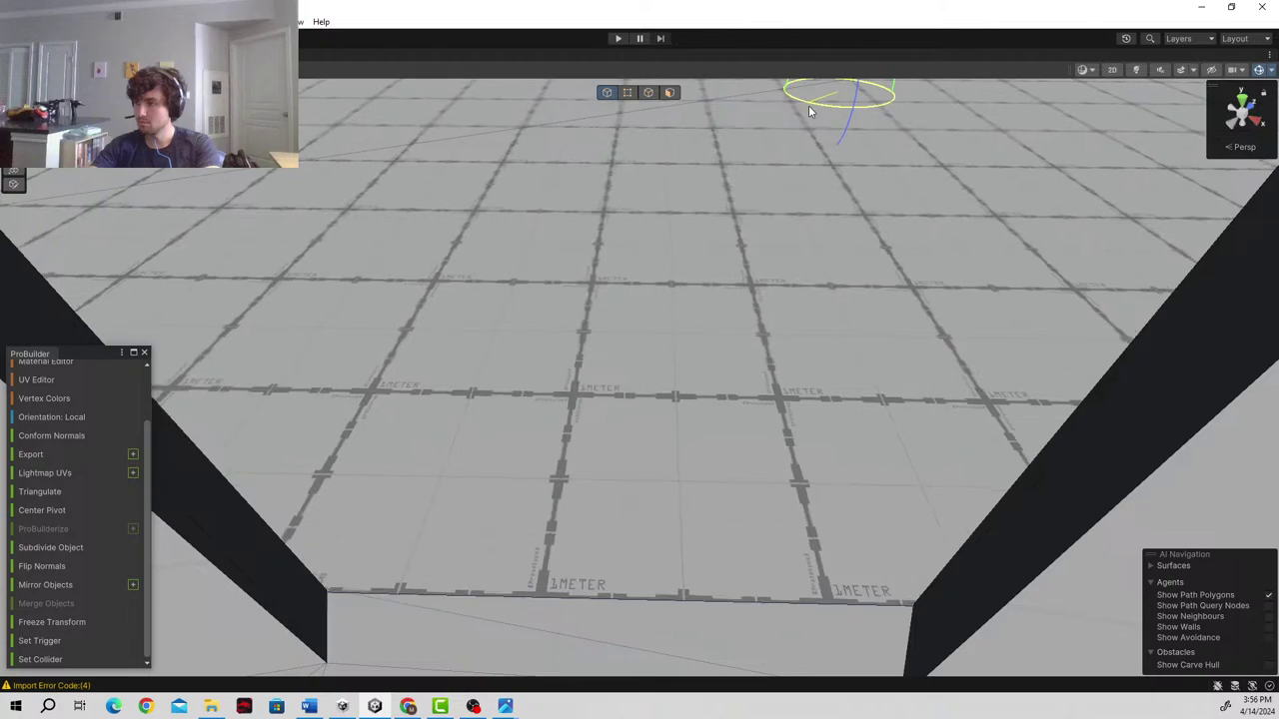
pyautogui.press('w')
pyautogui.moveTo(689, 392); pyautogui.dragTo(151, 369, button='right')
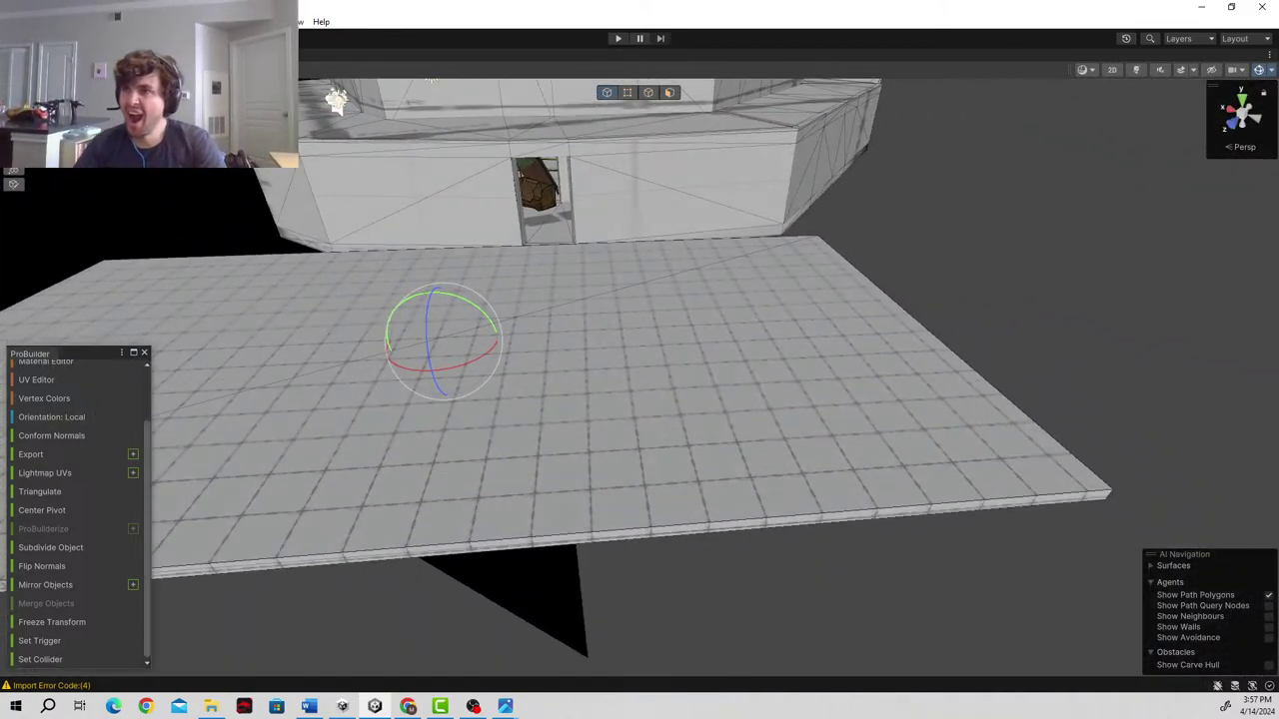
# - Insert an edge loop across the width of the floor slab, starting from its outer long top edge
pyautogui.click(649, 93)
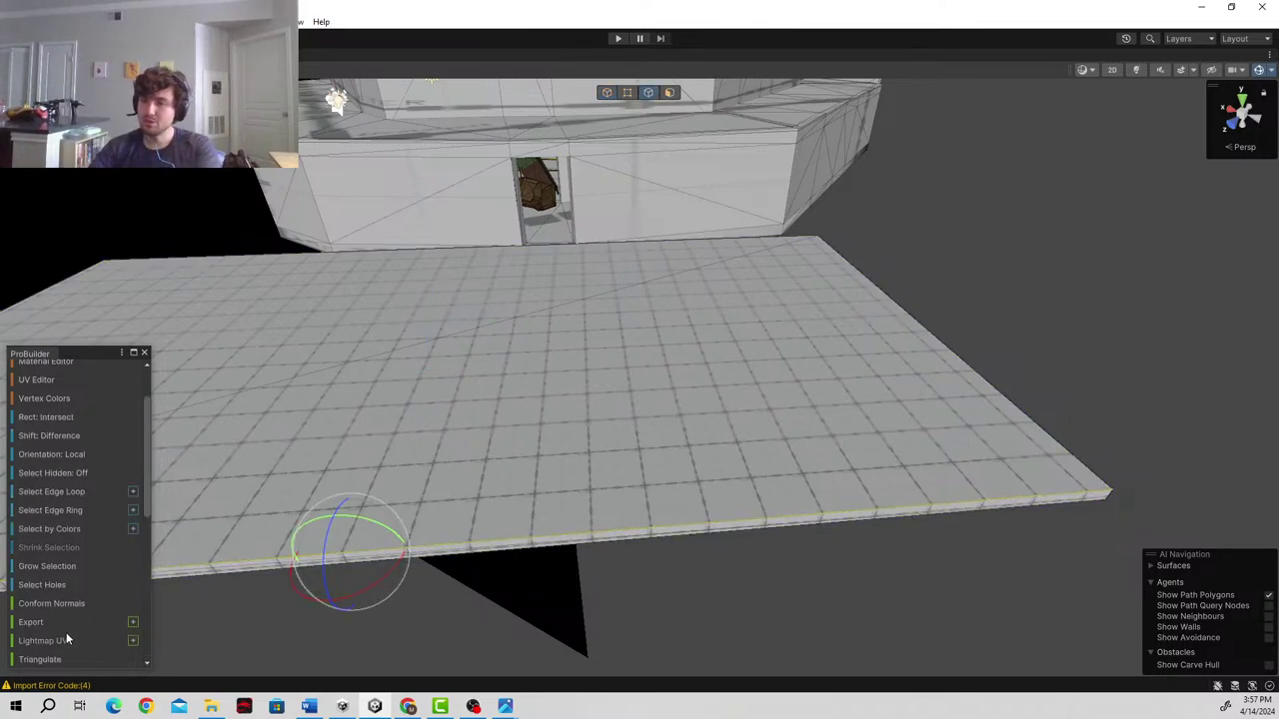
pyautogui.scroll(-1, 60, 560)
pyautogui.scroll(-1, 45, 560)
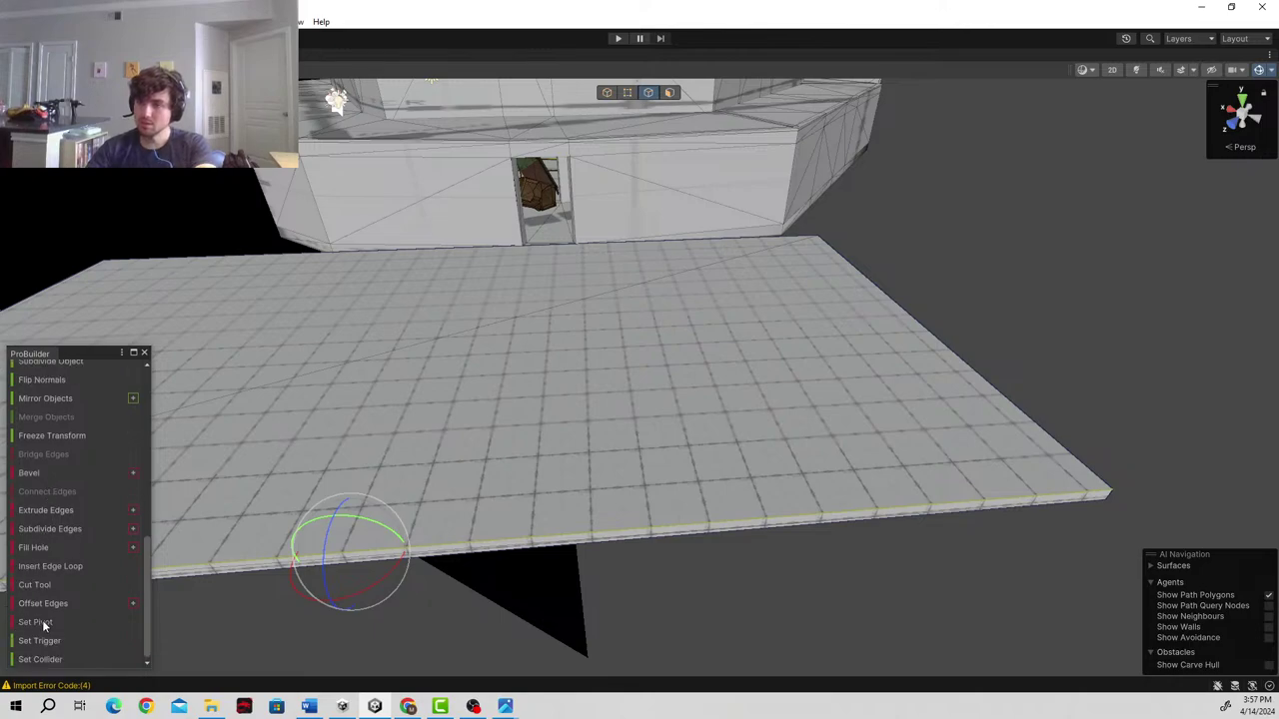
pyautogui.scroll(10, 90, 515)
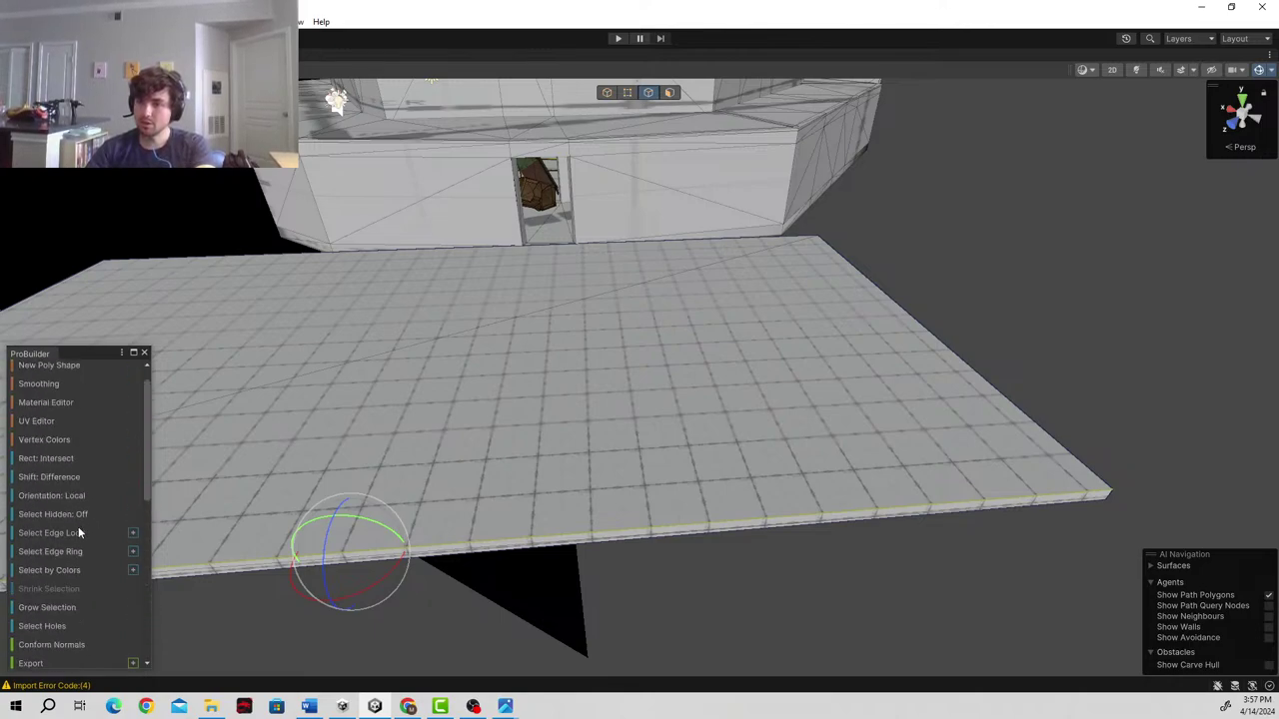
pyautogui.scroll(-10, 78, 555)
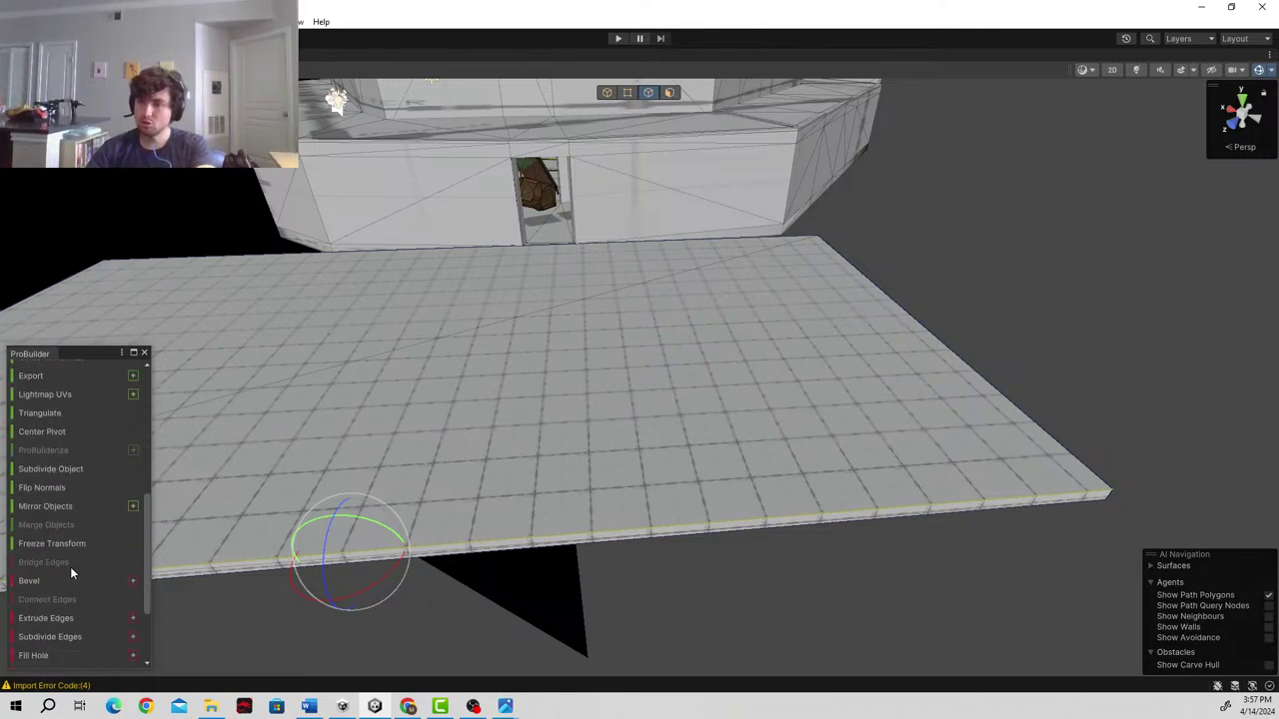
pyautogui.click(64, 568)
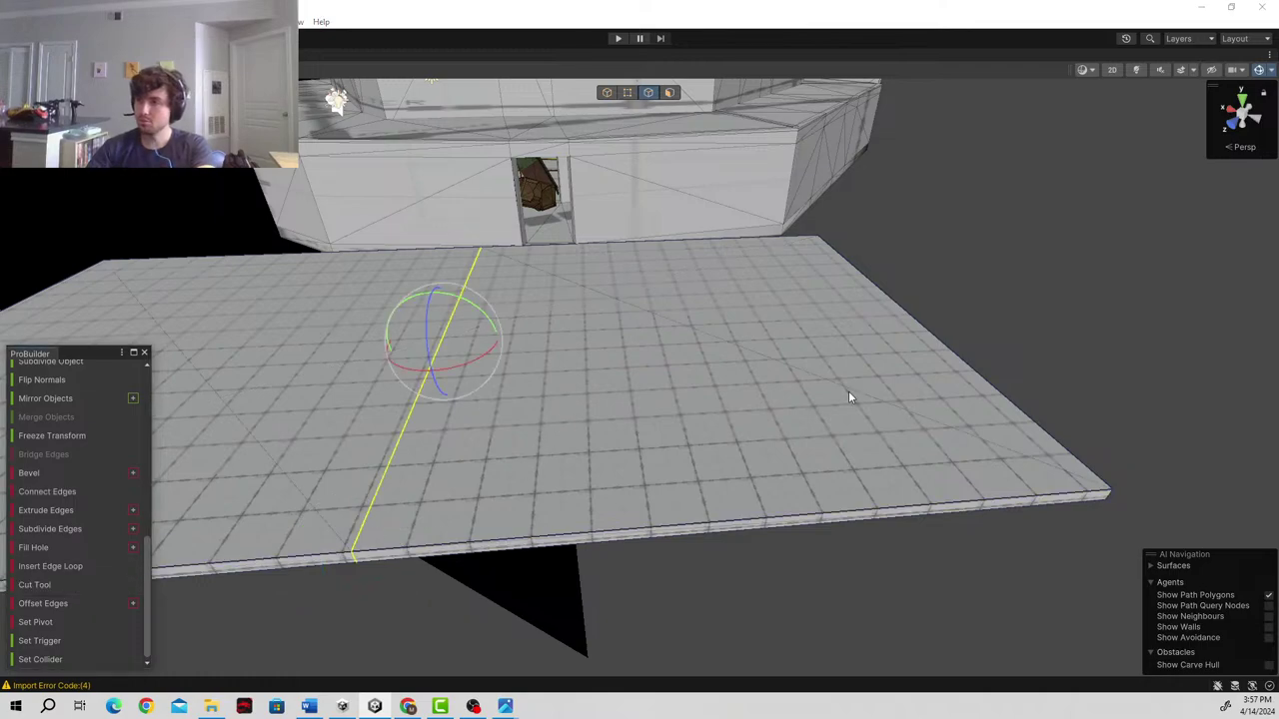
# - Move the new edge loop along the slab until it sits just inside the short end right of the doorway
pyautogui.press('d')
pyautogui.moveTo(849, 393); pyautogui.dragTo(878, 379, button='right')
pyautogui.press('w')
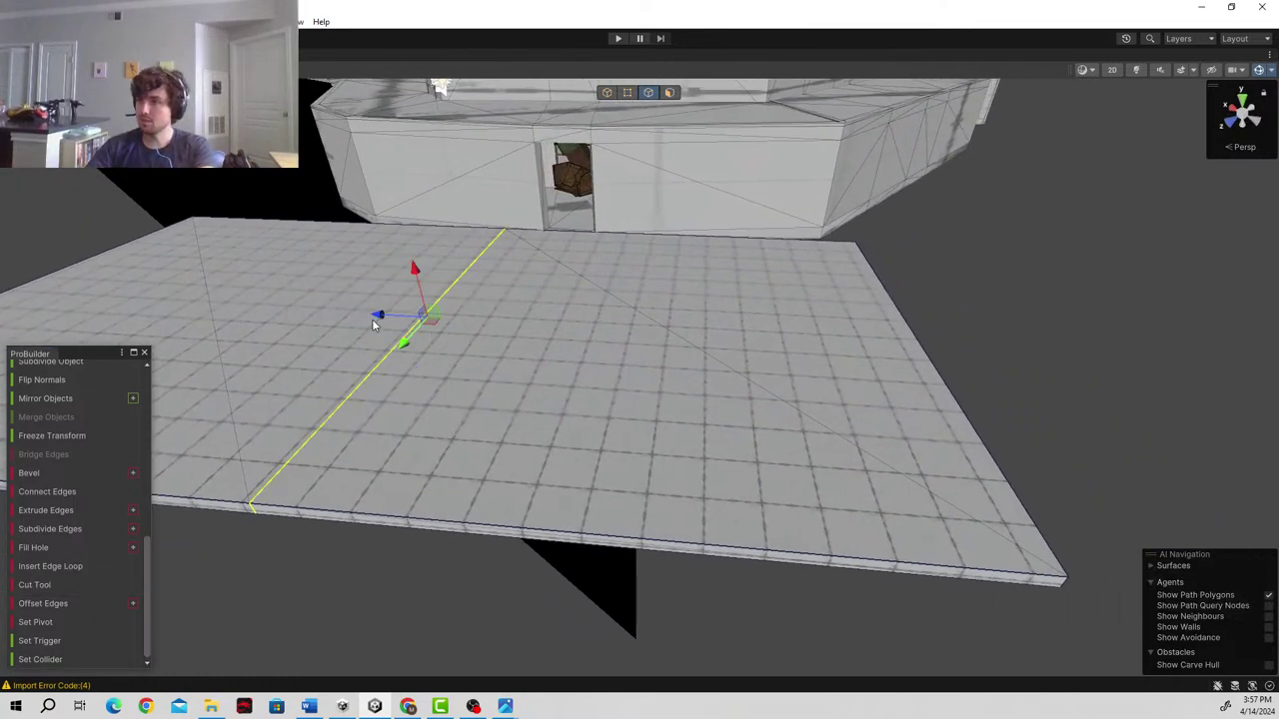
pyautogui.moveTo(376, 316); pyautogui.dragTo(851, 410)
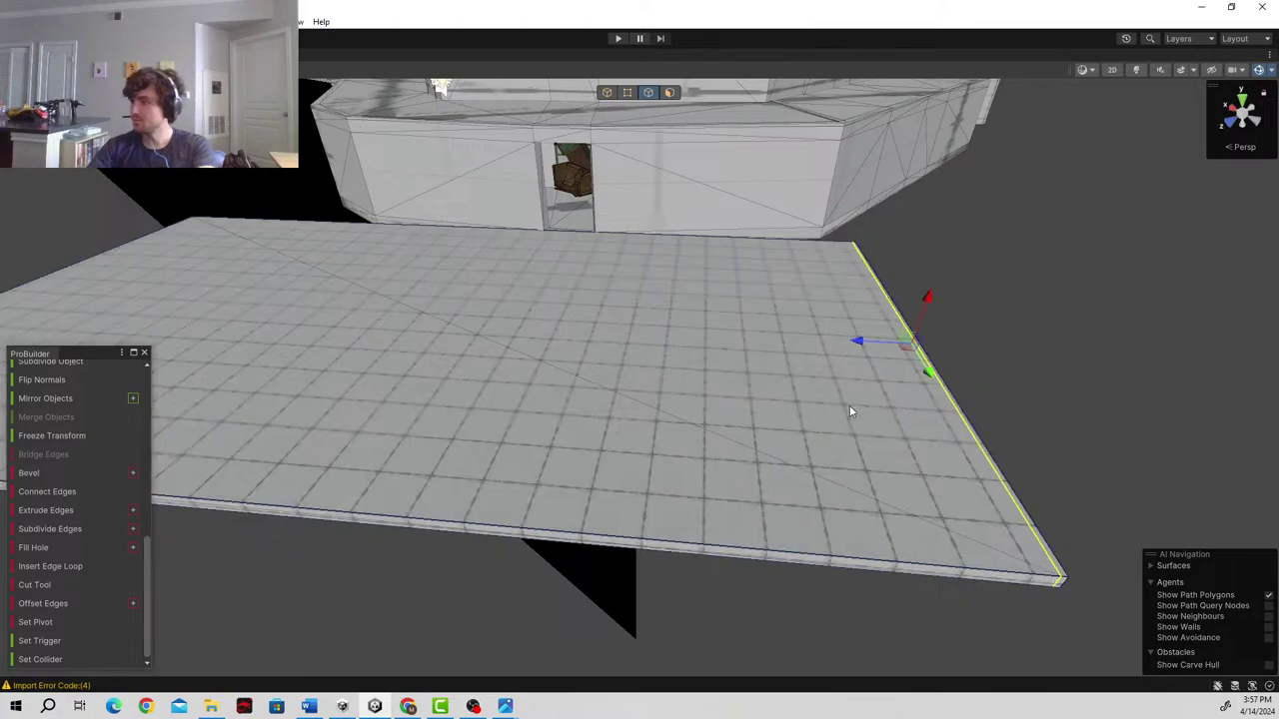
# - Insert a second crosswise edge loop in the slab and move it just inside the opposite short end
pyautogui.click(478, 525)
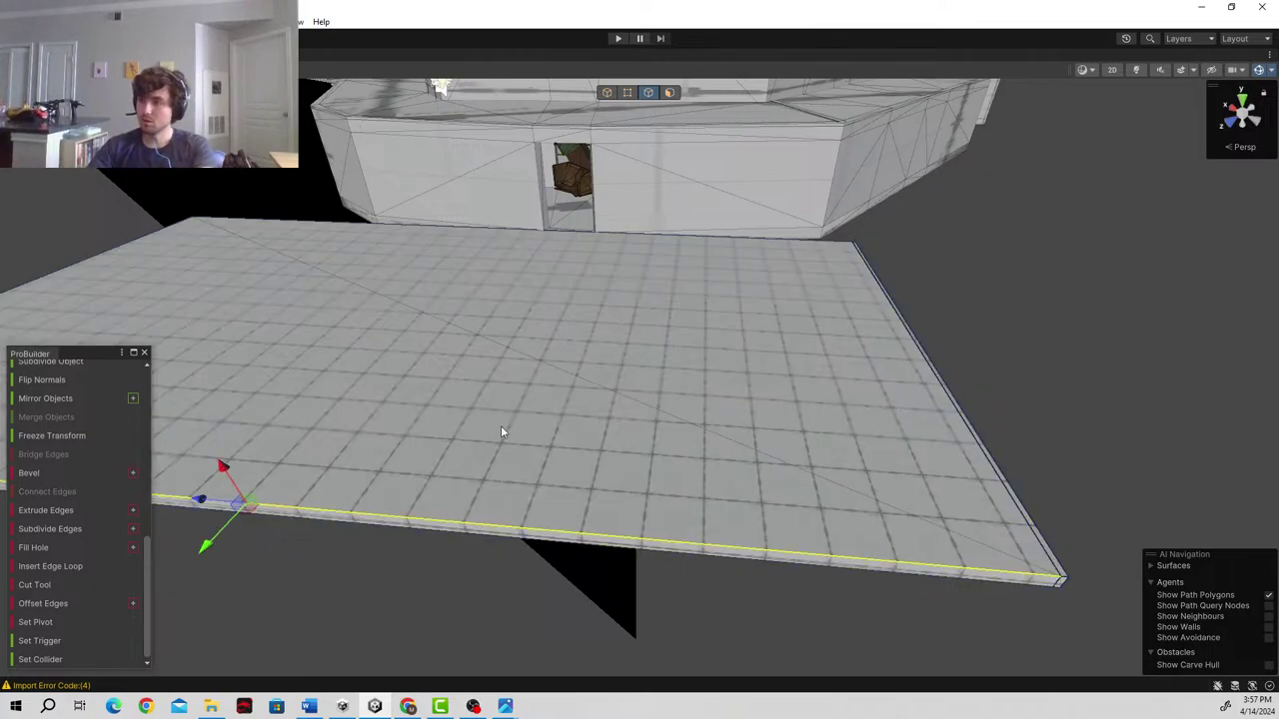
pyautogui.click(59, 565)
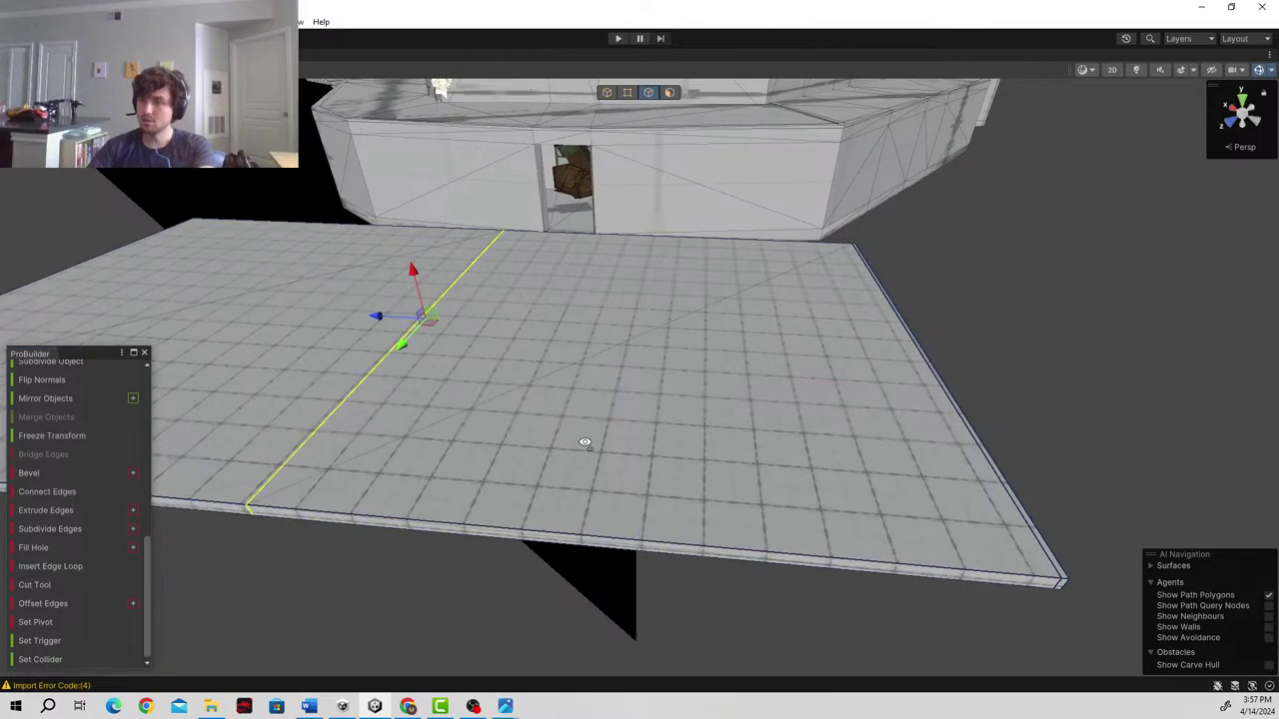
pyautogui.keyDown('alt'); pyautogui.moveTo(586, 442); pyautogui.dragTo(257, 497); pyautogui.keyUp('alt')
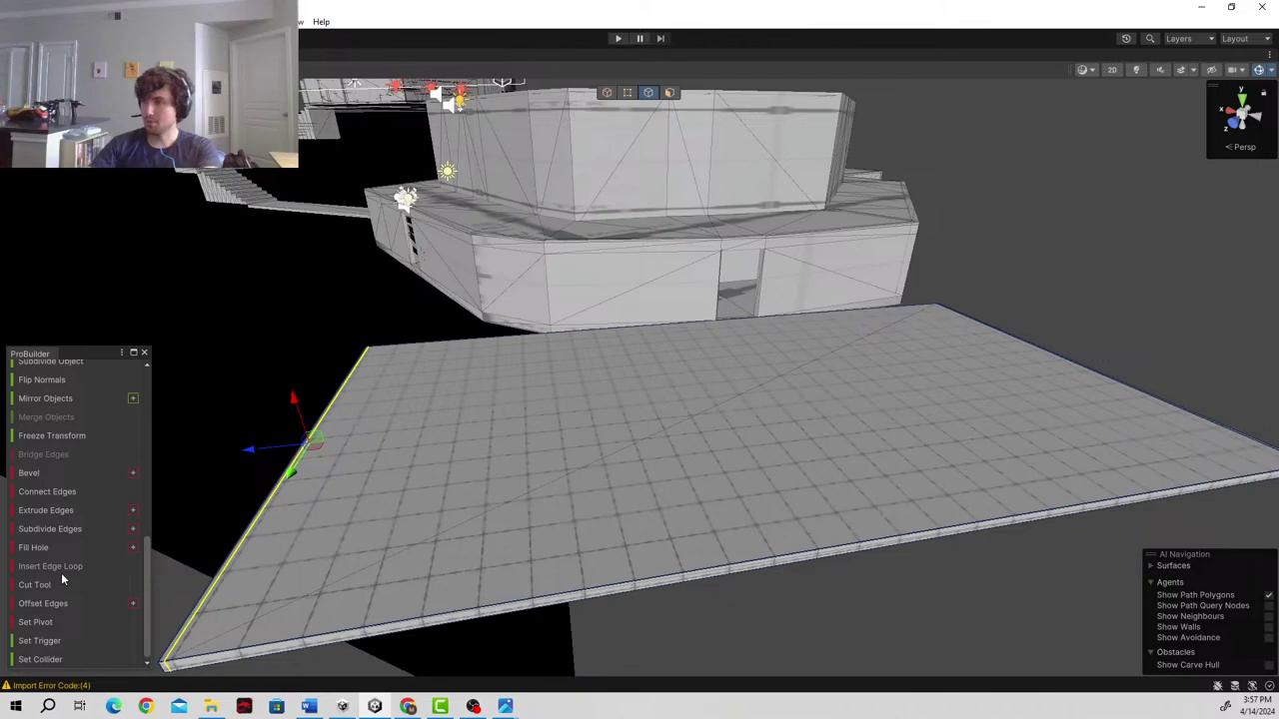
# - Insert an edge loop running lengthwise through the middle of the floor slab
pyautogui.moveTo(871, 345); pyautogui.dragTo(756, 383, button='right')
pyautogui.press('w')
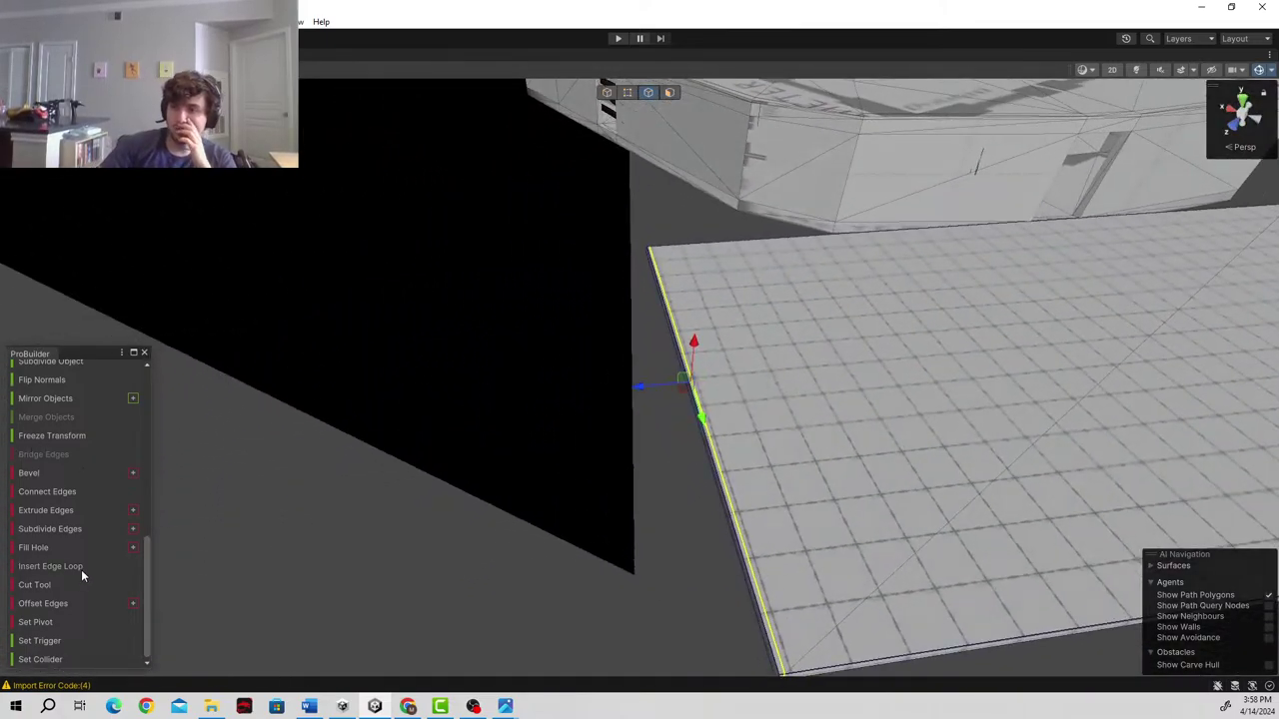
pyautogui.click(50, 567)
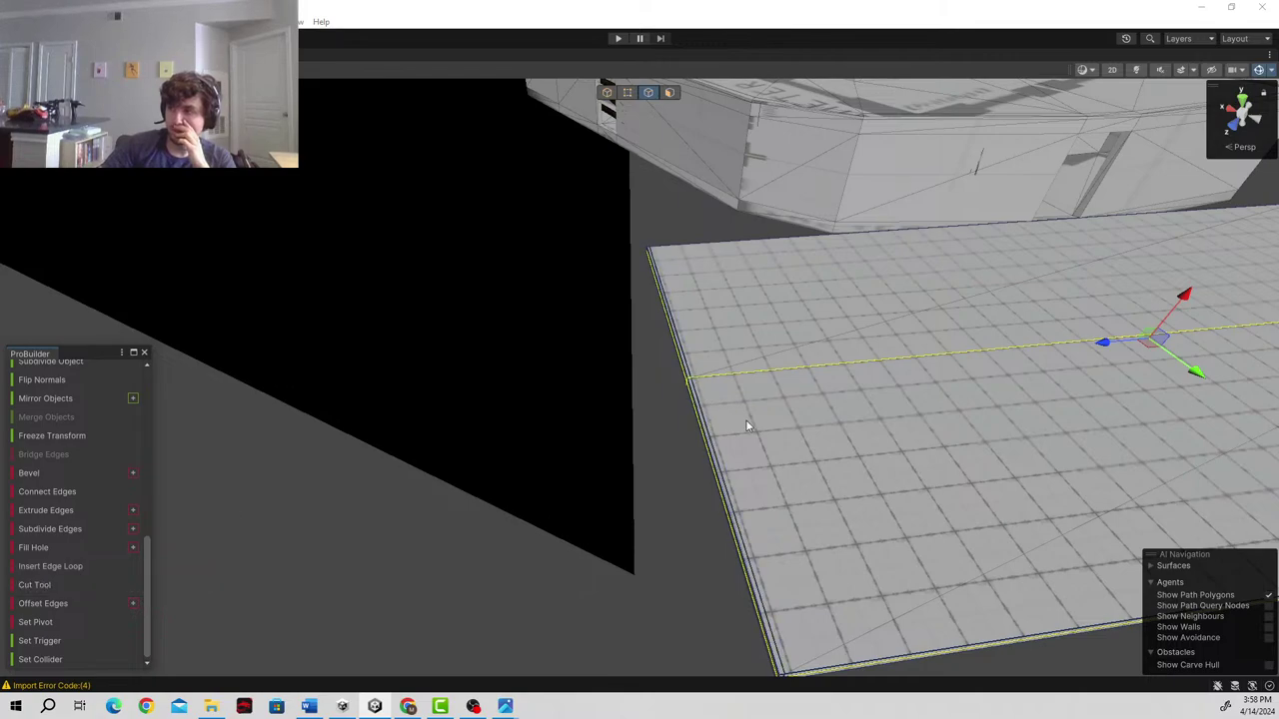
# - Select the whole lengthwise edge loop and move it just inside the slab's long edge facing away from the building
pyautogui.click(729, 457)
pyautogui.moveTo(828, 419); pyautogui.dragTo(881, 363, button='right')
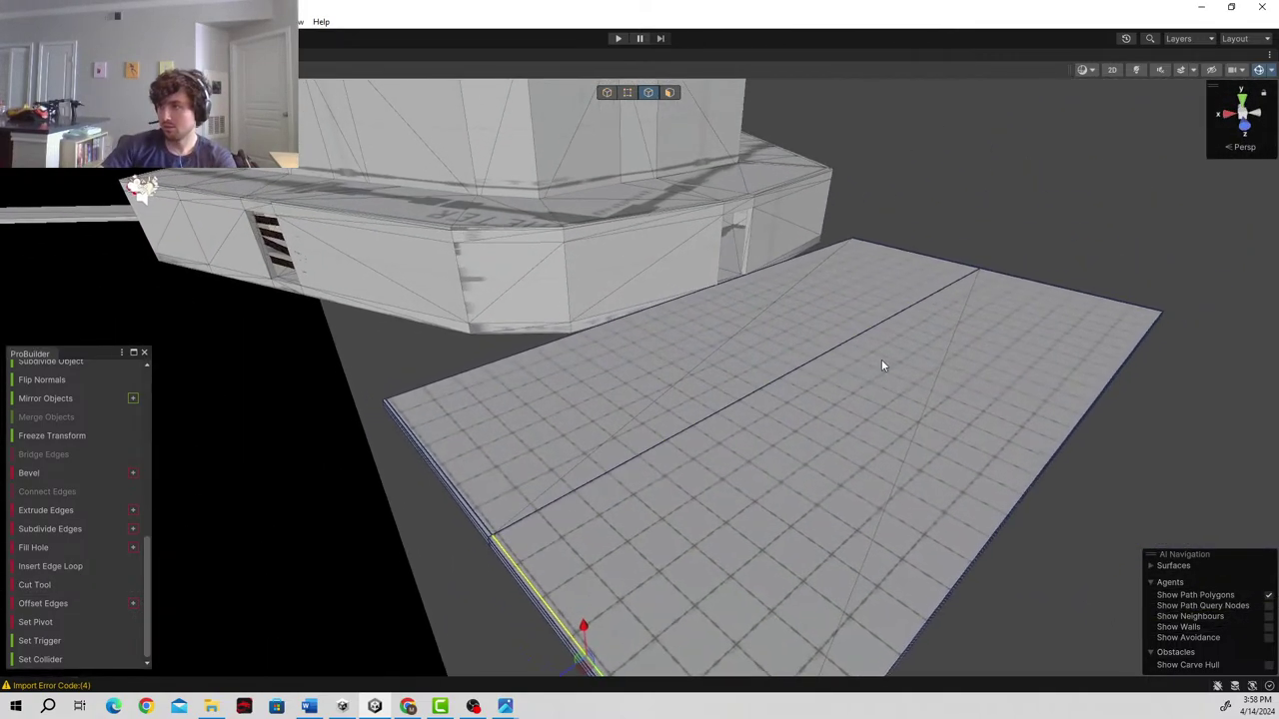
pyautogui.click(812, 366)
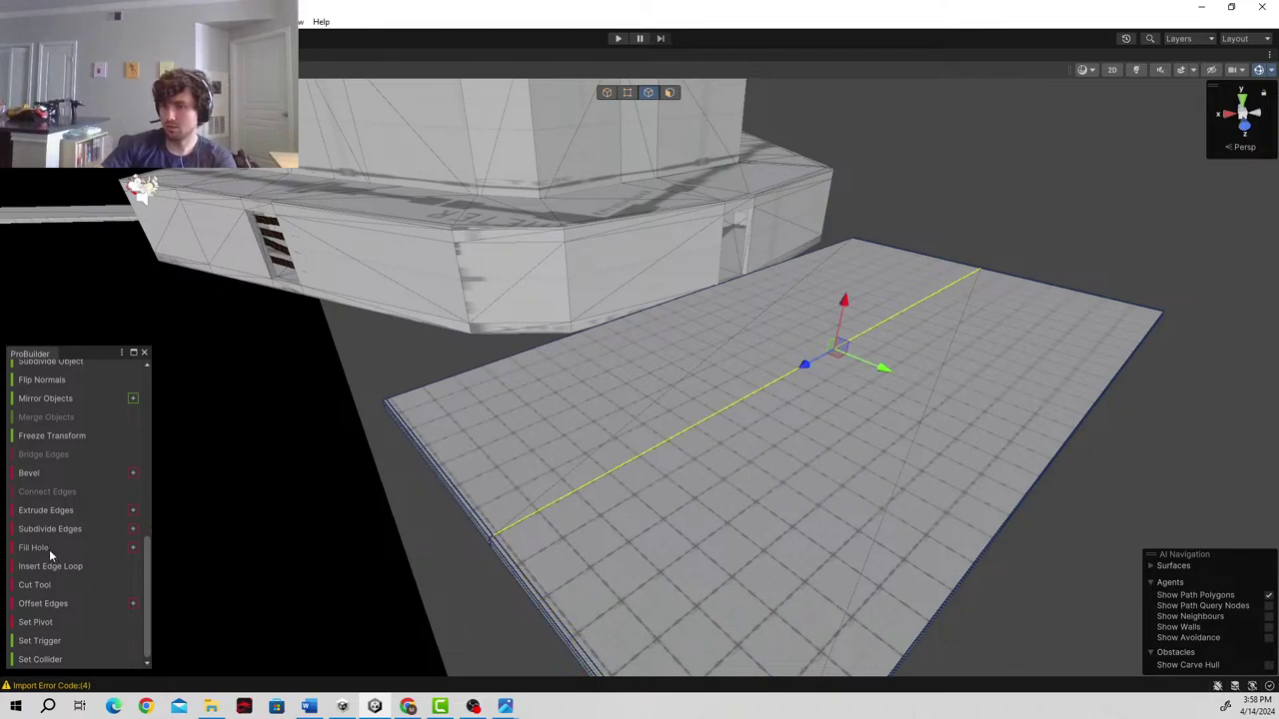
pyautogui.scroll(10, 65, 573)
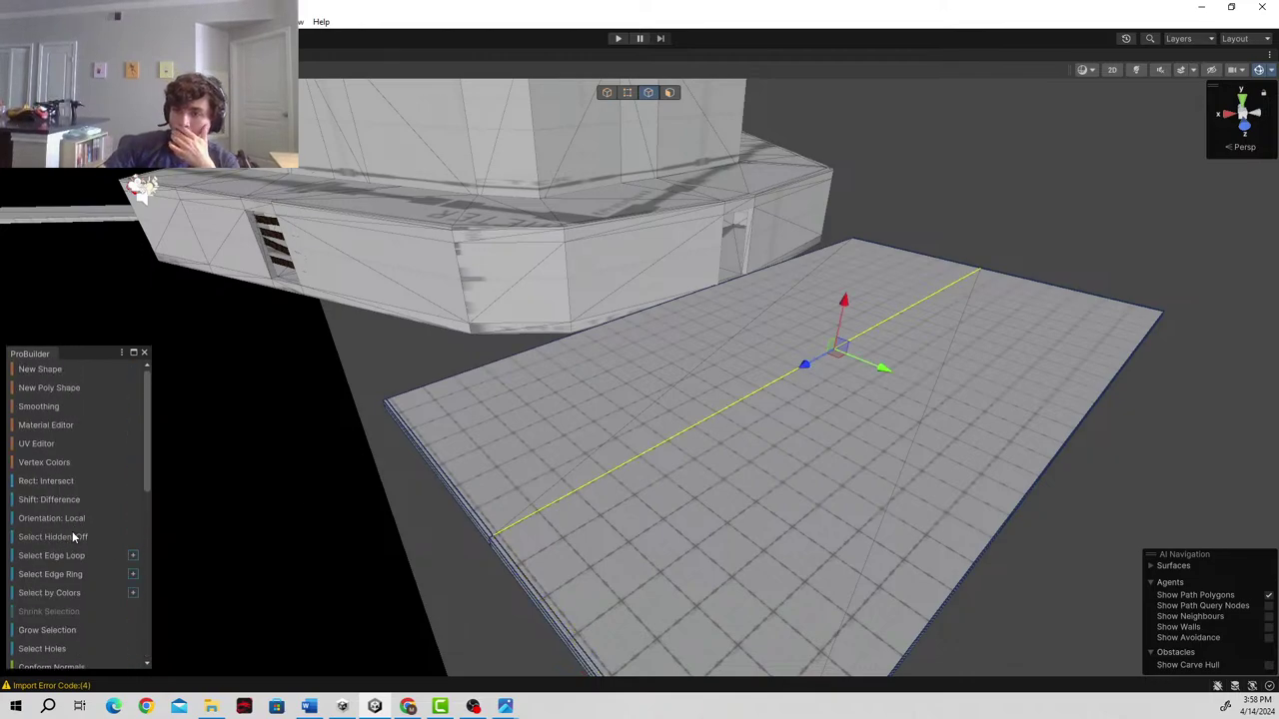
pyautogui.scroll(-2, 84, 558)
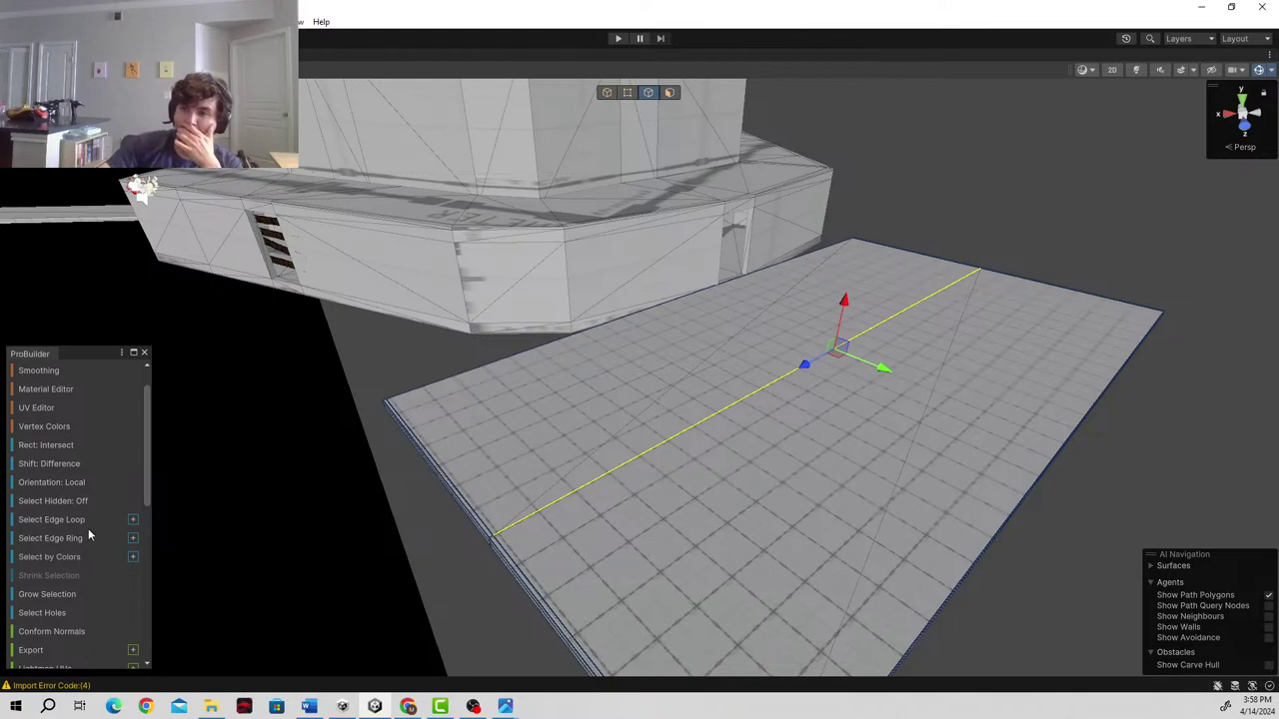
pyautogui.click(90, 519)
pyautogui.moveTo(883, 370); pyautogui.dragTo(1100, 506)
# - Insert another lengthwise edge loop and move it just inside the slab's long edge that runs along the building
pyautogui.moveTo(615, 465); pyautogui.dragTo(679, 513, button='right')
pyautogui.click(680, 514)
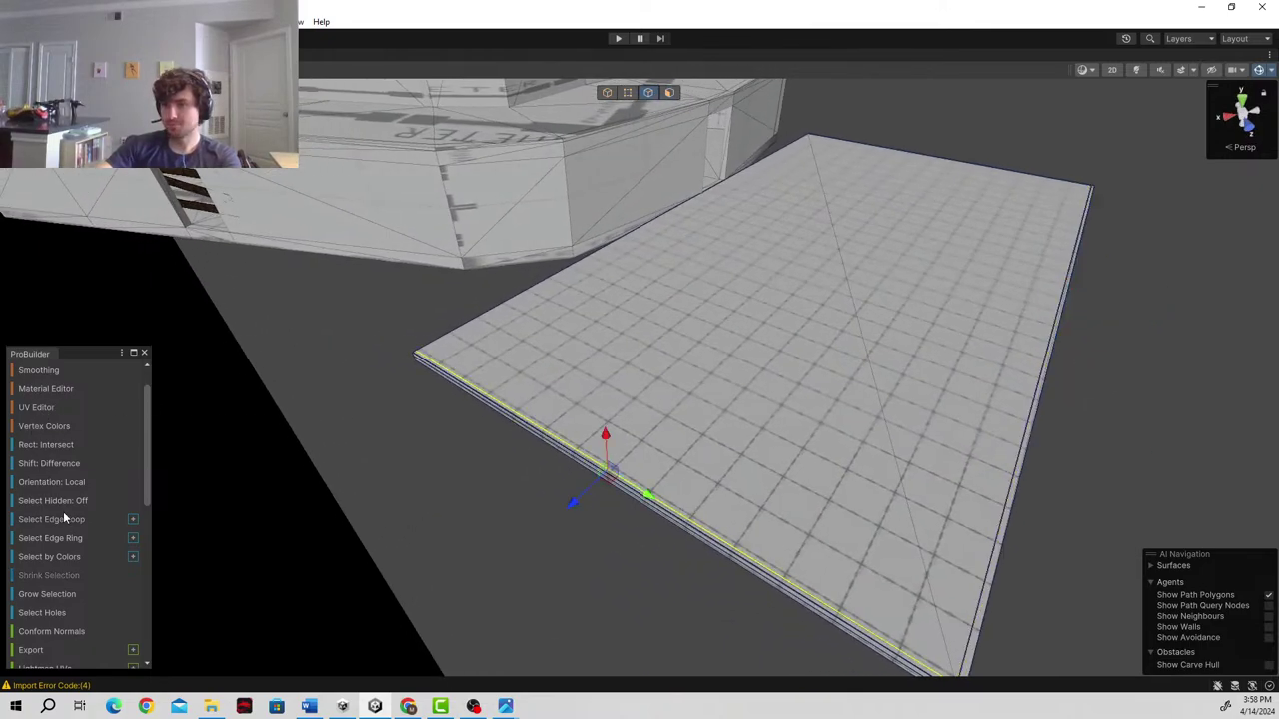
pyautogui.scroll(-8, 64, 487)
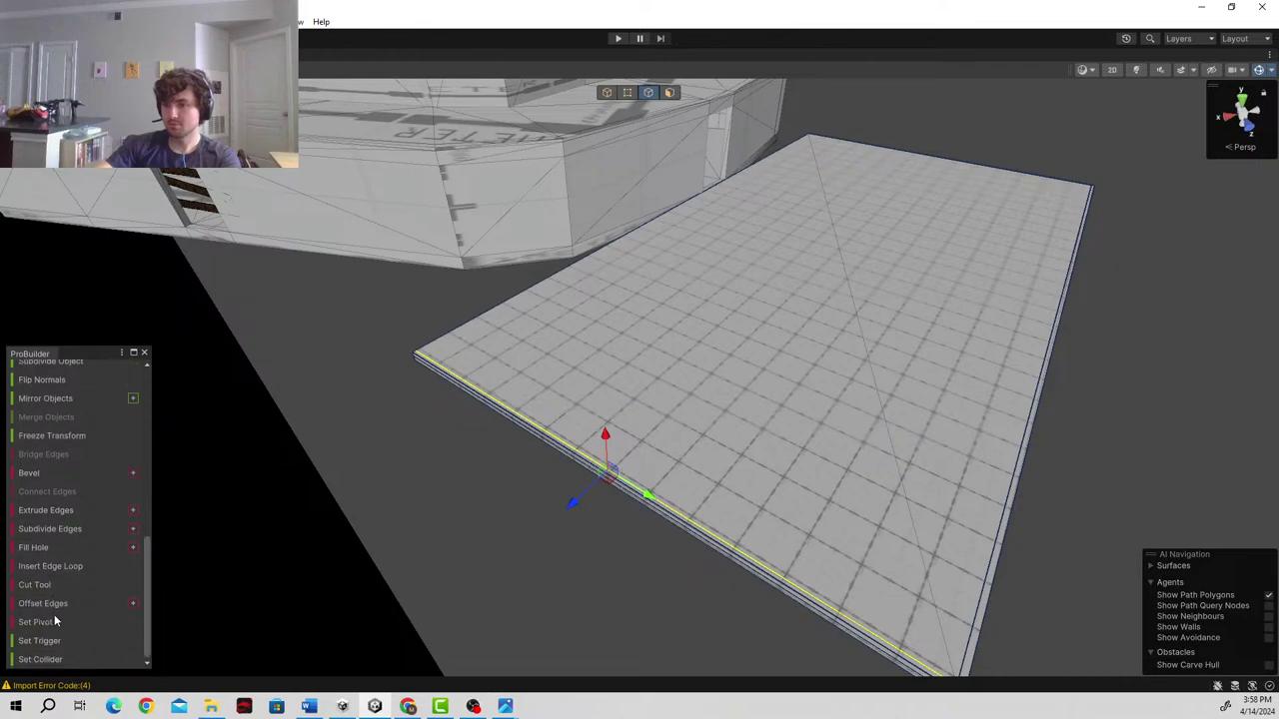
pyautogui.click(50, 566)
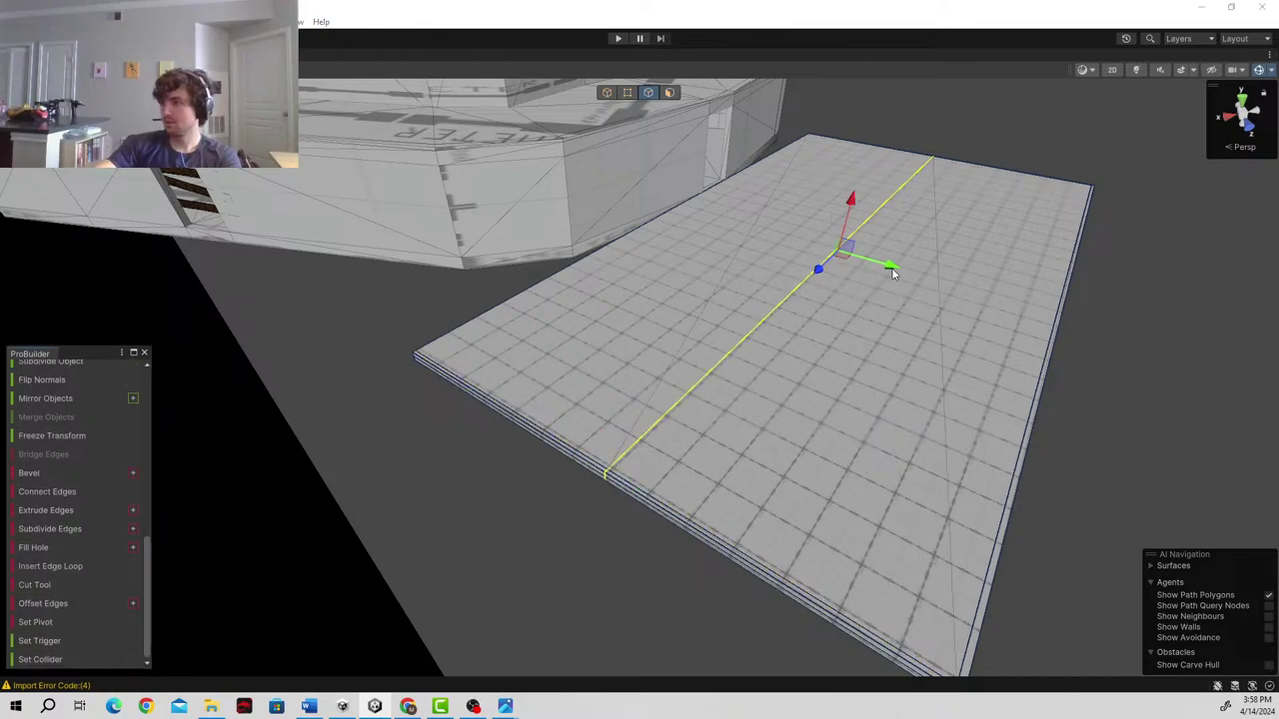
pyautogui.moveTo(894, 274); pyautogui.dragTo(724, 243)
pyautogui.press('w')
pyautogui.moveTo(617, 296); pyautogui.dragTo(715, 231, button='right')
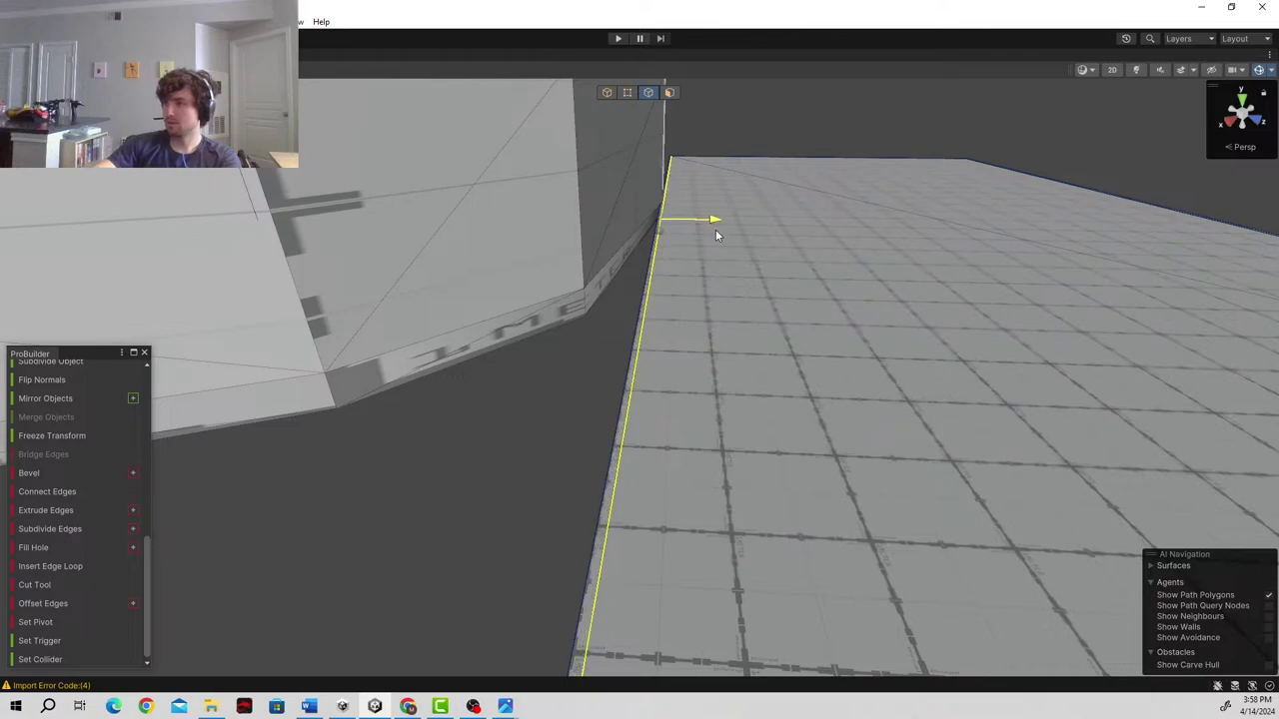
pyautogui.moveTo(715, 230); pyautogui.dragTo(623, 269, button='right')
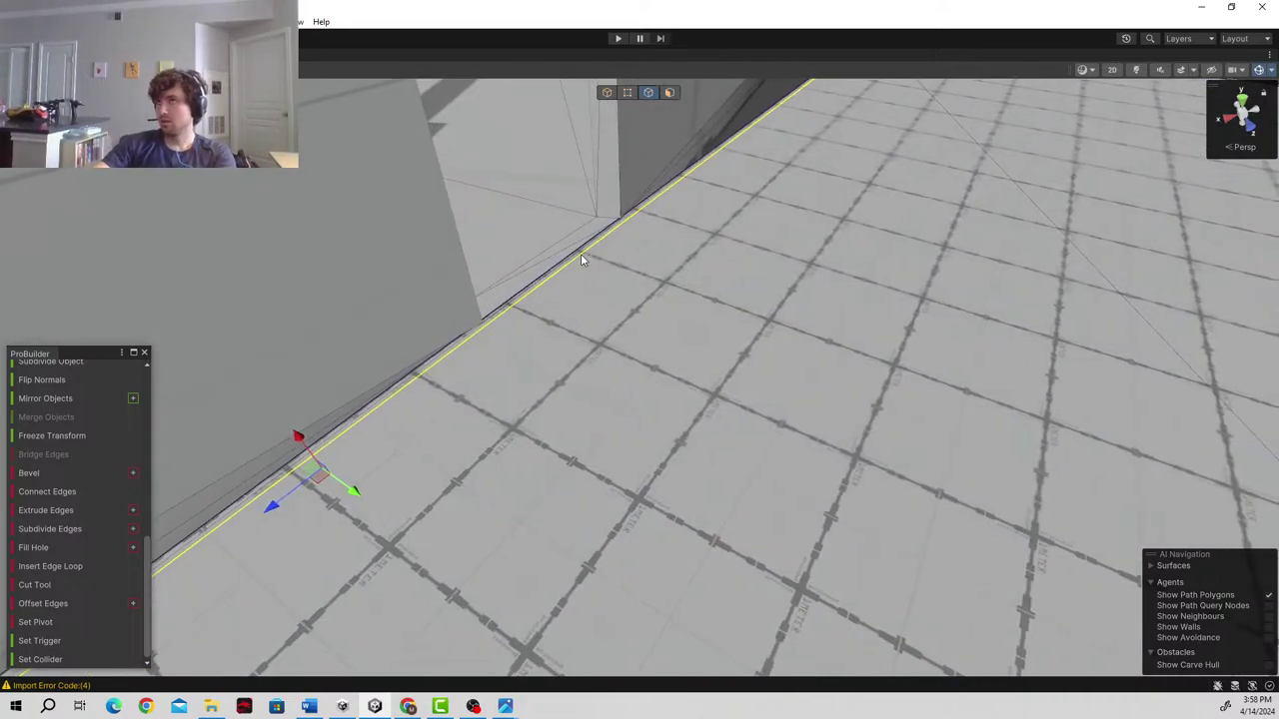
pyautogui.moveTo(581, 256); pyautogui.dragTo(814, 179, button='right')
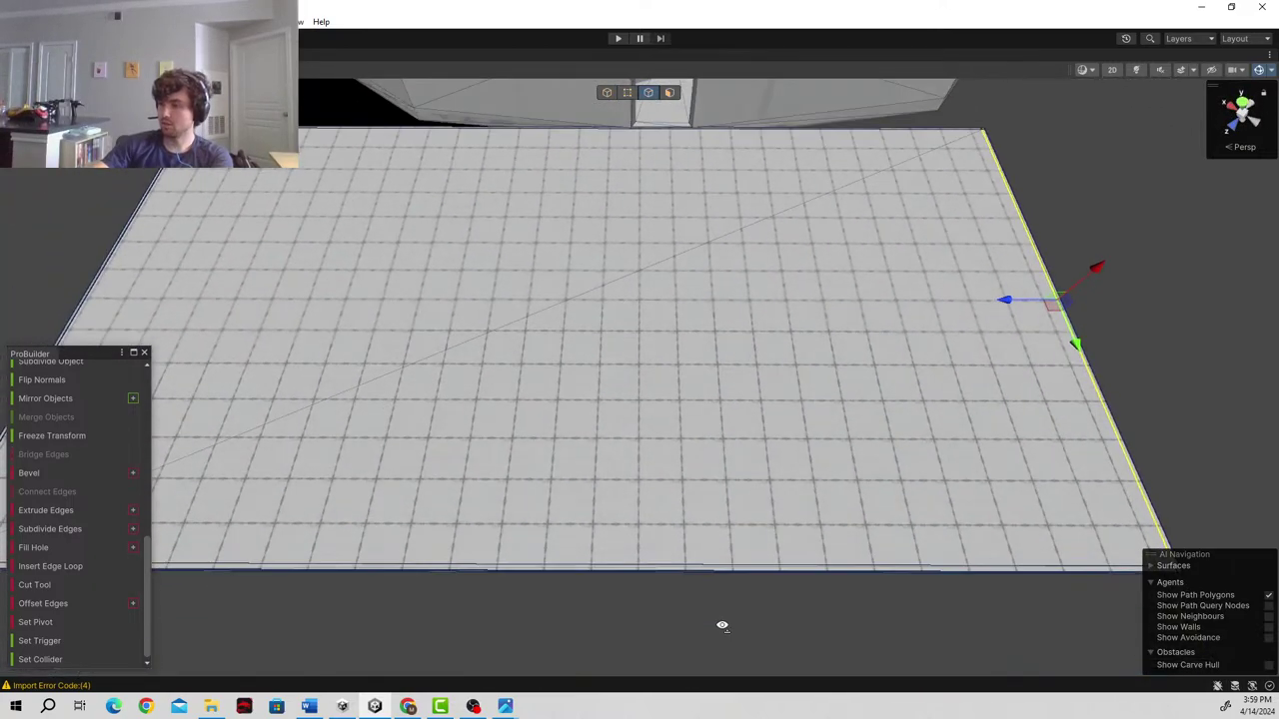
# - Insert a crosswise edge loop in the slab and align it with the left side of the building's doorway
pyautogui.click(697, 584)
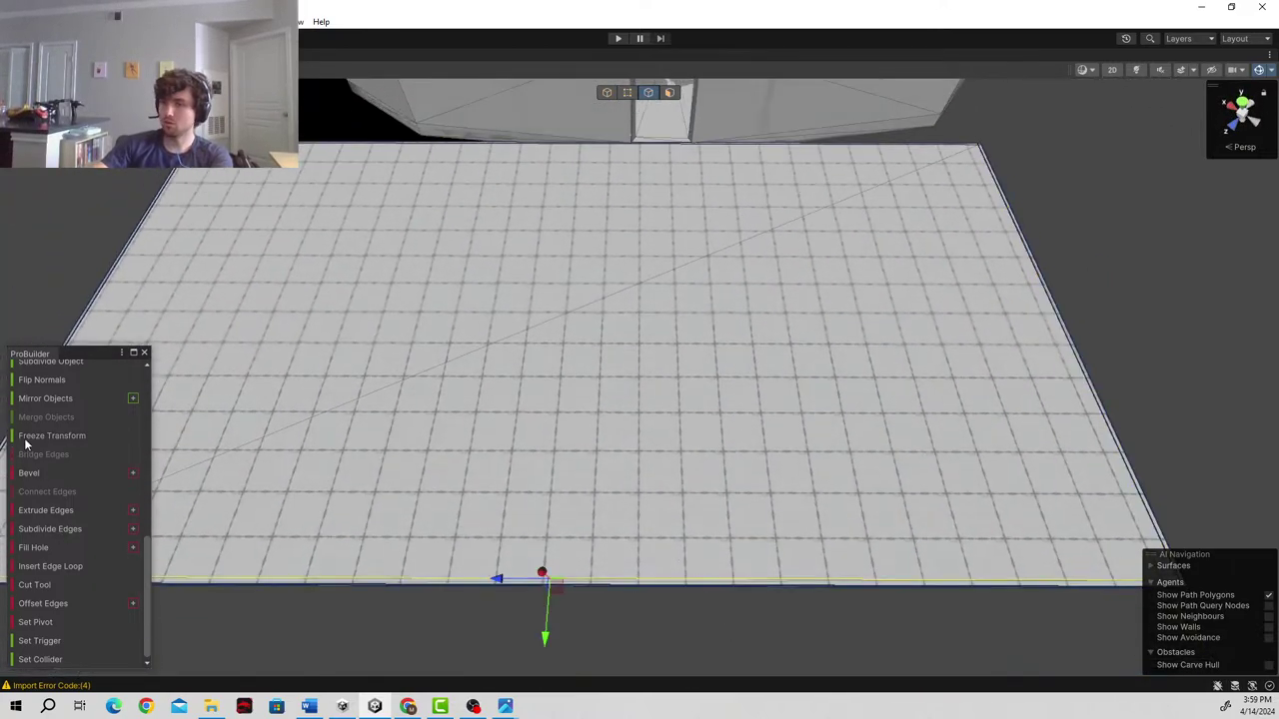
pyautogui.click(64, 566)
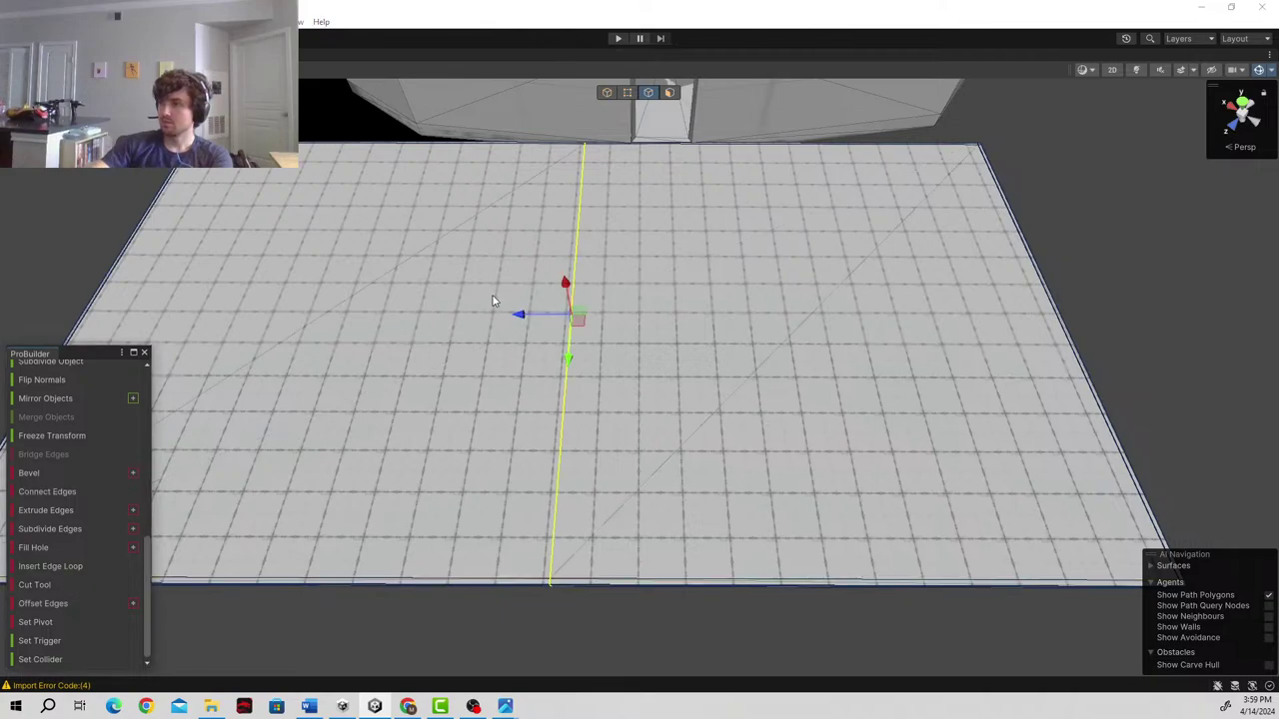
pyautogui.moveTo(517, 316); pyautogui.dragTo(578, 326)
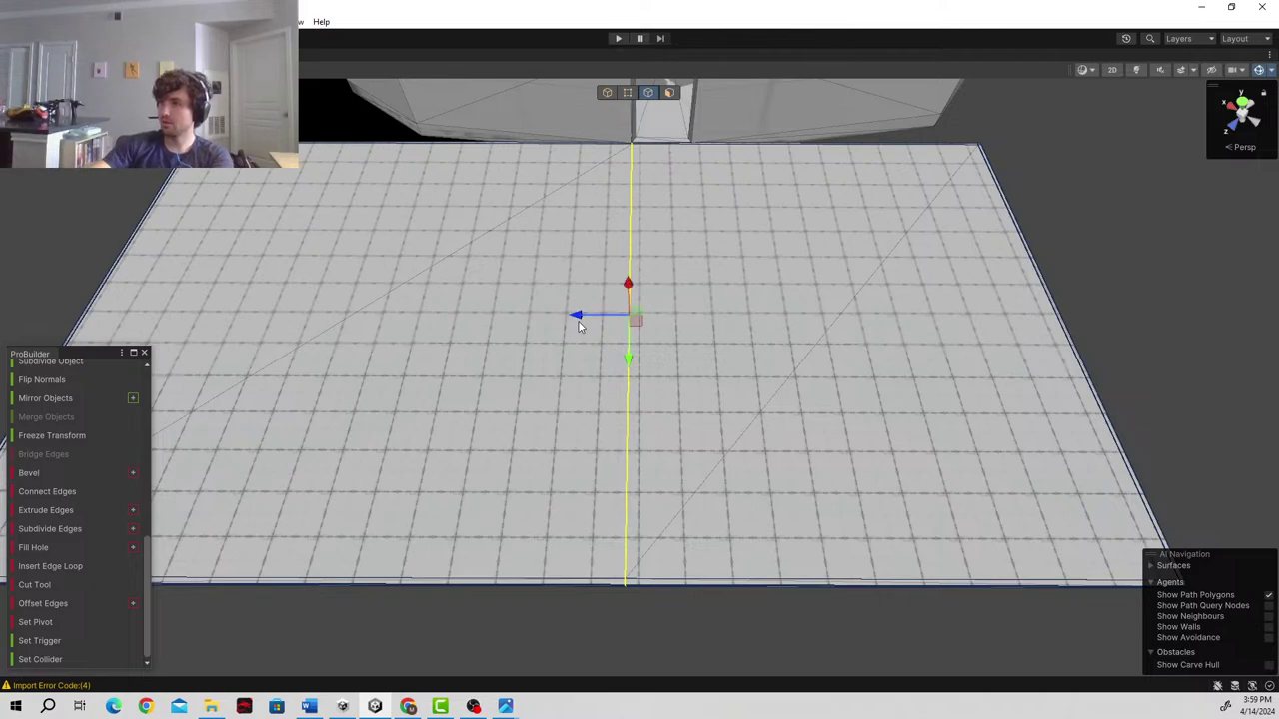
# - Insert another crosswise edge loop aligned with the doorway's right side, and nudge the left doorway loop into line
pyautogui.click(679, 577)
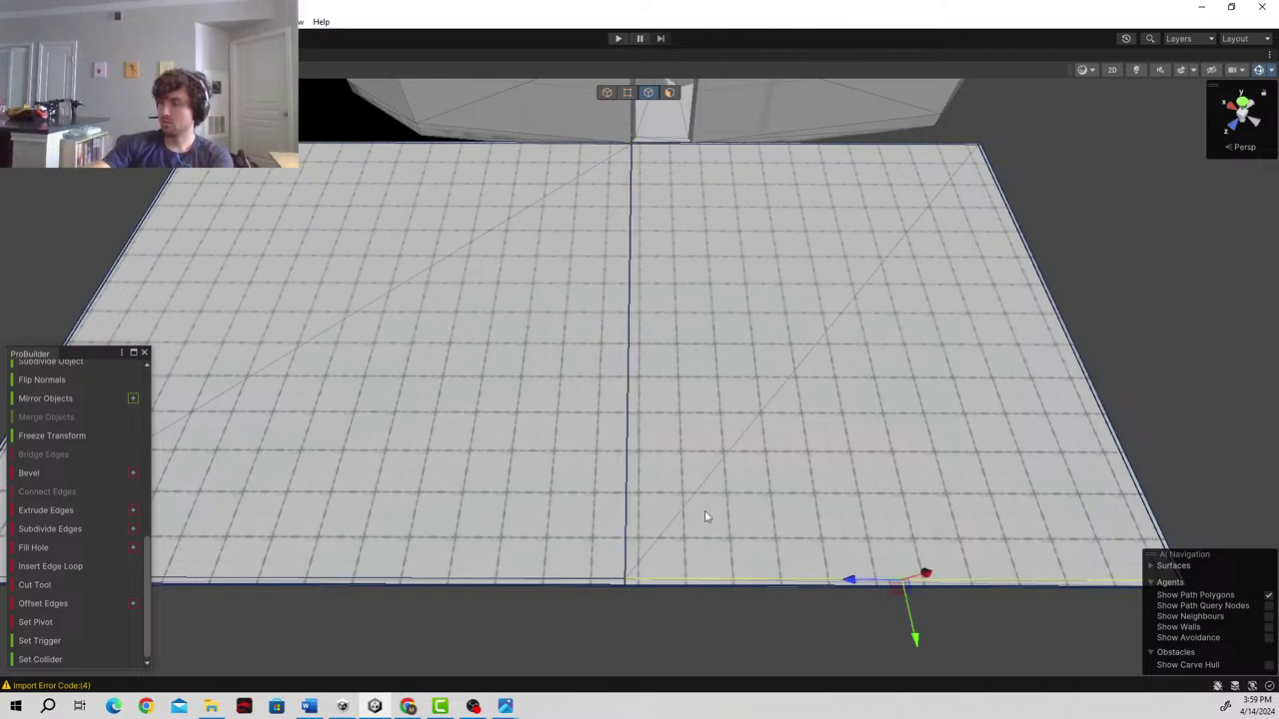
pyautogui.click(60, 568)
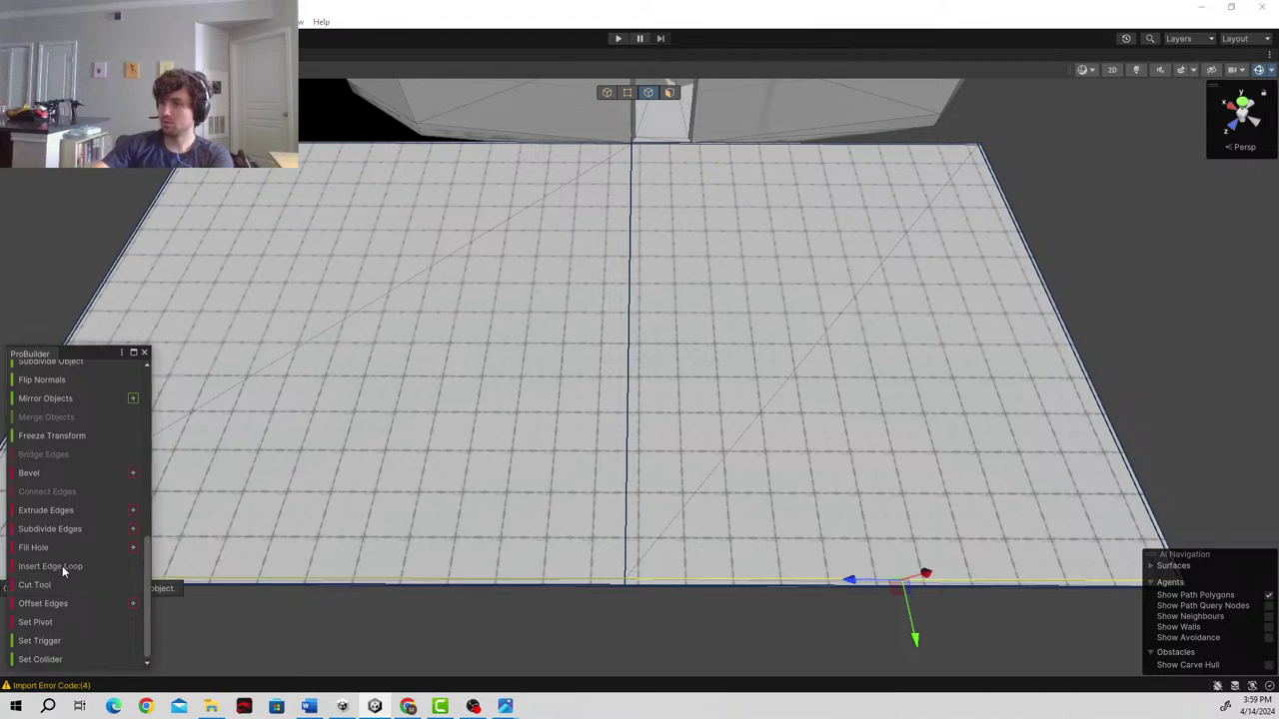
pyautogui.moveTo(792, 318); pyautogui.dragTo(657, 335)
pyautogui.click(618, 316)
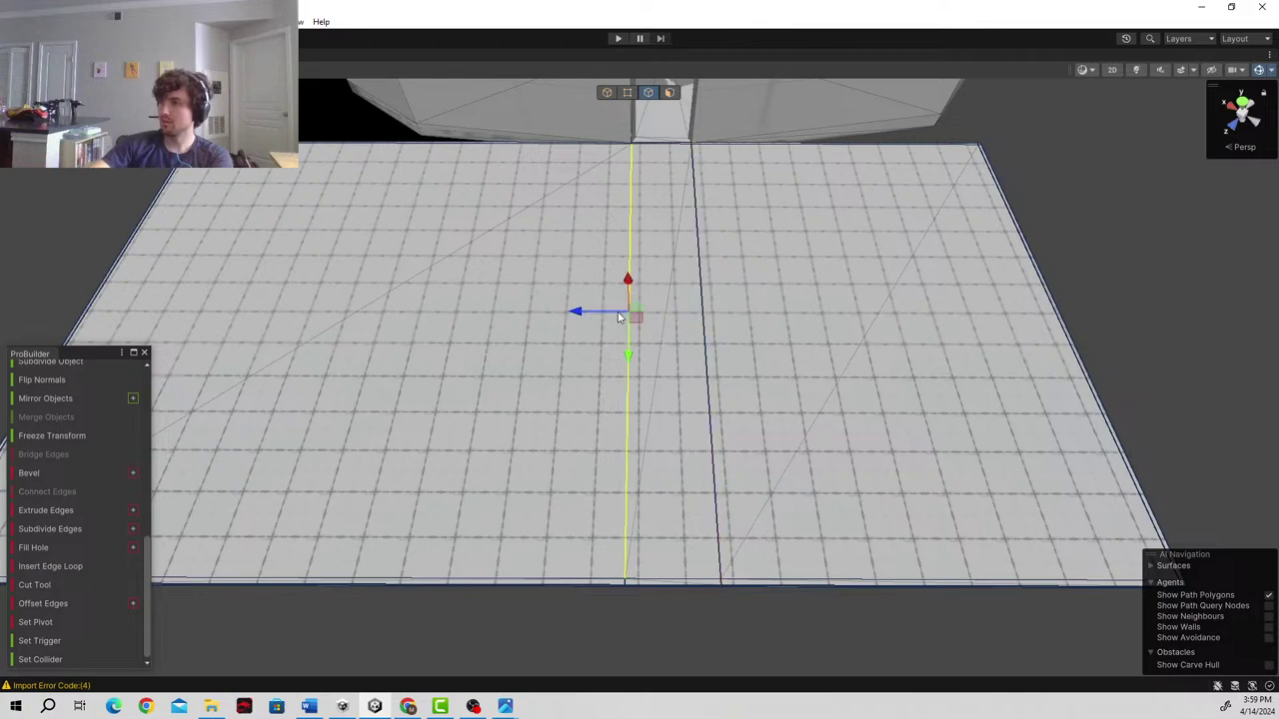
pyautogui.moveTo(585, 316); pyautogui.dragTo(580, 313)
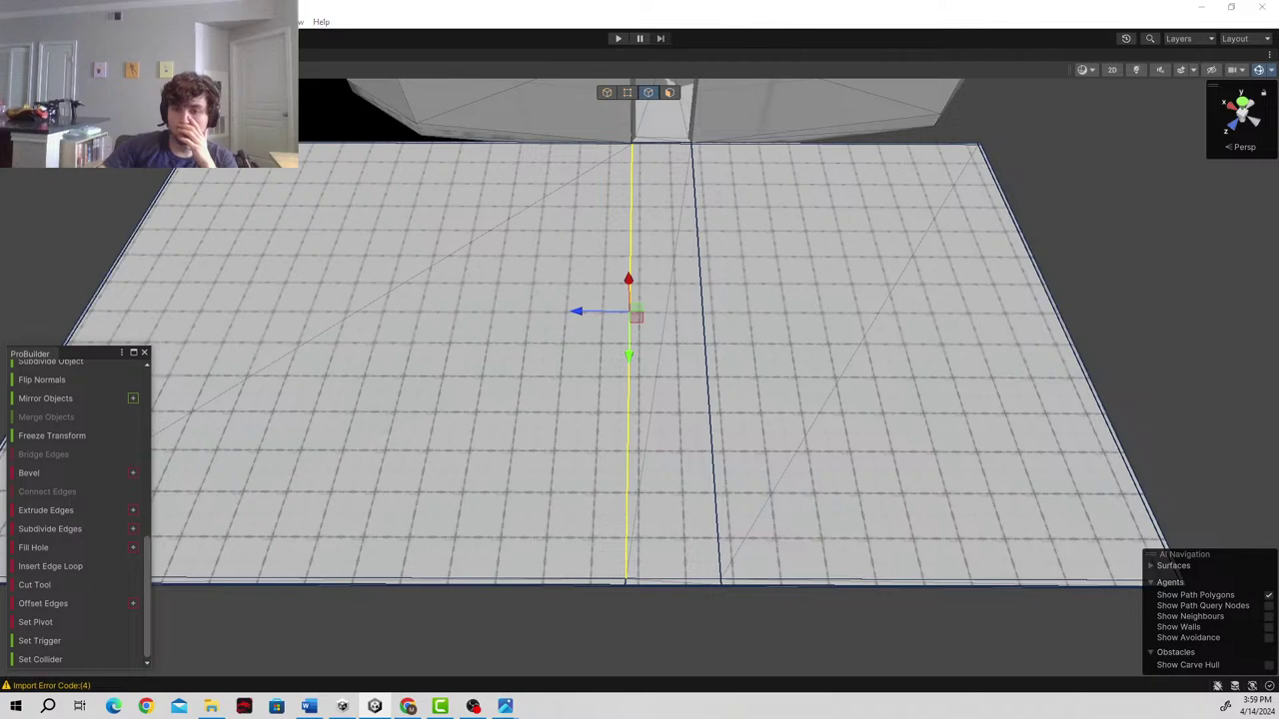
# - Examine the kitchen floor plan and hexagon map images, and open infirmary-floor-plan.png from the Level Designs folder
pyautogui.hotkey('alt', 'Tab')
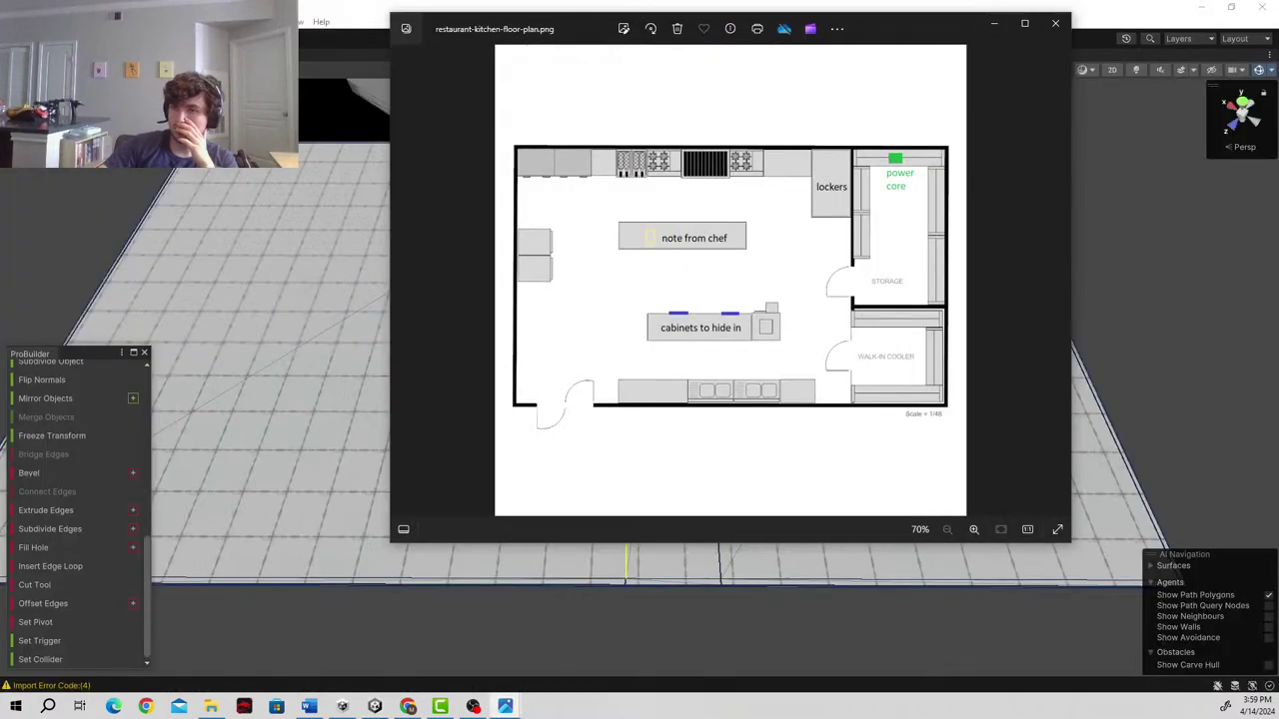
pyautogui.click(1049, 20)
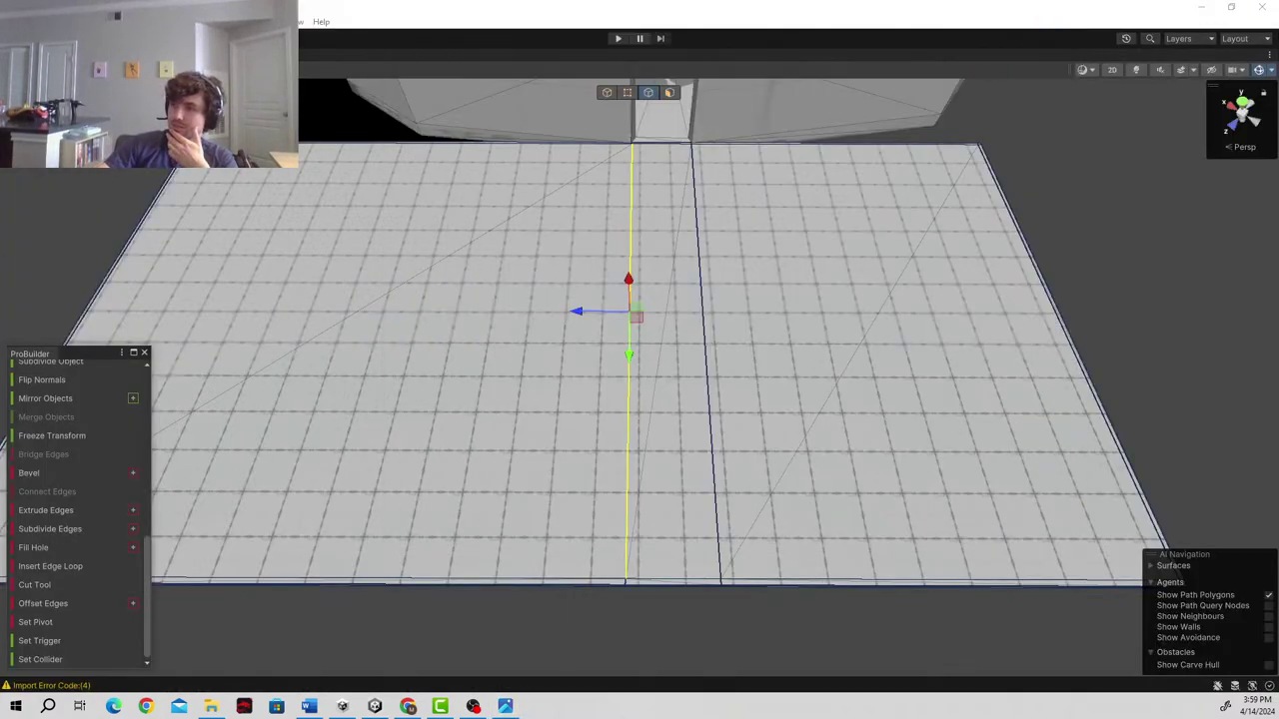
pyautogui.hotkey('alt', 'Tab')
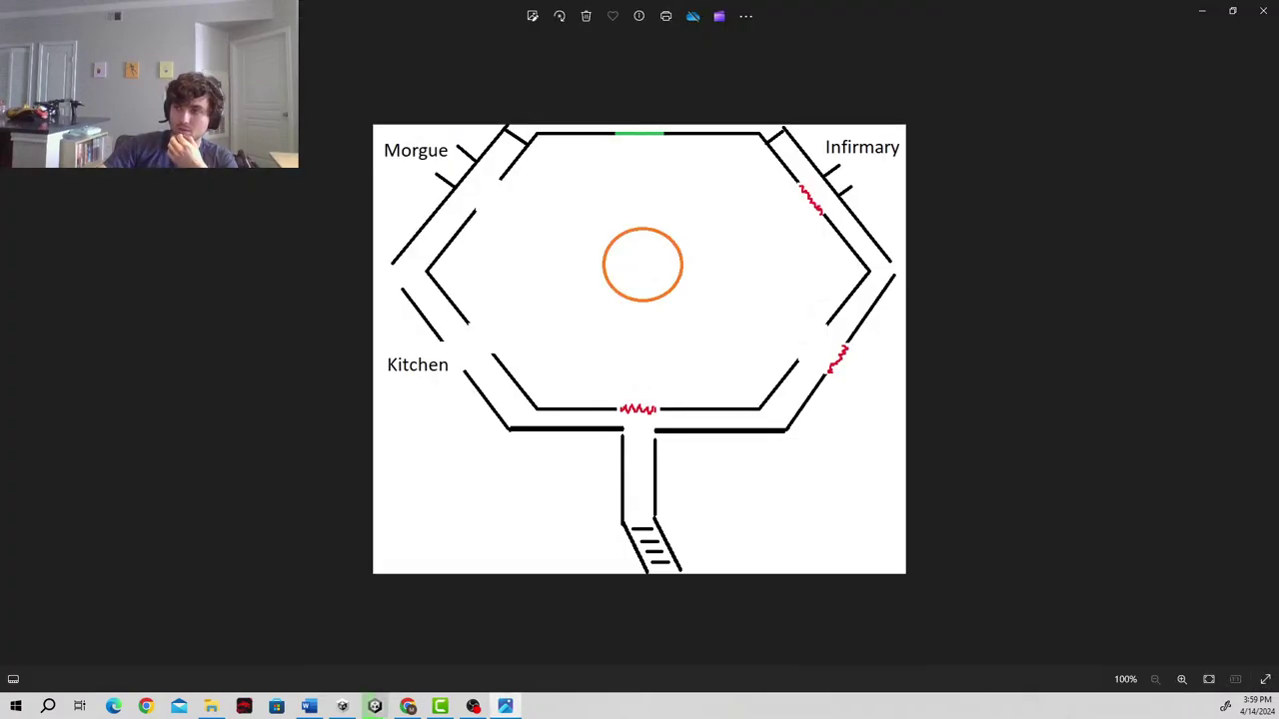
pyautogui.hotkey('alt', 'Tab')
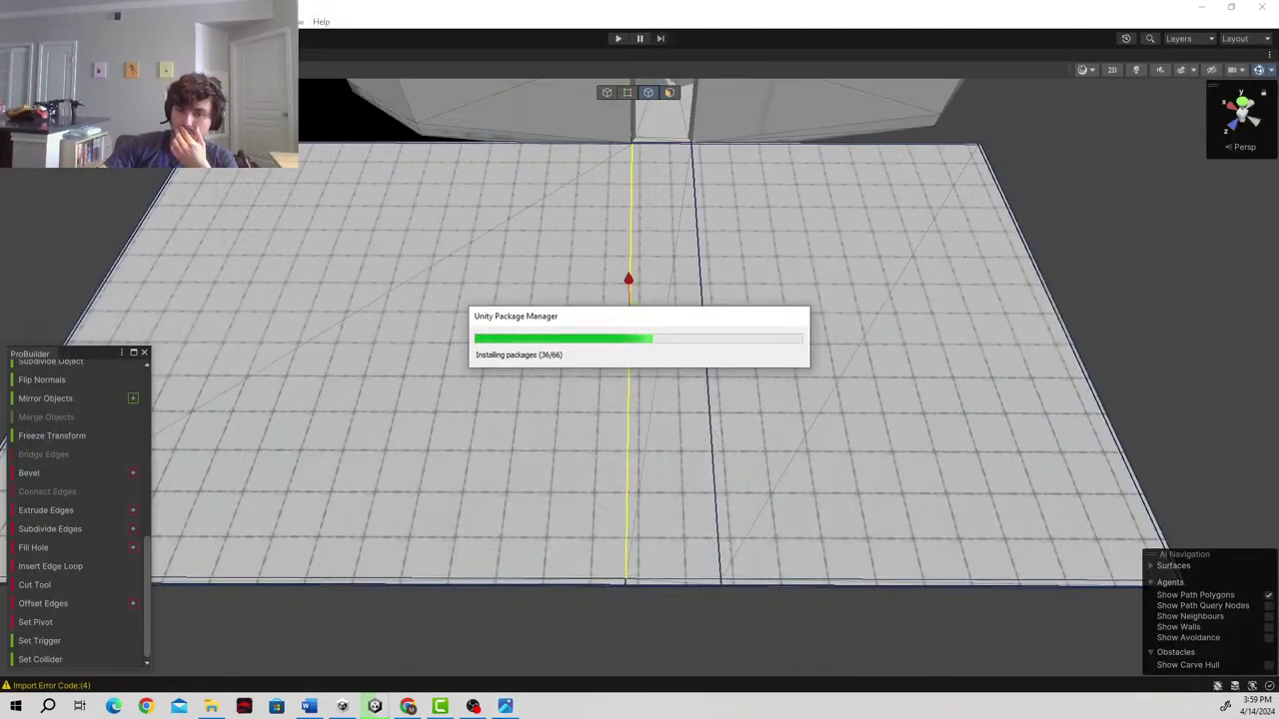
pyautogui.hotkey('alt', 'Tab')
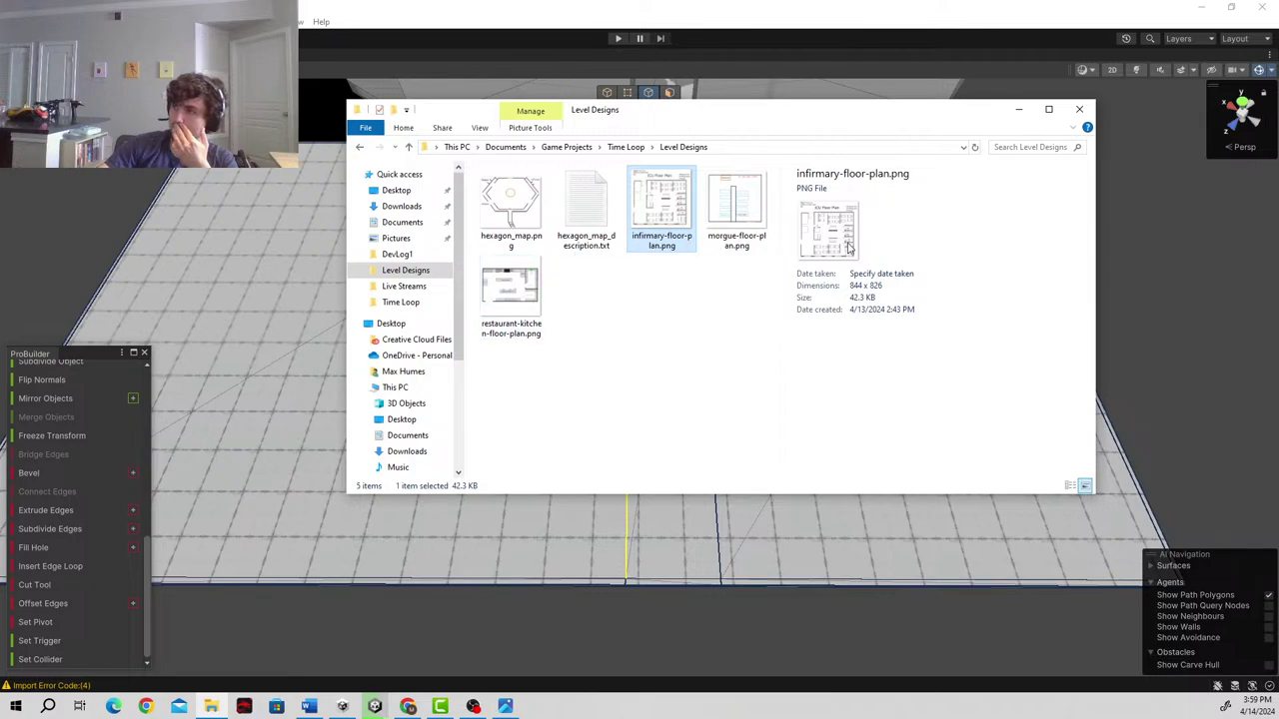
pyautogui.doubleClick(671, 210)
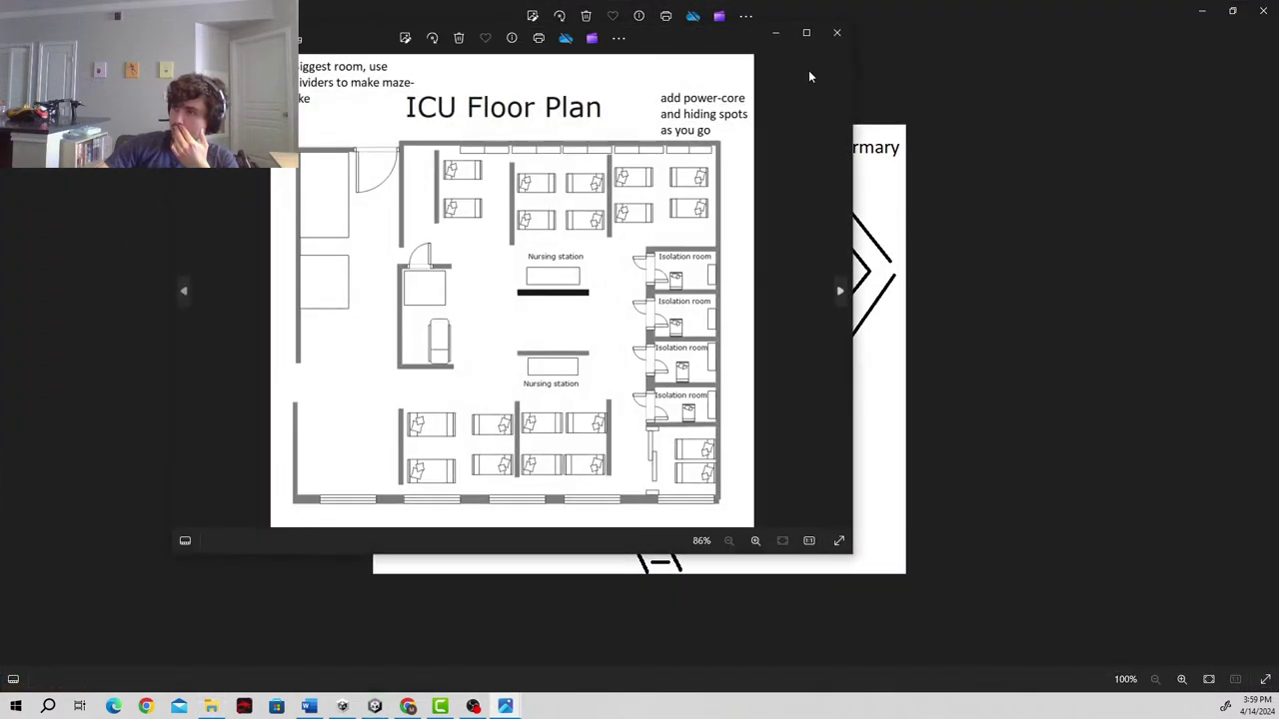
# - Examine the infirmary floor plan and the hexagon map once more, and return to the Unity scene
pyautogui.click(772, 33)
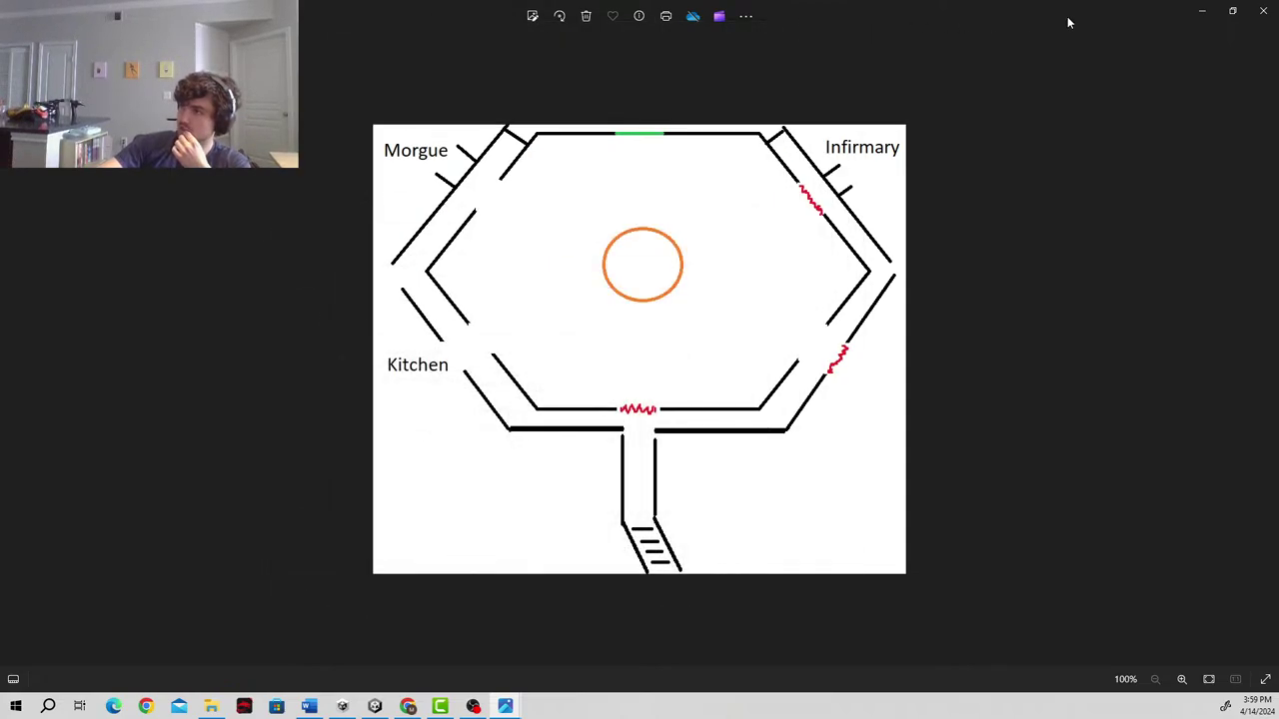
pyautogui.click(1199, 12)
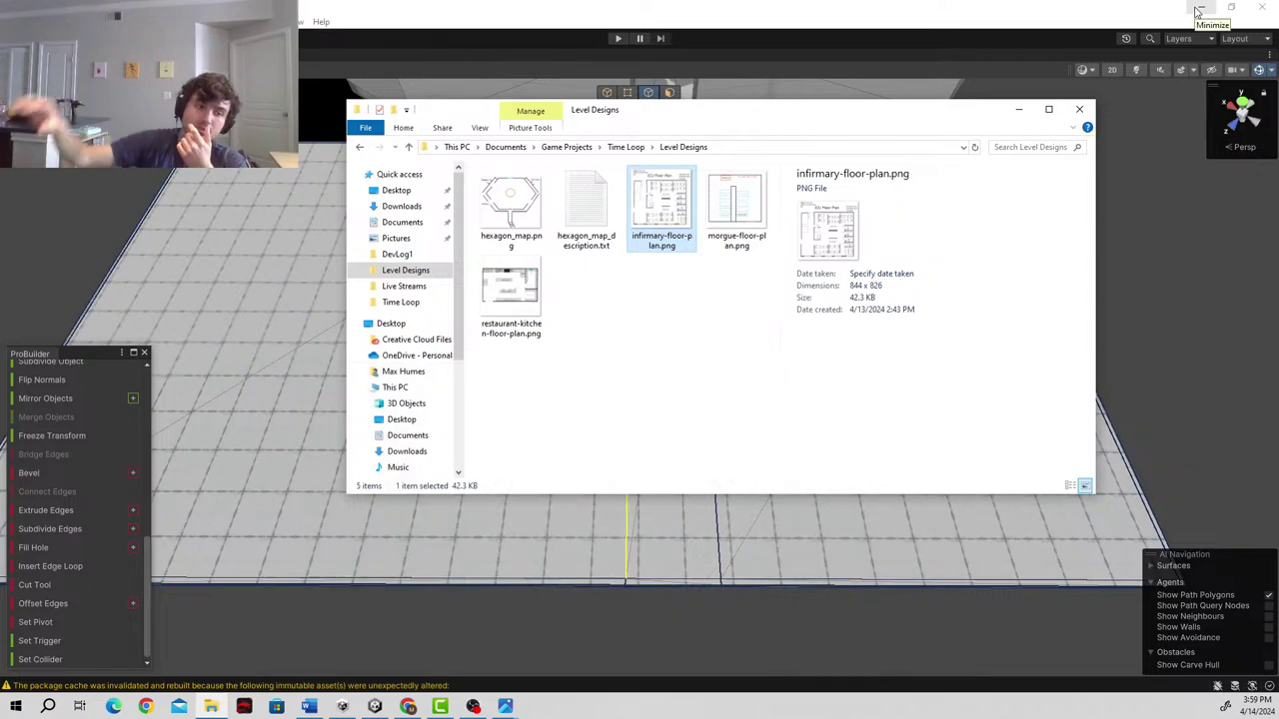
pyautogui.doubleClick(671, 239)
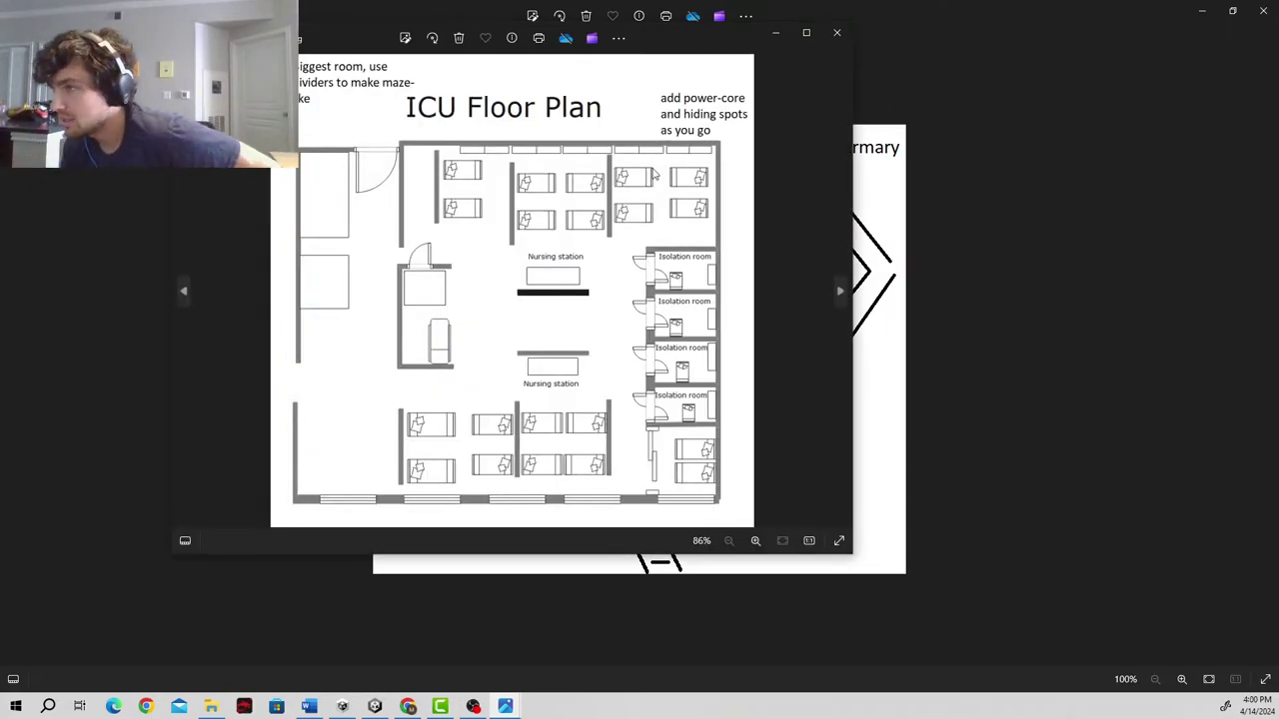
pyautogui.click(775, 36)
pyautogui.click(1199, 9)
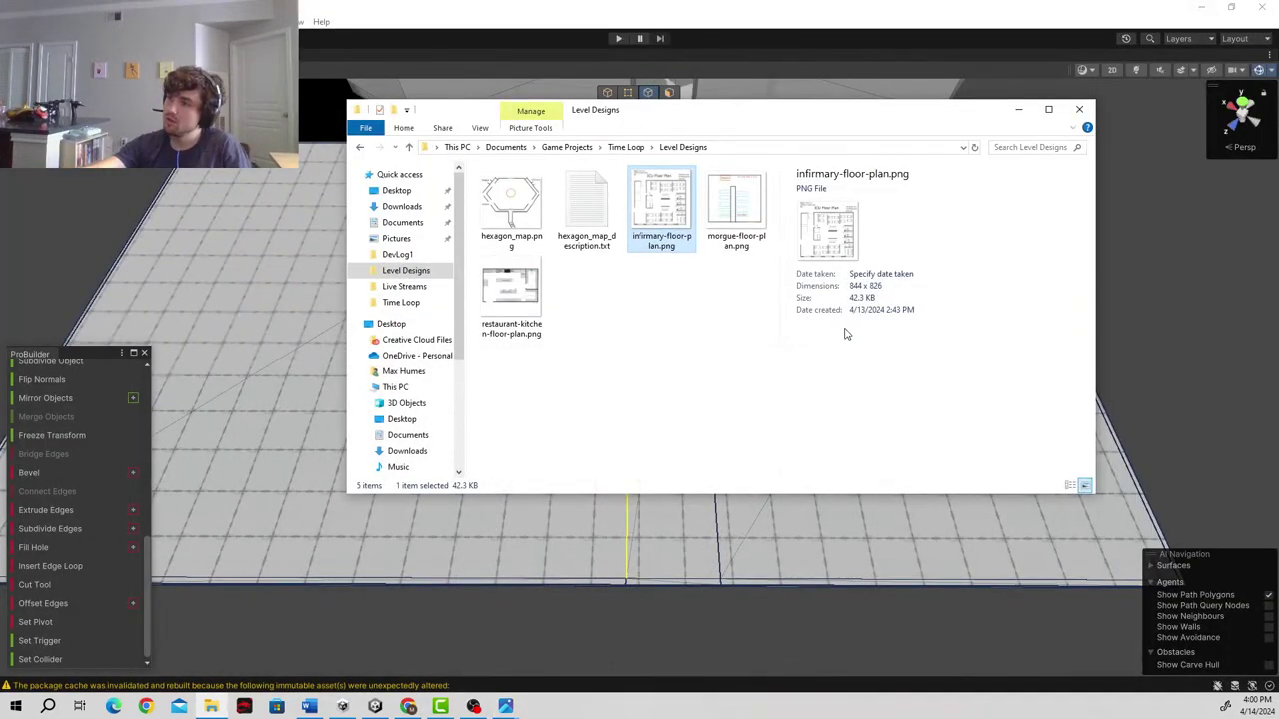
pyautogui.click(1019, 106)
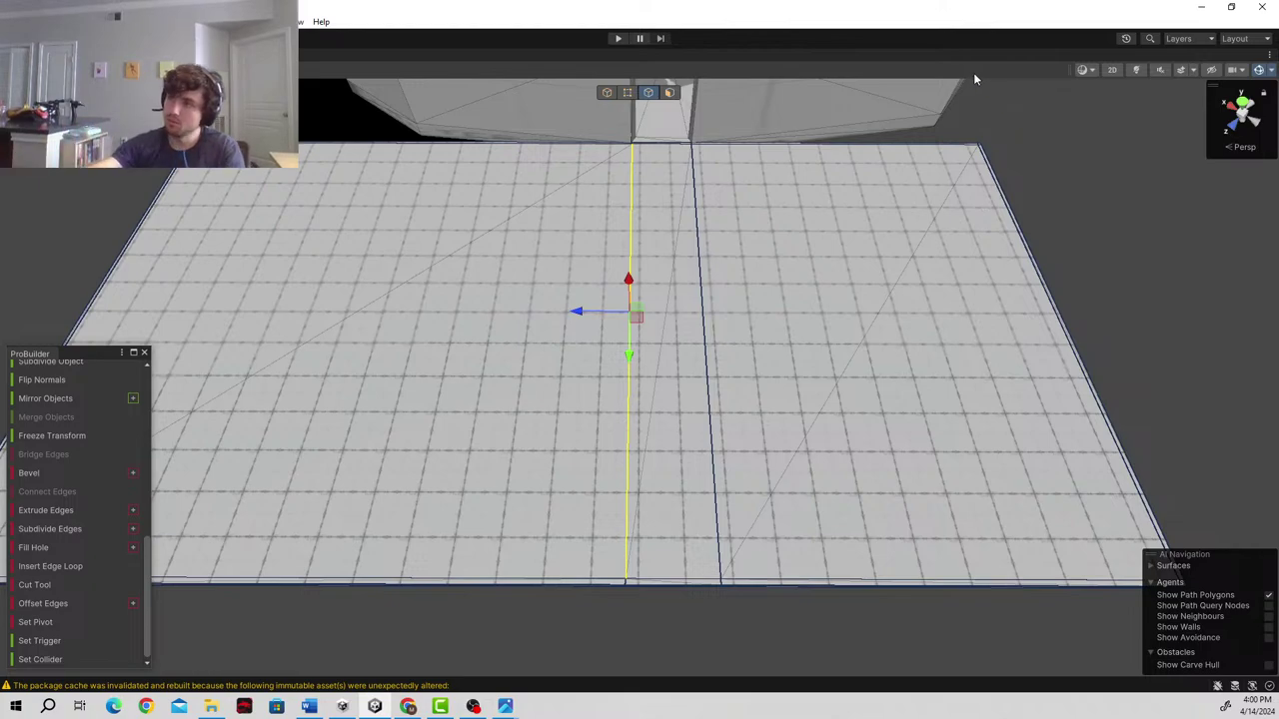
# - Undo both crosswise doorway edge loops in the floor slab, keeping the loops along its rim
pyautogui.hotkey('ctrl', 'z')
pyautogui.hotkey('ctrl', 'z')
pyautogui.hotkey('ctrl', 'z')
pyautogui.hotkey('ctrl', 'z')
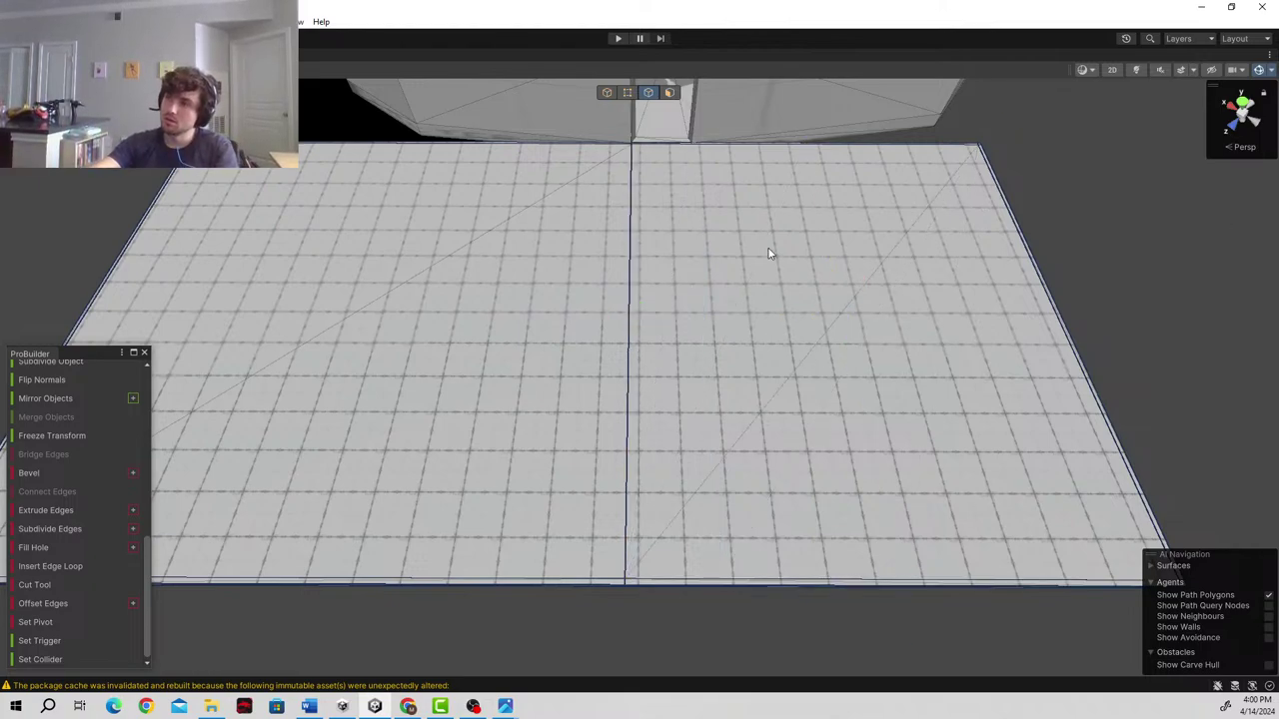
pyautogui.hotkey('ctrl', 'z')
pyautogui.hotkey('ctrl', 'z')
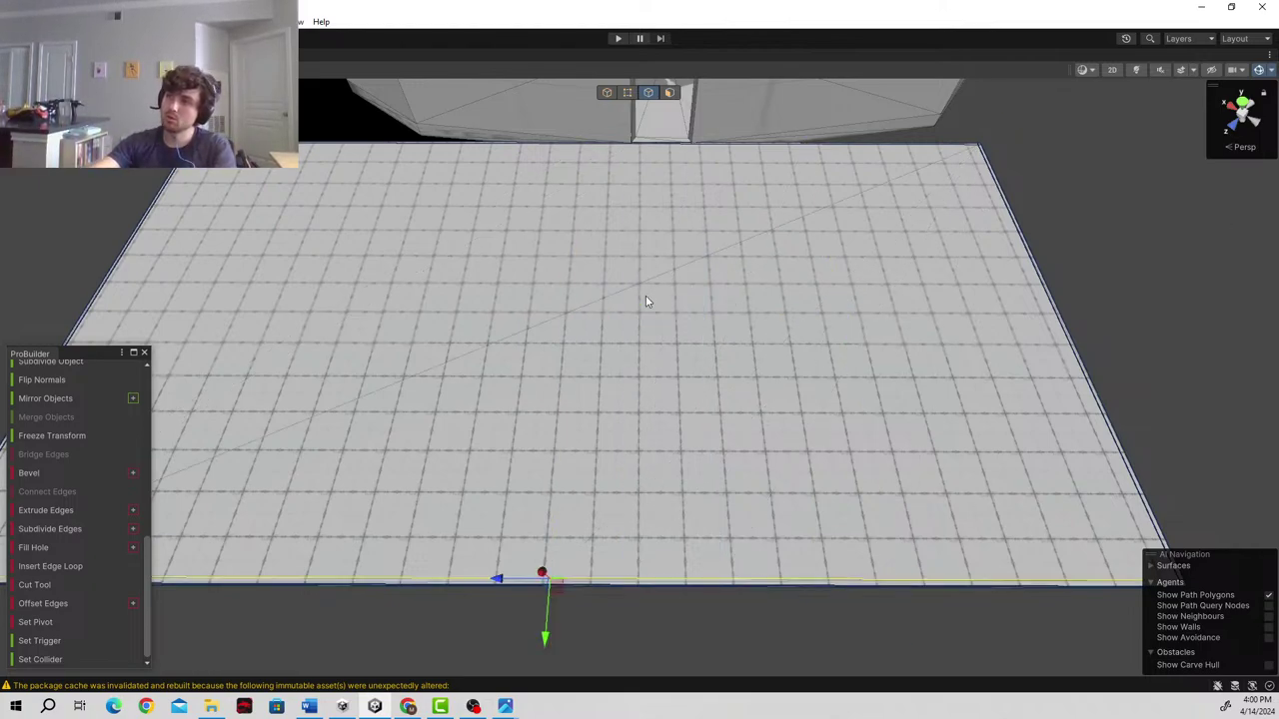
pyautogui.hotkey('ctrl', 'z')
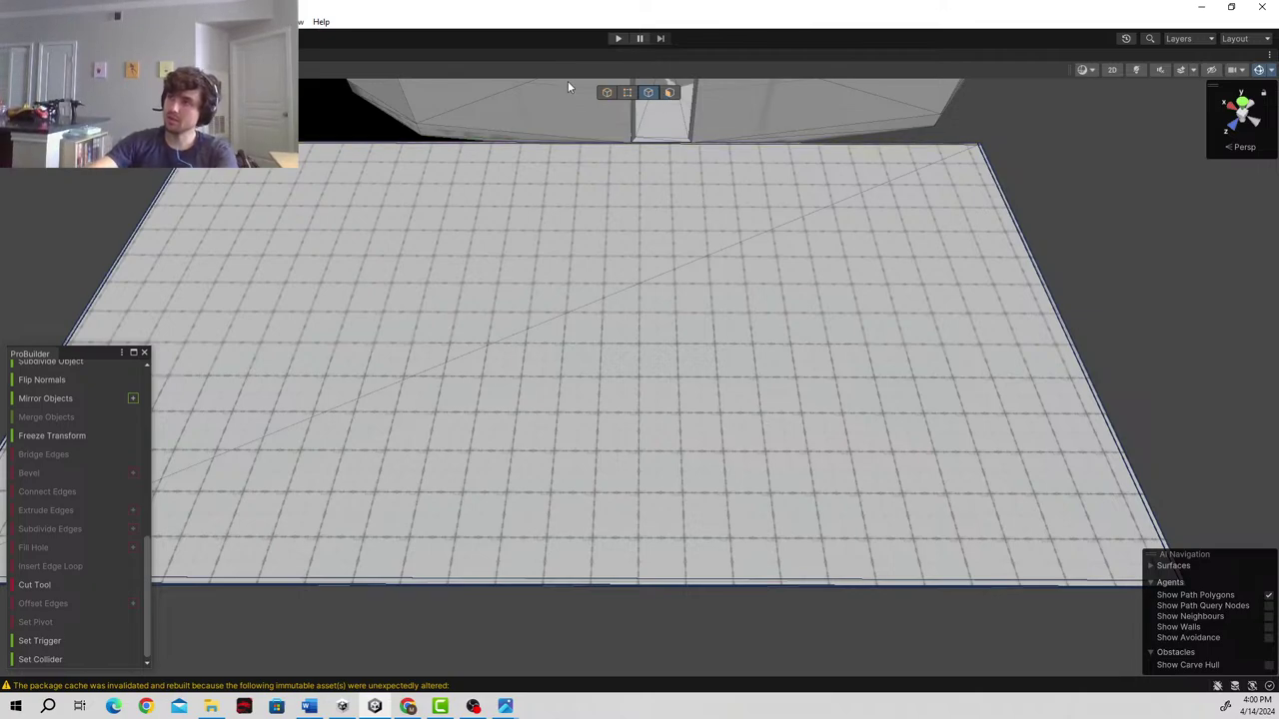
# - Move the whole floor slab sideways along the building so the building's doorway sits near one end of it
pyautogui.click(608, 92)
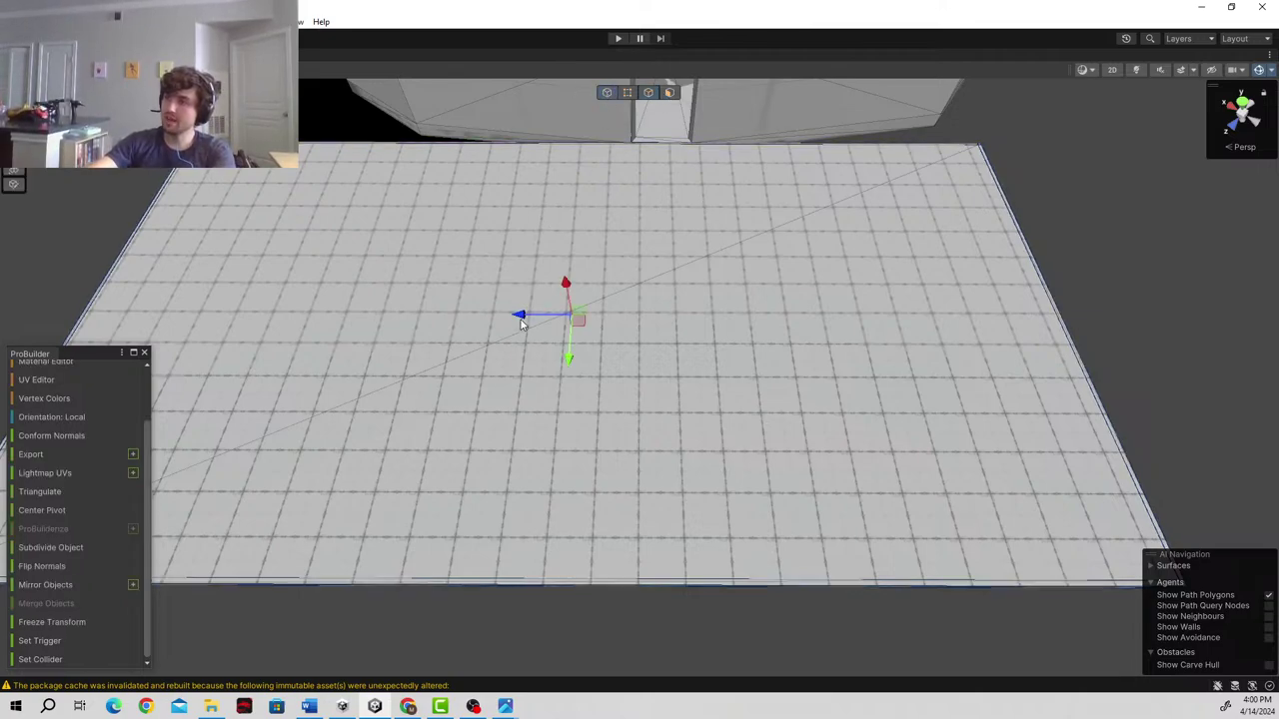
pyautogui.moveTo(529, 315); pyautogui.dragTo(976, 308)
pyautogui.moveTo(817, 178); pyautogui.dragTo(727, 50, button='right')
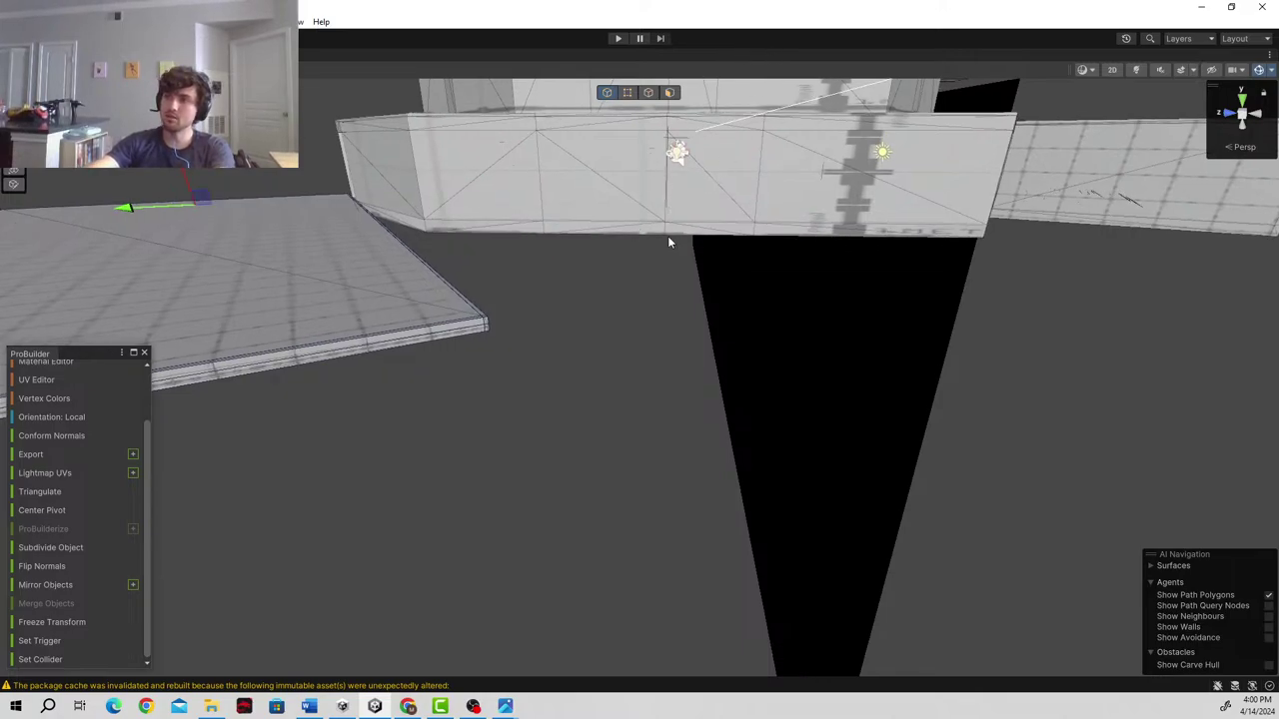
pyautogui.moveTo(592, 349); pyautogui.dragTo(536, 280, button='right')
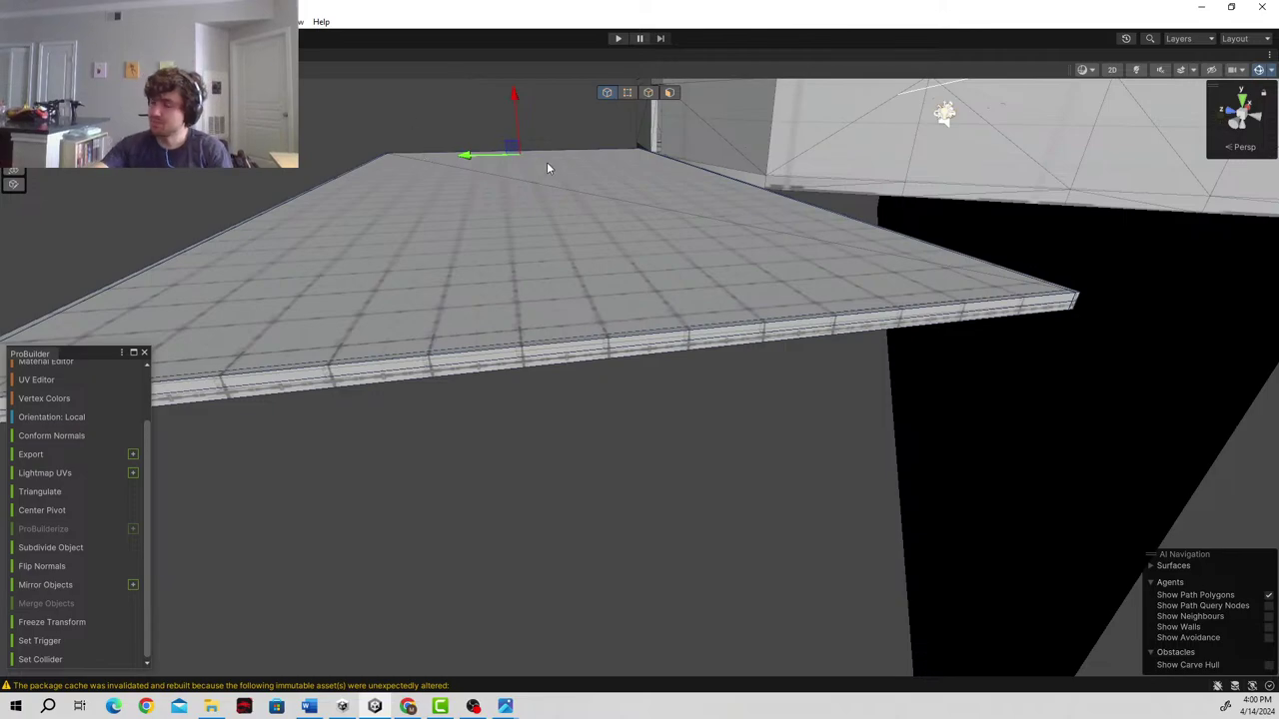
pyautogui.moveTo(629, 232); pyautogui.dragTo(648, 287, button='right')
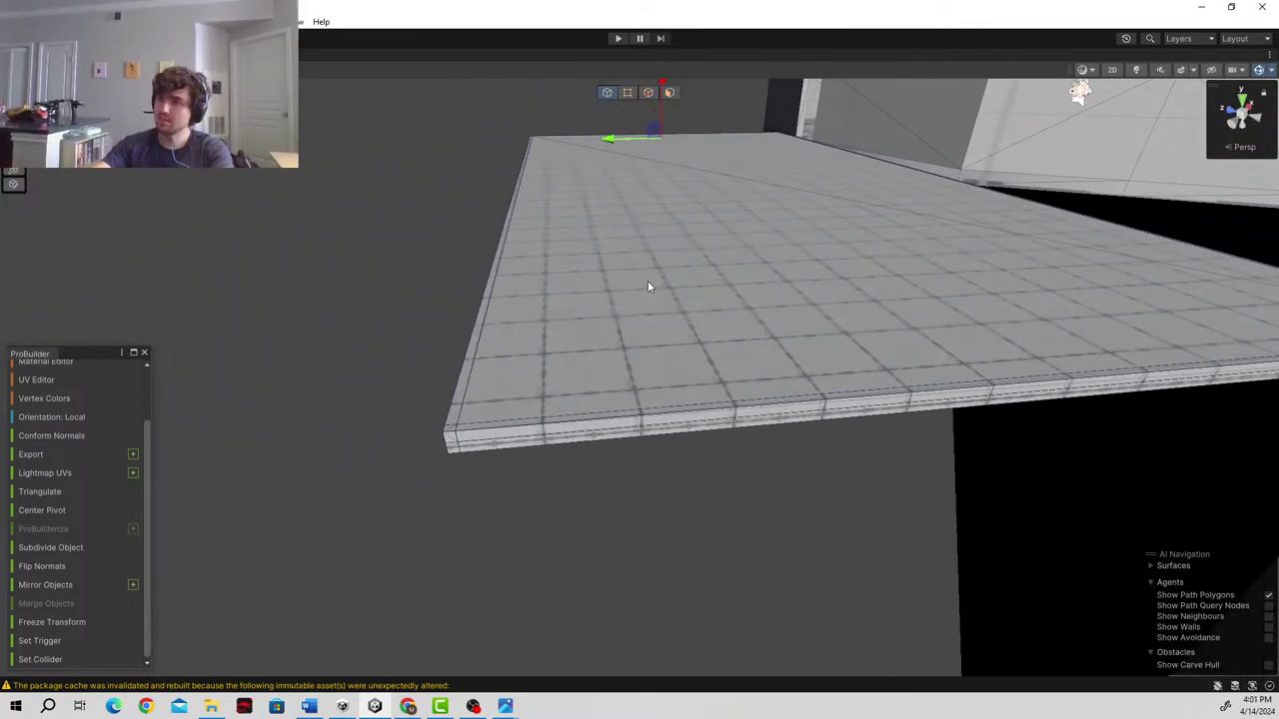
# - Insert a crosswise edge loop in the slab and align it with the left side of the building's doorway
pyautogui.click(669, 92)
pyautogui.moveTo(679, 100)
pyautogui.mouseDown(button='right')
pyautogui.moveTo(850, 234)
pyautogui.moveTo(906, 150)
pyautogui.moveTo(828, 177)
pyautogui.moveTo(1033, 277)
pyautogui.moveTo(1012, 309)
pyautogui.moveTo(665, 214)
pyautogui.moveTo(994, 182)
pyautogui.moveTo(687, 95)
pyautogui.mouseUp(button='right')
pyautogui.click(649, 93)
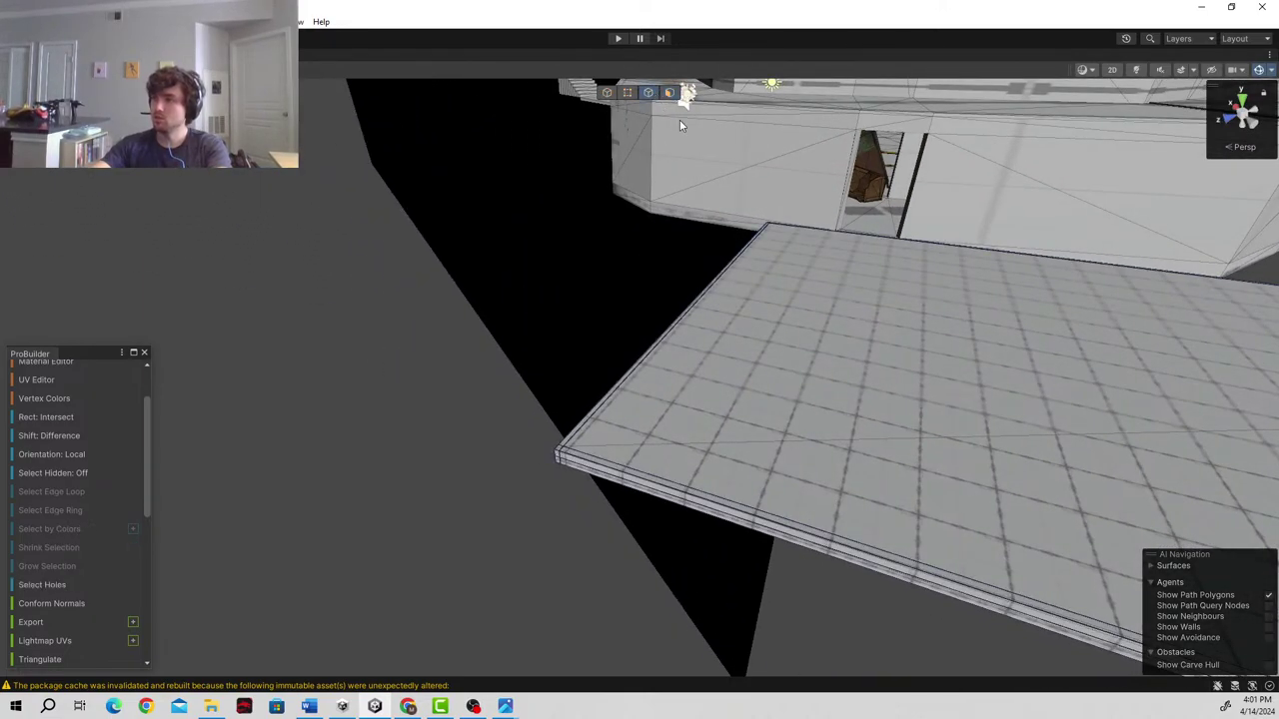
pyautogui.moveTo(704, 491); pyautogui.dragTo(742, 540, button='right')
pyautogui.click(698, 549)
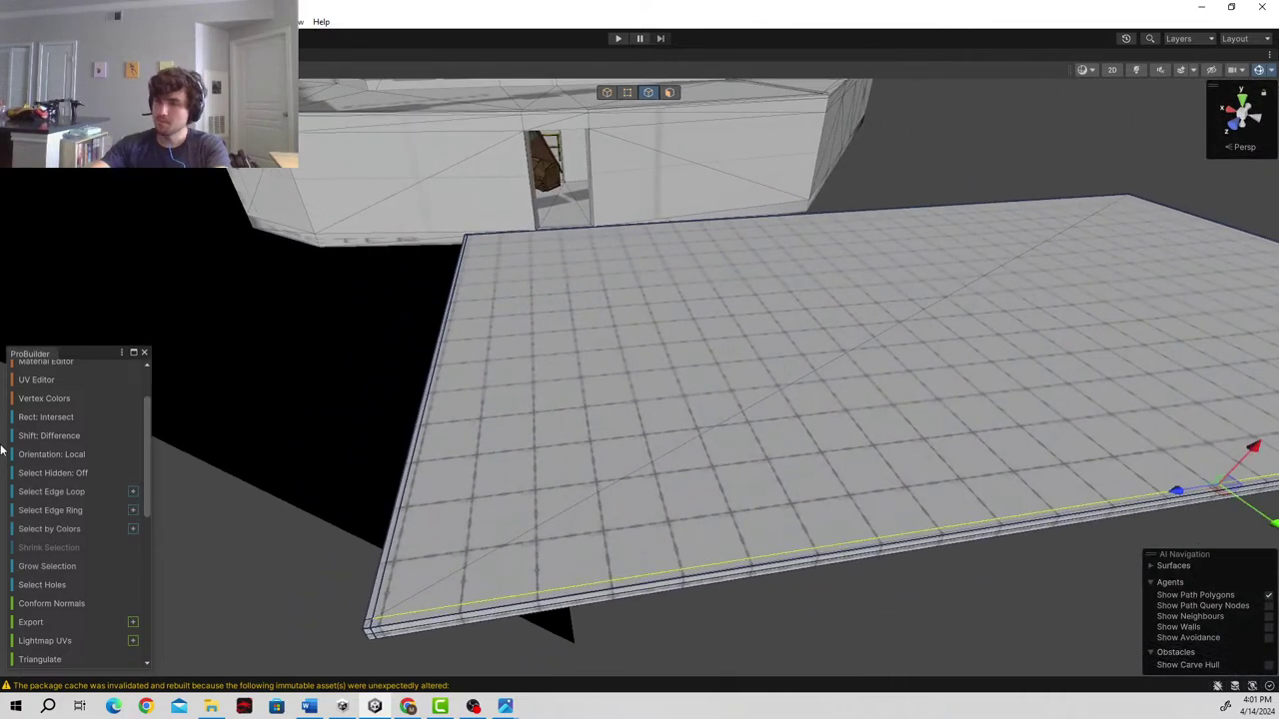
pyautogui.scroll(-6, 68, 459)
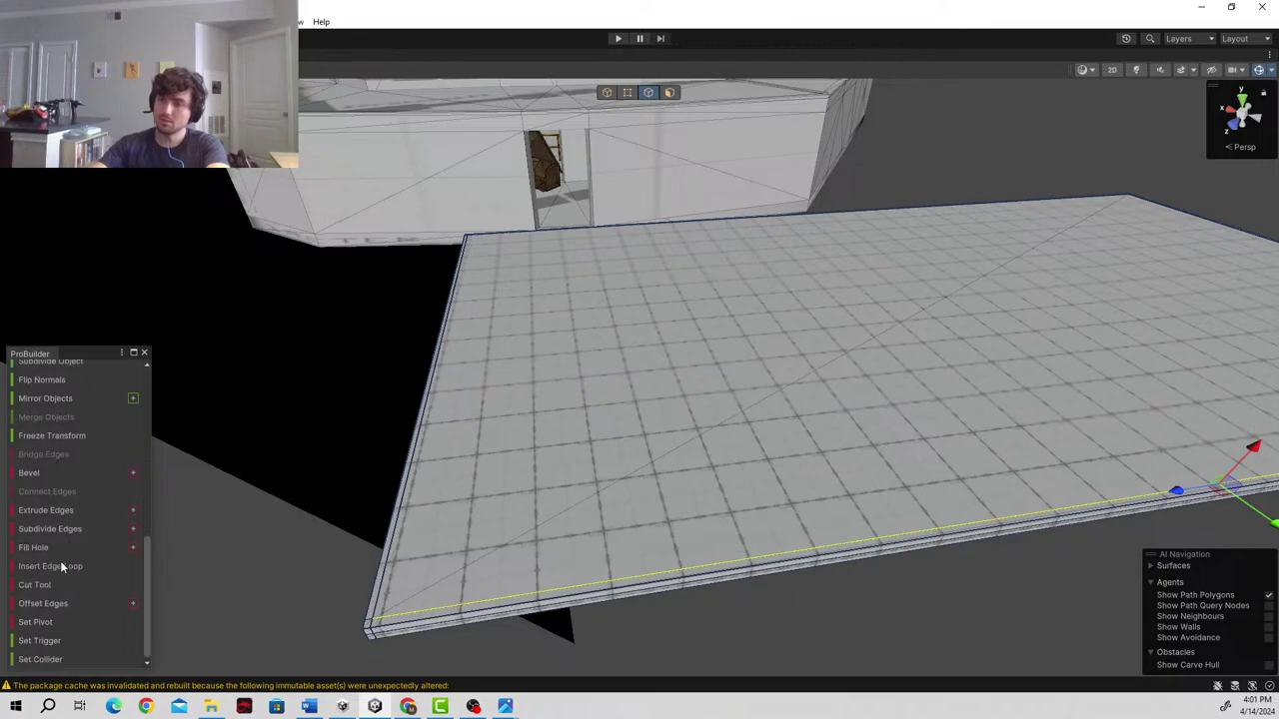
pyautogui.click(60, 566)
pyautogui.moveTo(901, 309); pyautogui.dragTo(496, 386)
# - Insert a second crosswise edge loop in the slab, aligned with the doorway's right side
pyautogui.click(836, 532)
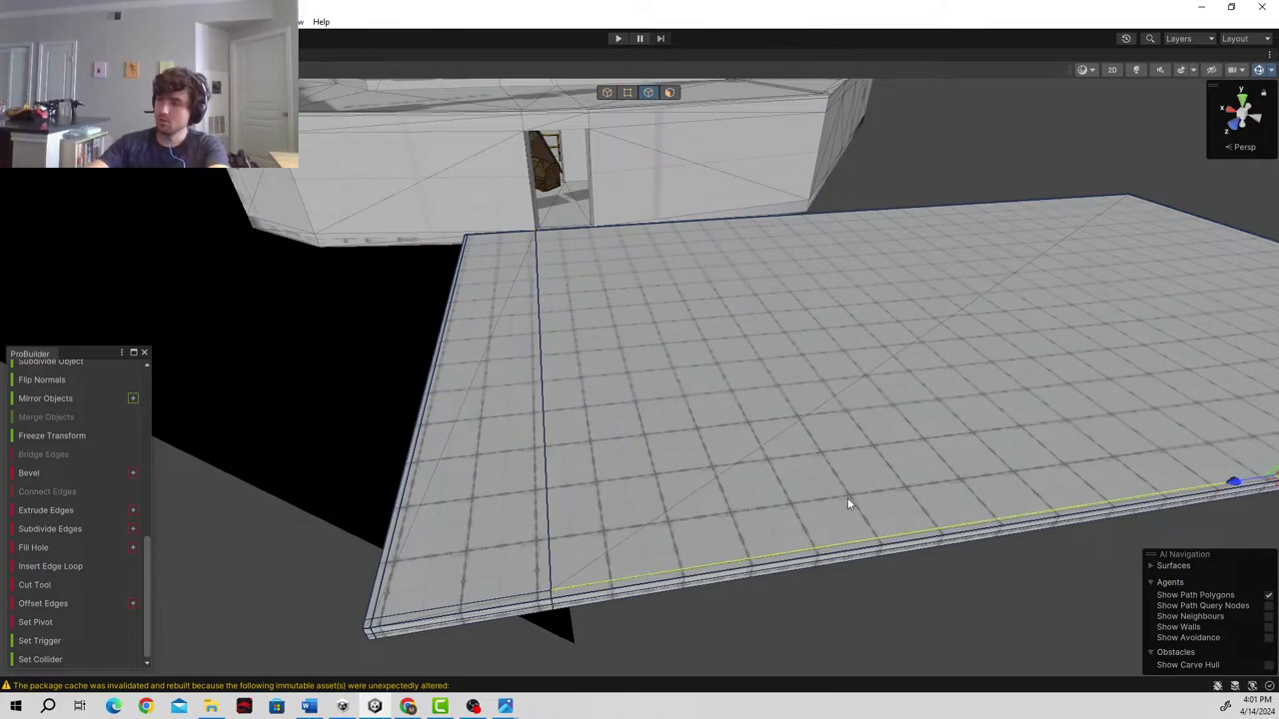
pyautogui.click(80, 566)
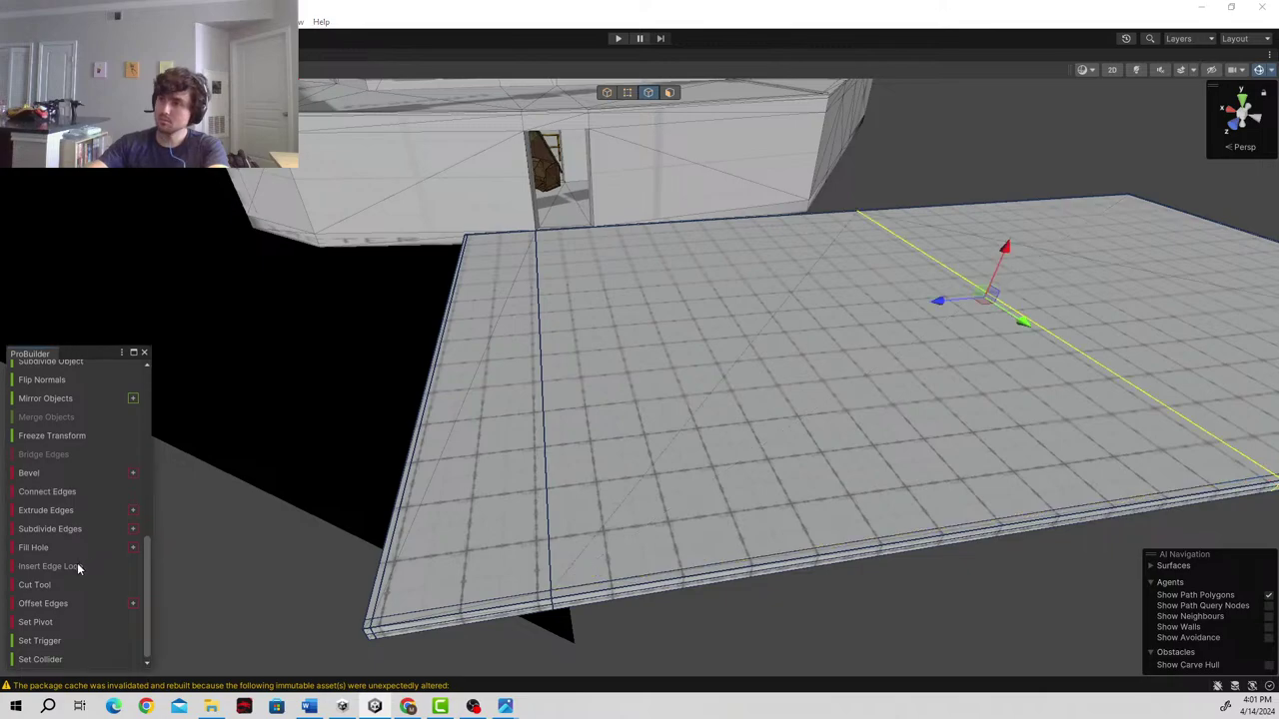
pyautogui.moveTo(939, 312); pyautogui.dragTo(574, 332)
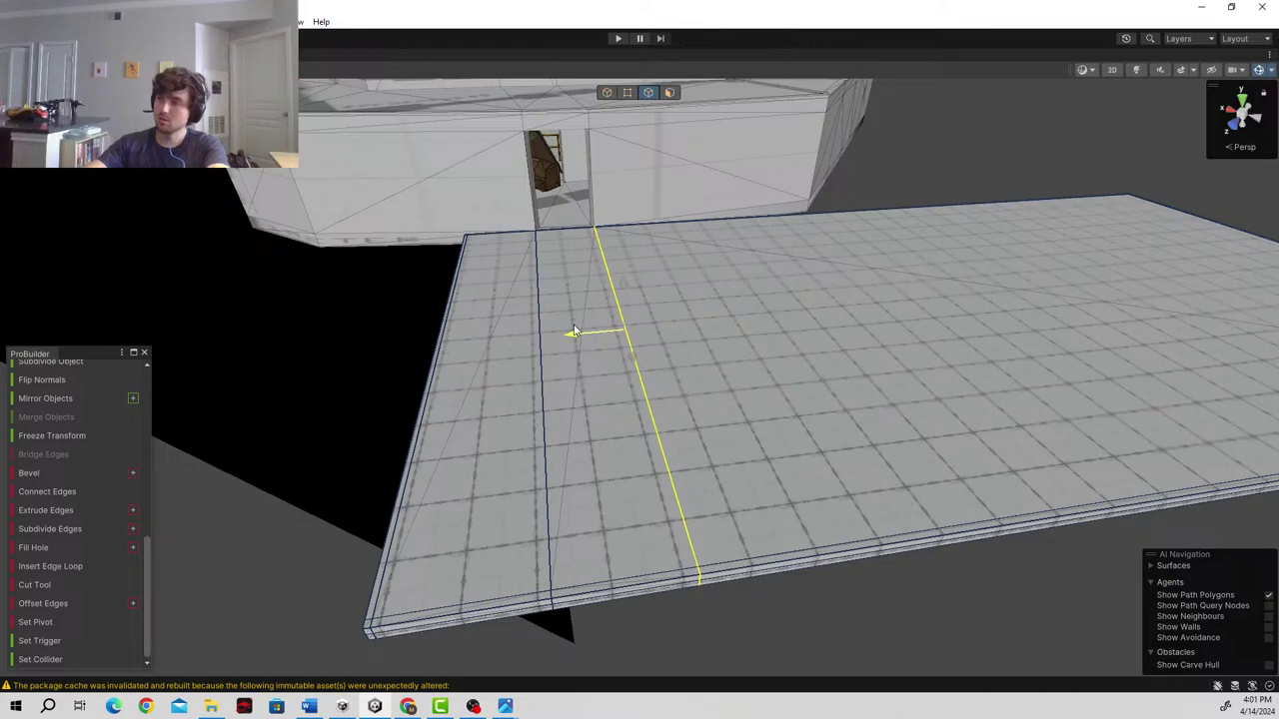
pyautogui.moveTo(526, 261); pyautogui.dragTo(779, 363, button='right')
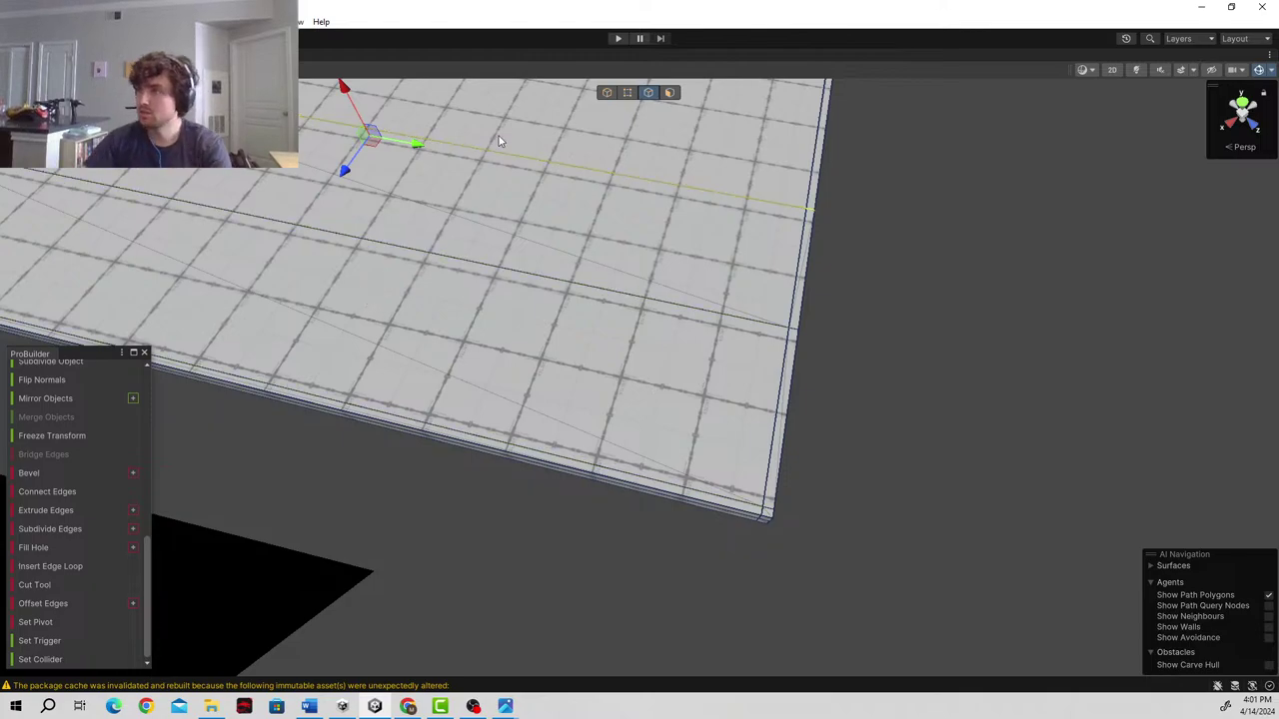
# - Select the narrow rim faces along the slab's short end and the adjoining part of its outer long edge
pyautogui.click(668, 92)
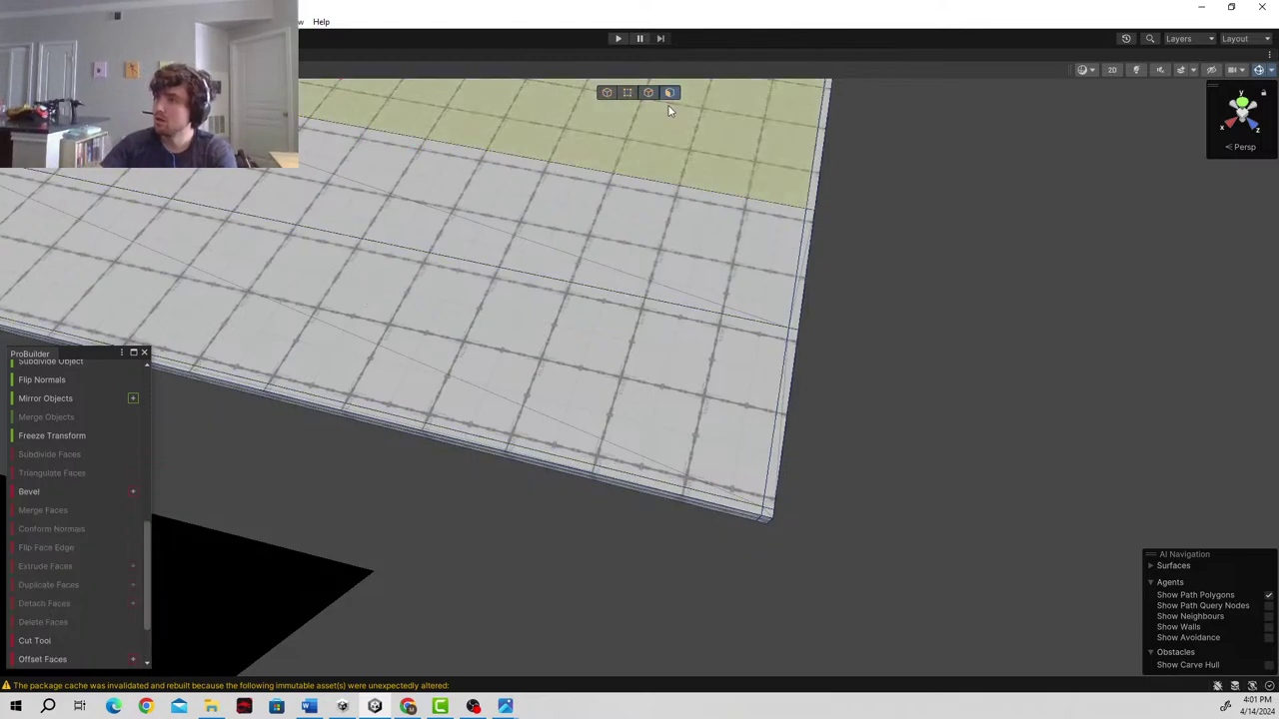
pyautogui.click(781, 427)
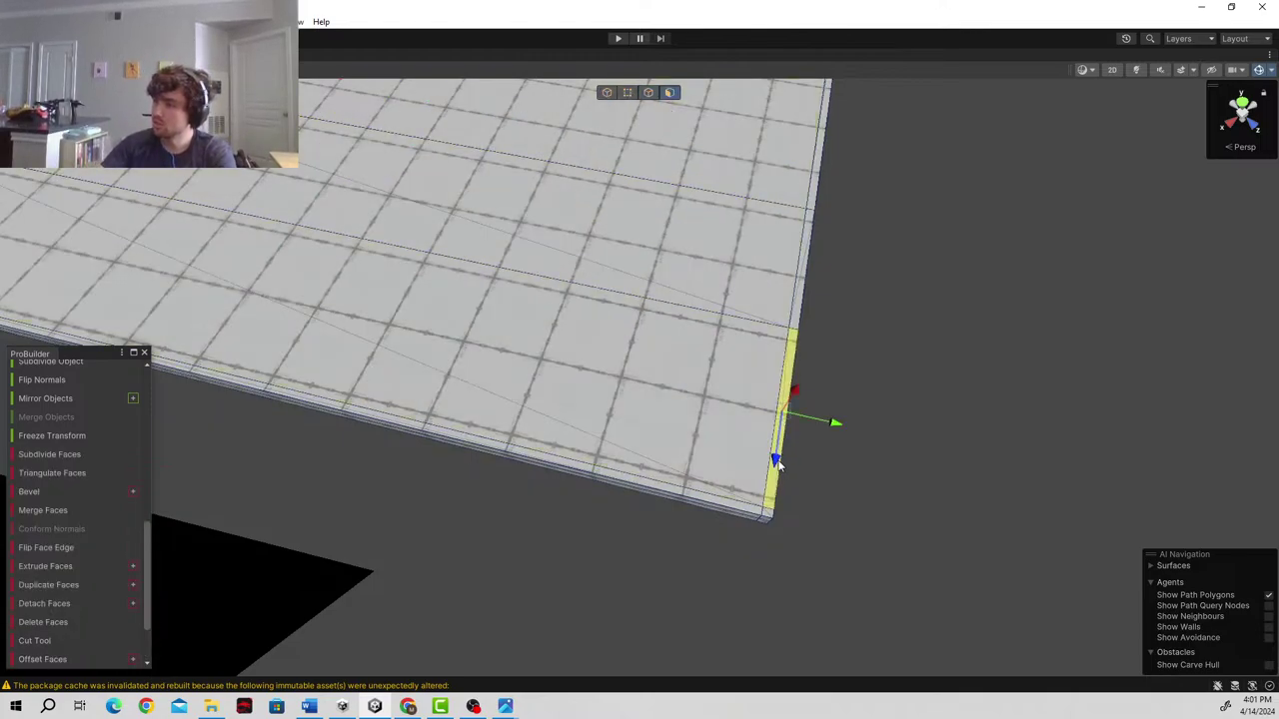
pyautogui.keyDown('shift'); pyautogui.click(753, 515); pyautogui.keyUp('shift')
pyautogui.moveTo(797, 435); pyautogui.dragTo(713, 409, button='right')
pyautogui.press('d')
pyautogui.keyDown('shift'); pyautogui.click(729, 432); pyautogui.keyUp('shift')
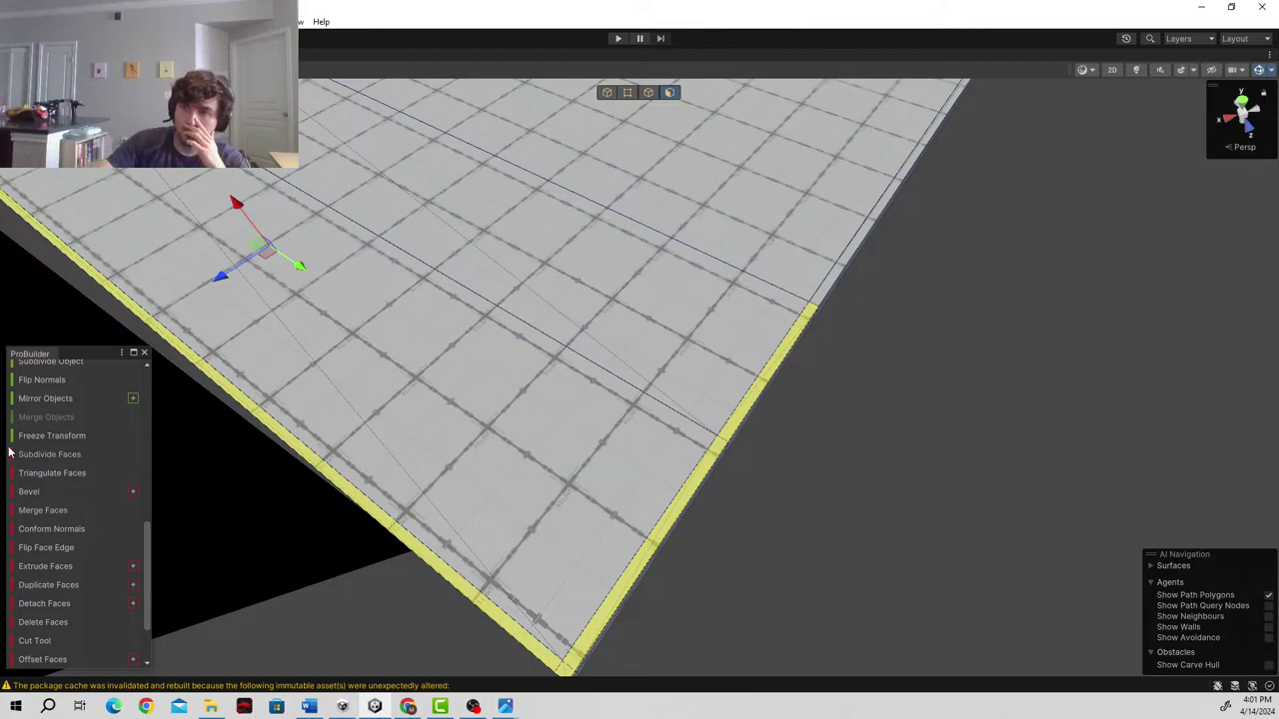
# - Try to extend the rim face selection around the slab with Select Face Ring
pyautogui.scroll(10, 45, 482)
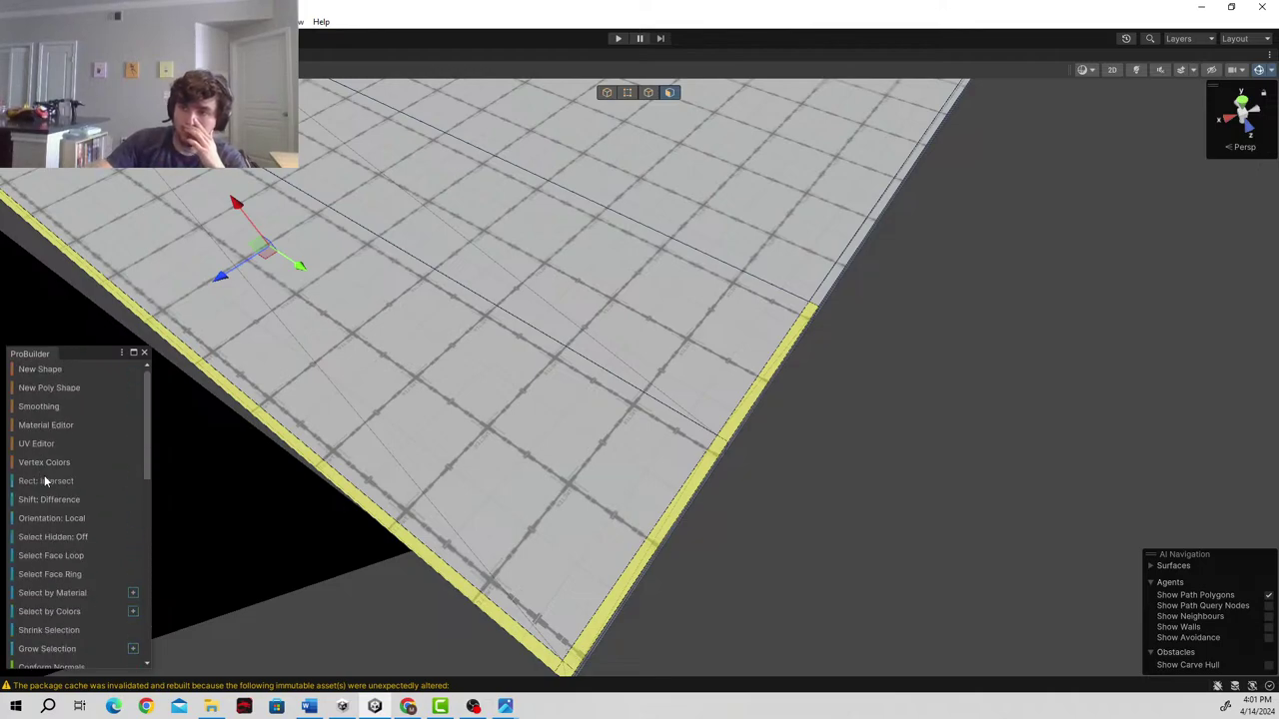
pyautogui.click(85, 573)
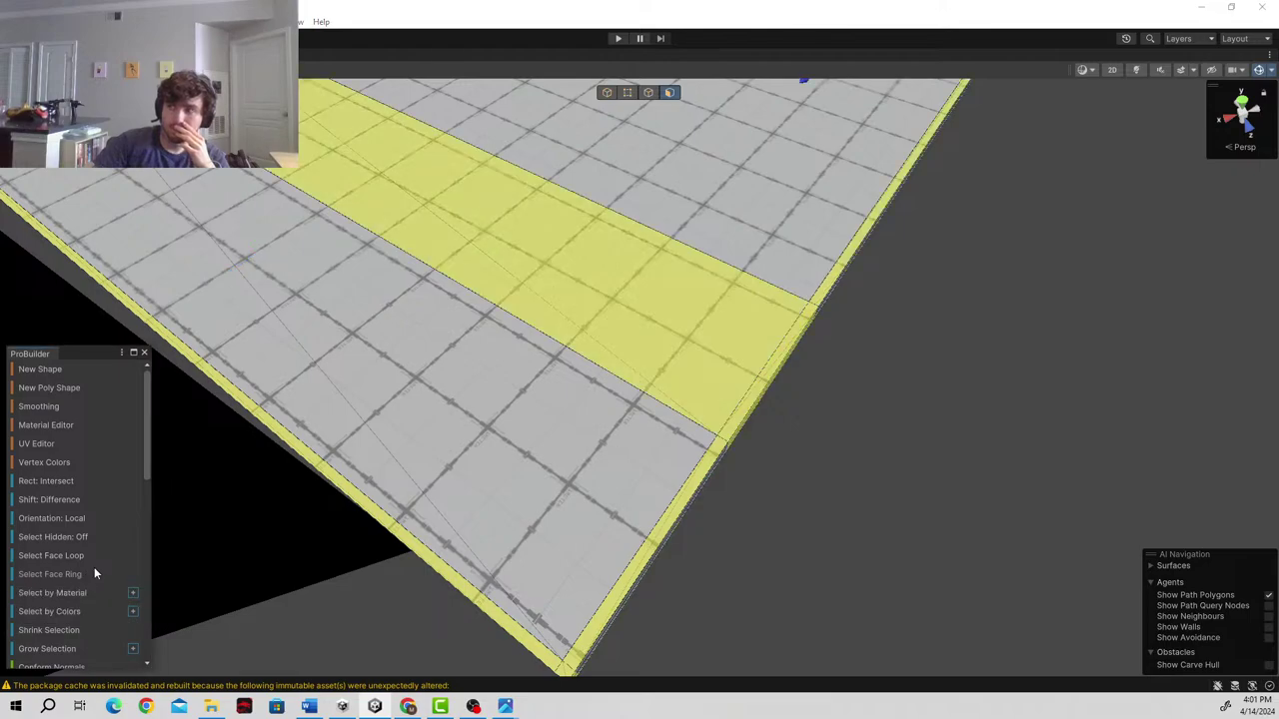
pyautogui.moveTo(826, 213); pyautogui.dragTo(674, 230, button='right')
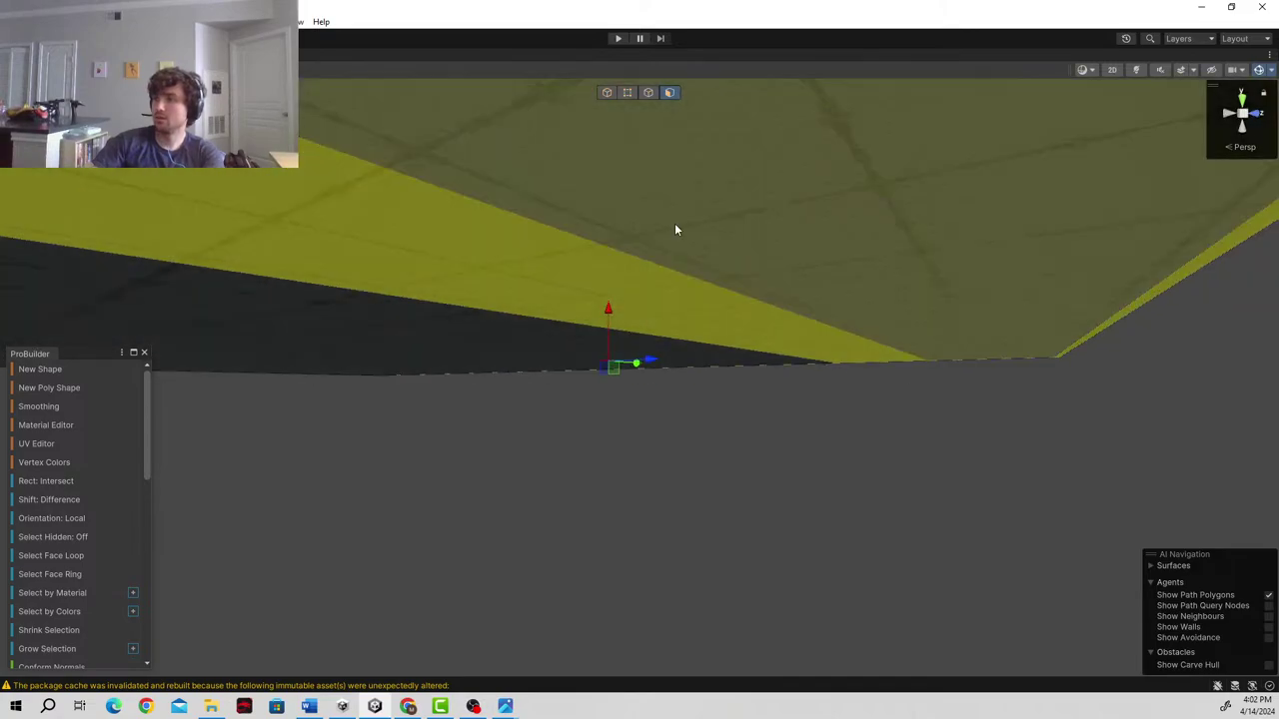
# - Select the narrow rim faces all around the slab's top, leaving out the face in front of the doorway
pyautogui.moveTo(925, 331); pyautogui.dragTo(605, 491, button='right')
pyautogui.keyDown('shift'); pyautogui.click(618, 523); pyautogui.keyUp('shift')
pyautogui.click(574, 507)
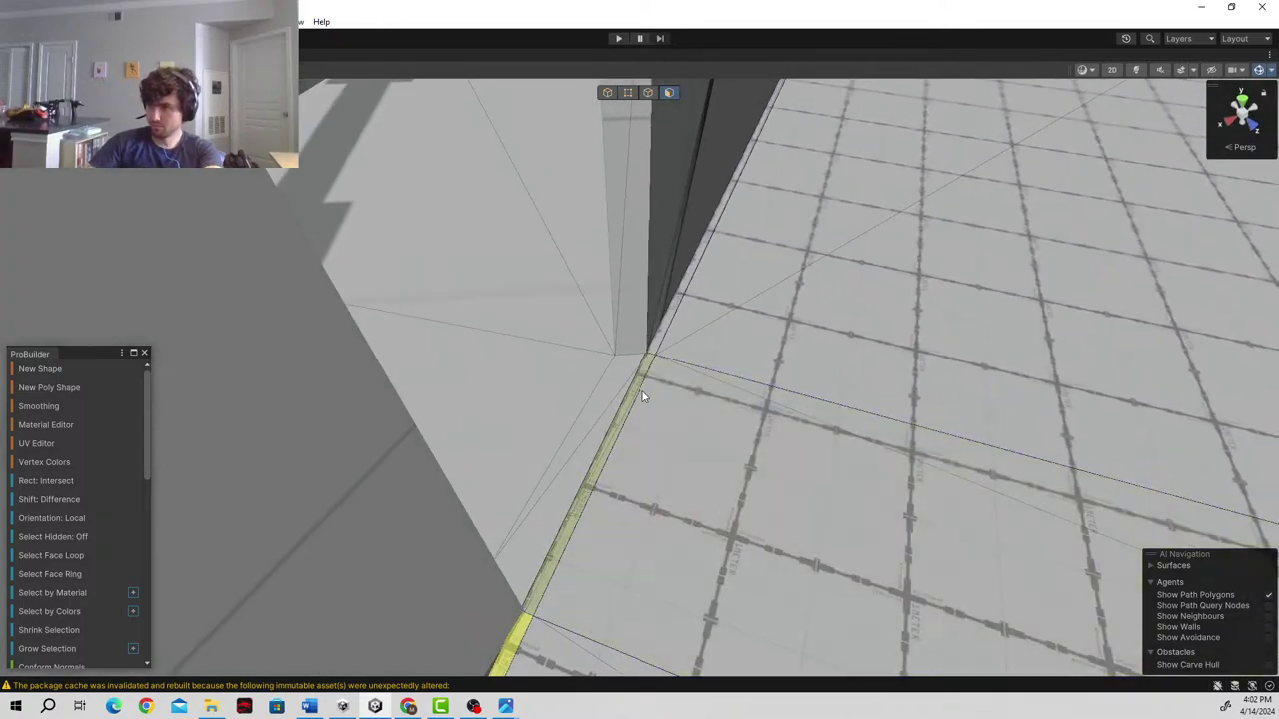
pyautogui.click(656, 351)
pyautogui.moveTo(656, 351); pyautogui.dragTo(743, 274, button='right')
pyautogui.click(743, 274)
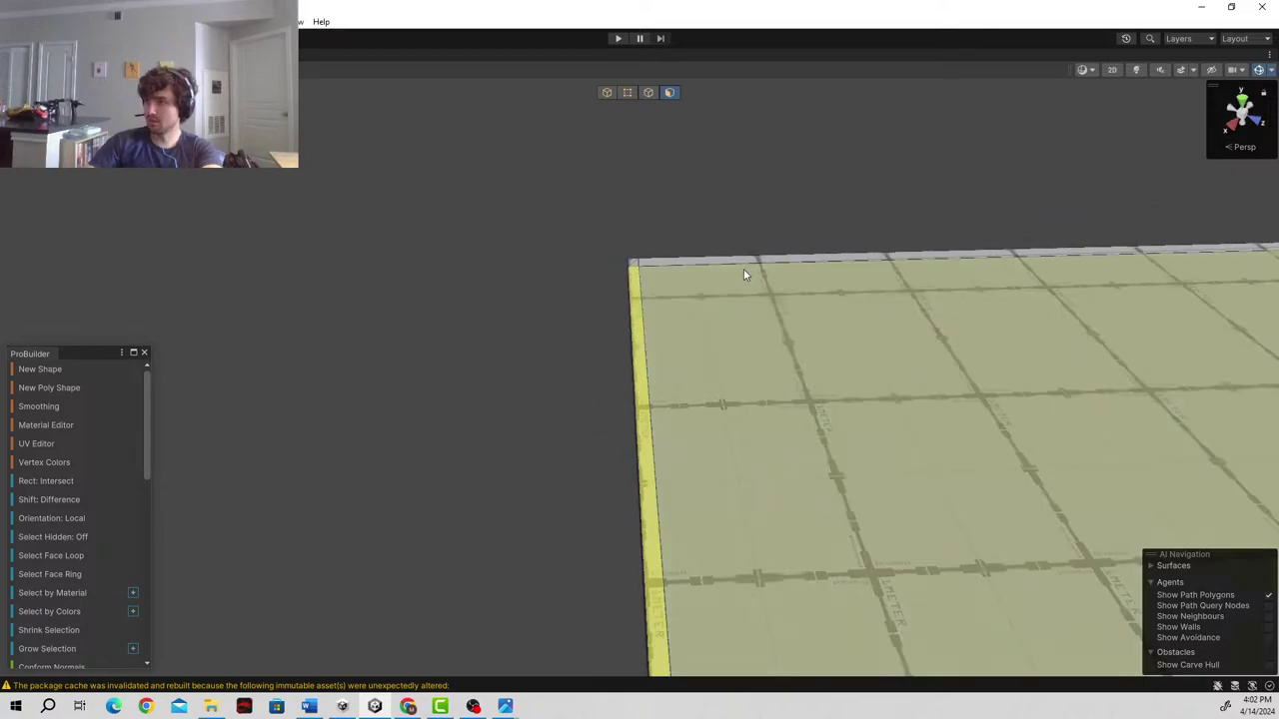
pyautogui.moveTo(646, 262); pyautogui.dragTo(1049, 299, button='right')
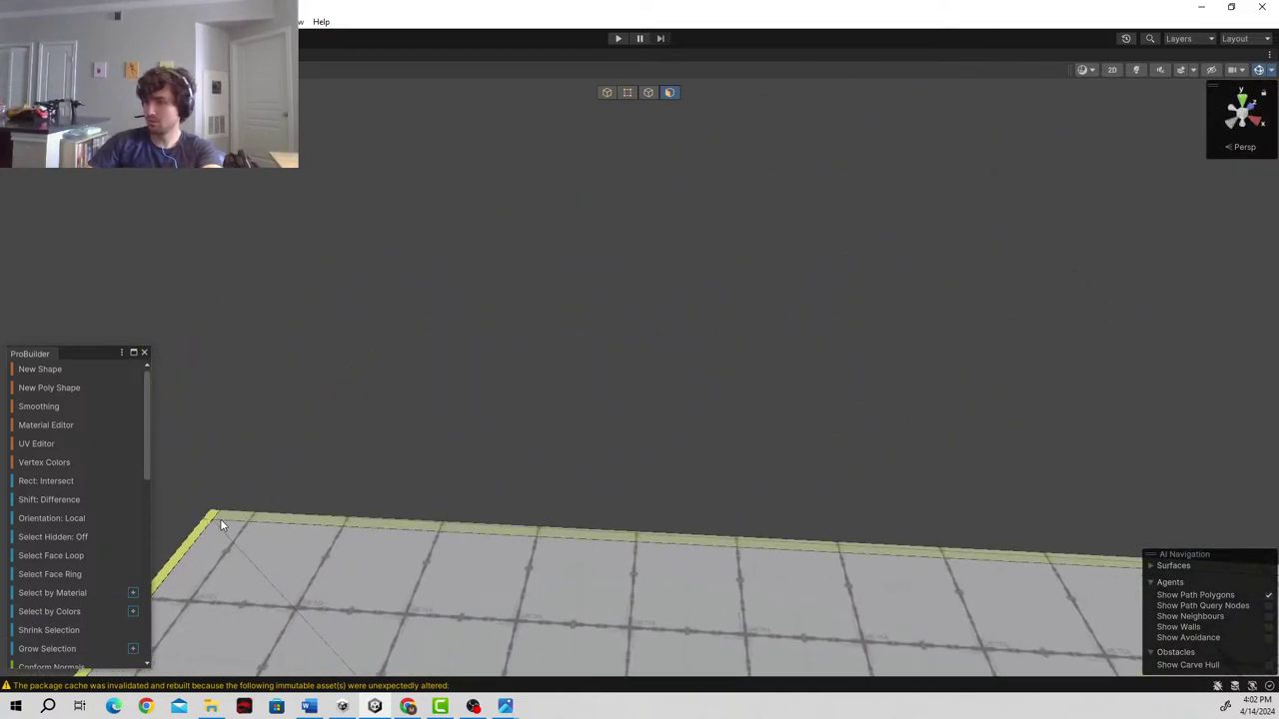
pyautogui.moveTo(231, 516); pyautogui.dragTo(978, 501, button='right')
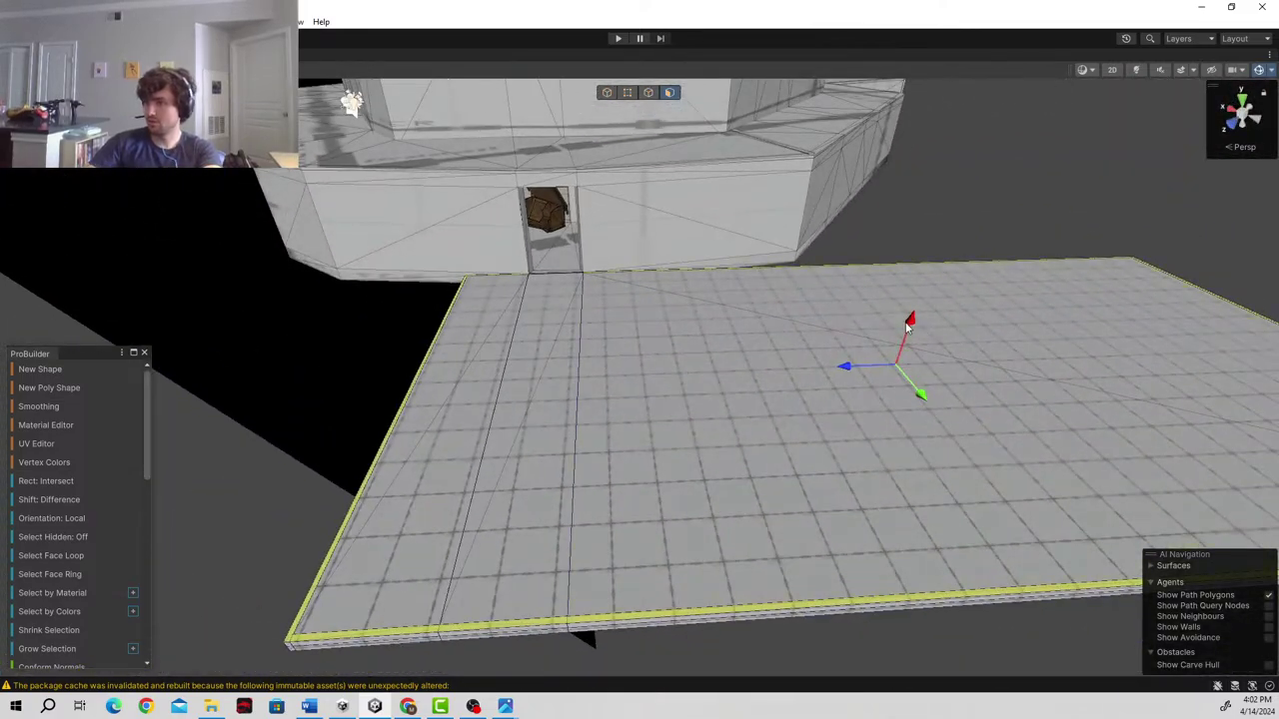
# - Extrude the selected rim faces upward into perimeter walls with a doorway gap, and adjust the wall height
pyautogui.keyDown('shift'); pyautogui.moveTo(907, 325); pyautogui.dragTo(911, 179); pyautogui.keyUp('shift')
pyautogui.moveTo(577, 396); pyautogui.dragTo(703, 195, button='right')
pyautogui.moveTo(703, 195); pyautogui.dragTo(730, 185)
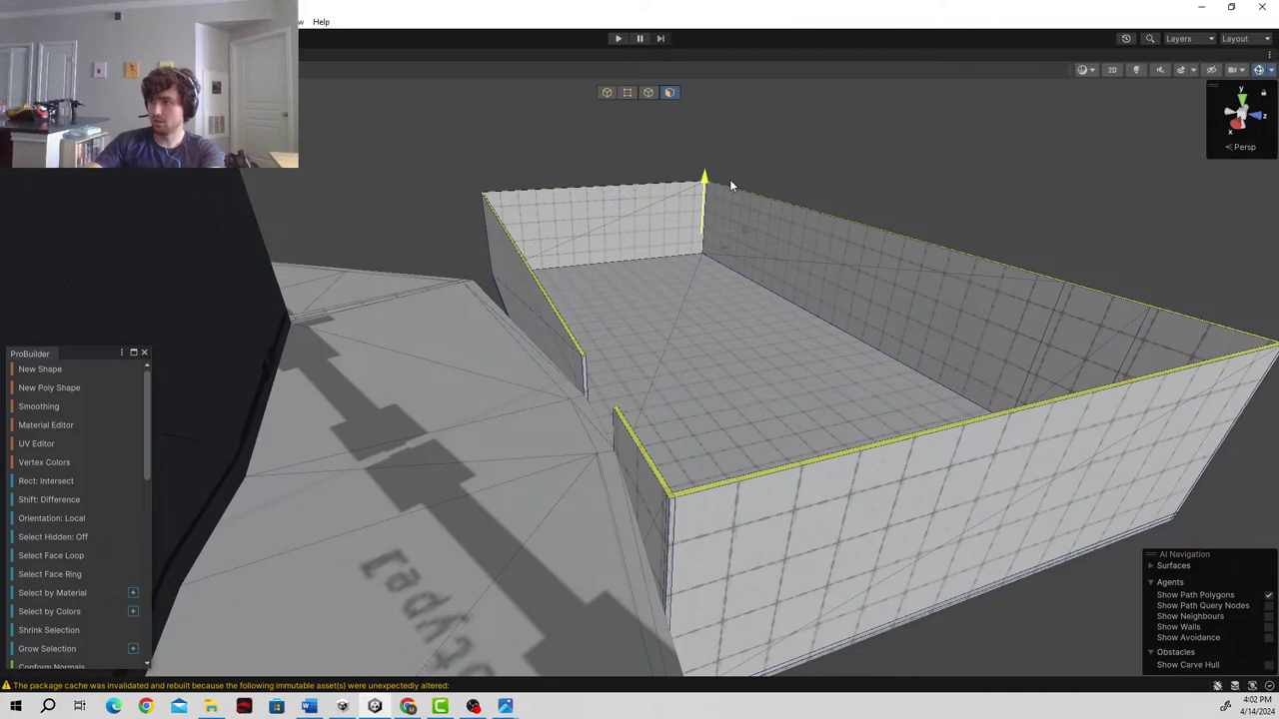
# - Insert a horizontal edge loop around the perimeter walls and raise it to just below their top edge
pyautogui.moveTo(732, 179); pyautogui.dragTo(680, 133, button='right')
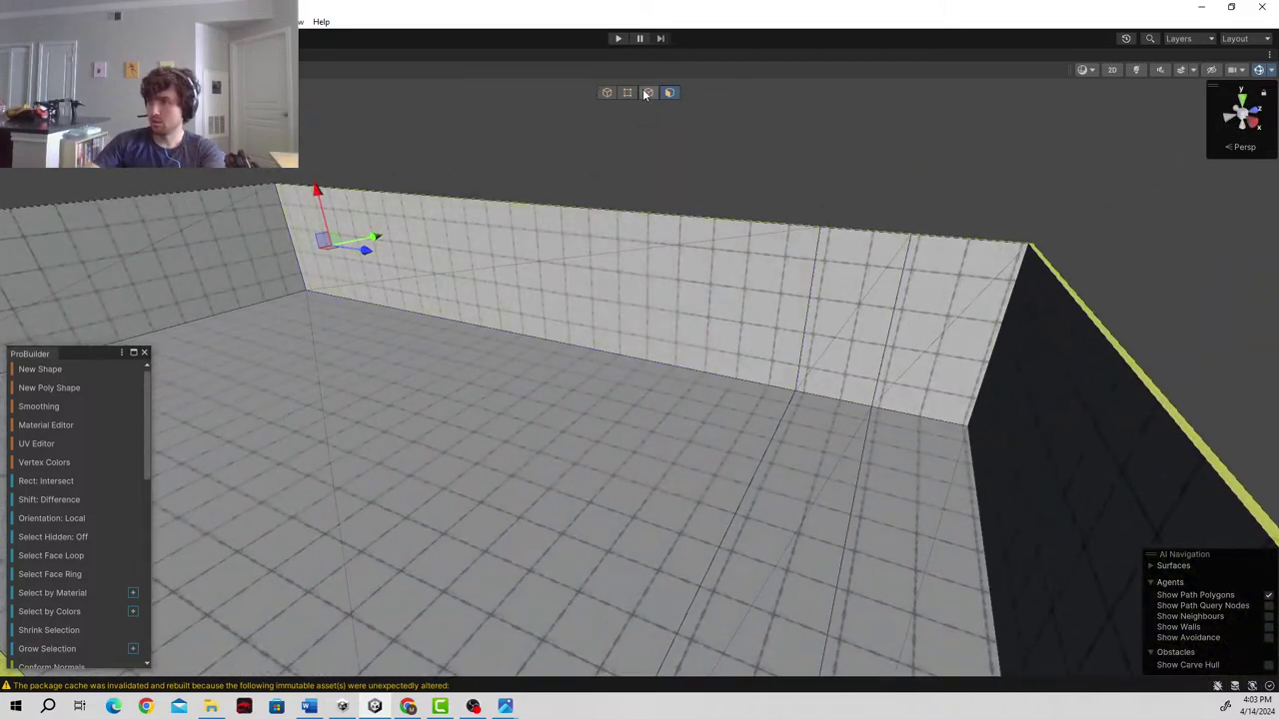
pyautogui.click(647, 92)
pyautogui.click(811, 289)
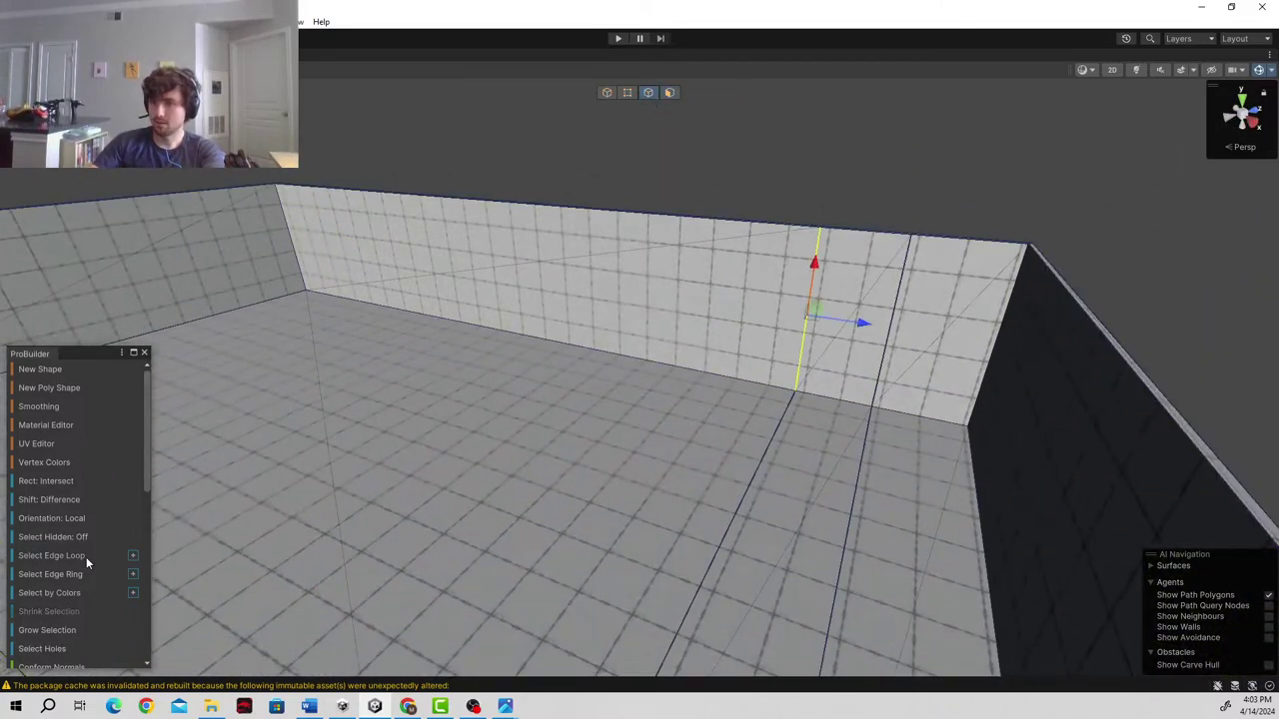
pyautogui.scroll(-5, 70, 539)
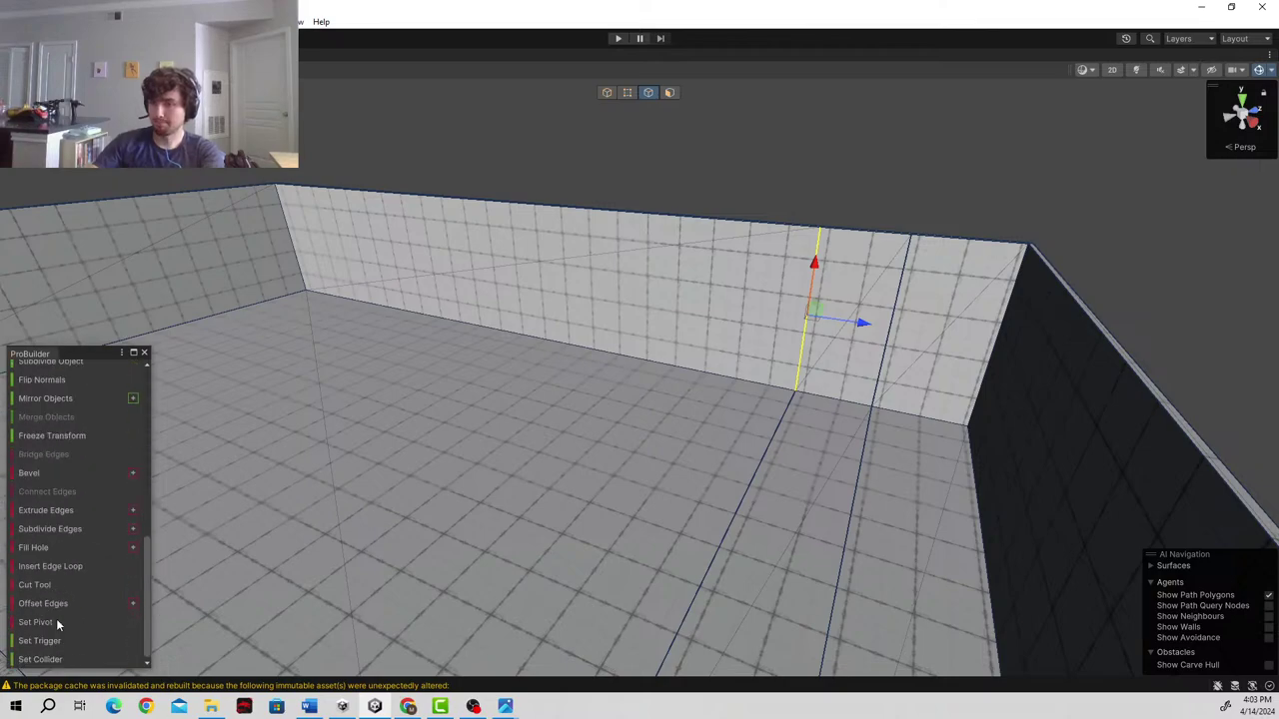
pyautogui.click(45, 565)
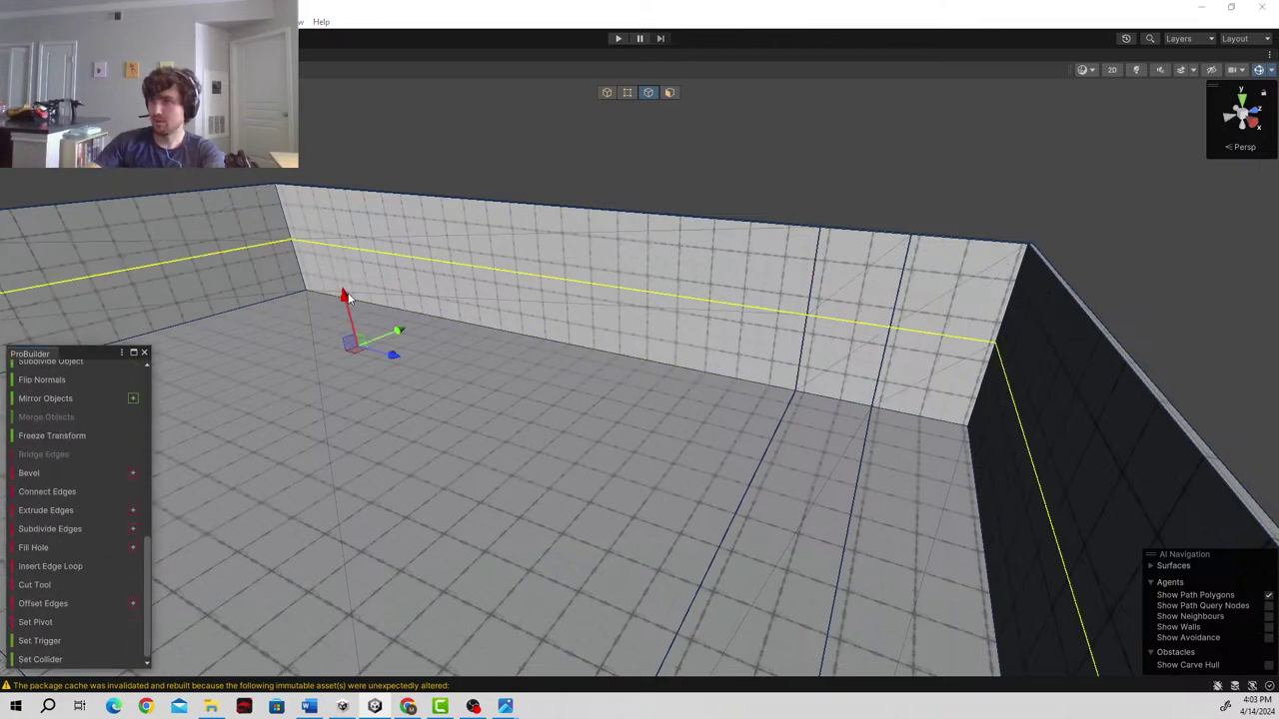
pyautogui.moveTo(345, 297); pyautogui.dragTo(407, 196)
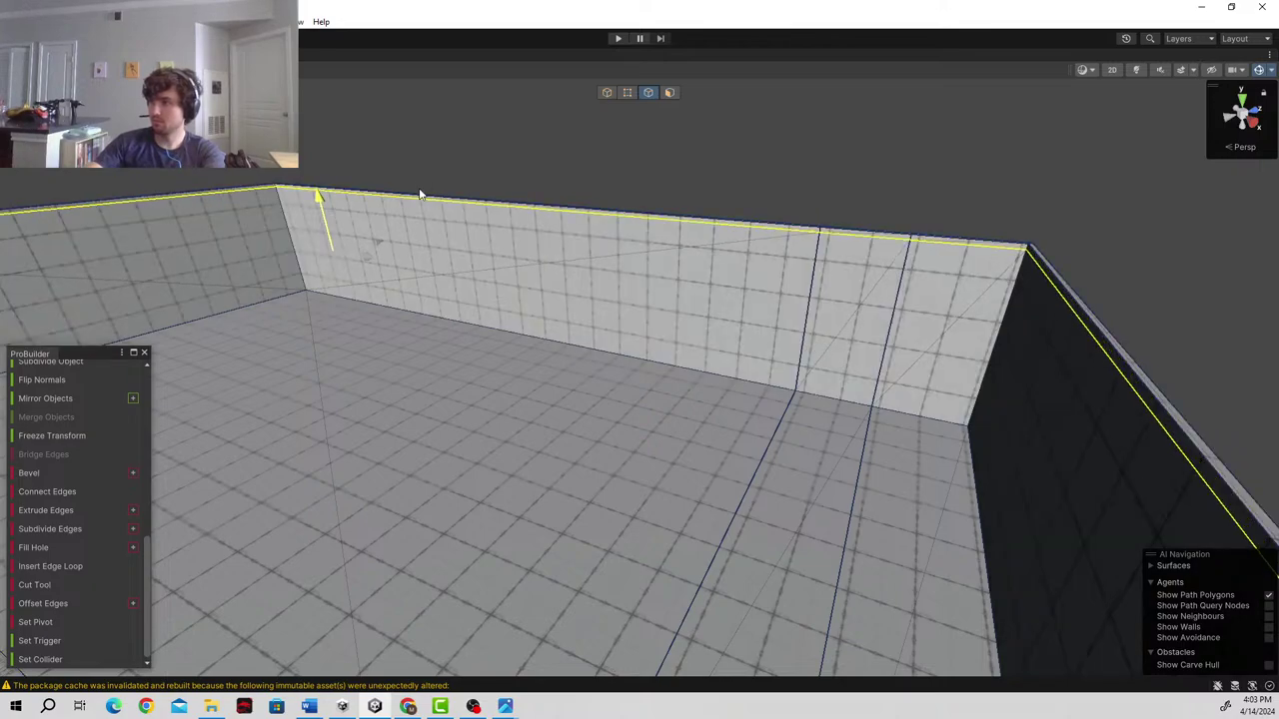
# - Extrude the narrow strip of faces at the top of the far wall across the room to the opposite wall as a ceiling
pyautogui.moveTo(420, 195); pyautogui.dragTo(419, 203)
pyautogui.click(669, 93)
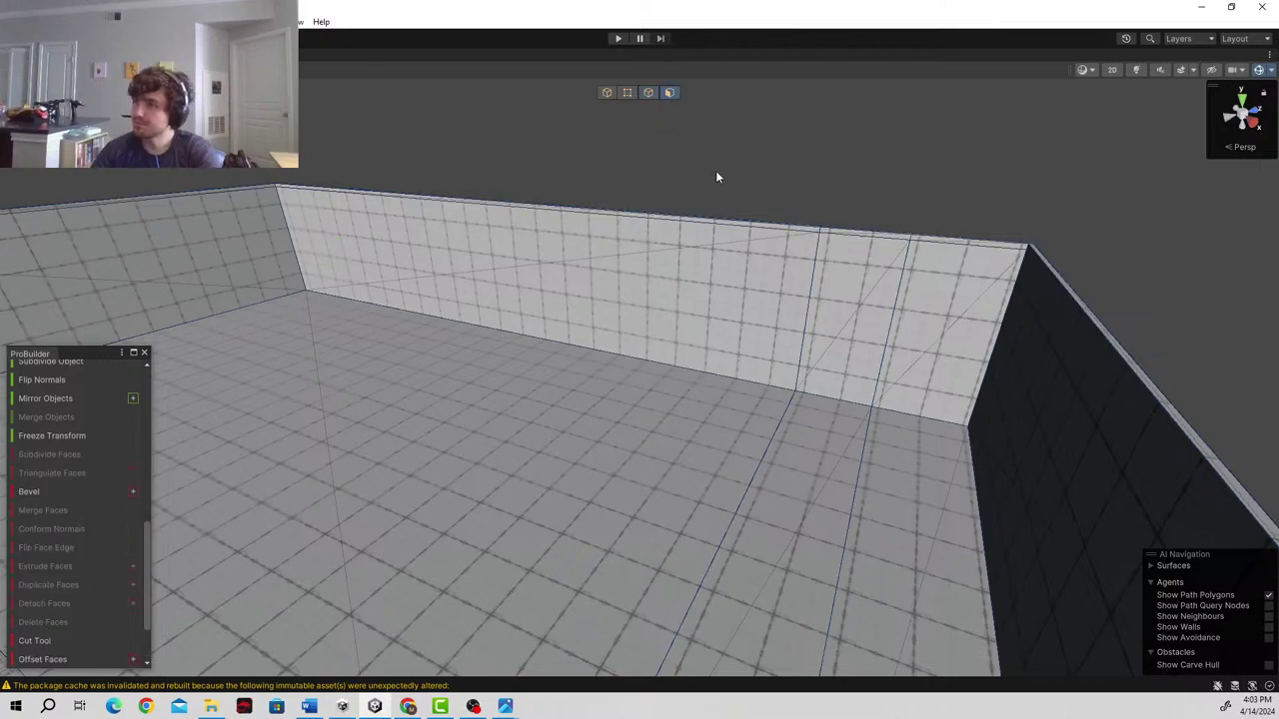
pyautogui.click(744, 225)
pyautogui.click(872, 237)
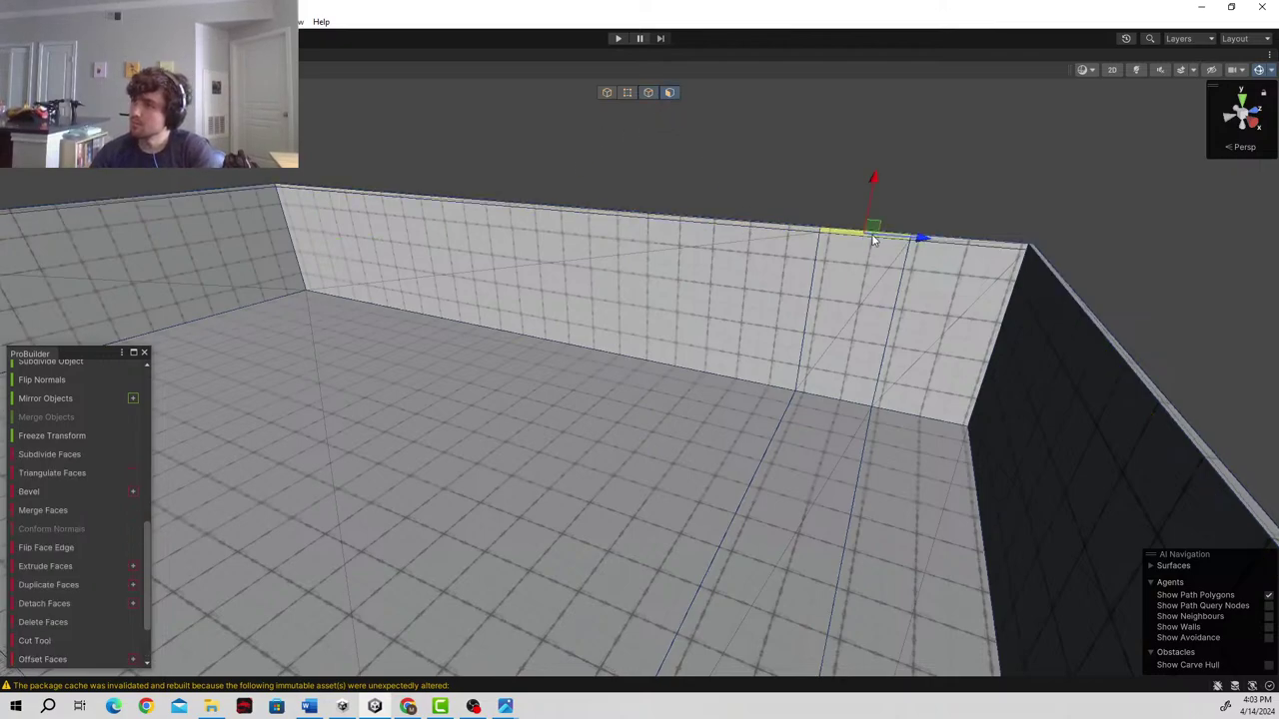
pyautogui.click(1012, 254)
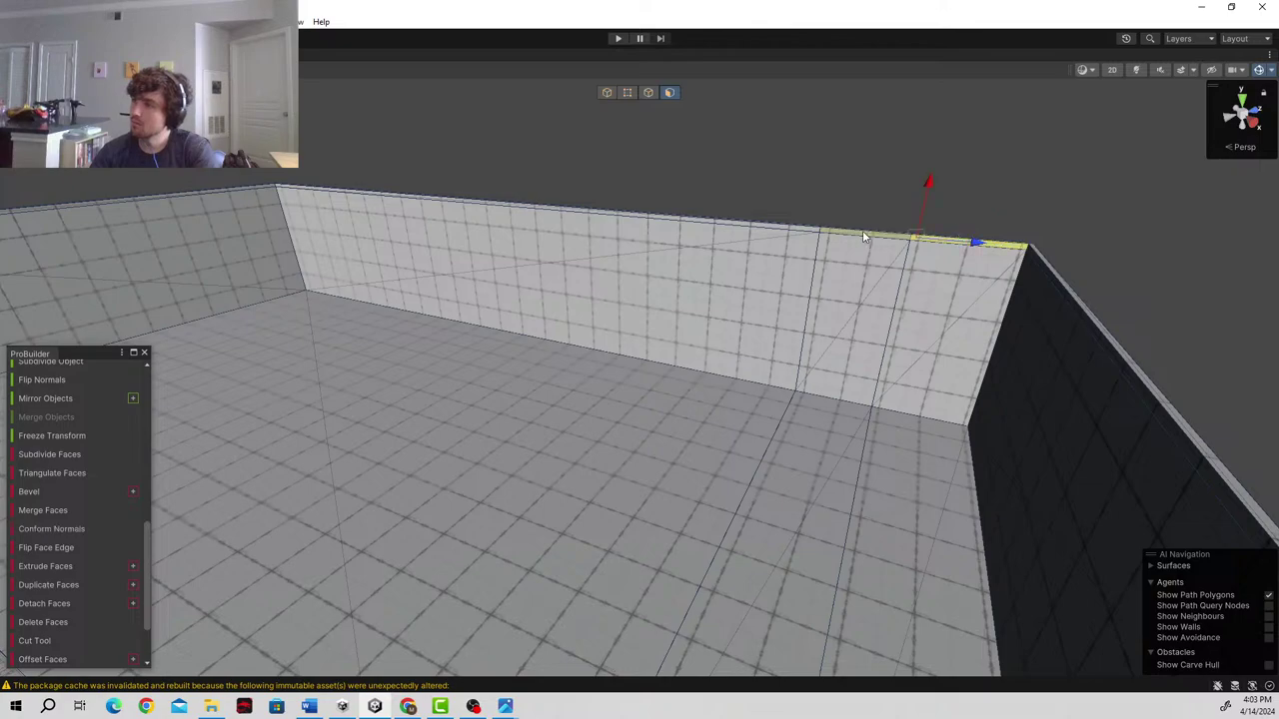
pyautogui.press('s')
pyautogui.moveTo(803, 246); pyautogui.dragTo(789, 277, button='right')
pyautogui.moveTo(546, 203); pyautogui.dragTo(432, 612)
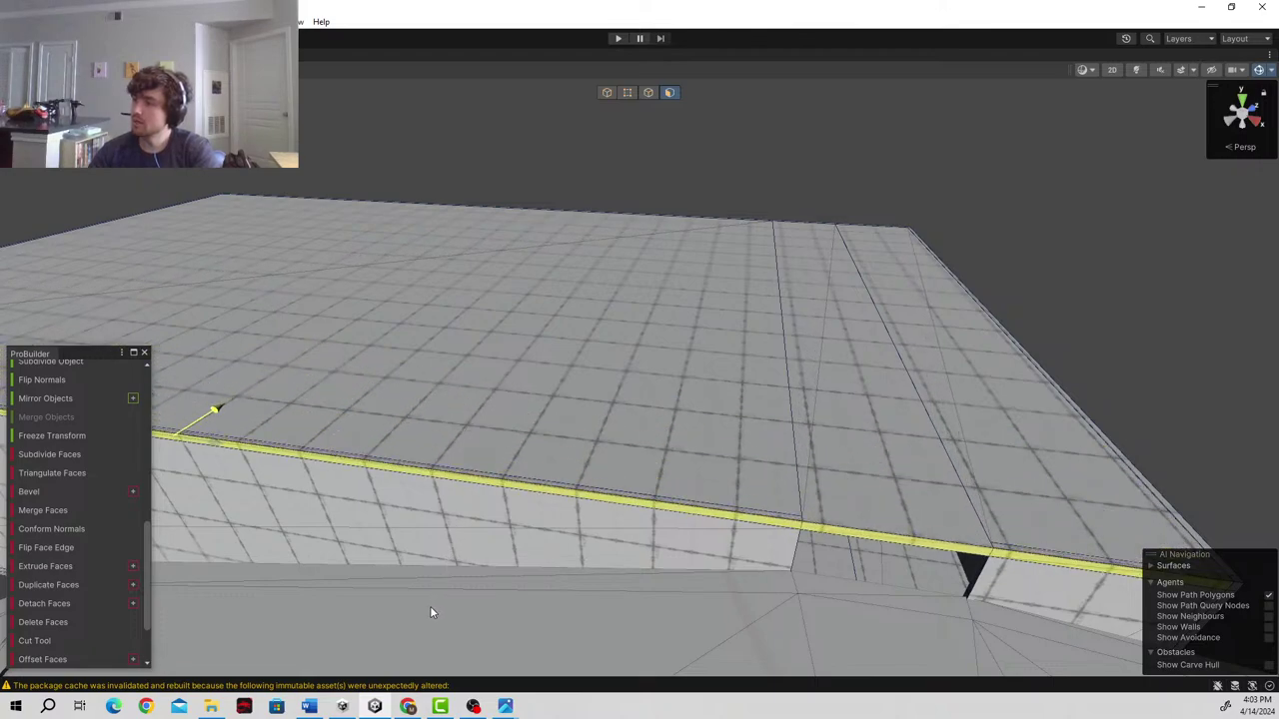
# - Insert a horizontal edge loop around the room's walls, starting from the doorway gap's vertical edge
pyautogui.moveTo(765, 542); pyautogui.dragTo(759, 189, button='right')
pyautogui.press('w')
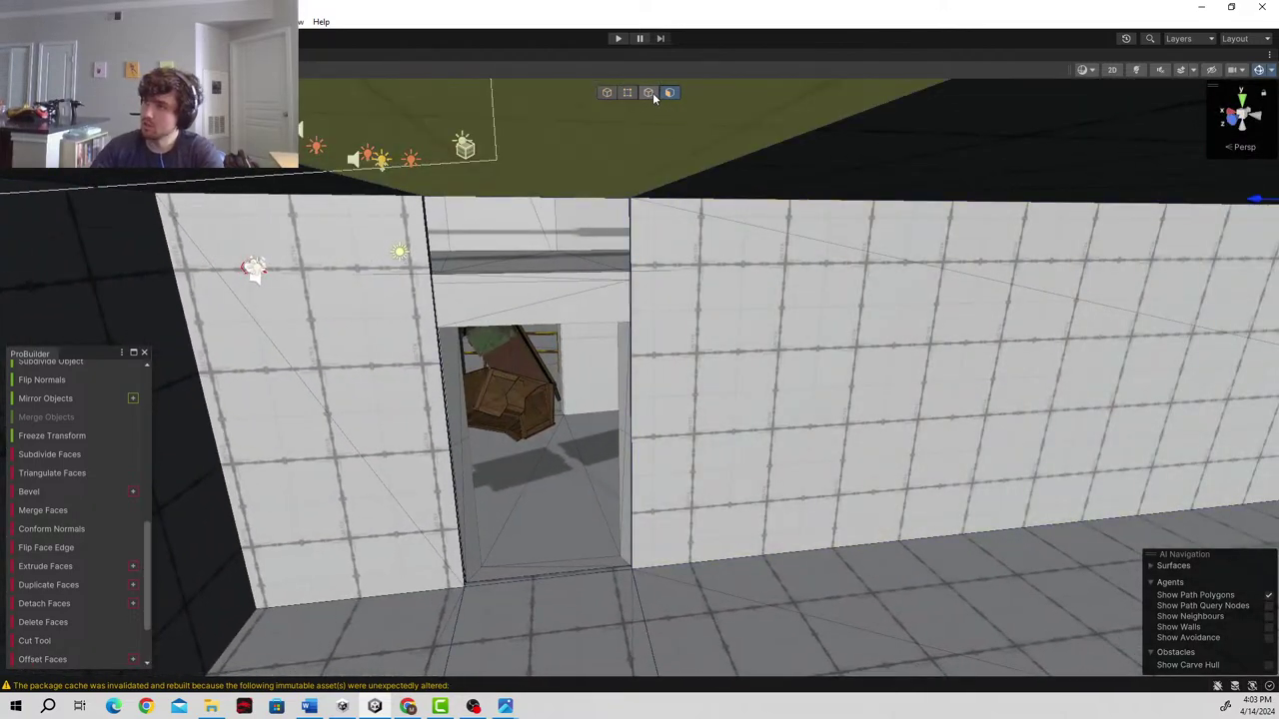
pyautogui.click(649, 92)
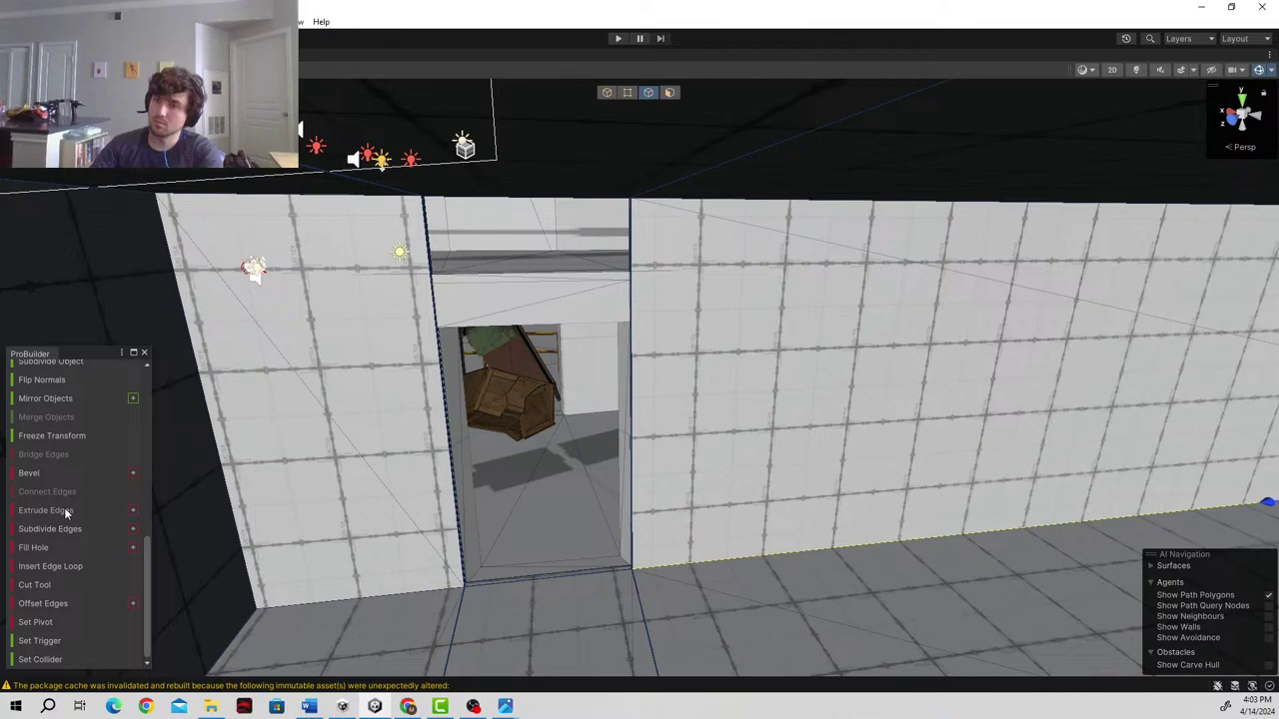
pyautogui.scroll(10, 72, 519)
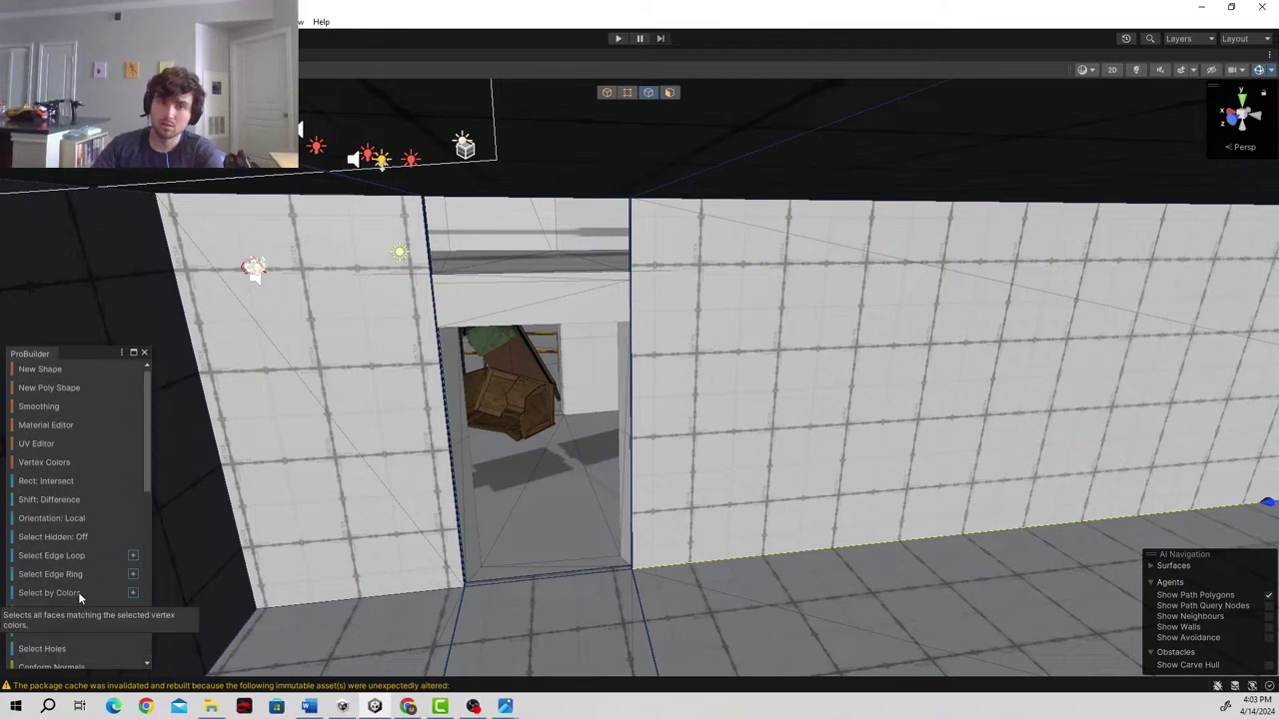
pyautogui.scroll(-10, 60, 564)
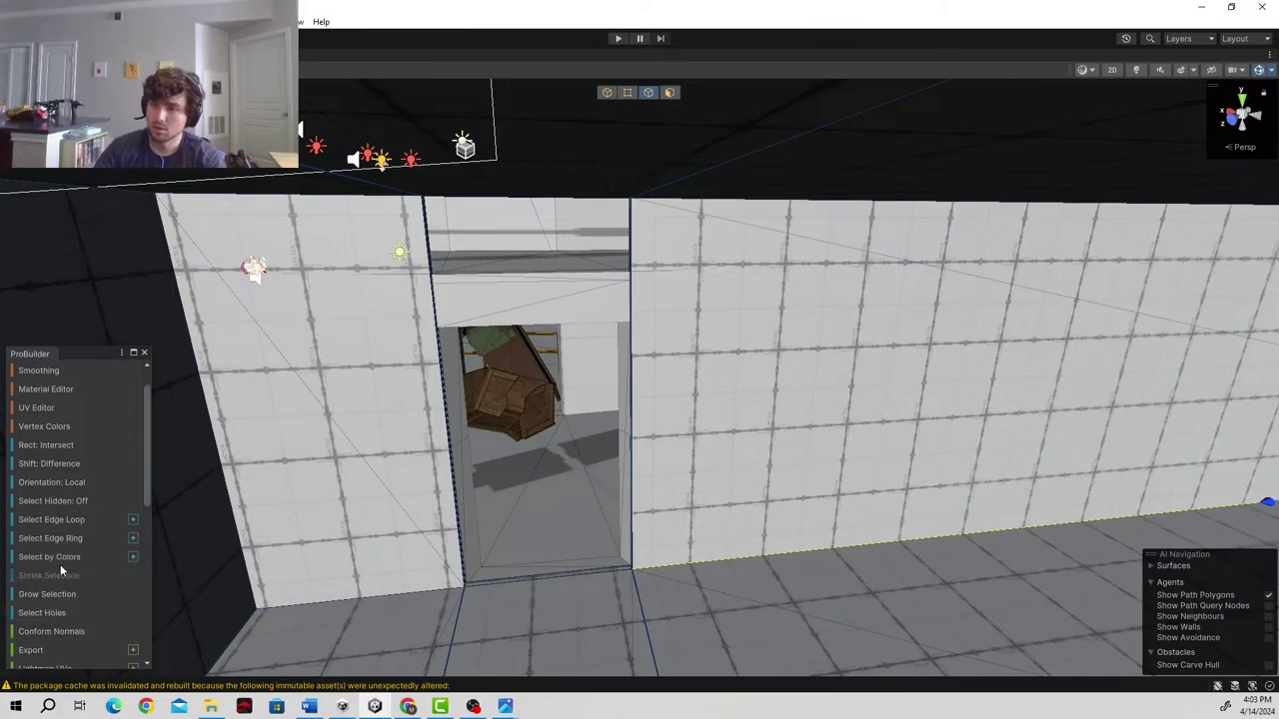
pyautogui.click(64, 565)
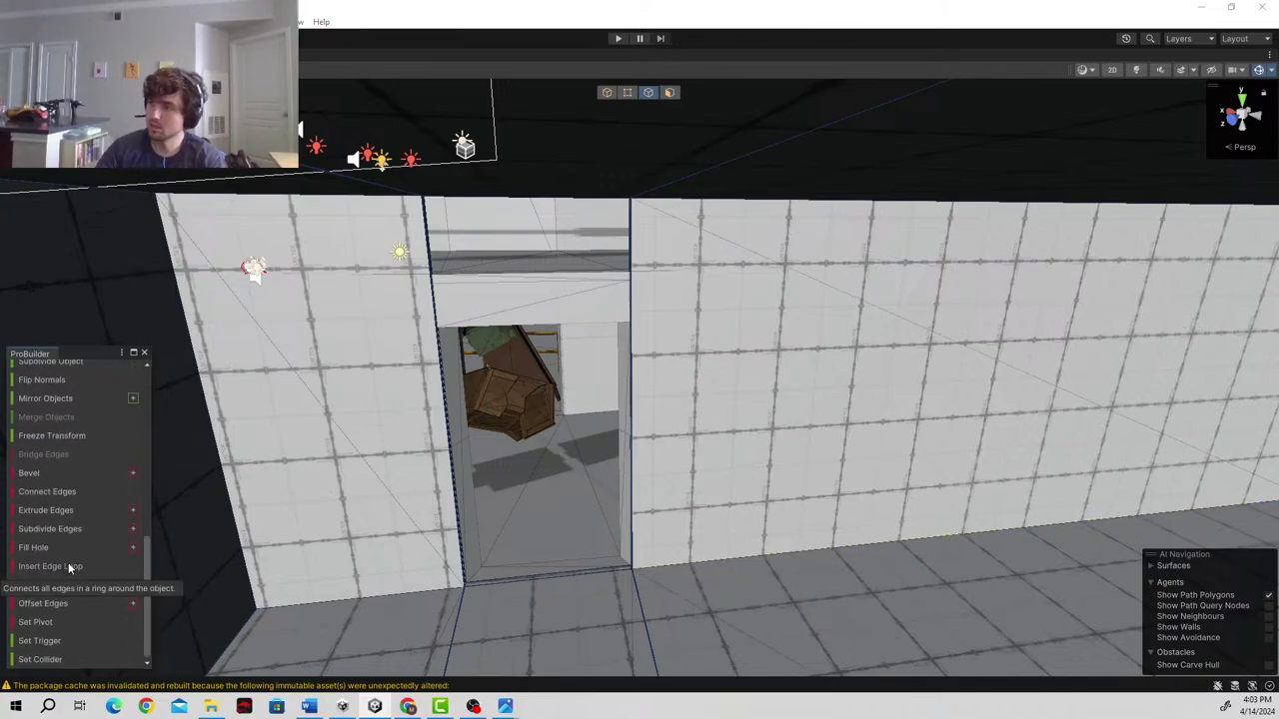
pyautogui.moveTo(734, 448); pyautogui.dragTo(814, 421, button='right')
pyautogui.click(853, 421)
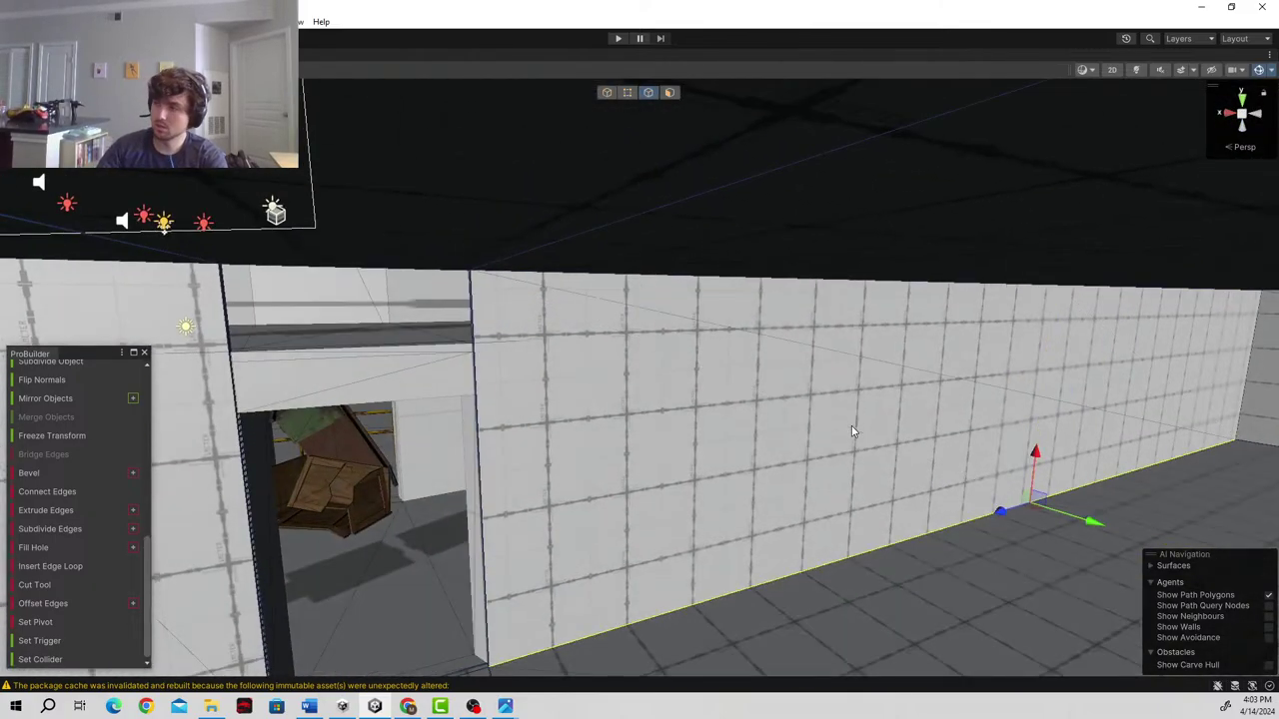
pyautogui.click(481, 447)
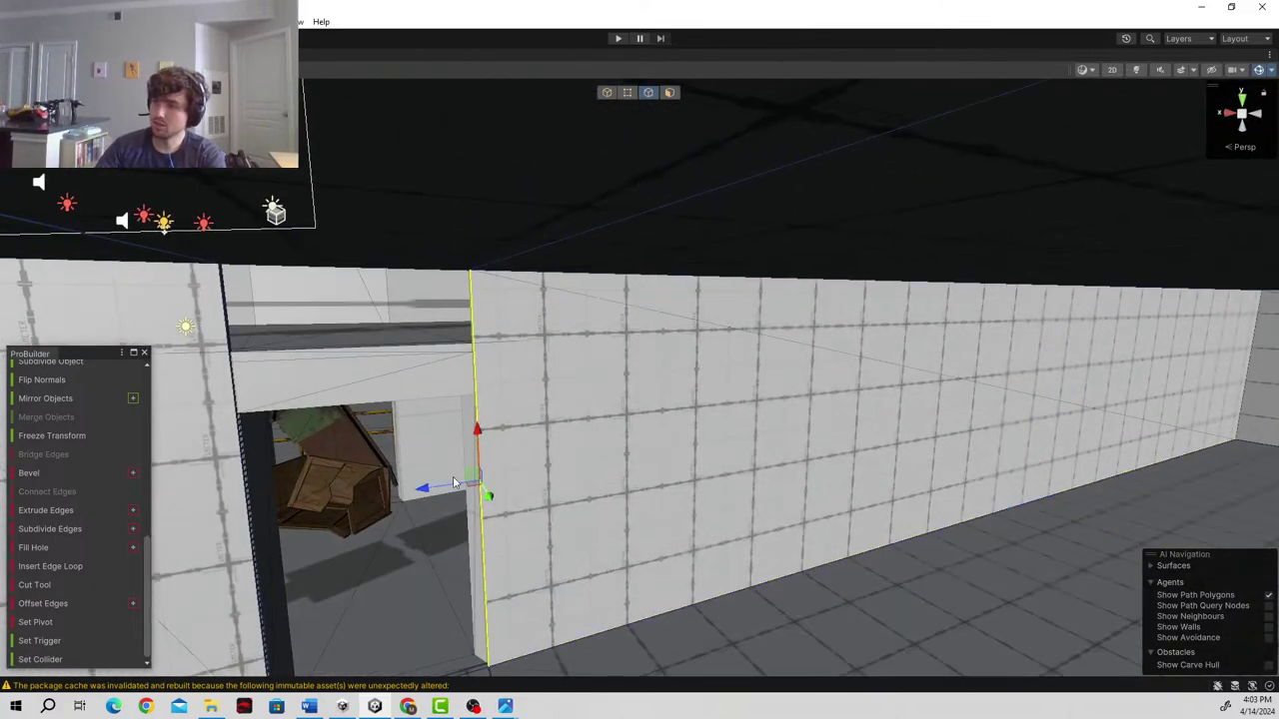
pyautogui.click(62, 565)
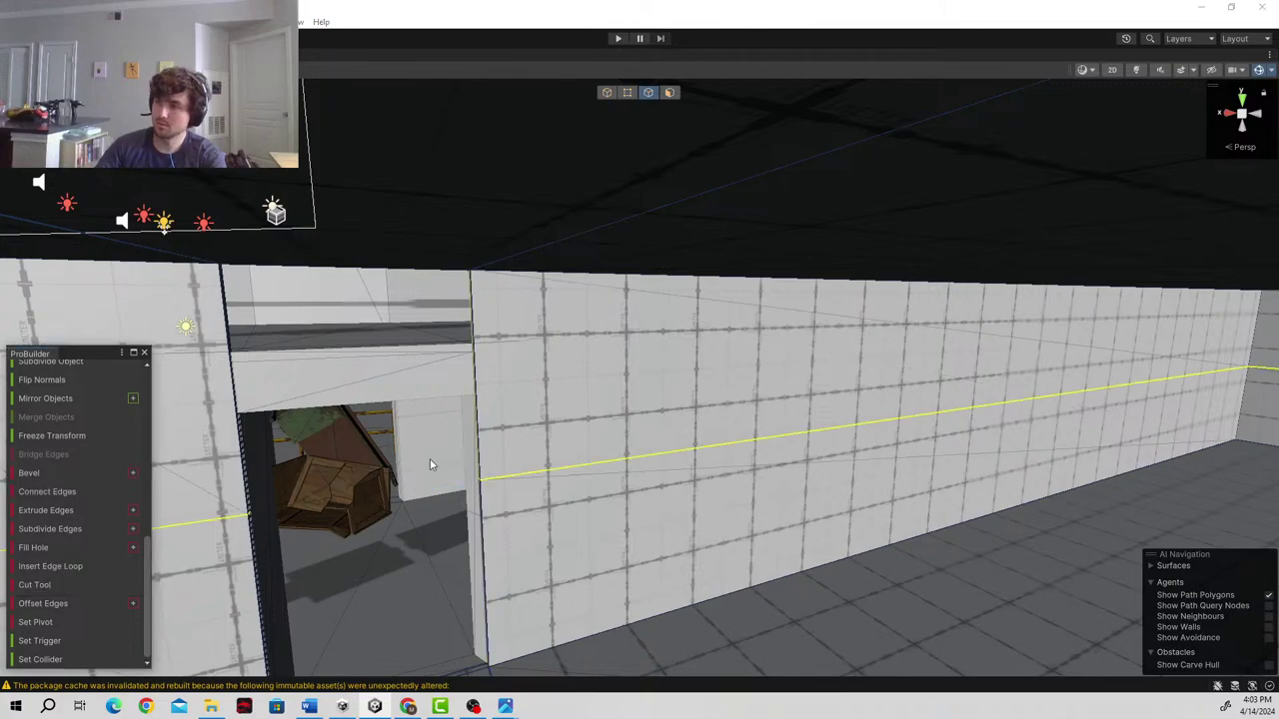
# - Raise the new wall edge loop to line up with the top of the hexagonal building's door opening
pyautogui.moveTo(429, 459); pyautogui.dragTo(821, 405, button='right')
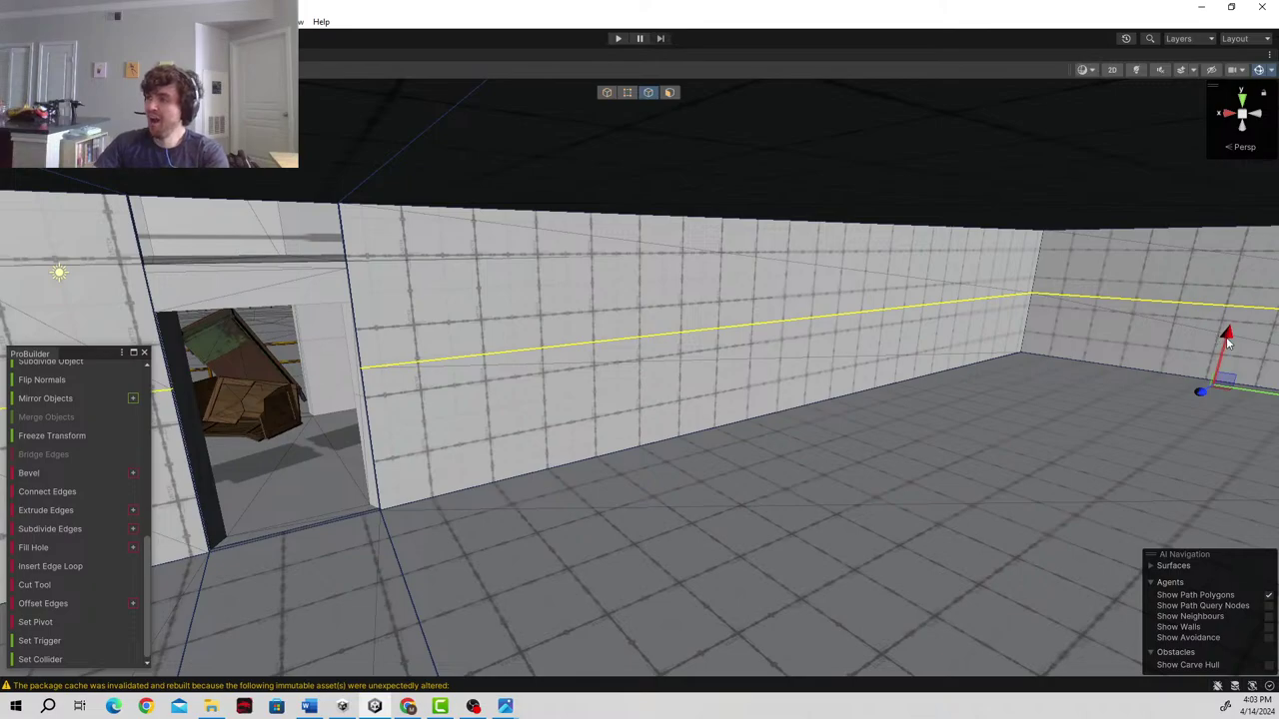
pyautogui.moveTo(1229, 342); pyautogui.dragTo(1232, 267)
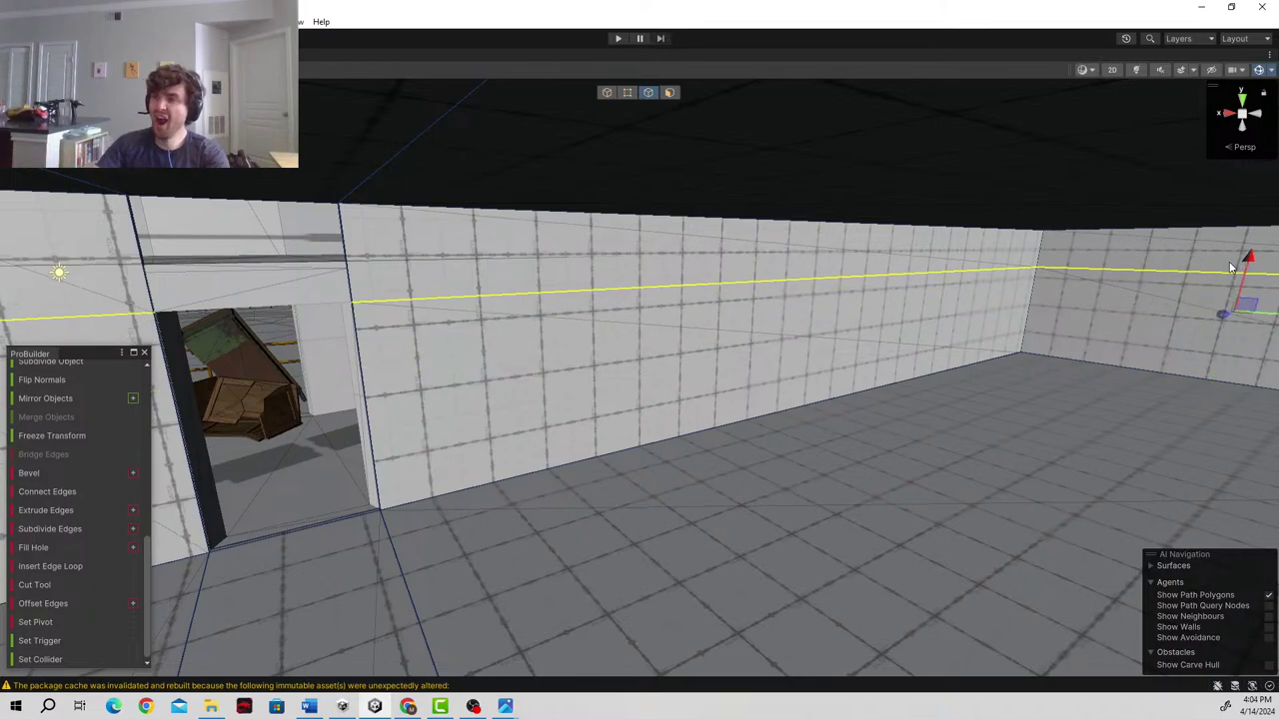
pyautogui.moveTo(1231, 268); pyautogui.dragTo(759, 298, button='right')
pyautogui.moveTo(854, 287); pyautogui.dragTo(926, 274, button='right')
pyautogui.moveTo(1081, 126); pyautogui.dragTo(1071, 143, button='right')
pyautogui.moveTo(1100, 121)
pyautogui.mouseDown()
pyautogui.moveTo(1120, 121)
pyautogui.moveTo(1104, 130)
pyautogui.mouseUp()
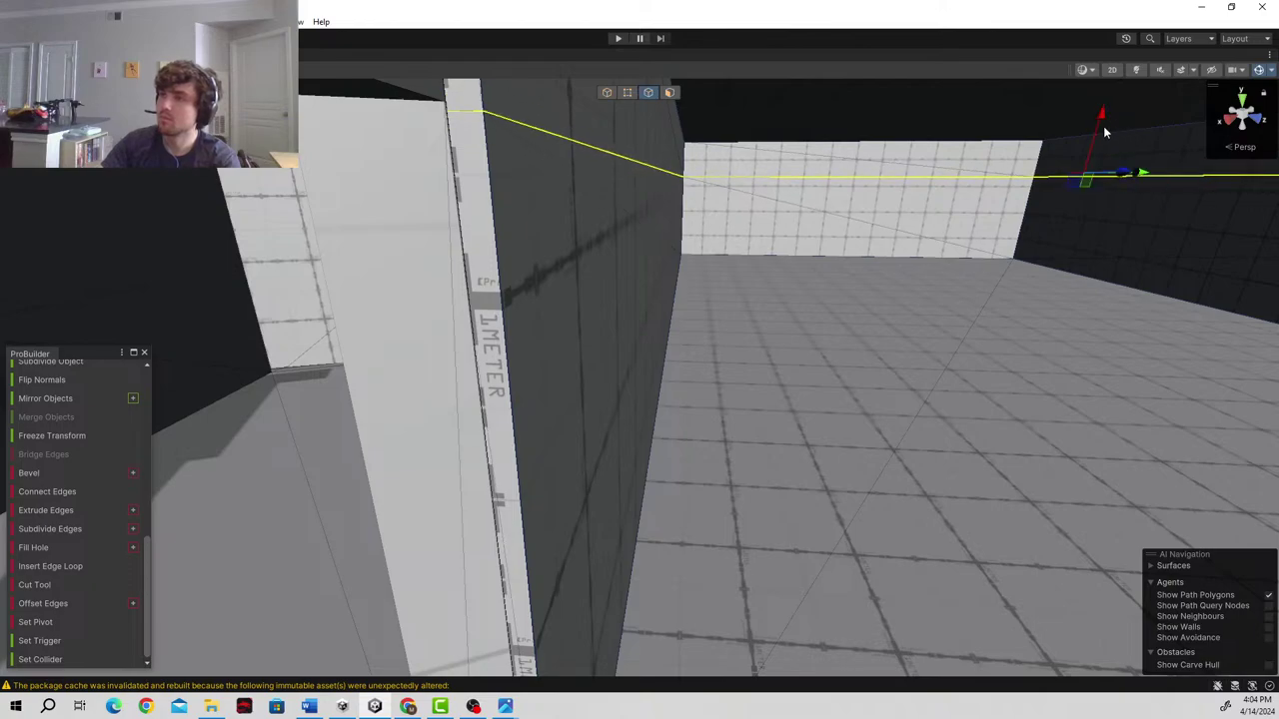
# - Extrude the doorway gap's upper side face across to the opposite side to form a header above the door
pyautogui.moveTo(534, 184); pyautogui.dragTo(638, 153, button='right')
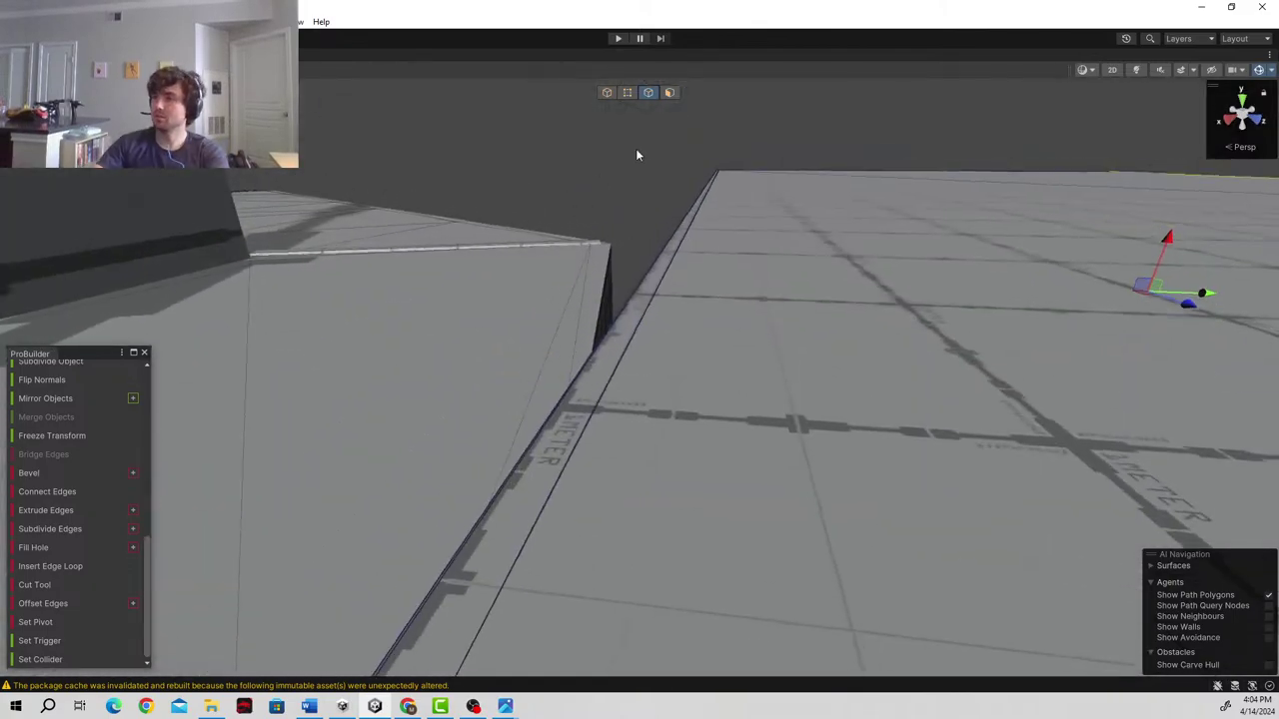
pyautogui.click(669, 92)
pyautogui.moveTo(703, 232)
pyautogui.mouseDown(button='right')
pyautogui.moveTo(768, 309)
pyautogui.moveTo(723, 238)
pyautogui.mouseUp(button='right')
pyautogui.click(707, 190)
pyautogui.moveTo(900, 166); pyautogui.dragTo(730, 137, button='right')
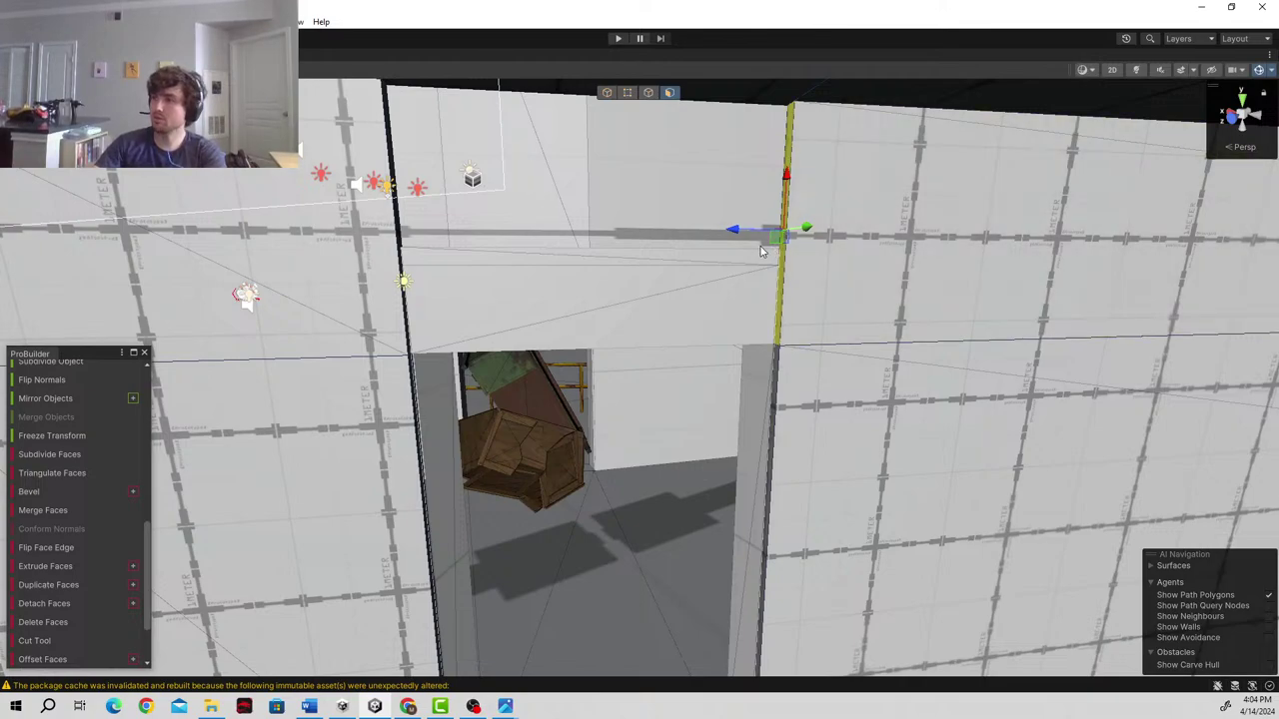
pyautogui.keyDown('shift'); pyautogui.moveTo(736, 231); pyautogui.dragTo(346, 251); pyautogui.keyUp('shift')
# - Examine the room layout on the ICU Floor Plan image in Photos, and return to the Unity scene
pyautogui.moveTo(449, 270); pyautogui.dragTo(911, 372, button='right')
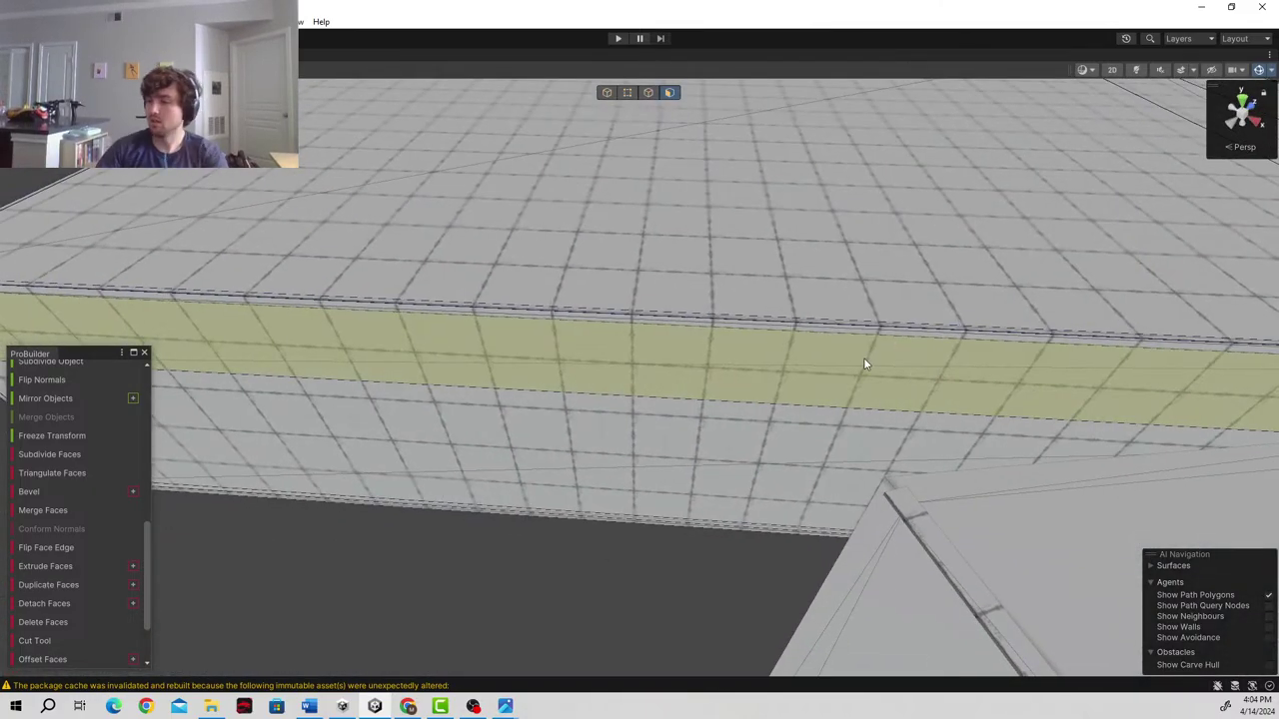
pyautogui.moveTo(505, 707)
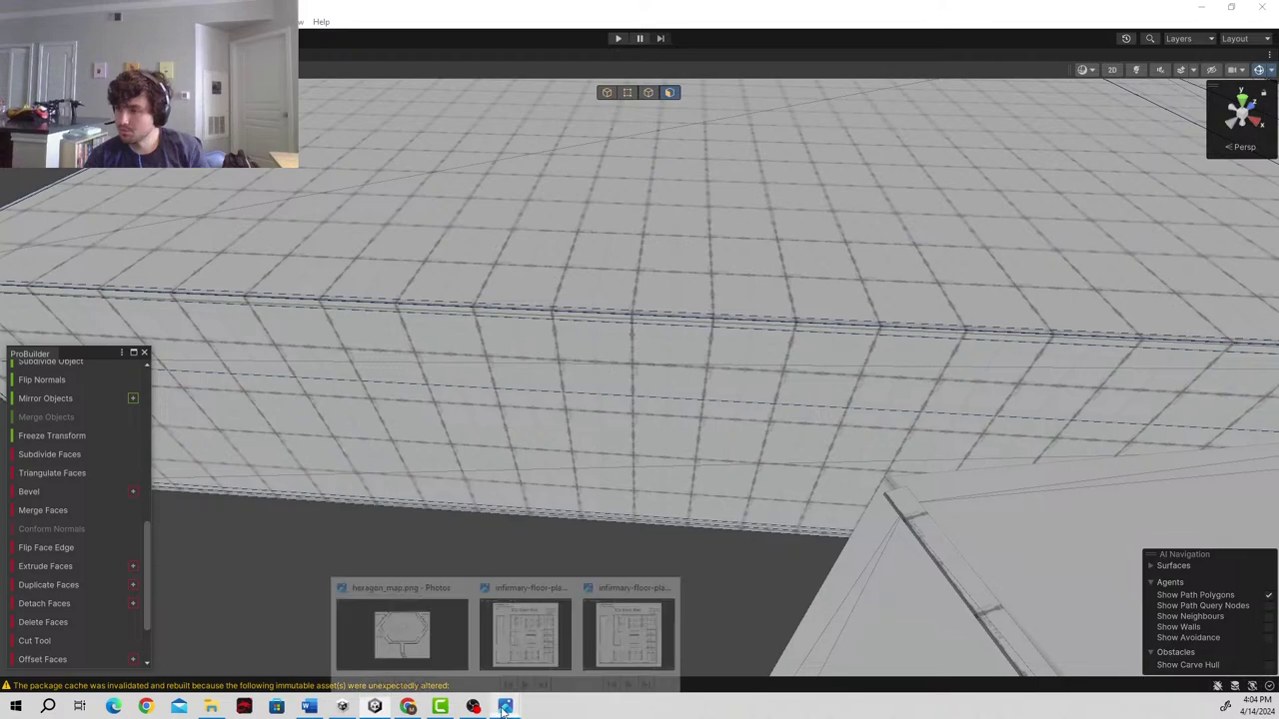
pyautogui.click(649, 641)
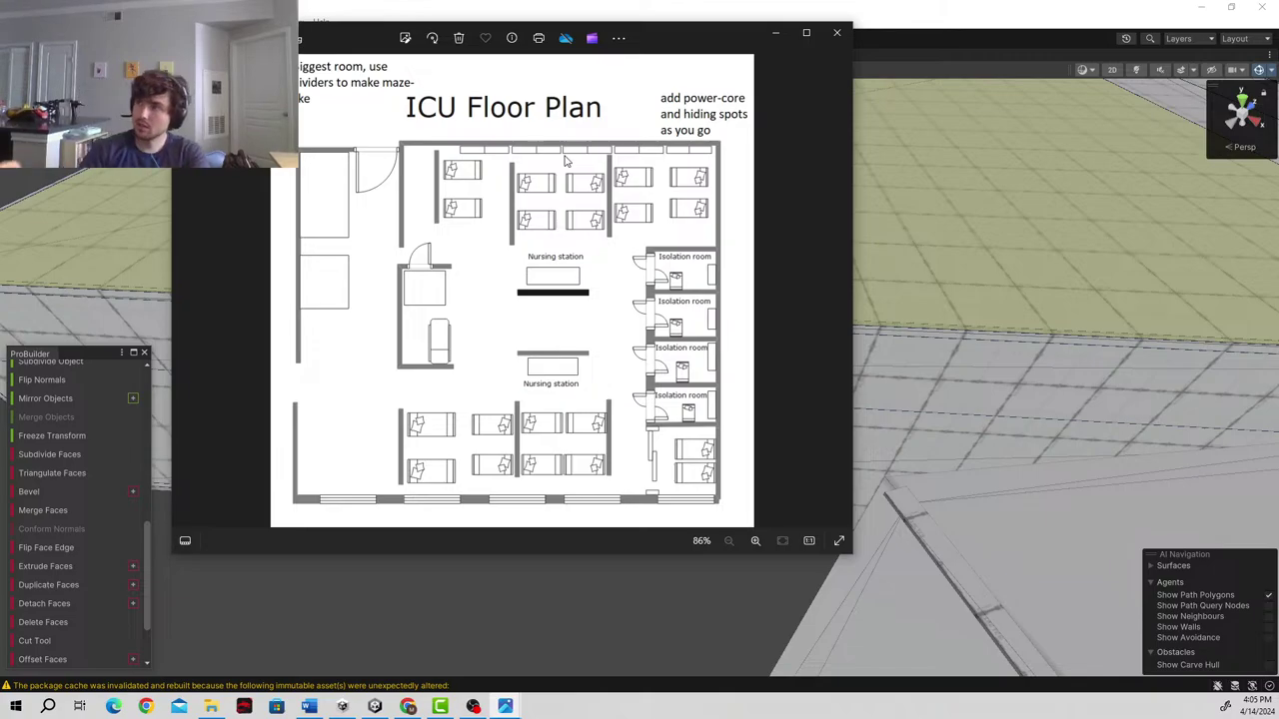
pyautogui.click(775, 32)
# - Set the Game view to Play Maximized and start play mode
pyautogui.moveTo(639, 299); pyautogui.dragTo(1119, 250, button='right')
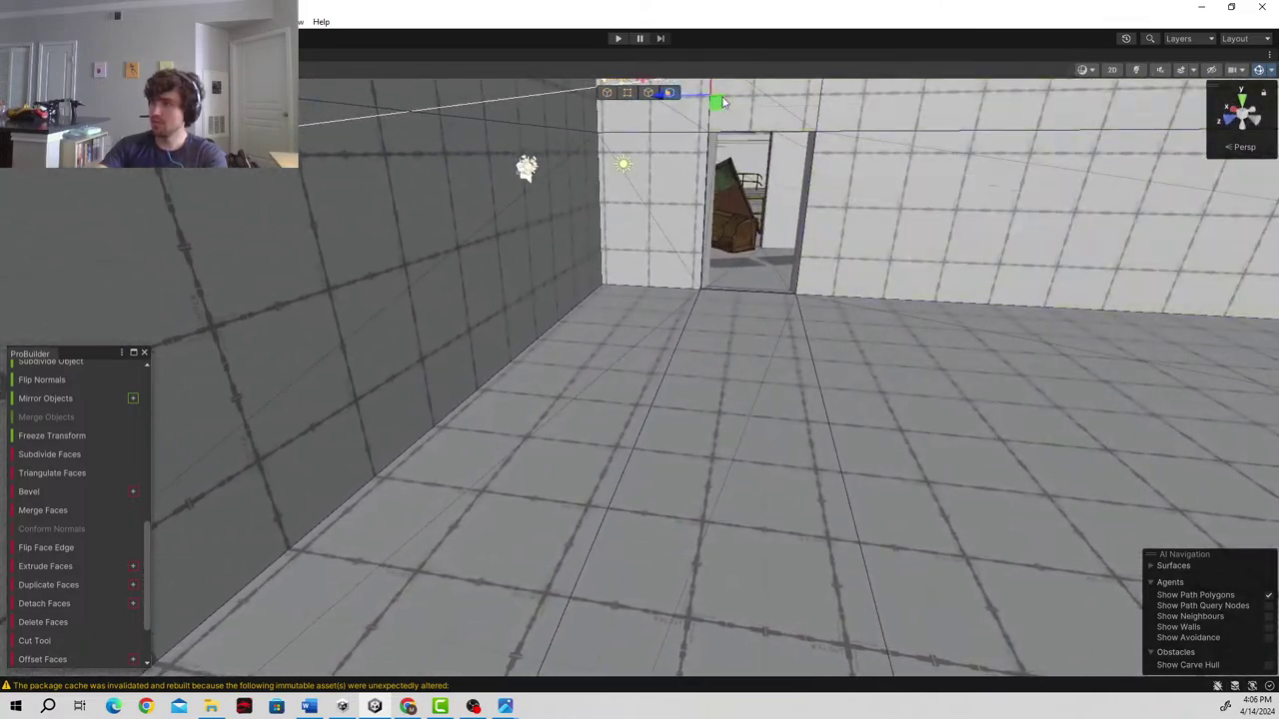
pyautogui.click(618, 38)
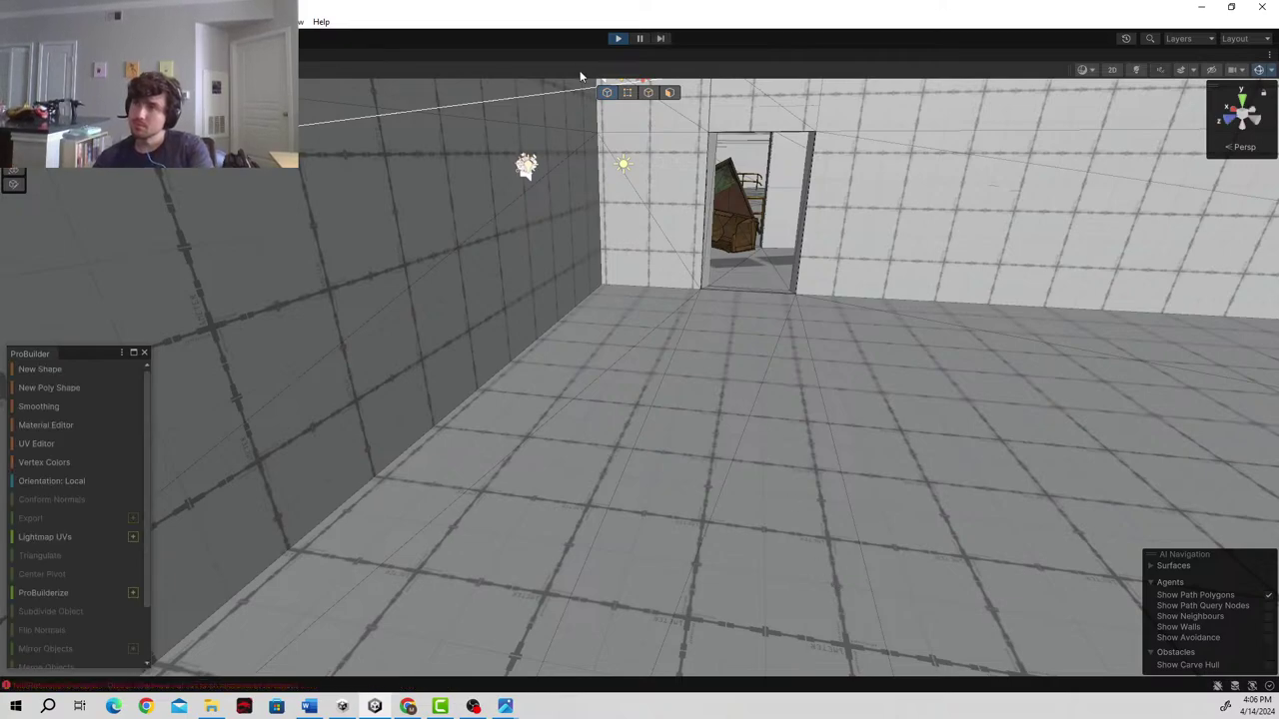
pyautogui.click(620, 40)
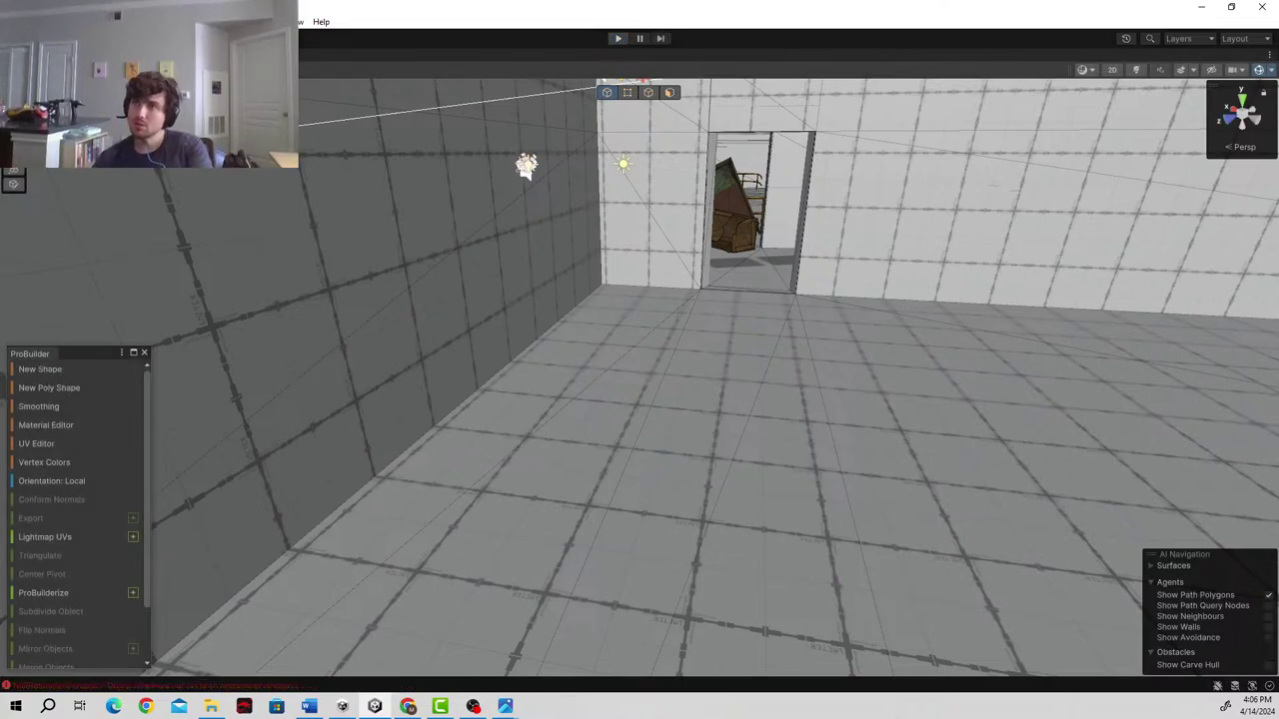
pyautogui.hotkey('shift', 'space')
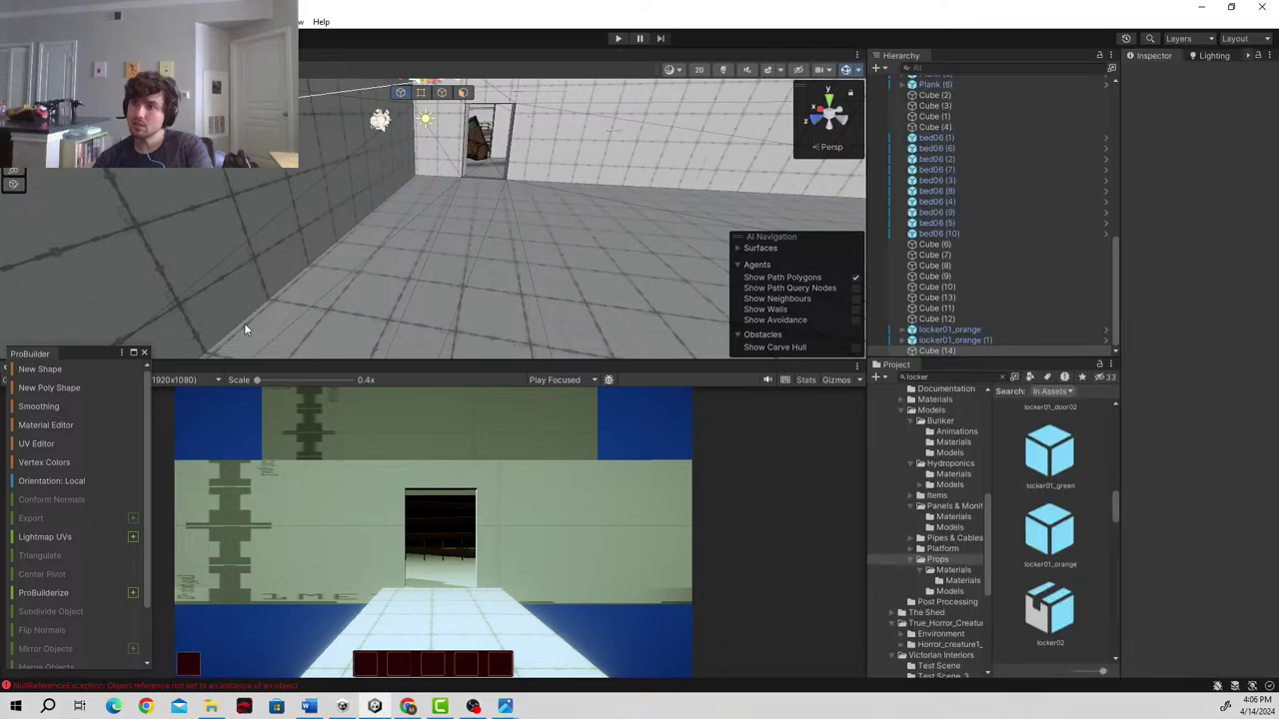
pyautogui.click(557, 380)
pyautogui.click(575, 411)
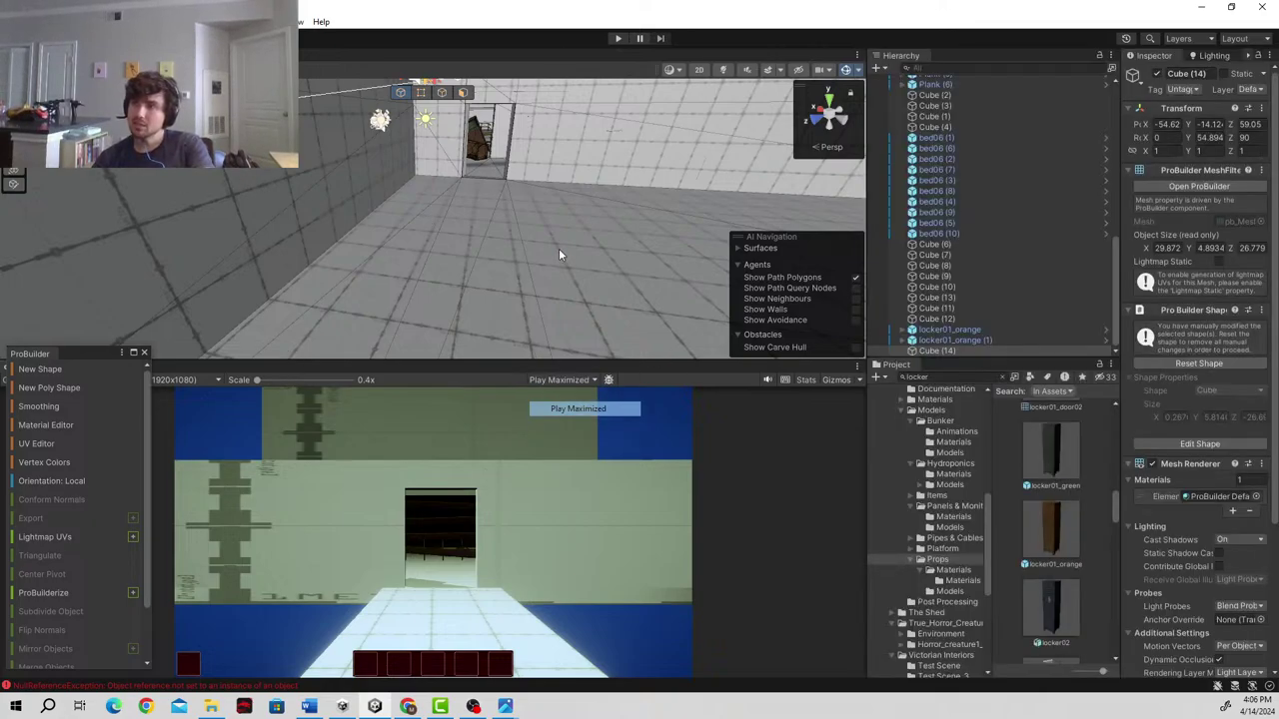
pyautogui.click(616, 39)
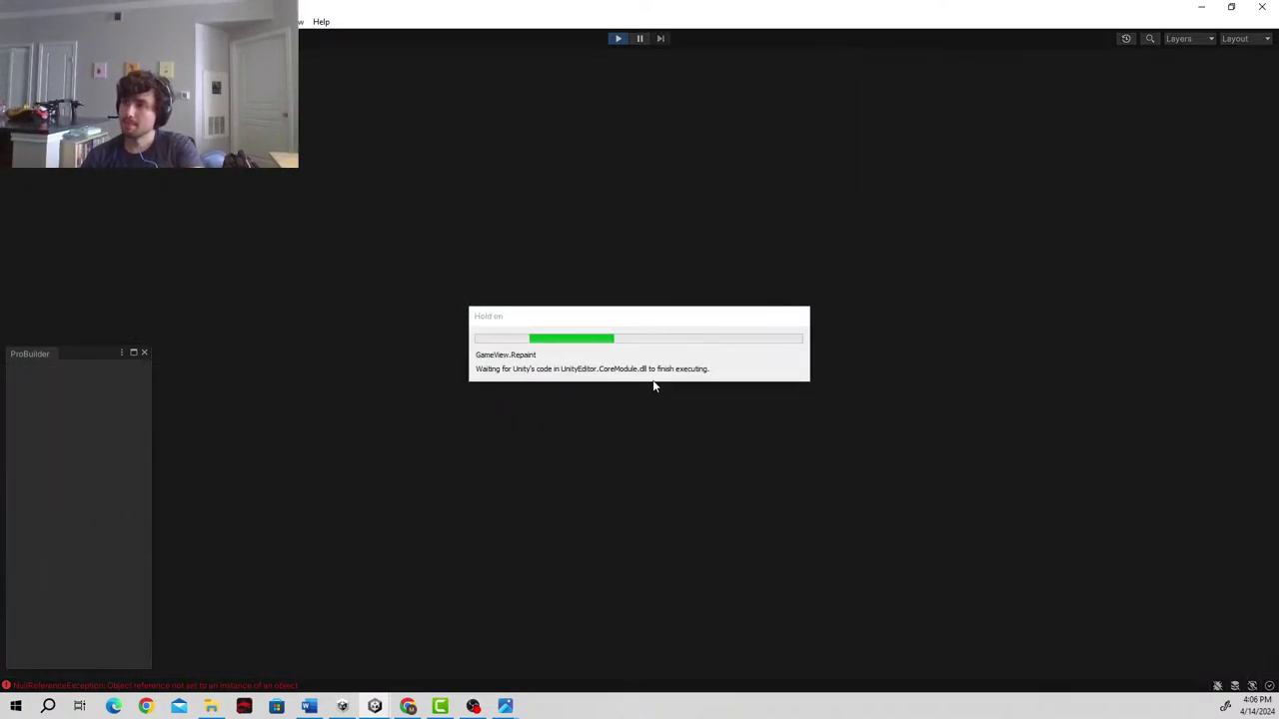
# - Walk through the hexagonal building's corridor and the new doorway to inspect the enclosed room in play mode
pyautogui.press('w')
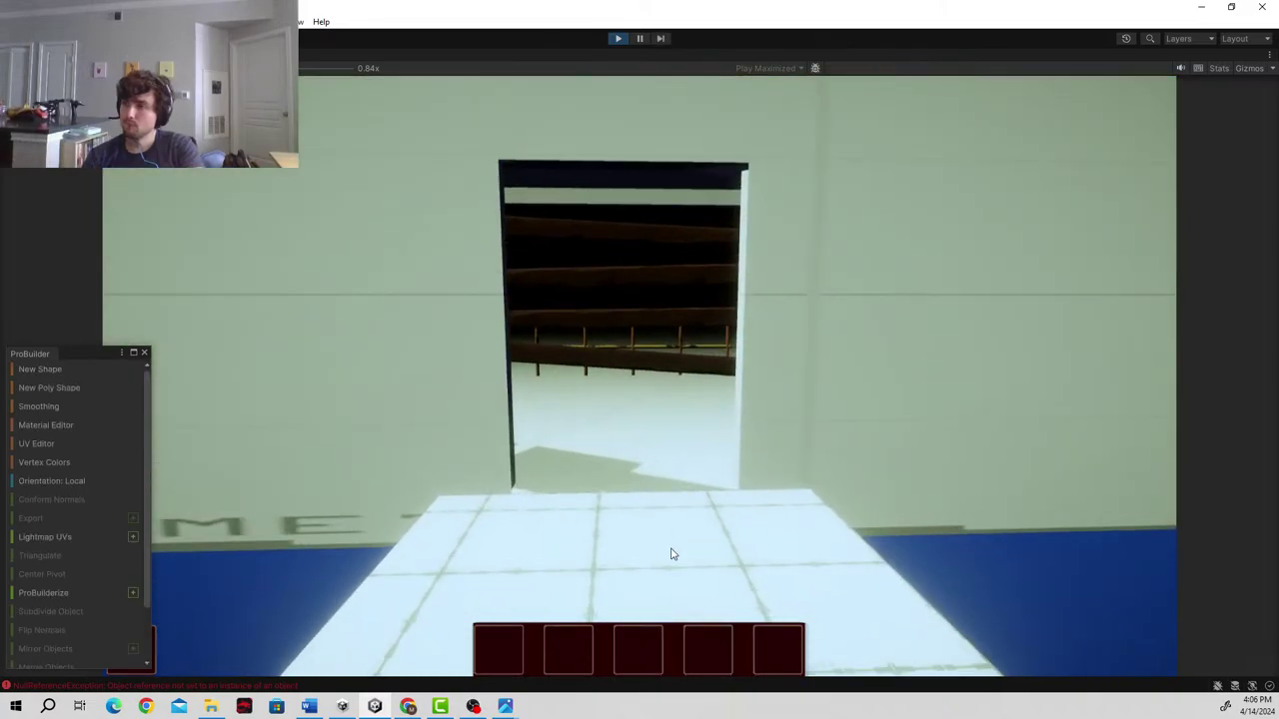
pyautogui.press('w')
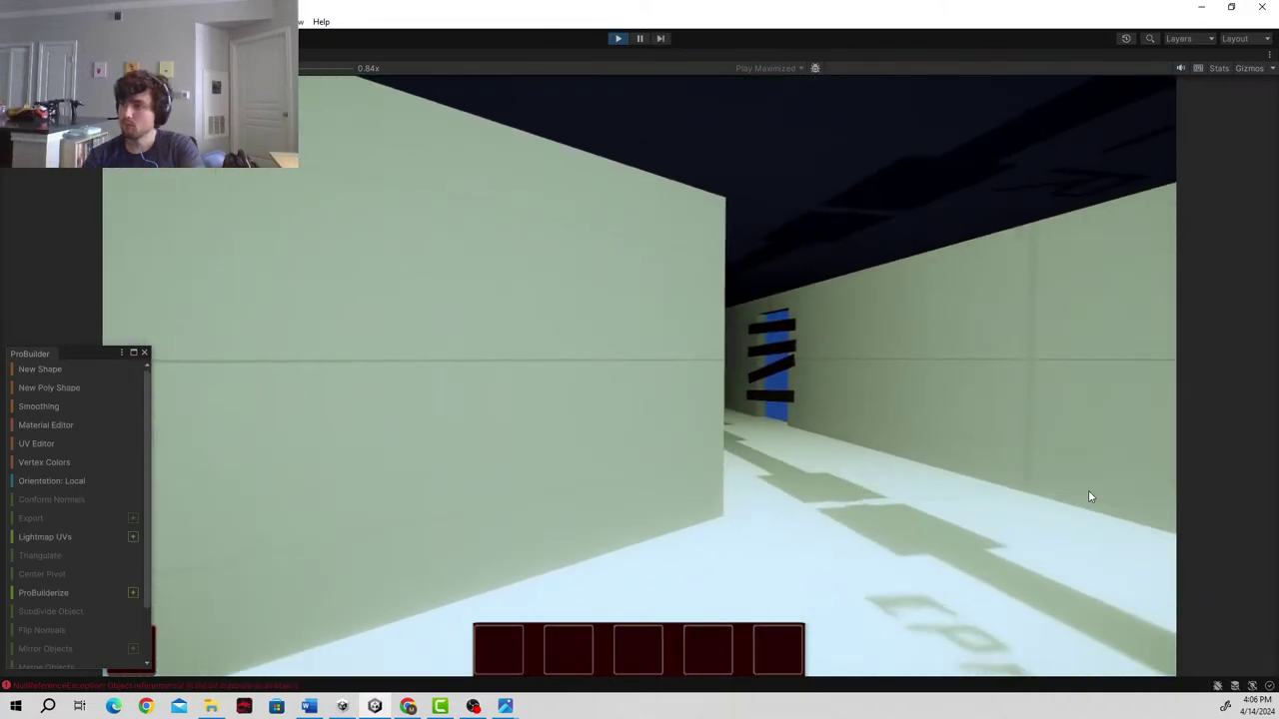
pyautogui.press('w')
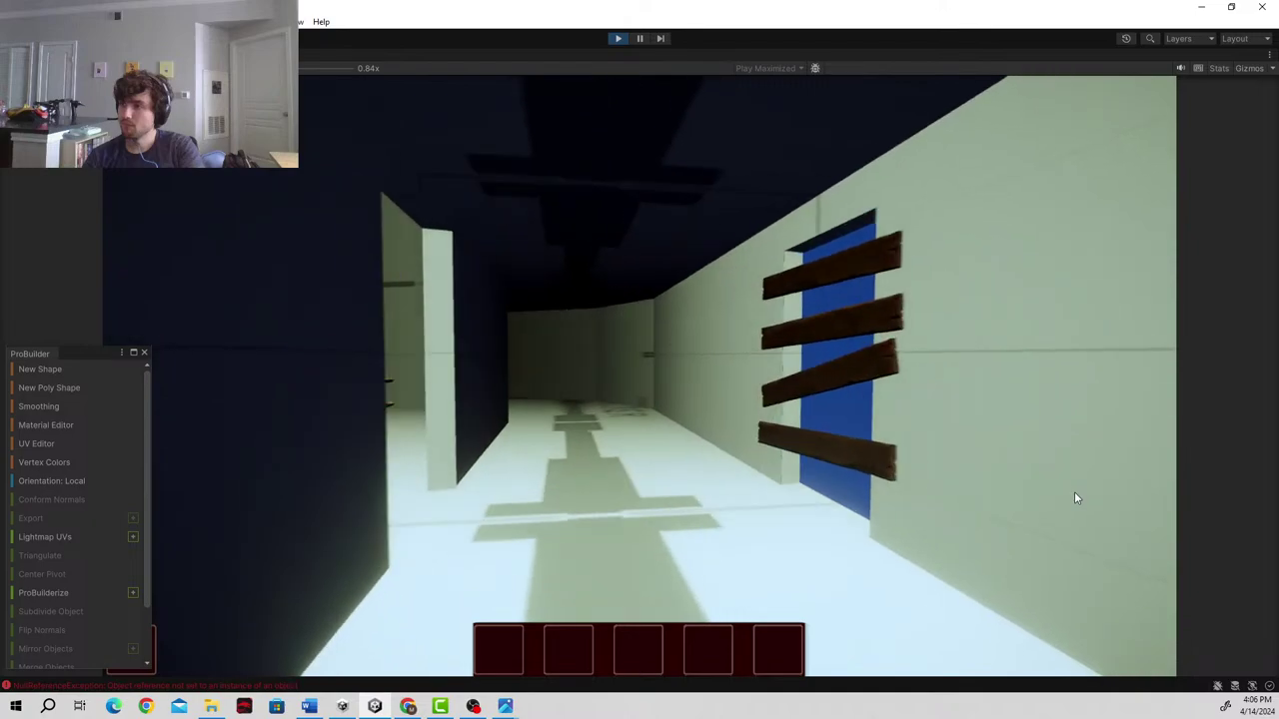
pyautogui.press('w')
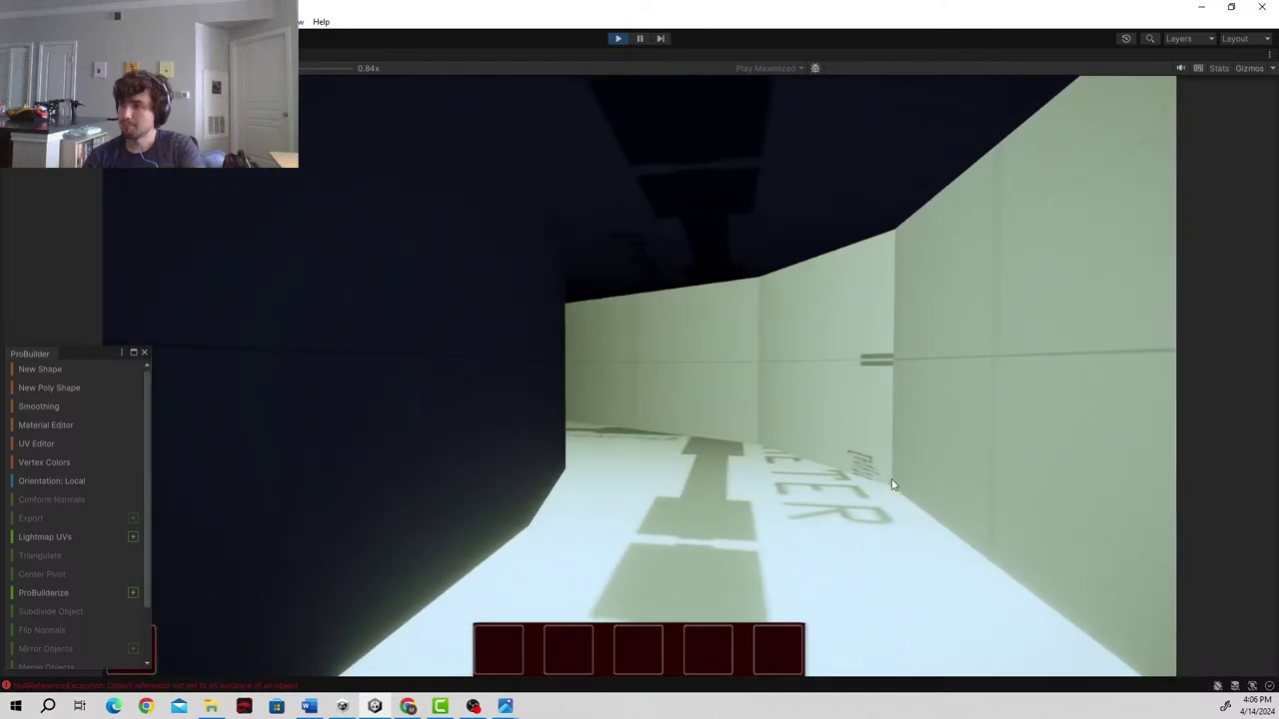
pyautogui.press('w')
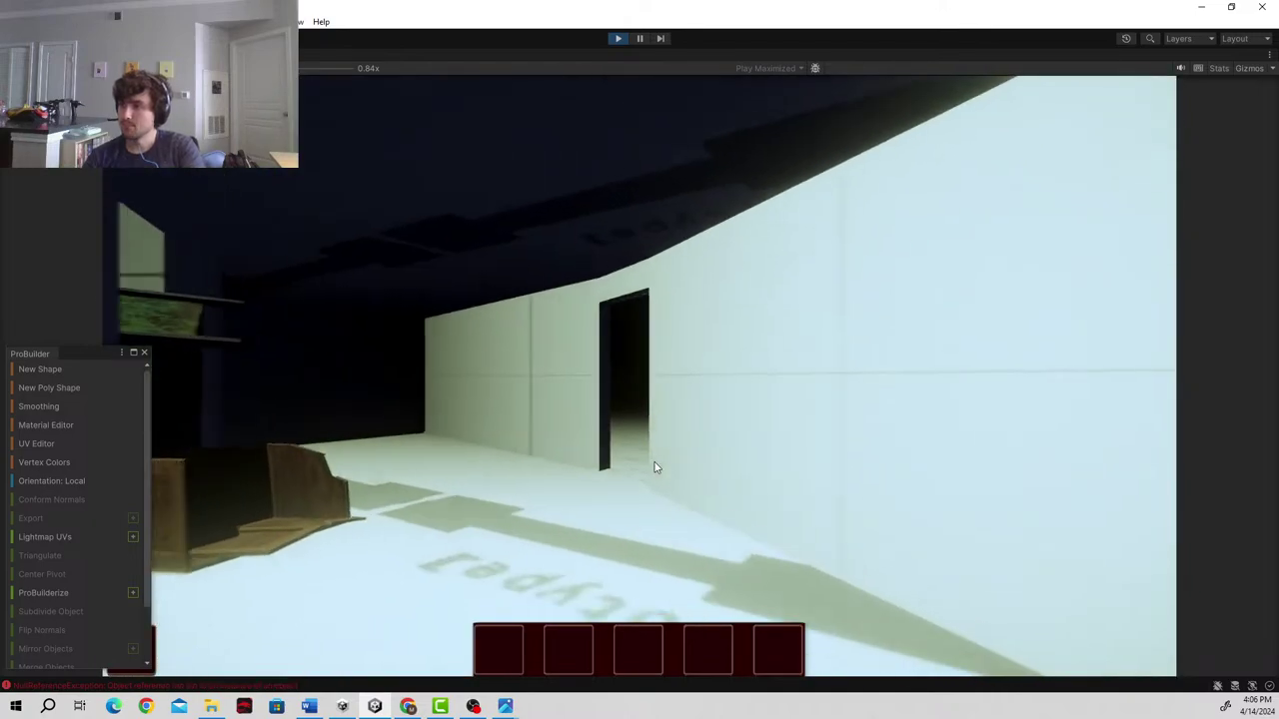
pyautogui.press('w')
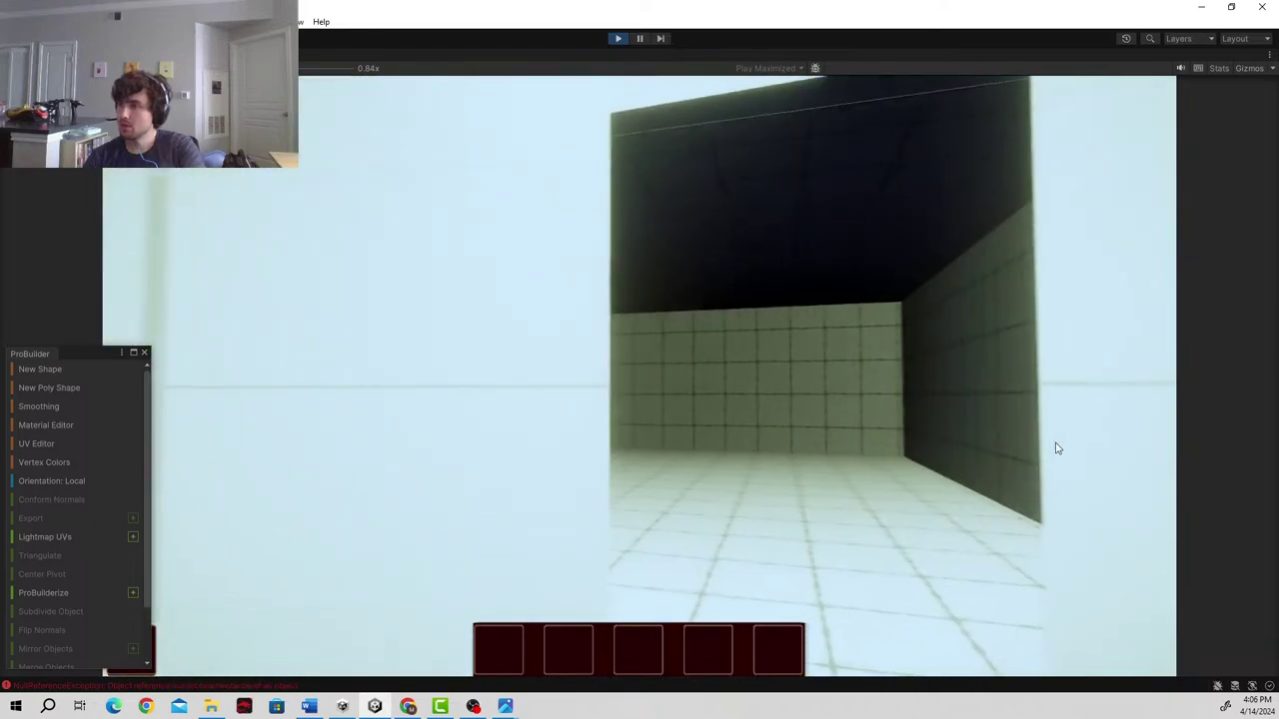
pyautogui.press('w')
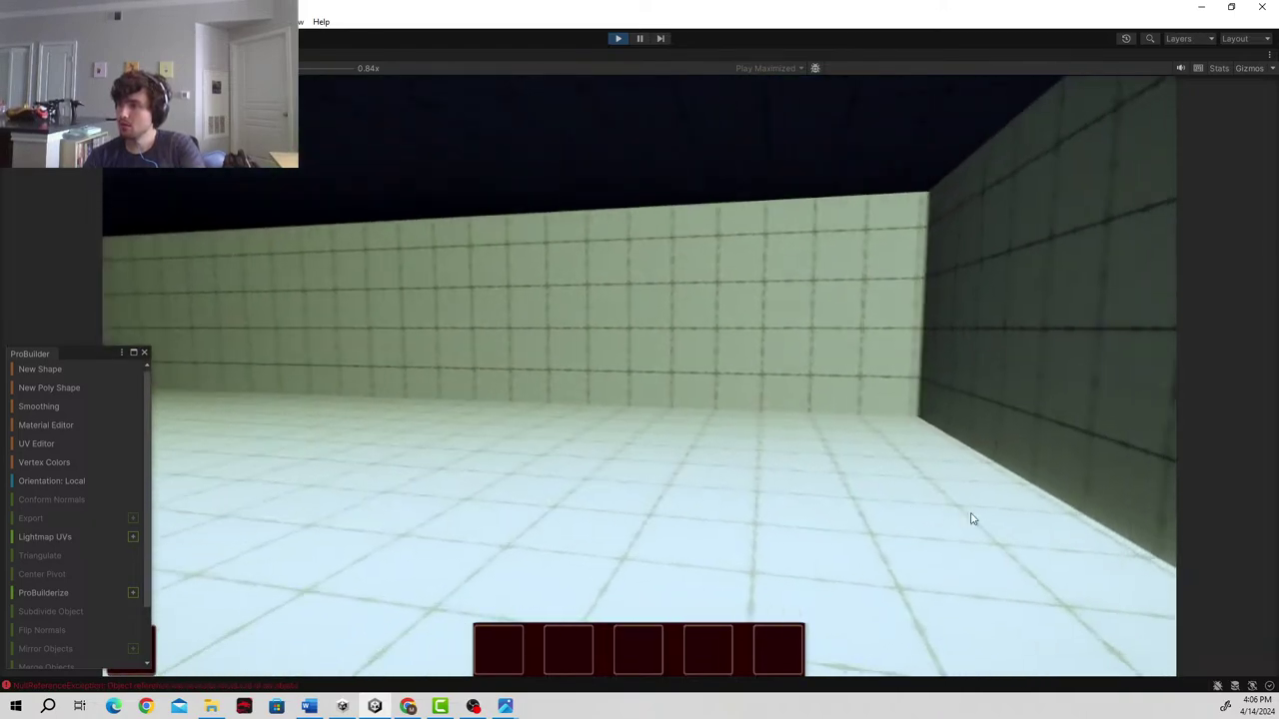
pyautogui.press('w')
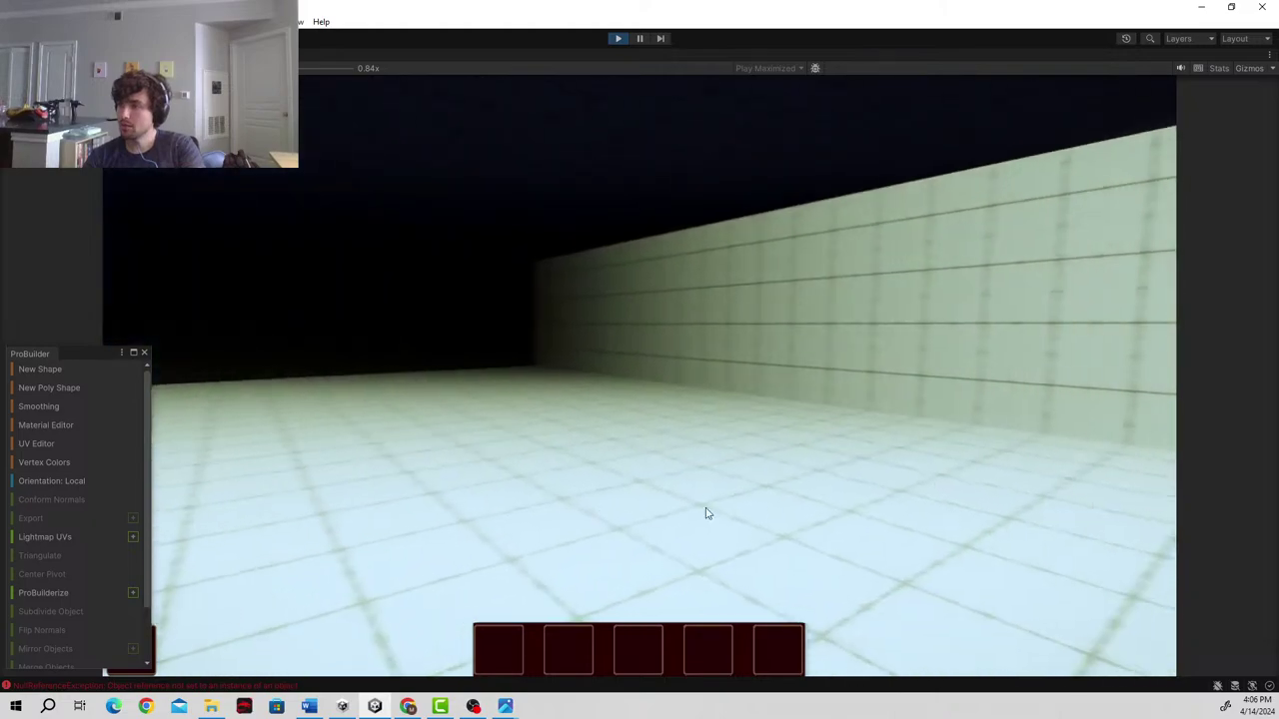
pyautogui.press('w')
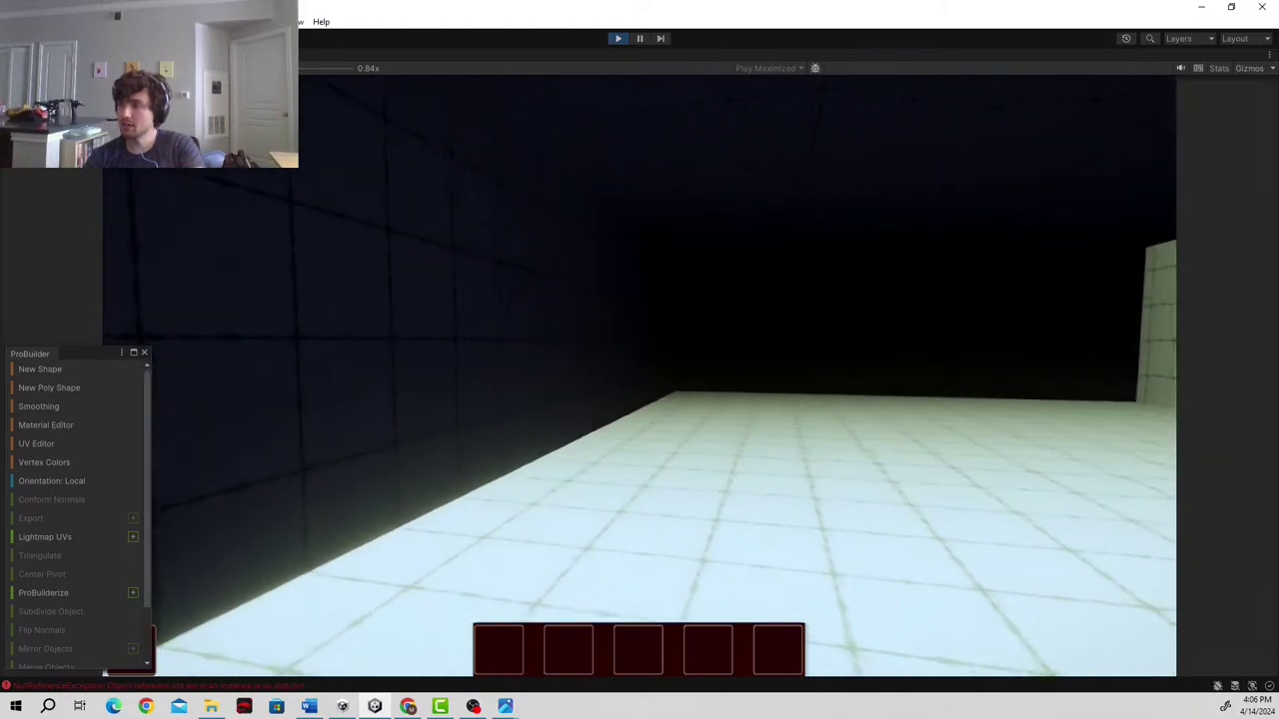
# - Walk around the enclosed room in play mode to inspect its walls and ceiling, and stop the playtest
pyautogui.press('w')
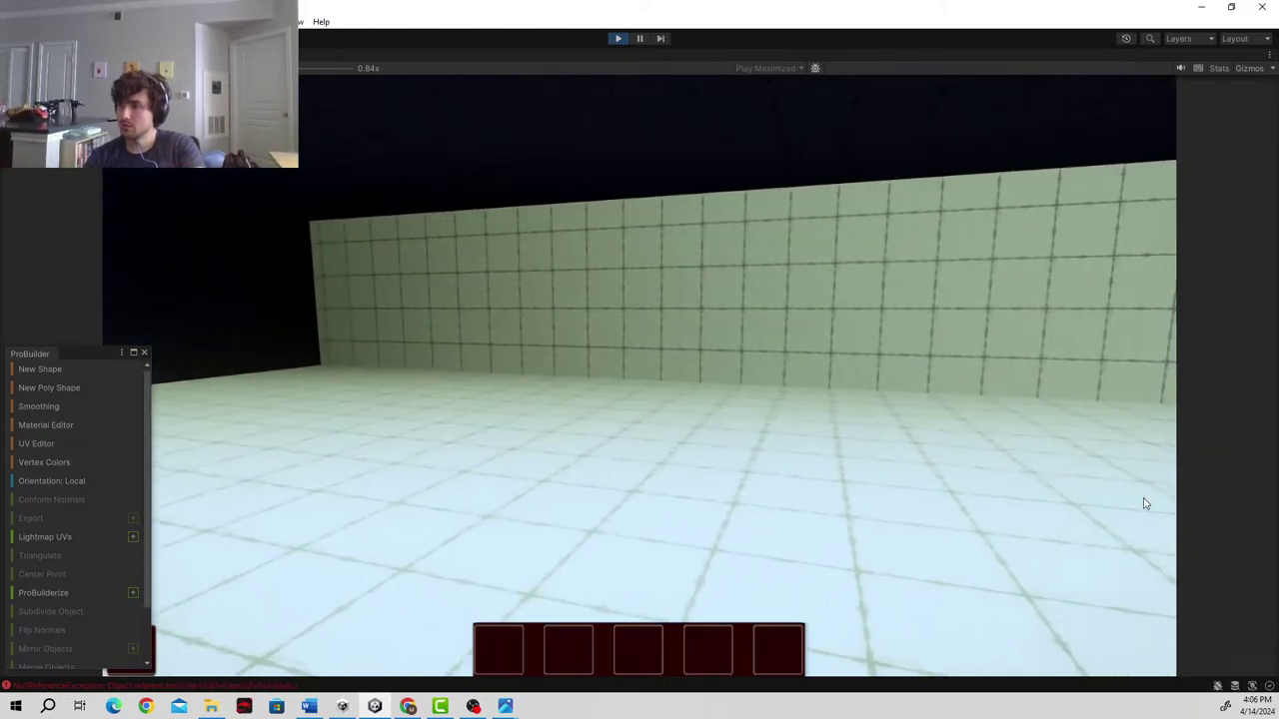
pyautogui.press('w')
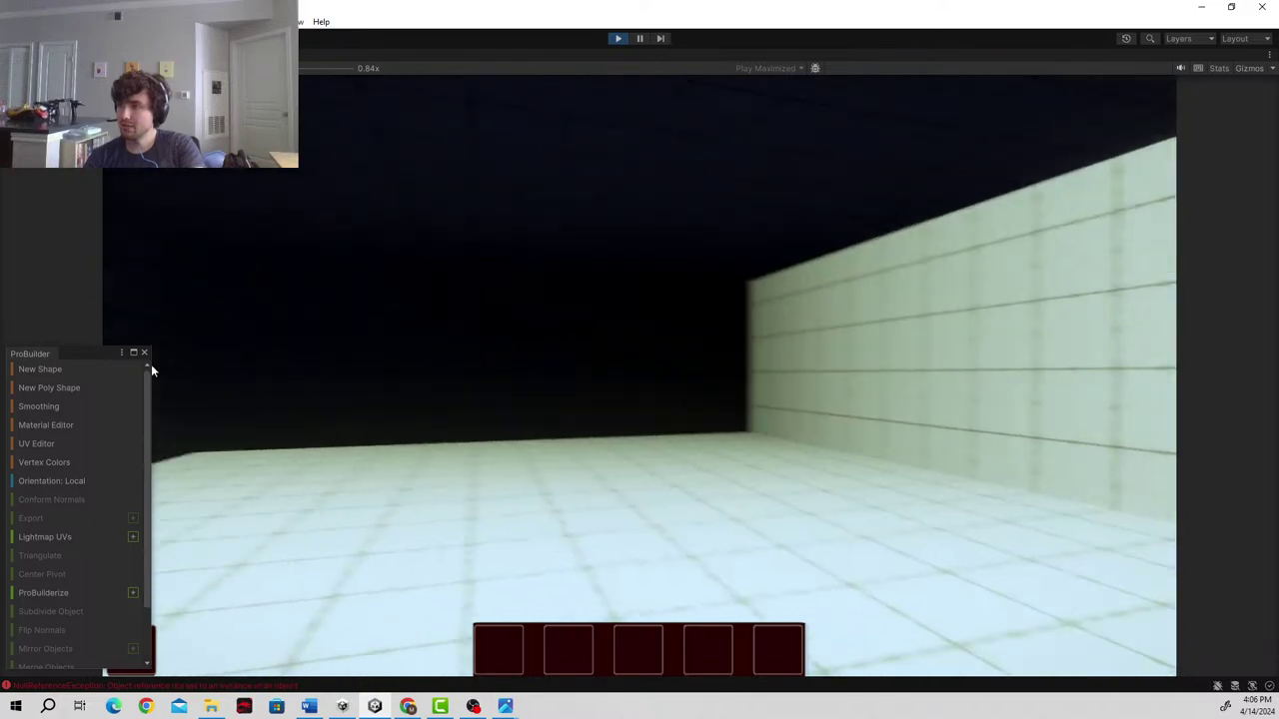
pyautogui.press('w')
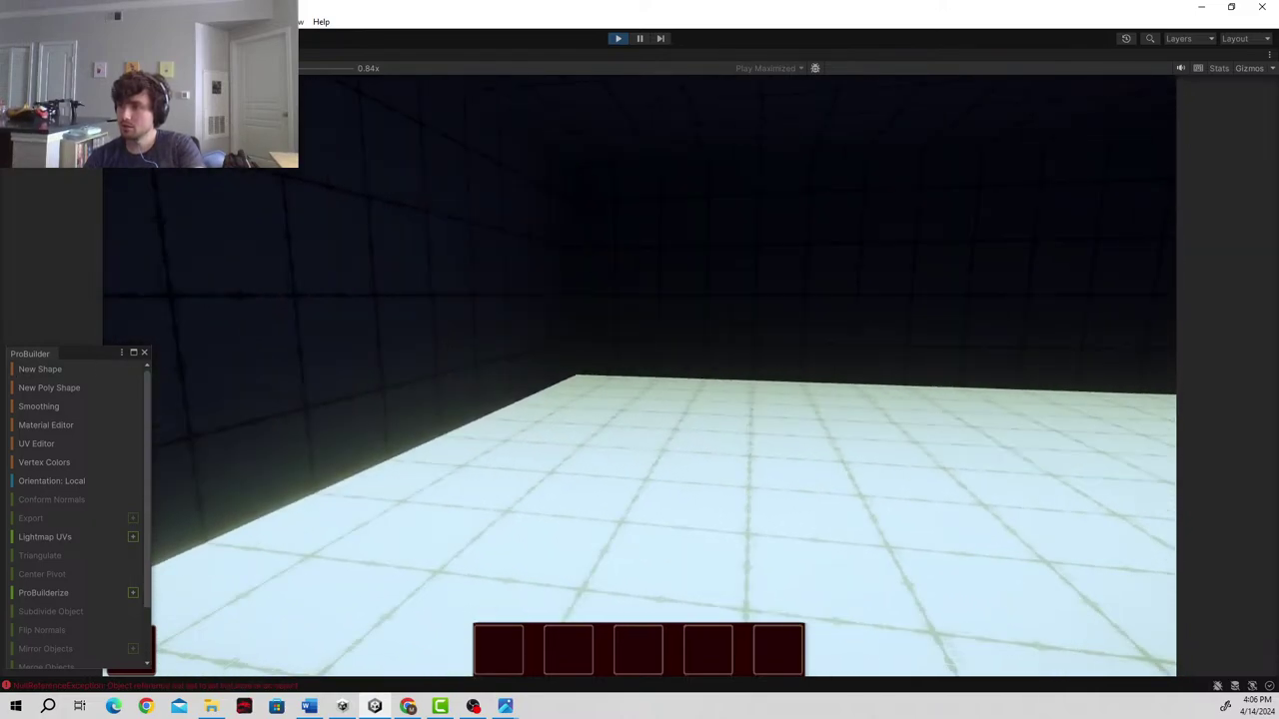
pyautogui.press('w')
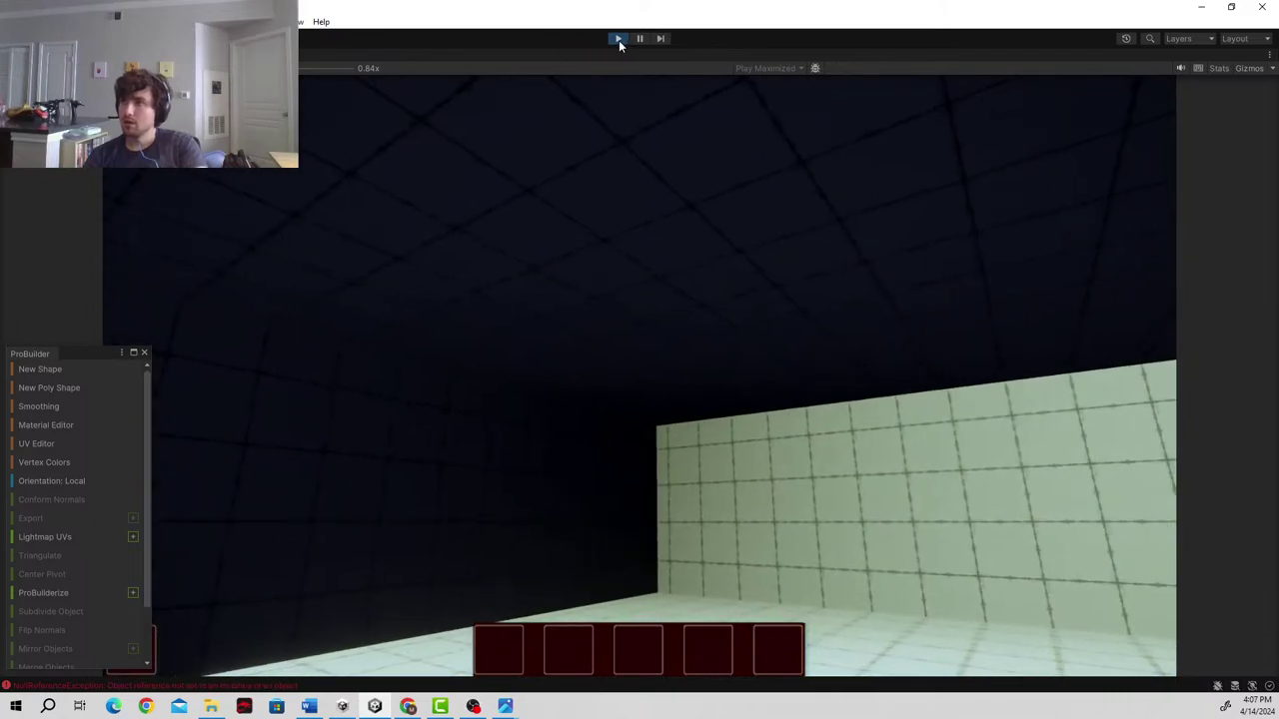
pyautogui.click(618, 41)
pyautogui.hotkey('shift', 'space')
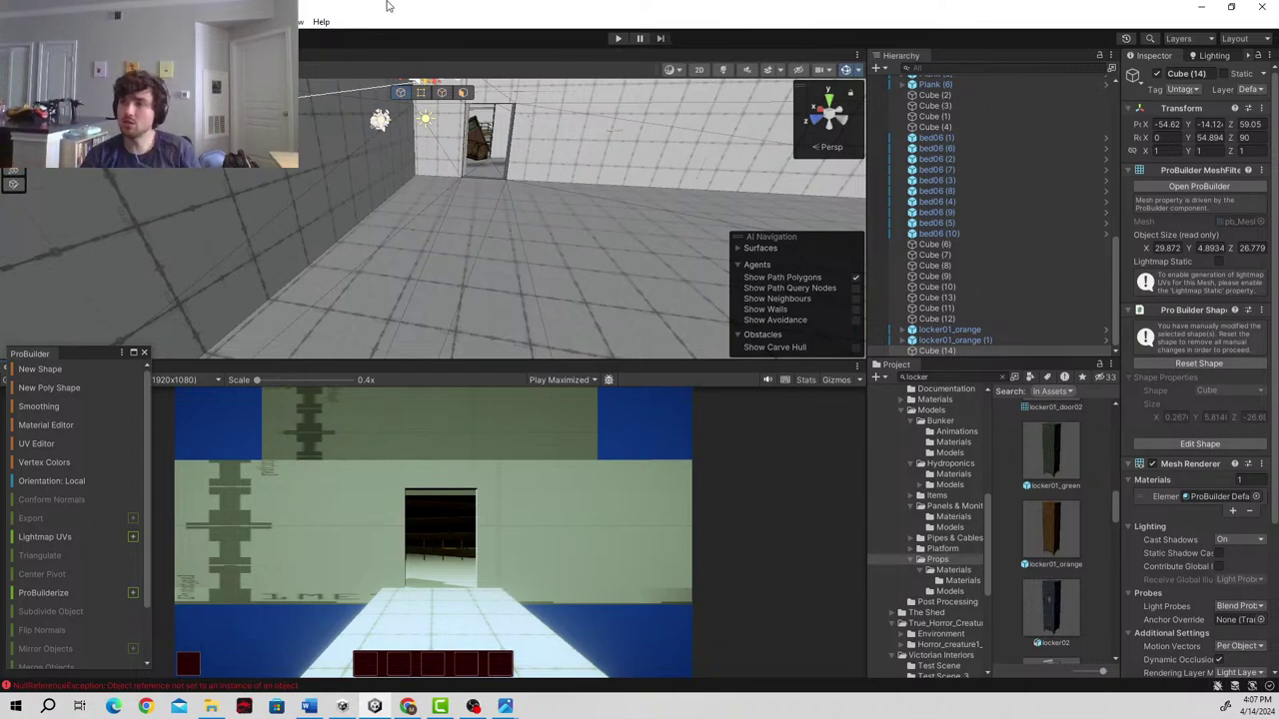
# - Preview the infirmary floor plan and examine the room's interior around the doorway for placing an inner wall
pyautogui.moveTo(382, 175); pyautogui.dragTo(579, 260, button='right')
pyautogui.press('w')
pyautogui.moveTo(504, 706)
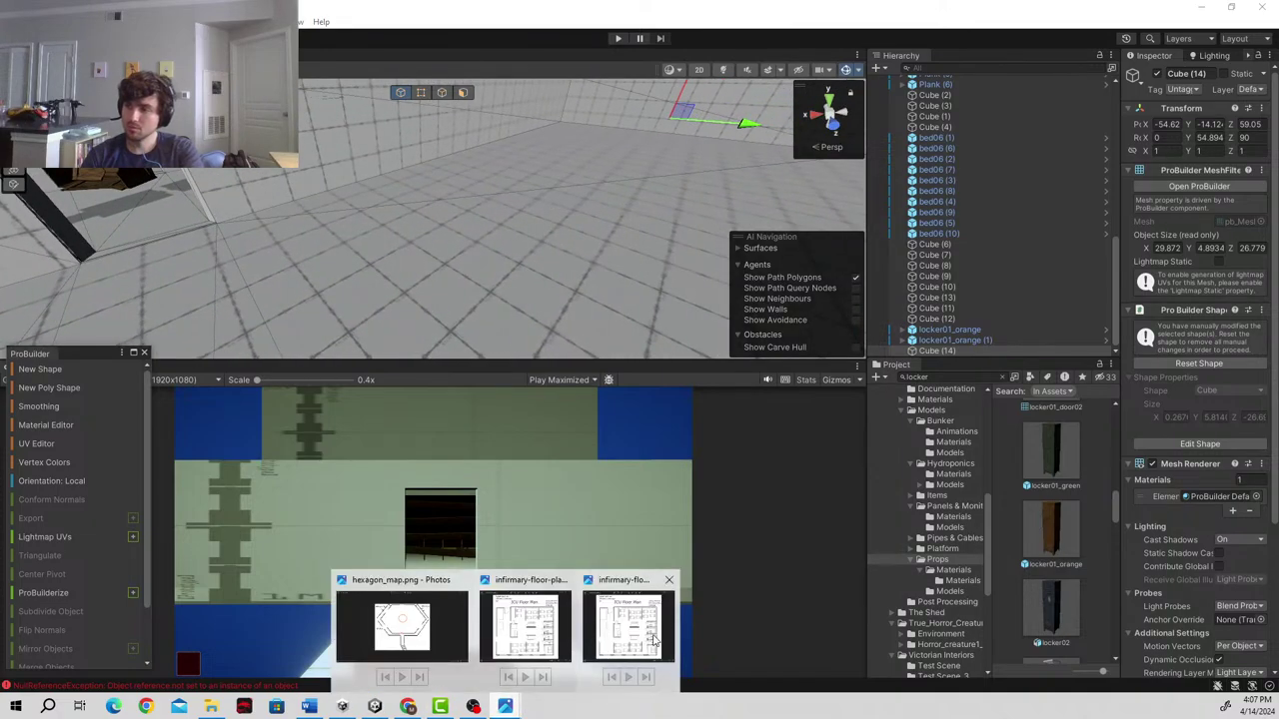
pyautogui.moveTo(654, 640)
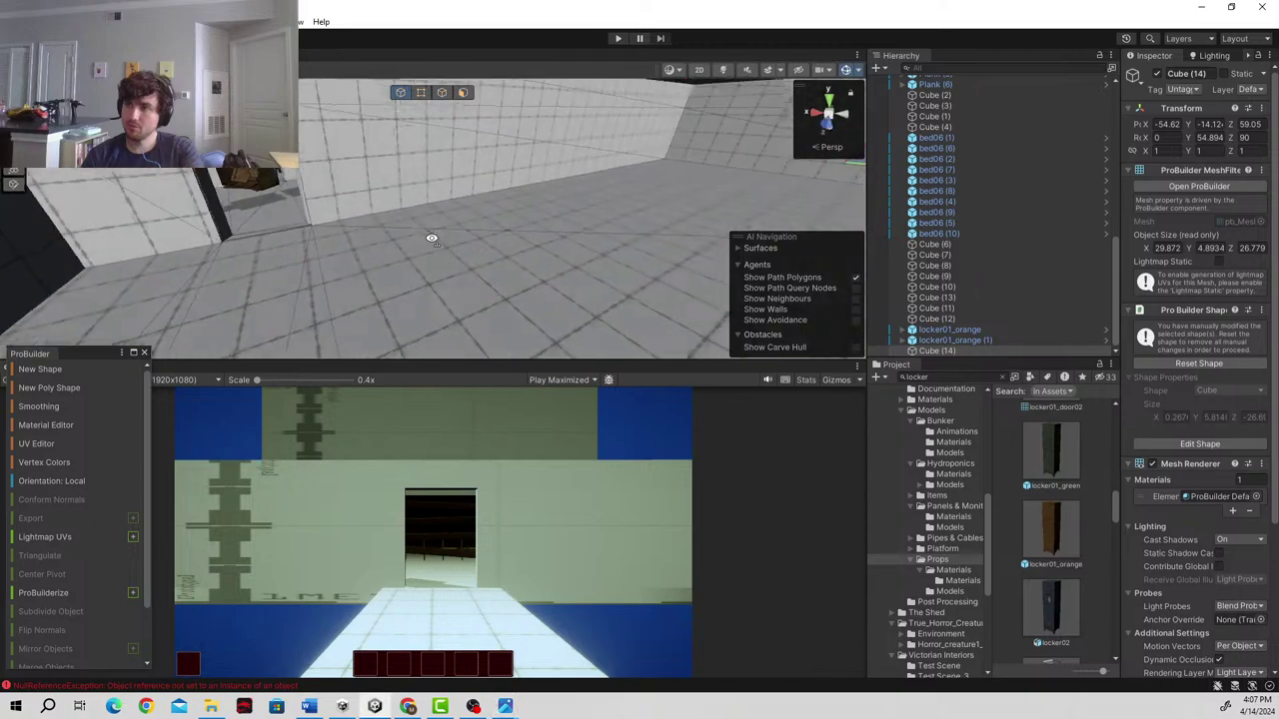
pyautogui.moveTo(431, 237); pyautogui.dragTo(461, 91, button='right')
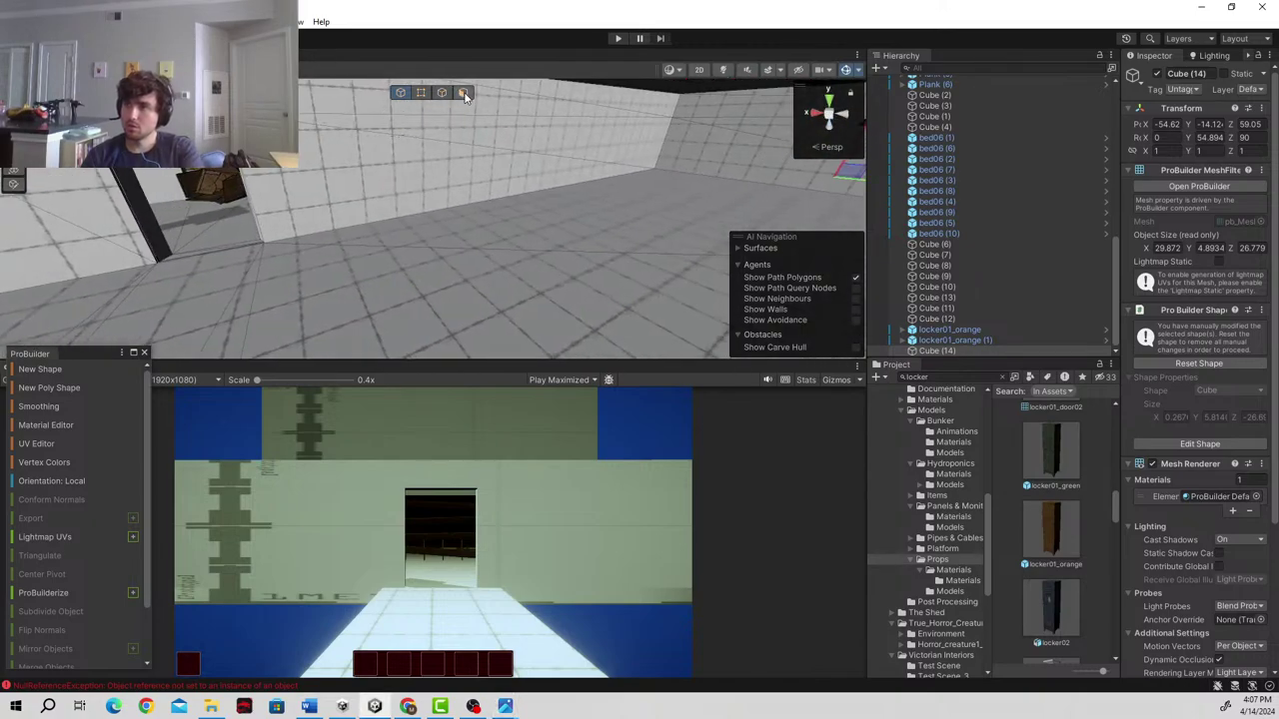
pyautogui.moveTo(438, 145); pyautogui.dragTo(379, 254, button='right')
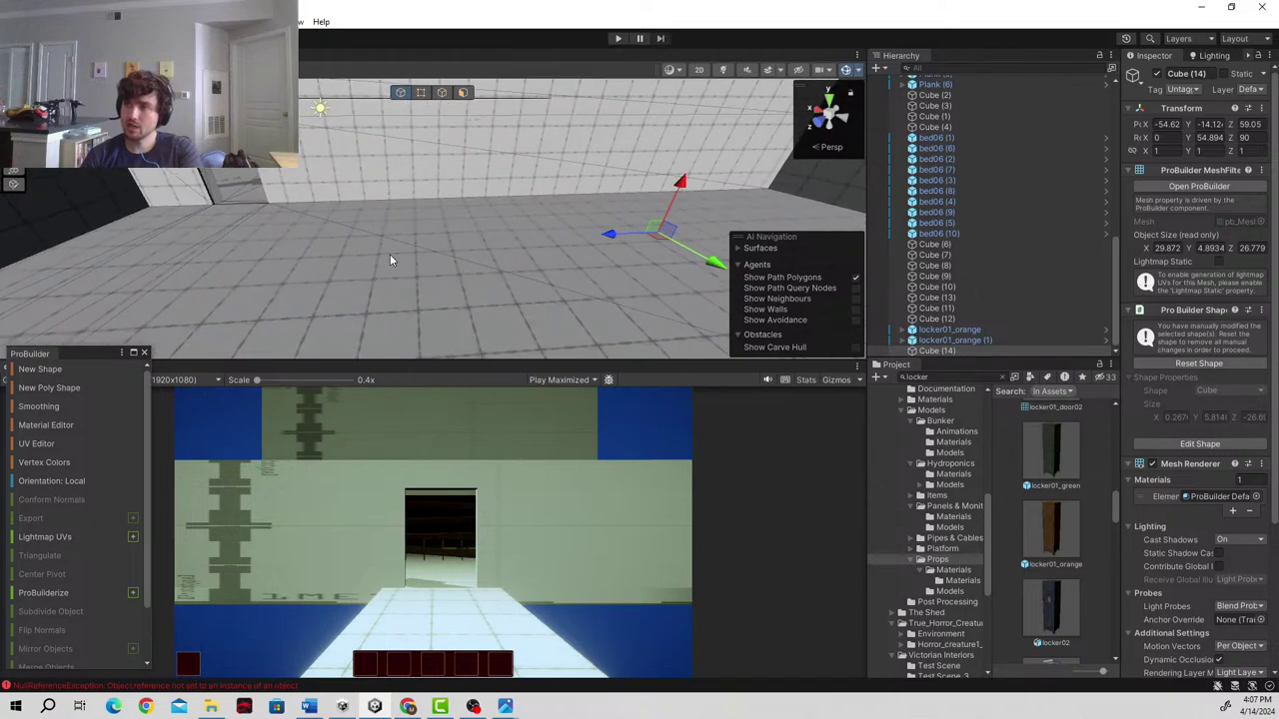
pyautogui.moveTo(379, 198); pyautogui.dragTo(504, 170, button='right')
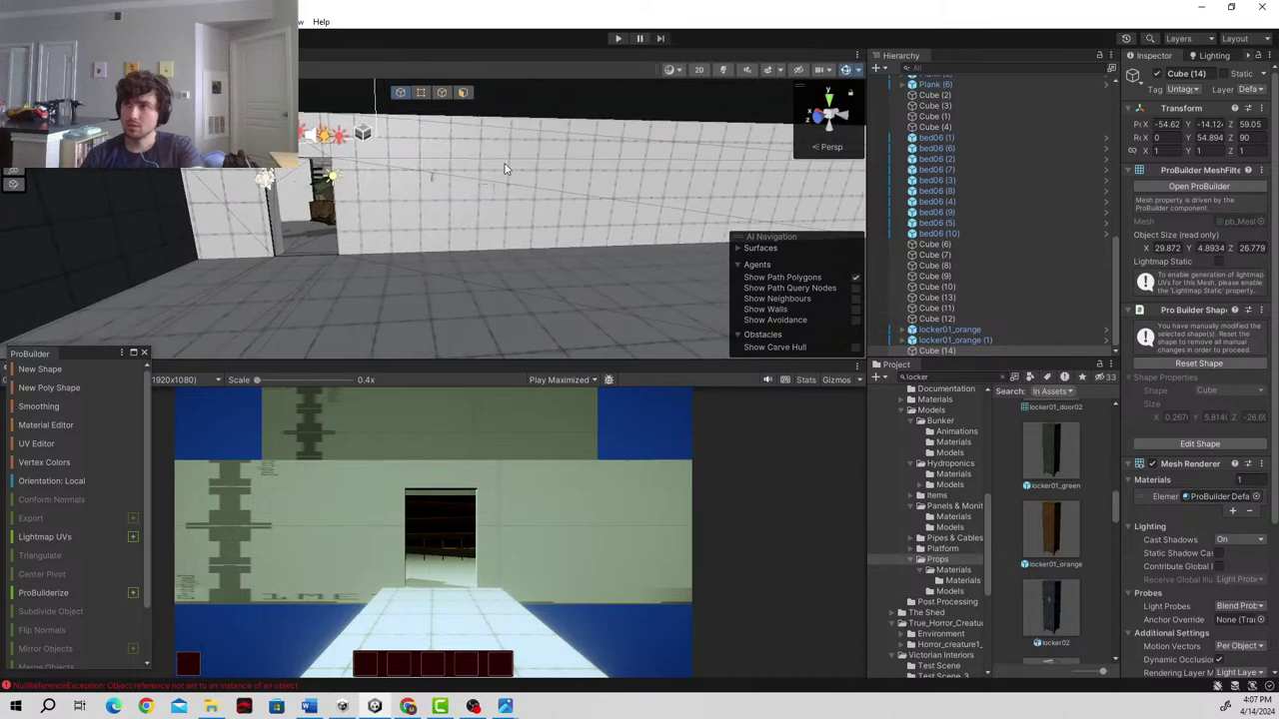
# - Draw a thin upright ProBuilder cube on top of the room near the doorway, about 6.62 × 3.57 × 0.14
pyautogui.hotkey('shift', 'space')
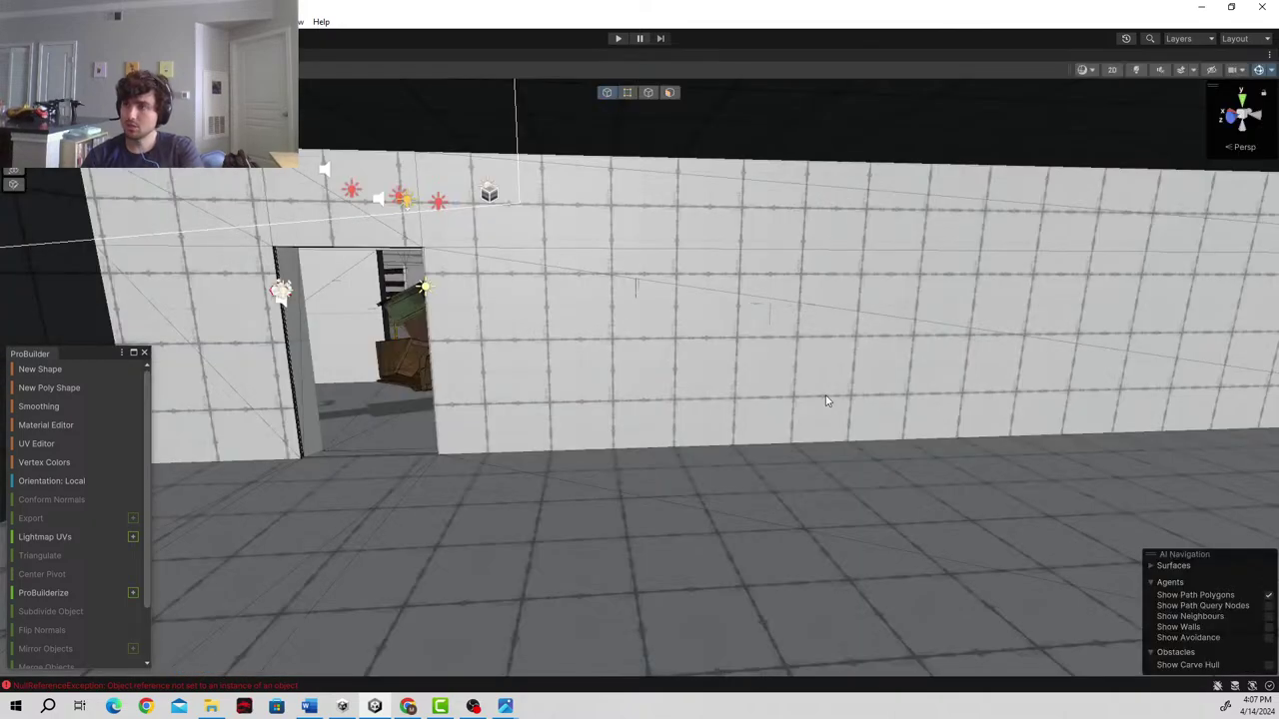
pyautogui.click(60, 368)
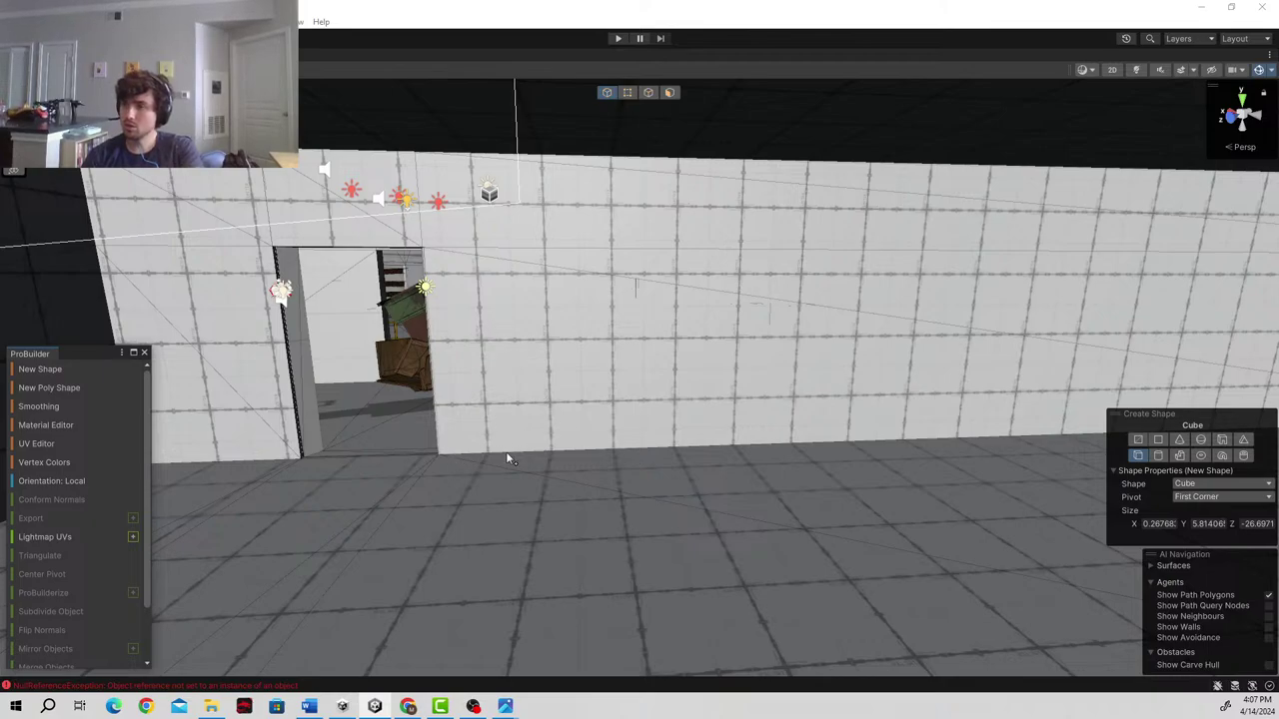
pyautogui.moveTo(959, 605); pyautogui.dragTo(672, 523, button='right')
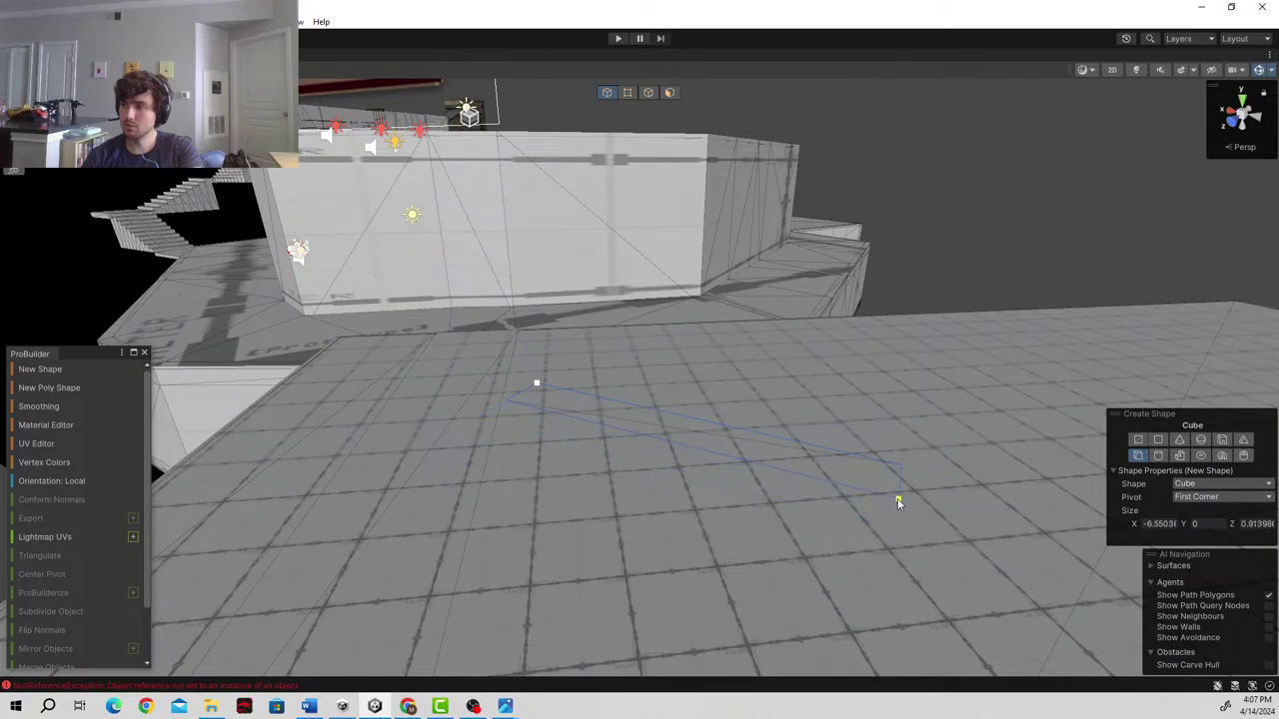
pyautogui.moveTo(898, 502); pyautogui.dragTo(905, 474)
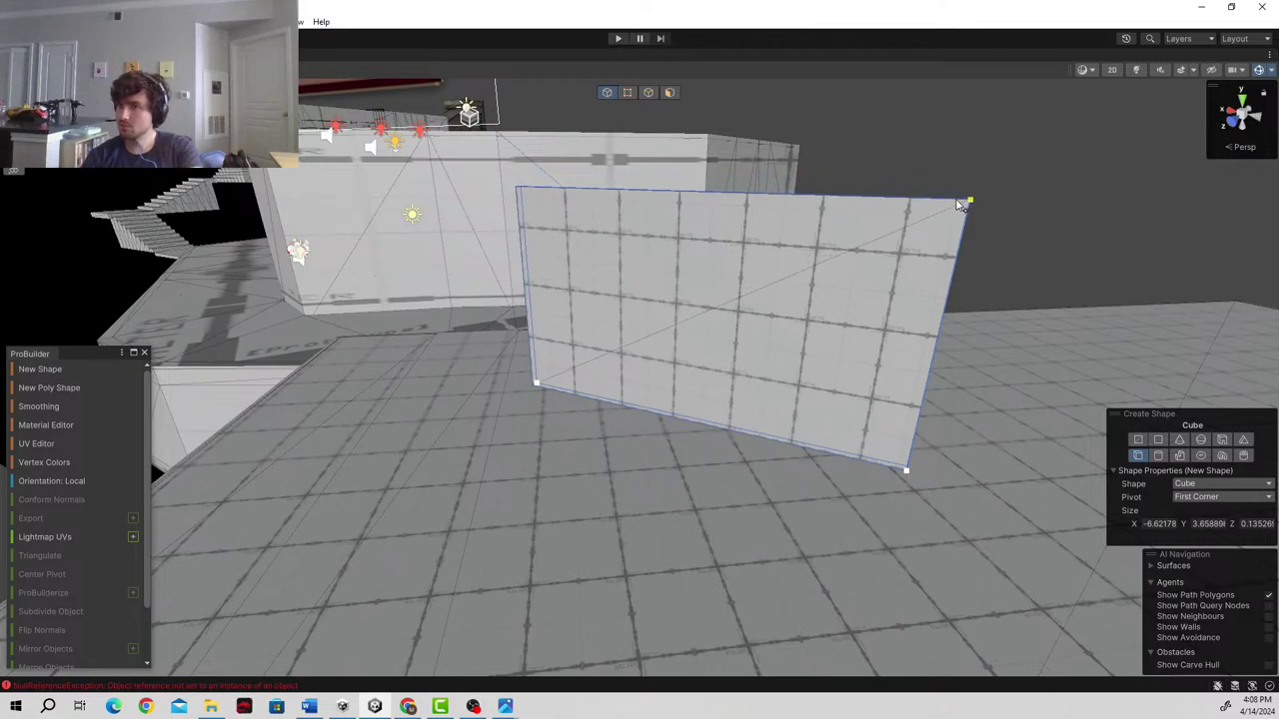
pyautogui.click(954, 211)
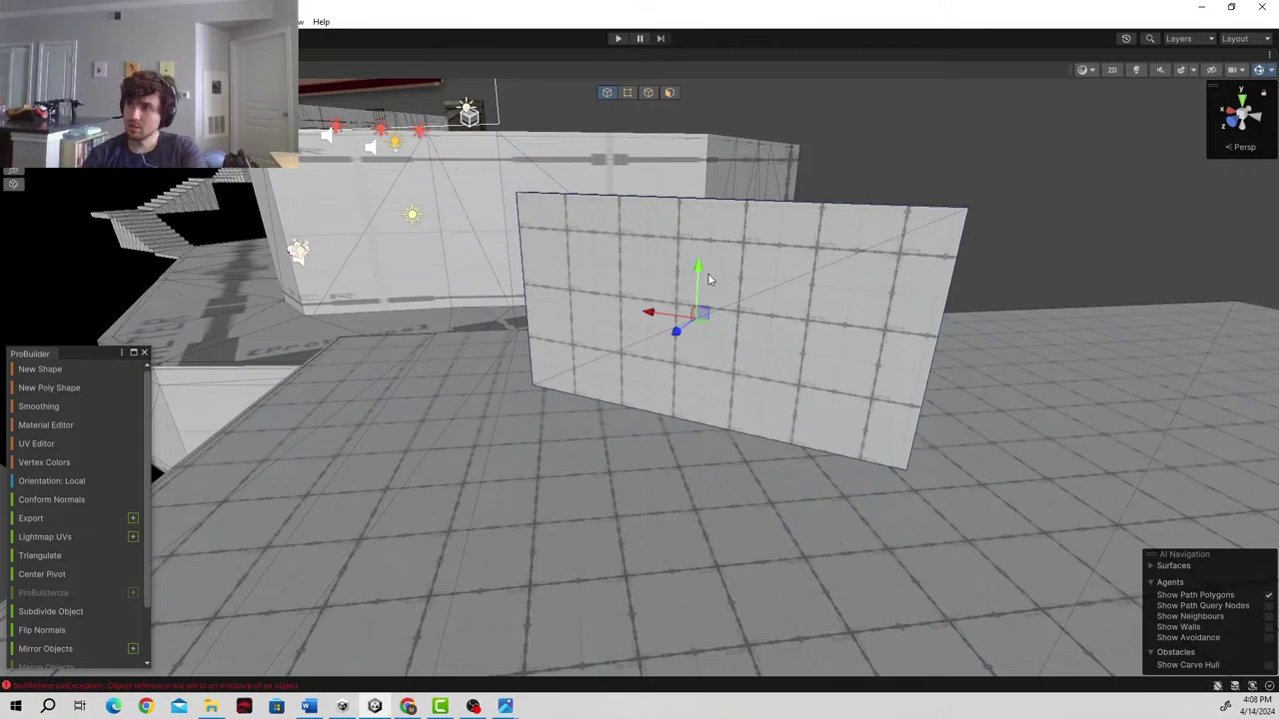
# - Lower the new wall panel through the ceiling into the room, beside the doorway
pyautogui.moveTo(700, 267); pyautogui.dragTo(718, 455)
pyautogui.moveTo(718, 456); pyautogui.dragTo(726, 340, button='right')
pyautogui.press('w')
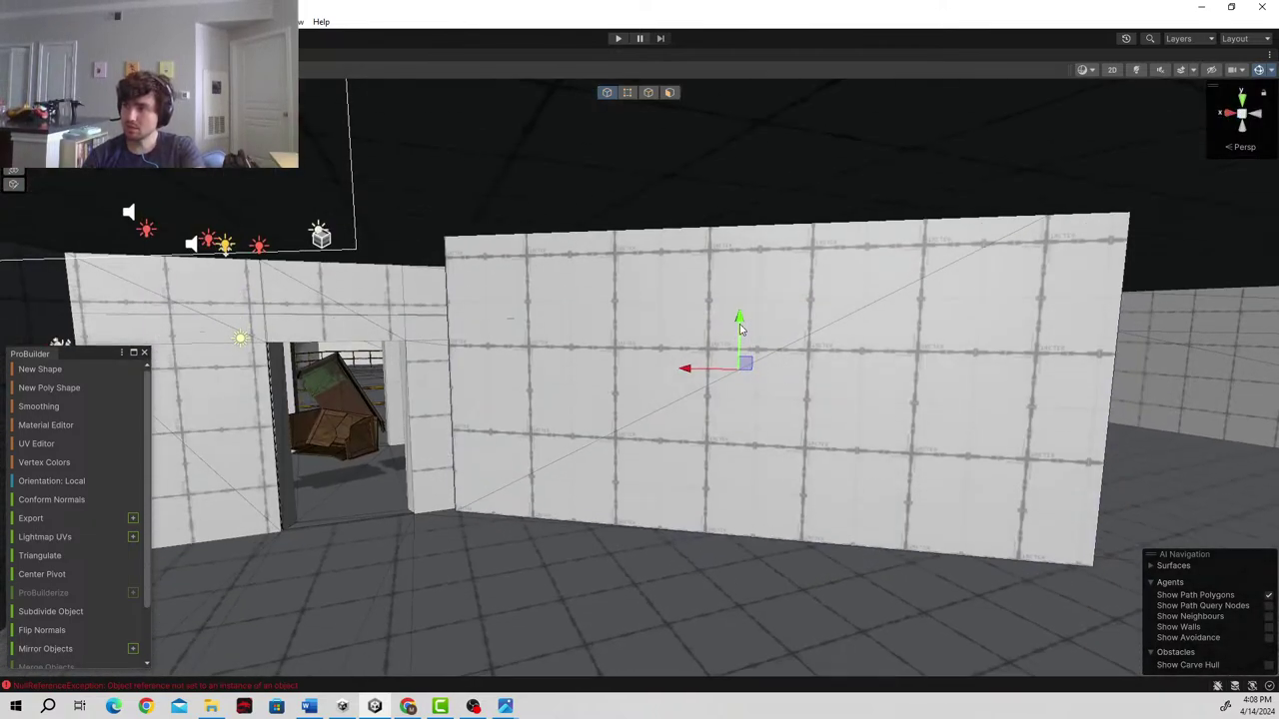
pyautogui.moveTo(740, 328); pyautogui.dragTo(740, 448)
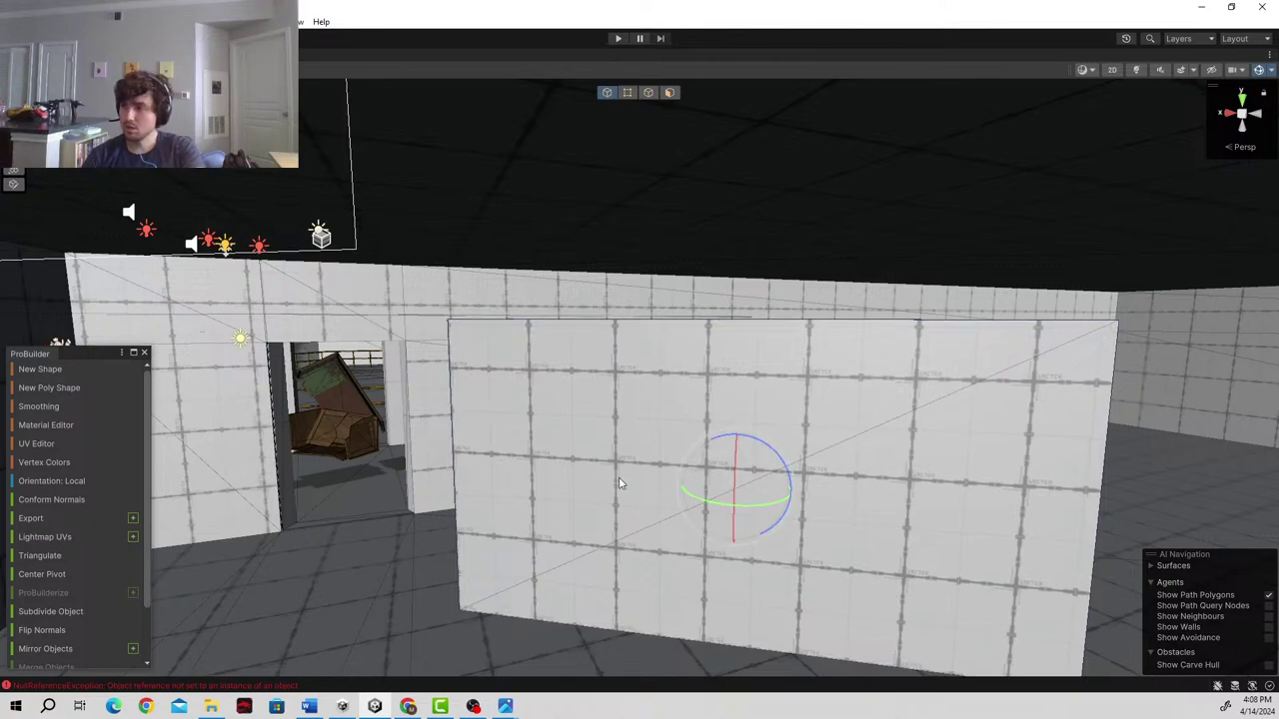
# - Set the new wall panel's Y rotation to 60 degrees
pyautogui.press('a')
pyautogui.moveTo(620, 484); pyautogui.dragTo(822, 507, button='right')
pyautogui.hotkey('shift', 'space')
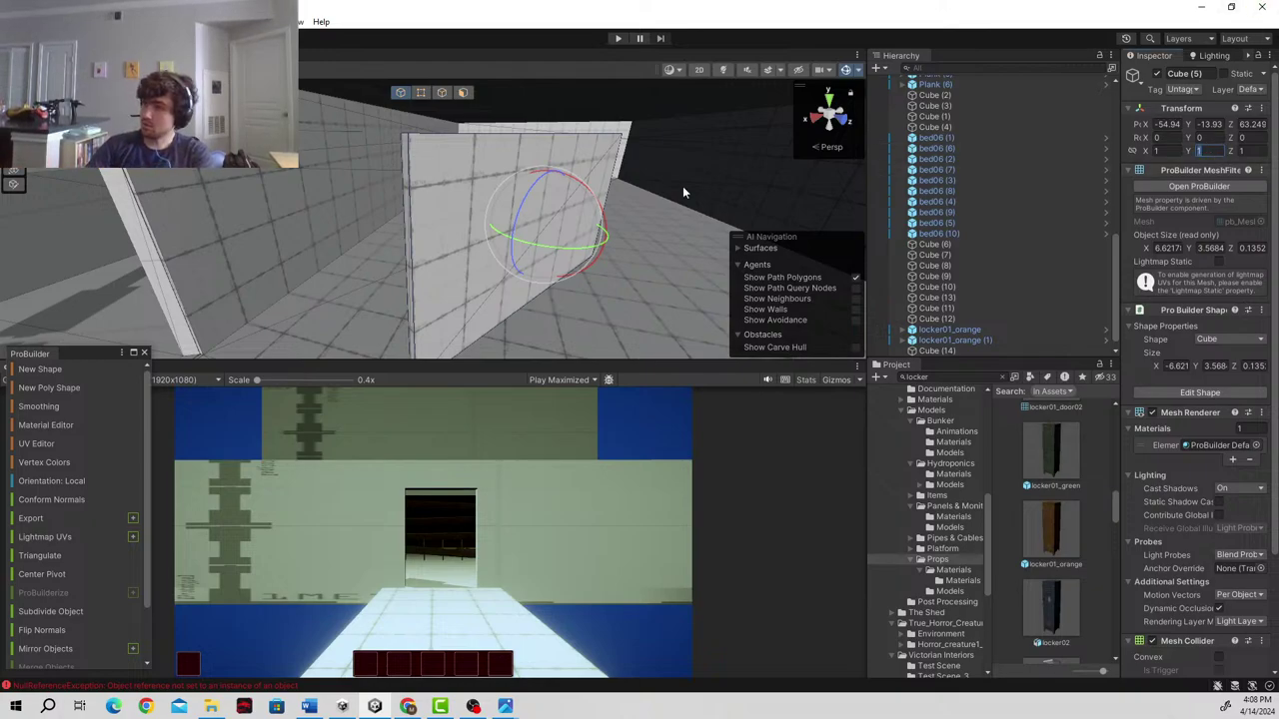
pyautogui.moveTo(561, 247); pyautogui.dragTo(458, 241)
pyautogui.hotkey('ctrl', 'z')
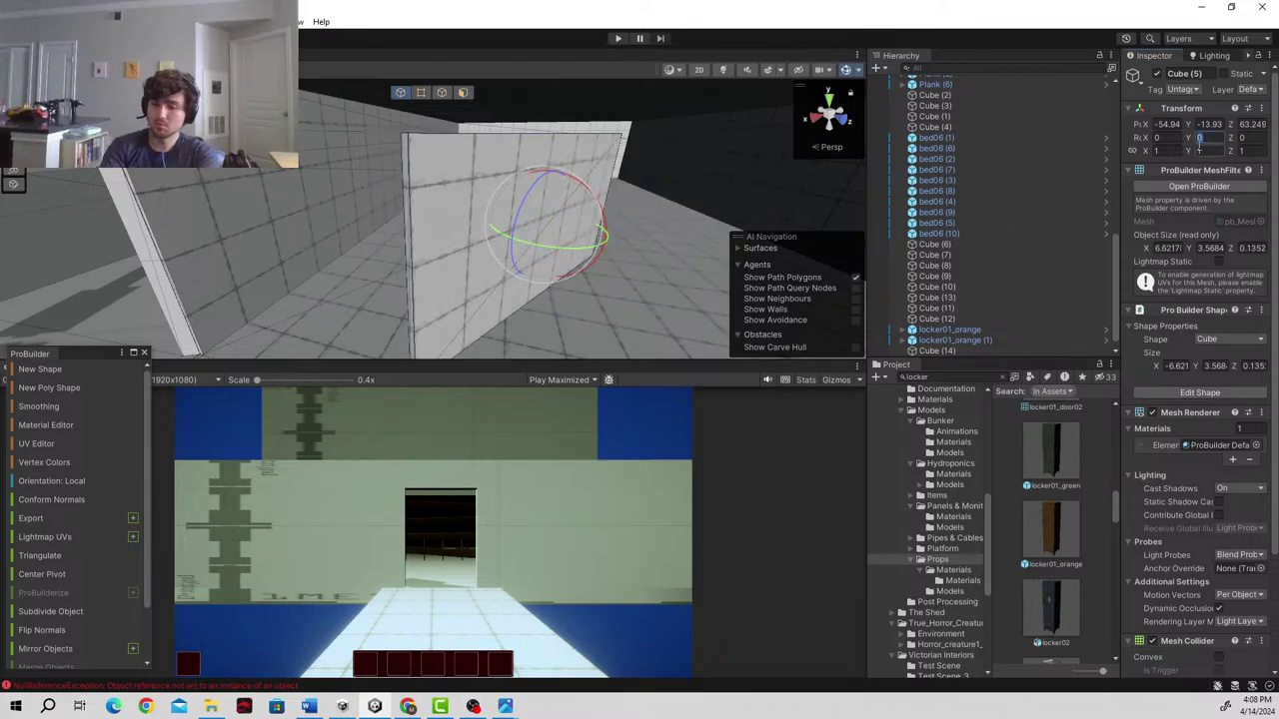
pyautogui.write('60')
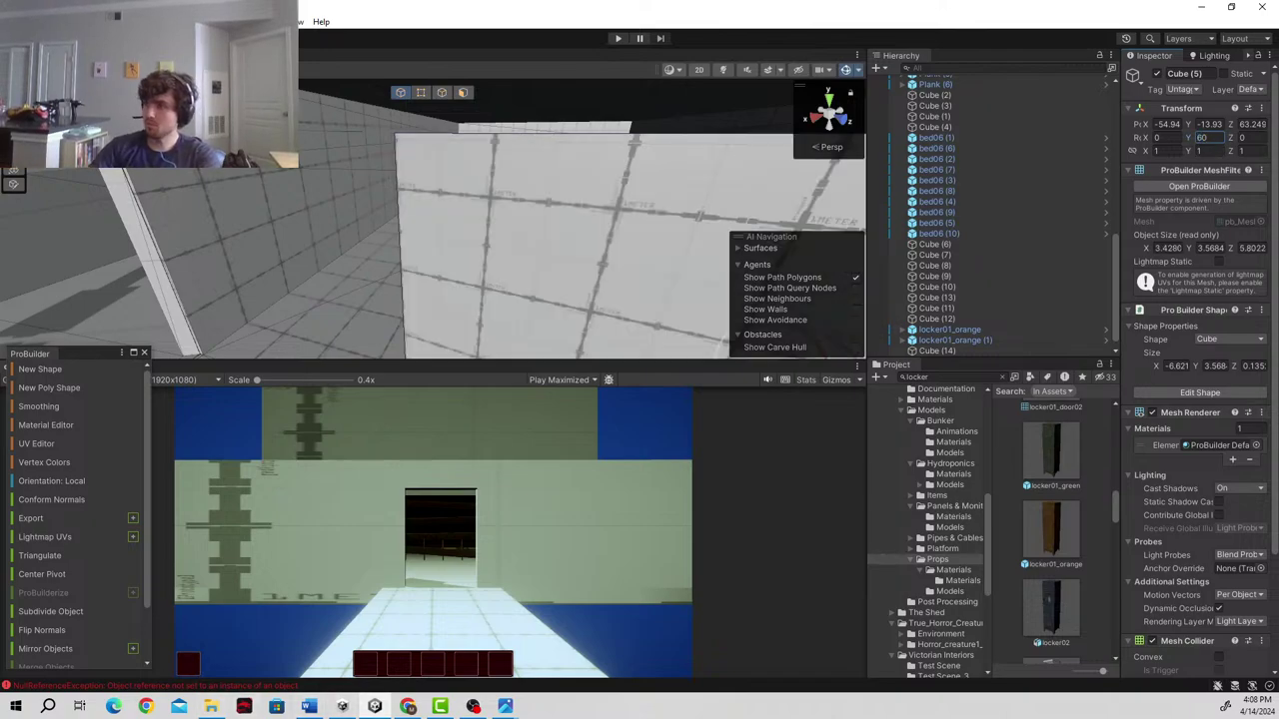
# - Move the rotated panel up to the room's wall beside the doorway and turn it to about 53.8 degrees around Y
pyautogui.moveTo(470, 165); pyautogui.dragTo(579, 220, button='right')
pyautogui.press('w')
pyautogui.moveTo(560, 216); pyautogui.dragTo(328, 198)
pyautogui.moveTo(500, 178); pyautogui.dragTo(489, 148, button='right')
pyautogui.press('a')
pyautogui.moveTo(568, 178); pyautogui.dragTo(574, 208)
pyautogui.moveTo(644, 290); pyautogui.dragTo(486, 213, button='right')
pyautogui.moveTo(496, 191); pyautogui.dragTo(499, 209)
# - Fine-tune the panel's Y rotation to about 54.5 degrees and nudge it closer to the adjoining wall
pyautogui.press('e')
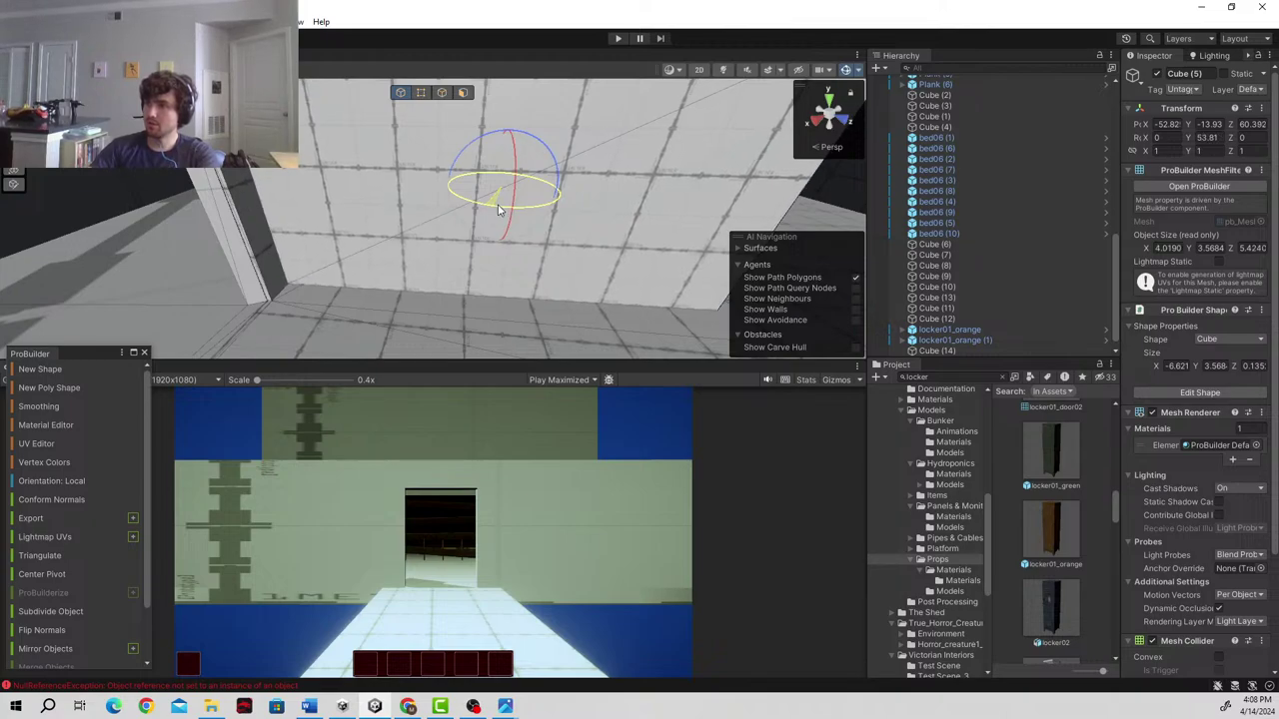
pyautogui.moveTo(494, 197)
pyautogui.mouseDown()
pyautogui.moveTo(478, 187)
pyautogui.moveTo(492, 191)
pyautogui.mouseUp()
pyautogui.press('e')
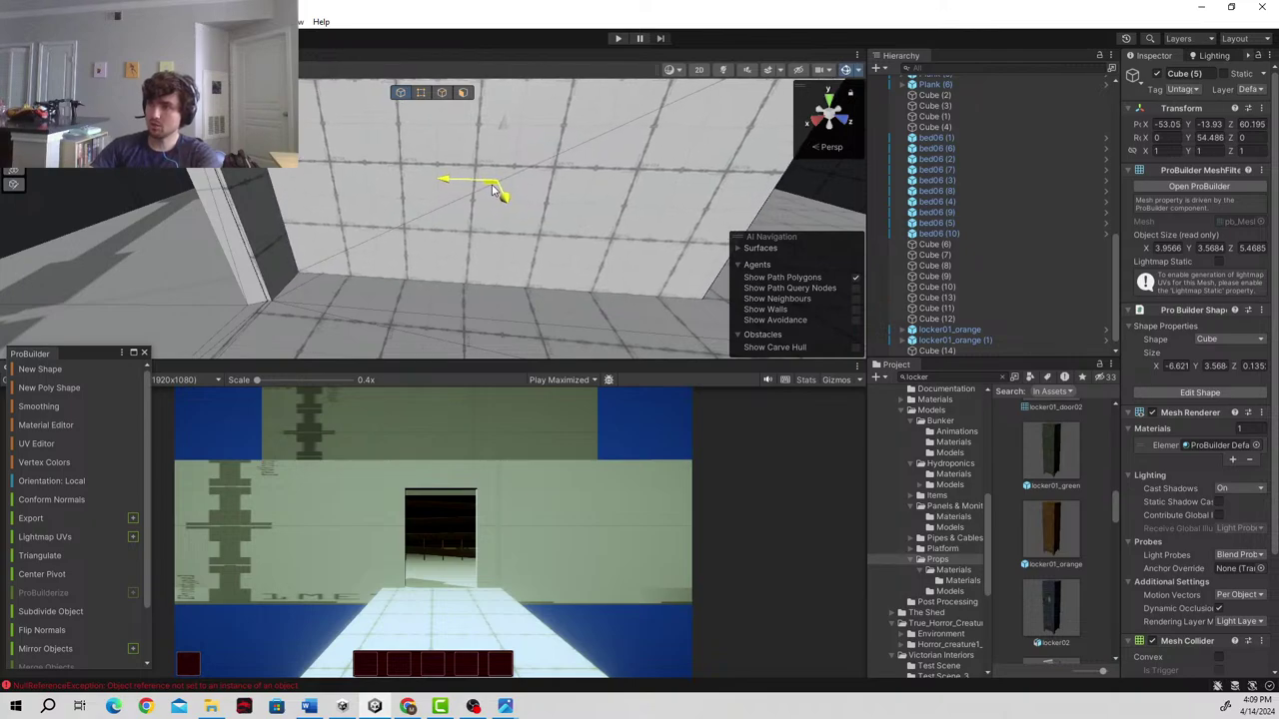
# - Shorten the angled panel by moving its free end face inward, to an object size of about 2.71 × 3.57 × 3.72
pyautogui.moveTo(549, 234)
pyautogui.mouseDown(button='right')
pyautogui.moveTo(273, 228)
pyautogui.moveTo(565, 215)
pyautogui.moveTo(529, 237)
pyautogui.mouseUp(button='right')
pyautogui.click(462, 93)
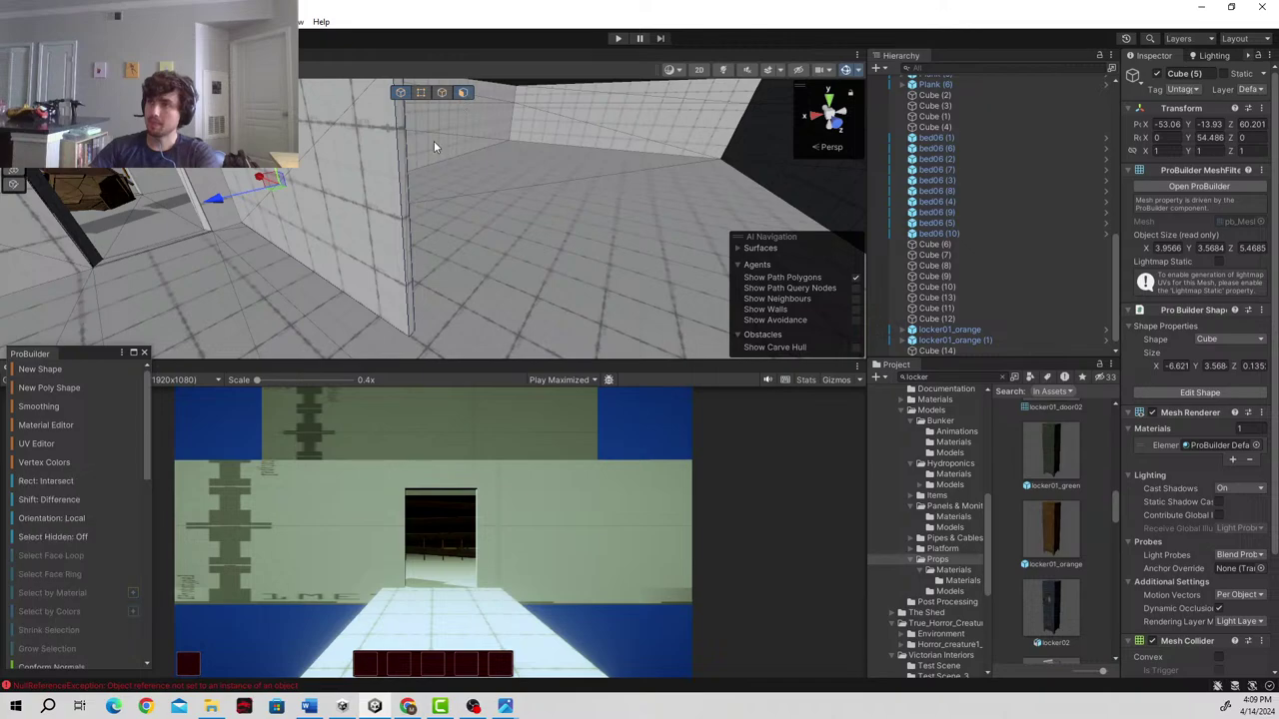
pyautogui.click(401, 197)
pyautogui.moveTo(370, 223); pyautogui.dragTo(315, 193)
pyautogui.moveTo(590, 231); pyautogui.dragTo(430, 193, button='right')
pyautogui.moveTo(430, 193); pyautogui.dragTo(405, 187)
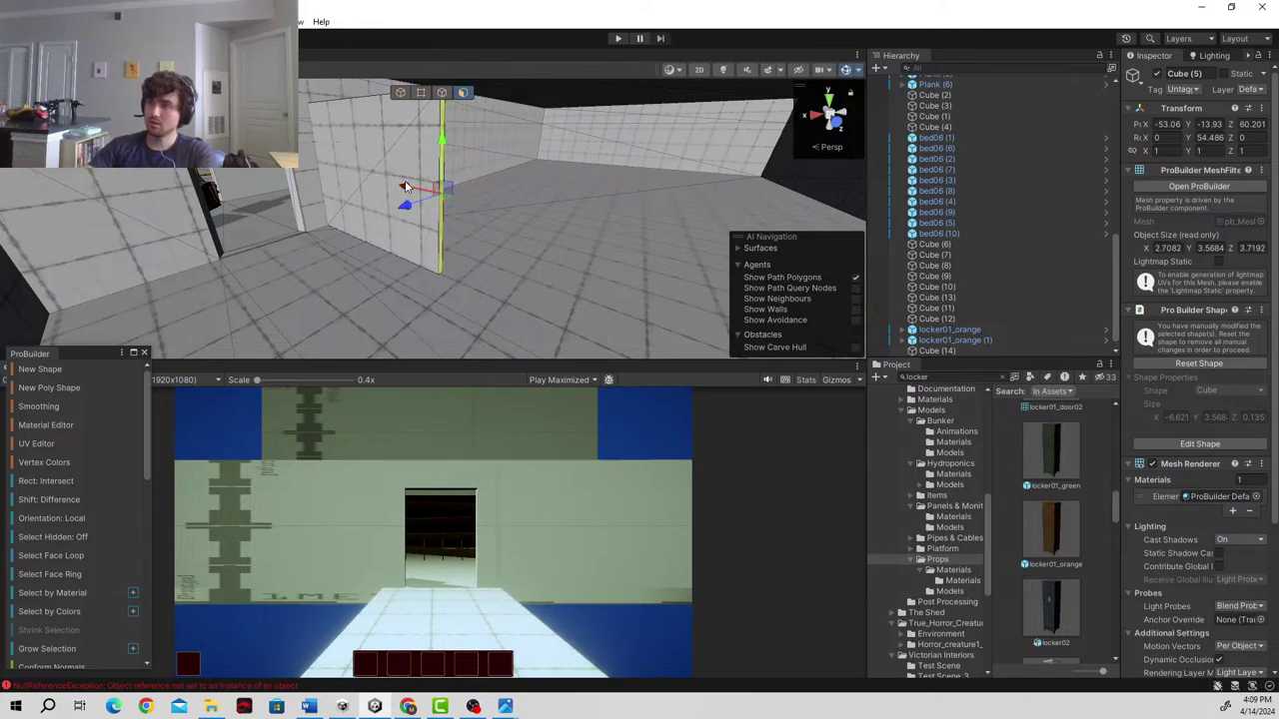
# - Duplicate the angled panel and move the copy parallel to the original, leaving a gap, to about X -55.84, Z 58.22
pyautogui.moveTo(405, 187); pyautogui.dragTo(273, 237, button='right')
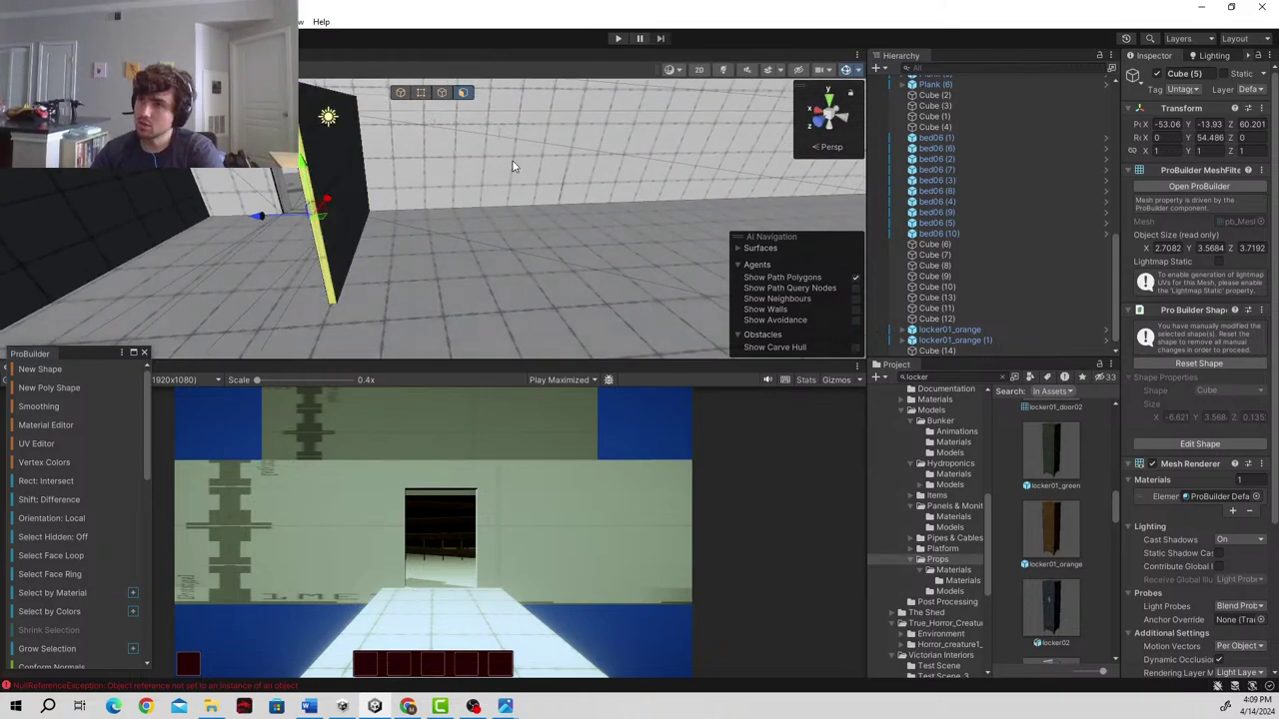
pyautogui.moveTo(512, 167); pyautogui.dragTo(374, 143, button='right')
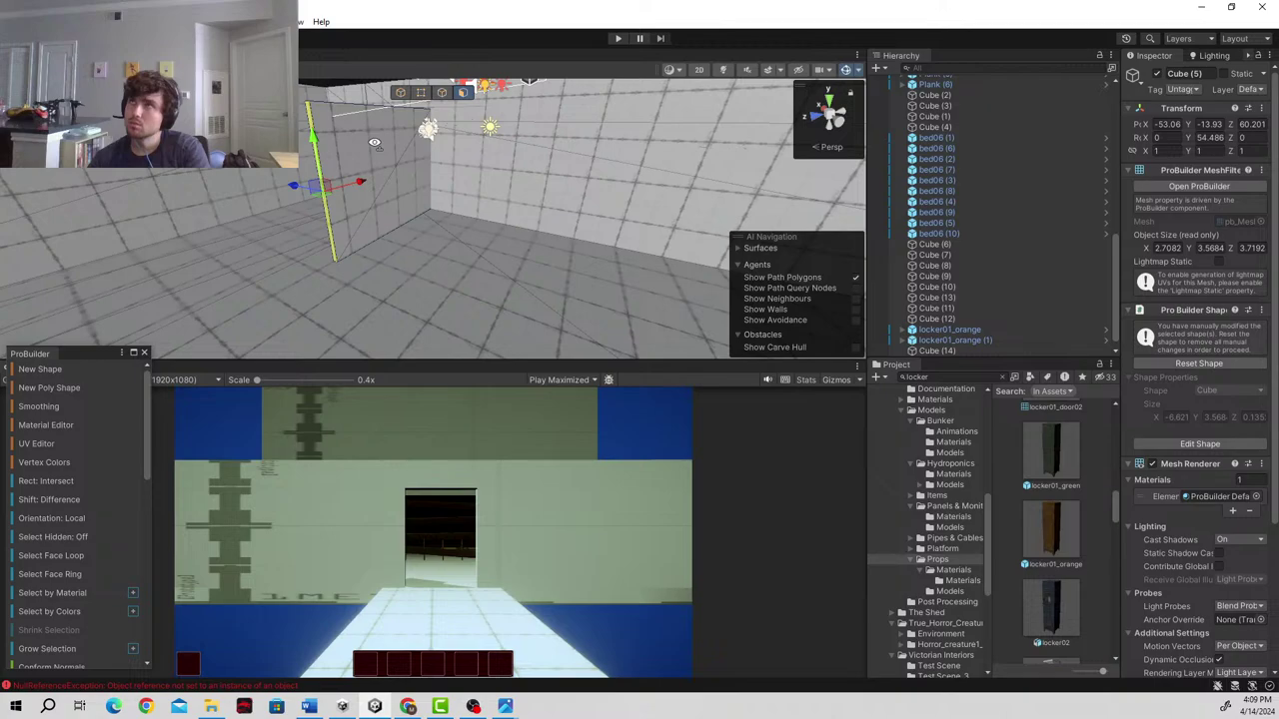
pyautogui.moveTo(375, 143)
pyautogui.mouseDown(button='right')
pyautogui.moveTo(341, 138)
pyautogui.moveTo(362, 145)
pyautogui.mouseUp(button='right')
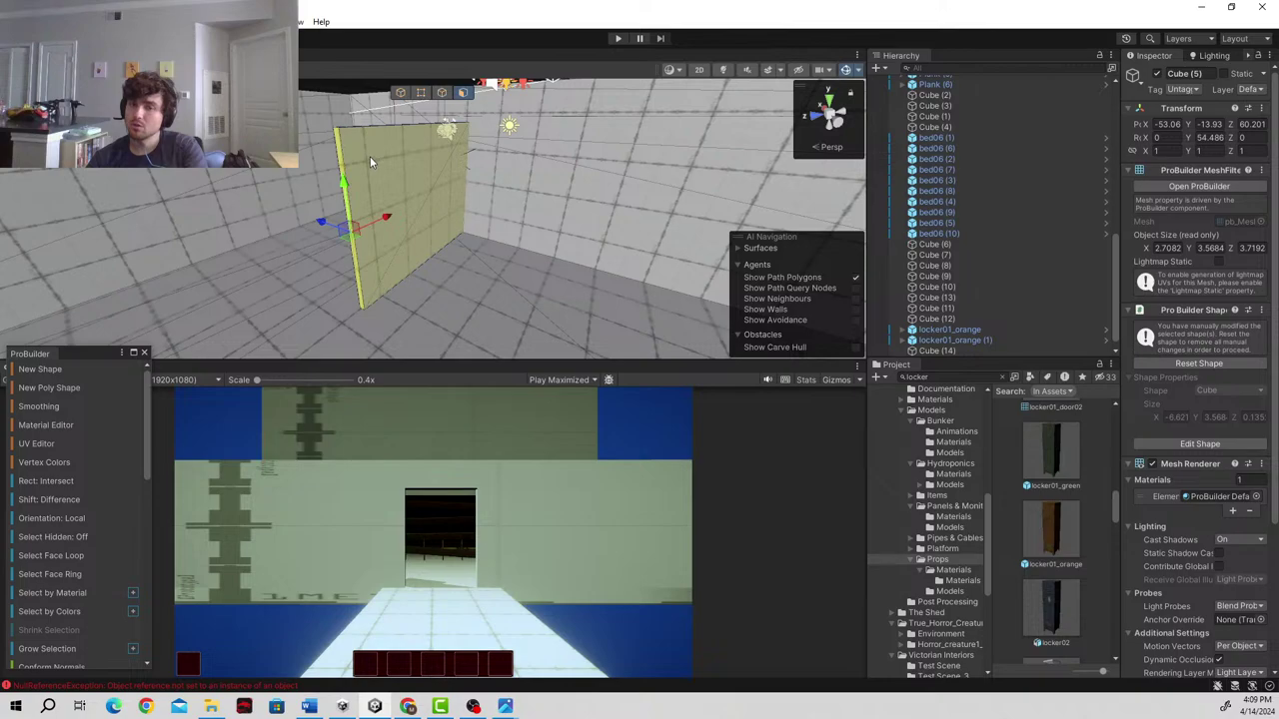
pyautogui.moveTo(385, 230); pyautogui.dragTo(458, 277, button='right')
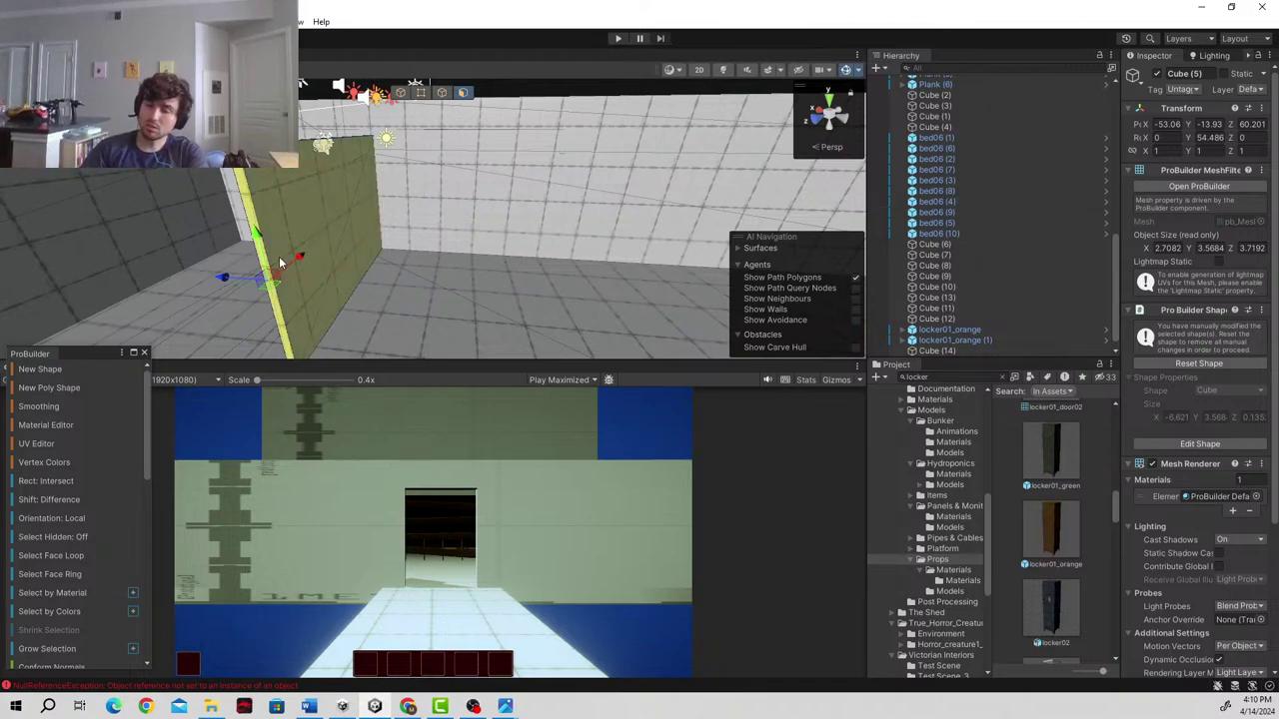
pyautogui.hotkey('ctrl', 'd')
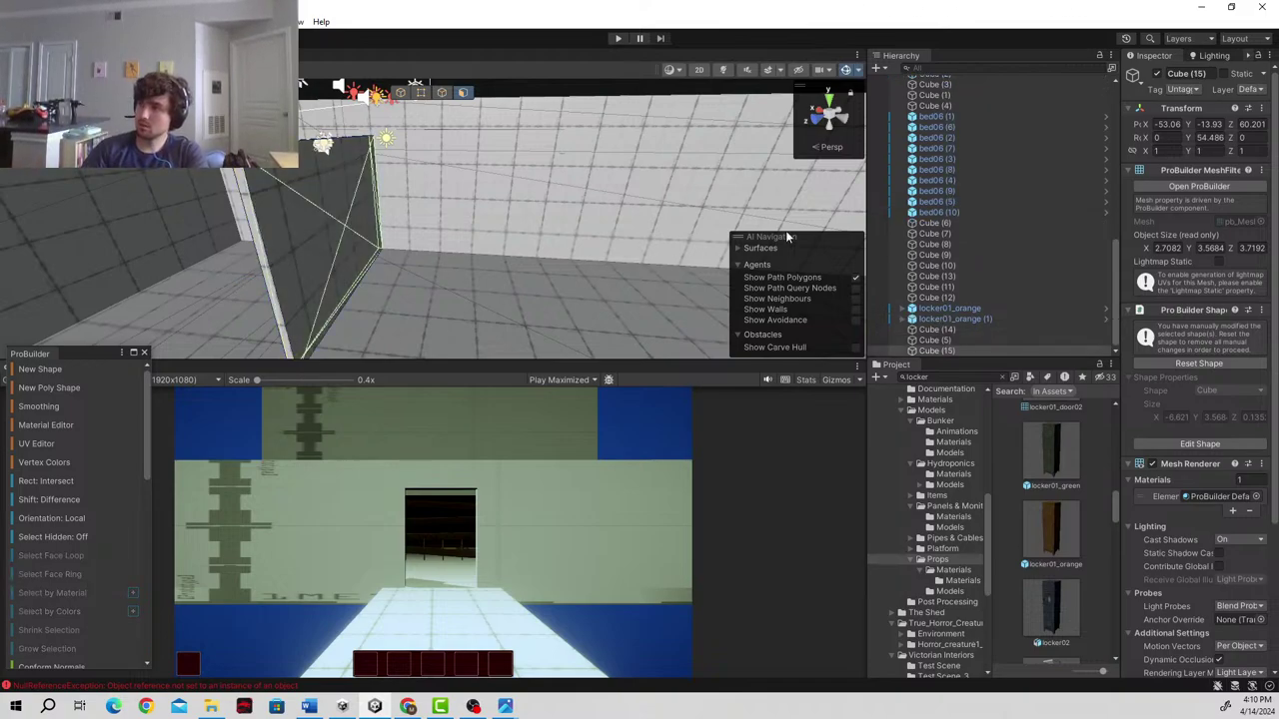
pyautogui.press('s')
pyautogui.moveTo(405, 233); pyautogui.dragTo(428, 205, button='right')
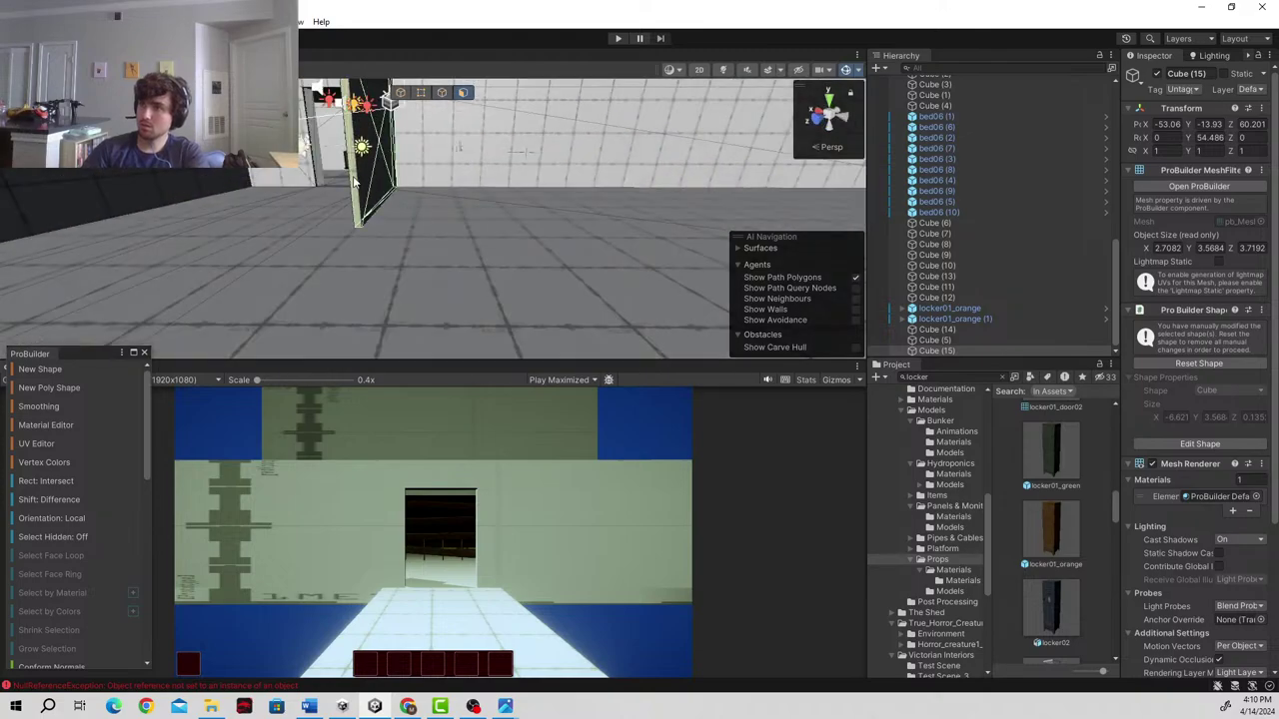
pyautogui.click(401, 93)
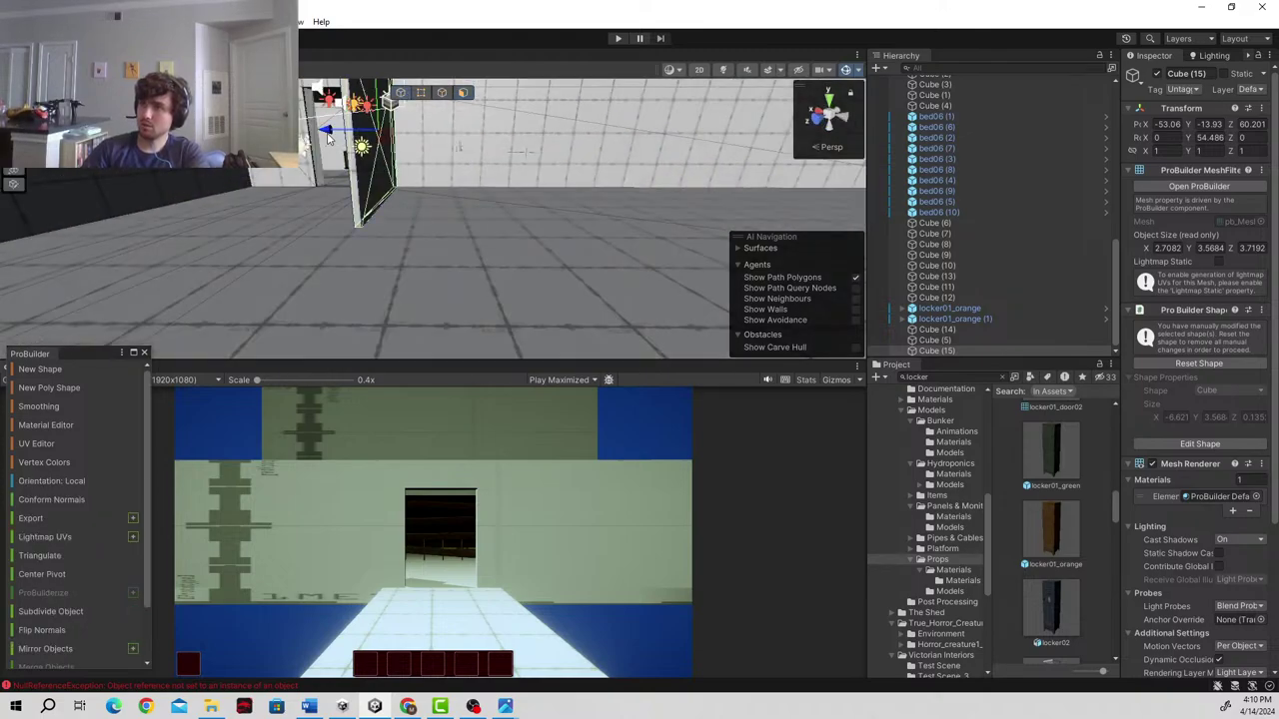
pyautogui.moveTo(327, 137); pyautogui.dragTo(491, 140)
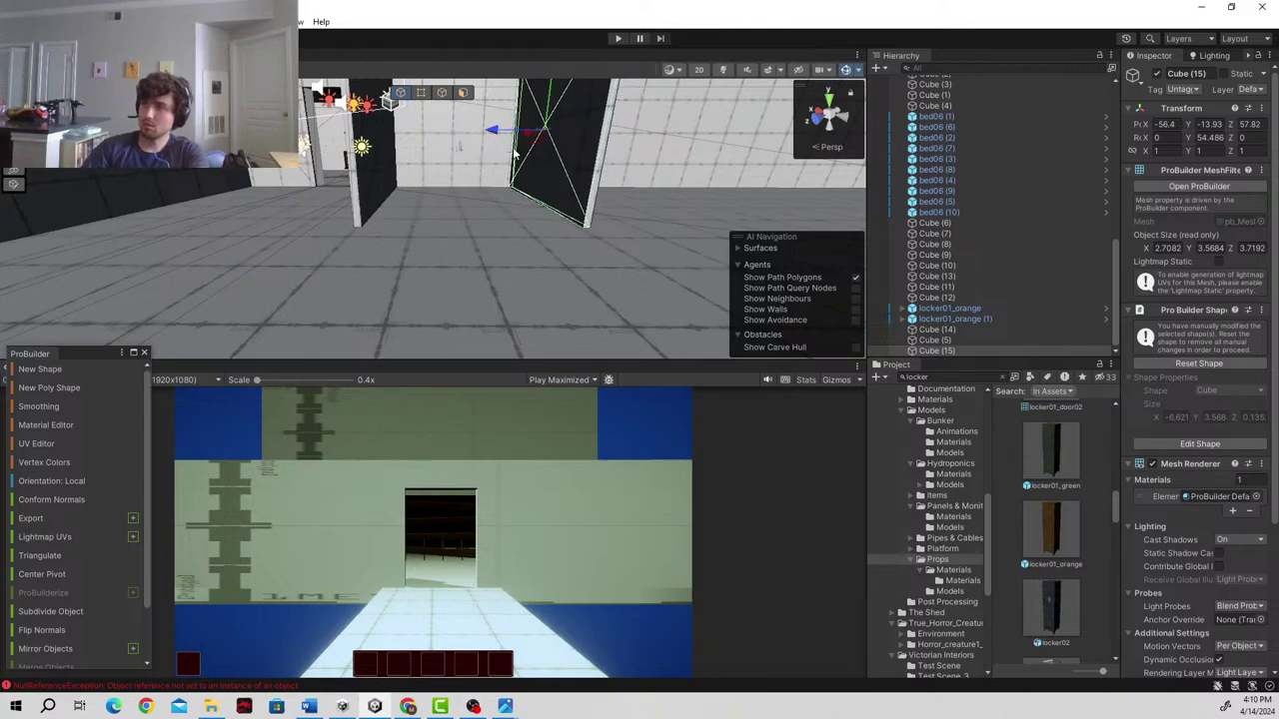
pyautogui.moveTo(514, 153); pyautogui.dragTo(497, 186, button='right')
pyautogui.moveTo(483, 185); pyautogui.dragTo(460, 189)
pyautogui.moveTo(460, 189); pyautogui.dragTo(421, 190, button='right')
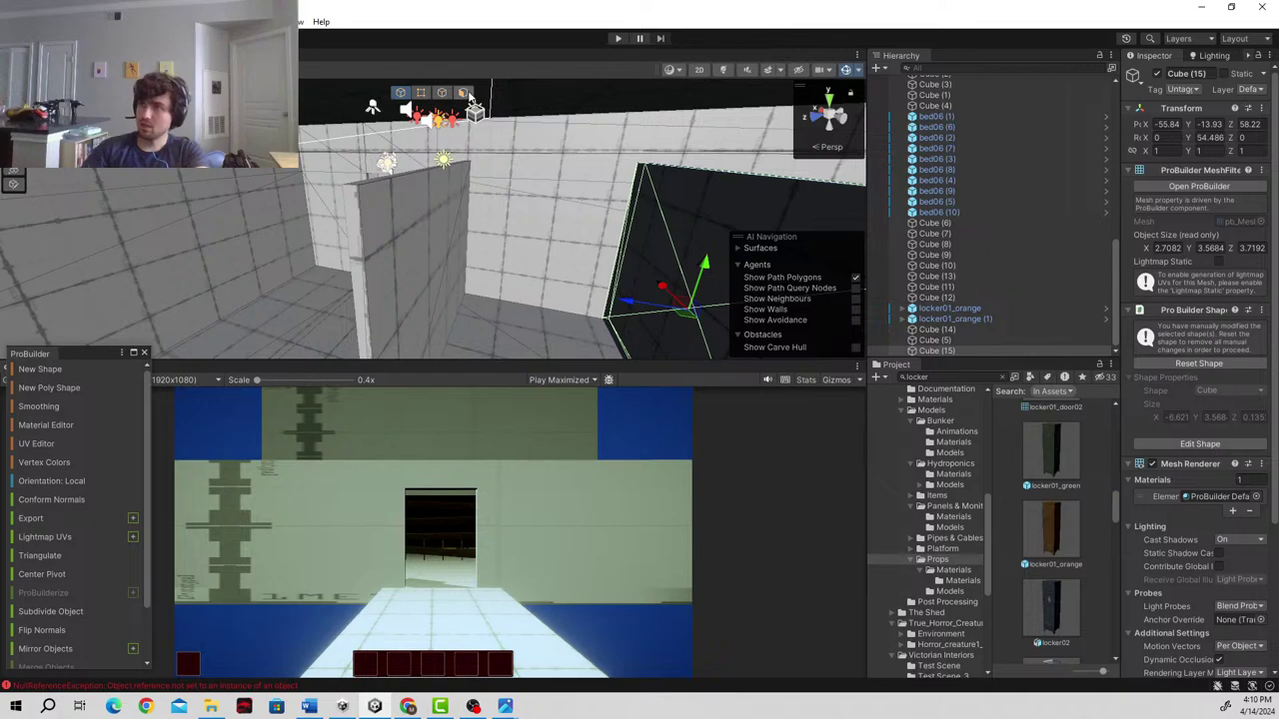
# - Insert an edge loop around the original angled panel and place it just below the panel's top edge
pyautogui.click(445, 237)
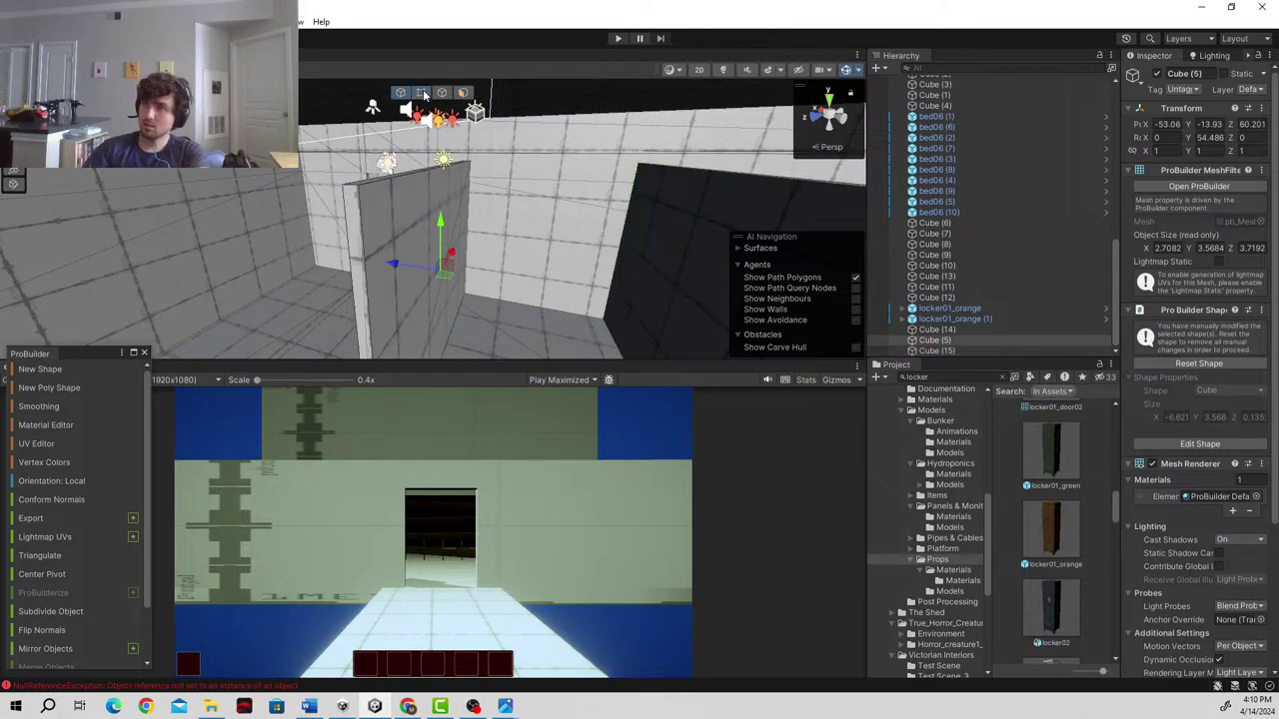
pyautogui.click(422, 93)
pyautogui.click(441, 93)
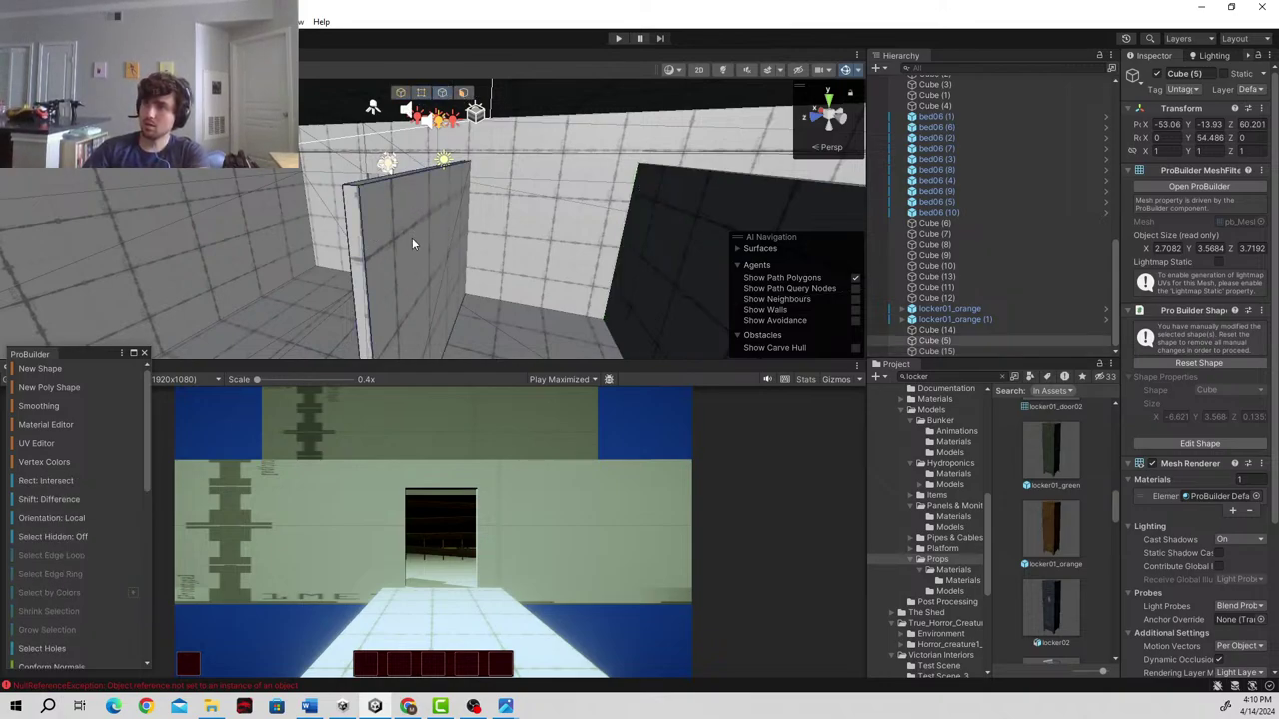
pyautogui.click(376, 268)
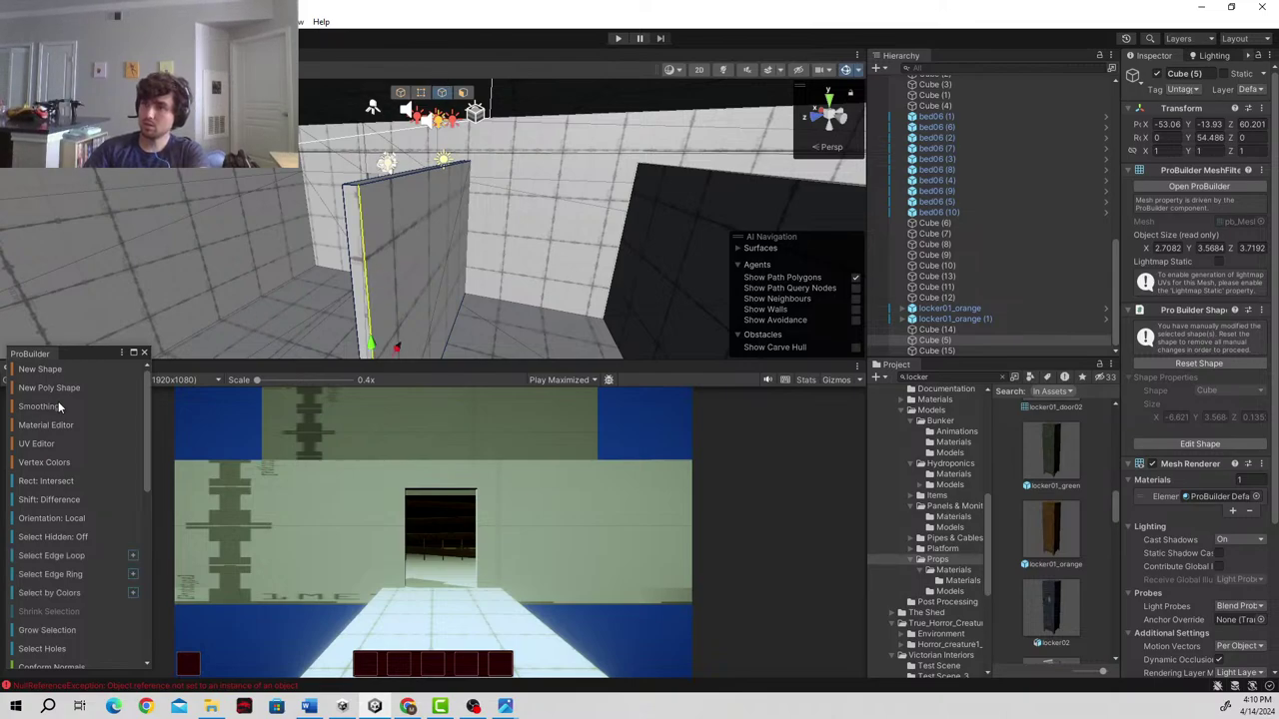
pyautogui.scroll(-10, 104, 560)
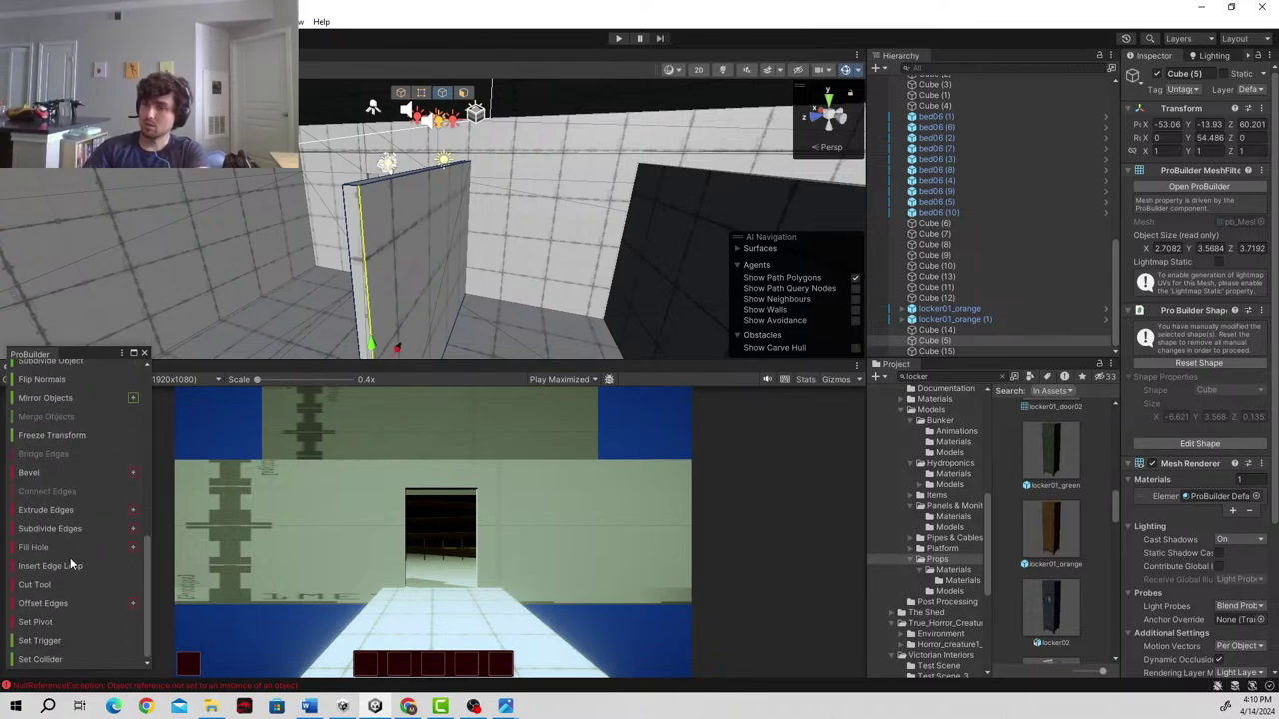
pyautogui.click(66, 567)
pyautogui.click(439, 166)
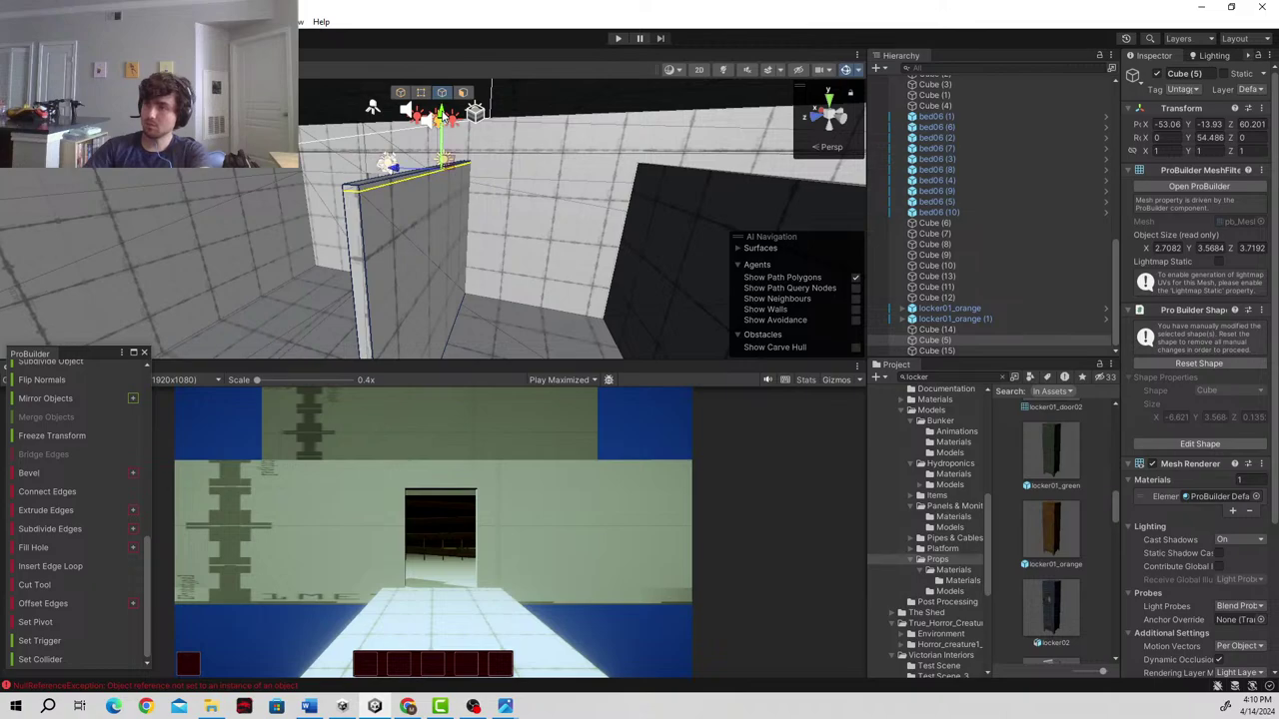
# - Extrude the thin face at the original panel's top across the gap to the copied panel, to an object size of about 5.40 × 3.57 × 5.64
pyautogui.click(464, 94)
pyautogui.click(391, 180)
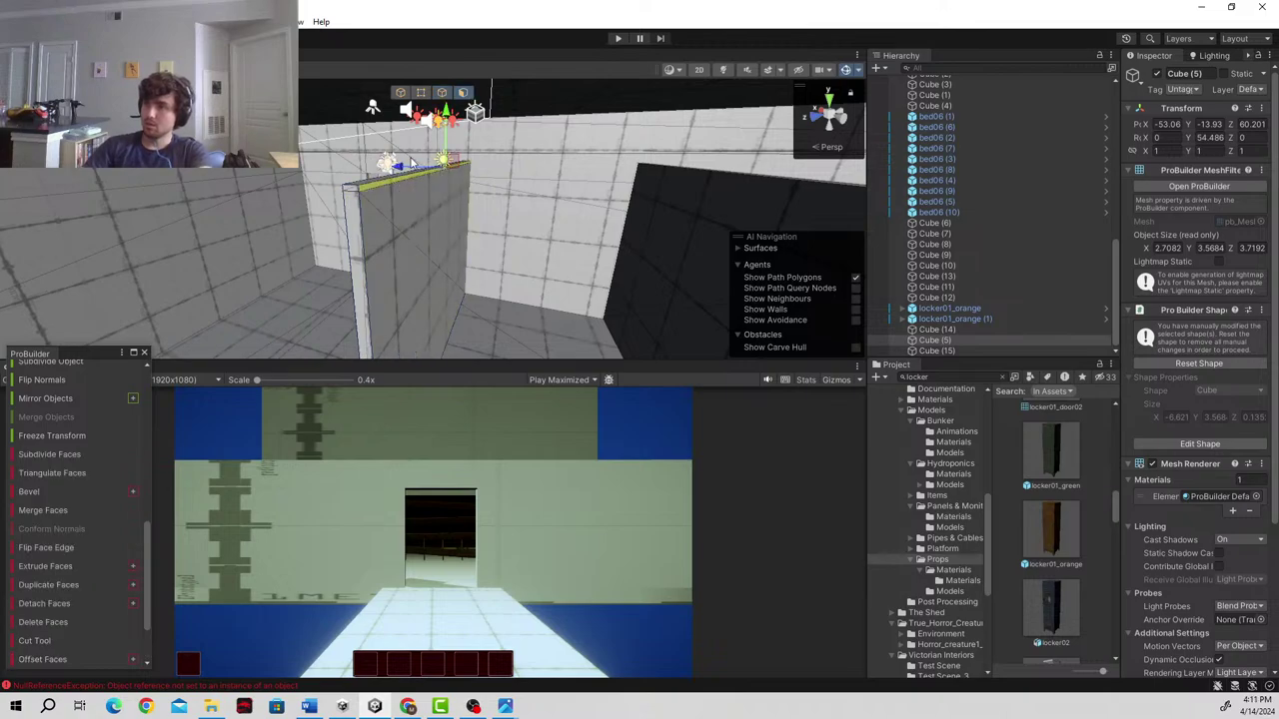
pyautogui.moveTo(400, 181); pyautogui.dragTo(479, 198, button='right')
pyautogui.keyDown('shift'); pyautogui.moveTo(386, 165); pyautogui.dragTo(568, 201); pyautogui.keyUp('shift')
pyautogui.moveTo(562, 246); pyautogui.dragTo(617, 162, button='right')
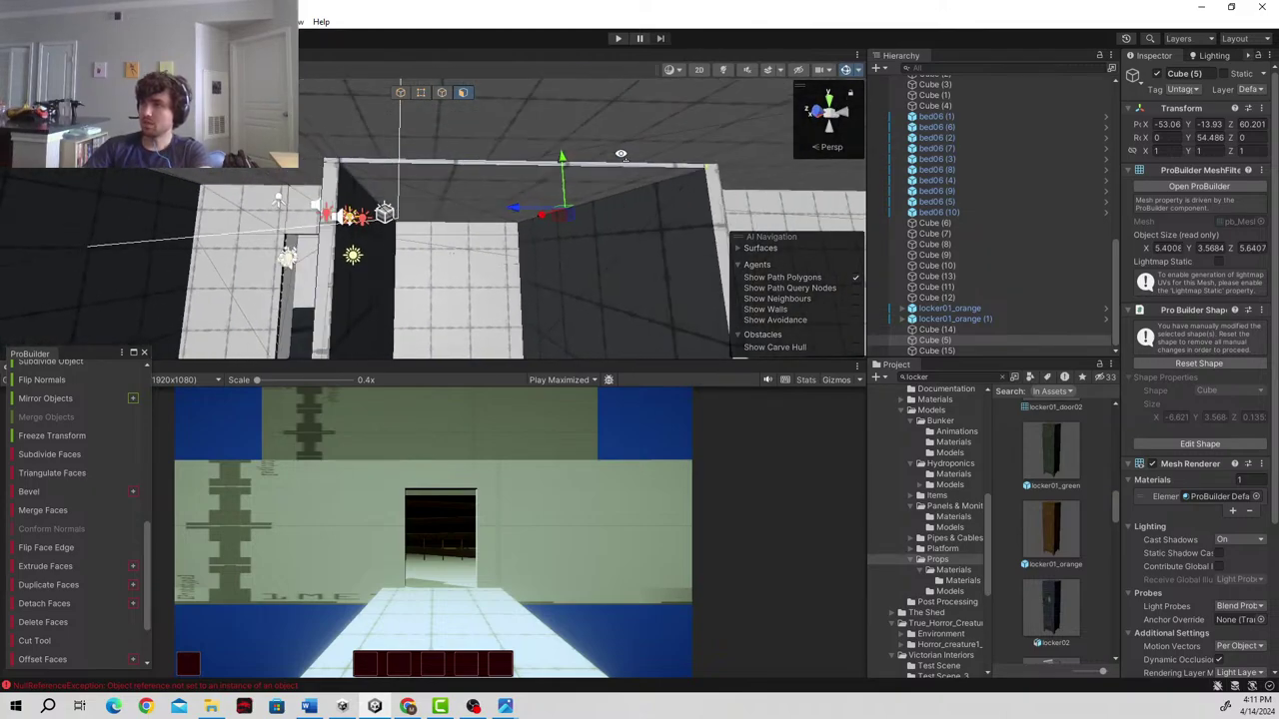
# - Insert an edge loop across the original panel and its extruded roof slab, and move it close to their free front end
pyautogui.click(440, 91)
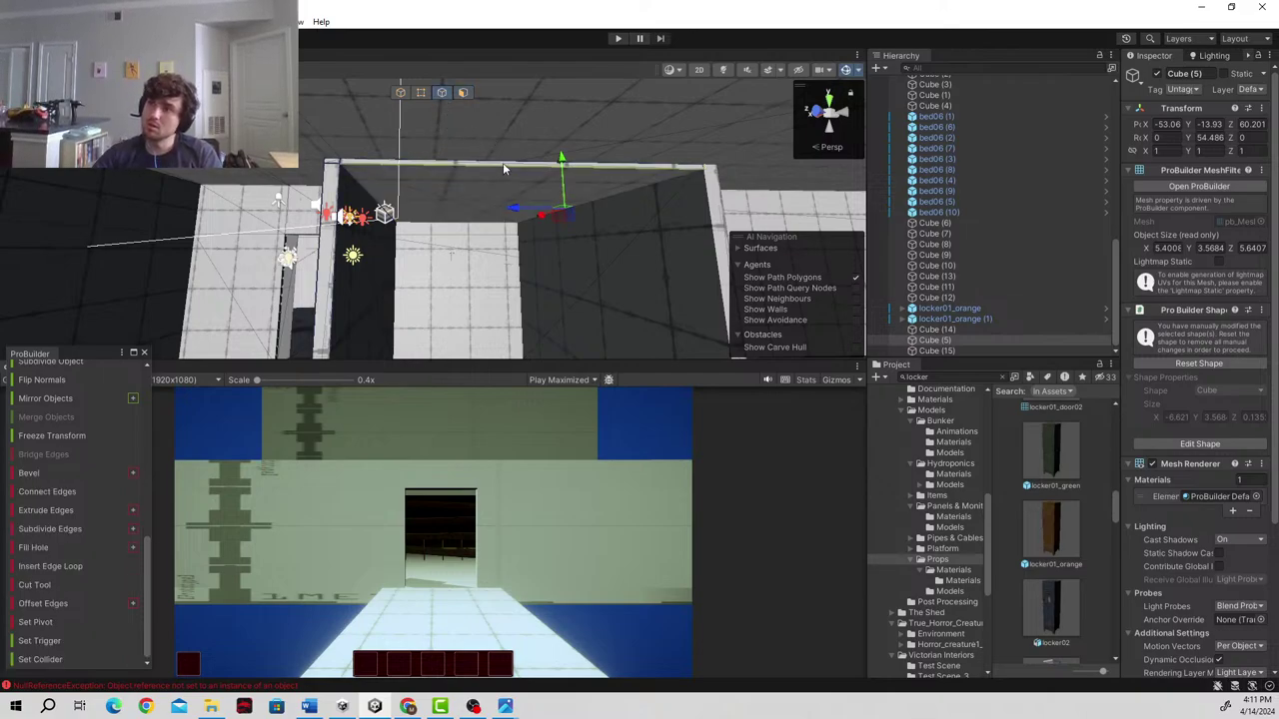
pyautogui.click(378, 205)
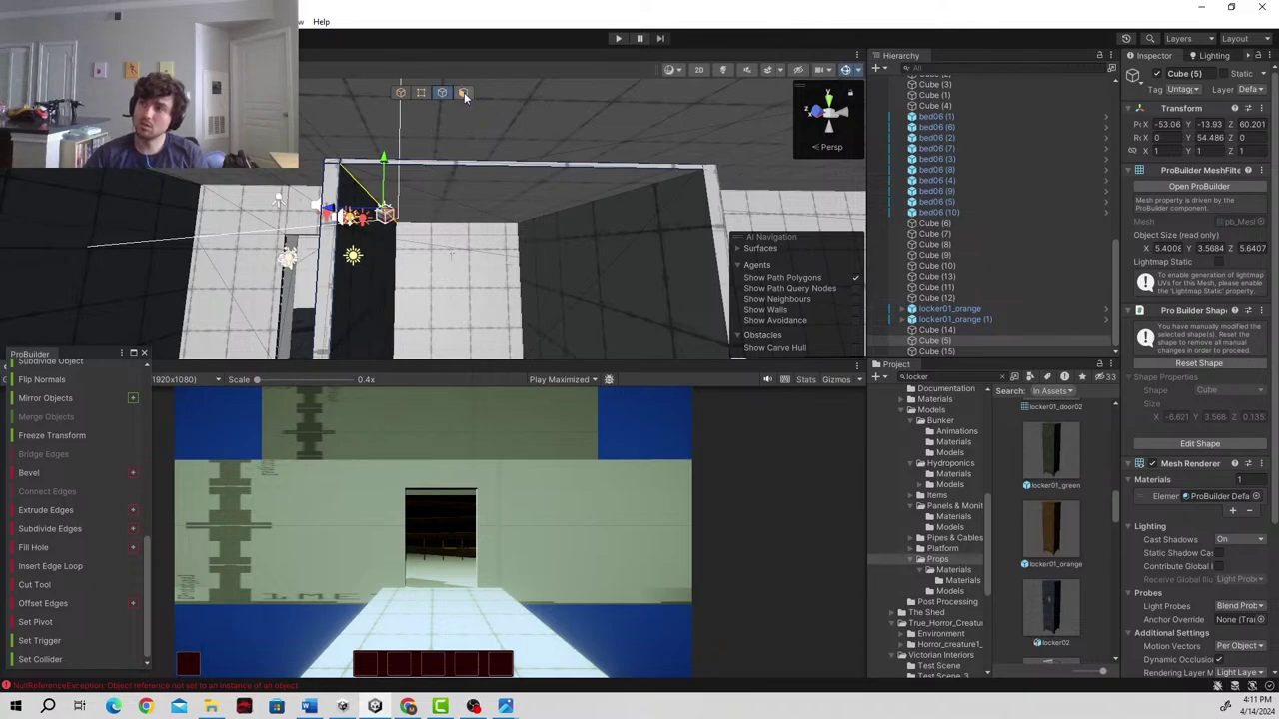
pyautogui.click(50, 567)
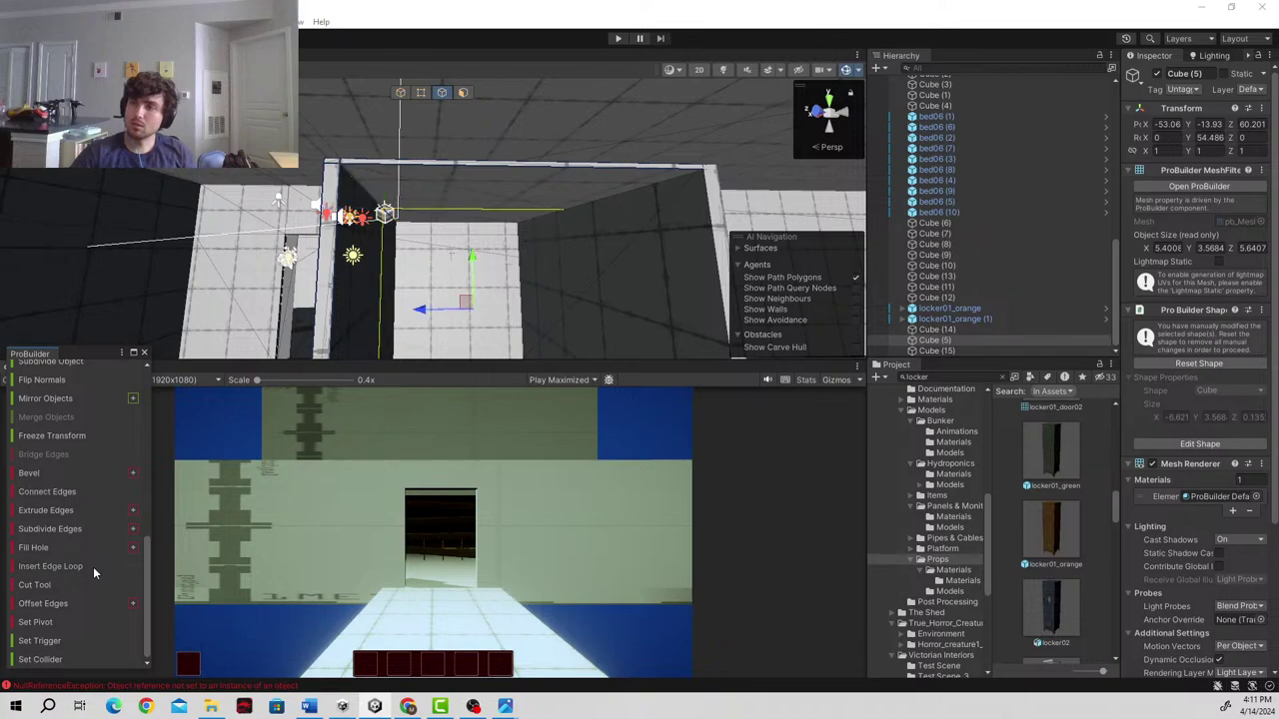
pyautogui.keyDown('alt'); pyautogui.moveTo(664, 272); pyautogui.dragTo(597, 261); pyautogui.keyUp('alt')
pyautogui.moveTo(598, 262); pyautogui.dragTo(481, 267, button='right')
pyautogui.moveTo(465, 260); pyautogui.dragTo(299, 308)
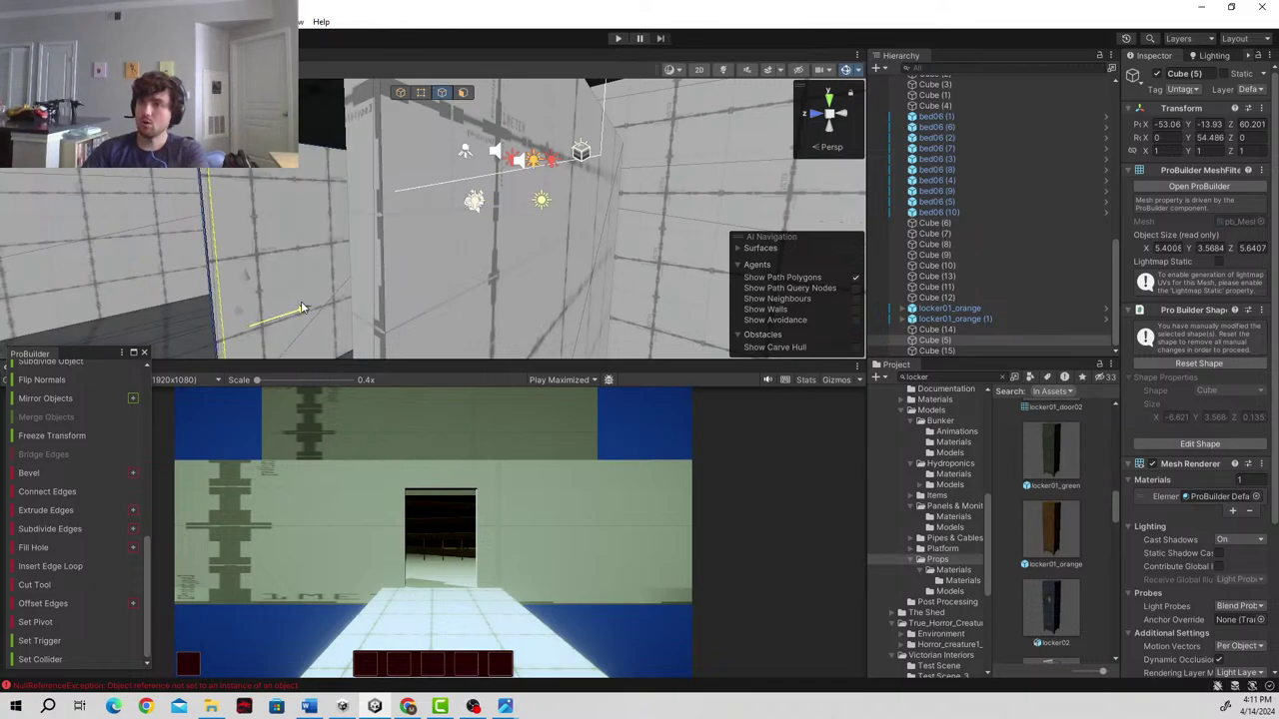
pyautogui.moveTo(301, 308); pyautogui.dragTo(300, 308)
pyautogui.moveTo(303, 305); pyautogui.dragTo(494, 122, button='right')
pyautogui.keyDown('alt'); pyautogui.moveTo(494, 122); pyautogui.dragTo(405, 185); pyautogui.keyUp('alt')
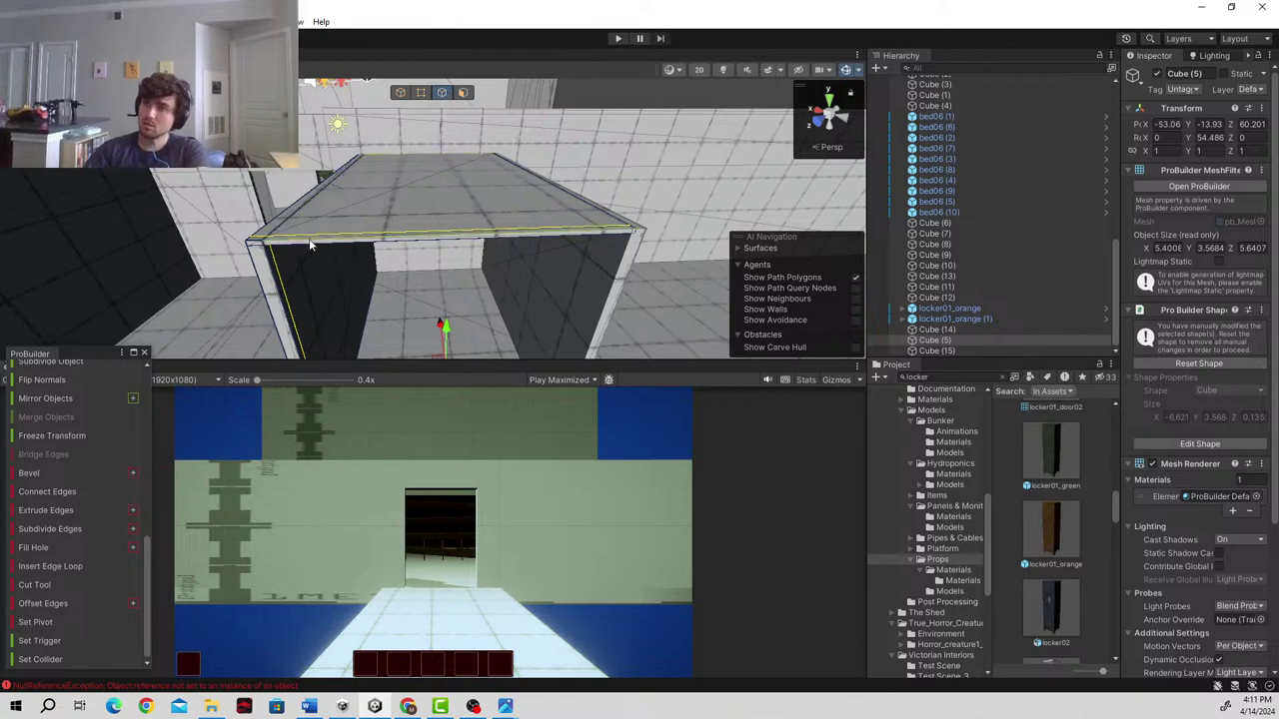
# - Try to insert another edge loop across the roof slab, starting from its long side edge
pyautogui.click(268, 226)
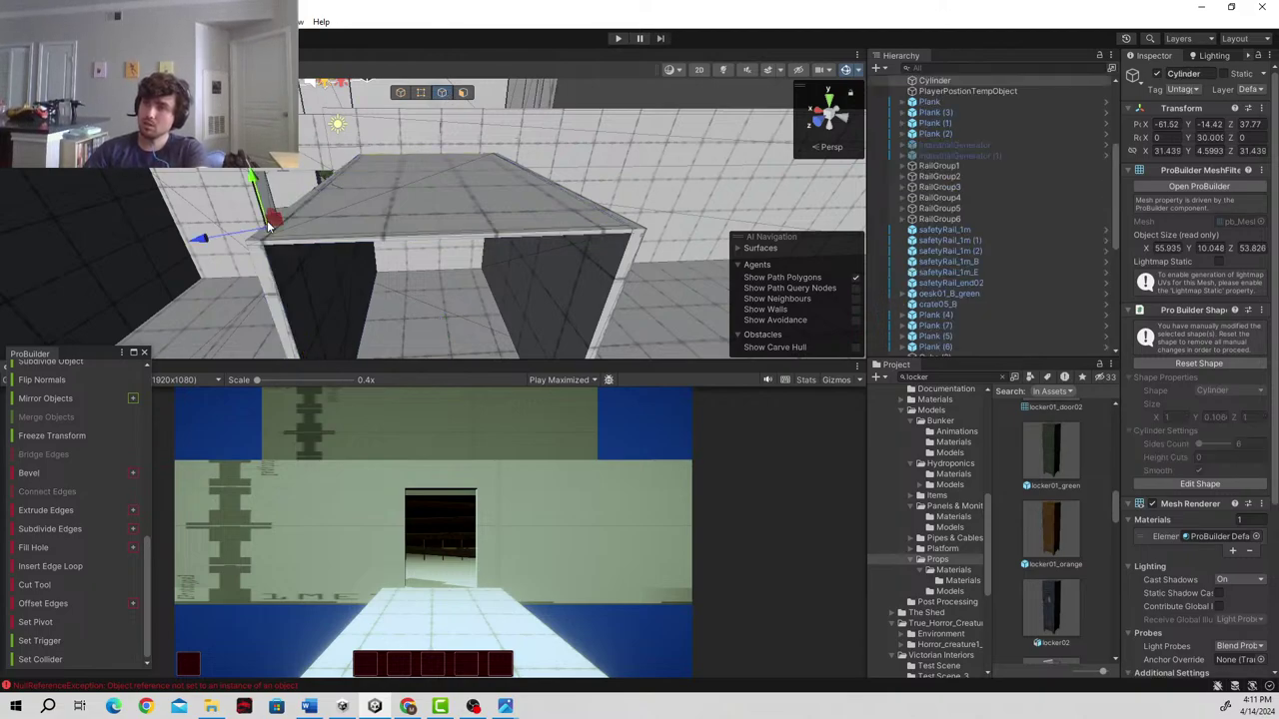
pyautogui.click(557, 202)
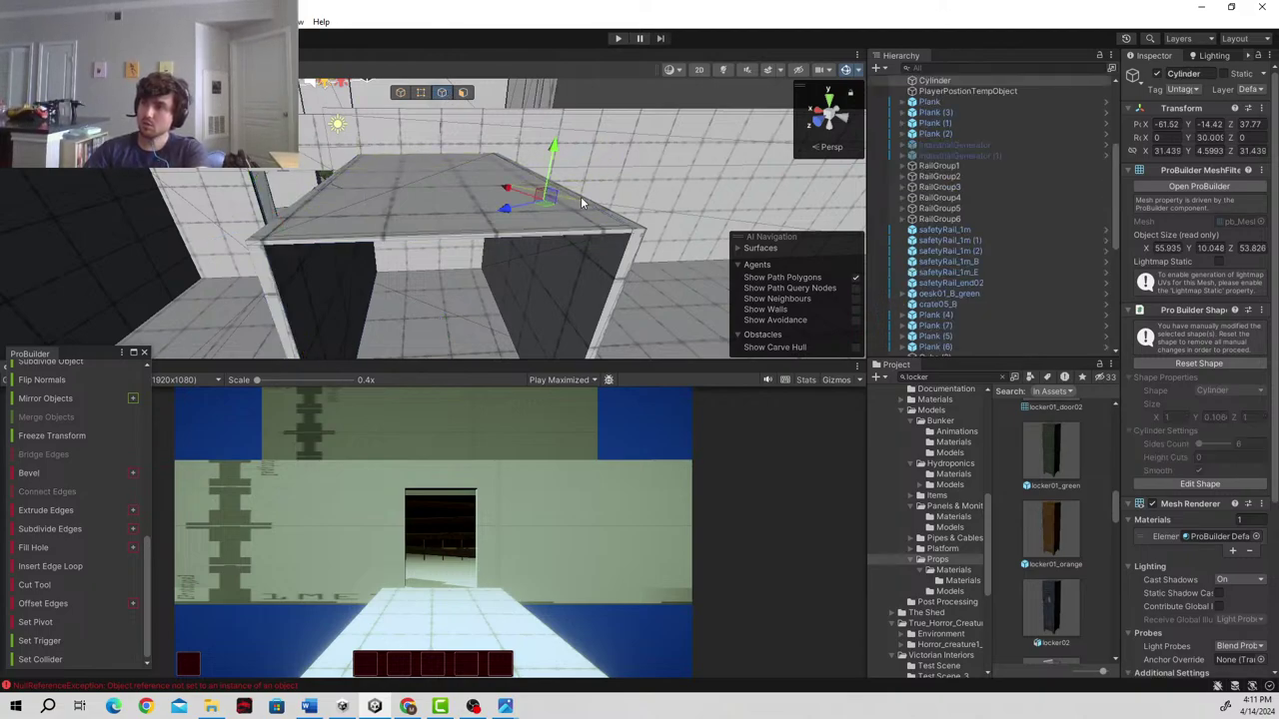
pyautogui.keyDown('alt'); pyautogui.moveTo(606, 209); pyautogui.dragTo(537, 216); pyautogui.keyUp('alt')
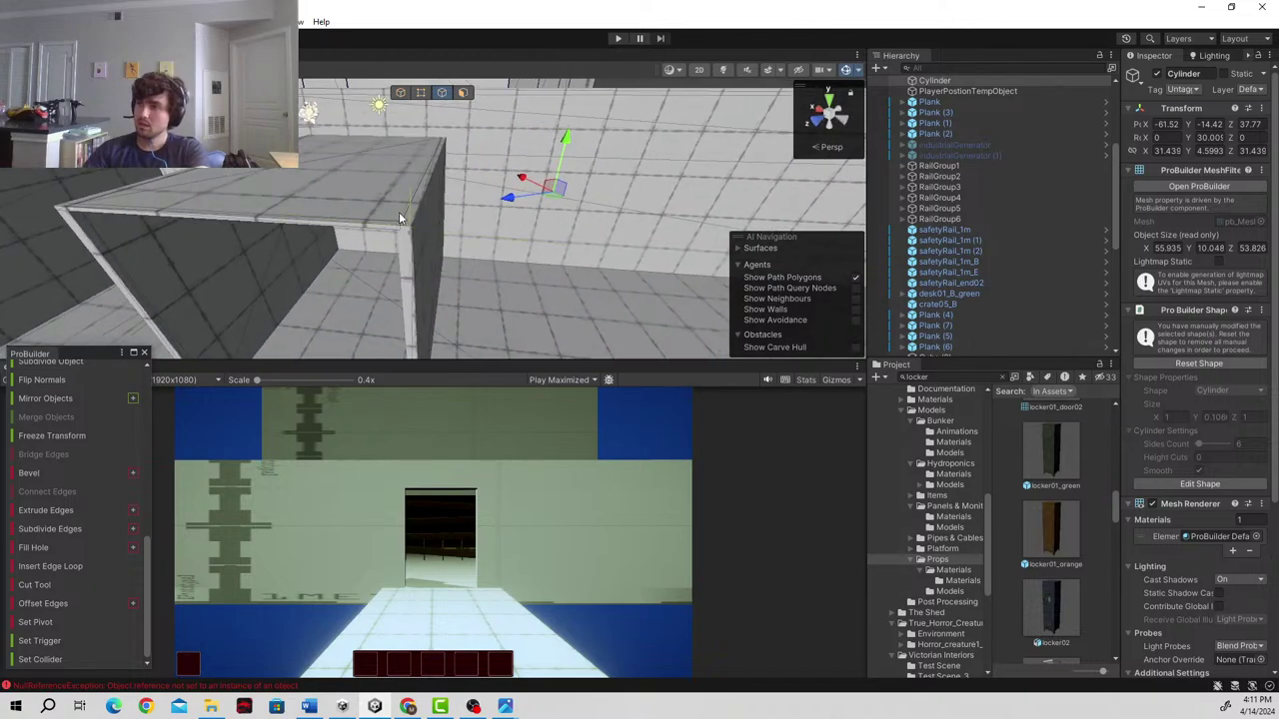
pyautogui.click(405, 212)
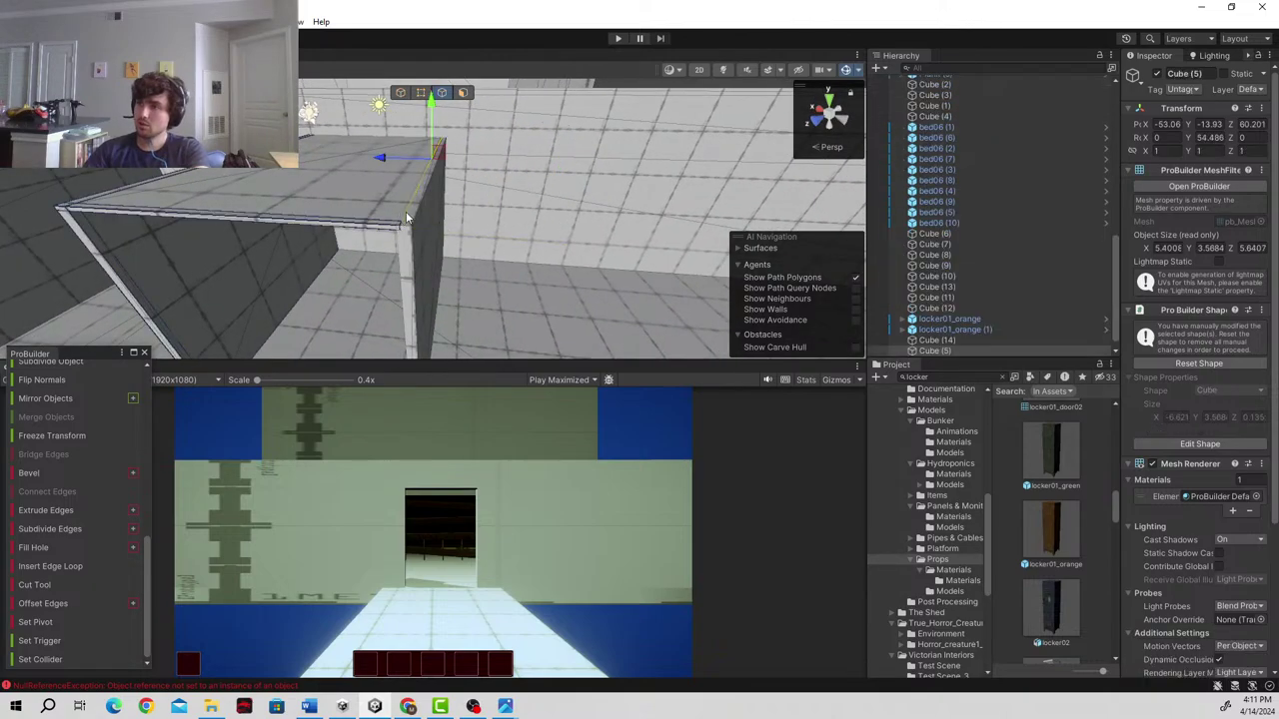
pyautogui.click(115, 197)
pyautogui.keyDown('alt'); pyautogui.moveTo(115, 198); pyautogui.dragTo(190, 242); pyautogui.keyUp('alt')
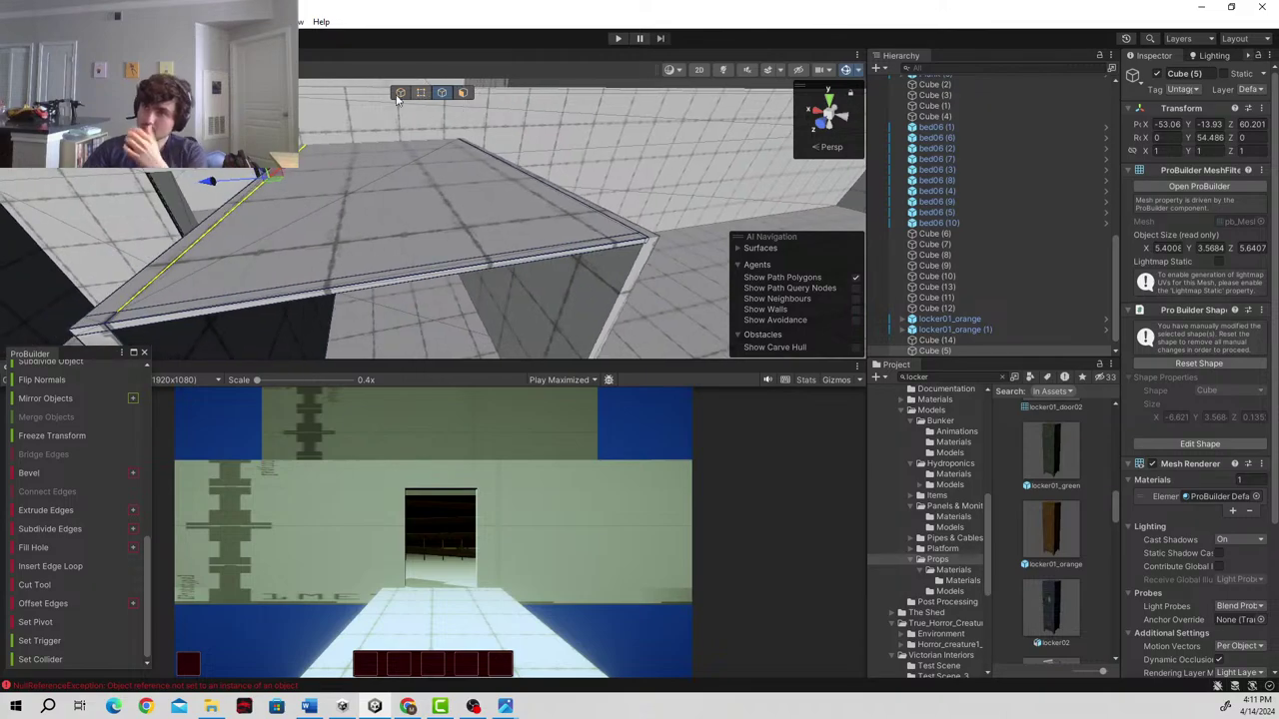
pyautogui.click(30, 567)
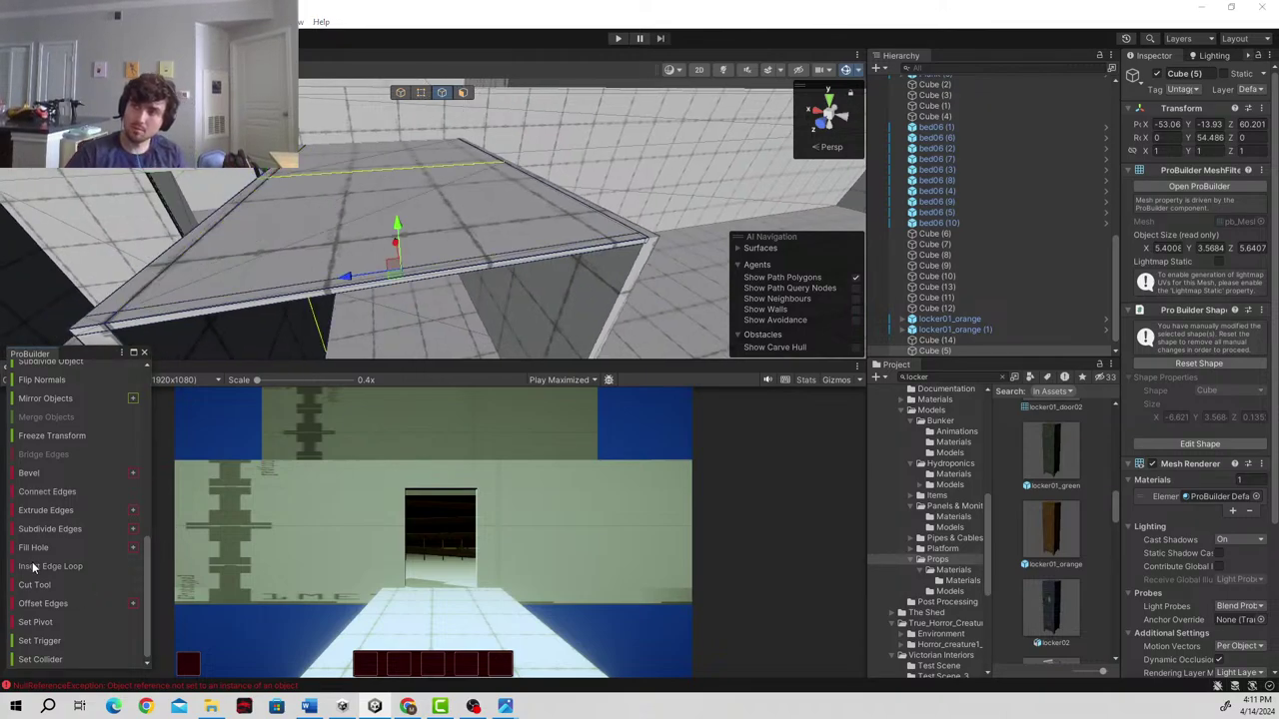
pyautogui.keyDown('alt'); pyautogui.moveTo(429, 238); pyautogui.dragTo(412, 287); pyautogui.keyUp('alt')
# - Insert two edge loops running lengthwise along the roof slab and place them on either side of its middle
pyautogui.click(498, 222)
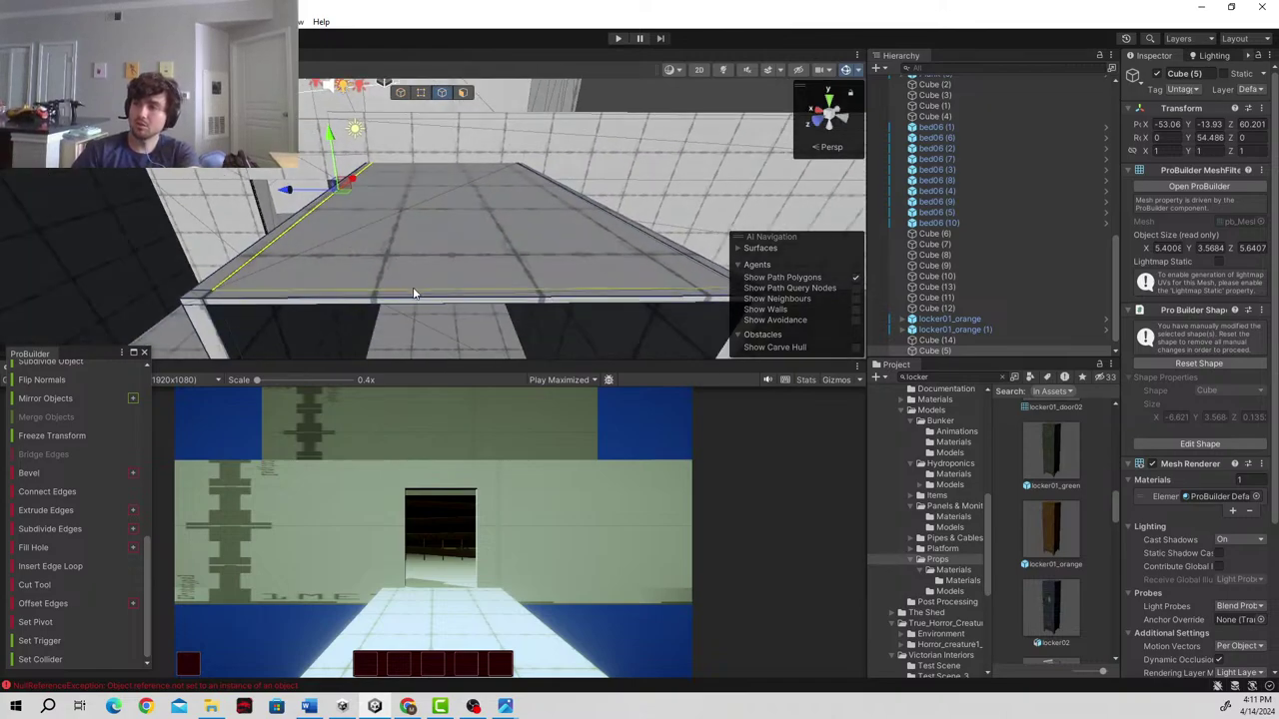
pyautogui.click(70, 566)
pyautogui.moveTo(400, 188); pyautogui.dragTo(360, 203)
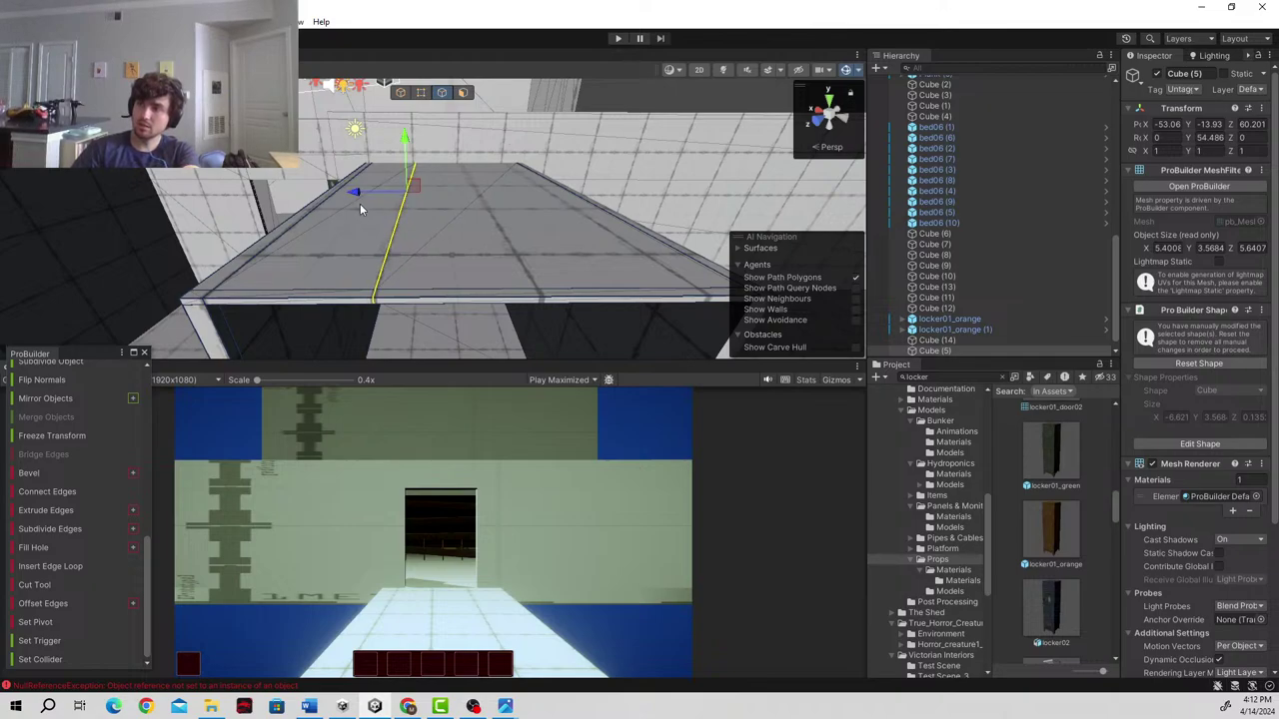
pyautogui.click(515, 294)
pyautogui.click(82, 566)
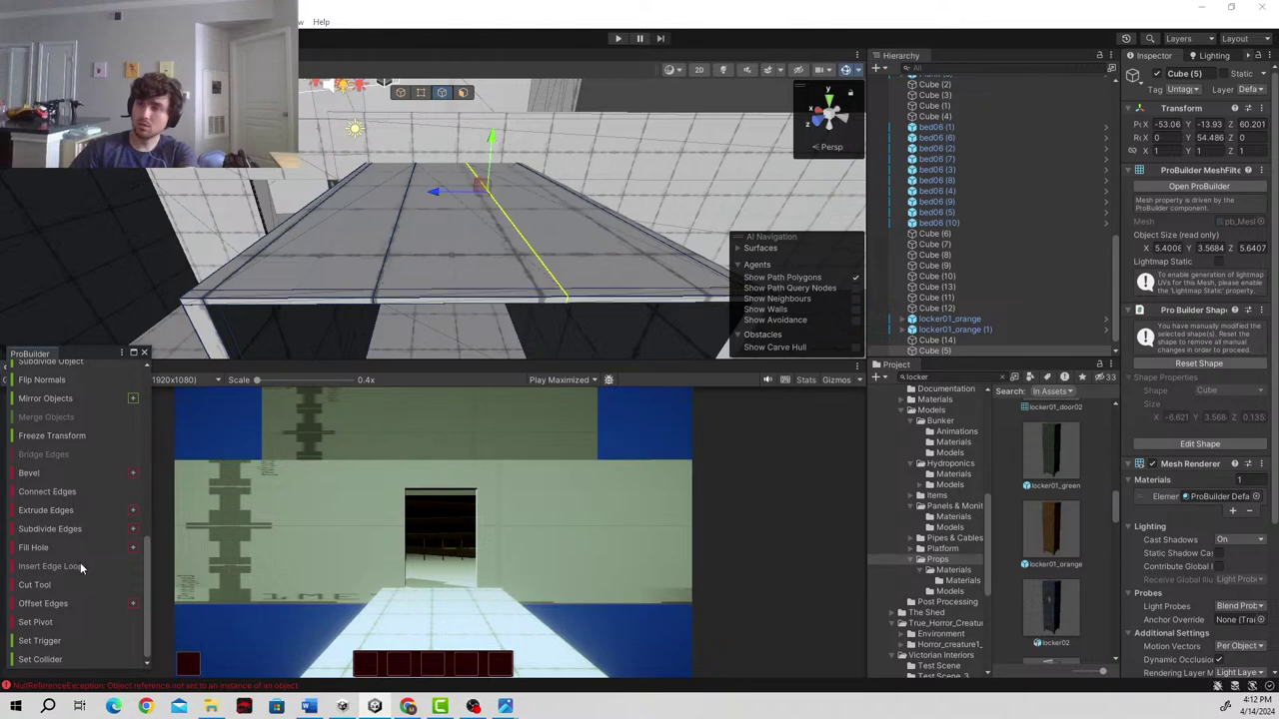
pyautogui.moveTo(434, 193); pyautogui.dragTo(425, 196)
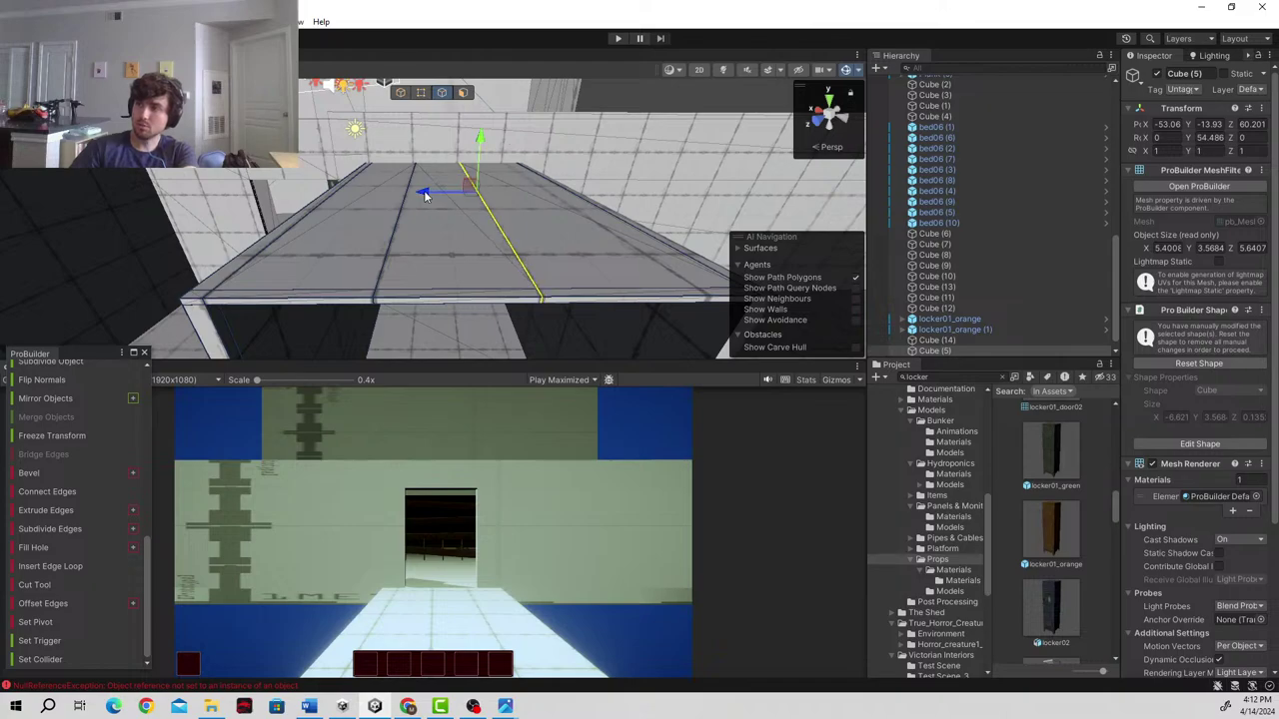
# - Widen the spacing between the roof slab's two lengthwise edge loops by moving each one outward
pyautogui.moveTo(531, 185); pyautogui.dragTo(473, 224, button='right')
pyautogui.scroll(4, 491, 239)
pyautogui.moveTo(449, 174); pyautogui.dragTo(460, 174)
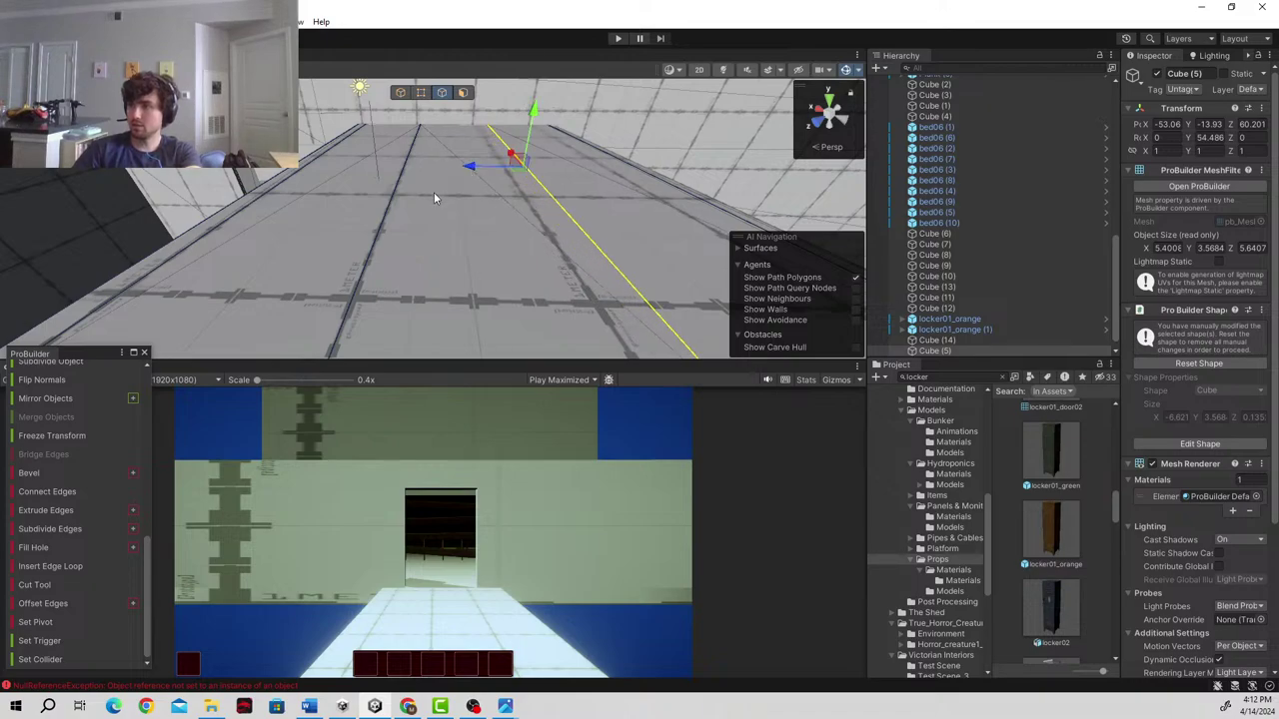
pyautogui.click(377, 254)
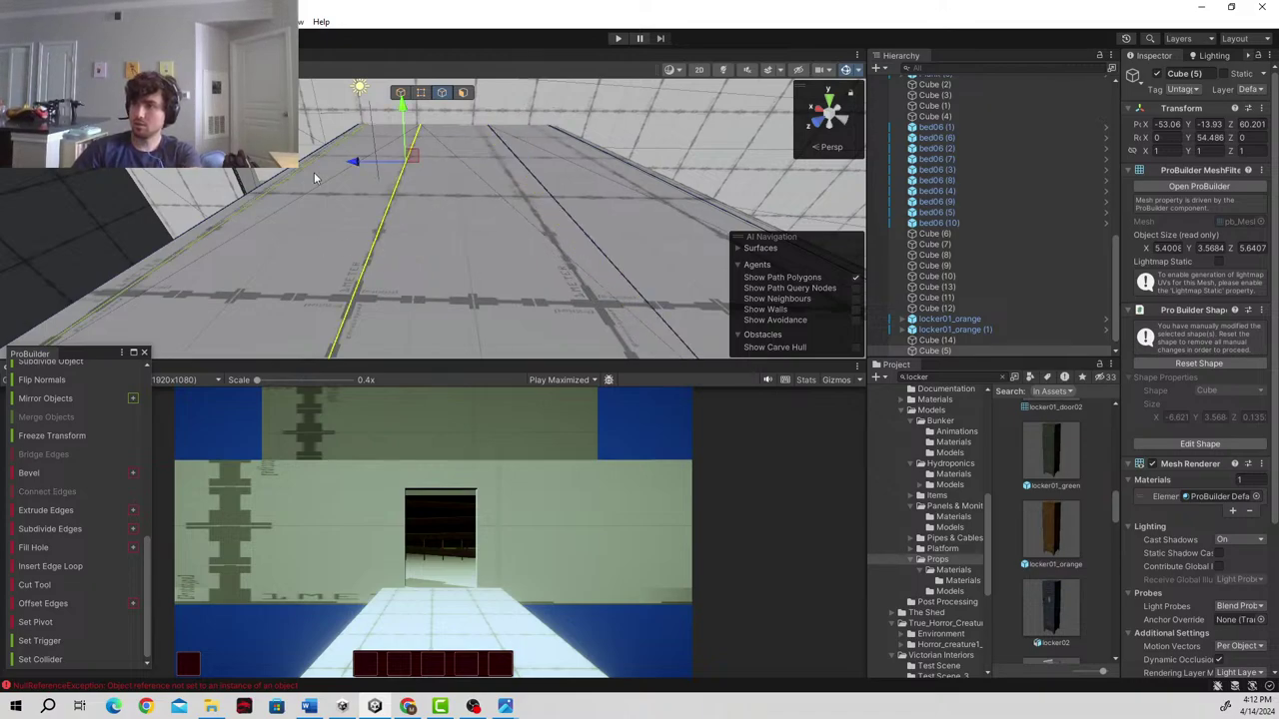
pyautogui.scroll(10, 146, 534)
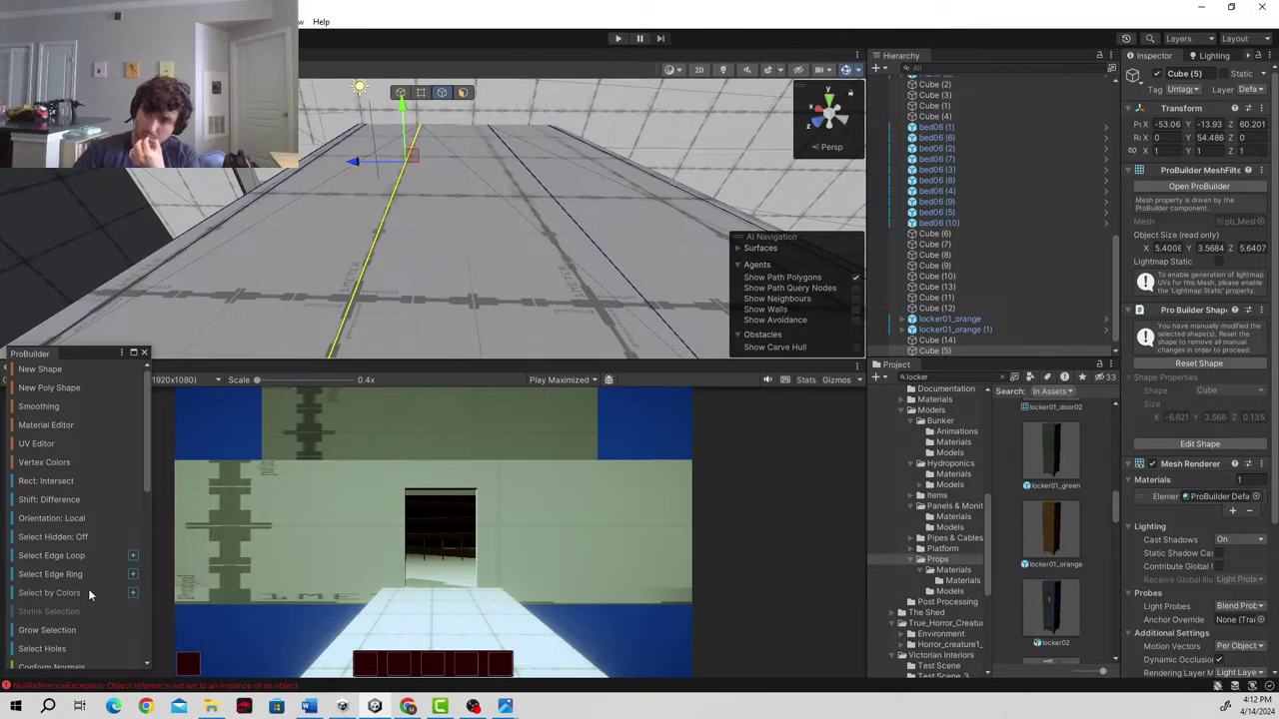
pyautogui.click(73, 551)
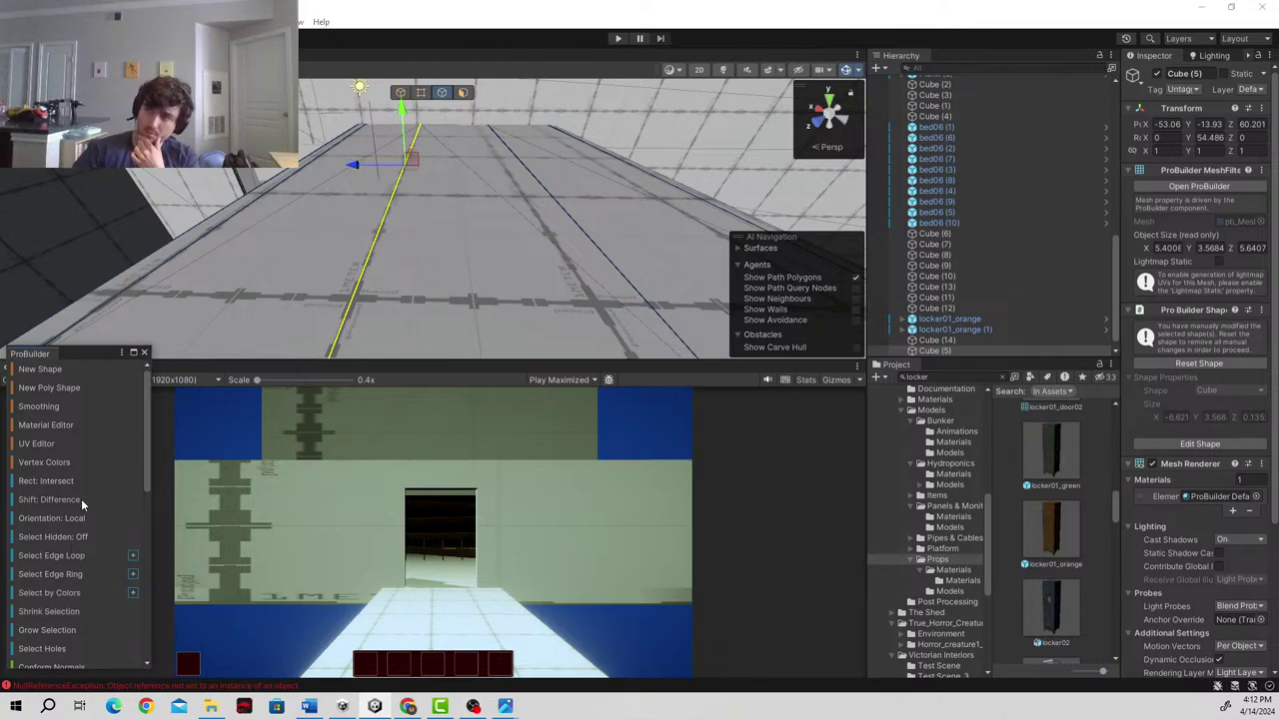
pyautogui.moveTo(353, 167); pyautogui.dragTo(334, 169)
# - Examine the roof slab's faces between the two lengthwise edge loops from below and from above
pyautogui.moveTo(554, 189); pyautogui.dragTo(546, 117, button='right')
pyautogui.press('d')
pyautogui.press('w')
pyautogui.press('s')
pyautogui.press('x')
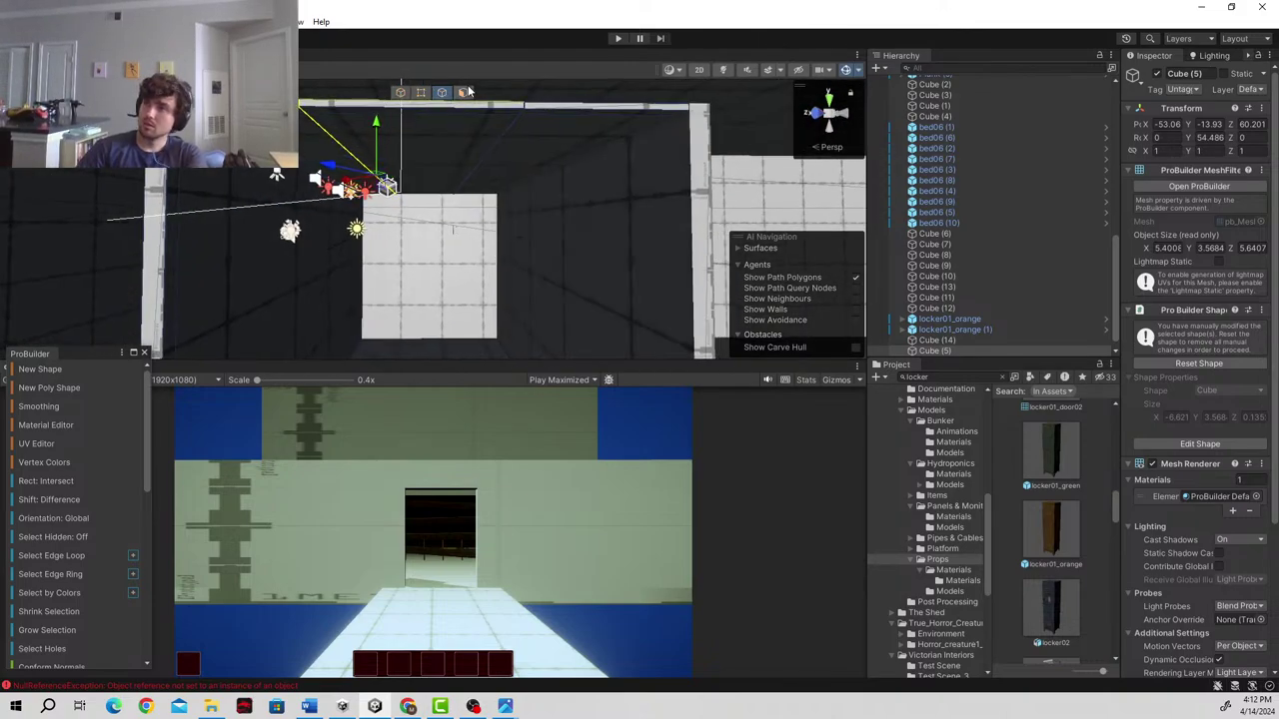
pyautogui.click(462, 92)
pyautogui.click(544, 110)
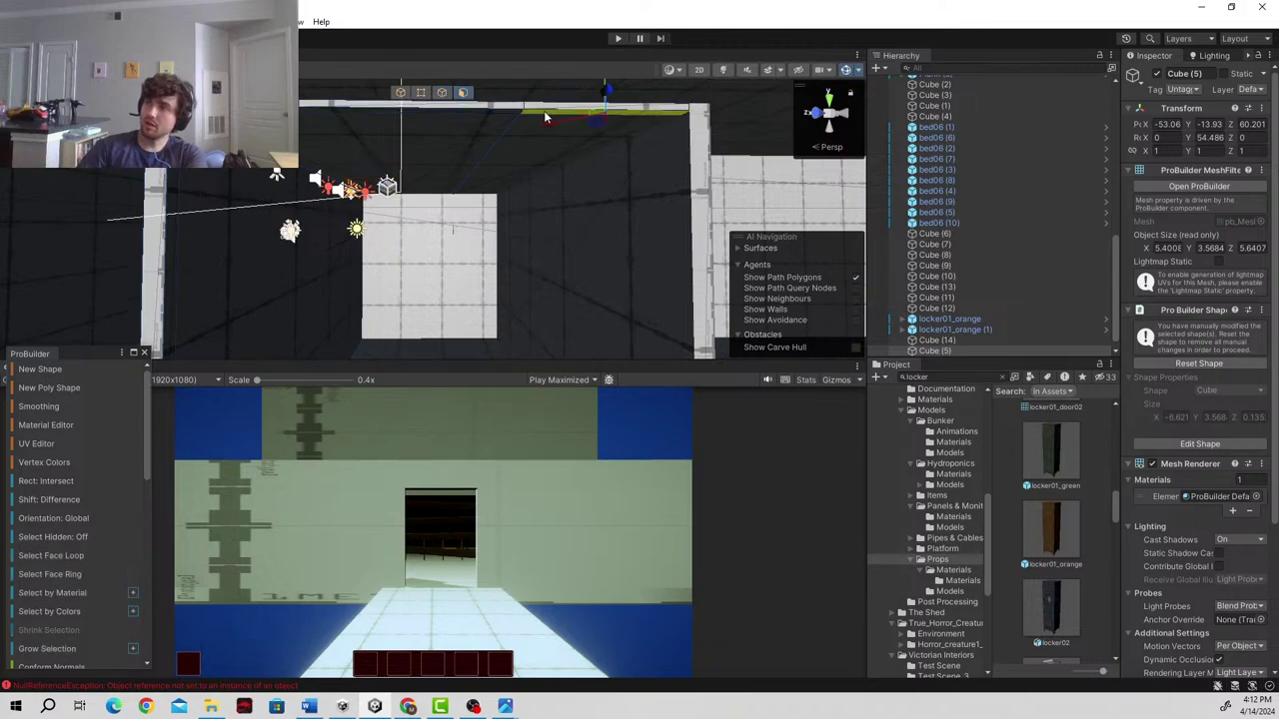
pyautogui.moveTo(480, 158); pyautogui.dragTo(571, 35, button='right')
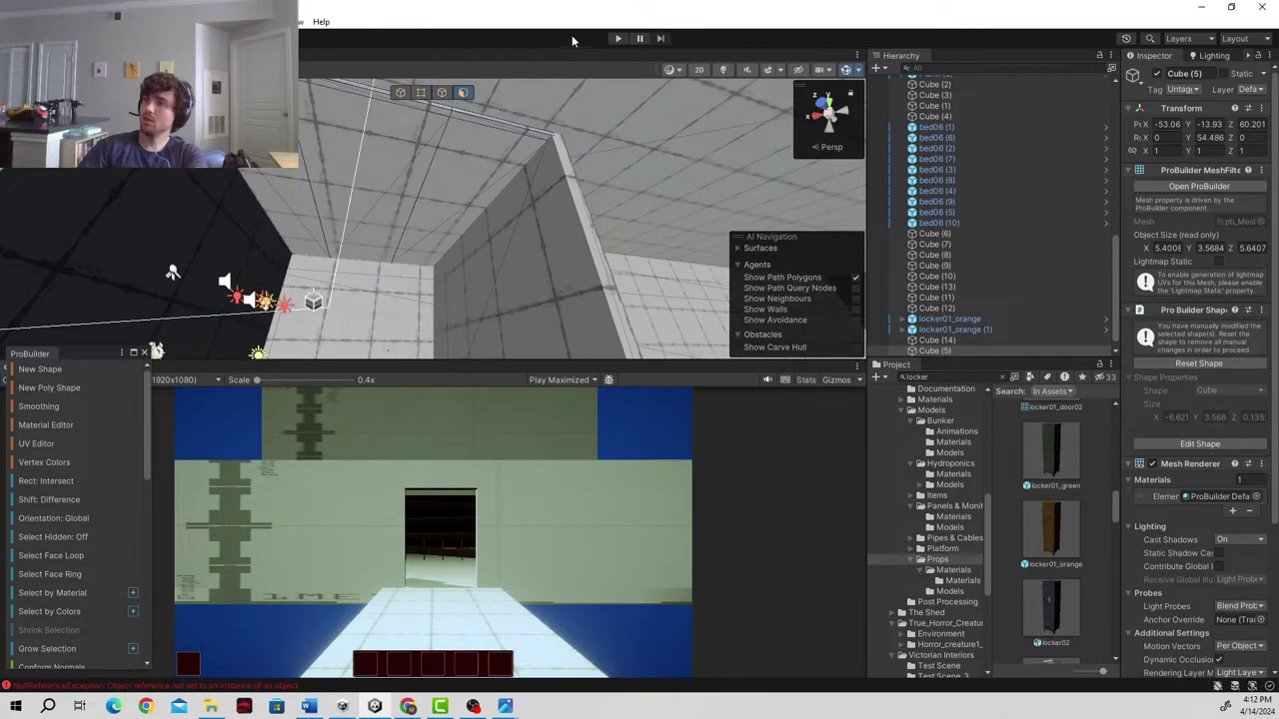
pyautogui.click(510, 127)
pyautogui.moveTo(511, 127); pyautogui.dragTo(515, 298, button='right')
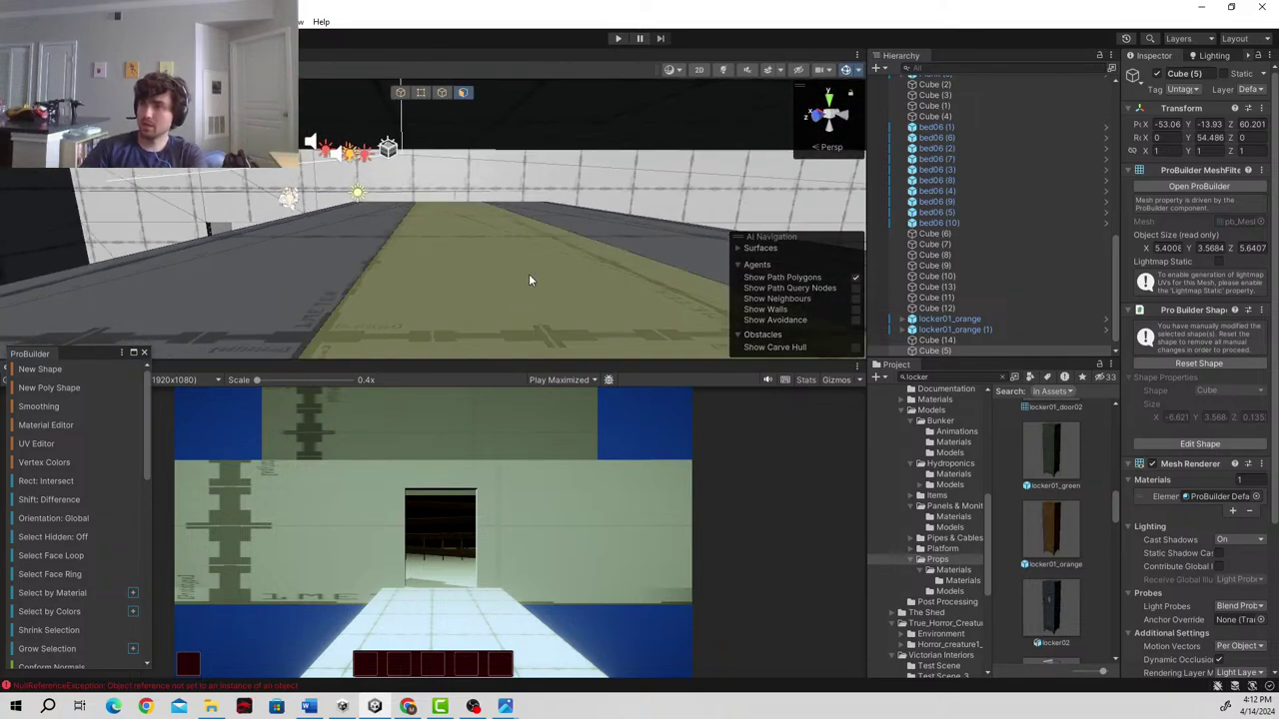
# - Shift both lengthwise edge loops on the roof slab slightly toward the original panel's side
pyautogui.click(443, 94)
pyautogui.click(405, 209)
pyautogui.moveTo(360, 297); pyautogui.dragTo(392, 280, button='right')
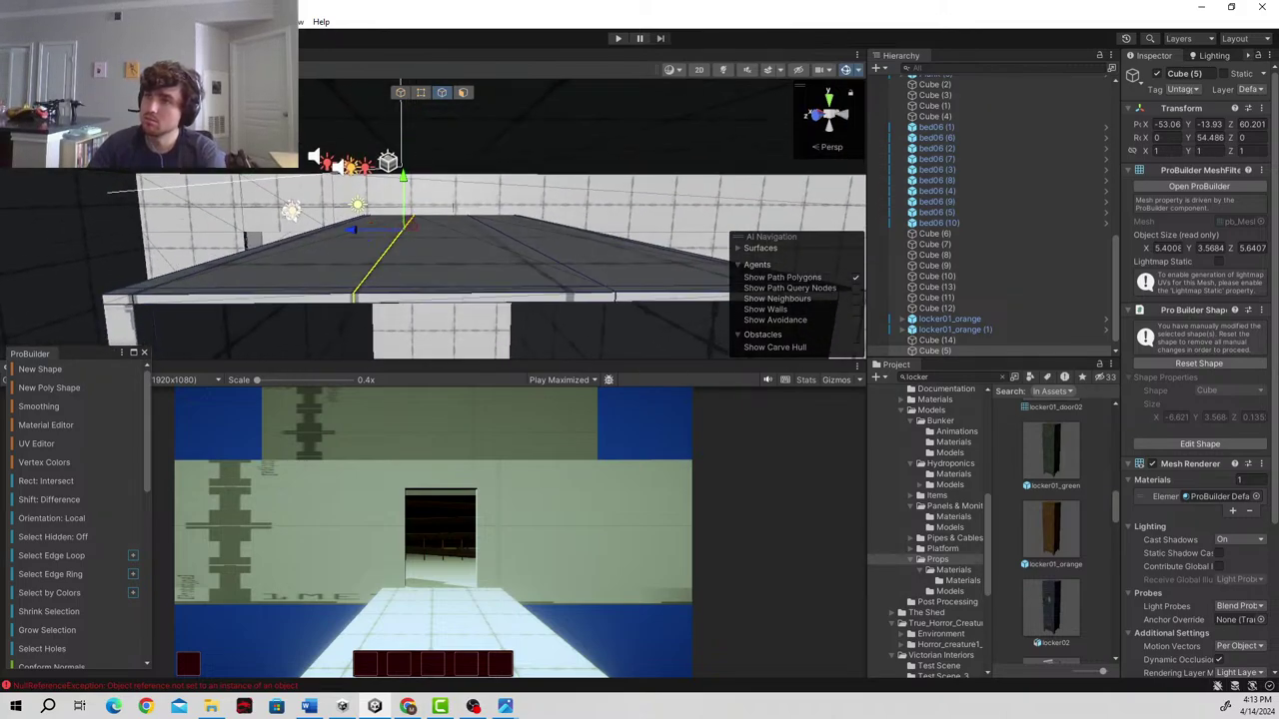
pyautogui.moveTo(353, 232); pyautogui.dragTo(348, 233)
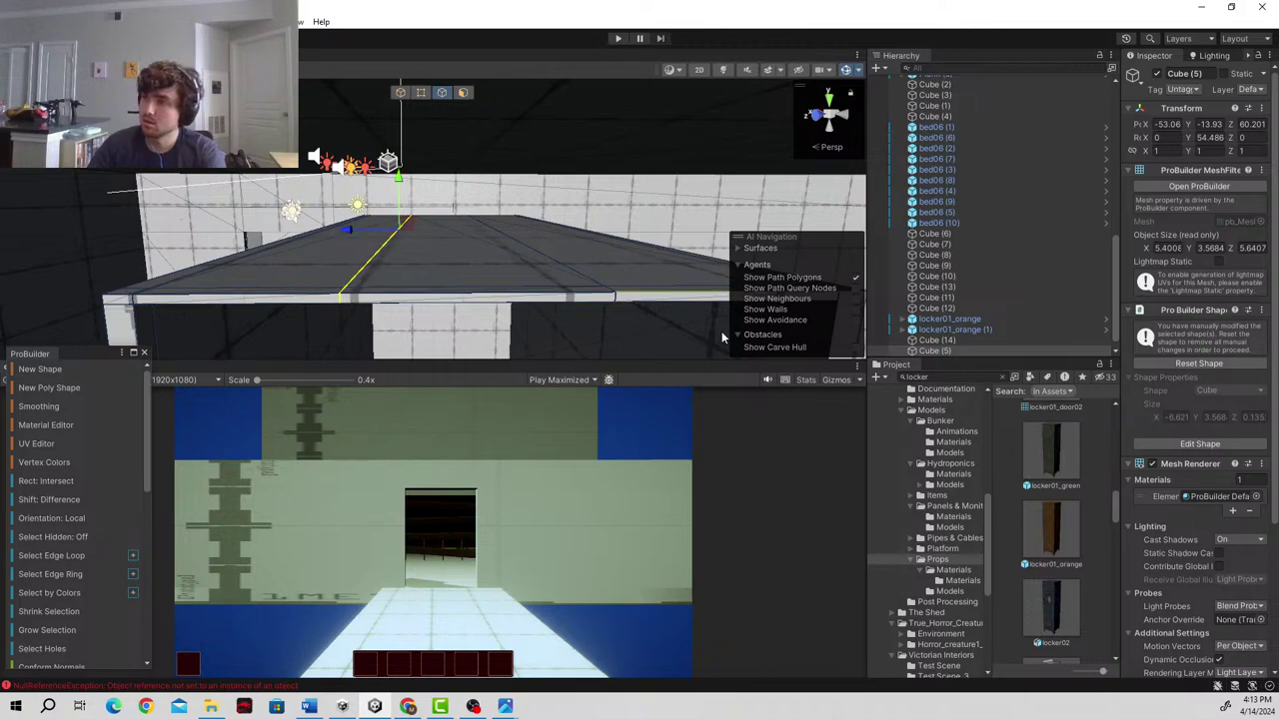
pyautogui.click(617, 303)
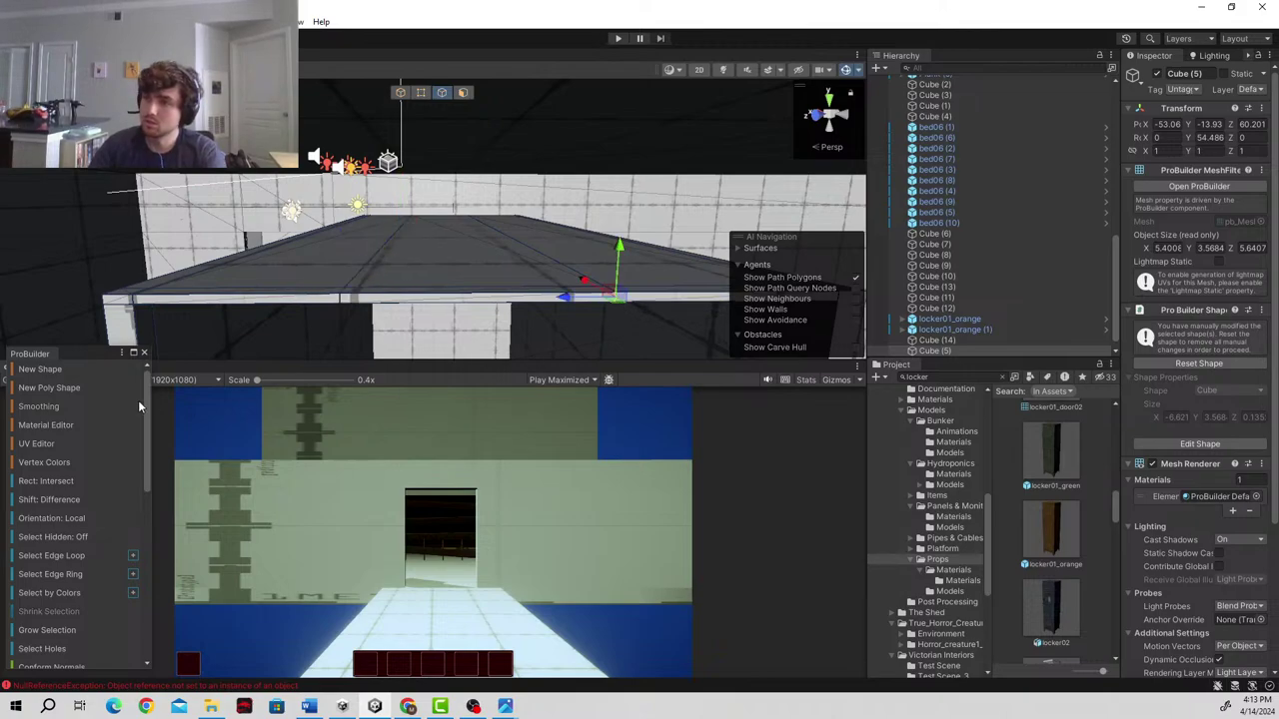
pyautogui.click(84, 554)
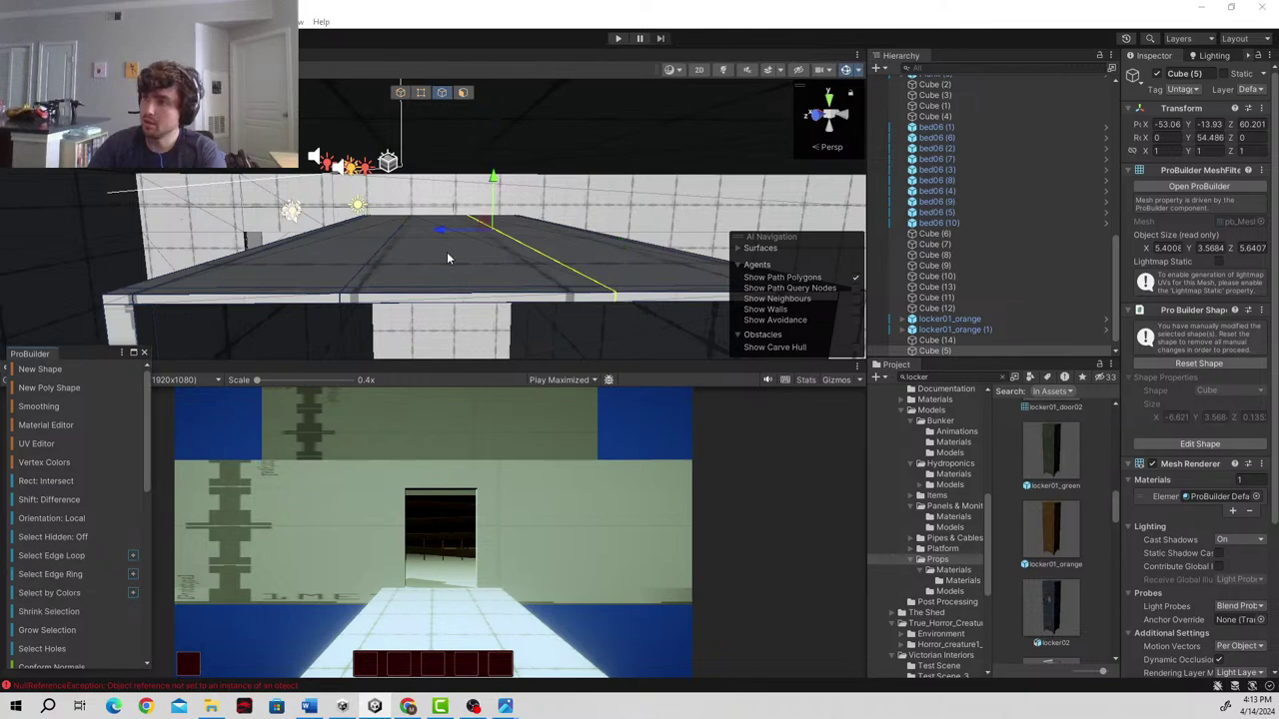
pyautogui.moveTo(443, 230); pyautogui.dragTo(430, 240)
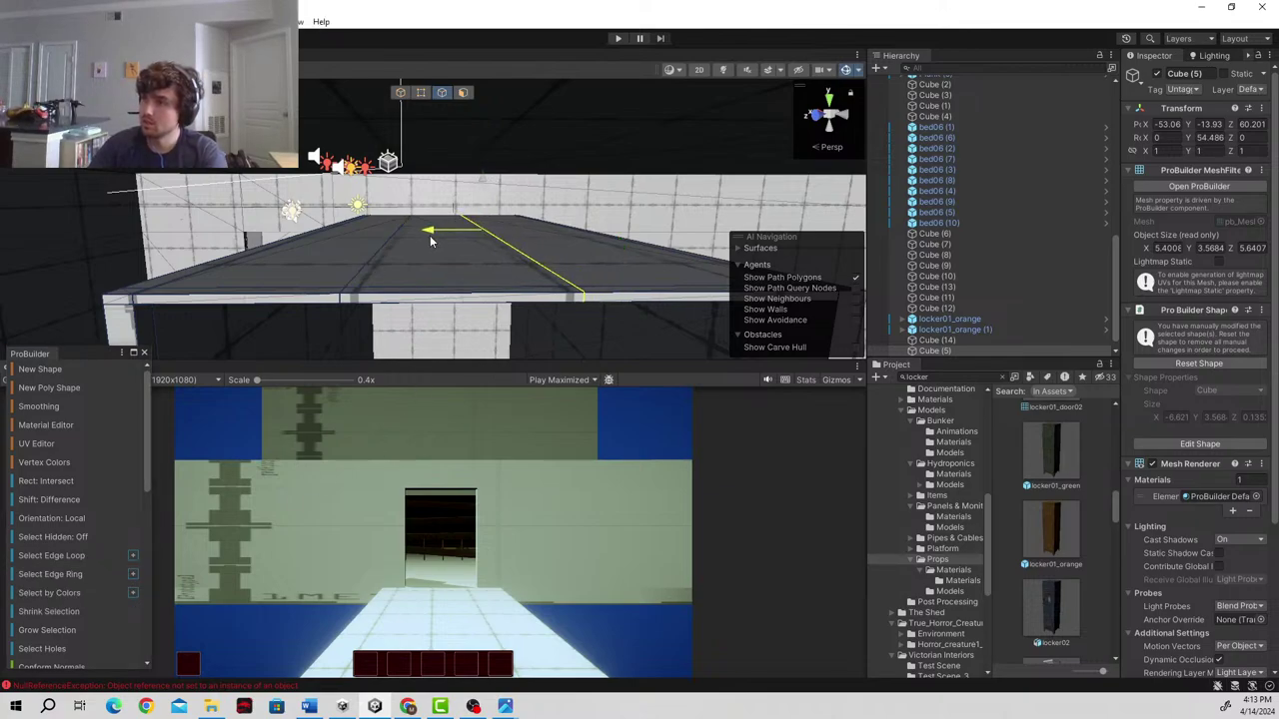
# - Try to extrude the roof slab's two outer underside faces down to the floor as walls flanking a doorway gap
pyautogui.moveTo(472, 301); pyautogui.dragTo(527, 205, button='right')
pyautogui.press('q')
pyautogui.press('s')
pyautogui.click(462, 92)
pyautogui.click(601, 144)
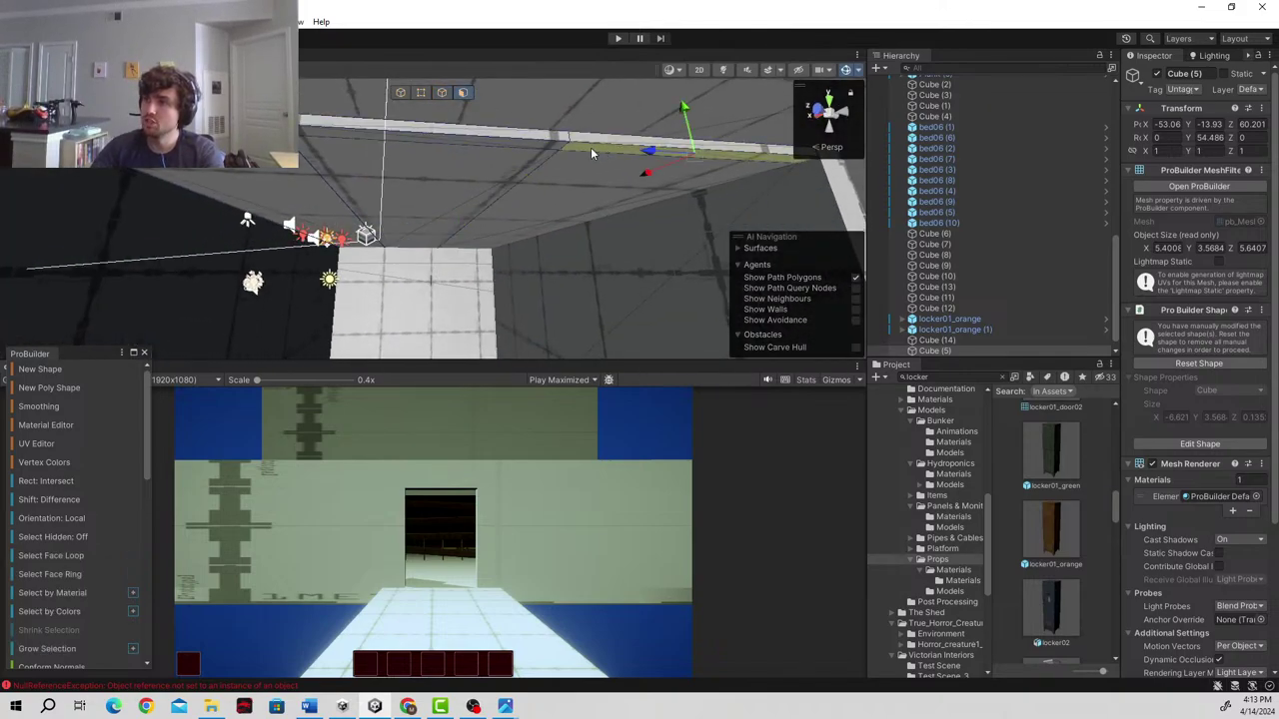
pyautogui.keyDown('shift'); pyautogui.click(261, 118); pyautogui.keyUp('shift')
pyautogui.press('e')
pyautogui.moveTo(440, 219); pyautogui.dragTo(454, 189, button='right')
pyautogui.press('q')
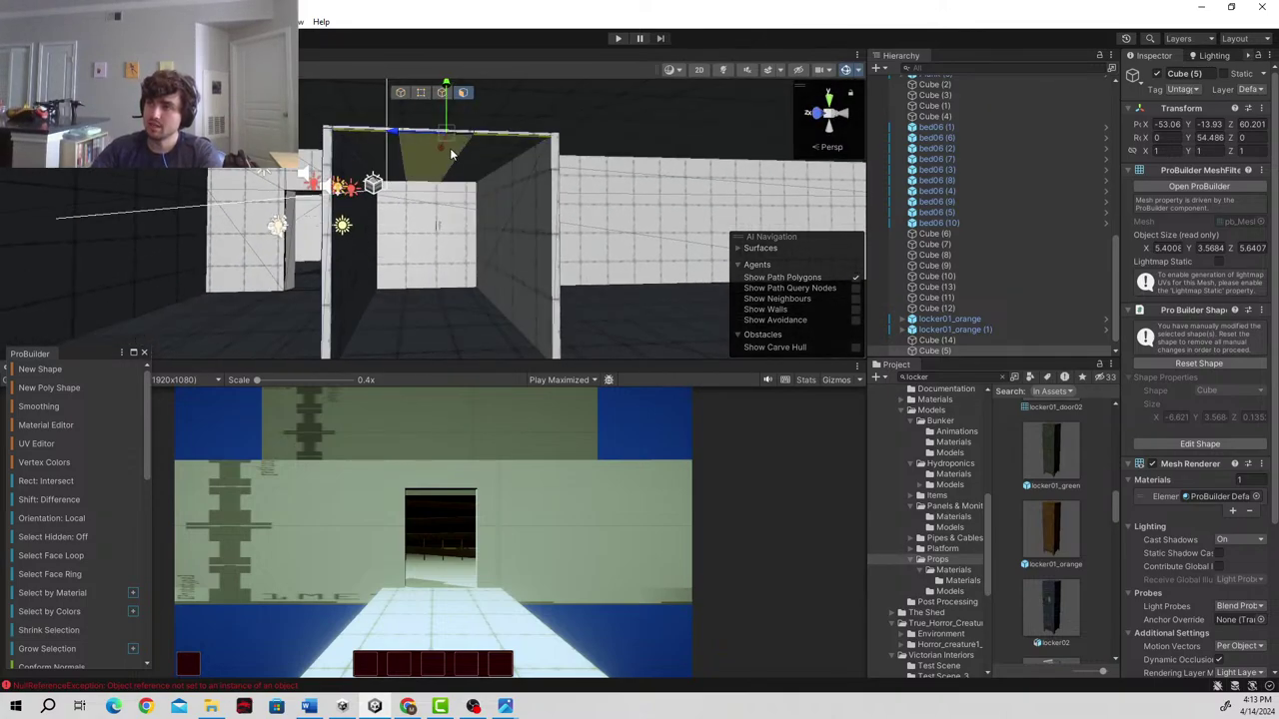
pyautogui.moveTo(446, 113); pyautogui.dragTo(483, 346)
pyautogui.moveTo(663, 194); pyautogui.dragTo(531, 150, button='right')
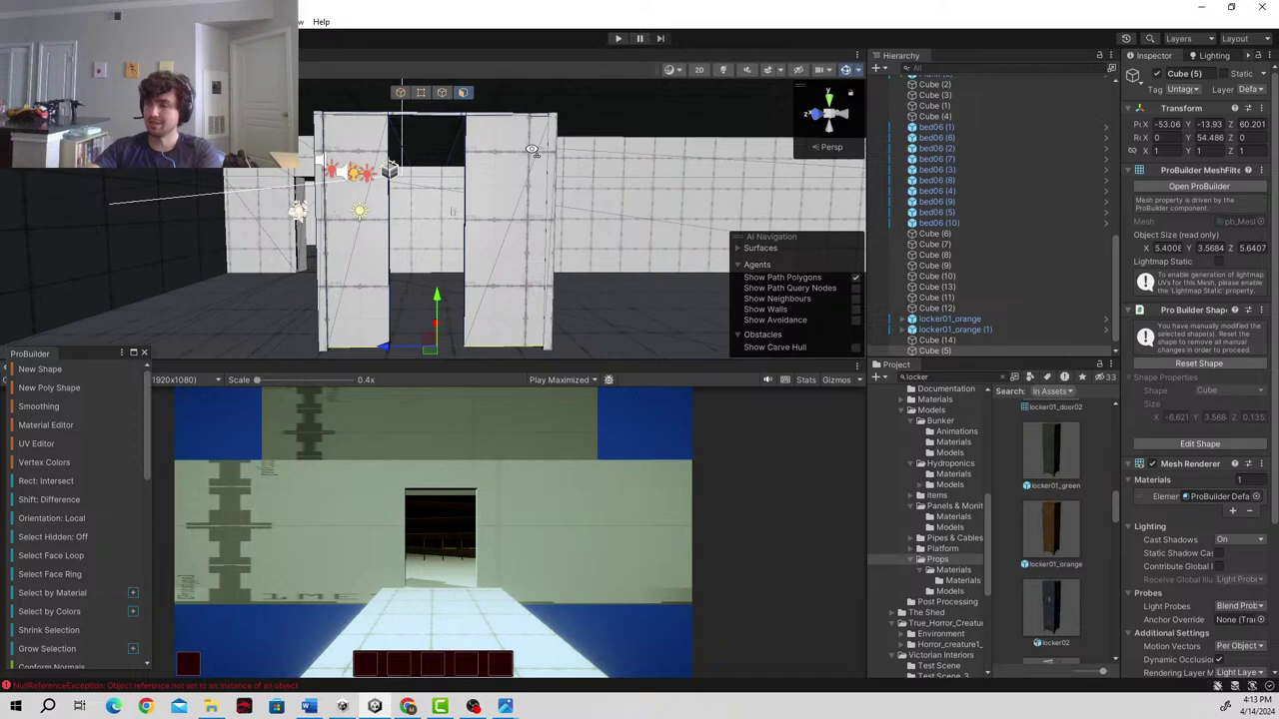
pyautogui.moveTo(531, 149); pyautogui.dragTo(531, 250, button='right')
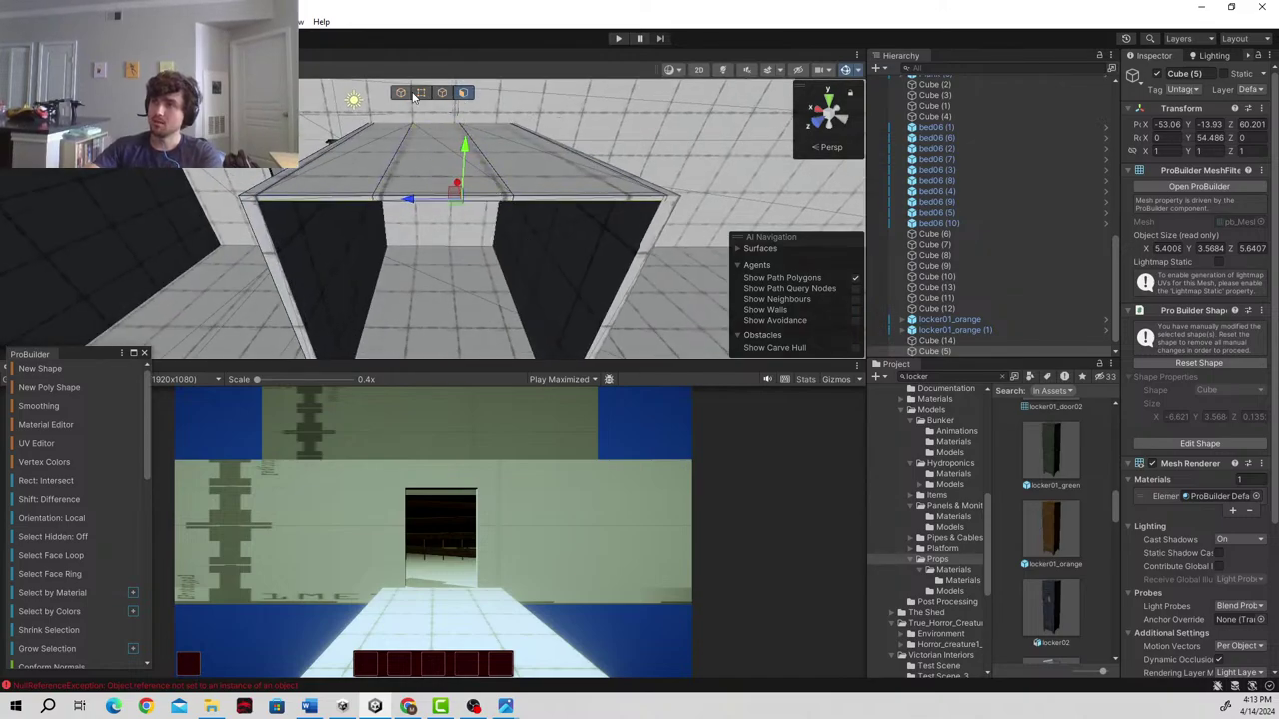
# - Undo the downward extrusion of the roof slab's outer underside faces
pyautogui.hotkey('ctrl', 'z')
pyautogui.hotkey('ctrl', 'z')
pyautogui.hotkey('ctrl', 'z')
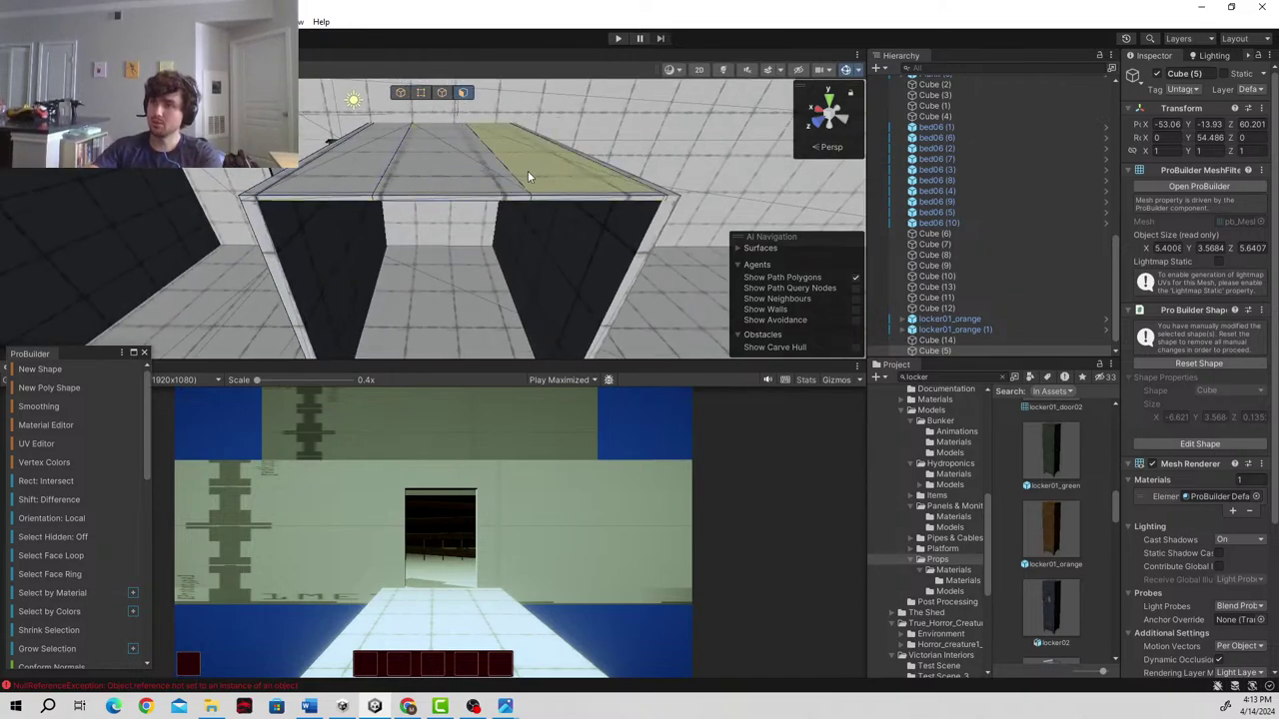
# - Narrow the spacing between the roof slab's two lengthwise edge loops by shifting one loop slightly inward
pyautogui.click(442, 93)
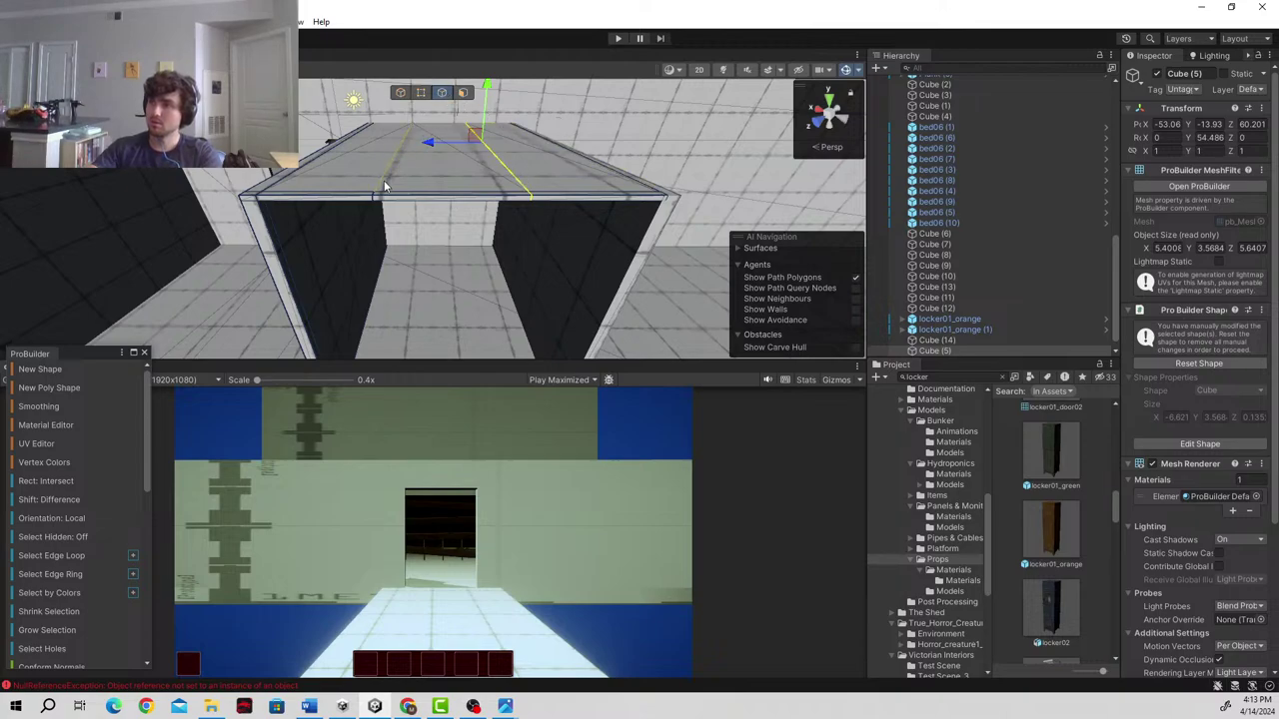
pyautogui.moveTo(452, 275); pyautogui.dragTo(372, 249, button='right')
pyautogui.click(369, 247)
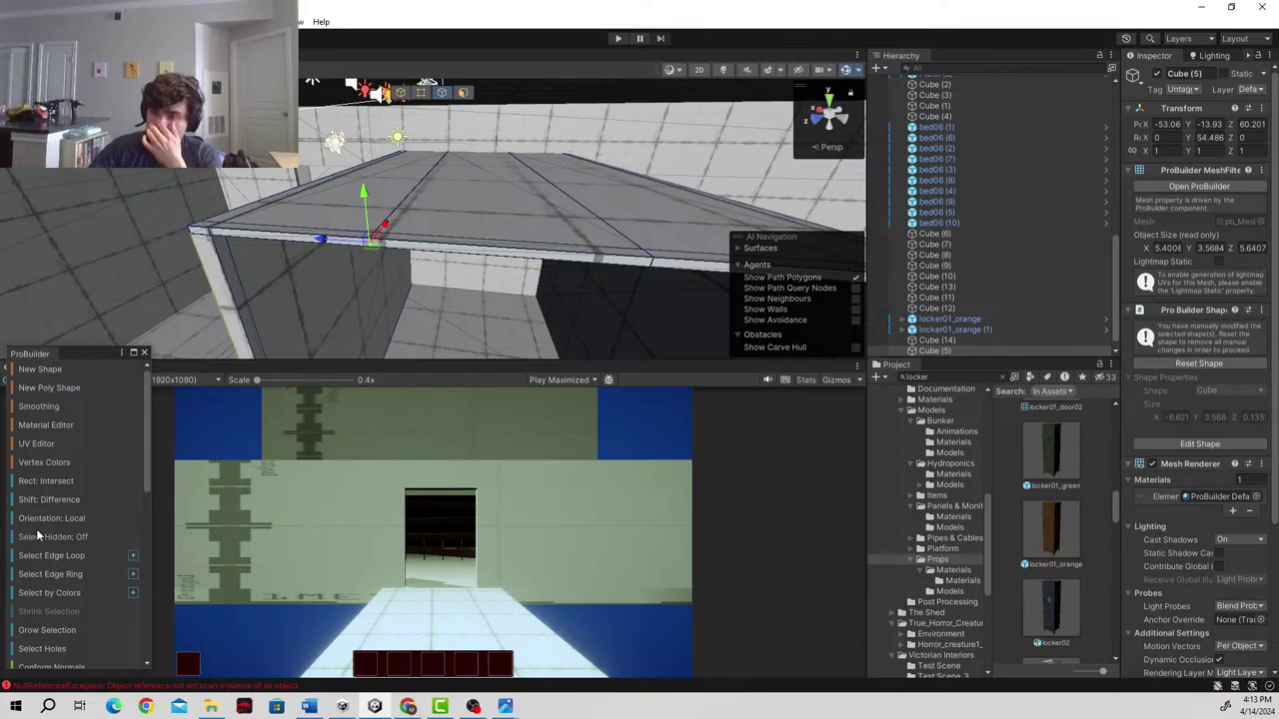
pyautogui.scroll(-10, 45, 544)
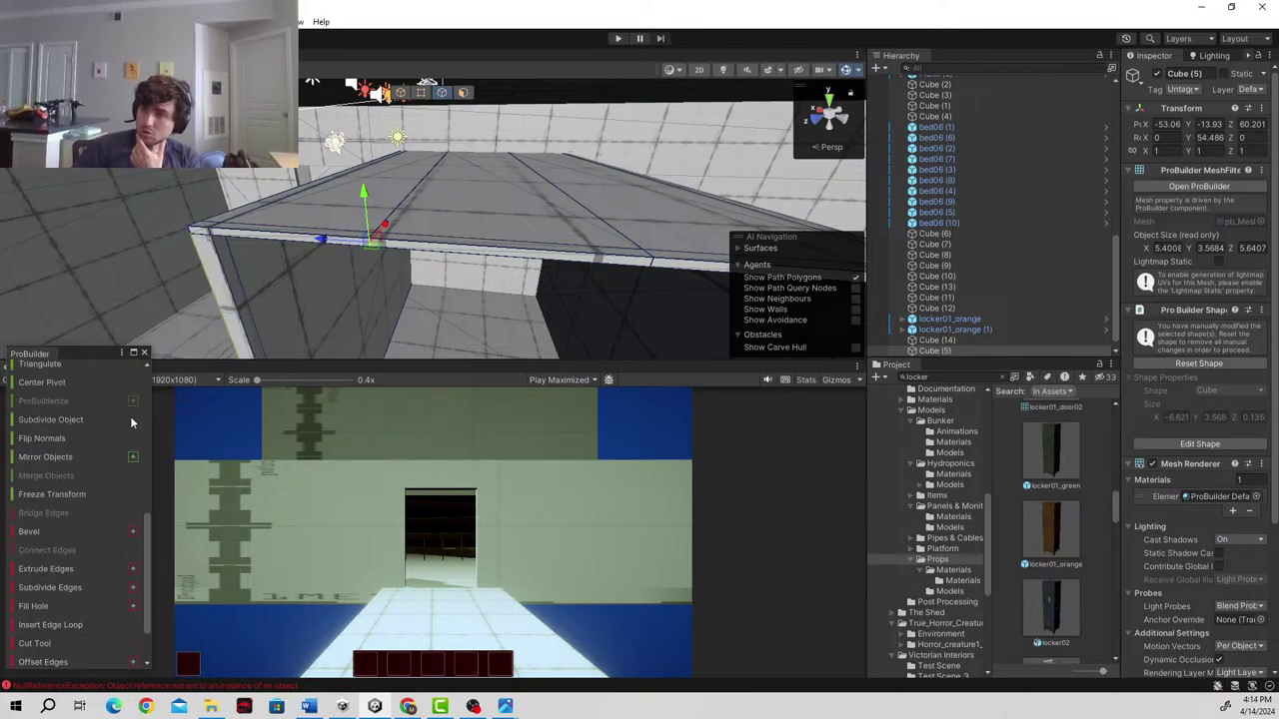
pyautogui.scroll(-3, 66, 561)
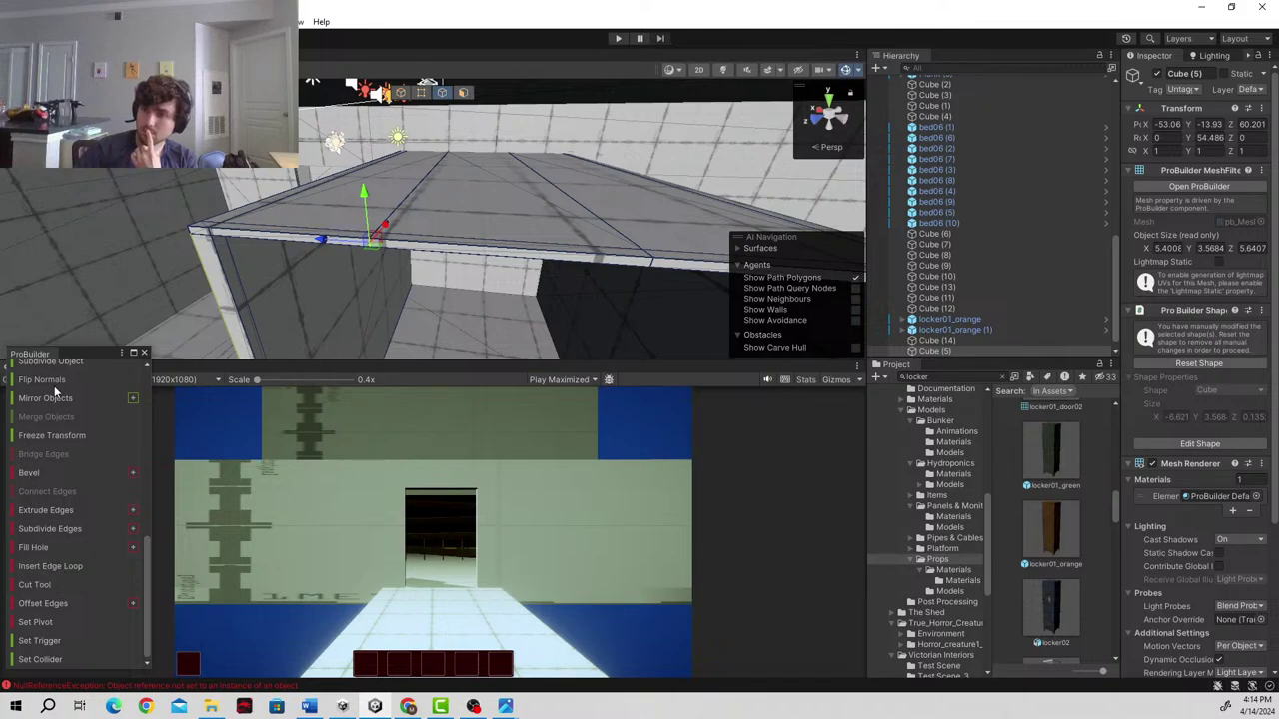
pyautogui.scroll(12, 96, 474)
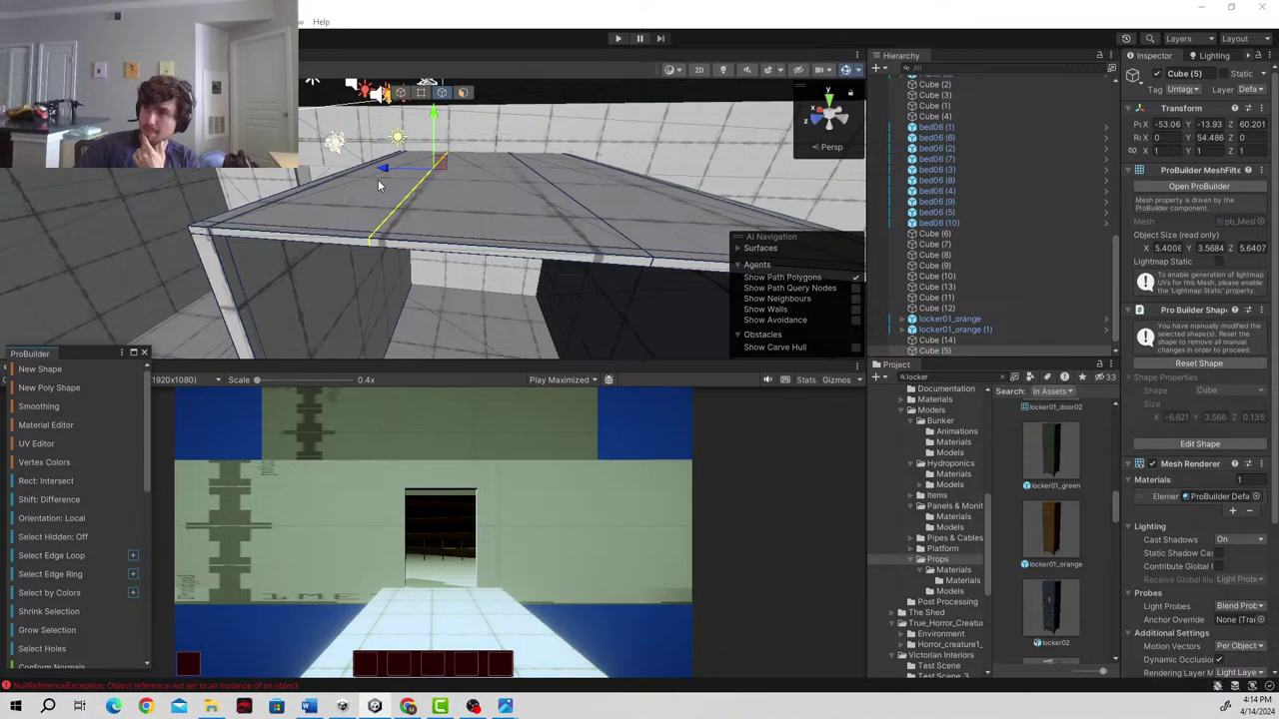
pyautogui.moveTo(384, 169); pyautogui.dragTo(390, 169)
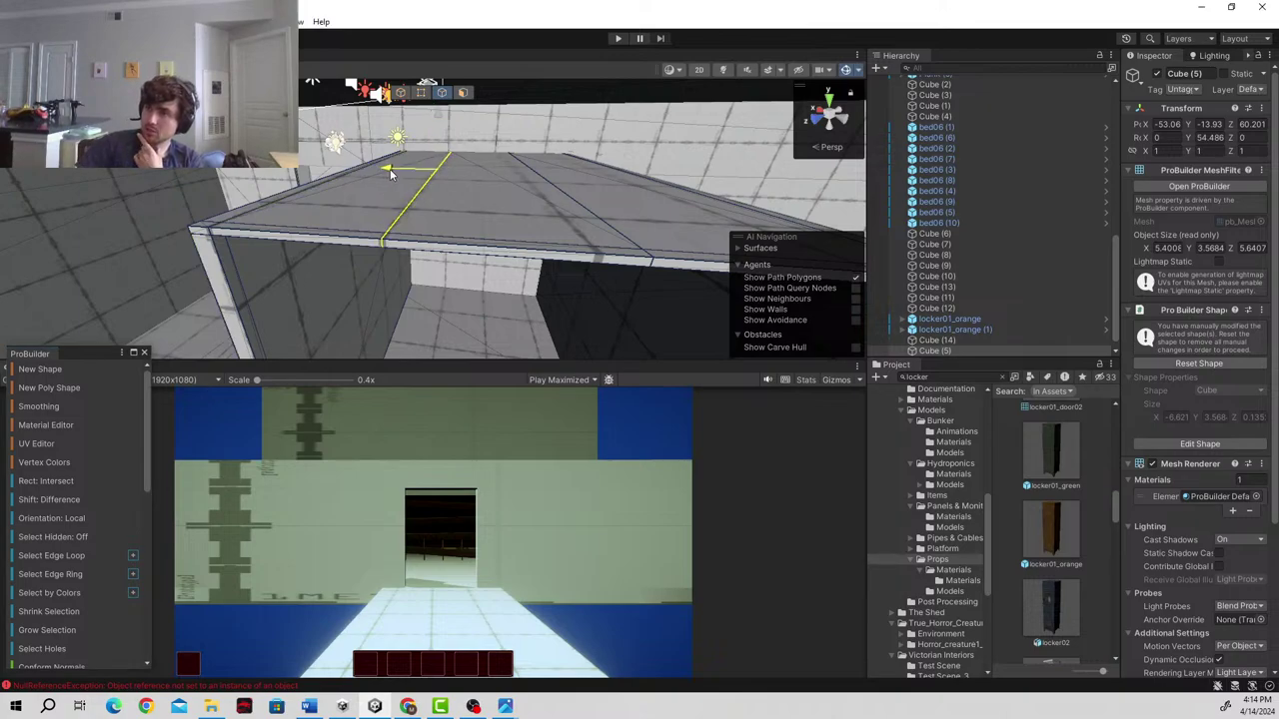
# - Extrude the two outer underside faces of the roof slab down to the floor, leaving the middle open as a doorway
pyautogui.moveTo(419, 286); pyautogui.dragTo(491, 152, button='right')
pyautogui.click(462, 93)
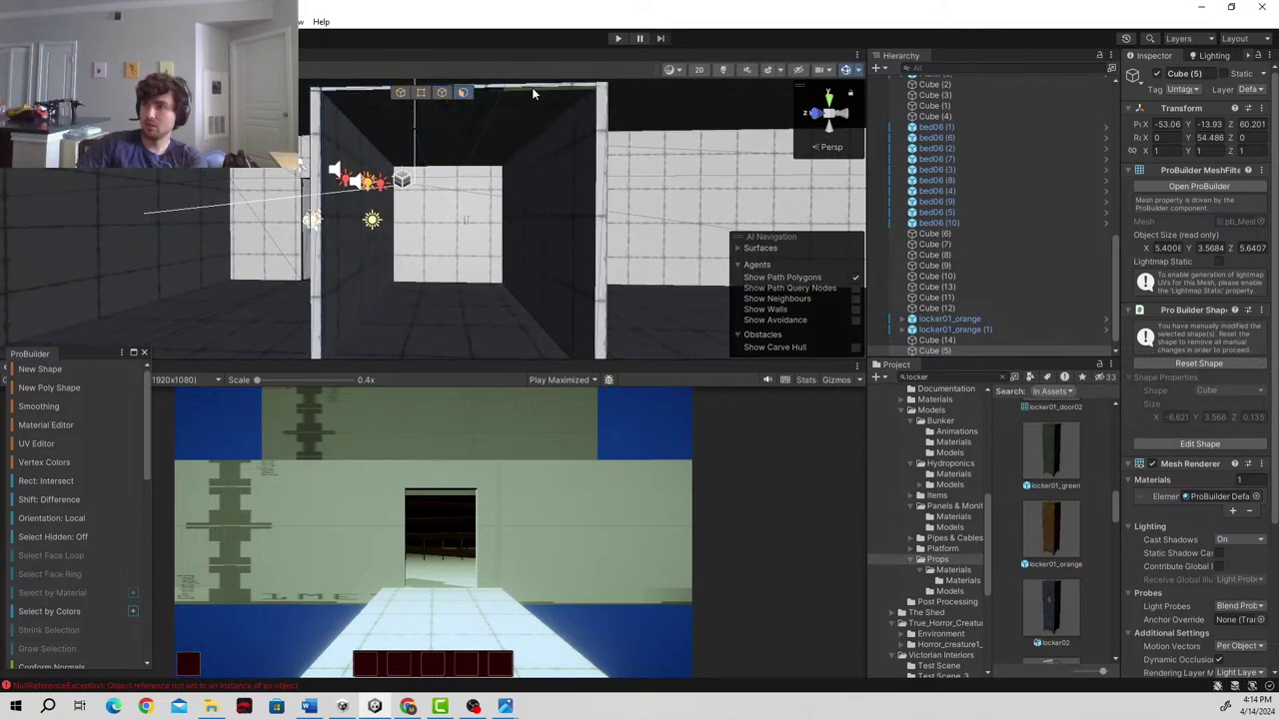
pyautogui.click(532, 87)
pyautogui.keyDown('shift'); pyautogui.click(381, 89); pyautogui.keyUp('shift')
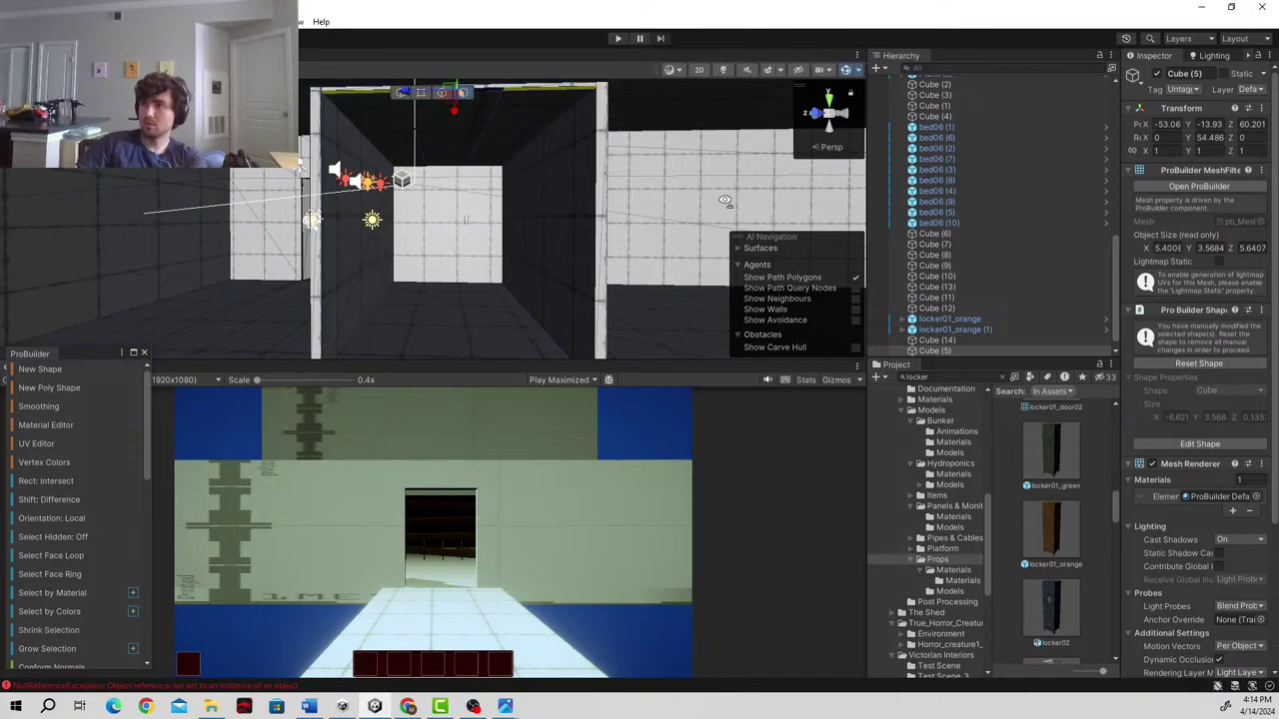
pyautogui.moveTo(725, 203); pyautogui.dragTo(560, 180, button='right')
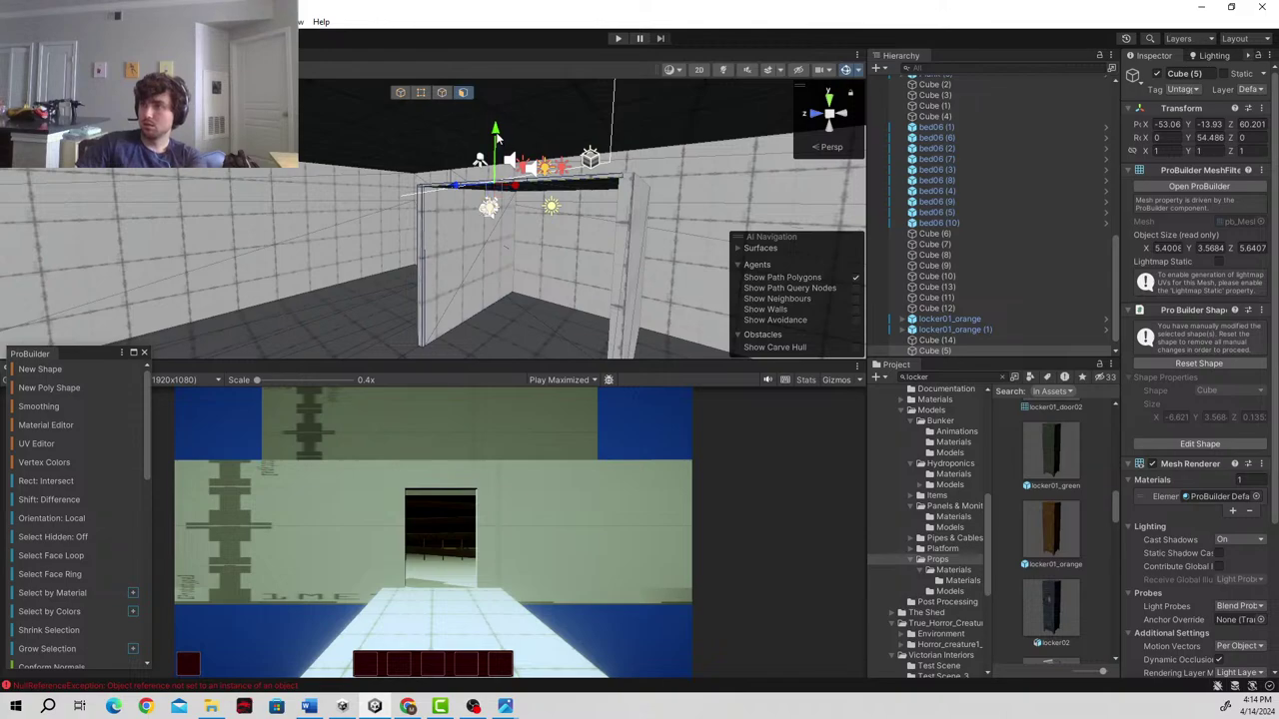
pyautogui.keyDown('shift'); pyautogui.moveTo(497, 135); pyautogui.dragTo(516, 344); pyautogui.keyUp('shift')
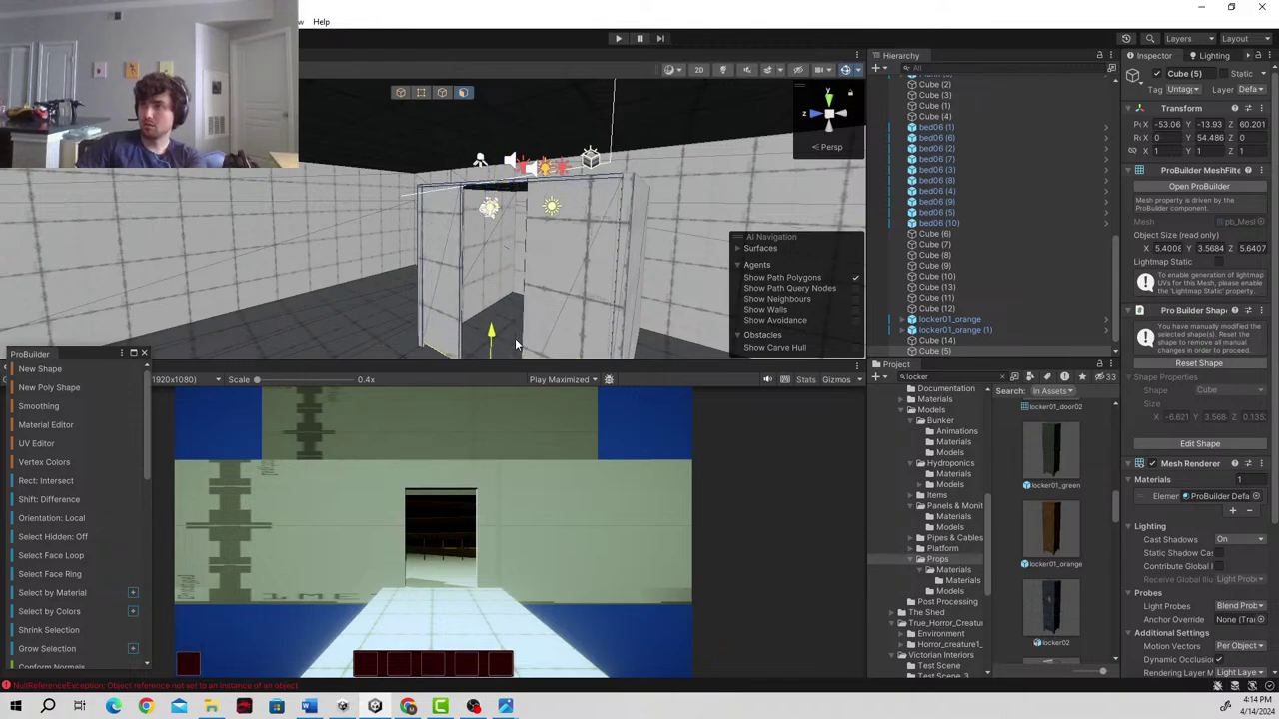
# - Insert a horizontal edge loop around one front wall section beside the doorway and raise it to door-top height
pyautogui.moveTo(516, 345); pyautogui.dragTo(547, 268, button='right')
pyautogui.click(440, 92)
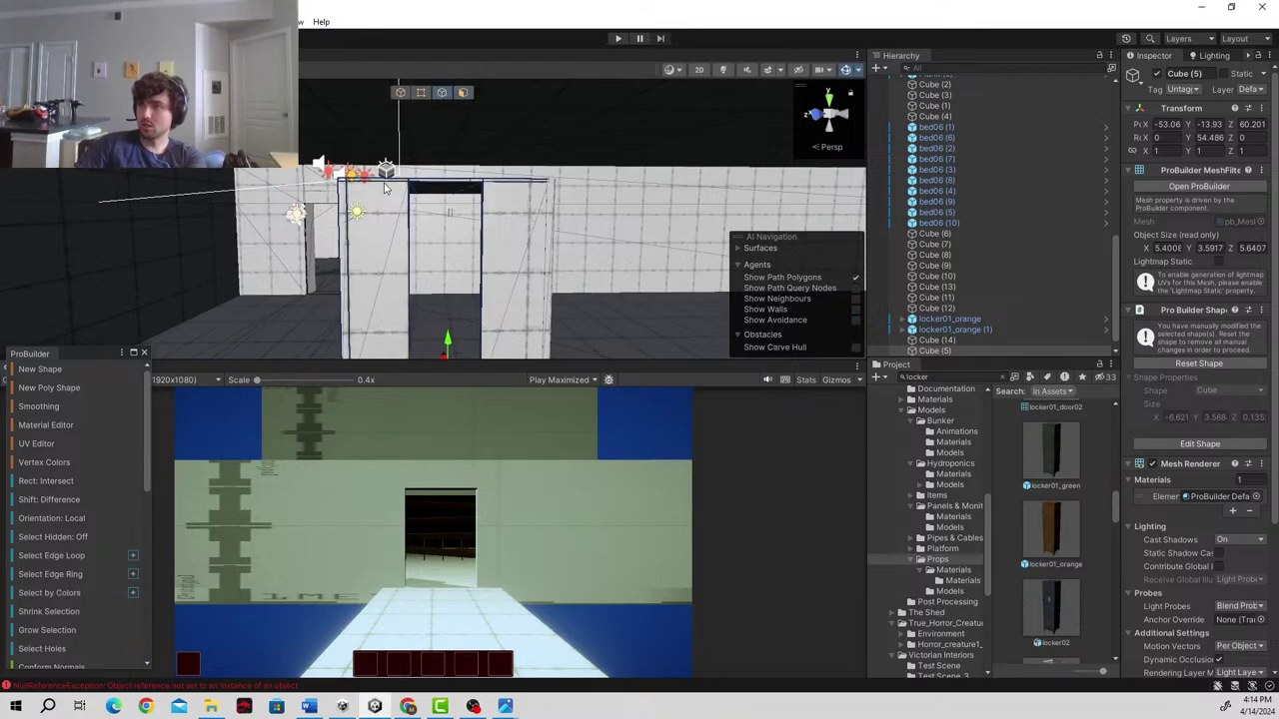
pyautogui.click(384, 188)
pyautogui.scroll(-5, 43, 628)
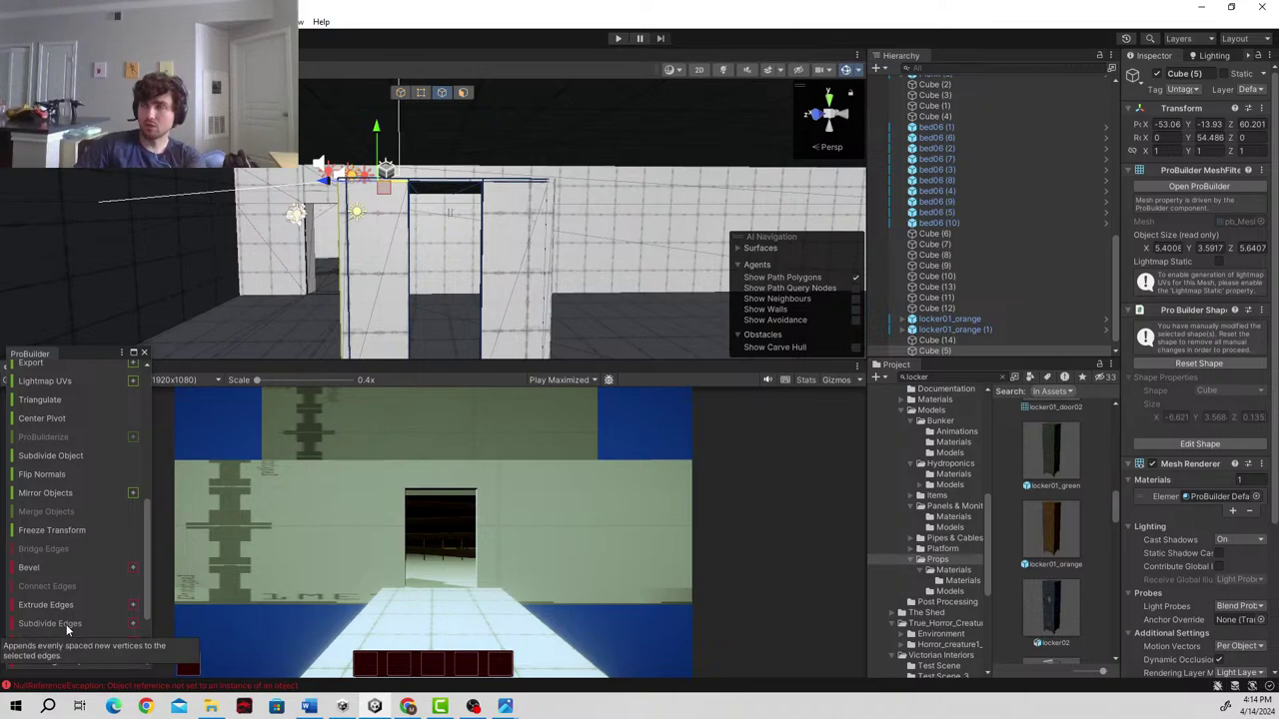
pyautogui.click(349, 228)
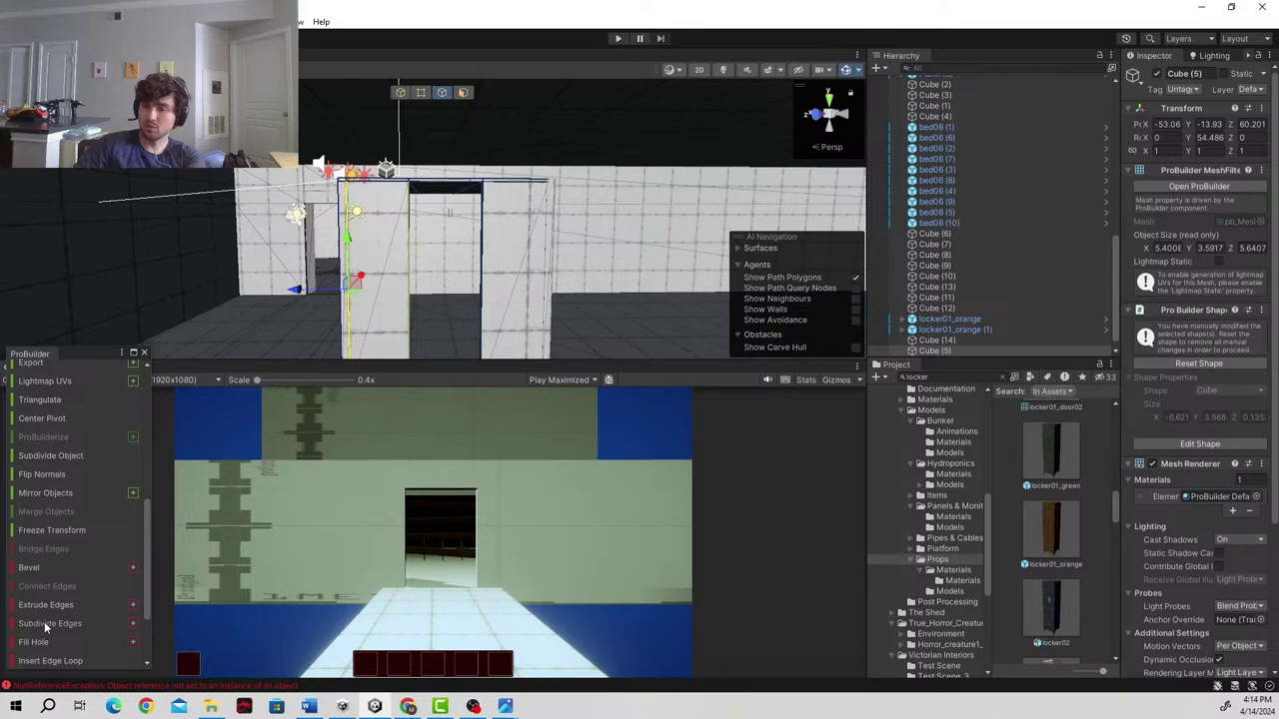
pyautogui.scroll(-3, 53, 587)
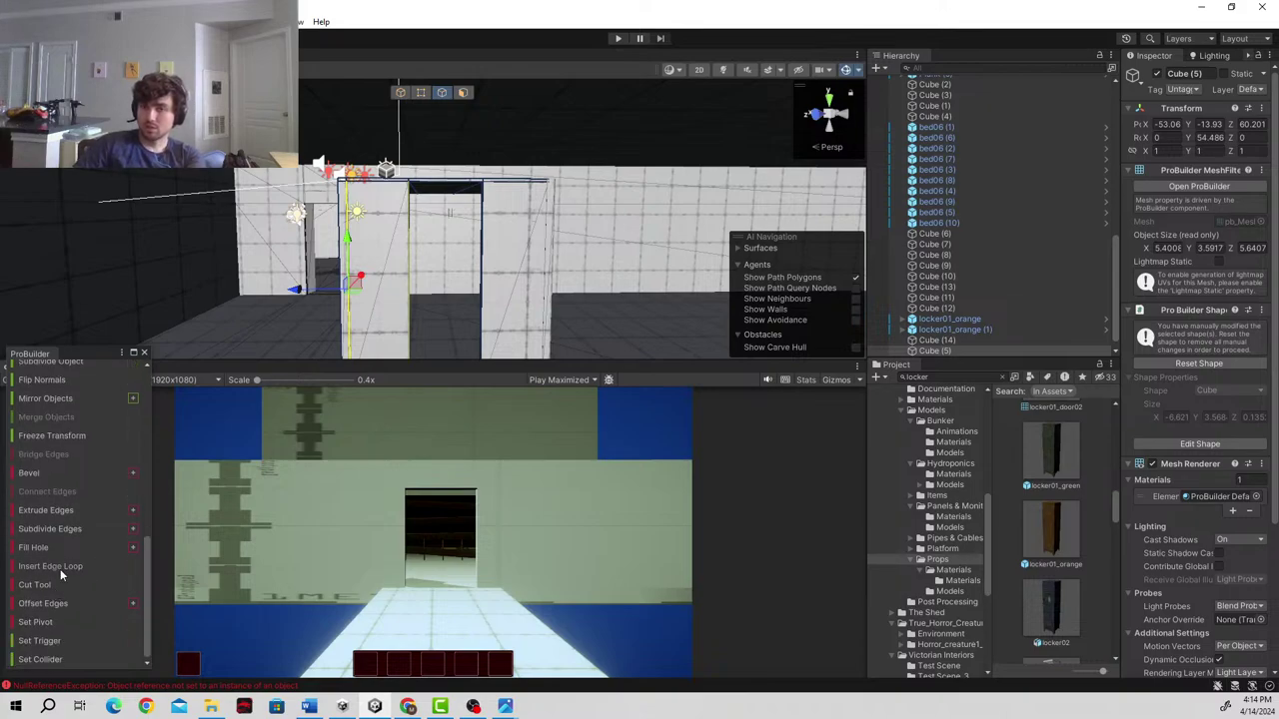
pyautogui.click(60, 569)
pyautogui.moveTo(385, 268); pyautogui.dragTo(389, 195)
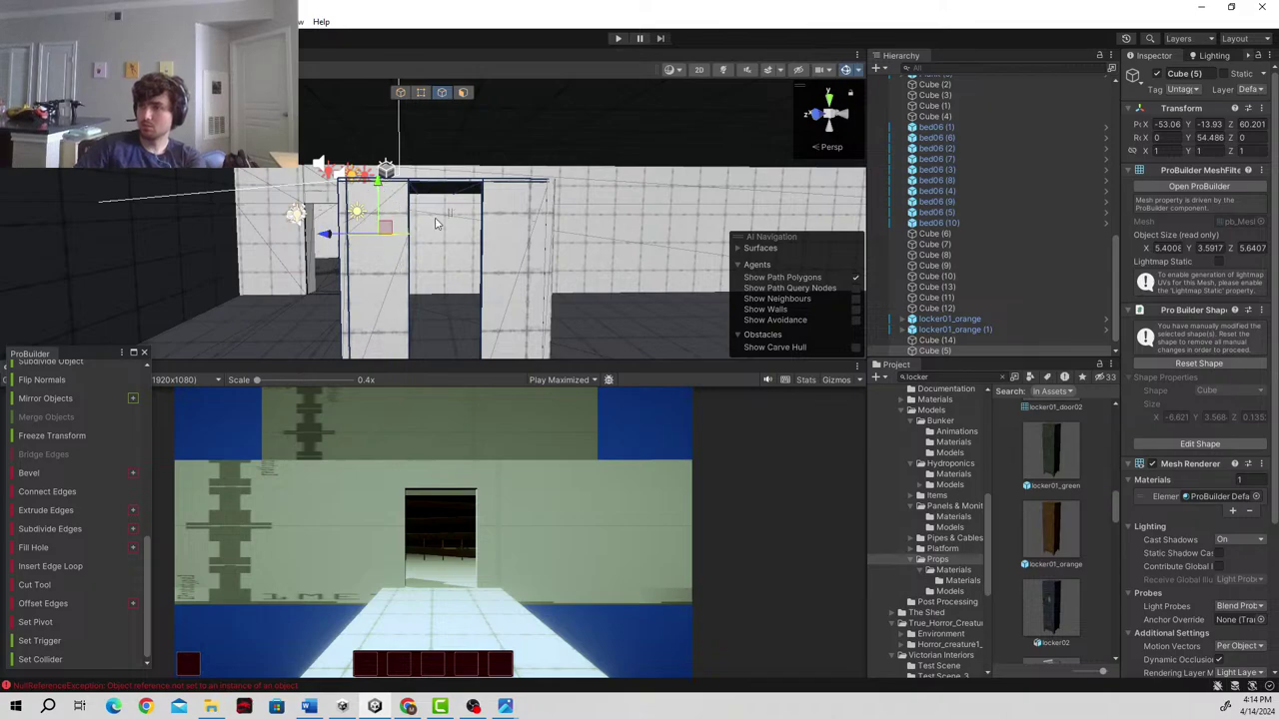
pyautogui.press('w')
# - Extend that wall section's inner face above the edge loop across the gap to the opposite section, forming the doorway header
pyautogui.moveTo(468, 256); pyautogui.dragTo(408, 204, button='right')
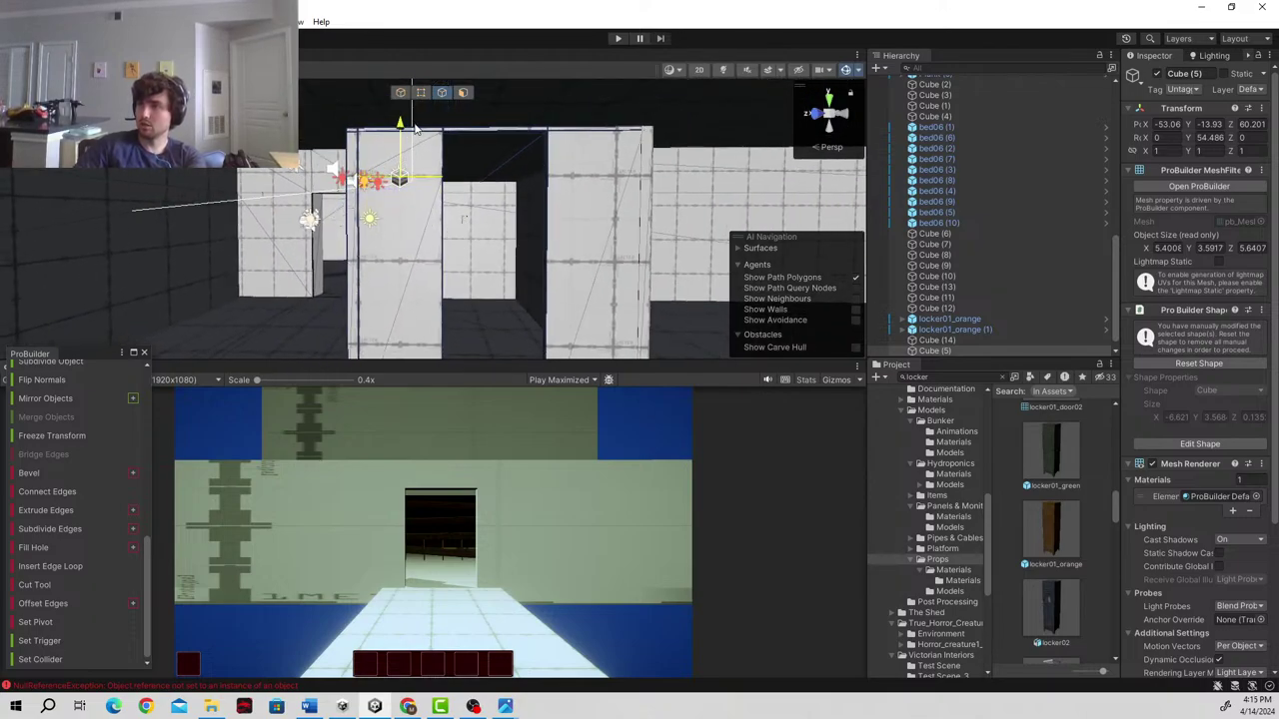
pyautogui.moveTo(415, 128); pyautogui.dragTo(463, 108, button='right')
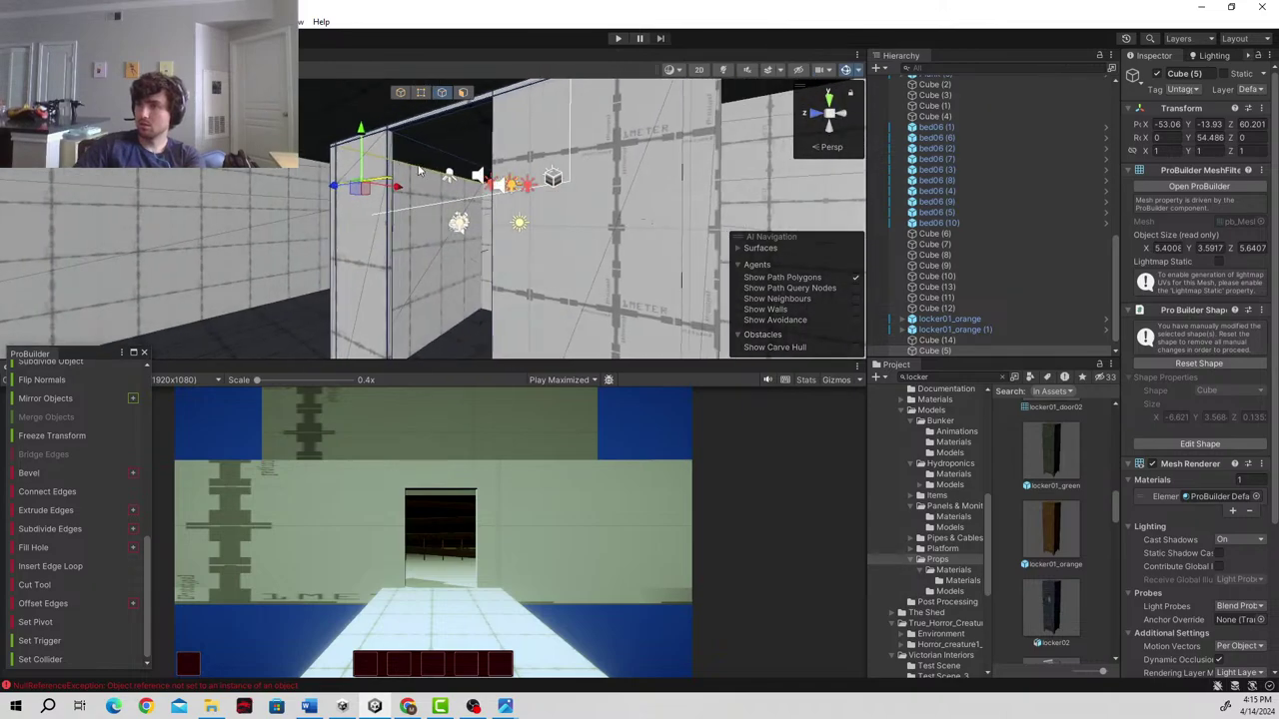
pyautogui.click(462, 92)
pyautogui.click(404, 154)
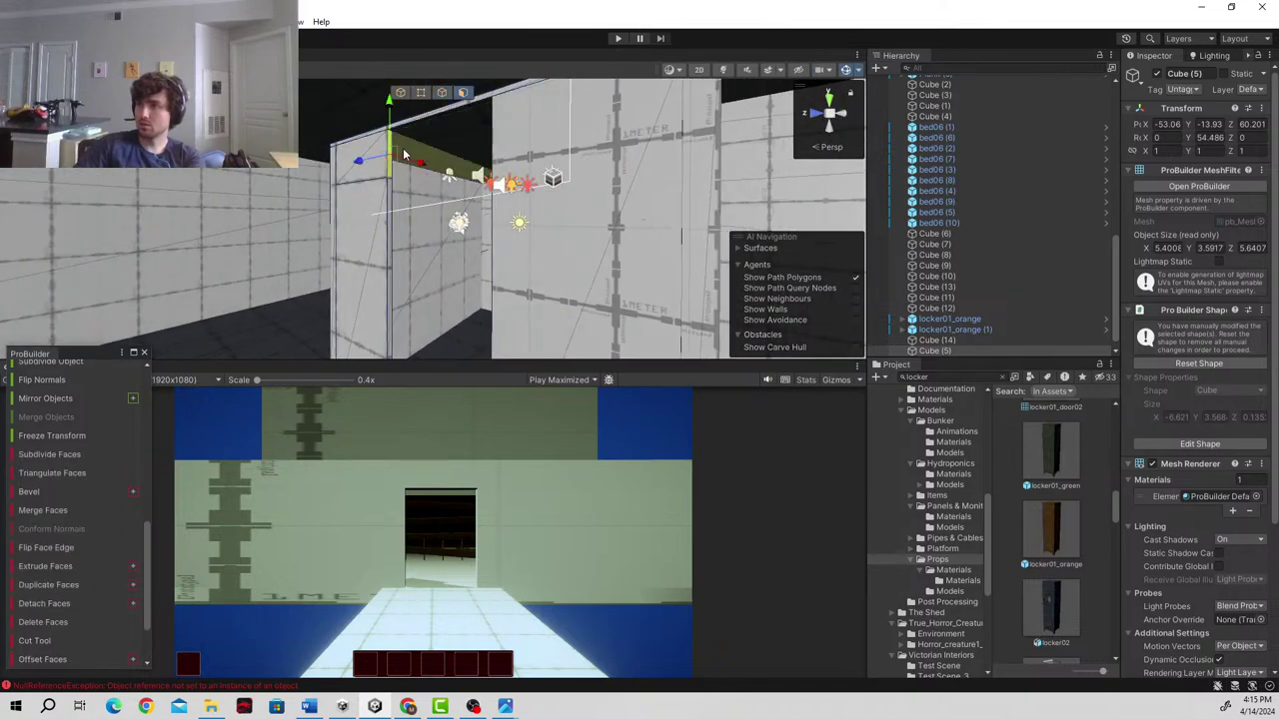
pyautogui.moveTo(357, 165); pyautogui.dragTo(450, 174)
pyautogui.moveTo(459, 178); pyautogui.dragTo(628, 211, button='right')
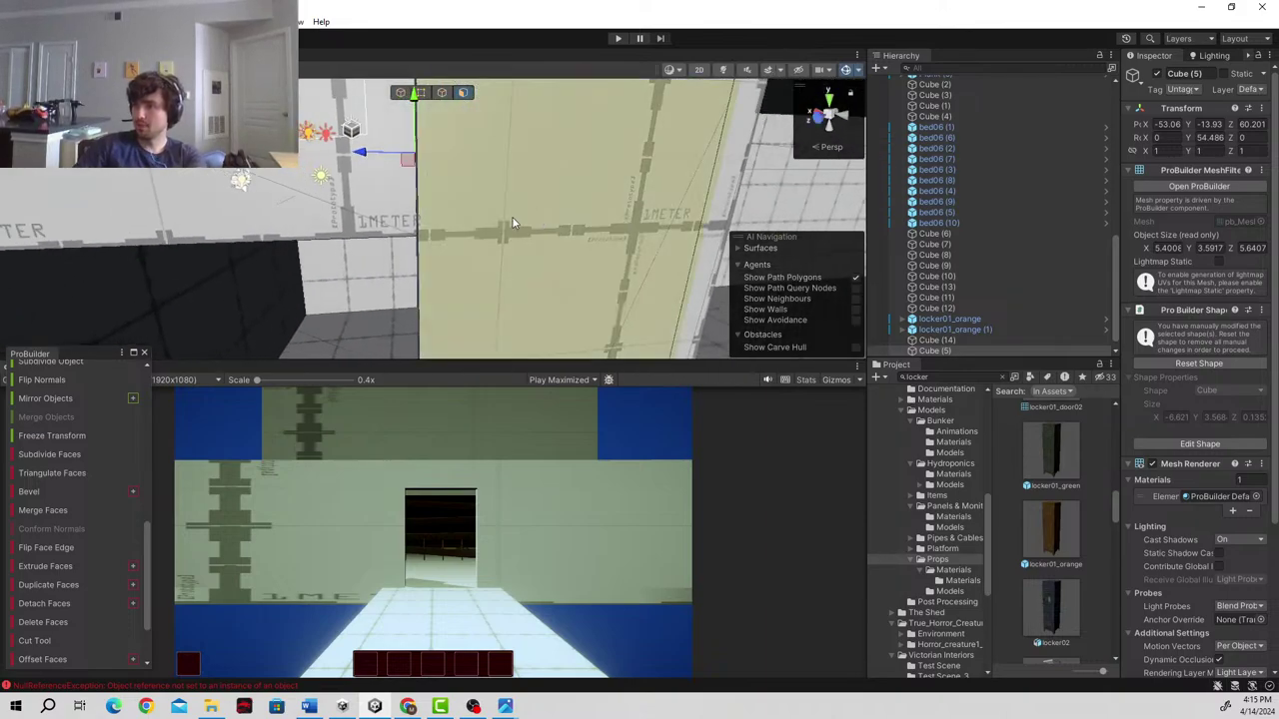
pyautogui.moveTo(360, 155); pyautogui.dragTo(367, 155)
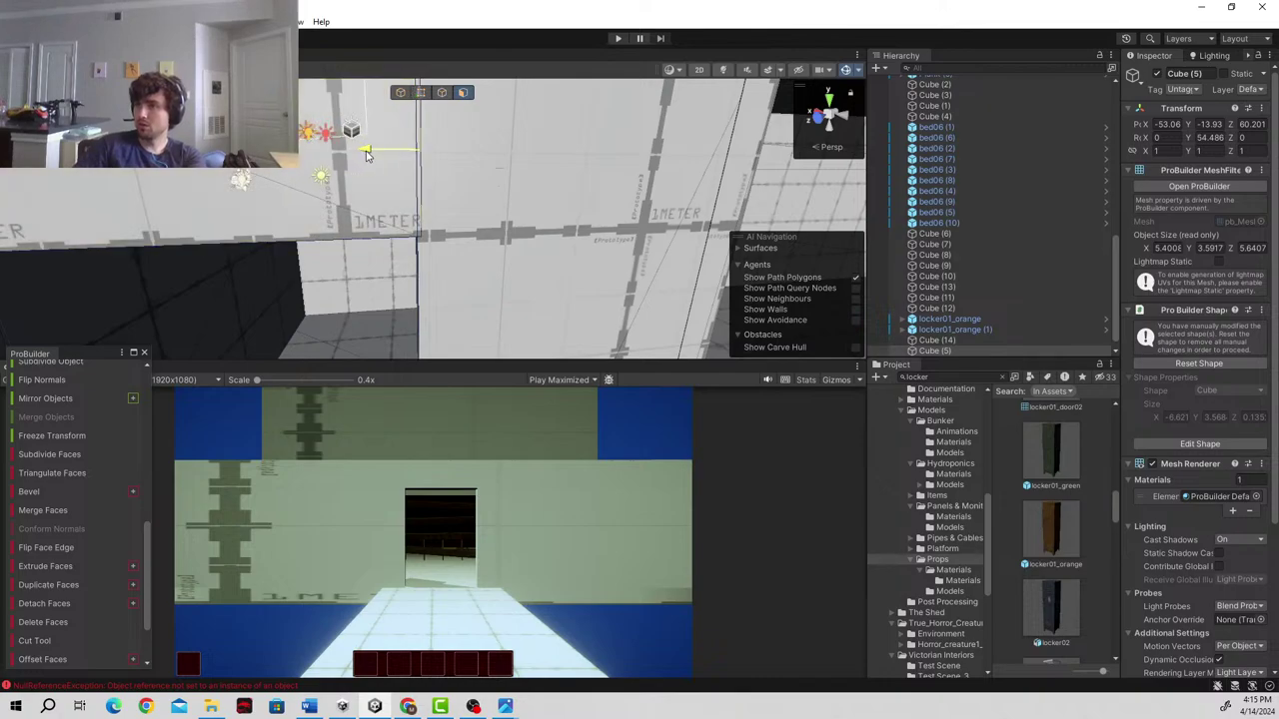
pyautogui.moveTo(369, 157); pyautogui.dragTo(619, 232, button='right')
pyautogui.press('s')
pyautogui.press('w')
pyautogui.click(574, 245)
pyautogui.press('w')
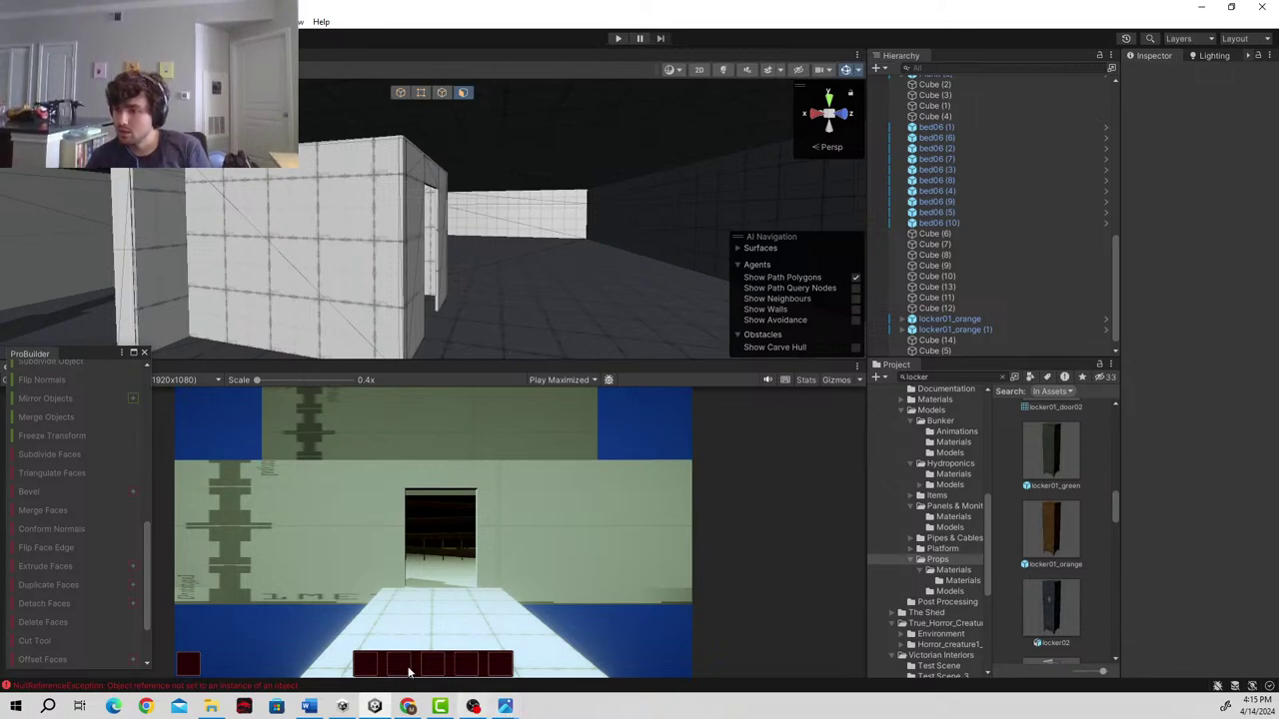
# - Search the project assets for "hosp" and place a hospitalScreen_3x prefab on the open floor beside the room
pyautogui.click(944, 379)
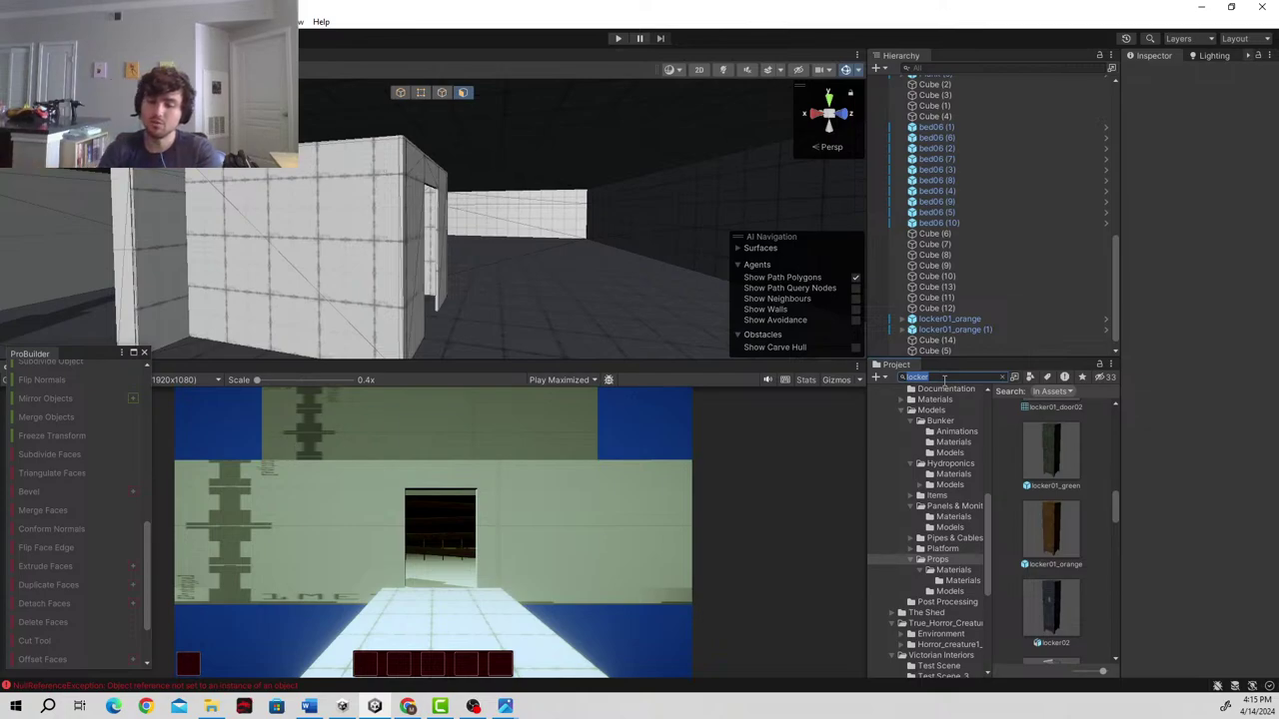
pyautogui.write('hop')
pyautogui.press('BackSpace')
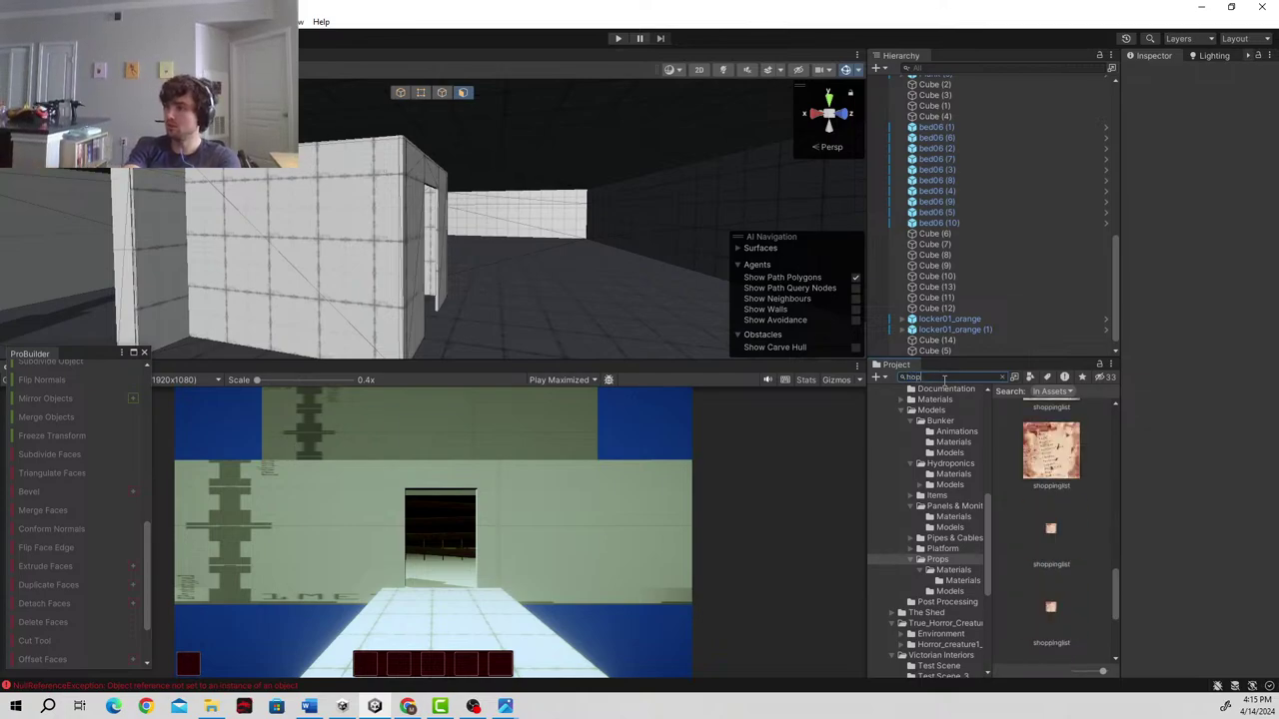
pyautogui.write('sw')
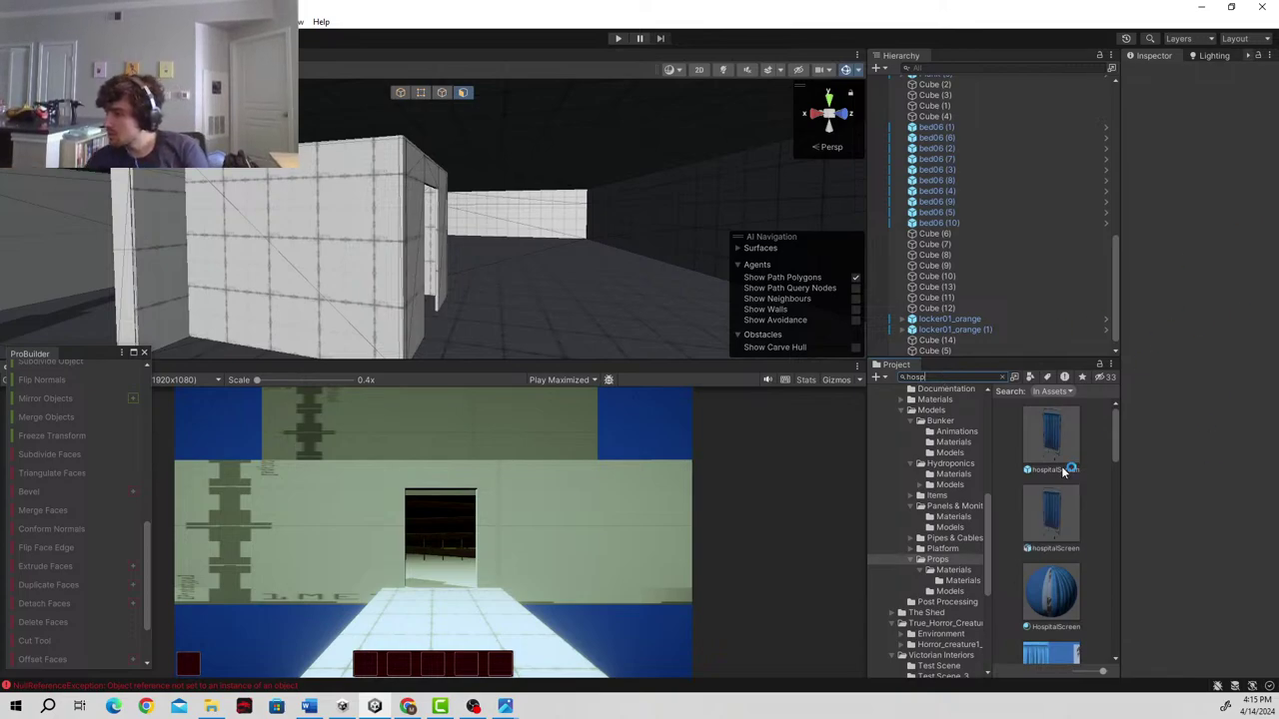
pyautogui.scroll(-3, 1078, 492)
pyautogui.scroll(-3, 1078, 491)
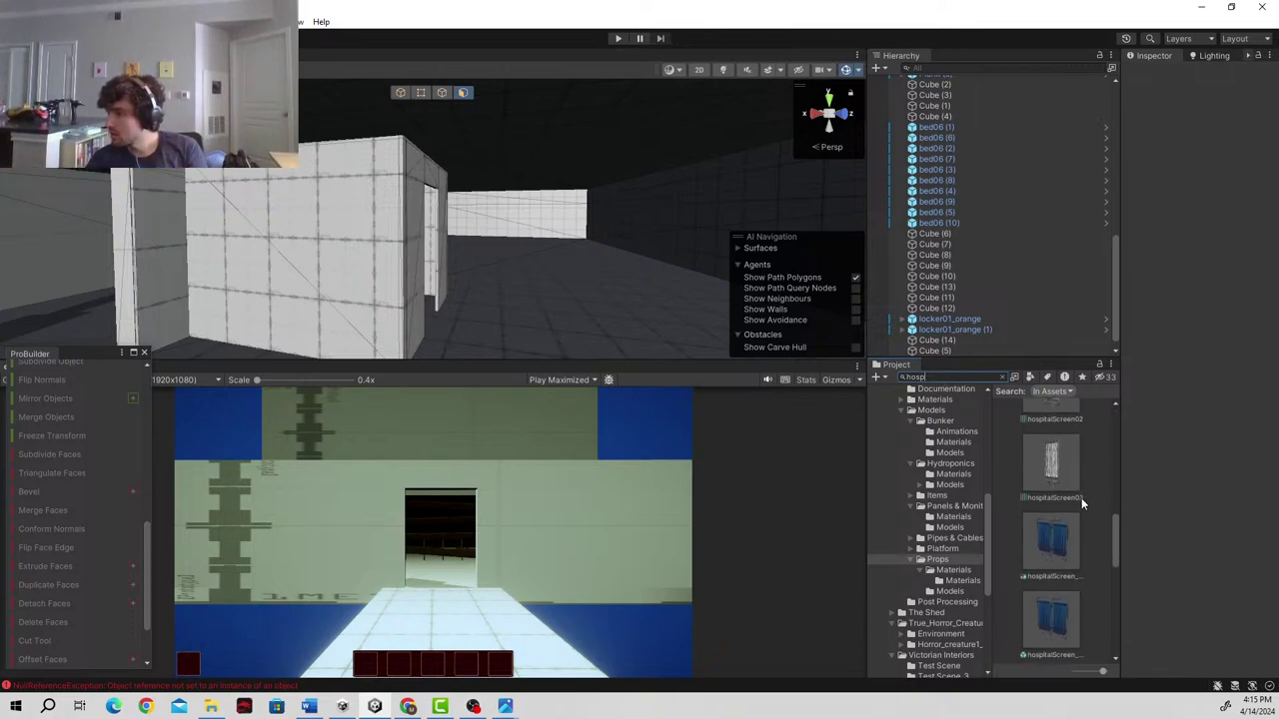
pyautogui.scroll(2, 1087, 509)
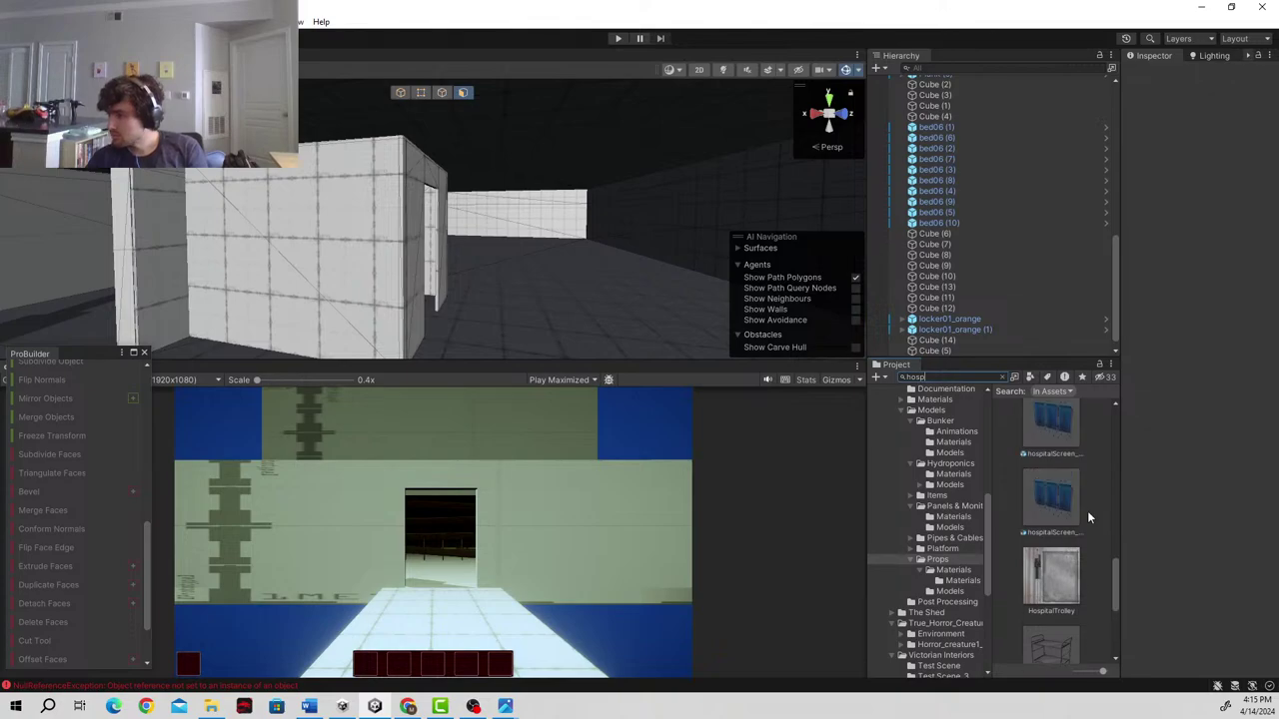
pyautogui.moveTo(1051, 500); pyautogui.dragTo(587, 319)
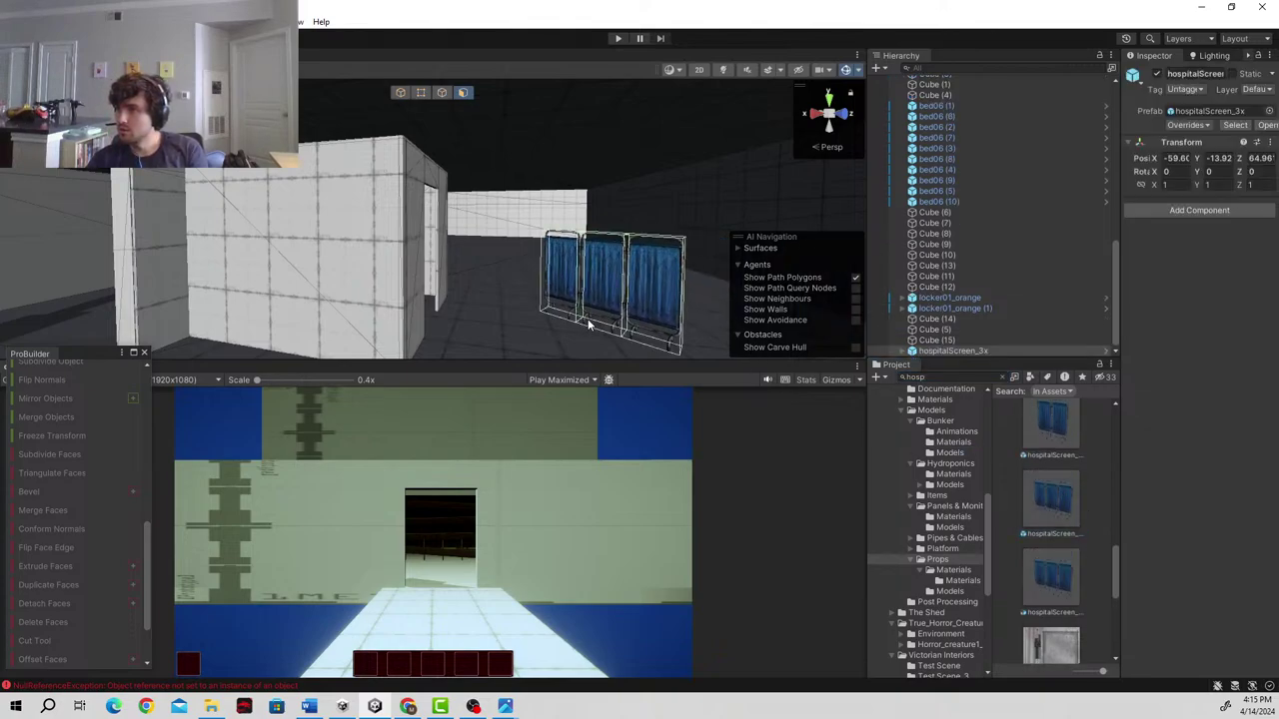
# - Scale the hospital screen uniformly to 1.2 on all axes
pyautogui.click(1148, 186)
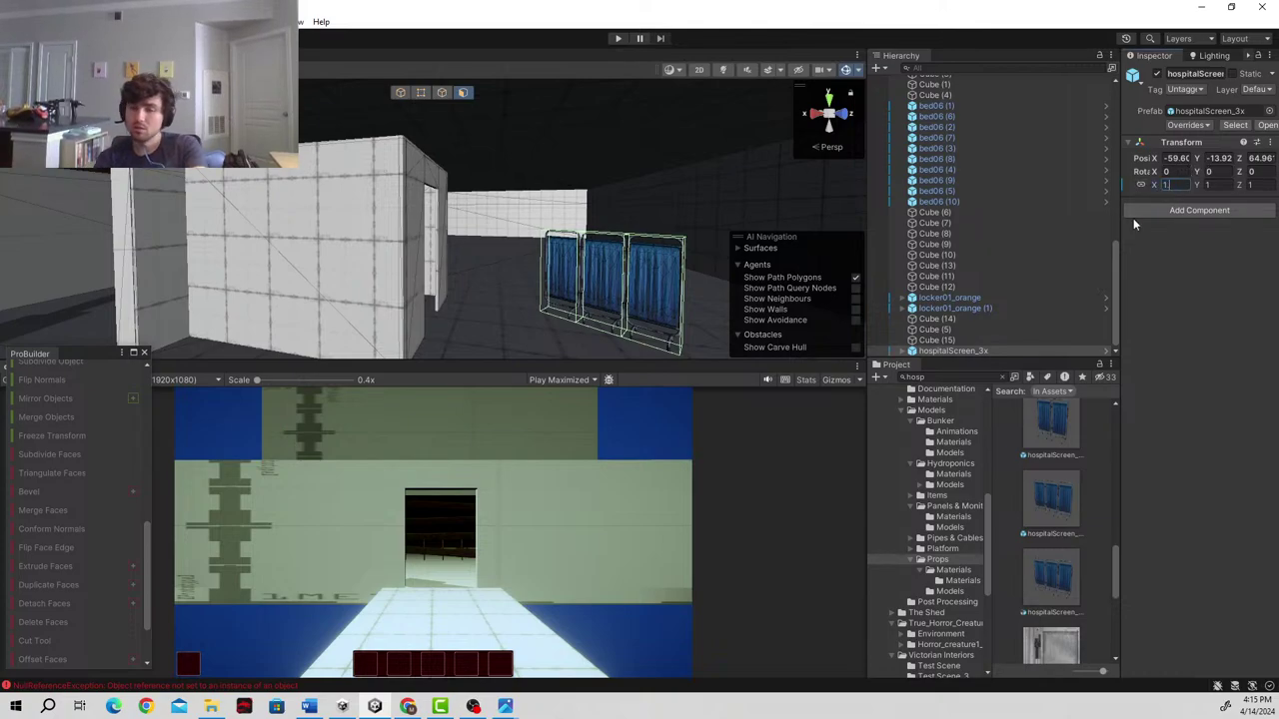
pyautogui.write('1.2')
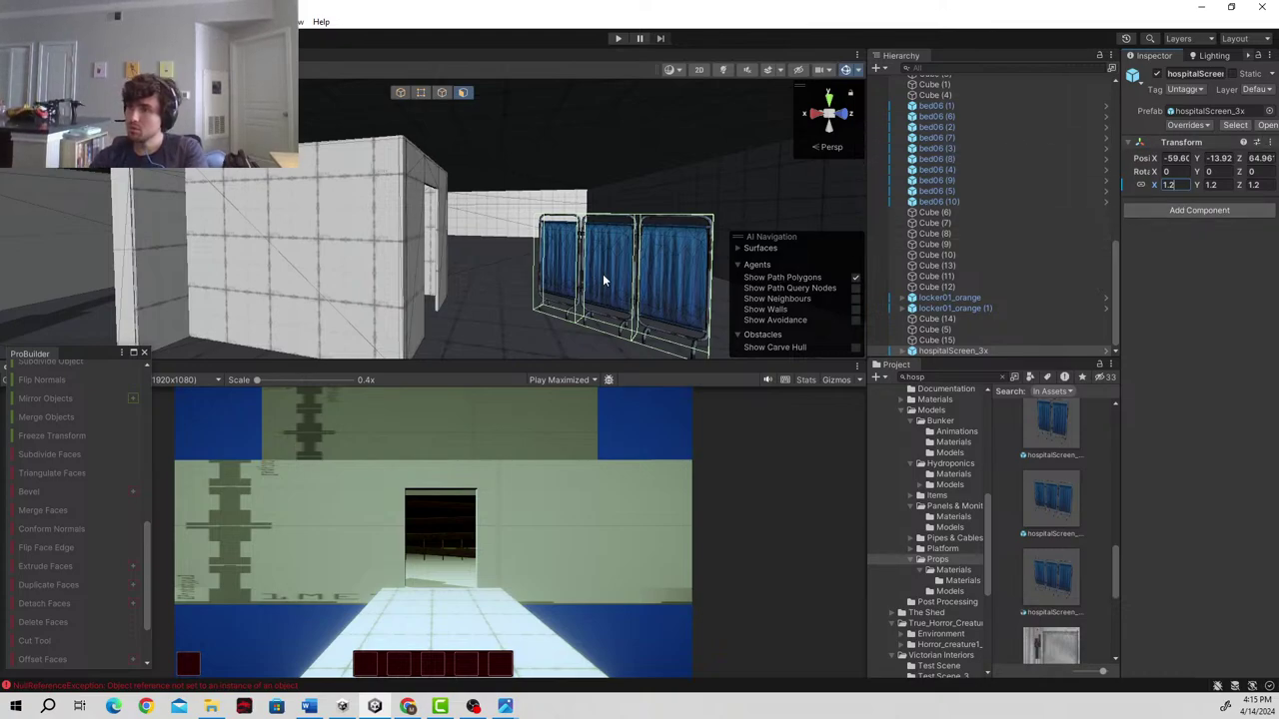
pyautogui.moveTo(603, 276); pyautogui.dragTo(530, 328, button='right')
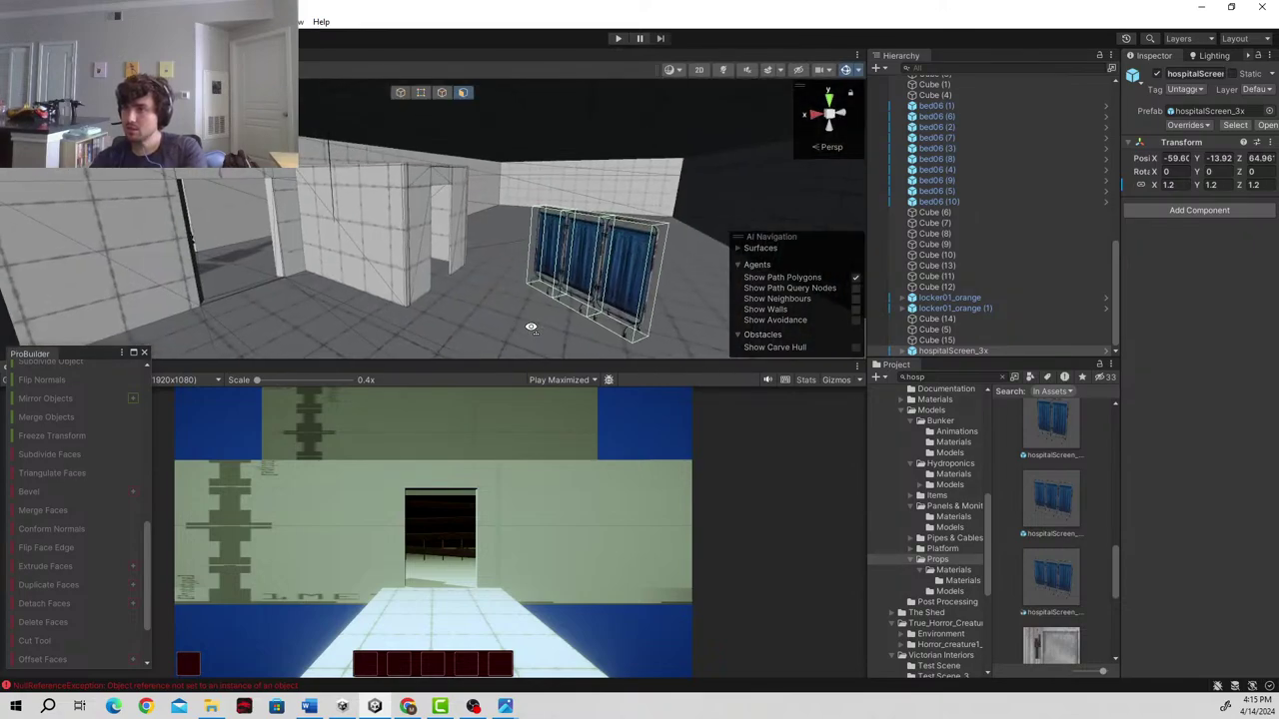
# - Play-test the level, walking from the entrance through the corridor and doorway to the hospital screen in the ward
pyautogui.click(617, 38)
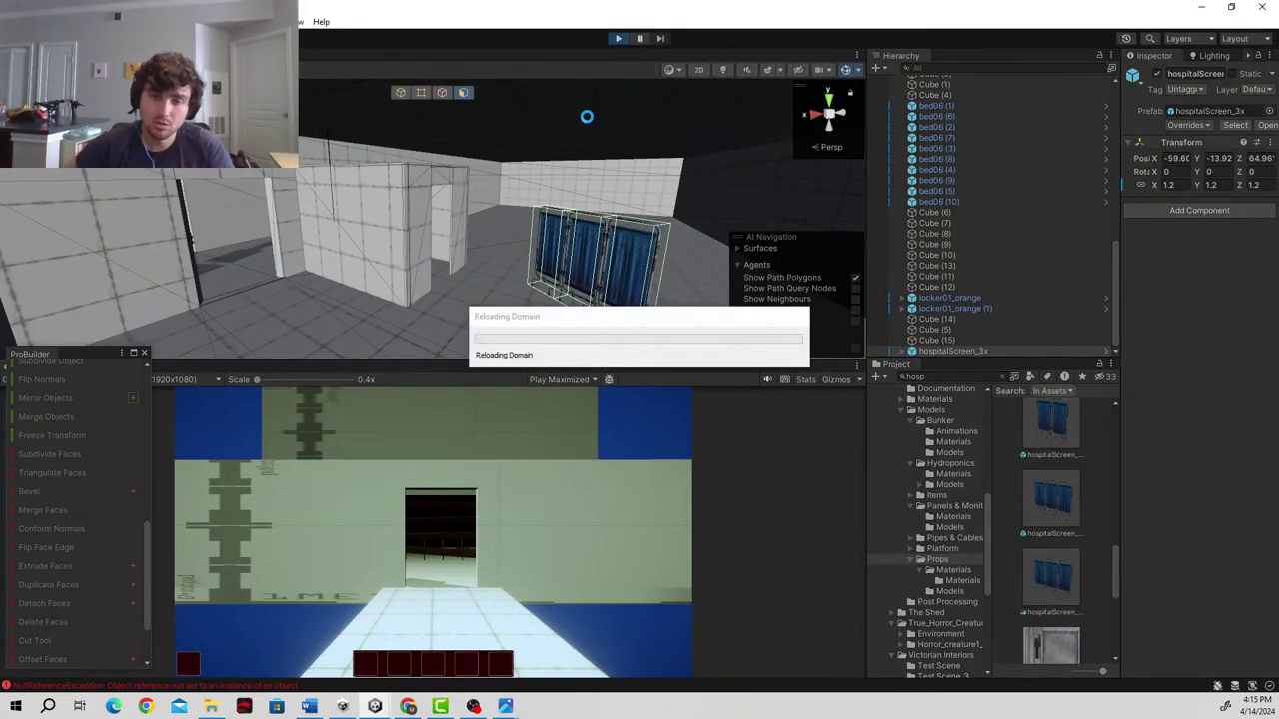
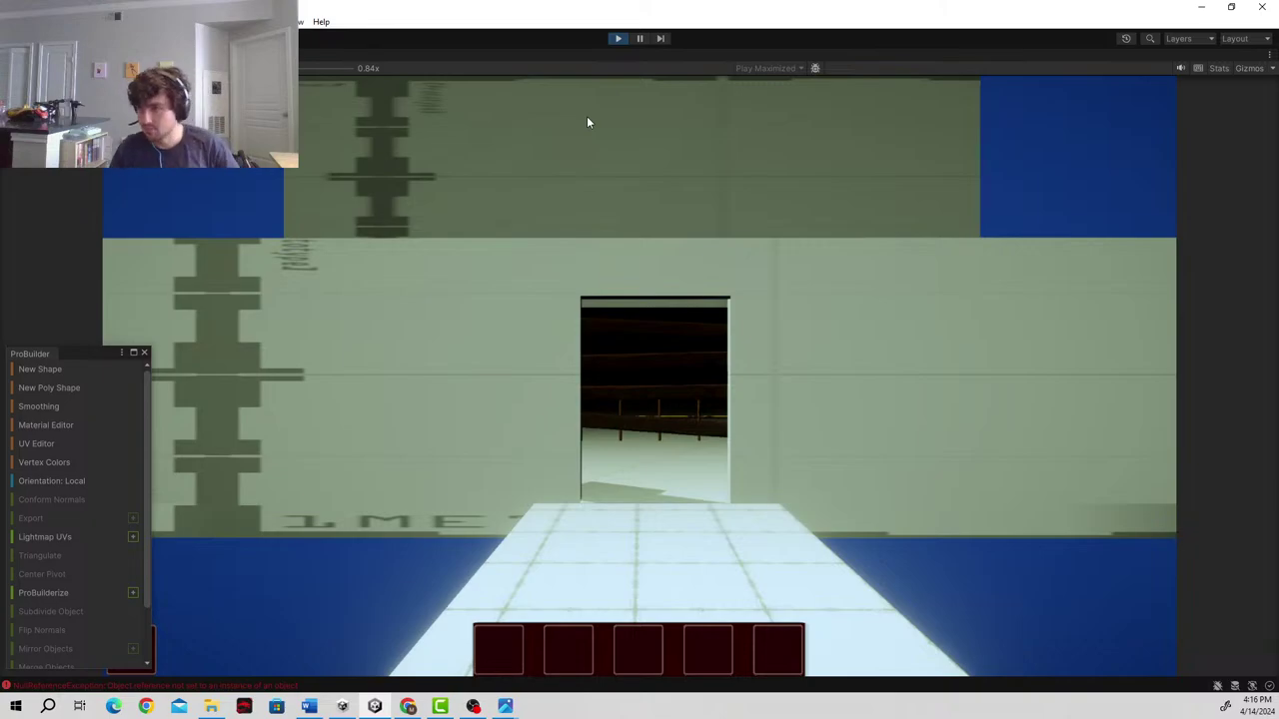
pyautogui.press('w')
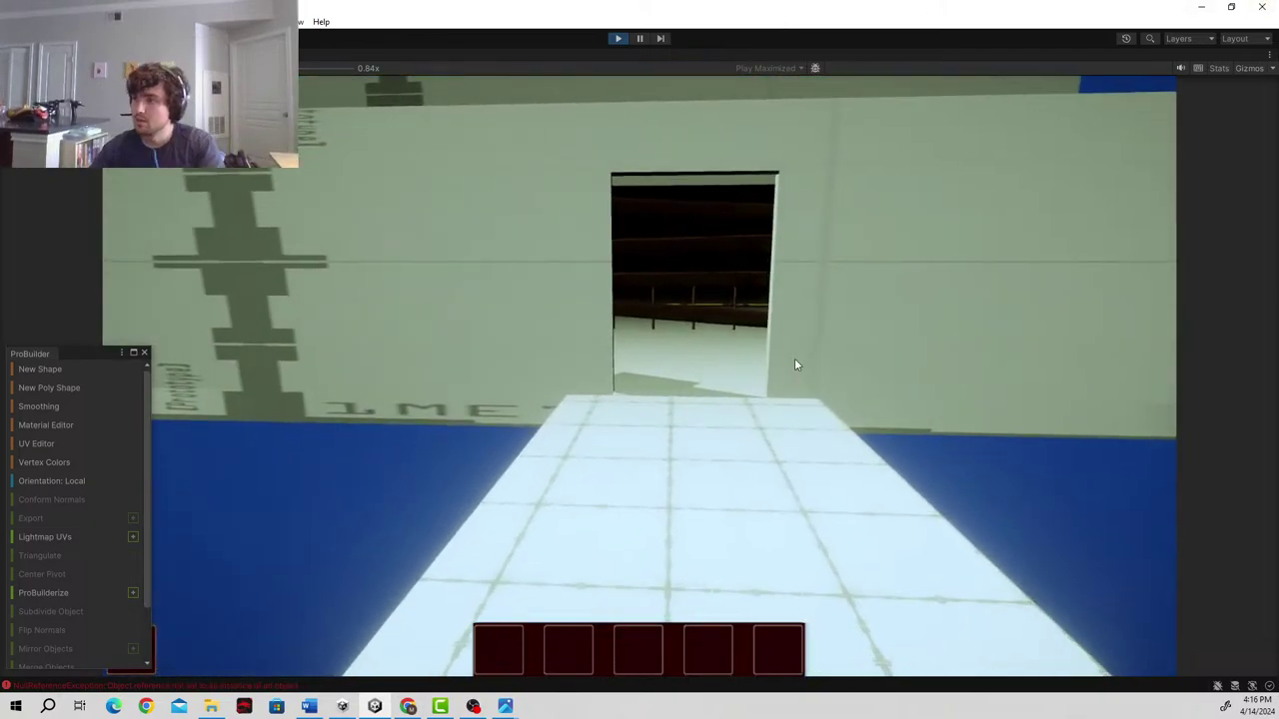
pyautogui.press('w')
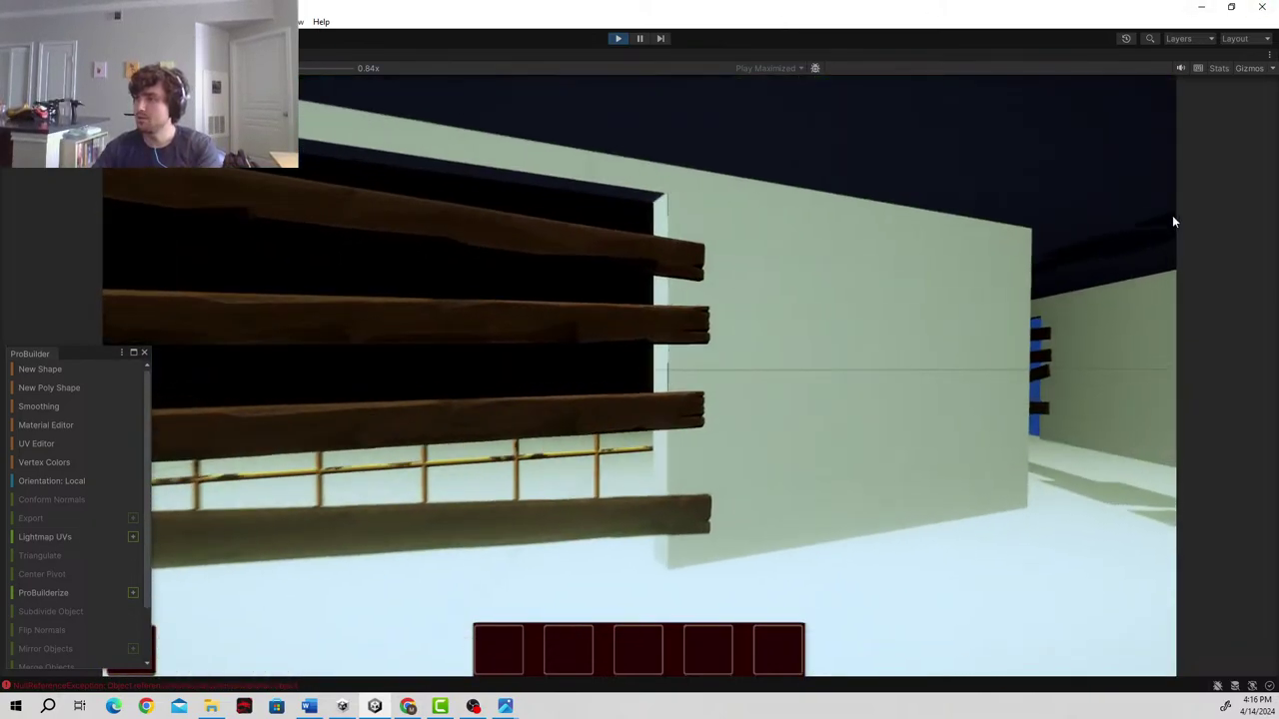
pyautogui.press('w')
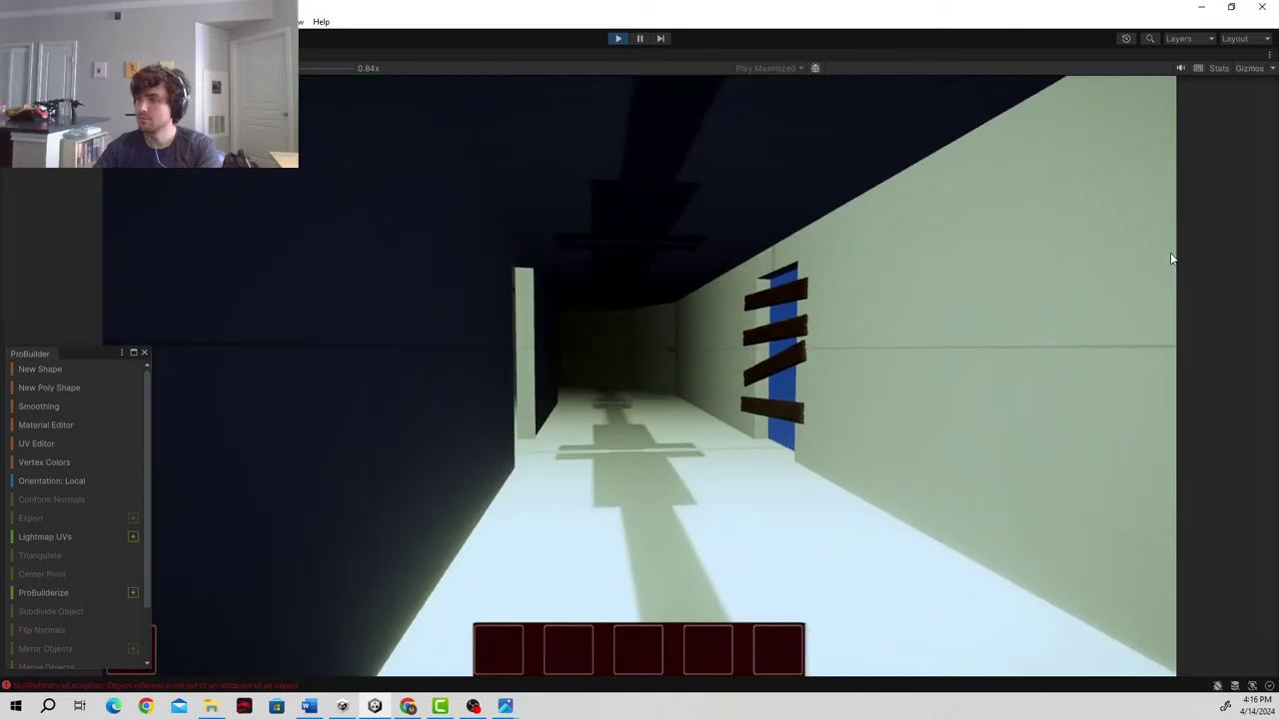
pyautogui.press('w')
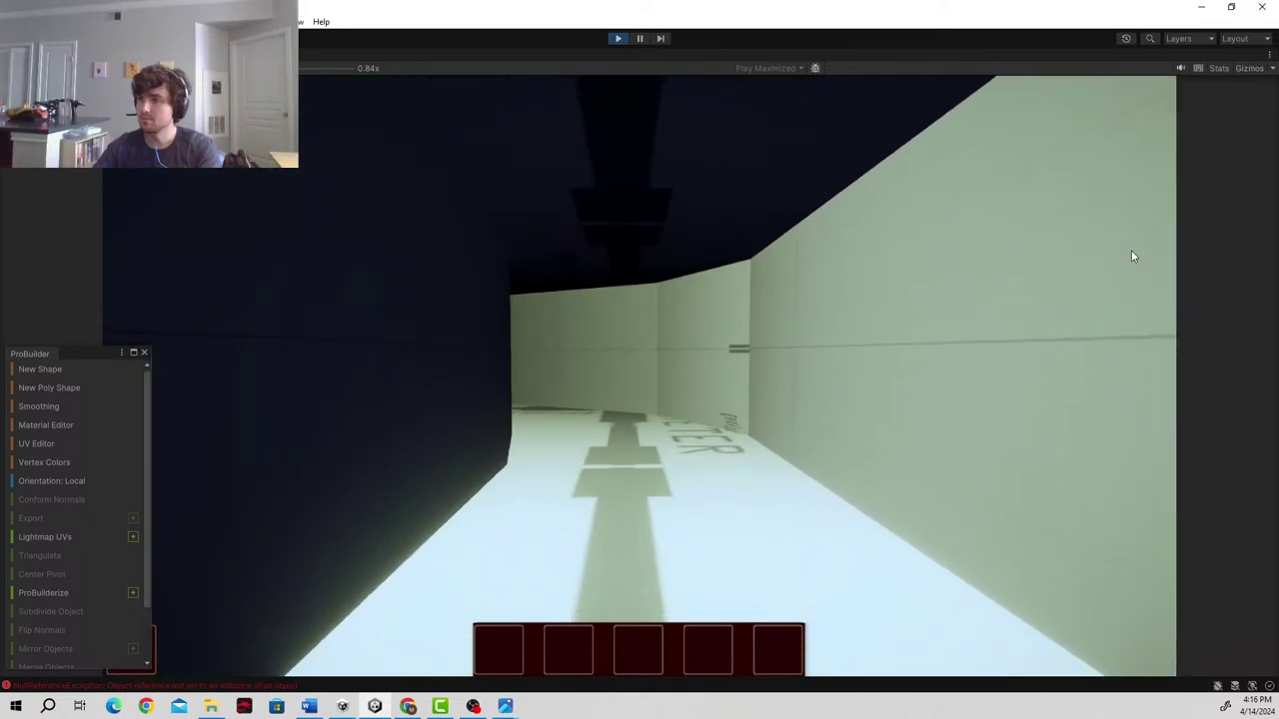
pyautogui.press('w')
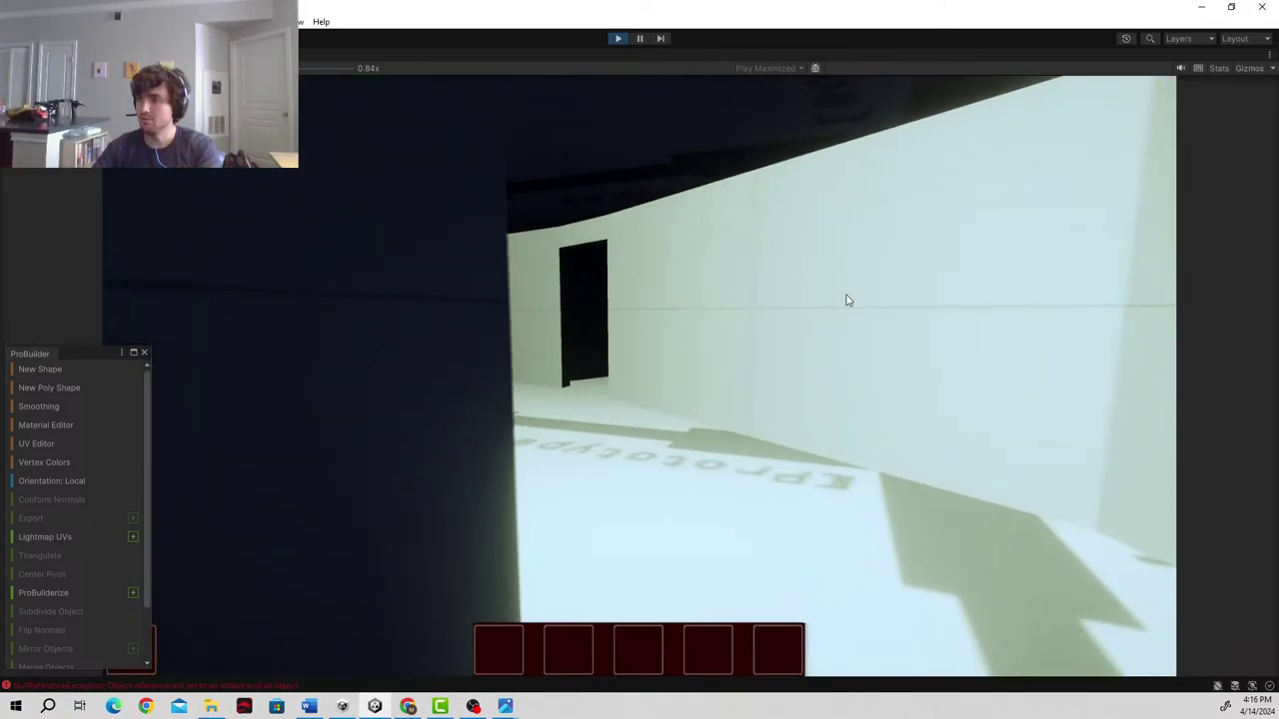
pyautogui.press('w')
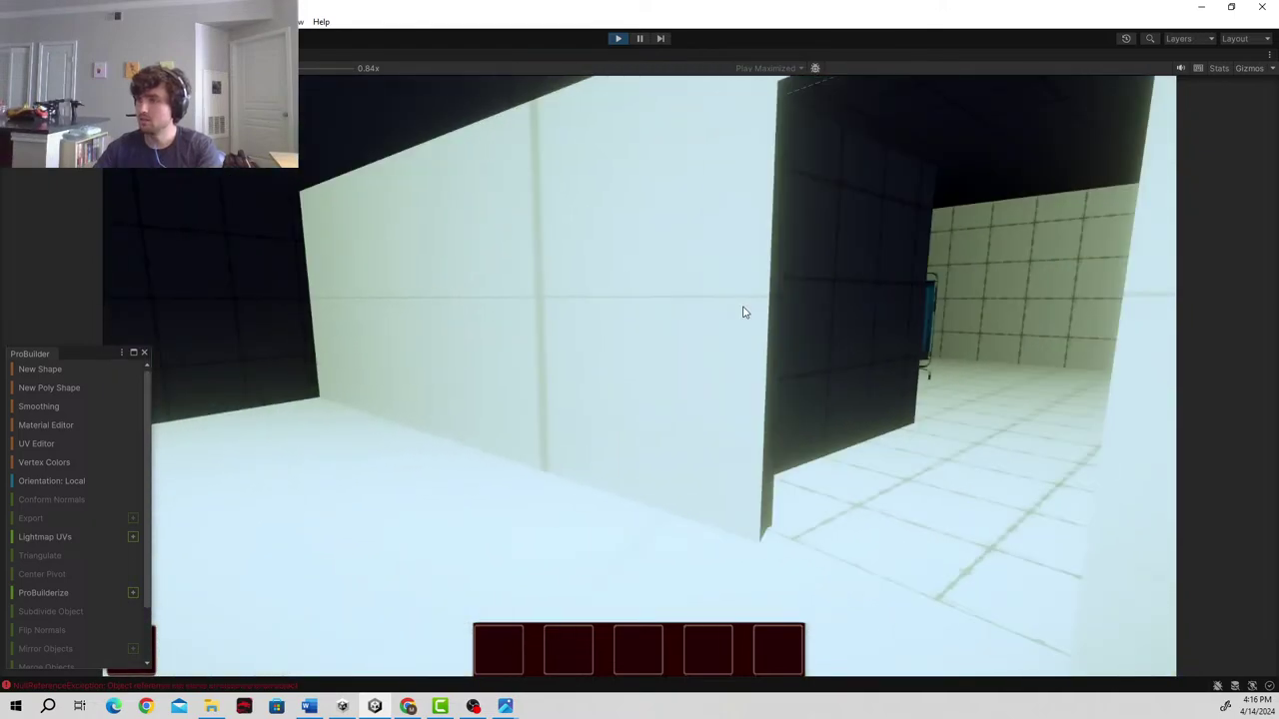
pyautogui.press('w')
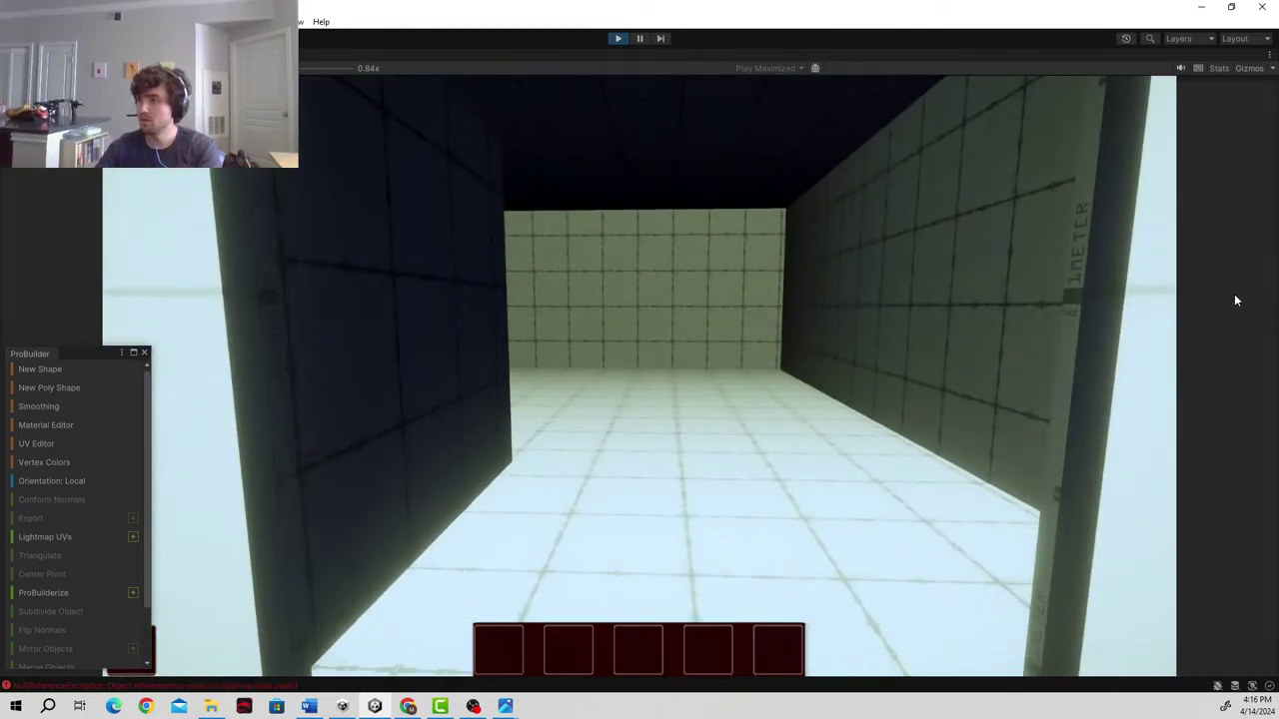
pyautogui.press('w')
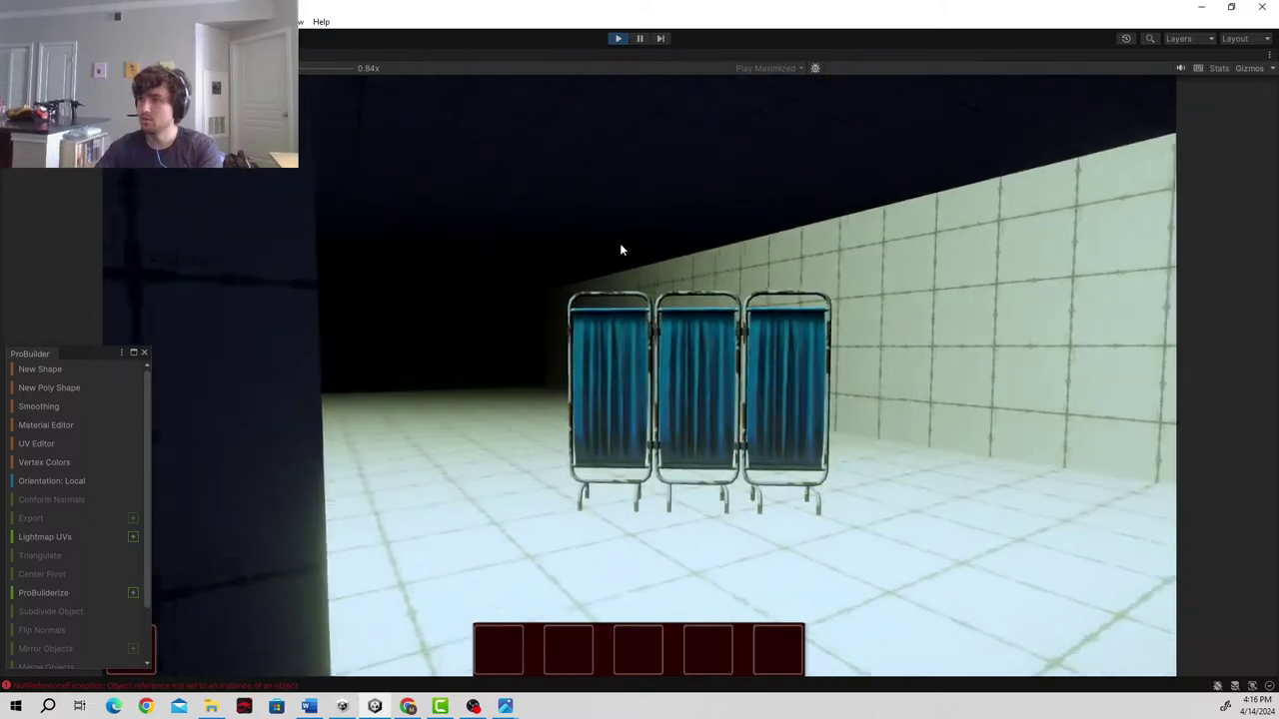
# - Judge the hospital screen's height against the player from close up and farther away, and end the play test
pyautogui.press('w')
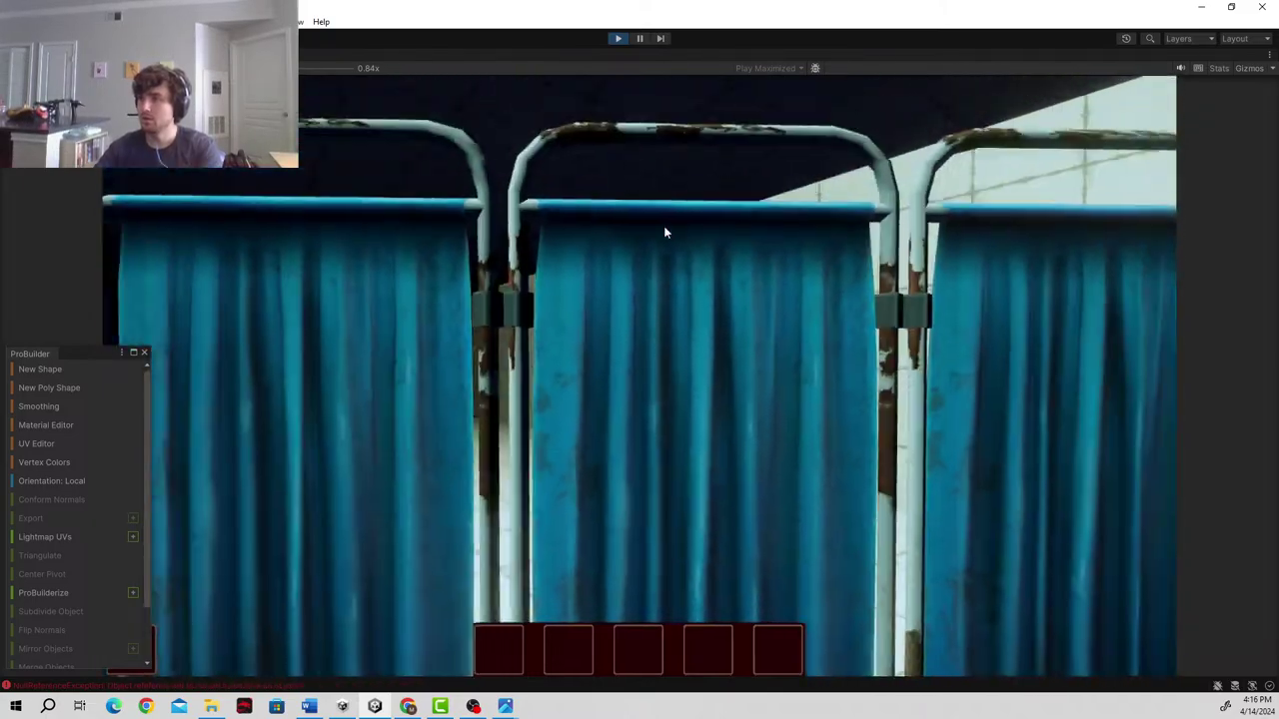
pyautogui.press('s')
pyautogui.press('w')
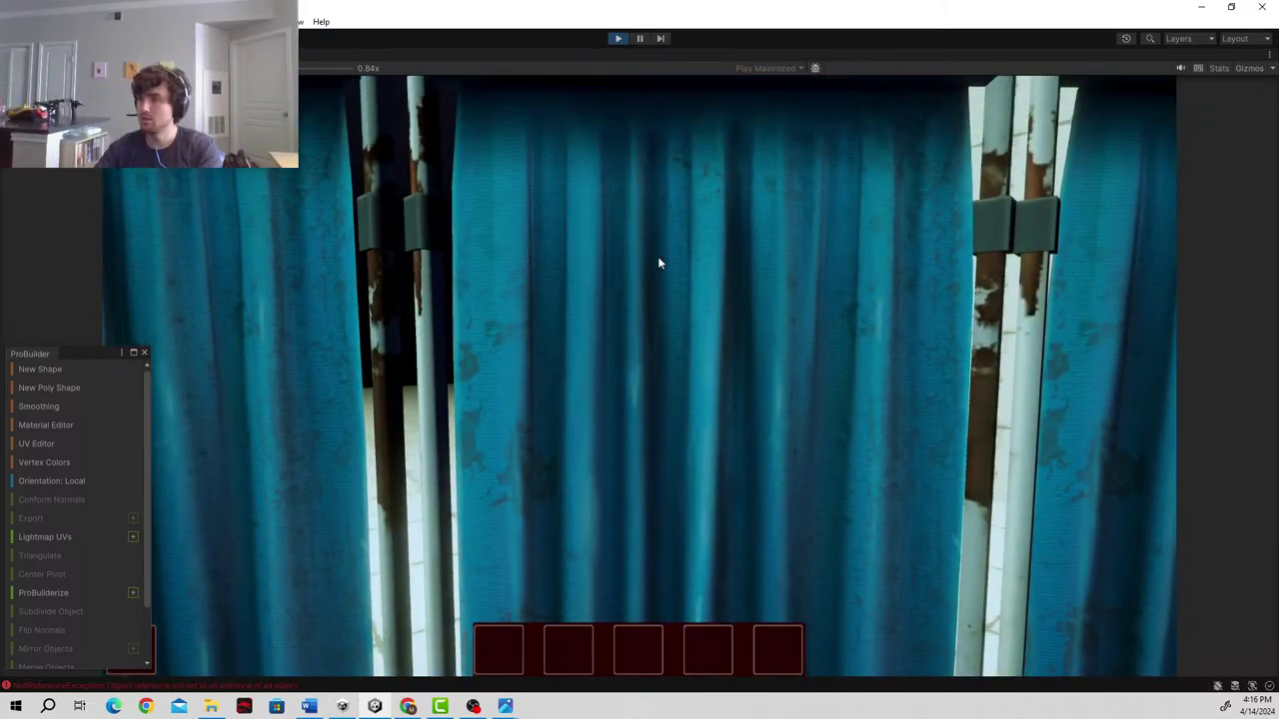
pyautogui.press('s')
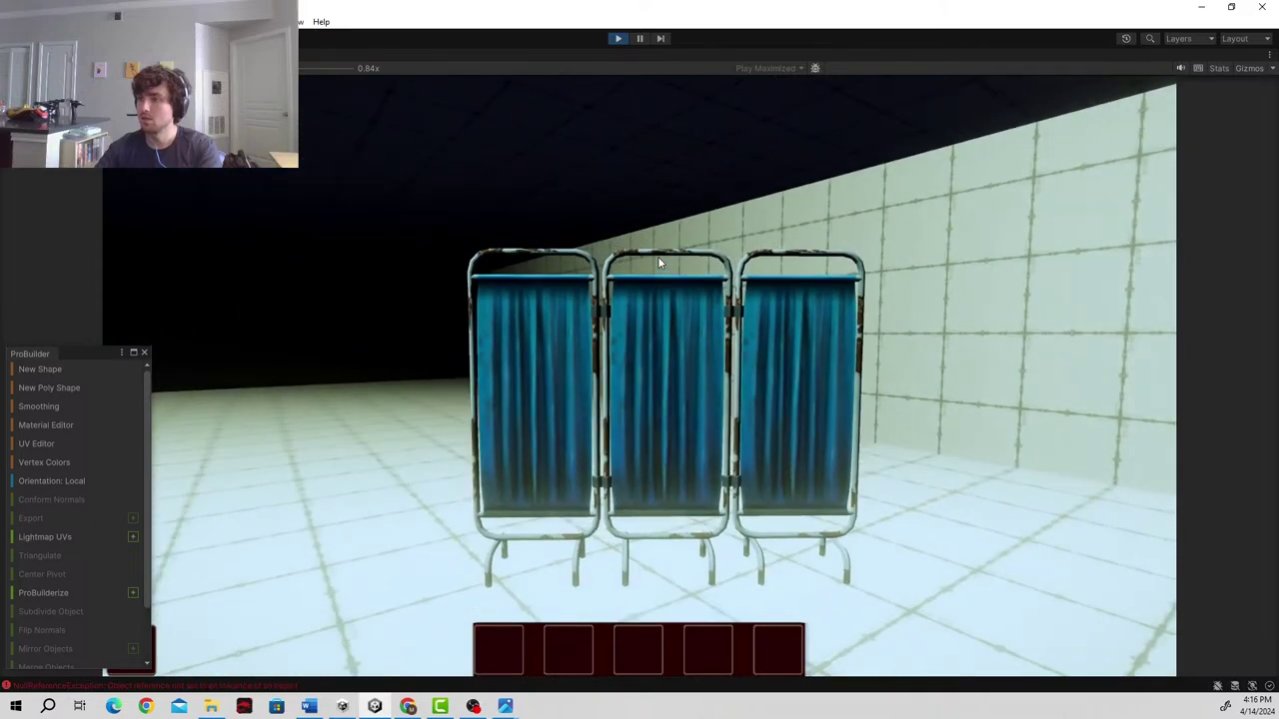
pyautogui.press('w')
pyautogui.press('d')
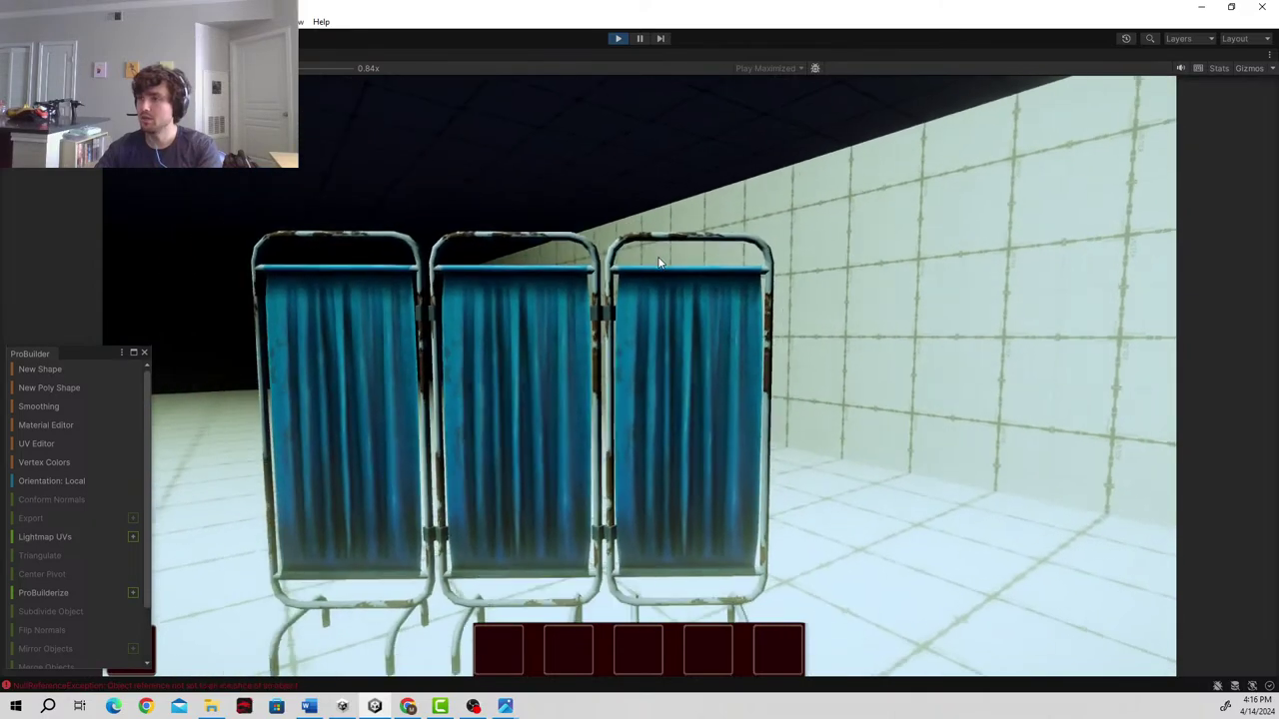
pyautogui.press('s')
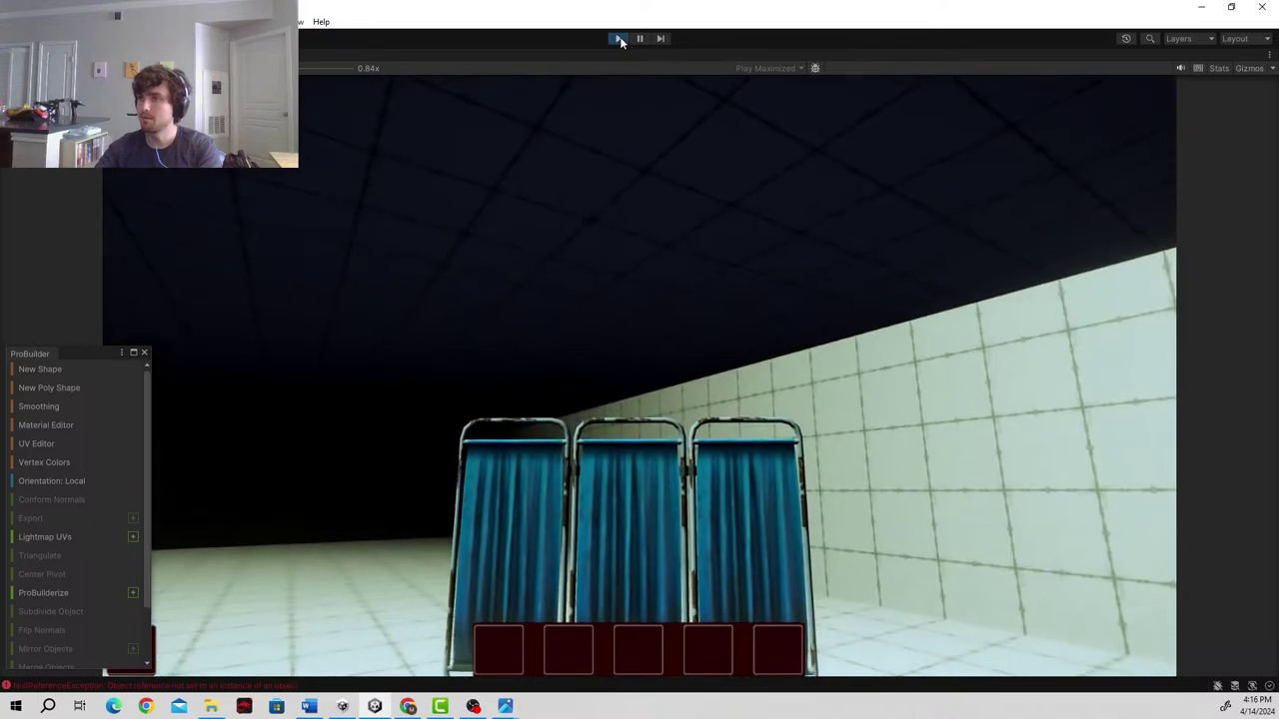
pyautogui.click(618, 39)
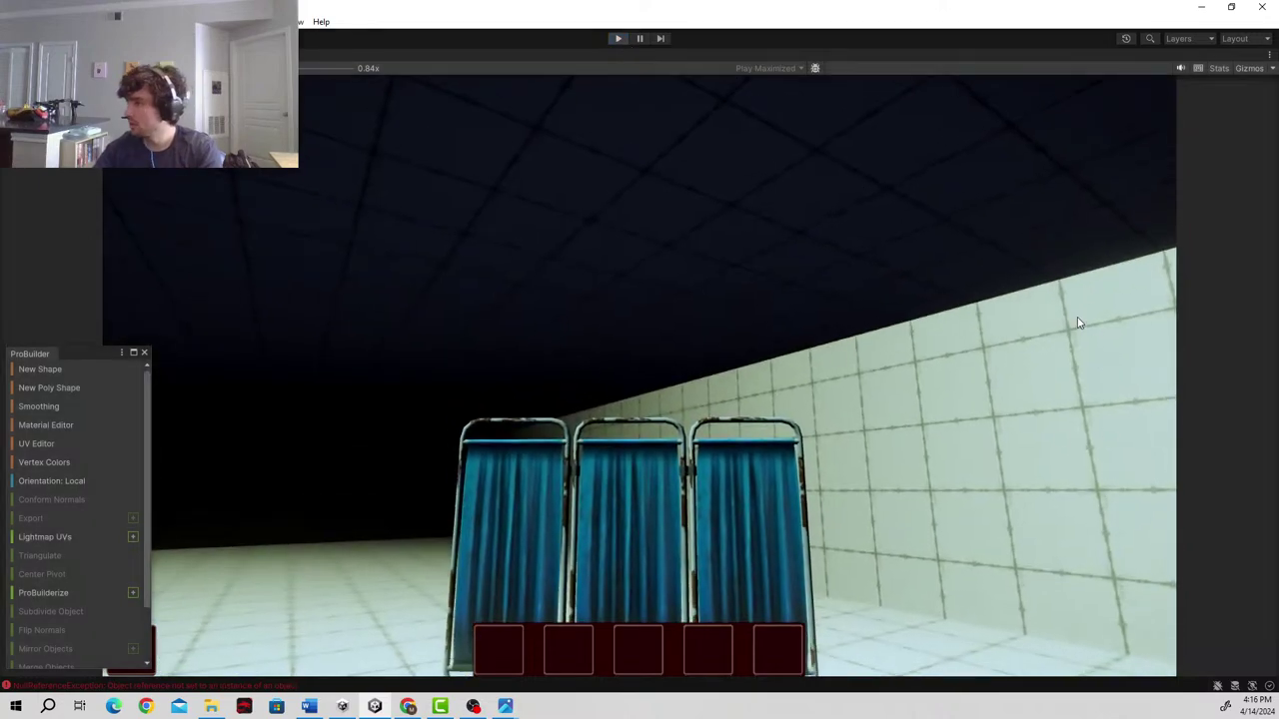
pyautogui.hotkey('ctrl', 'p')
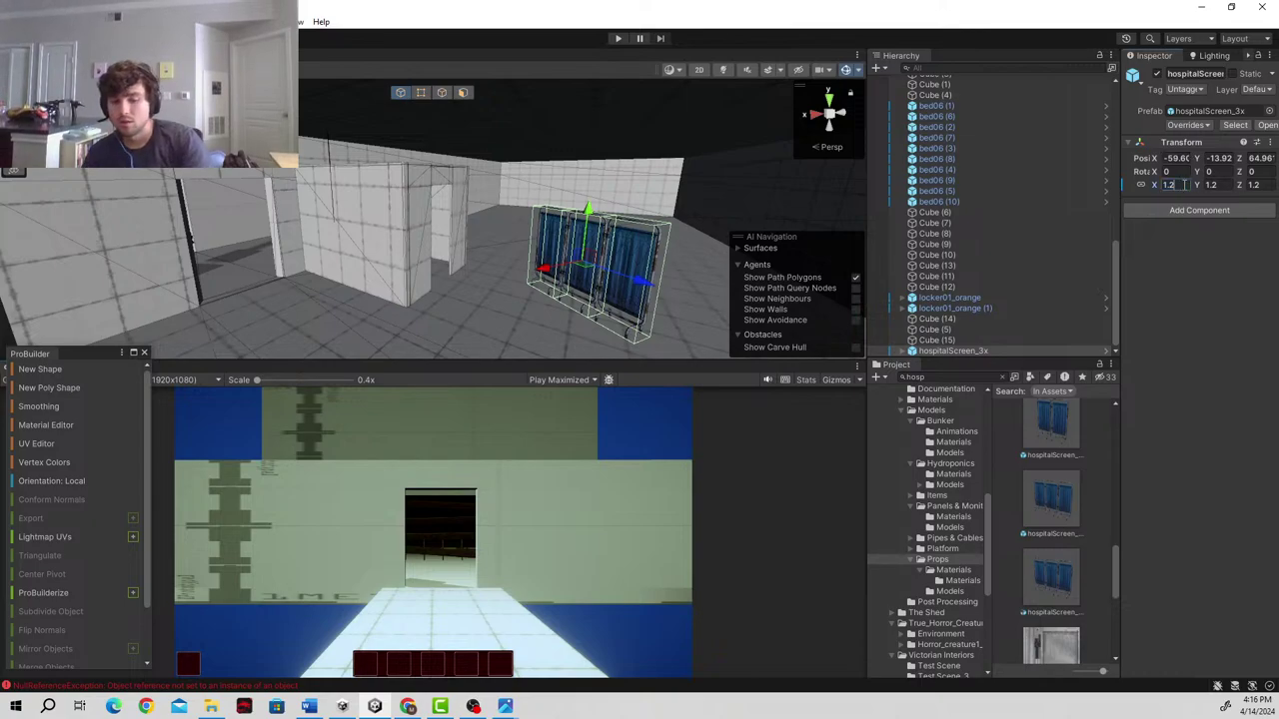
# - Increase the hospital screen's uniform scale to 1.3 on all axes
pyautogui.write('5')
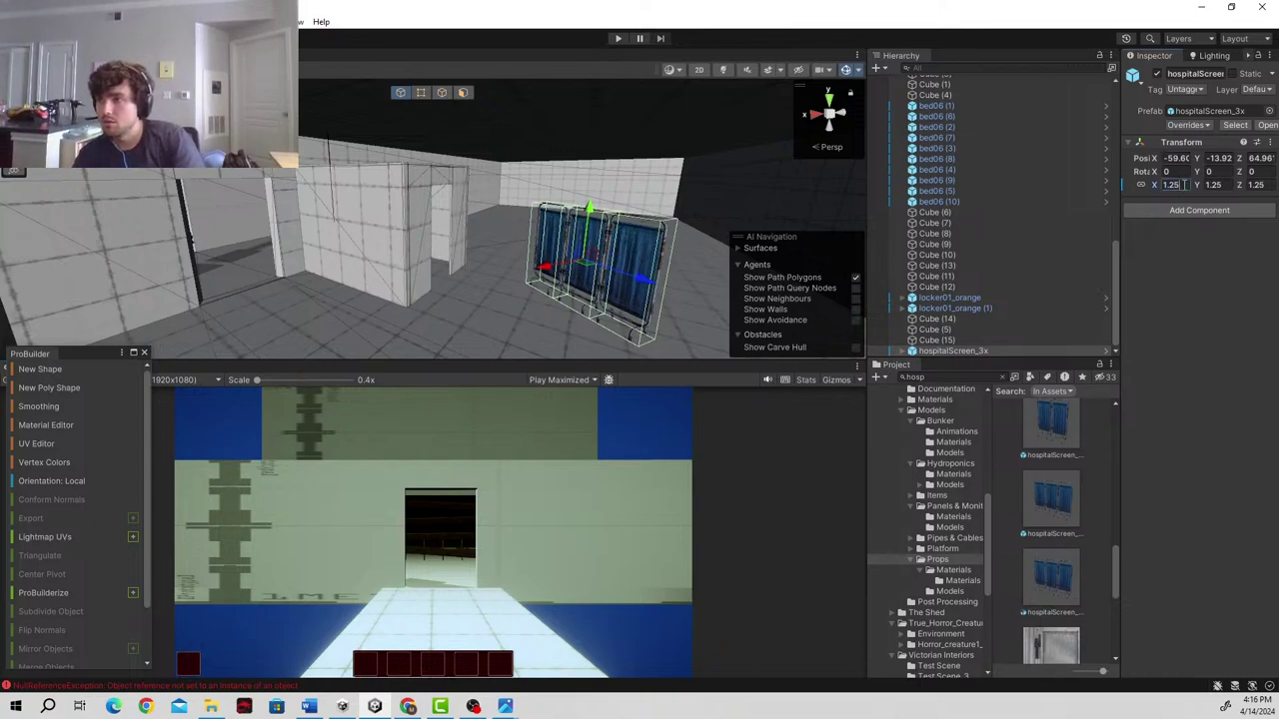
pyautogui.press('BackSpace')
pyautogui.press('BackSpace')
pyautogui.write('3')
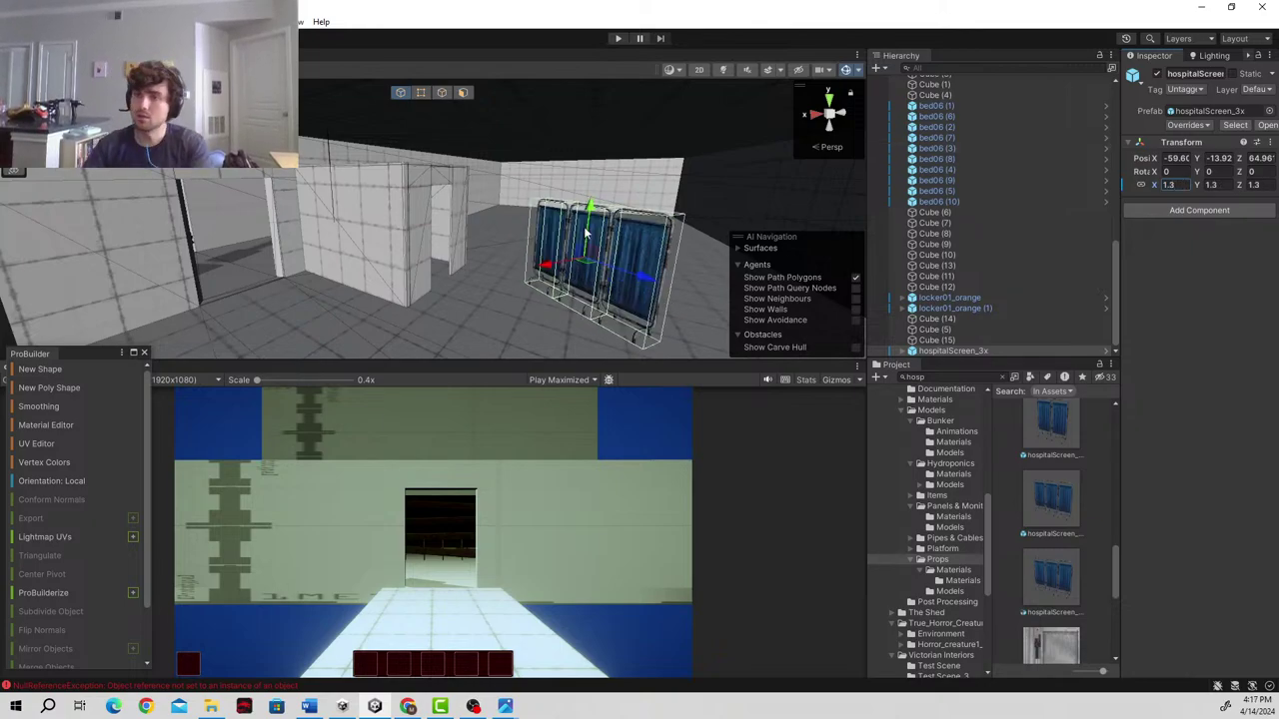
# - Compare the open ward space around the hospital screen with the ICU floor plan image in Photos
pyautogui.press('w')
pyautogui.press('a')
pyautogui.moveTo(587, 234); pyautogui.dragTo(720, 289, button='right')
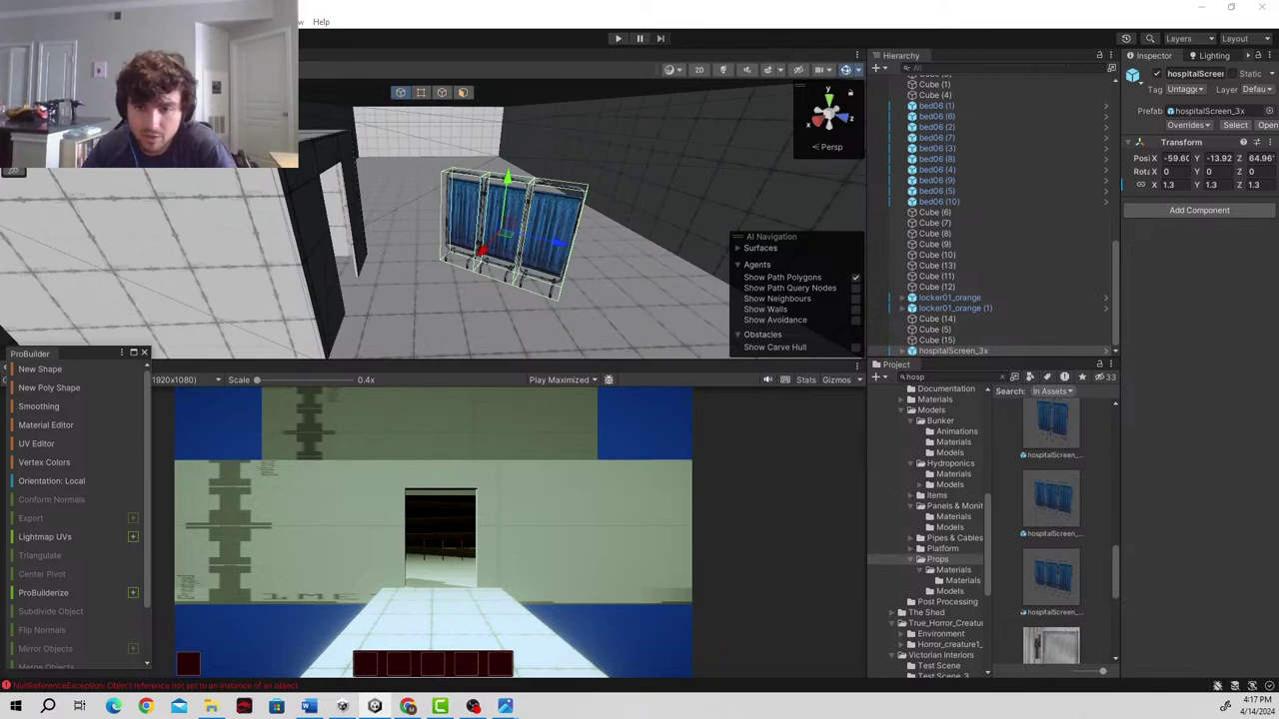
pyautogui.hotkey('alt', 'Tab')
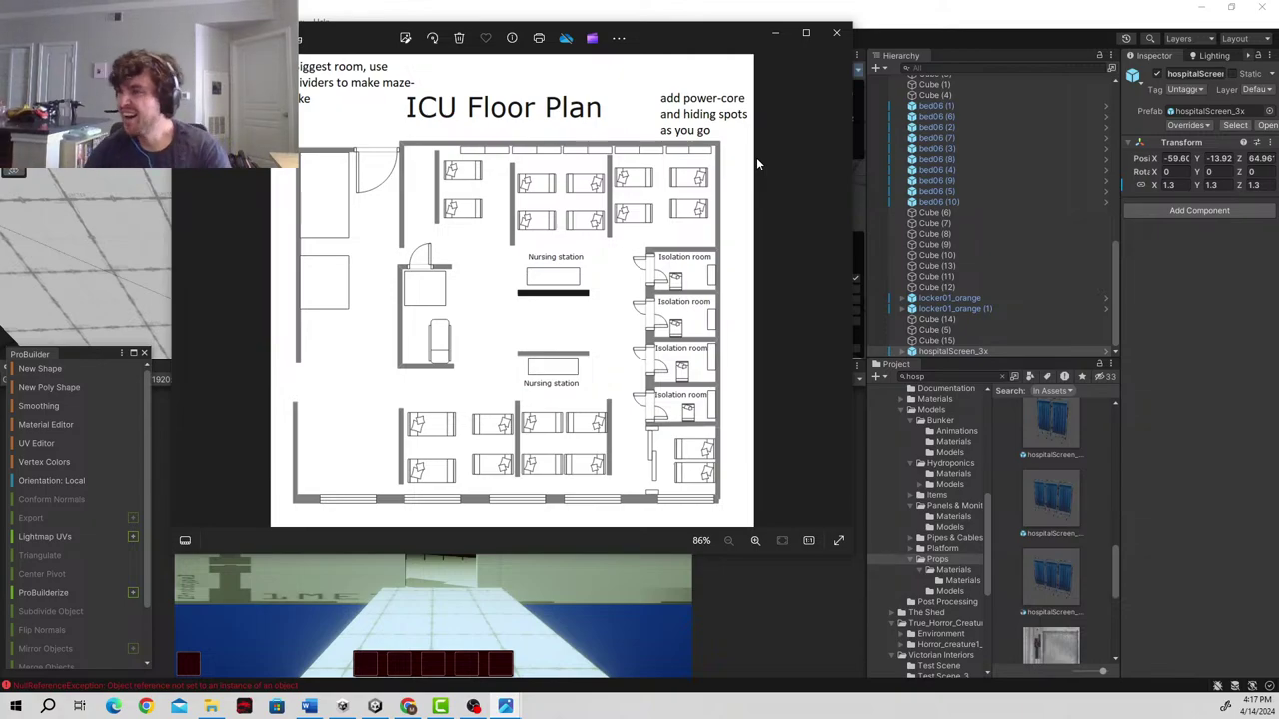
pyautogui.click(778, 34)
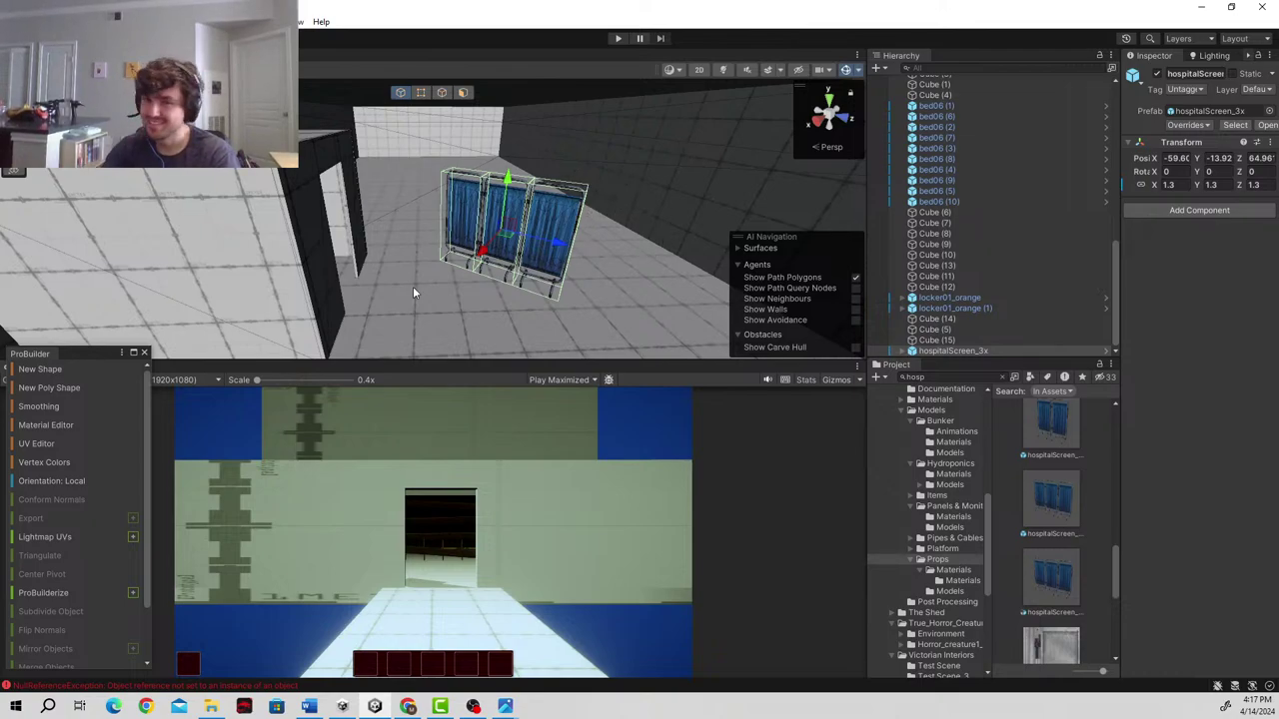
pyautogui.press('w')
pyautogui.moveTo(455, 271); pyautogui.dragTo(444, 211, button='right')
pyautogui.press('s')
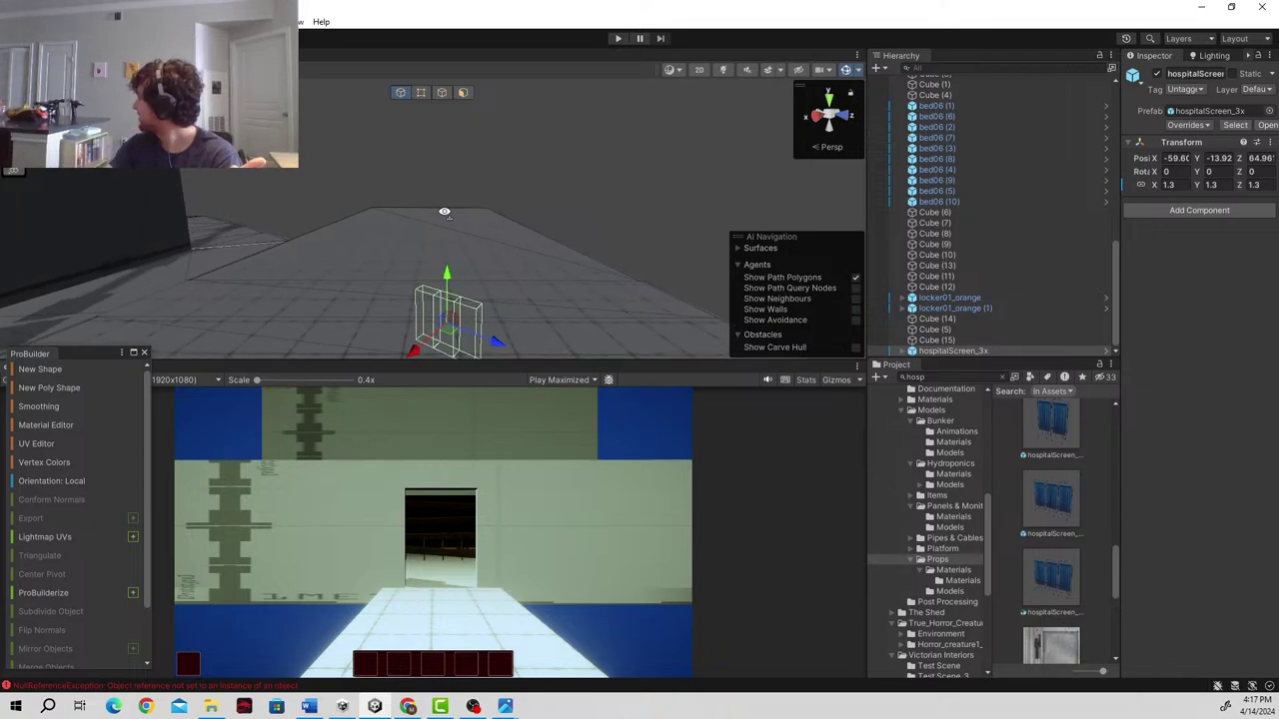
pyautogui.press('w')
pyautogui.moveTo(444, 212); pyautogui.dragTo(440, 255, button='right')
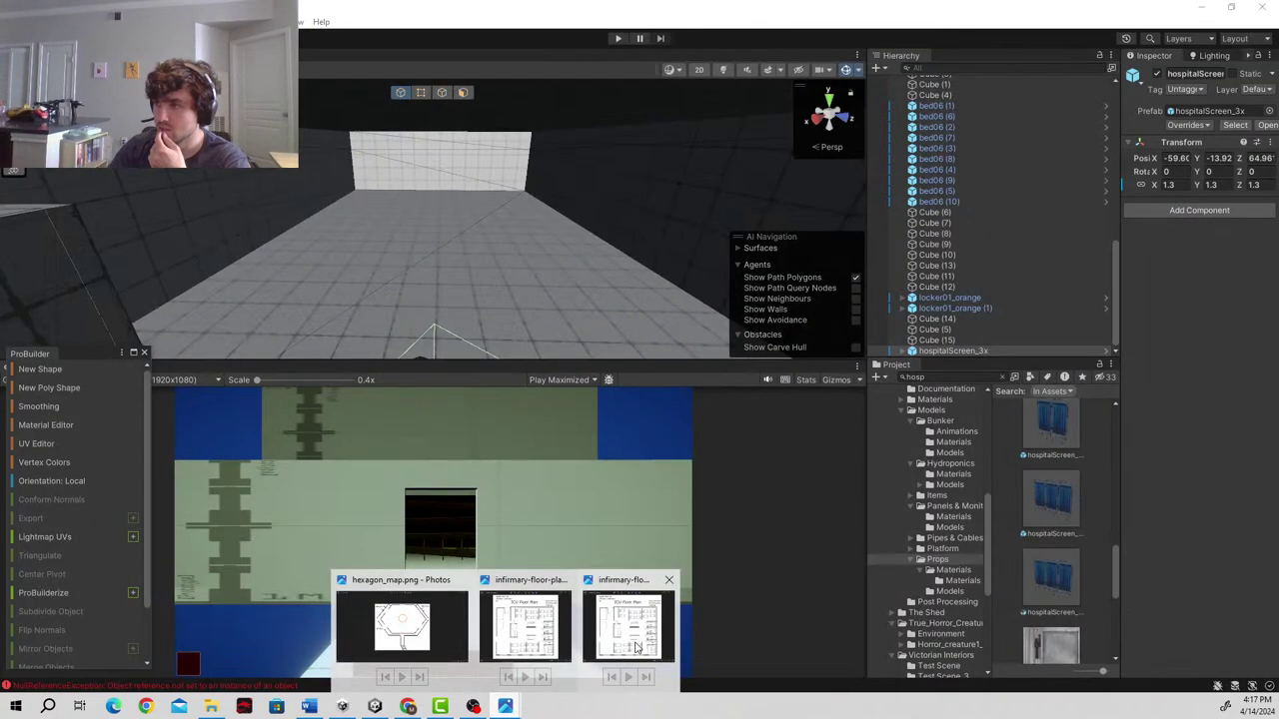
pyautogui.rightClick(506, 705)
pyautogui.moveTo(637, 639)
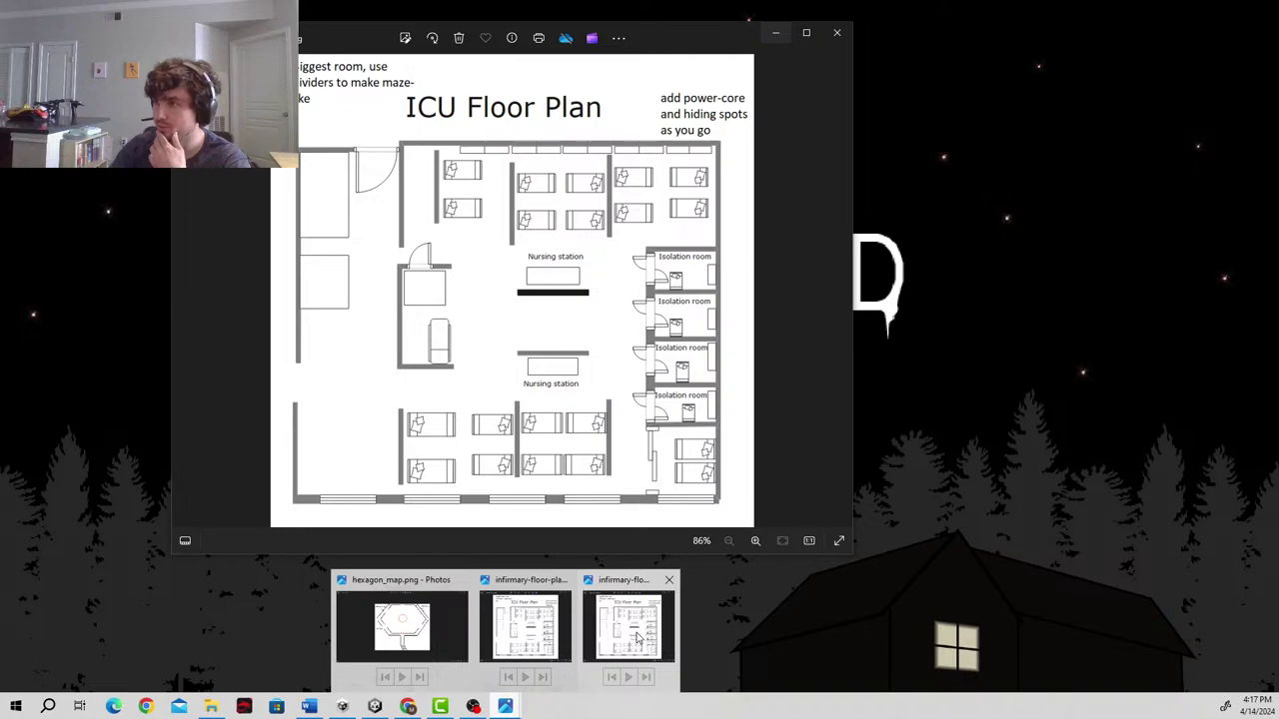
pyautogui.rightClick(505, 706)
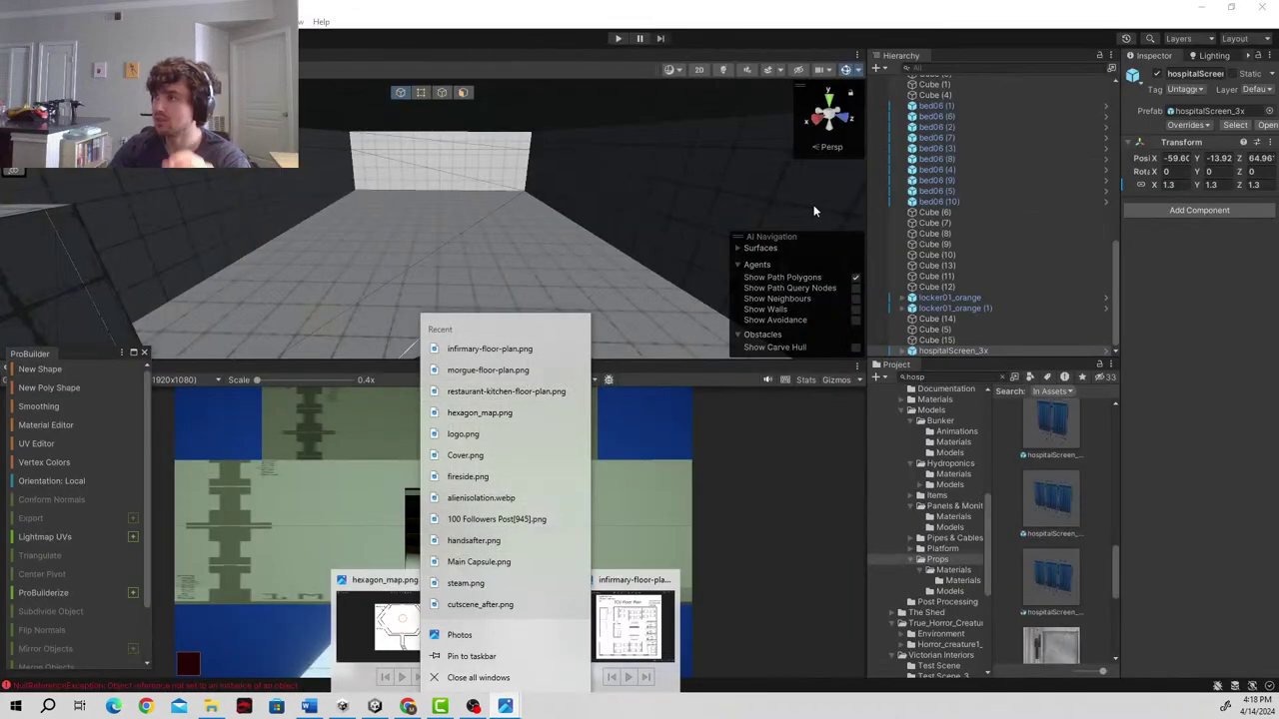
# - Create a ProBuilder cube about 1.06 × 0.9 × 4.45 and lower it into the ward beside the hospital screen
pyautogui.click(644, 234)
pyautogui.click(612, 243)
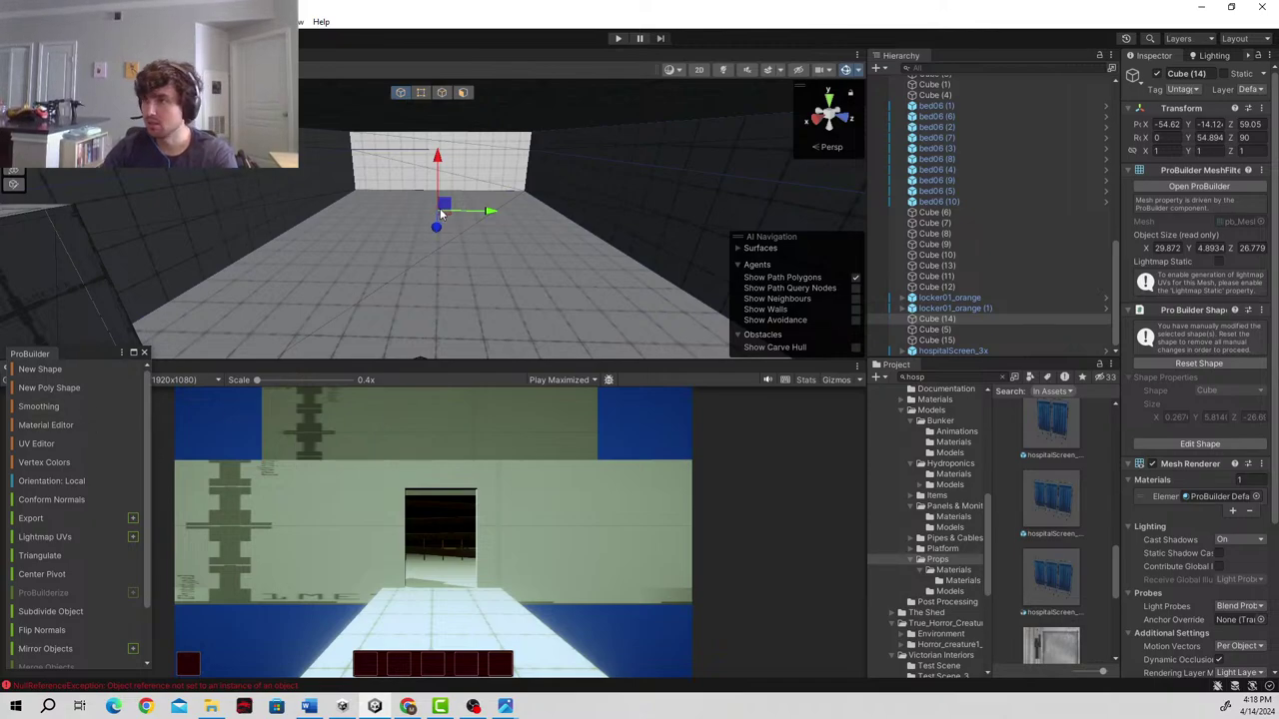
pyautogui.click(50, 368)
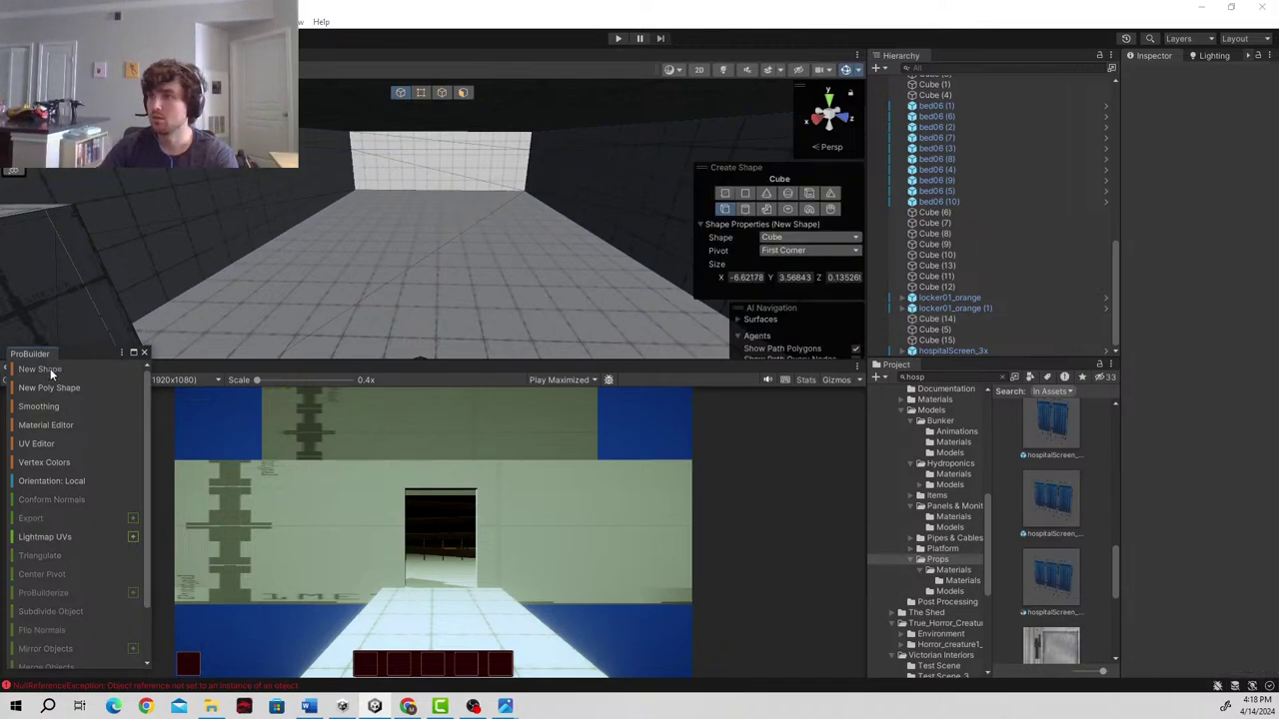
pyautogui.moveTo(433, 234)
pyautogui.mouseDown(button='right')
pyautogui.moveTo(334, 282)
pyautogui.moveTo(425, 217)
pyautogui.mouseUp(button='right')
pyautogui.moveTo(389, 219); pyautogui.dragTo(482, 264)
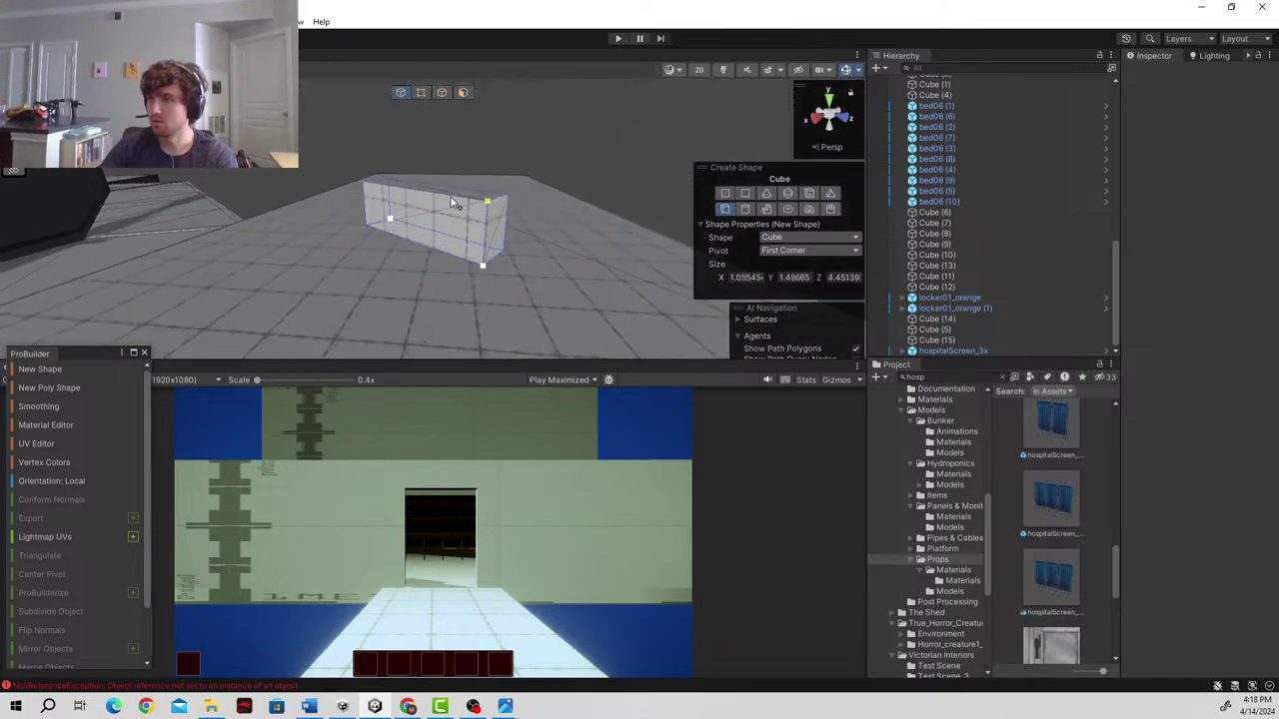
pyautogui.click(455, 237)
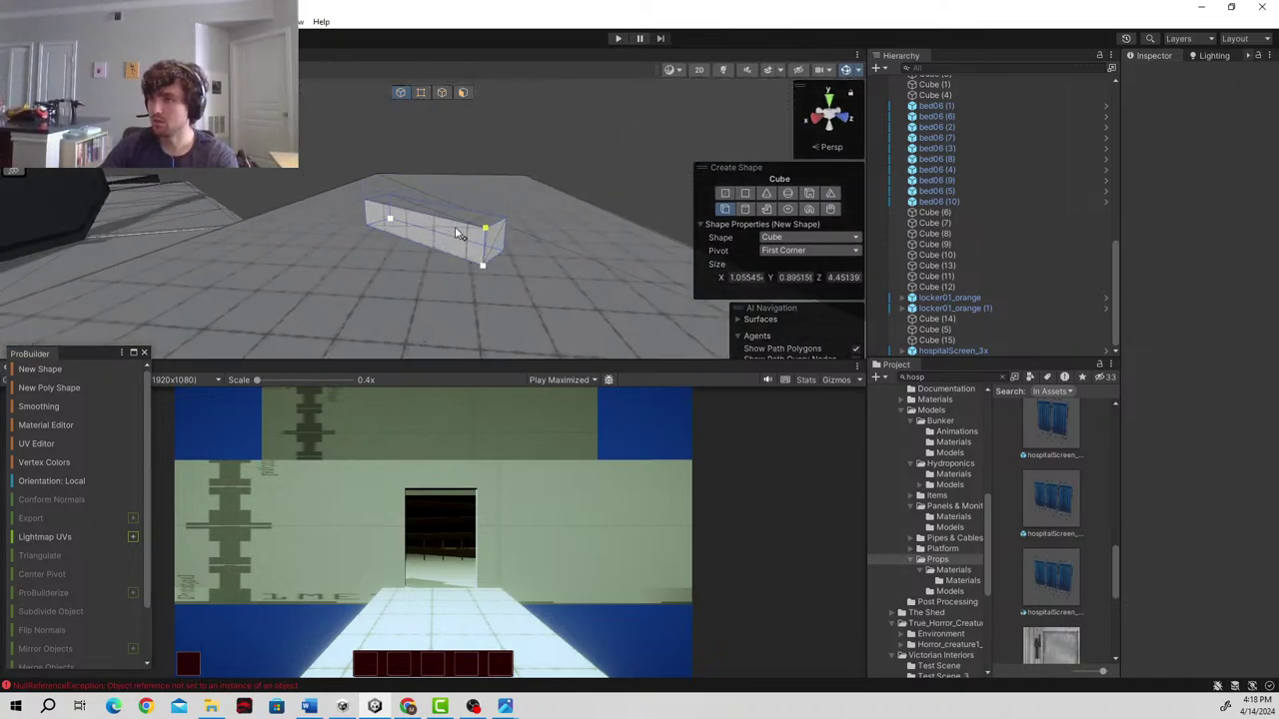
pyautogui.press('Escape')
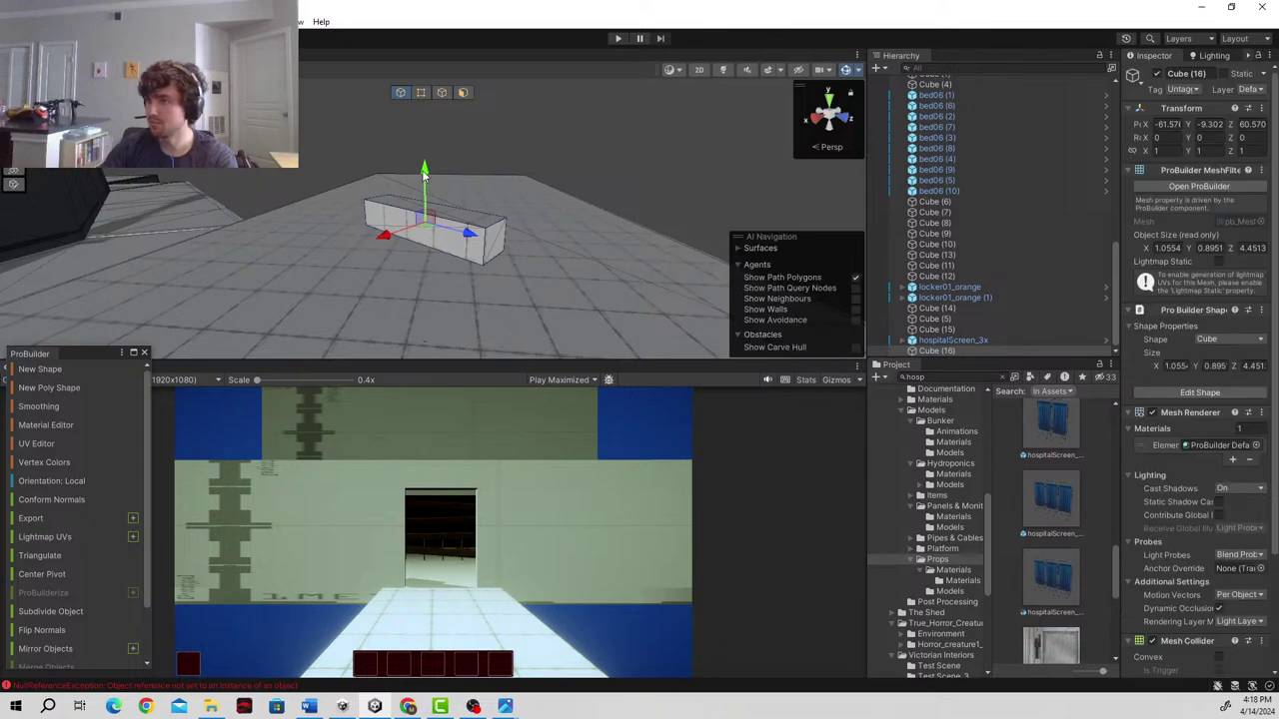
pyautogui.moveTo(424, 175); pyautogui.dragTo(433, 292)
pyautogui.moveTo(433, 292); pyautogui.dragTo(355, 284, button='right')
# - Shorten the new box to about 3.08 long by pulling in its end face nearest the hospital screen
pyautogui.click(462, 91)
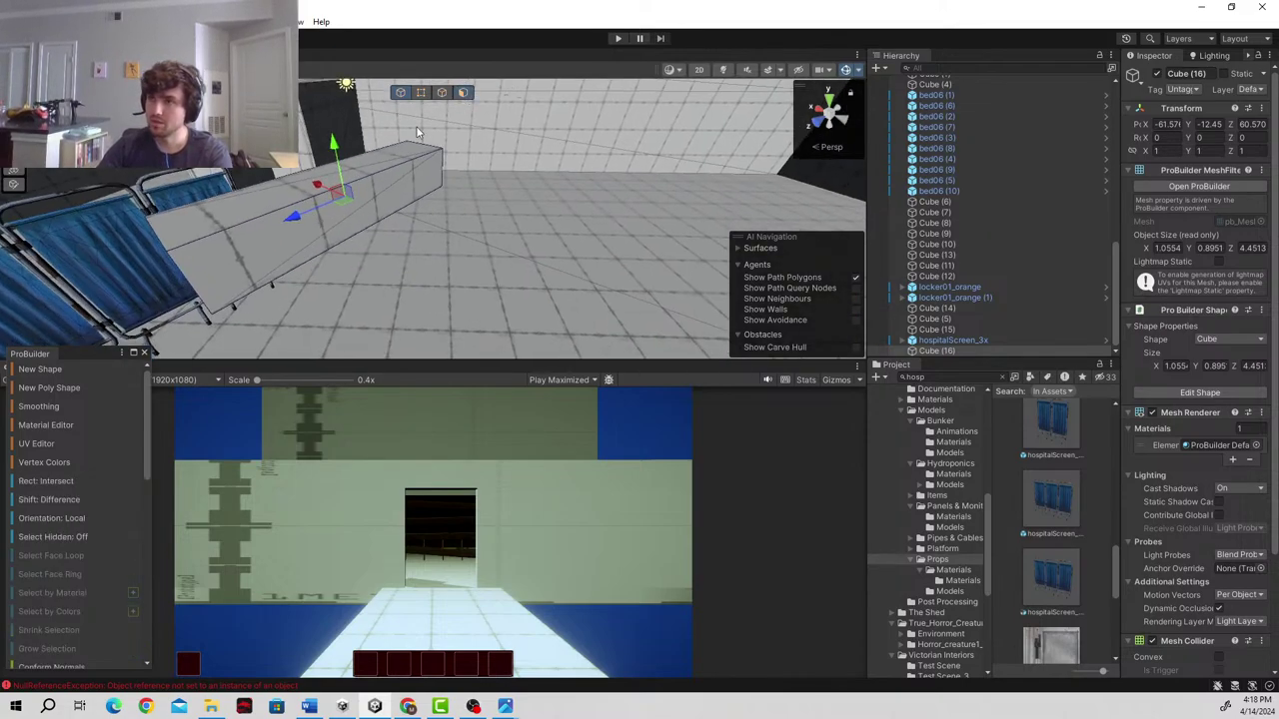
pyautogui.moveTo(255, 273); pyautogui.dragTo(235, 292, button='right')
pyautogui.click(237, 295)
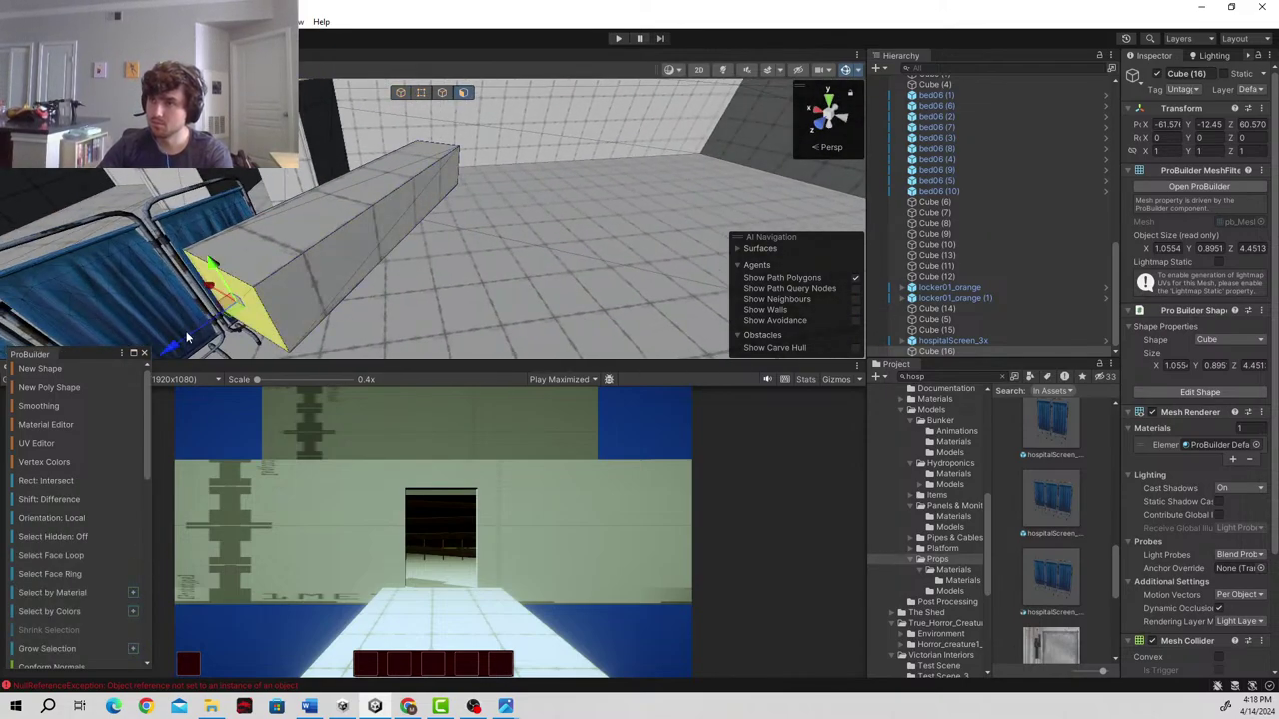
pyautogui.moveTo(170, 350); pyautogui.dragTo(432, 160)
pyautogui.click(399, 92)
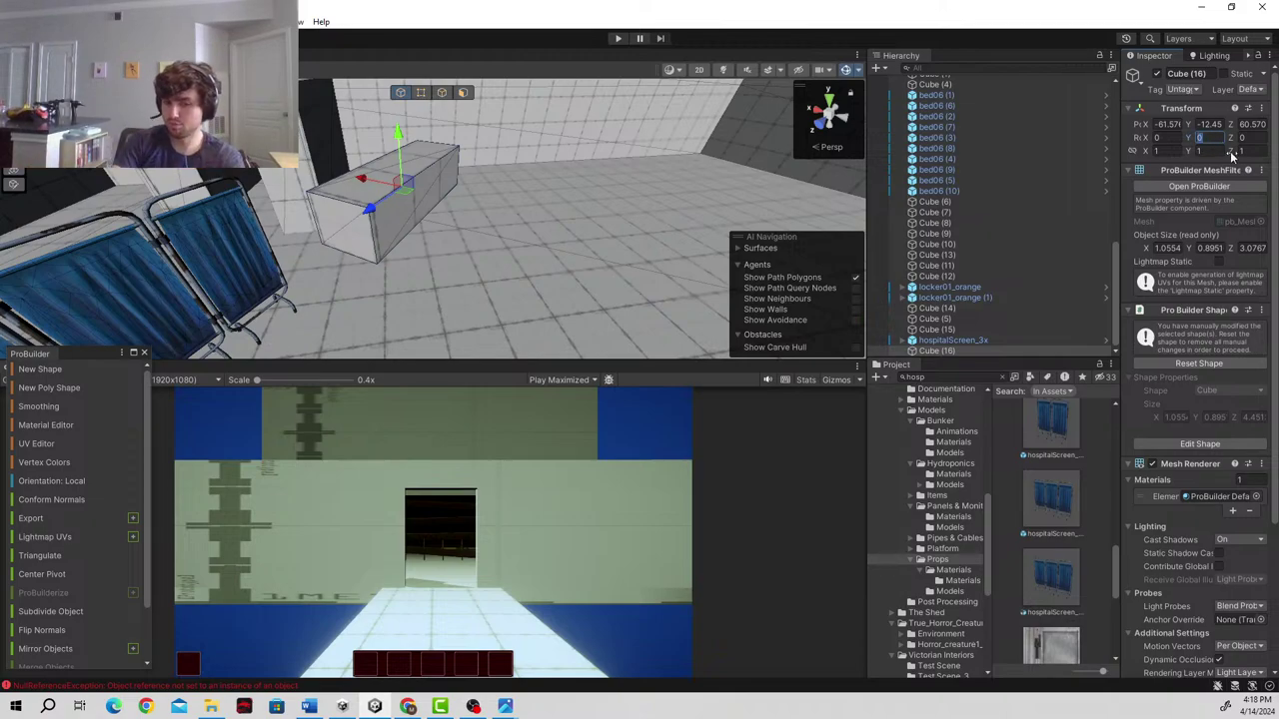
# - Set the new box's Y rotation to 60
pyautogui.write('30')
pyautogui.press('BackSpace')
pyautogui.press('BackSpace')
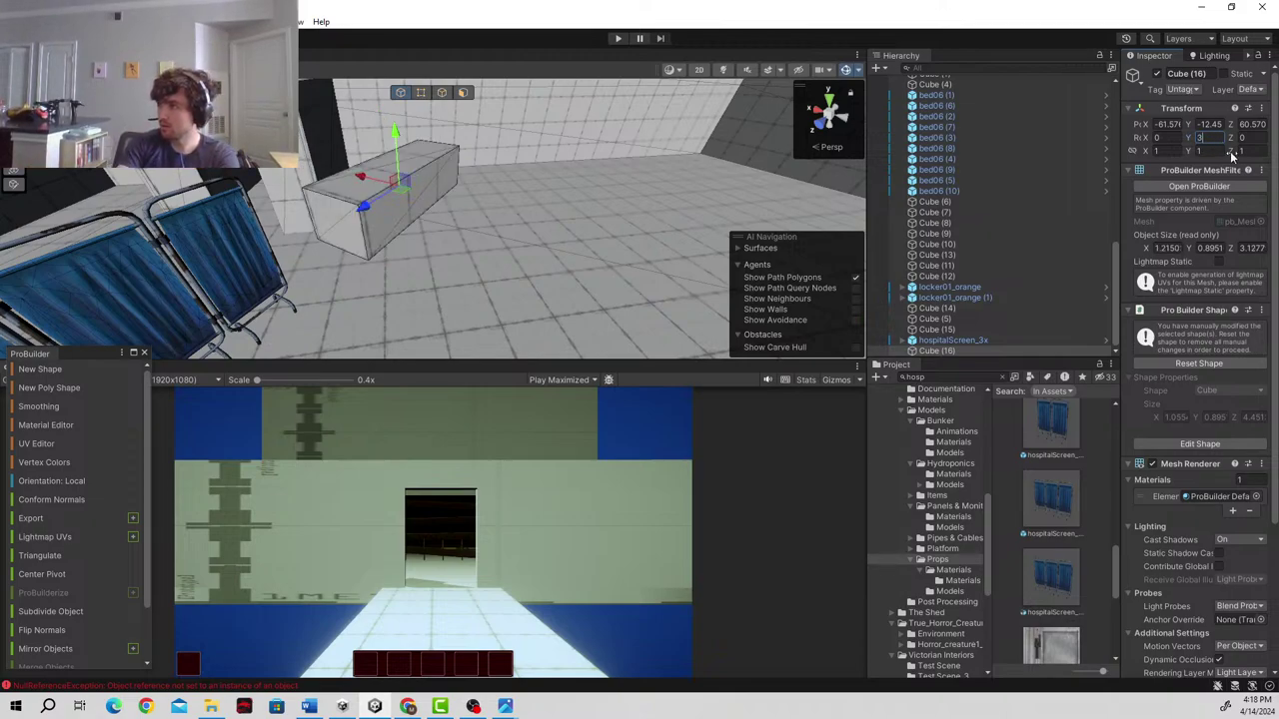
pyautogui.write('60')
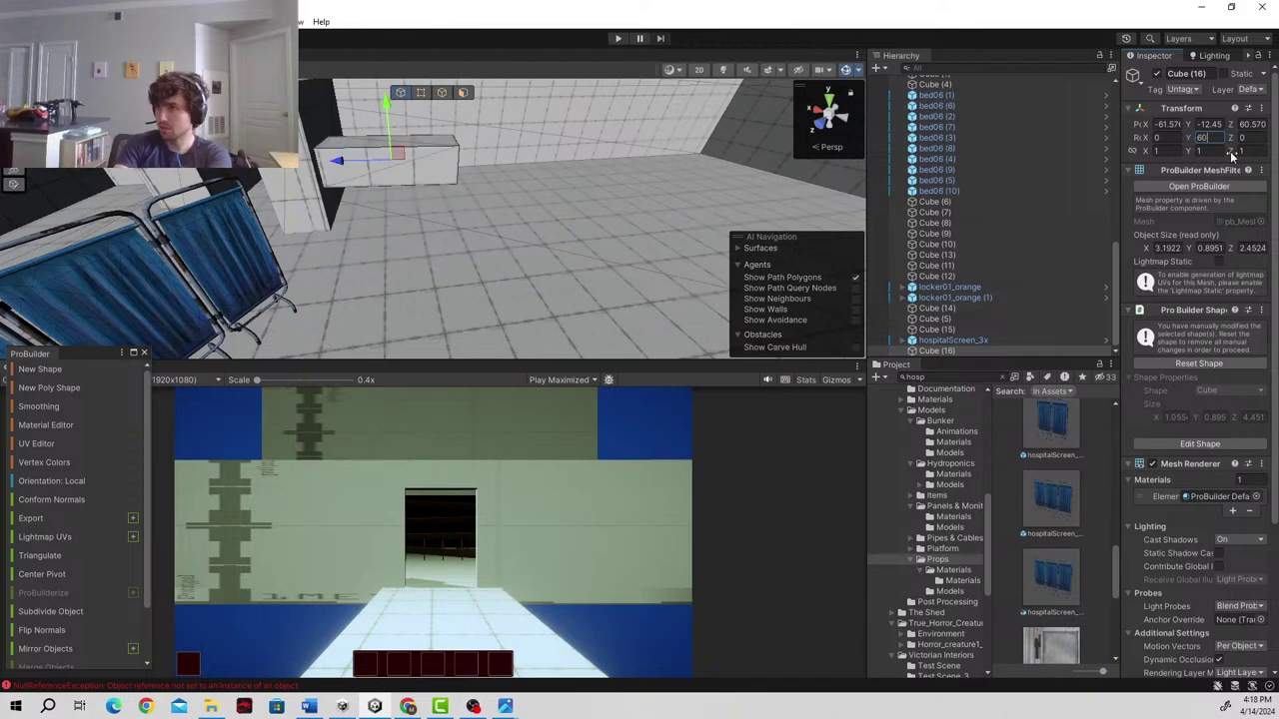
# - Slide the box deeper into the ward and set its Y rotation to 54.486, matching the large room block's angle
pyautogui.press('w')
pyautogui.moveTo(433, 296); pyautogui.dragTo(649, 329, button='right')
pyautogui.moveTo(375, 254); pyautogui.dragTo(454, 218)
pyautogui.press('s')
pyautogui.moveTo(489, 236)
pyautogui.mouseDown(button='right')
pyautogui.moveTo(501, 247)
pyautogui.moveTo(482, 242)
pyautogui.mouseUp(button='right')
pyautogui.press('w')
pyautogui.moveTo(480, 242)
pyautogui.keyDown('alt'); pyautogui.mouseDown()
pyautogui.moveTo(469, 250)
pyautogui.moveTo(489, 253)
pyautogui.mouseUp(); pyautogui.keyUp('alt')
pyautogui.press('e')
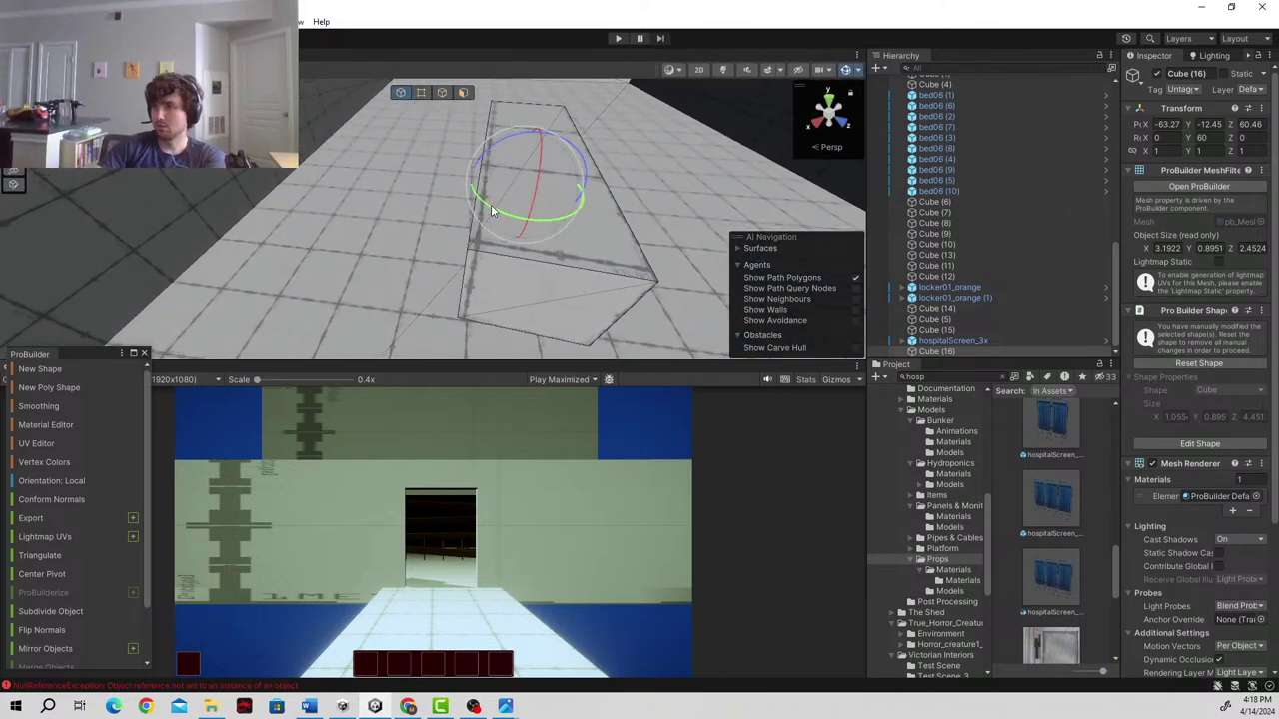
pyautogui.keyDown('alt'); pyautogui.moveTo(399, 276); pyautogui.dragTo(325, 296); pyautogui.keyUp('alt')
pyautogui.press('s')
pyautogui.moveTo(324, 296); pyautogui.dragTo(484, 199, button='right')
pyautogui.press('w')
pyautogui.press('s')
pyautogui.press('w')
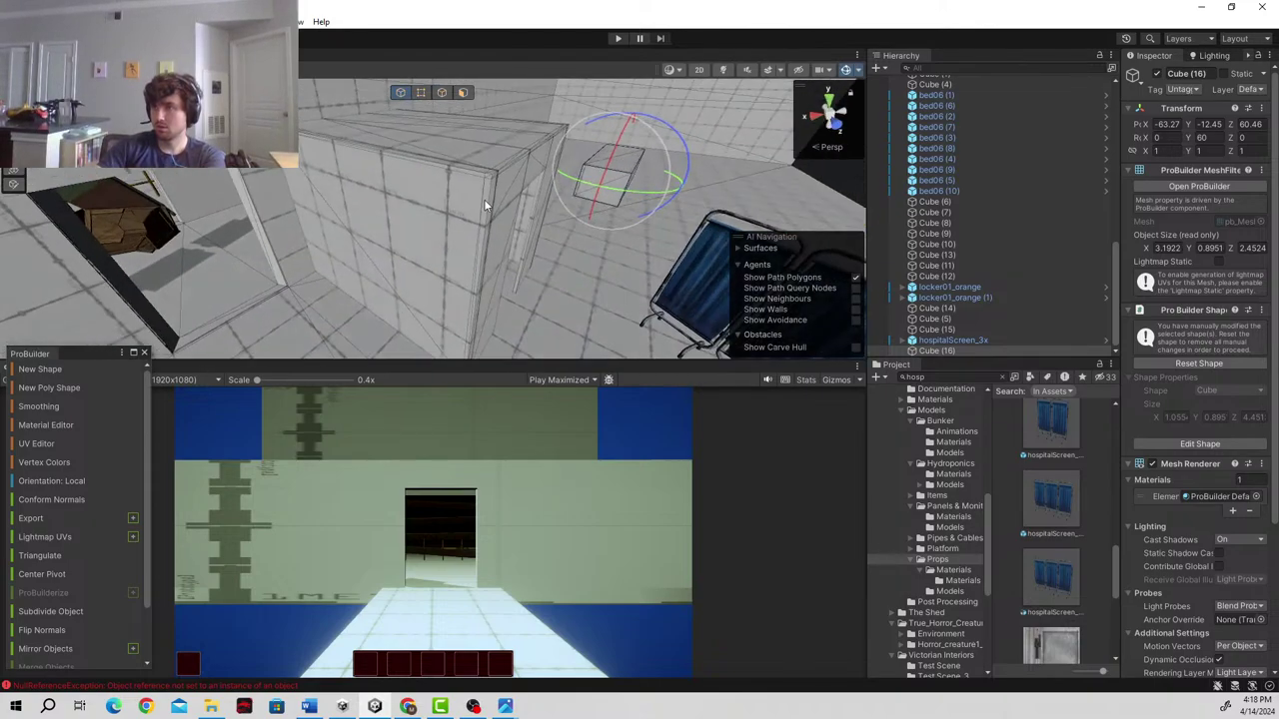
pyautogui.click(467, 197)
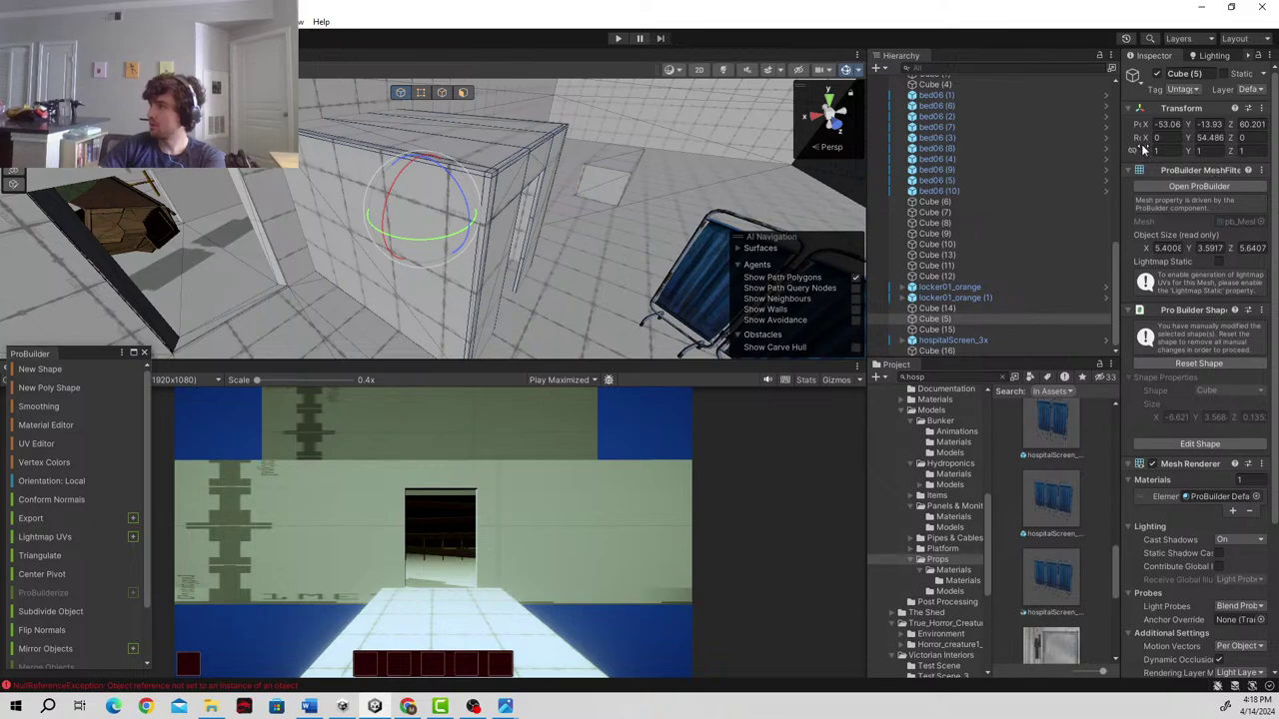
pyautogui.click(623, 163)
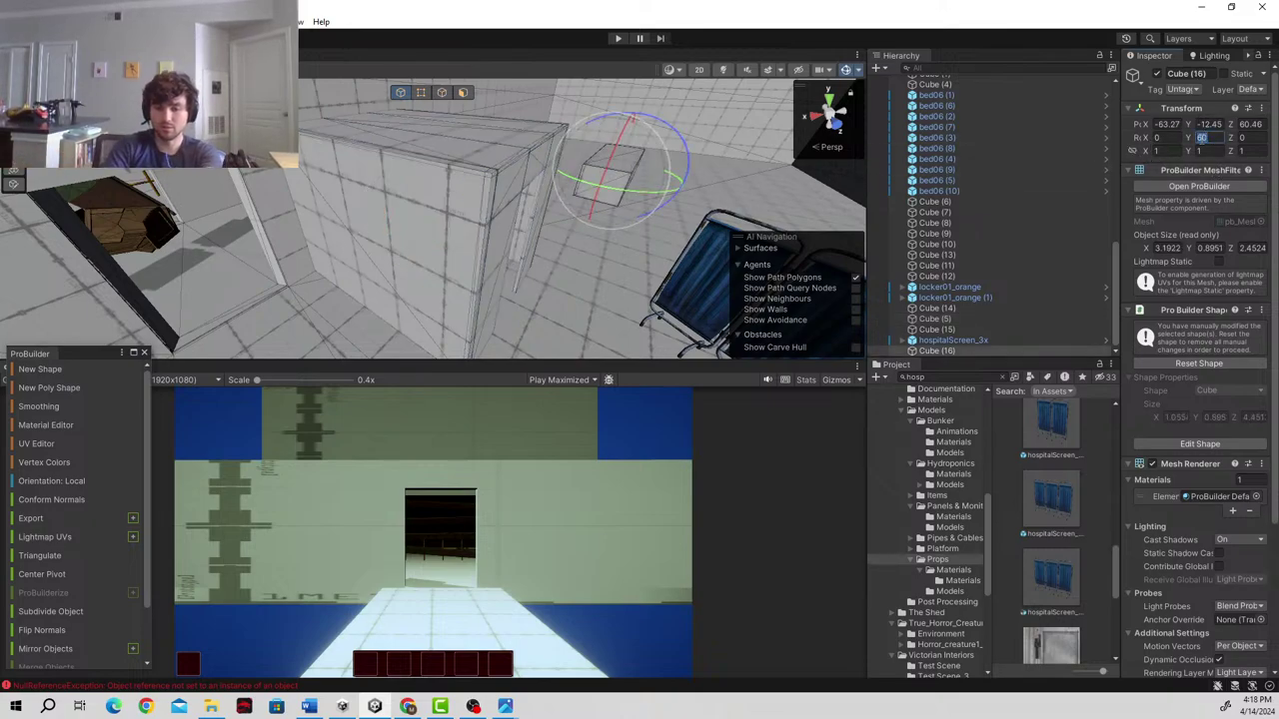
pyautogui.write('90')
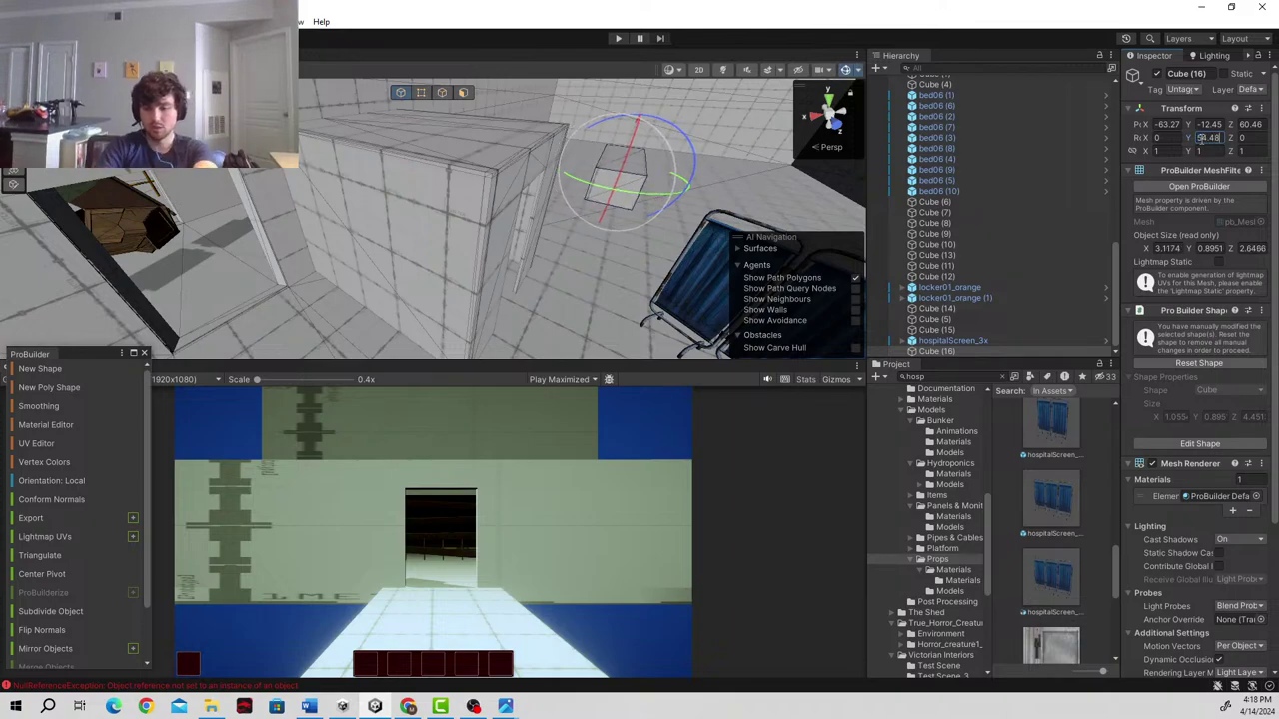
# - Move the box across the ward toward the far wall, to about X -67.79, Z 56.11
pyautogui.moveTo(489, 190); pyautogui.dragTo(507, 213, button='right')
pyautogui.press('w')
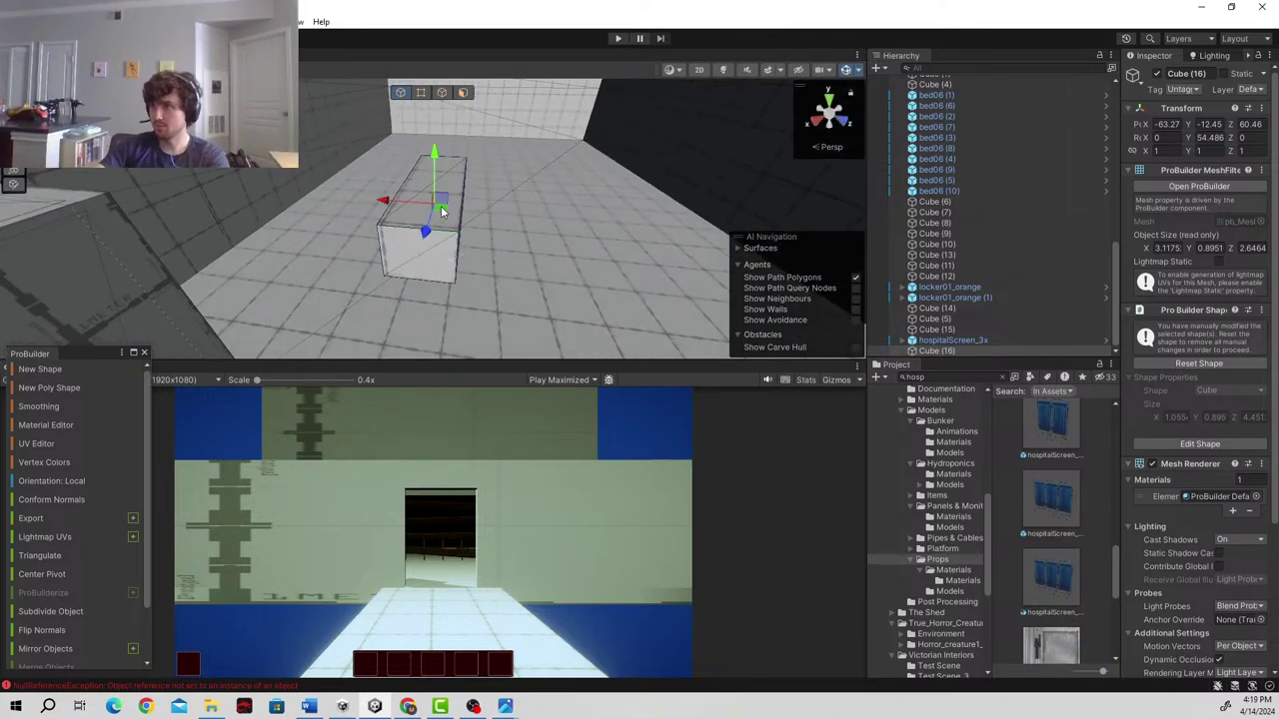
pyautogui.moveTo(442, 210); pyautogui.dragTo(446, 164)
pyautogui.moveTo(499, 180); pyautogui.dragTo(588, 99, button='right')
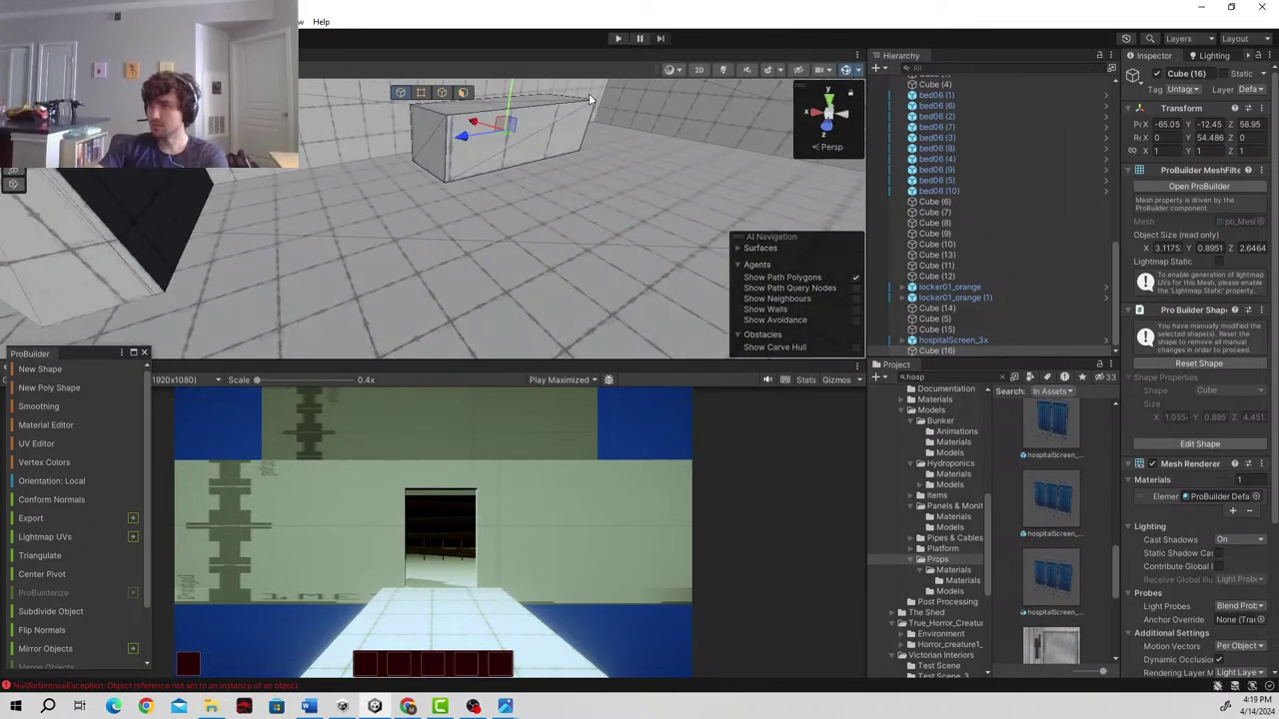
pyautogui.moveTo(500, 142); pyautogui.dragTo(500, 171)
pyautogui.moveTo(500, 171); pyautogui.dragTo(458, 149, button='right')
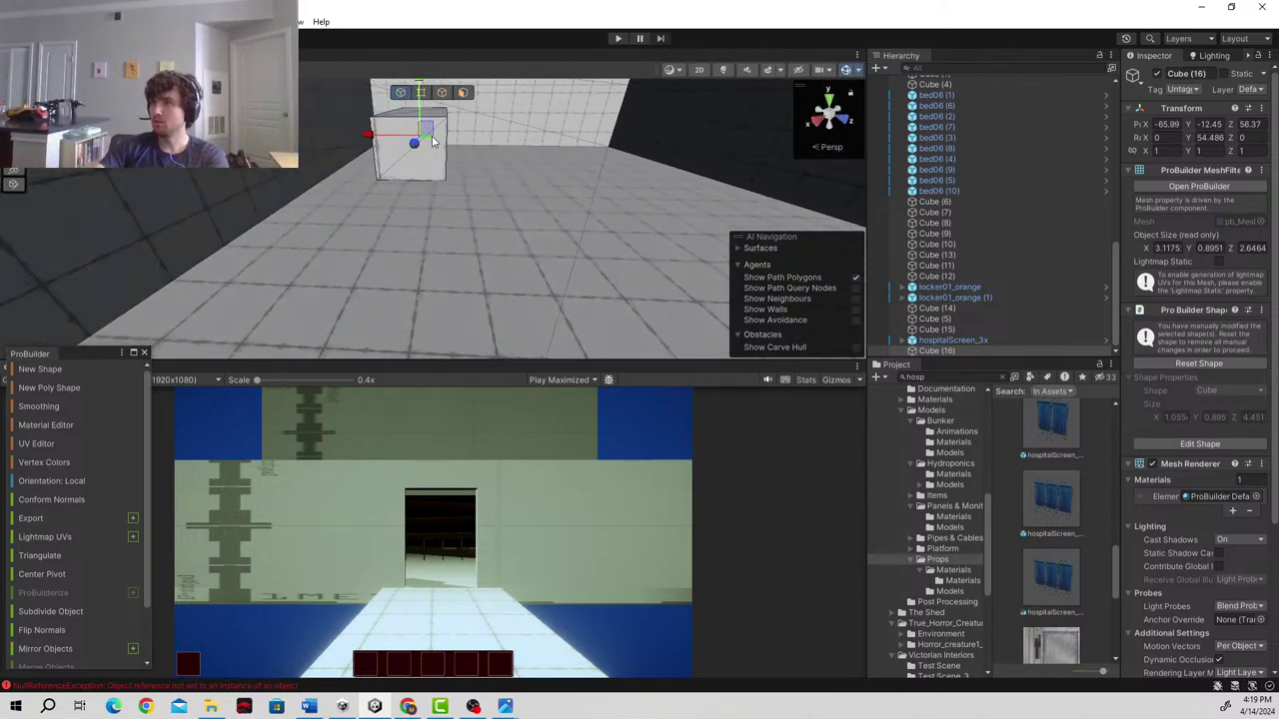
pyautogui.moveTo(428, 139); pyautogui.dragTo(469, 133)
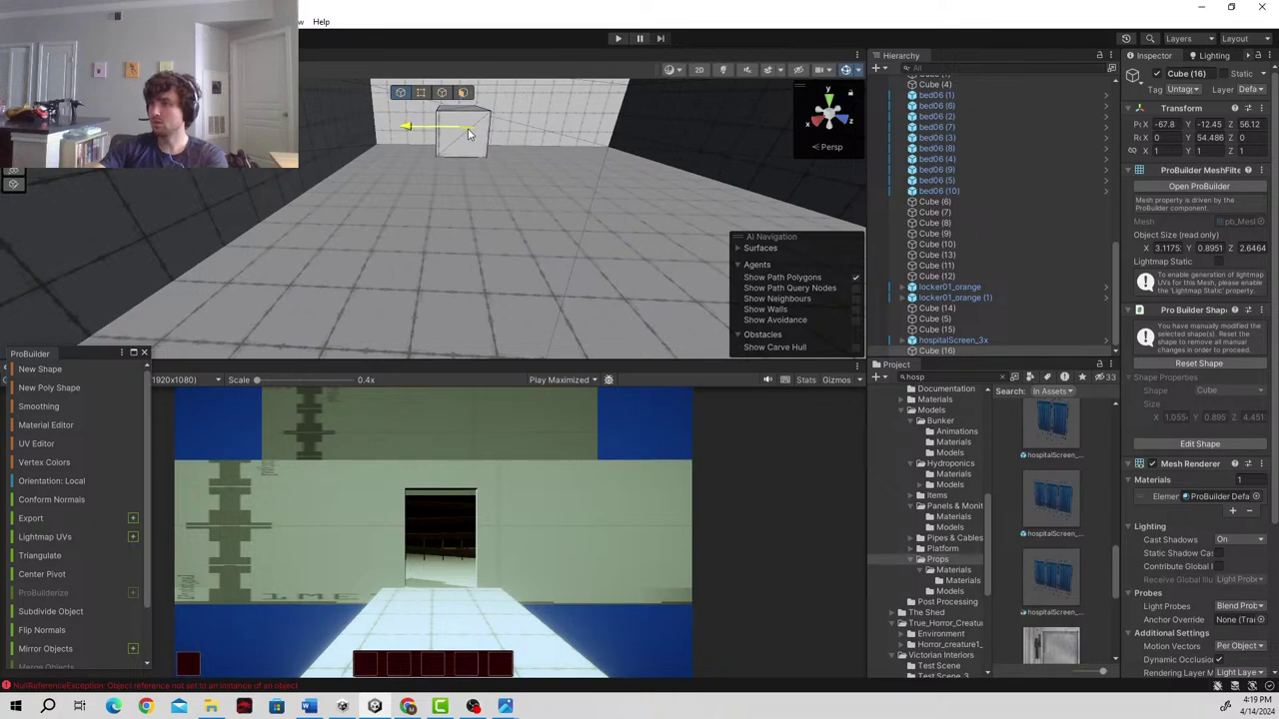
pyautogui.moveTo(473, 132); pyautogui.dragTo(441, 134, button='right')
pyautogui.click(430, 134)
pyautogui.click(430, 157)
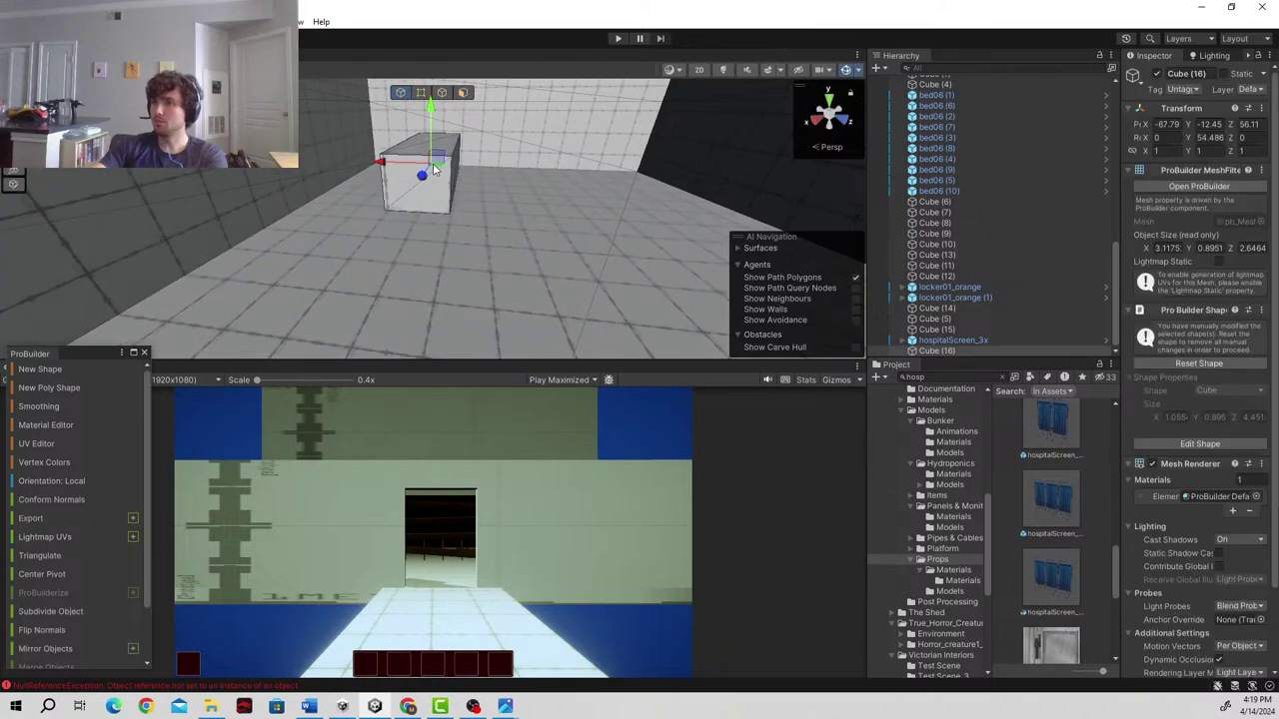
# - Lower the box onto the ward floor at about Y -13.9 and nudge it slightly sideways
pyautogui.moveTo(432, 119); pyautogui.dragTo(434, 176)
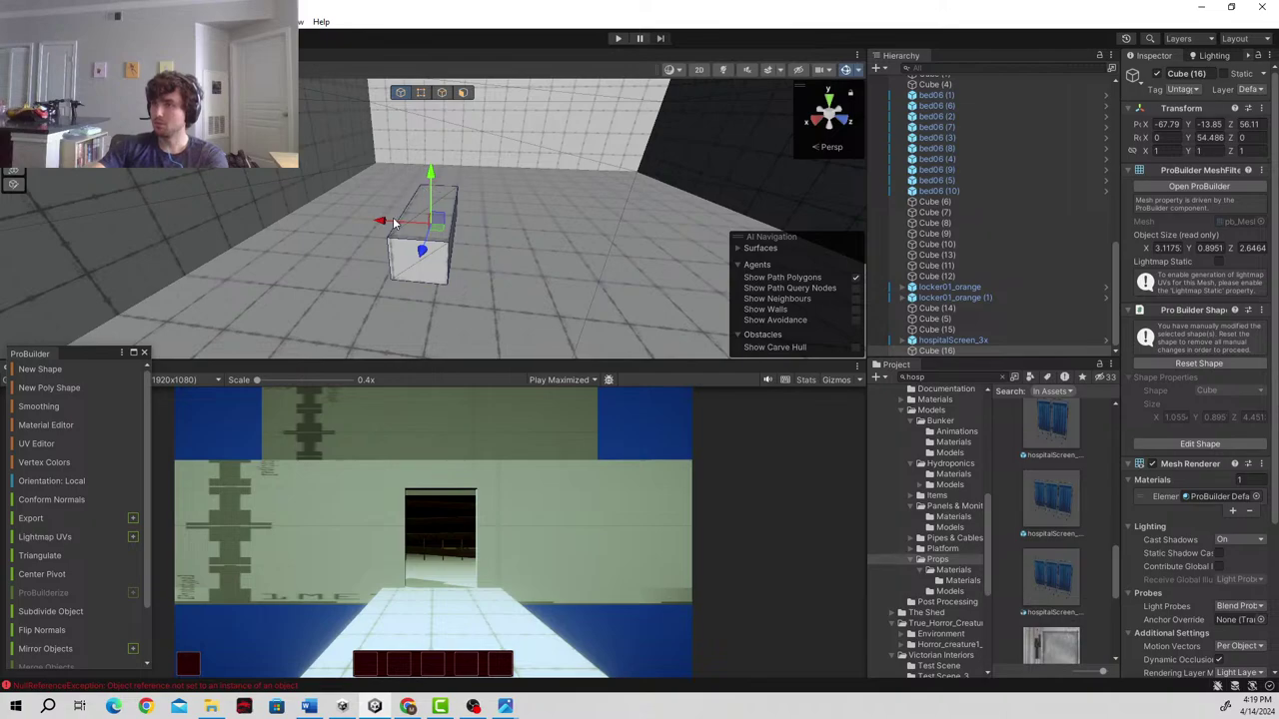
pyautogui.moveTo(385, 220); pyautogui.dragTo(380, 221)
pyautogui.moveTo(427, 181); pyautogui.dragTo(428, 184)
pyautogui.moveTo(429, 185); pyautogui.dragTo(482, 225, button='right')
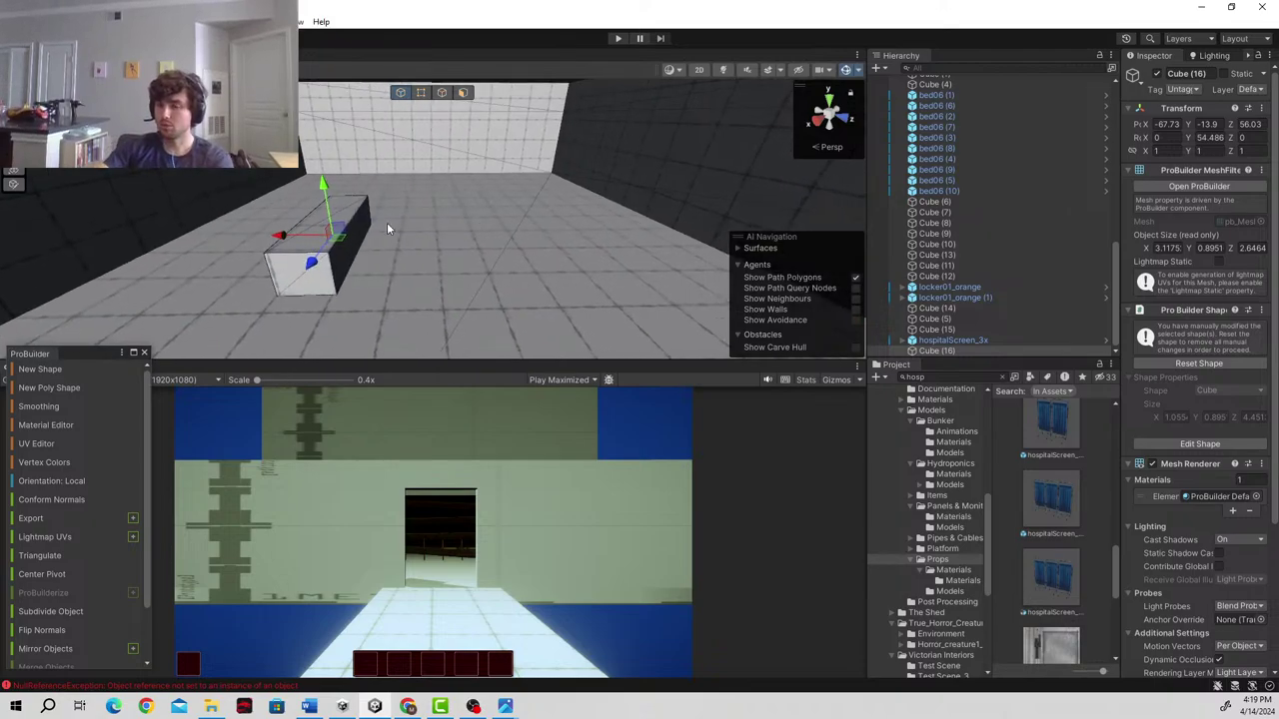
# - Duplicate the box and place the copy parallel to it at about X -70.01, Z 59.23, checking against the ICU floor plan
pyautogui.hotkey('ctrl', 'd')
pyautogui.moveTo(282, 237); pyautogui.dragTo(446, 243)
pyautogui.moveTo(445, 242); pyautogui.dragTo(628, 196, button='right')
pyautogui.moveTo(505, 706)
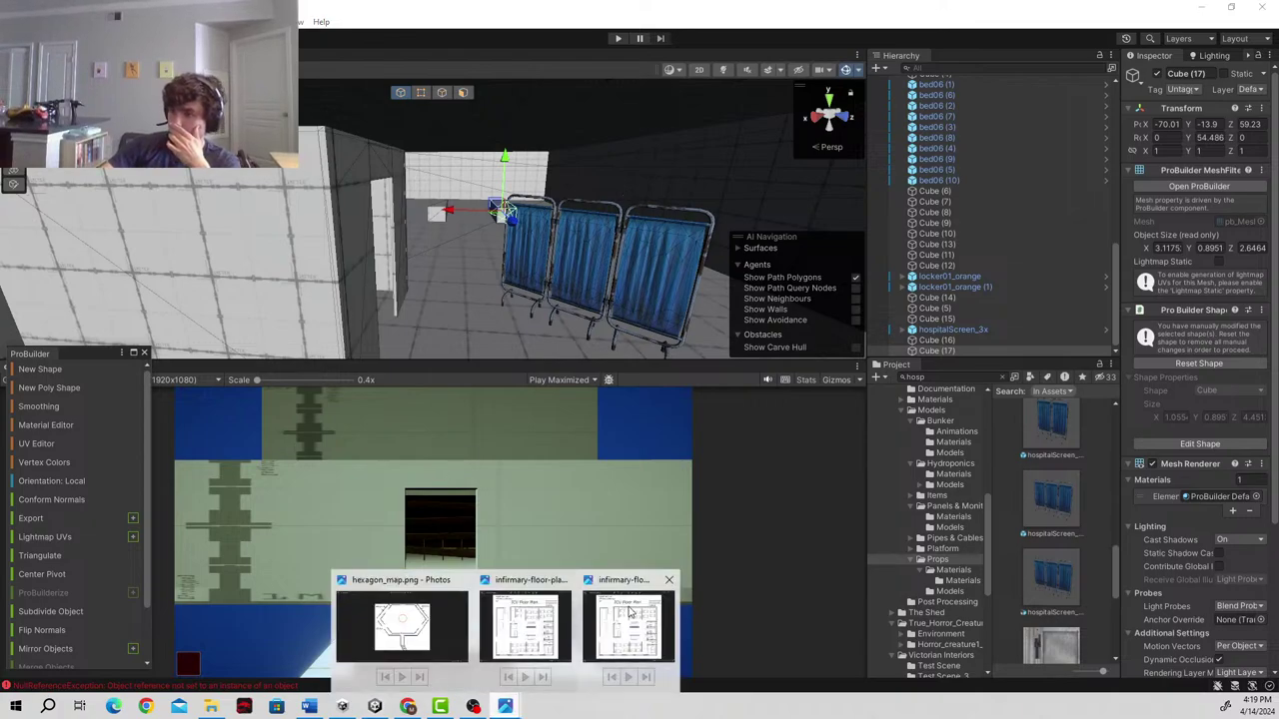
pyautogui.moveTo(636, 621)
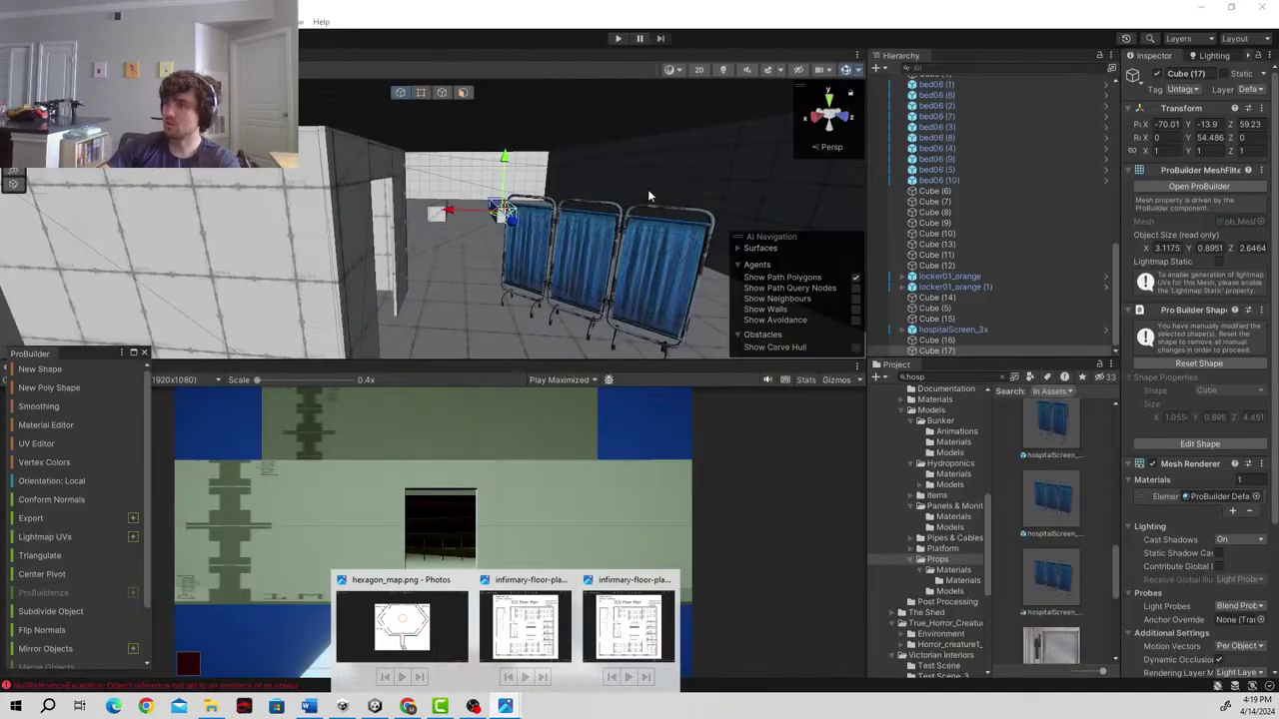
pyautogui.moveTo(620, 188); pyautogui.dragTo(499, 230, button='right')
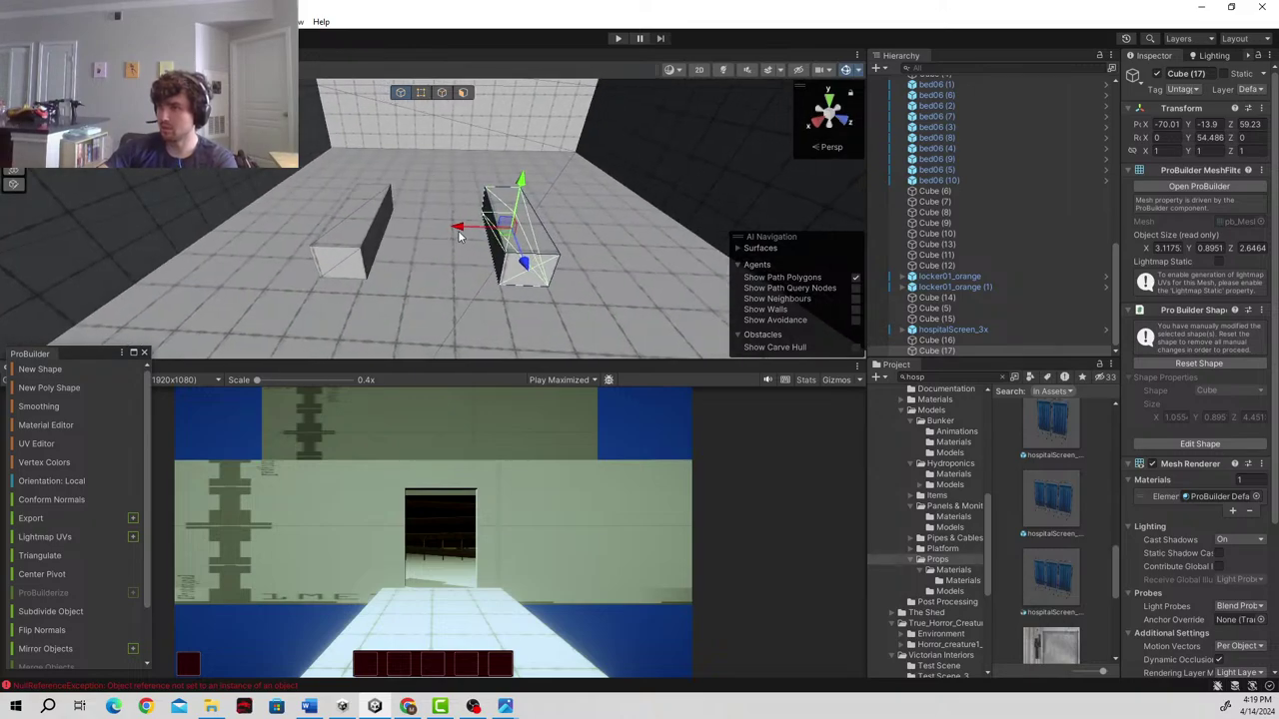
# - Scale both boxes uniformly to 0.8 and nudge the original box slightly closer to its copy
pyautogui.keyDown('shift'); pyautogui.click(346, 222); pyautogui.keyUp('shift')
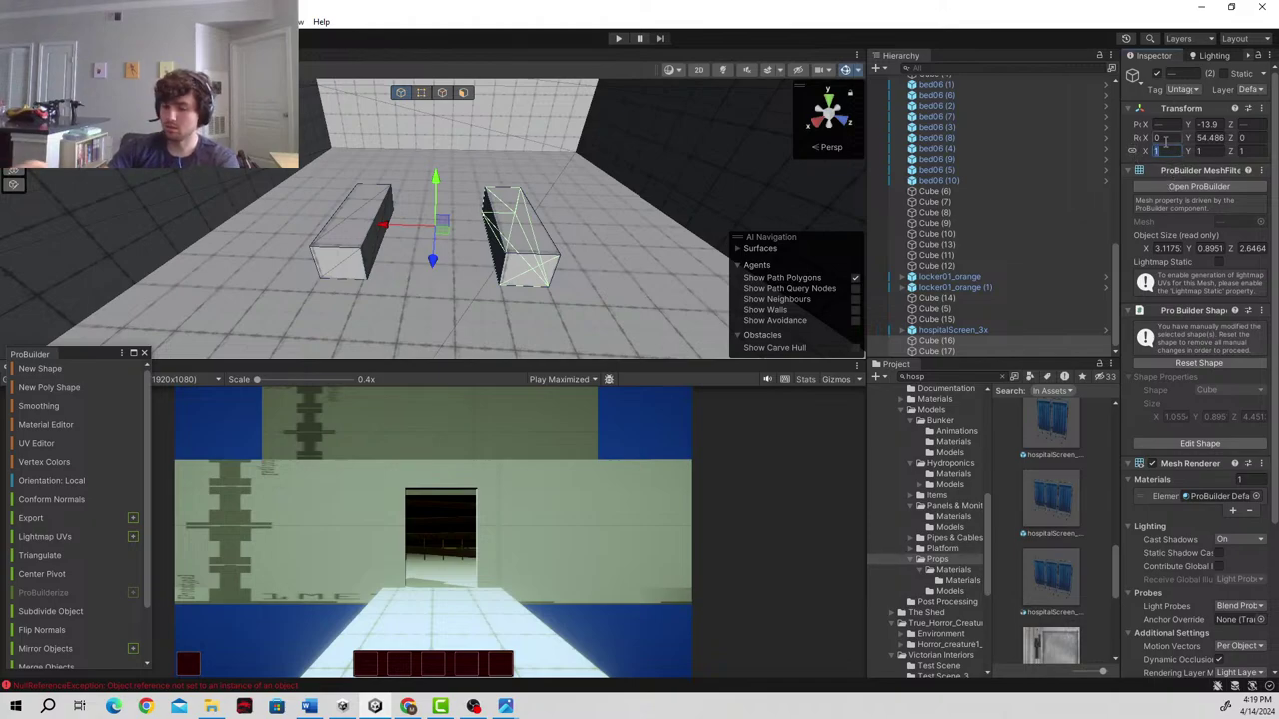
pyautogui.write('.9')
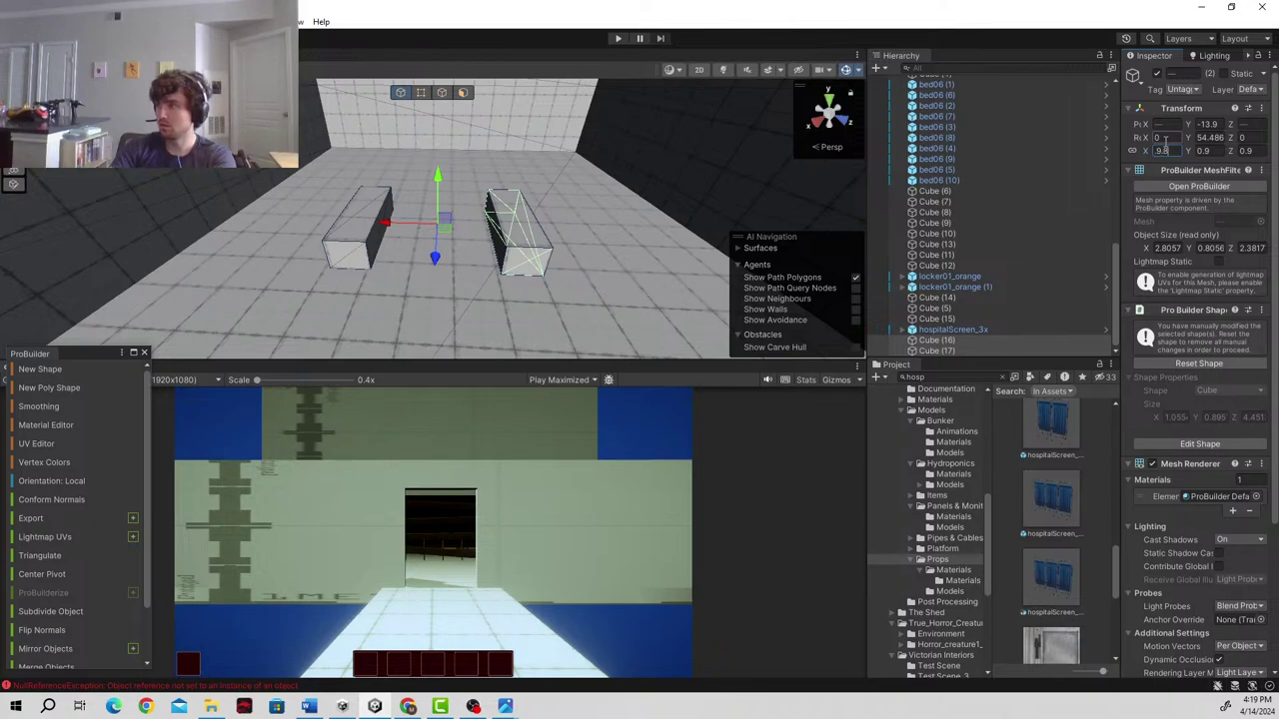
pyautogui.write('.8')
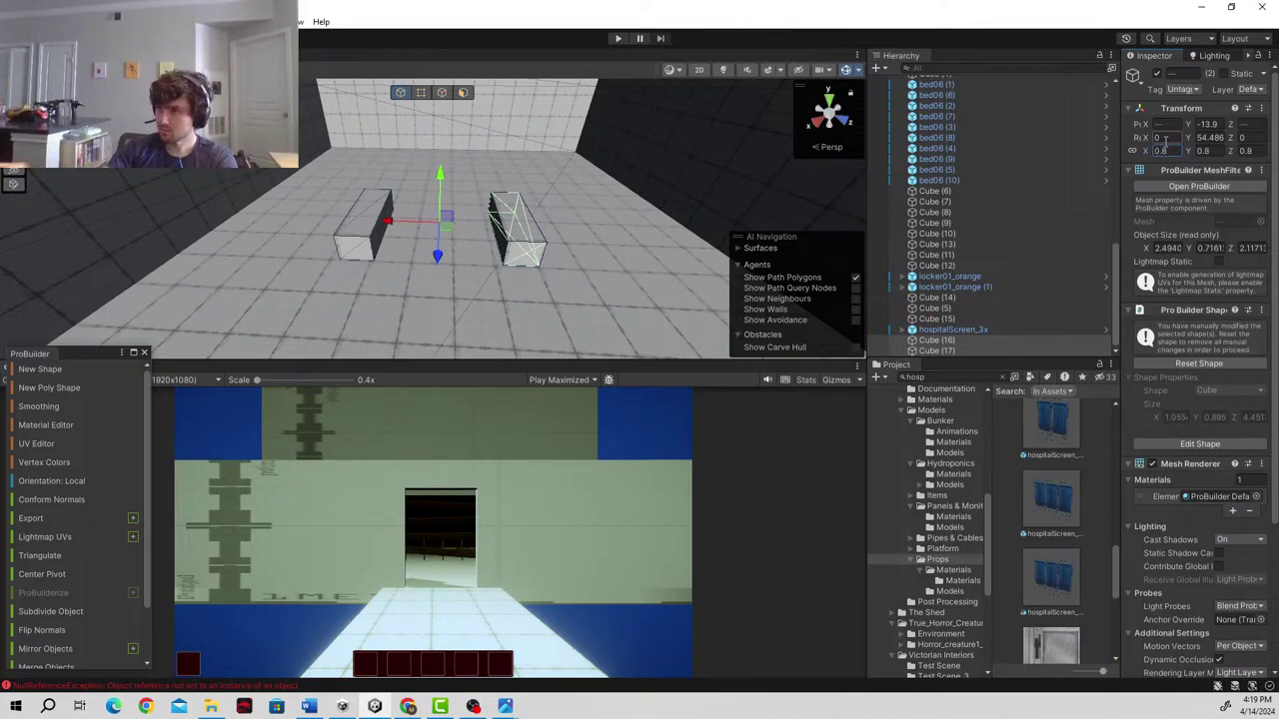
pyautogui.click(344, 240)
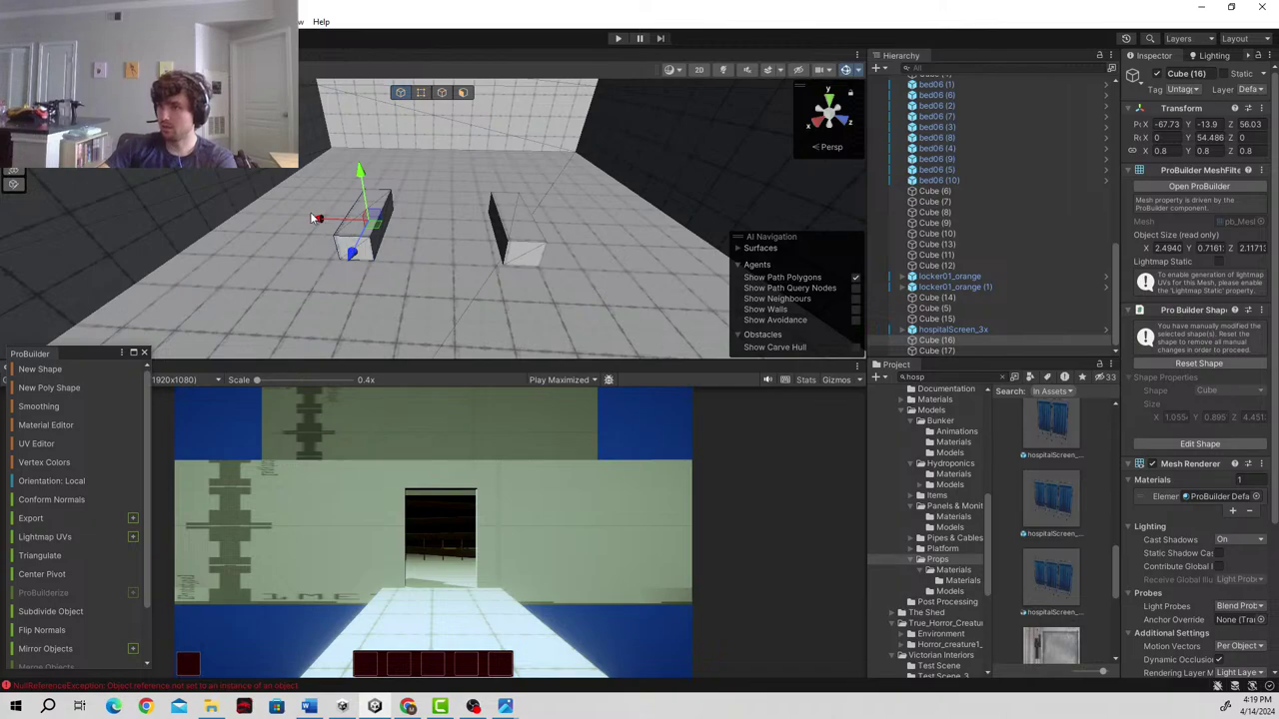
pyautogui.moveTo(312, 219); pyautogui.dragTo(345, 229)
# - Move the hospital screen between the two boxes and set its Y rotation to 54.486
pyautogui.moveTo(350, 229); pyautogui.dragTo(703, 189, button='right')
pyautogui.click(724, 196)
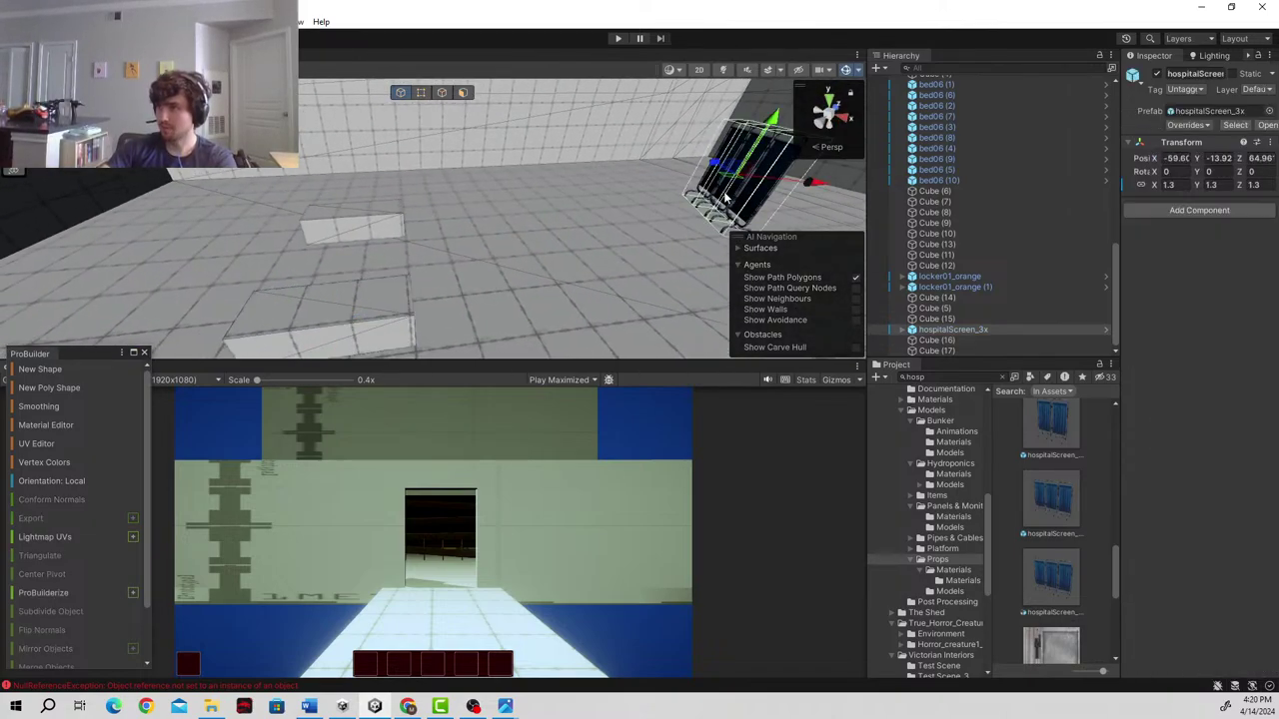
pyautogui.moveTo(734, 185); pyautogui.dragTo(200, 279)
pyautogui.press('e')
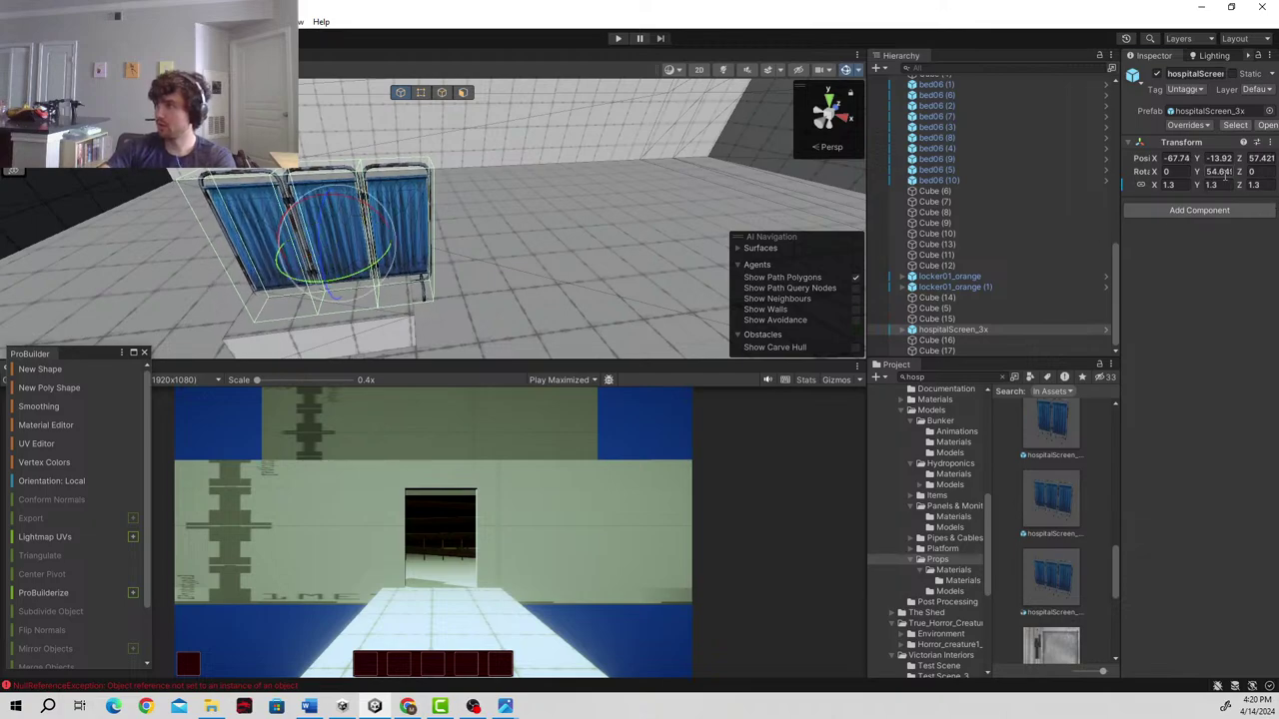
pyautogui.write('54.')
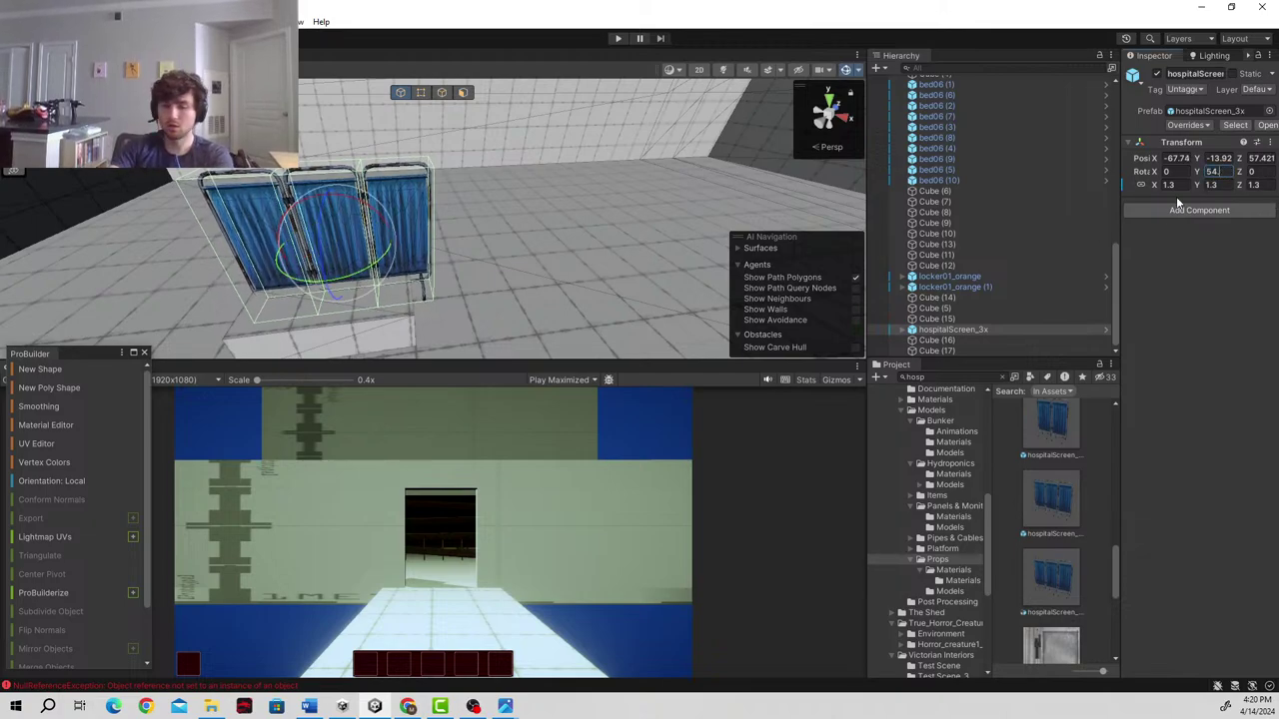
pyautogui.write('486')
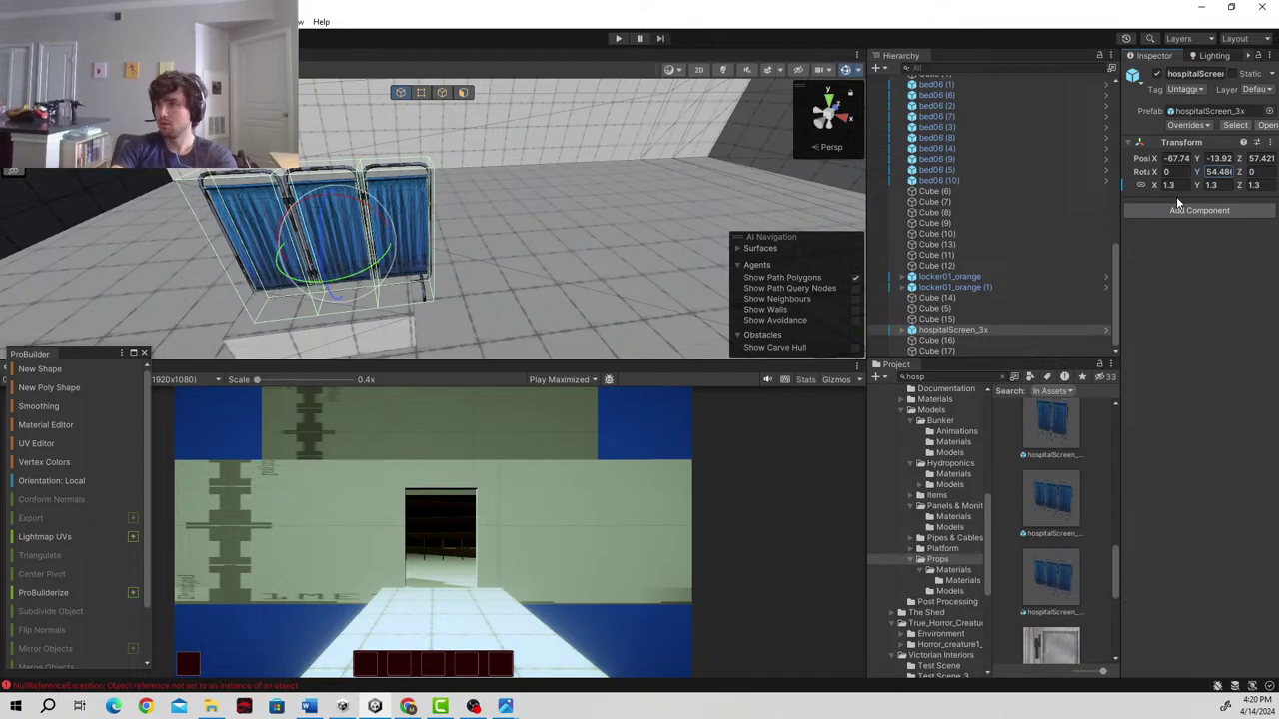
pyautogui.press('a')
pyautogui.moveTo(385, 214); pyautogui.dragTo(675, 239, button='right')
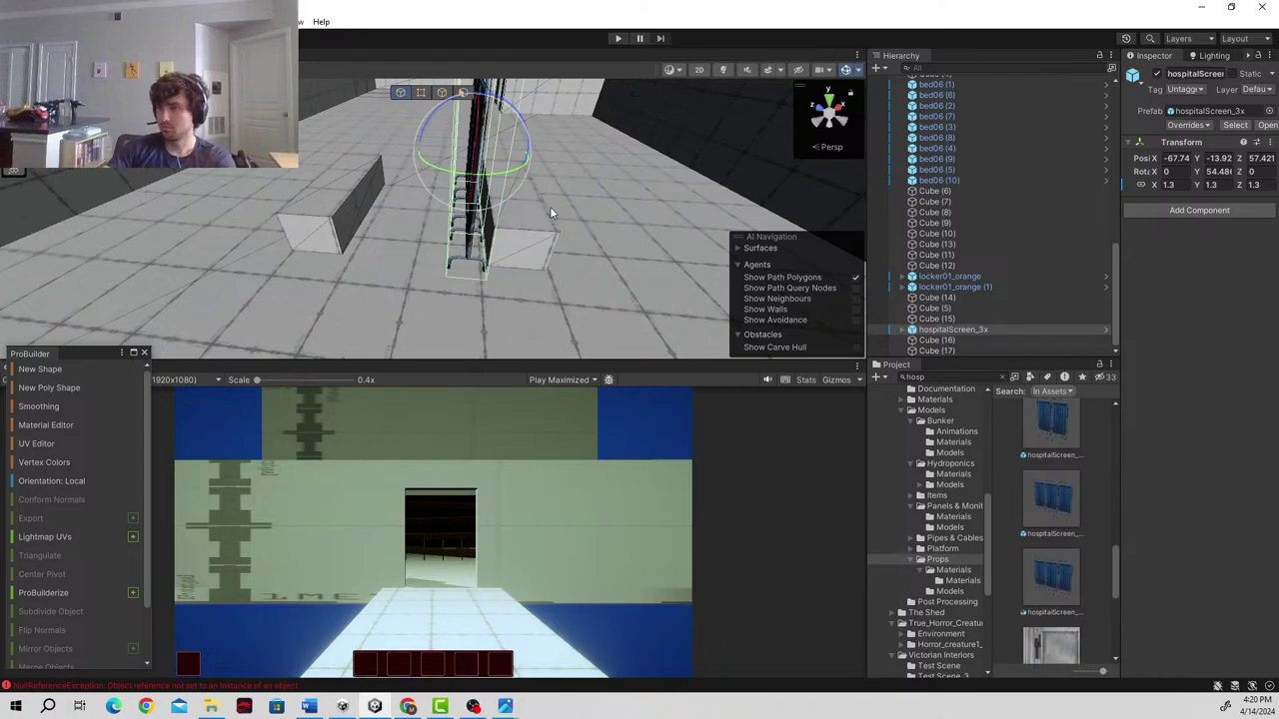
# - Duplicate the hospital screen and place the copy alongside the second box
pyautogui.moveTo(363, 229); pyautogui.dragTo(556, 182, button='right')
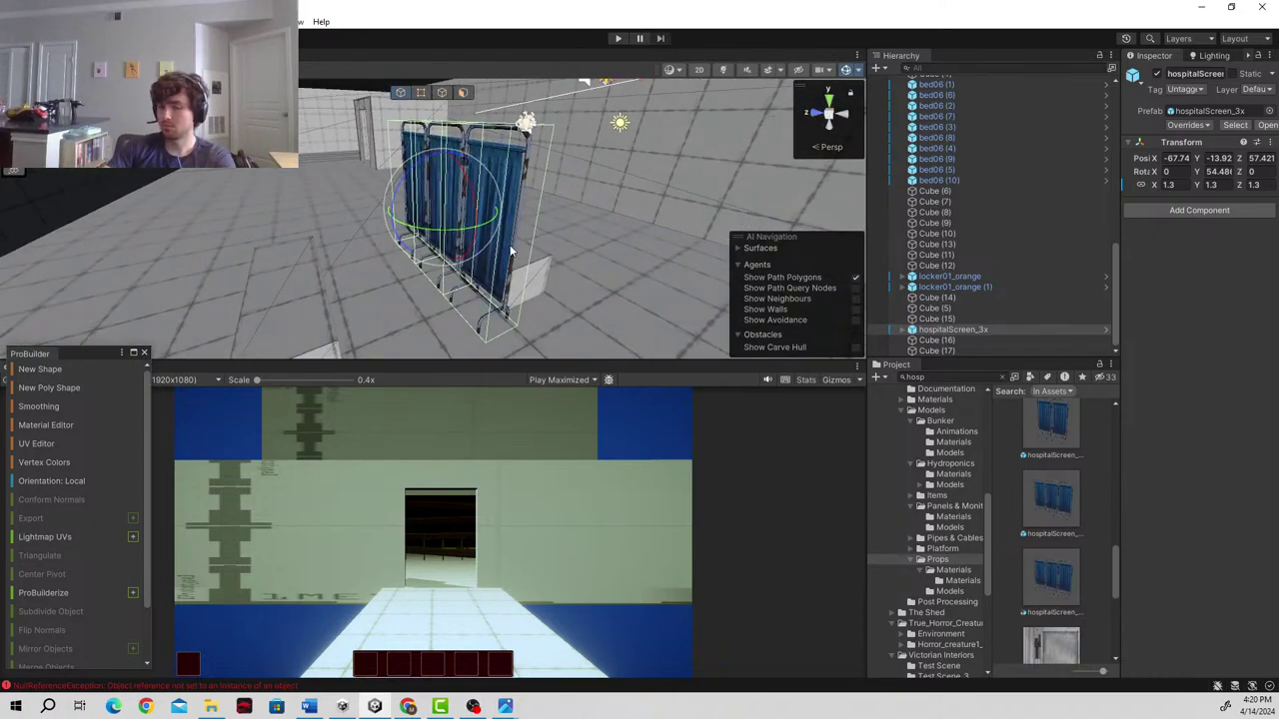
pyautogui.hotkey('ctrl', 'd')
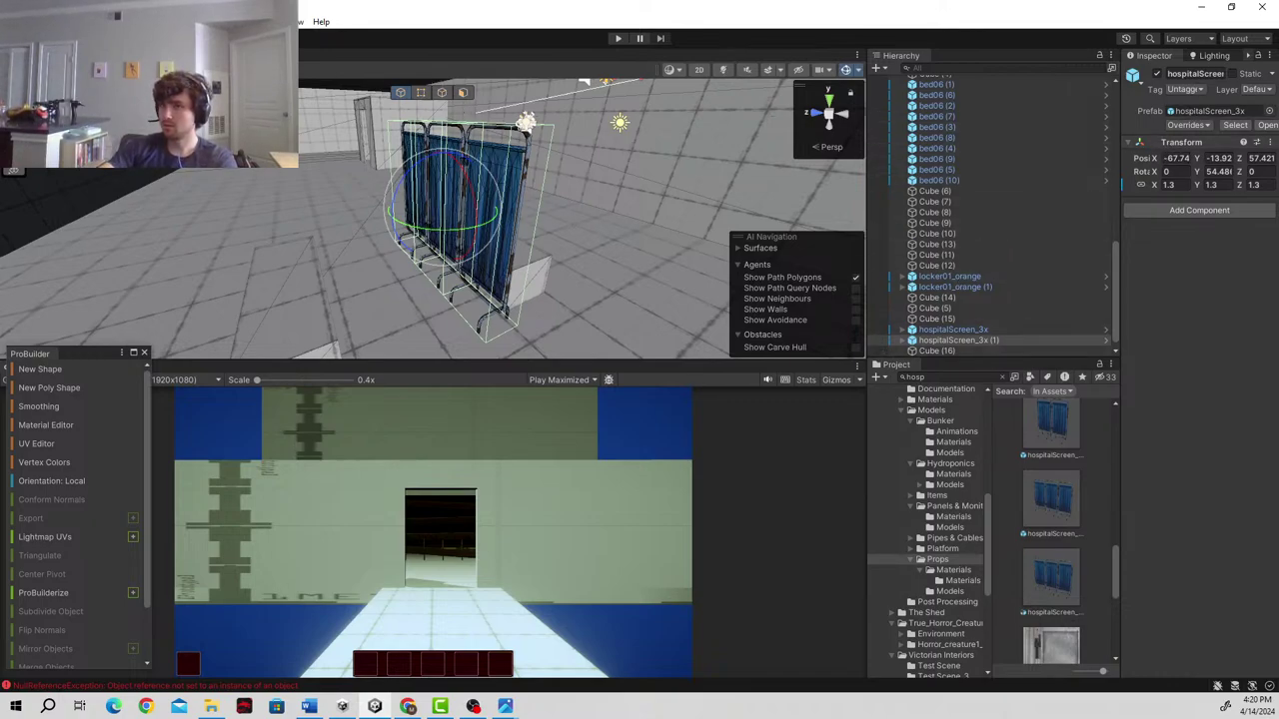
pyautogui.press('w')
pyautogui.keyDown('alt'); pyautogui.moveTo(430, 252); pyautogui.dragTo(360, 253); pyautogui.keyUp('alt')
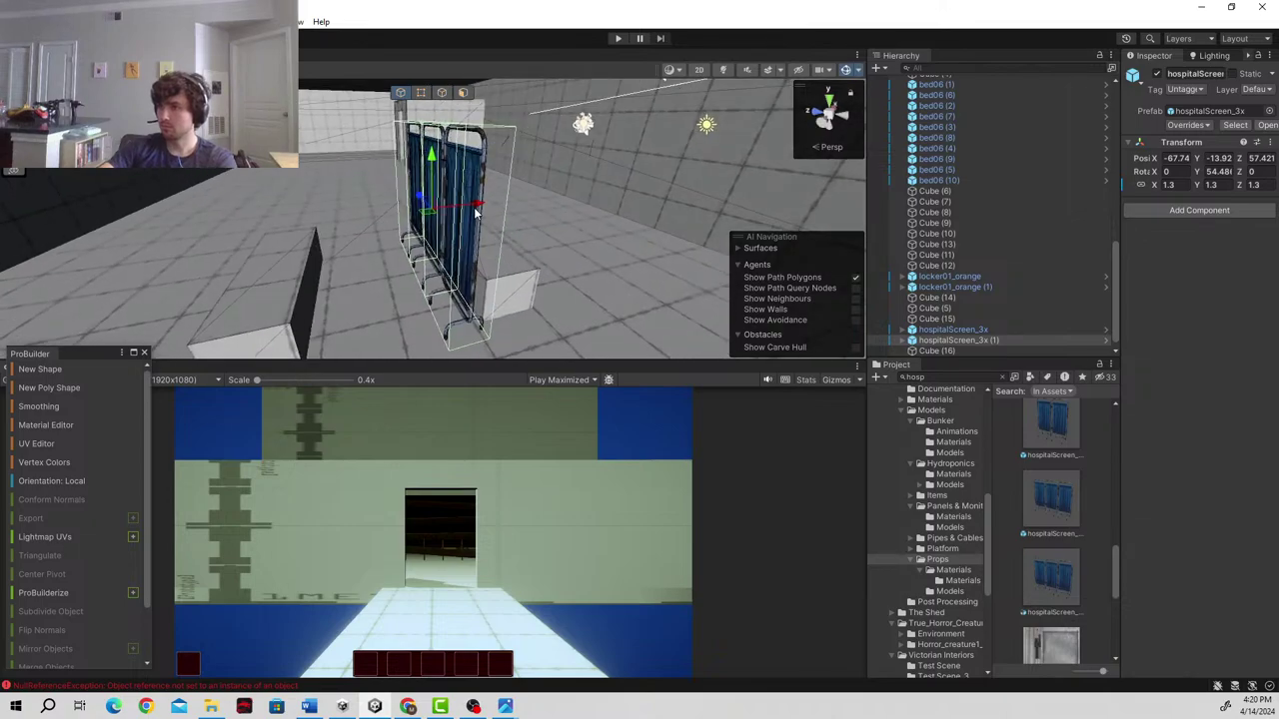
pyautogui.moveTo(462, 210); pyautogui.dragTo(348, 220)
pyautogui.keyDown('alt'); pyautogui.moveTo(370, 232); pyautogui.dragTo(430, 305); pyautogui.keyUp('alt')
pyautogui.moveTo(356, 166)
pyautogui.mouseDown()
pyautogui.moveTo(619, 184)
pyautogui.moveTo(318, 155)
pyautogui.moveTo(347, 158)
pyautogui.mouseUp()
# - Move the second box and the duplicated hospital screen together farther away from the first screen
pyautogui.click(310, 229)
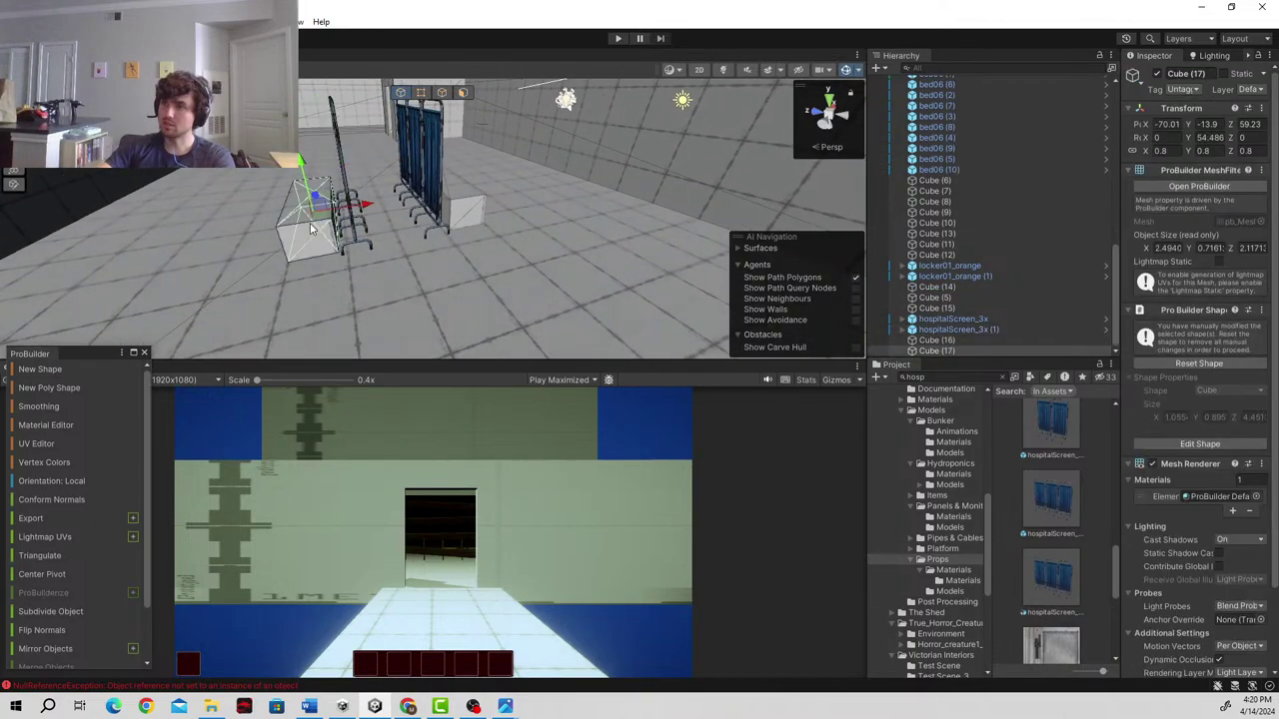
pyautogui.keyDown('shift'); pyautogui.click(347, 183); pyautogui.keyUp('shift')
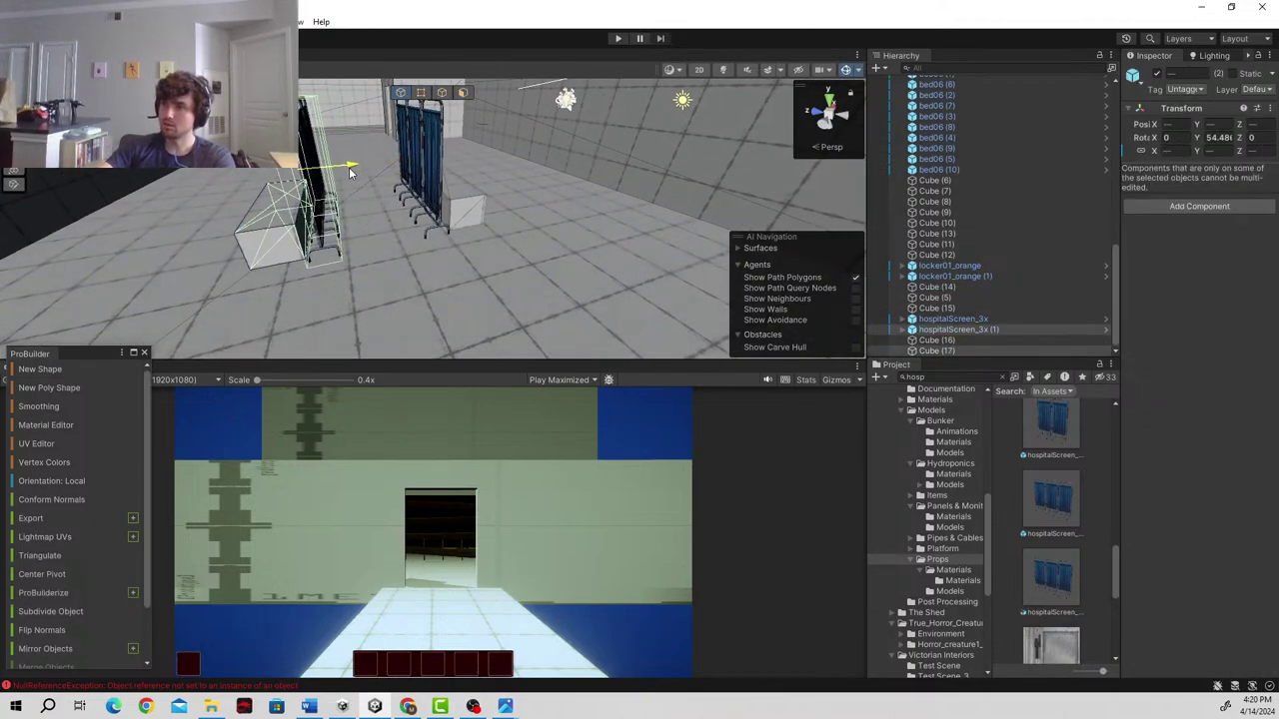
pyautogui.keyDown('alt'); pyautogui.moveTo(350, 173); pyautogui.dragTo(698, 192); pyautogui.keyUp('alt')
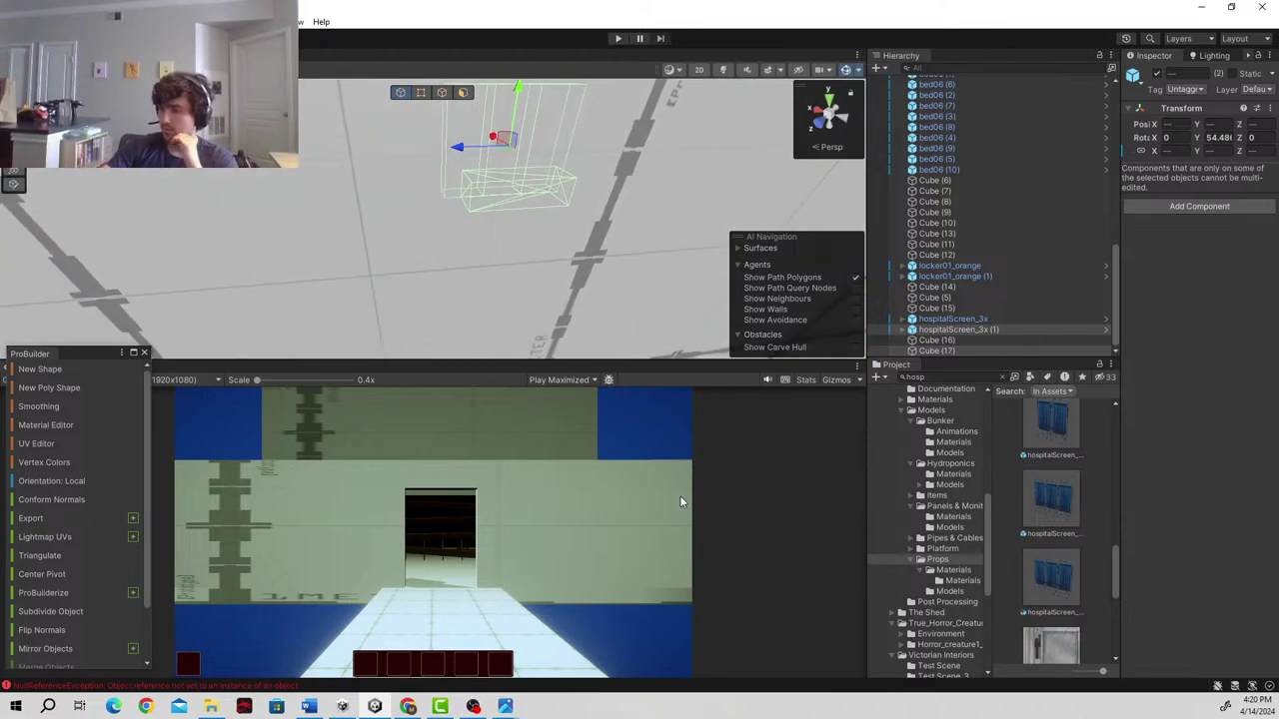
pyautogui.moveTo(506, 704)
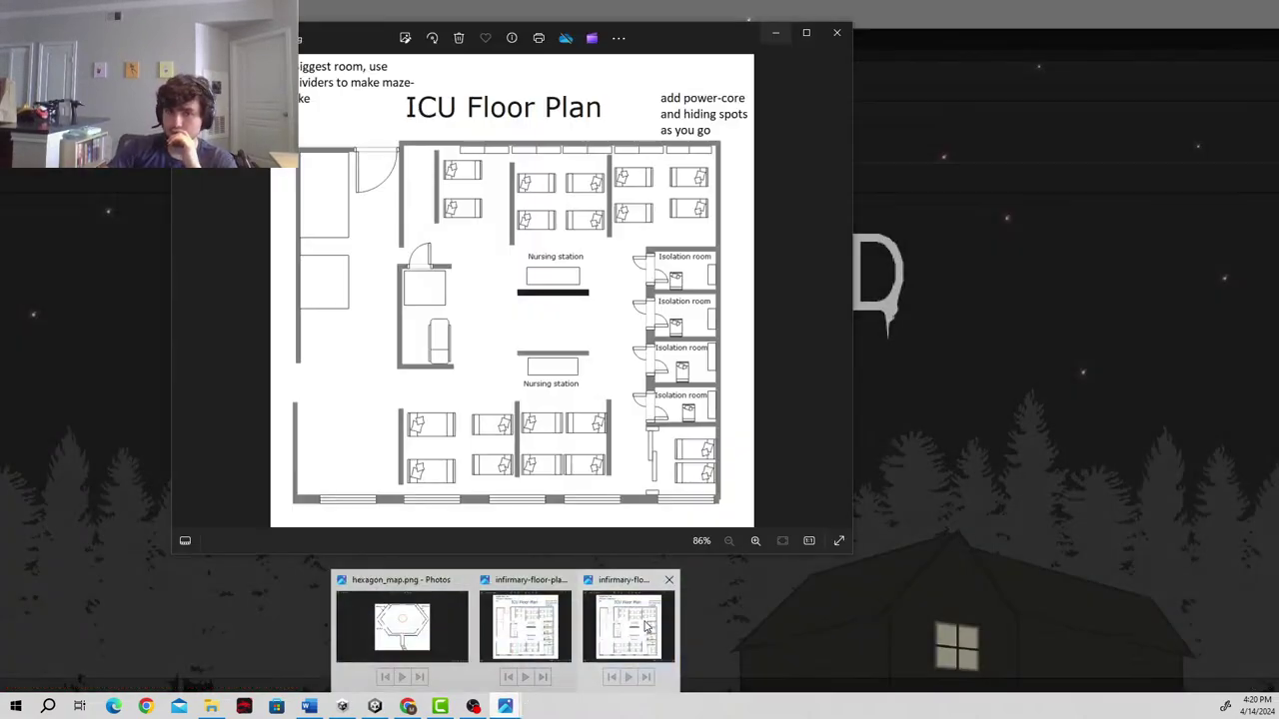